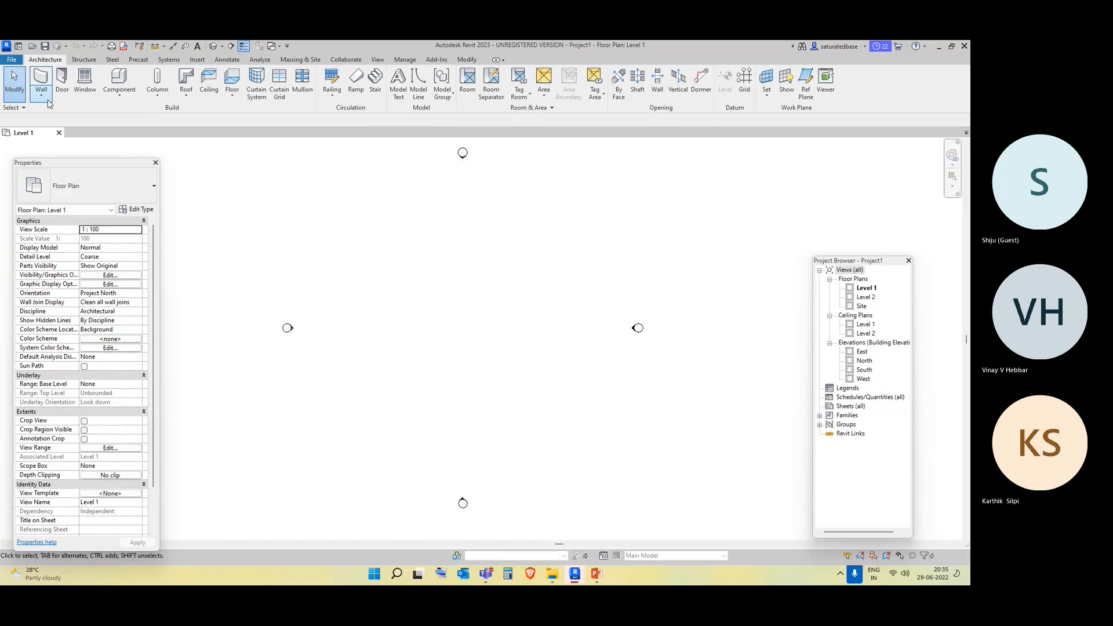
# Create a rectangular Generic 150mm floor about 30000 by 24000 mm on Level 1, between the elevation markers.
pyautogui.click(42, 96)
pyautogui.click(232, 97)
pyautogui.click(234, 112)
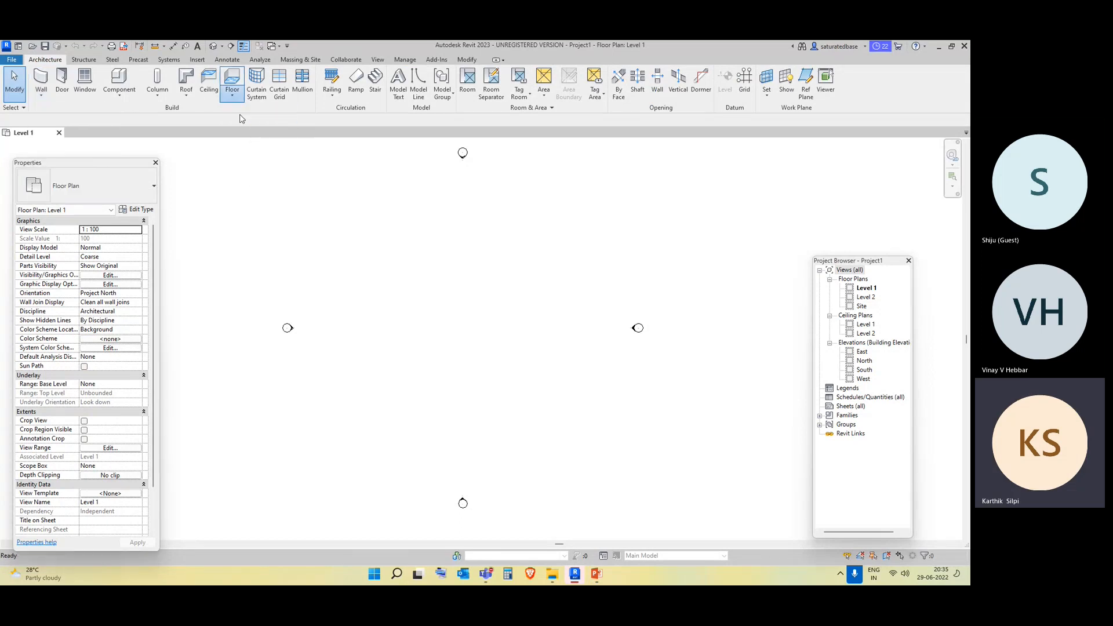
pyautogui.click(522, 73)
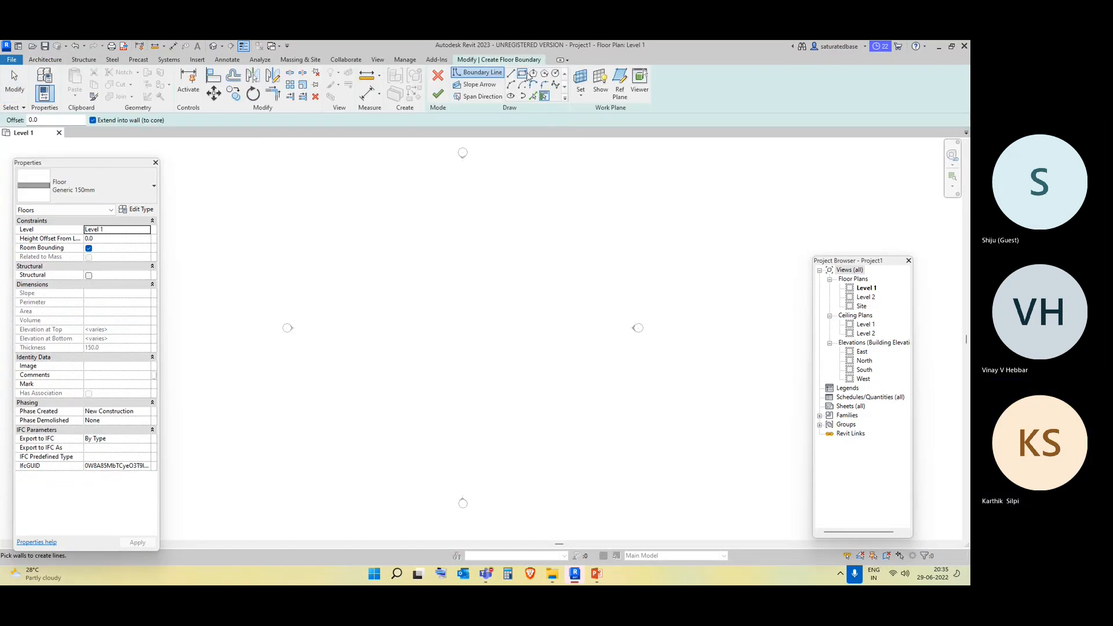
pyautogui.click(334, 230)
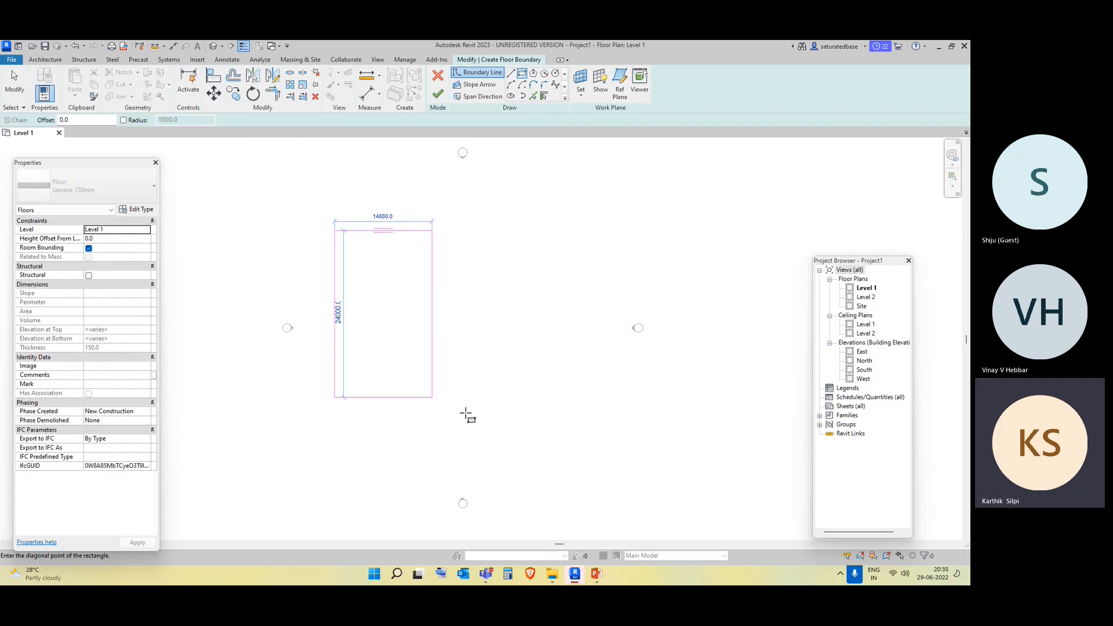
pyautogui.click(543, 397)
pyautogui.click(440, 96)
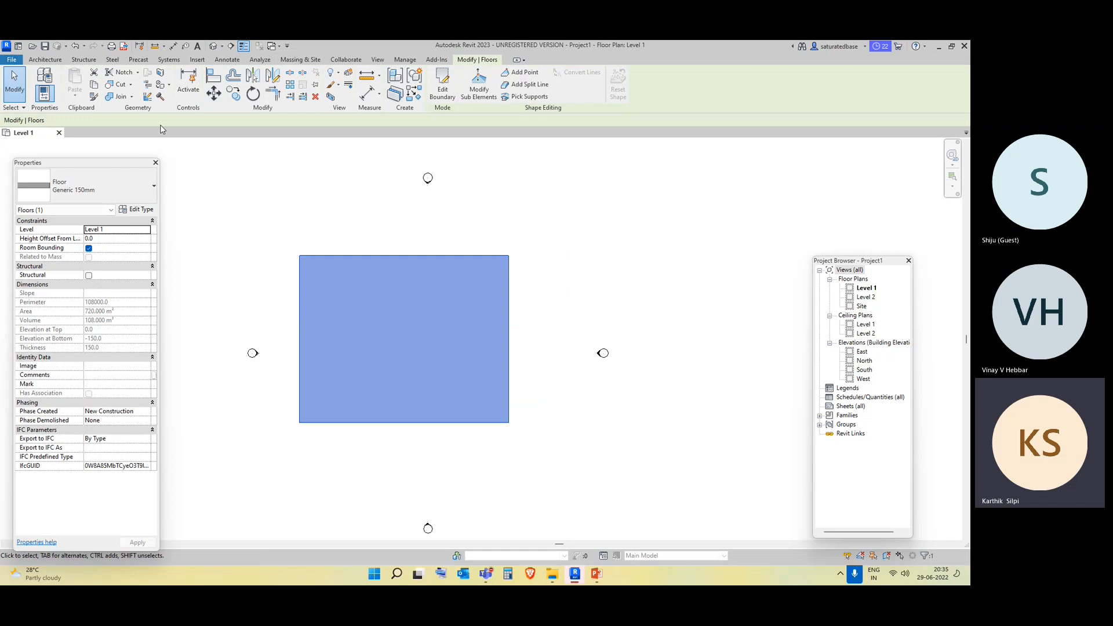
# Copy the Level 1 floor and paste it aligned to Level 2.
pyautogui.click(94, 84)
pyautogui.click(75, 93)
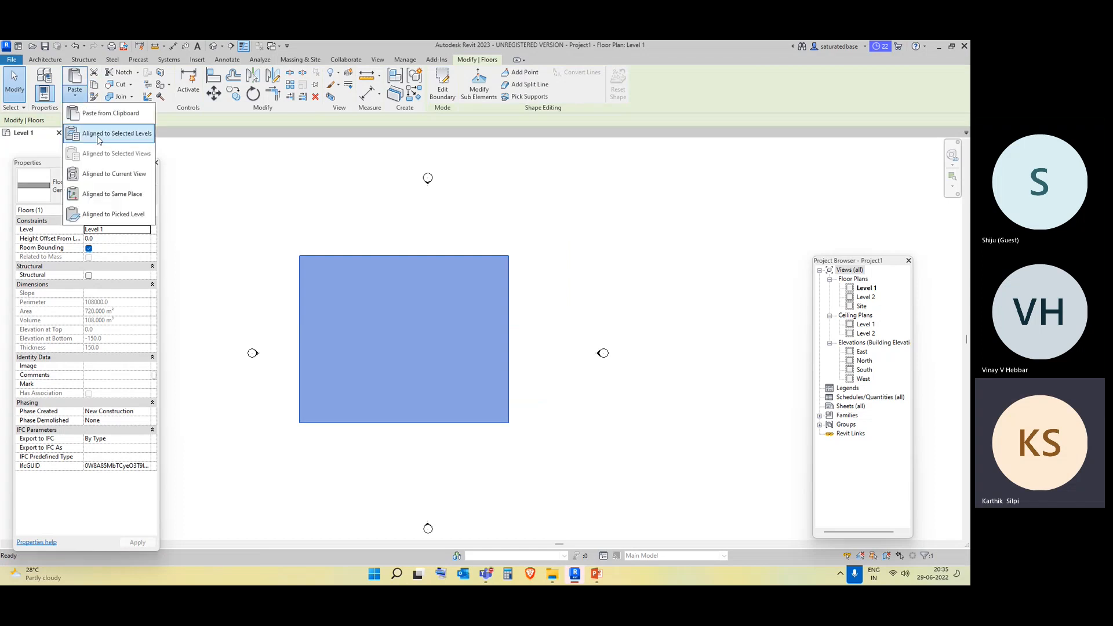
pyautogui.click(99, 135)
pyautogui.click(441, 245)
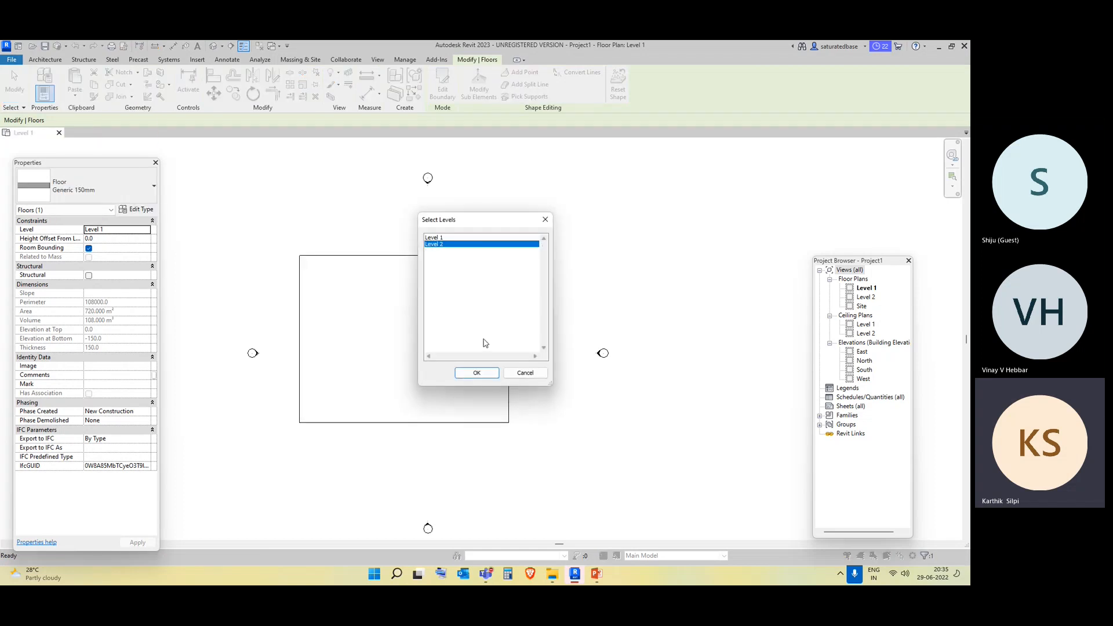
pyautogui.click(477, 372)
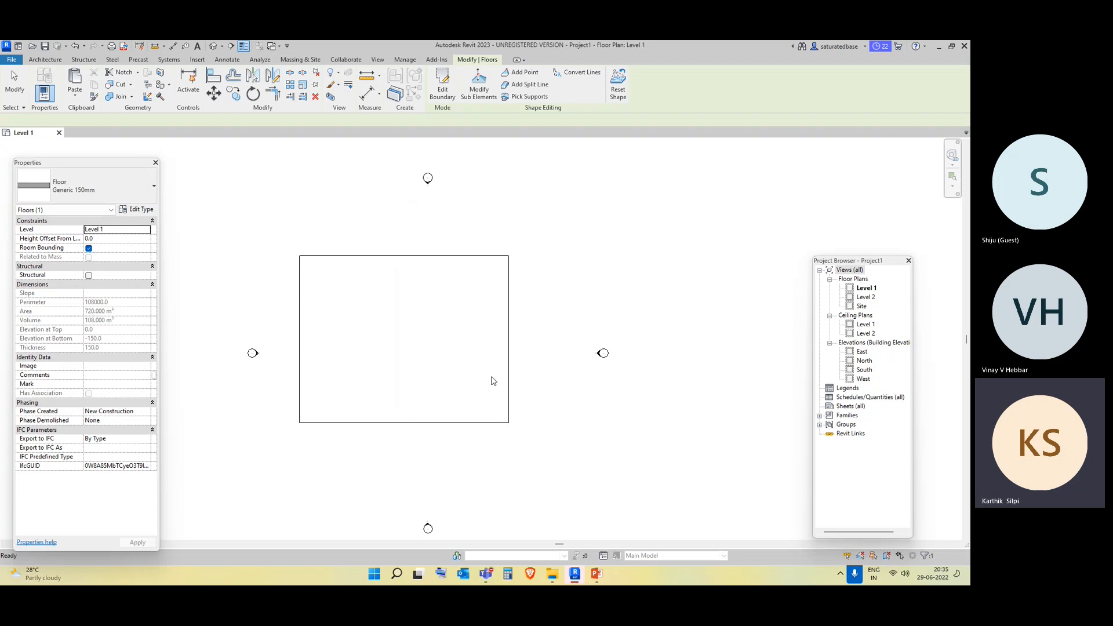
# Open the default 3D view, move the Properties palette clear of the view controls, and set the visual style to Realistic.
pyautogui.click(213, 46)
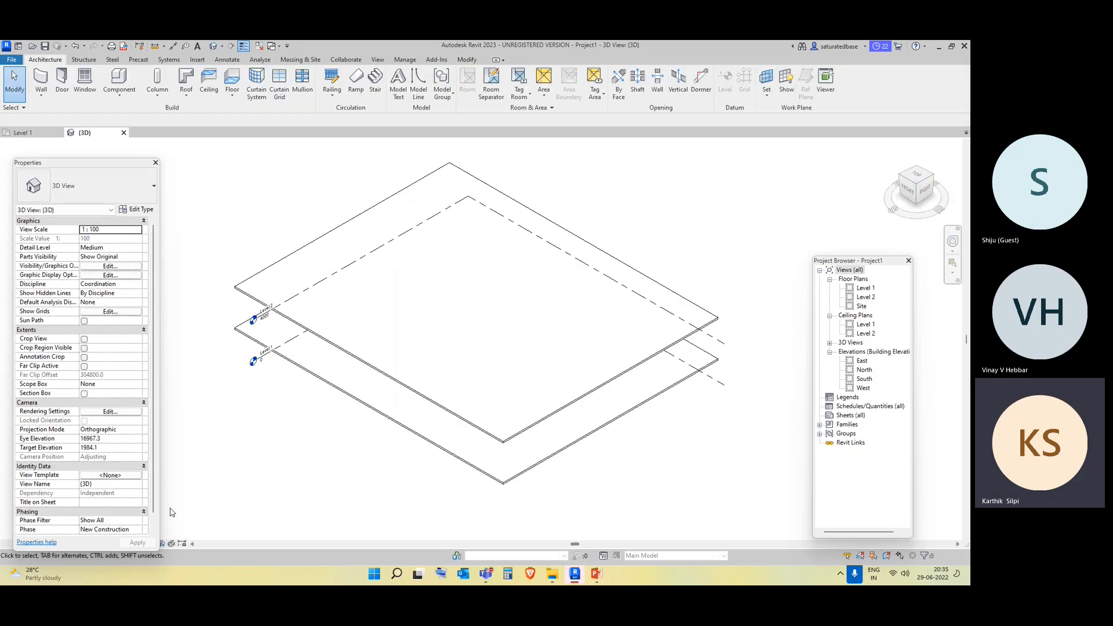
pyautogui.moveTo(61, 164); pyautogui.dragTo(50, 133)
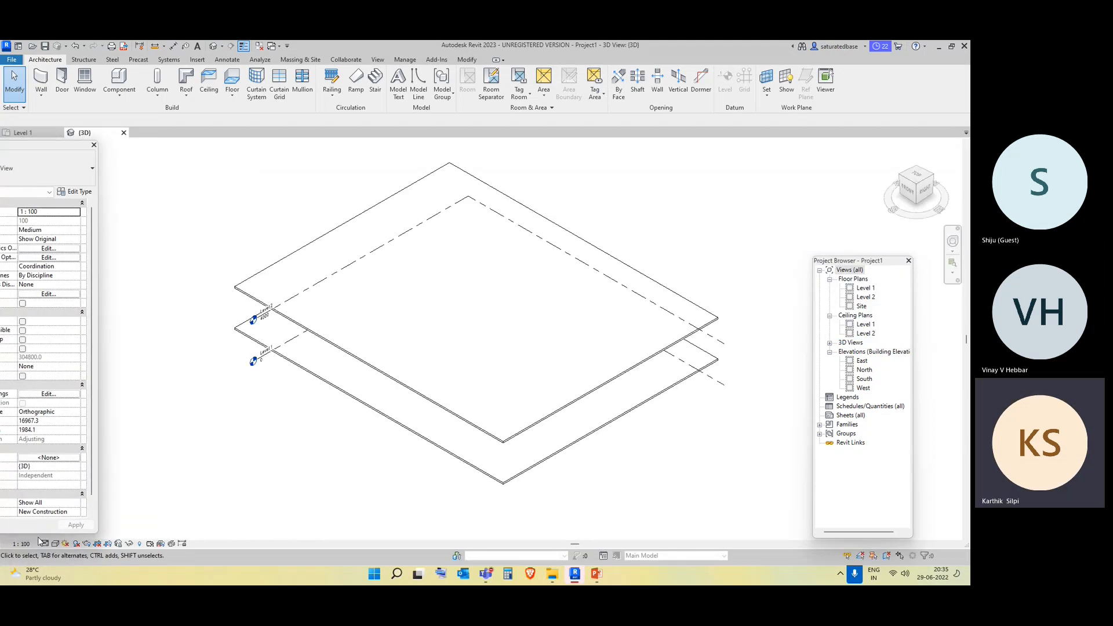
pyautogui.moveTo(38, 532); pyautogui.dragTo(38, 462)
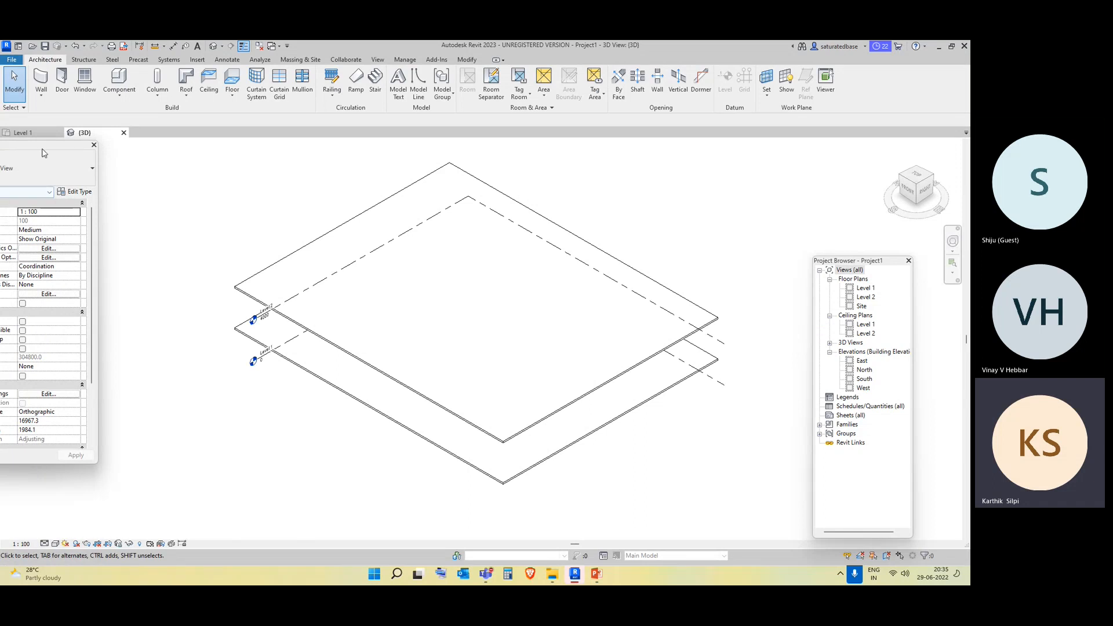
pyautogui.moveTo(48, 149); pyautogui.dragTo(104, 160)
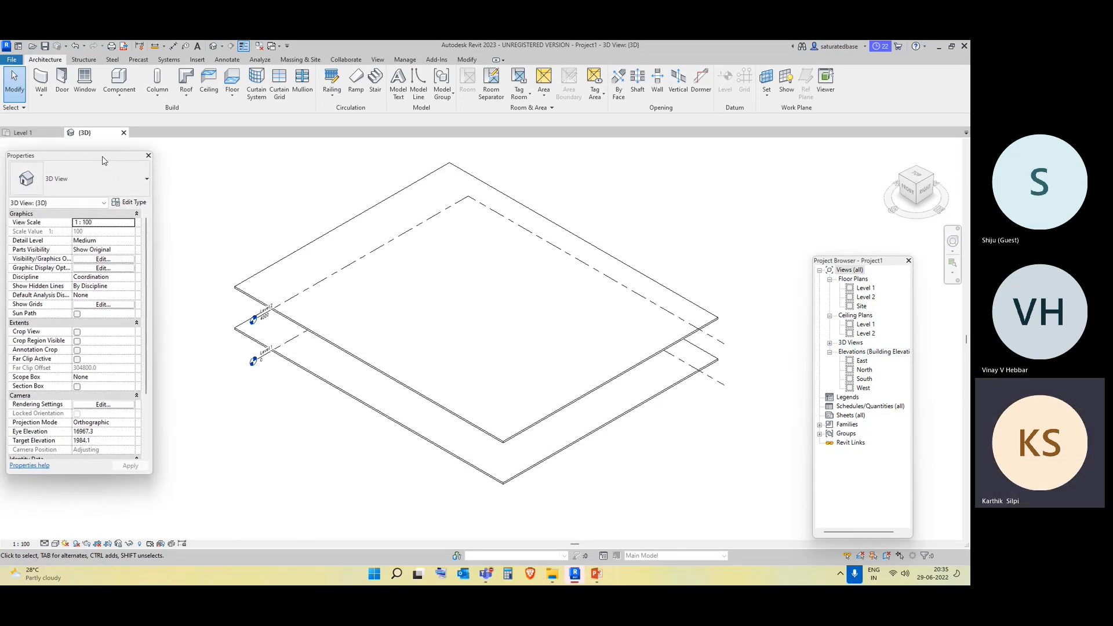
pyautogui.click(55, 544)
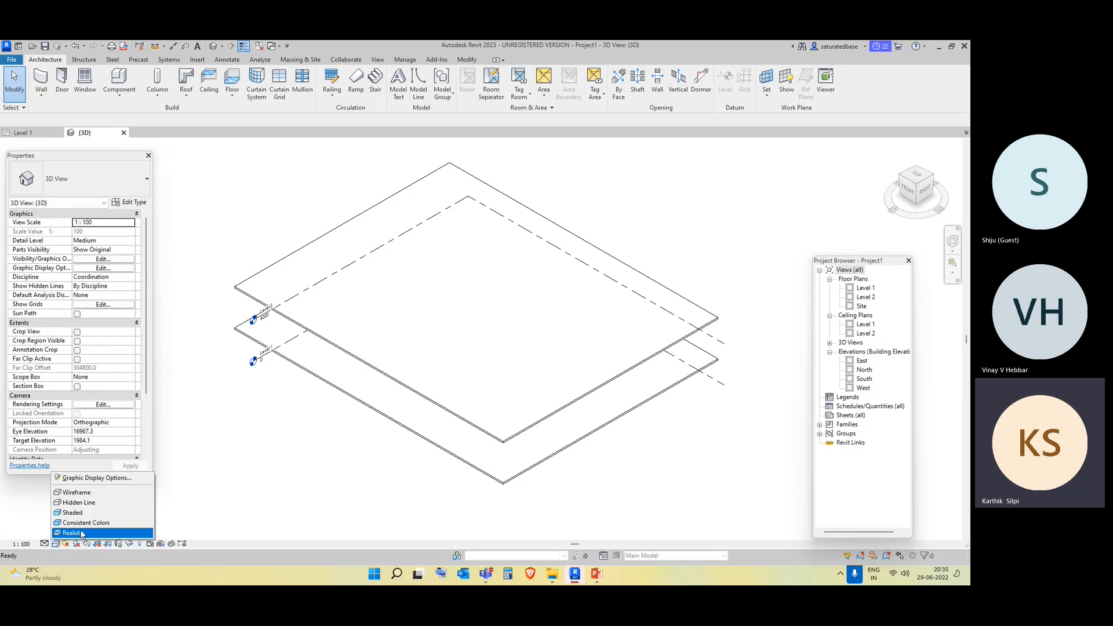
pyautogui.click(81, 533)
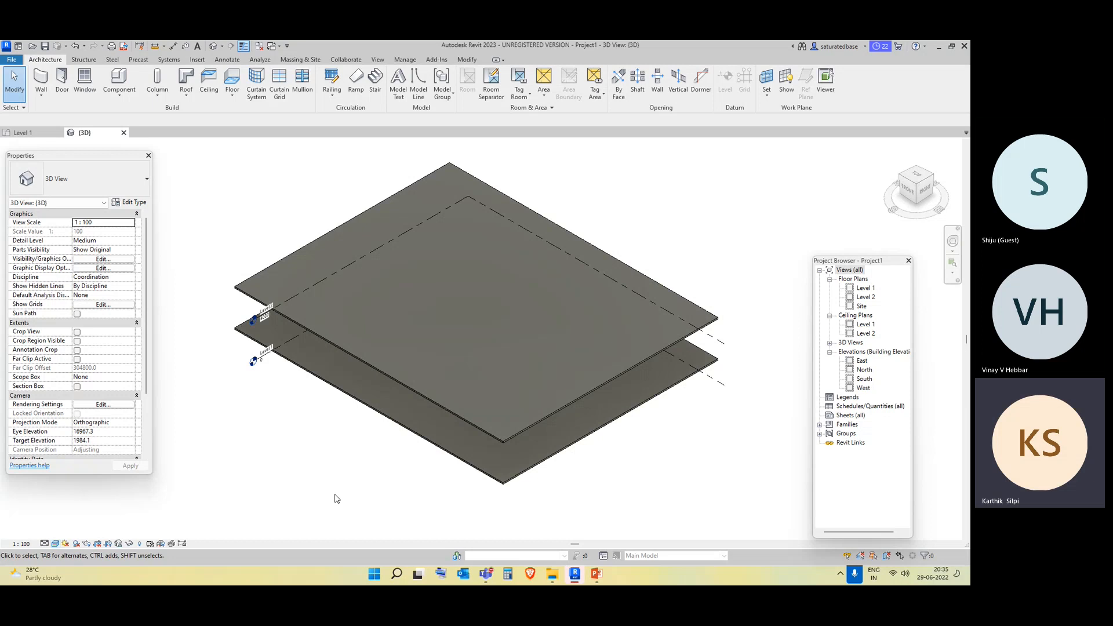
# Hide the Levels annotation category in the 3D view through the Visibility/Graphic Overrides.
pyautogui.scroll(-2, 329, 455)
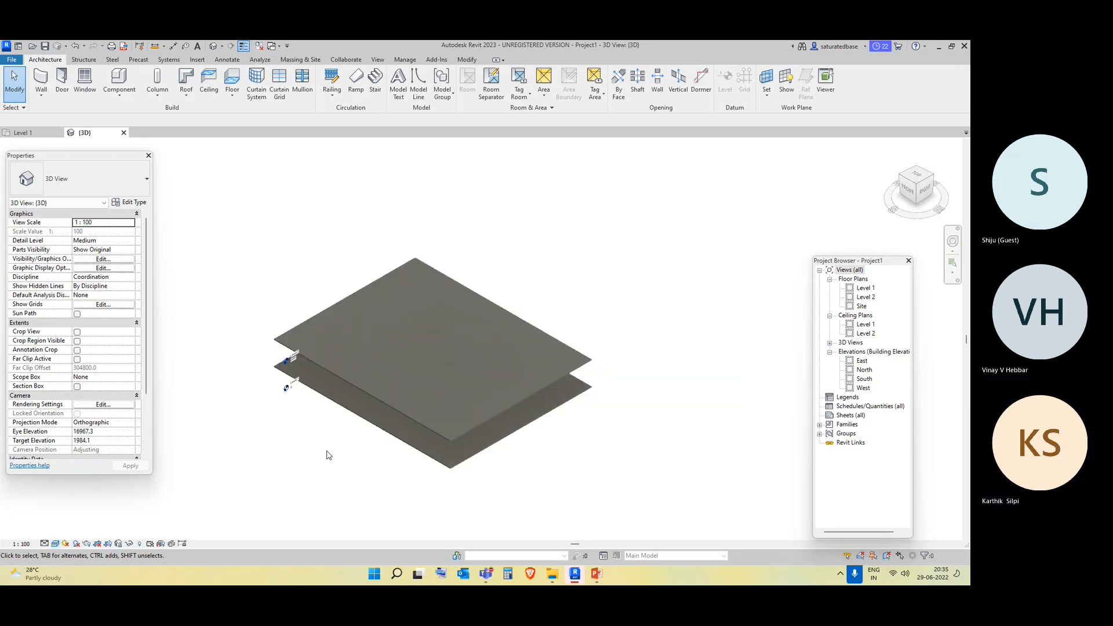
pyautogui.press('v')
pyautogui.press('g')
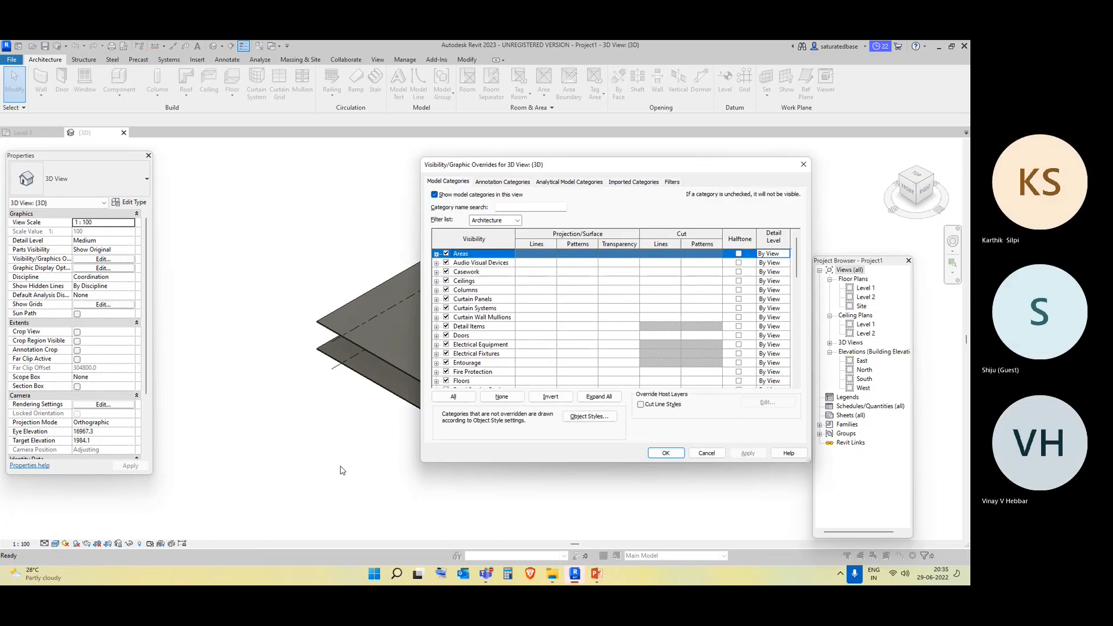
pyautogui.click(502, 182)
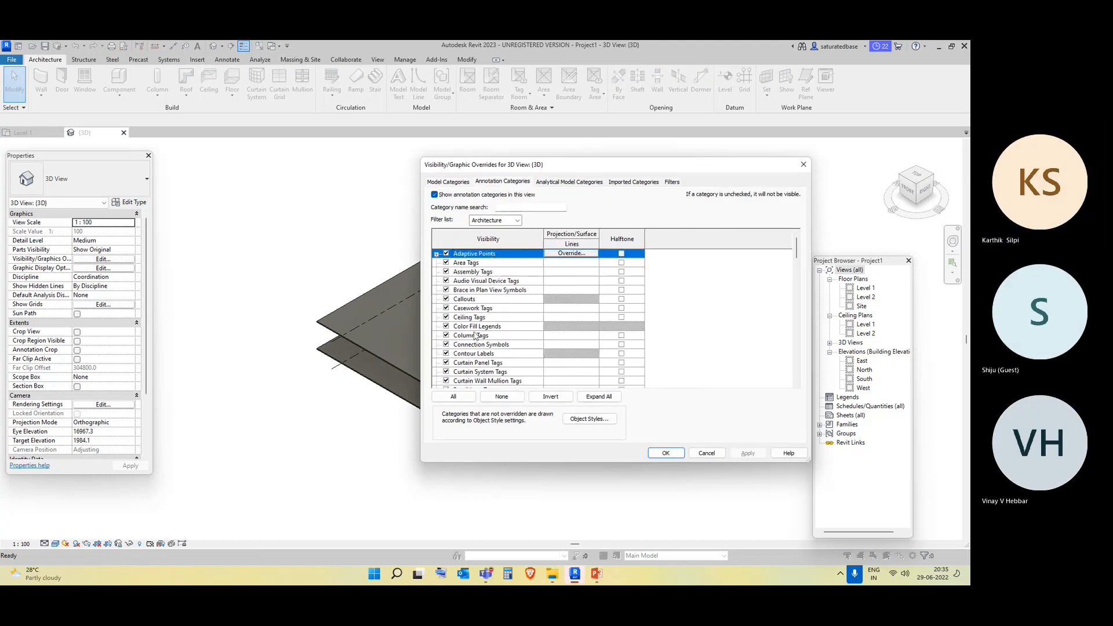
pyautogui.scroll(-5, 476, 336)
pyautogui.scroll(-1, 475, 335)
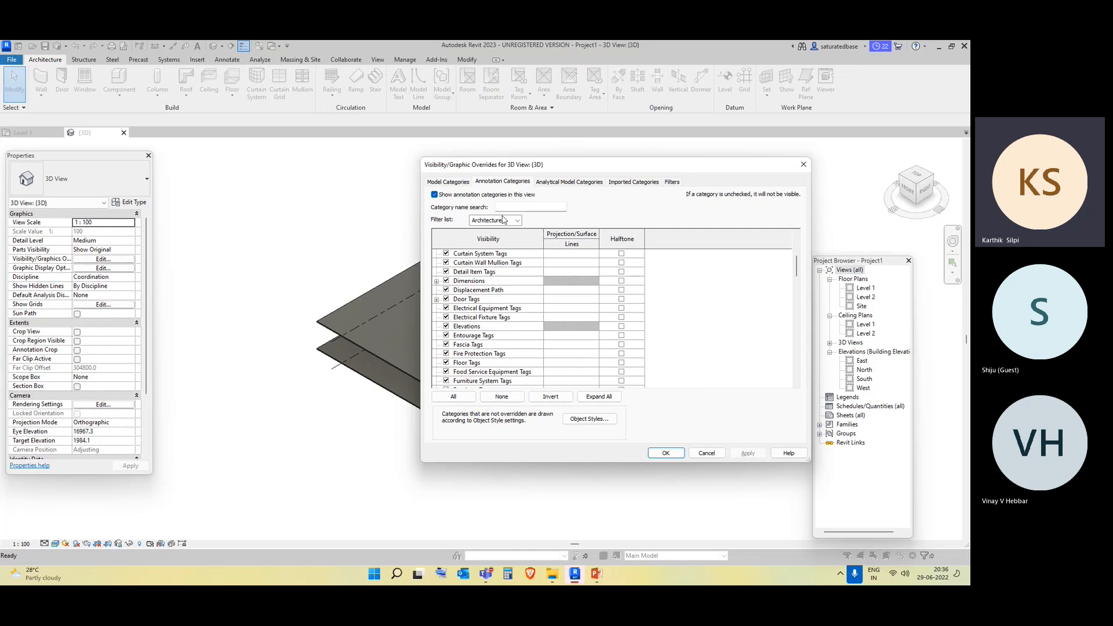
pyautogui.scroll(1, 456, 314)
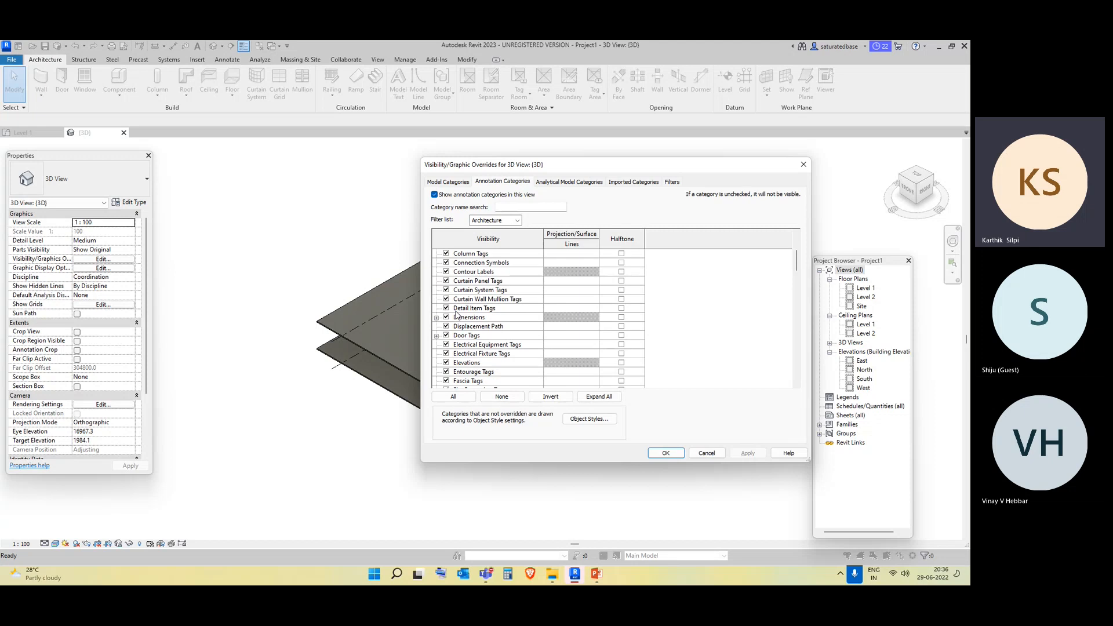
pyautogui.scroll(-5, 456, 314)
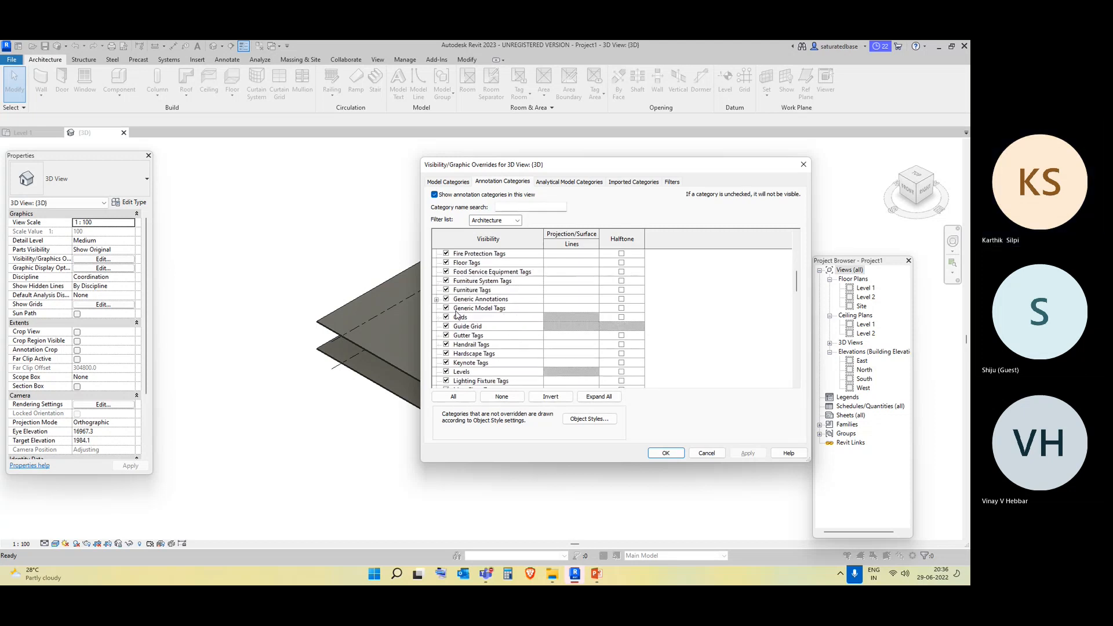
pyautogui.scroll(-1, 456, 315)
pyautogui.click(446, 336)
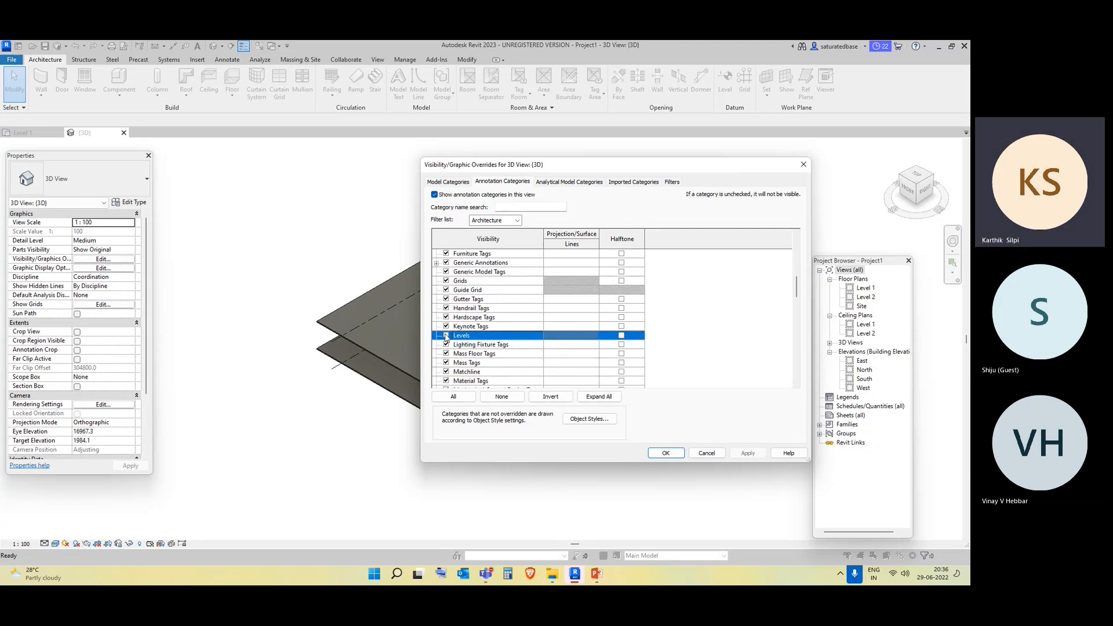
pyautogui.click(667, 454)
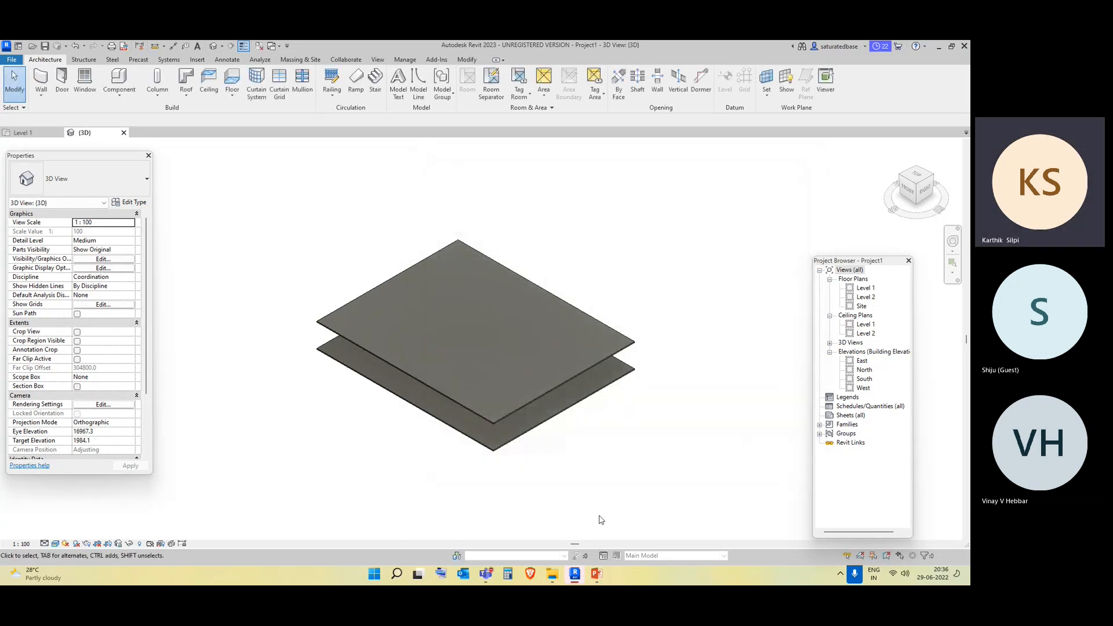
# In the Level 1 plan, start a stair and place a straight 2500 mm first run of 11 risers outward from the floor's east edge.
pyautogui.keyDown('shift'); pyautogui.moveTo(429, 475); pyautogui.dragTo(516, 402, button='middle'); pyautogui.keyUp('shift')
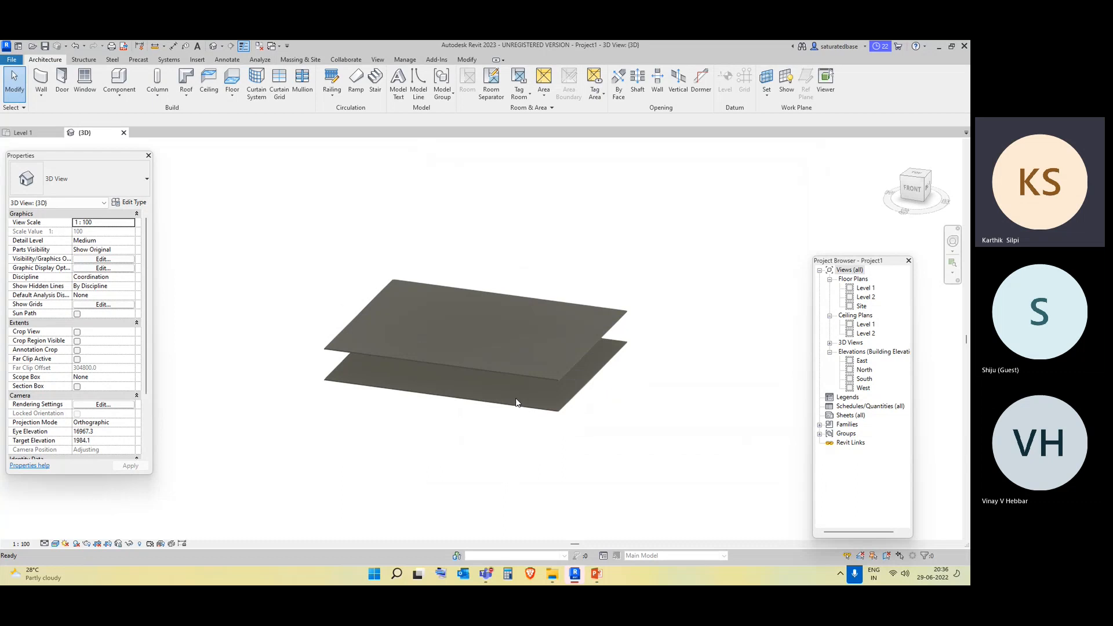
pyautogui.doubleClick(866, 288)
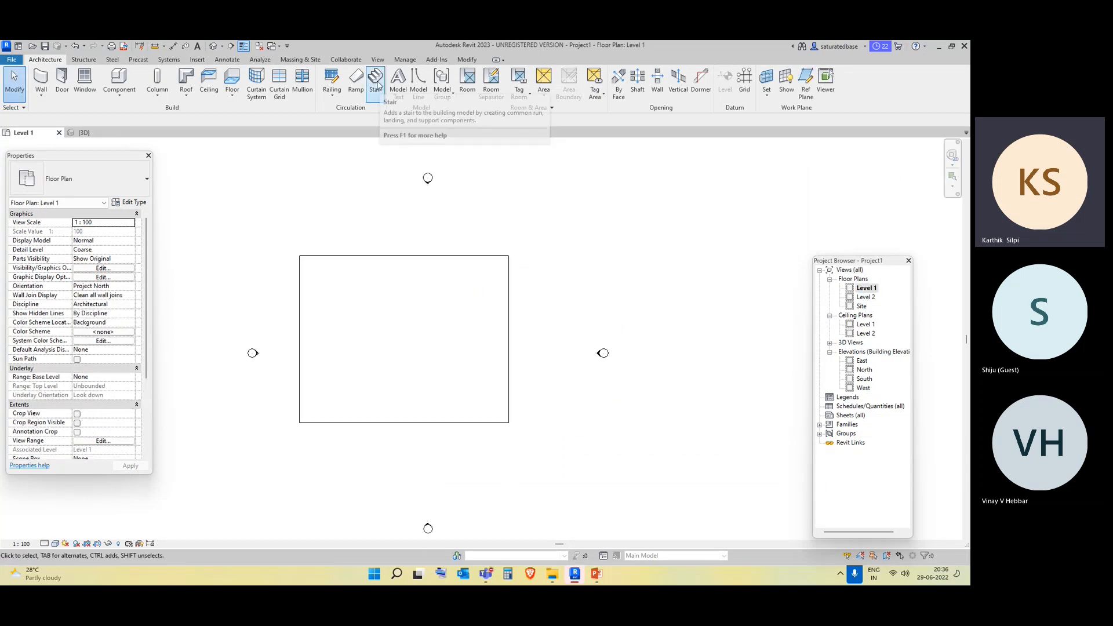
pyautogui.click(377, 84)
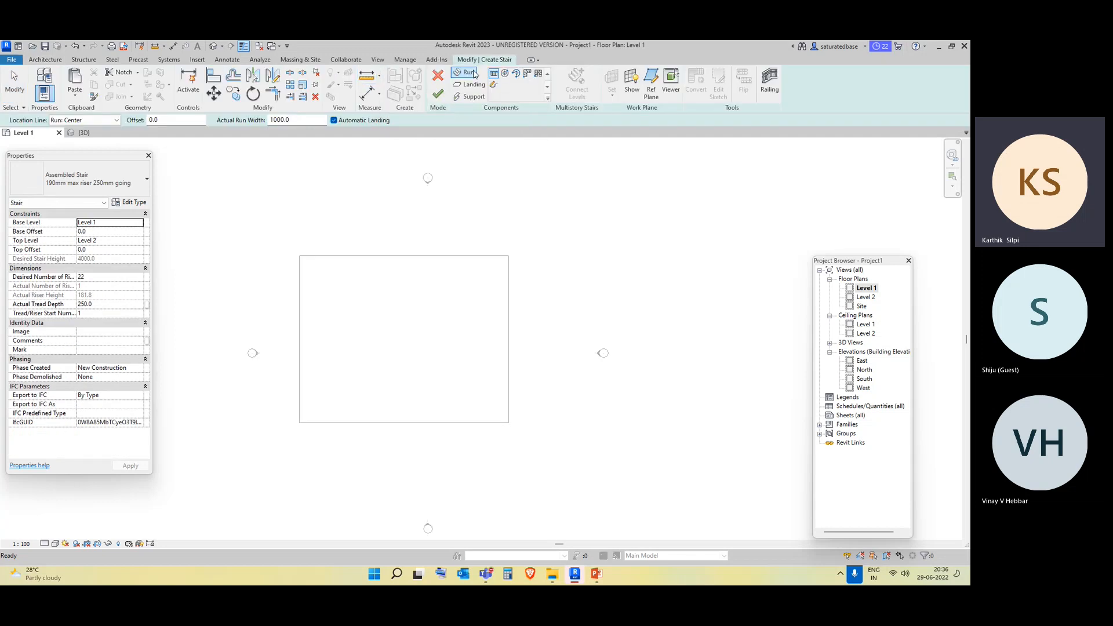
pyautogui.click(473, 74)
pyautogui.moveTo(532, 239); pyautogui.dragTo(497, 204, button='middle')
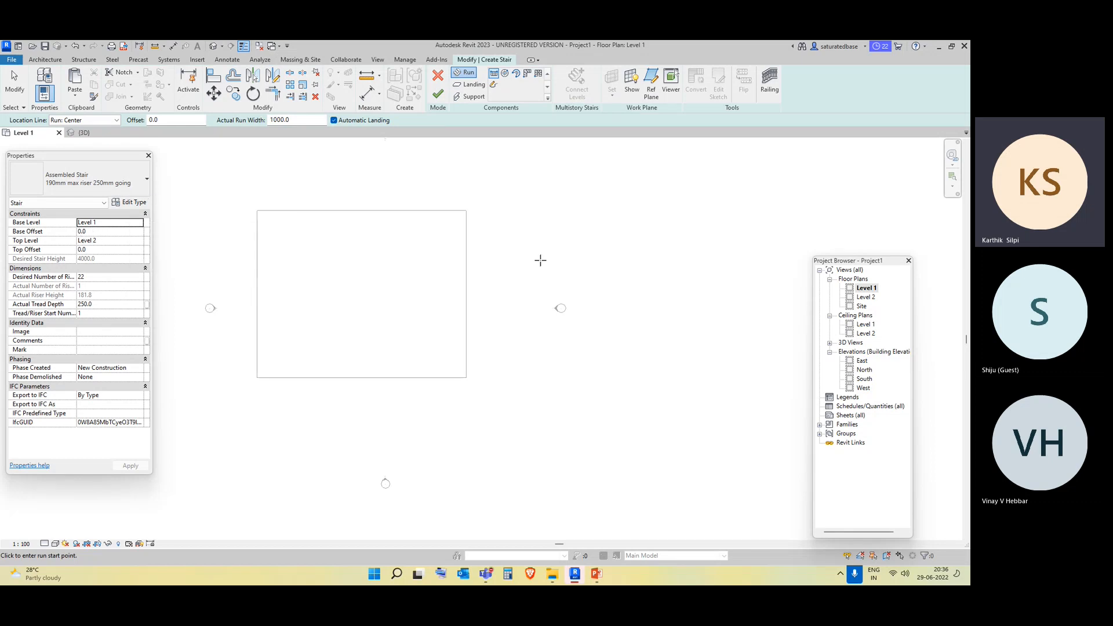
pyautogui.scroll(2, 496, 257)
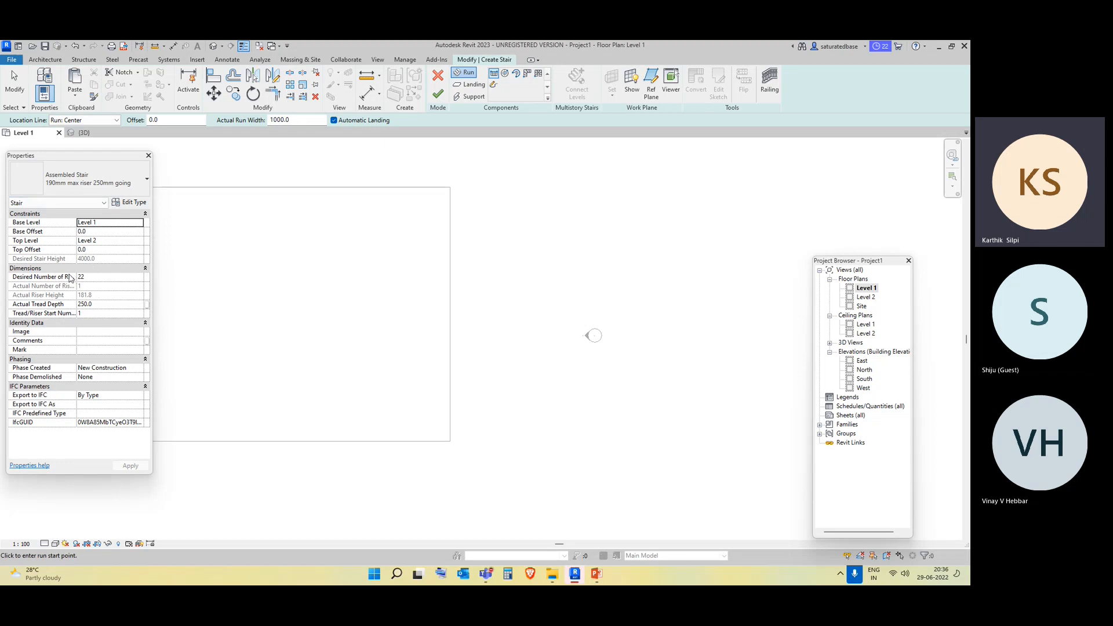
pyautogui.scroll(2, 463, 269)
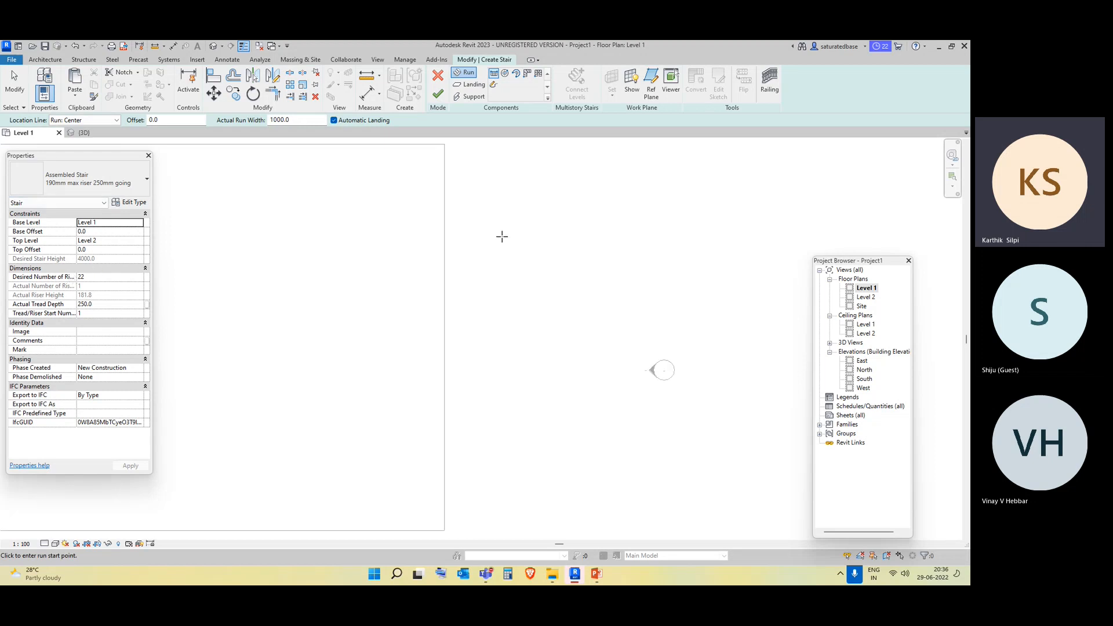
pyautogui.click(446, 242)
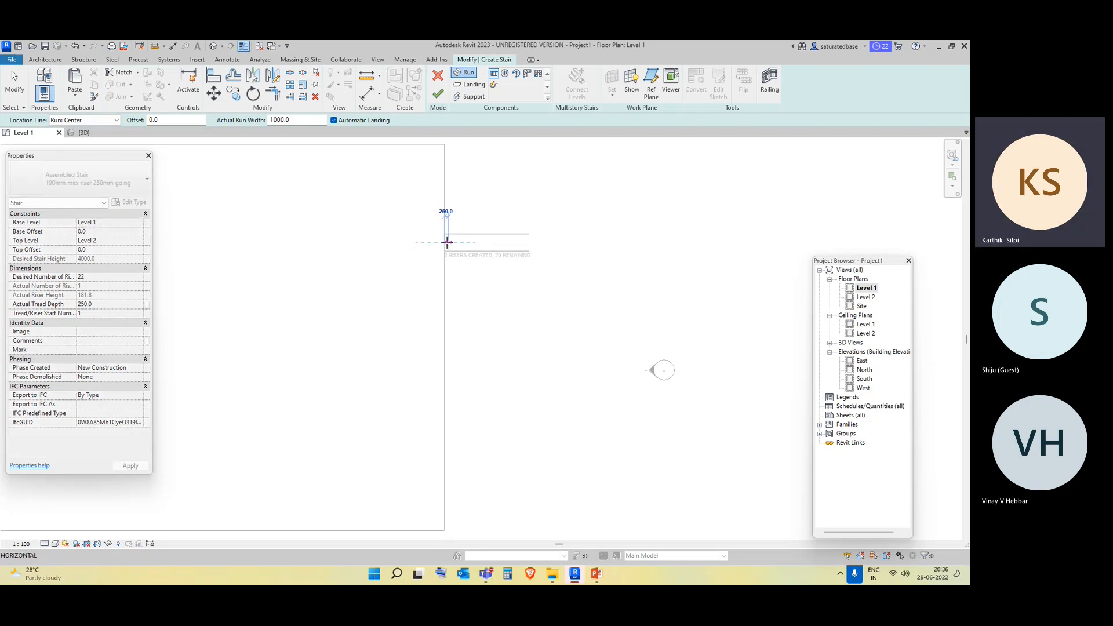
pyautogui.scroll(2, 455, 241)
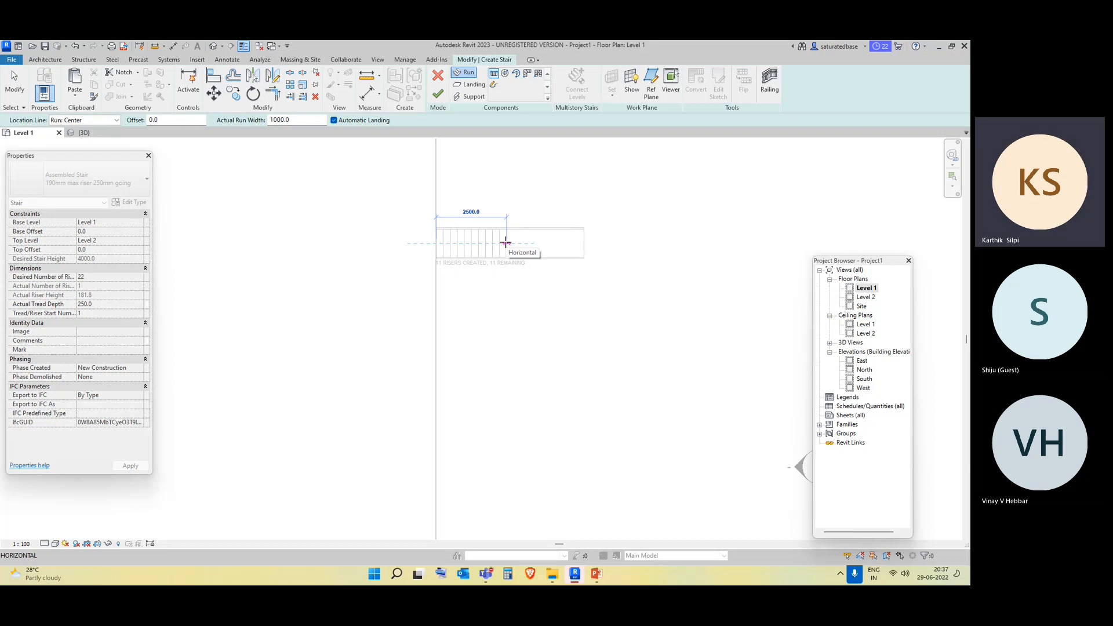
pyautogui.click(506, 242)
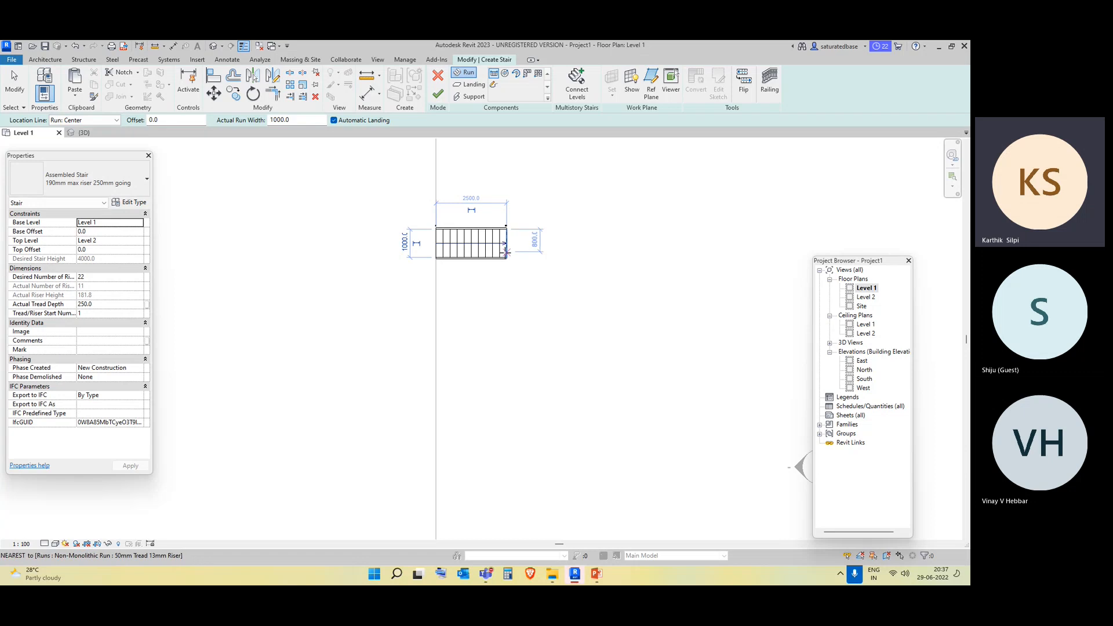
# Place the parallel second run back to the floor's east edge, with an automatic landing between the runs, and finish the stair.
pyautogui.click(510, 298)
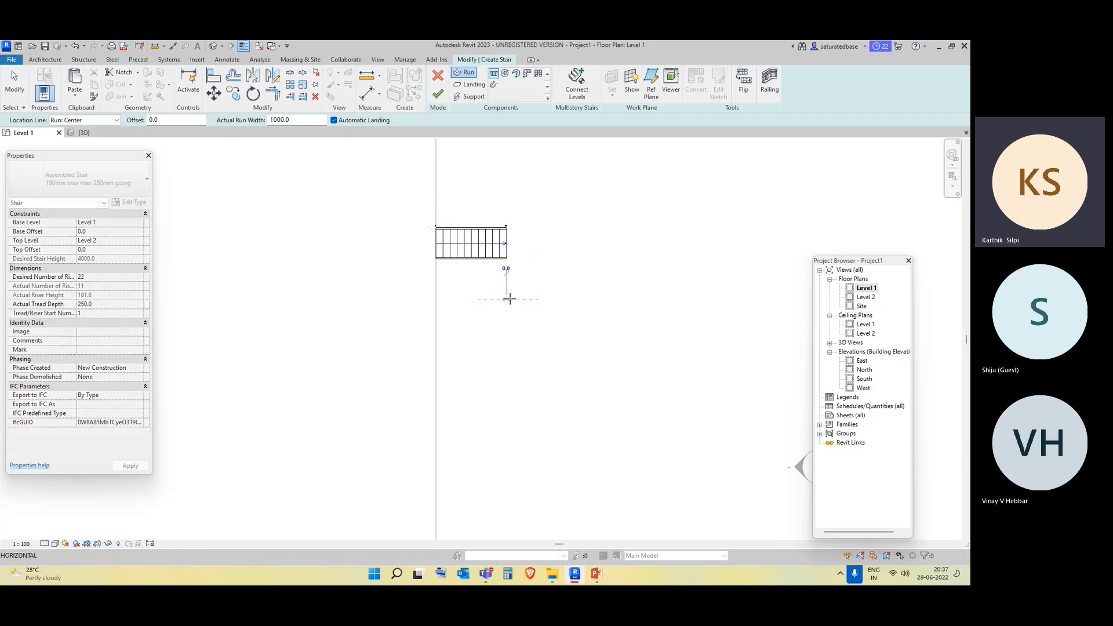
pyautogui.click(436, 301)
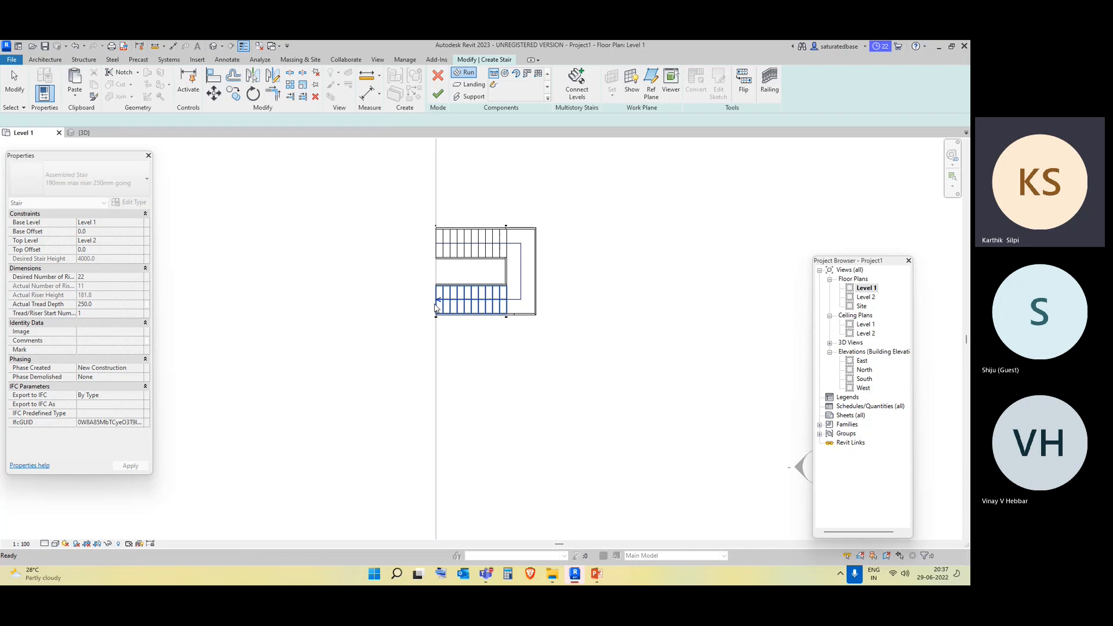
pyautogui.click(446, 93)
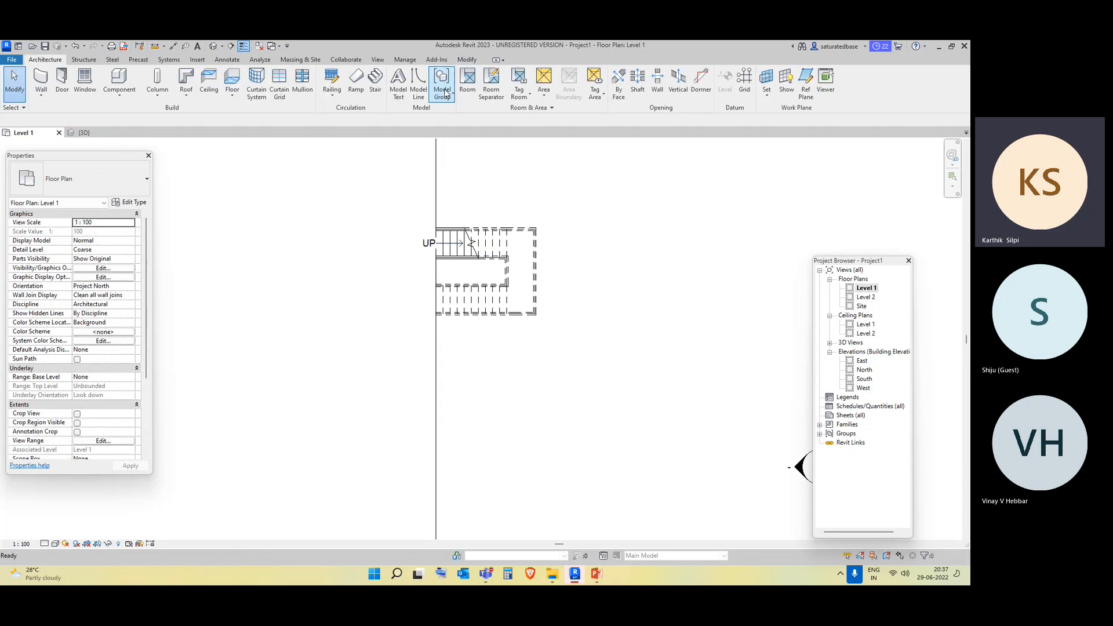
# Inspect the stair between the two floors in the 3D view, from behind and close up.
pyautogui.click(213, 46)
pyautogui.scroll(5, 622, 392)
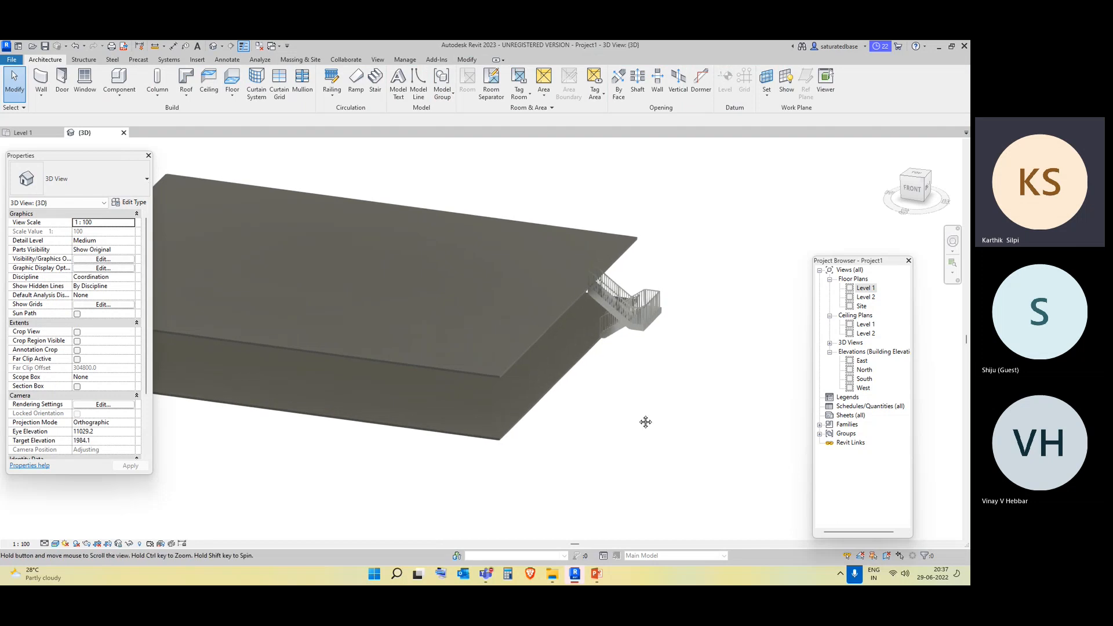
pyautogui.keyDown('shift'); pyautogui.moveTo(645, 421); pyautogui.dragTo(566, 388, button='middle'); pyautogui.keyUp('shift')
pyautogui.scroll(4, 253, 425)
pyautogui.scroll(2, 565, 387)
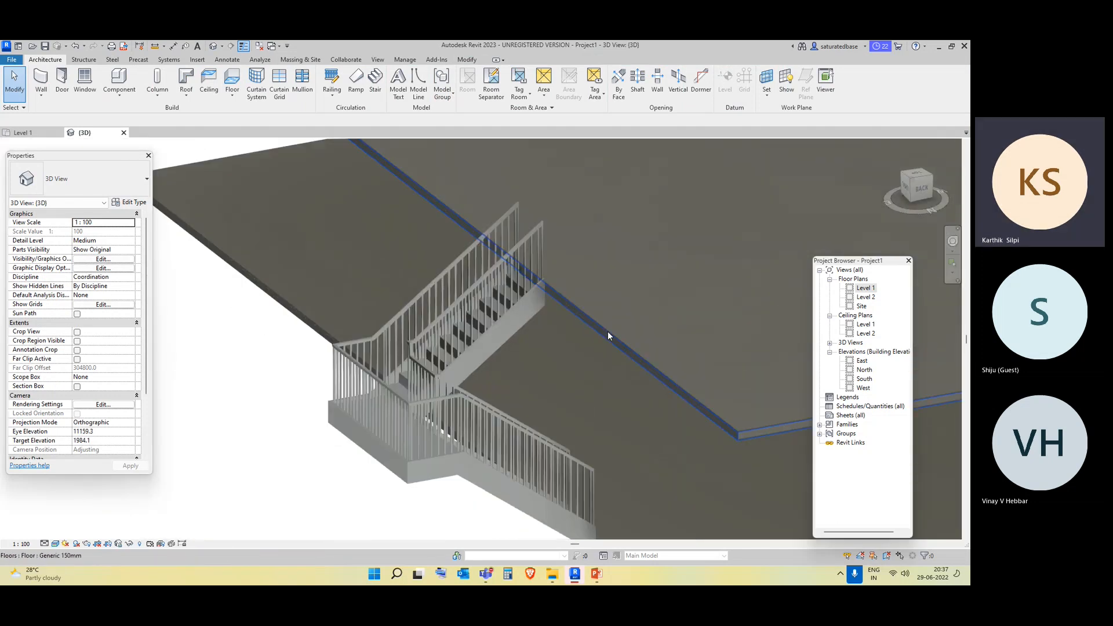
# Inspect the stair's connection to the upper and lower floor edges in the 3D view, close up and from the side.
pyautogui.scroll(4, 567, 281)
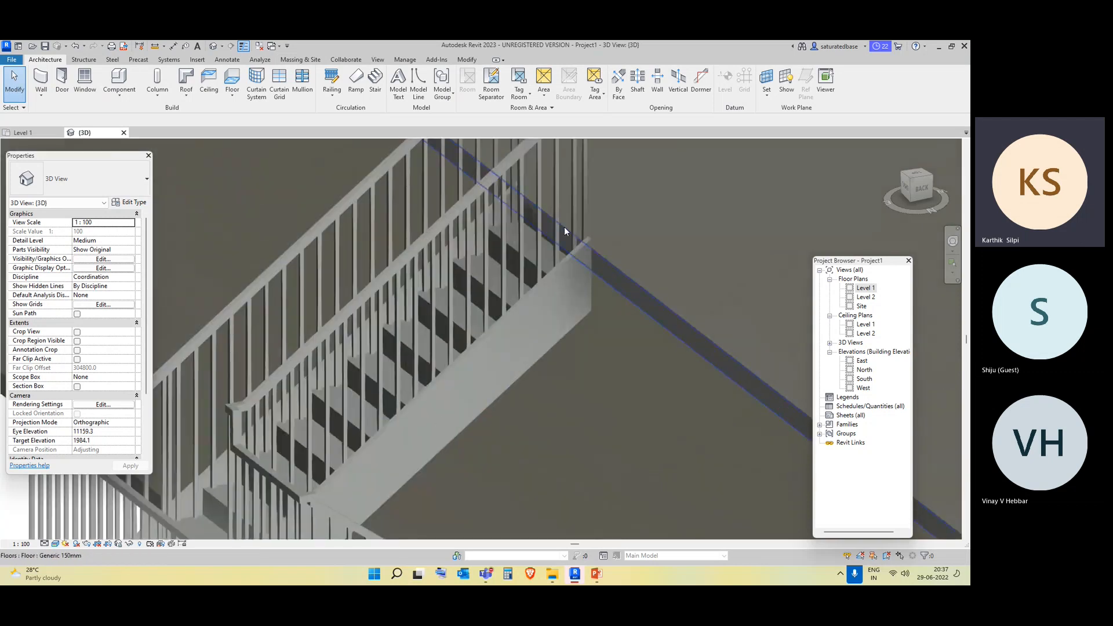
pyautogui.scroll(-4, 565, 227)
pyautogui.moveTo(593, 461); pyautogui.dragTo(591, 273, button='middle')
pyautogui.scroll(1, 651, 412)
pyautogui.keyDown('shift'); pyautogui.moveTo(652, 413); pyautogui.dragTo(531, 367, button='middle'); pyautogui.keyUp('shift')
pyautogui.scroll(-3, 532, 370)
pyautogui.moveTo(511, 322); pyautogui.dragTo(644, 504, button='middle')
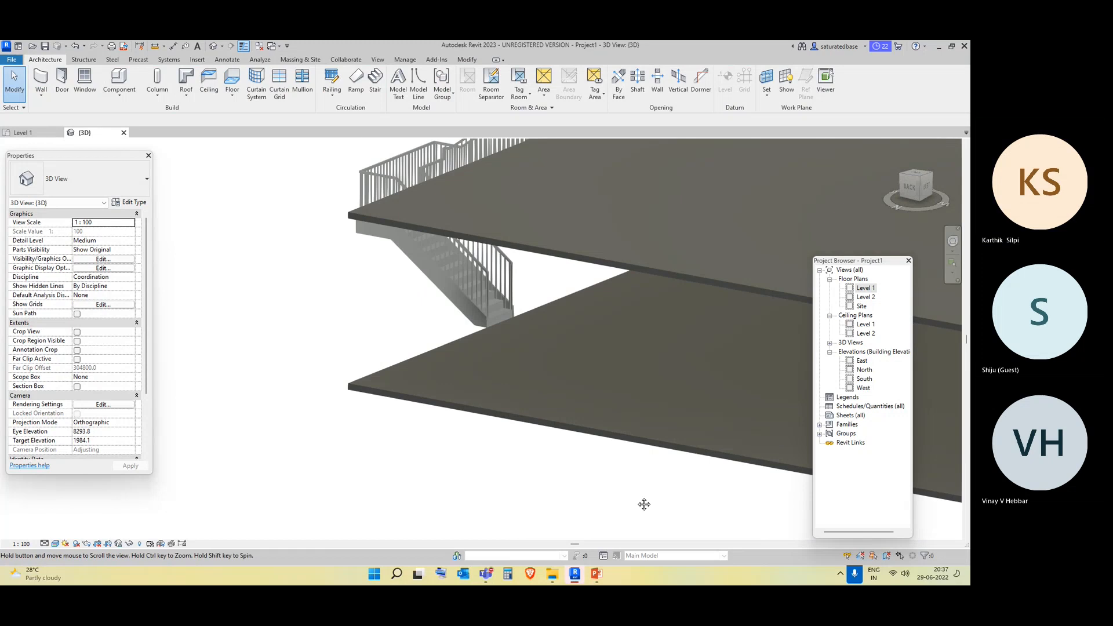
pyautogui.scroll(2, 619, 429)
pyautogui.moveTo(401, 259); pyautogui.dragTo(488, 360, button='middle')
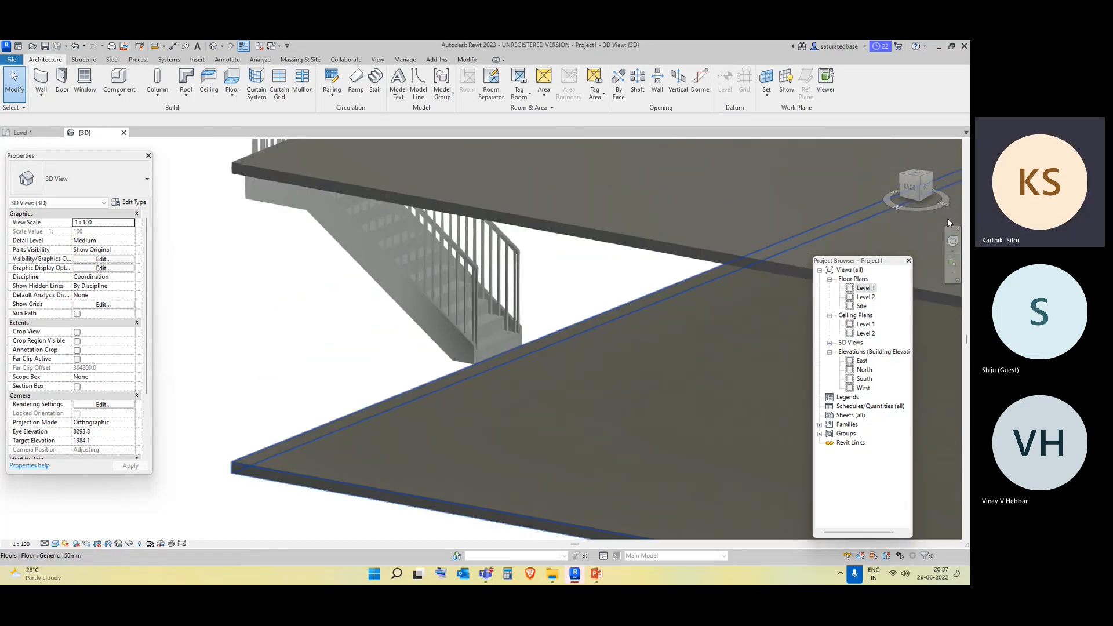
# Check how the stair runs meet both floors in the straight left and back orientations of the 3D view.
pyautogui.click(927, 190)
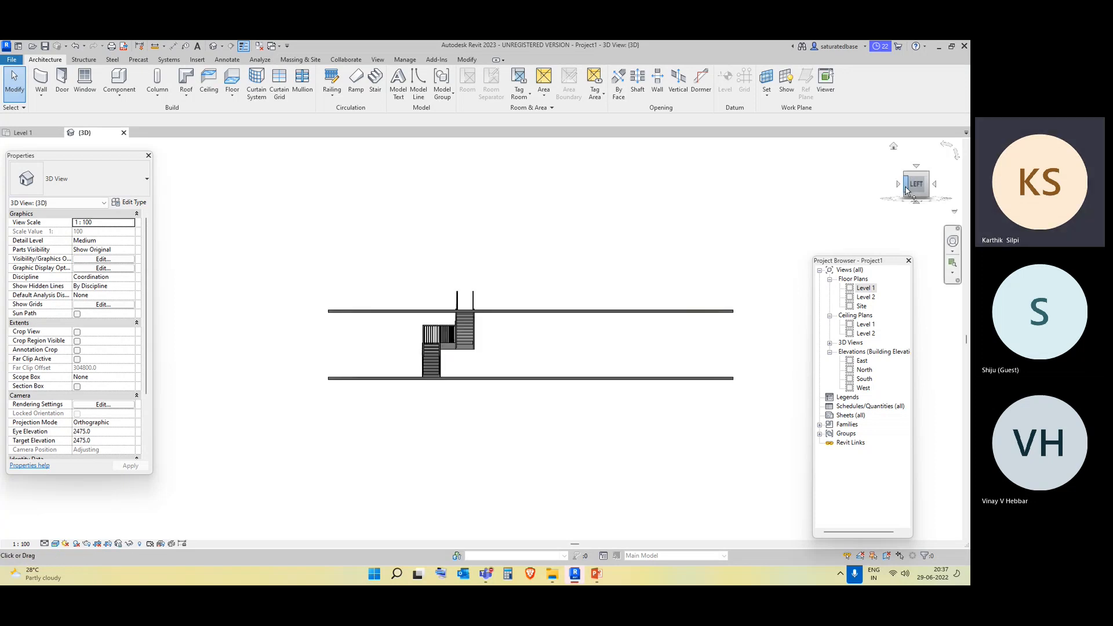
pyautogui.click(907, 191)
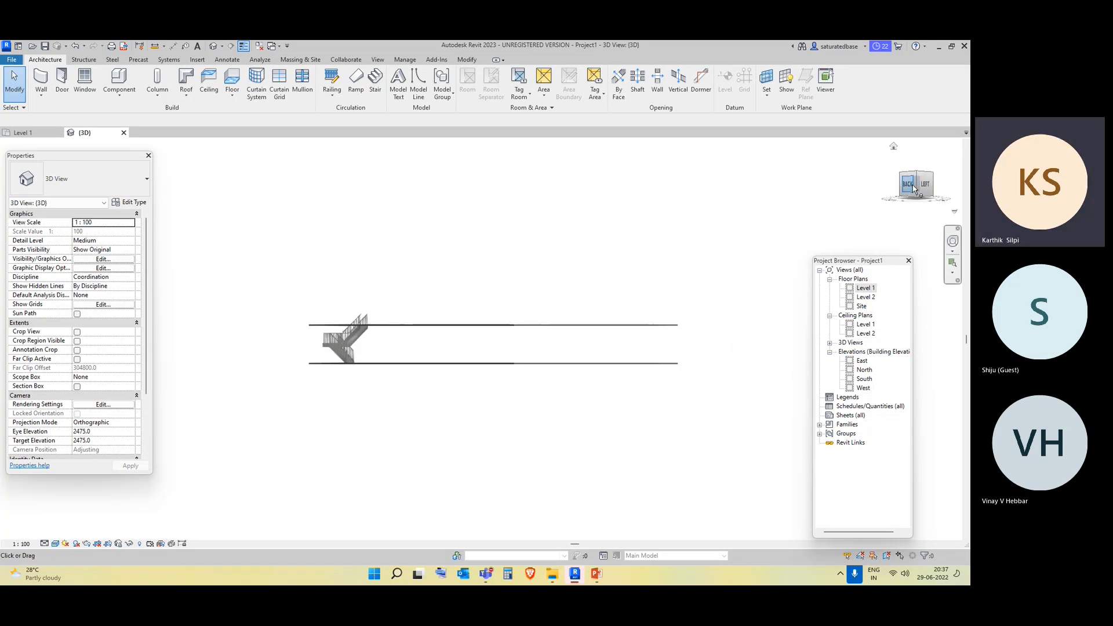
pyautogui.click(913, 188)
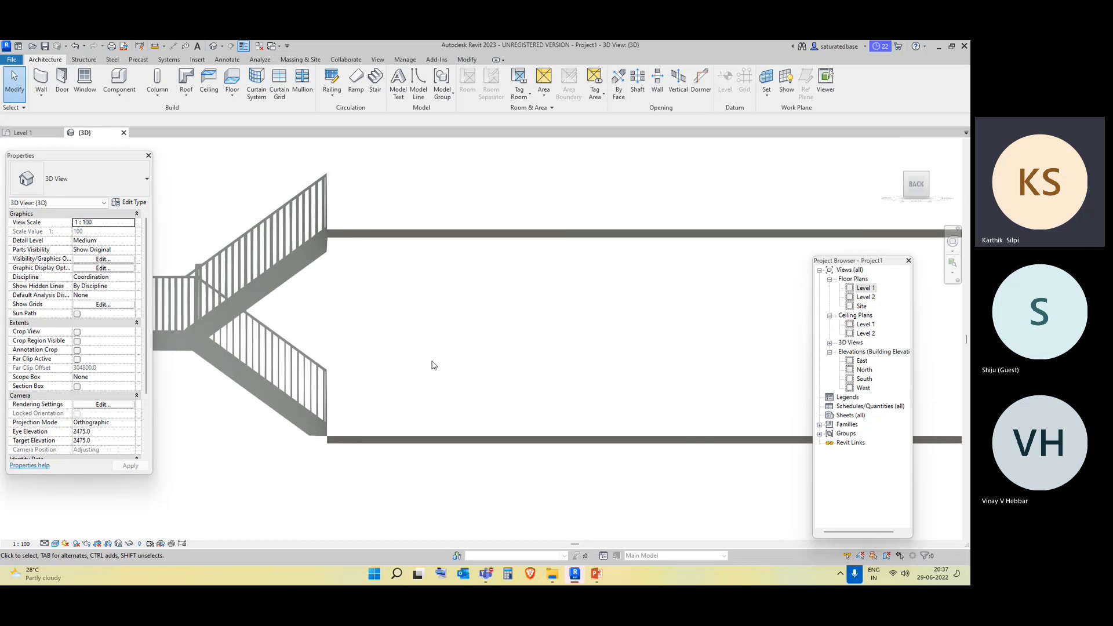
pyautogui.scroll(3, 315, 270)
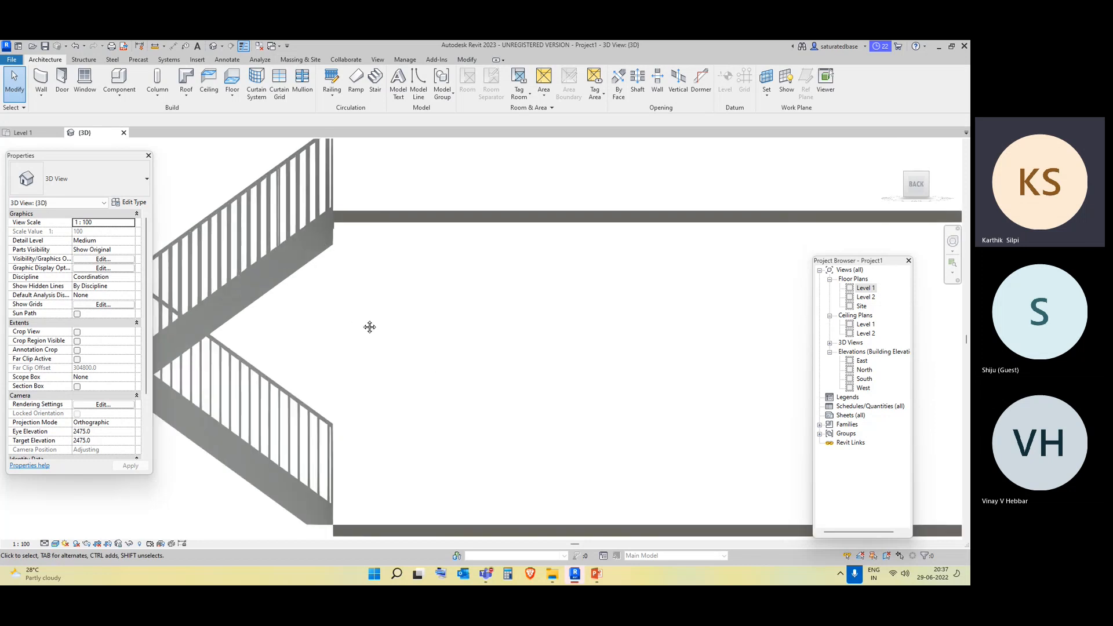
pyautogui.moveTo(368, 325); pyautogui.dragTo(410, 281, button='middle')
pyautogui.scroll(-1, 454, 265)
pyautogui.scroll(-2, 455, 265)
pyautogui.keyDown('shift'); pyautogui.moveTo(549, 308); pyautogui.dragTo(551, 385, button='middle'); pyautogui.keyUp('shift')
# In the Level 1 plan, start a second stair south of the first and place a 1250 mm horizontal run of 6 risers heading east.
pyautogui.doubleClick(864, 289)
pyautogui.moveTo(559, 303); pyautogui.dragTo(504, 253, button='middle')
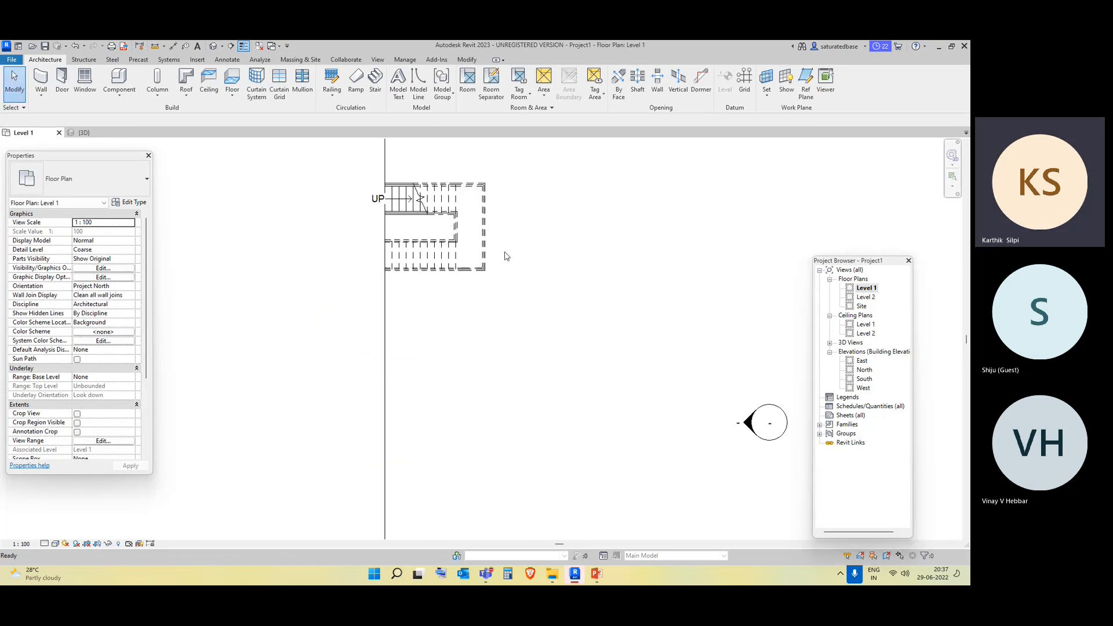
pyautogui.click(376, 82)
pyautogui.scroll(1, 507, 362)
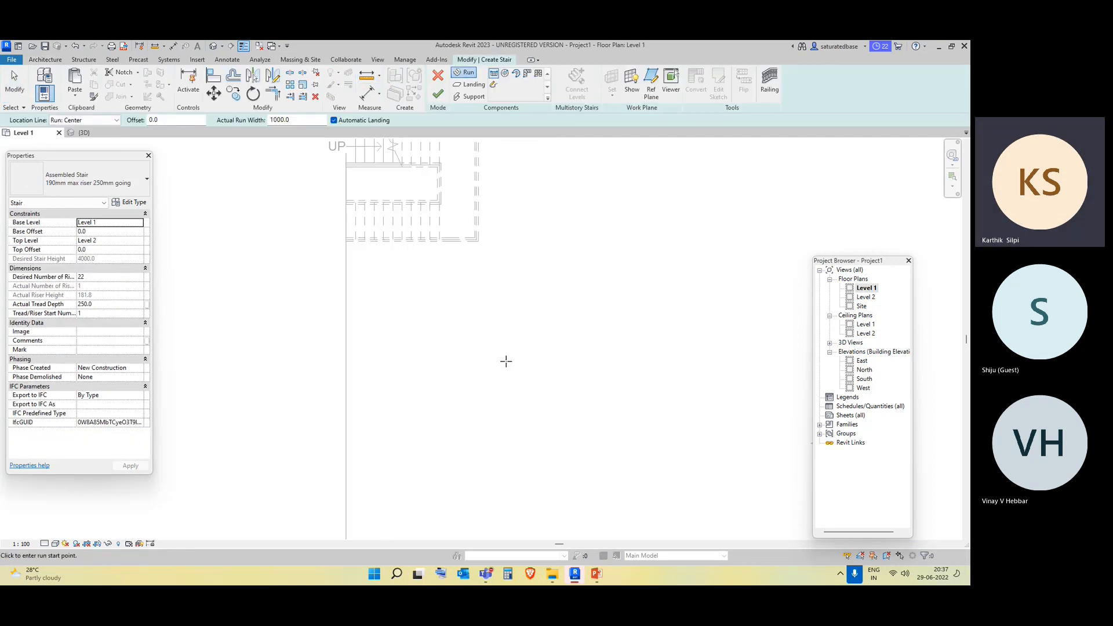
pyautogui.click(404, 314)
pyautogui.scroll(2, 415, 316)
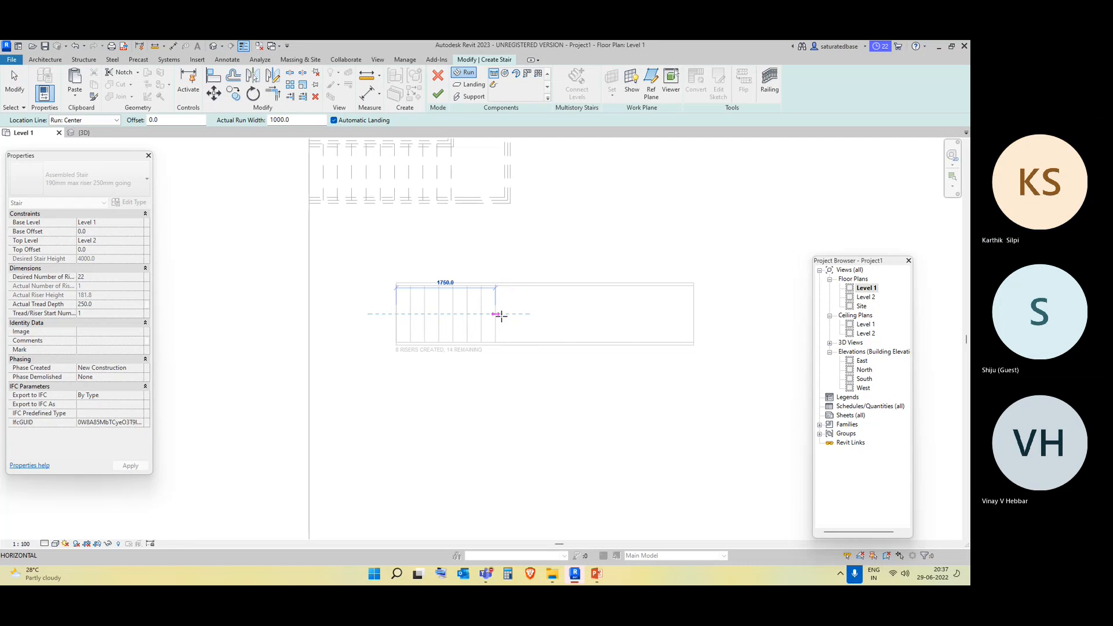
pyautogui.click(467, 314)
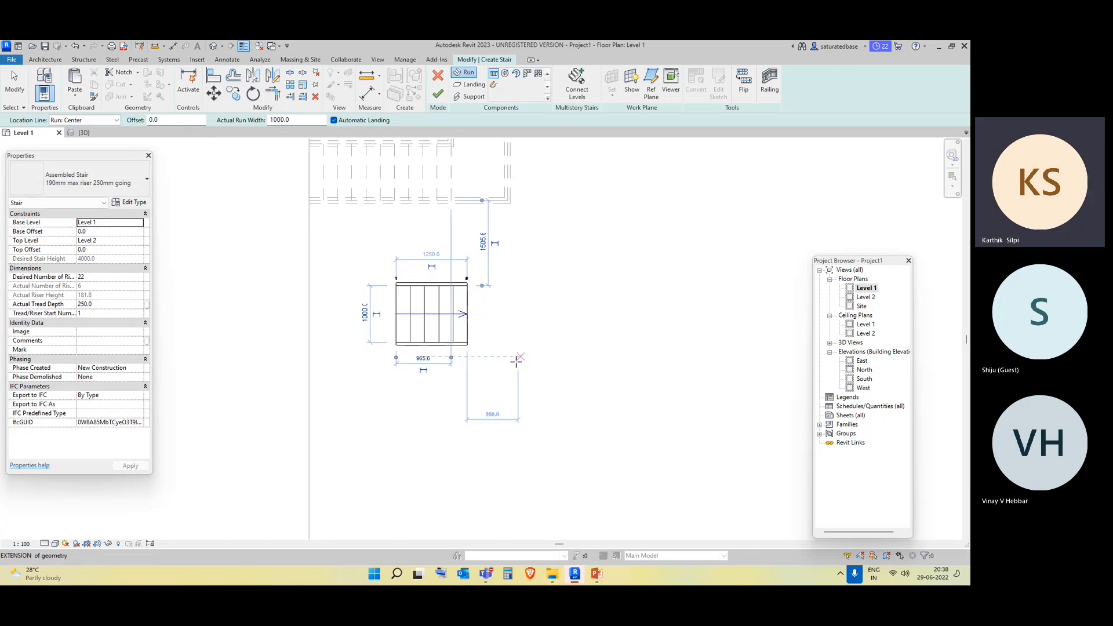
# Add a perpendicular 1500 mm second run of 7 risers heading south, joined to the first run by an automatic landing.
pyautogui.click(540, 385)
pyautogui.moveTo(548, 456); pyautogui.dragTo(549, 373, button='middle')
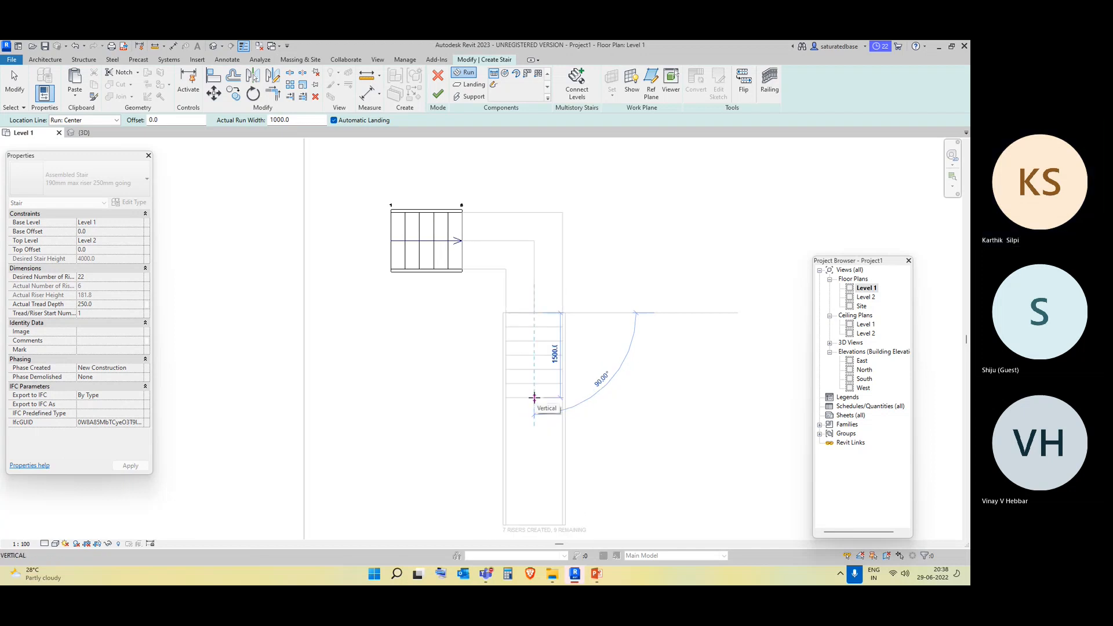
pyautogui.click(536, 398)
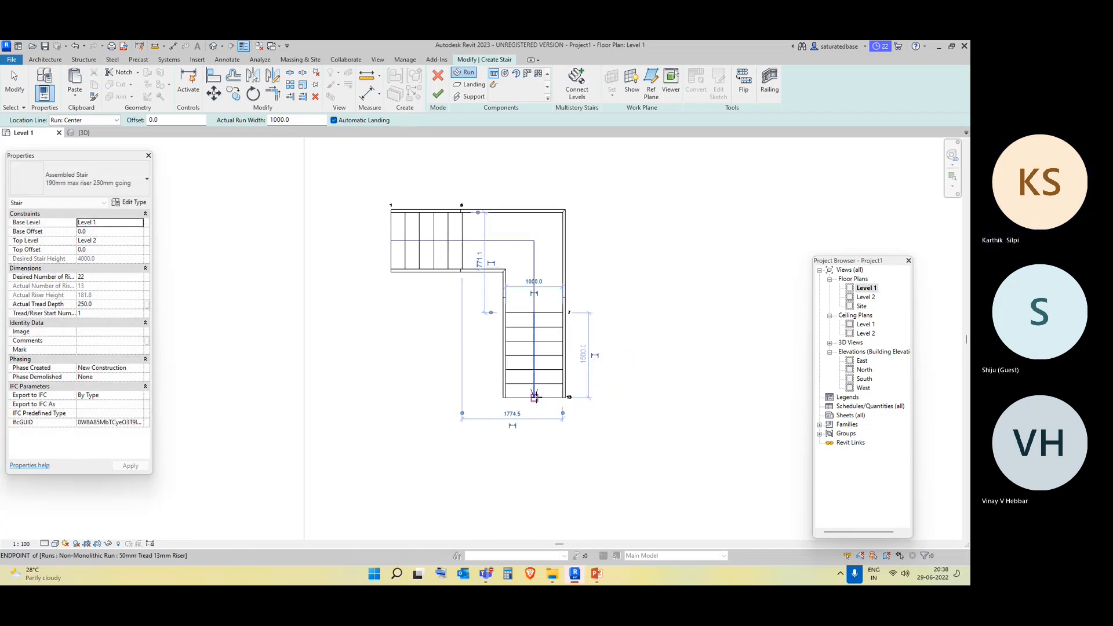
# Add a 2000 mm third run of 9 risers heading back west toward the floor and finish the stair.
pyautogui.click(468, 472)
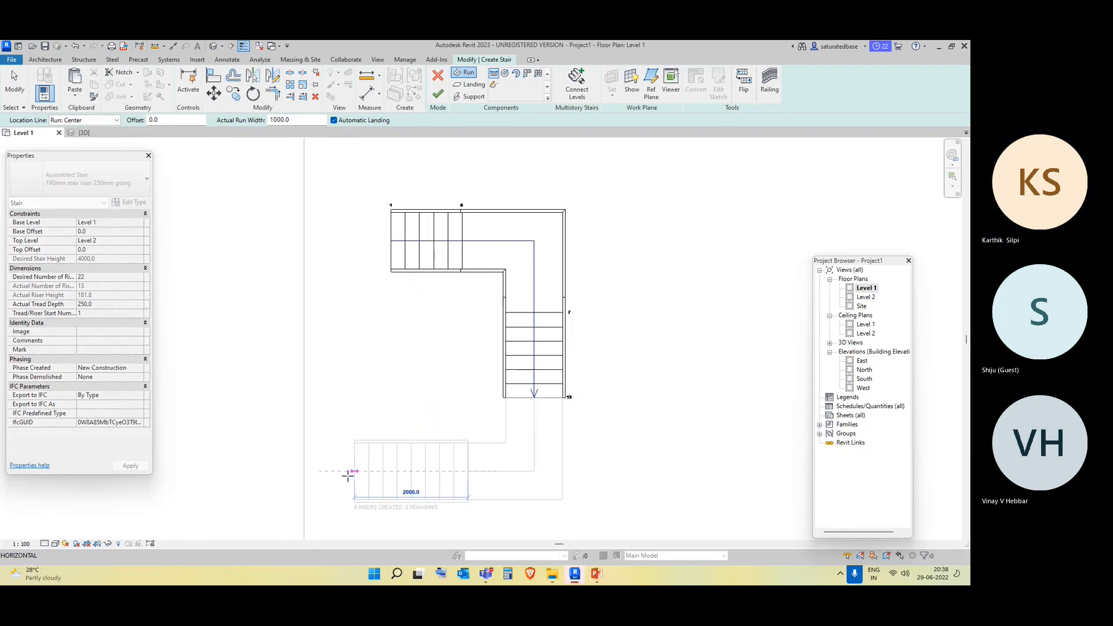
pyautogui.click(355, 472)
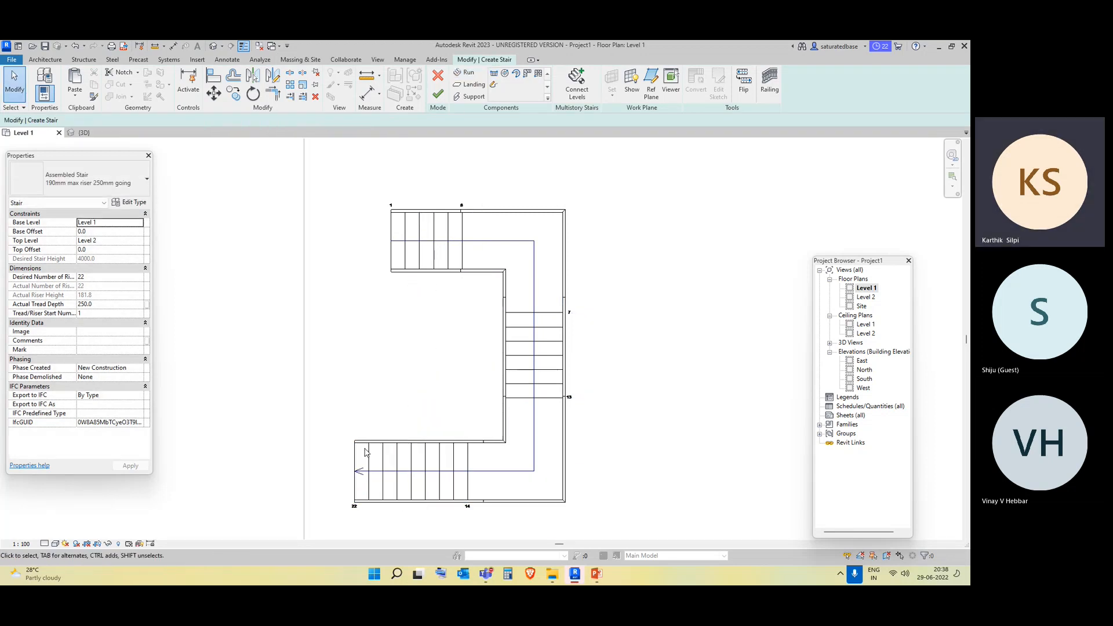
pyautogui.click(439, 94)
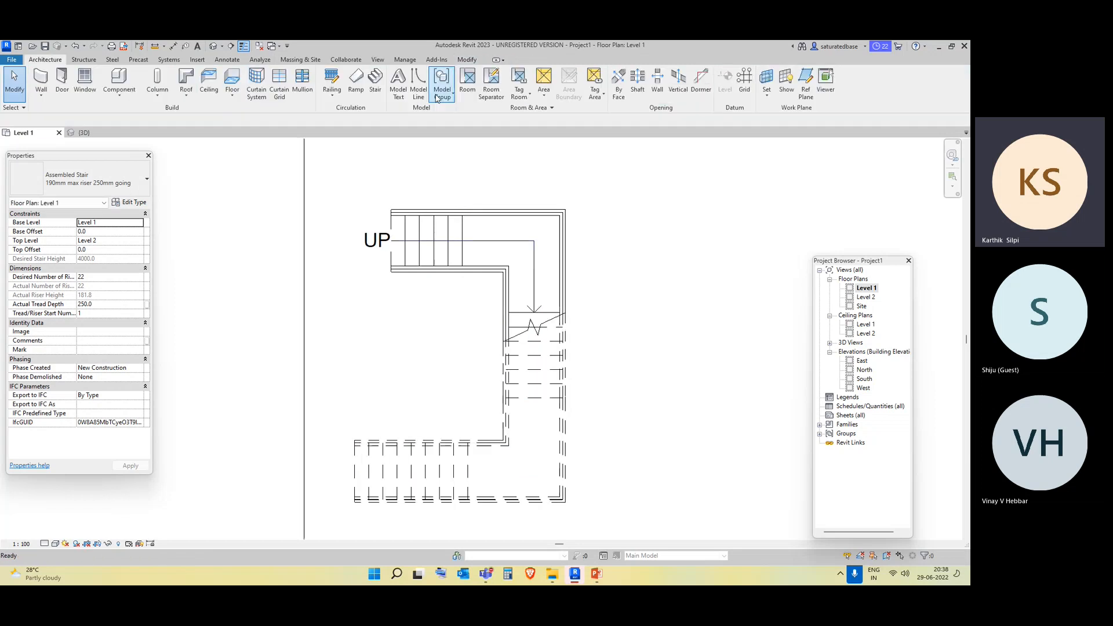
# Inspect the three-run stair in the 3D view and review the stair types available for it.
pyautogui.click(214, 46)
pyautogui.keyDown('shift'); pyautogui.moveTo(456, 379); pyautogui.dragTo(403, 500, button='middle'); pyautogui.keyUp('shift')
pyautogui.scroll(5, 367, 472)
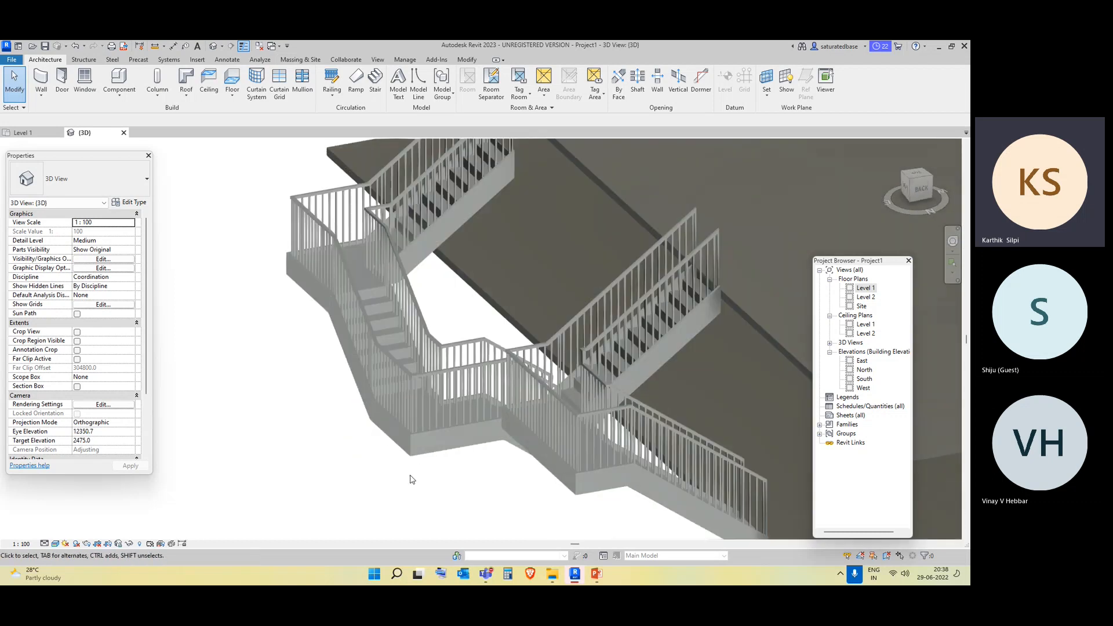
pyautogui.scroll(4, 412, 479)
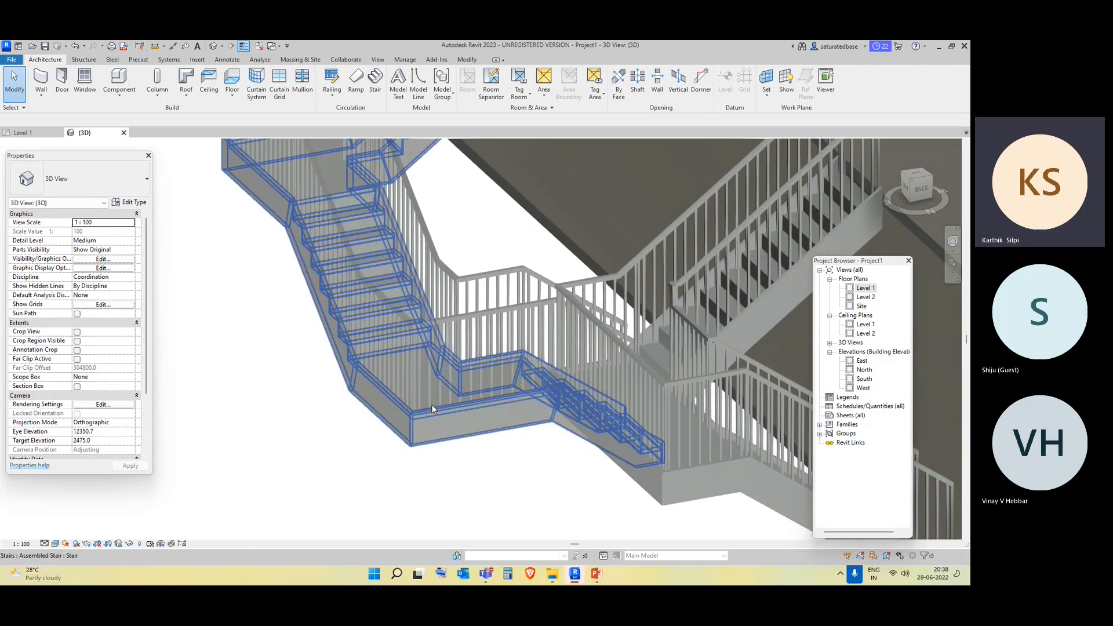
pyautogui.click(432, 404)
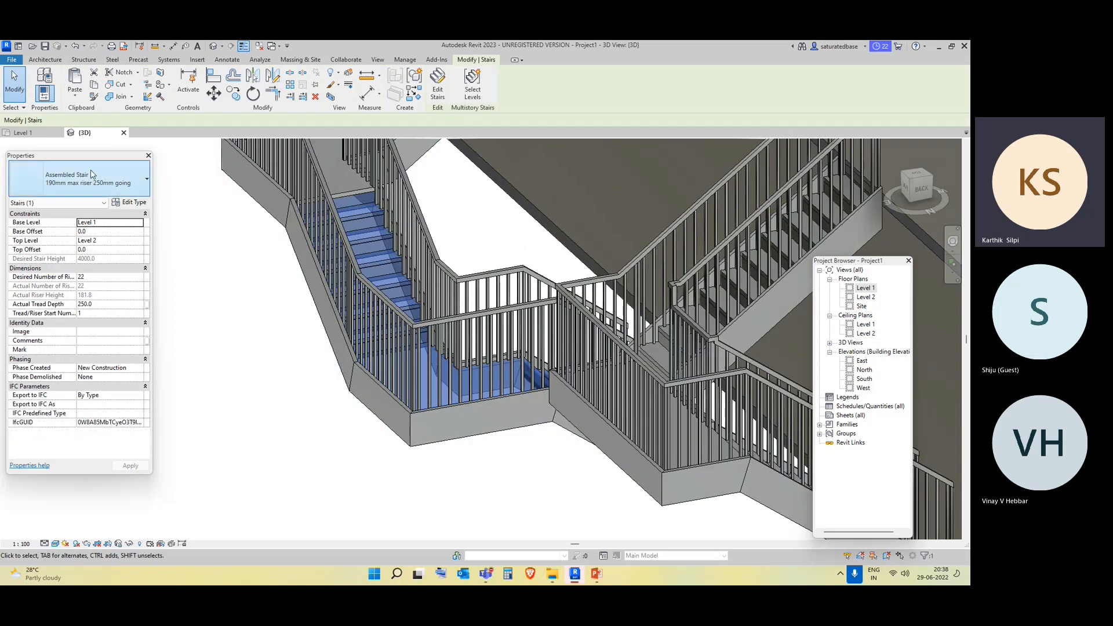
pyautogui.click(91, 176)
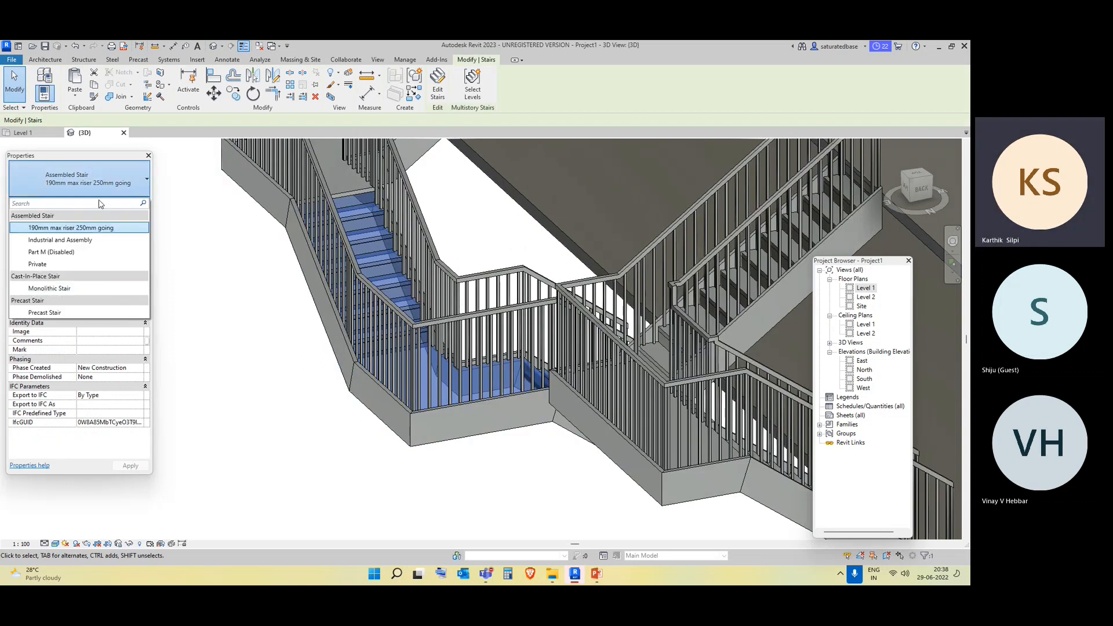
pyautogui.click(122, 223)
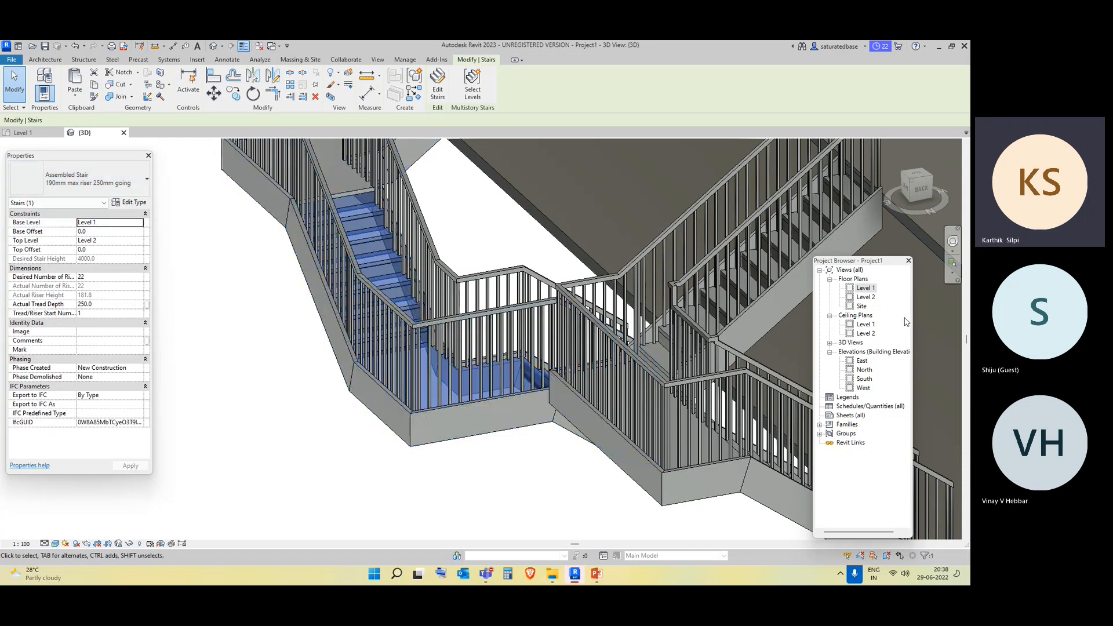
# In the Level 1 plan, start another stair as a sketched run and draw a slanted boundary line about 2400 mm long south of the existing stairs.
pyautogui.hotkey('ctrl', 'Tab')
pyautogui.moveTo(528, 475); pyautogui.dragTo(509, 352, button='middle')
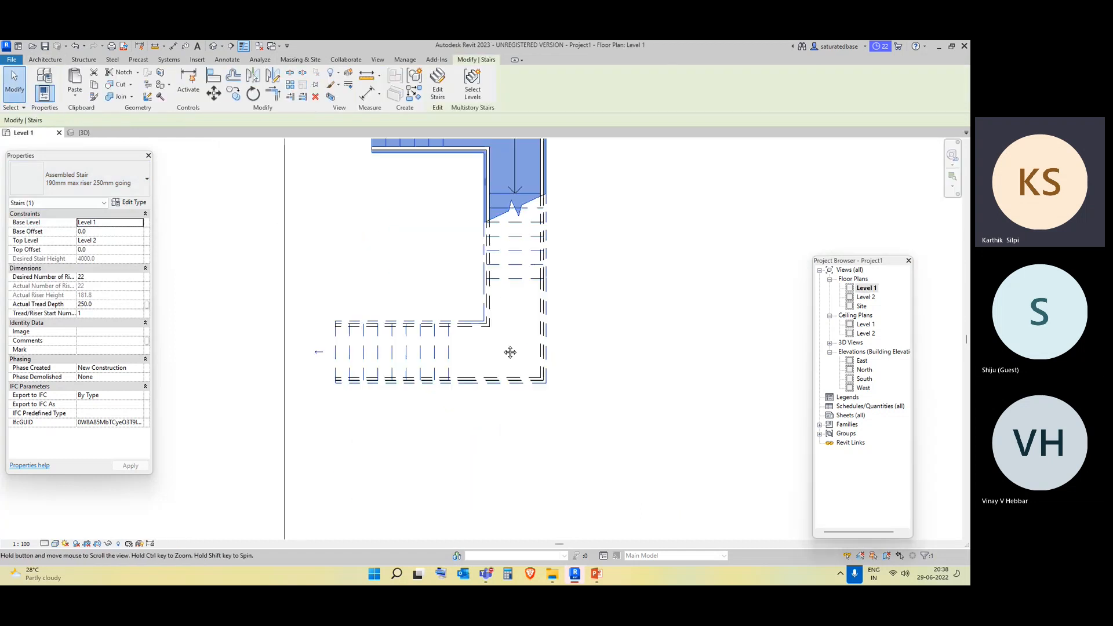
pyautogui.press('Escape')
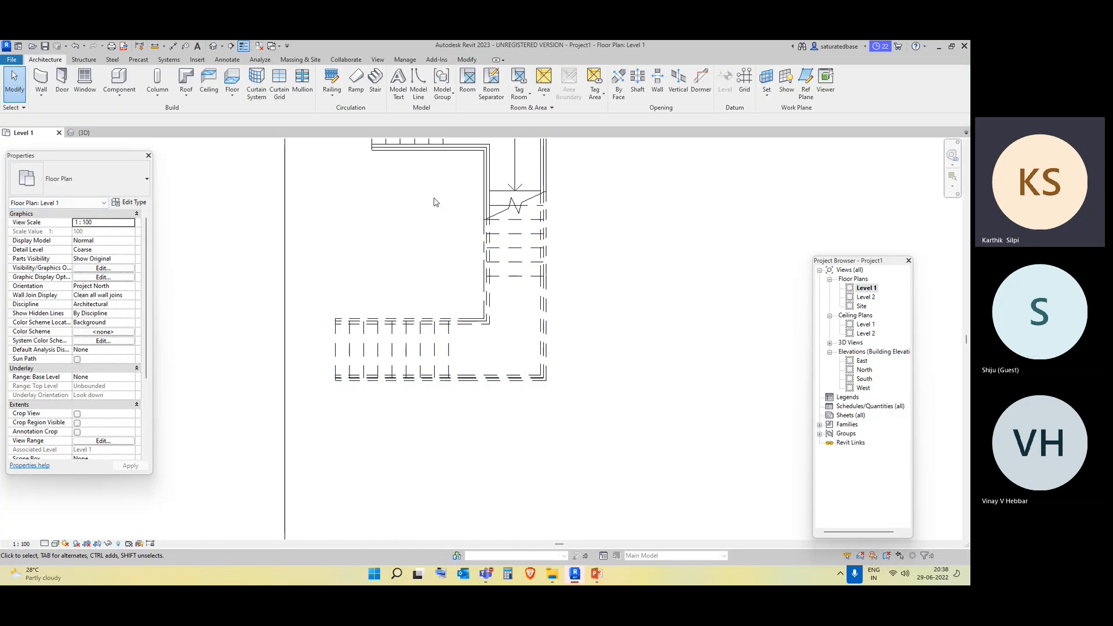
pyautogui.click(380, 90)
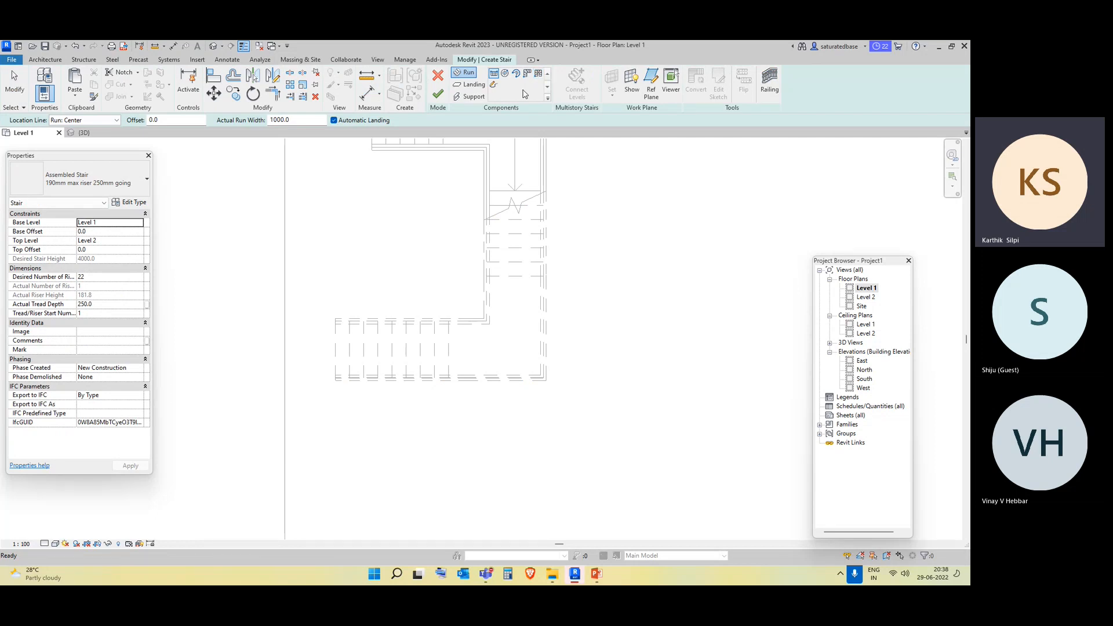
pyautogui.click(494, 86)
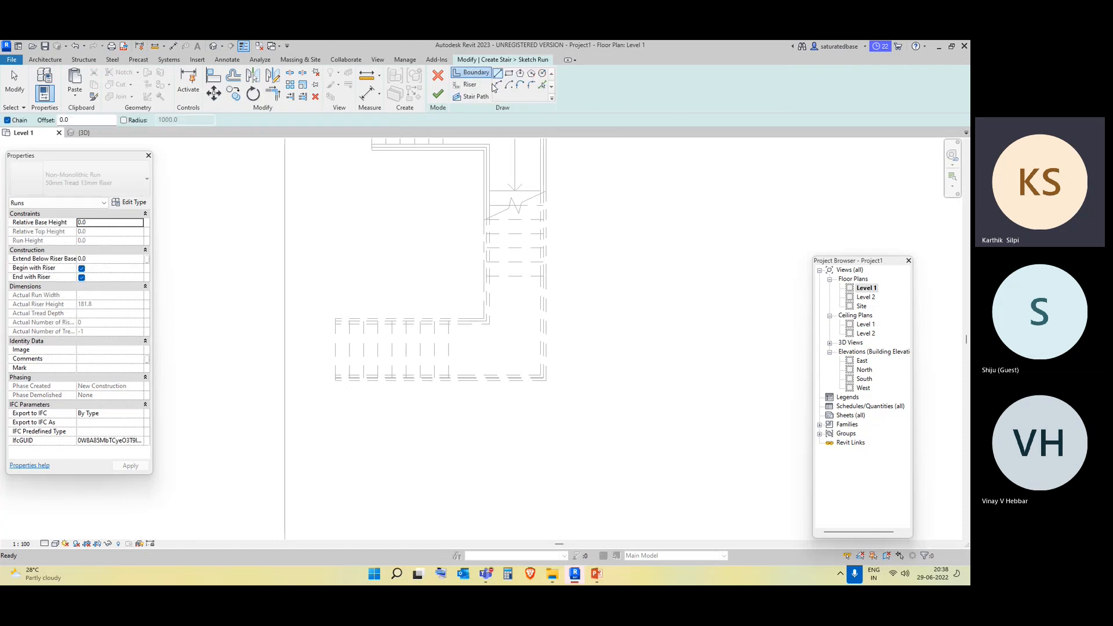
pyautogui.moveTo(551, 239); pyautogui.dragTo(525, 201, button='middle')
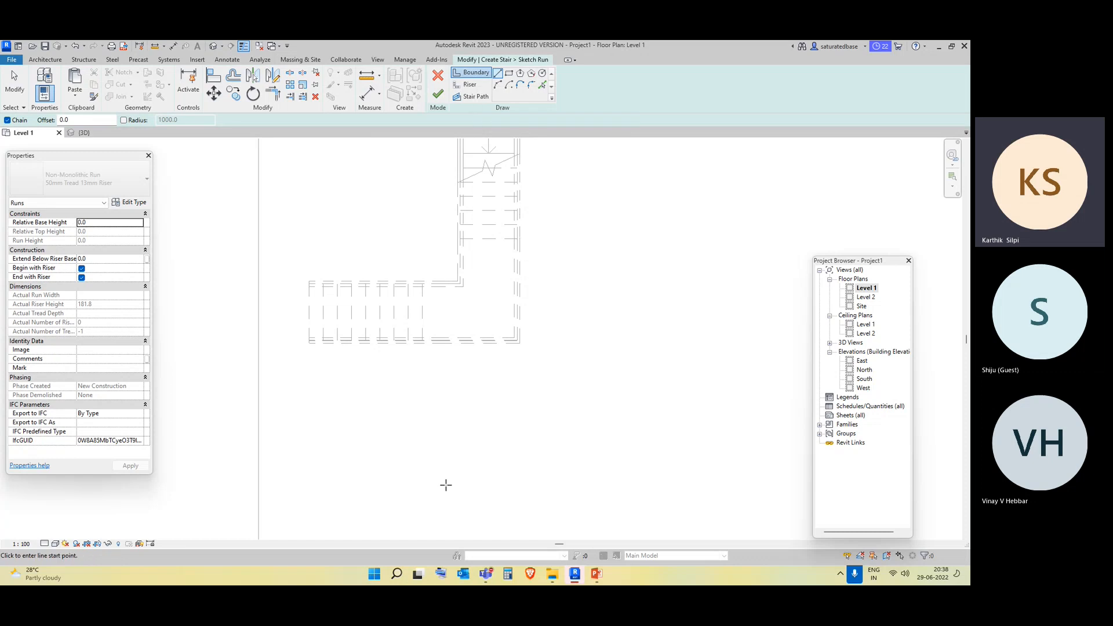
pyautogui.moveTo(444, 484); pyautogui.dragTo(450, 406, button='middle')
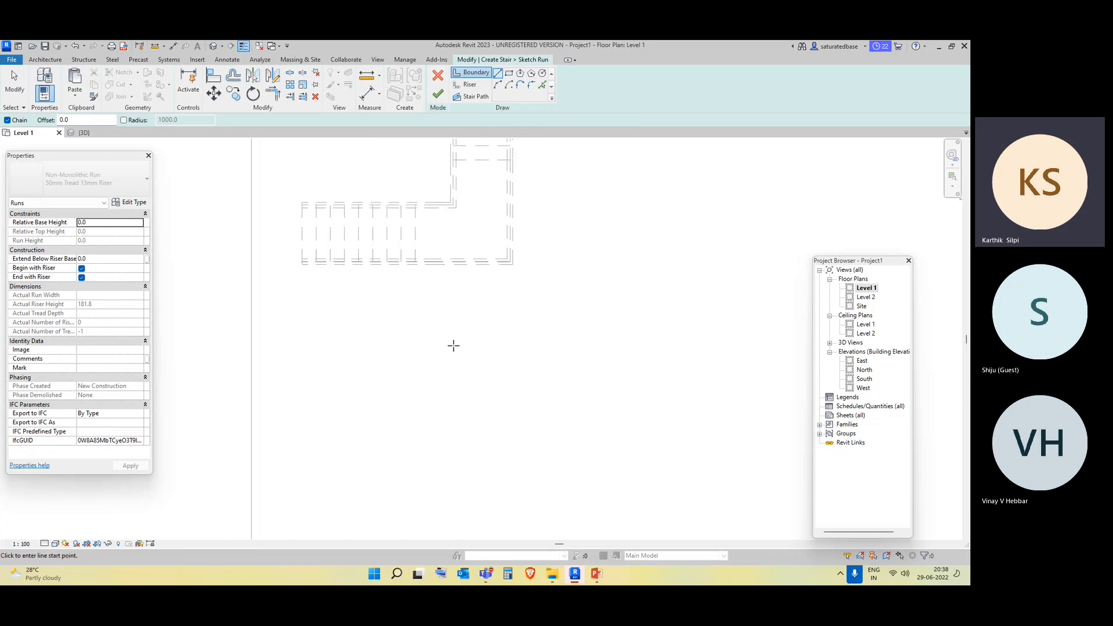
pyautogui.click(334, 398)
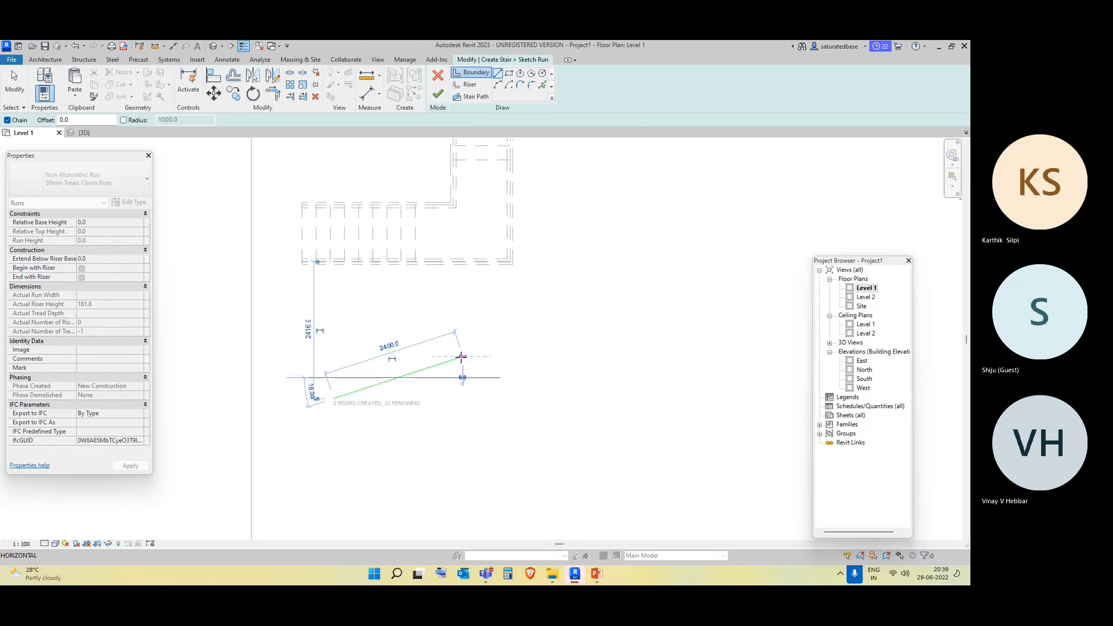
pyautogui.click(461, 357)
pyautogui.press('Escape')
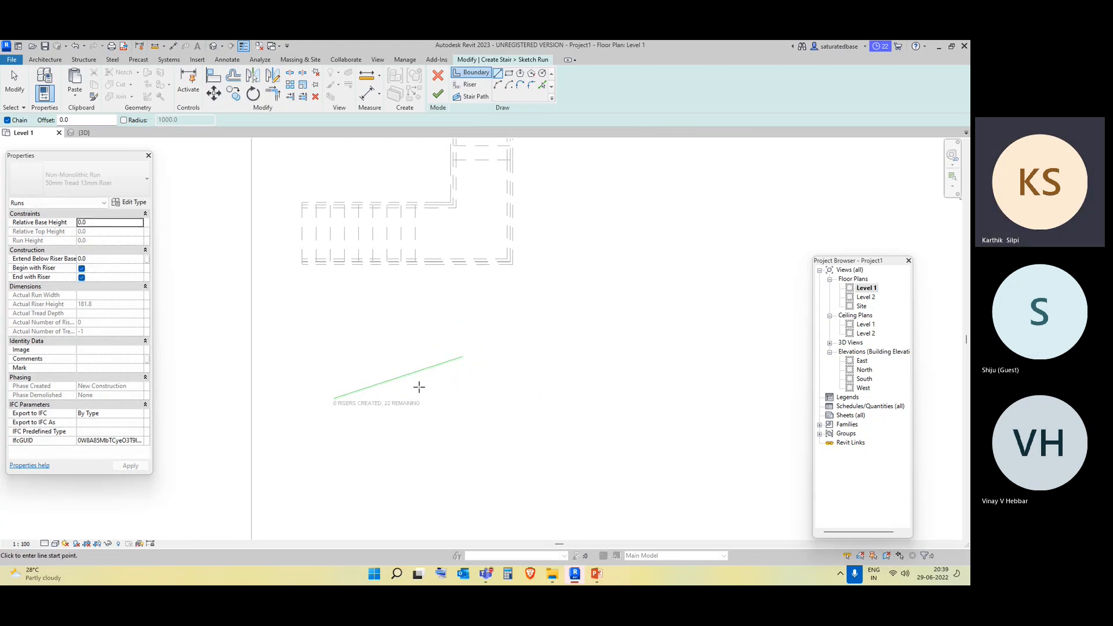
# Draw a slanted riser line about 2409 mm long just above the boundary line in the run sketch.
pyautogui.click(471, 84)
pyautogui.click(326, 387)
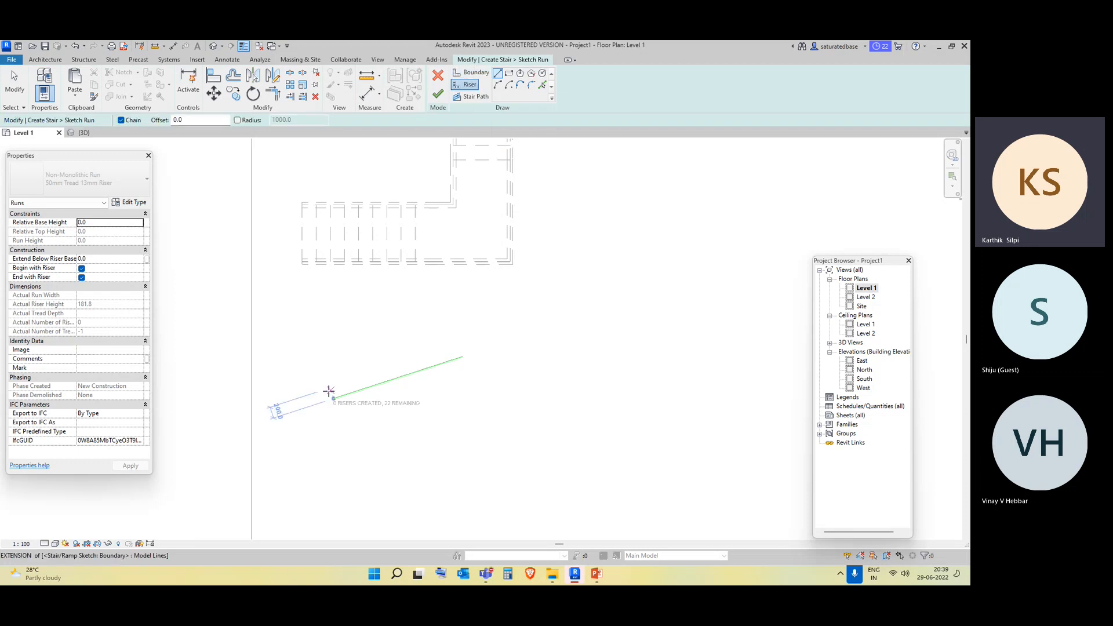
pyautogui.scroll(2, 329, 389)
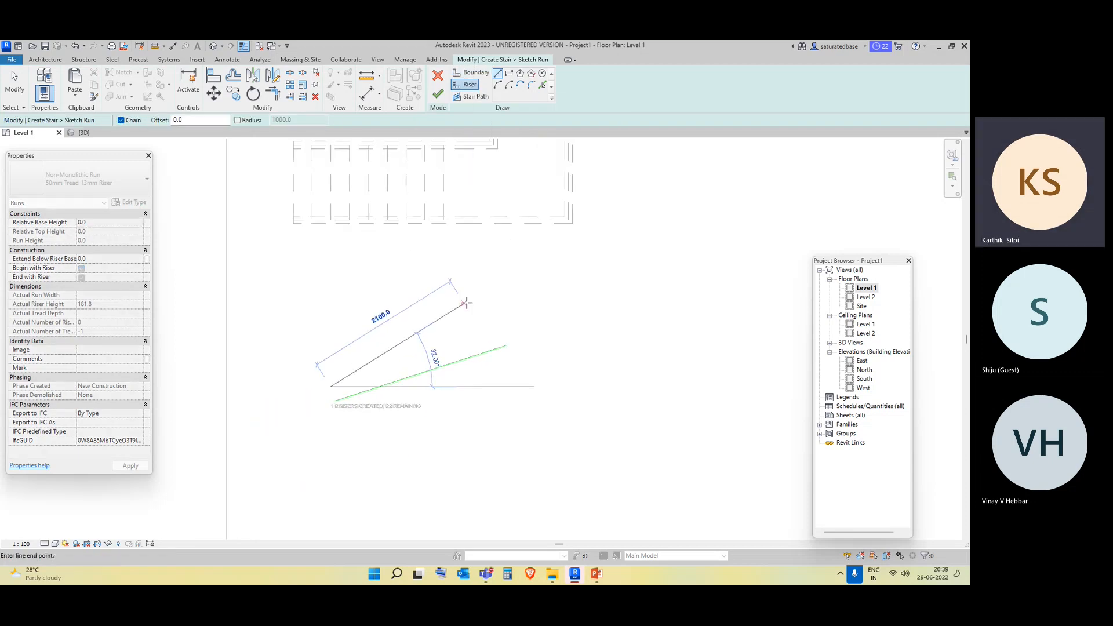
pyautogui.click(496, 317)
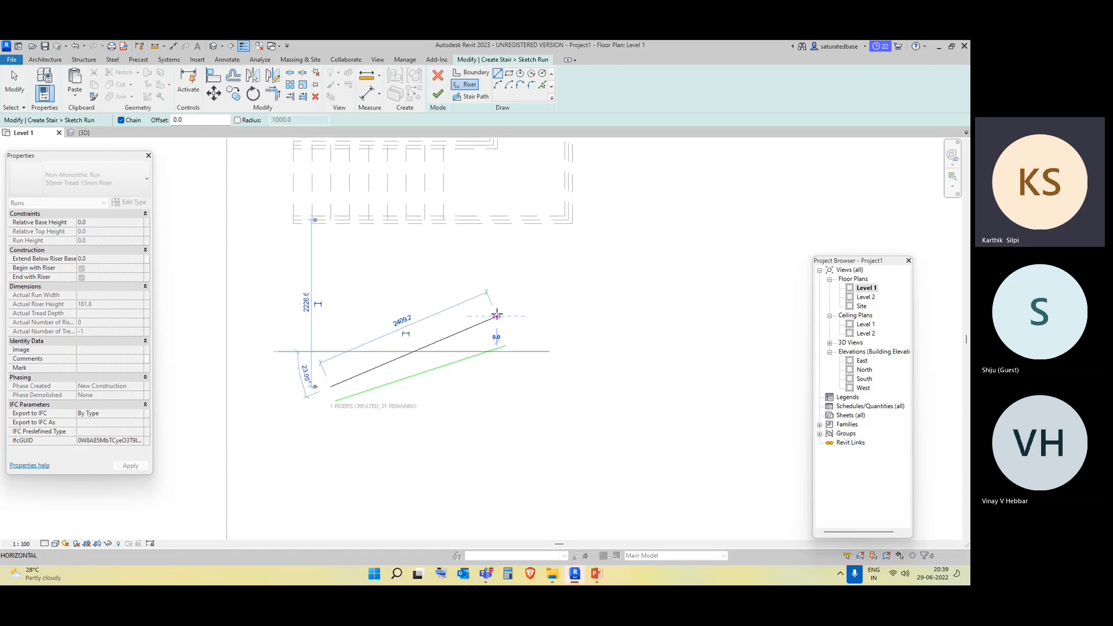
pyautogui.press('Escape')
pyautogui.press('Escape')
# Mirror a copy of the slanted riser line across the boundary line in the run sketch.
pyautogui.moveTo(486, 333); pyautogui.dragTo(422, 300)
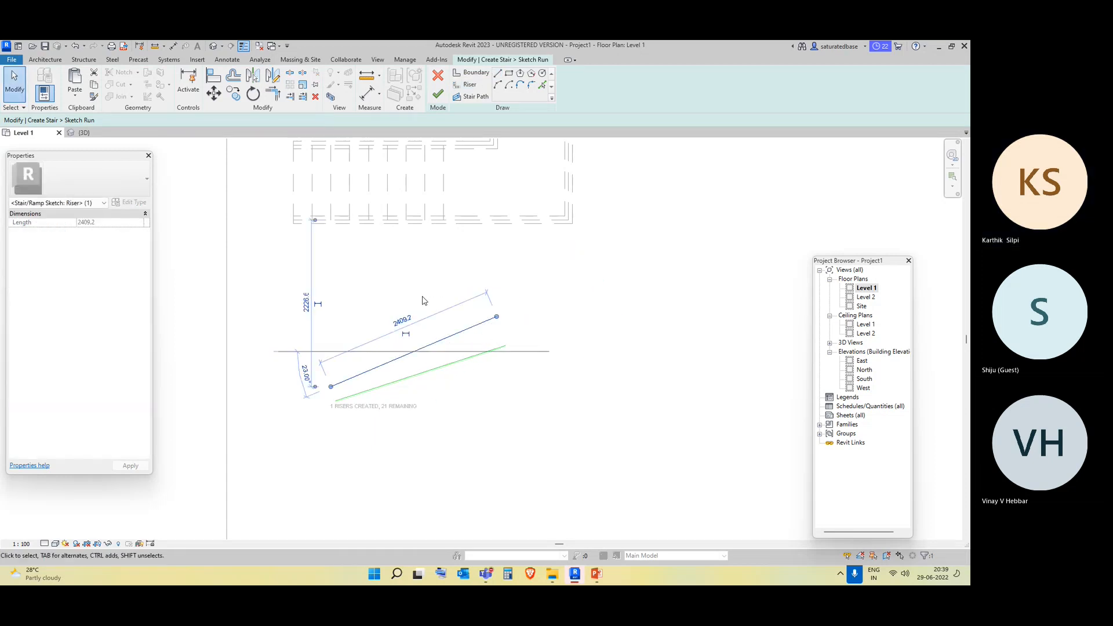
pyautogui.click(274, 76)
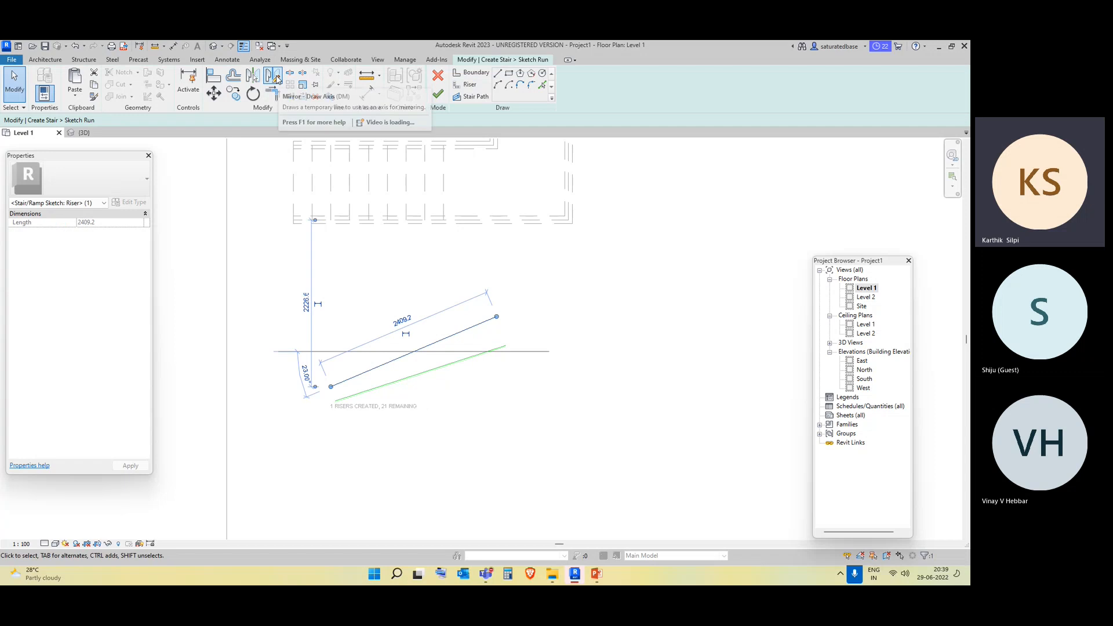
pyautogui.click(335, 399)
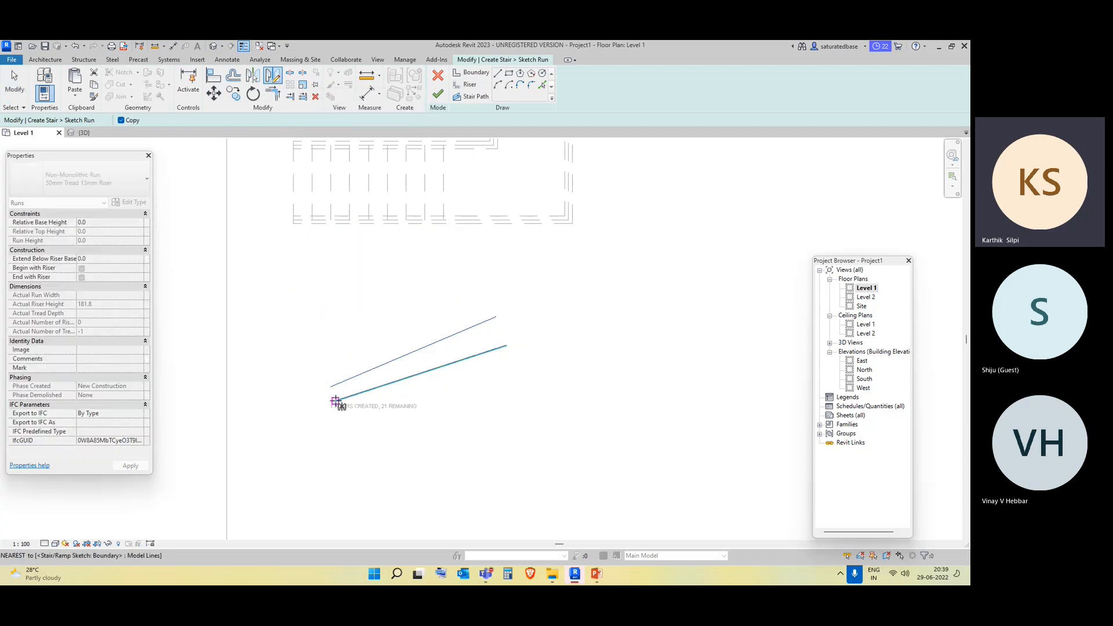
pyautogui.click(506, 347)
pyautogui.click(581, 395)
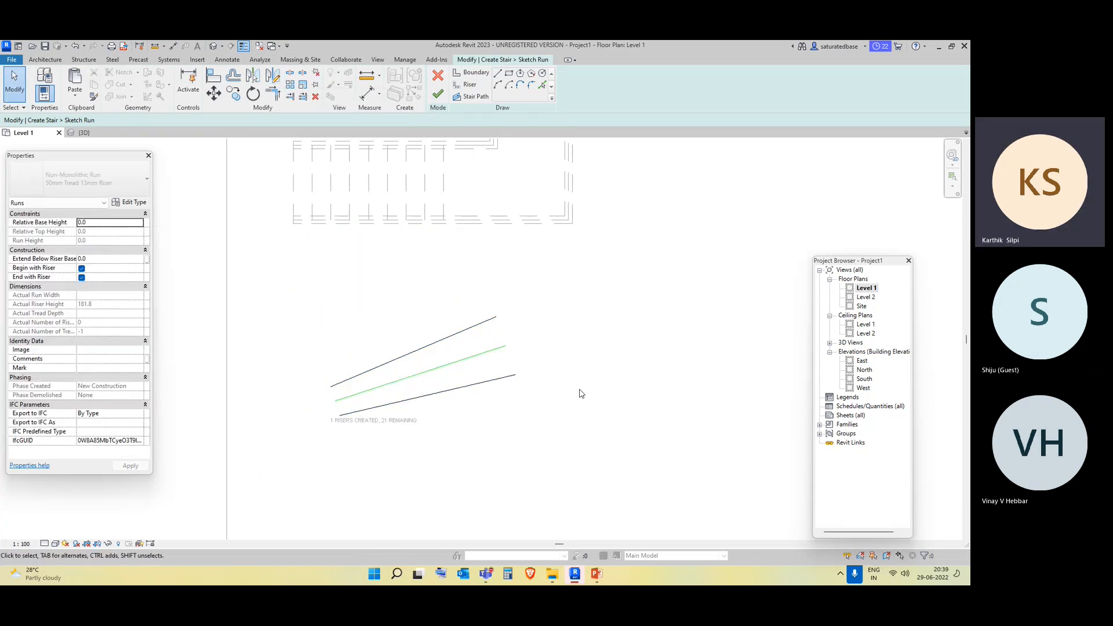
# Try closing both ends of the two riser lines with boundary lines and delete those end lines.
pyautogui.click(498, 74)
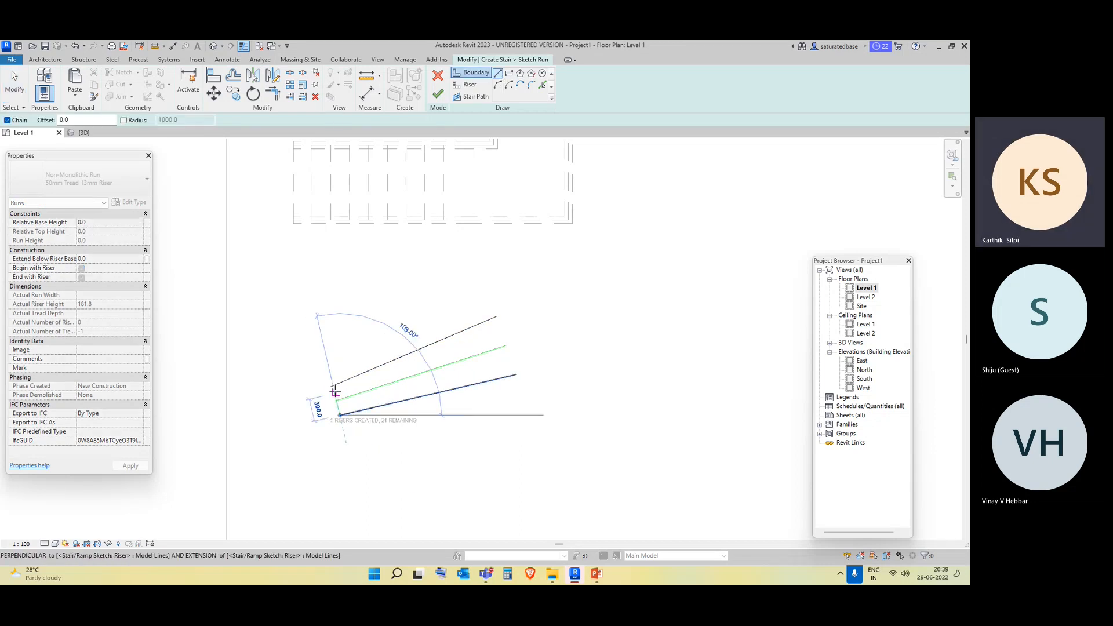
pyautogui.click(340, 416)
pyautogui.click(333, 385)
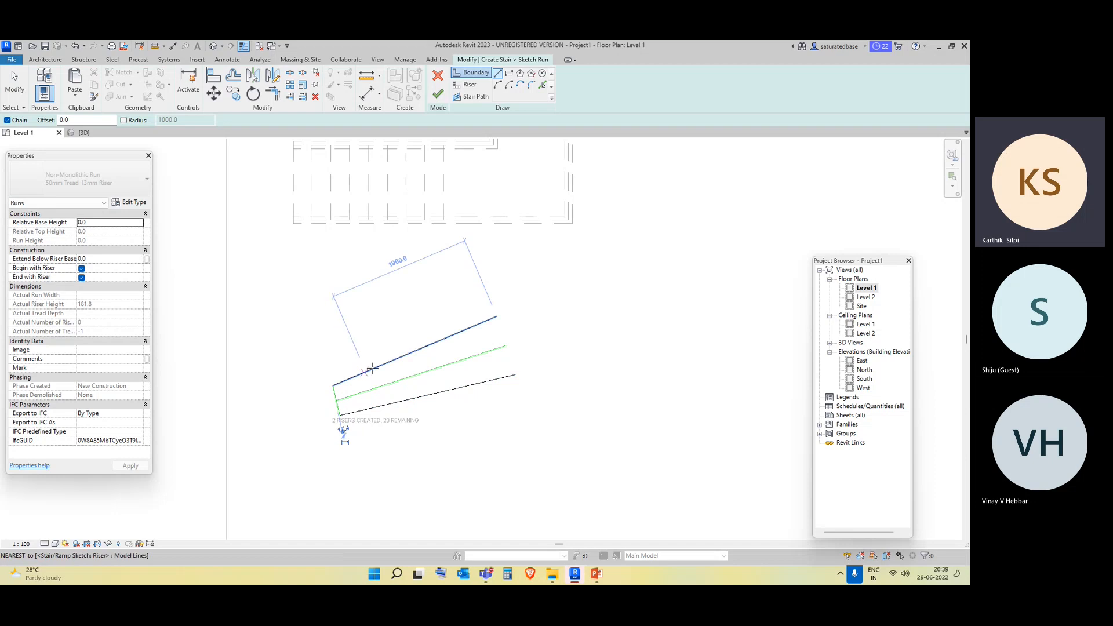
pyautogui.click(517, 376)
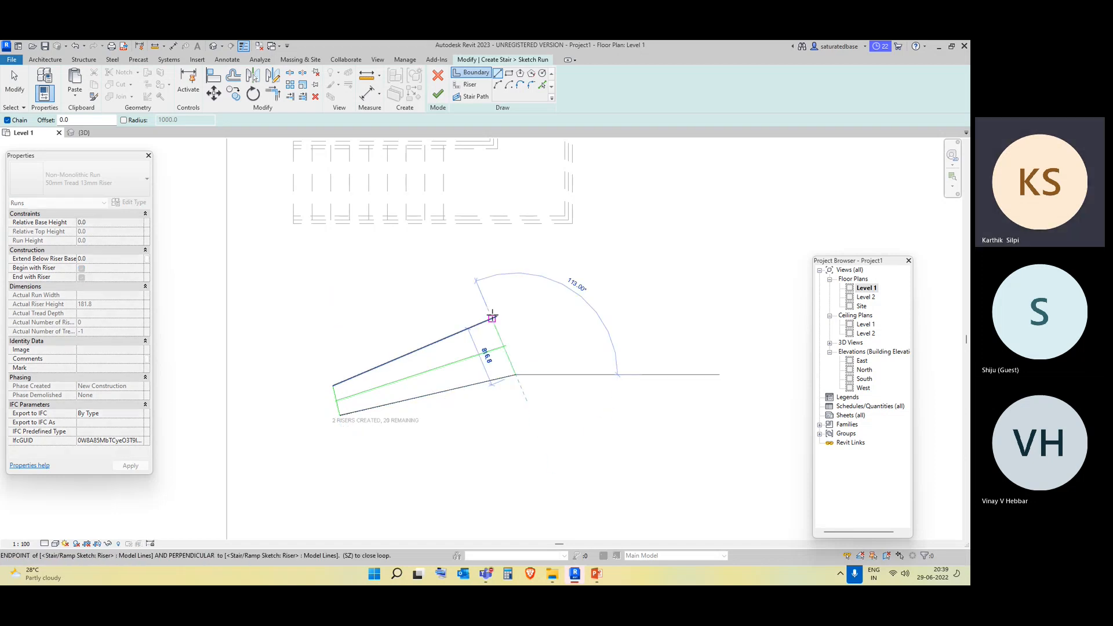
pyautogui.click(493, 316)
pyautogui.press('Escape')
pyautogui.press('Escape')
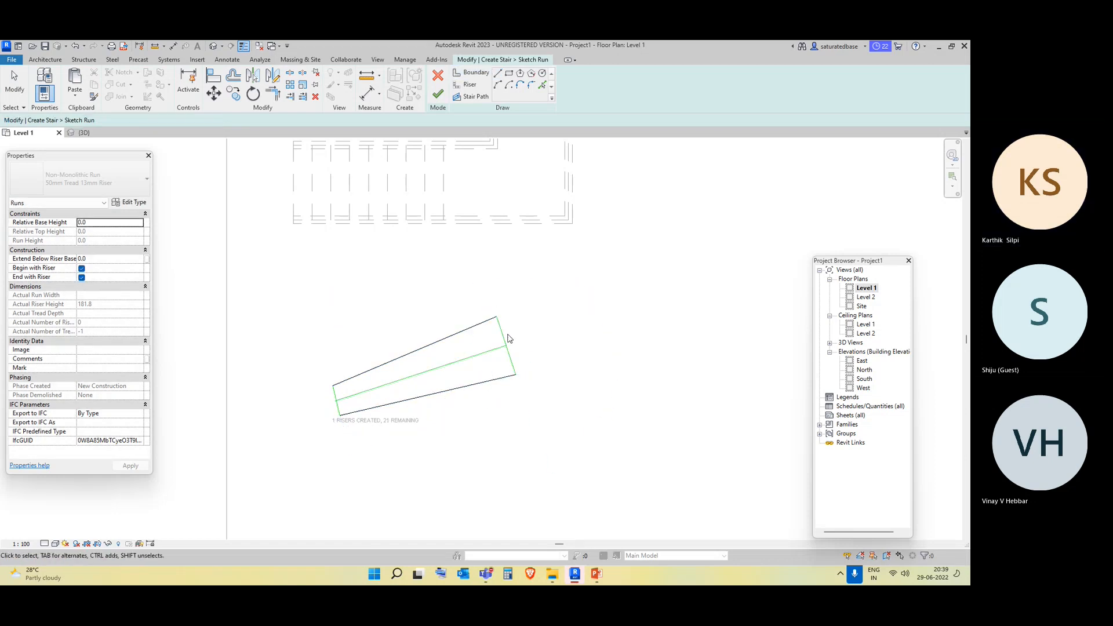
pyautogui.click(503, 332)
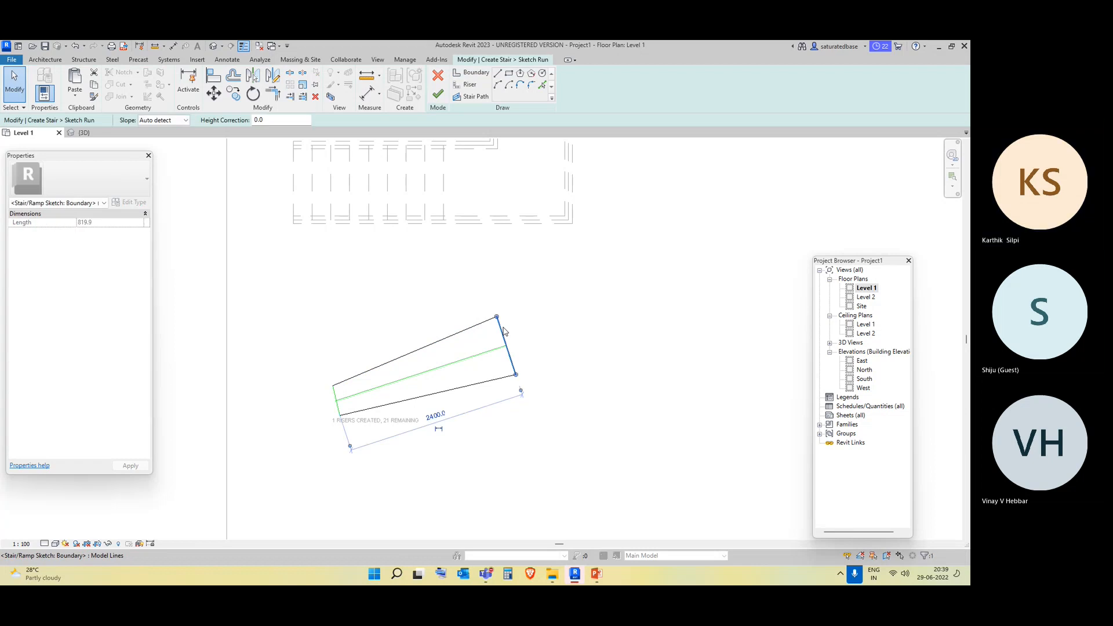
pyautogui.press('Delete')
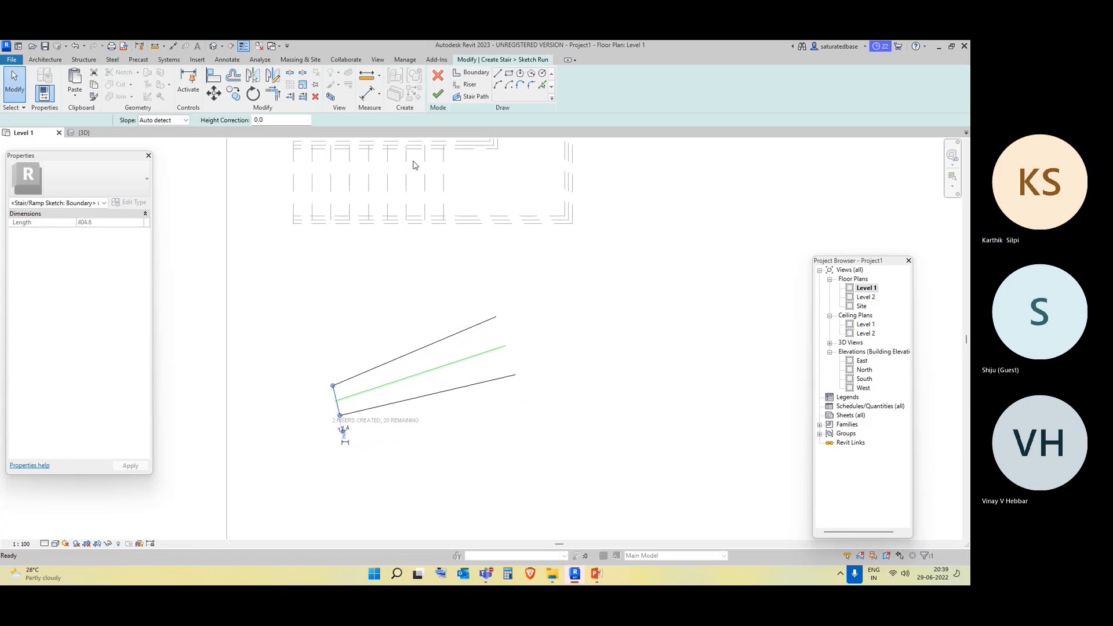
# Draw riser lines joining the two slanted risers at their narrow west end and wide east end.
pyautogui.click(470, 84)
pyautogui.click(340, 415)
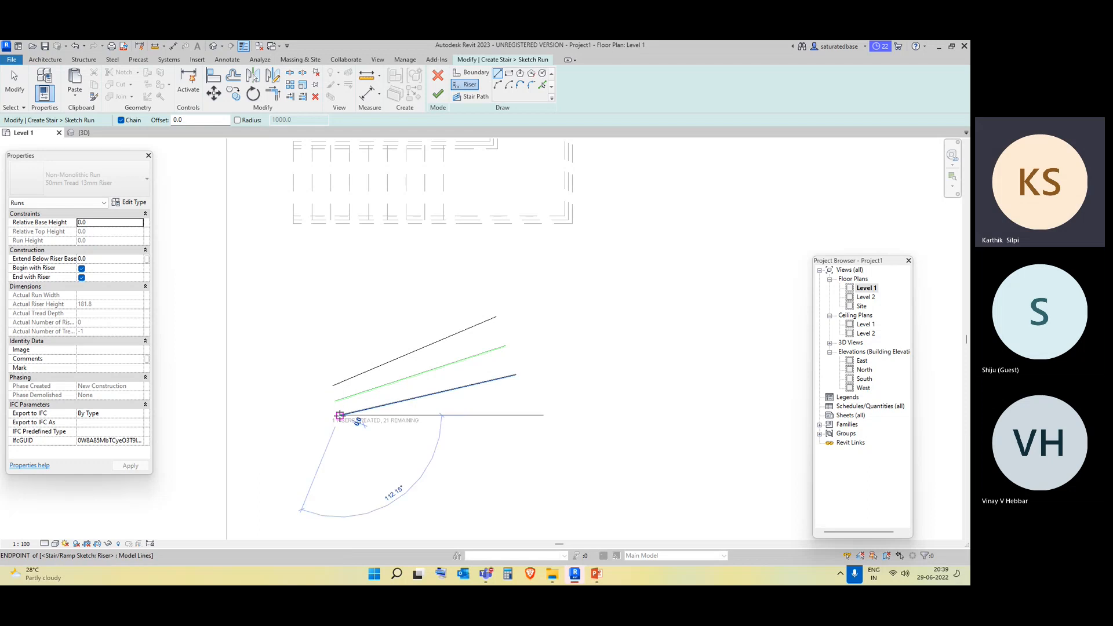
pyautogui.click(514, 374)
pyautogui.click(497, 318)
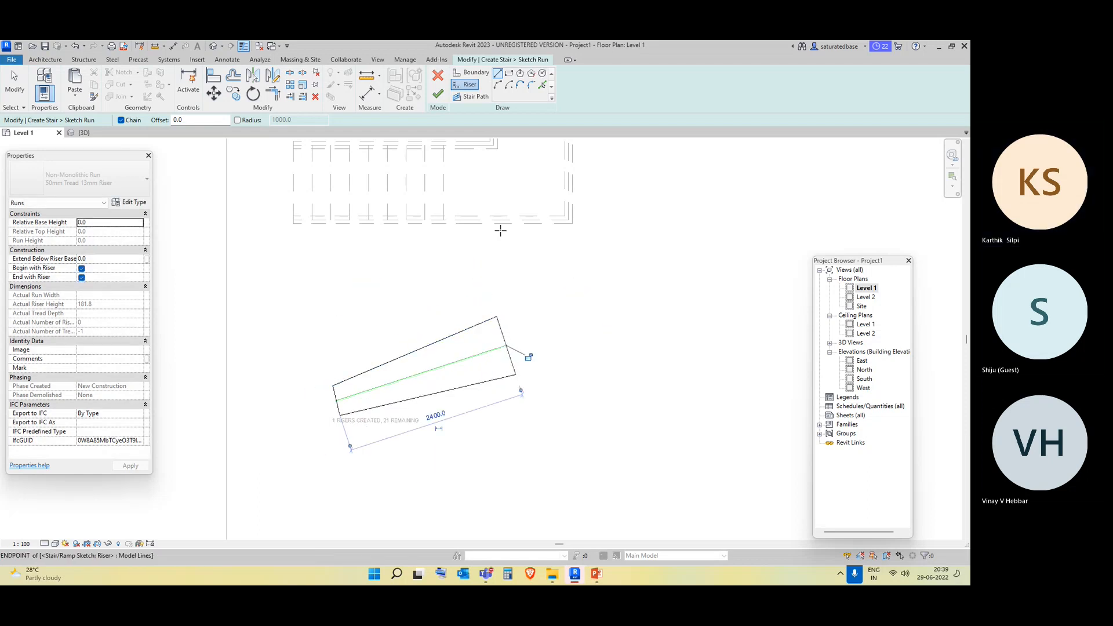
# Draw seven stair path lines crossing the tapered outline between the long edges, working from the narrow west end toward the middle.
pyautogui.click(464, 99)
pyautogui.scroll(2, 343, 406)
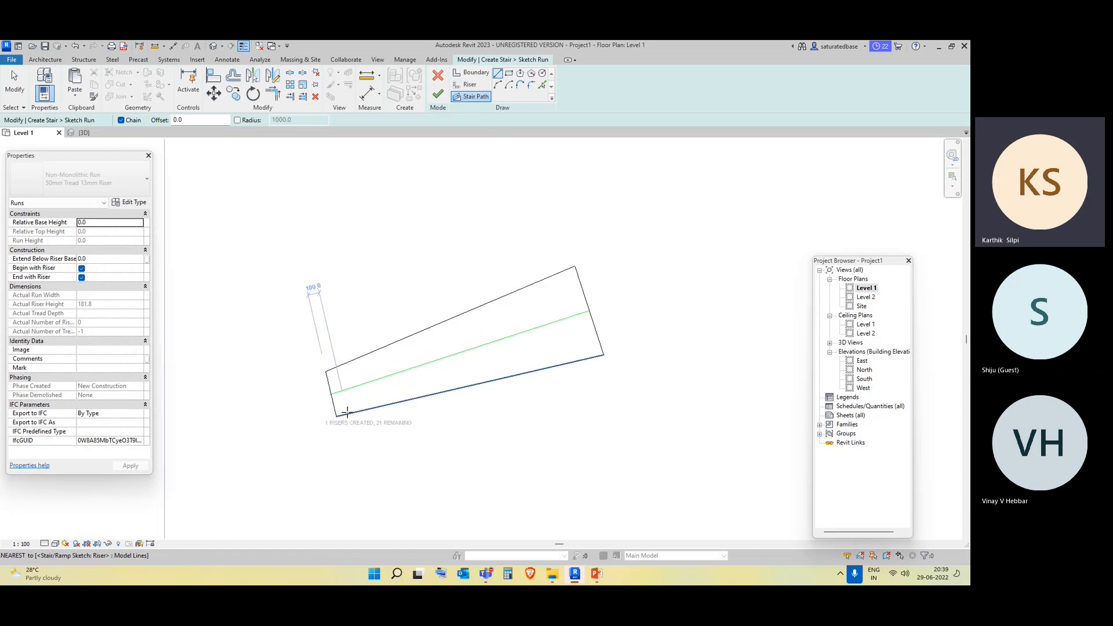
pyautogui.click(335, 367)
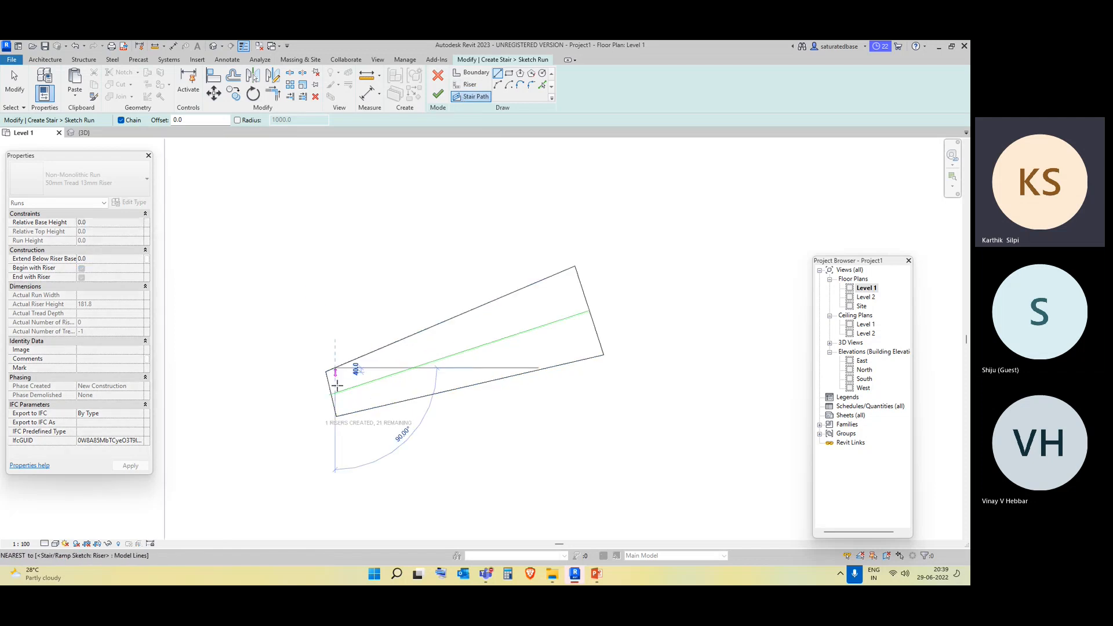
pyautogui.click(345, 415)
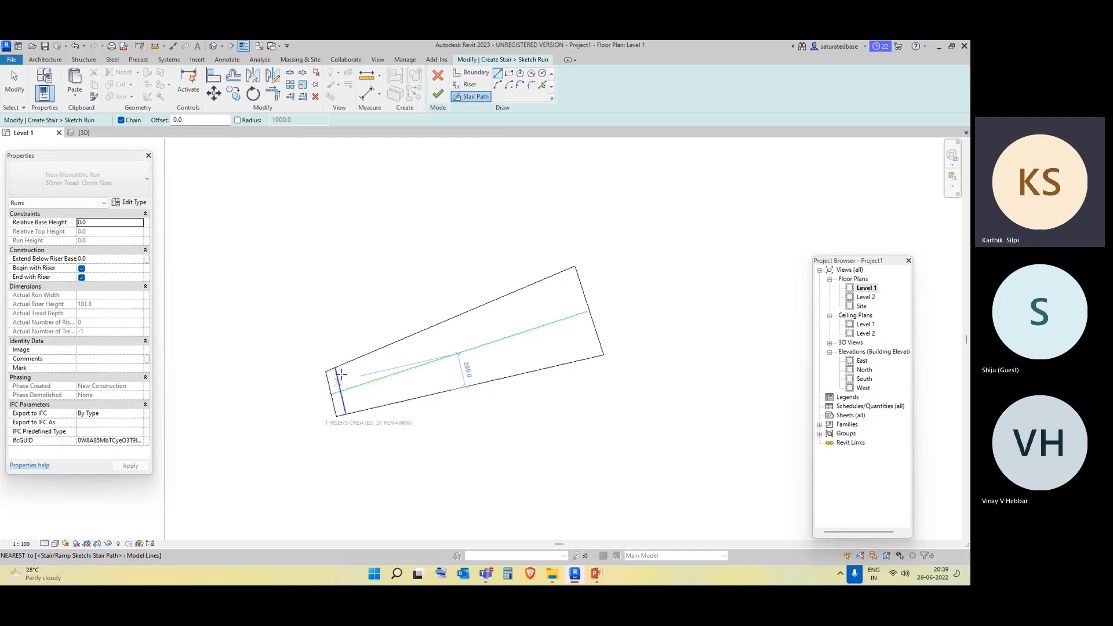
pyautogui.click(345, 365)
pyautogui.click(354, 413)
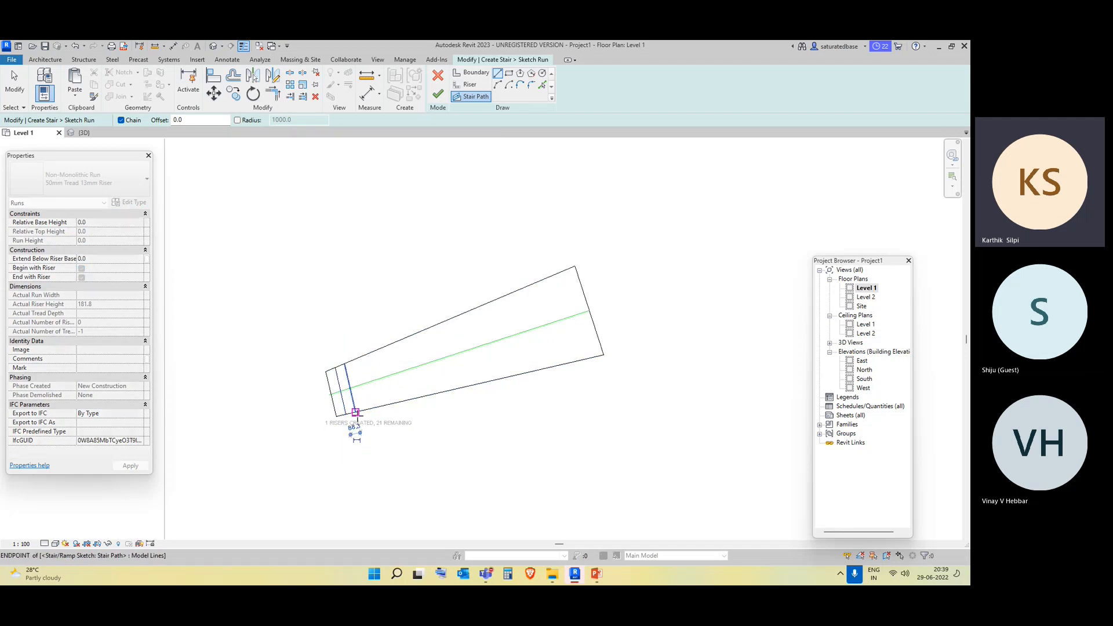
pyautogui.click(356, 356)
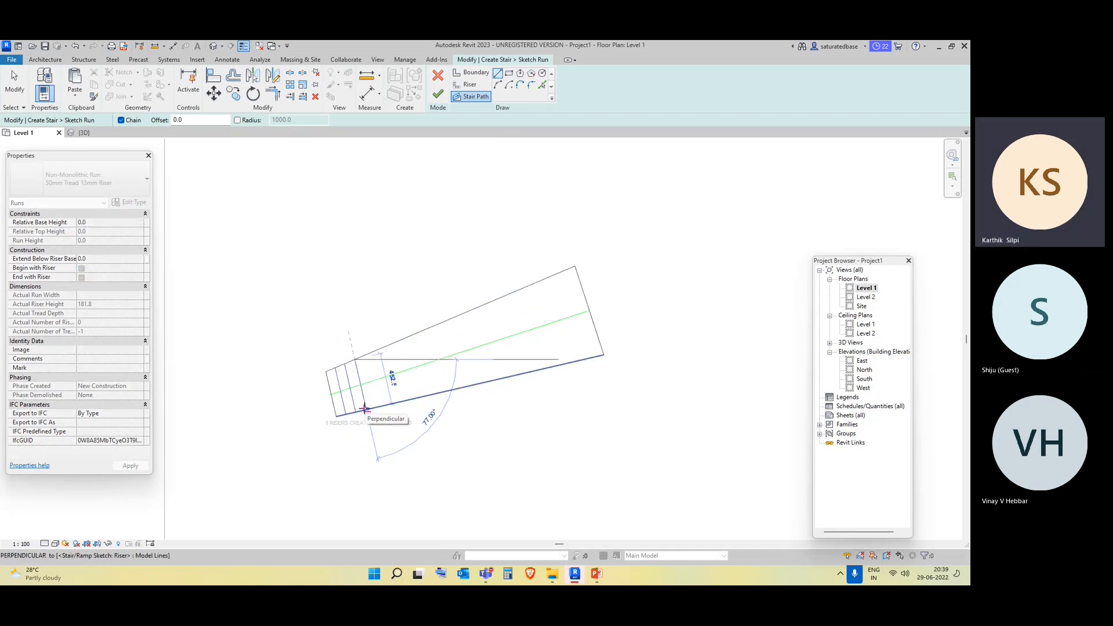
pyautogui.click(364, 410)
pyautogui.click(366, 355)
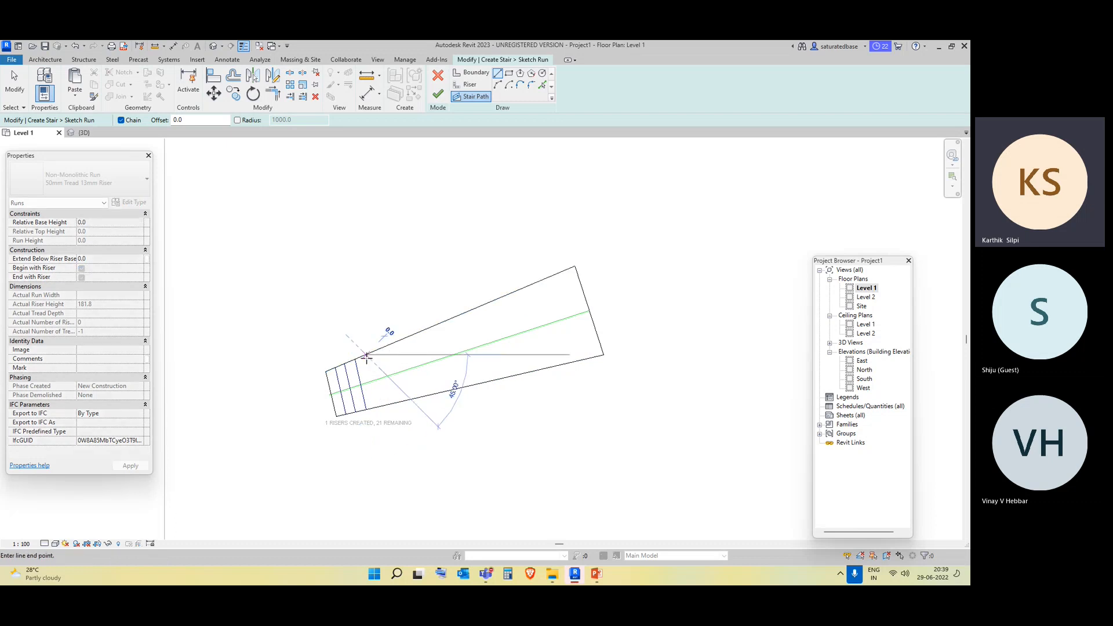
pyautogui.click(378, 406)
pyautogui.click(387, 348)
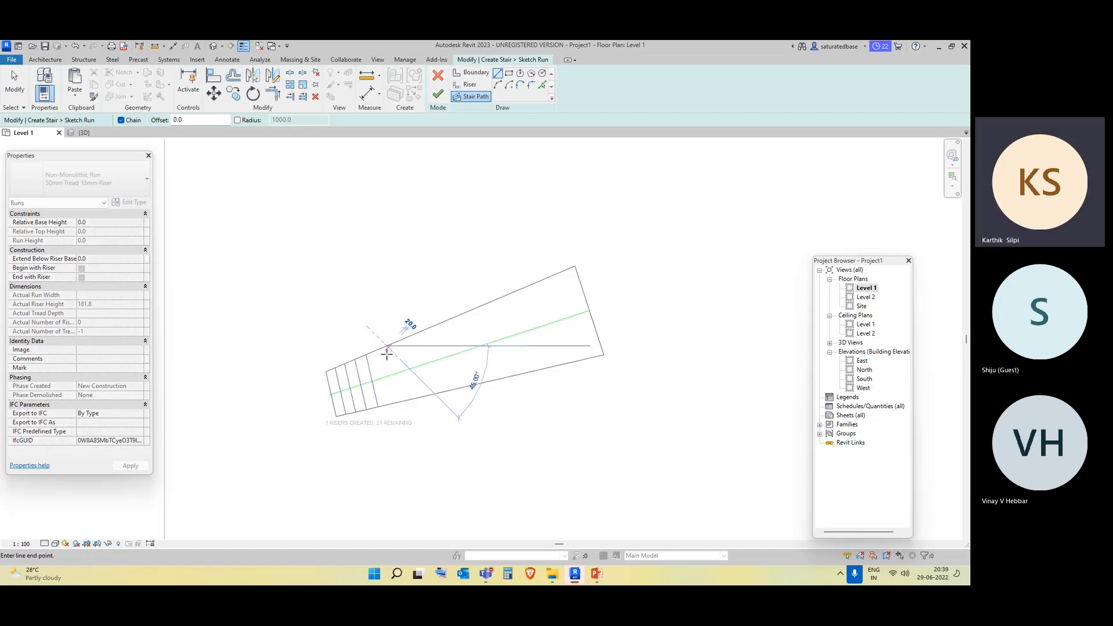
pyautogui.click(400, 401)
pyautogui.click(409, 337)
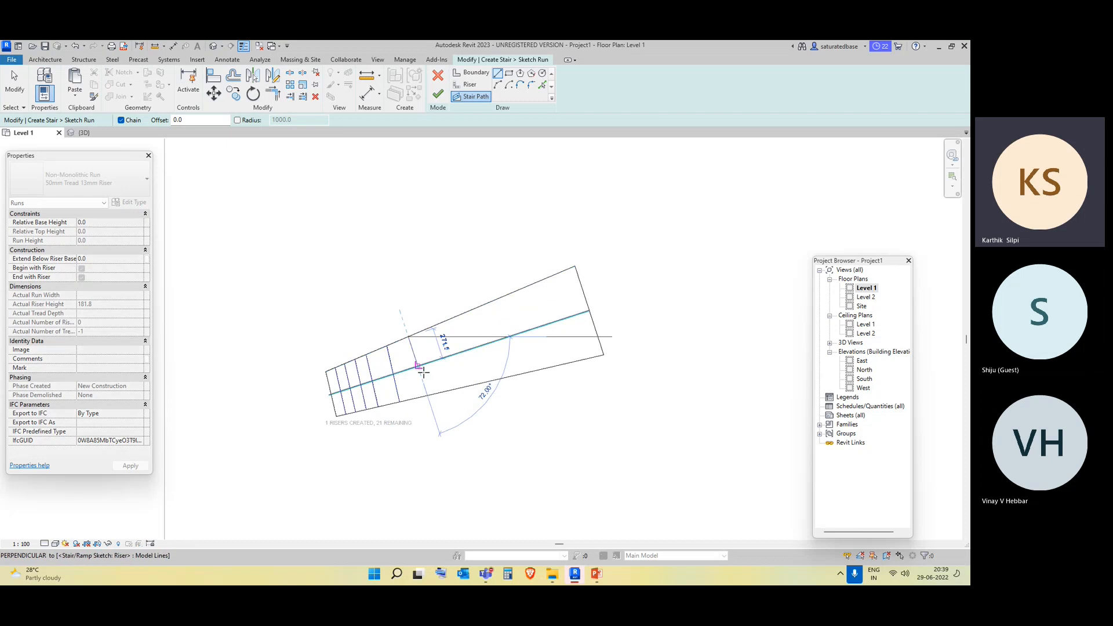
pyautogui.click(424, 397)
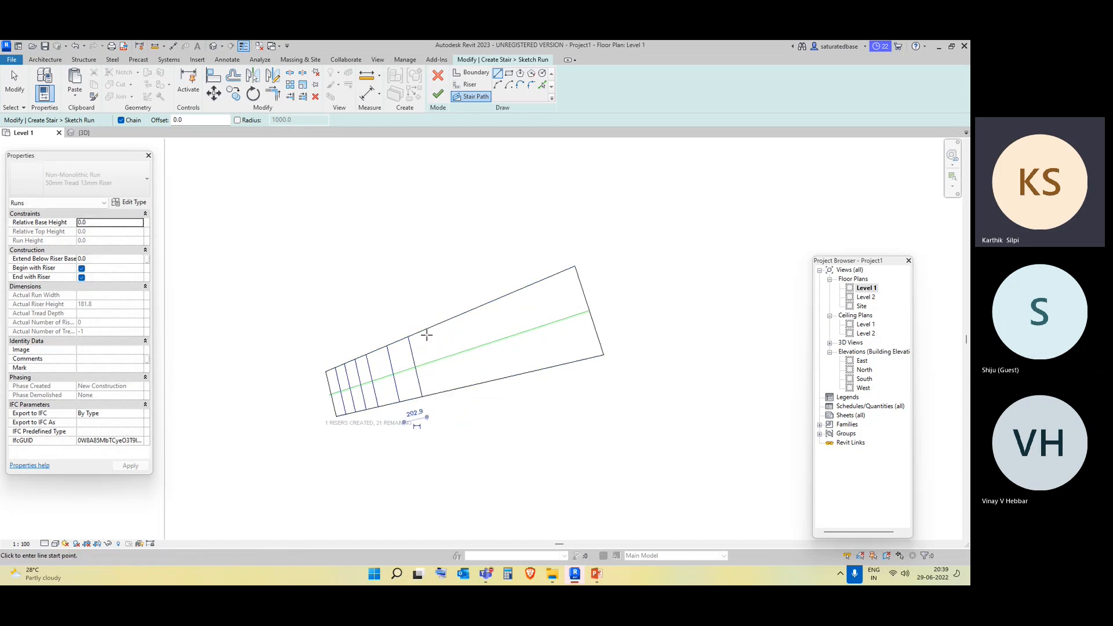
pyautogui.click(424, 330)
pyautogui.click(437, 399)
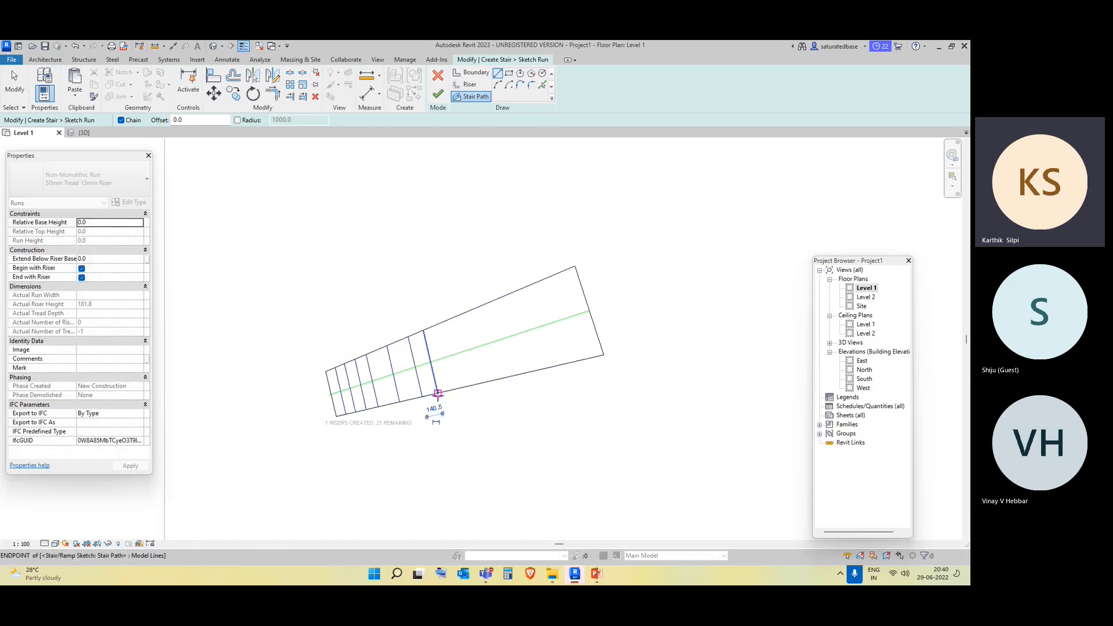
# Draw five more crossing stair path lines between the long edges, working from the wide east end back toward the middle.
pyautogui.click(551, 279)
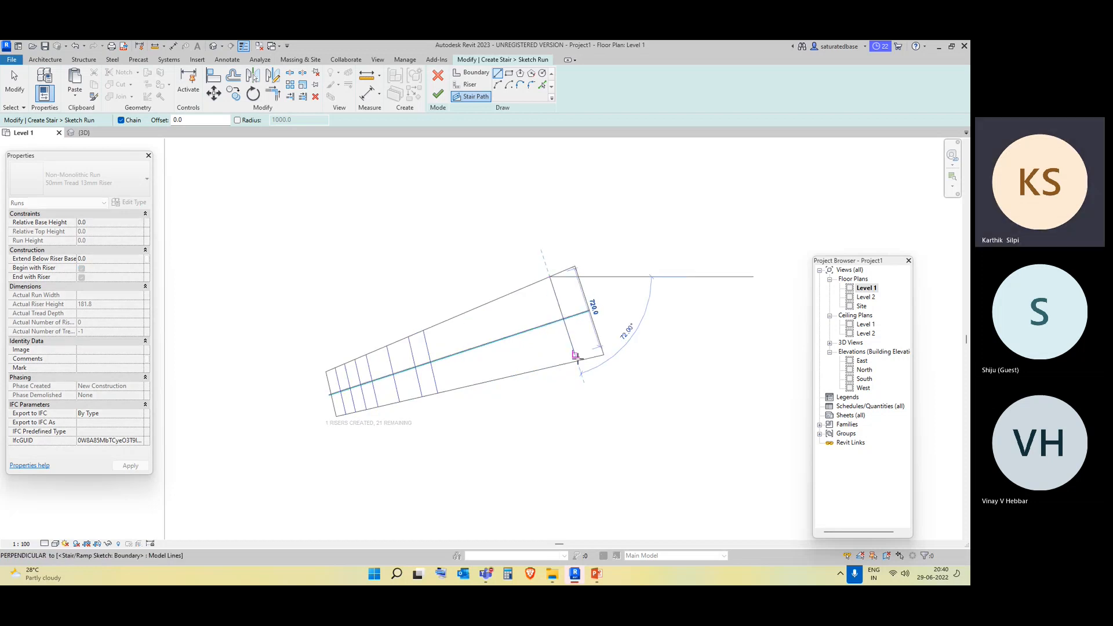
pyautogui.click(576, 360)
pyautogui.click(534, 286)
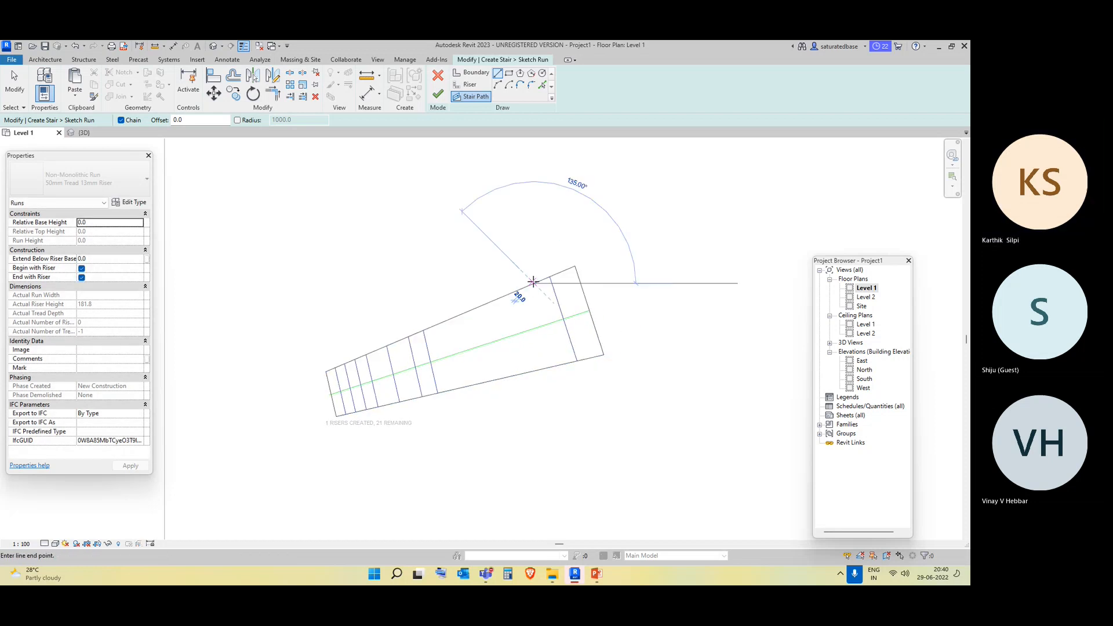
pyautogui.click(557, 357)
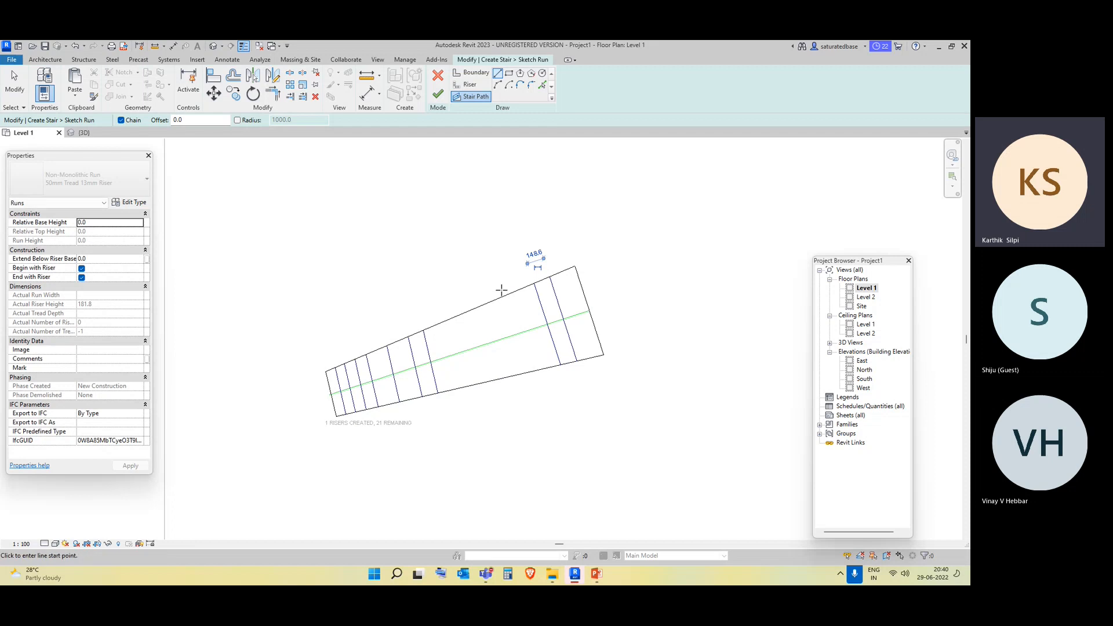
pyautogui.click(515, 303)
pyautogui.press('Escape')
pyautogui.click(516, 291)
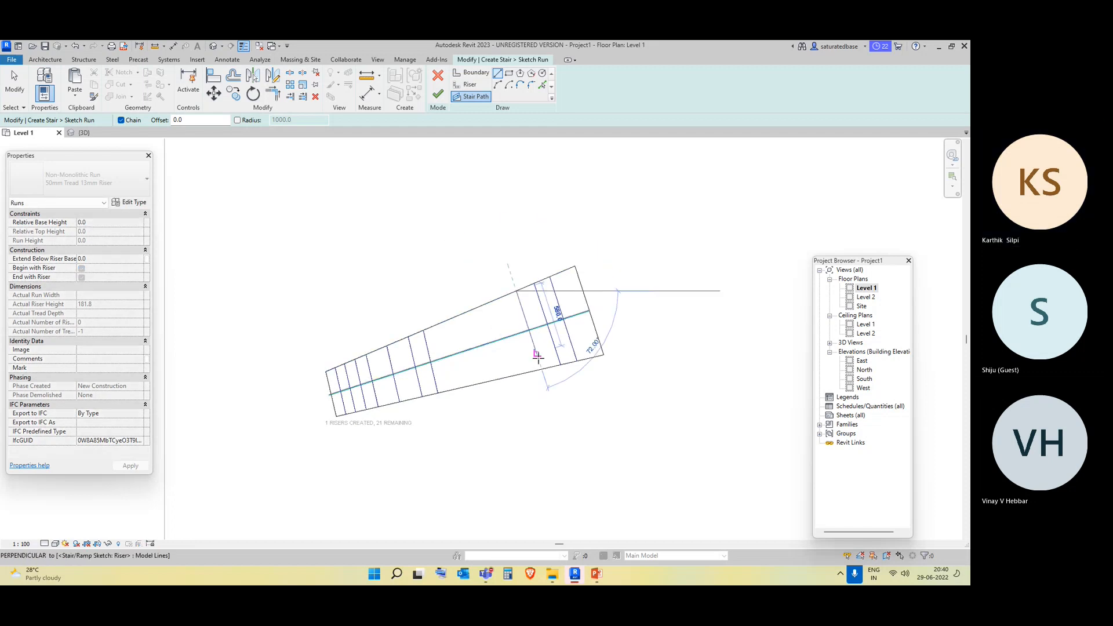
pyautogui.click(539, 368)
pyautogui.click(490, 302)
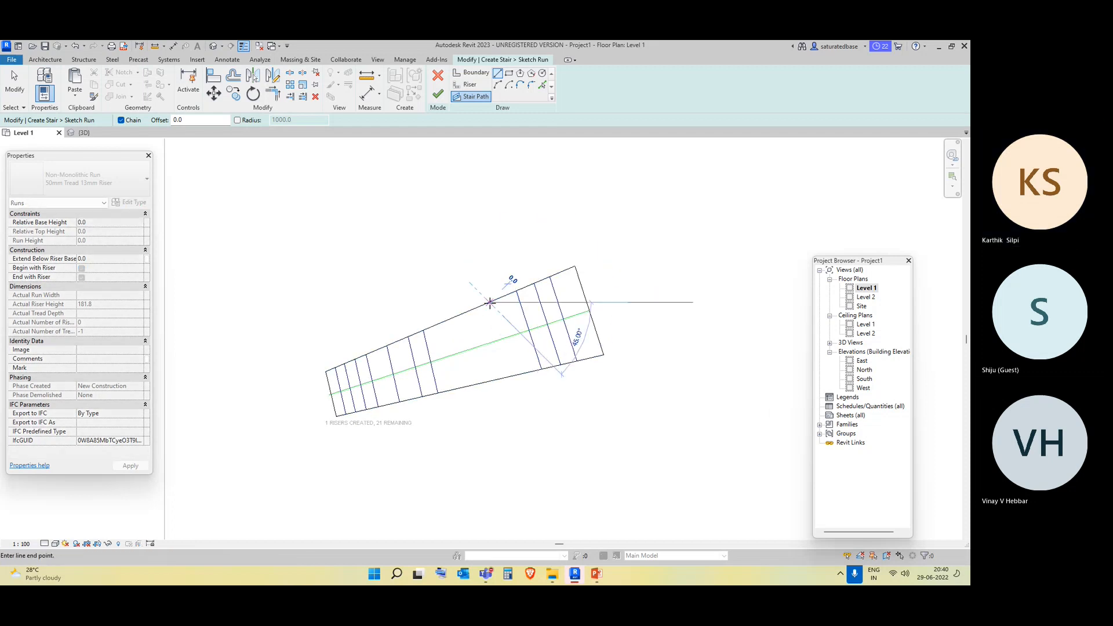
pyautogui.click(512, 376)
pyautogui.click(460, 316)
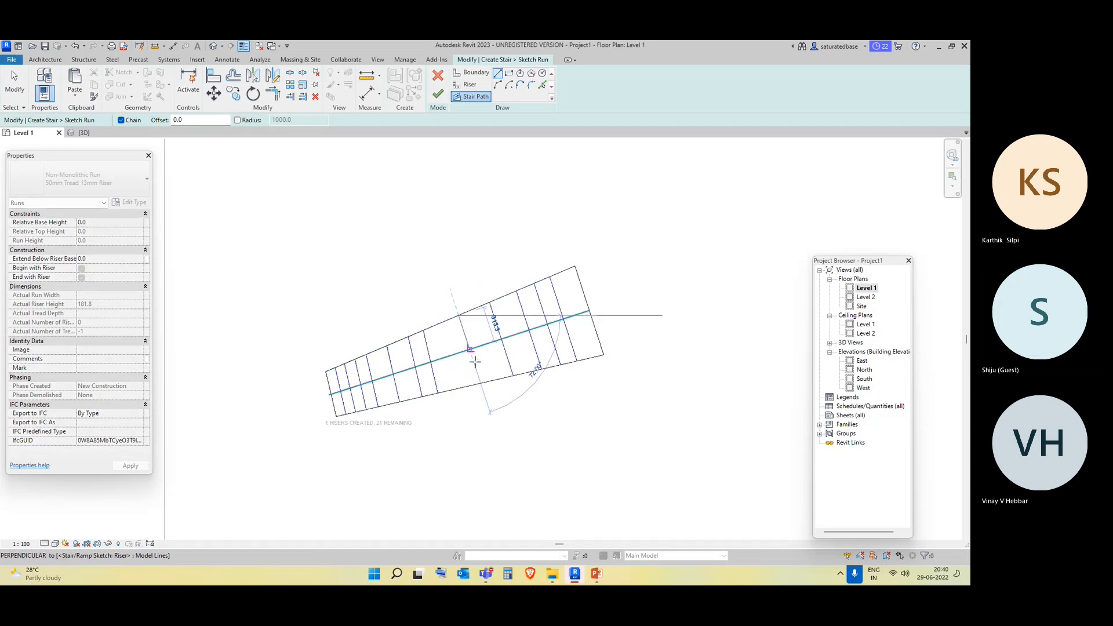
pyautogui.click(481, 383)
pyautogui.press('Escape')
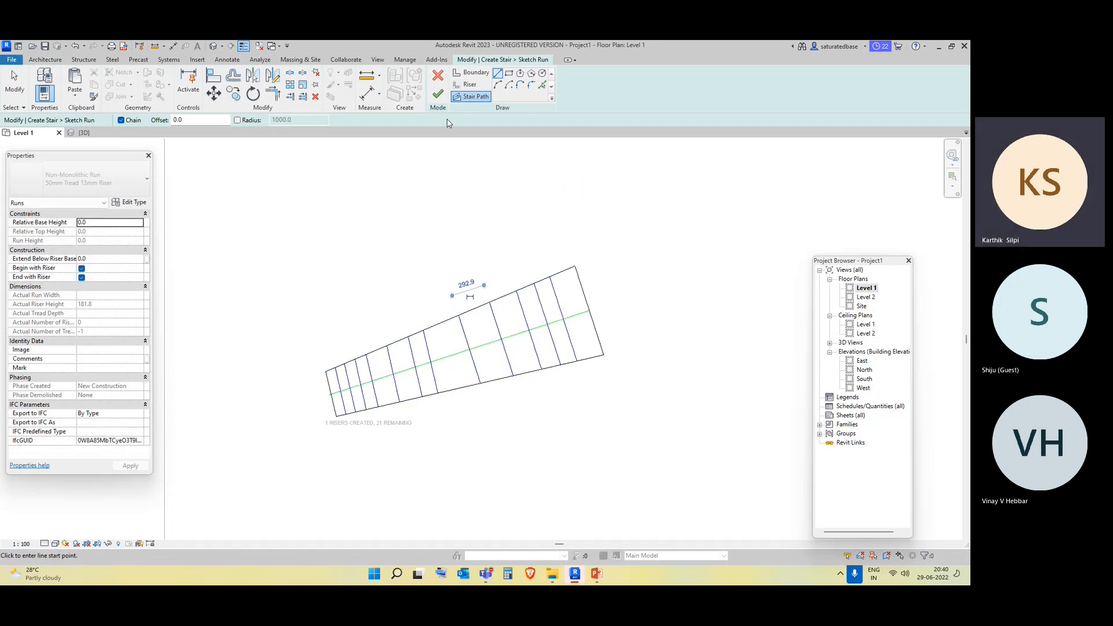
# Try to finish the sketched run and return to editing the sketch.
pyautogui.click(438, 94)
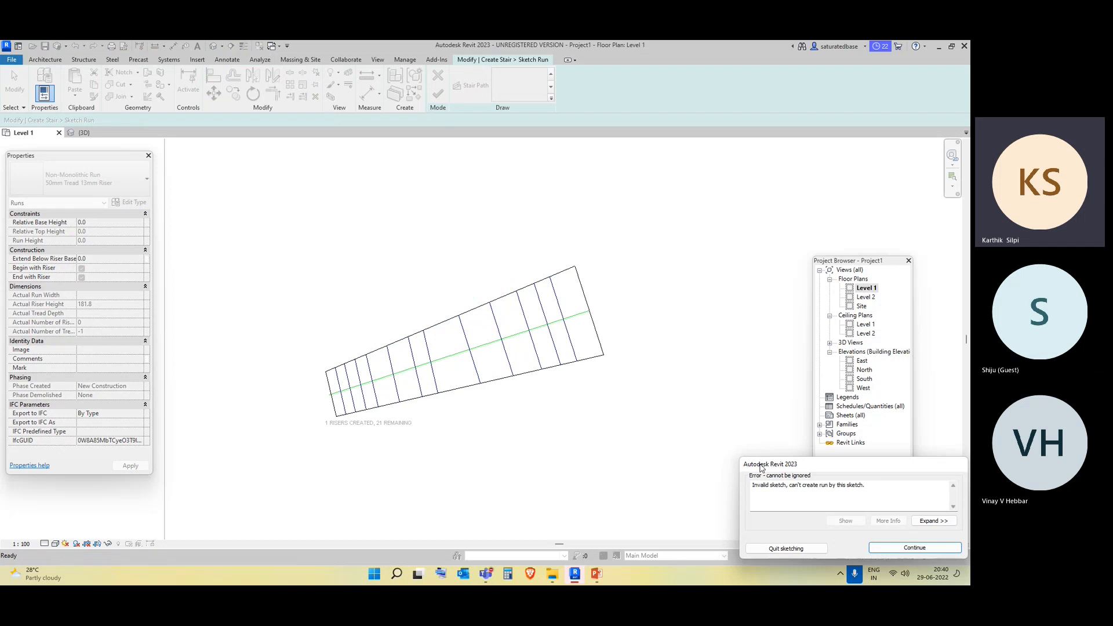
pyautogui.moveTo(762, 468); pyautogui.dragTo(735, 258)
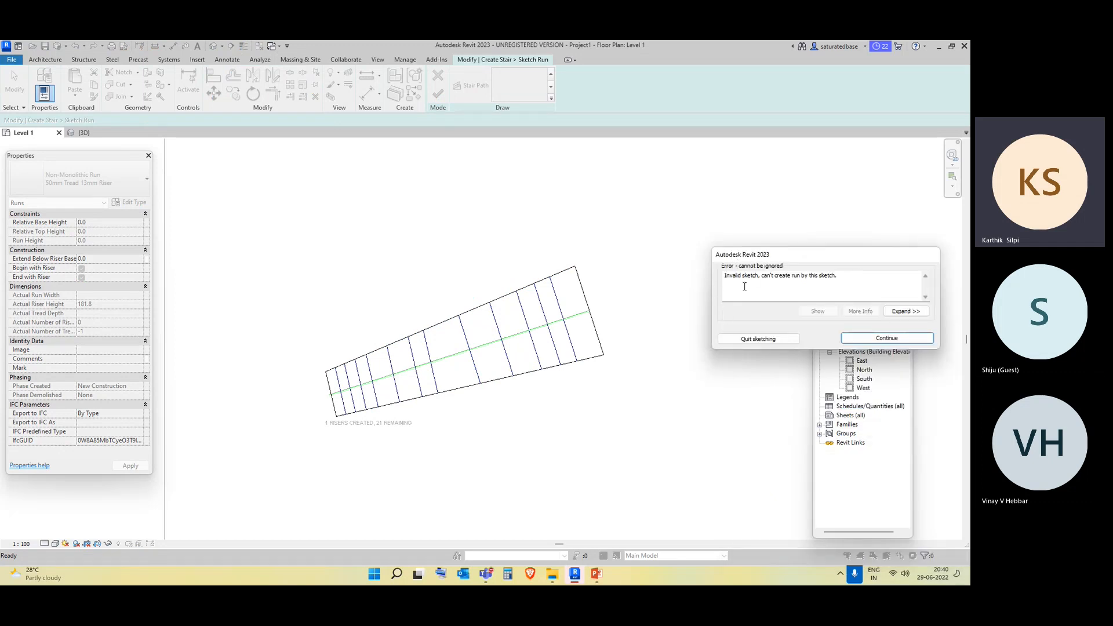
pyautogui.click(866, 339)
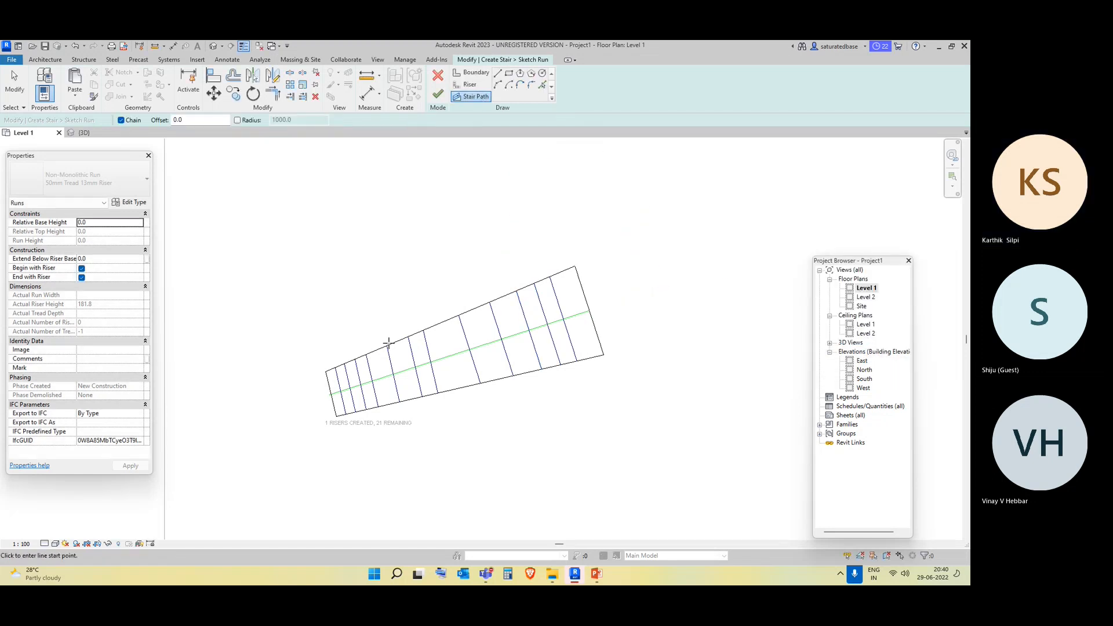
# Draw a stair path along the central boundary line from the narrow end to the wide end and try finishing the run again.
pyautogui.click(329, 393)
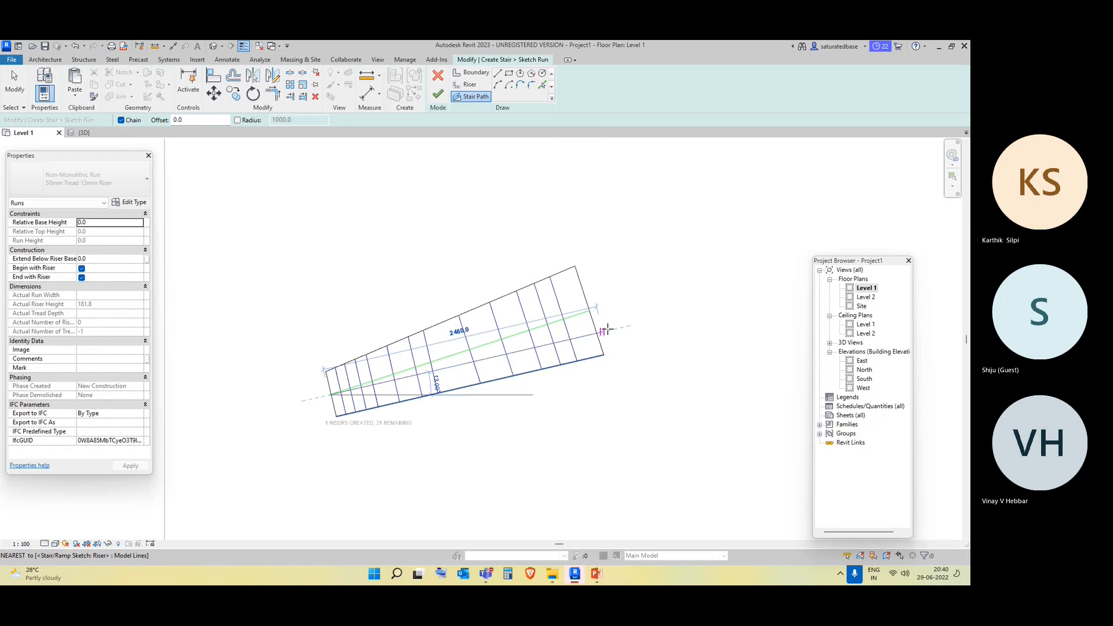
pyautogui.click(590, 310)
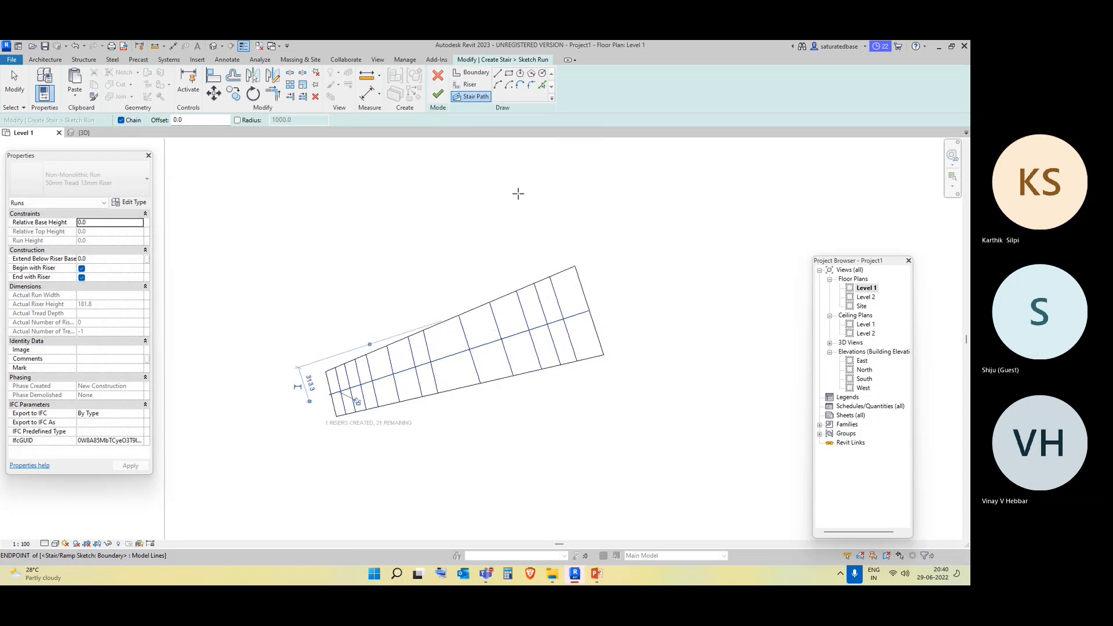
pyautogui.click(437, 94)
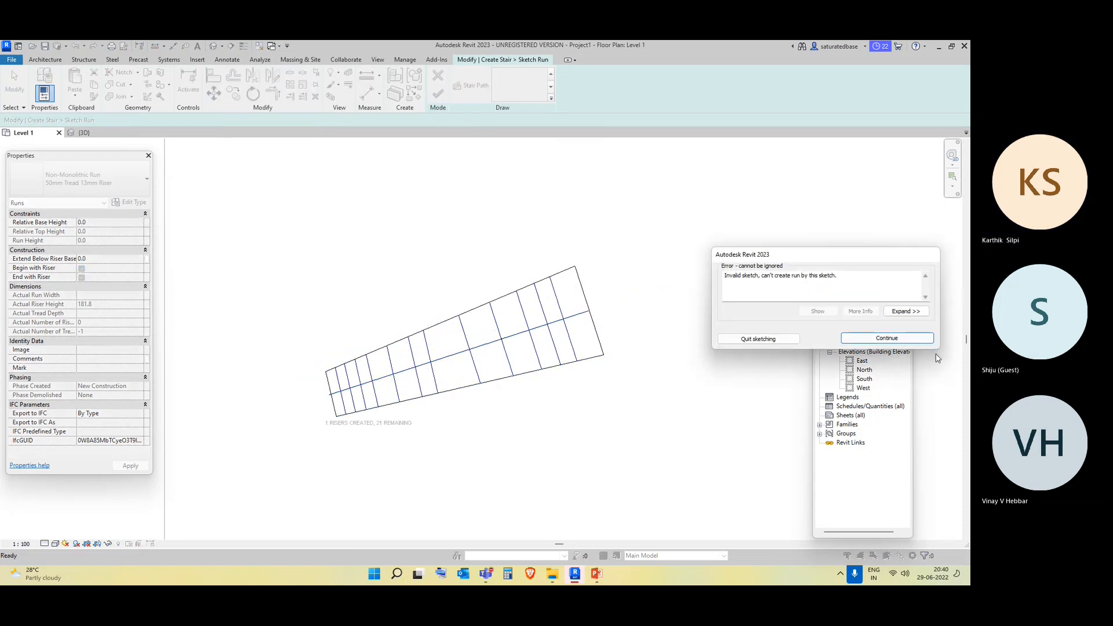
# Return to editing the sketch and delete all the stair path lines crossing between the two long edges.
pyautogui.click(888, 339)
pyautogui.press('Escape')
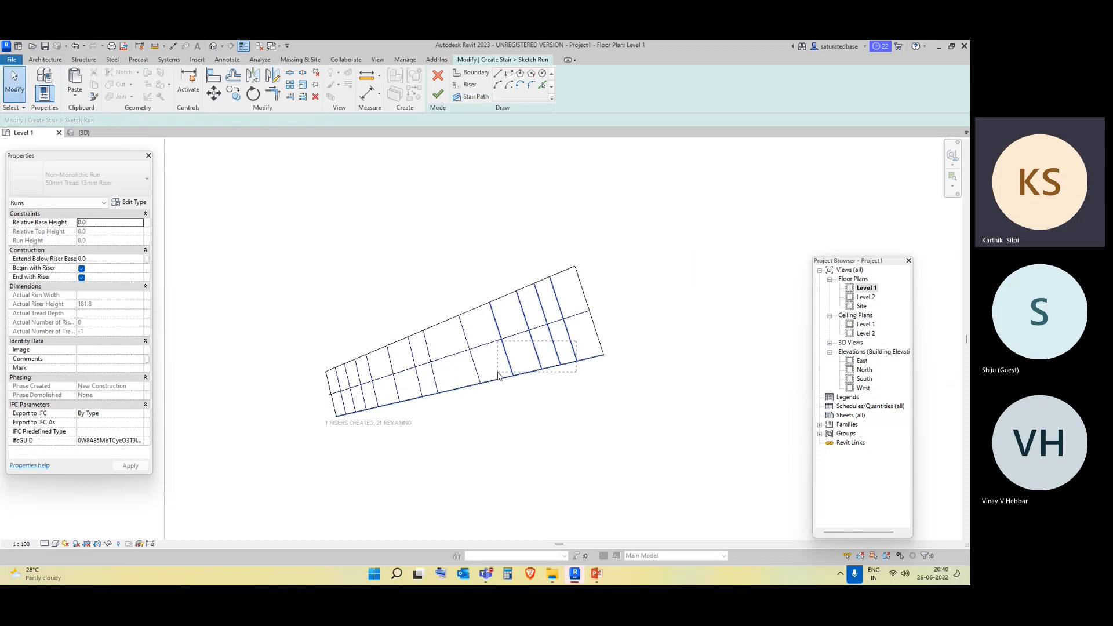
pyautogui.click(570, 342)
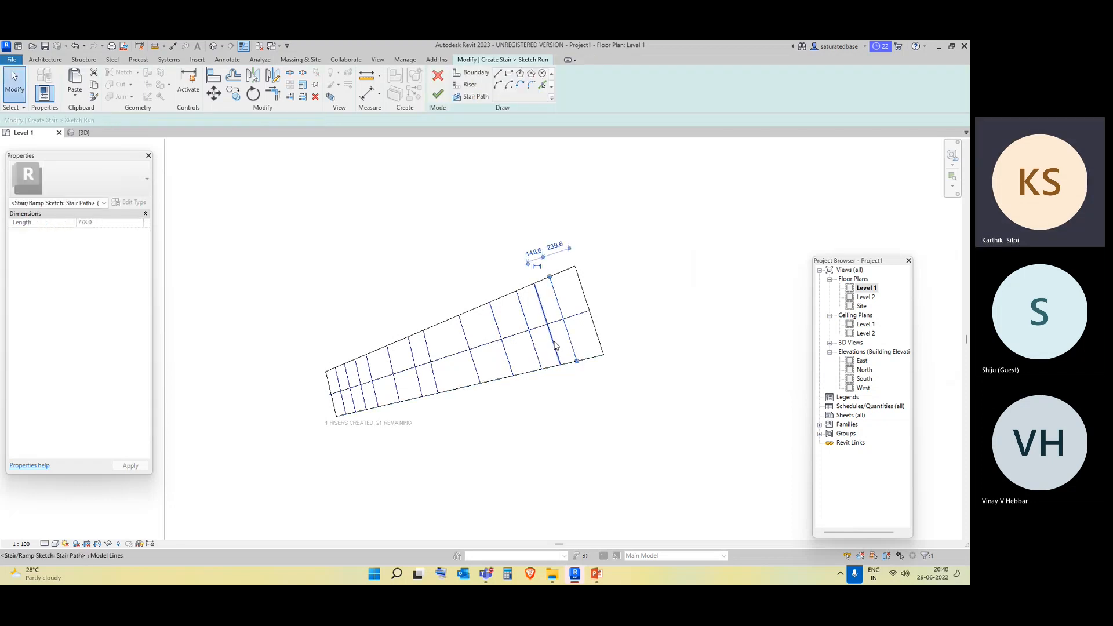
pyautogui.press('Delete')
pyautogui.moveTo(568, 340); pyautogui.dragTo(375, 399)
pyautogui.press('Delete')
pyautogui.press('Delete')
pyautogui.press('Delete')
pyautogui.click(397, 393)
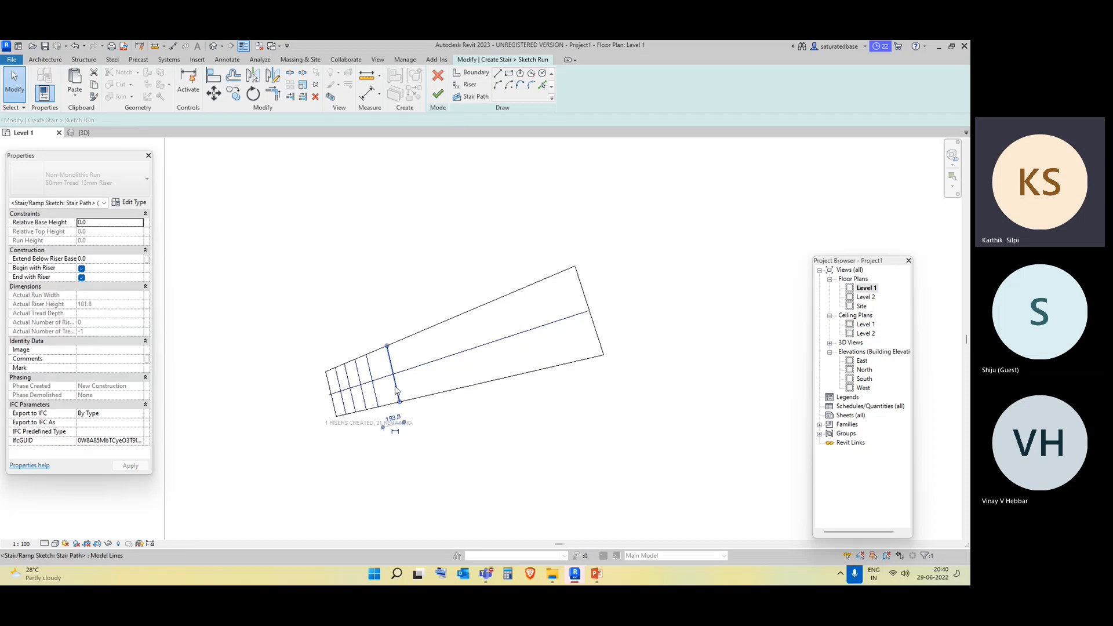
pyautogui.press('Delete')
pyautogui.click(375, 396)
pyautogui.press('Delete')
pyautogui.click(354, 404)
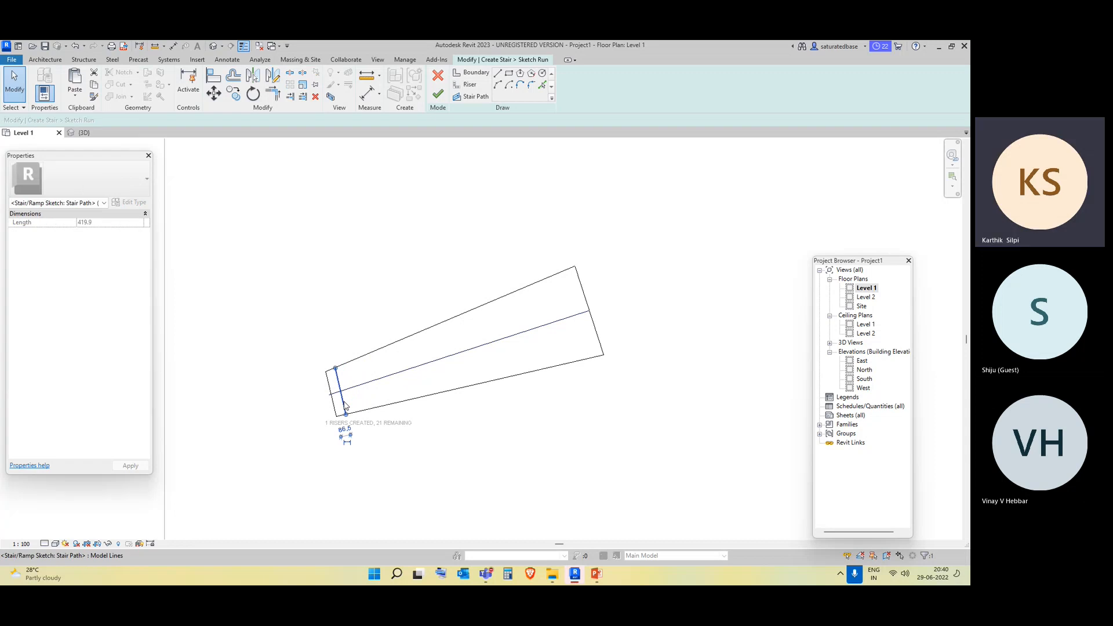
pyautogui.press('Delete')
# Draw five risers across the tapered outline between the long edges, from narrow to wide end, and try finishing the run.
pyautogui.click(466, 85)
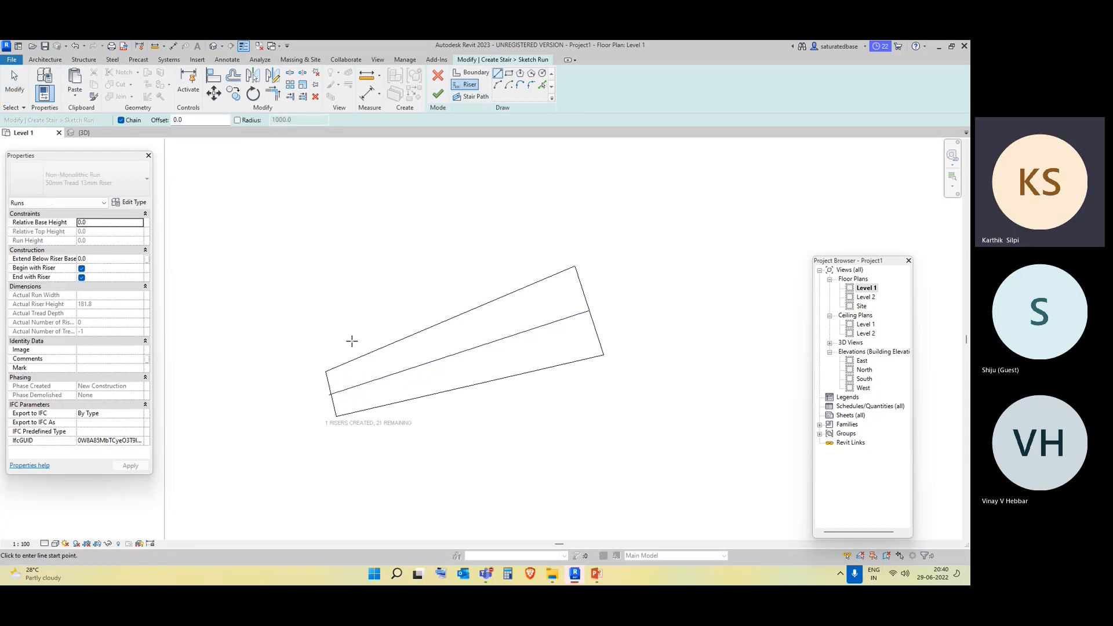
pyautogui.click(338, 367)
pyautogui.click(348, 414)
pyautogui.click(367, 353)
pyautogui.click(380, 408)
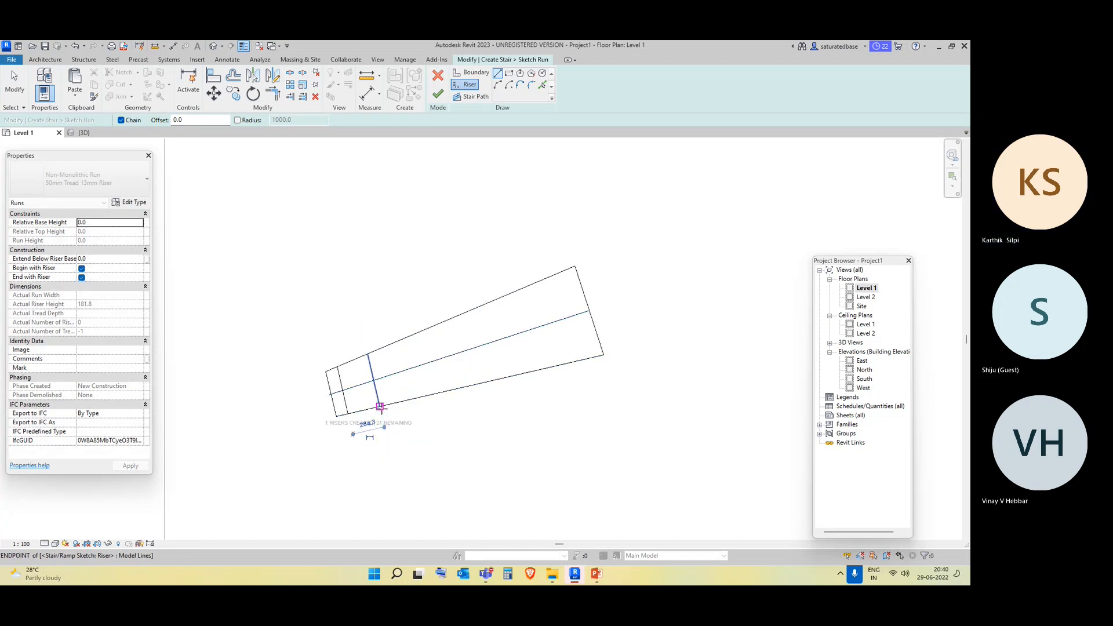
pyautogui.click(415, 332)
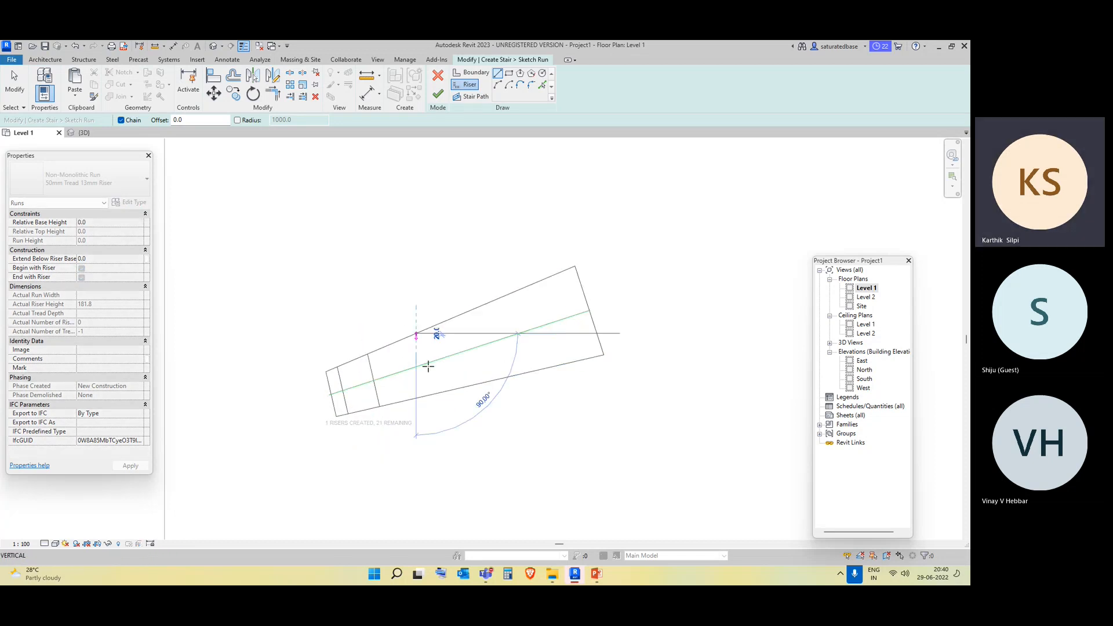
pyautogui.click(430, 395)
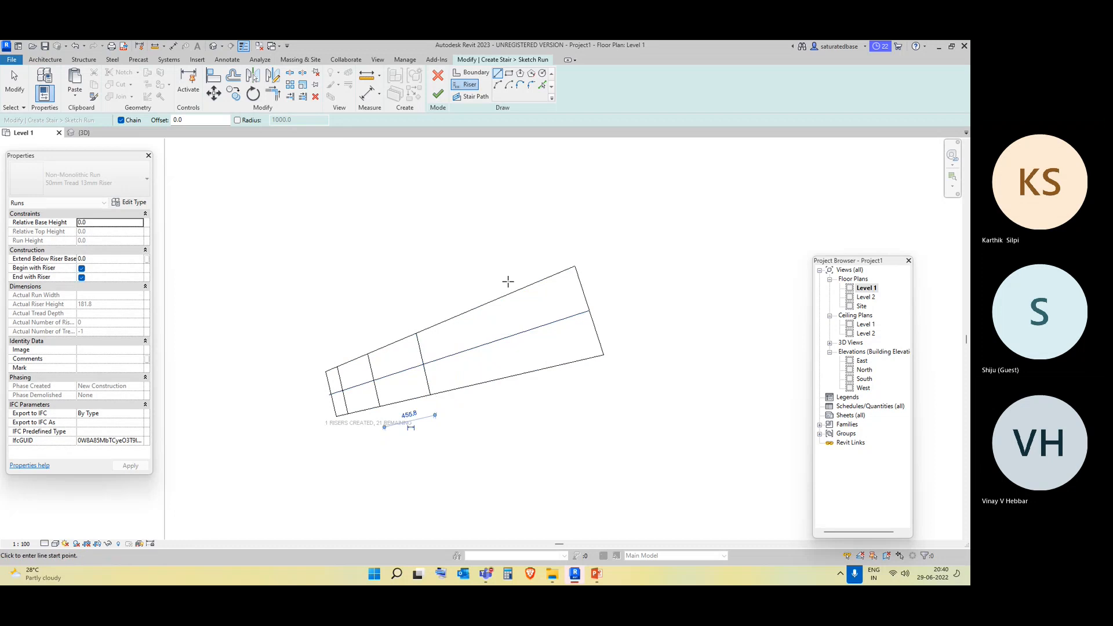
pyautogui.click(450, 319)
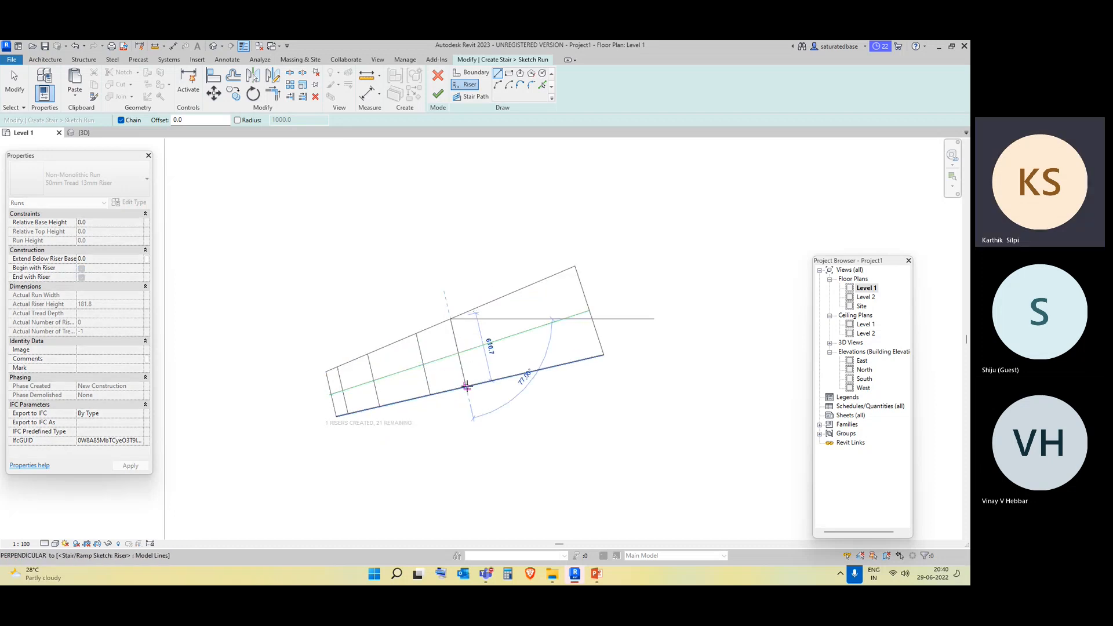
pyautogui.click(466, 385)
pyautogui.click(541, 280)
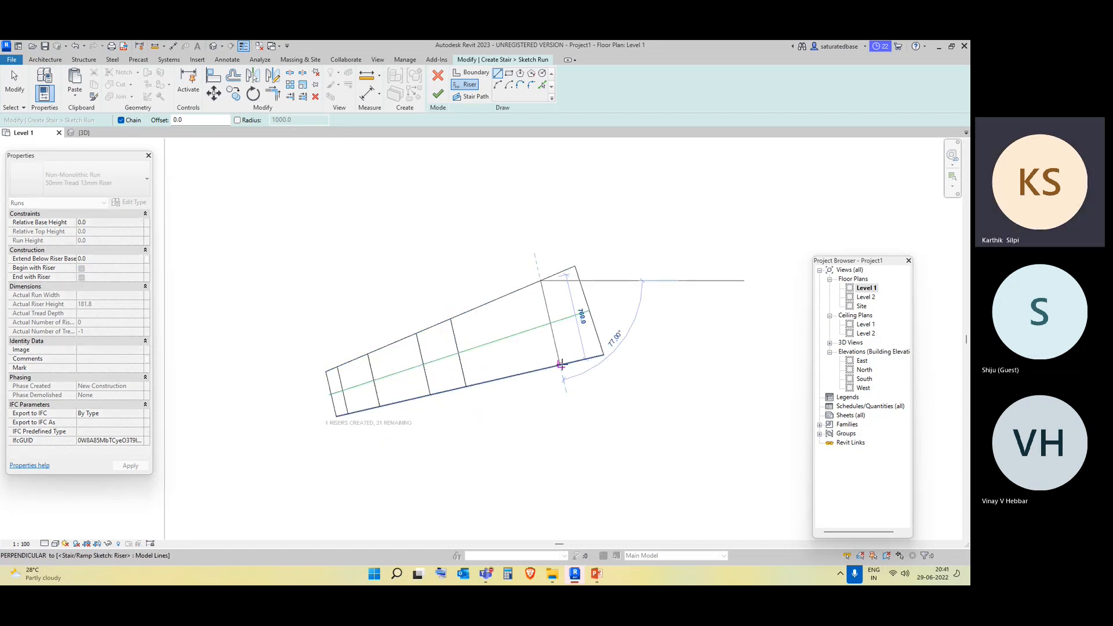
pyautogui.click(561, 364)
pyautogui.click(438, 94)
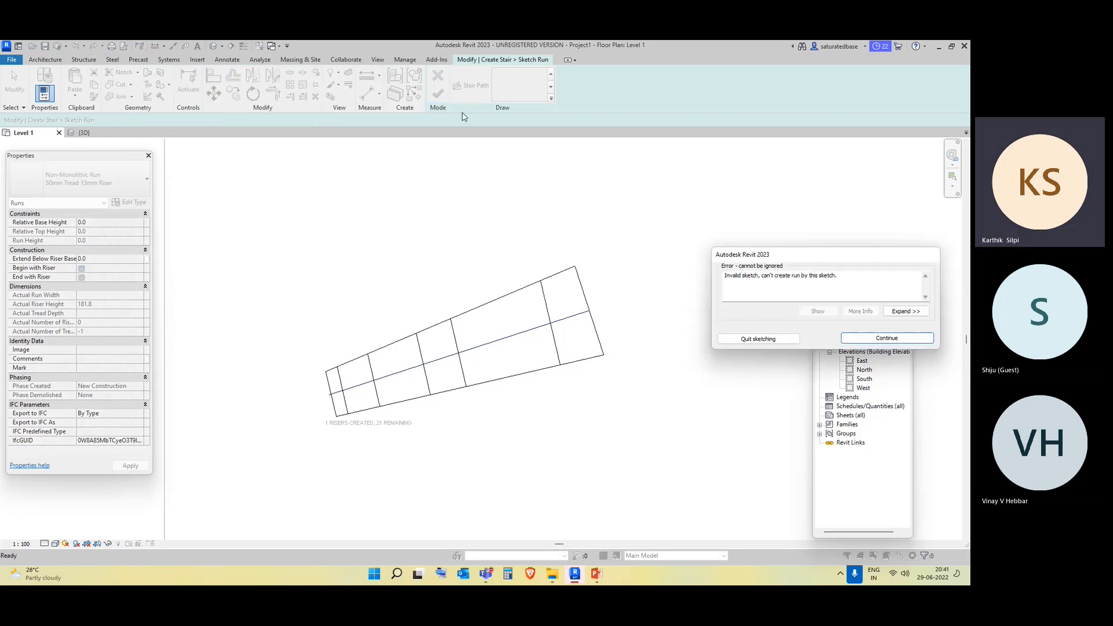
pyautogui.click(883, 339)
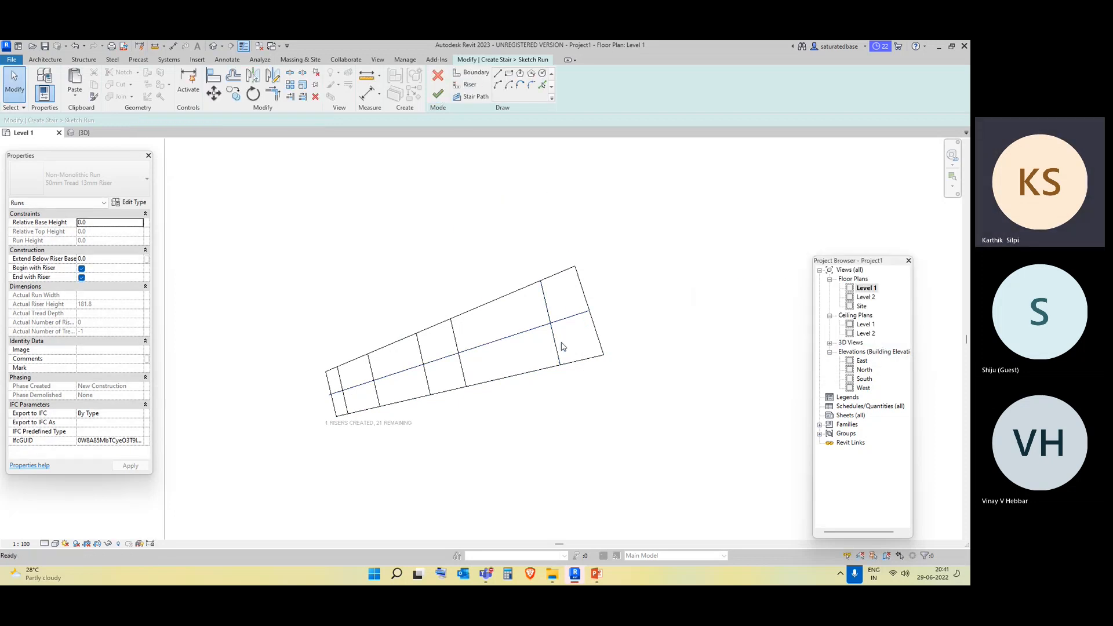
# Remove the stair path overlying the central boundary line and try to finish the tapered run again.
pyautogui.click(530, 336)
pyautogui.click(473, 211)
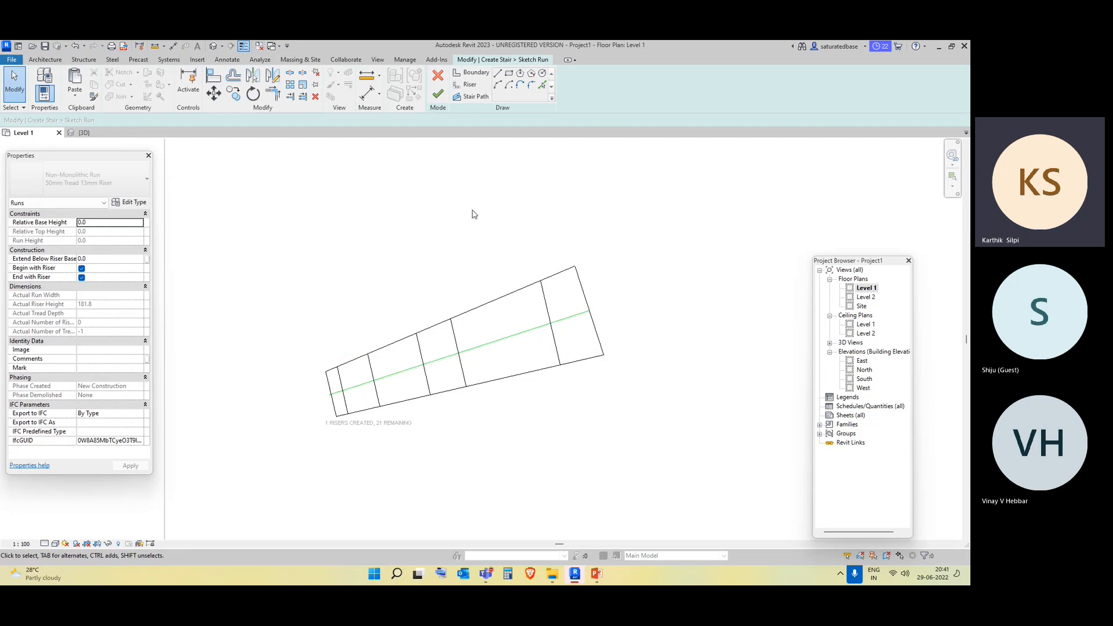
pyautogui.click(503, 342)
pyautogui.click(465, 221)
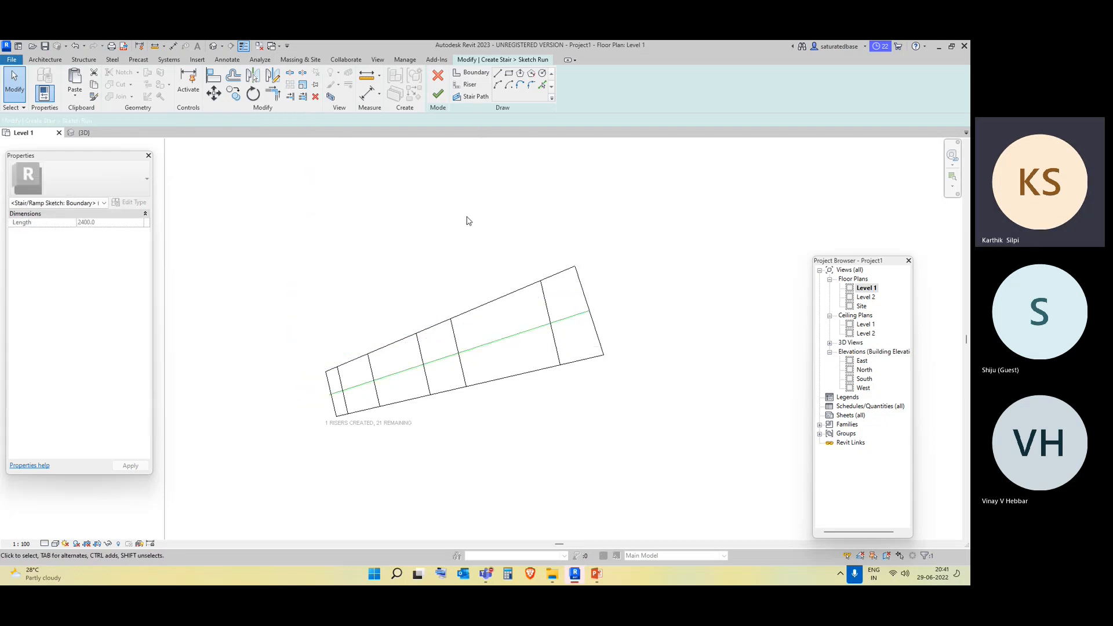
pyautogui.click(439, 95)
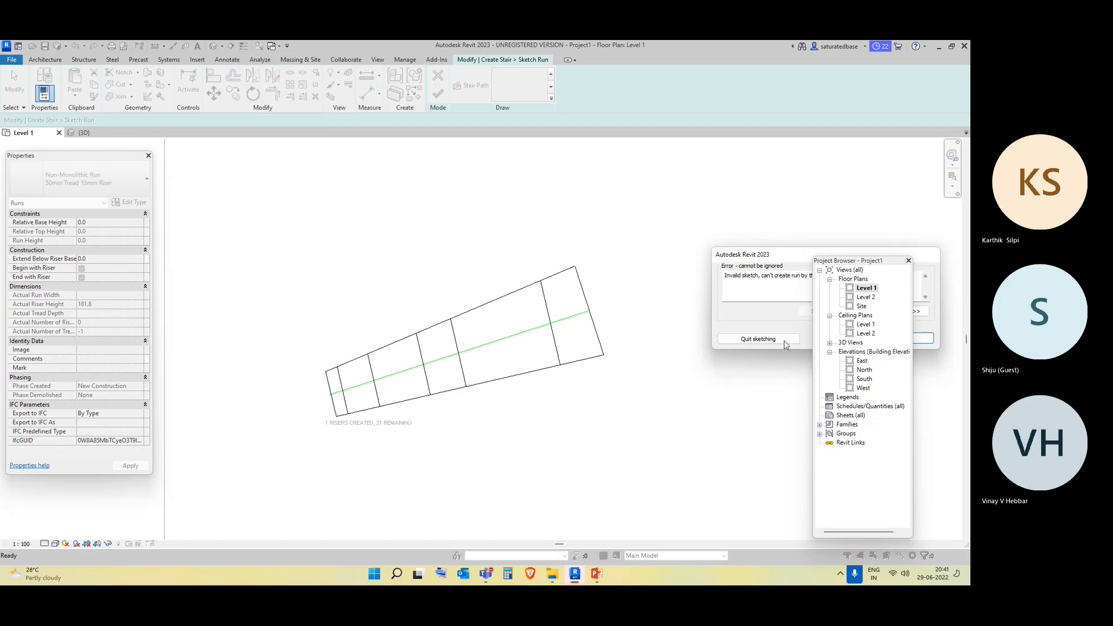
pyautogui.click(929, 340)
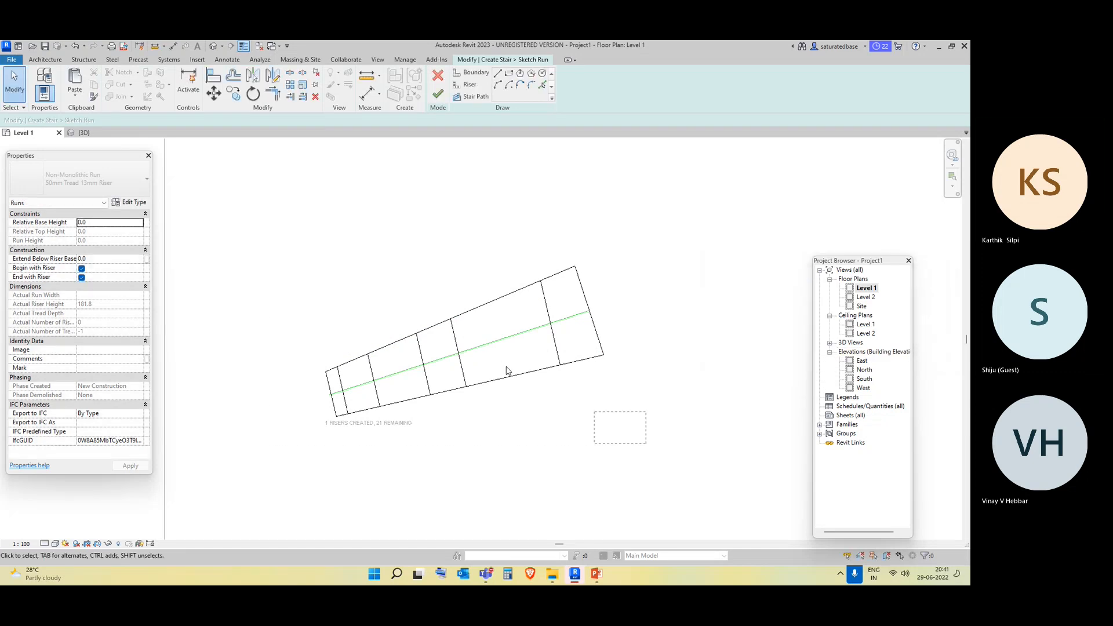
# Clear the tapered sketch and draw a closed rectangular boundary about 1140 mm long and 280 mm wide.
pyautogui.moveTo(506, 371); pyautogui.dragTo(270, 233)
pyautogui.press('Delete')
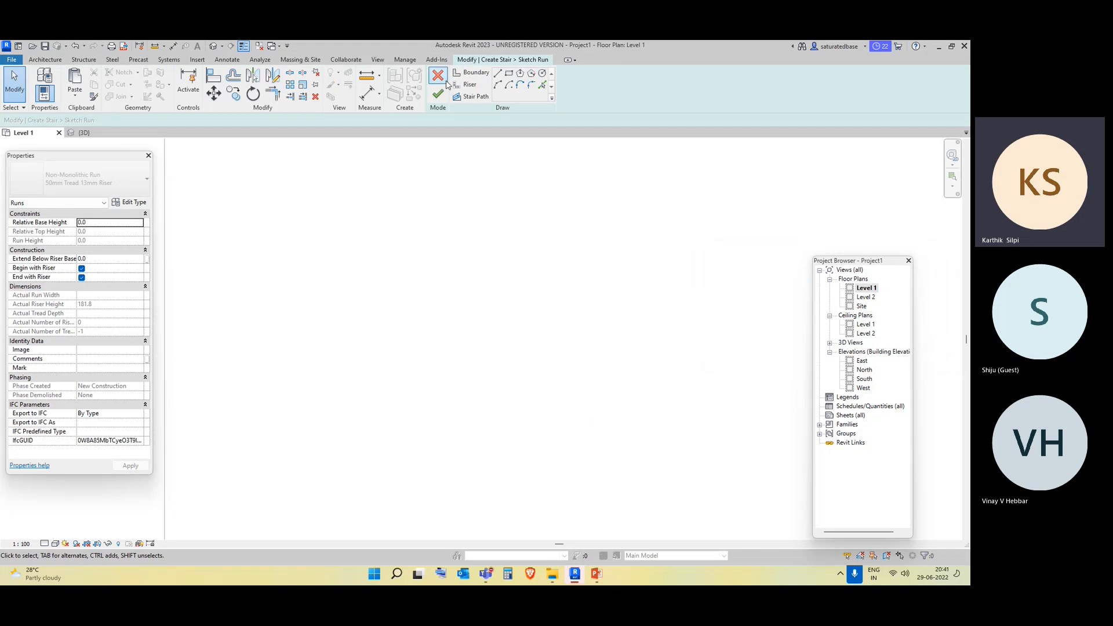
pyautogui.click(472, 73)
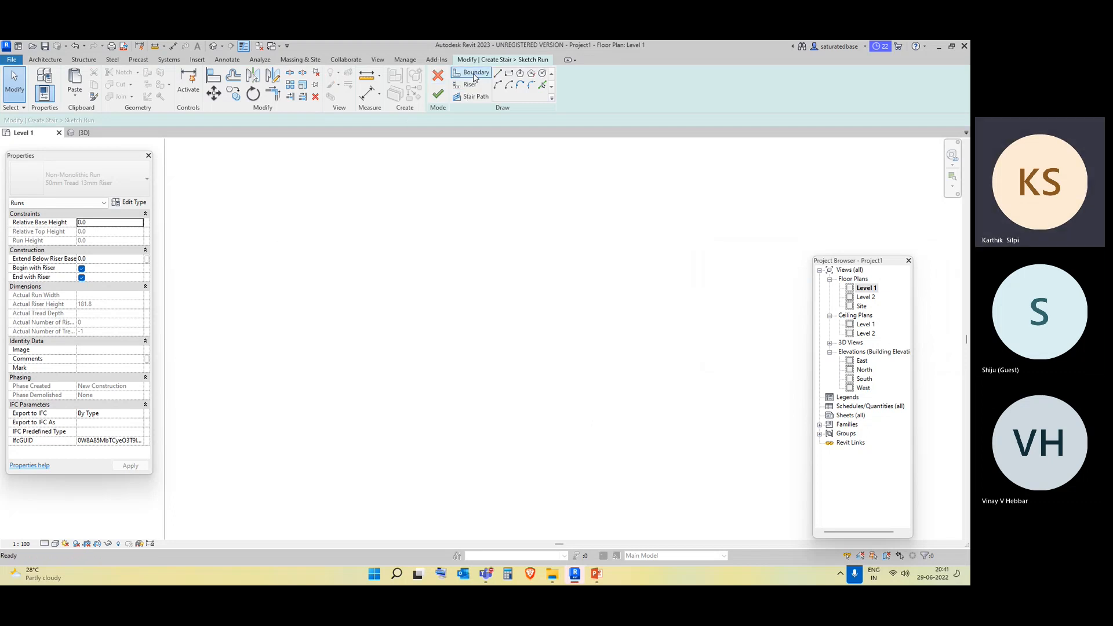
pyautogui.click(297, 265)
pyautogui.click(427, 266)
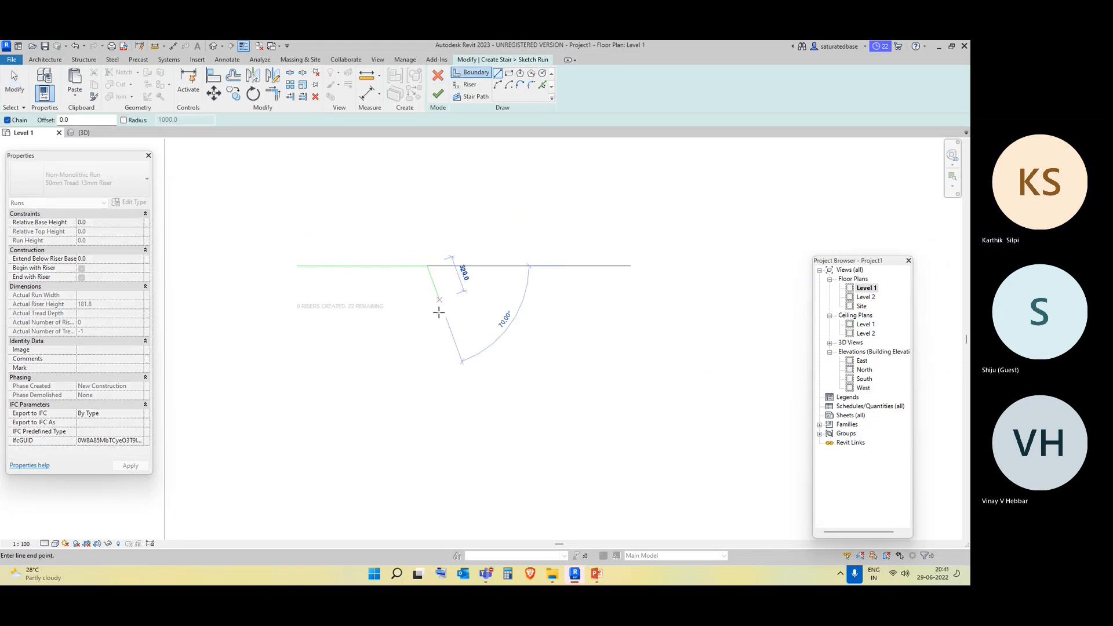
pyautogui.click(297, 297)
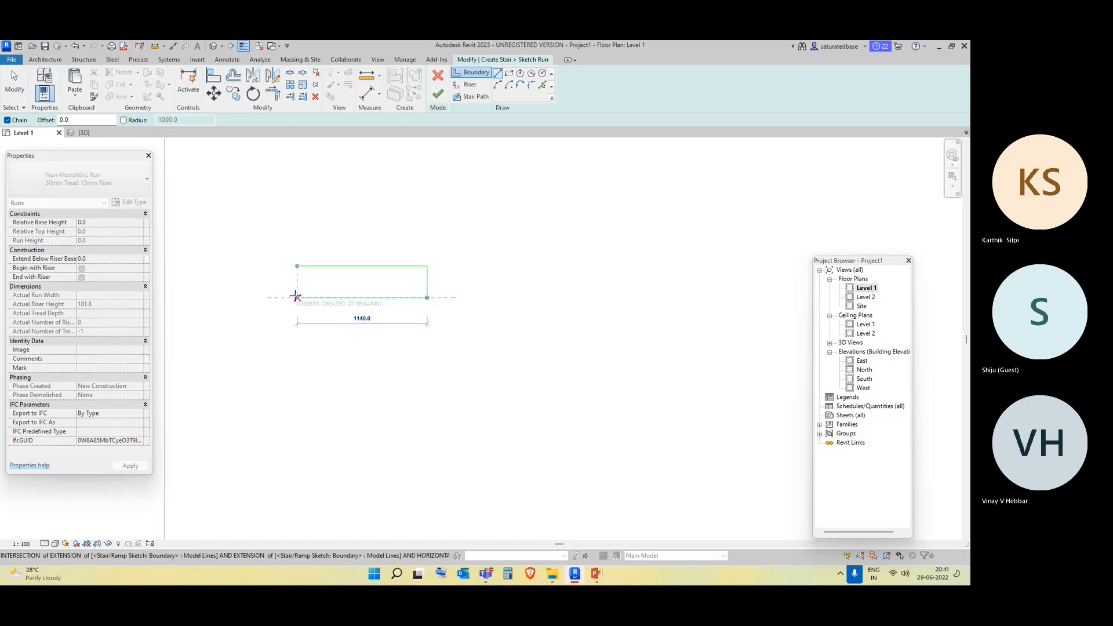
pyautogui.click(297, 265)
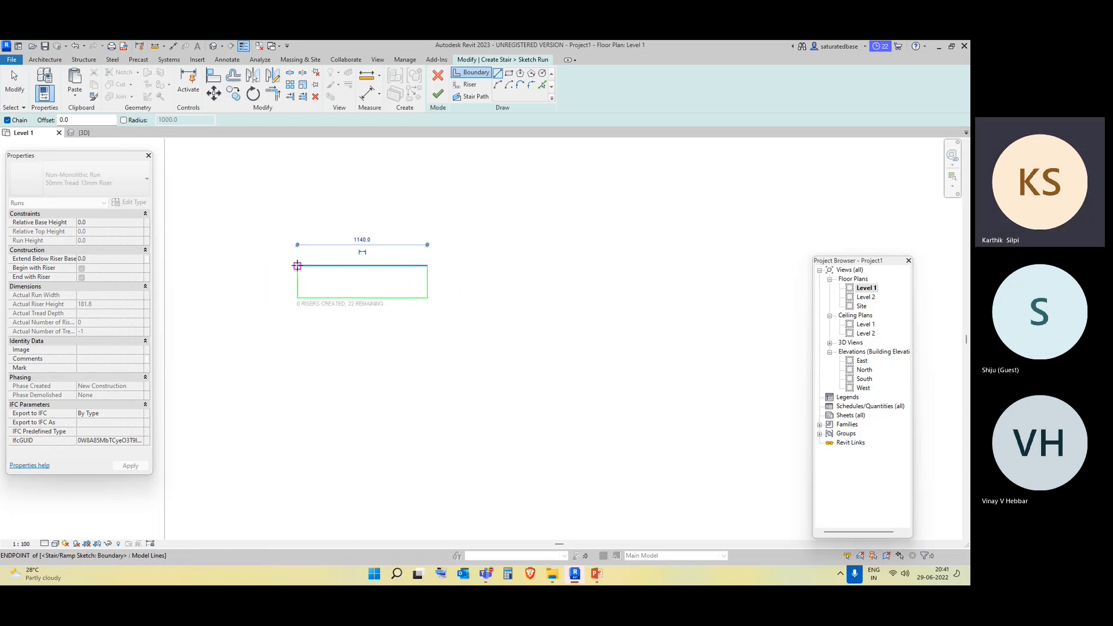
# Draw four risers across the rectangle, the first about 140 mm from its west edge and the last about 290 mm from its east edge.
pyautogui.click(467, 84)
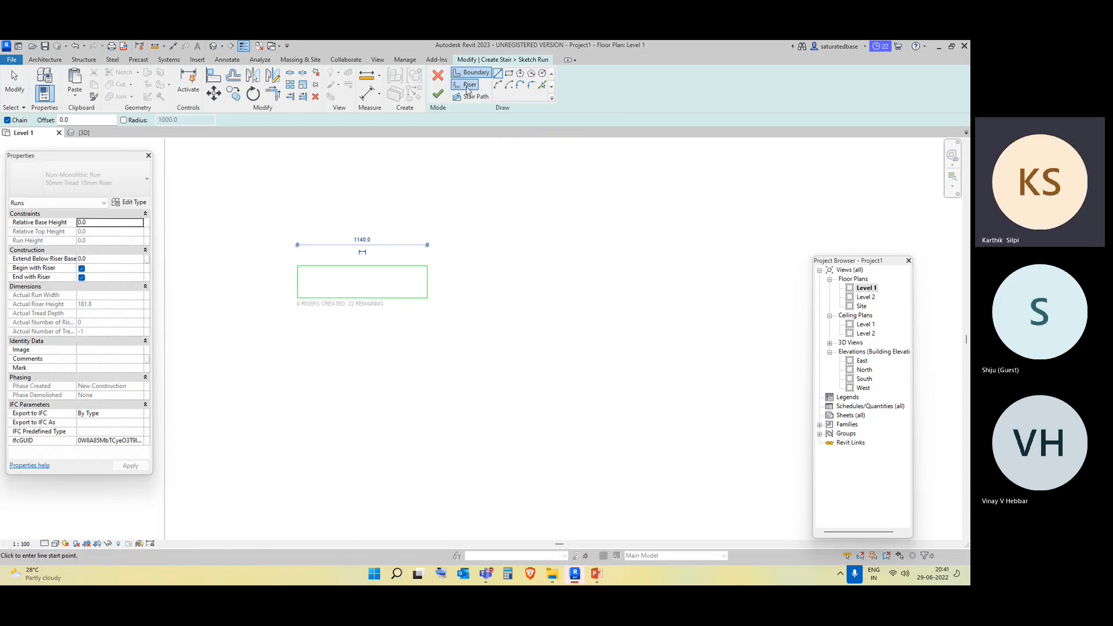
pyautogui.click(313, 297)
pyautogui.click(313, 266)
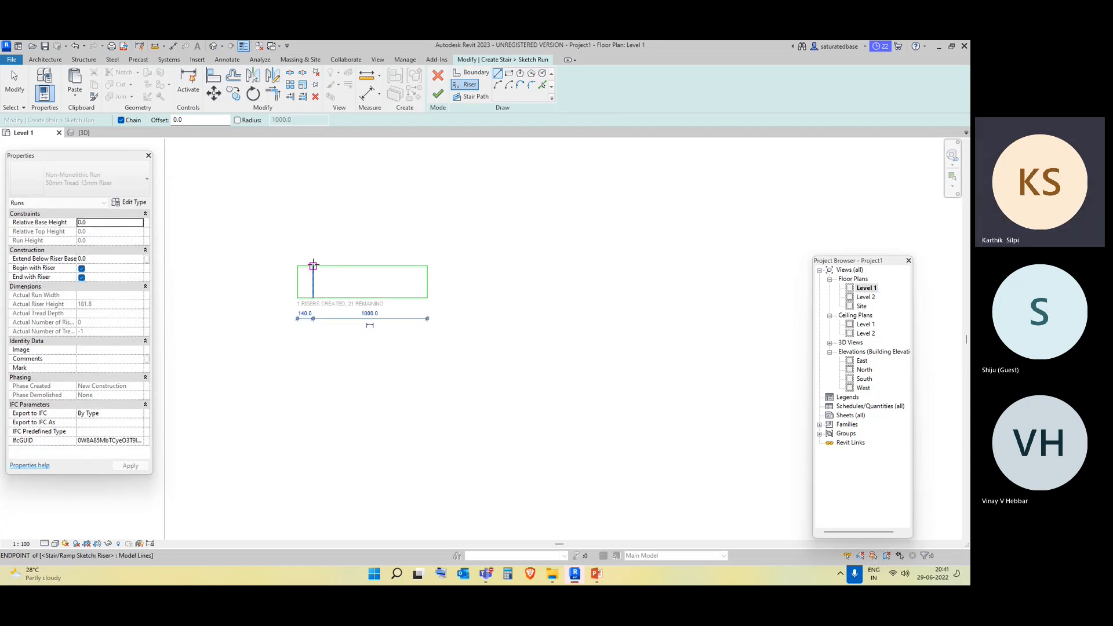
pyautogui.click(338, 297)
pyautogui.click(338, 266)
pyautogui.click(361, 298)
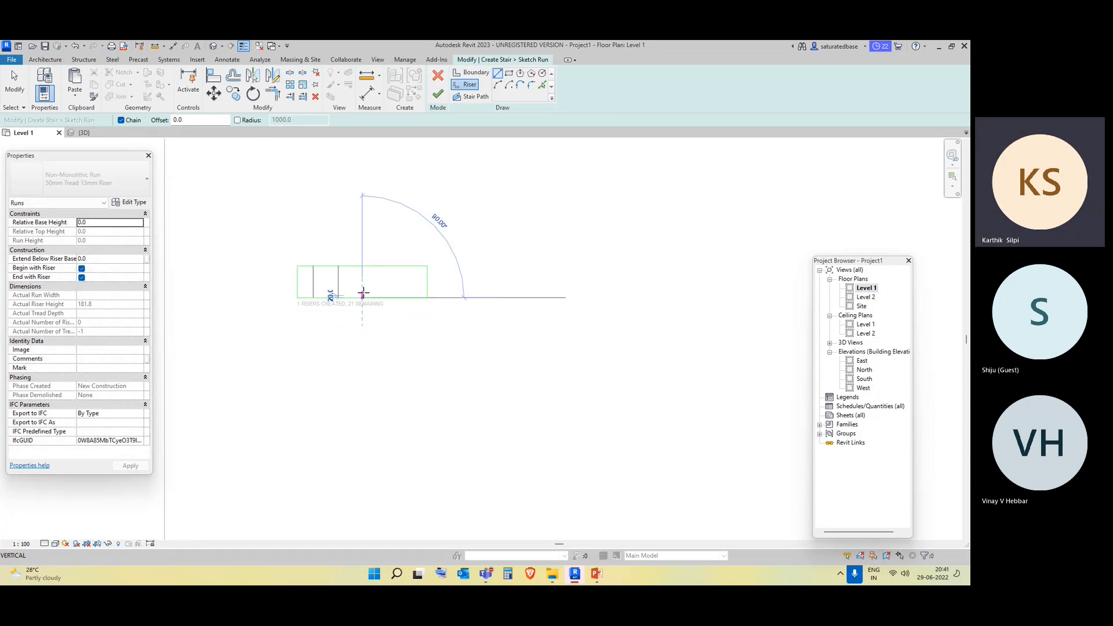
pyautogui.click(361, 267)
pyautogui.click(394, 297)
pyautogui.click(394, 266)
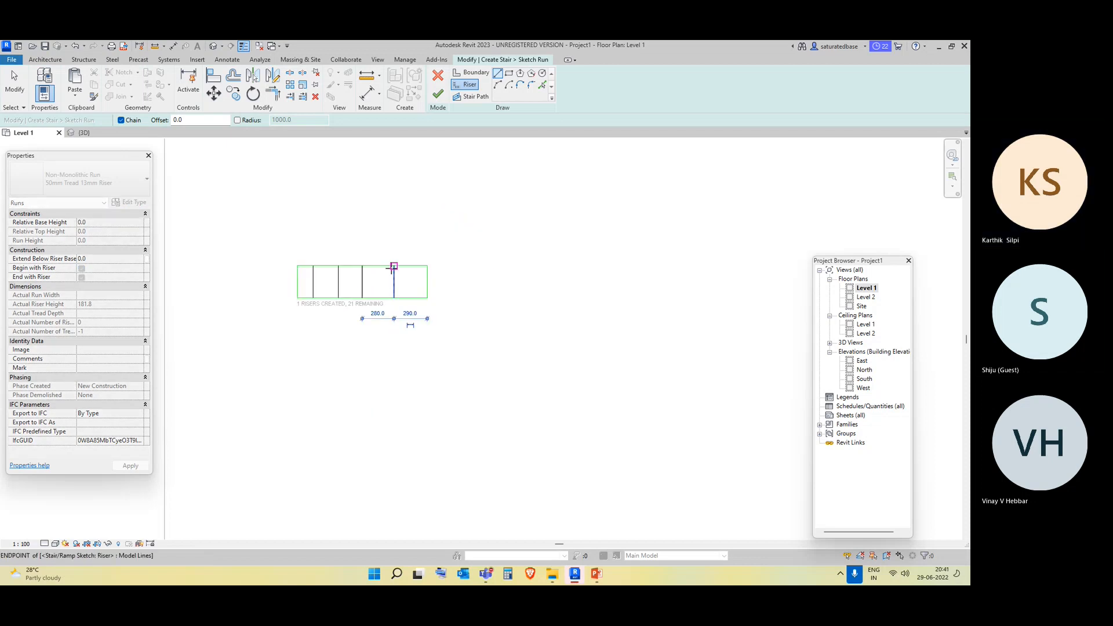
# Draw a stair path through the middle of the rectangle from its west edge to its east edge and try finishing the run.
pyautogui.click(470, 99)
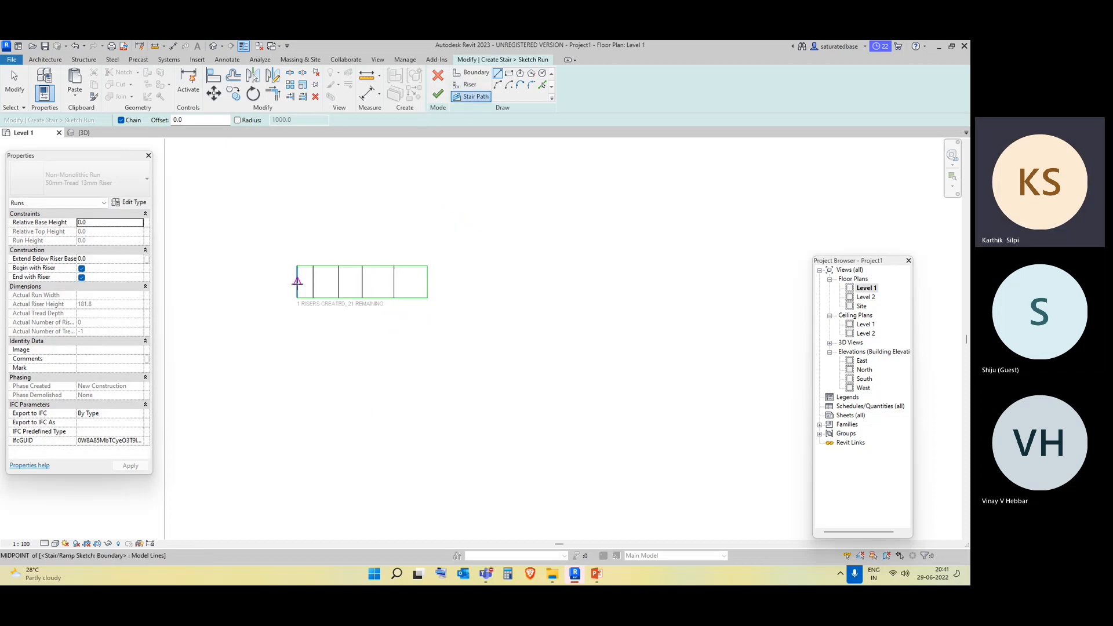
pyautogui.click(297, 282)
pyautogui.click(428, 282)
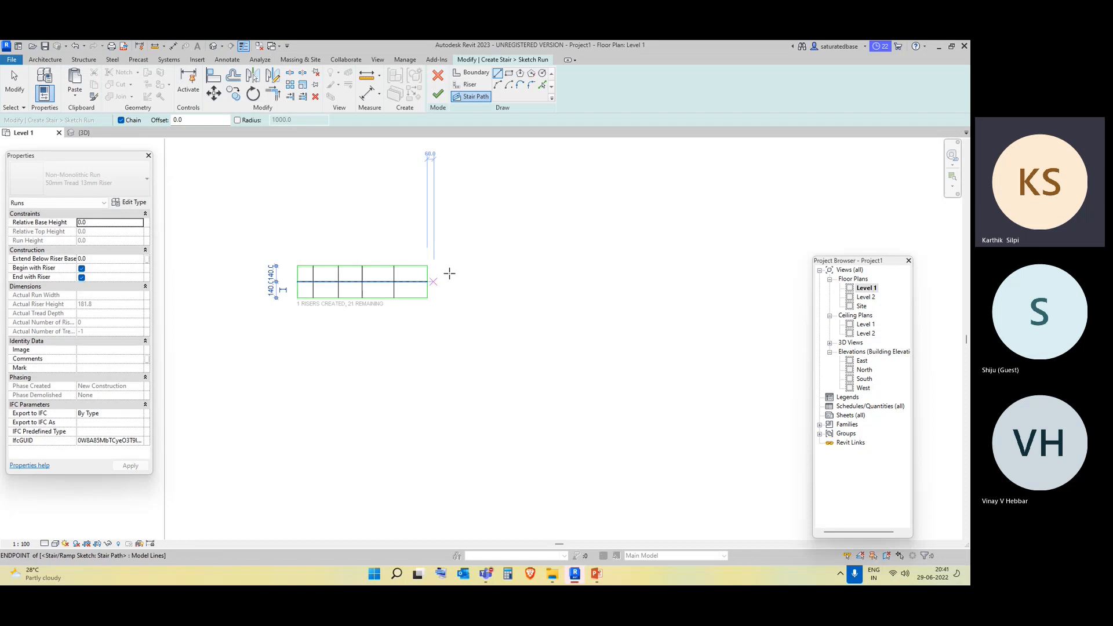
pyautogui.click(439, 96)
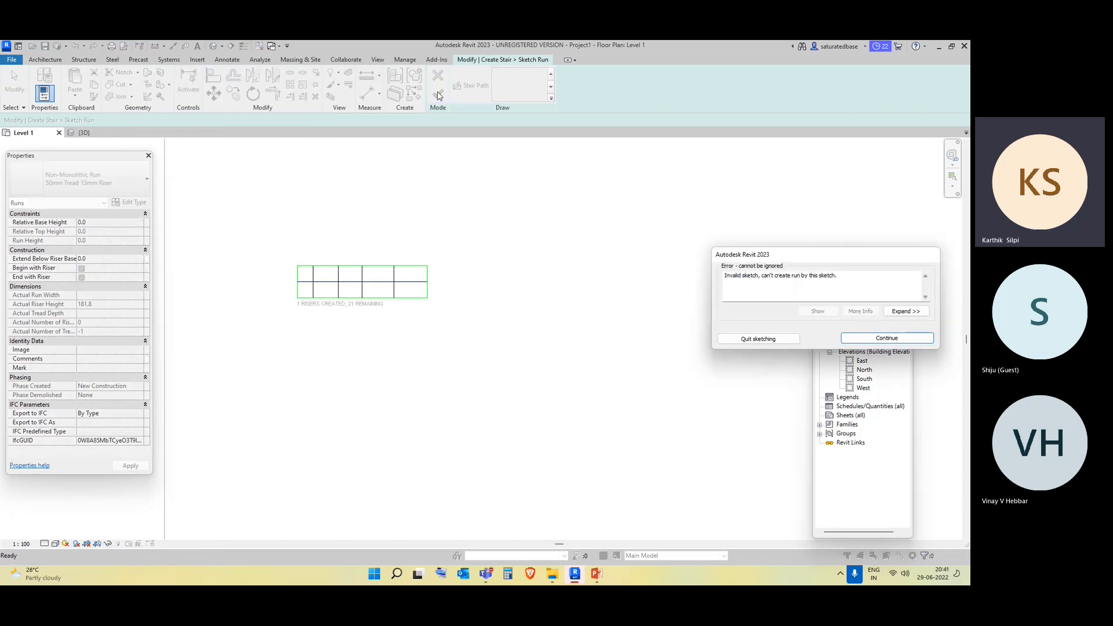
pyautogui.click(923, 341)
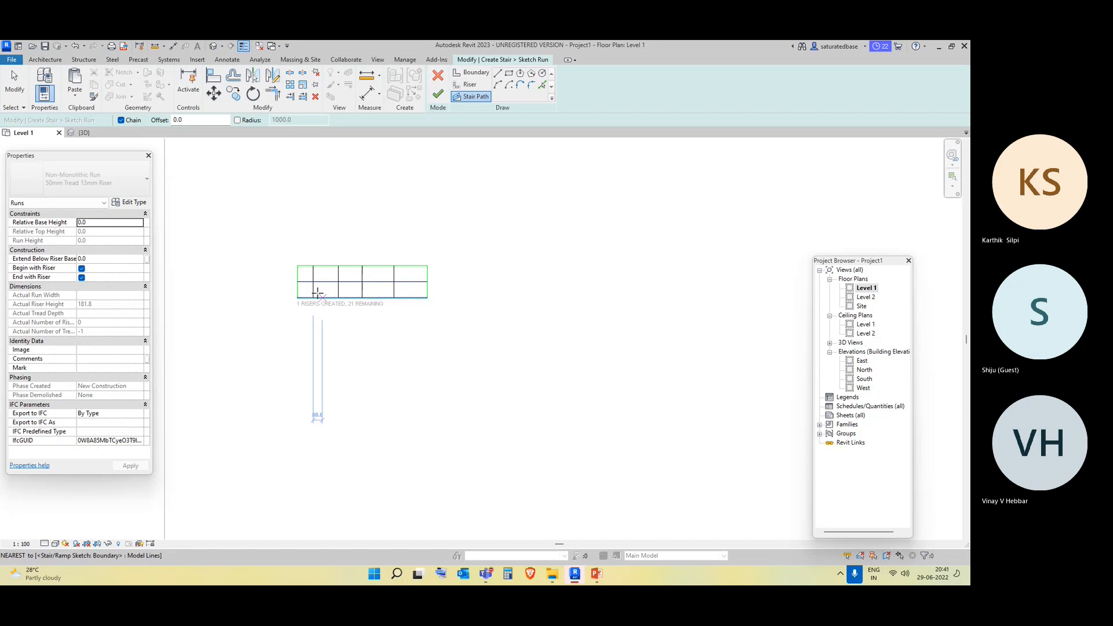
# Add risers along the east and west end edges of the rectangular boundary.
pyautogui.click(471, 86)
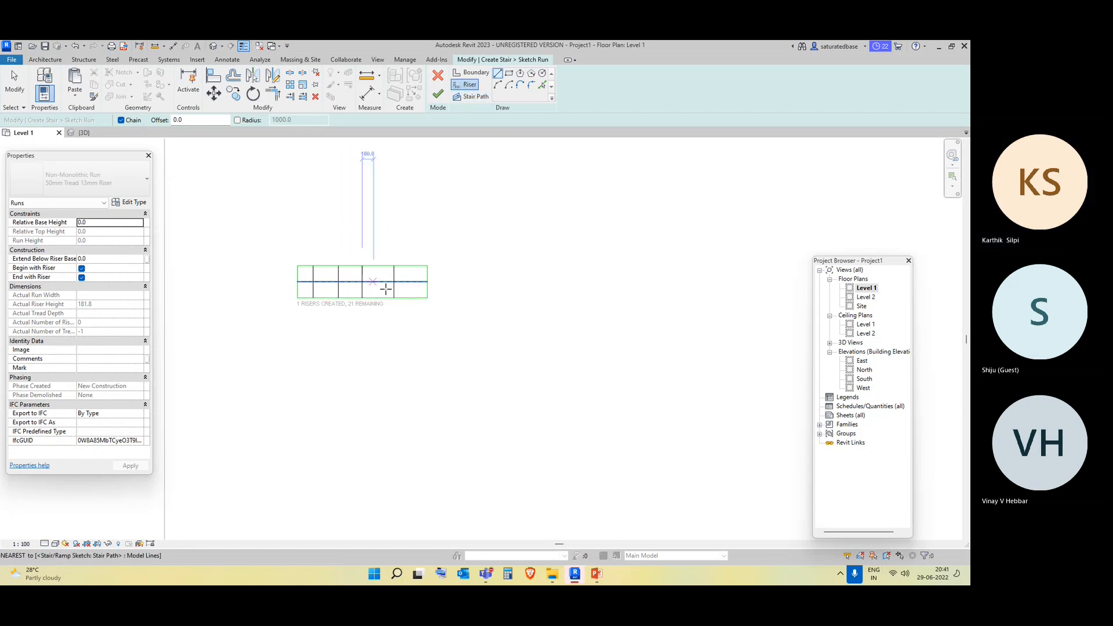
pyautogui.click(416, 298)
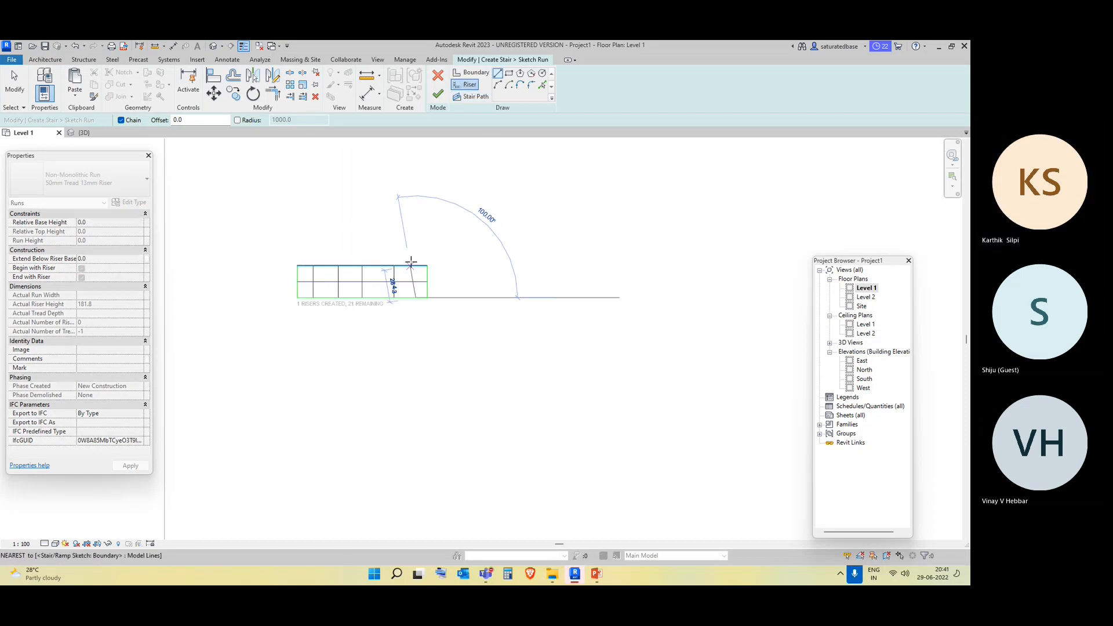
pyautogui.press('Escape')
pyautogui.click(429, 297)
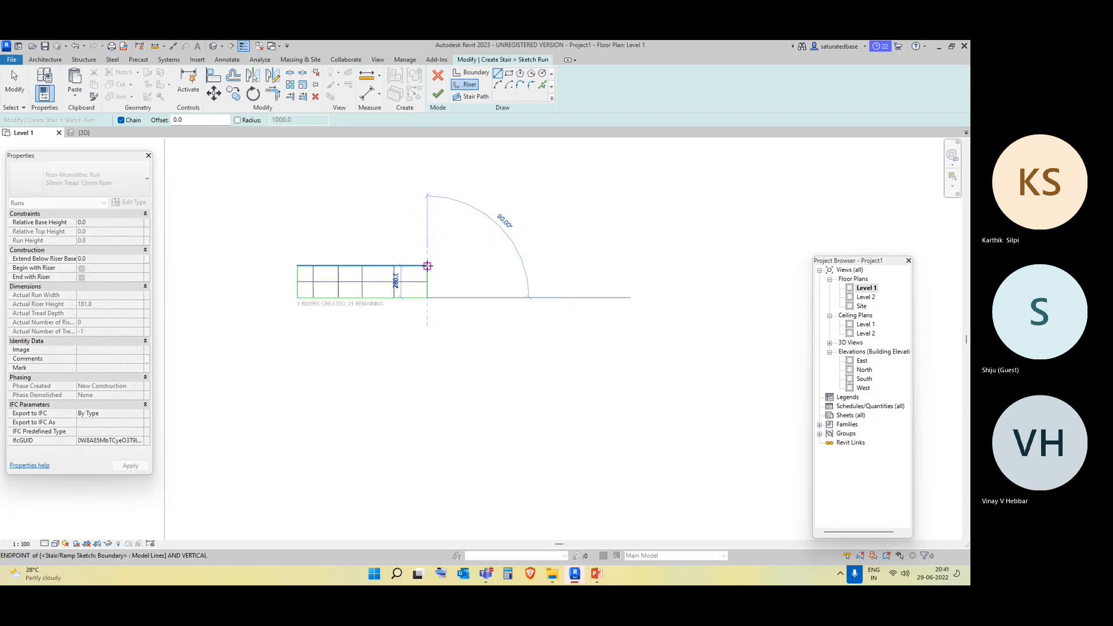
pyautogui.click(427, 265)
pyautogui.click(297, 298)
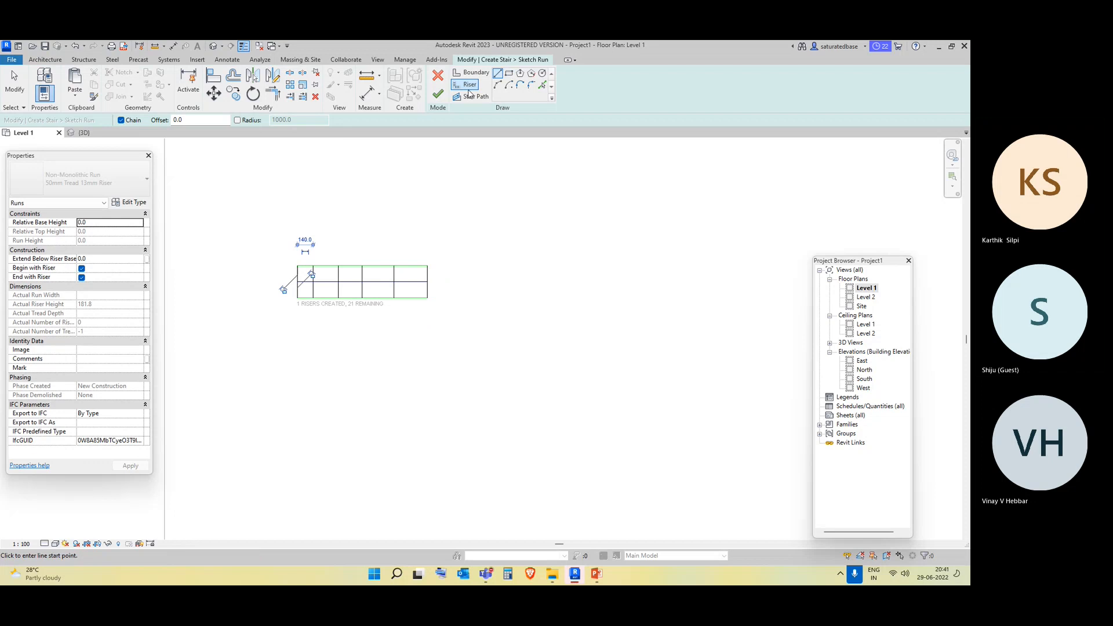
# Try to finish the rectangular run, then quit sketching and discard the run.
pyautogui.click(438, 94)
pyautogui.click(759, 339)
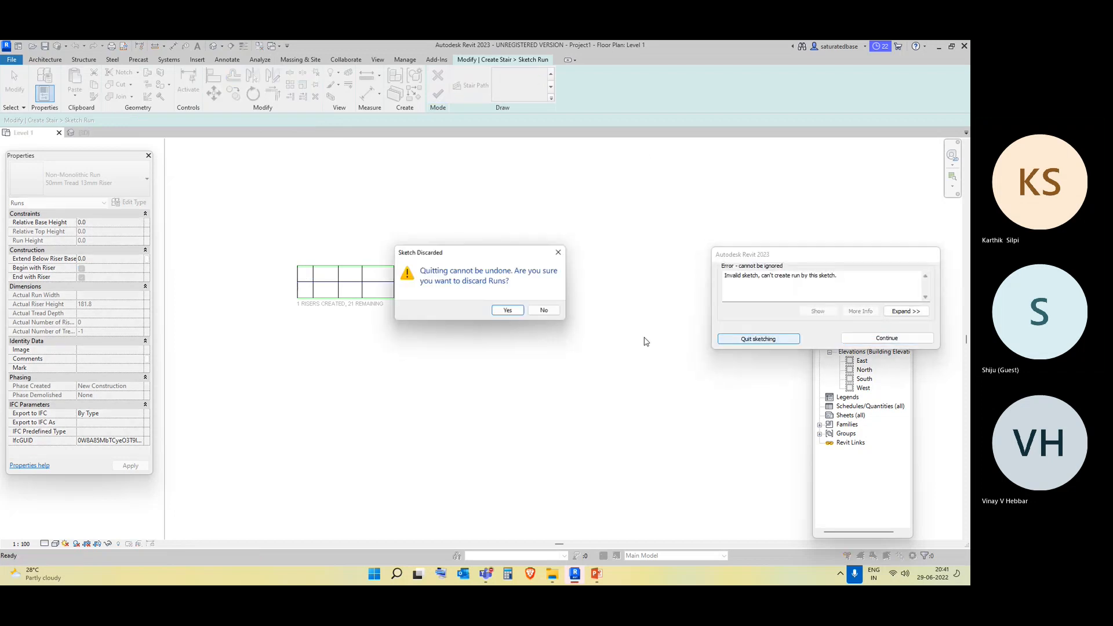
pyautogui.click(506, 312)
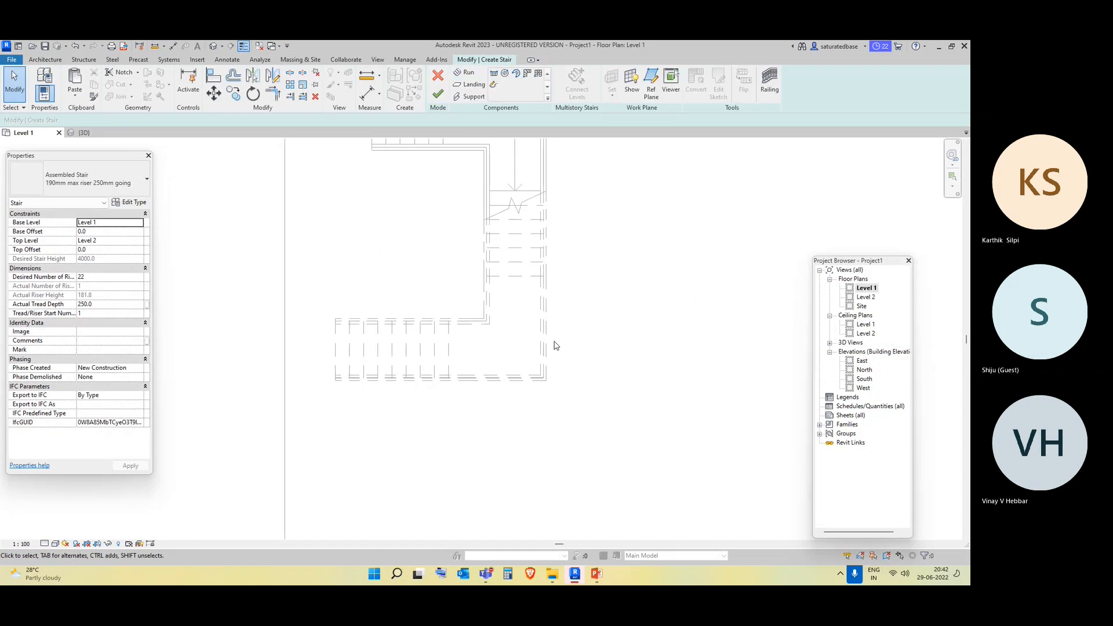
# Start a sketched run south of the existing stair and draw a closed rectangular boundary about 620 by 260 mm from straight lines.
pyautogui.scroll(-2, 556, 354)
pyautogui.moveTo(561, 378); pyautogui.dragTo(471, 191, button='middle')
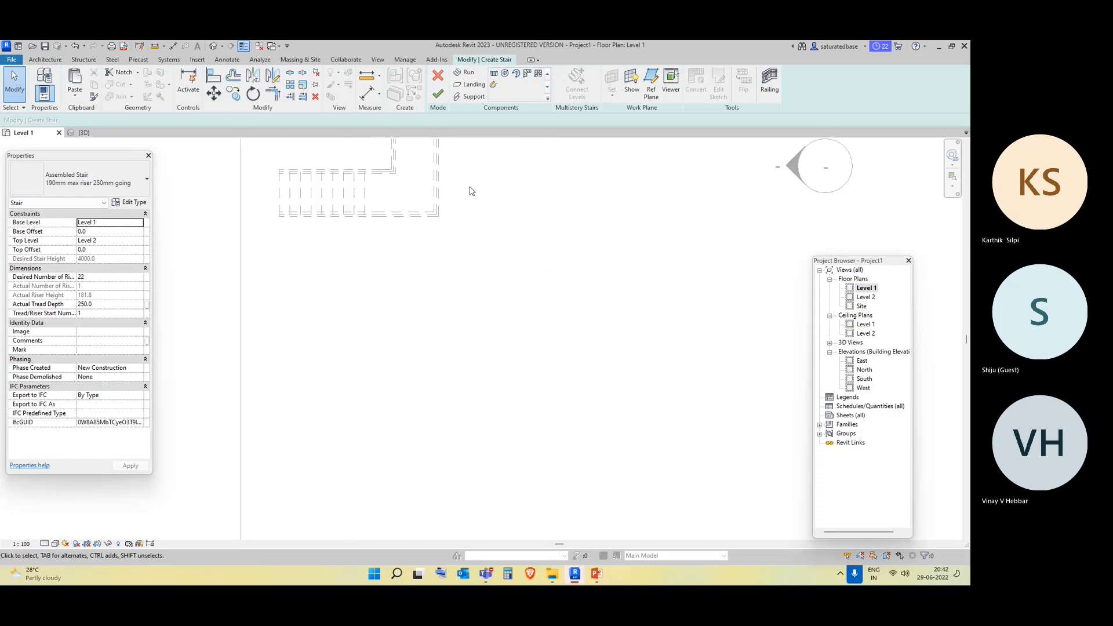
pyautogui.click(494, 93)
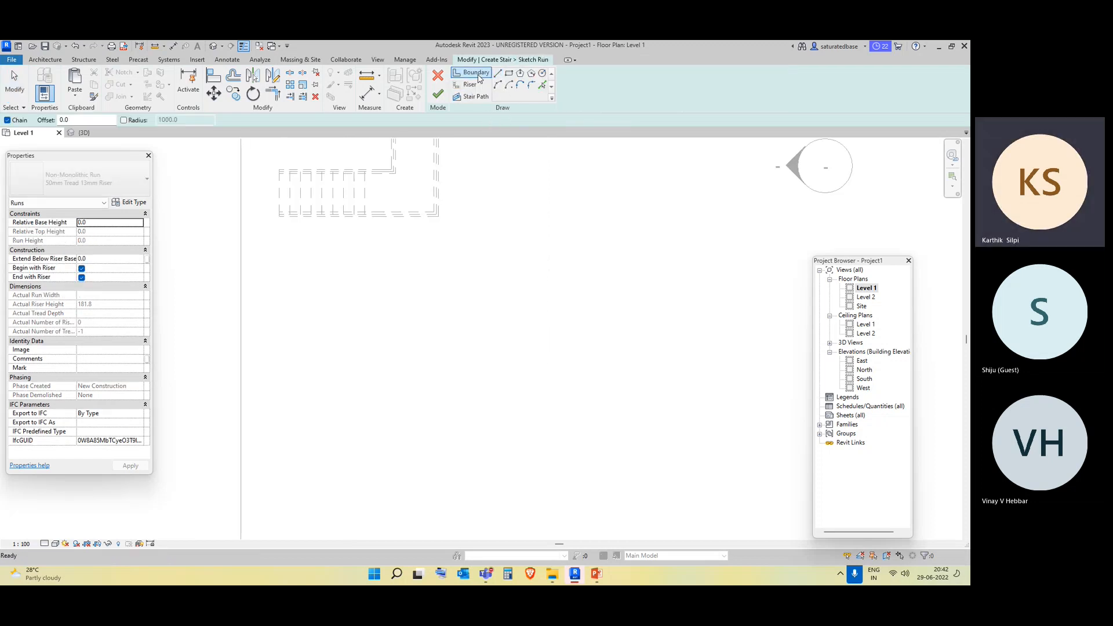
pyautogui.click(476, 73)
pyautogui.click(349, 287)
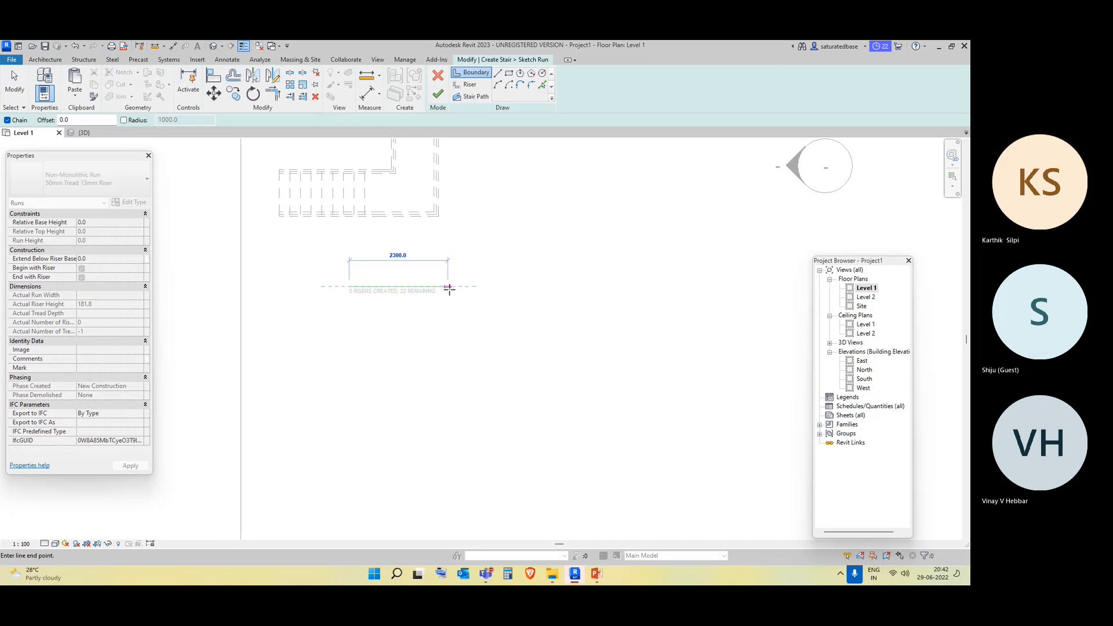
pyautogui.scroll(2, 449, 288)
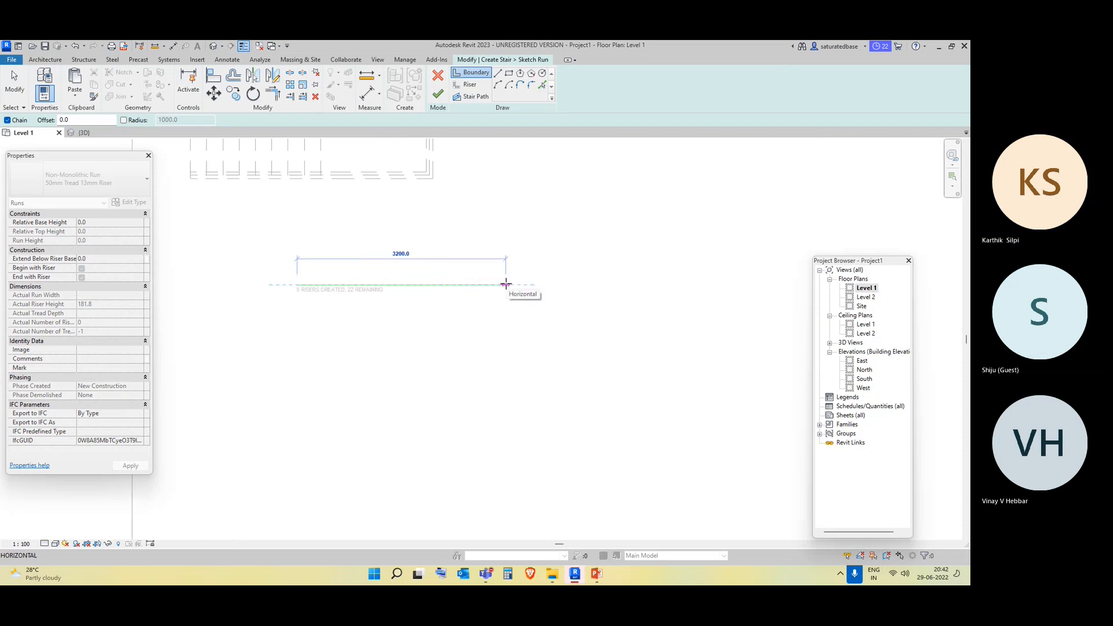
pyautogui.press('Escape')
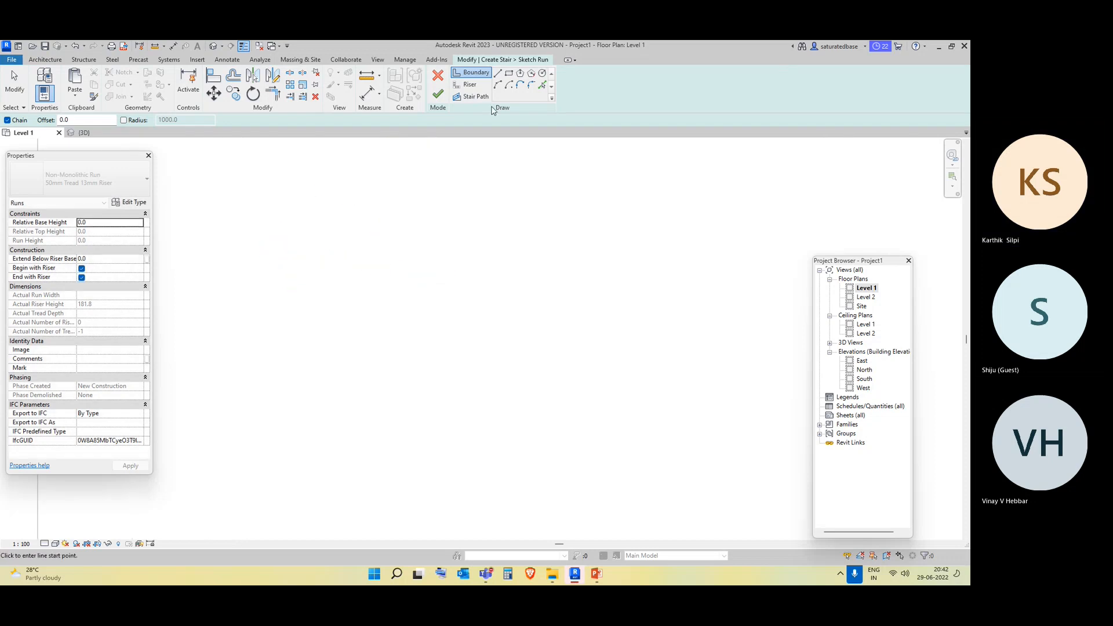
pyautogui.click(299, 253)
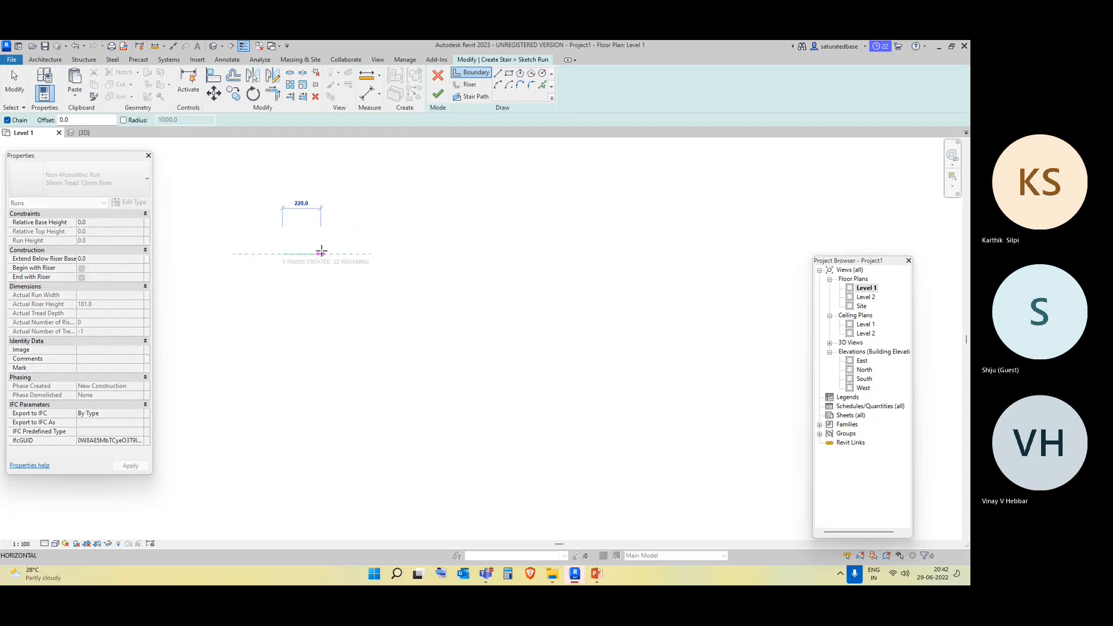
pyautogui.click(390, 253)
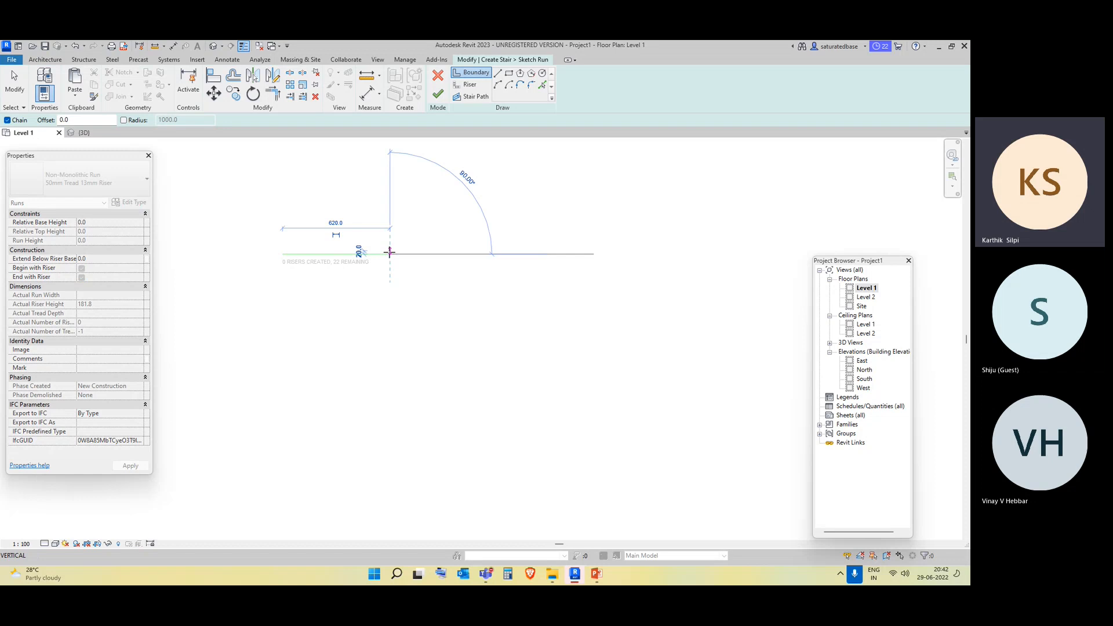
pyautogui.click(390, 299)
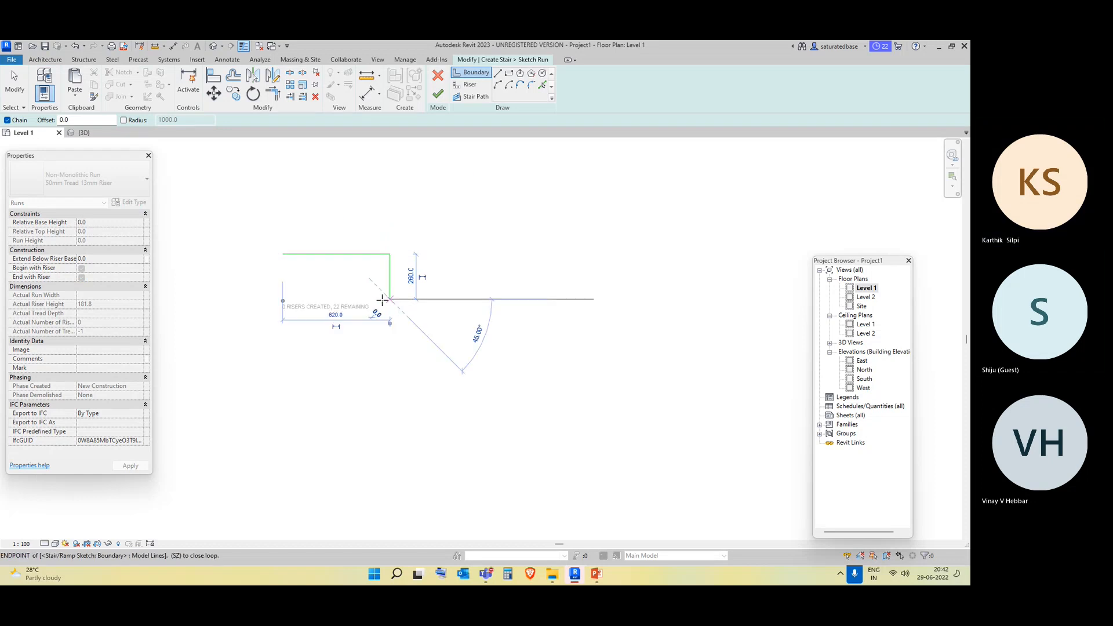
pyautogui.click(283, 300)
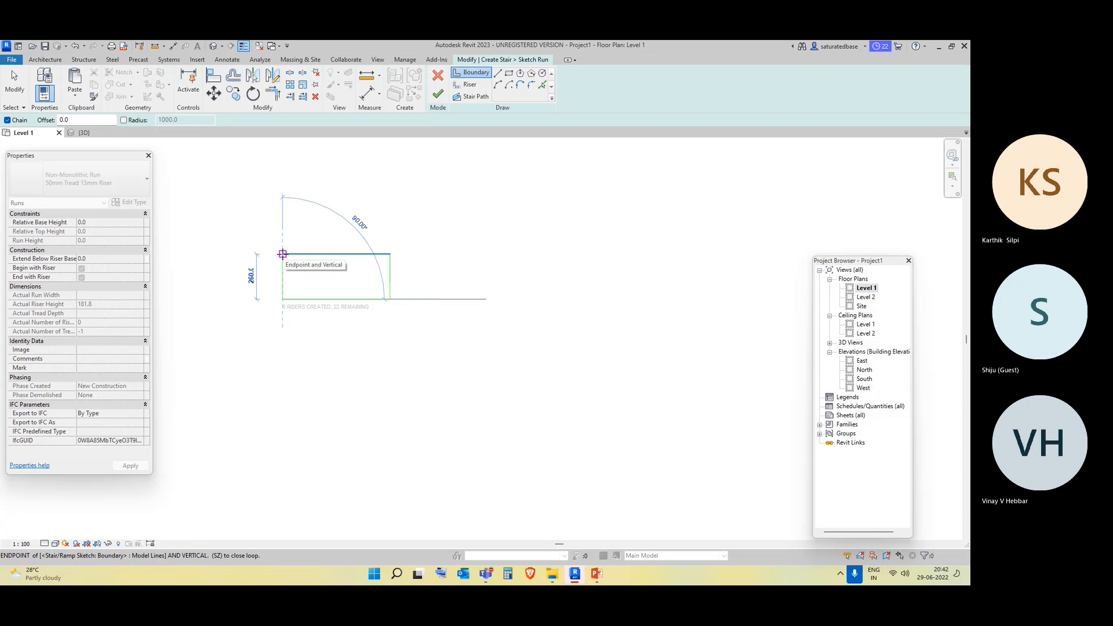
pyautogui.click(282, 253)
# Draw two risers across the rectangle, the first about 140 mm from its west edge and the second nearer its east edge.
pyautogui.click(468, 85)
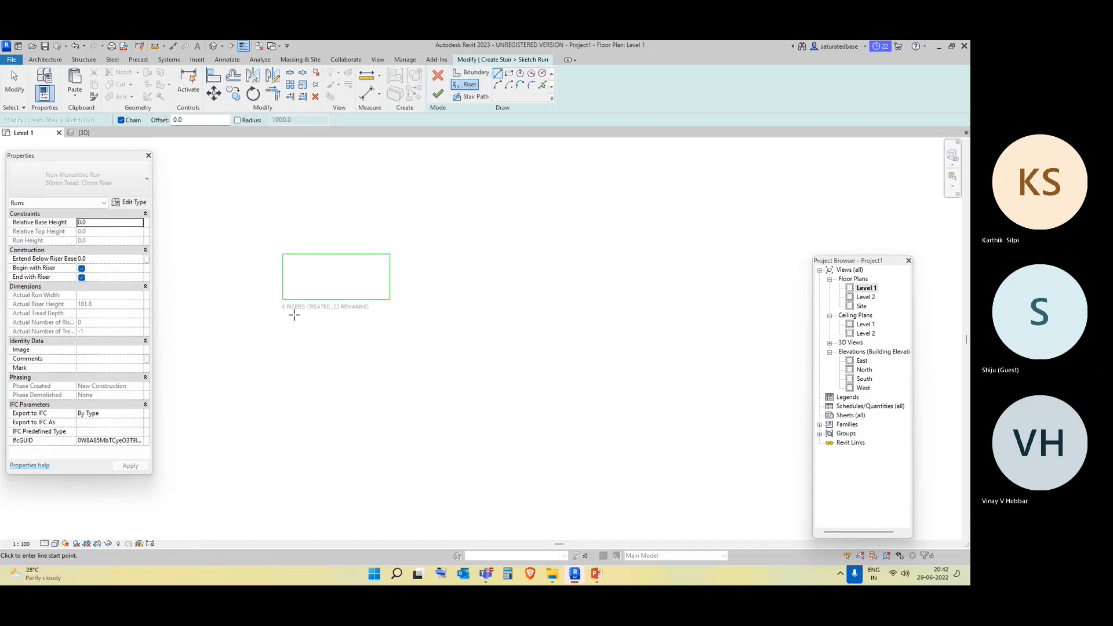
pyautogui.click(307, 299)
pyautogui.click(307, 254)
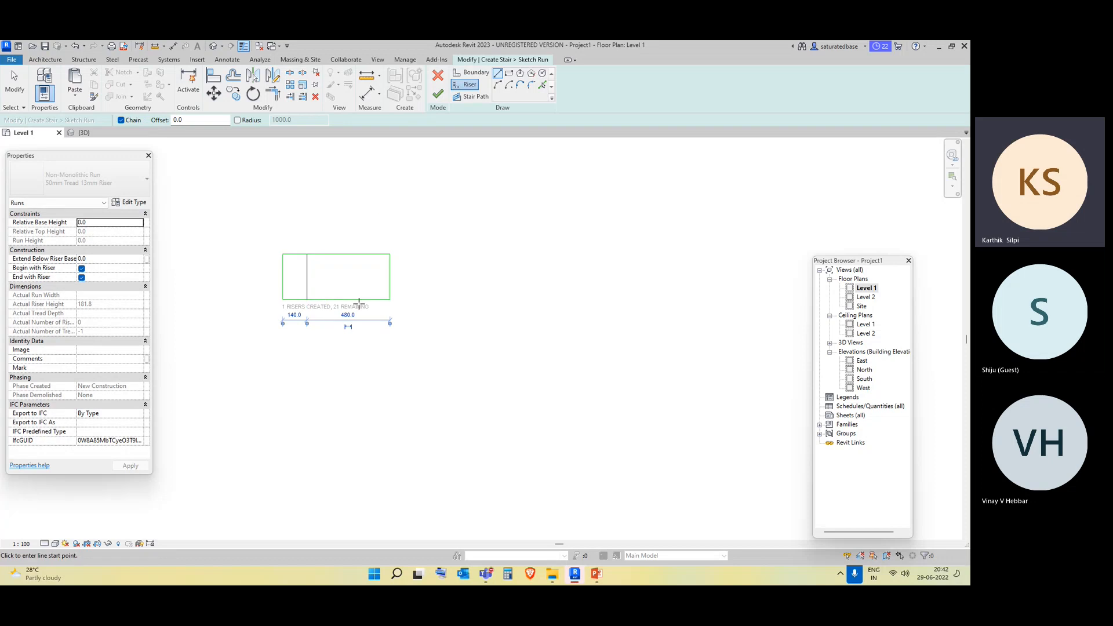
pyautogui.click(358, 301)
pyautogui.press('Escape')
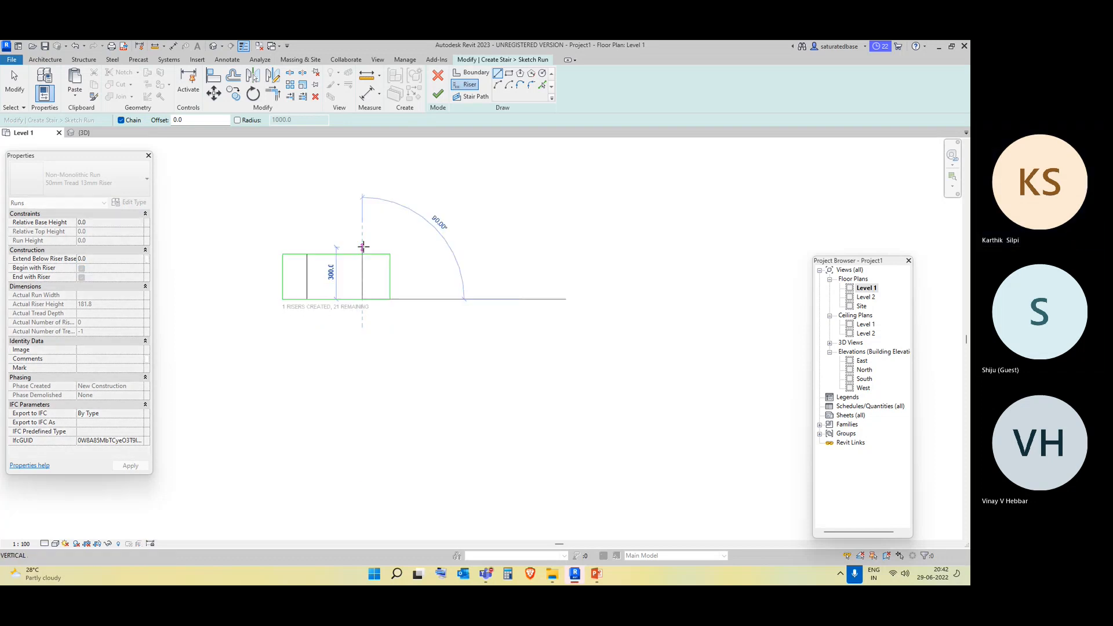
pyautogui.click(363, 254)
# Draw a stair path through the rectangle's middle from west to east and try to finish the run, then quit sketching.
pyautogui.click(474, 99)
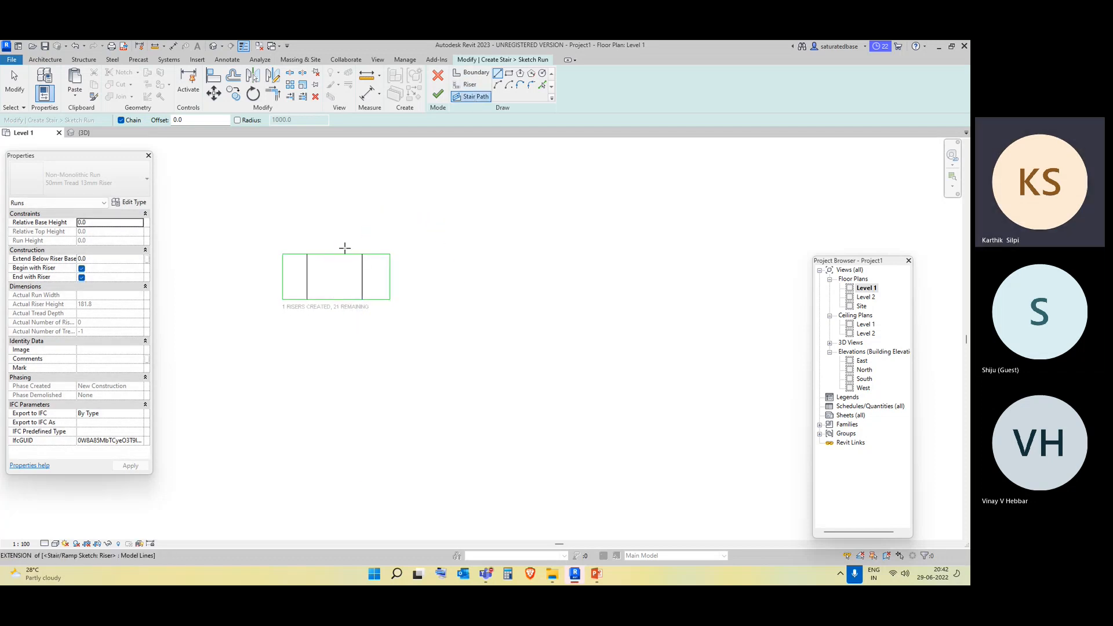
pyautogui.click(284, 277)
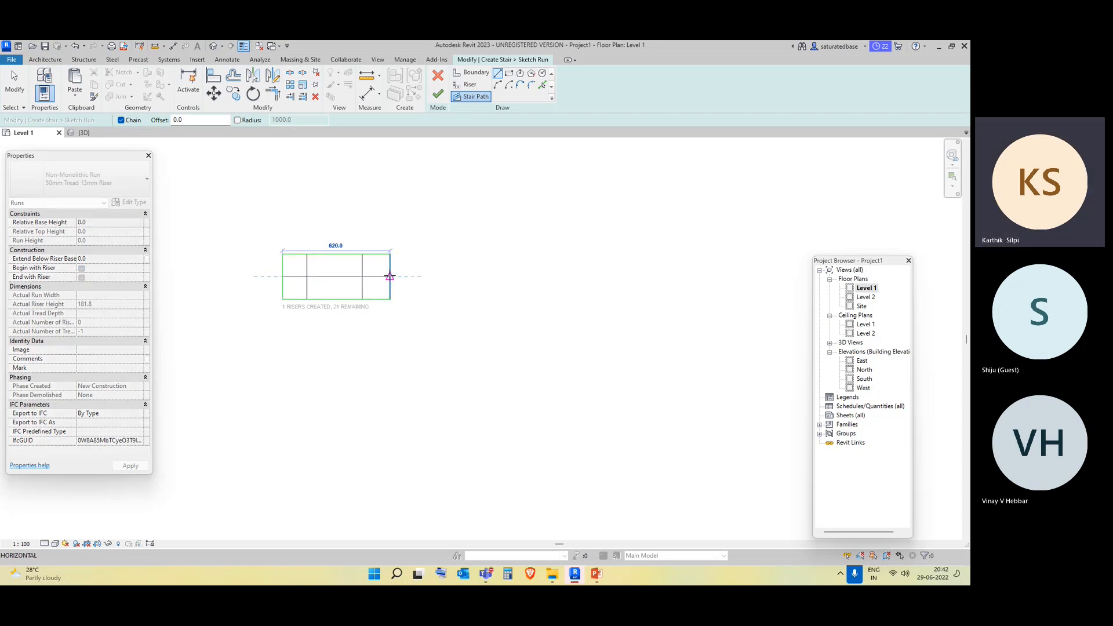
pyautogui.click(390, 276)
pyautogui.click(437, 94)
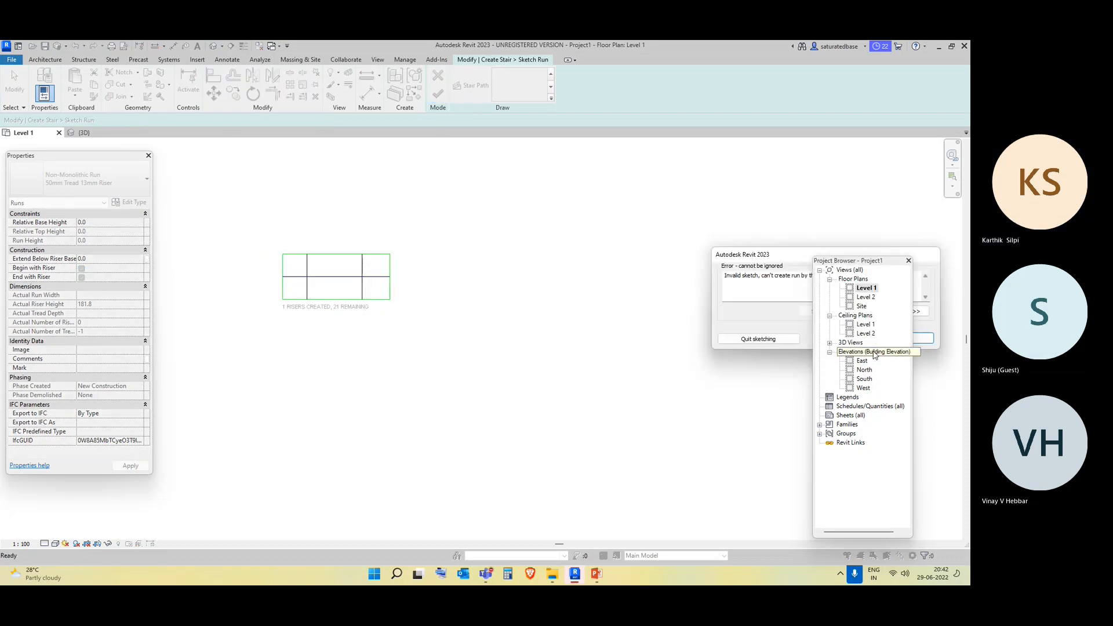
pyautogui.click(730, 341)
pyautogui.click(509, 311)
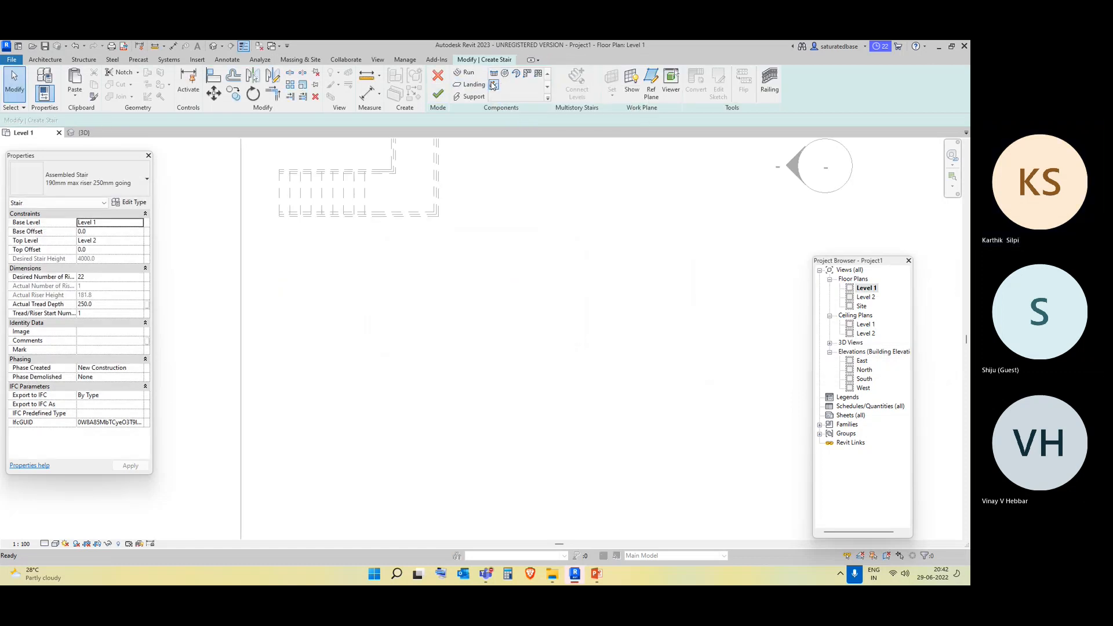
# Start another sketched run and draw a rectangular boundary about 2900 by 500 mm south of the existing stair.
pyautogui.click(493, 84)
pyautogui.click(509, 74)
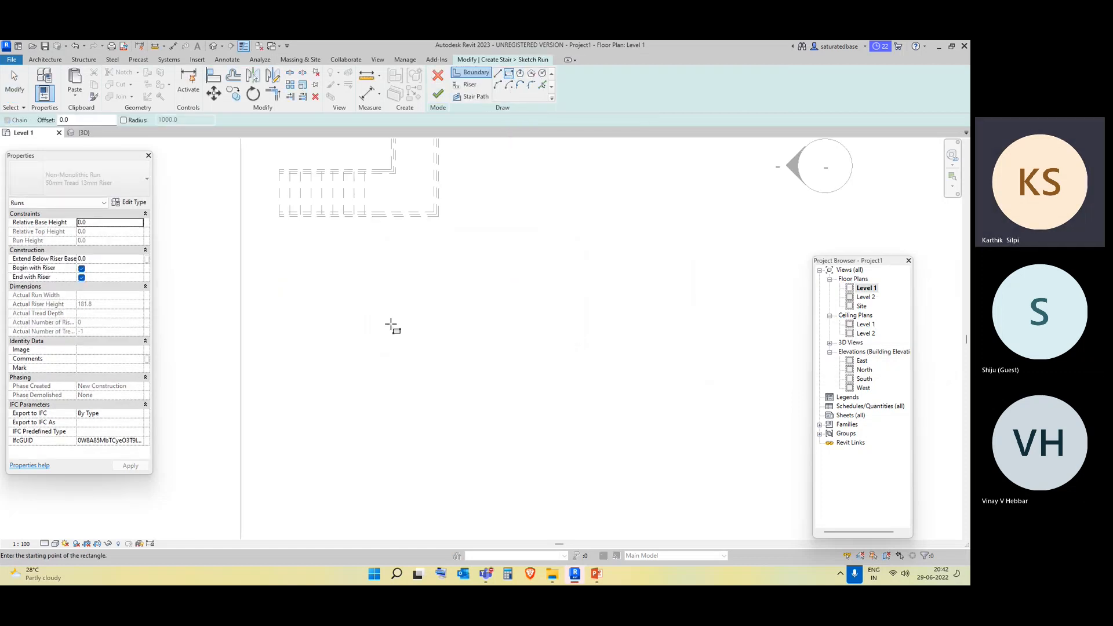
pyautogui.click(369, 230)
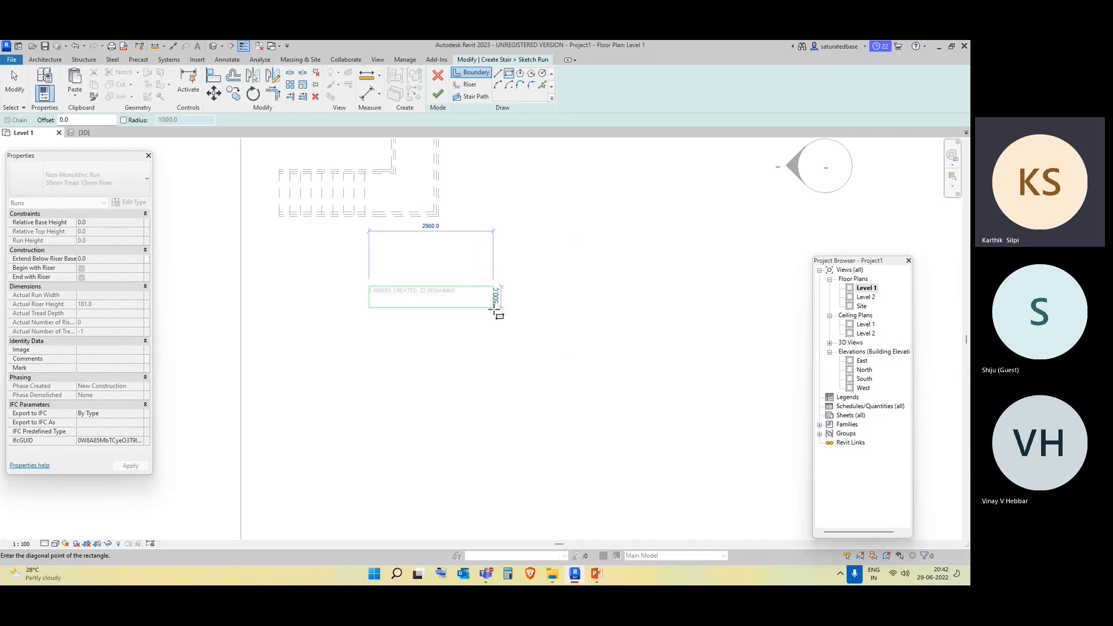
pyautogui.click(493, 308)
# Draw two risers across the rectangle about 1100 mm apart, the second about 900 mm from its east edge.
pyautogui.click(470, 85)
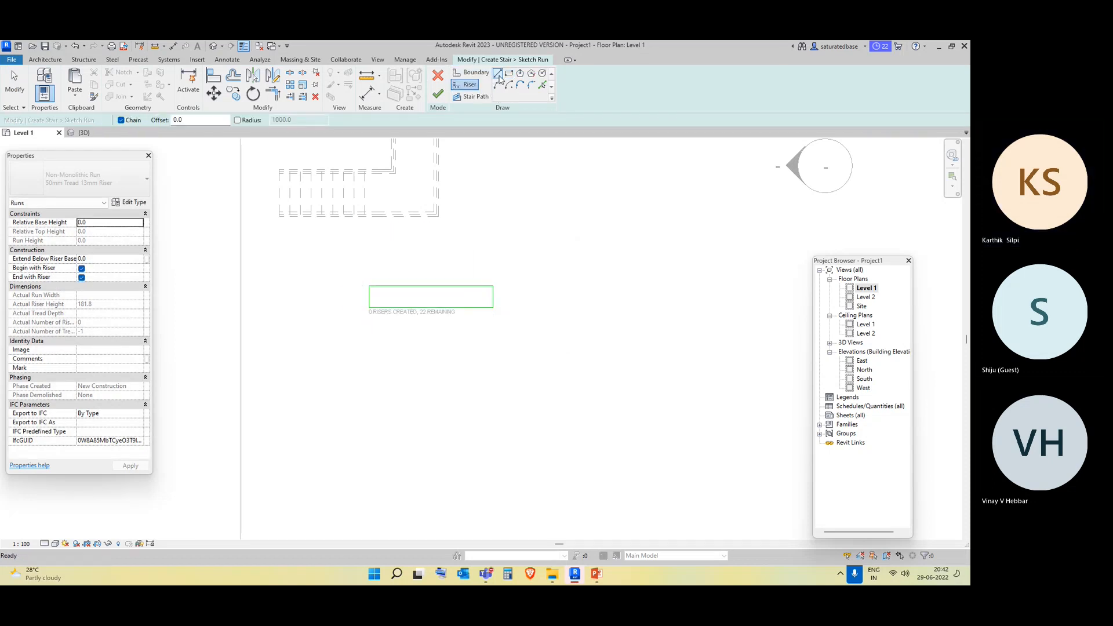
pyautogui.click(408, 308)
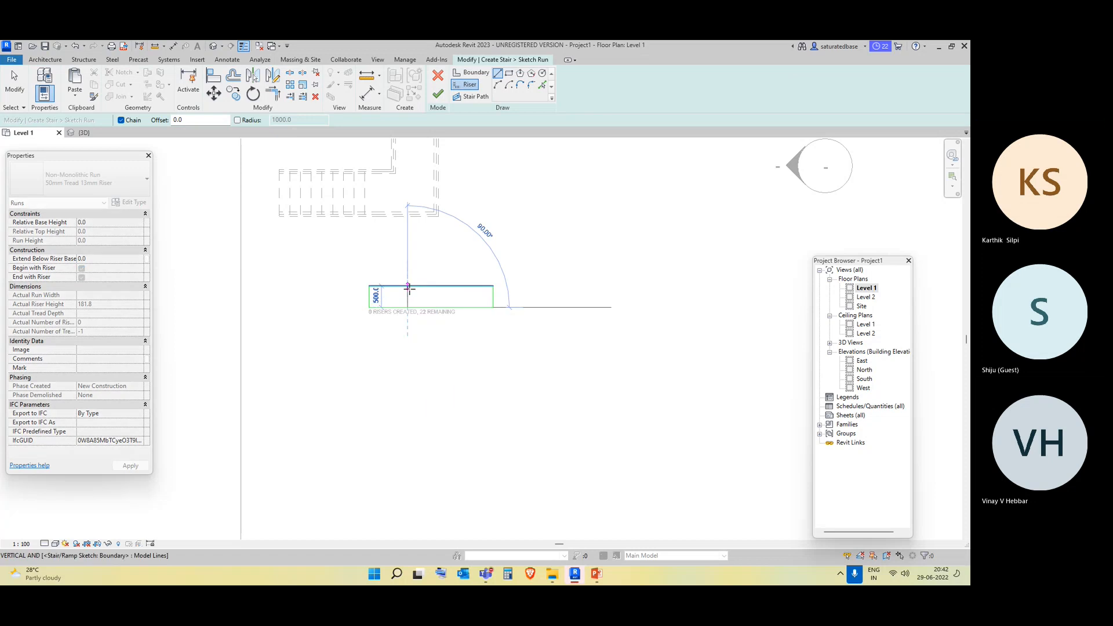
pyautogui.click(408, 286)
pyautogui.click(454, 307)
pyautogui.click(455, 286)
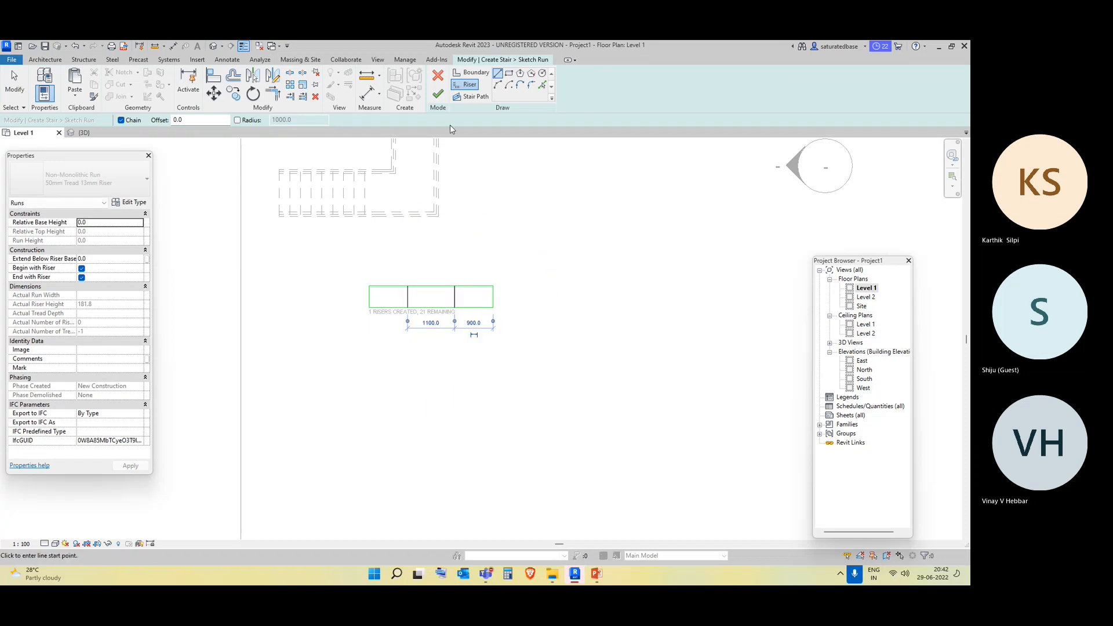
# Draw a stair path joining the midpoints of the 2900 mm rectangle's west and east edges and try to finish the run.
pyautogui.click(470, 99)
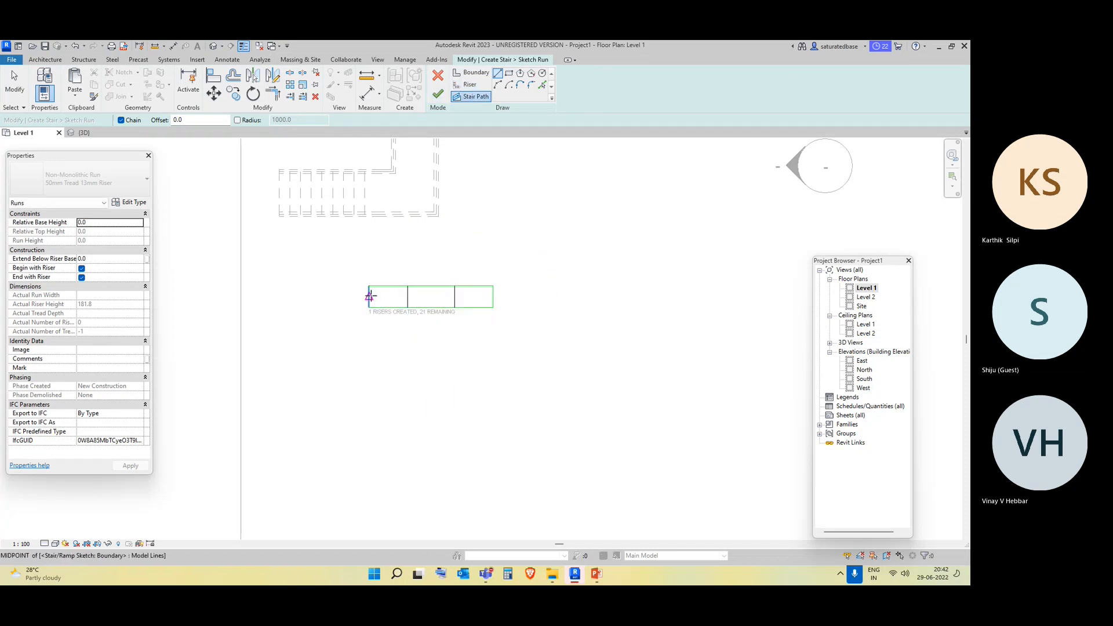
pyautogui.click(370, 297)
pyautogui.click(499, 296)
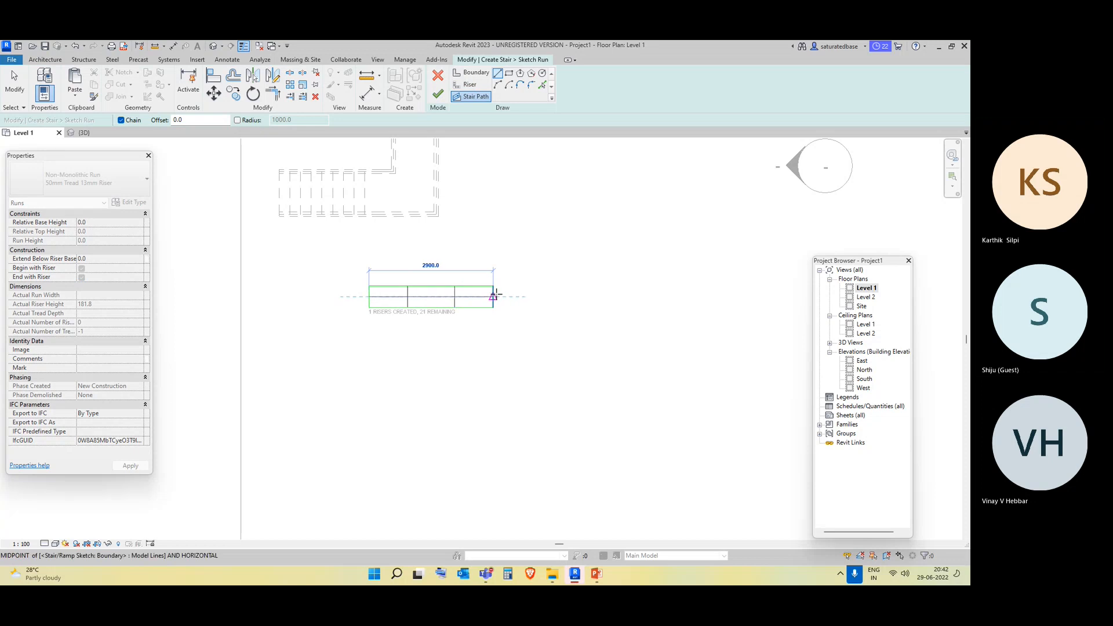
pyautogui.click(441, 98)
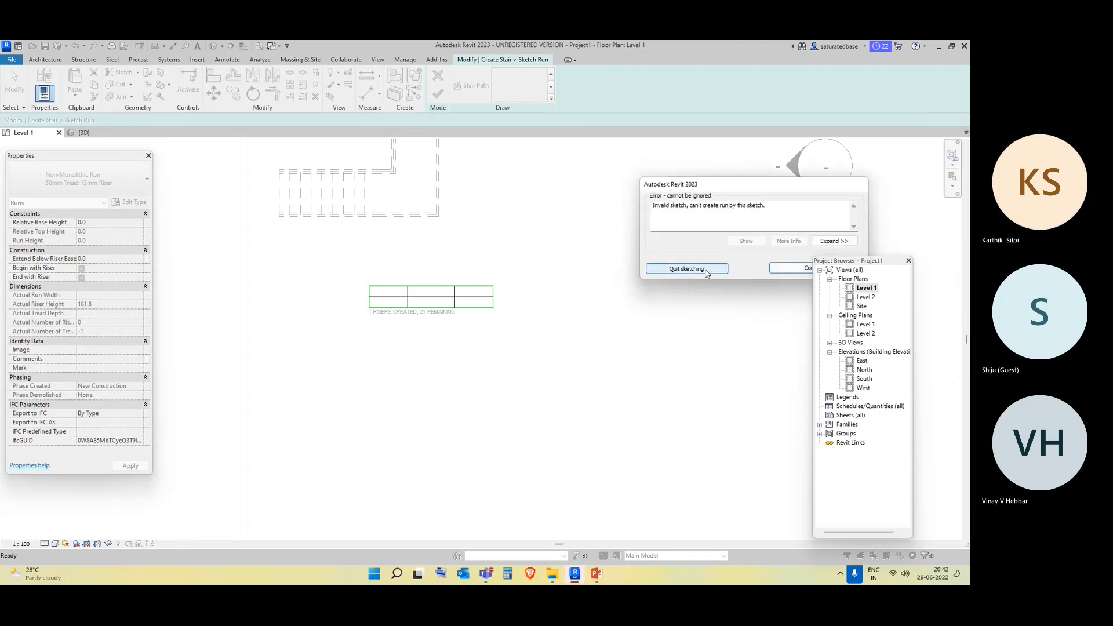
# Return to the run sketch and delete its rectangular boundary, risers and stair path.
pyautogui.click(789, 272)
pyautogui.press('Escape')
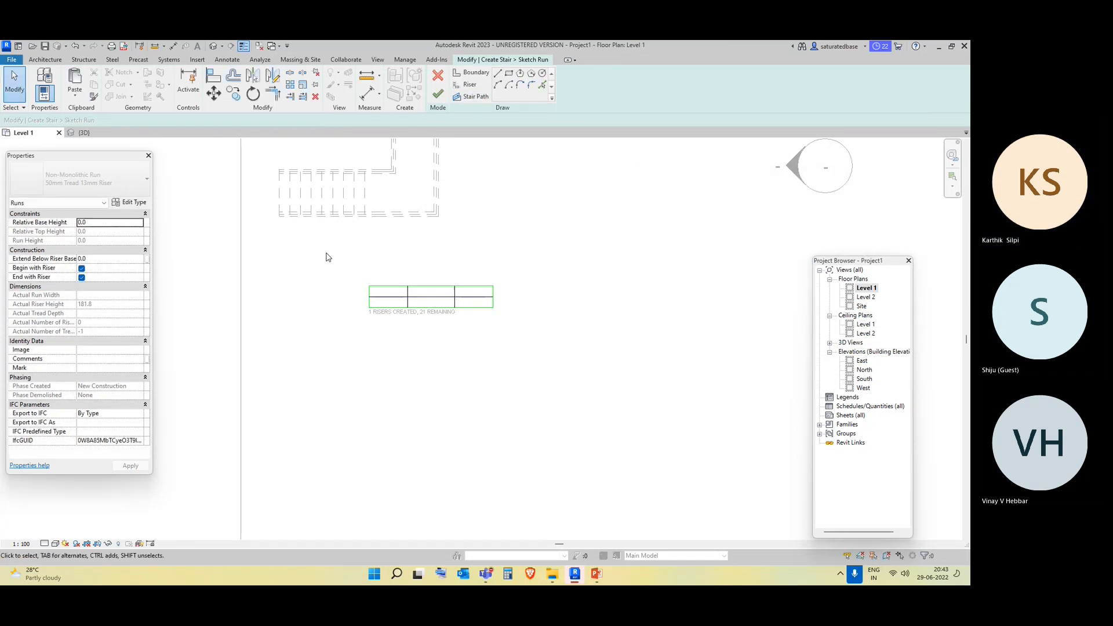
pyautogui.moveTo(340, 272); pyautogui.dragTo(552, 387)
pyautogui.press('Delete')
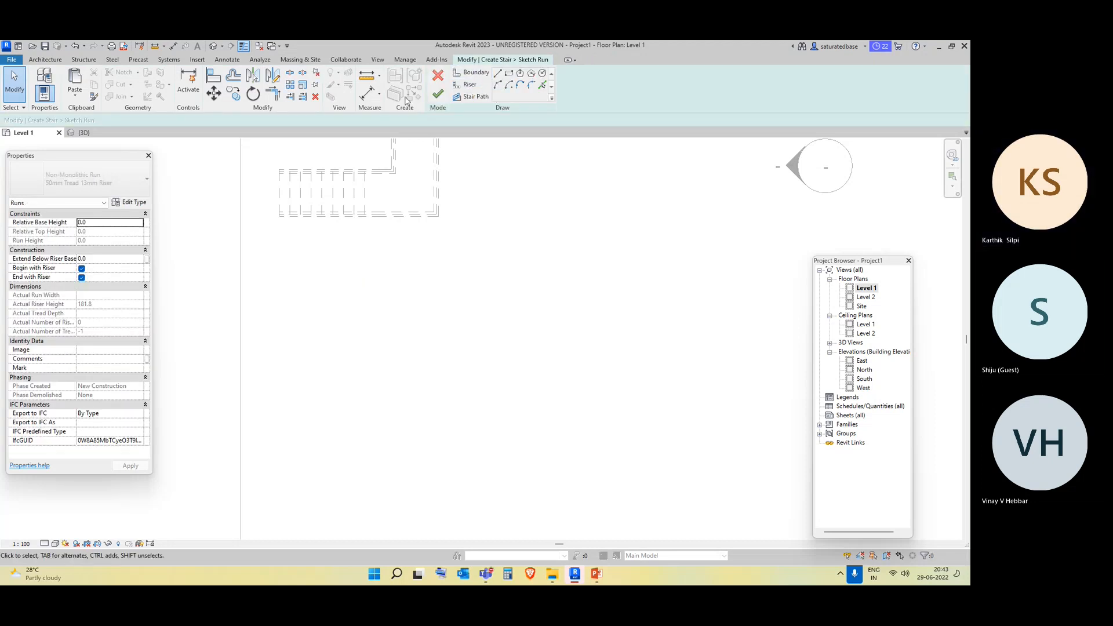
# Draw two parallel horizontal boundary lines about 2800 mm long and about 900 mm apart, aligned at their west ends.
pyautogui.click(471, 74)
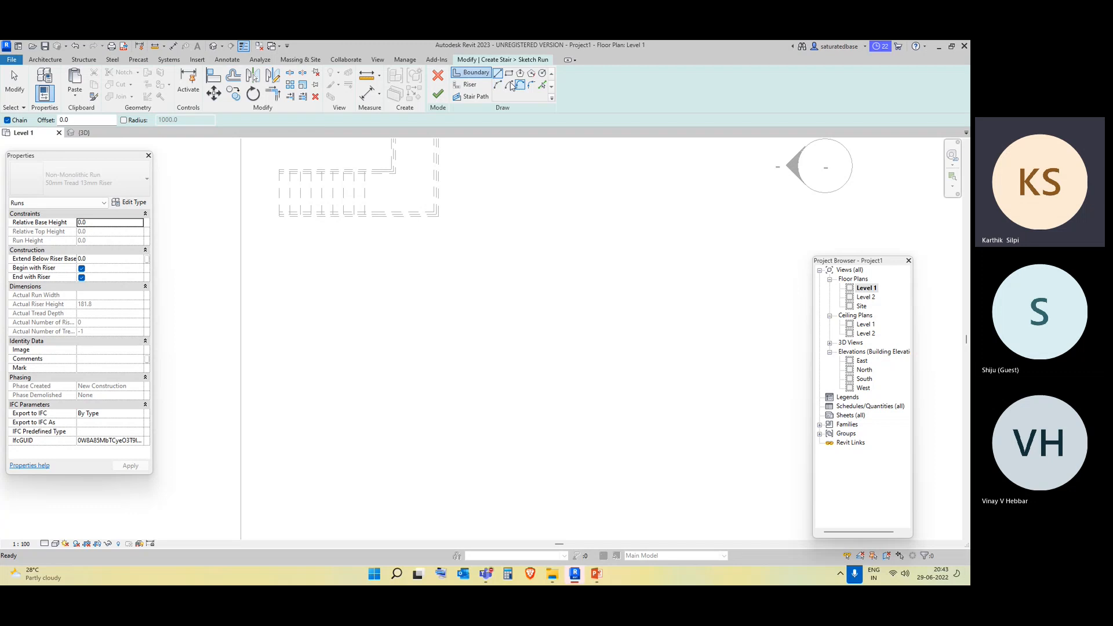
pyautogui.click(355, 281)
pyautogui.click(474, 281)
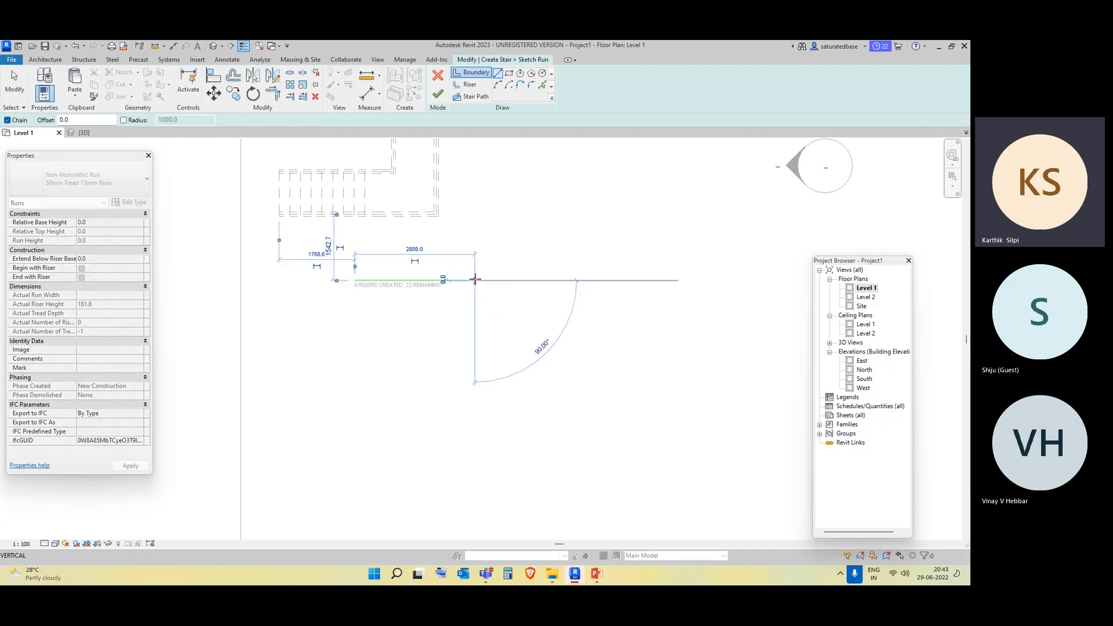
pyautogui.press('Escape')
pyautogui.click(355, 318)
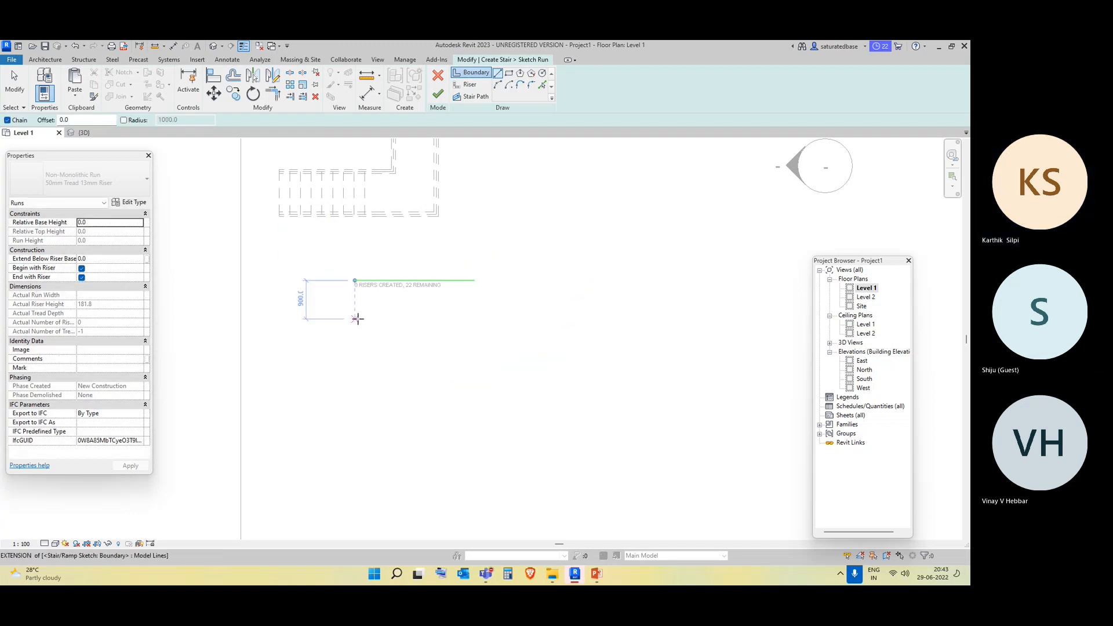
pyautogui.click(477, 318)
pyautogui.press('Escape')
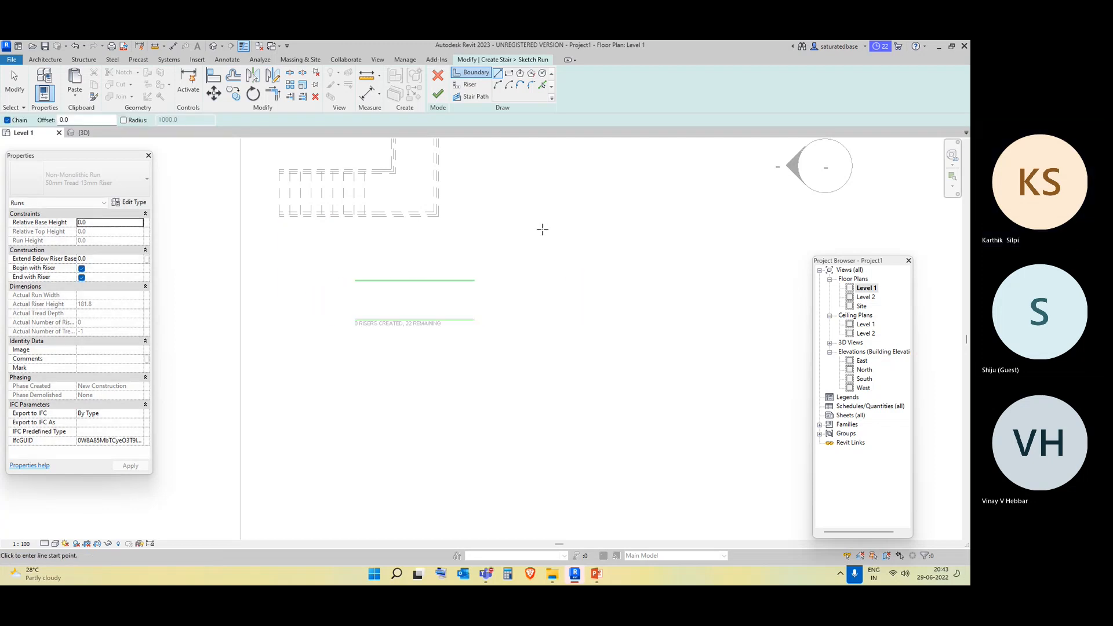
# Draw risers joining the two boundary lines at their west and east ends.
pyautogui.click(461, 87)
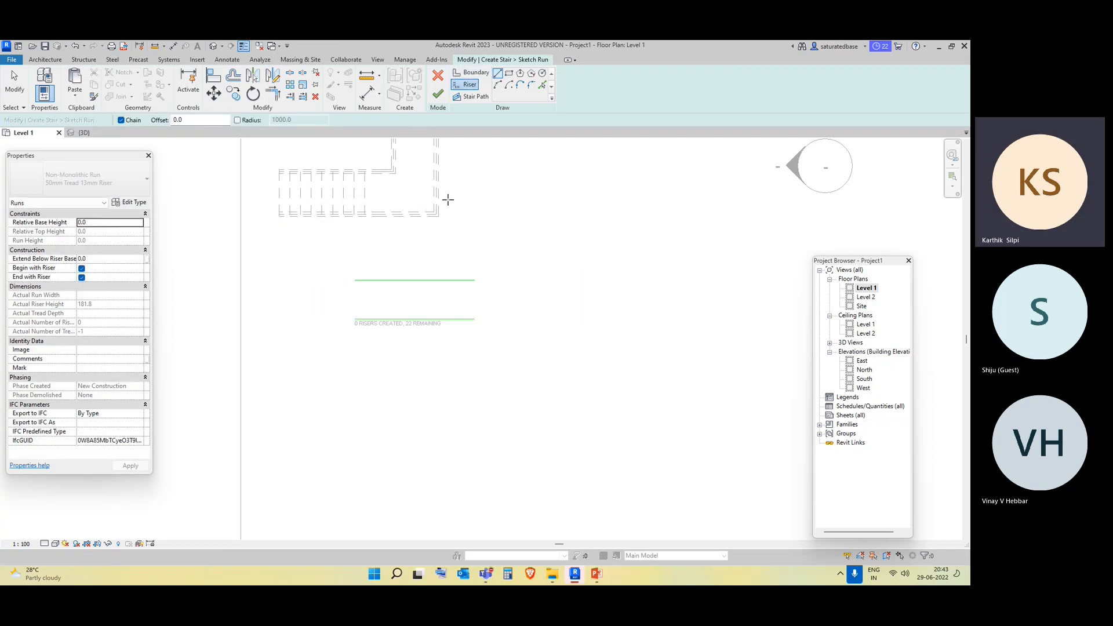
pyautogui.click(355, 318)
pyautogui.click(355, 280)
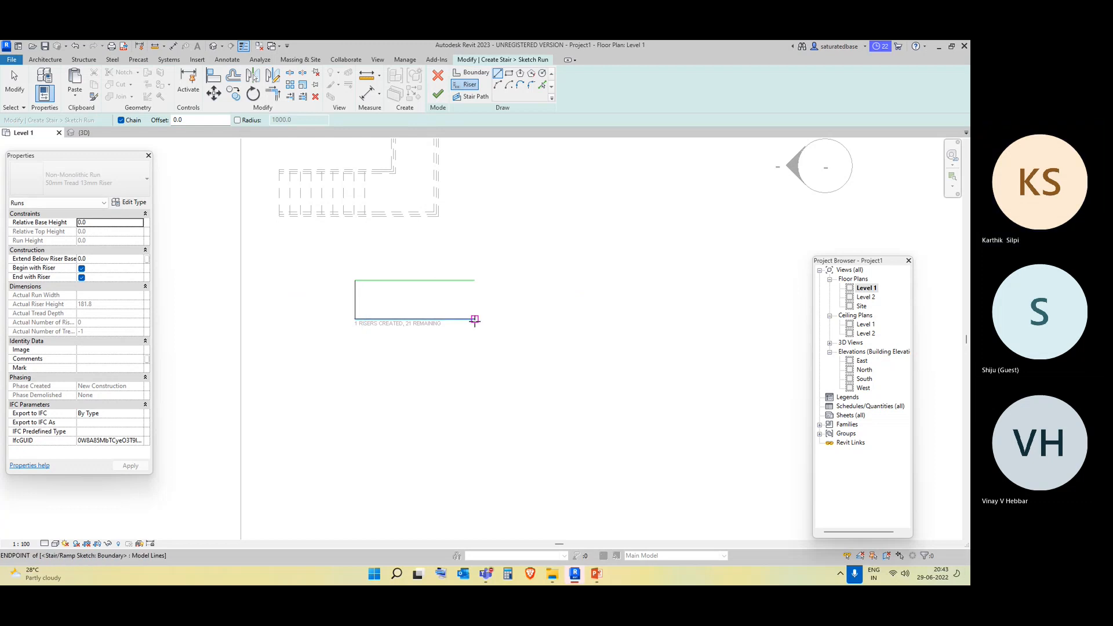
pyautogui.click(475, 319)
pyautogui.click(473, 281)
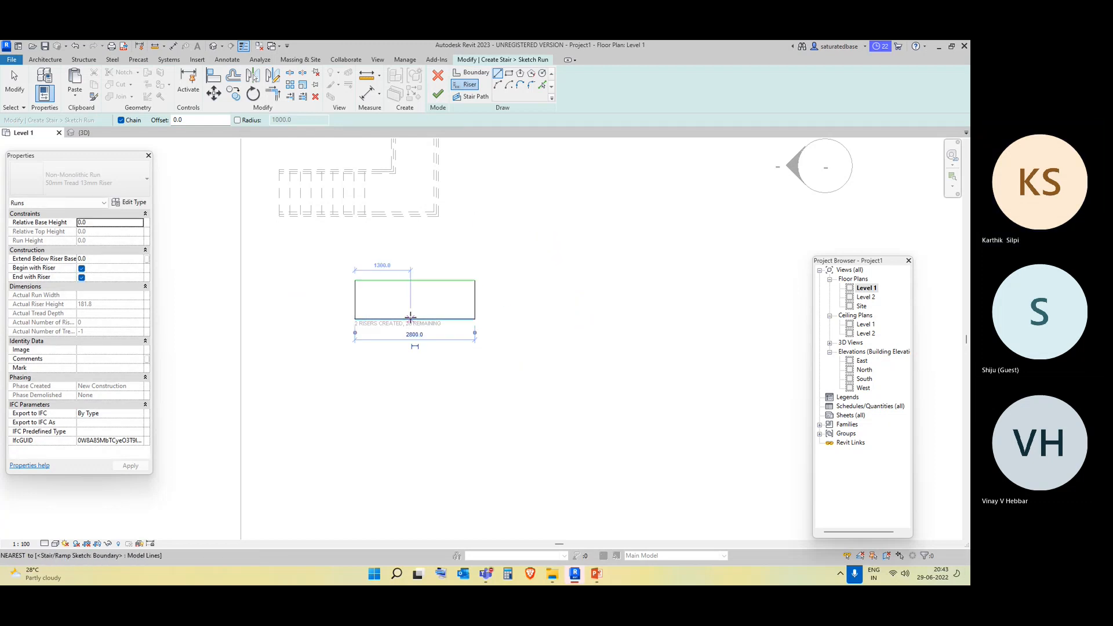
# Add a riser about 1400 mm from the west end and another midway between it and the west end riser.
pyautogui.click(415, 318)
pyautogui.click(414, 281)
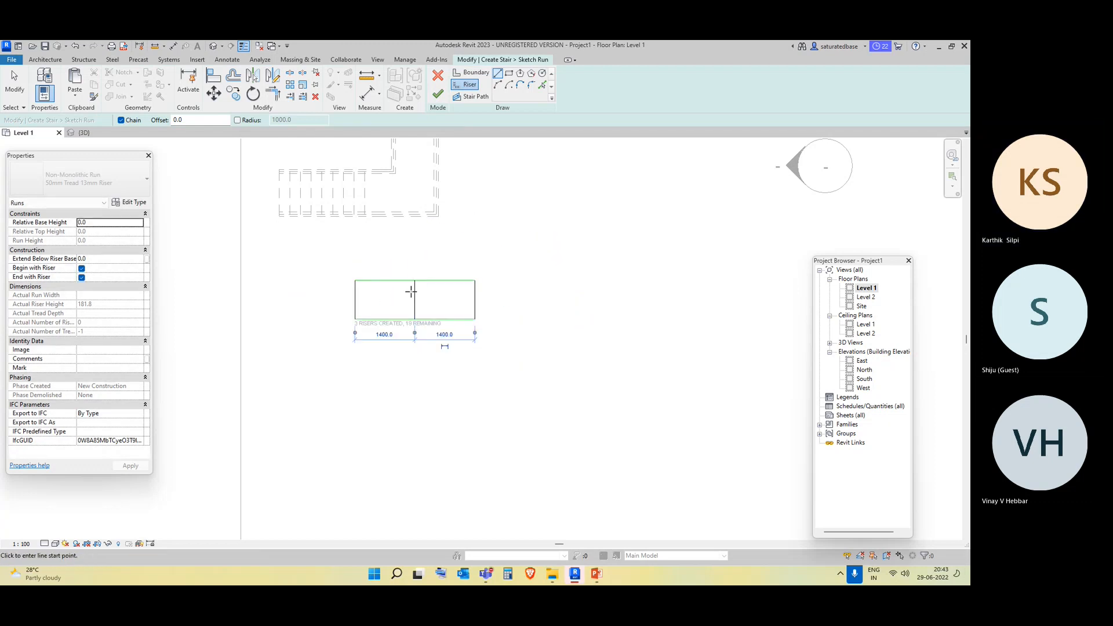
pyautogui.click(385, 318)
pyautogui.click(385, 281)
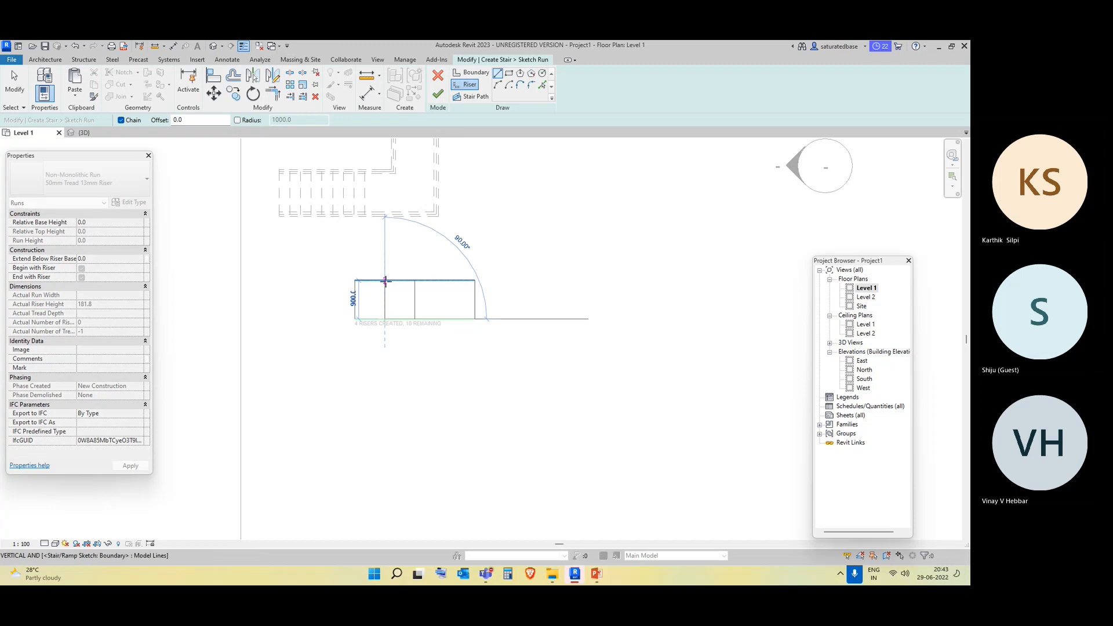
# Add a riser about 800 mm from the east end and complete the run with a stair path along its middle.
pyautogui.click(442, 318)
pyautogui.click(441, 281)
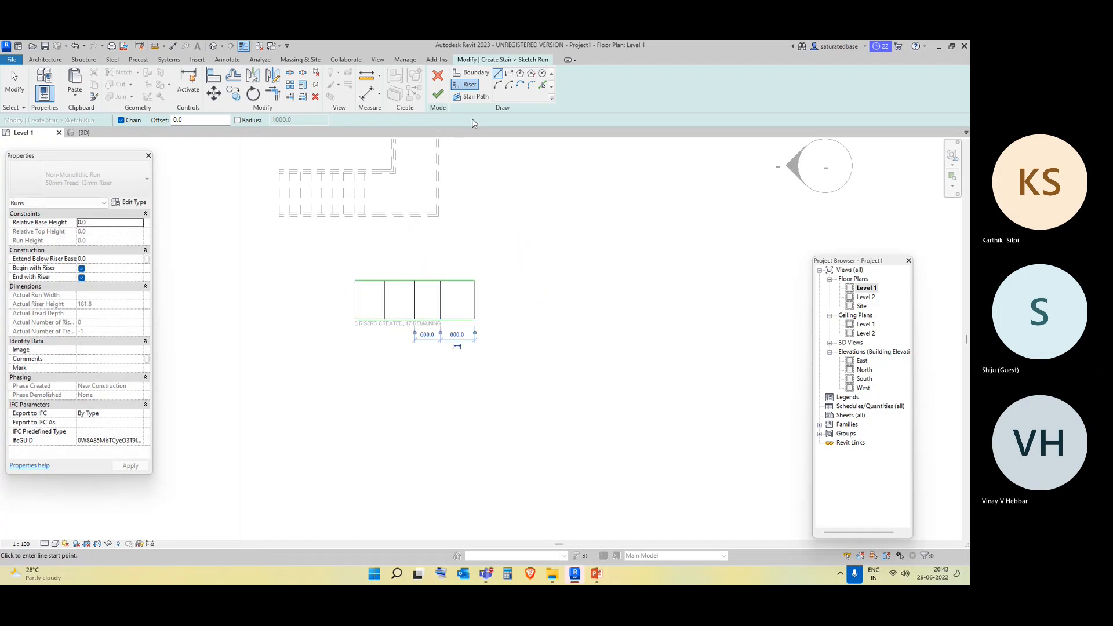
pyautogui.click(473, 96)
pyautogui.click(355, 299)
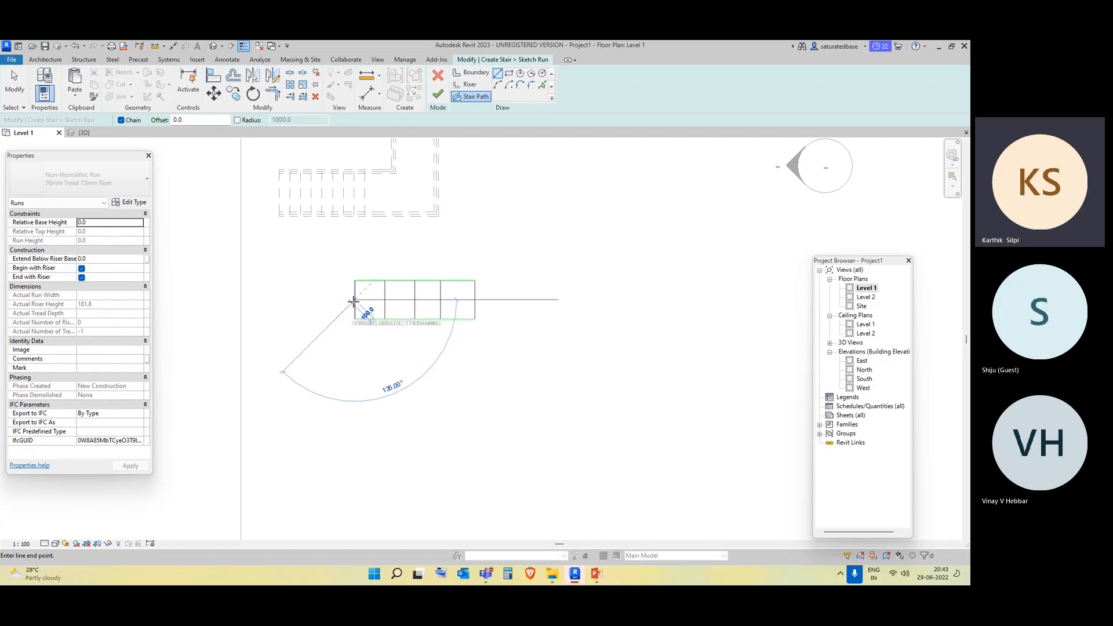
pyautogui.click(475, 299)
pyautogui.click(438, 94)
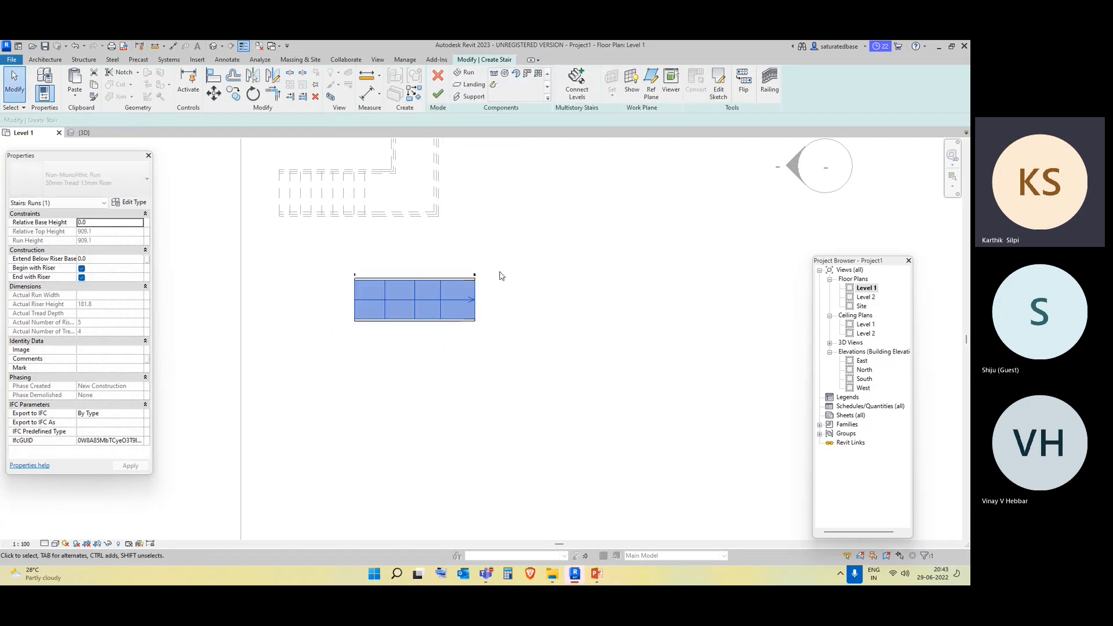
pyautogui.click(472, 382)
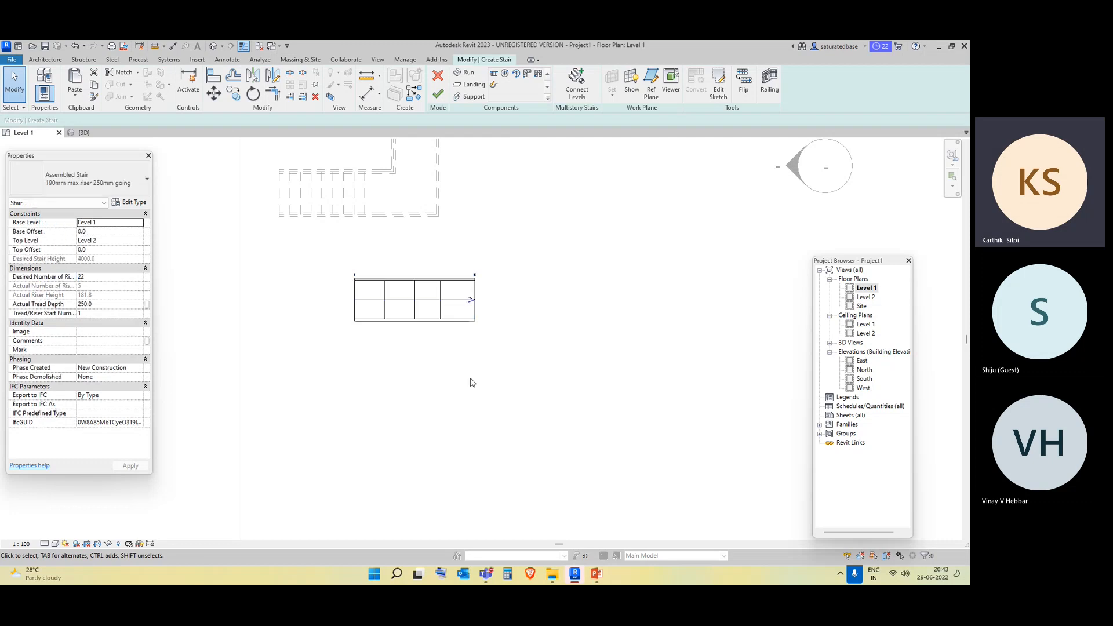
# Examine the straight sketched run from the side in the 3D view.
pyautogui.click(213, 47)
pyautogui.scroll(-3, 259, 341)
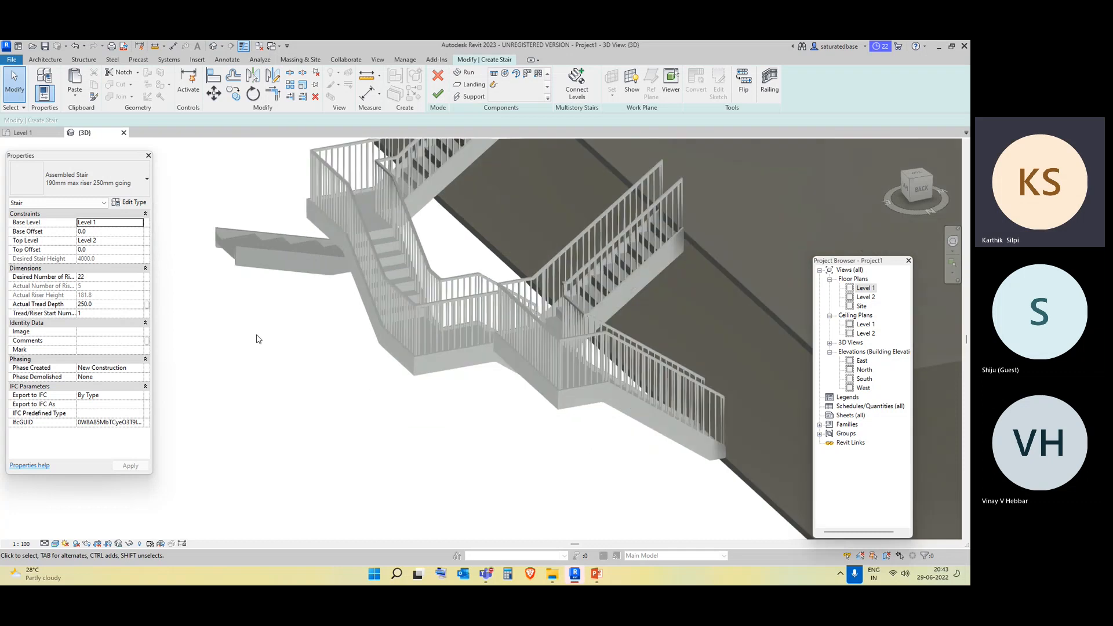
pyautogui.moveTo(258, 342); pyautogui.dragTo(462, 340, button='middle')
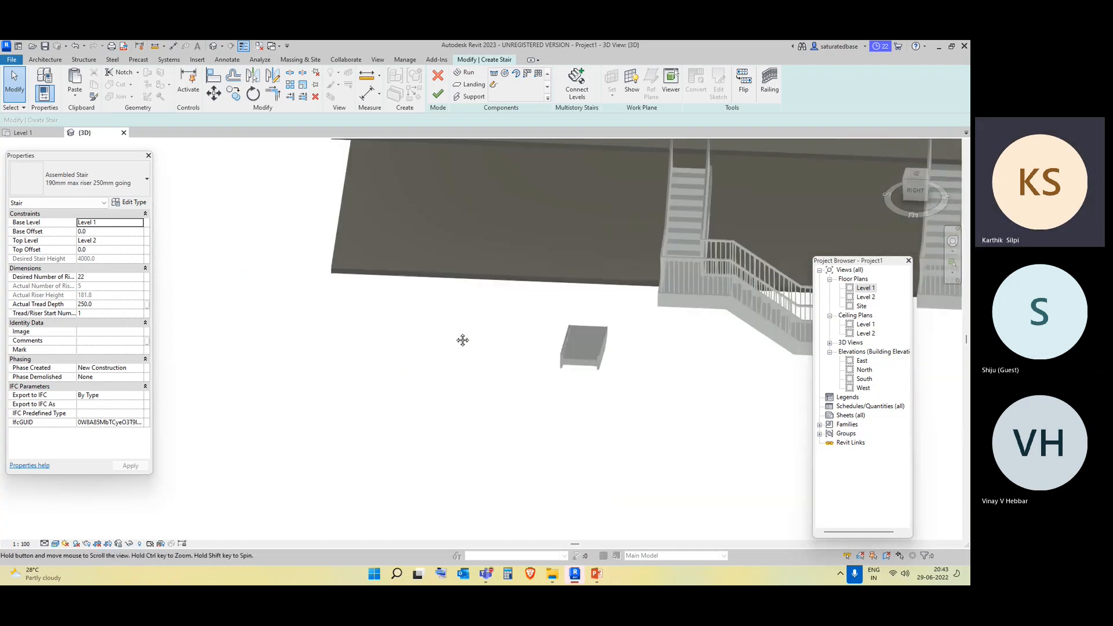
pyautogui.click(573, 366)
pyautogui.keyDown('shift'); pyautogui.moveTo(410, 425); pyautogui.dragTo(672, 402, button='middle'); pyautogui.keyUp('shift')
pyautogui.click(601, 393)
pyautogui.scroll(3, 600, 392)
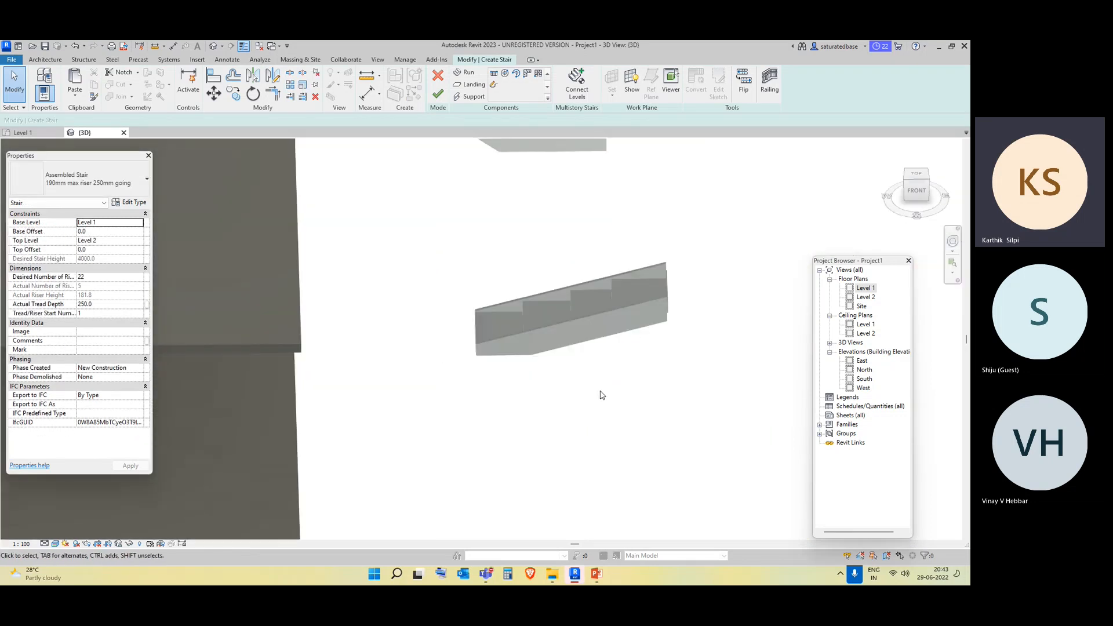
pyautogui.scroll(2, 544, 338)
# Return to the Level 1 plan, delete the sketched run and cancel the stair edit.
pyautogui.doubleClick(863, 288)
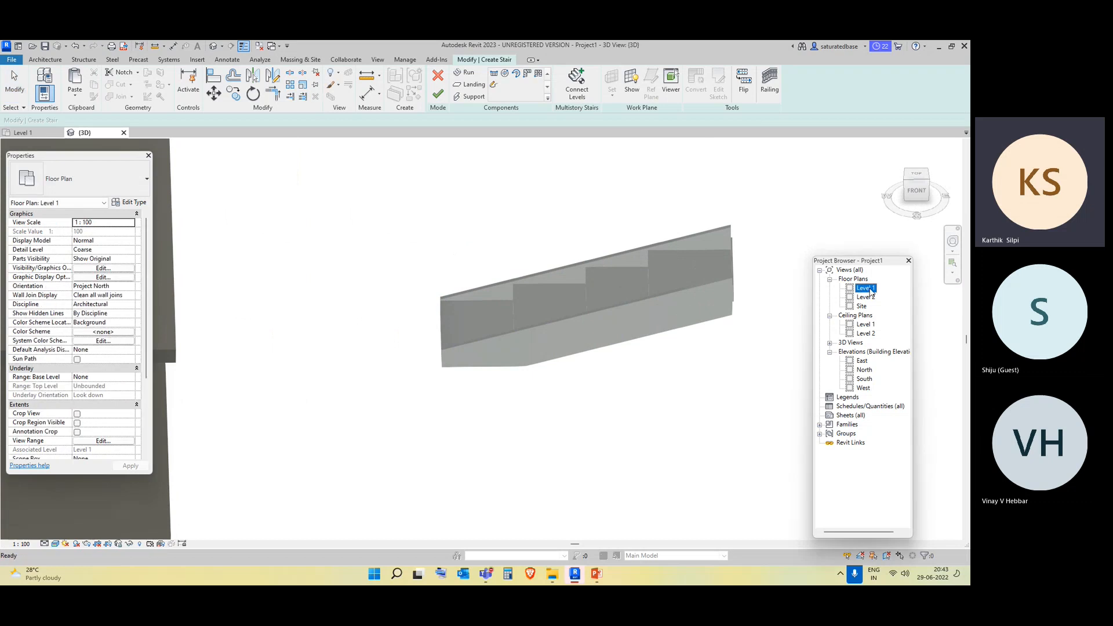
pyautogui.moveTo(393, 313); pyautogui.dragTo(391, 312)
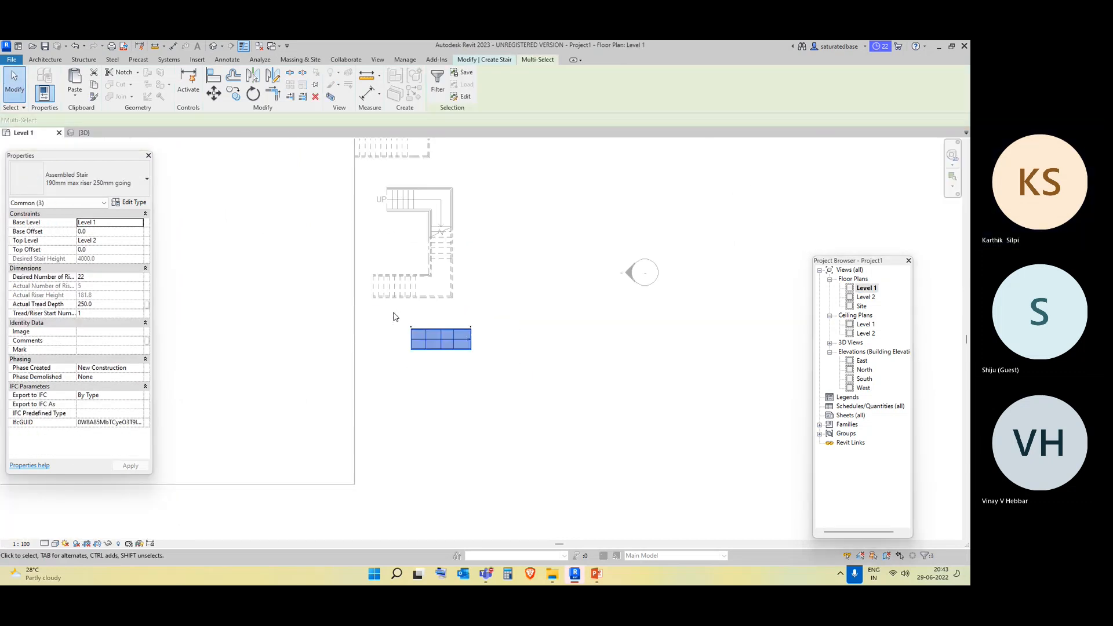
pyautogui.press('Delete')
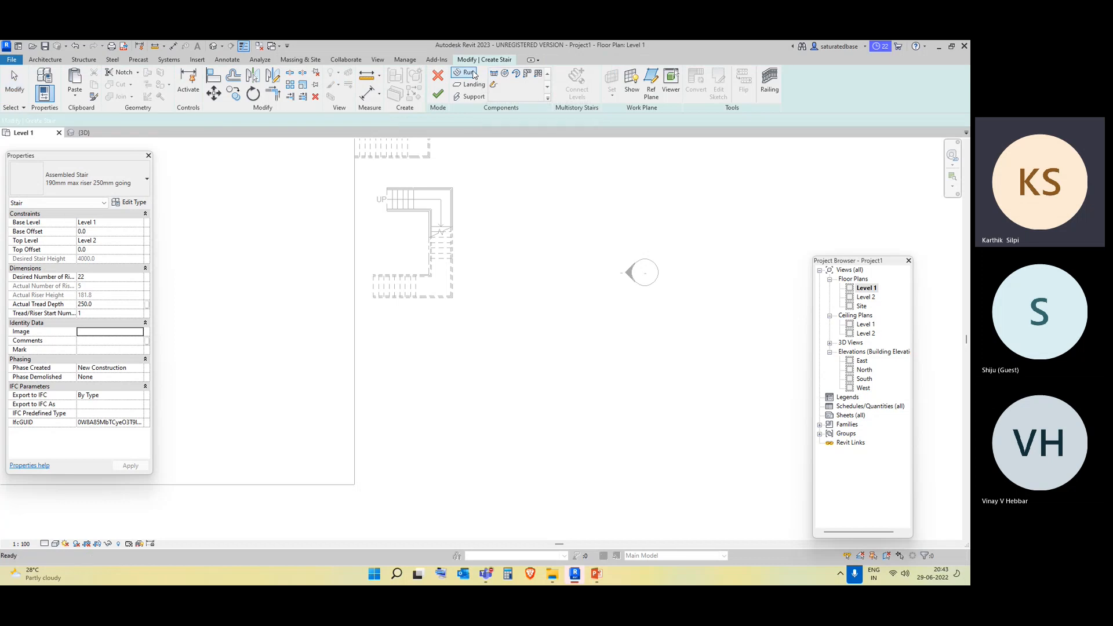
pyautogui.click(438, 78)
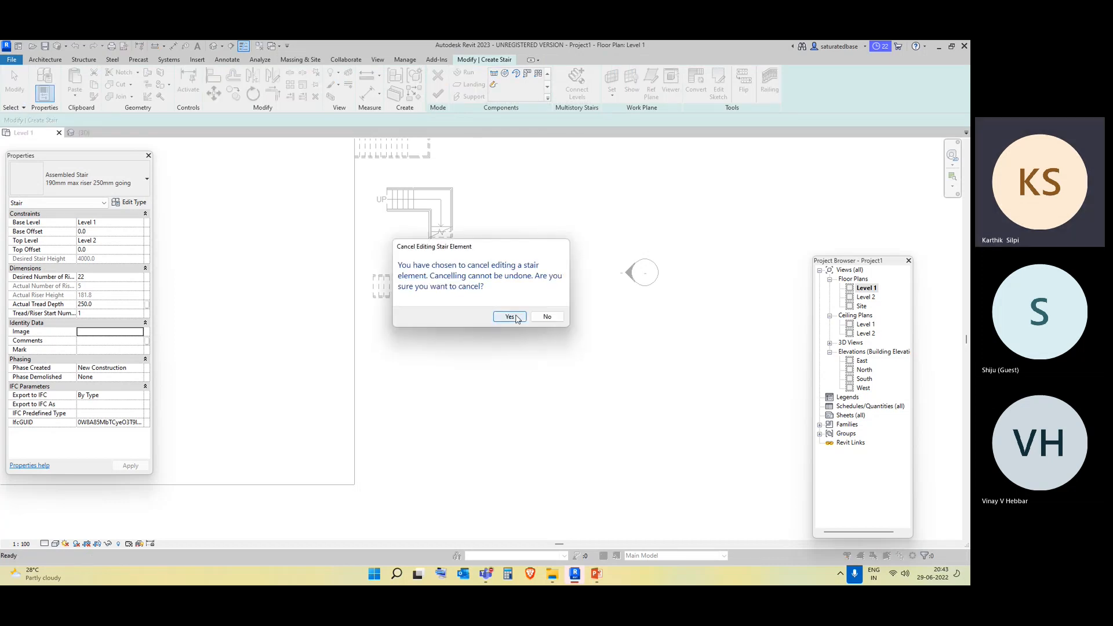
pyautogui.click(511, 317)
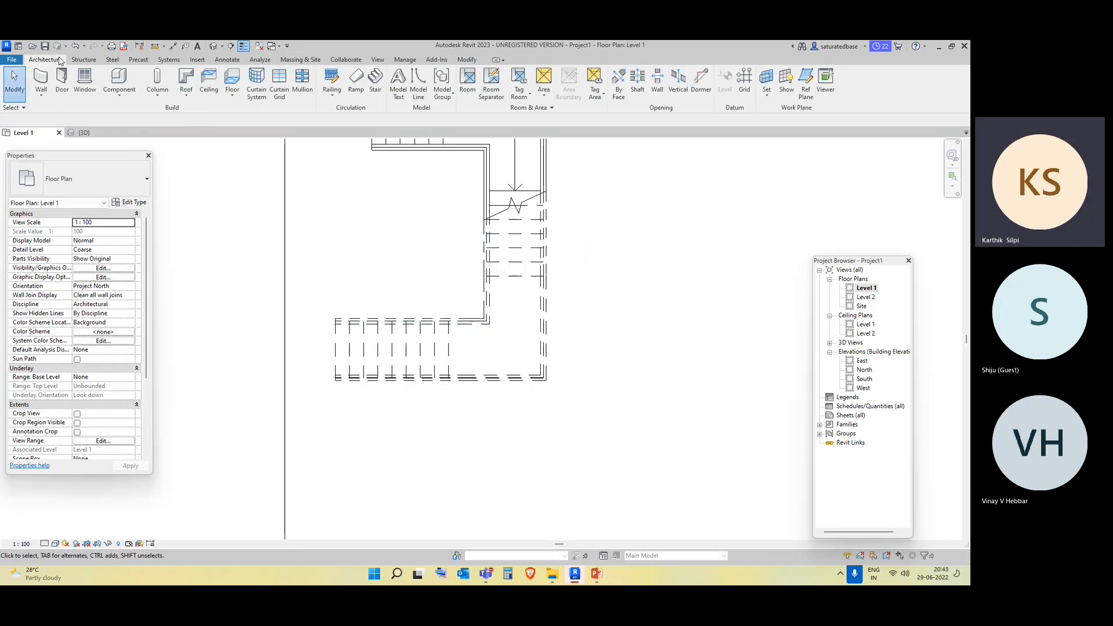
# Start a new stair with a sketched run and draw two boundary lines about 2700 mm and 2600 mm long that diverge toward the east.
pyautogui.click(375, 80)
pyautogui.click(494, 85)
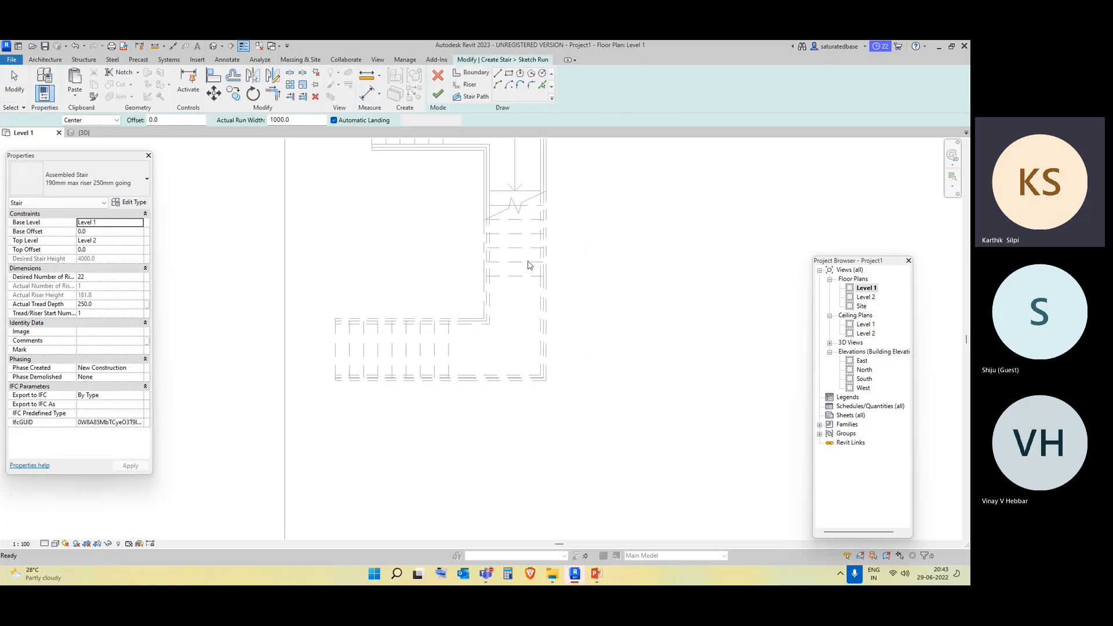
pyautogui.scroll(-1, 530, 285)
pyautogui.click(478, 73)
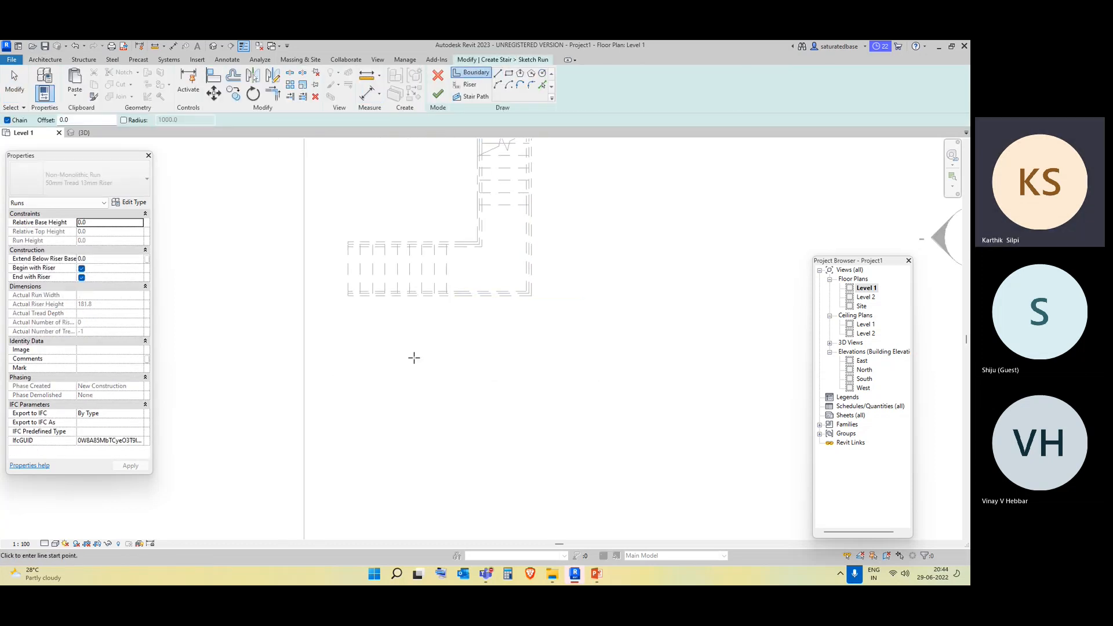
pyautogui.click(368, 387)
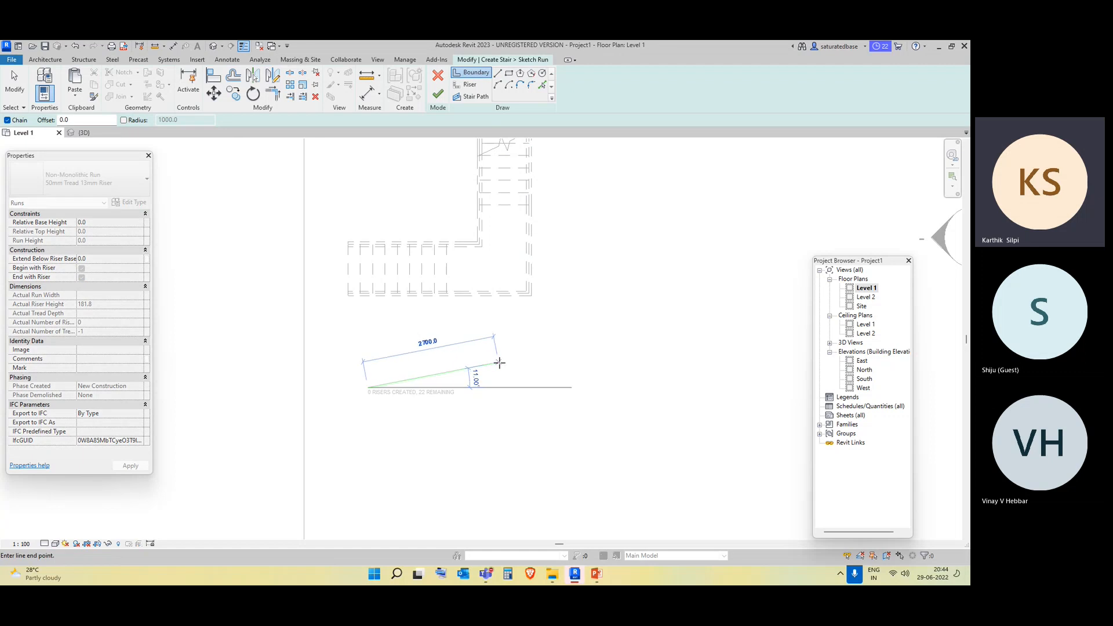
pyautogui.click(500, 362)
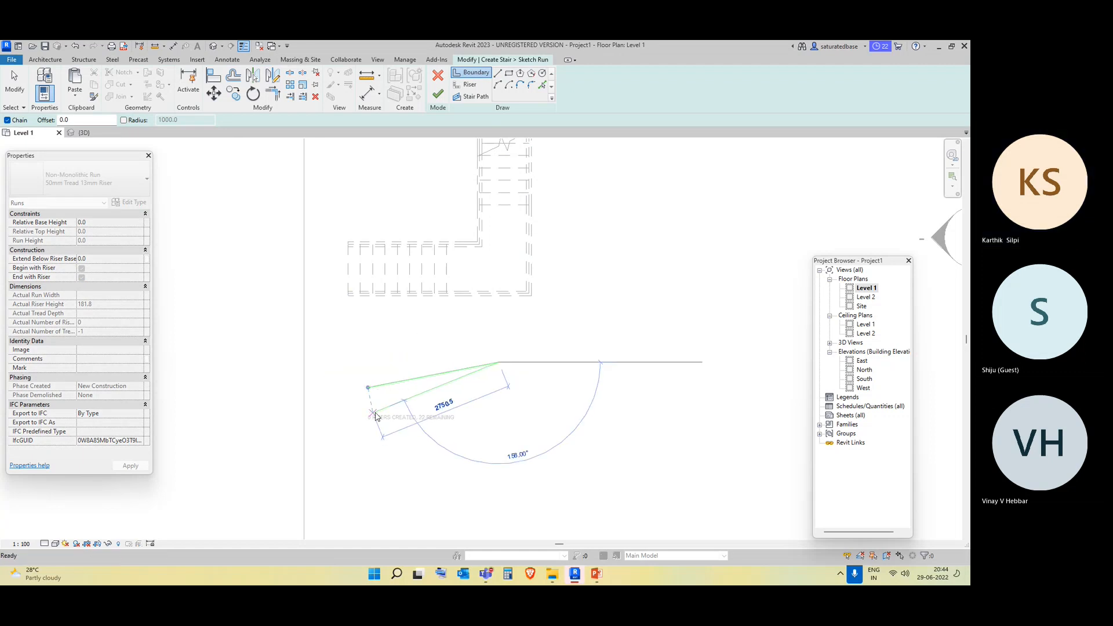
pyautogui.press('Escape')
pyautogui.click(372, 407)
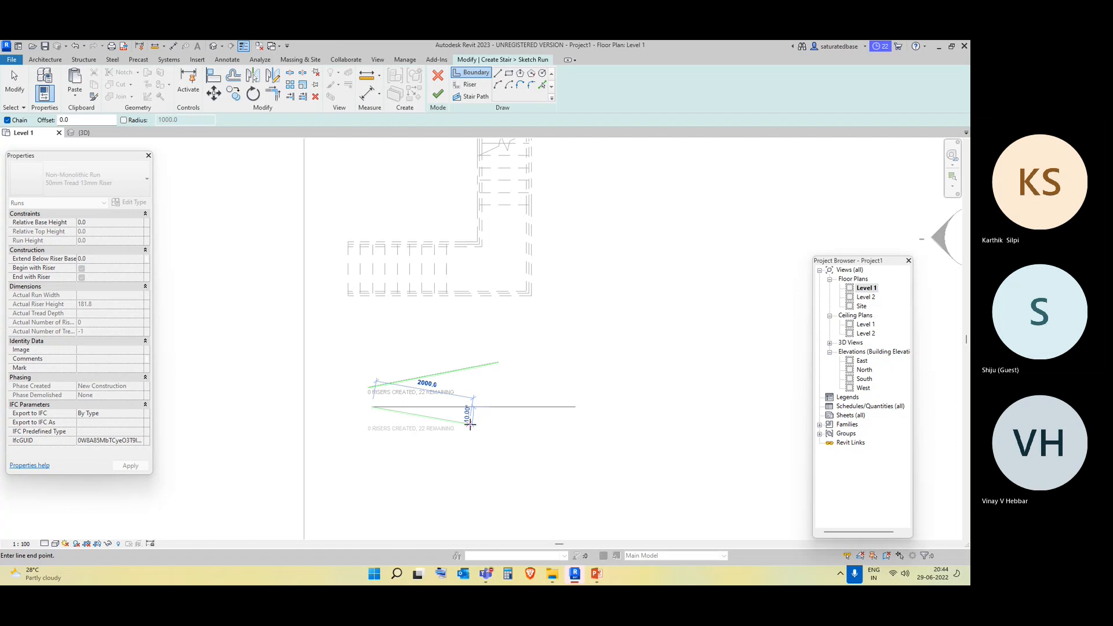
pyautogui.click(498, 412)
pyautogui.press('Escape')
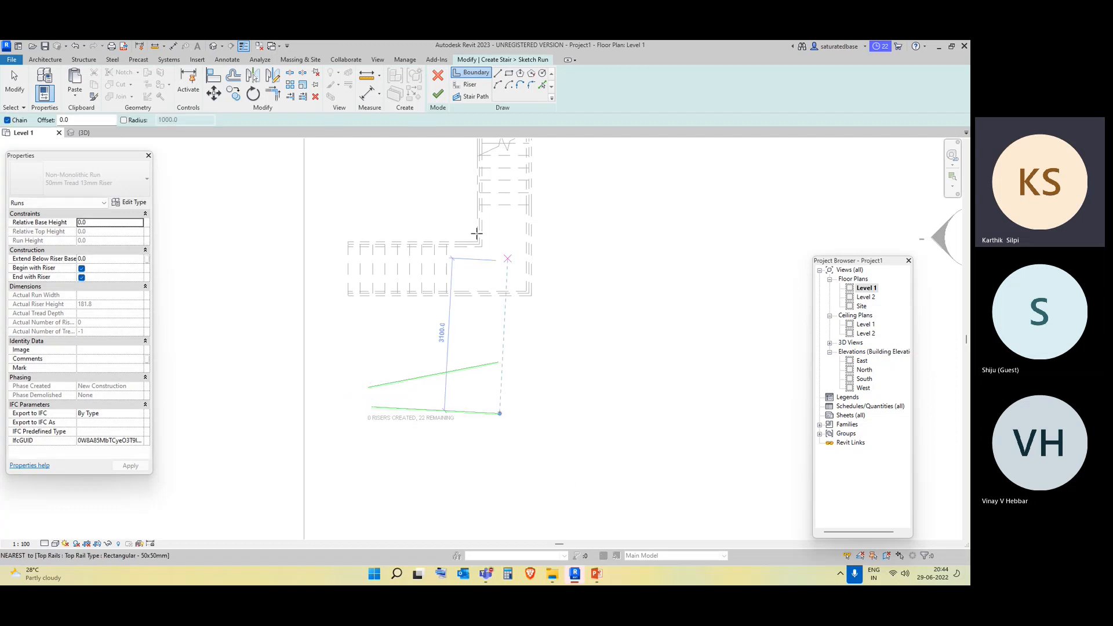
# Draw a vertical riser from the west end of the southern boundary up to the northern boundary.
pyautogui.click(469, 84)
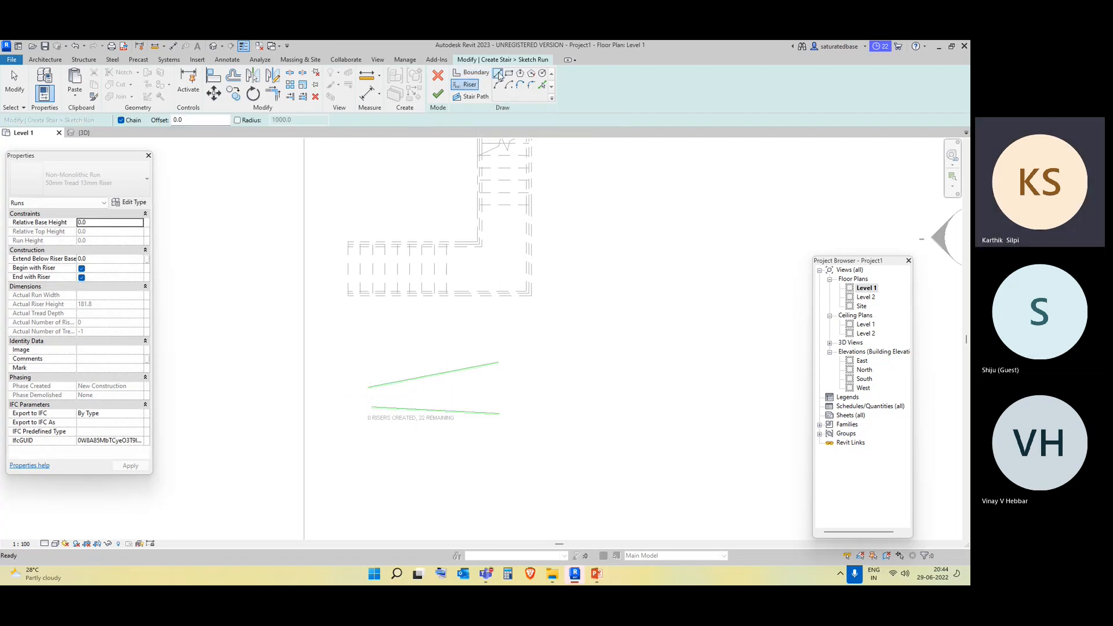
pyautogui.click(372, 408)
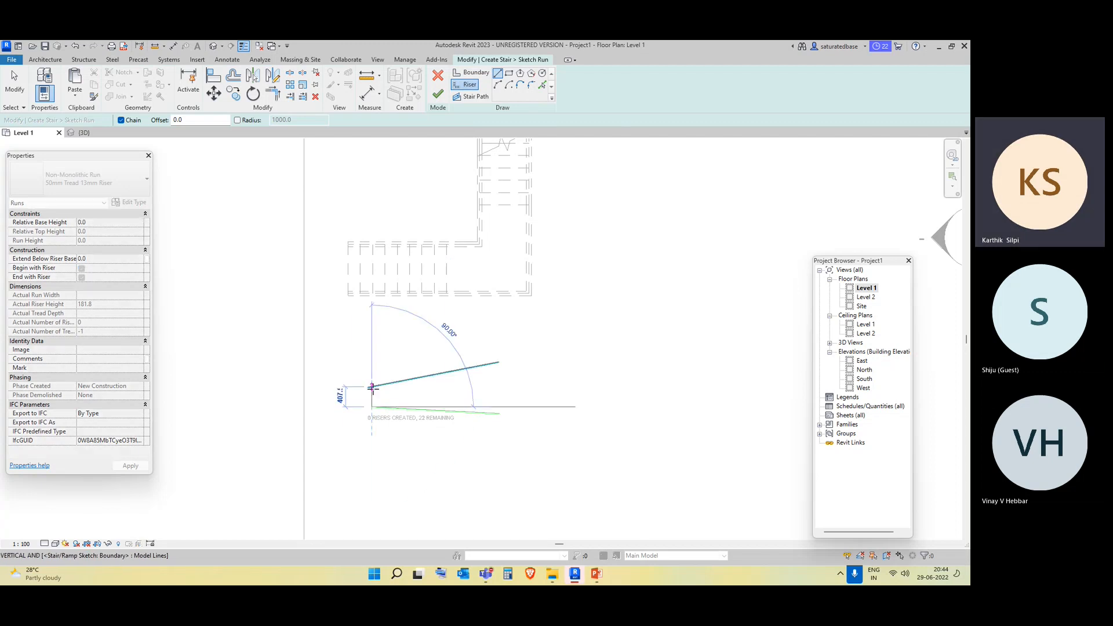
pyautogui.click(372, 387)
pyautogui.scroll(6, 400, 412)
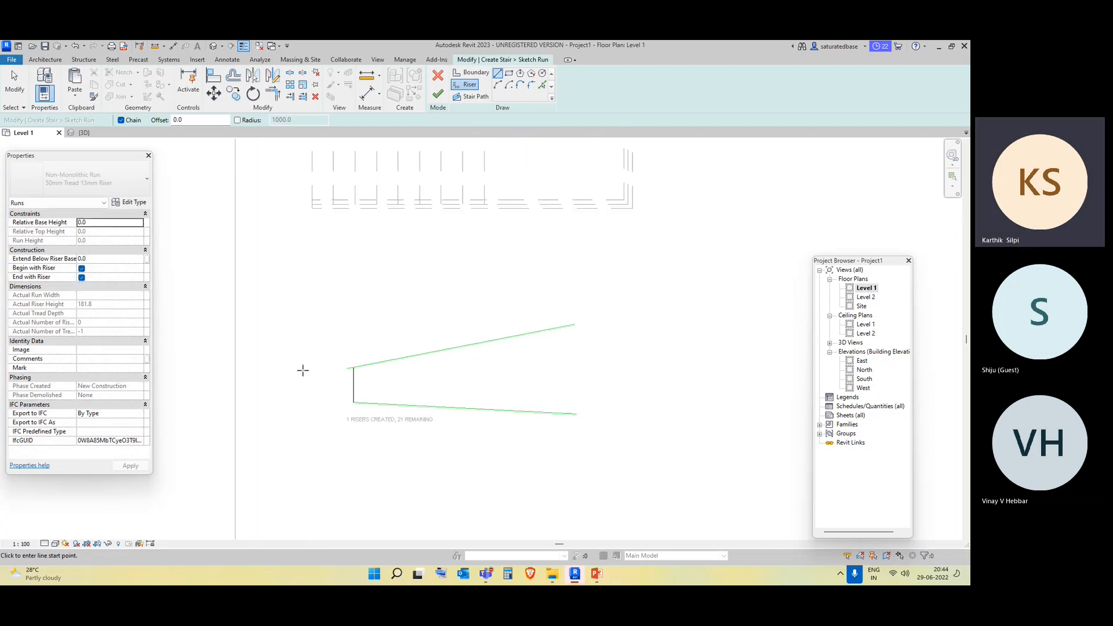
pyautogui.press('Escape')
pyautogui.press('Escape')
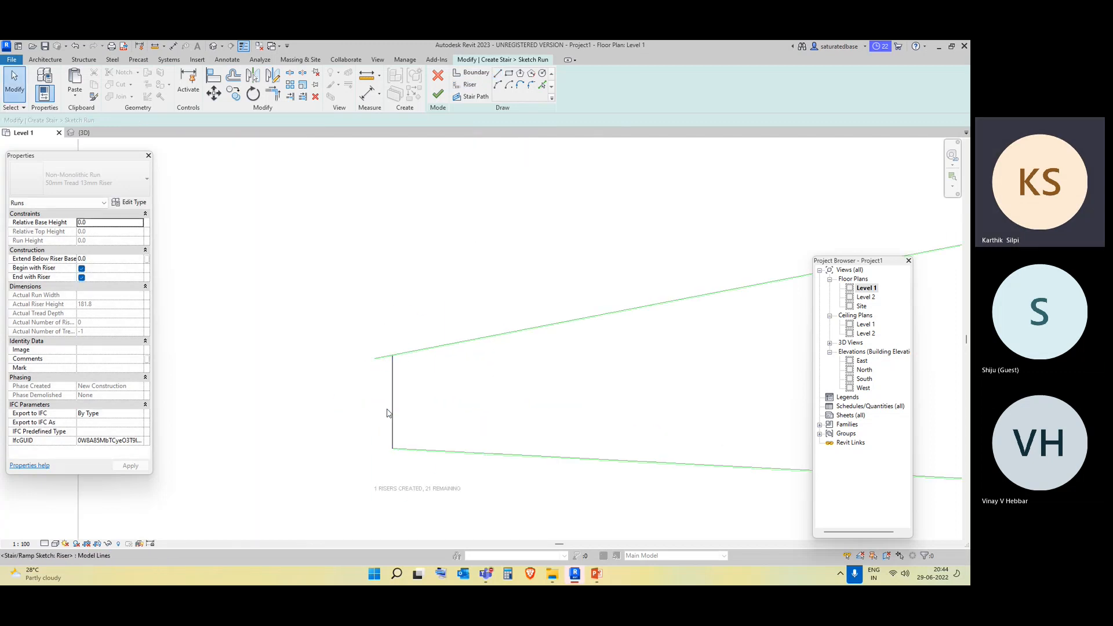
# Shorten the northern boundary's west end to meet the riser and check the southern boundary's corner with it.
pyautogui.click(383, 359)
pyautogui.moveTo(375, 358); pyautogui.dragTo(393, 355)
pyautogui.scroll(-3, 392, 355)
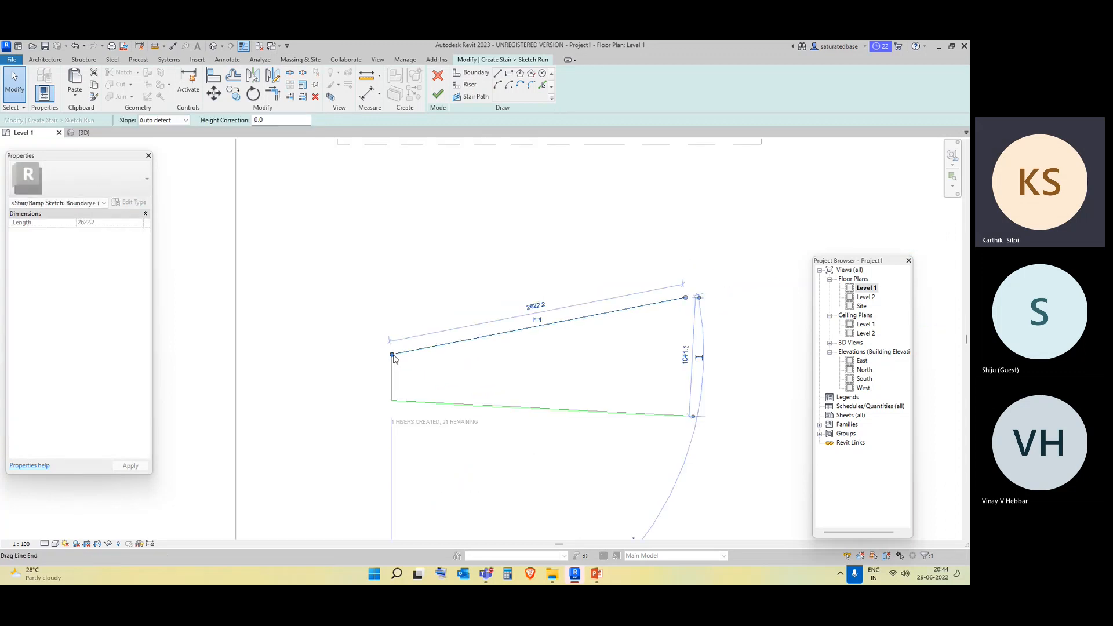
pyautogui.click(535, 455)
pyautogui.moveTo(535, 455); pyautogui.dragTo(392, 420, button='middle')
pyautogui.scroll(-2, 321, 388)
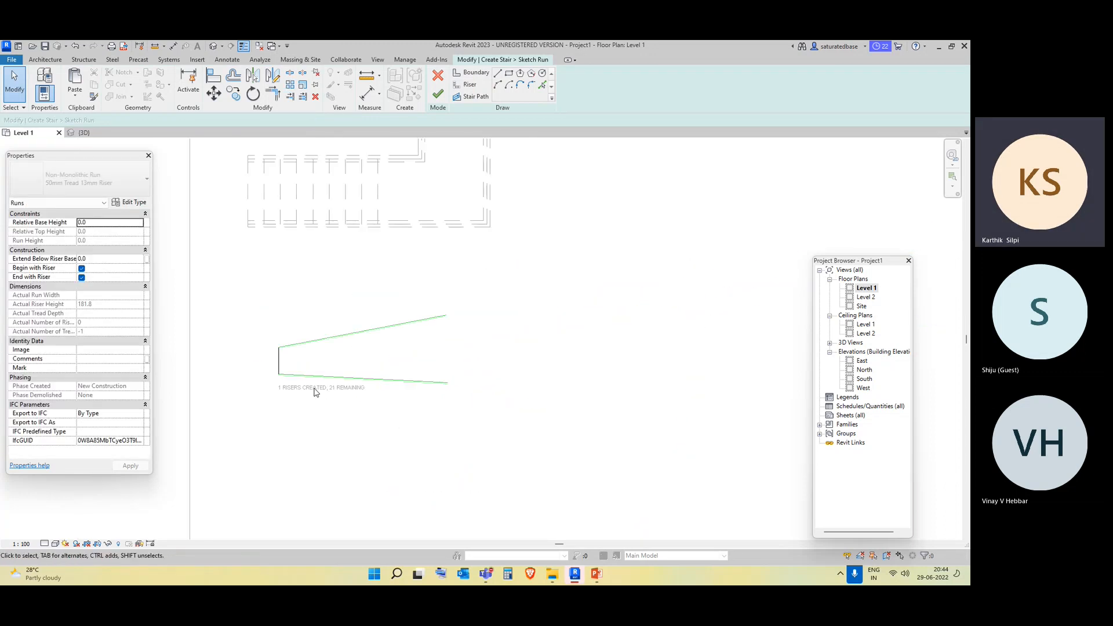
pyautogui.scroll(3, 269, 379)
pyautogui.click(321, 375)
pyautogui.scroll(2, 281, 377)
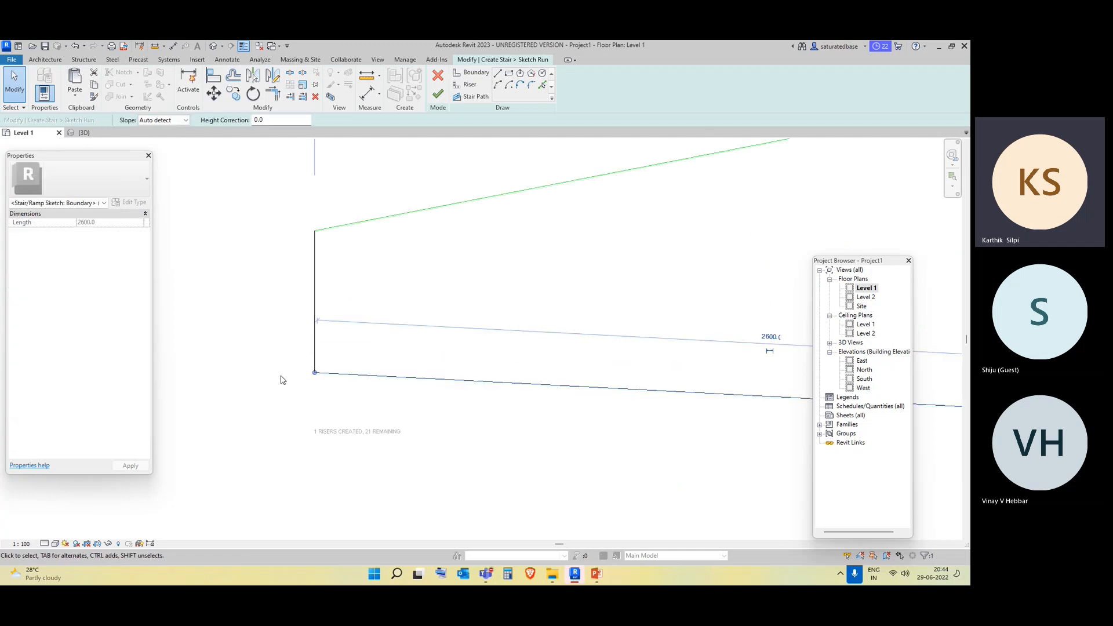
pyautogui.scroll(-5, 281, 376)
pyautogui.press('Escape')
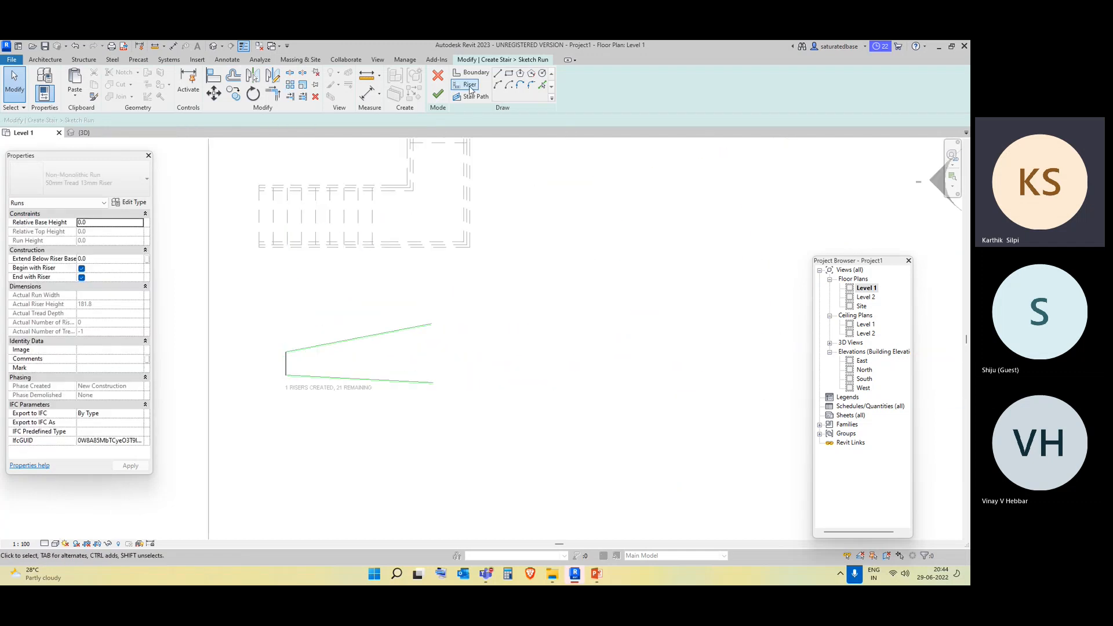
# Draw a riser joining the east ends of the two diverging boundary lines.
pyautogui.click(469, 84)
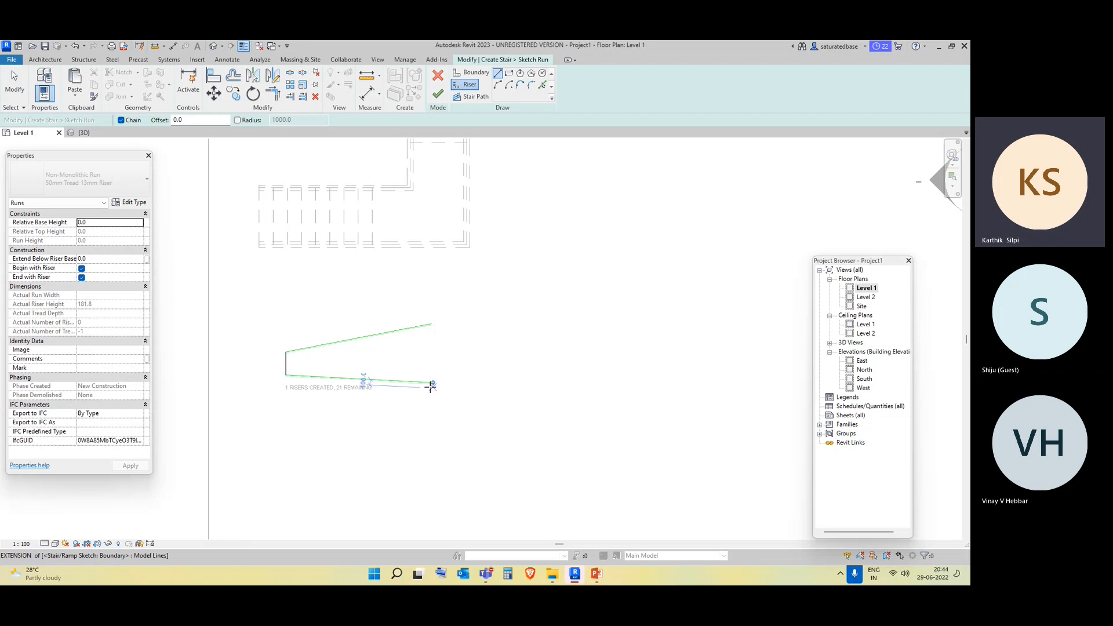
pyautogui.click(434, 383)
pyautogui.click(433, 325)
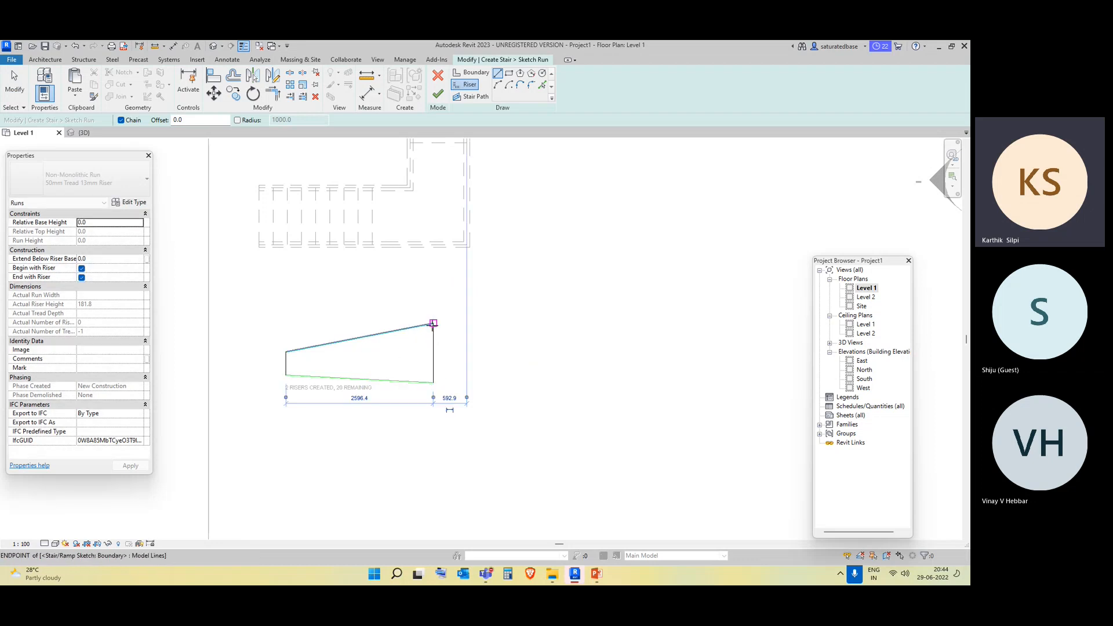
pyautogui.scroll(3, 430, 339)
pyautogui.scroll(-3, 348, 445)
# Add three vertical intermediate risers between the two boundary lines at uneven spacing.
pyautogui.click(332, 443)
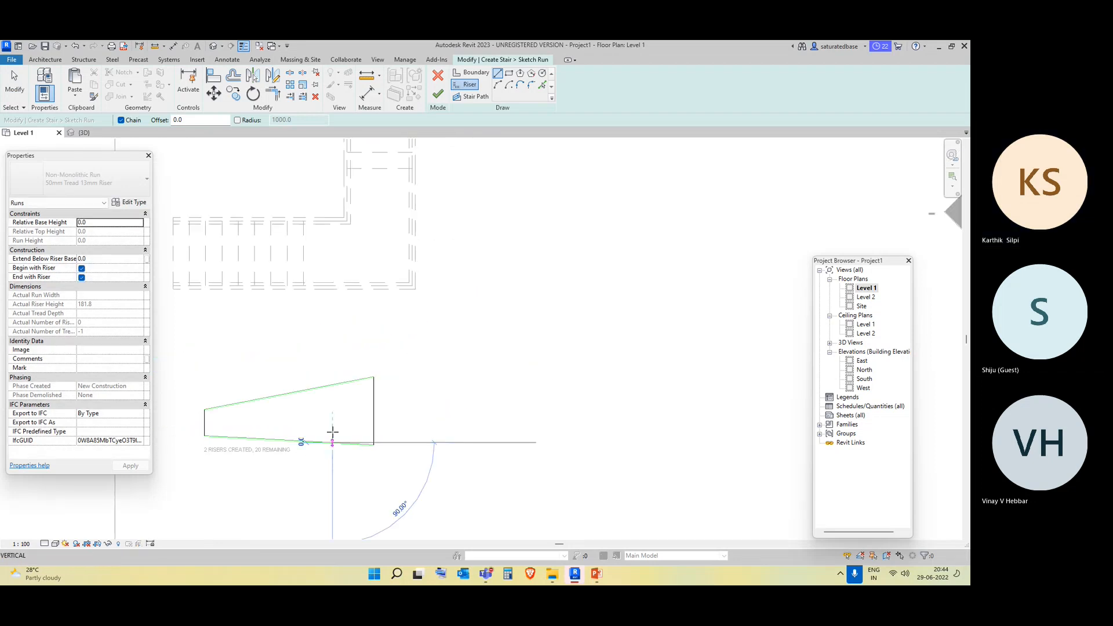
pyautogui.click(332, 384)
pyautogui.click(257, 439)
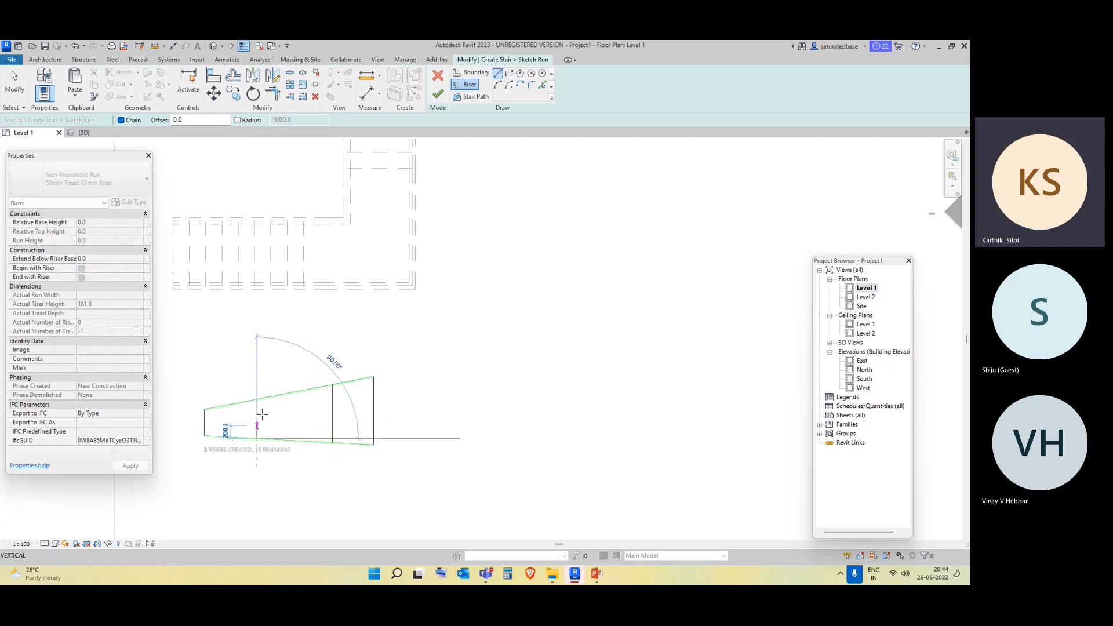
pyautogui.click(257, 399)
pyautogui.click(289, 440)
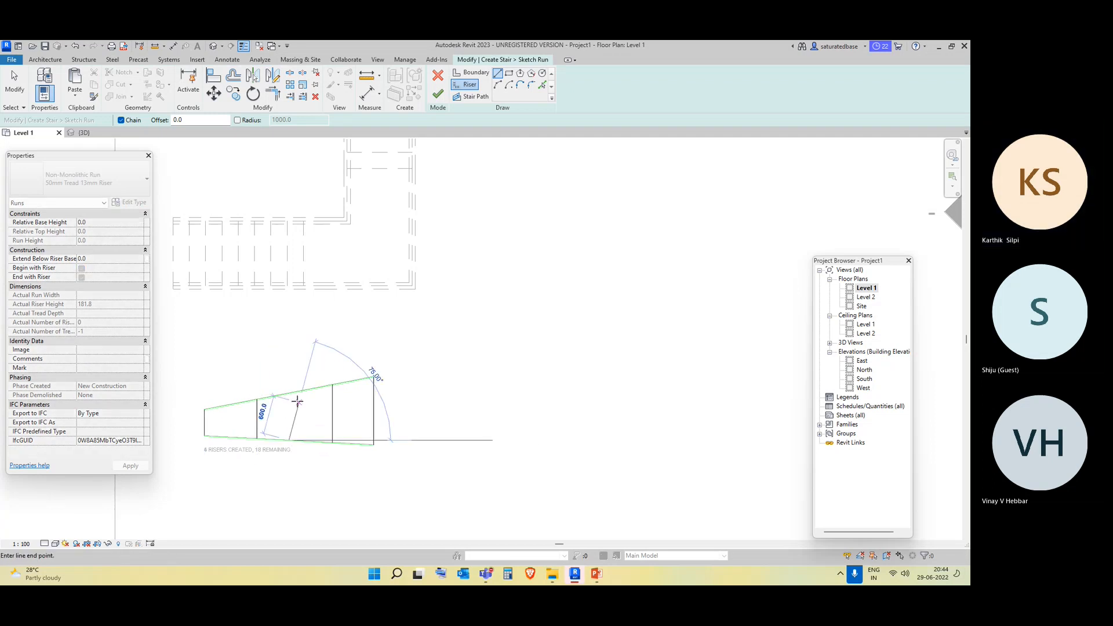
pyautogui.click(289, 393)
pyautogui.moveTo(382, 454); pyautogui.dragTo(489, 448, button='middle')
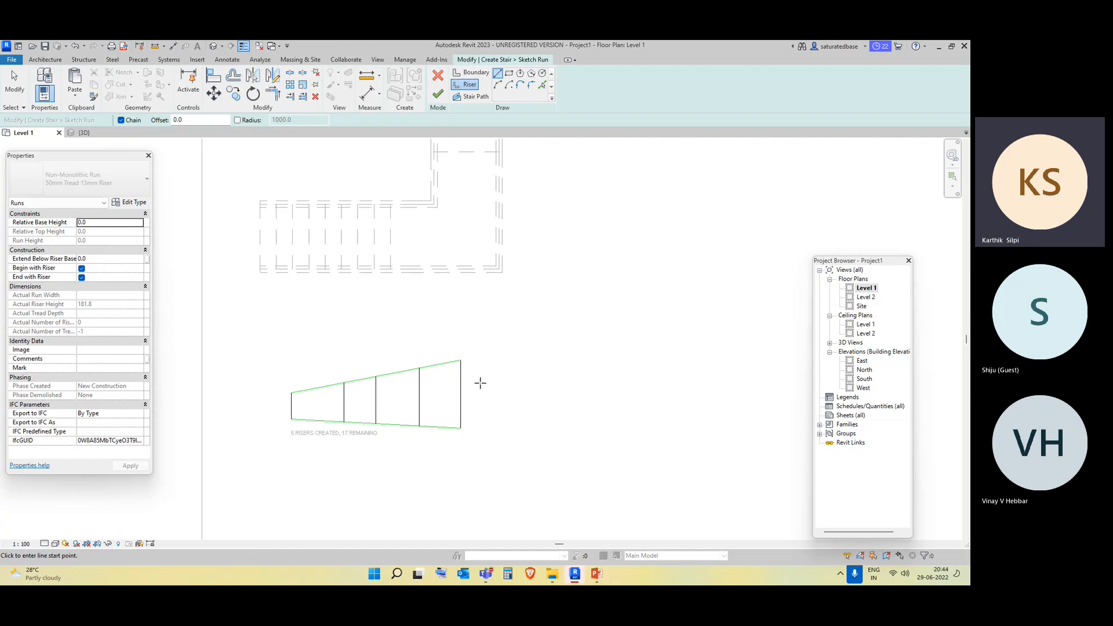
# Draw the stair path between the midpoints of the west and east risers and finish the run sketch.
pyautogui.click(482, 100)
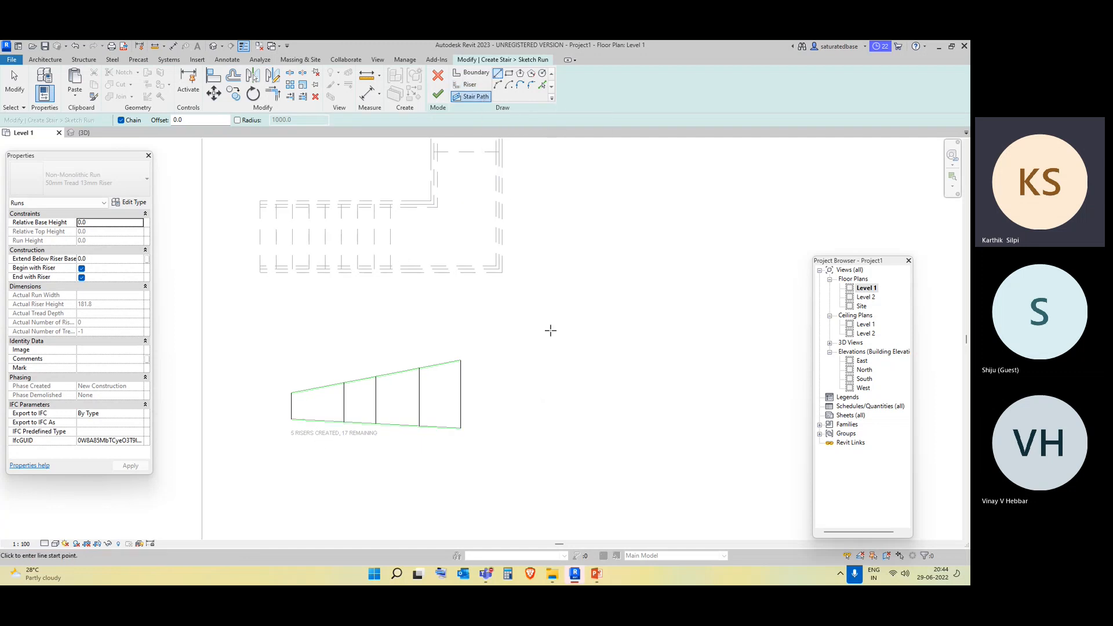
pyautogui.click(473, 97)
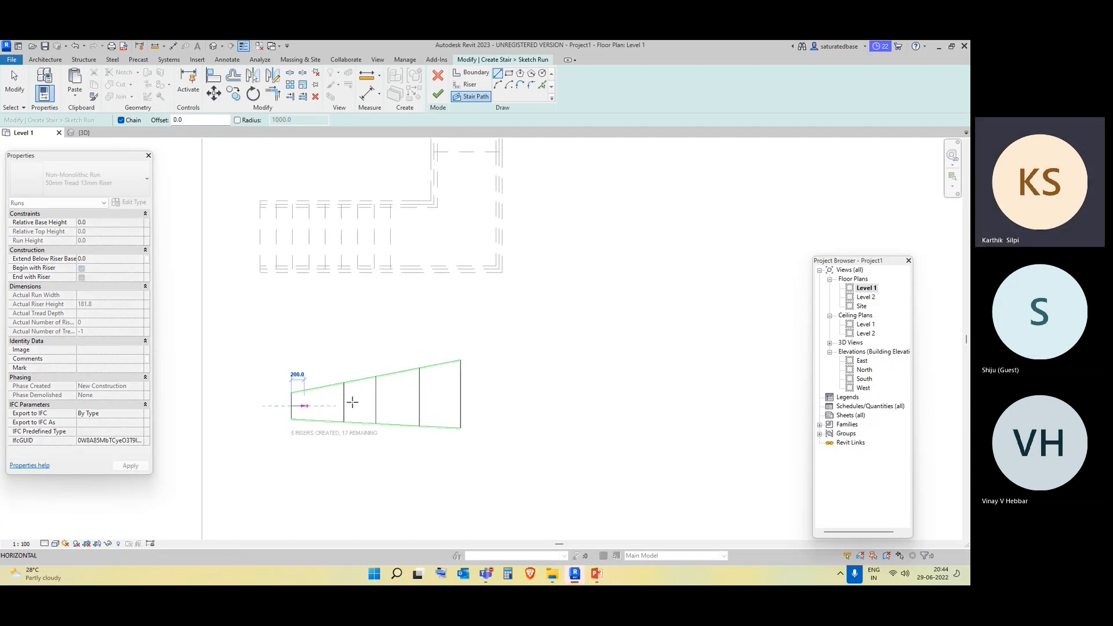
pyautogui.click(461, 394)
pyautogui.click(441, 95)
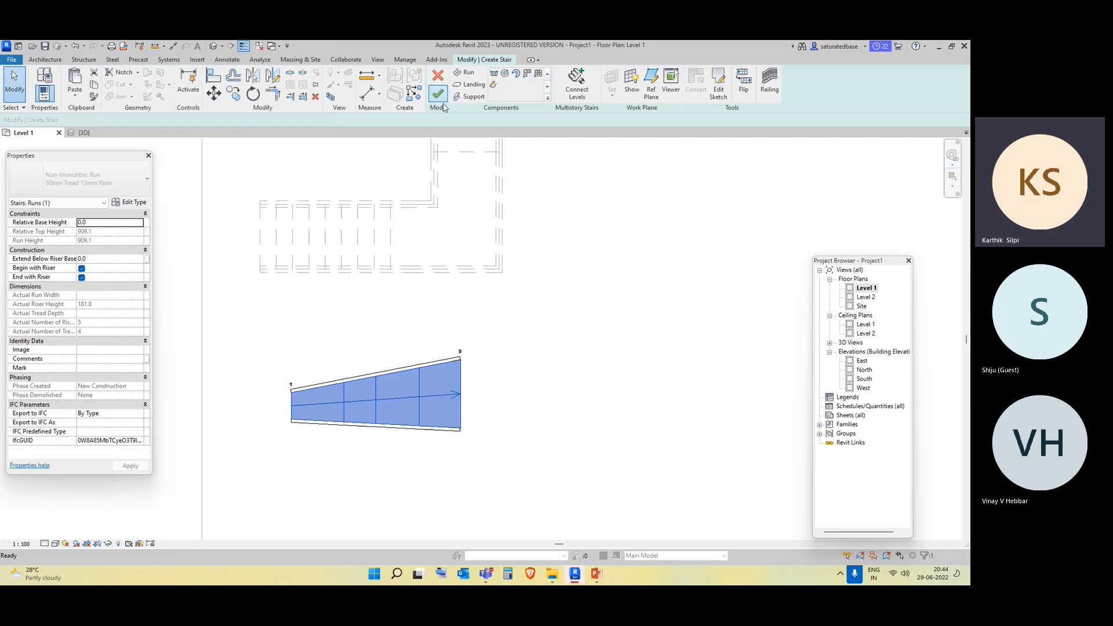
# Inspect the tapered stair run in the 3D view, then cancel the stair edit and discard the run.
pyautogui.click(214, 46)
pyautogui.scroll(-3, 357, 392)
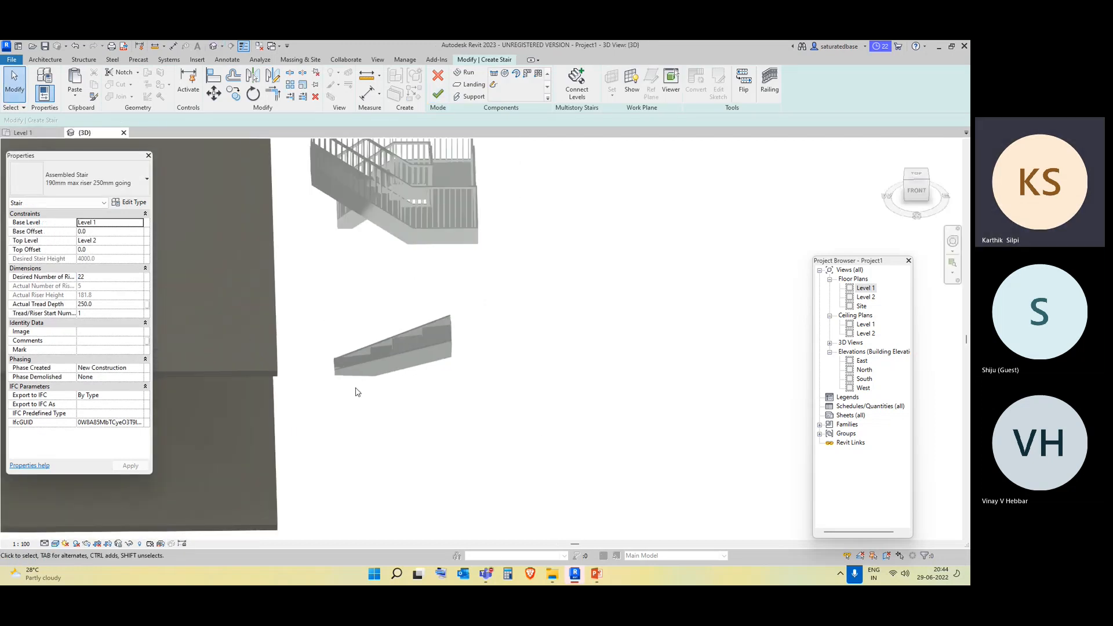
pyautogui.keyDown('shift'); pyautogui.moveTo(337, 414); pyautogui.dragTo(412, 349, button='middle'); pyautogui.keyUp('shift')
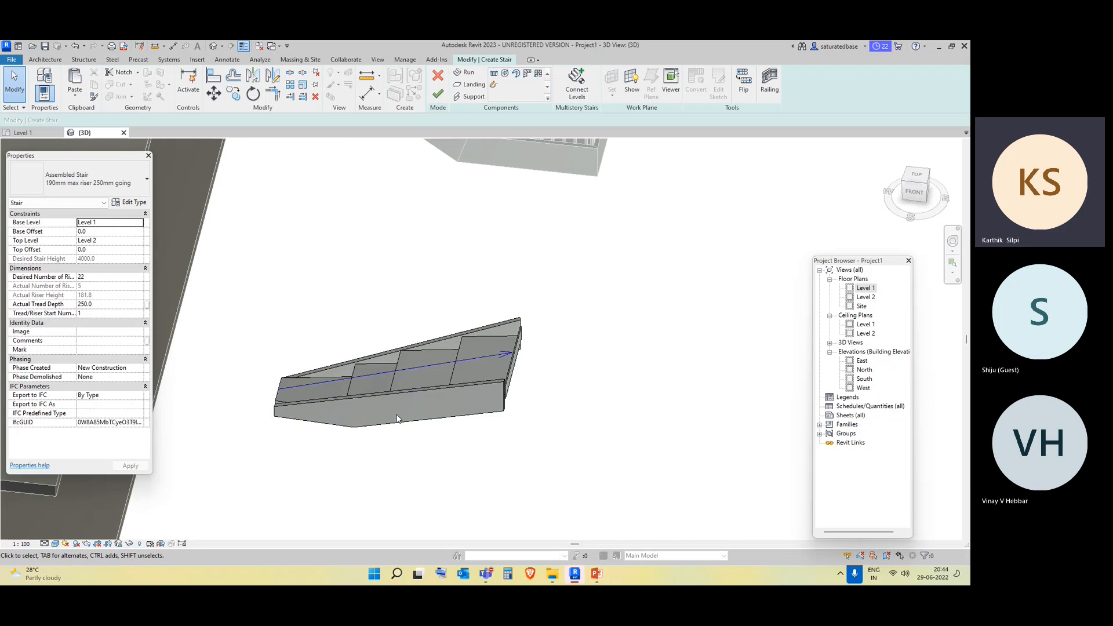
pyautogui.click(398, 396)
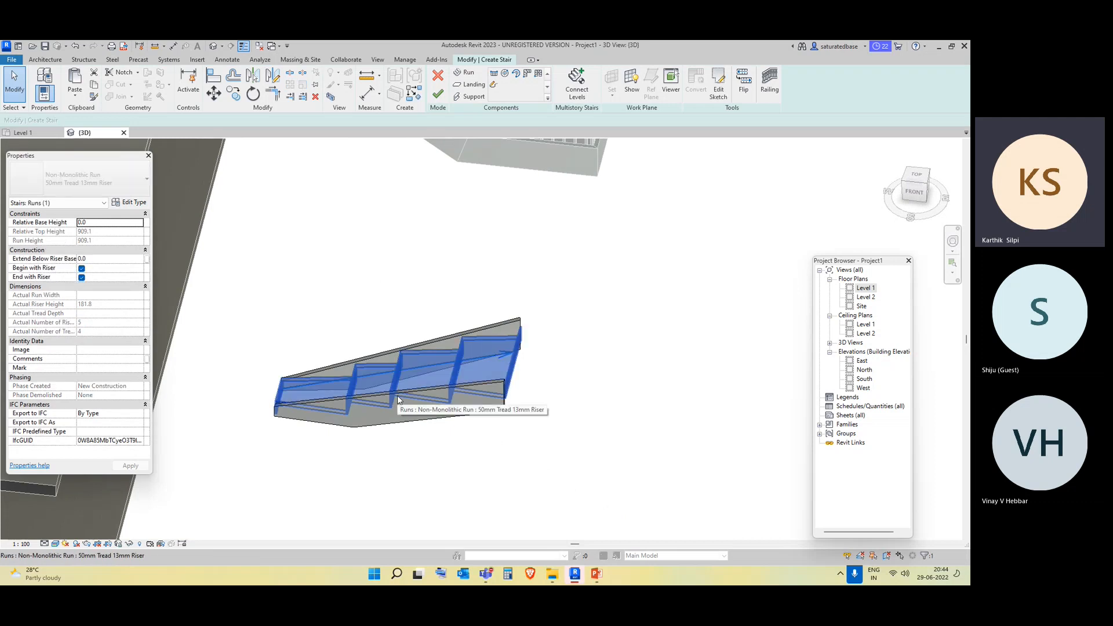
pyautogui.scroll(-3, 398, 399)
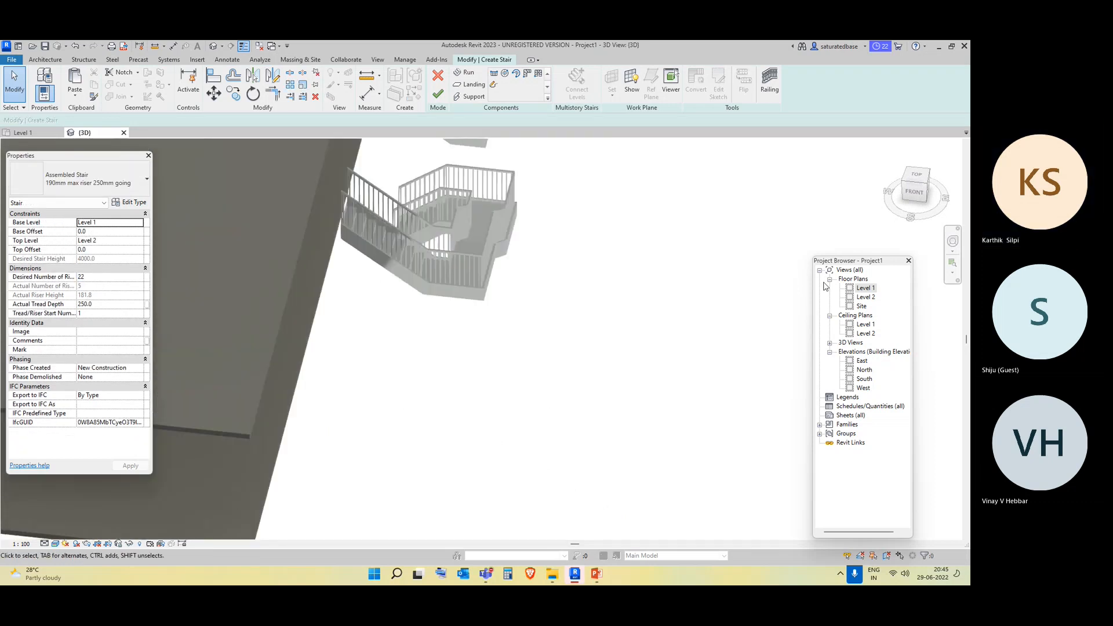
pyautogui.click(435, 83)
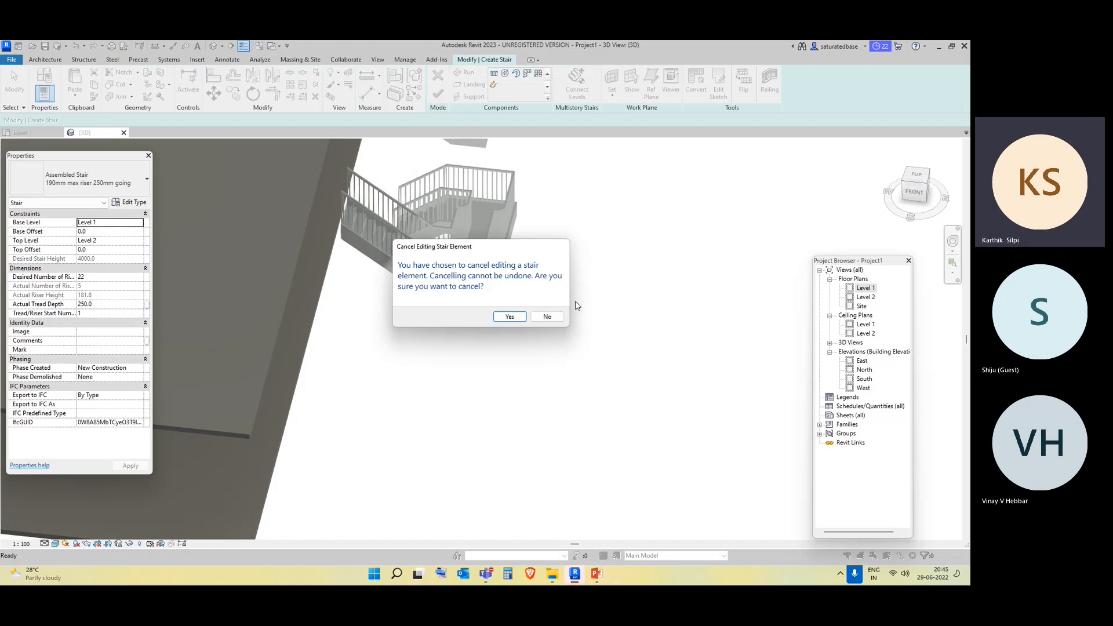
pyautogui.click(509, 317)
# Delete the upper floor and the two remaining stairs with their railings in the 3D view.
pyautogui.scroll(-3, 512, 321)
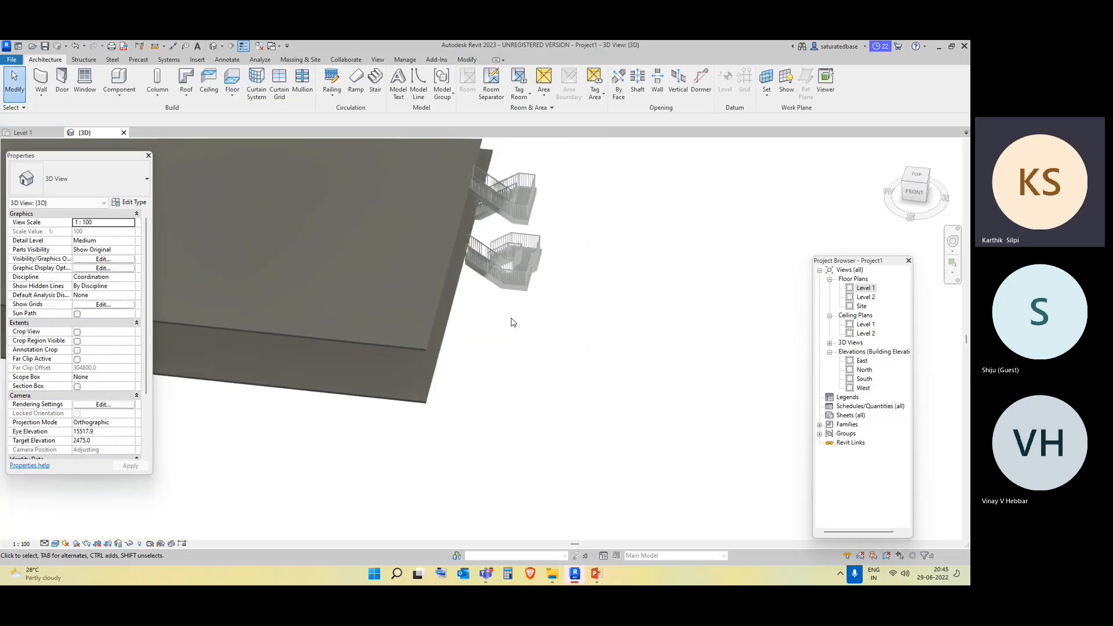
pyautogui.click(422, 351)
pyautogui.click(604, 366)
pyautogui.moveTo(604, 365); pyautogui.dragTo(598, 454, button='middle')
pyautogui.moveTo(598, 454); pyautogui.dragTo(510, 291)
pyautogui.press('Delete')
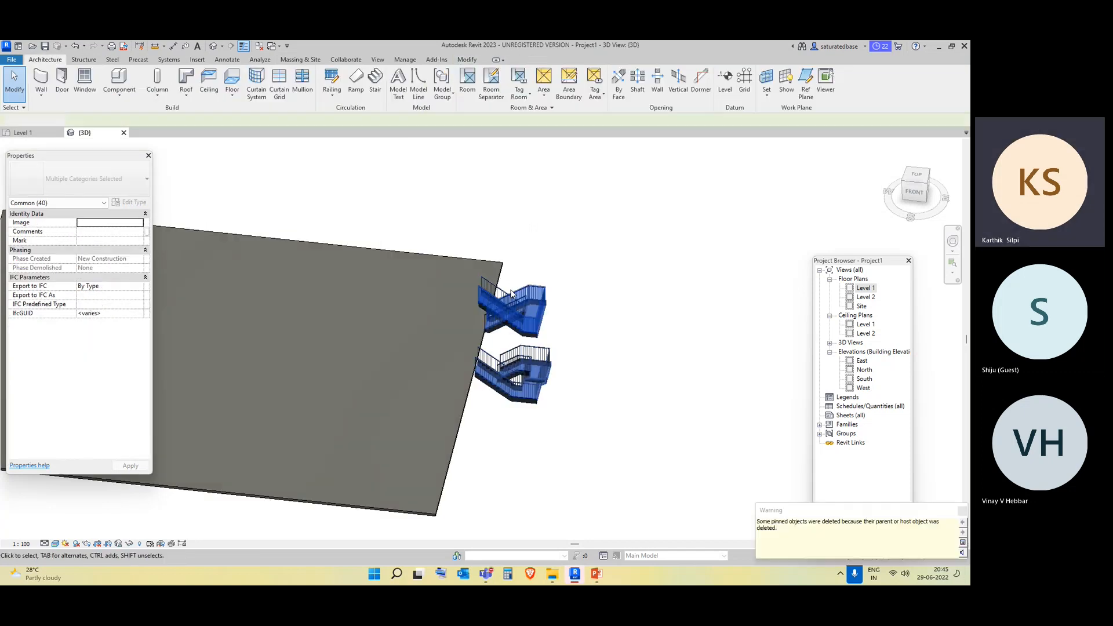
pyautogui.scroll(-3, 479, 451)
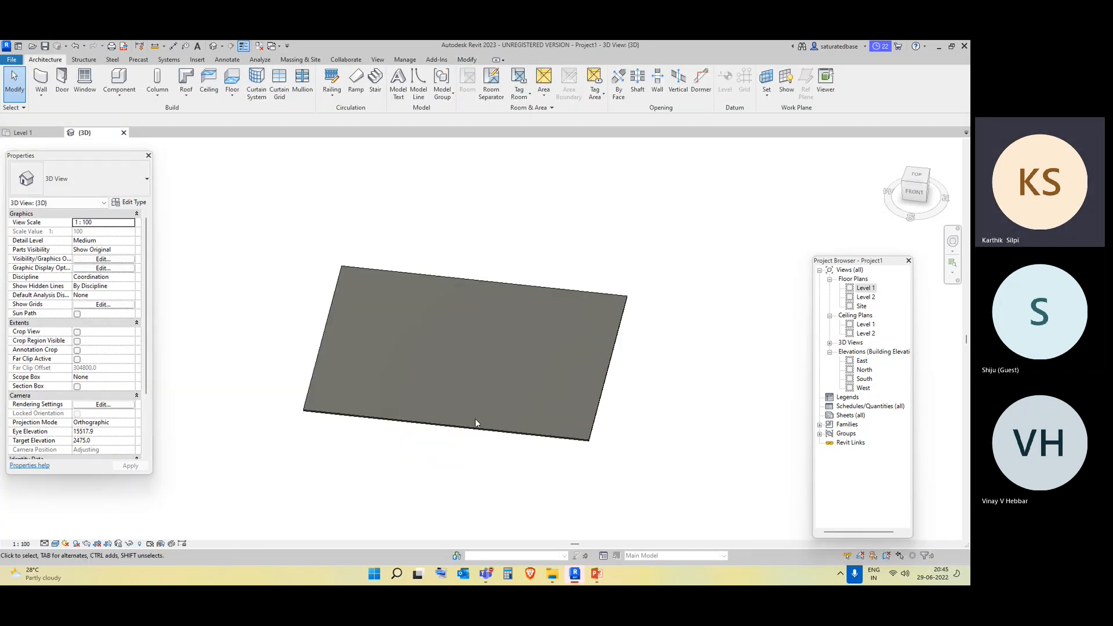
# On the Level 1 plan, start a sketched railing path using Pick Lines with an offset of 20 mm.
pyautogui.doubleClick(864, 288)
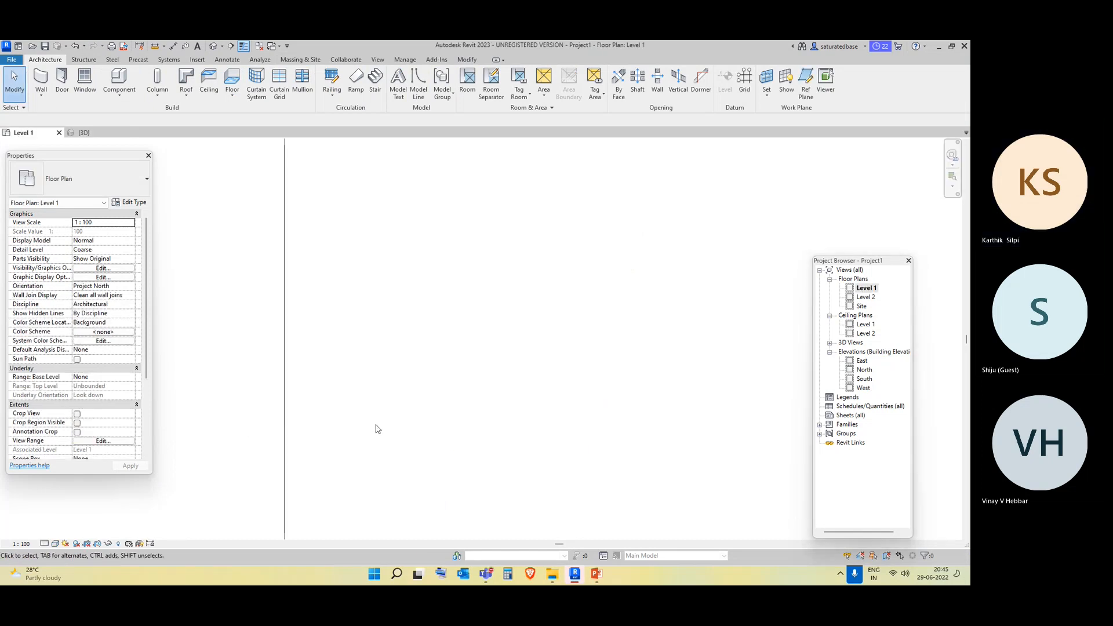
pyautogui.moveTo(410, 436); pyautogui.dragTo(490, 414, button='middle')
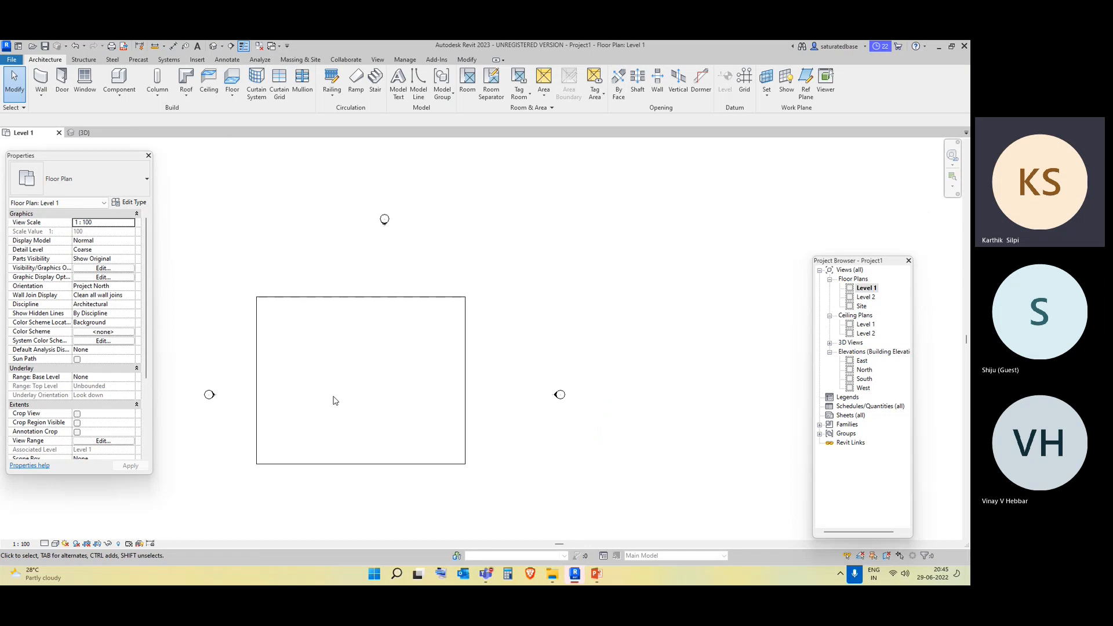
pyautogui.click(326, 100)
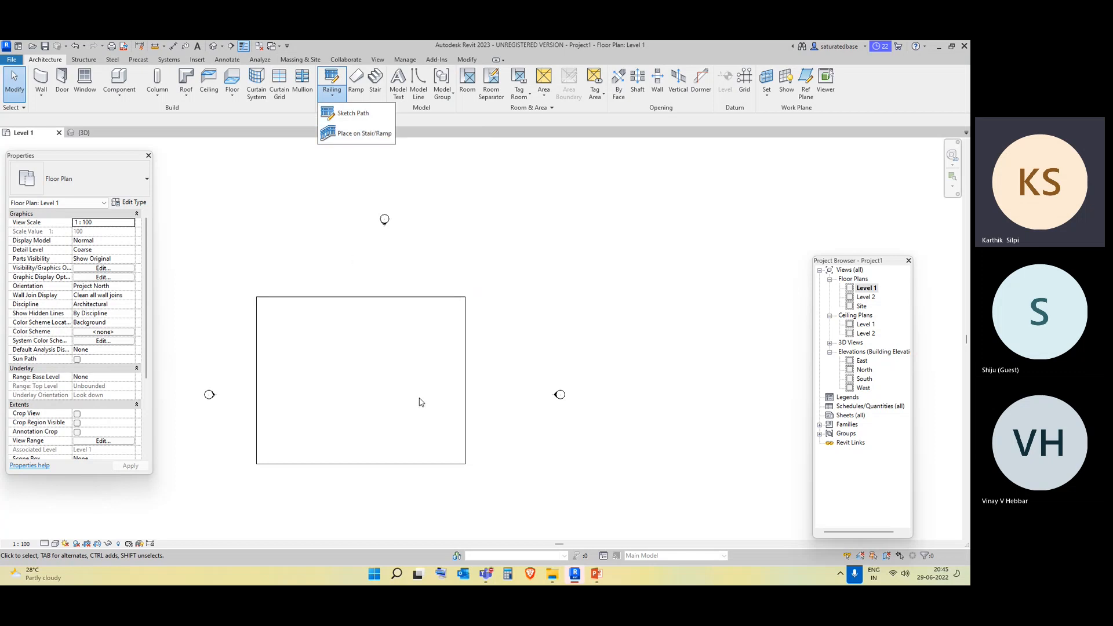
pyautogui.click(353, 115)
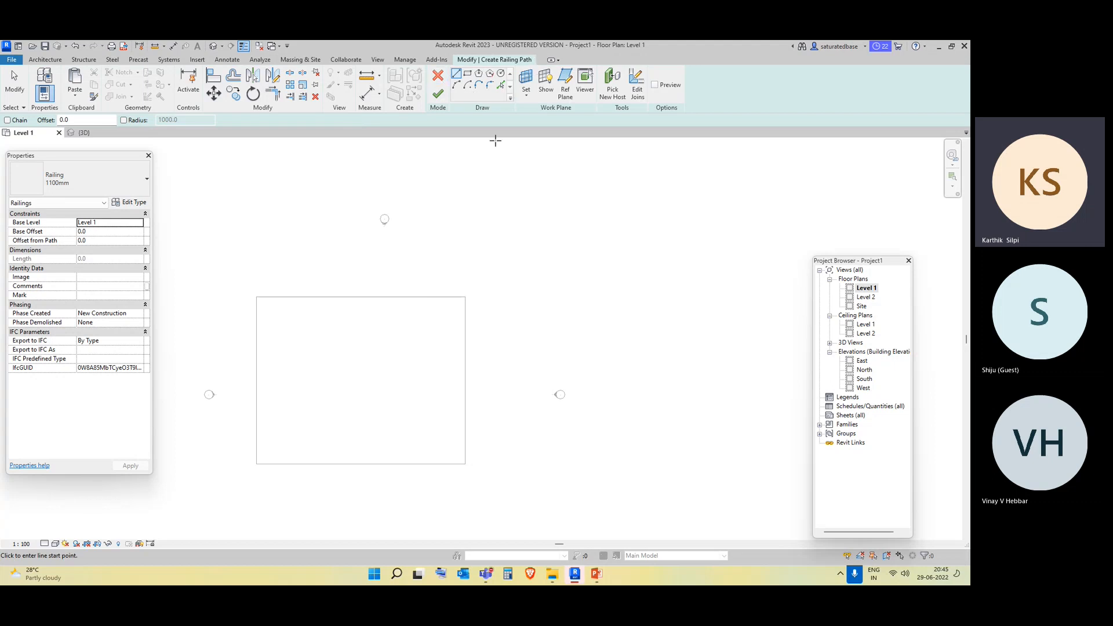
pyautogui.click(502, 86)
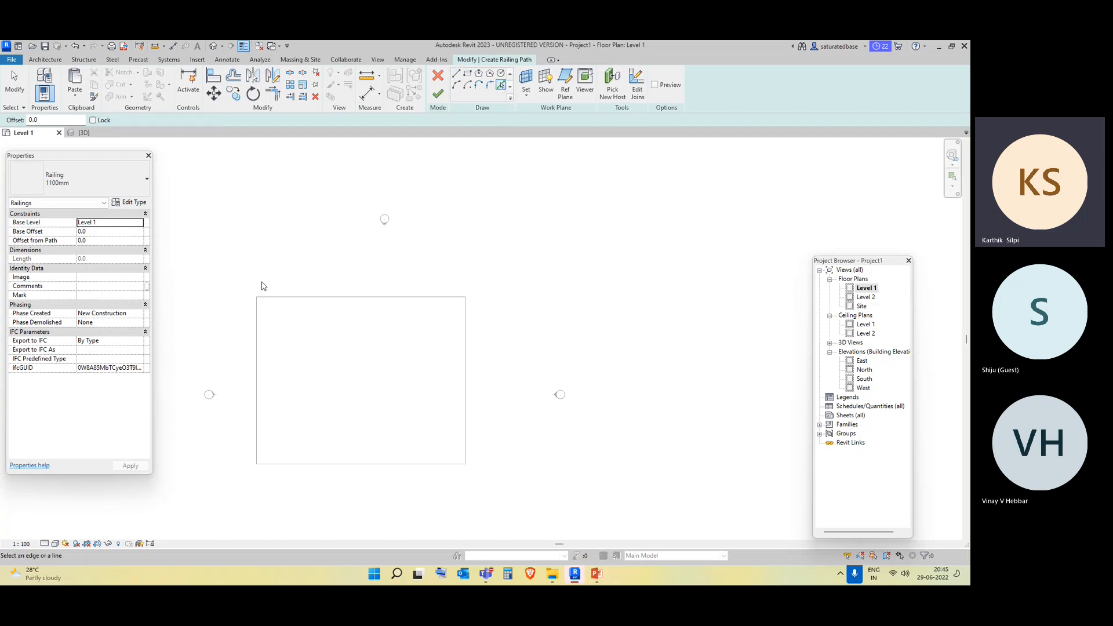
pyautogui.scroll(2, 263, 316)
pyautogui.scroll(2, 269, 309)
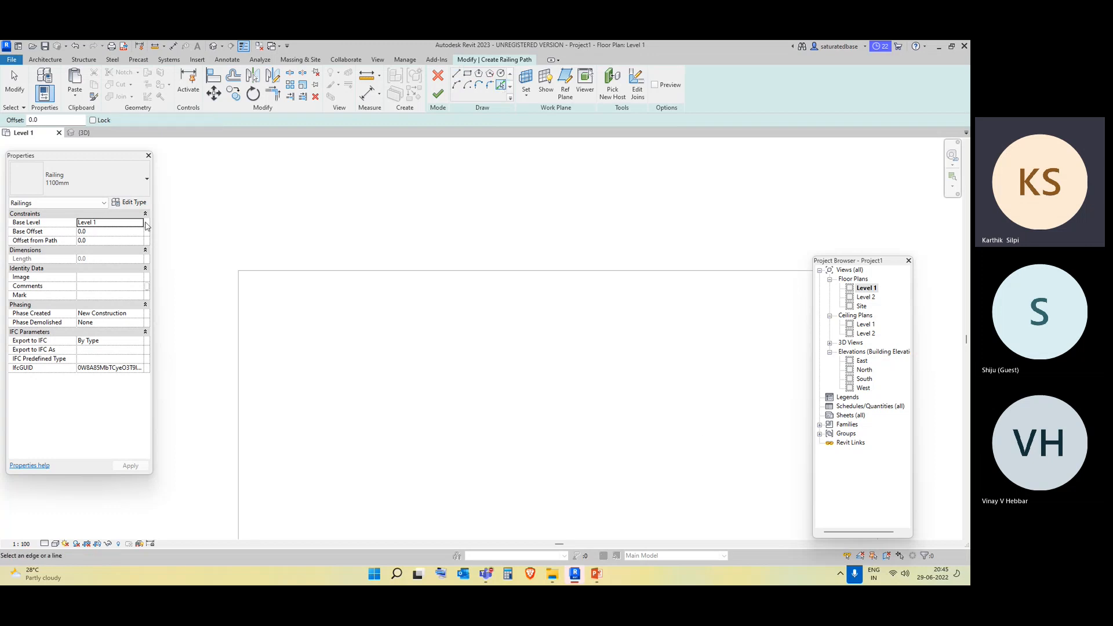
pyautogui.scroll(2, 248, 273)
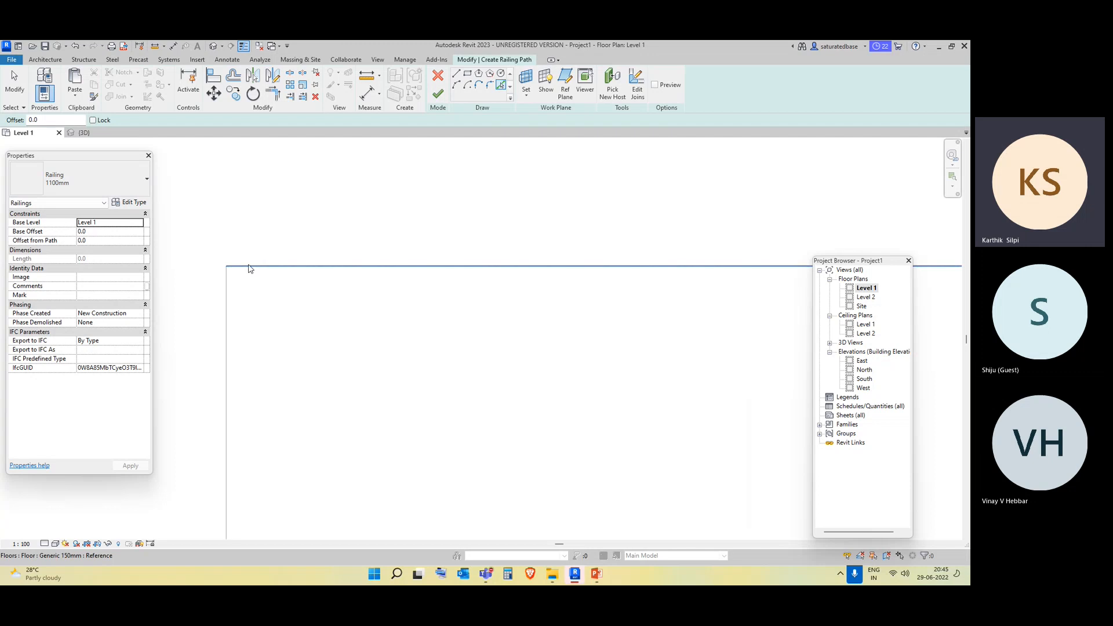
pyautogui.click(46, 120)
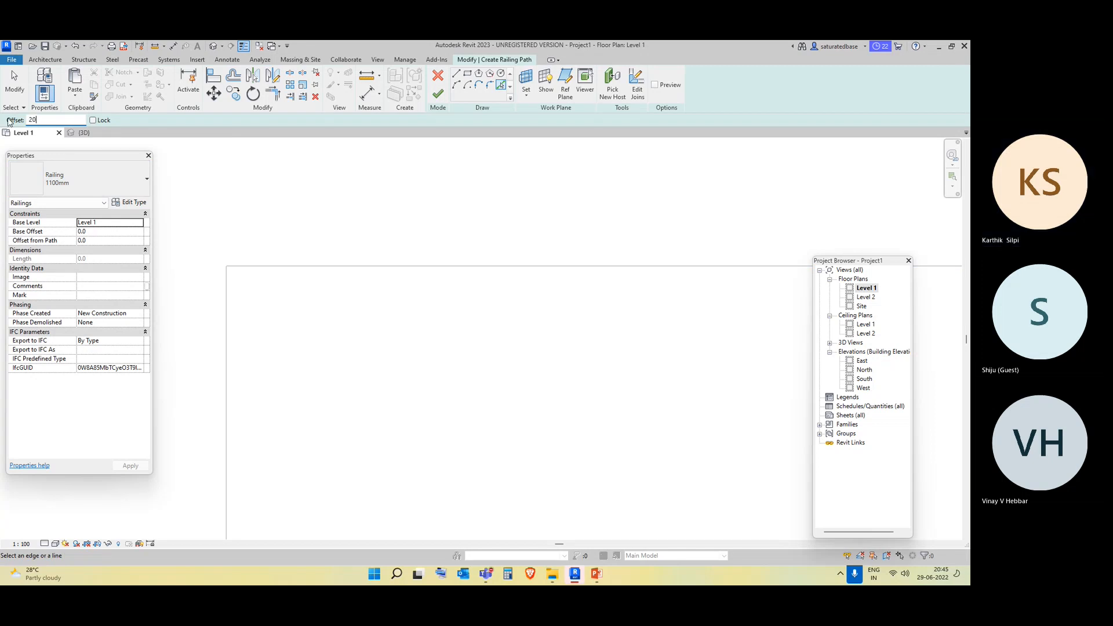
pyautogui.write('20')
pyautogui.press('Return')
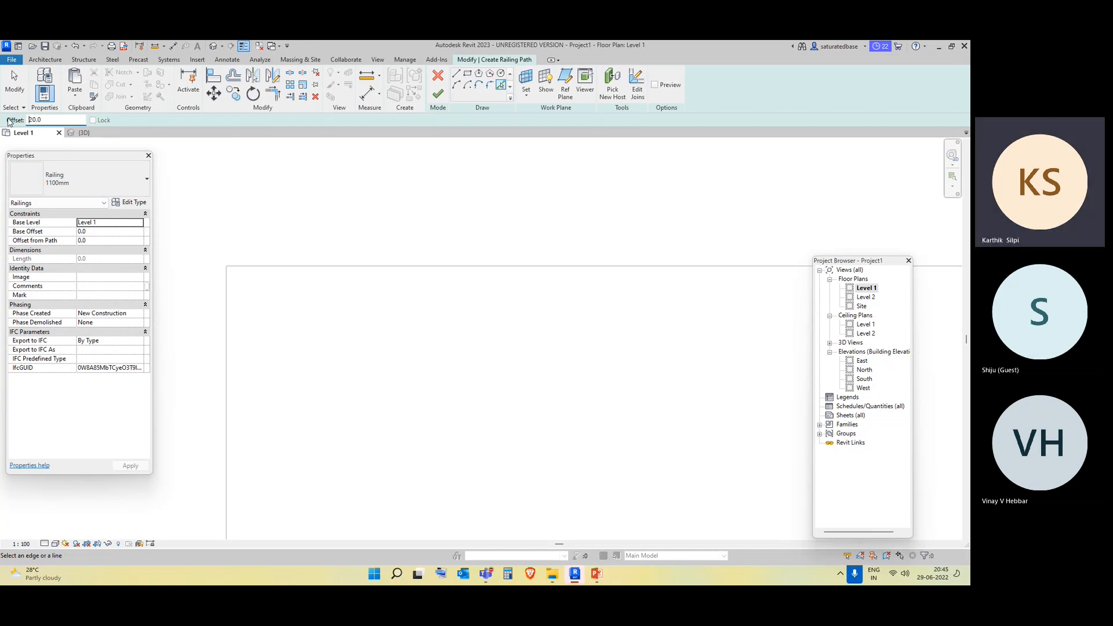
# Pick all four floor edges as the railing path, offset inward, finish the railing and check it in 3D.
pyautogui.click(275, 267)
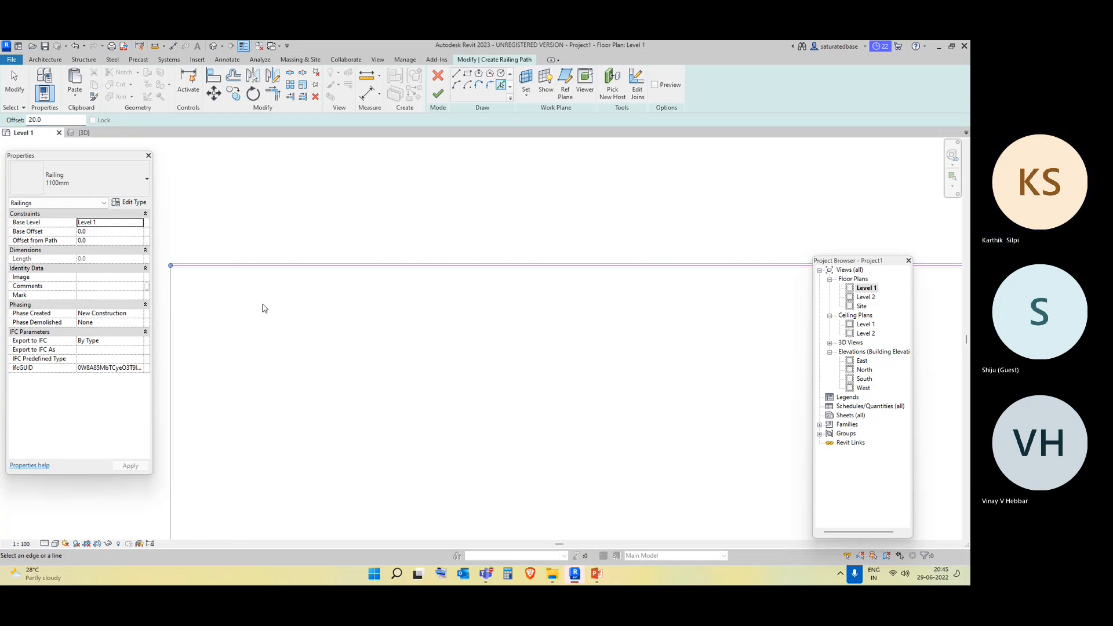
pyautogui.click(207, 326)
pyautogui.scroll(-5, 373, 448)
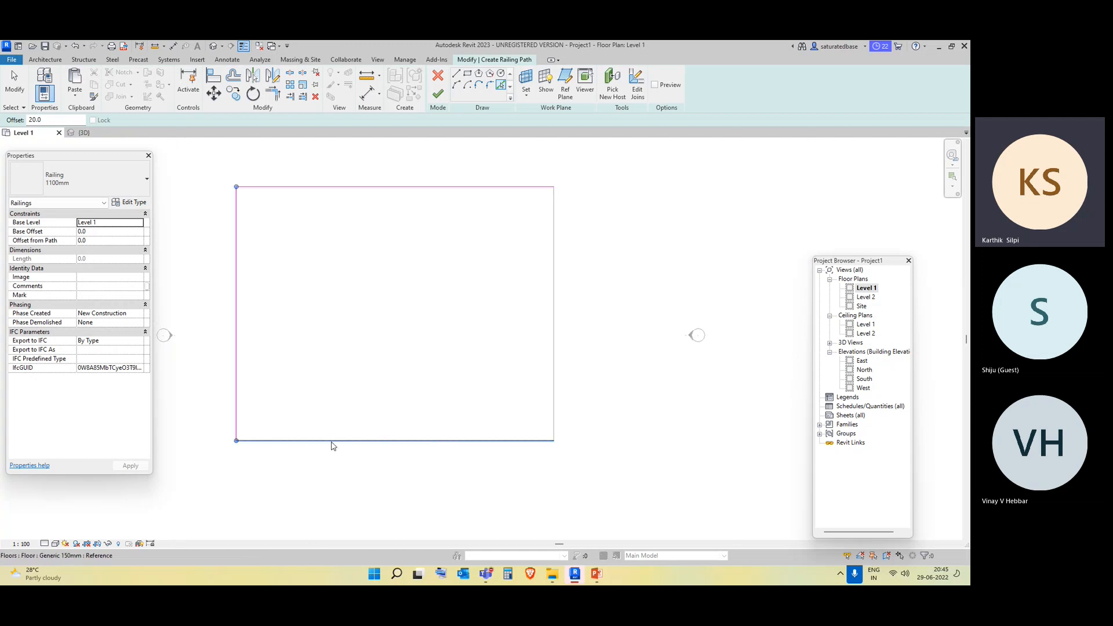
pyautogui.scroll(3, 328, 454)
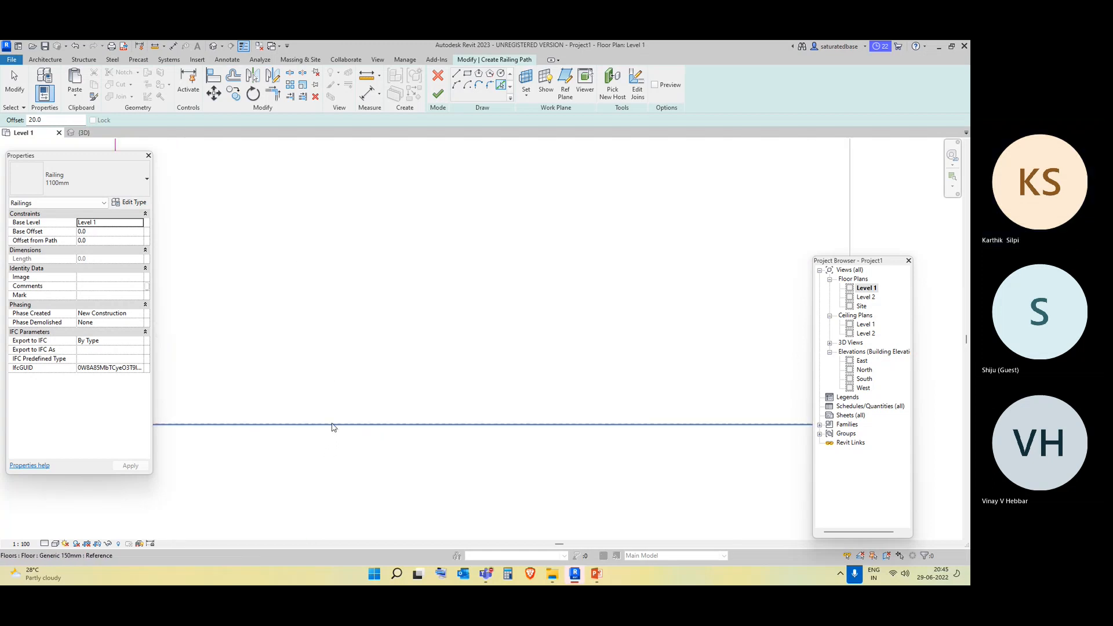
pyautogui.click(332, 426)
pyautogui.scroll(-3, 332, 427)
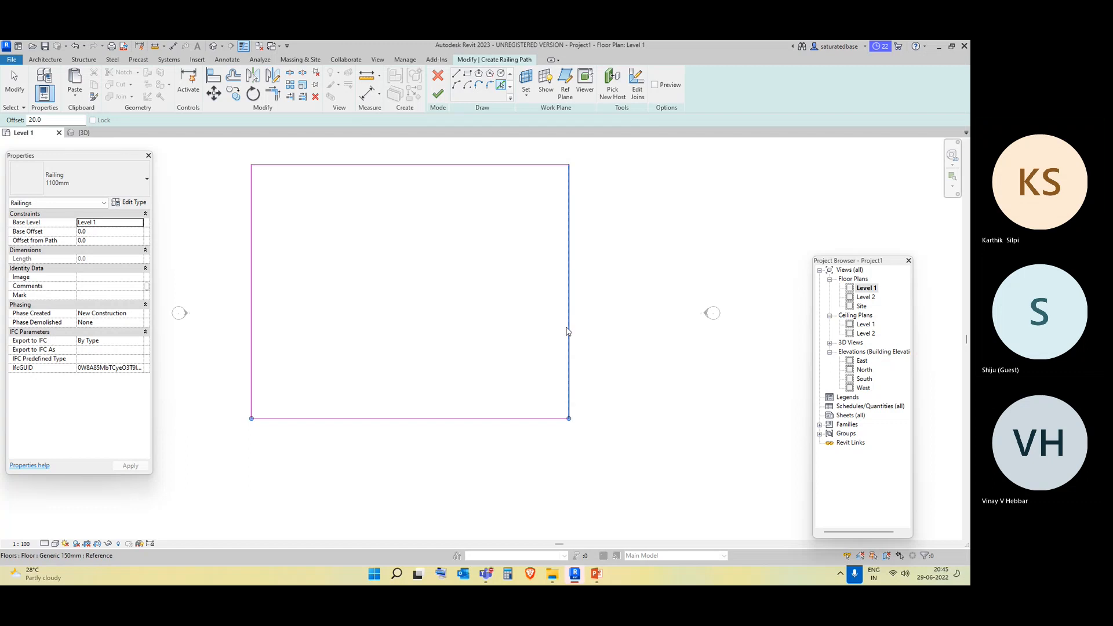
pyautogui.scroll(5, 567, 331)
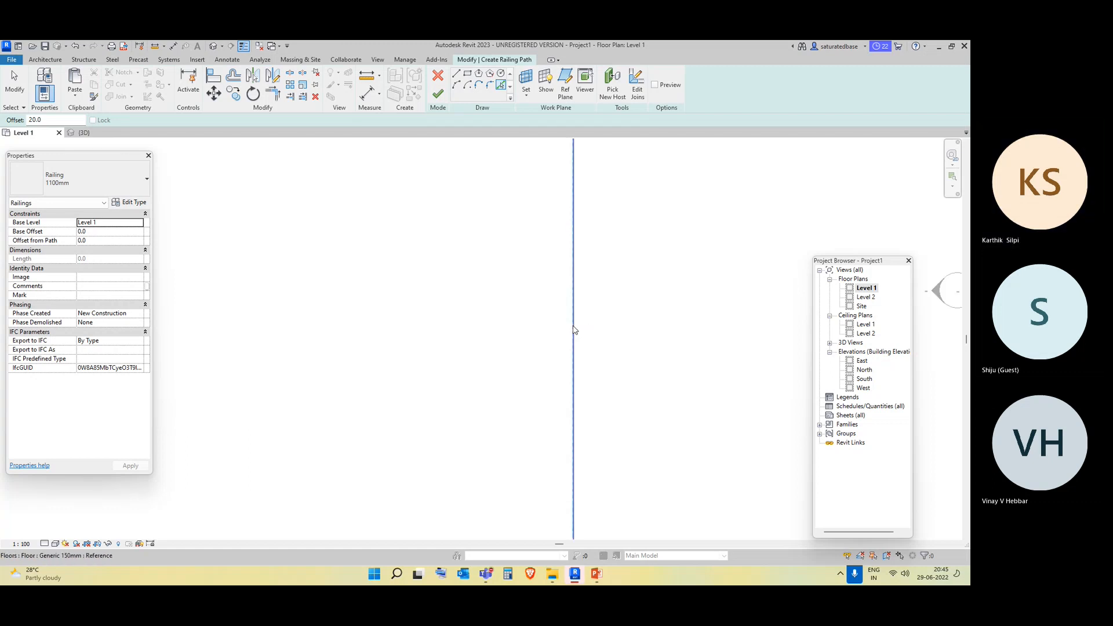
pyautogui.click(438, 94)
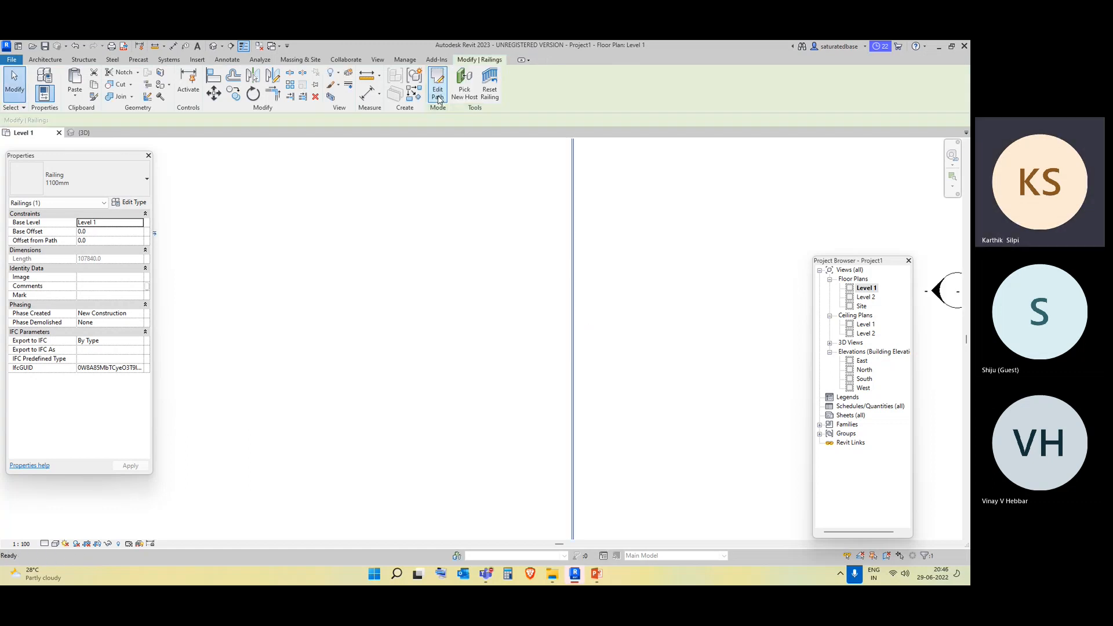
pyautogui.click(214, 48)
pyautogui.scroll(-1, 358, 442)
pyautogui.scroll(5, 363, 429)
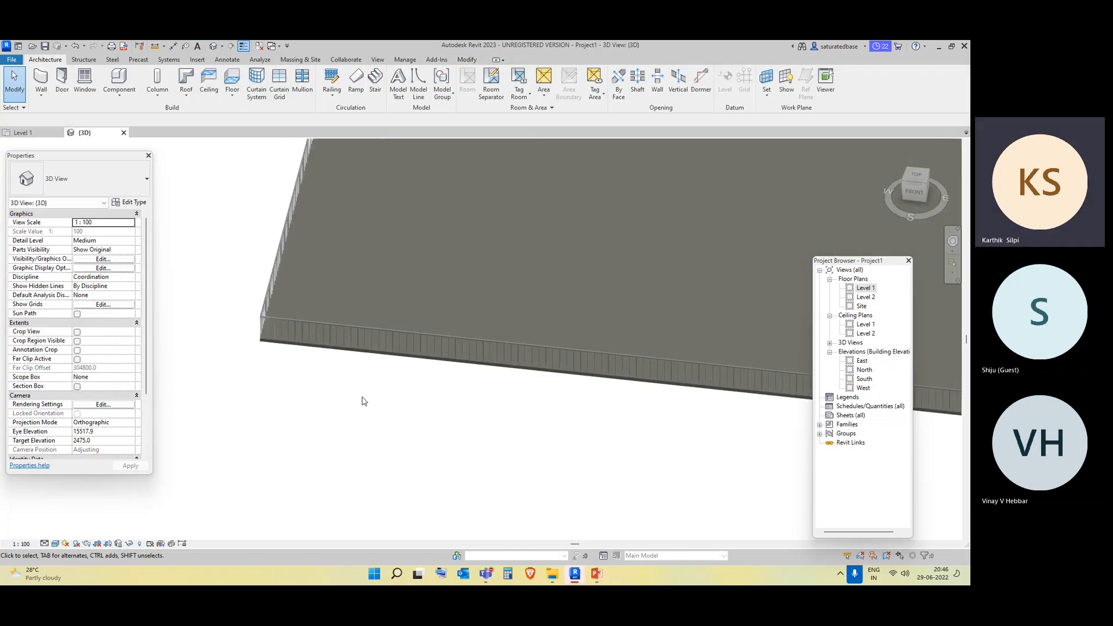
pyautogui.scroll(-3, 363, 401)
# Sketch a straight railing path about 8100 mm long across the floor's interior and finish the railing.
pyautogui.click(332, 94)
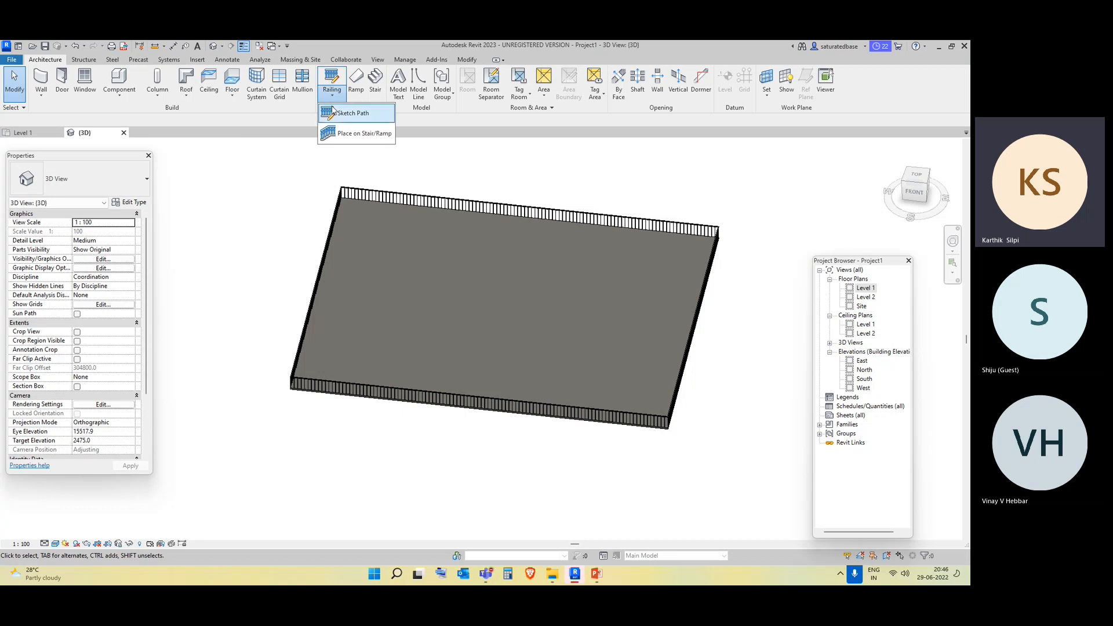
pyautogui.click(335, 113)
pyautogui.click(381, 278)
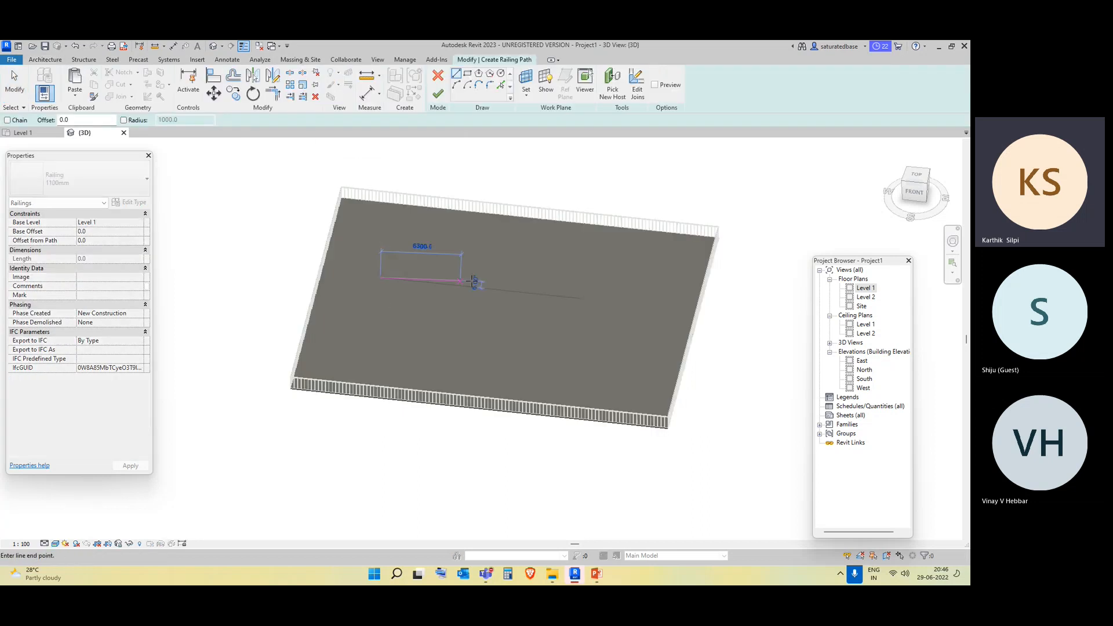
pyautogui.click(479, 290)
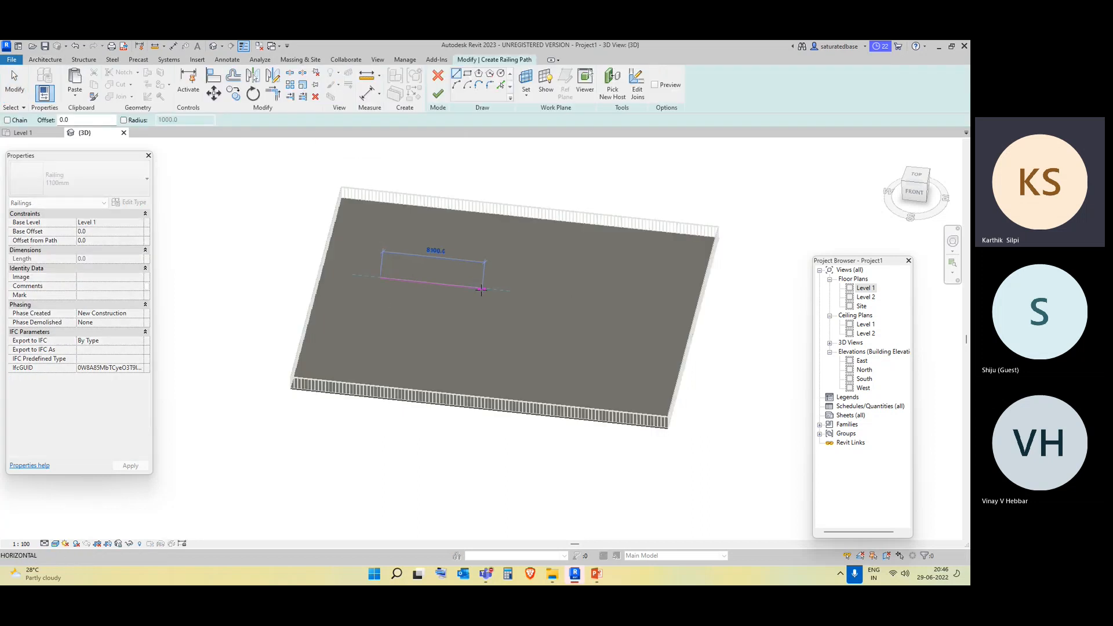
pyautogui.click(438, 94)
pyautogui.scroll(5, 455, 299)
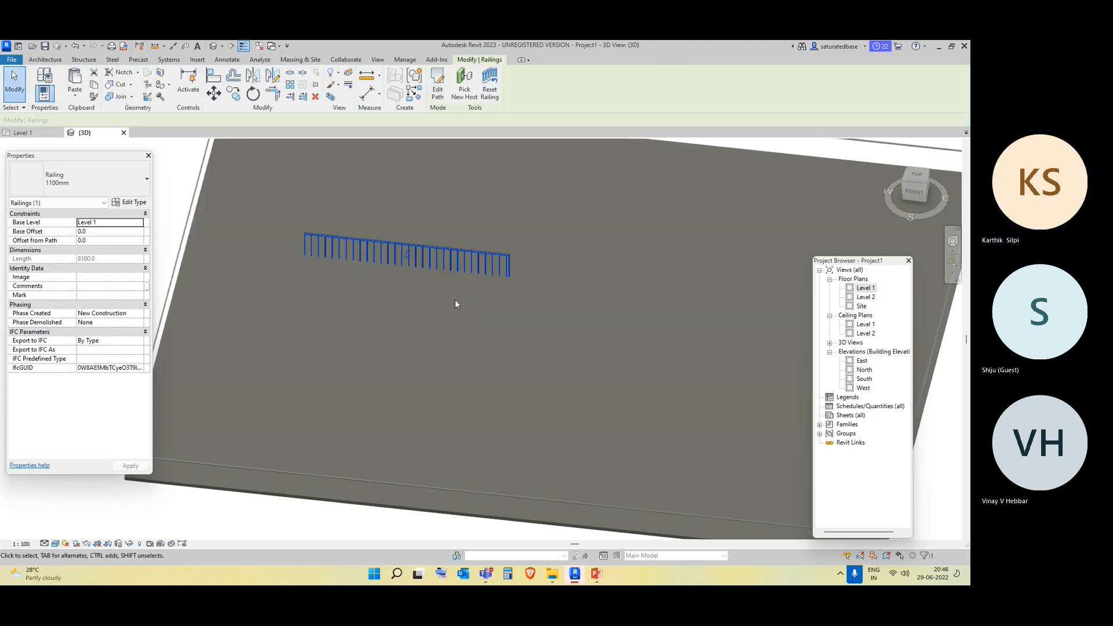
# Delete the straight railing in the middle of the floor.
pyautogui.click(455, 299)
pyautogui.click(474, 250)
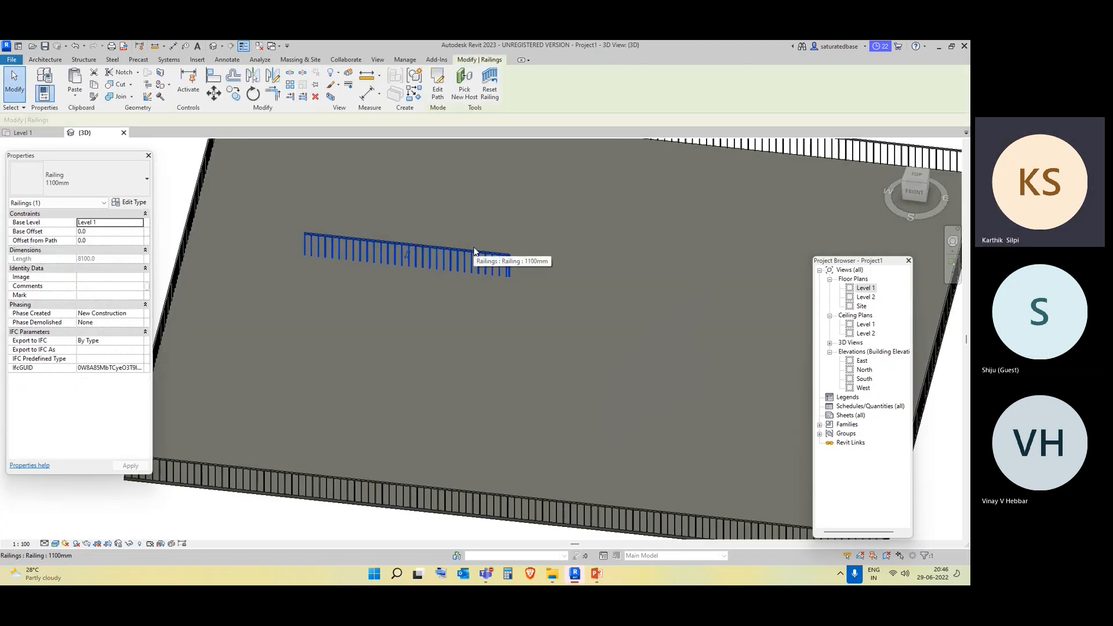
pyautogui.press('Delete')
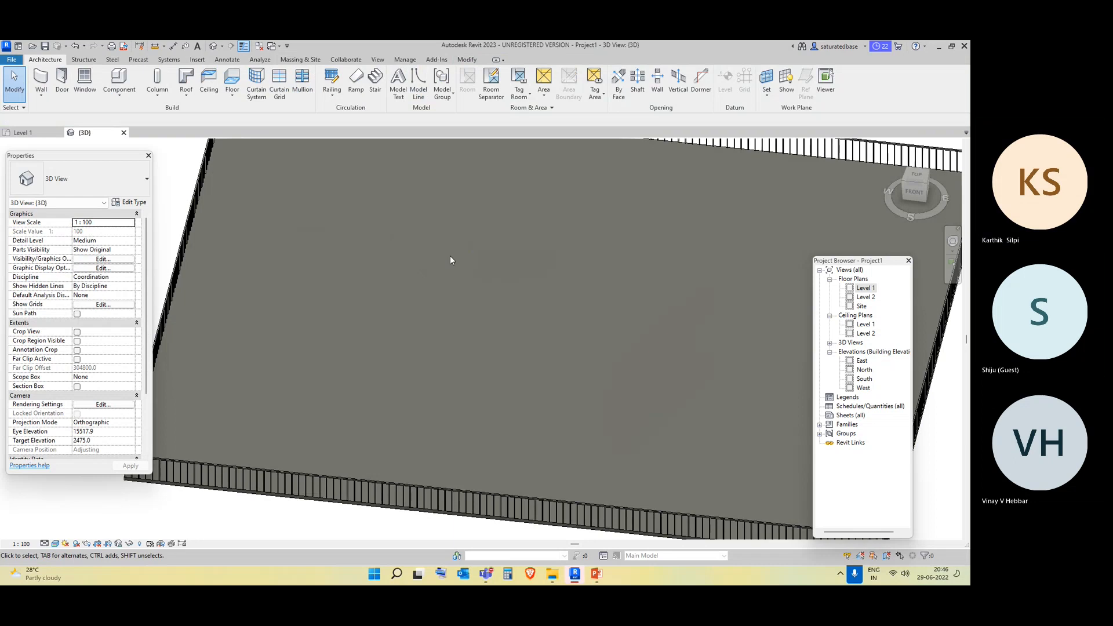
# Insert a new non-continuous rail in the rail structure of the floor-edge railing's type.
pyautogui.moveTo(169, 484); pyautogui.dragTo(411, 396, button='middle')
pyautogui.scroll(3, 260, 401)
pyautogui.scroll(1, 259, 401)
pyautogui.click(357, 320)
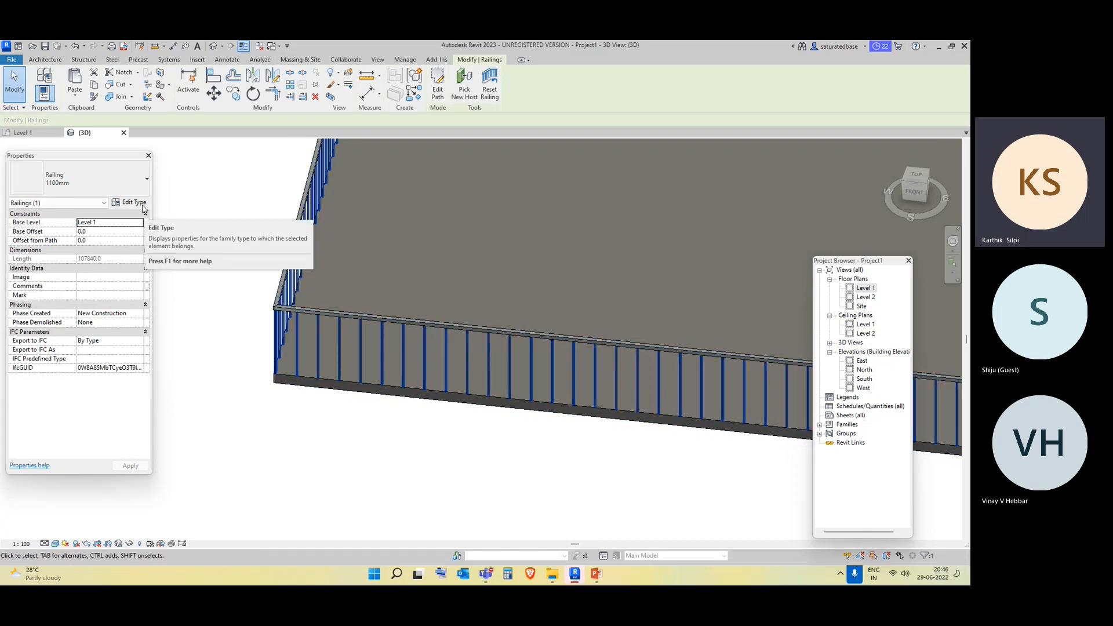
pyautogui.click(133, 202)
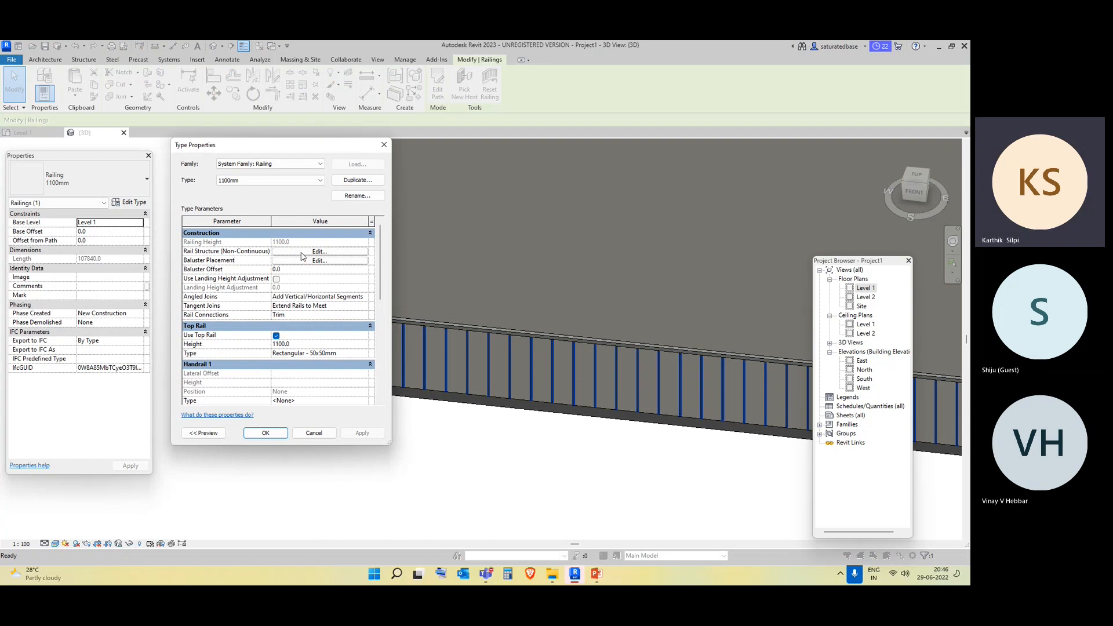
pyautogui.click(318, 251)
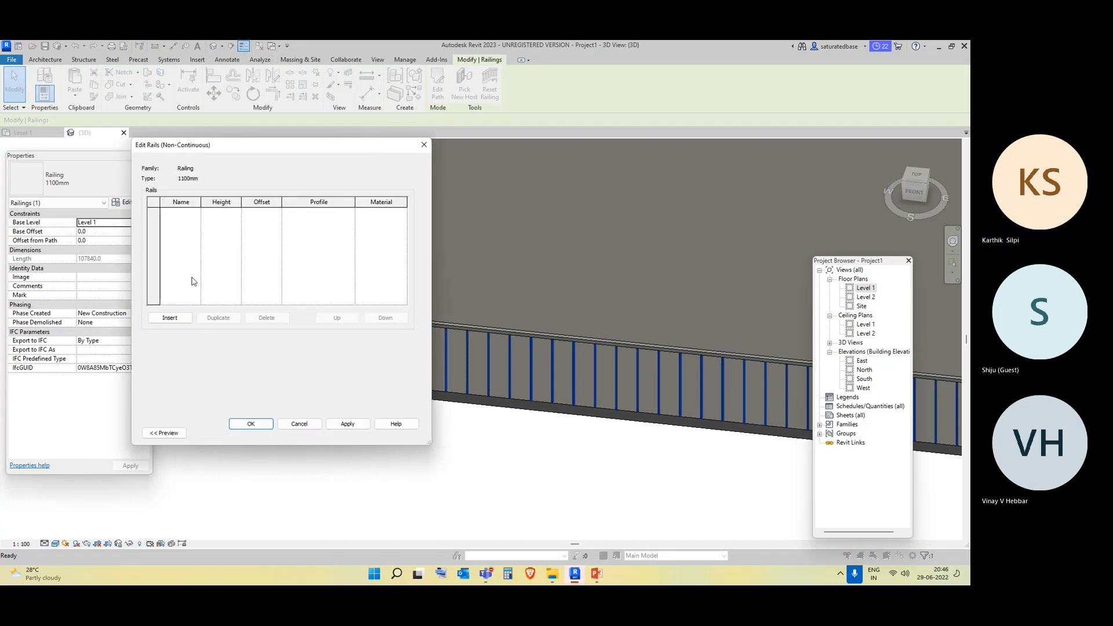
pyautogui.click(170, 318)
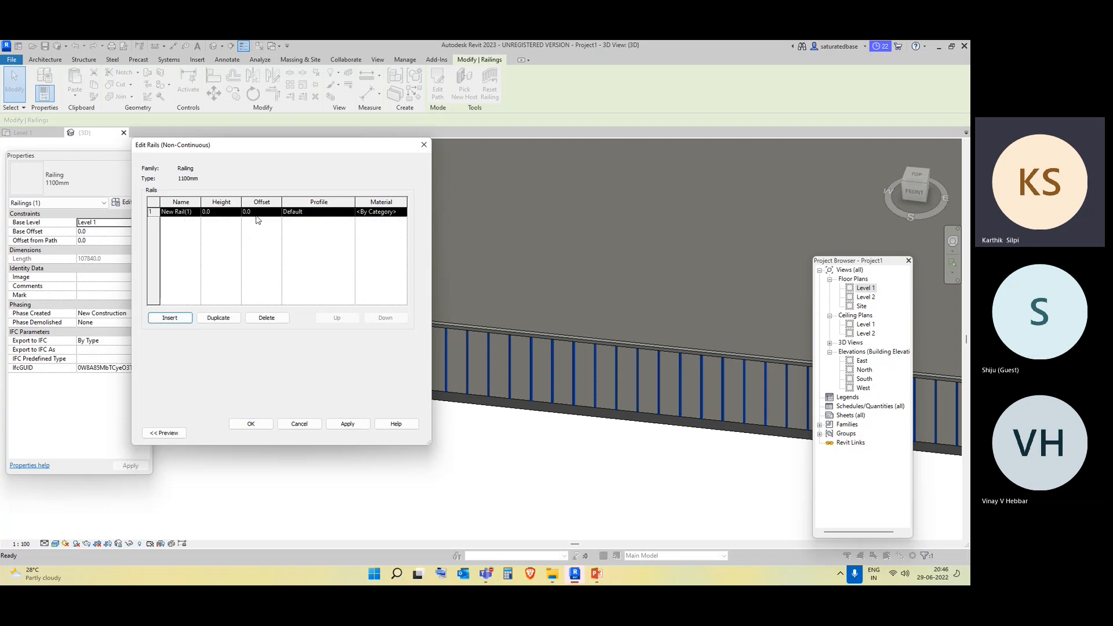
# Set the new rail's profile to M_C Shapes-Profile : C250X30 and accept the rail structure.
pyautogui.click(231, 212)
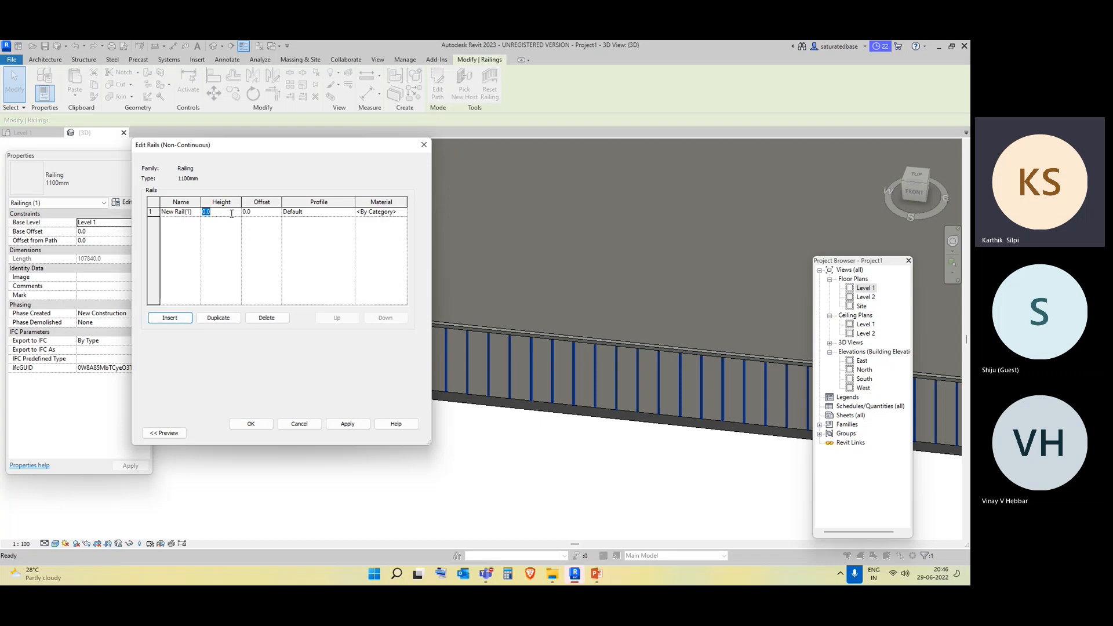
pyautogui.click(350, 213)
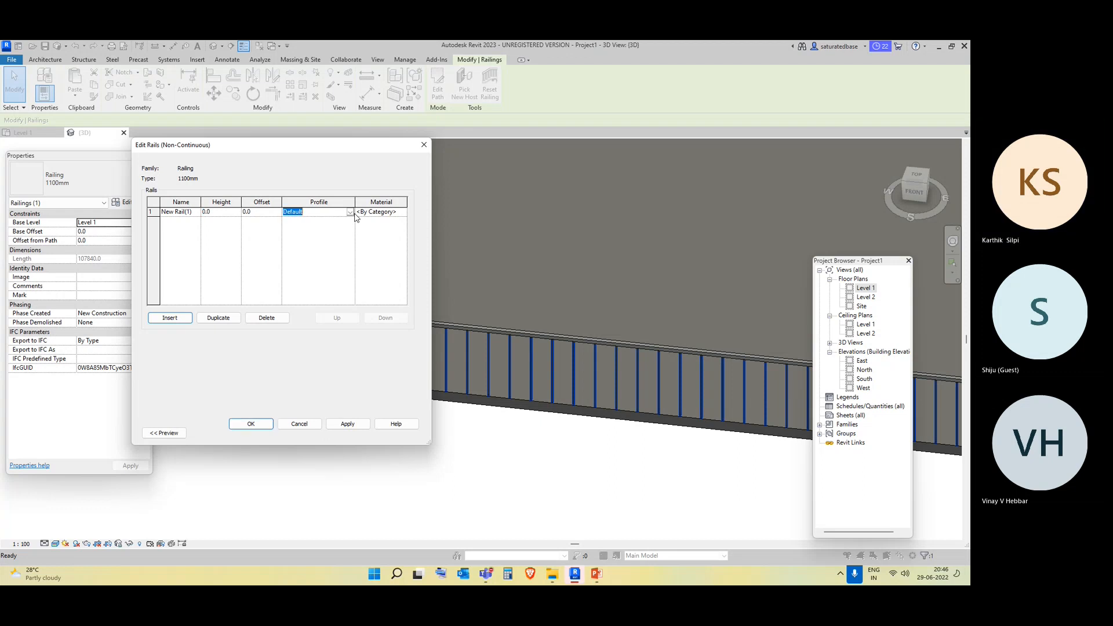
pyautogui.click(350, 212)
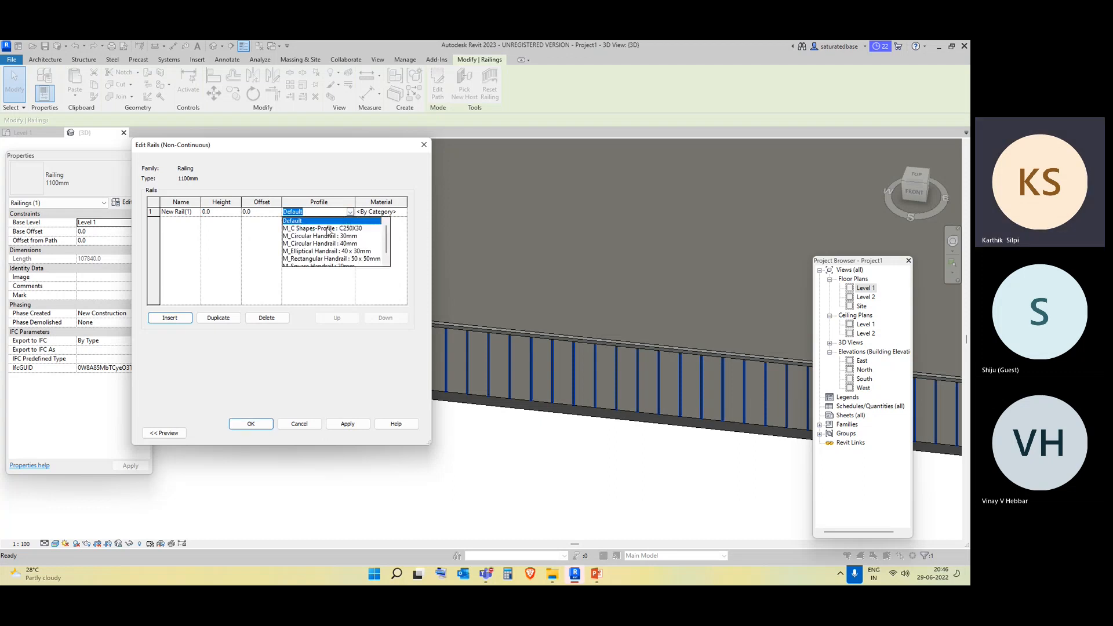
pyautogui.click(329, 229)
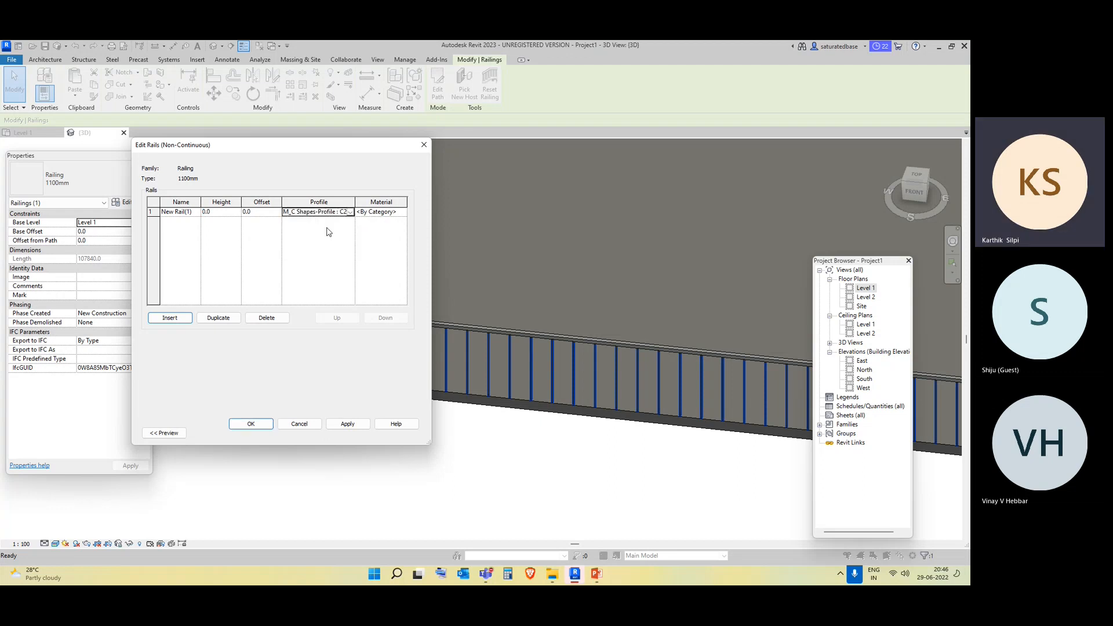
pyautogui.click(349, 424)
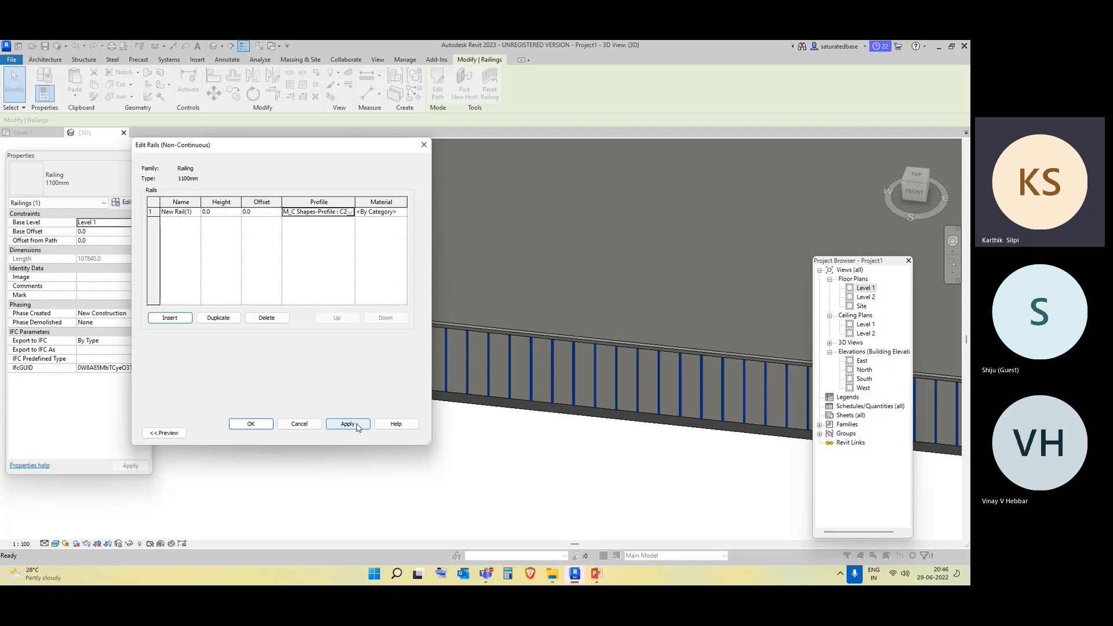
pyautogui.click(251, 424)
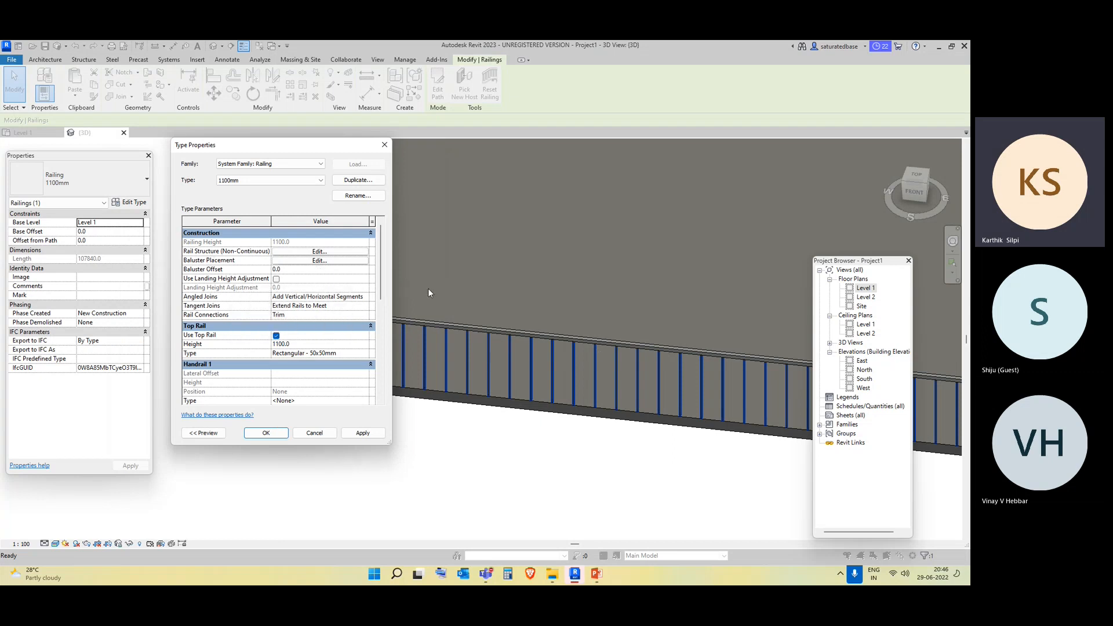
# In the railing type's baluster placement, set the regular baluster's family to M_Baluster - Round : 25mm.
pyautogui.click(346, 260)
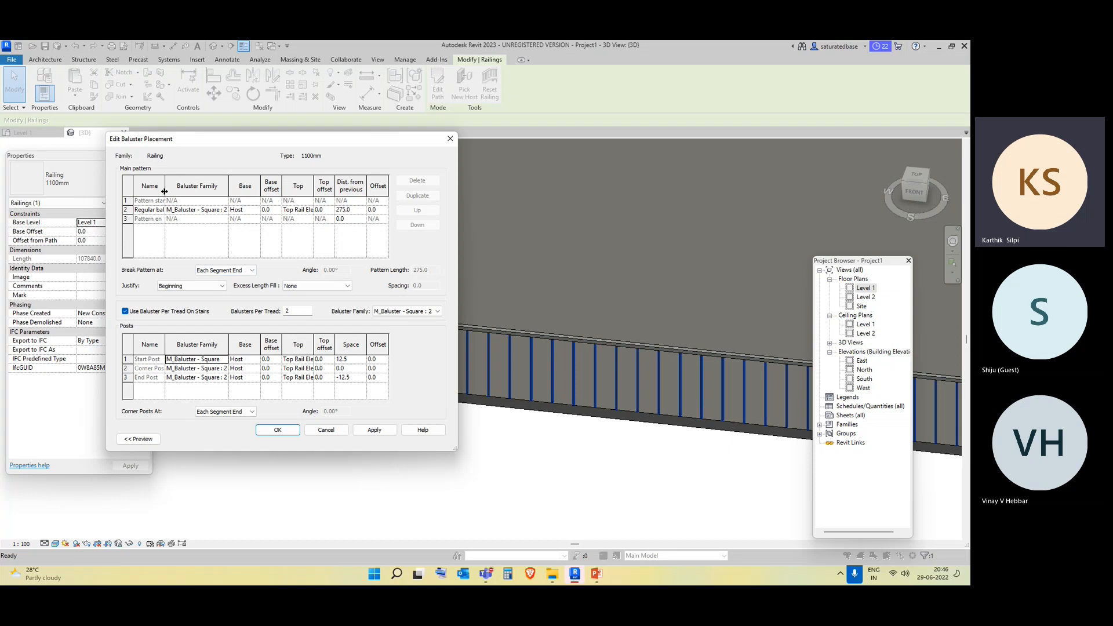
pyautogui.moveTo(165, 186); pyautogui.dragTo(191, 186)
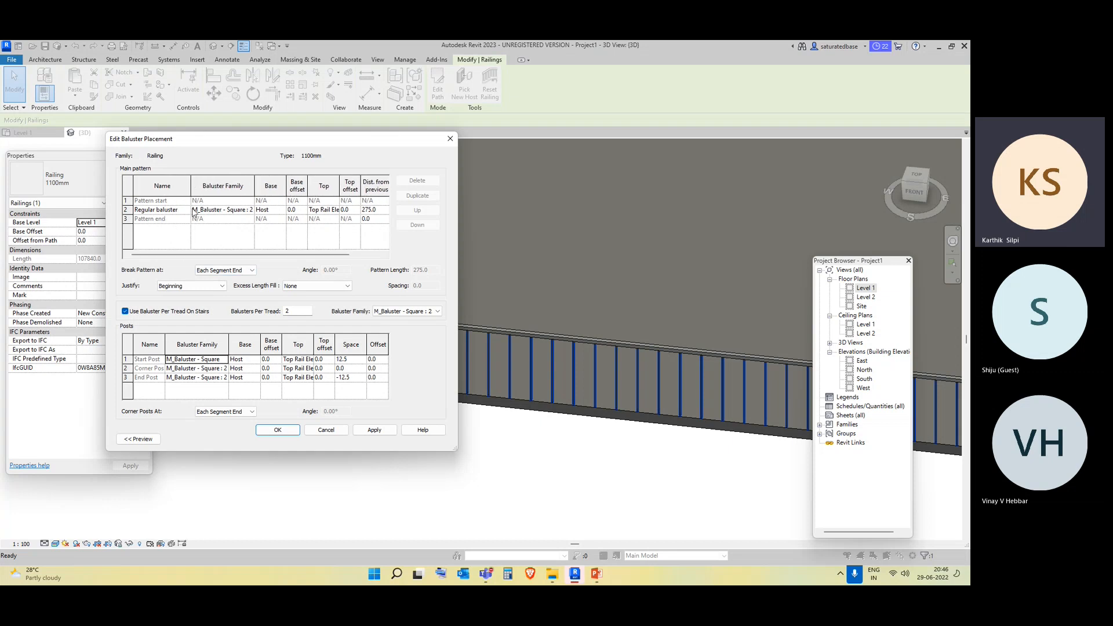
pyautogui.click(186, 211)
pyautogui.click(252, 211)
pyautogui.click(250, 211)
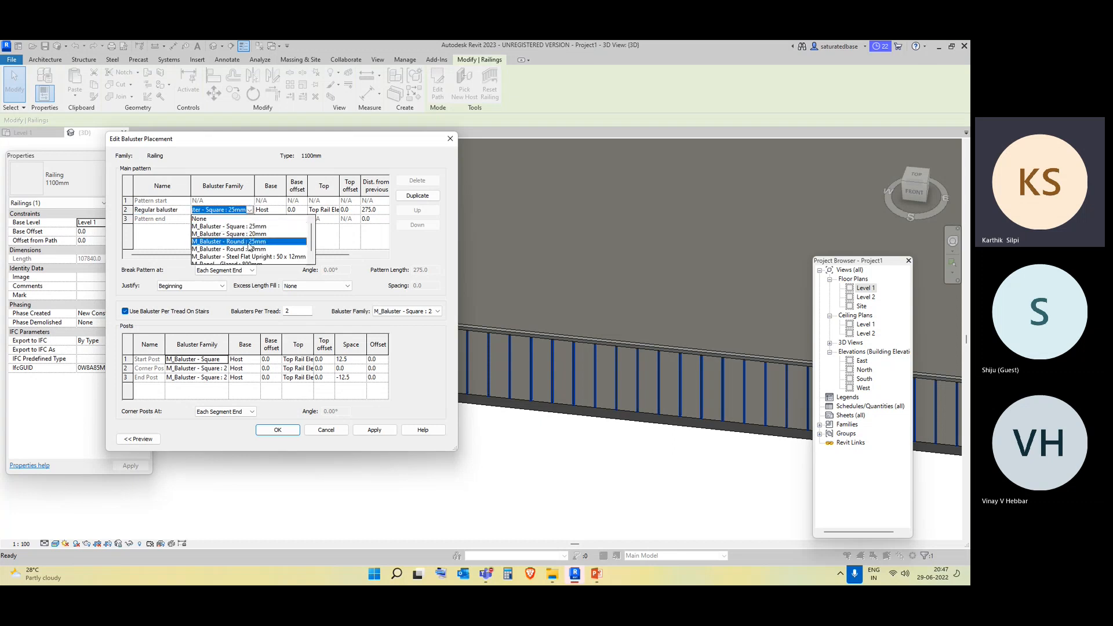
pyautogui.click(249, 241)
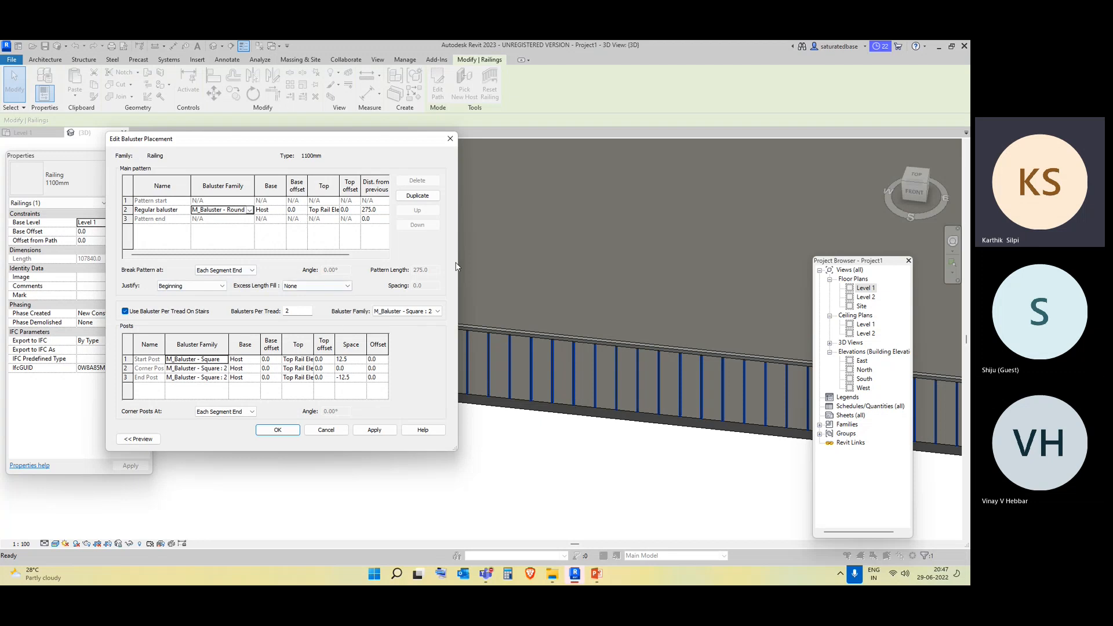
# Keep the regular baluster's base at Host and top at Top Rail Element, and apply the changes to the railing type.
pyautogui.click(285, 214)
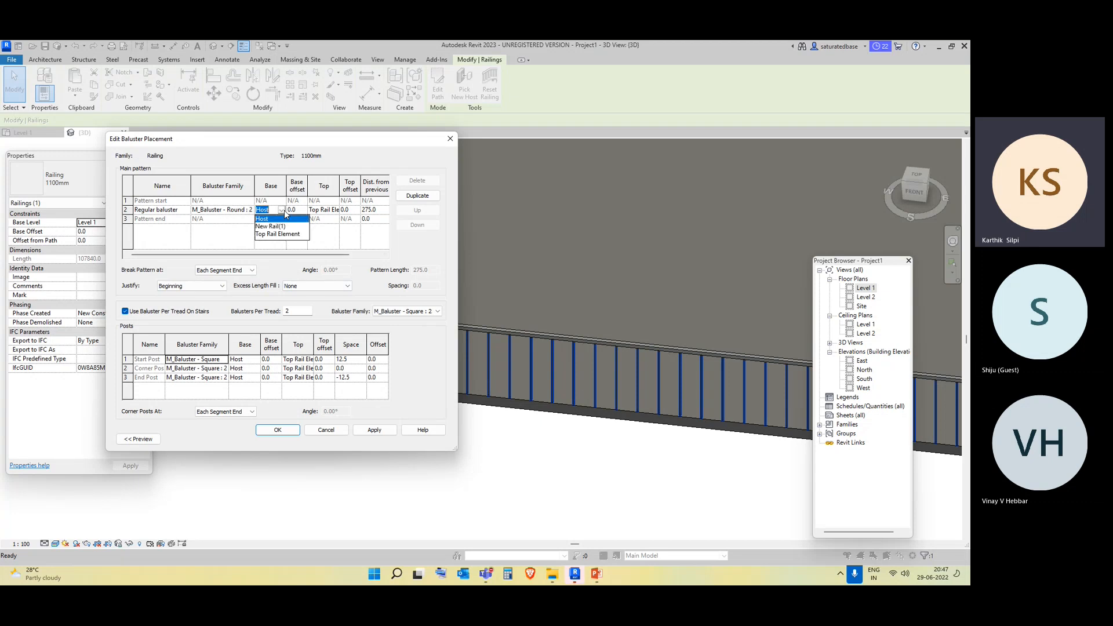
pyautogui.click(326, 243)
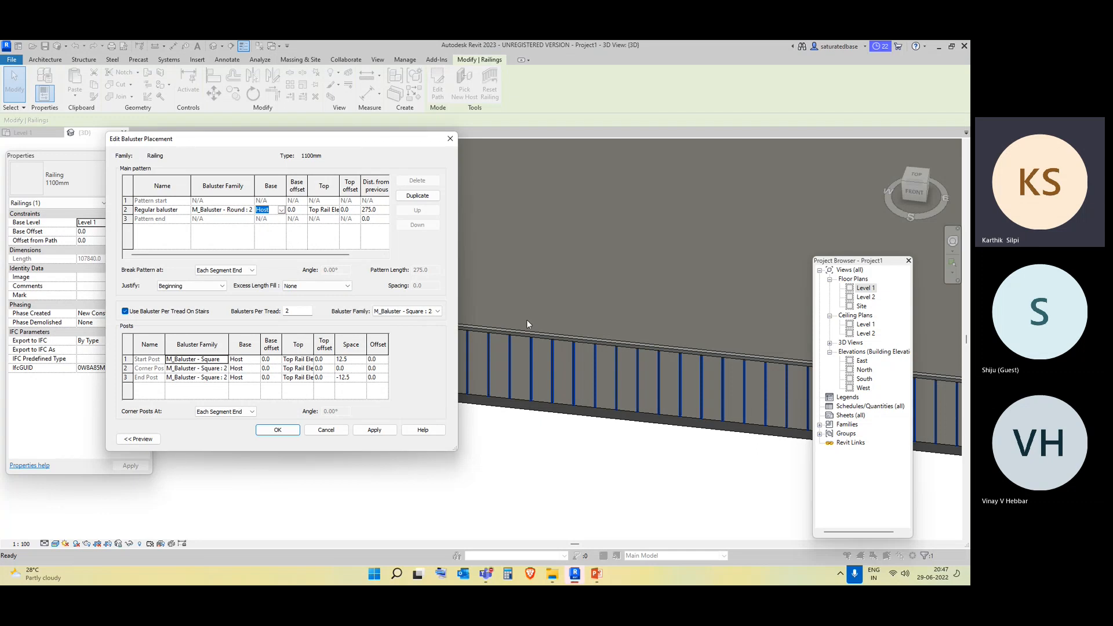
pyautogui.click(336, 212)
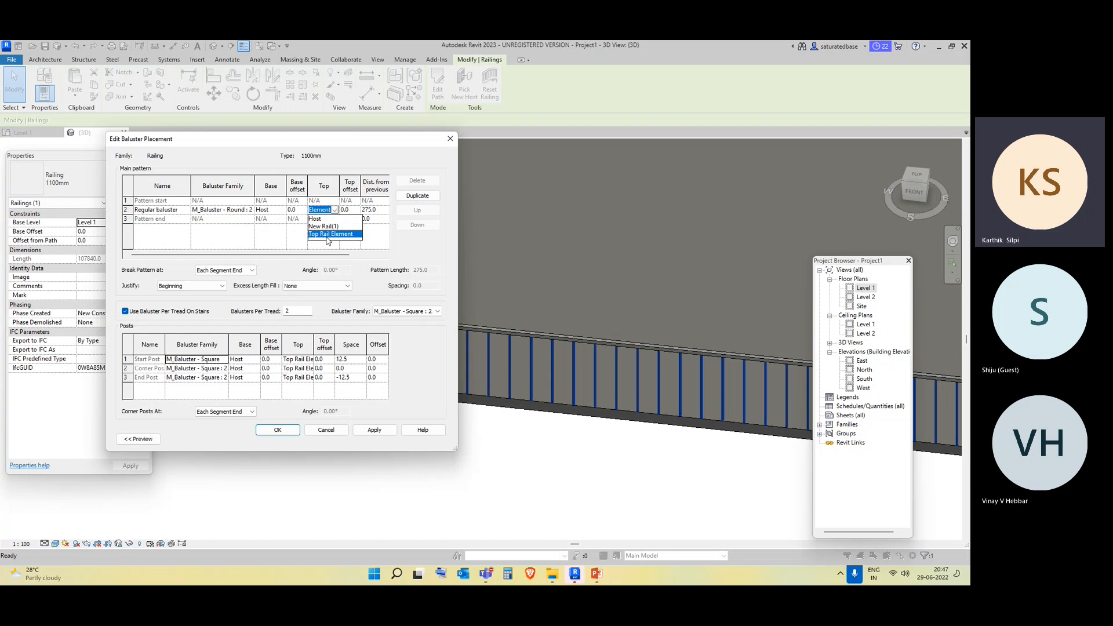
pyautogui.click(350, 245)
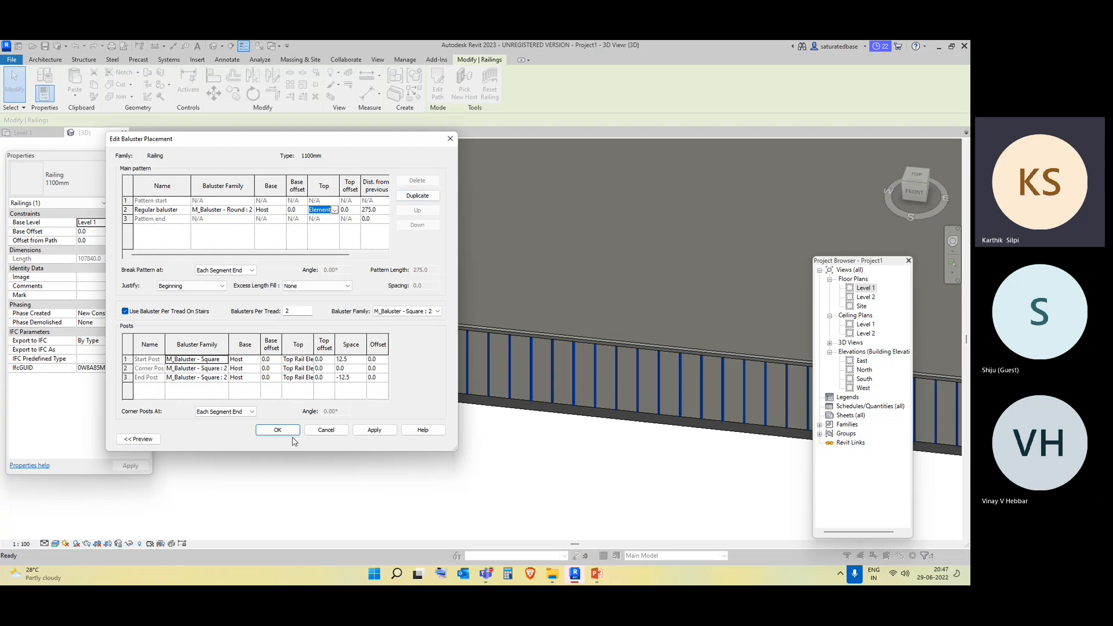
pyautogui.click(374, 430)
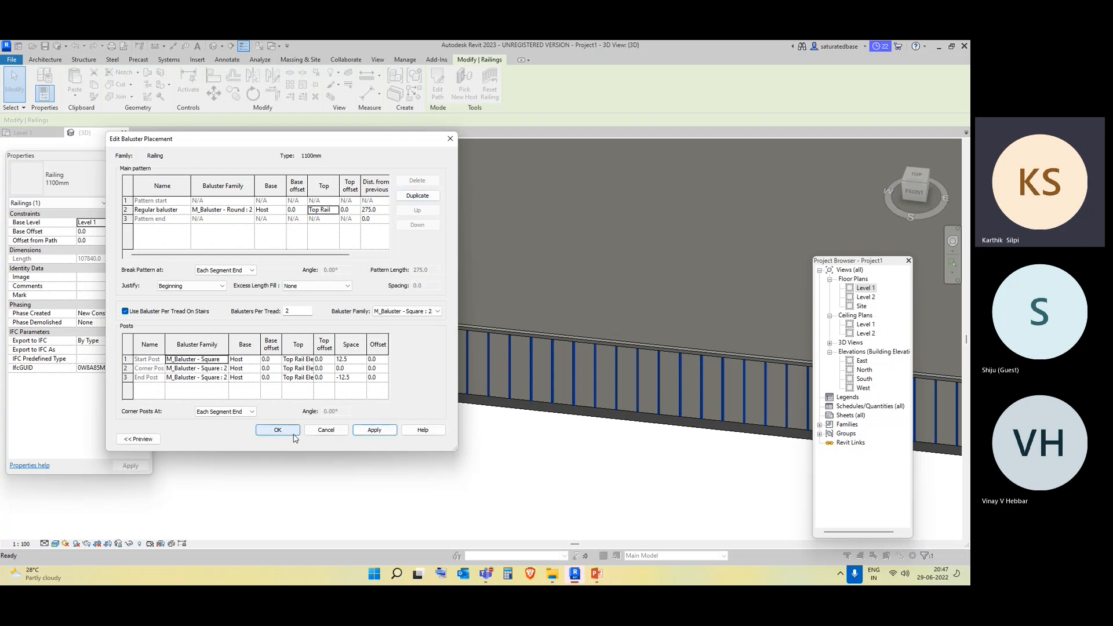
pyautogui.click(294, 434)
pyautogui.click(363, 433)
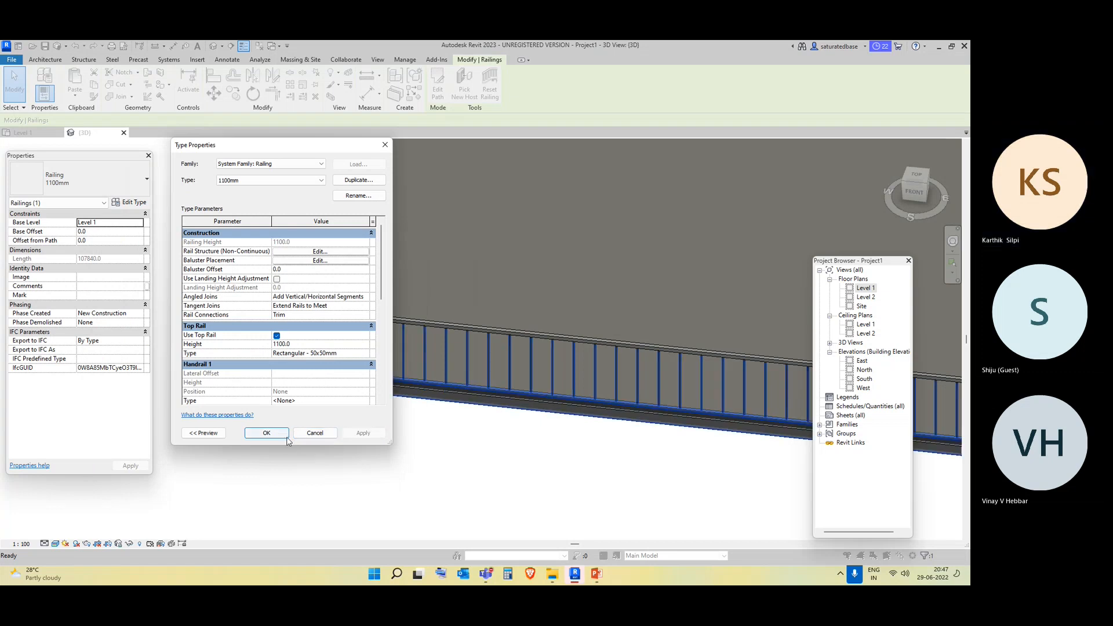
pyautogui.click(267, 433)
# Examine the railing's balusters and bottom rail up close in the 3D view.
pyautogui.scroll(3, 373, 381)
pyautogui.press('Escape')
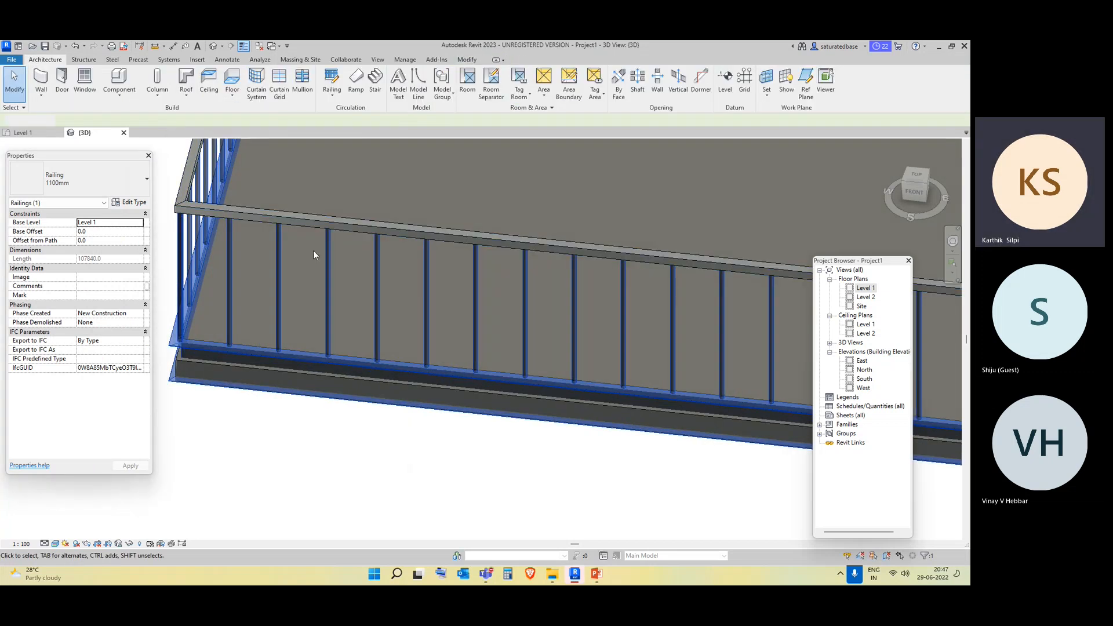
pyautogui.scroll(2, 313, 244)
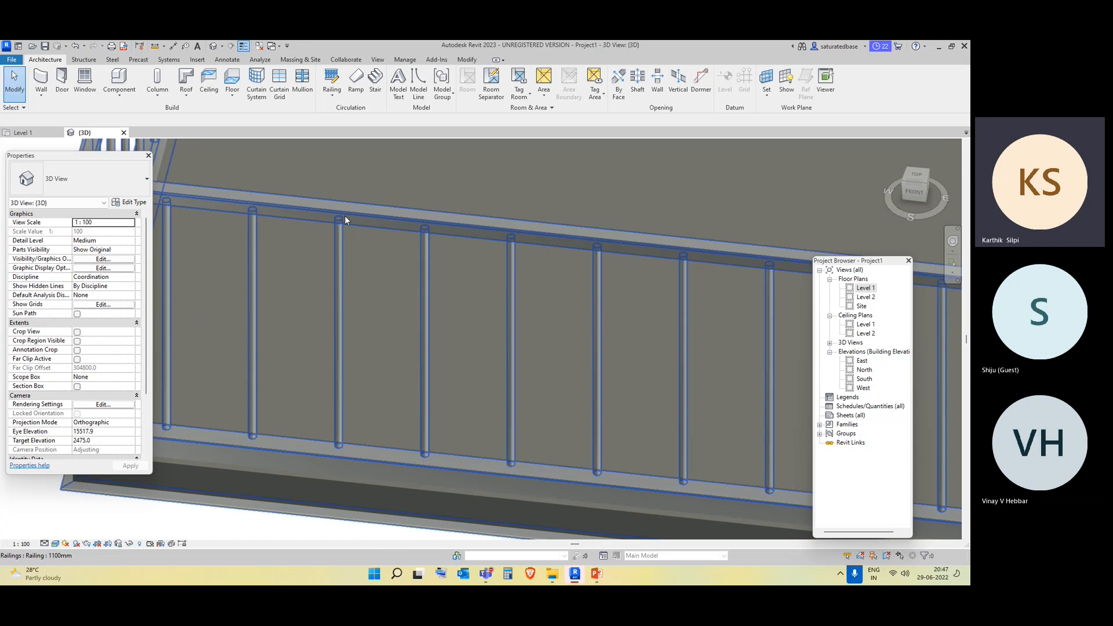
pyautogui.scroll(-3, 351, 318)
pyautogui.scroll(2, 269, 287)
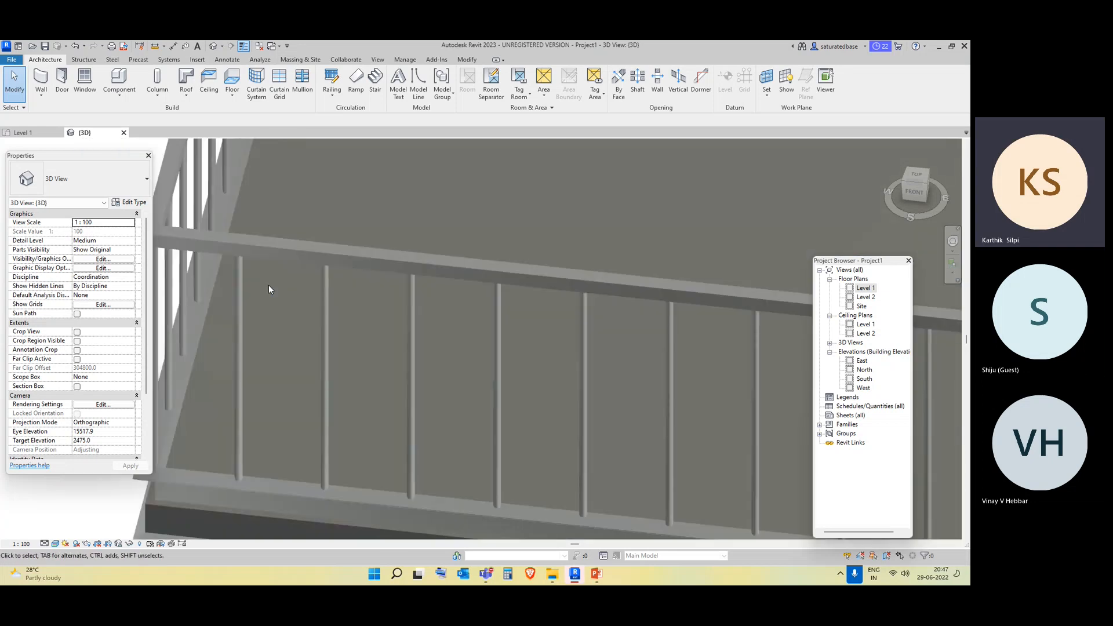
pyautogui.scroll(-3, 269, 288)
pyautogui.scroll(-1, 269, 284)
# Change the railing type's regular baluster family to M_Panel - Glazed : 800mm and apply it to the railing.
pyautogui.click(275, 280)
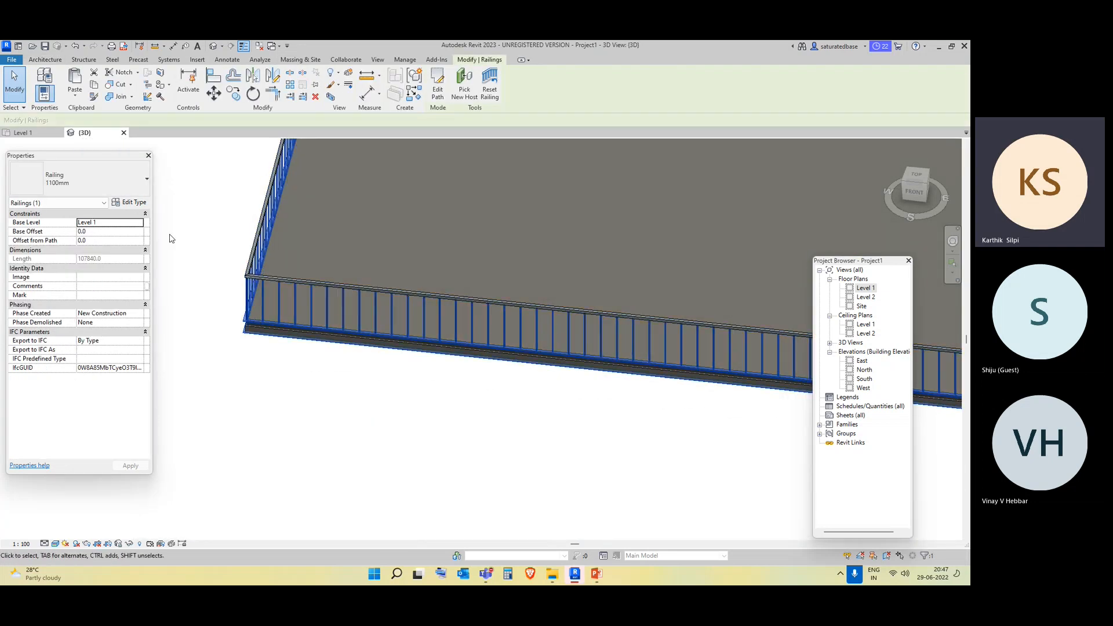
pyautogui.click(134, 202)
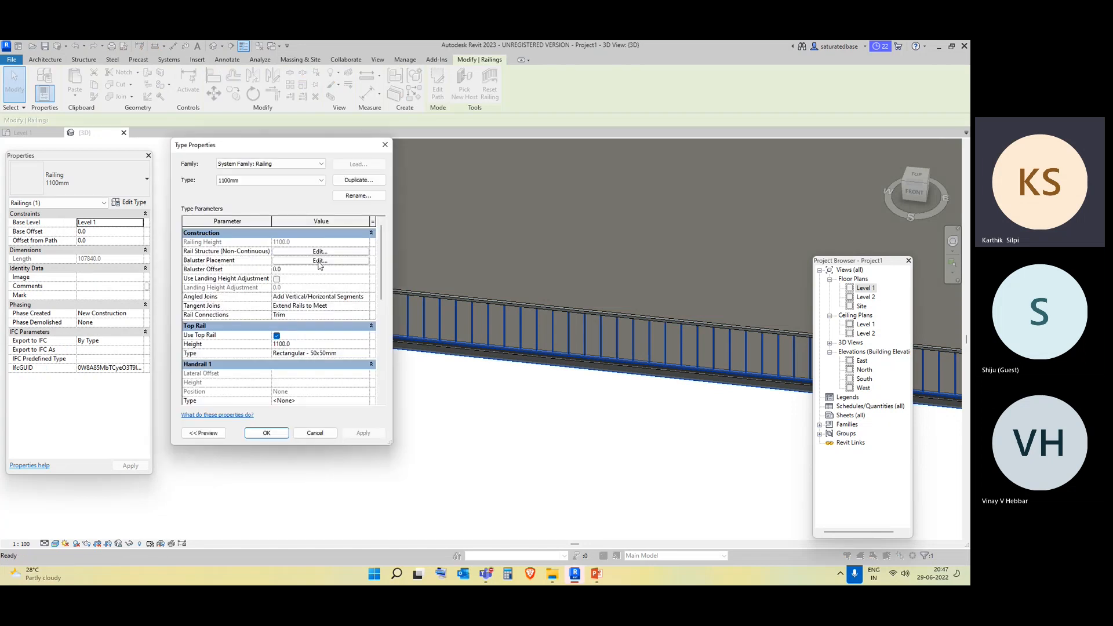
pyautogui.click(319, 260)
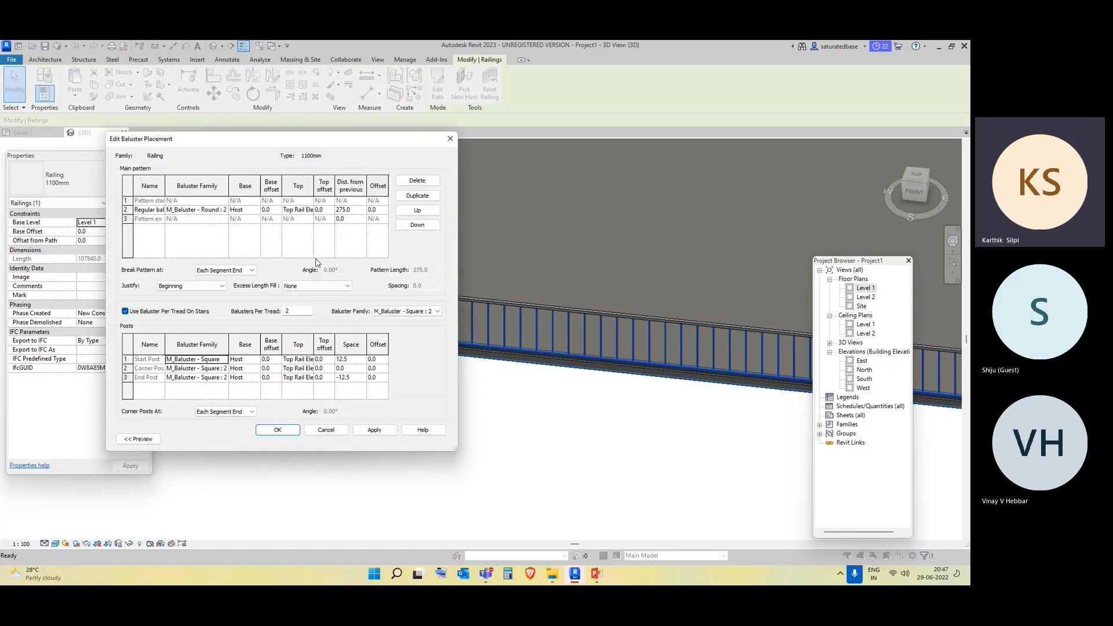
pyautogui.click(222, 210)
pyautogui.click(224, 211)
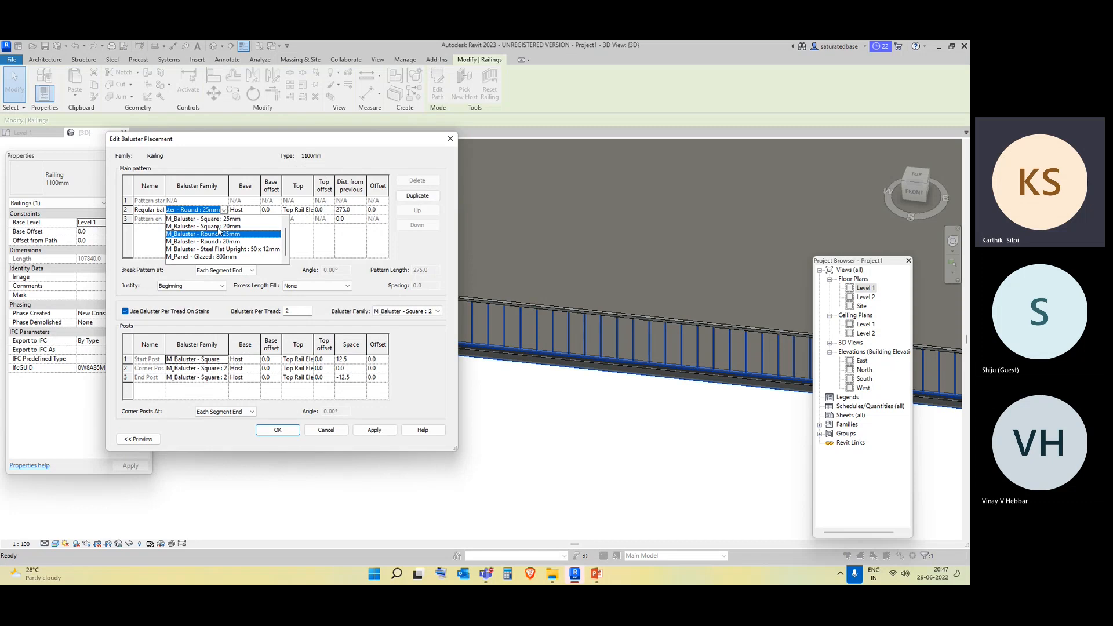
pyautogui.click(214, 257)
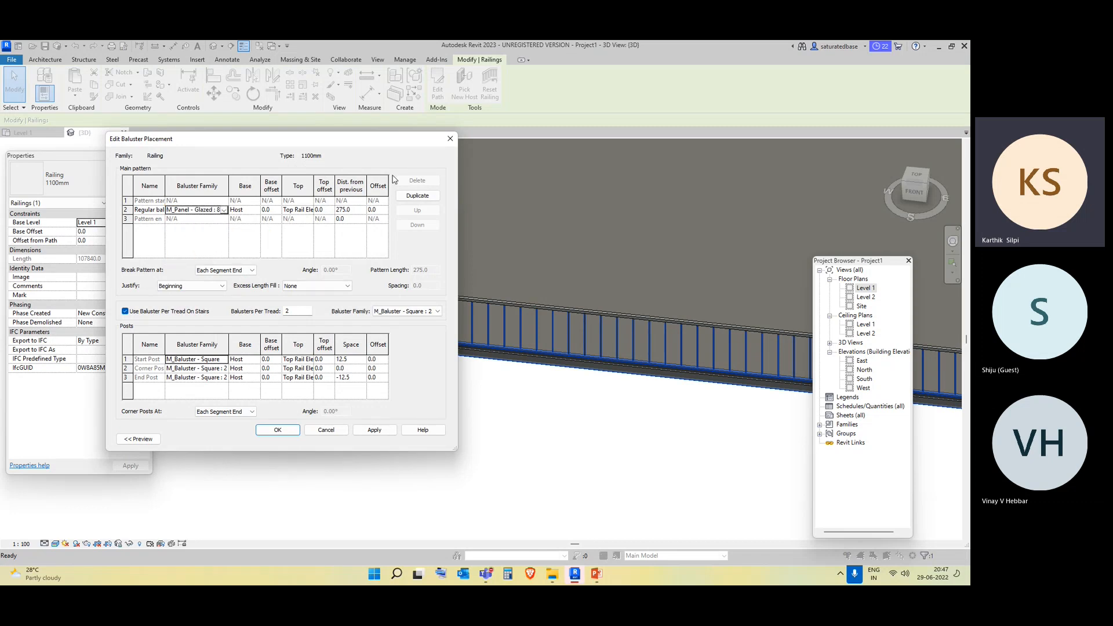
pyautogui.click(374, 430)
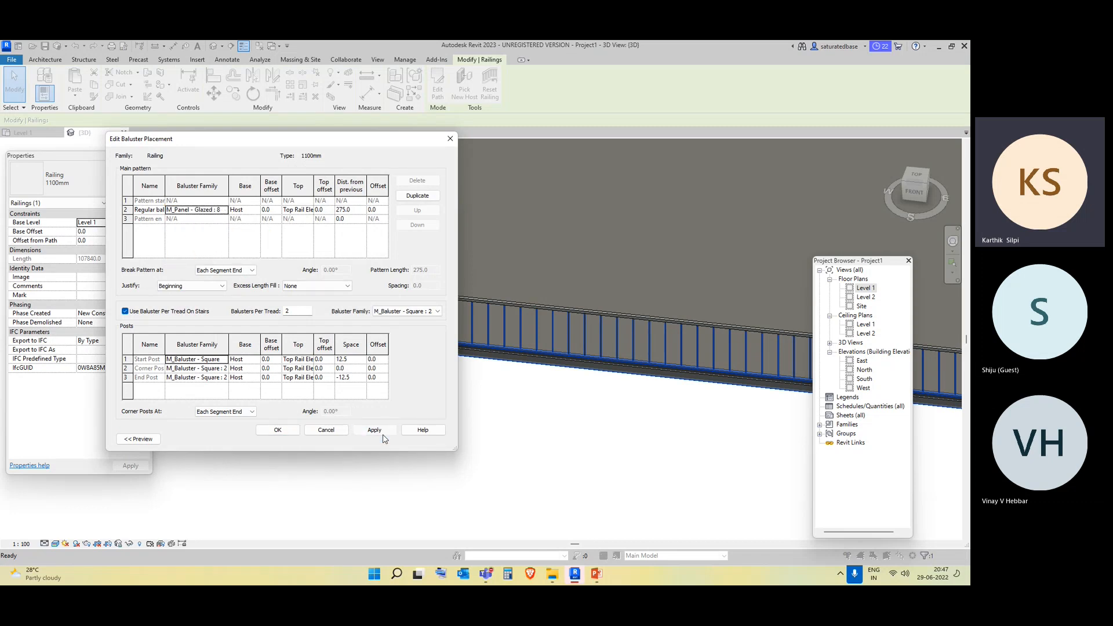
pyautogui.click(278, 430)
pyautogui.click(281, 436)
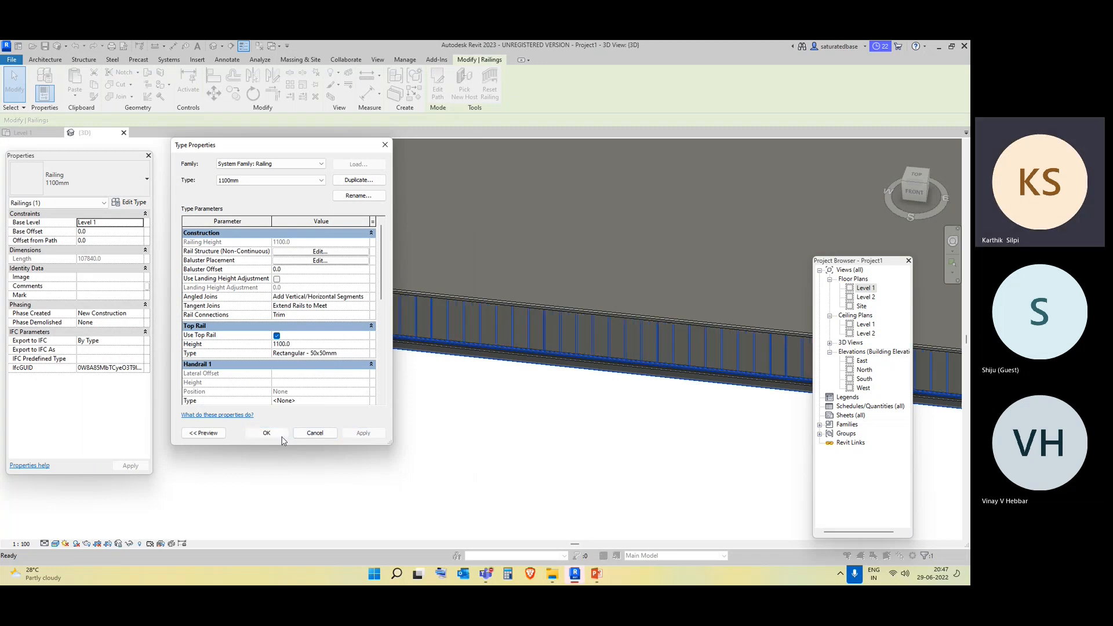
pyautogui.click(426, 437)
# Examine the glazed panels along the floor edges from several angles in 3D and select the railing.
pyautogui.scroll(3, 241, 308)
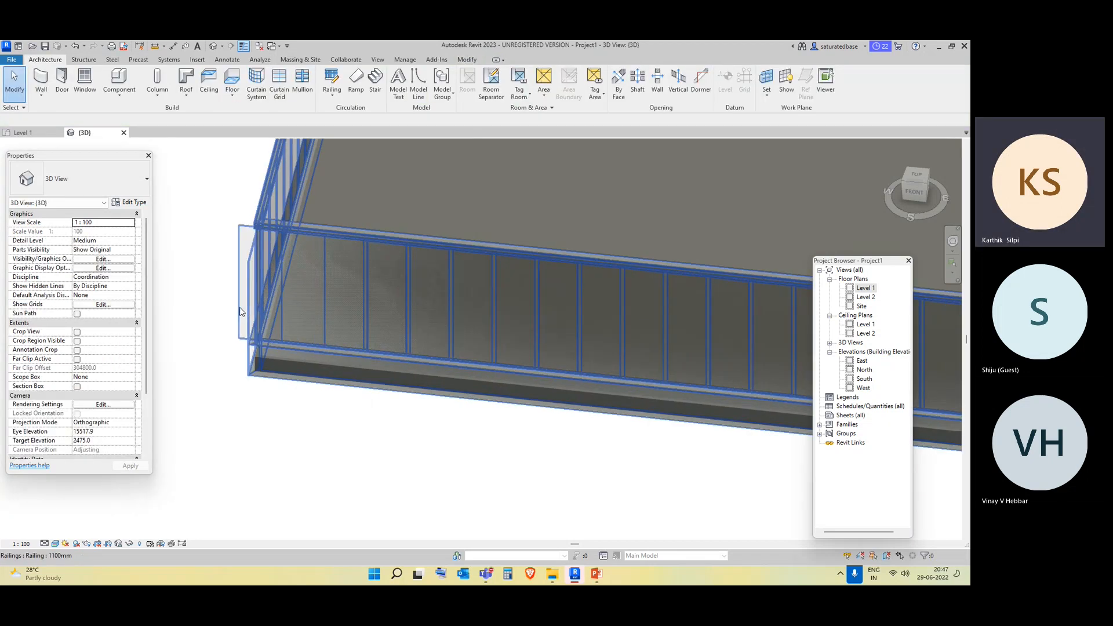
pyautogui.scroll(3, 240, 308)
pyautogui.scroll(-4, 240, 307)
pyautogui.scroll(2, 256, 277)
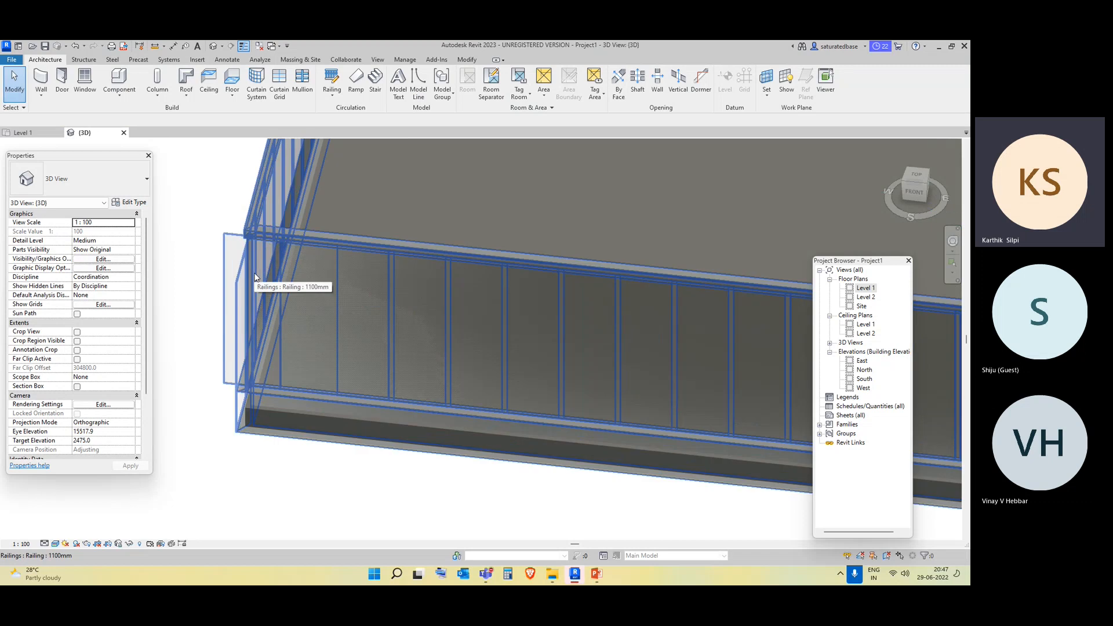
pyautogui.keyDown('shift'); pyautogui.moveTo(247, 346); pyautogui.dragTo(404, 396, button='middle'); pyautogui.keyUp('shift')
pyautogui.scroll(-5, 333, 384)
pyautogui.moveTo(333, 384); pyautogui.dragTo(359, 303, button='middle')
pyautogui.moveTo(359, 303); pyautogui.dragTo(343, 383, button='middle')
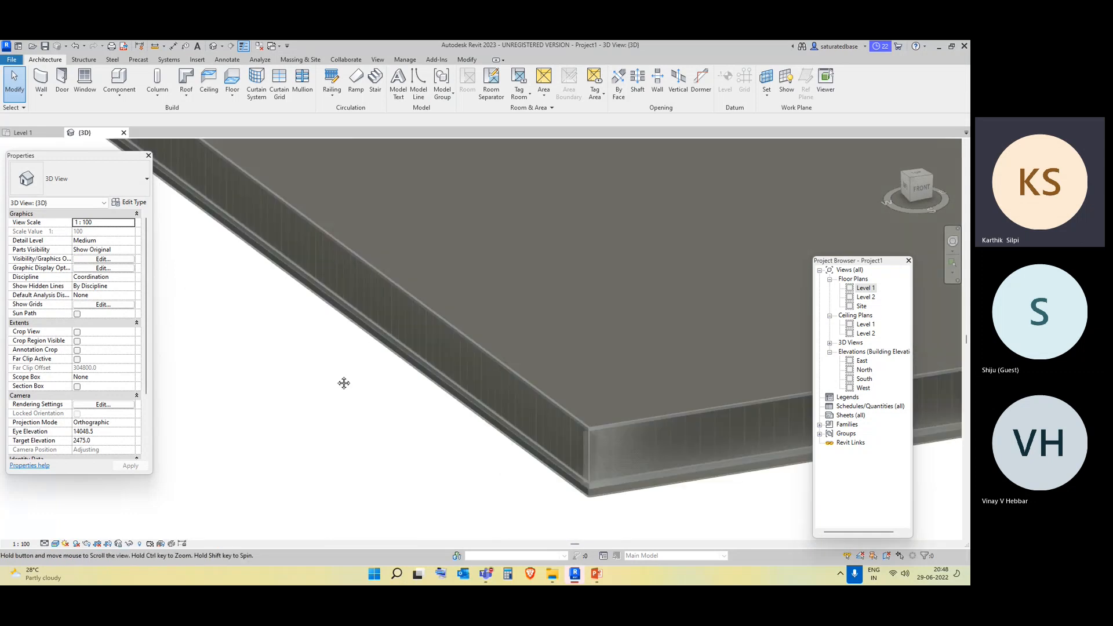
pyautogui.scroll(4, 498, 388)
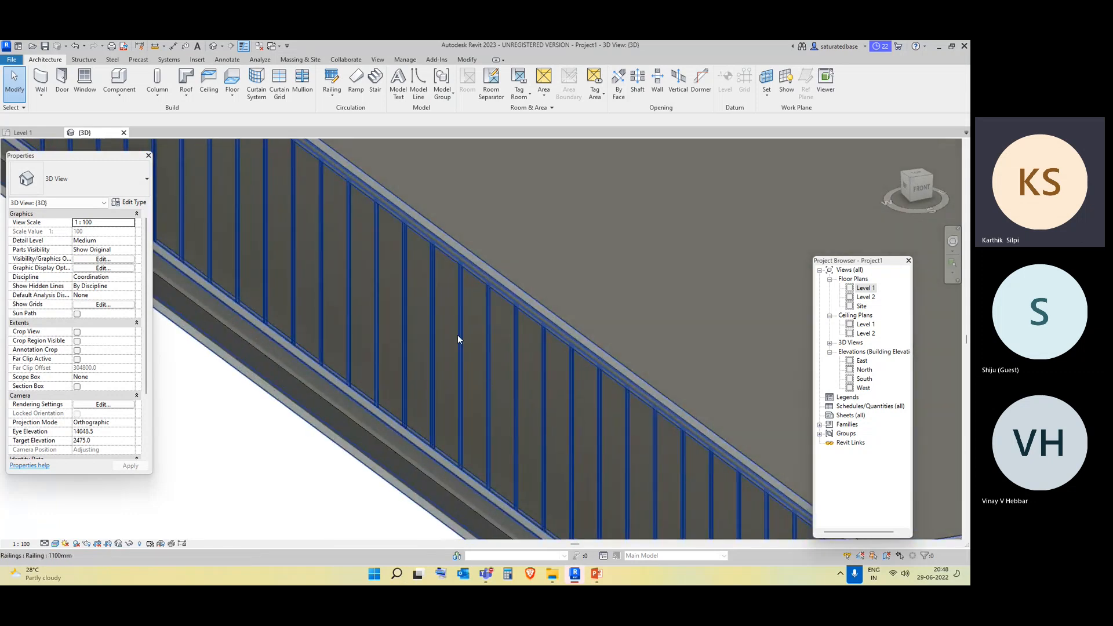
pyautogui.click(458, 337)
pyautogui.scroll(-5, 496, 397)
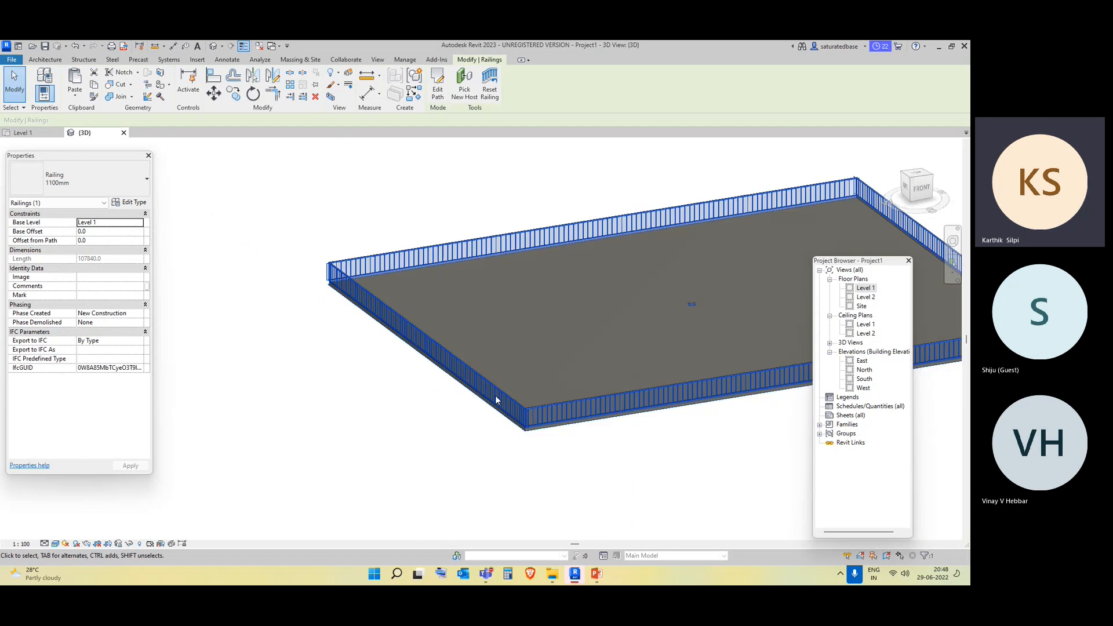
# On Level 1, delete the railing and its top rail by filtering the floor out of the selection, and delete the floor as well.
pyautogui.press('Escape')
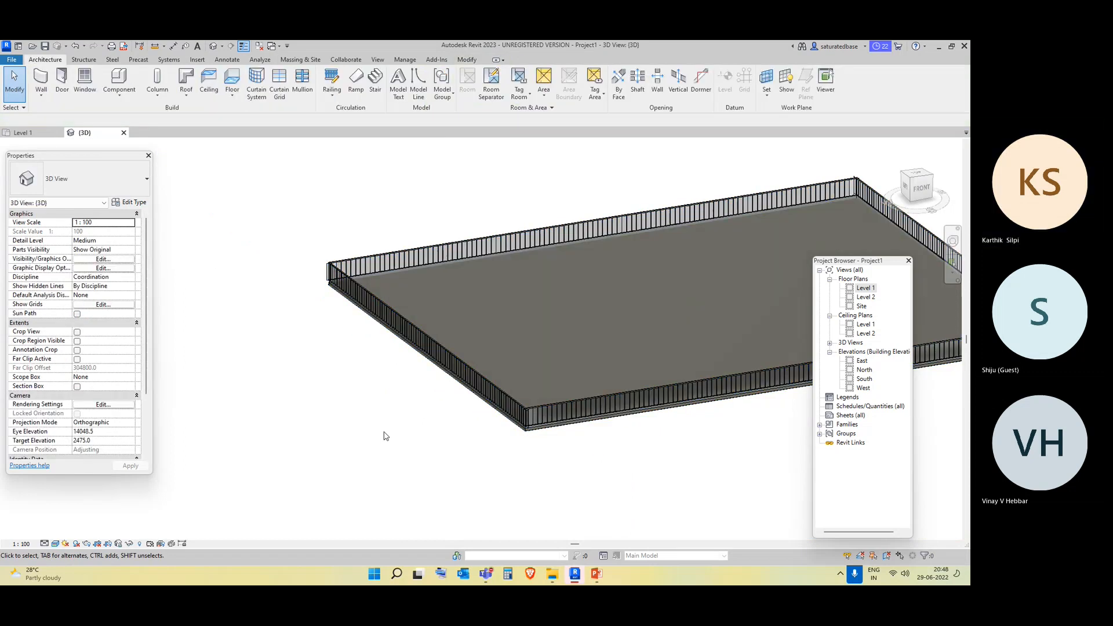
pyautogui.doubleClick(866, 287)
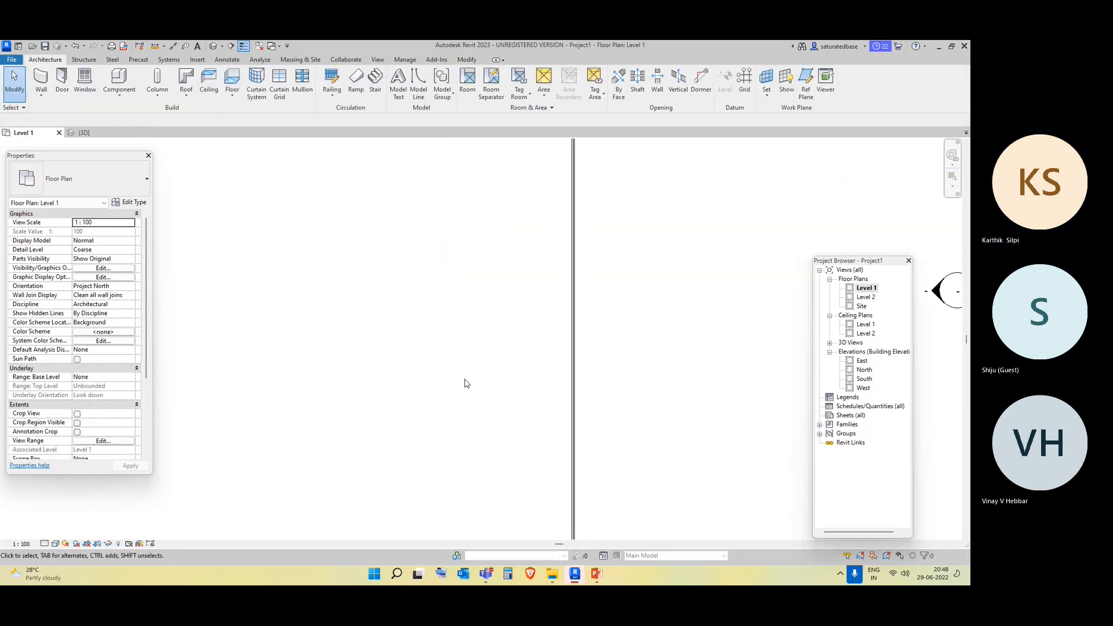
pyautogui.scroll(-5, 464, 383)
pyautogui.moveTo(505, 446); pyautogui.dragTo(370, 306)
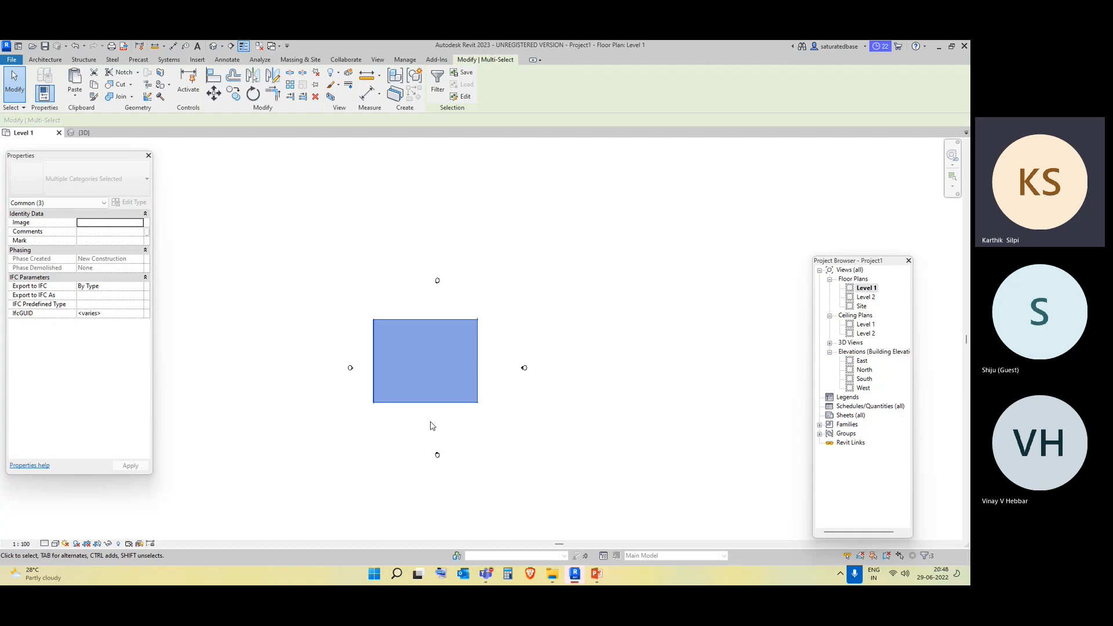
pyautogui.click(438, 83)
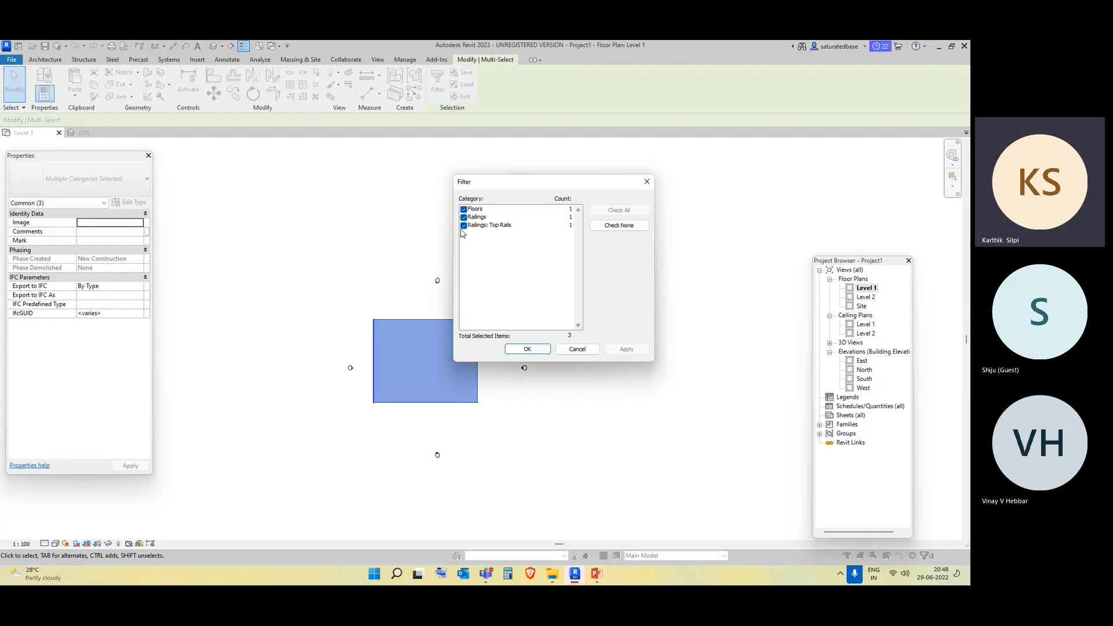
pyautogui.click(464, 210)
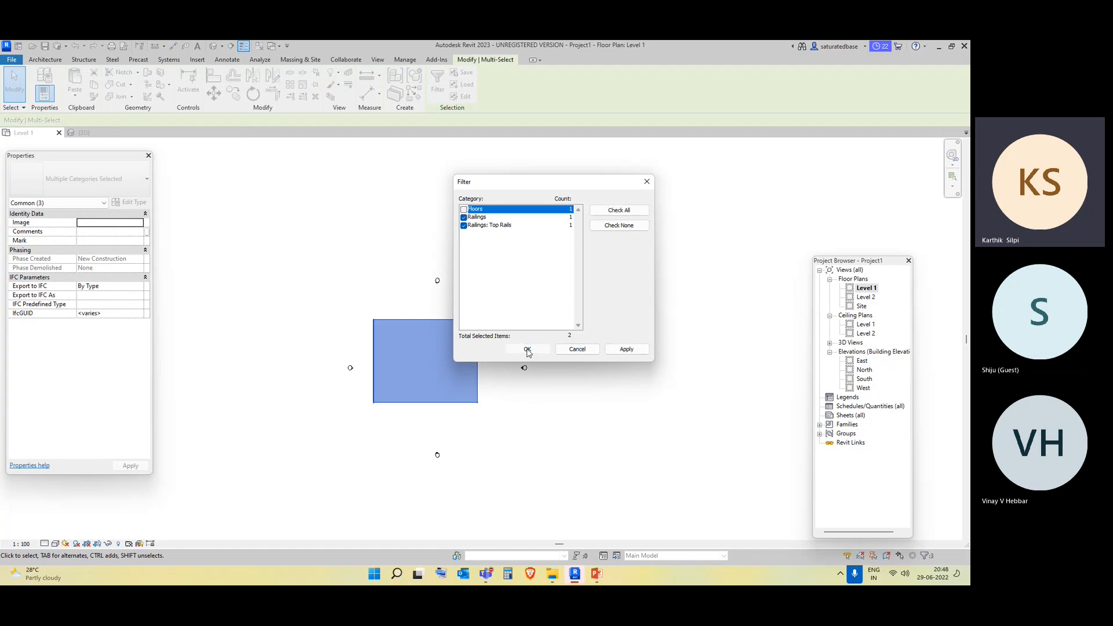
pyautogui.click(526, 349)
pyautogui.press('Delete')
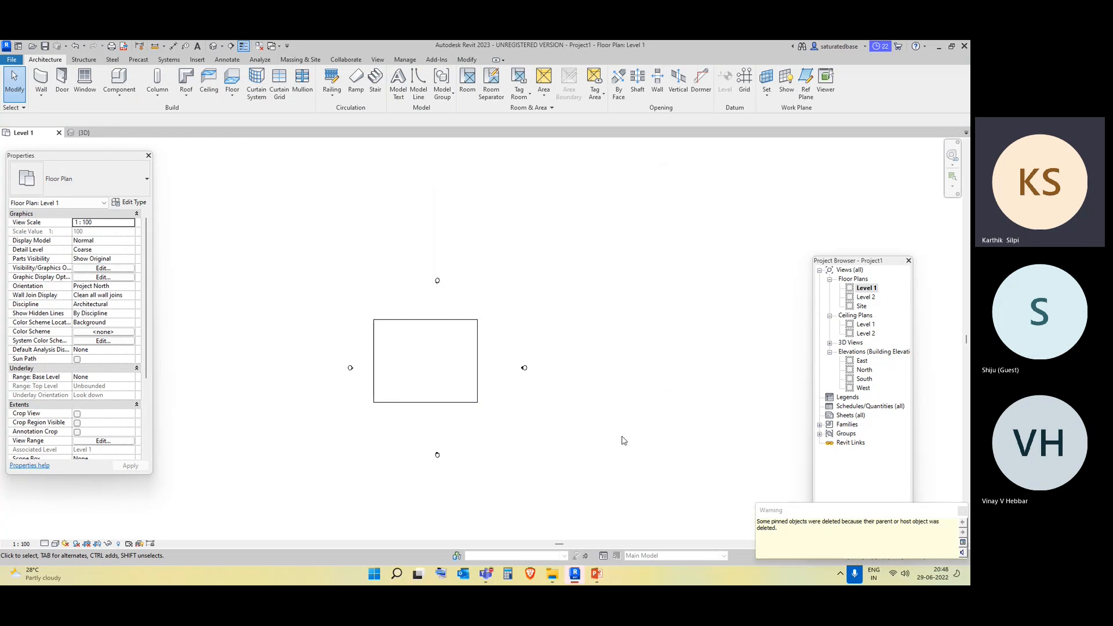
pyautogui.moveTo(499, 410); pyautogui.dragTo(363, 311)
pyautogui.press('Delete')
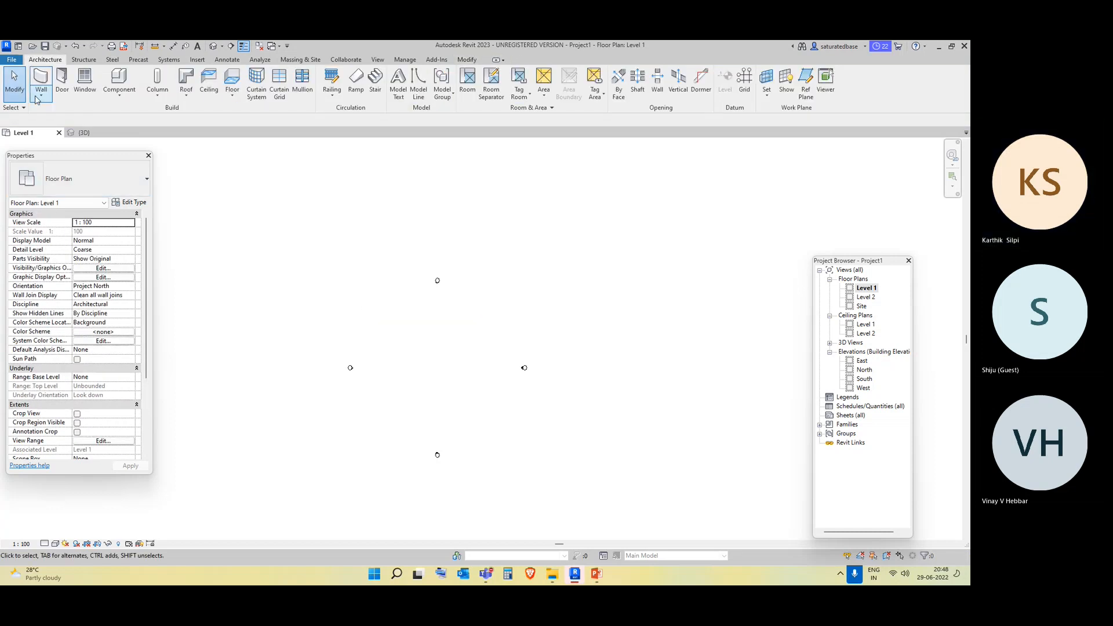
# Draw a closed rectangle of four Generic - 200mm walls on Level 1, 15000 long vertically and 10000 wide horizontally.
pyautogui.click(52, 115)
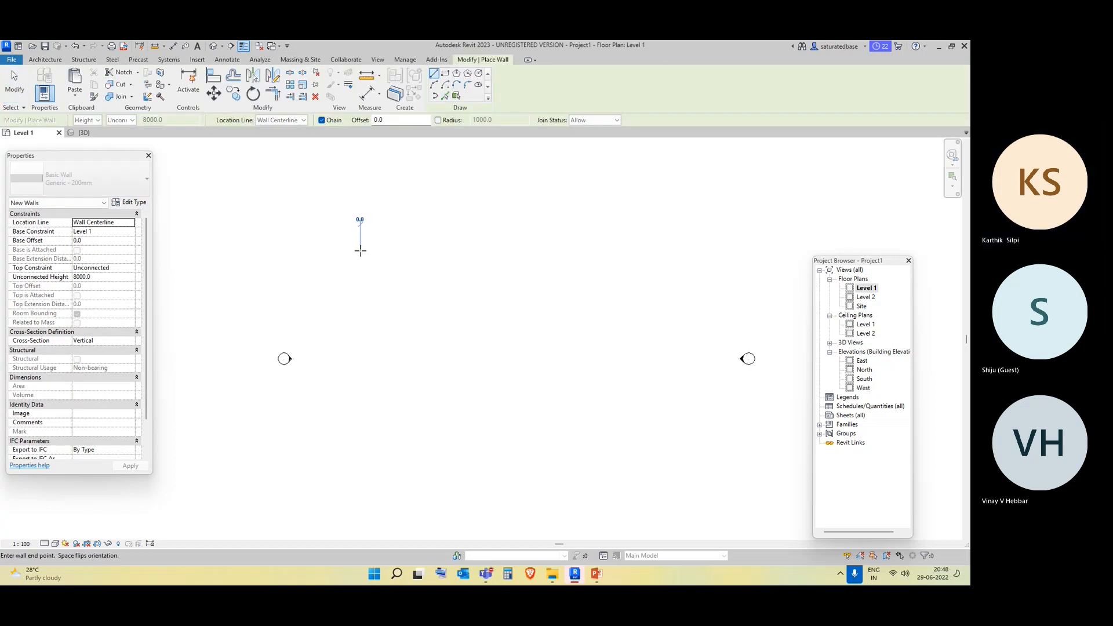
pyautogui.click(361, 270)
pyautogui.scroll(3, 361, 350)
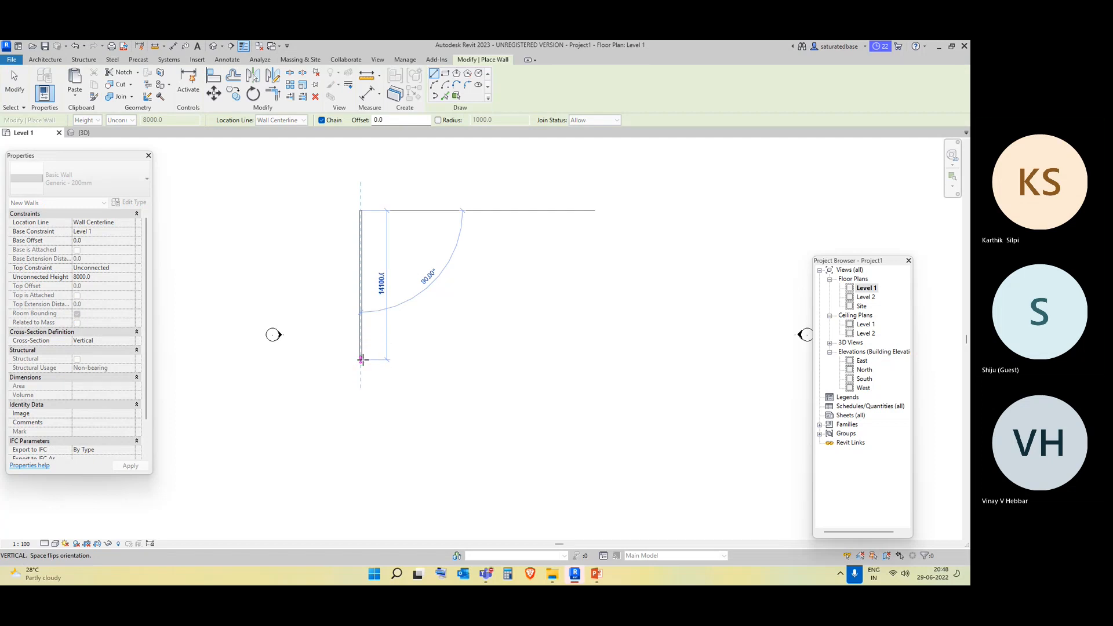
pyautogui.write('15000')
pyautogui.press('Return')
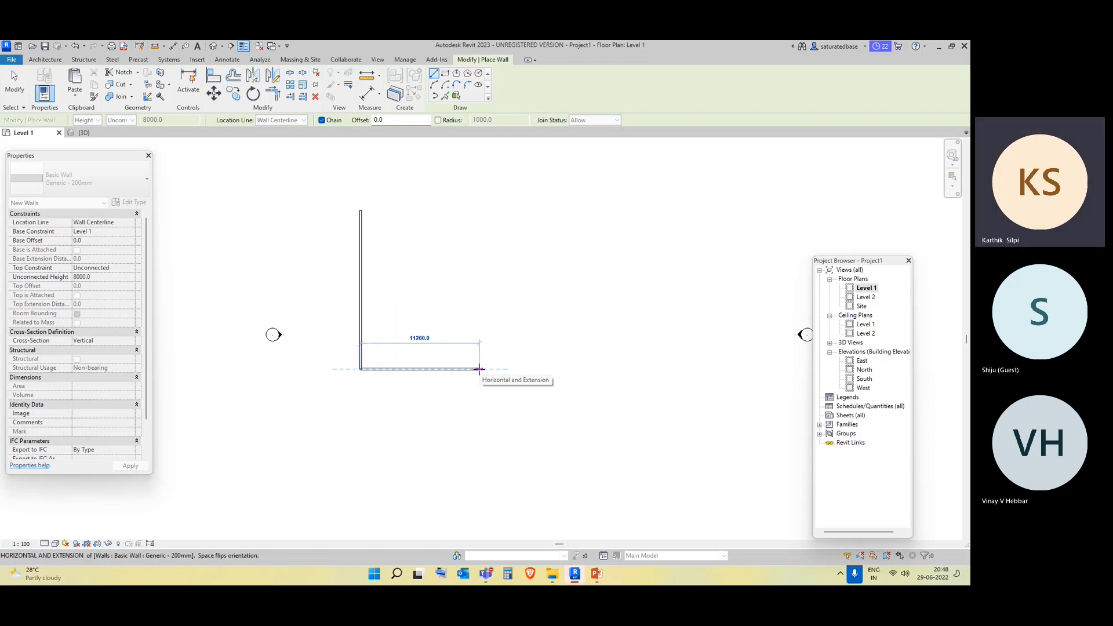
pyautogui.write('1000')
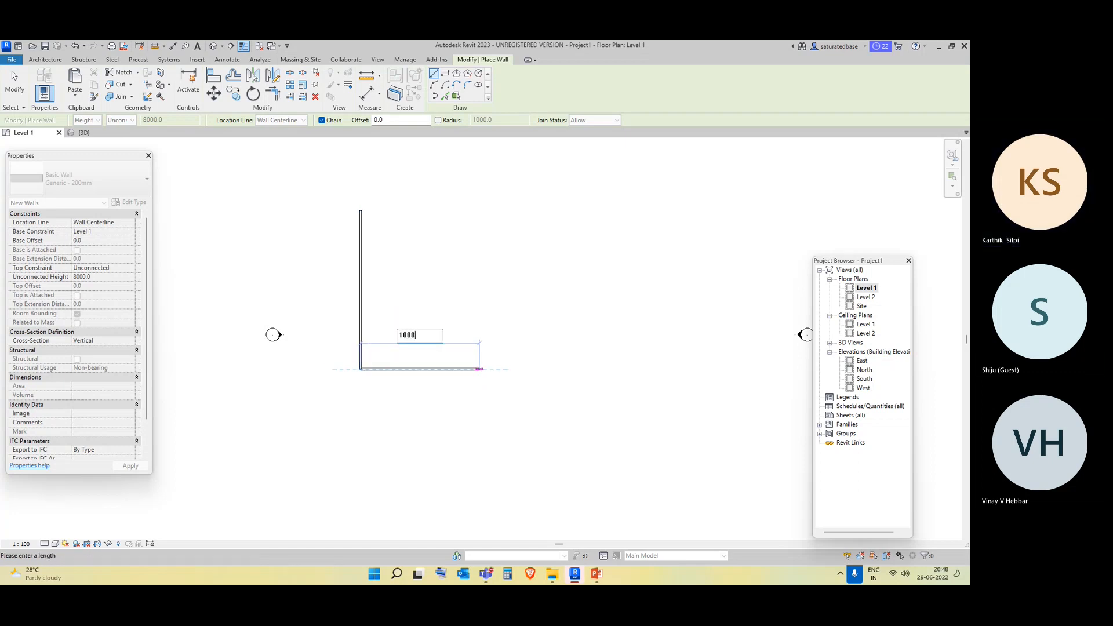
pyautogui.write('0')
pyautogui.press('Return')
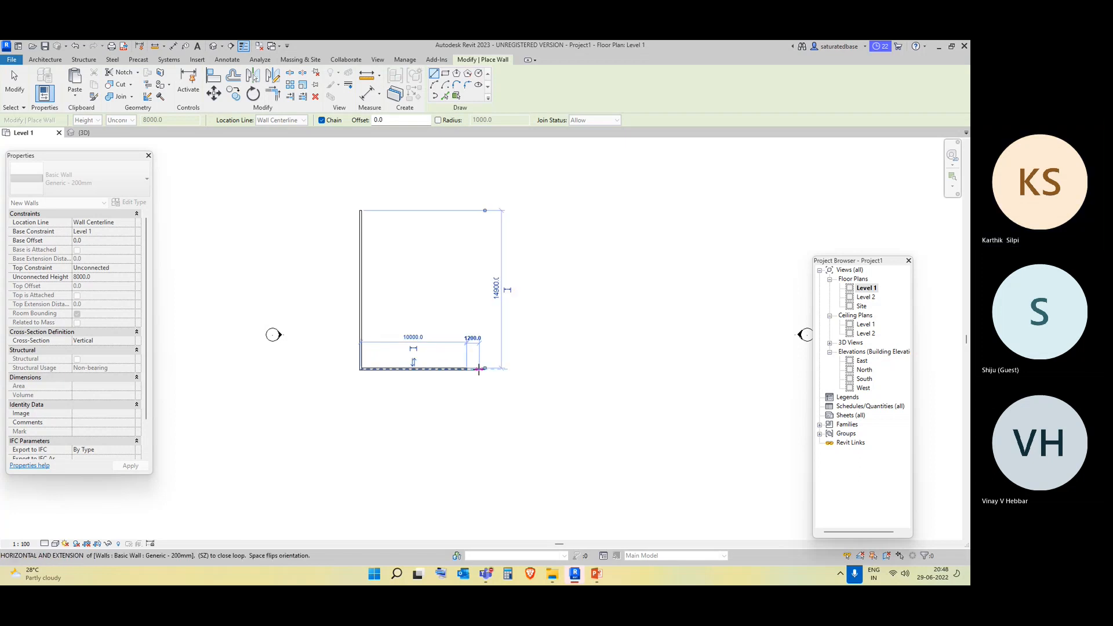
pyautogui.click(467, 210)
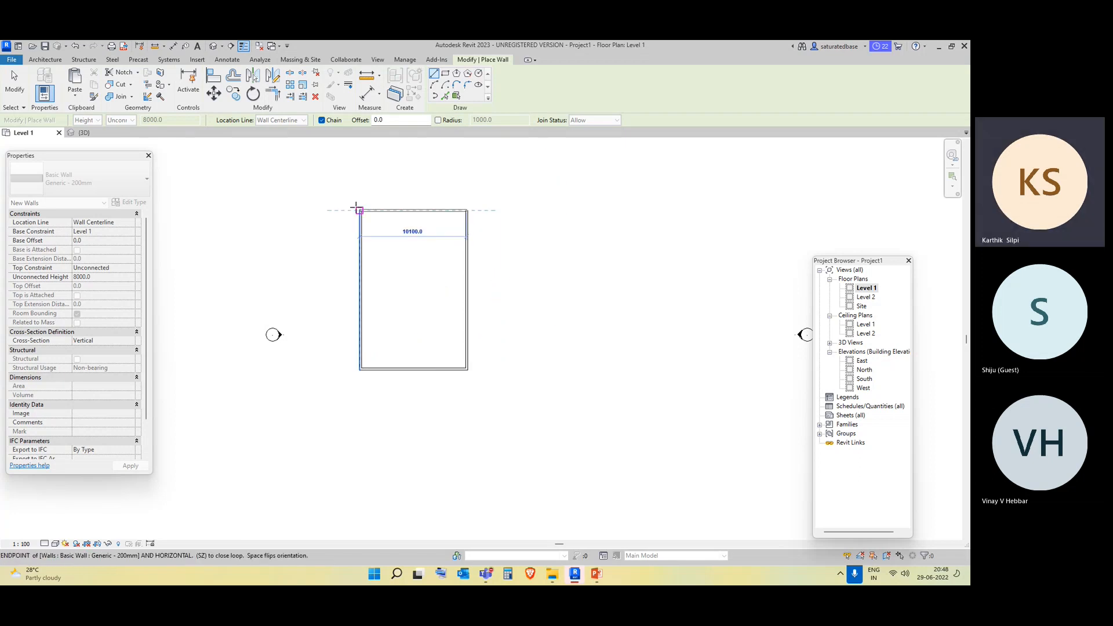
pyautogui.click(360, 210)
pyautogui.press('Escape')
pyautogui.press('Escape')
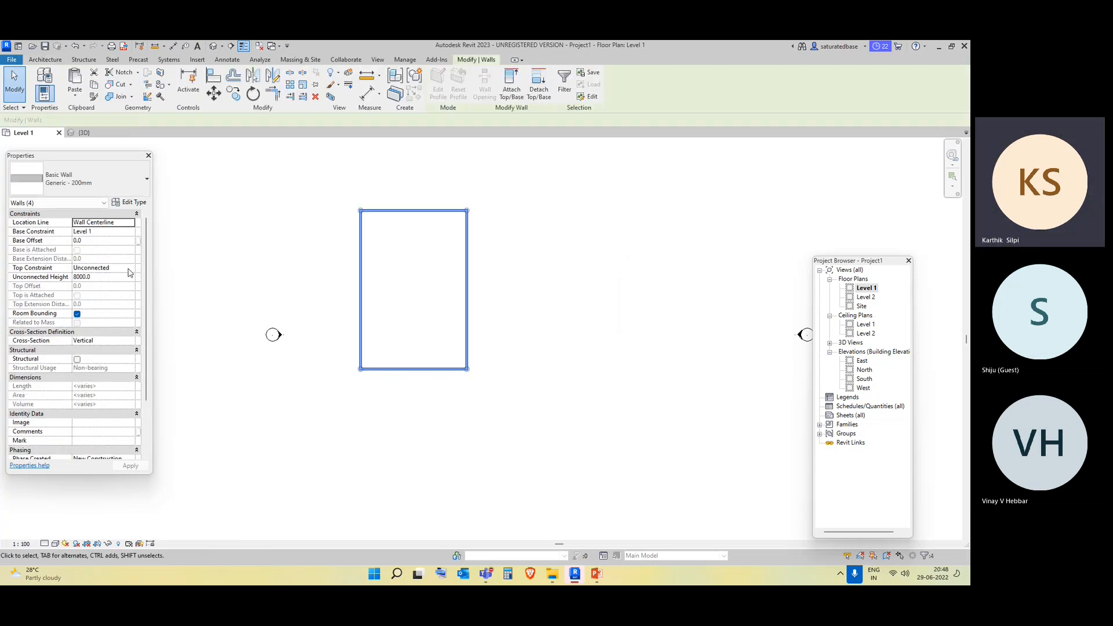
# Set the top constraint of the four walls to Up to level: Level 2.
pyautogui.click(129, 269)
pyautogui.click(120, 292)
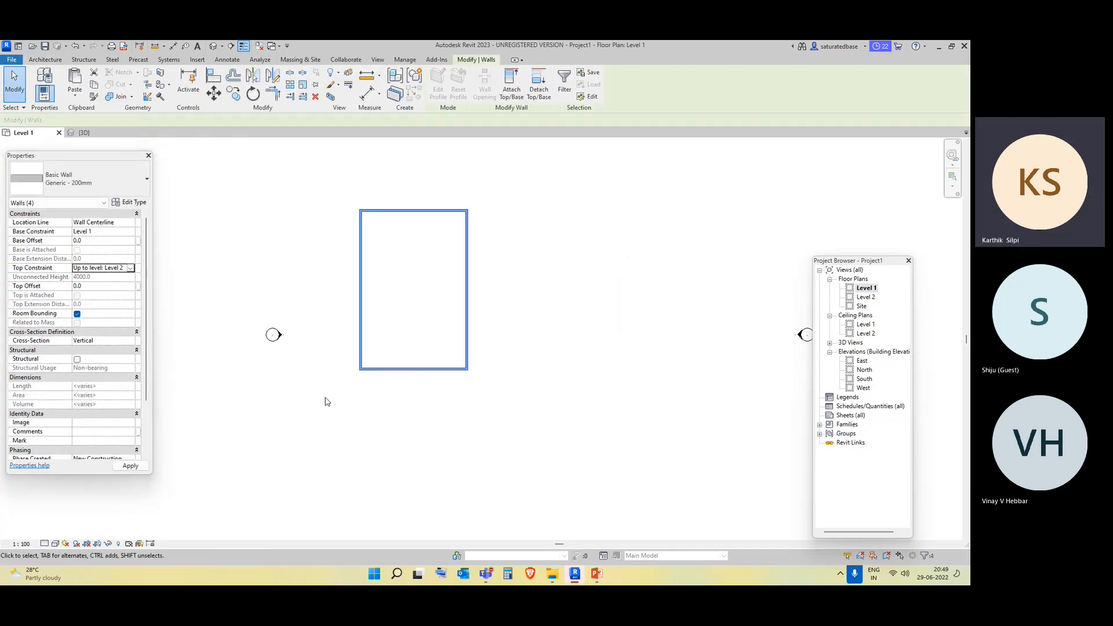
pyautogui.click(316, 444)
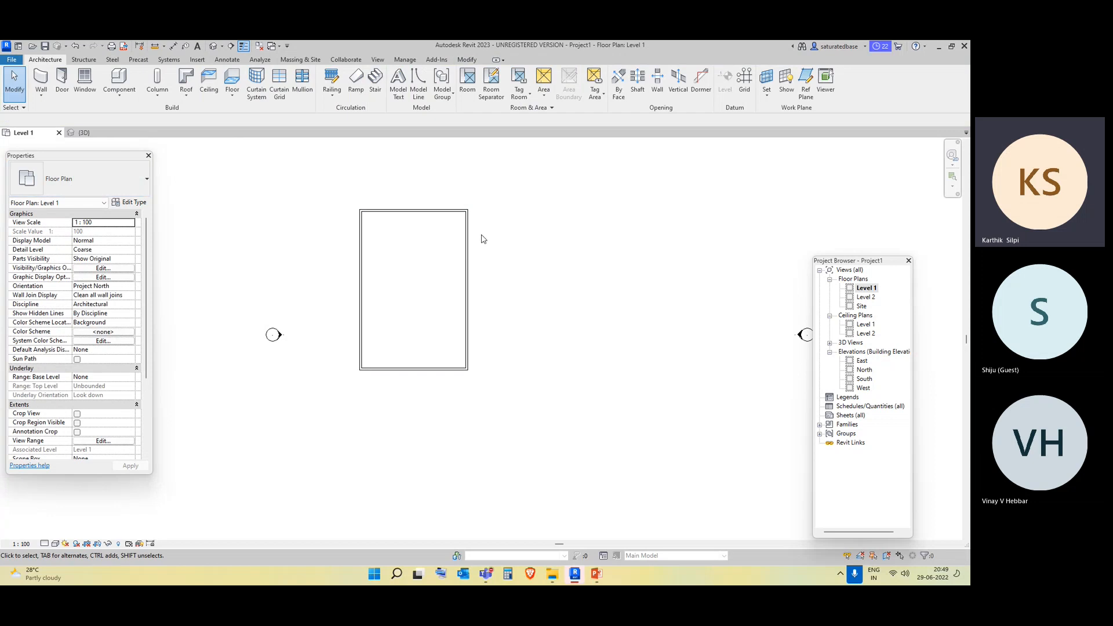
# Open the East elevation and examine the Level 1 and Level 2 lines and level heads against the walls.
pyautogui.doubleClick(862, 361)
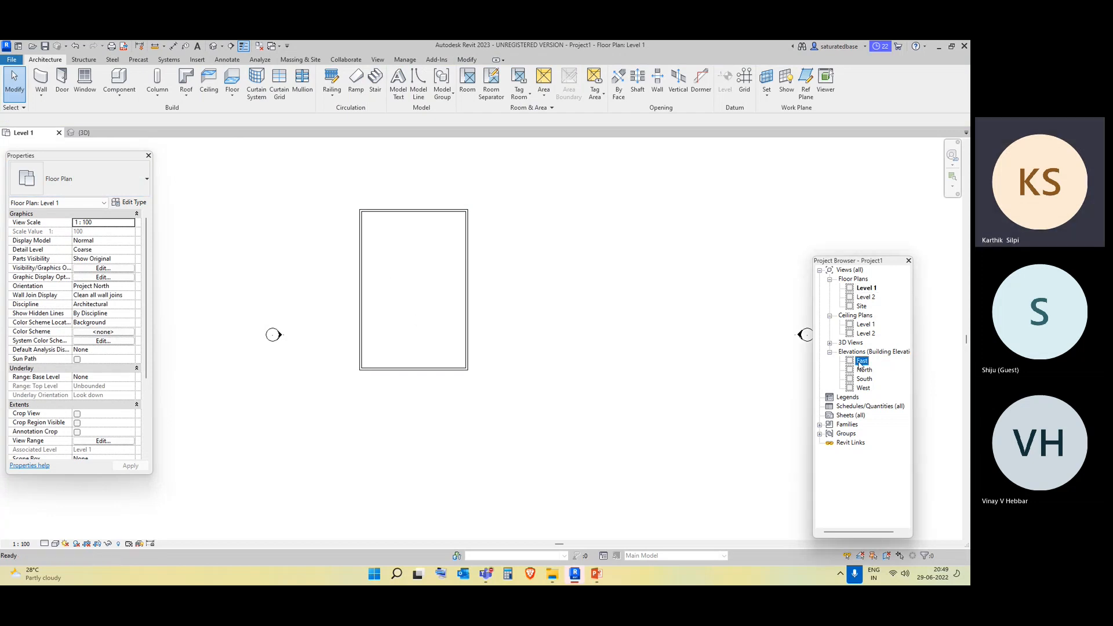
pyautogui.scroll(-3, 503, 369)
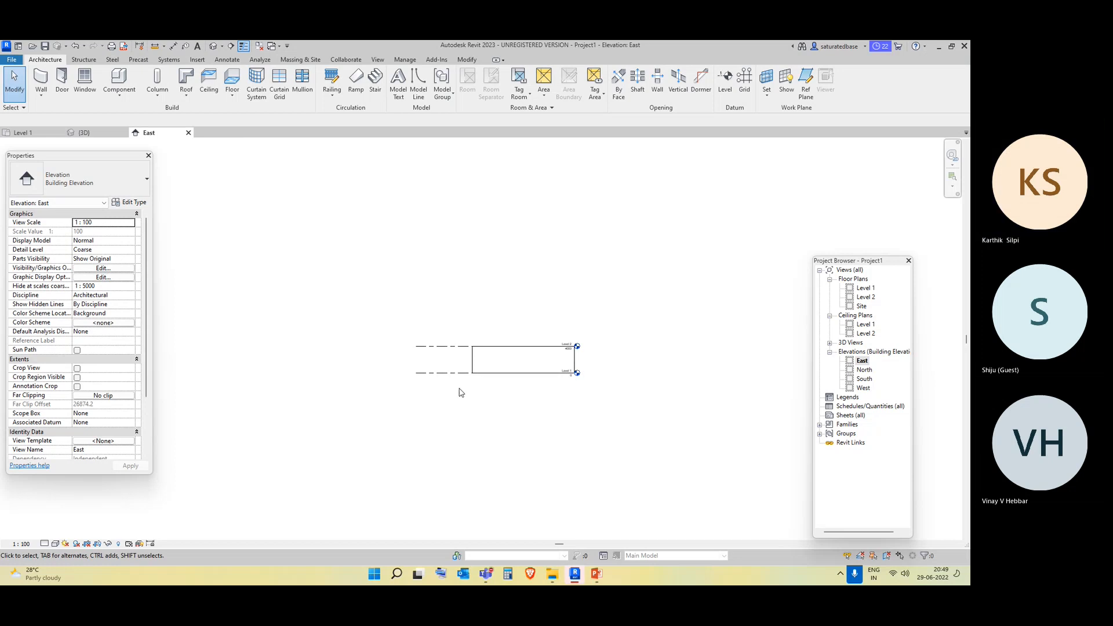
pyautogui.moveTo(450, 392); pyautogui.dragTo(434, 301)
pyautogui.scroll(8, 573, 345)
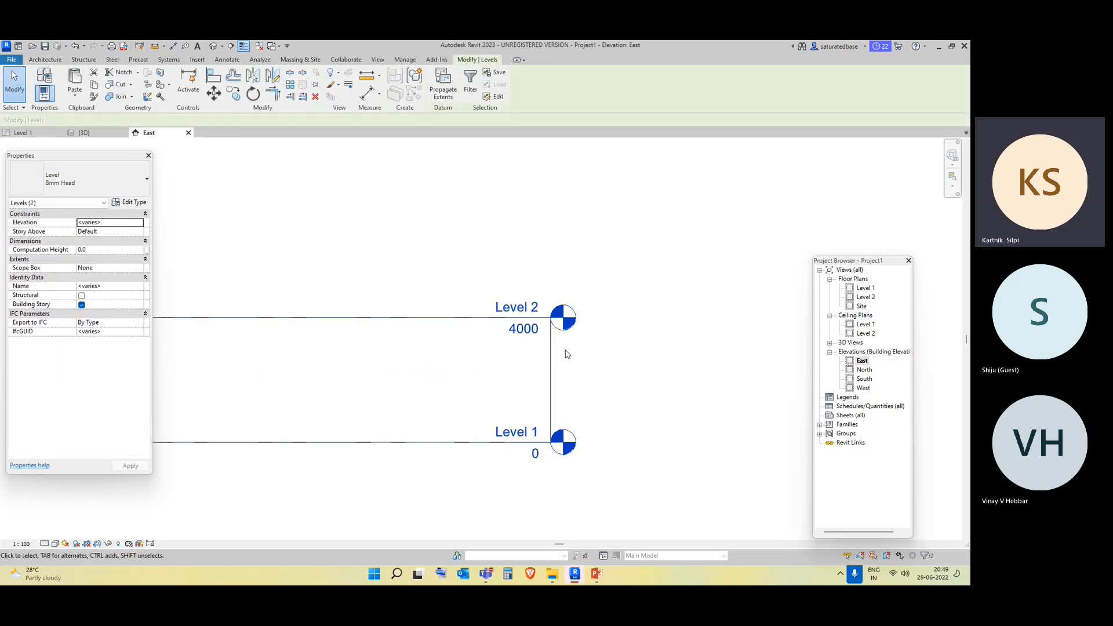
pyautogui.moveTo(612, 464); pyautogui.dragTo(567, 313, button='middle')
pyautogui.scroll(3, 549, 378)
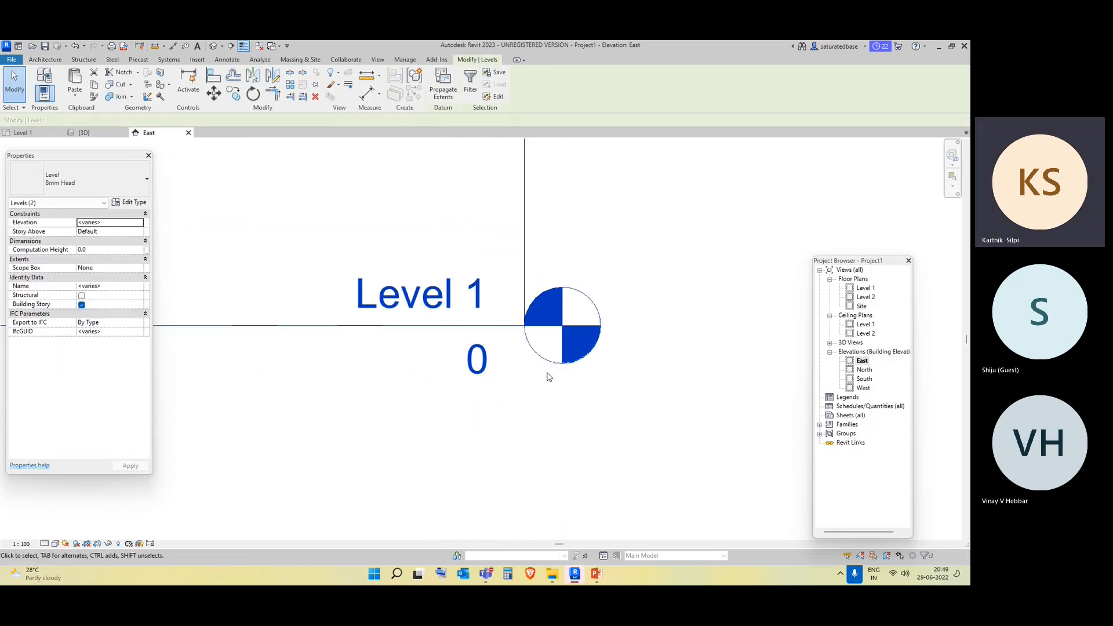
pyautogui.scroll(-5, 518, 380)
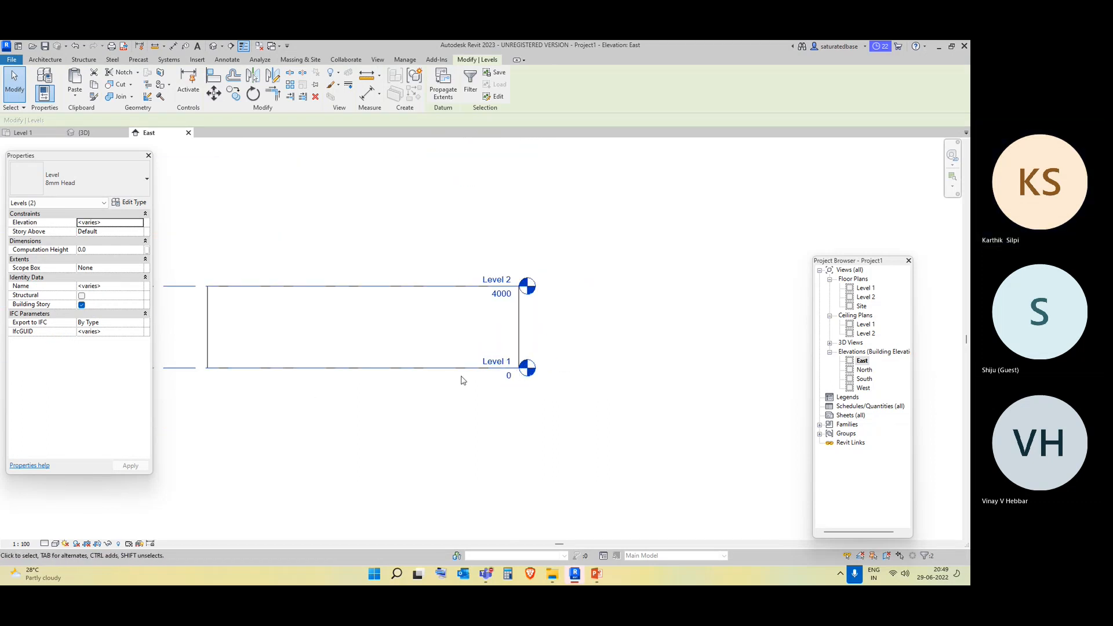
pyautogui.click(318, 393)
pyautogui.moveTo(318, 393); pyautogui.dragTo(422, 397, button='middle')
pyautogui.click(294, 373)
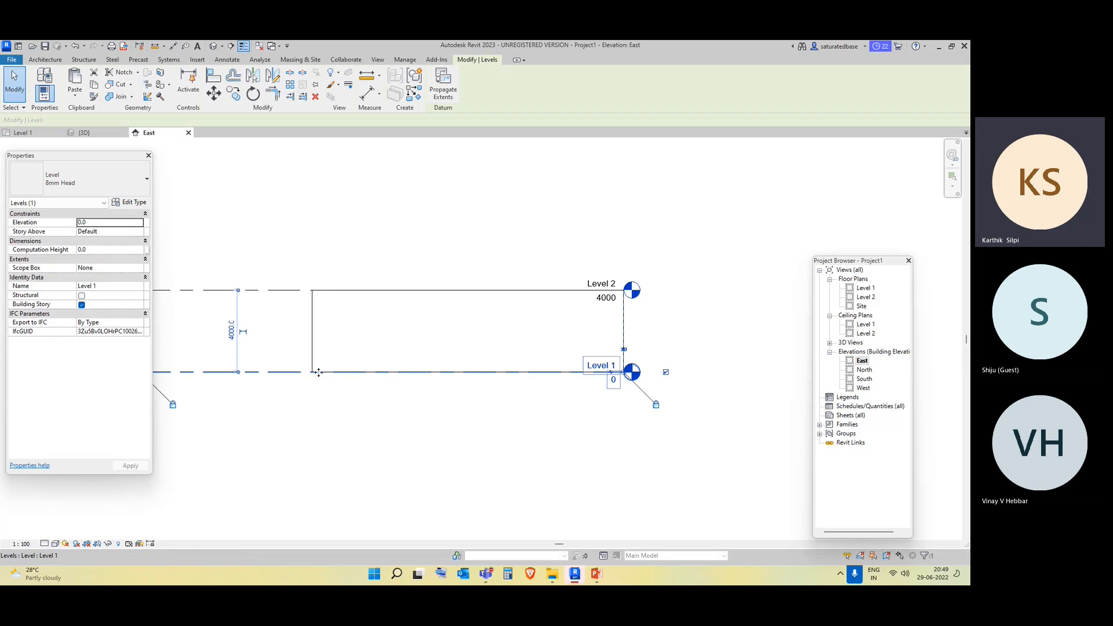
pyautogui.scroll(2, 655, 382)
pyautogui.press('l')
pyautogui.press('l')
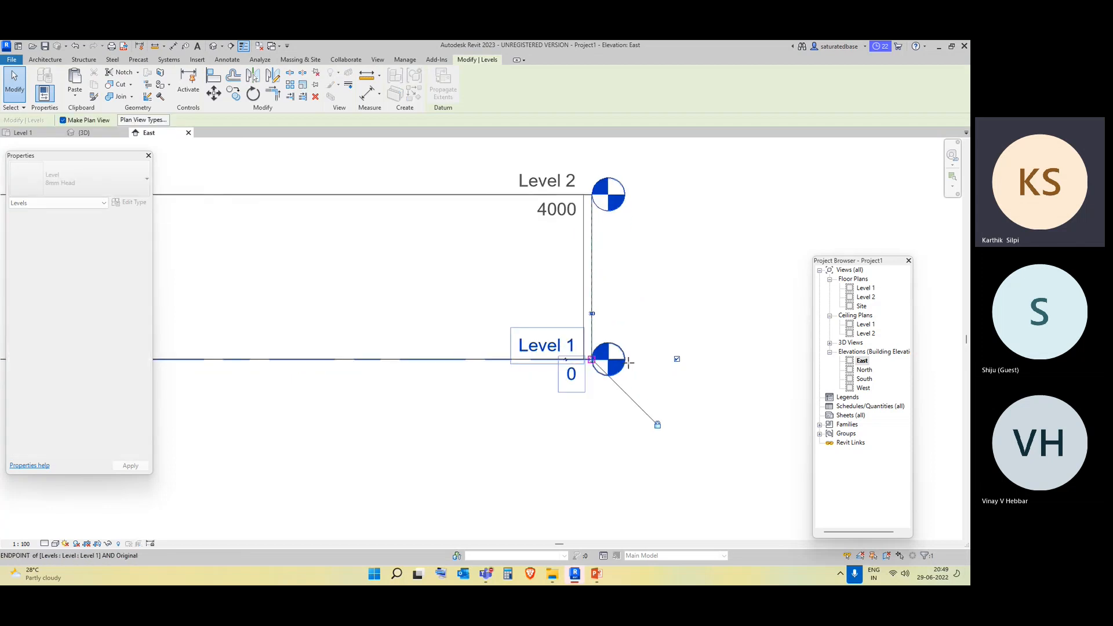
pyautogui.scroll(-2, 687, 361)
pyautogui.scroll(-2, 690, 361)
pyautogui.press('Escape')
pyautogui.press('Escape')
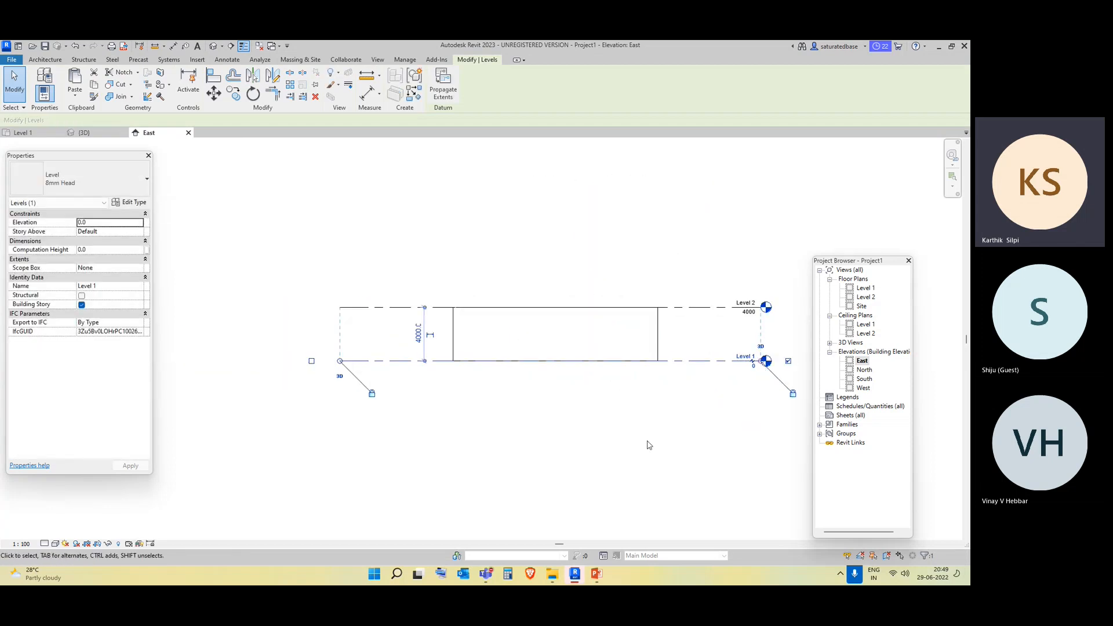
# Add four levels above Level 2 with the Level tool, picking each topmost level line in turn with an offset of 4000.
pyautogui.moveTo(629, 450); pyautogui.dragTo(597, 468, button='middle')
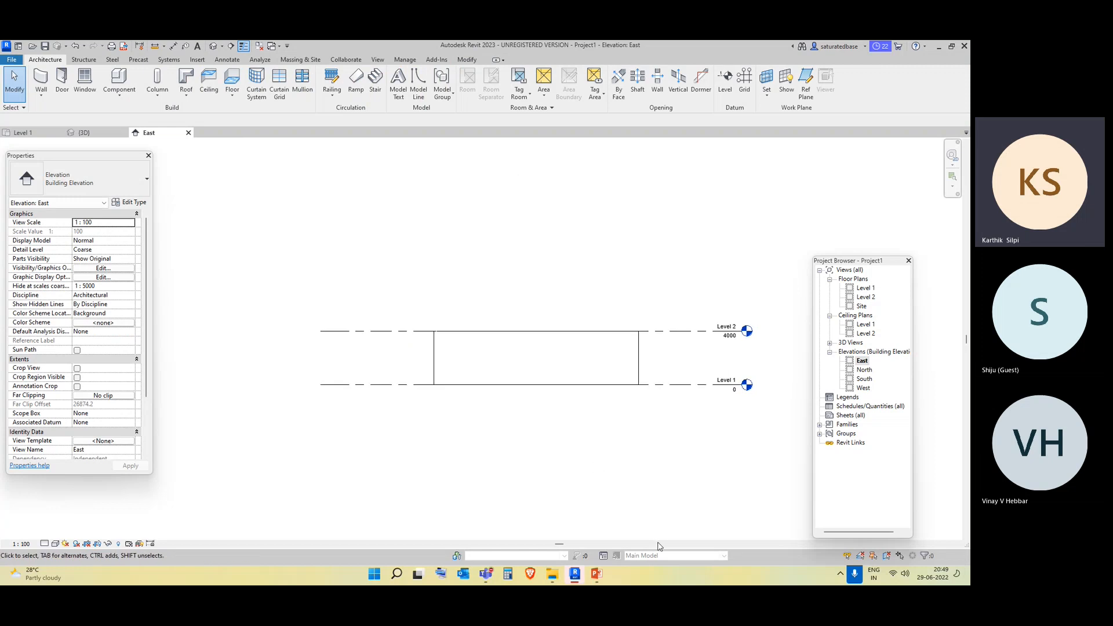
pyautogui.moveTo(644, 265); pyautogui.dragTo(589, 265, button='middle')
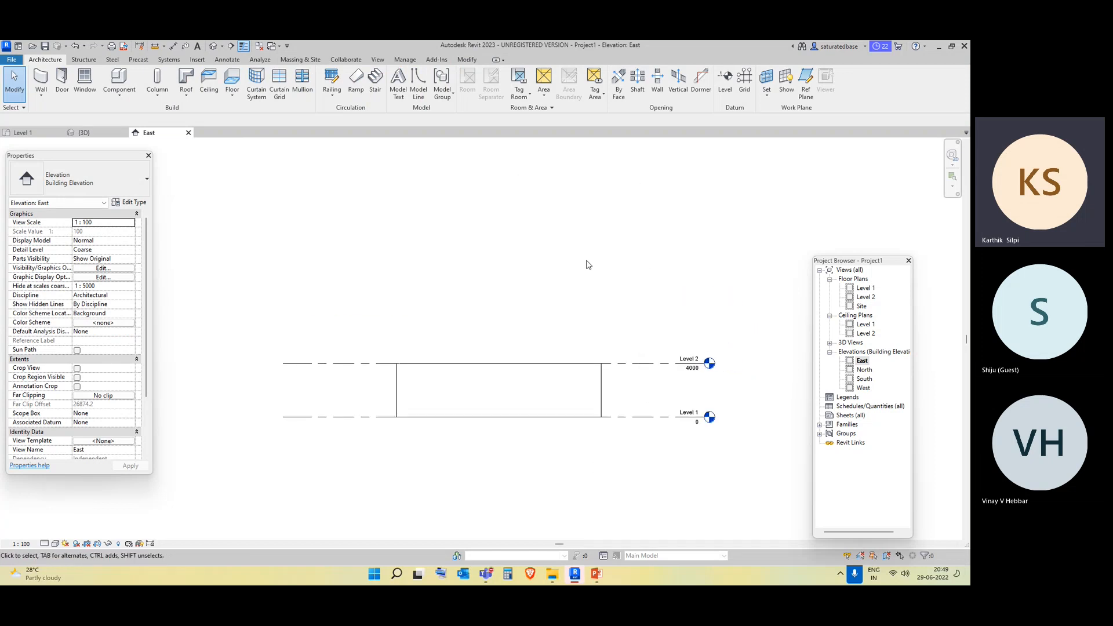
pyautogui.click(729, 90)
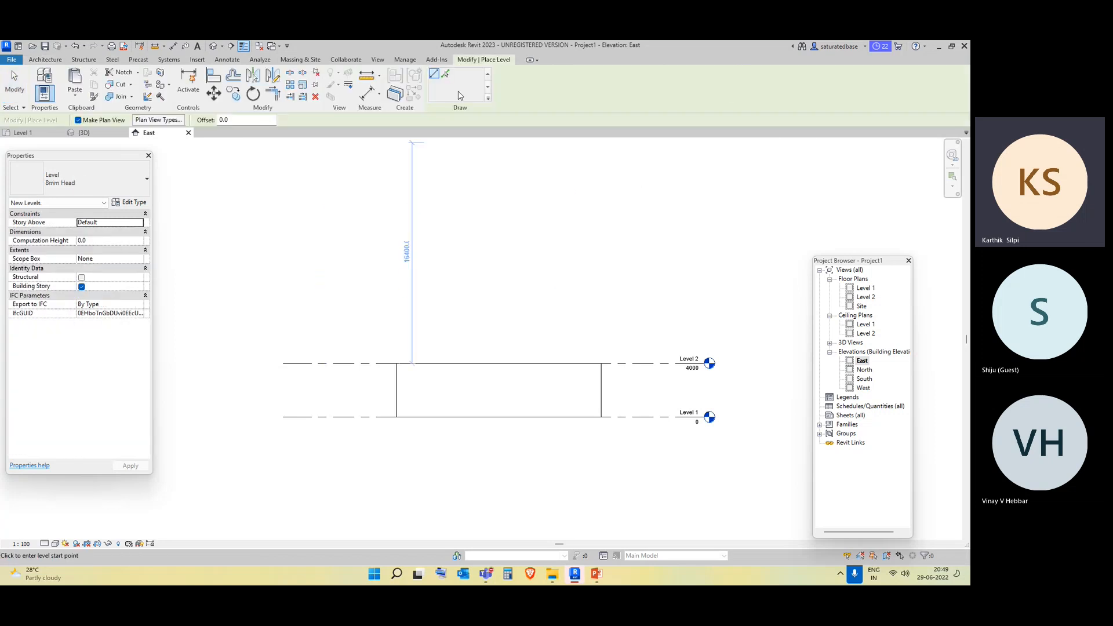
pyautogui.click(446, 75)
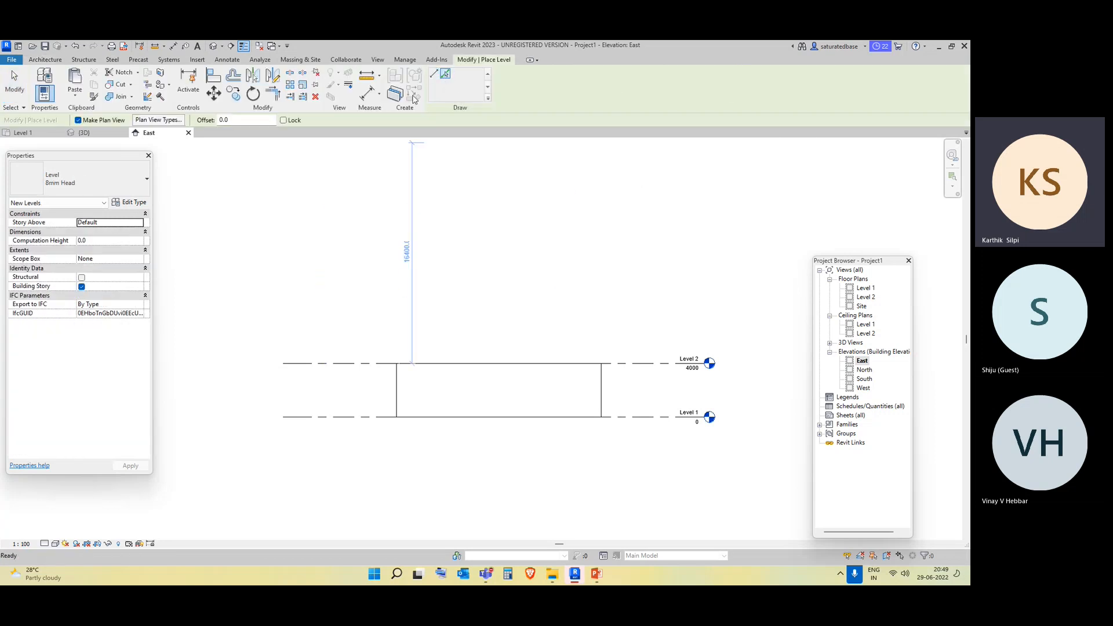
pyautogui.click(242, 118)
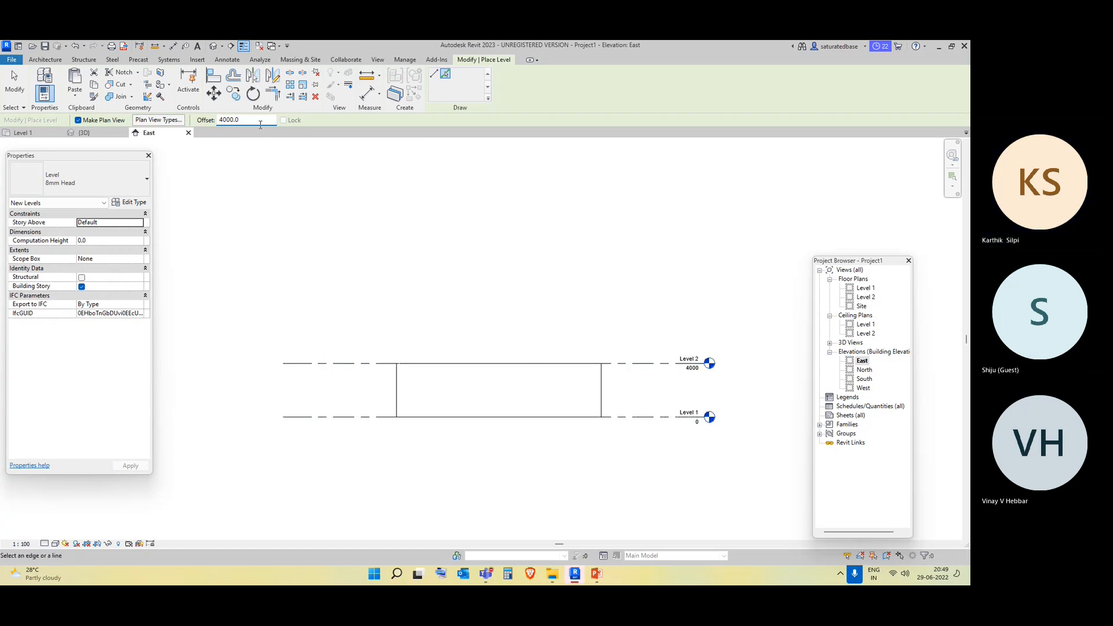
pyautogui.click(362, 362)
pyautogui.click(366, 310)
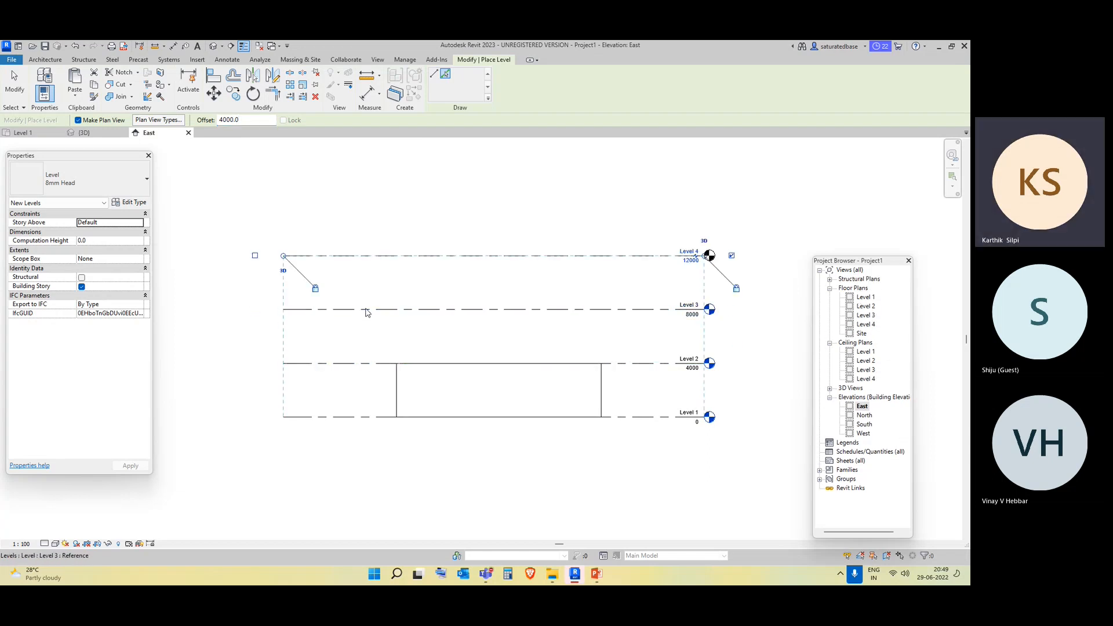
pyautogui.click(385, 256)
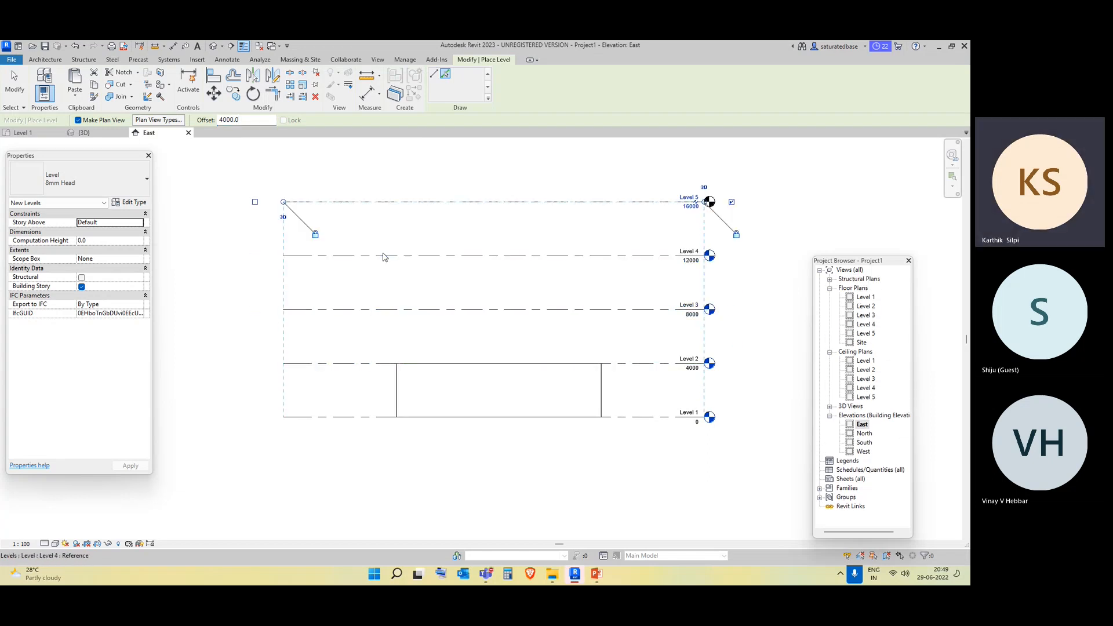
pyautogui.click(410, 203)
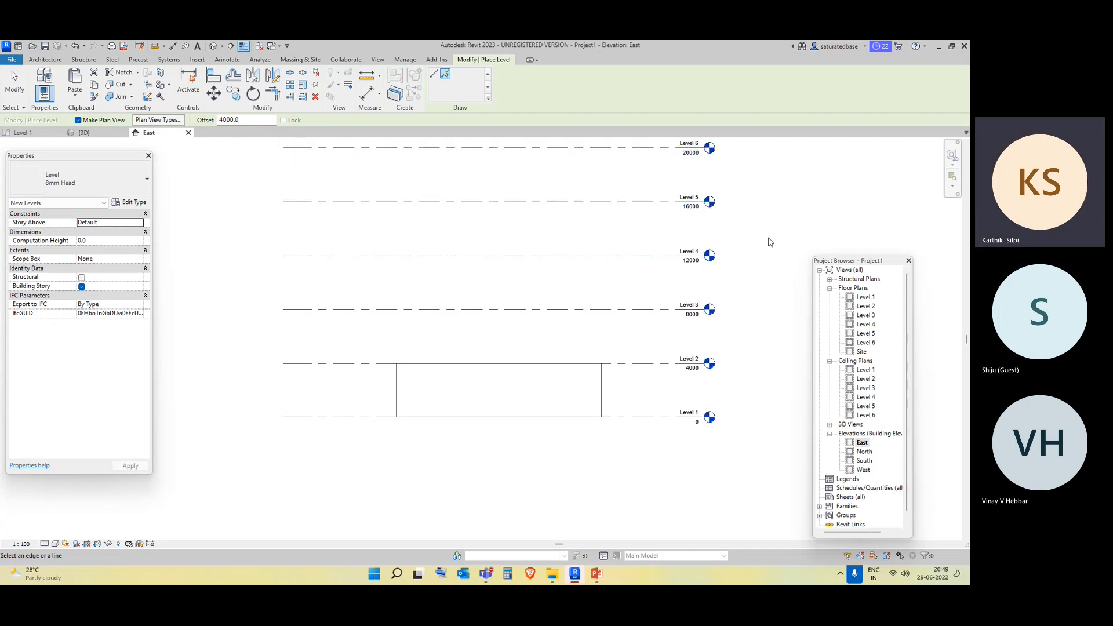
pyautogui.press('Escape')
pyautogui.press('Escape')
# Create a Generic 150mm floor on Level 1 with a rectangular boundary between opposite outer corners of the four walls.
pyautogui.doubleClick(860, 297)
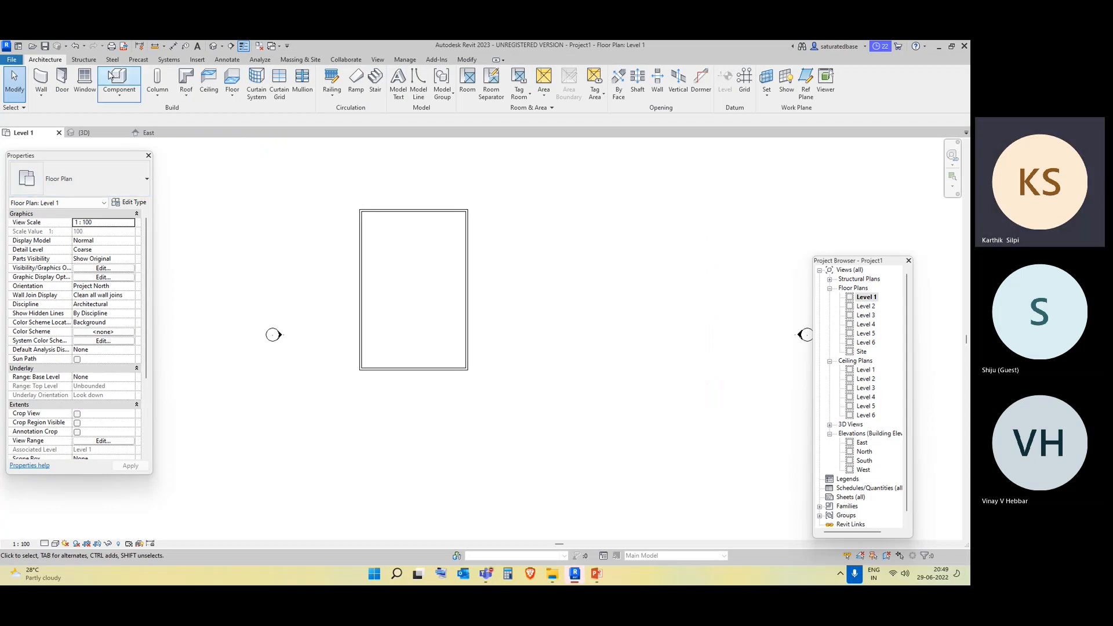
pyautogui.click(232, 93)
pyautogui.click(251, 108)
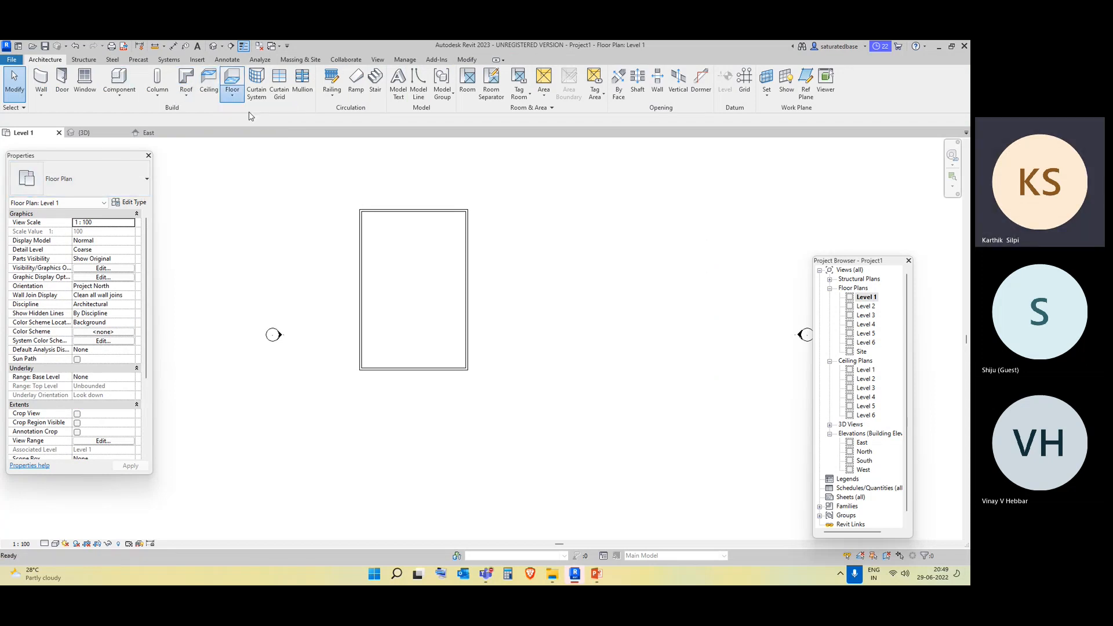
pyautogui.click(533, 96)
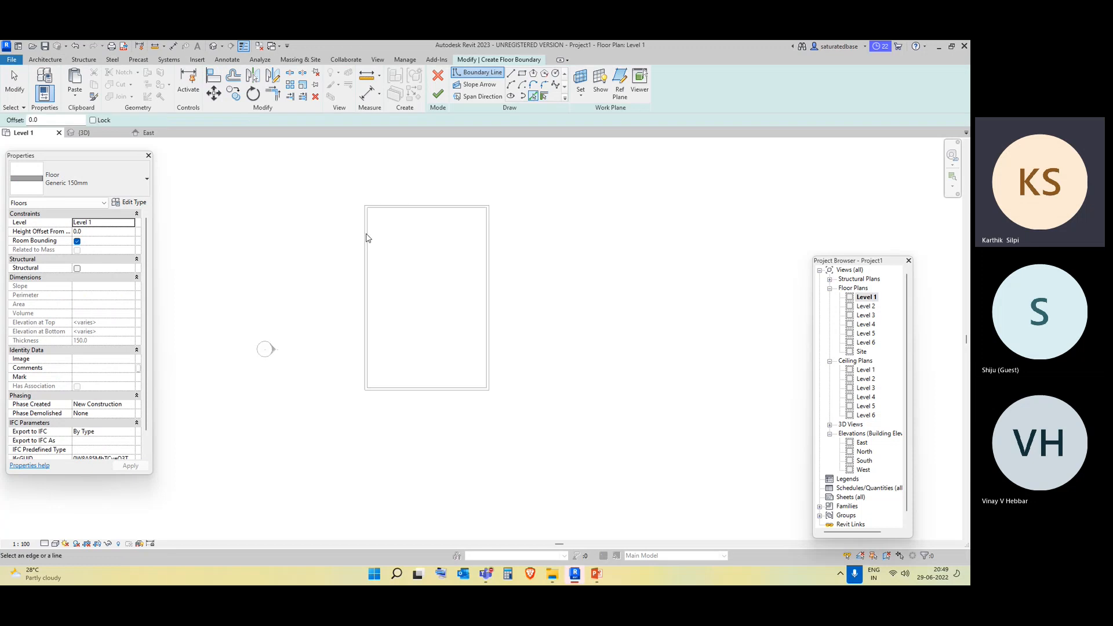
pyautogui.scroll(2, 366, 237)
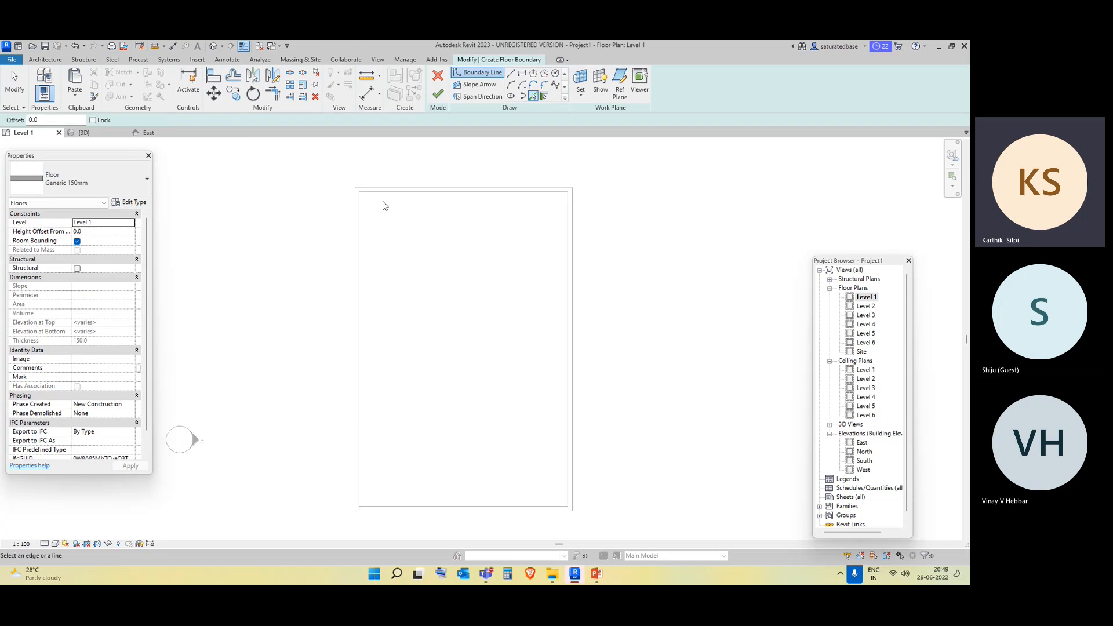
pyautogui.click(522, 75)
pyautogui.click(355, 187)
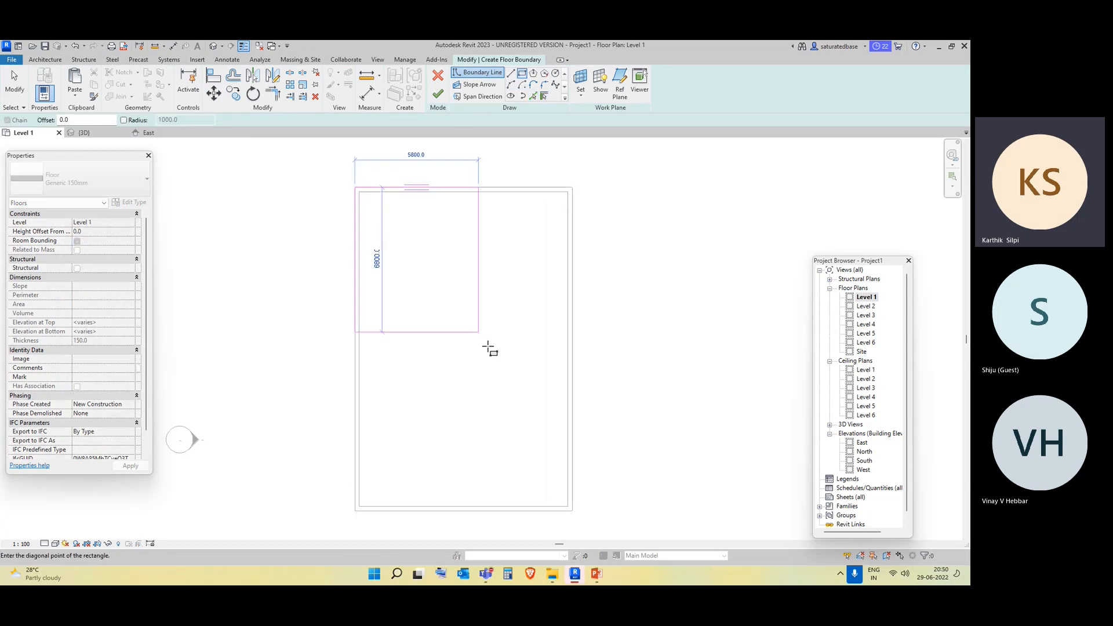
pyautogui.scroll(-2, 488, 347)
pyautogui.scroll(2, 534, 436)
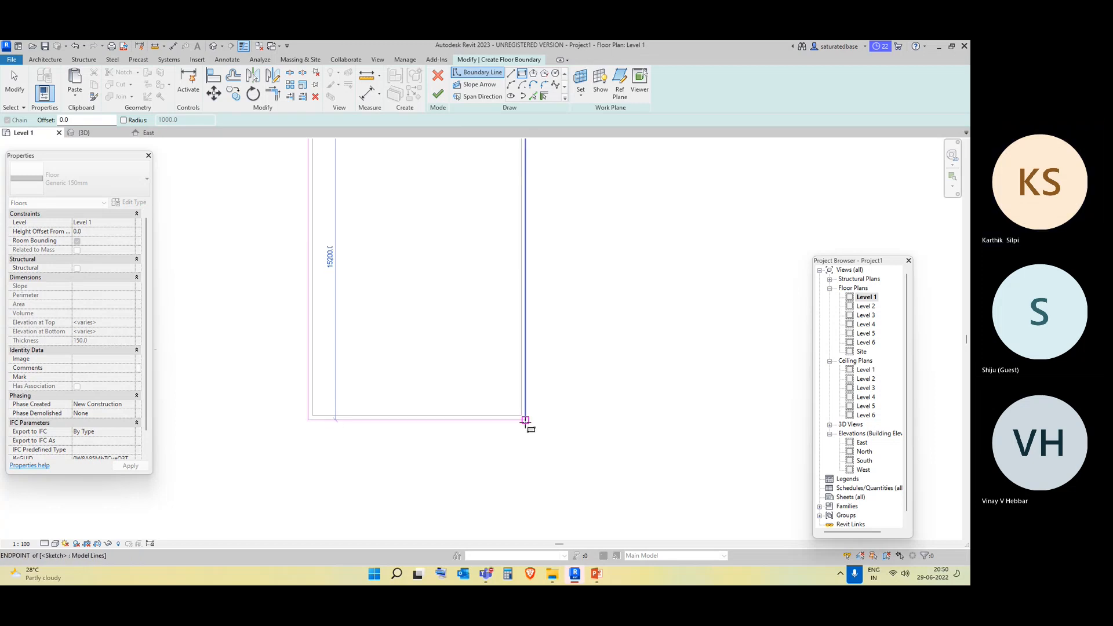
pyautogui.click(525, 420)
pyautogui.click(438, 95)
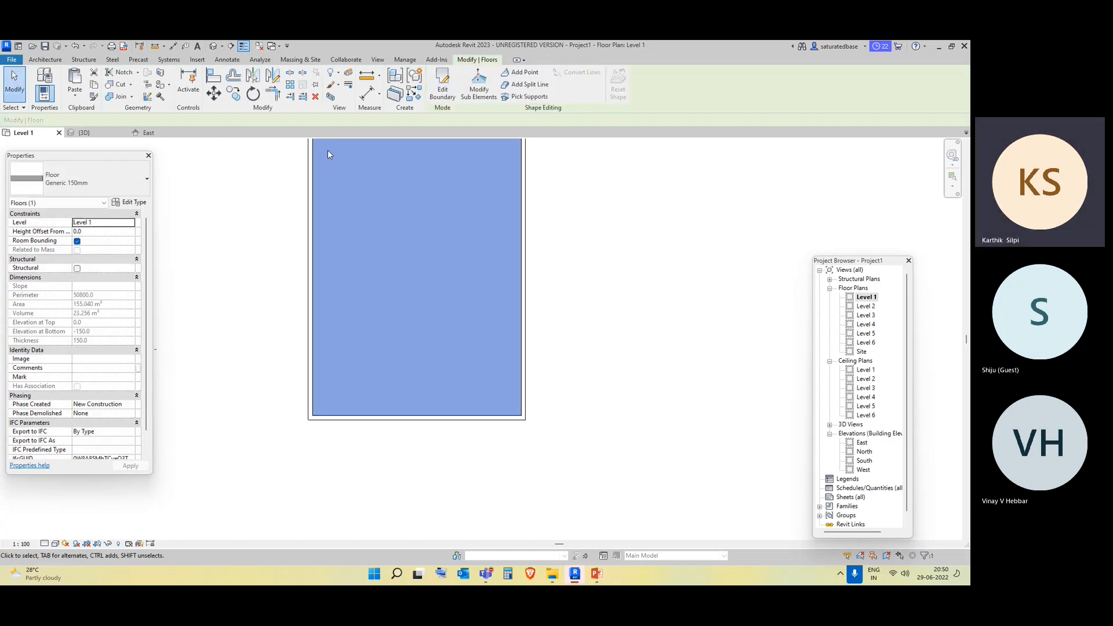
# In the 3D view, copy all the walls and the floor and paste them aligned to Level 2.
pyautogui.click(213, 46)
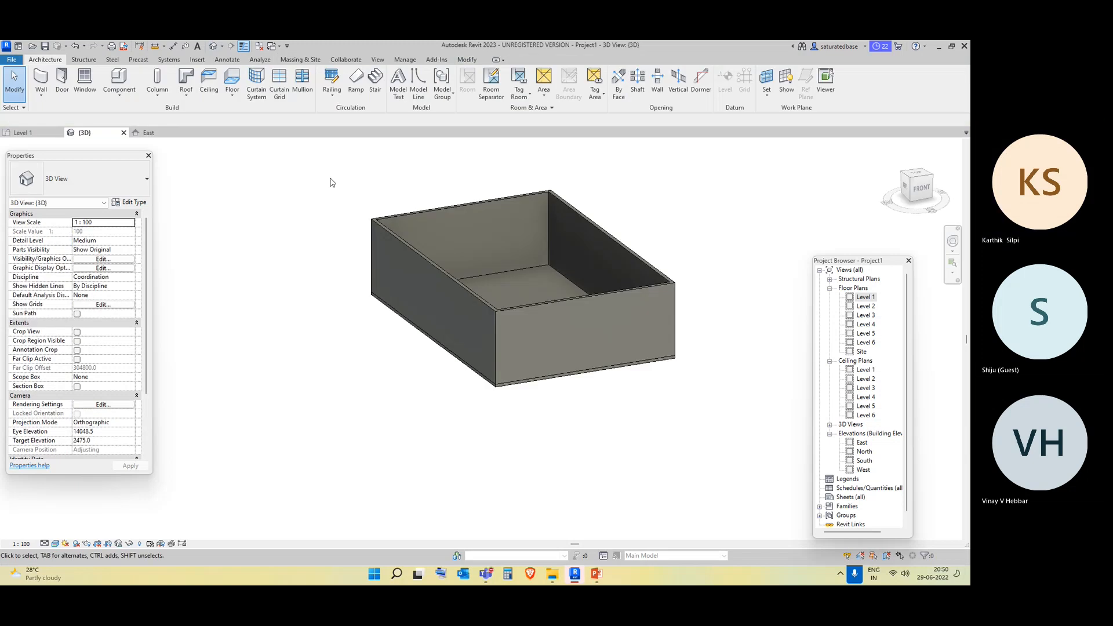
pyautogui.moveTo(438, 446)
pyautogui.keyDown('shift'); pyautogui.mouseDown(button='middle')
pyautogui.moveTo(450, 283)
pyautogui.moveTo(432, 360)
pyautogui.moveTo(442, 447)
pyautogui.mouseUp(button='middle'); pyautogui.keyUp('shift')
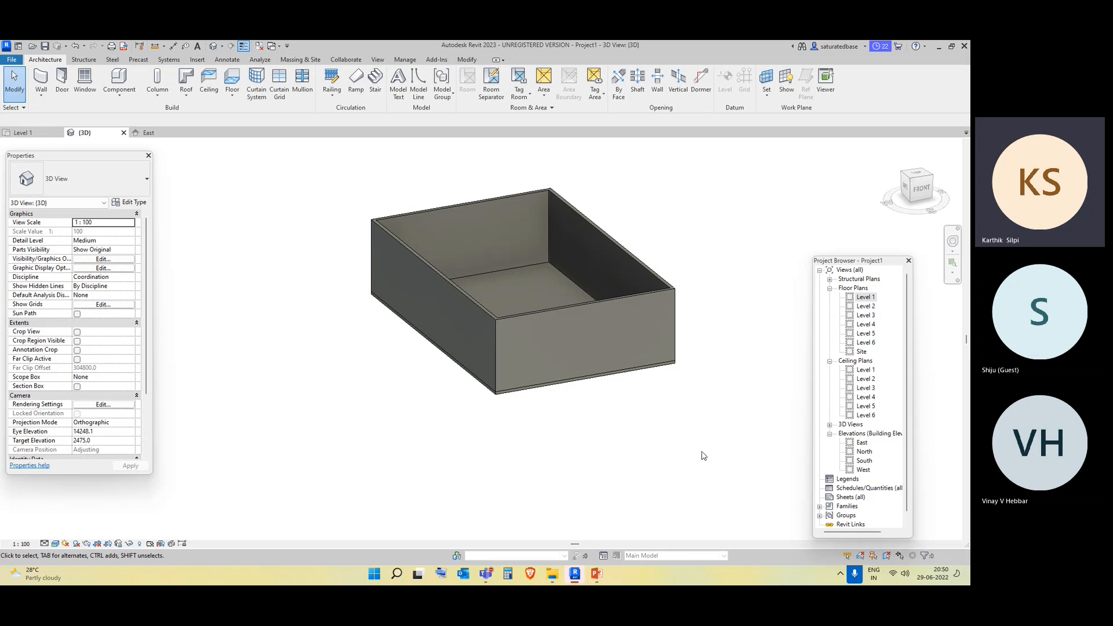
pyautogui.moveTo(704, 454); pyautogui.dragTo(293, 181)
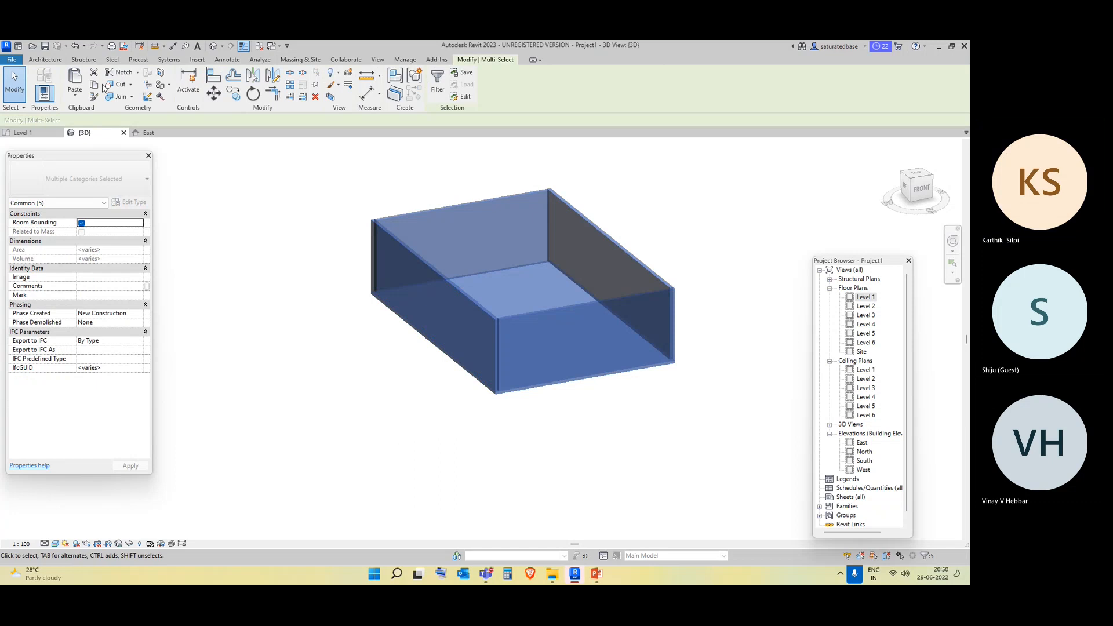
pyautogui.click(75, 99)
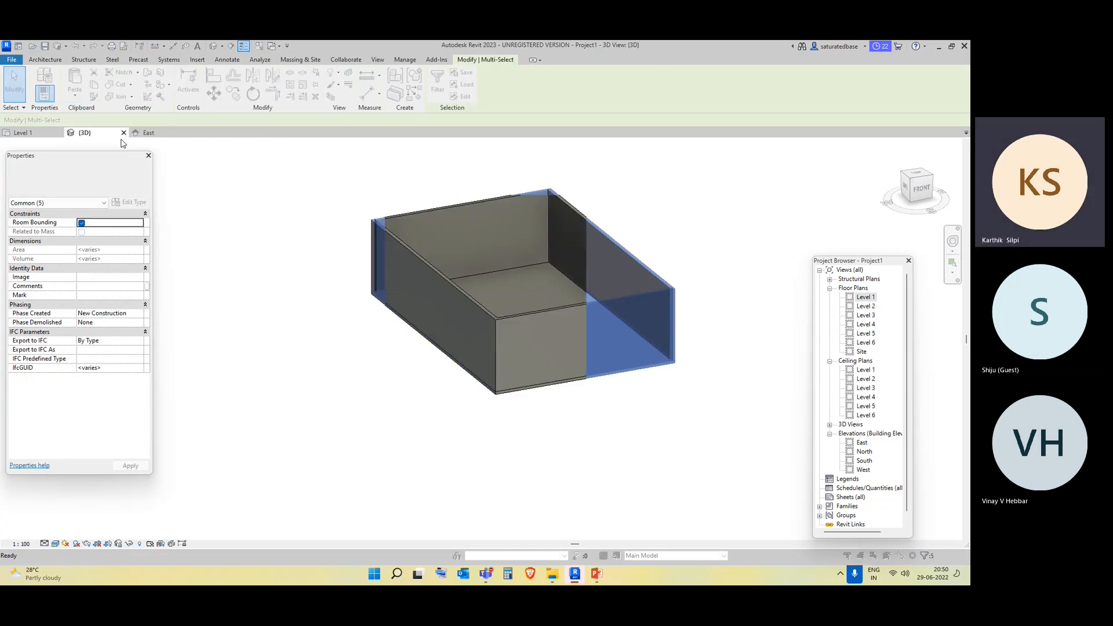
pyautogui.click(444, 244)
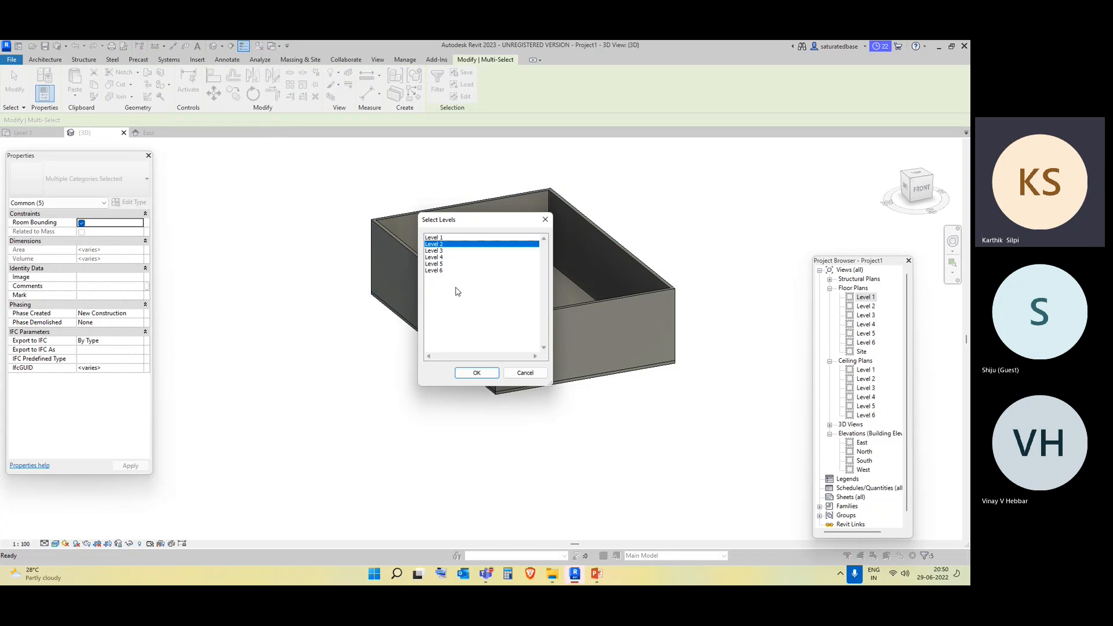
pyautogui.click(477, 373)
pyautogui.click(480, 464)
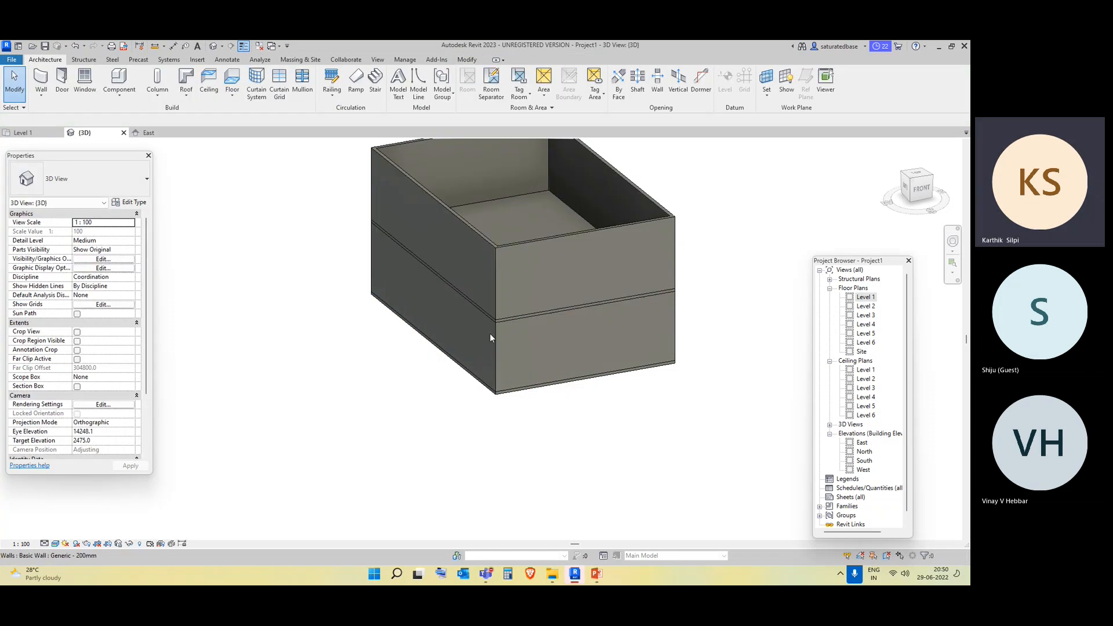
# Copy only the Level 2 floor and paste it aligned to Level 3 to cap the upper storey.
pyautogui.scroll(5, 498, 332)
pyautogui.click(506, 331)
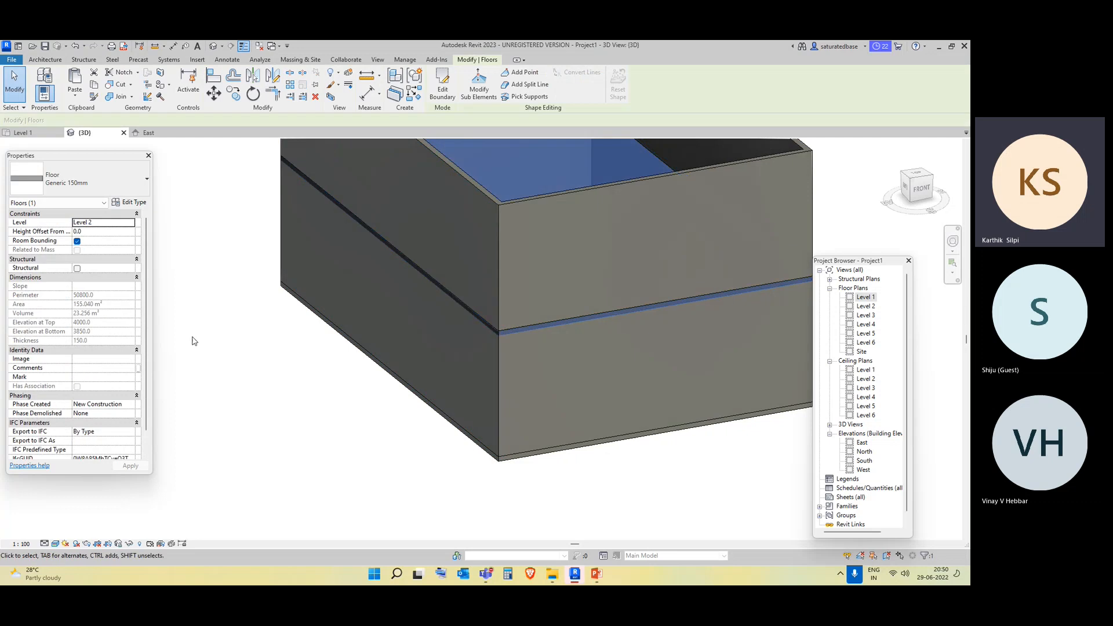
pyautogui.scroll(-5, 250, 325)
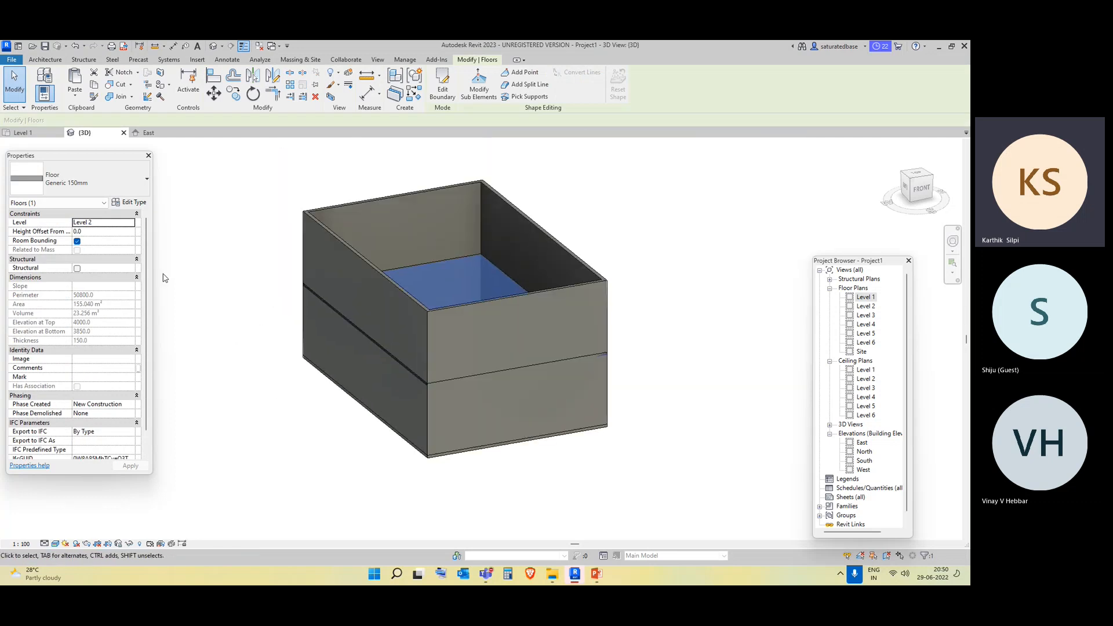
pyautogui.click(96, 86)
pyautogui.click(75, 96)
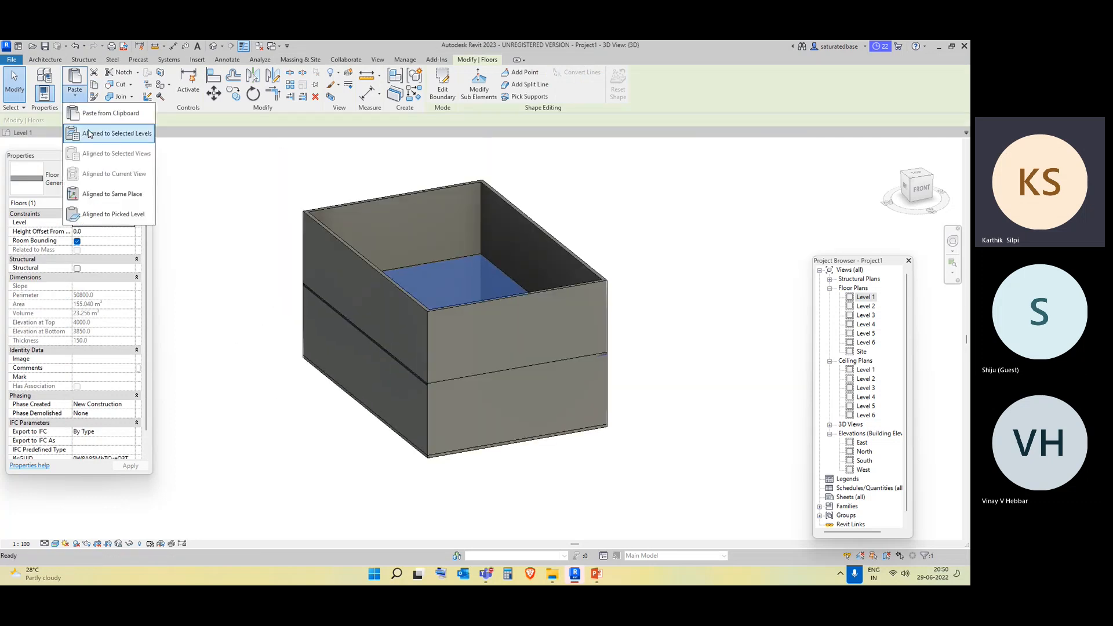
pyautogui.click(112, 130)
pyautogui.click(446, 251)
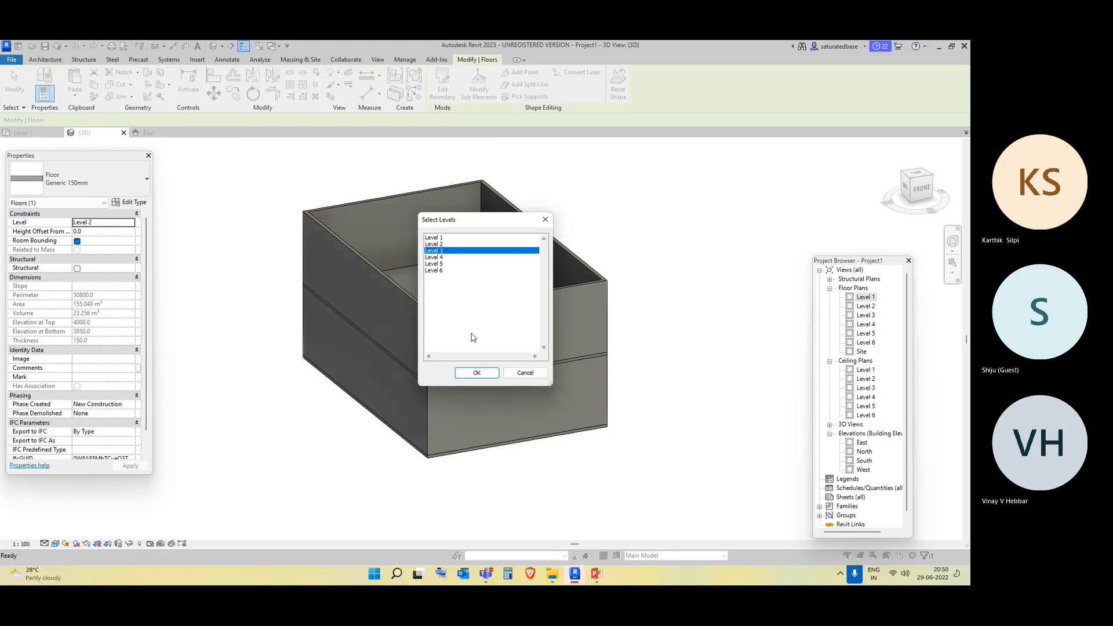
pyautogui.click(485, 373)
pyautogui.click(661, 303)
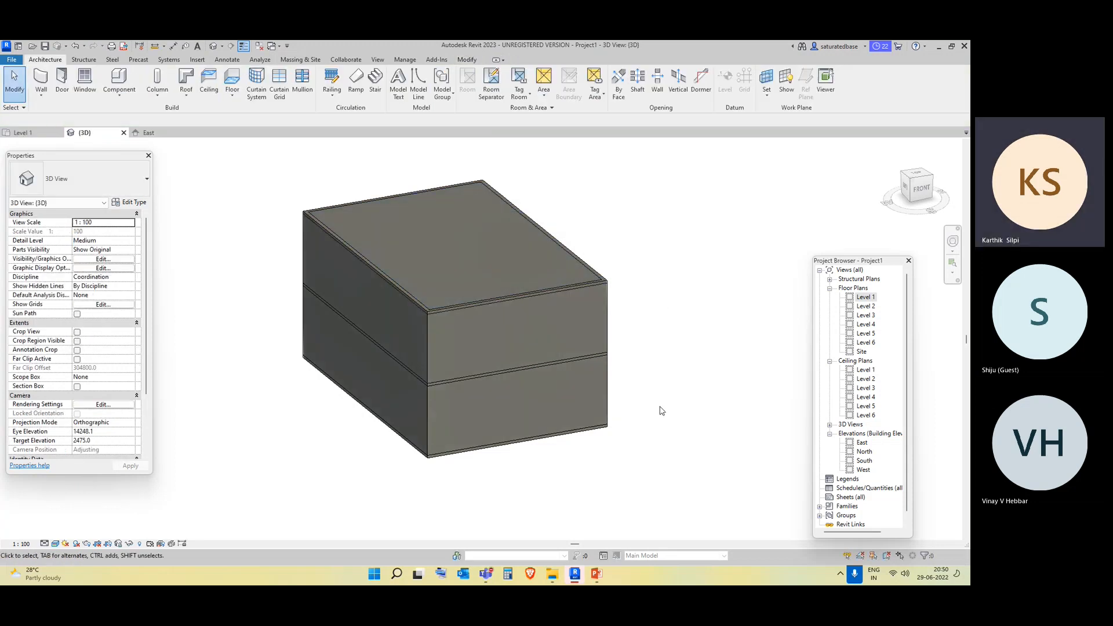
pyautogui.keyDown('shift'); pyautogui.moveTo(668, 443); pyautogui.dragTo(647, 311, button='middle'); pyautogui.keyUp('shift')
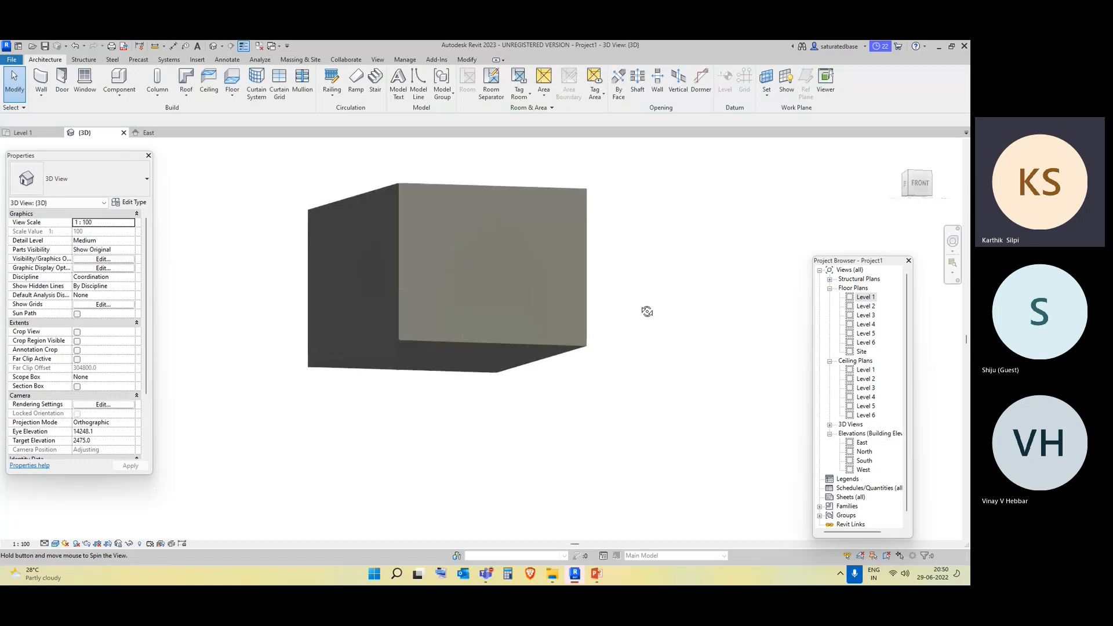
# Start placing a door on the Level 1 floor plan and open the UK library's External Doors folder for loading a family.
pyautogui.doubleClick(866, 296)
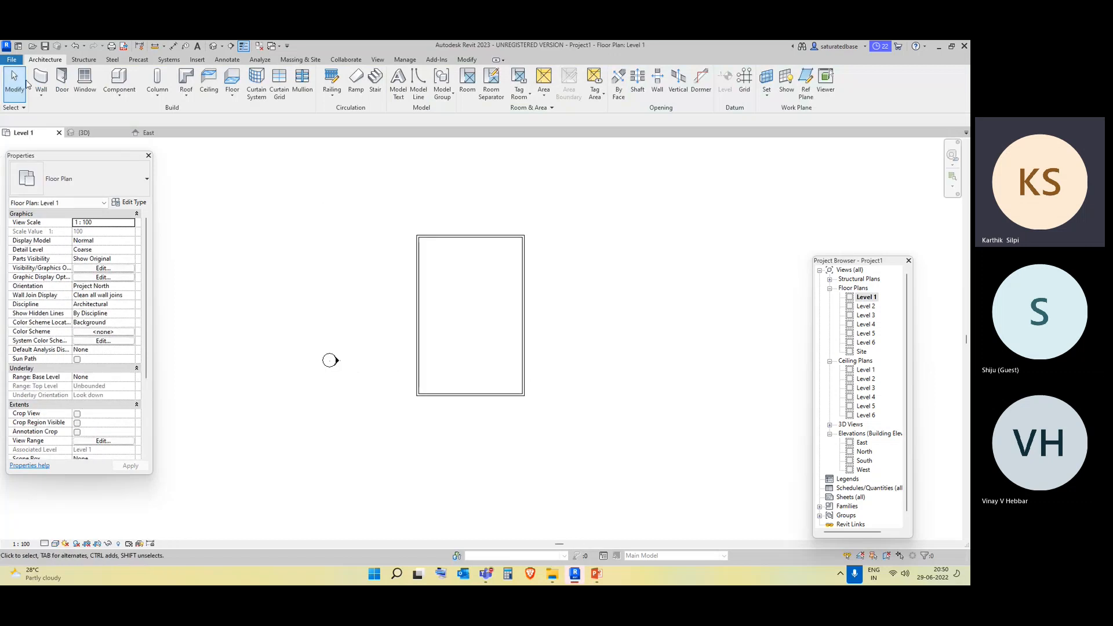
pyautogui.click(61, 81)
pyautogui.click(87, 178)
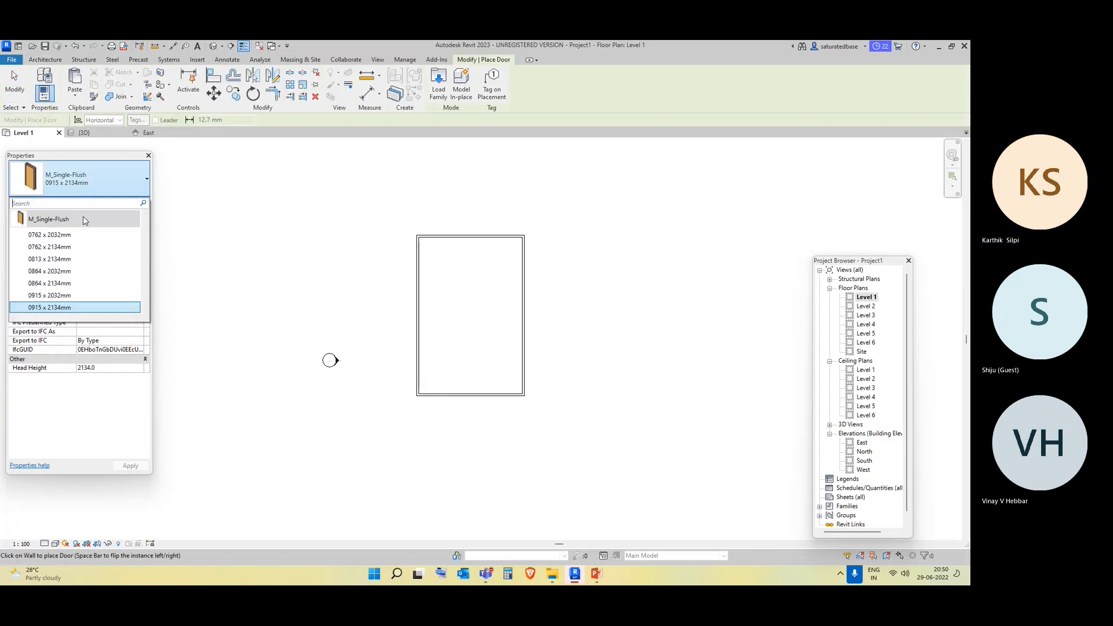
pyautogui.click(87, 308)
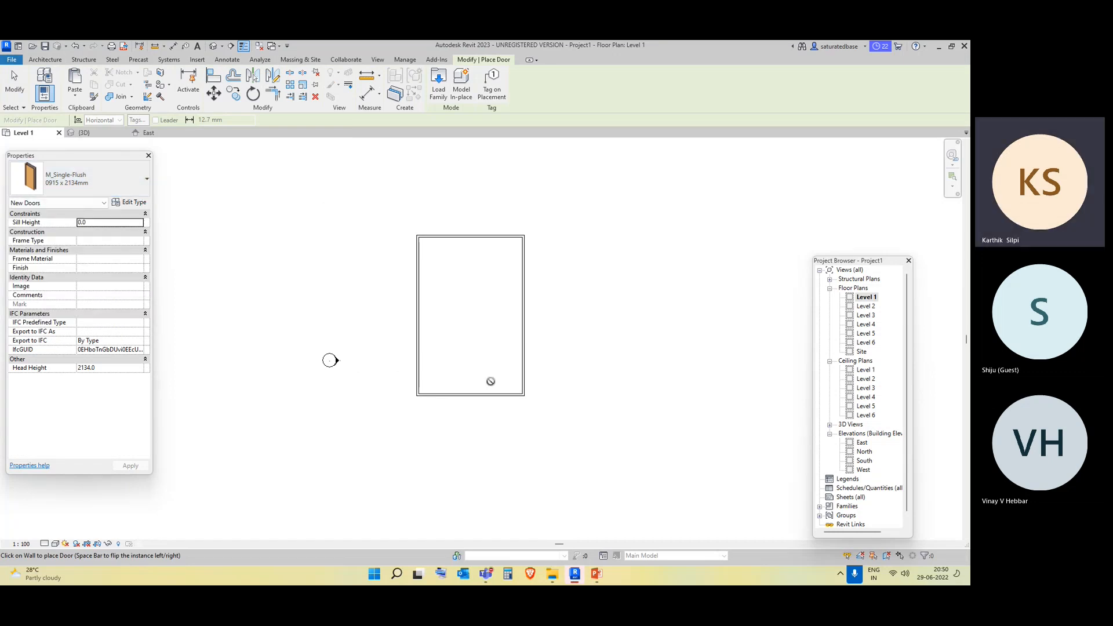
pyautogui.scroll(2, 487, 380)
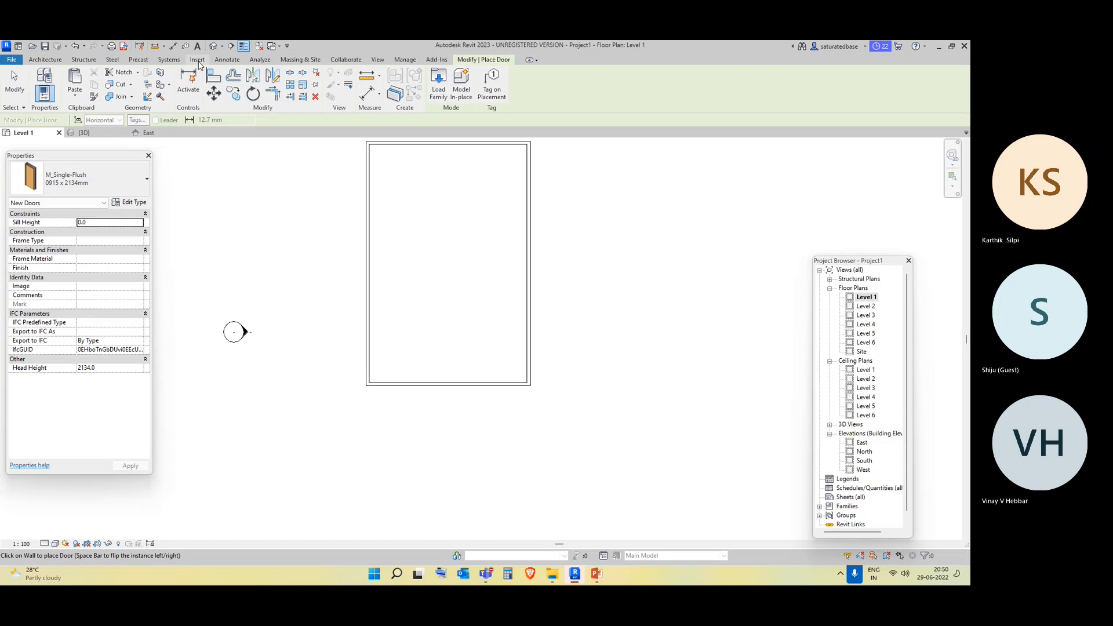
pyautogui.click(436, 84)
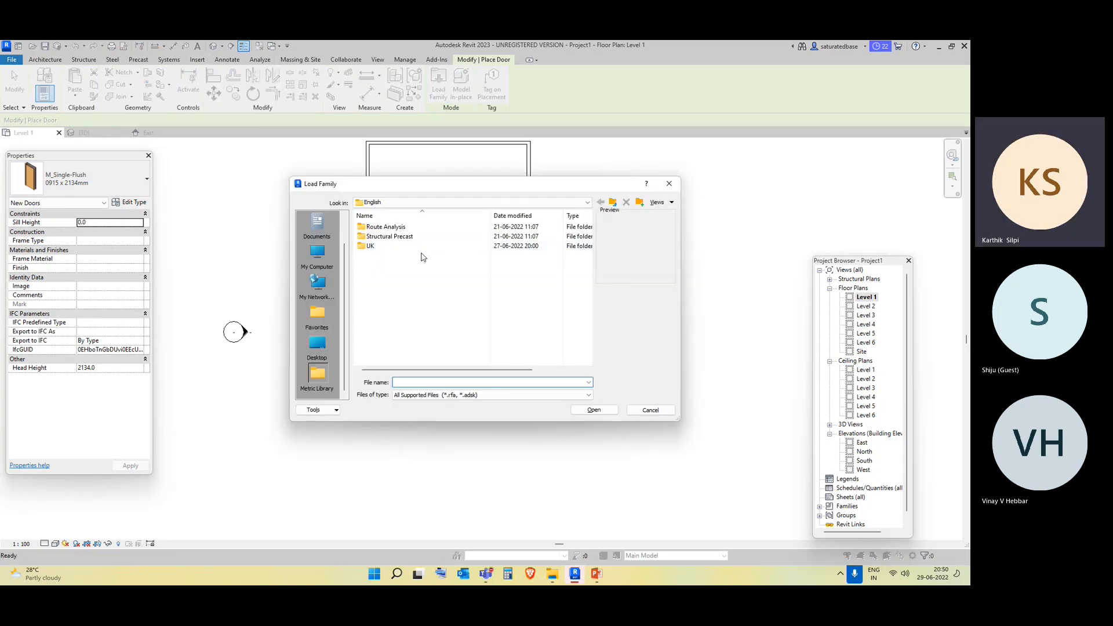
pyautogui.doubleClick(415, 247)
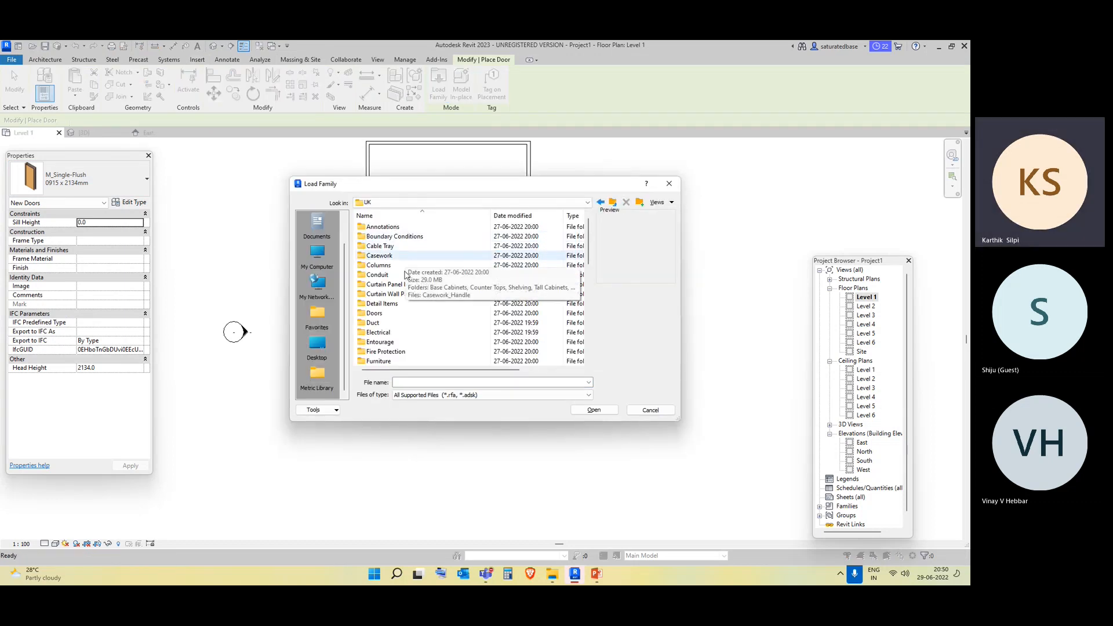
pyautogui.scroll(-2, 407, 274)
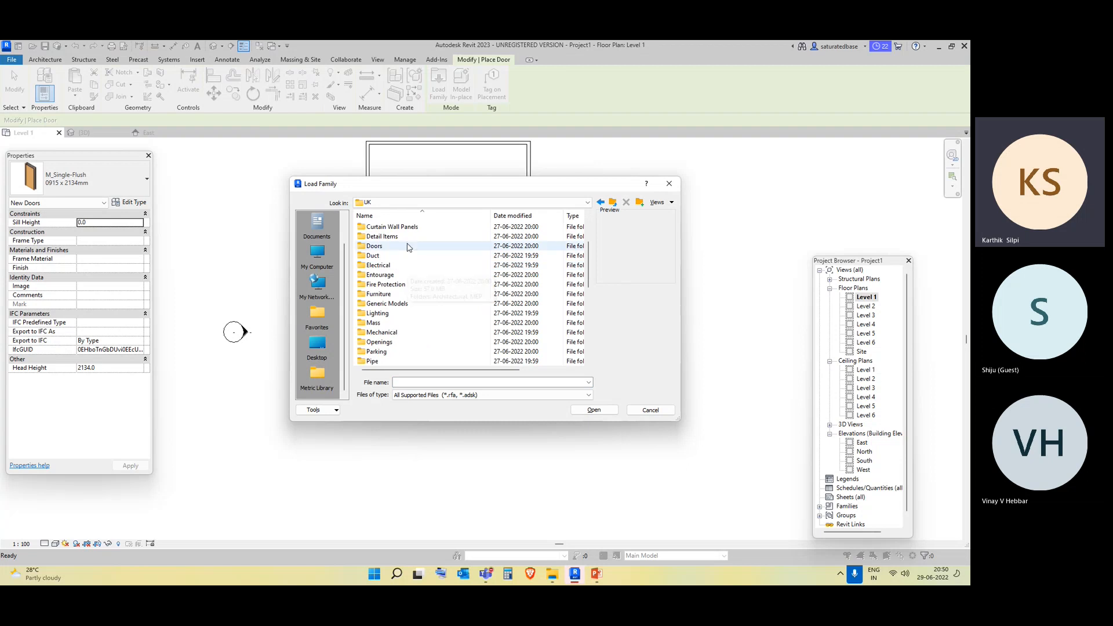
pyautogui.doubleClick(408, 247)
pyautogui.doubleClick(412, 238)
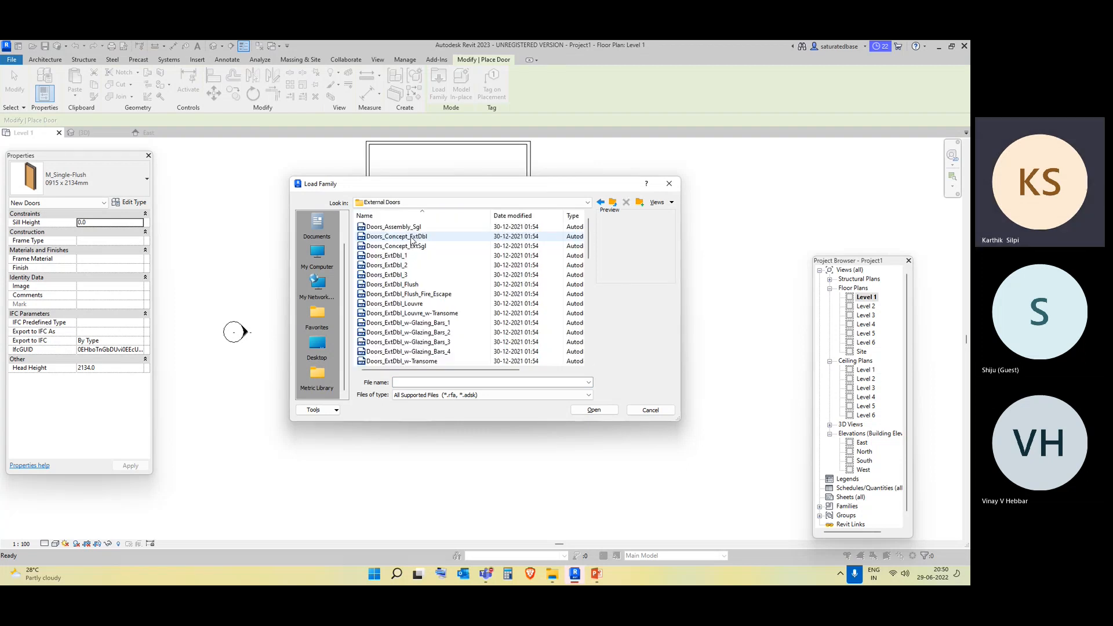
# Browse the external door previews, load the Doors_ExtSgl_w-Side Panel family and choose its 1360x2110mm type for placement.
pyautogui.click(416, 227)
pyautogui.press('Down')
pyautogui.press('Down')
pyautogui.press('Down')
pyautogui.press('Down')
pyautogui.press('Down')
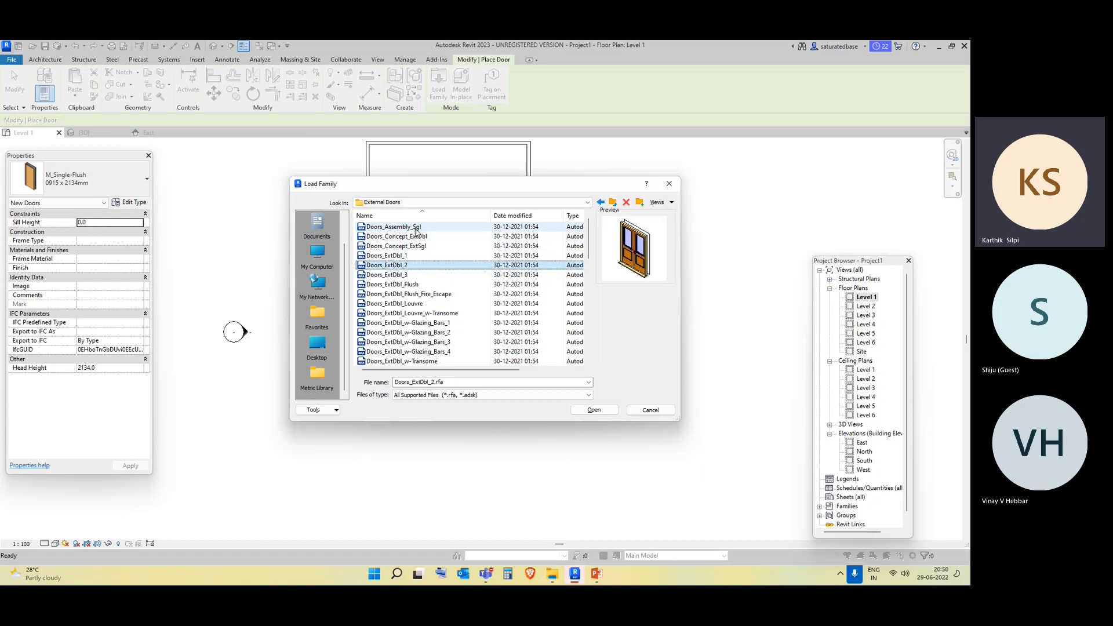
pyautogui.press('Down')
pyautogui.press('Down')
pyautogui.press('Down')
pyautogui.press('Down')
pyautogui.press('Down')
pyautogui.press('Down')
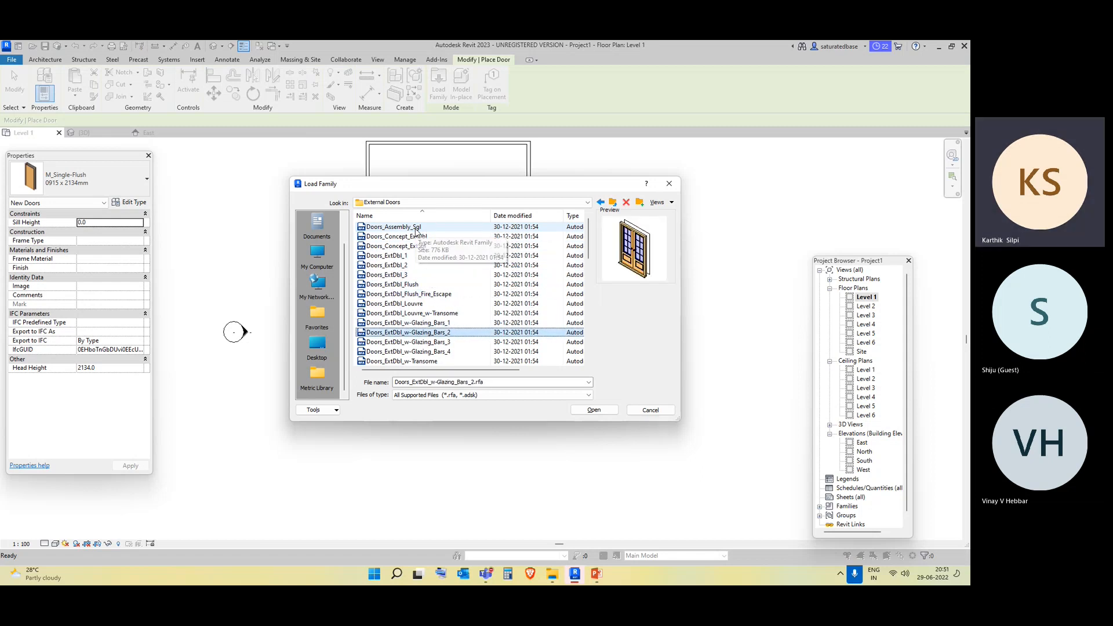
pyautogui.press('Down')
pyautogui.press('Down')
pyautogui.press('Down')
pyautogui.press('Down')
pyautogui.press('Down')
pyautogui.press('Down')
pyautogui.press('Down')
pyautogui.press('Down')
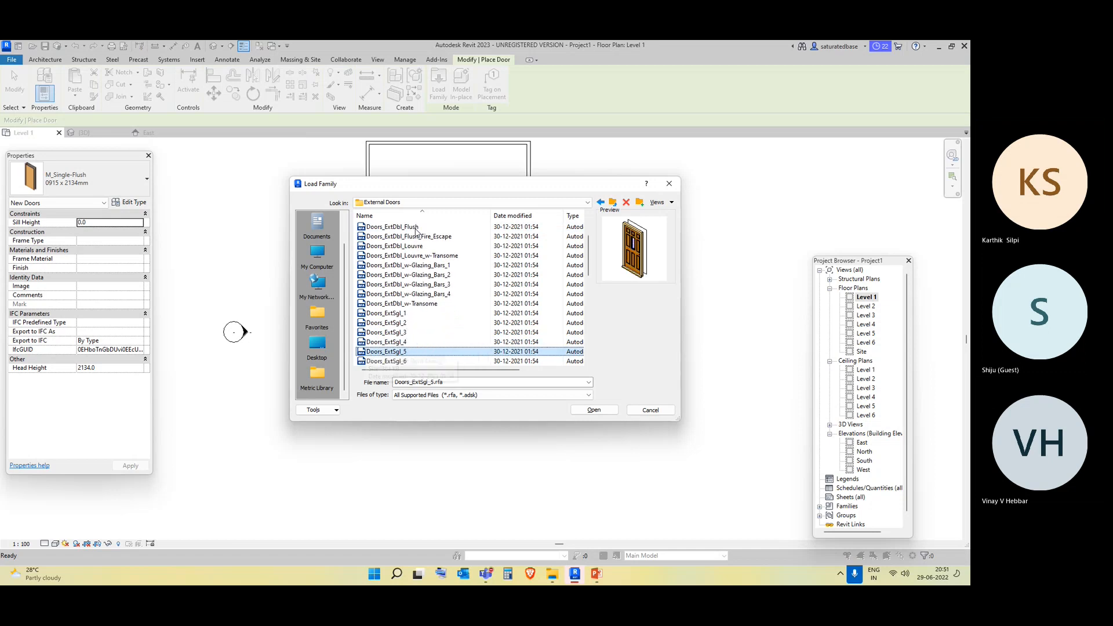
pyautogui.press('Down')
pyautogui.press('Down')
pyautogui.press('Down')
pyautogui.press('Down')
pyautogui.press('Down')
pyautogui.press('Down')
pyautogui.press('Down')
pyautogui.press('Down')
pyautogui.press('Down')
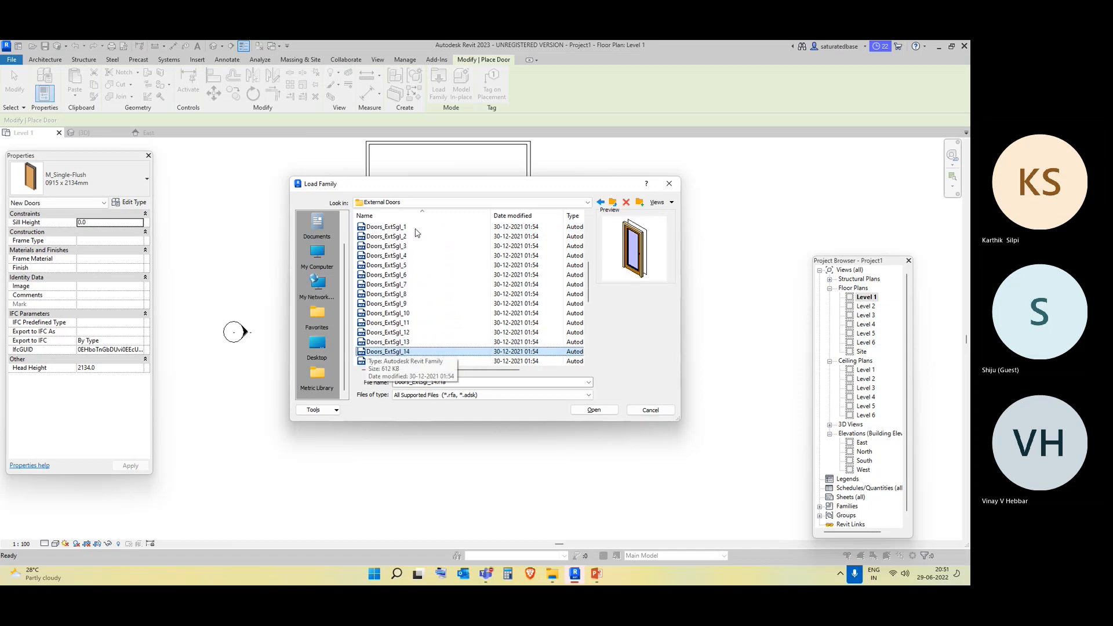
pyautogui.press('Down')
pyautogui.press('Down')
pyautogui.press('Down')
pyautogui.press('Down')
pyautogui.press('Down')
pyautogui.press('Down')
pyautogui.press('Down')
pyautogui.press('Down')
pyautogui.press('Down')
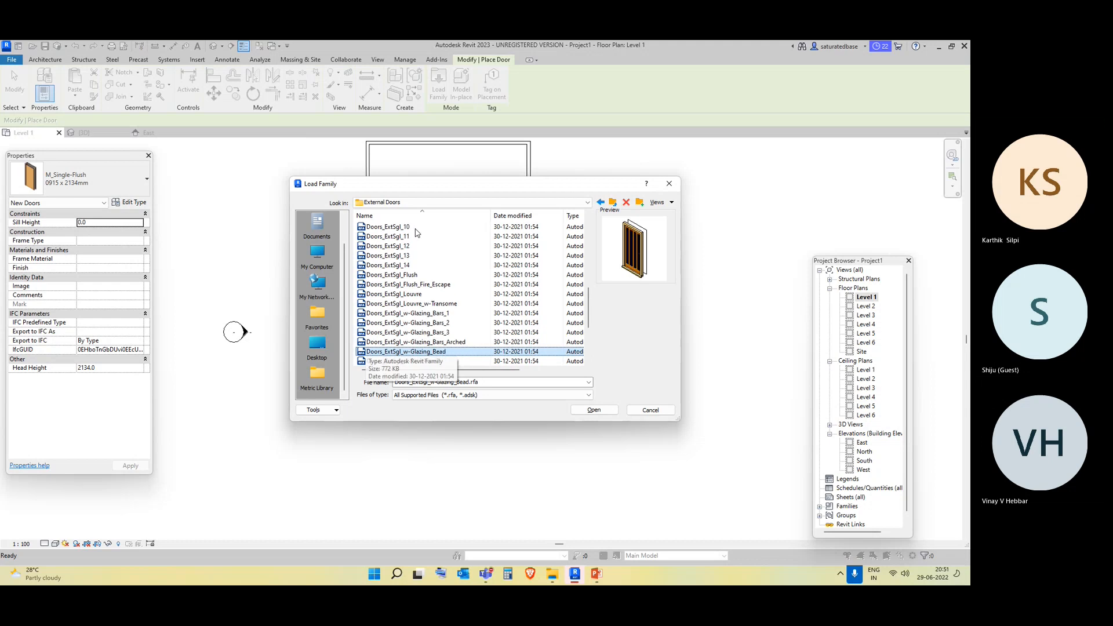
pyautogui.press('Down')
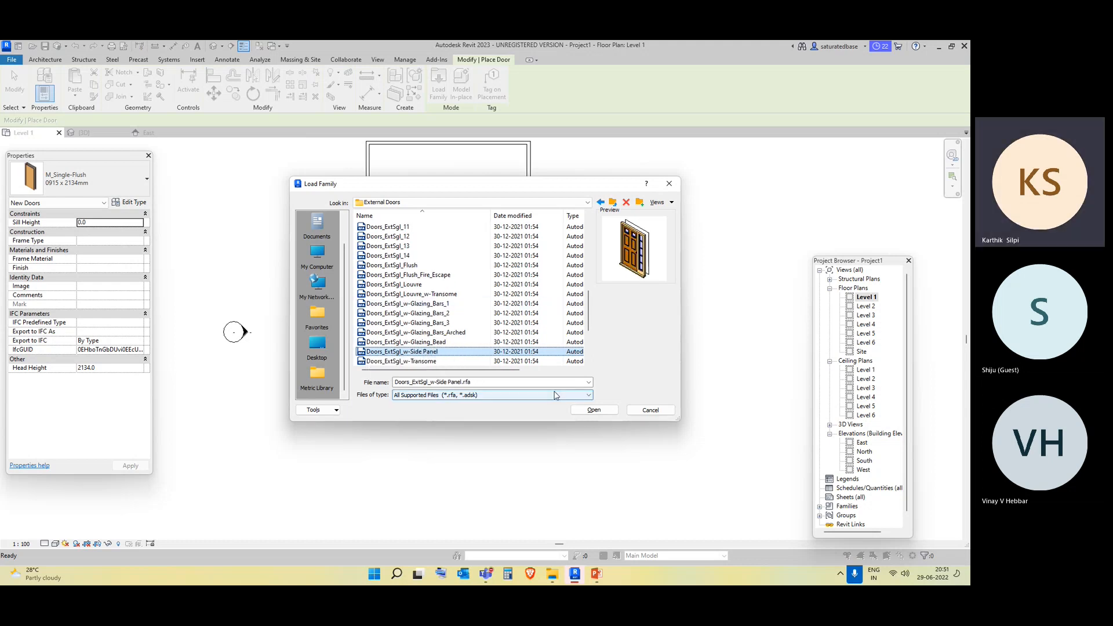
pyautogui.click(594, 411)
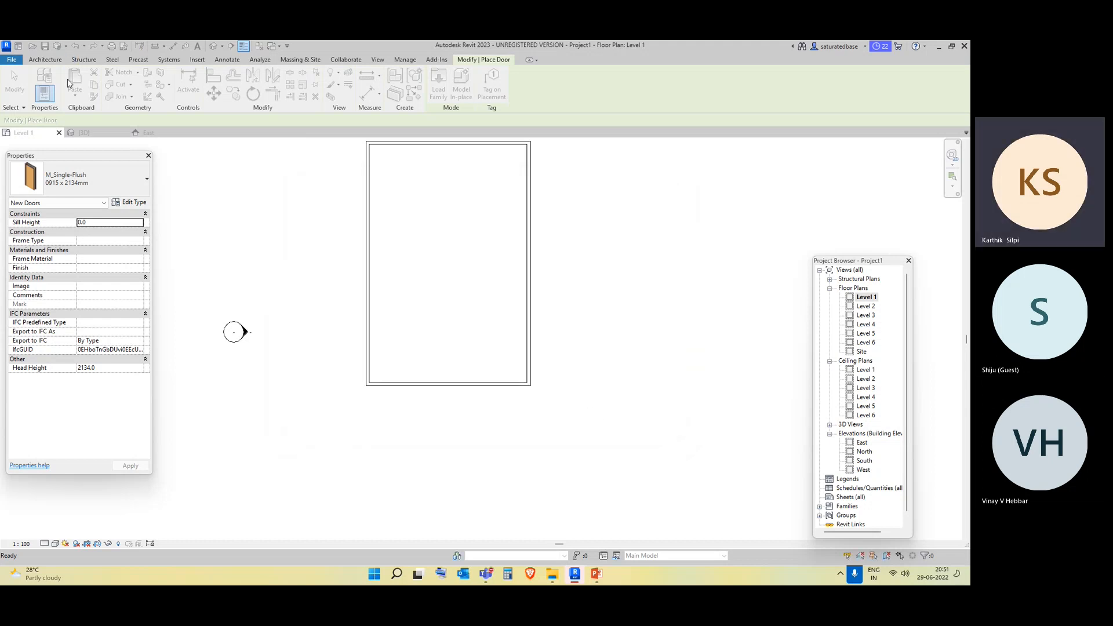
pyautogui.click(93, 178)
pyautogui.click(90, 233)
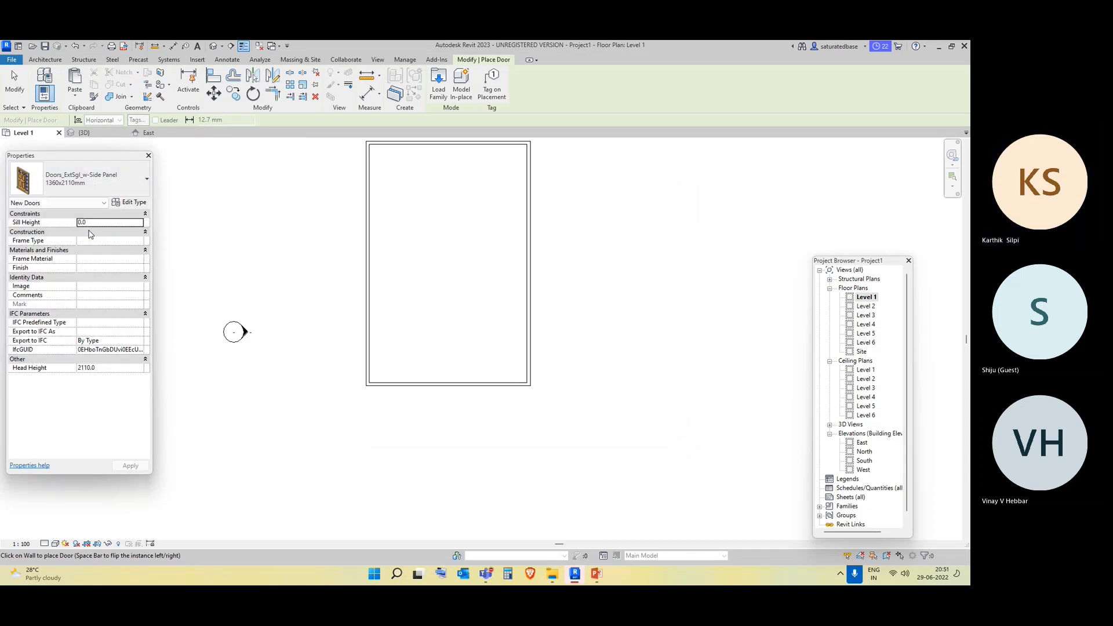
# Place the side-panel door in the Level 1 front wall, 4000 mm from the left side wall, and view it in 3D.
pyautogui.scroll(1, 444, 386)
pyautogui.scroll(2, 445, 386)
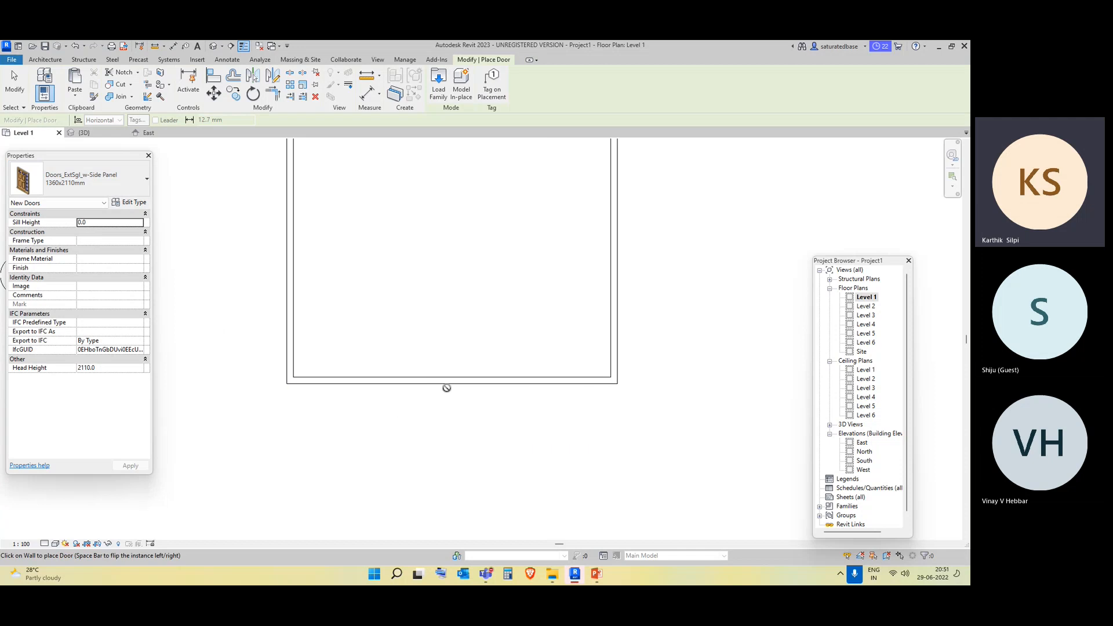
pyautogui.click(447, 387)
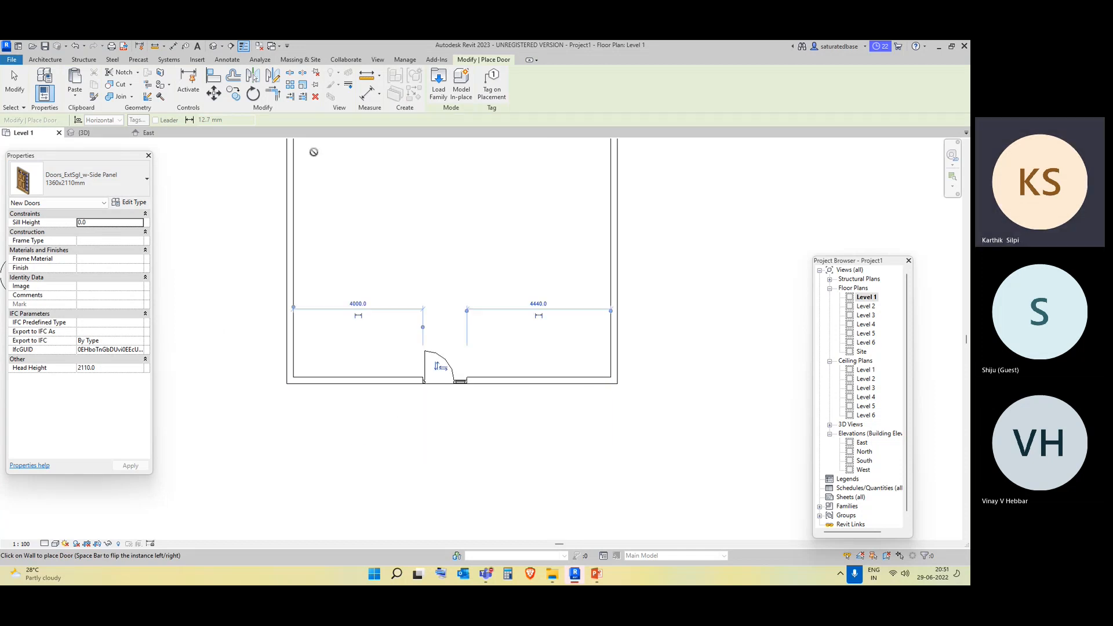
pyautogui.click(214, 46)
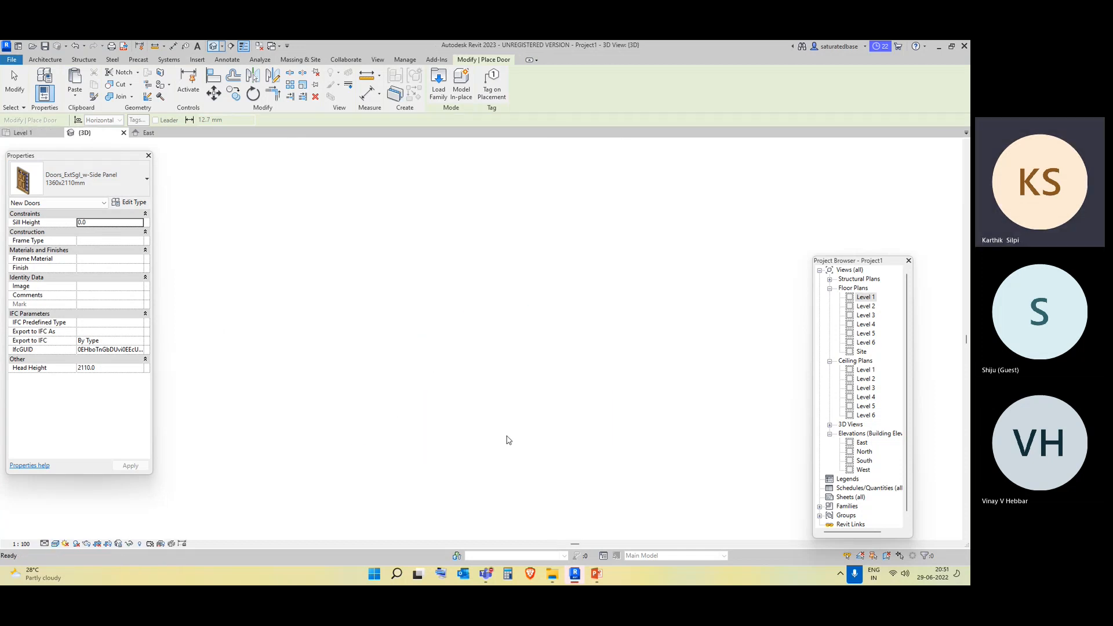
pyautogui.scroll(-2, 494, 419)
pyautogui.scroll(3, 493, 418)
pyautogui.keyDown('shift'); pyautogui.moveTo(562, 424); pyautogui.dragTo(540, 487, button='middle'); pyautogui.keyUp('shift')
# Compare the placed door in the Level 1 plan and the 3D view, and select the top floor slab for inspection.
pyautogui.doubleClick(861, 299)
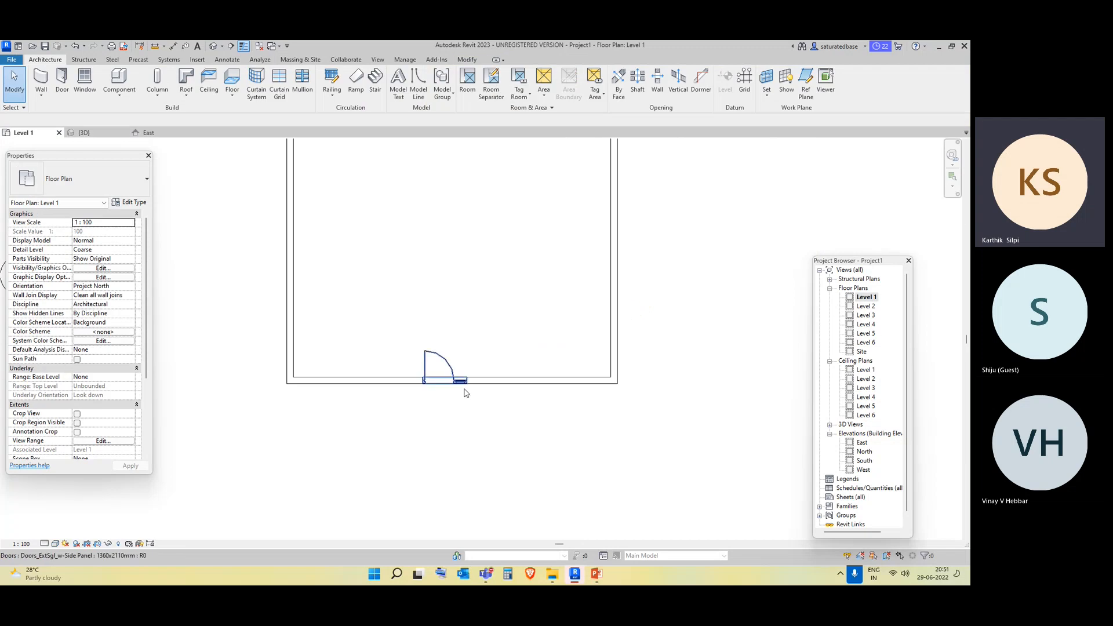
pyautogui.scroll(1, 466, 393)
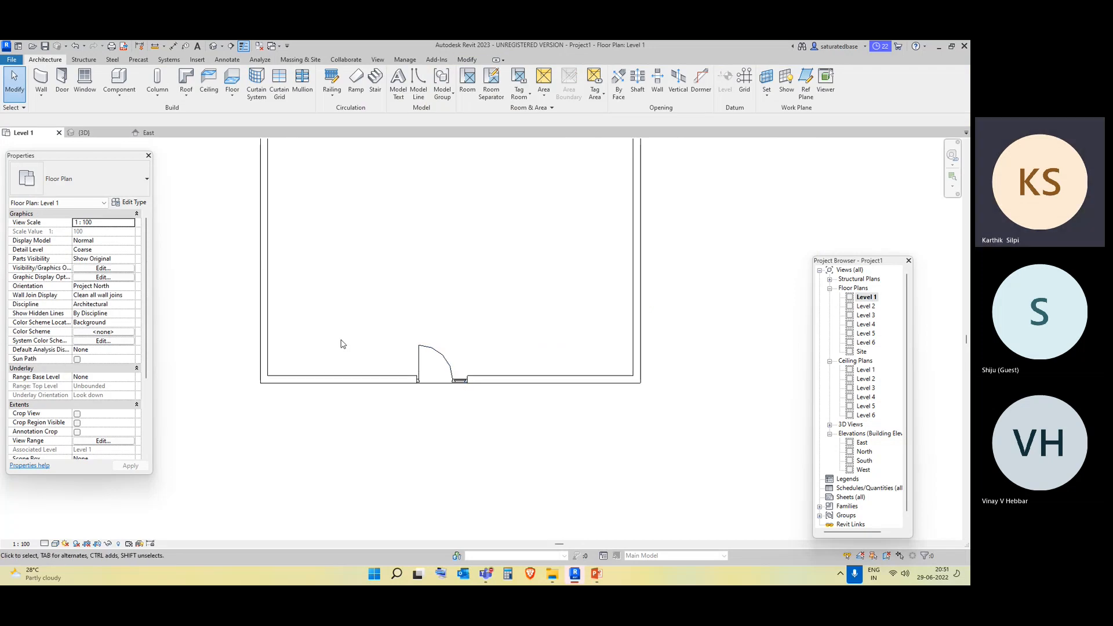
pyautogui.scroll(-2, 341, 345)
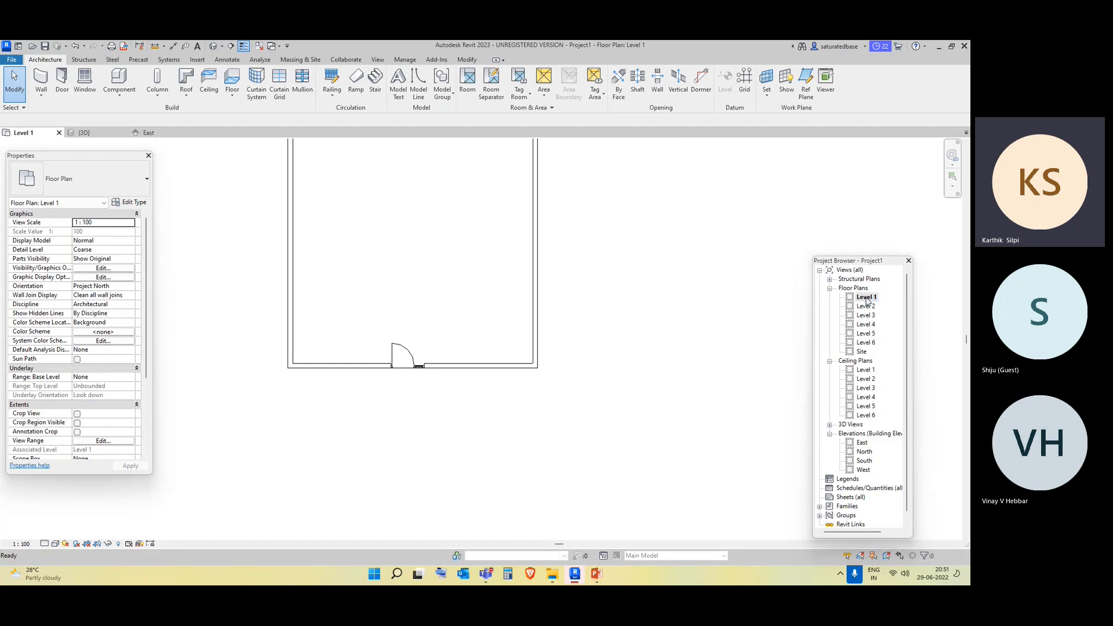
pyautogui.click(81, 133)
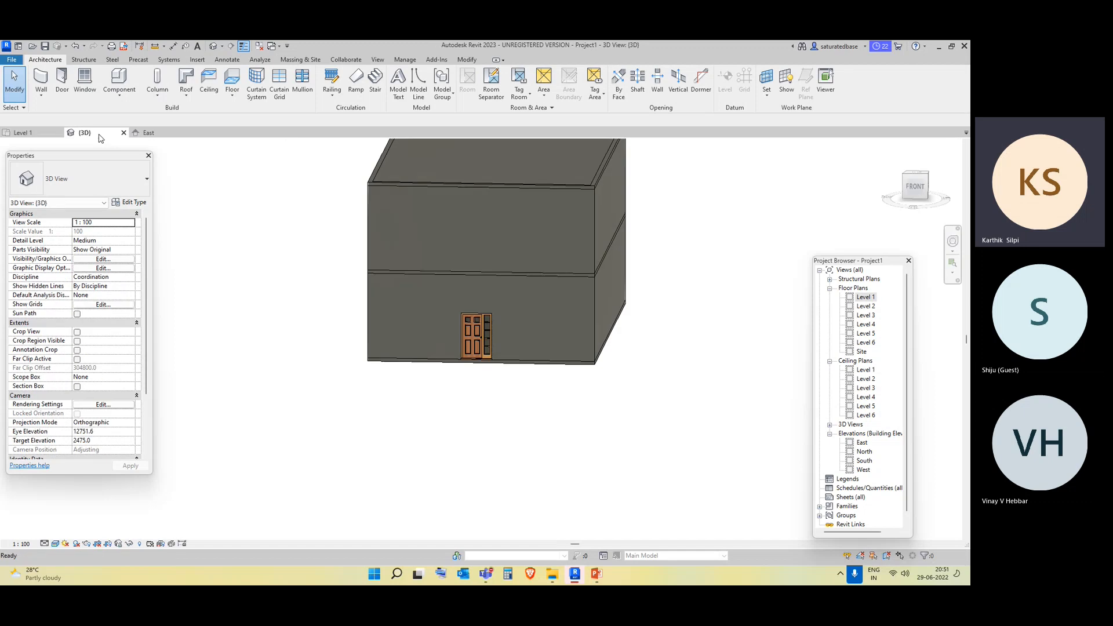
pyautogui.click(483, 182)
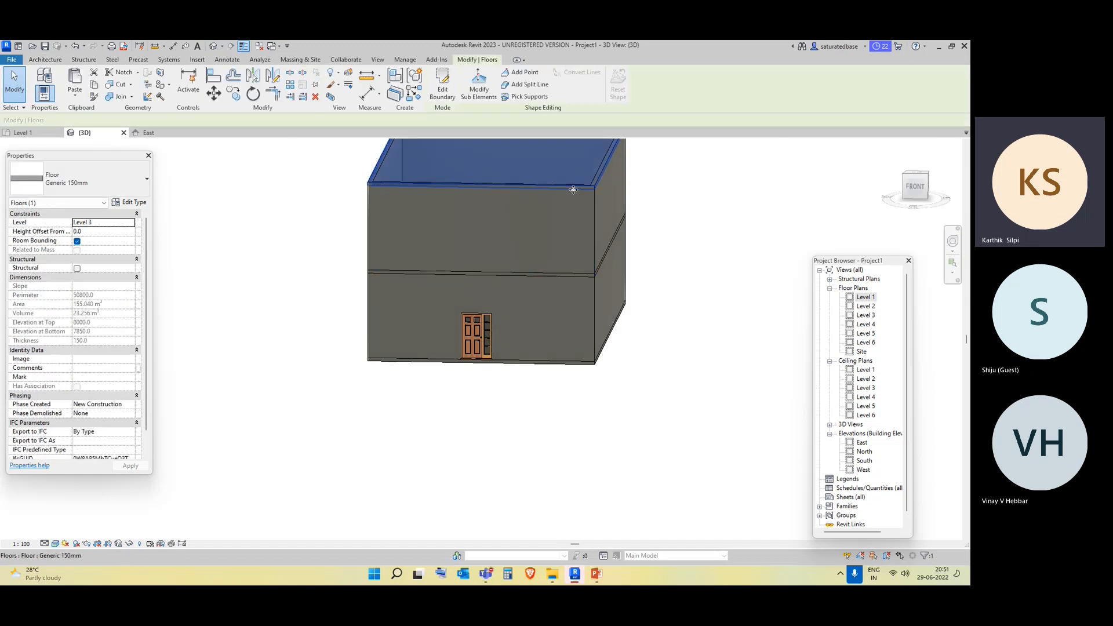
pyautogui.moveTo(541, 172); pyautogui.dragTo(478, 274, button='middle')
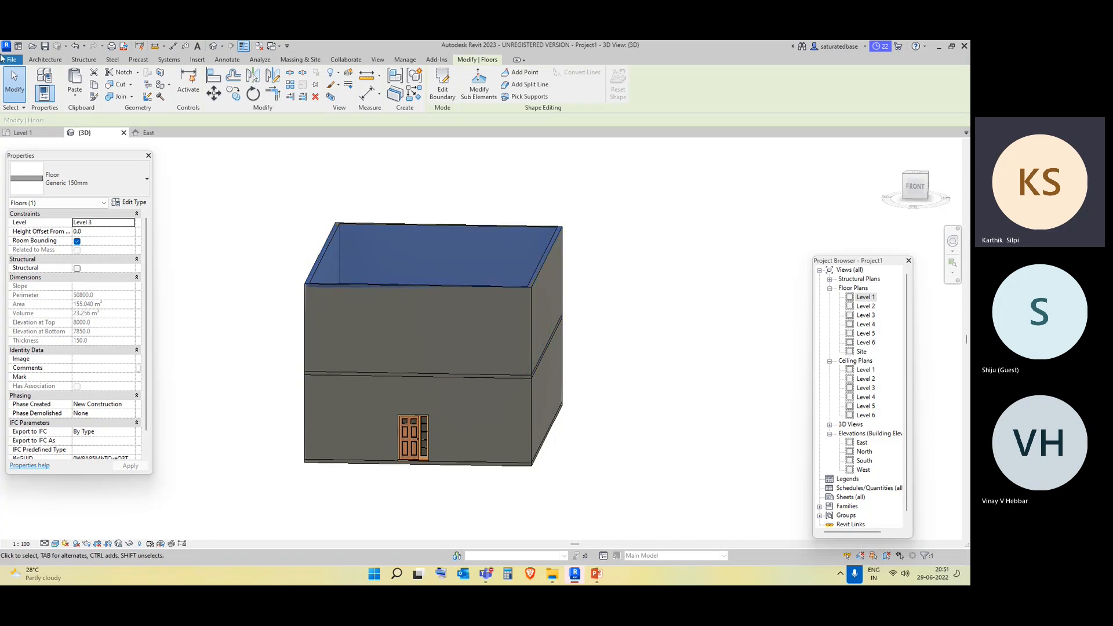
# Start a Roof by Footprint in the Level 2 floor plan with the Basic Roof Generic - 125mm type.
pyautogui.click(45, 60)
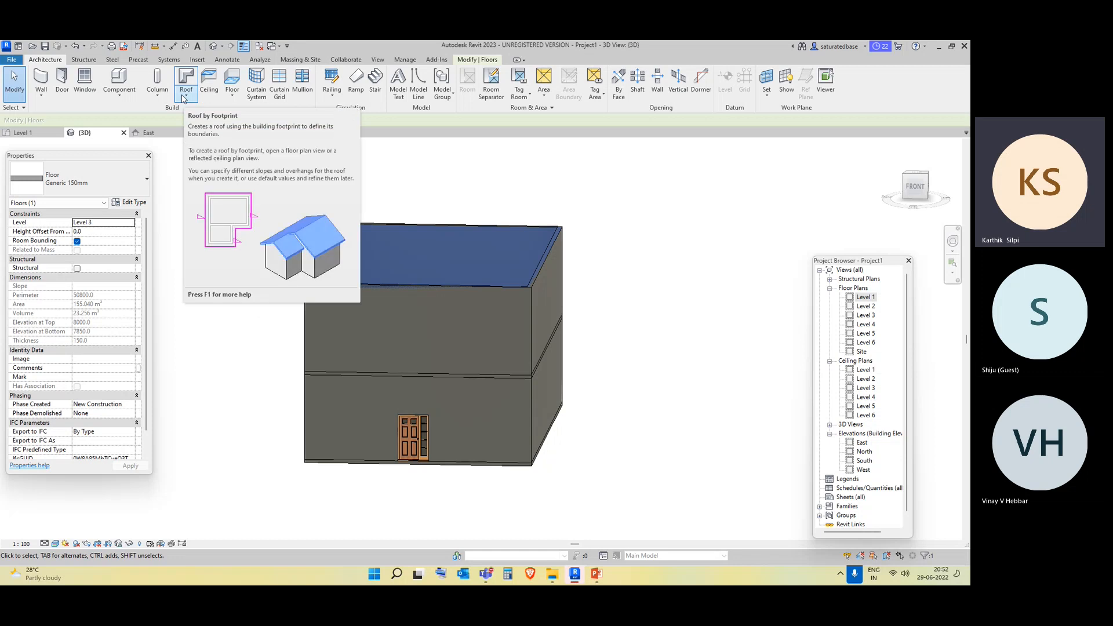
pyautogui.doubleClick(867, 306)
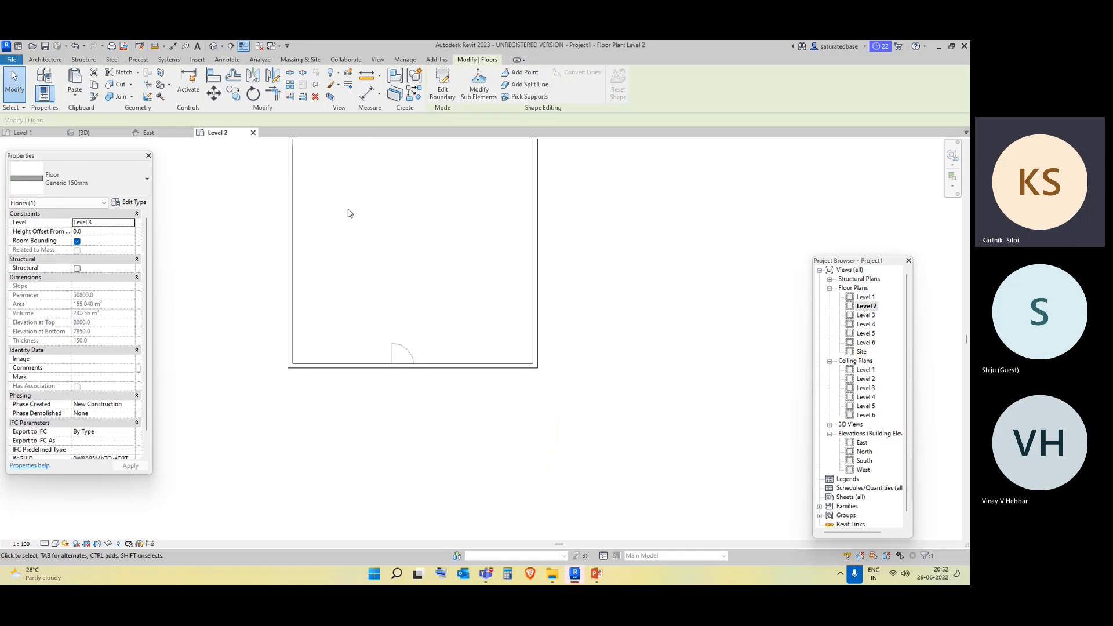
pyautogui.click(82, 133)
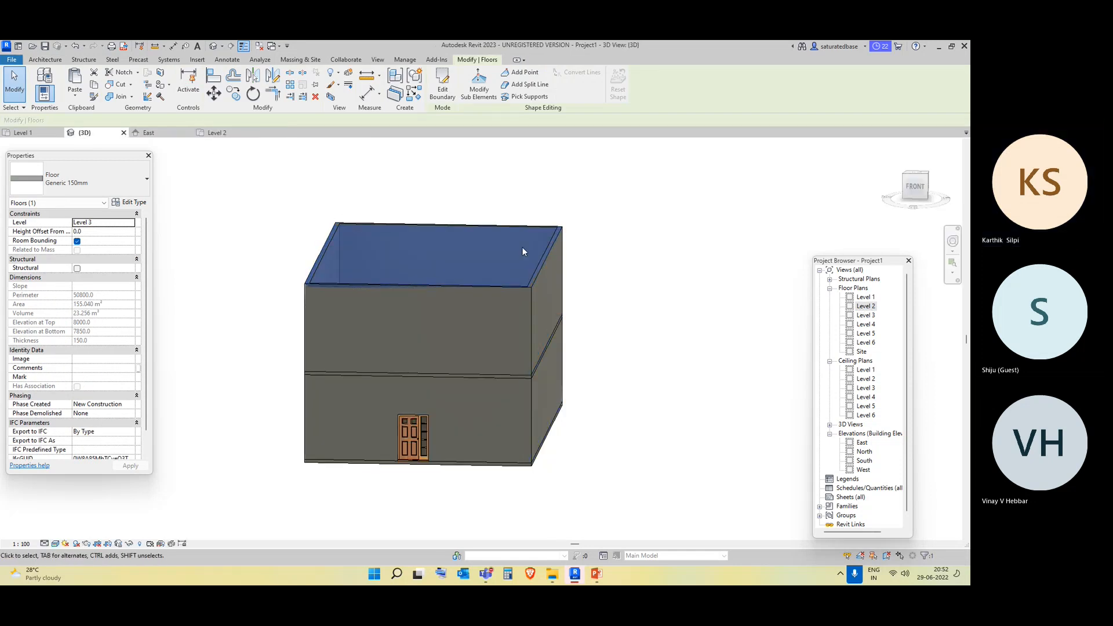
pyautogui.click(51, 61)
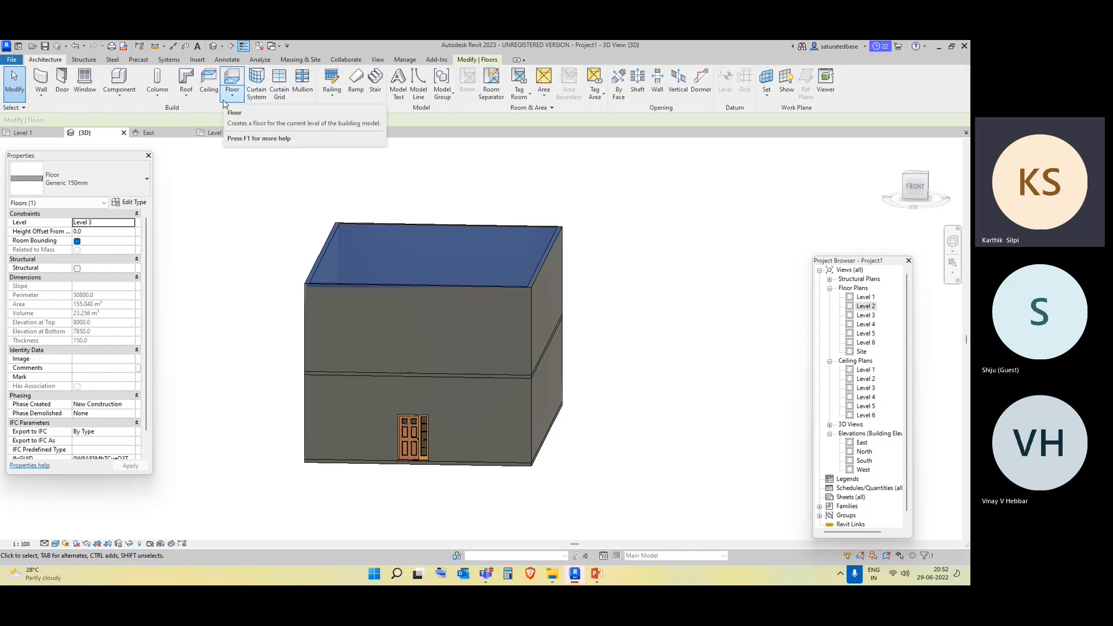
pyautogui.doubleClick(866, 307)
pyautogui.moveTo(466, 343); pyautogui.dragTo(415, 480, button='middle')
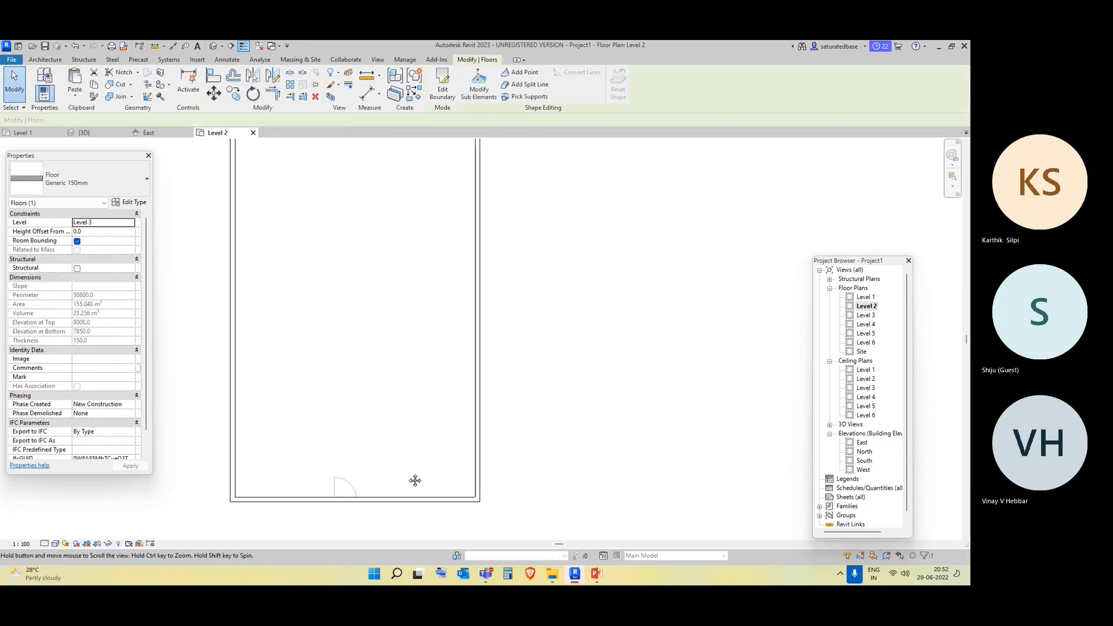
pyautogui.scroll(-2, 415, 472)
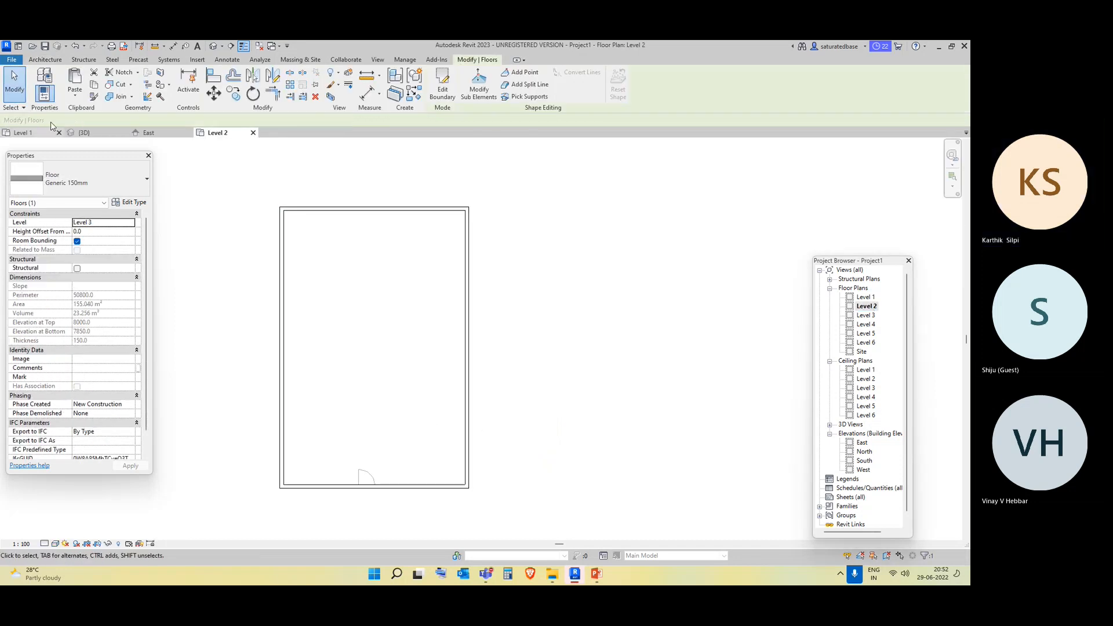
pyautogui.click(45, 59)
pyautogui.click(187, 95)
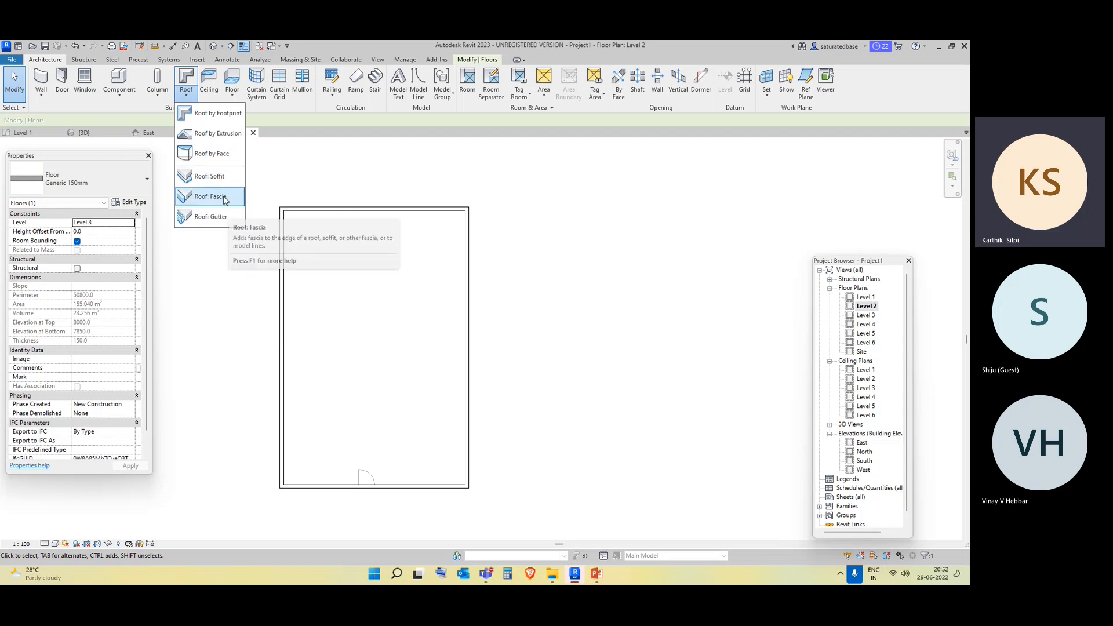
pyautogui.click(216, 116)
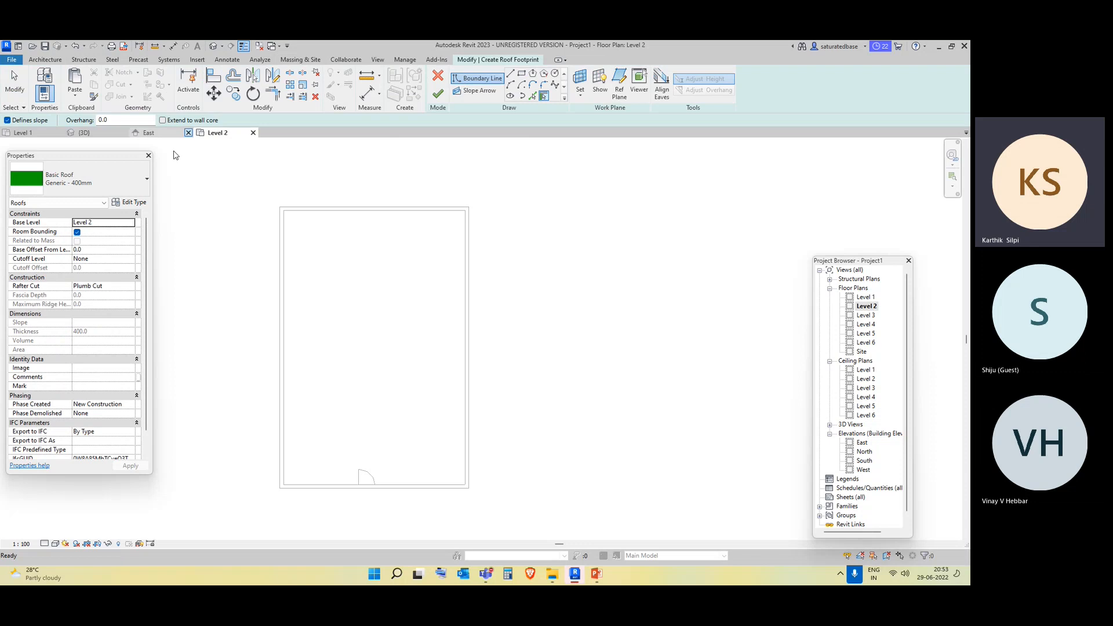
pyautogui.click(118, 191)
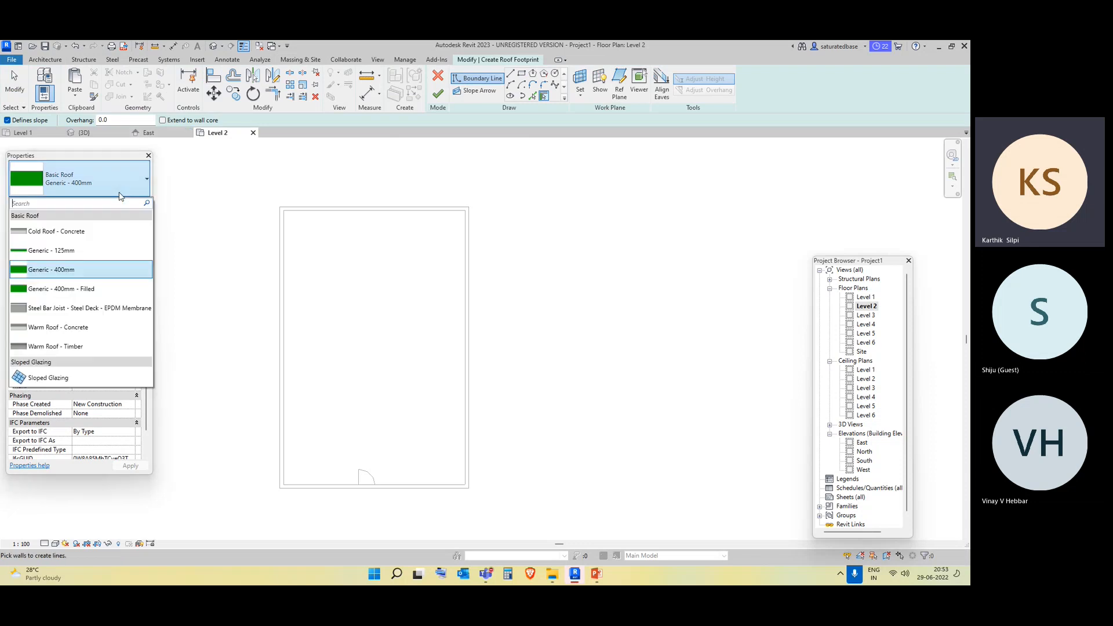
pyautogui.click(111, 259)
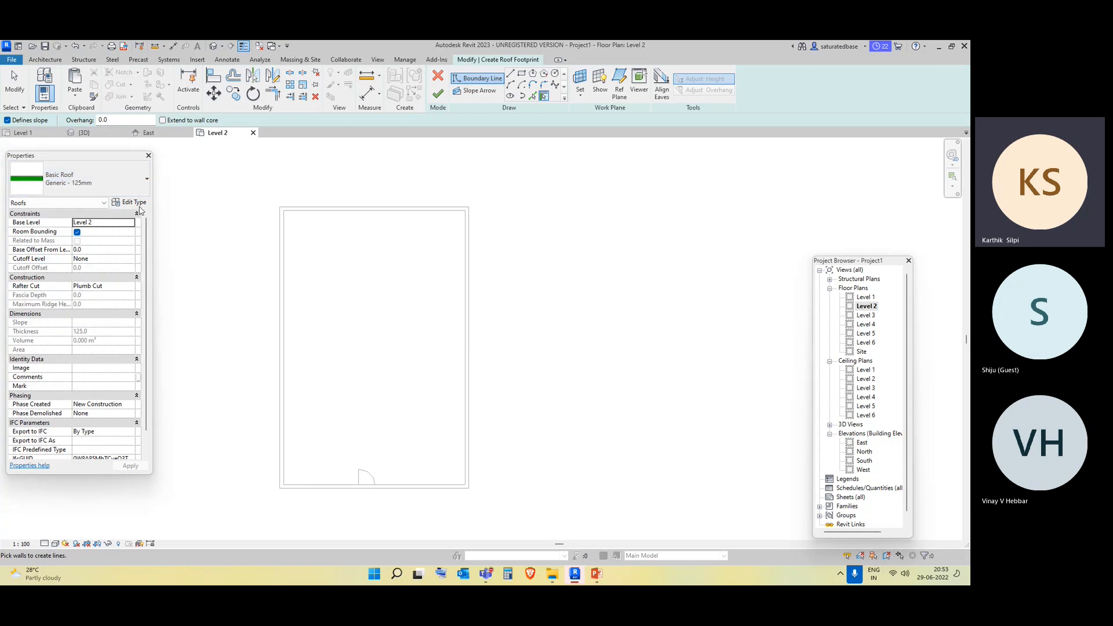
# Examine the type properties and layer assembly of the Generic - 125mm roof.
pyautogui.click(140, 204)
pyautogui.click(348, 248)
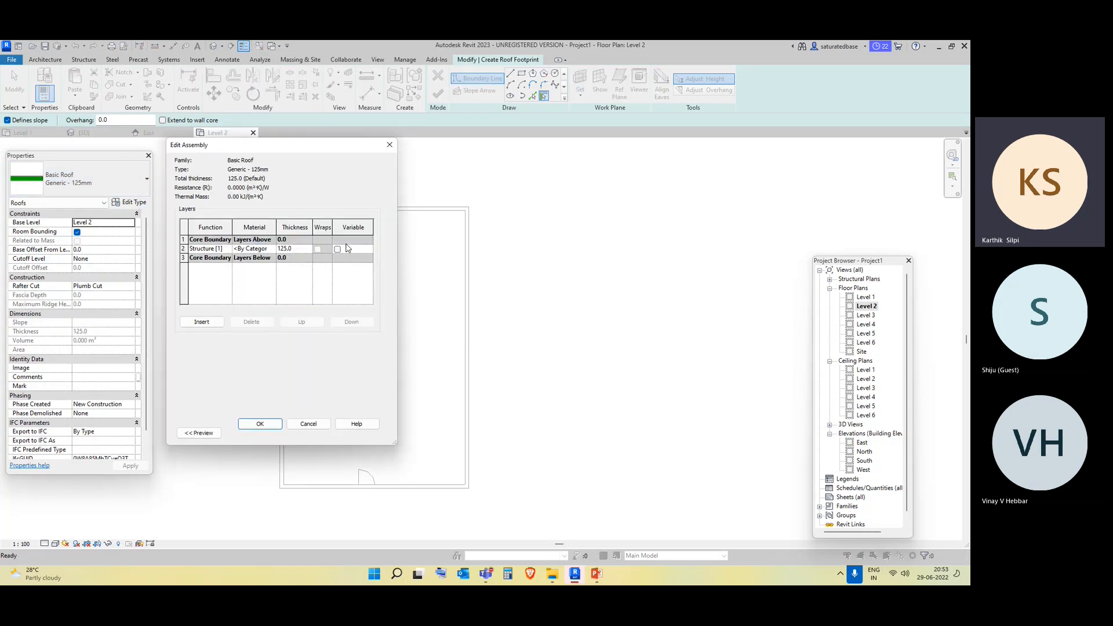
pyautogui.click(389, 145)
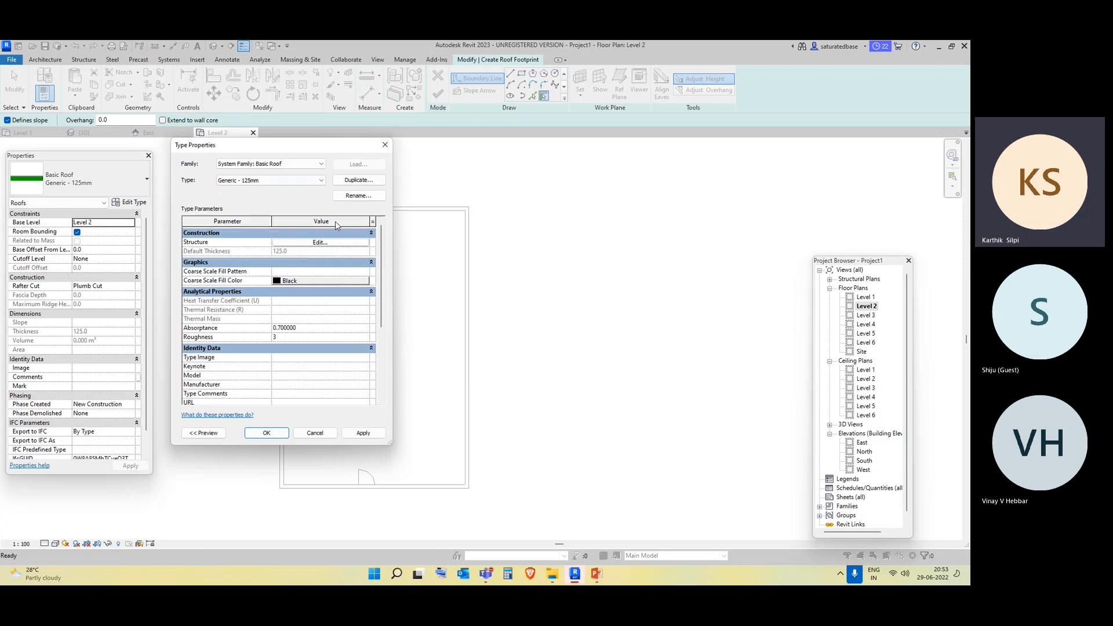
pyautogui.click(316, 242)
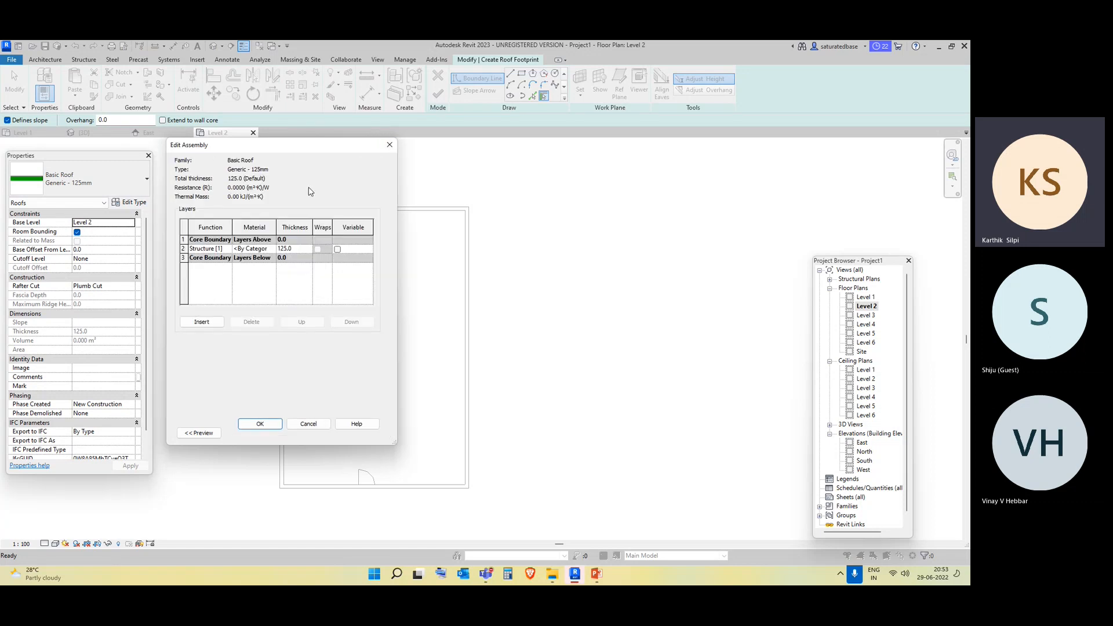
pyautogui.click(389, 145)
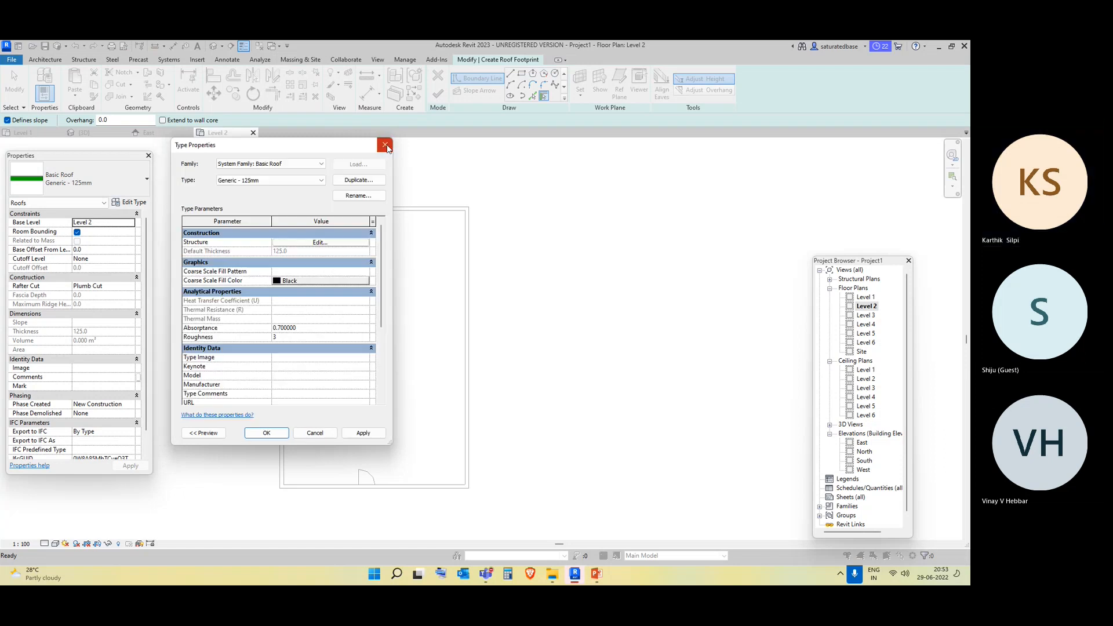
pyautogui.click(387, 145)
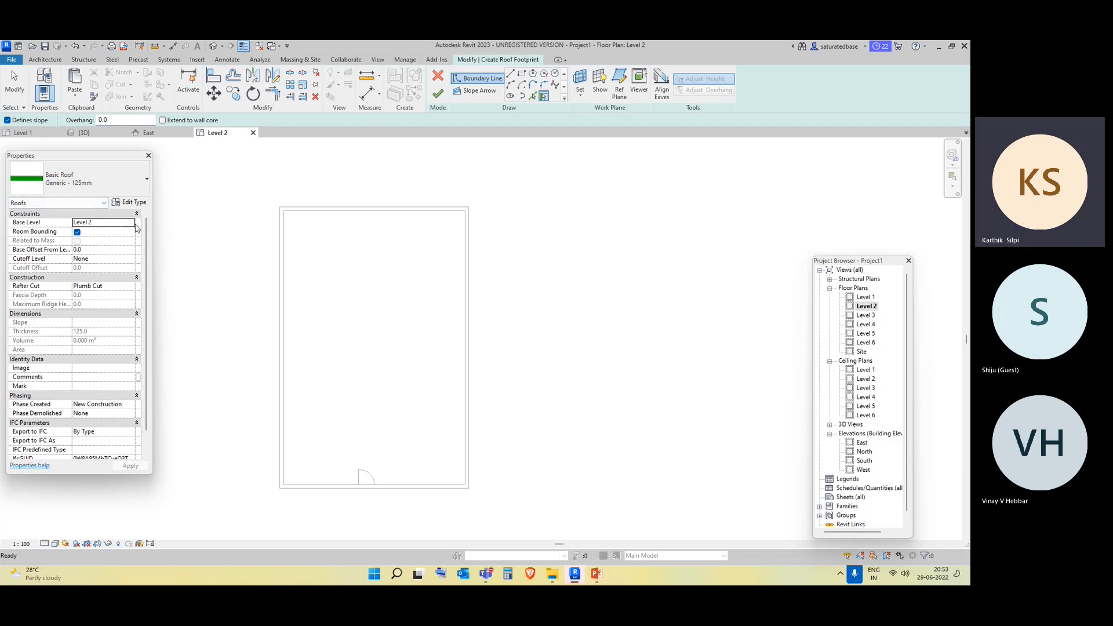
# Set the roof's base level to Level 3 and look through its remaining instance properties.
pyautogui.click(132, 224)
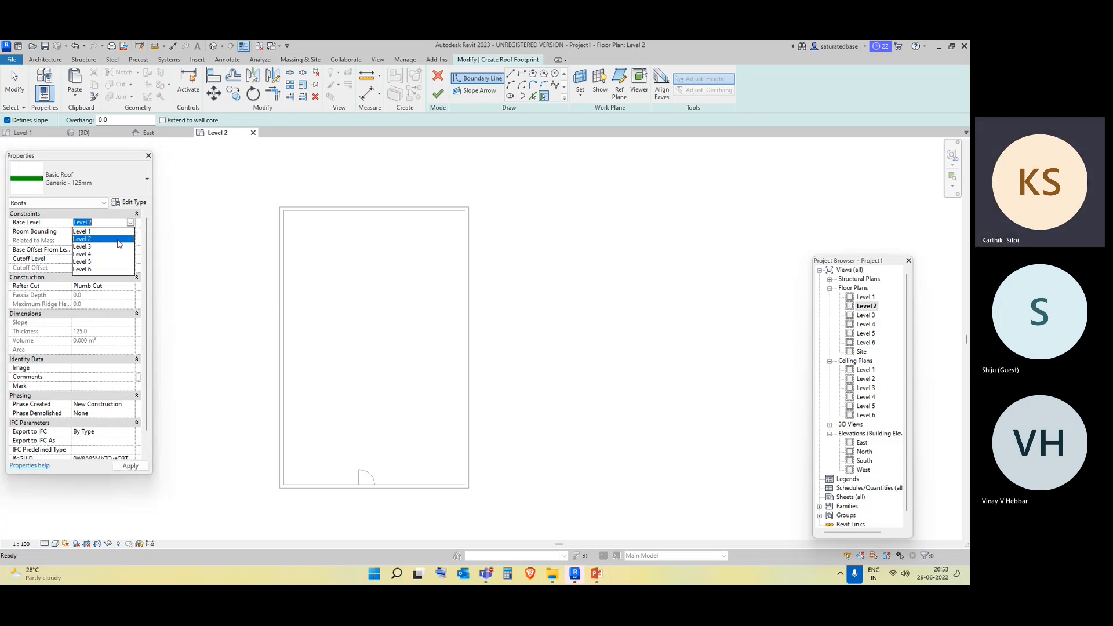
pyautogui.click(82, 246)
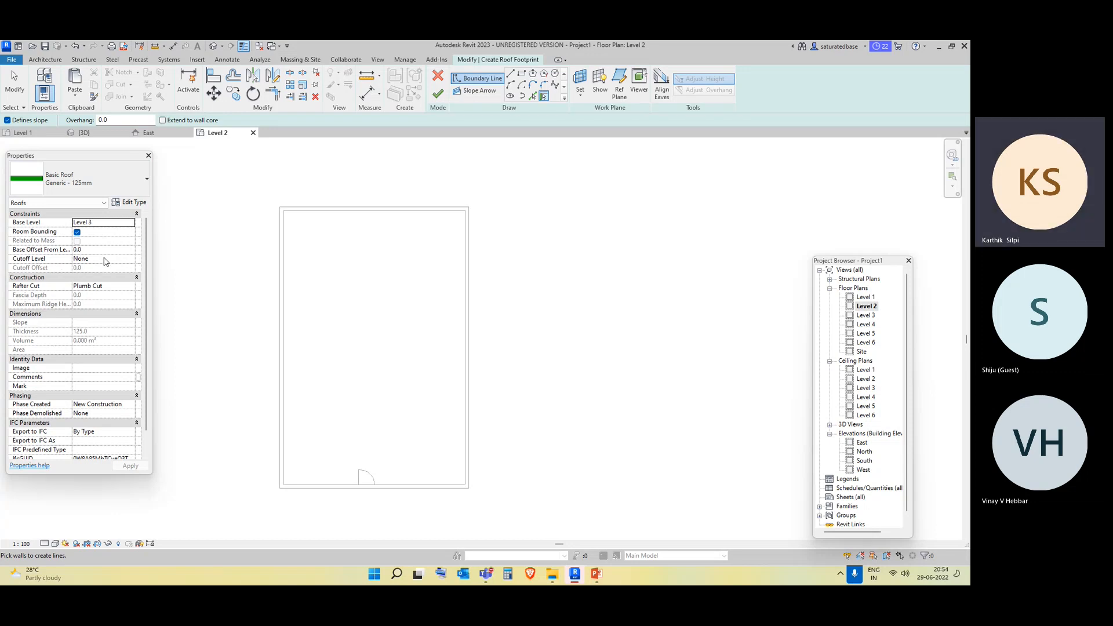
pyautogui.scroll(-1, 109, 278)
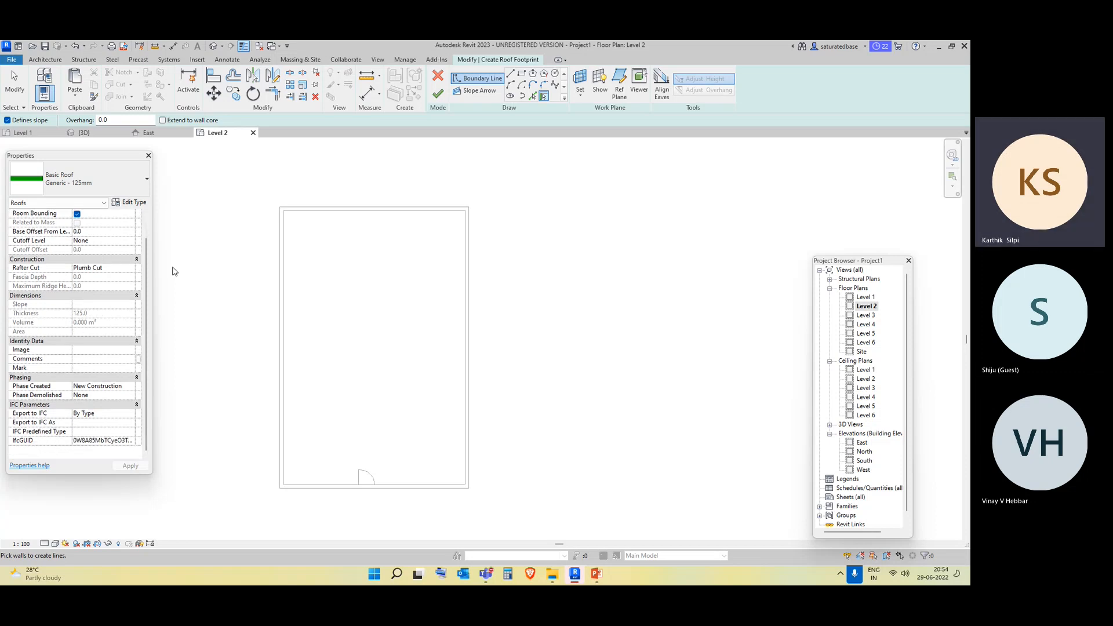
pyautogui.scroll(1, 110, 301)
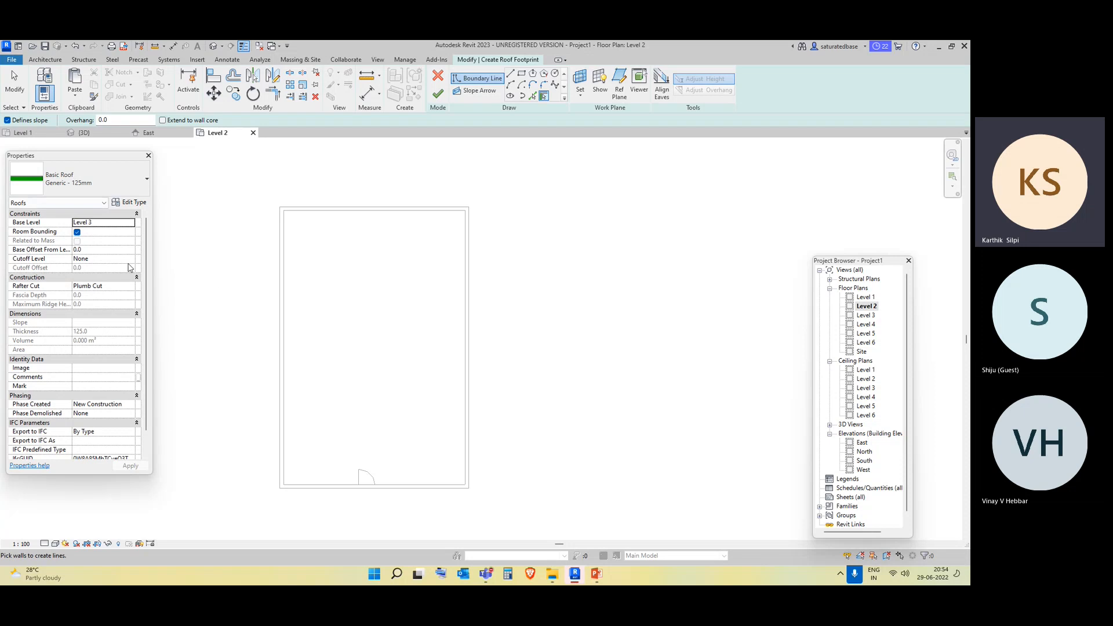
# Sketch a rectangular, slope-defining roof boundary along the outer corners of the building walls and finish the roof.
pyautogui.click(522, 73)
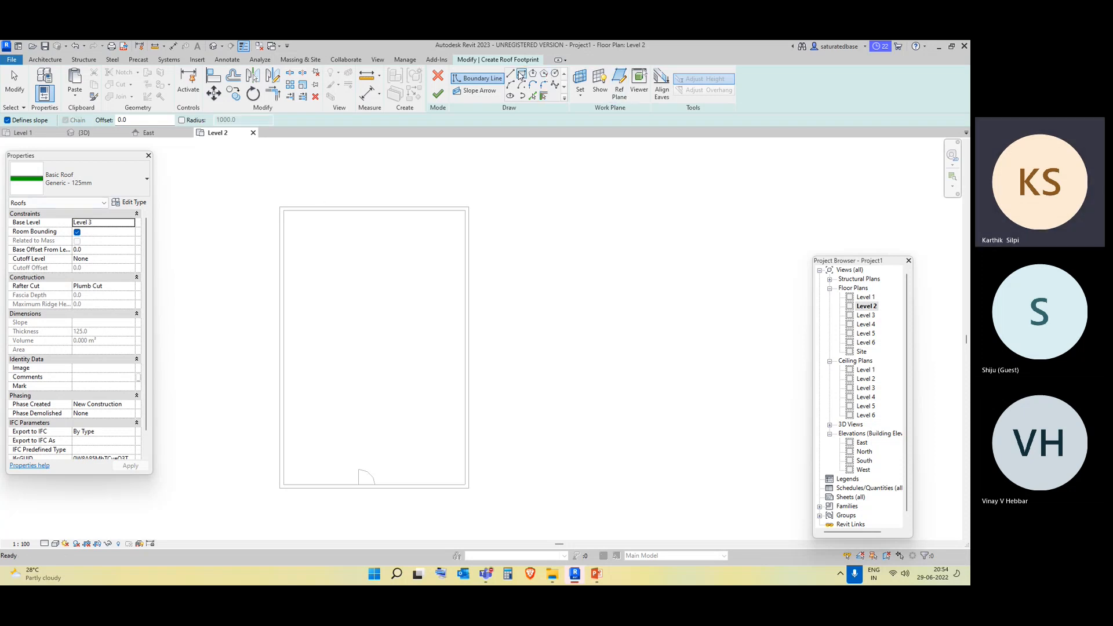
pyautogui.click(280, 207)
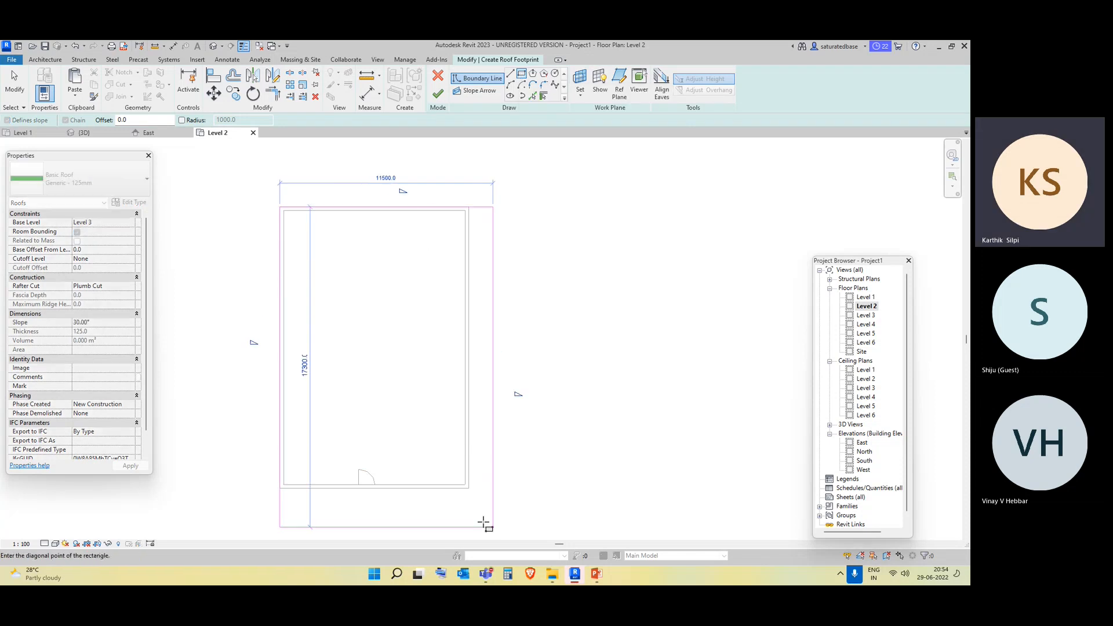
pyautogui.click(468, 488)
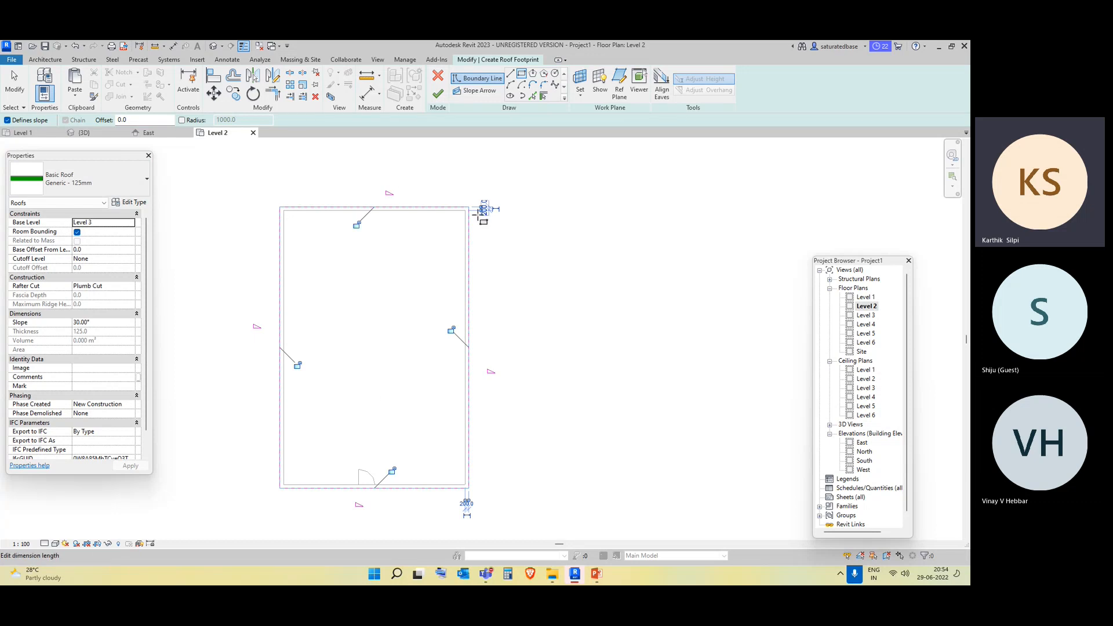
pyautogui.click(438, 94)
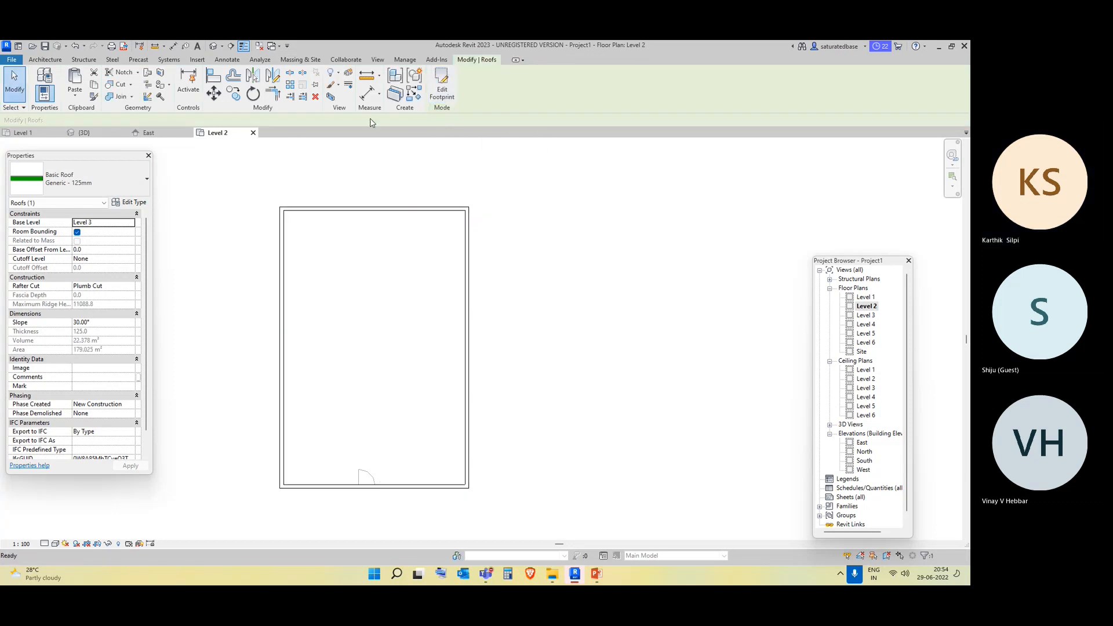
# Show the building in 3D and inspect the hip roof from several angles.
pyautogui.click(214, 47)
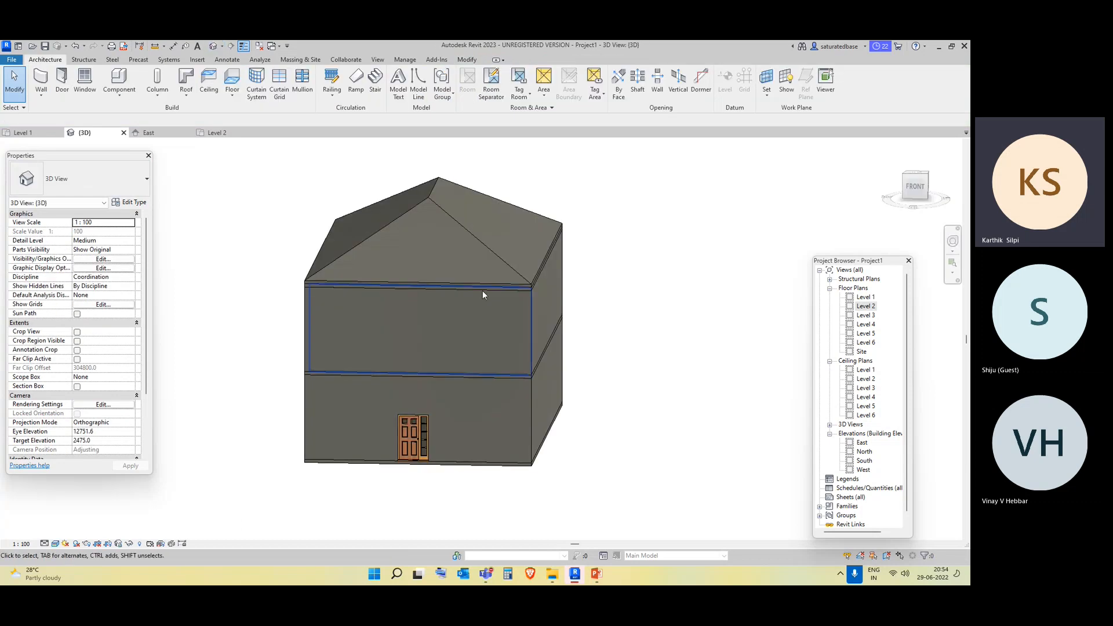
pyautogui.click(443, 206)
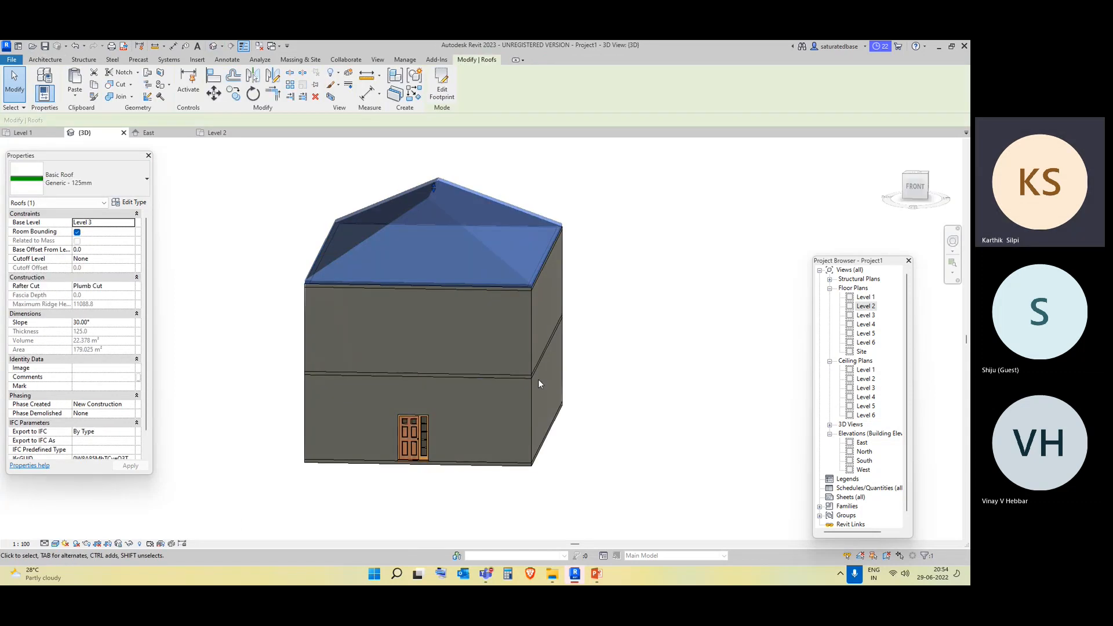
pyautogui.keyDown('shift'); pyautogui.moveTo(539, 380); pyautogui.dragTo(597, 263, button='middle'); pyautogui.keyUp('shift')
pyautogui.click(512, 187)
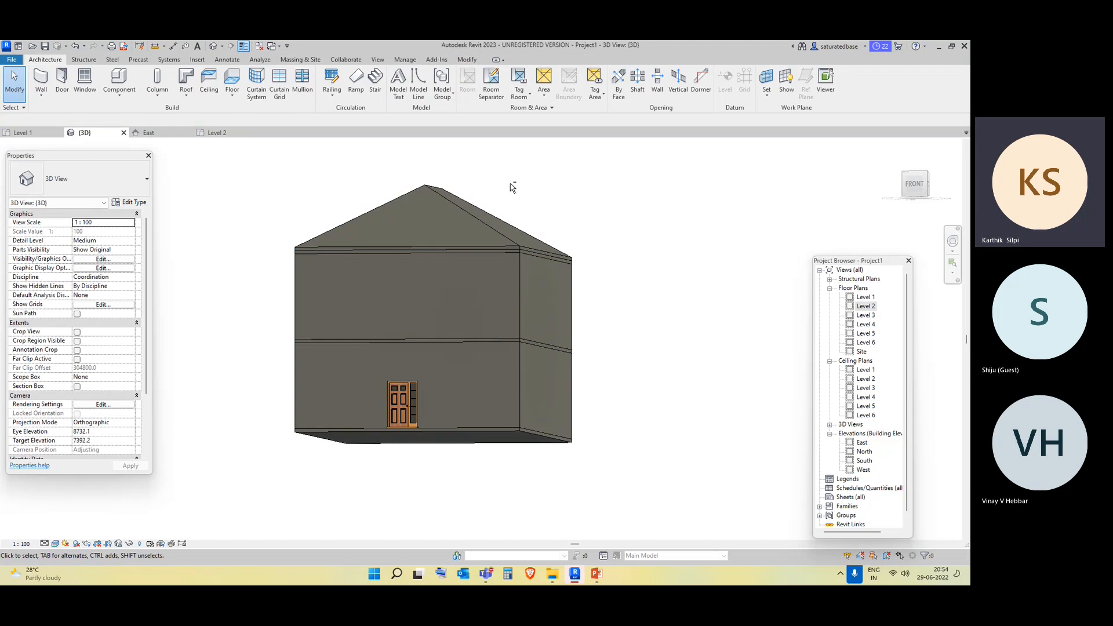
pyautogui.keyDown('shift'); pyautogui.moveTo(513, 187); pyautogui.dragTo(405, 366, button='middle'); pyautogui.keyUp('shift')
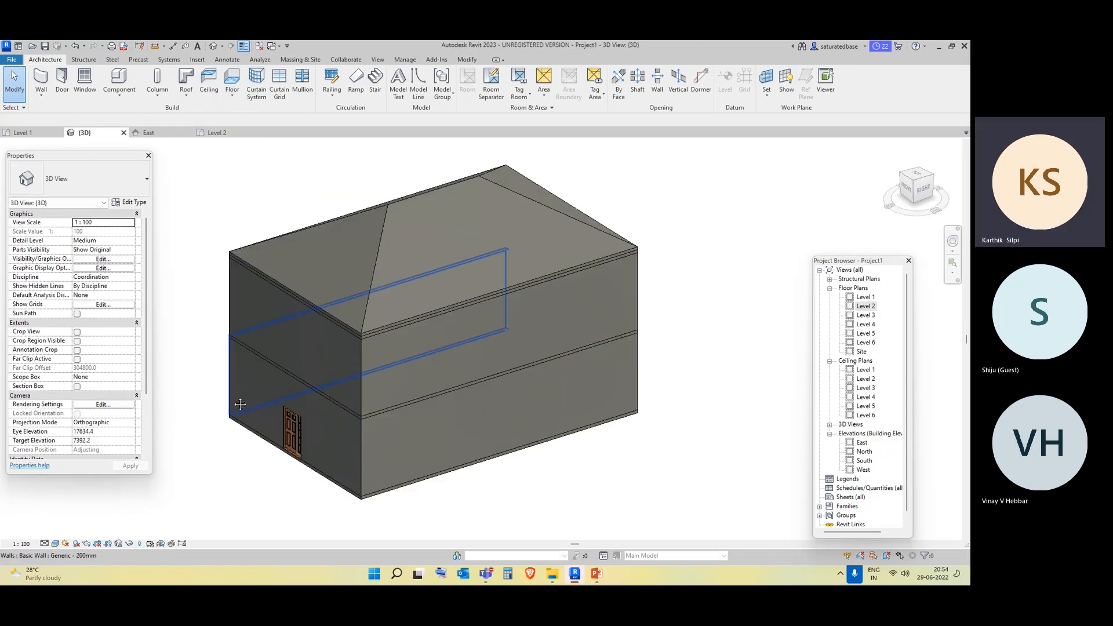
pyautogui.keyDown('shift'); pyautogui.moveTo(240, 404); pyautogui.dragTo(454, 269, button='middle'); pyautogui.keyUp('shift')
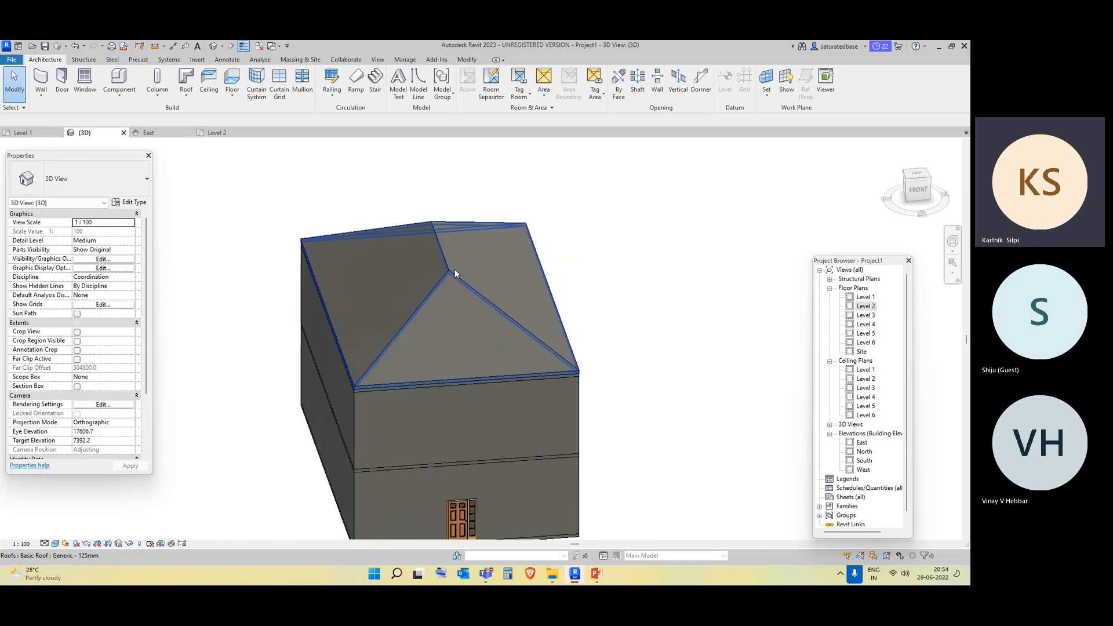
pyautogui.click(454, 273)
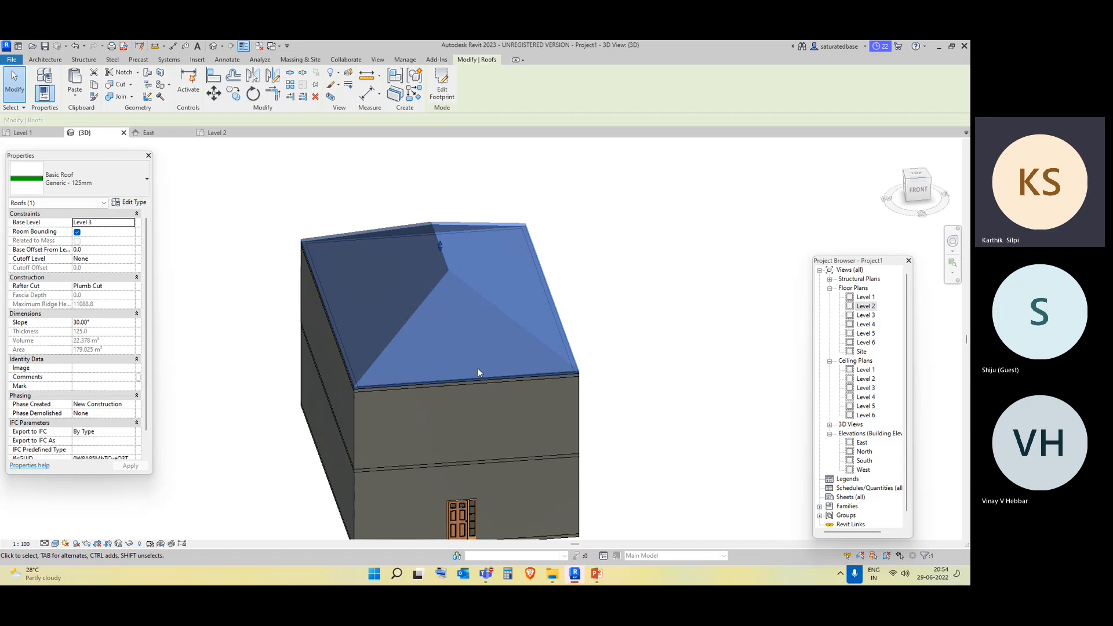
pyautogui.click(638, 314)
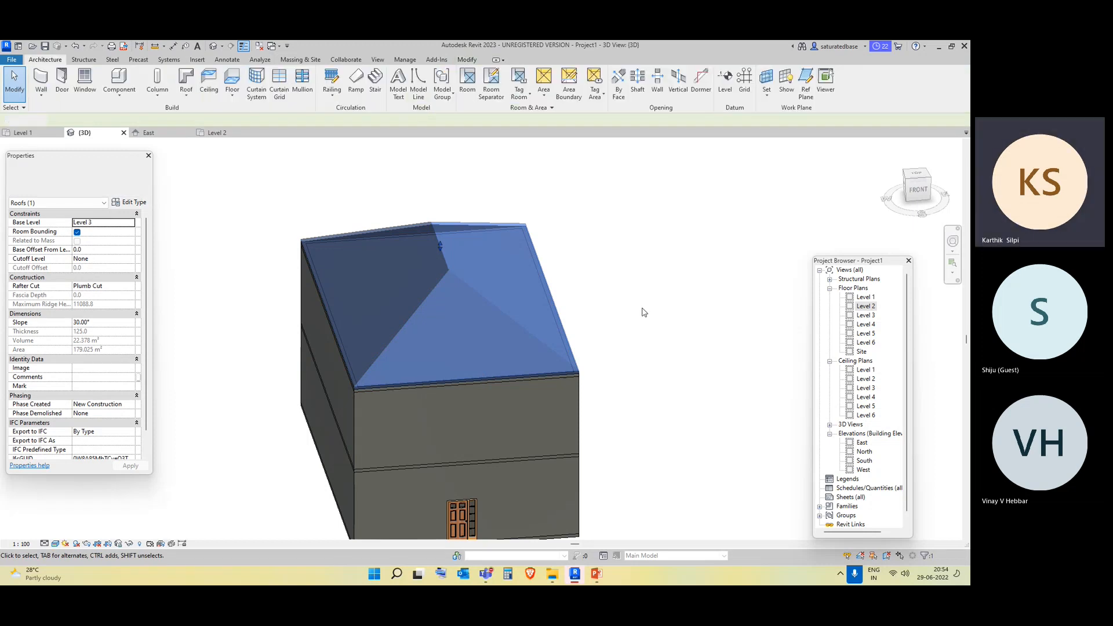
pyautogui.keyDown('shift'); pyautogui.moveTo(545, 451); pyautogui.dragTo(607, 365, button='middle'); pyautogui.keyUp('shift')
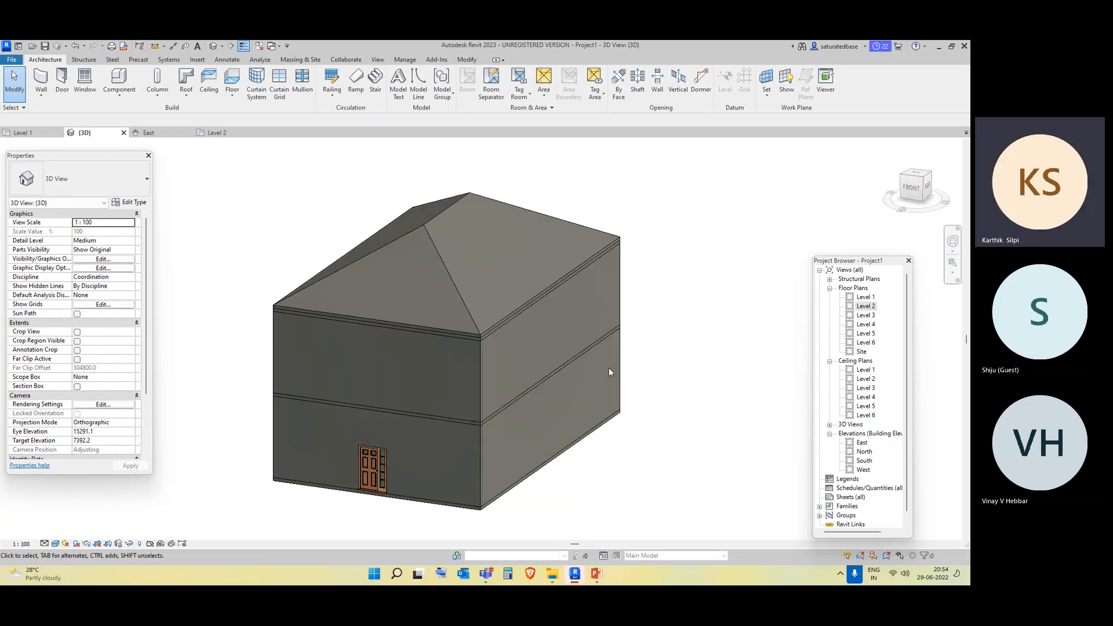
# Switch to the Brave browser, search Google for "terra cotta tile" in a new tab, and show the image results.
pyautogui.click(535, 574)
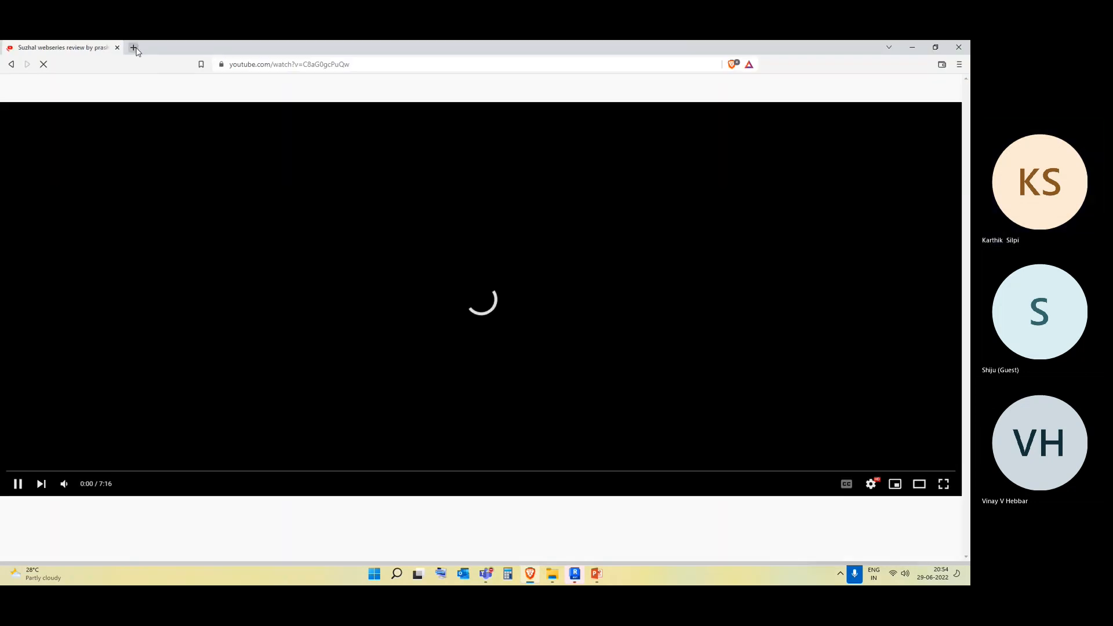
pyautogui.click(134, 47)
pyautogui.click(118, 48)
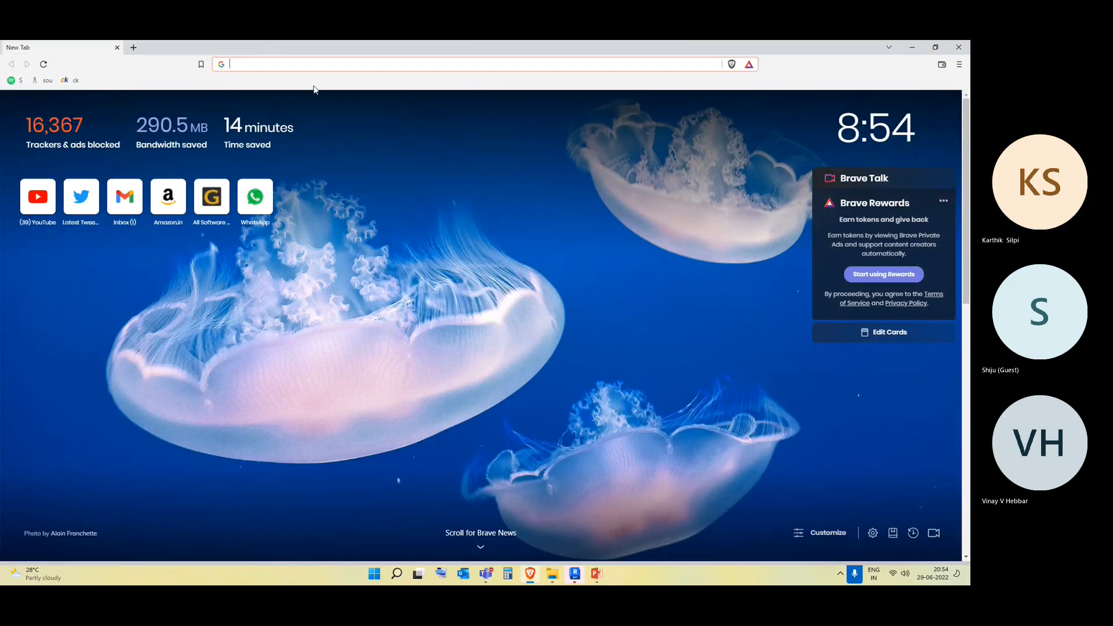
pyautogui.write('terr')
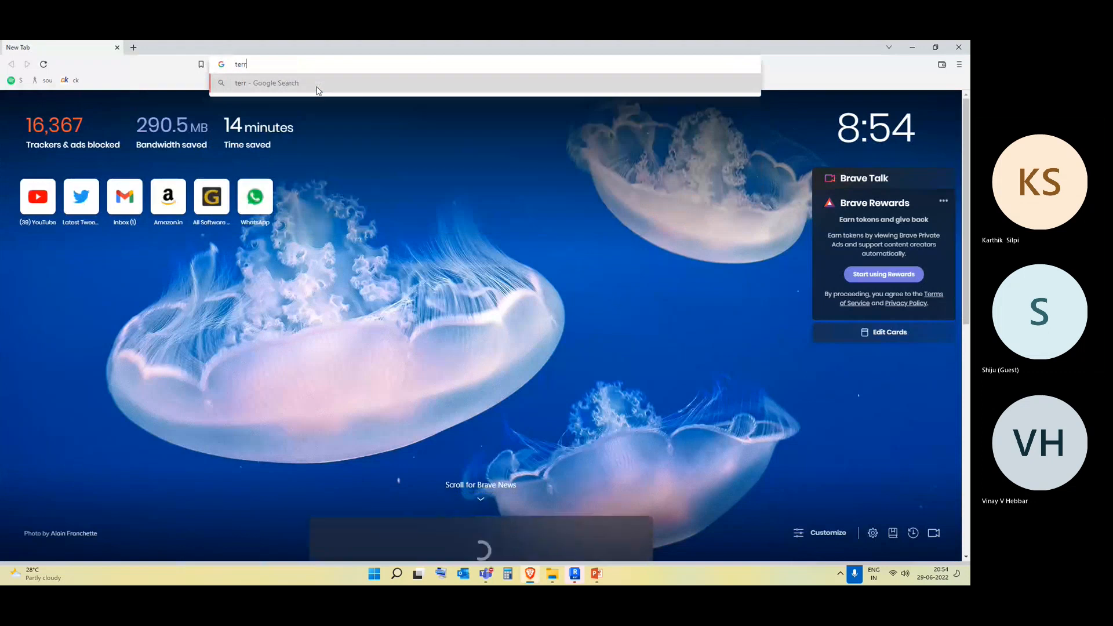
pyautogui.write('a co')
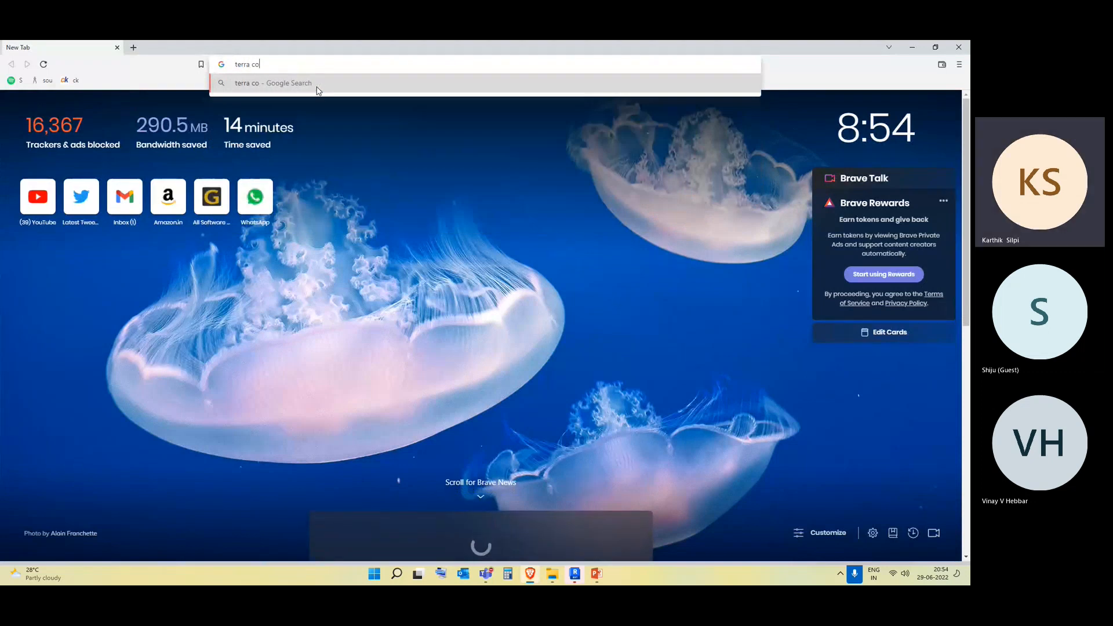
pyautogui.write('tta tile')
pyautogui.press('Return')
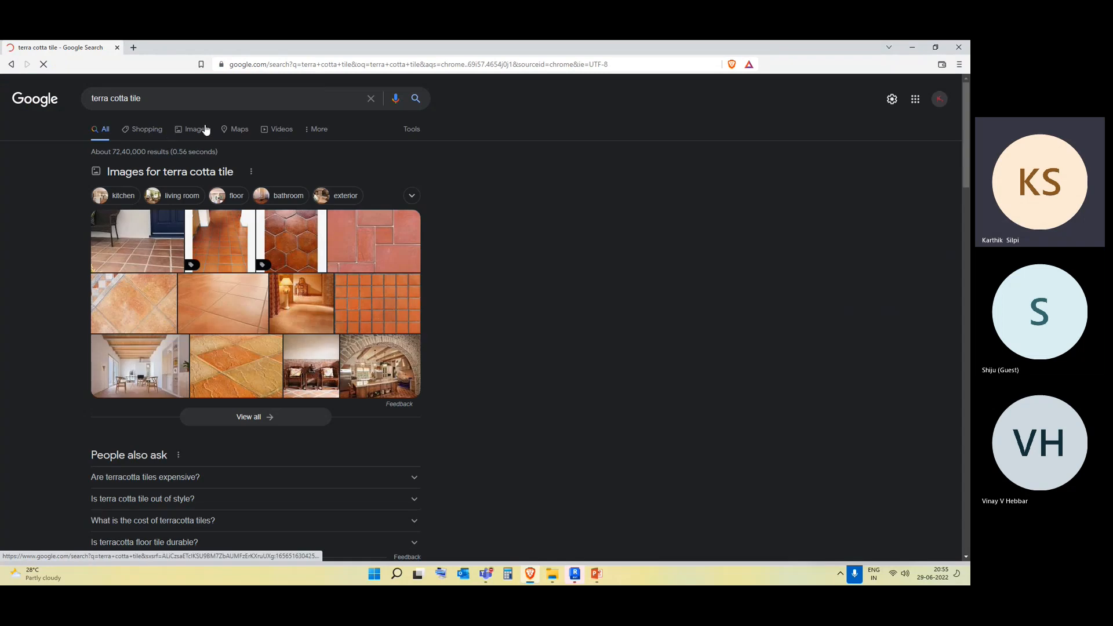
pyautogui.click(204, 128)
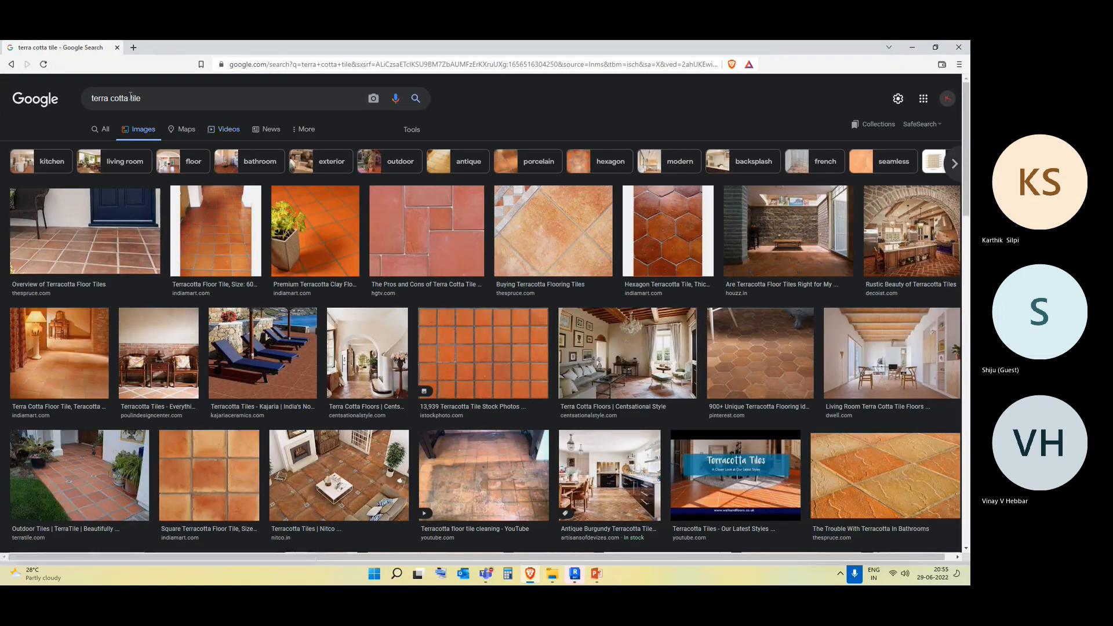
# Refine the image search to "terra cotta roof tile".
pyautogui.click(232, 99)
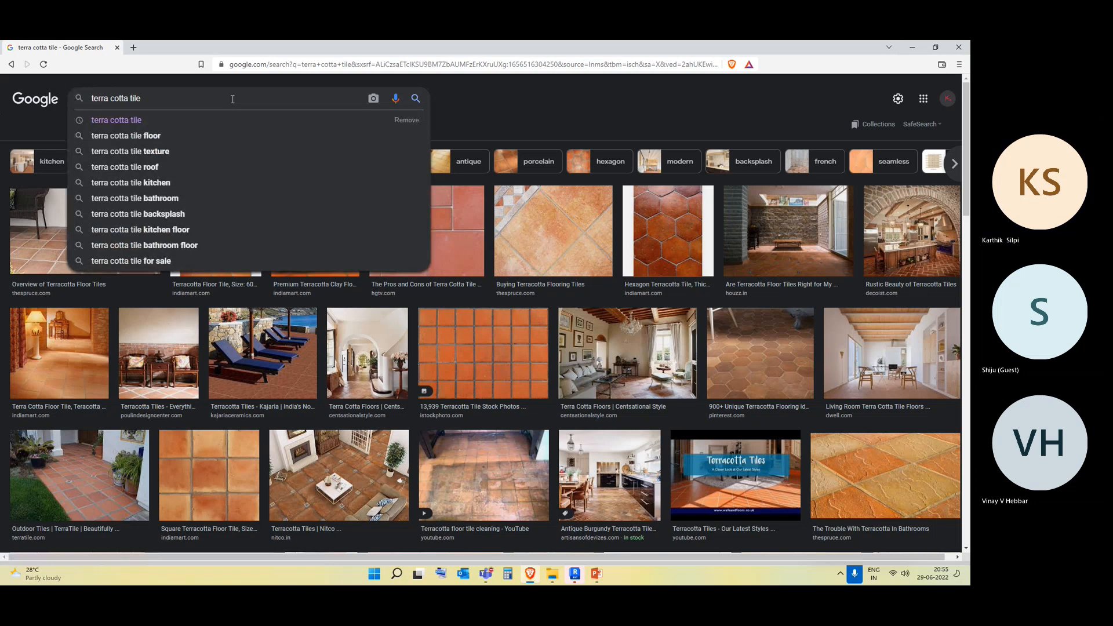
pyautogui.hotkey('ctrl', 'Left')
pyautogui.write('roof')
pyautogui.press('Return')
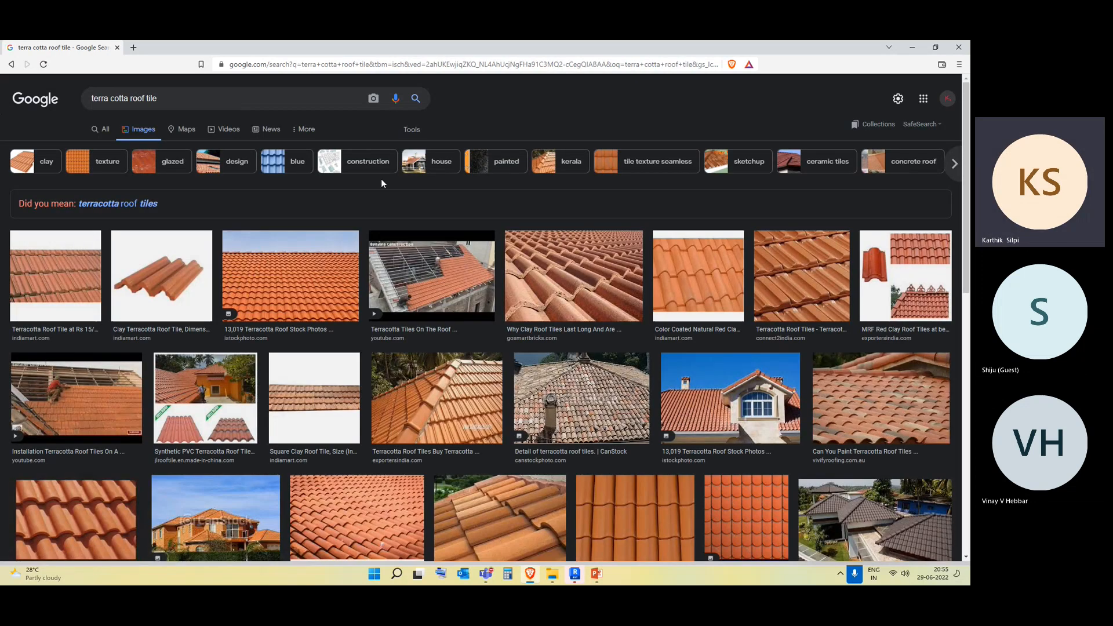
# Find the pink Freepik terracotta roof tile seamless pattern in the results and open it in a new tab.
pyautogui.scroll(-5, 382, 183)
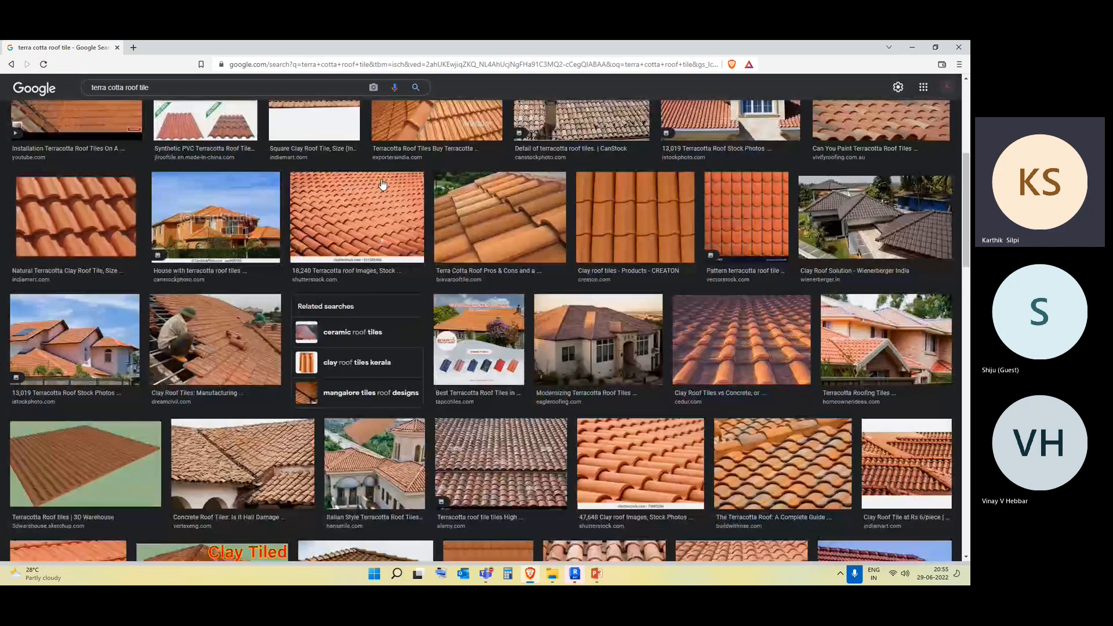
pyautogui.scroll(-3, 383, 184)
pyautogui.scroll(-3, 382, 184)
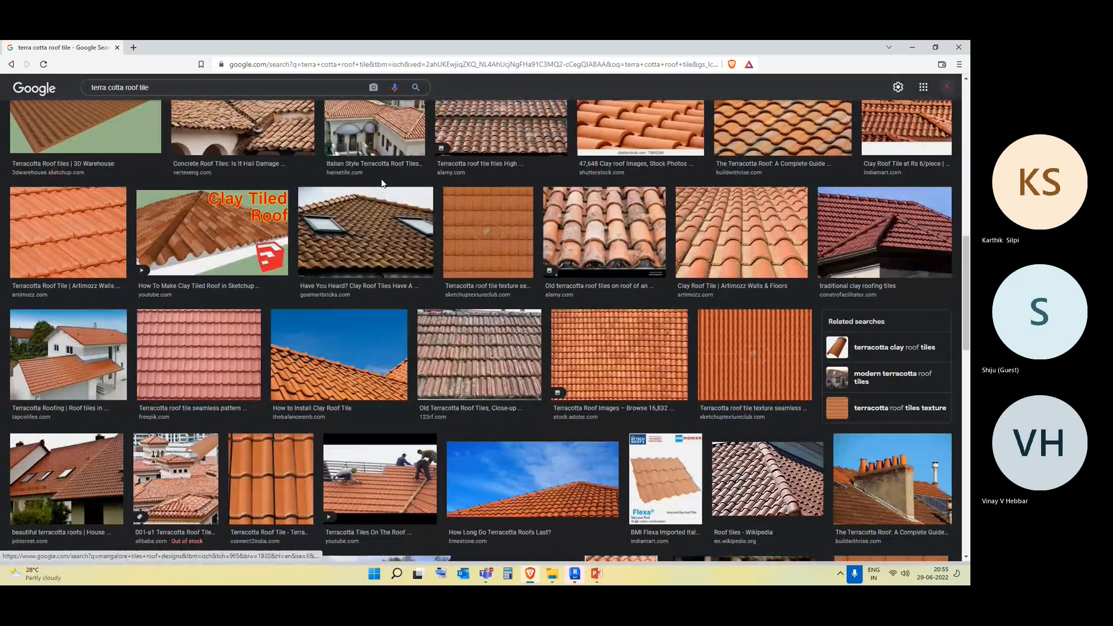
pyautogui.scroll(-1, 381, 179)
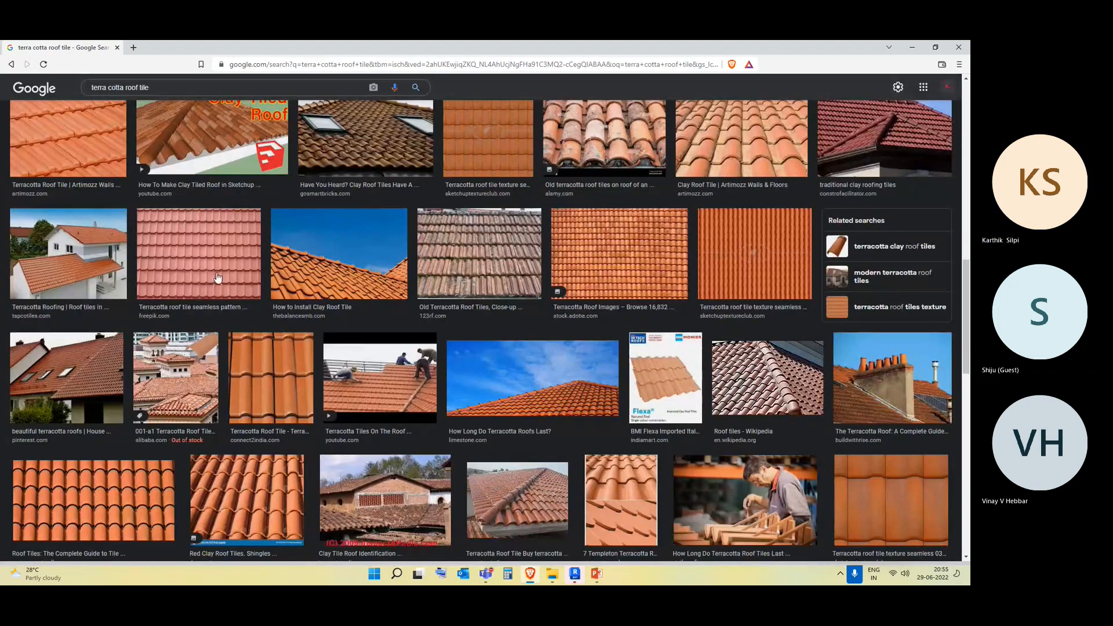
pyautogui.rightClick(201, 219)
pyautogui.click(223, 228)
# Browse the remaining roof tile results, then preview the clay roofing texture seamless 03422 through the opened pattern's related images.
pyautogui.scroll(-5, 223, 228)
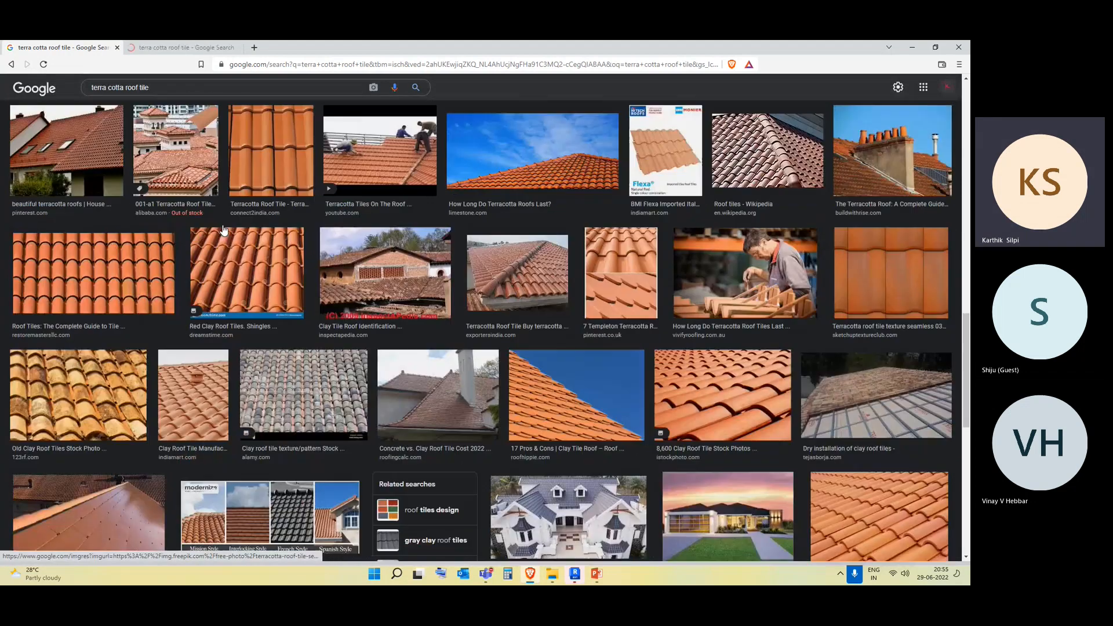
pyautogui.scroll(-5, 223, 229)
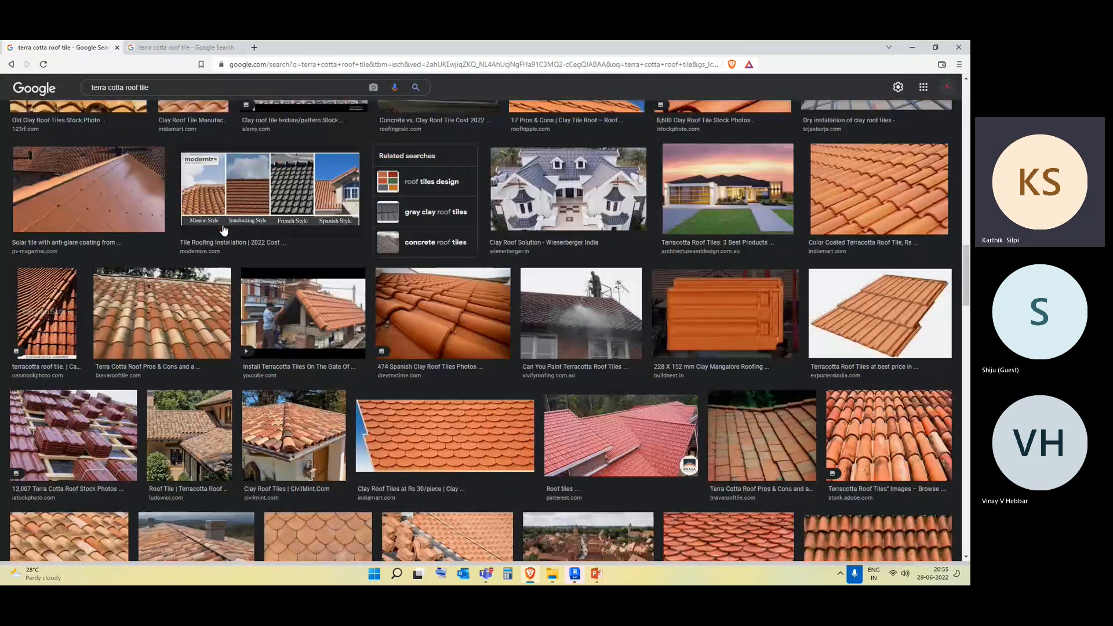
pyautogui.scroll(-10, 223, 230)
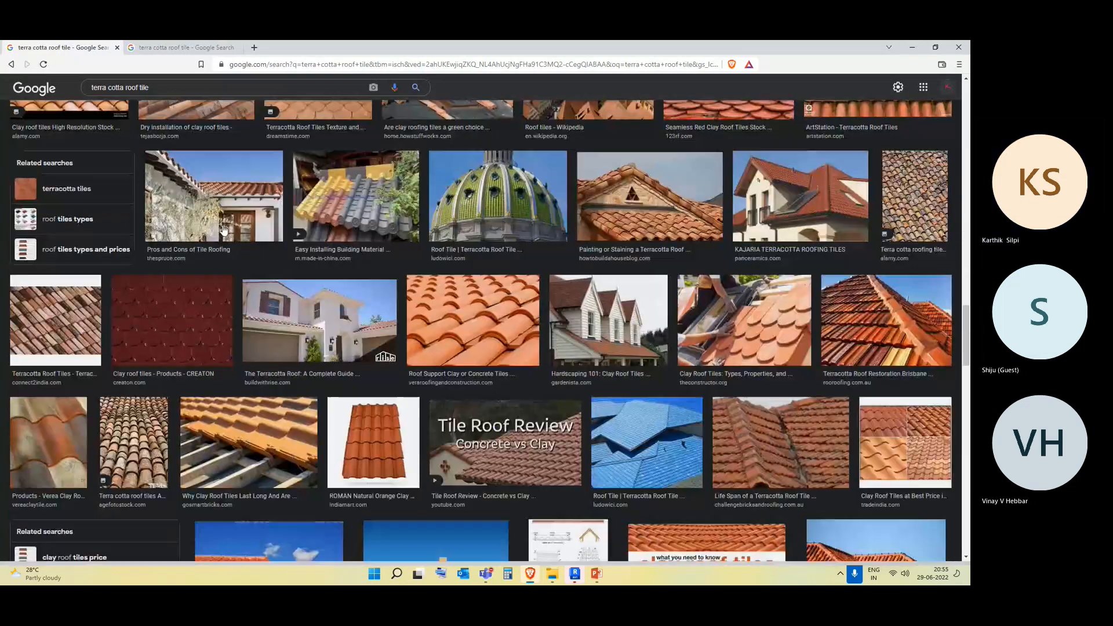
pyautogui.scroll(-10, 224, 230)
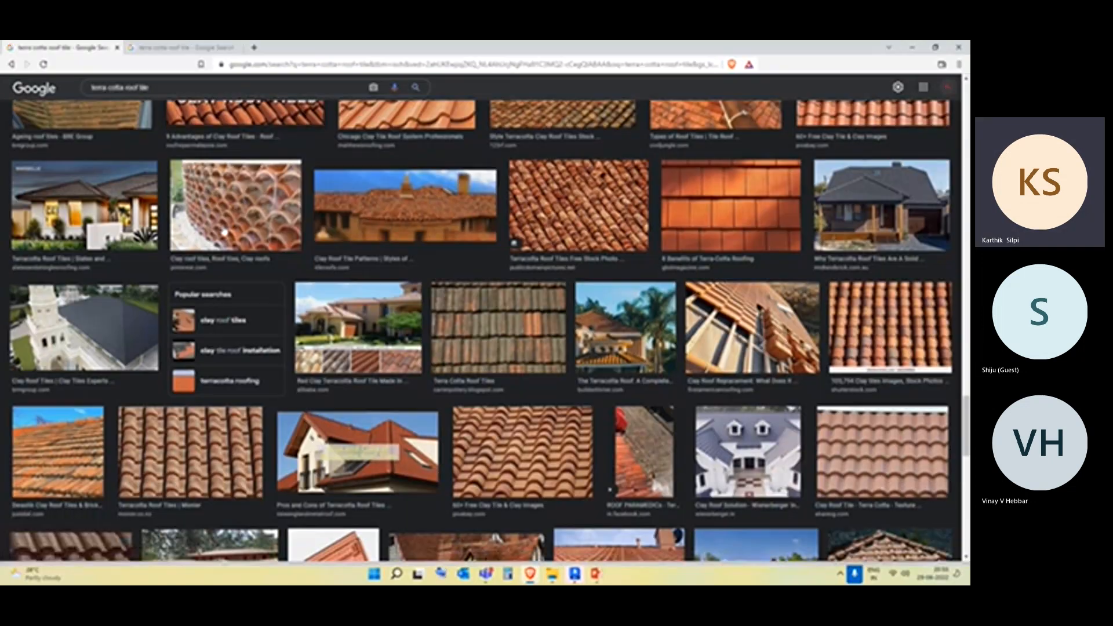
pyautogui.scroll(-10, 223, 230)
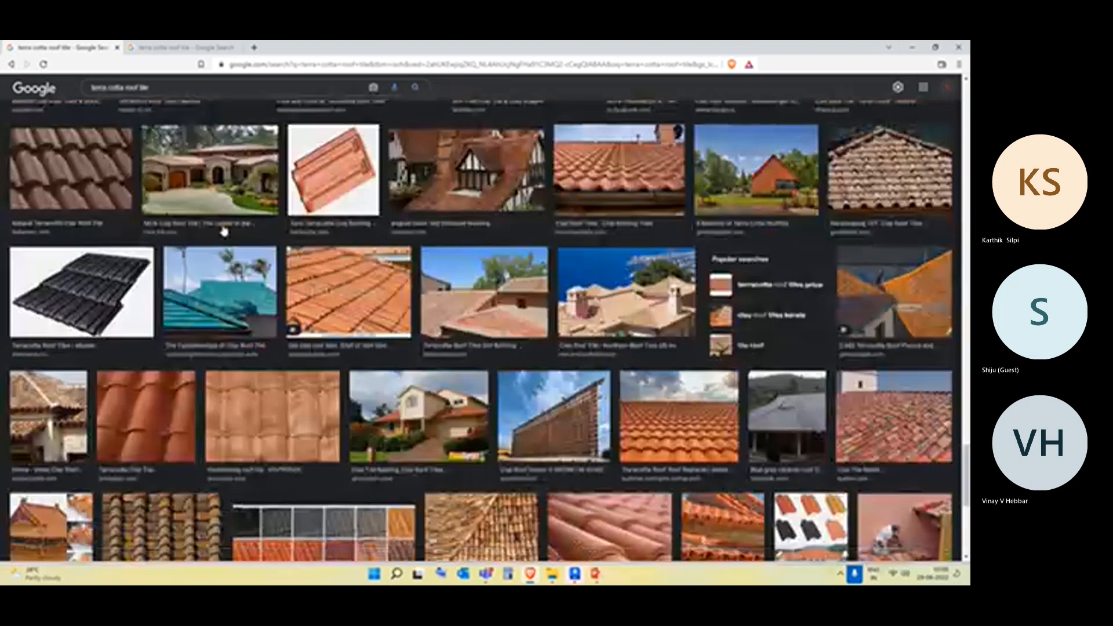
pyautogui.scroll(-10, 223, 230)
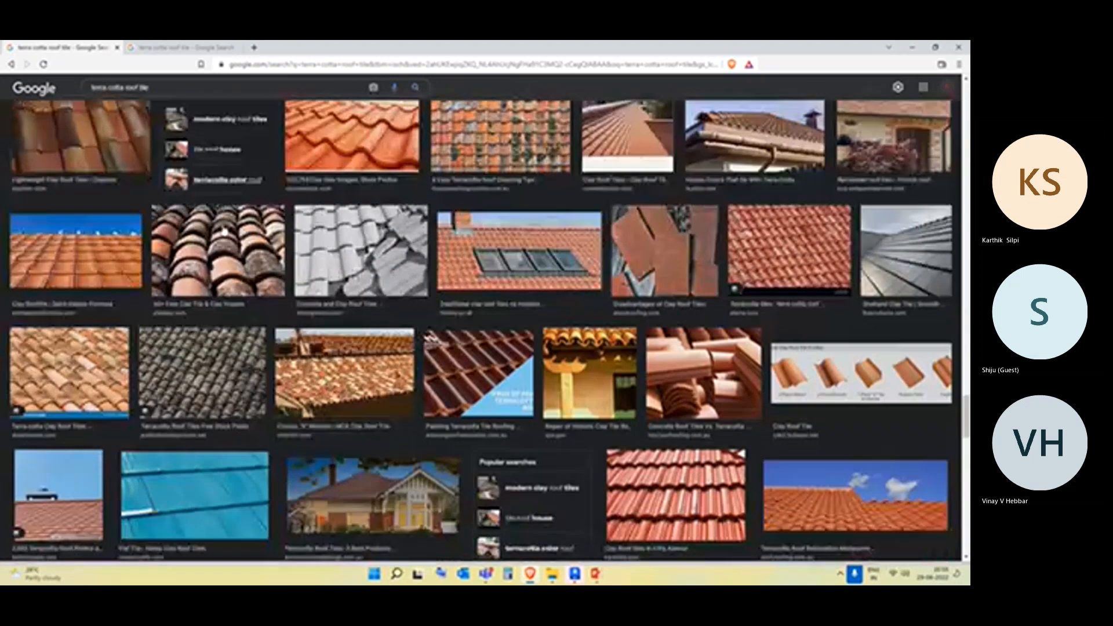
pyautogui.click(172, 46)
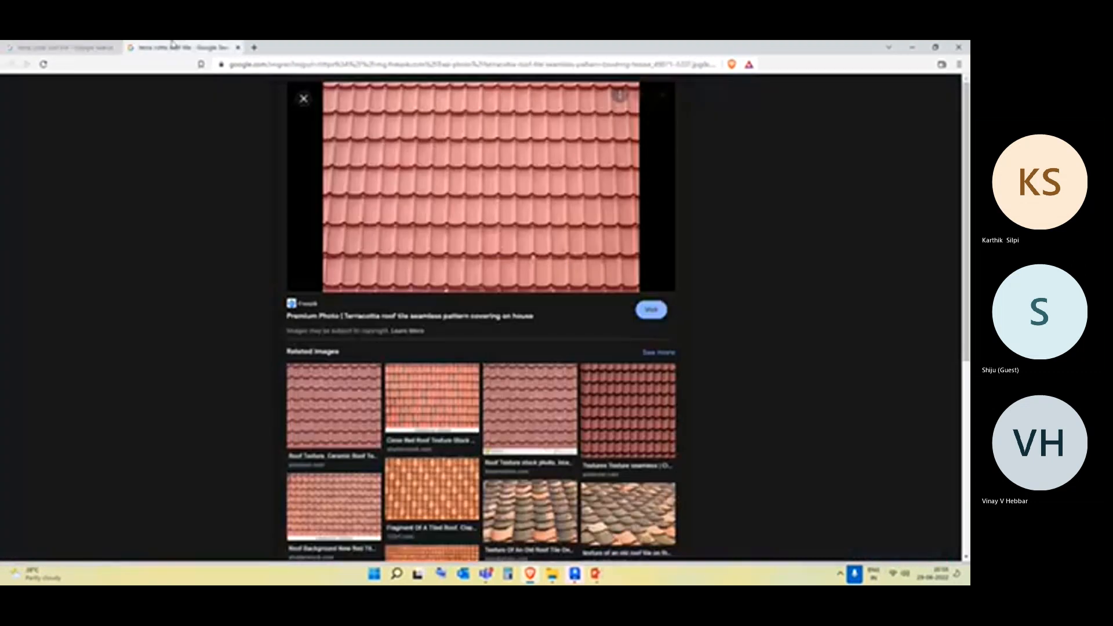
pyautogui.scroll(-3, 402, 236)
pyautogui.click(412, 238)
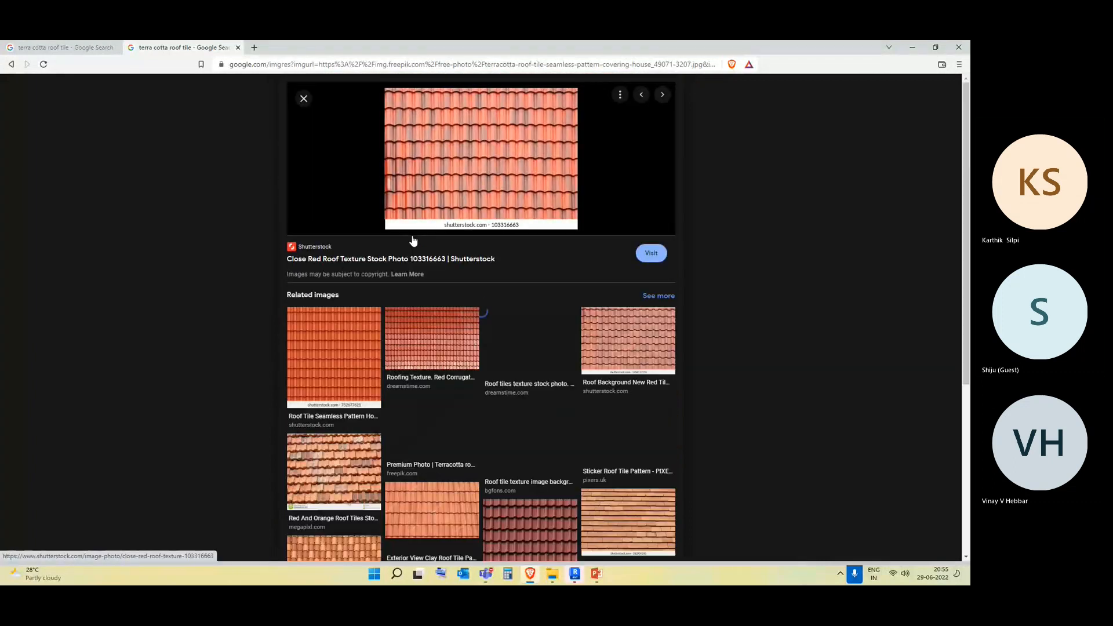
pyautogui.scroll(-4, 413, 240)
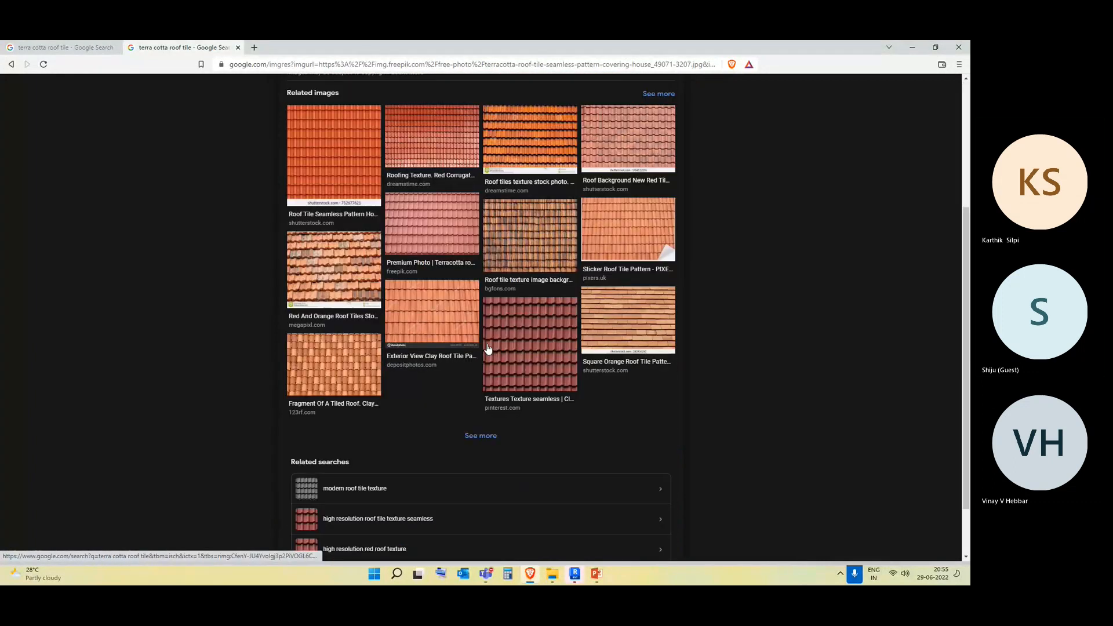
pyautogui.click(527, 355)
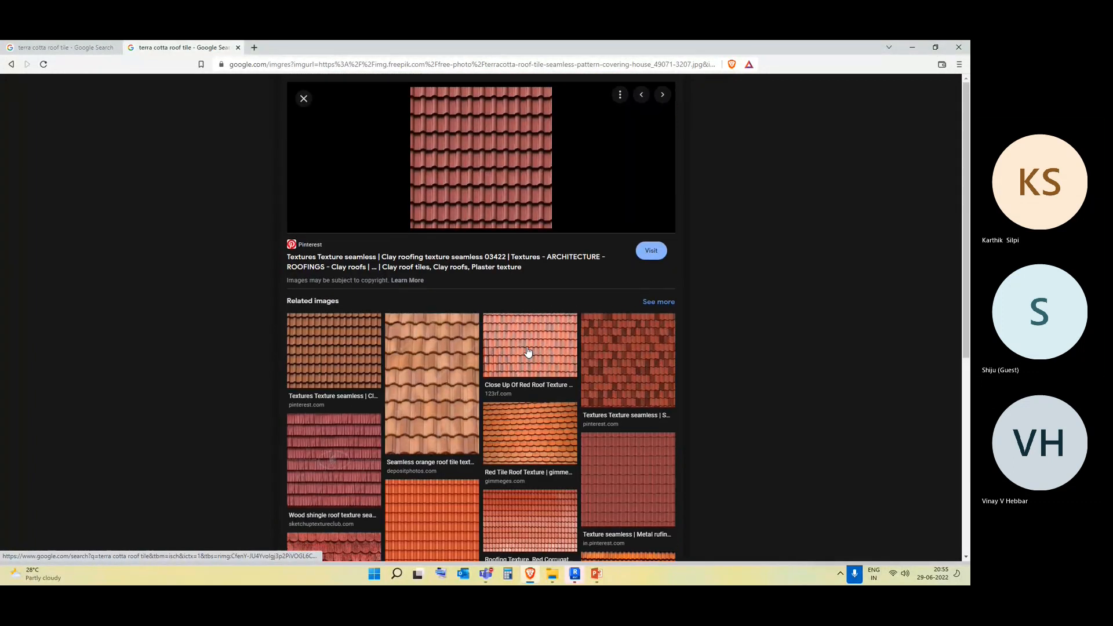
# Open the clay roofing texture's Pinterest page in a new tab and try to save the image from there.
pyautogui.rightClick(488, 168)
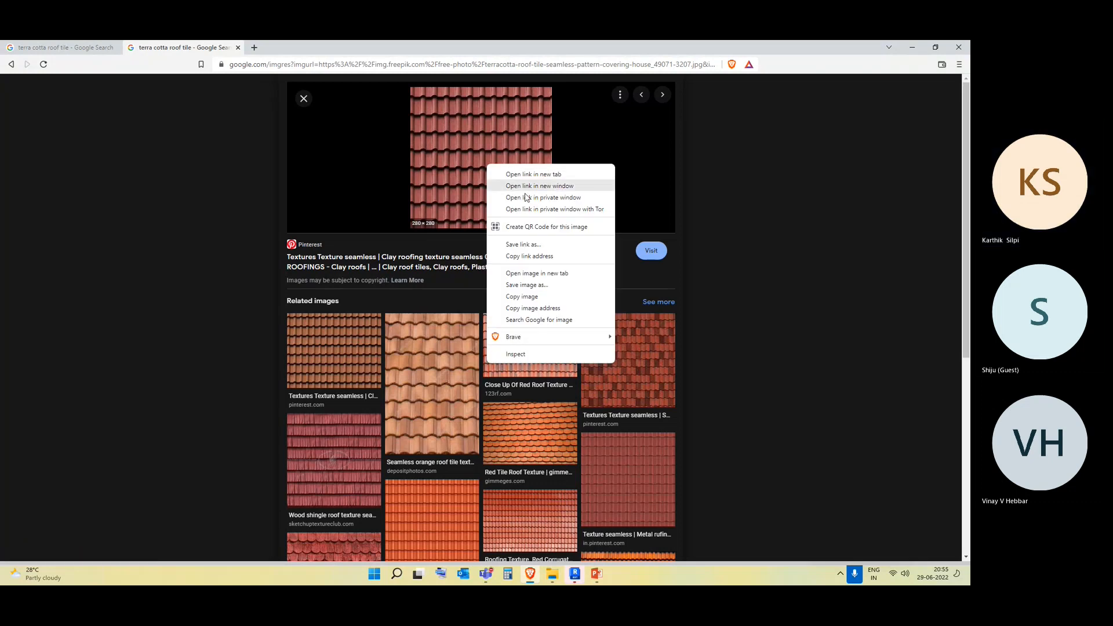
pyautogui.click(530, 174)
pyautogui.click(335, 47)
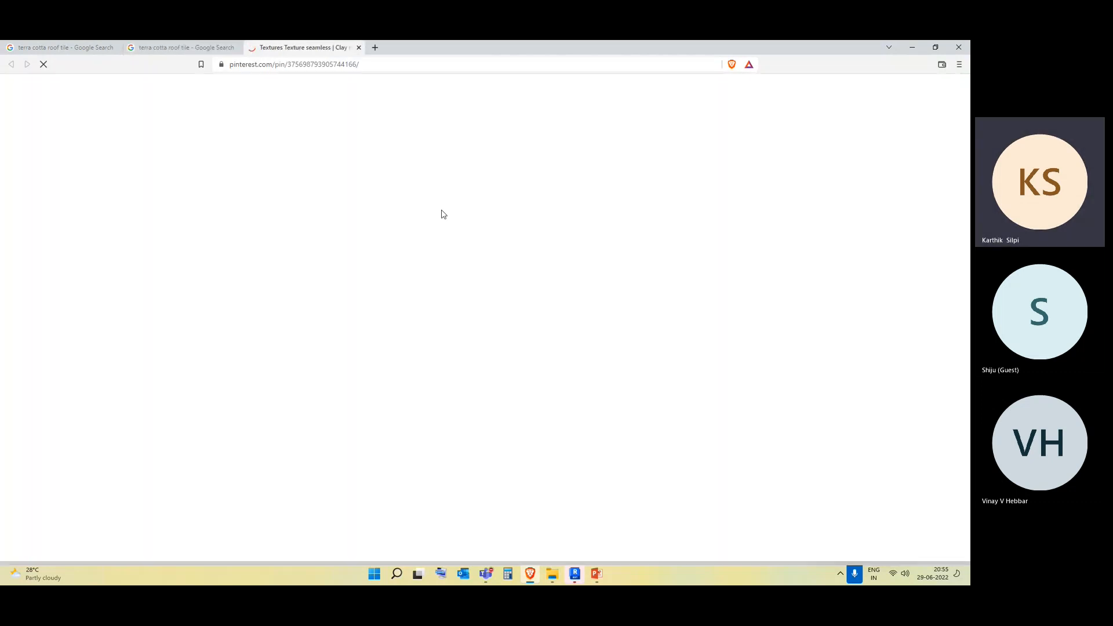
pyautogui.rightClick(323, 183)
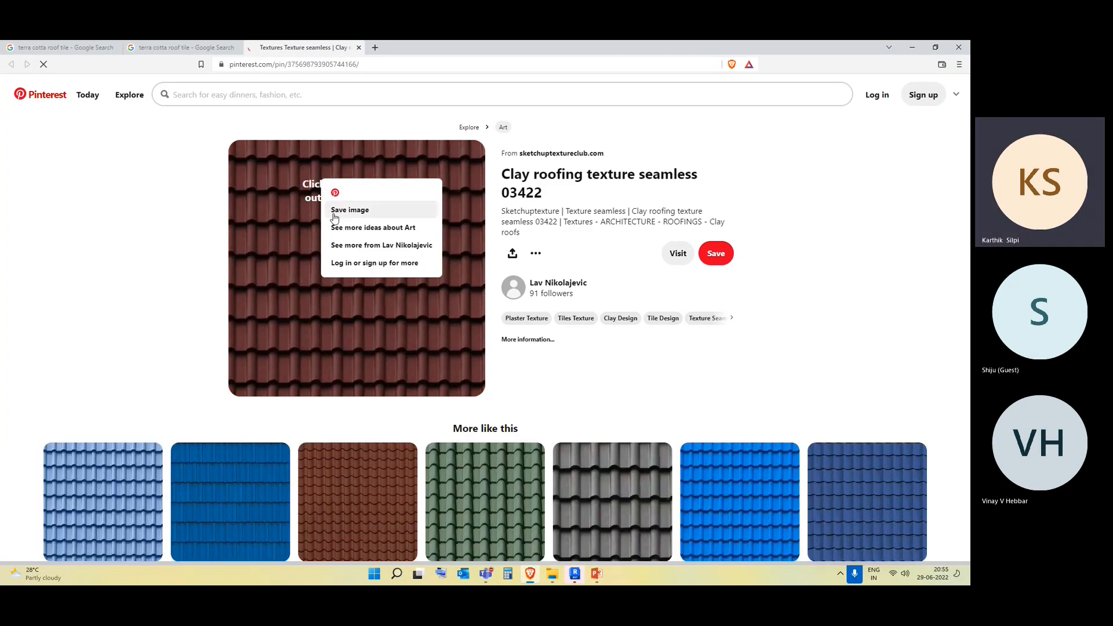
pyautogui.click(333, 211)
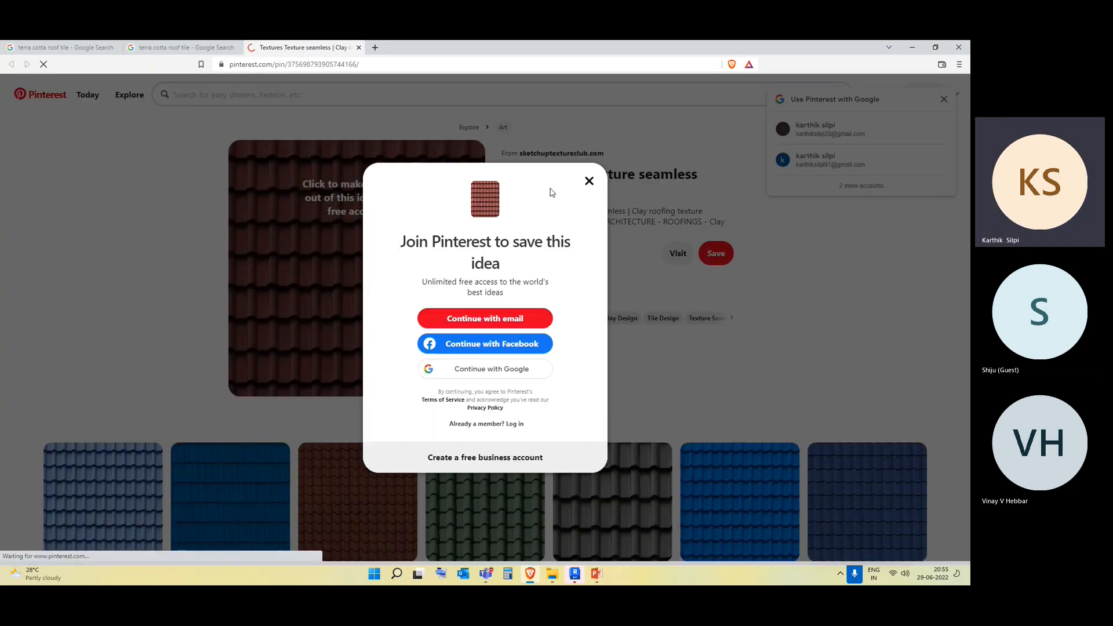
pyautogui.click(589, 181)
# Look through the related images of the Freepik terracotta pattern for another roof tile texture.
pyautogui.click(180, 47)
pyautogui.scroll(-3, 426, 345)
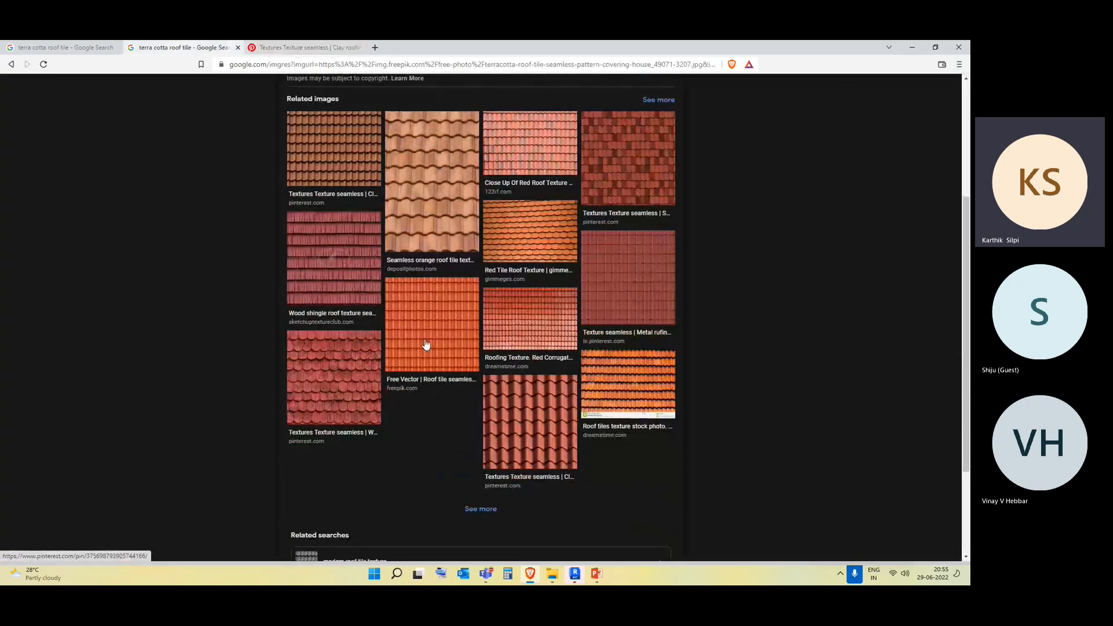
pyautogui.rightClick(344, 349)
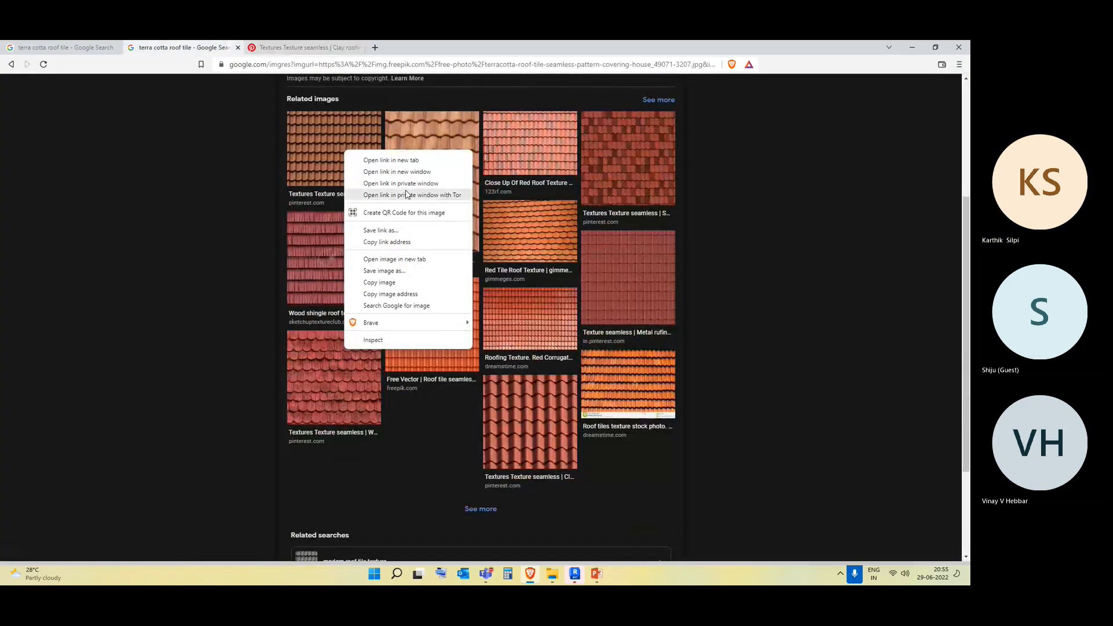
pyautogui.click(764, 387)
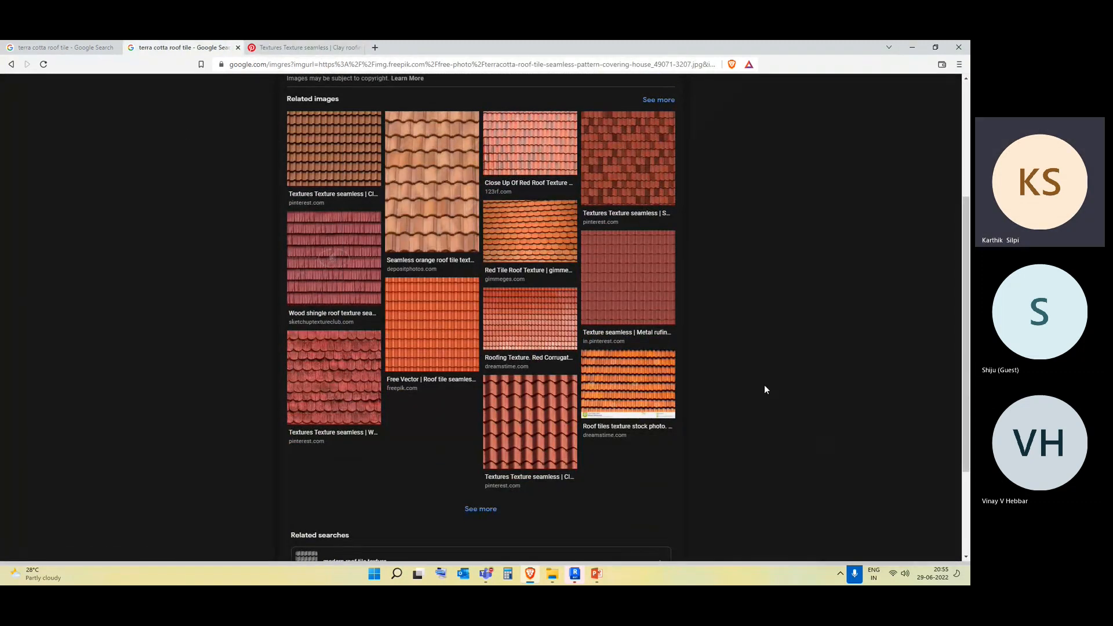
# Find the Elite Terracotta Primer tile image from Nutech Paint in the "terra cotta roof tile" results and open it in a new tab.
pyautogui.click(64, 47)
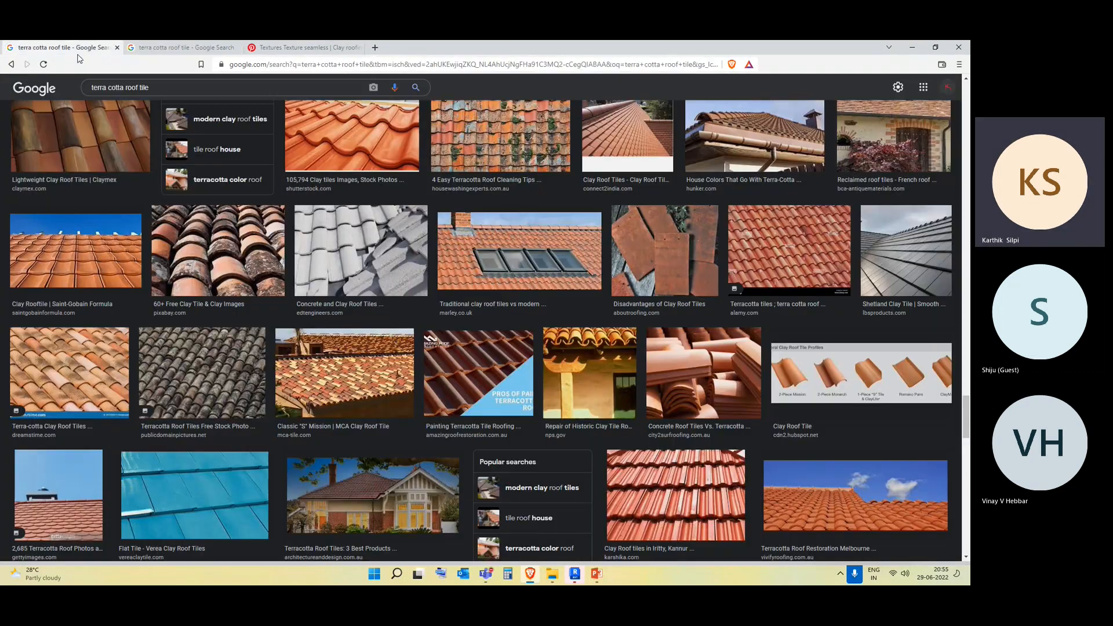
pyautogui.scroll(-15, 420, 358)
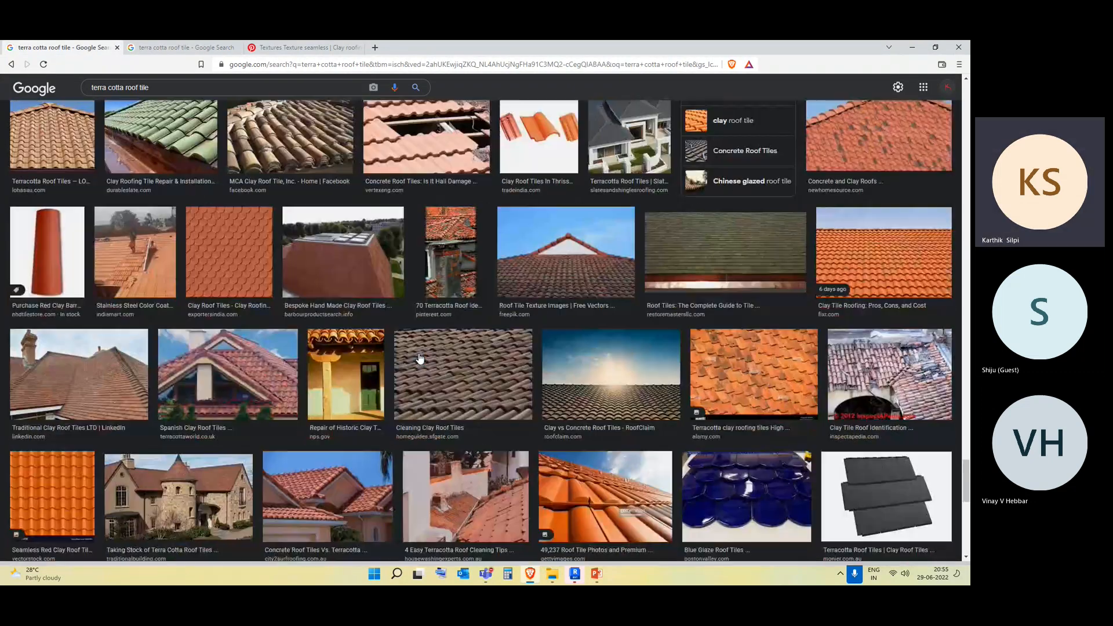
pyautogui.scroll(-3, 420, 359)
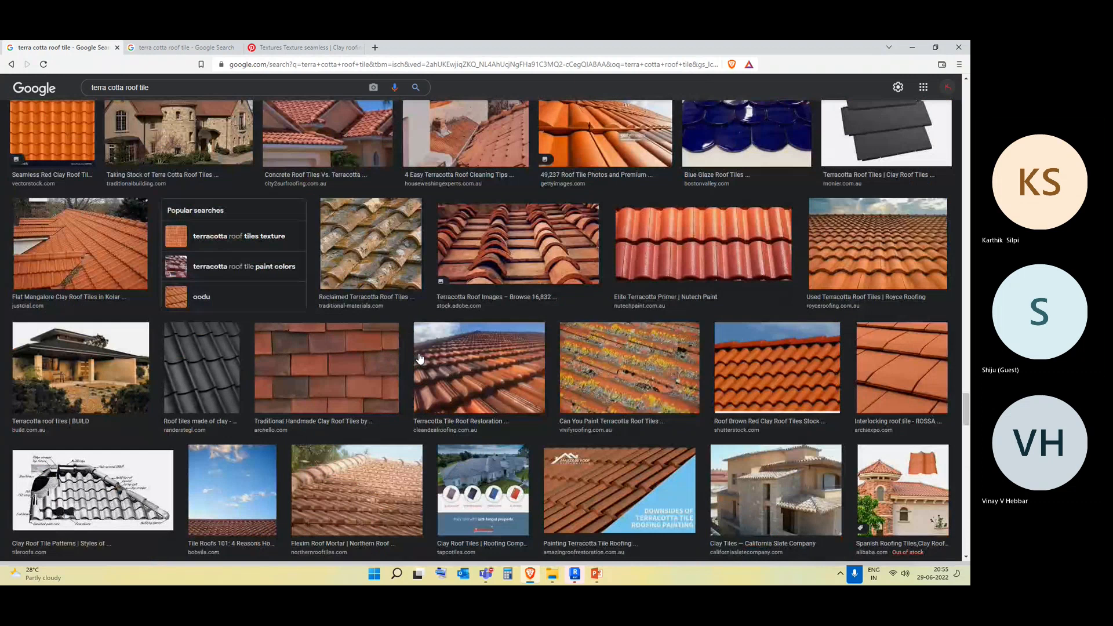
pyautogui.rightClick(717, 241)
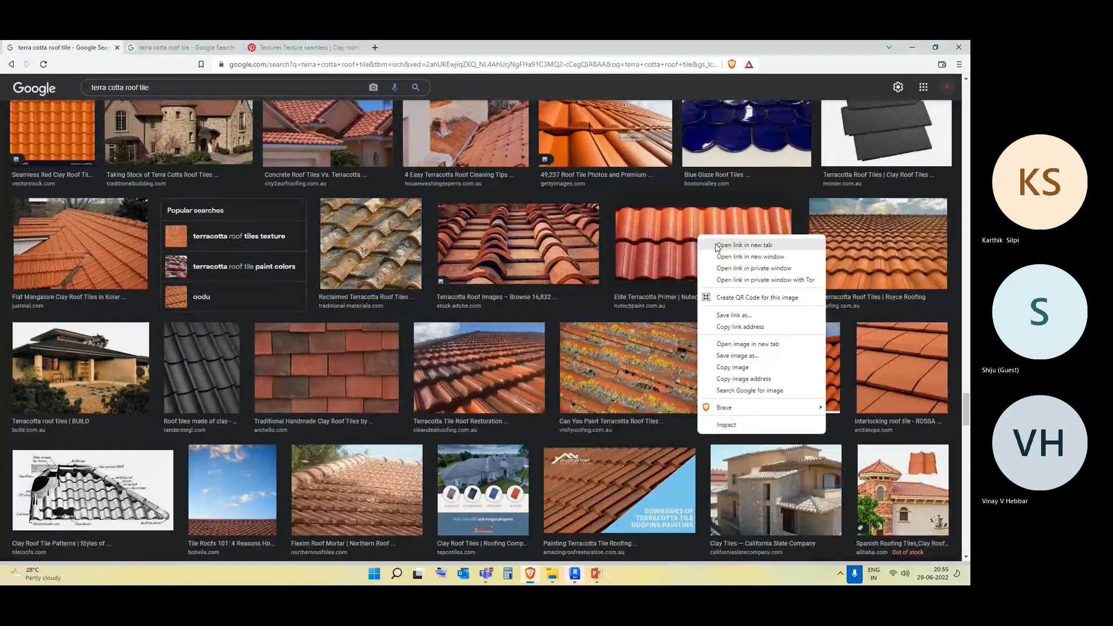
pyautogui.click(738, 249)
pyautogui.click(404, 47)
# Save the Nutech Paint terracotta tile image to the Desktop as a JPEG named "roof tile".
pyautogui.rightClick(477, 193)
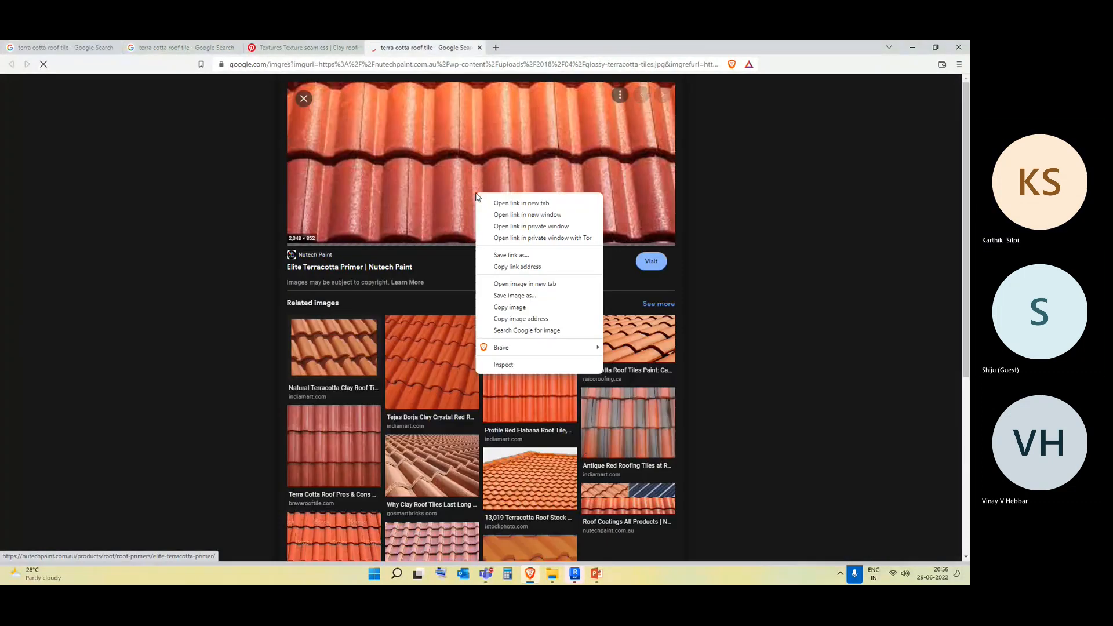
pyautogui.click(527, 298)
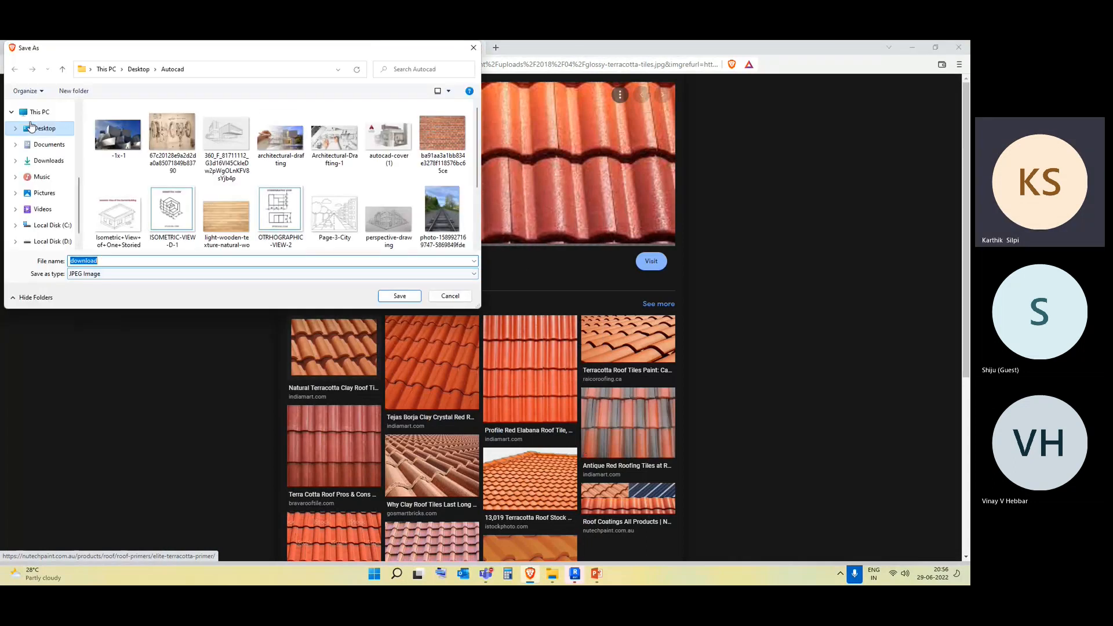
pyautogui.click(34, 113)
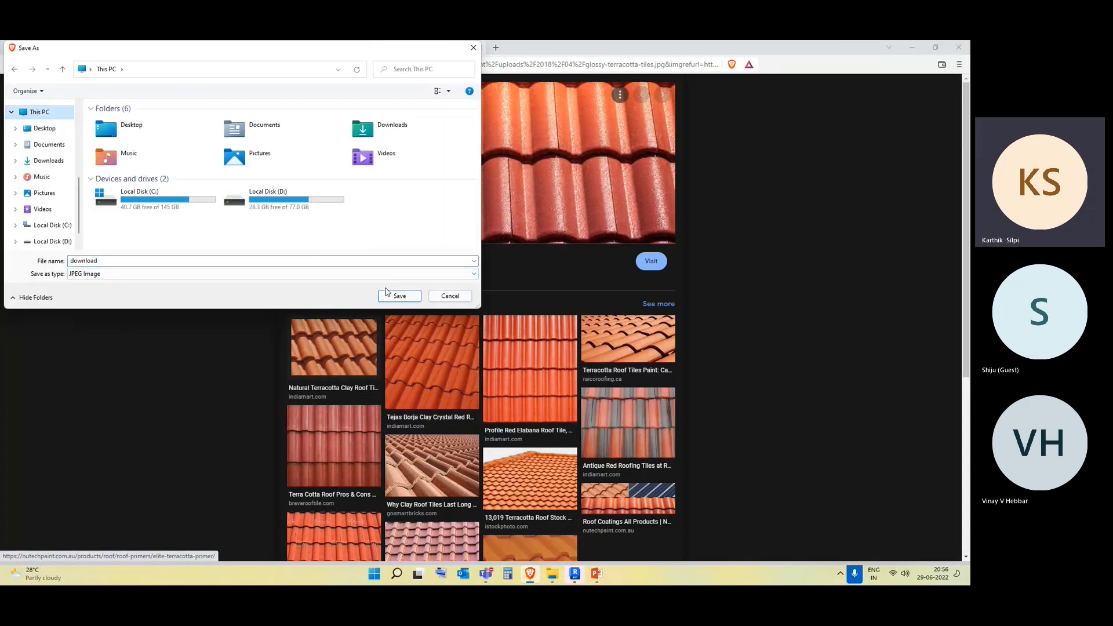
pyautogui.scroll(5, 33, 141)
pyautogui.click(40, 128)
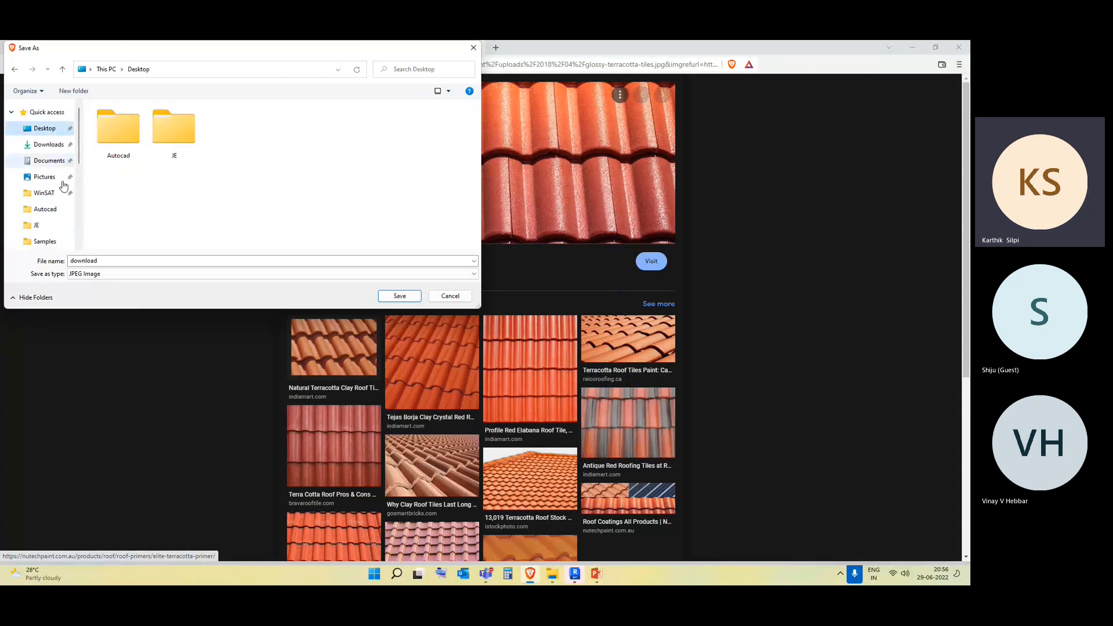
pyautogui.doubleClick(118, 259)
pyautogui.write('roo')
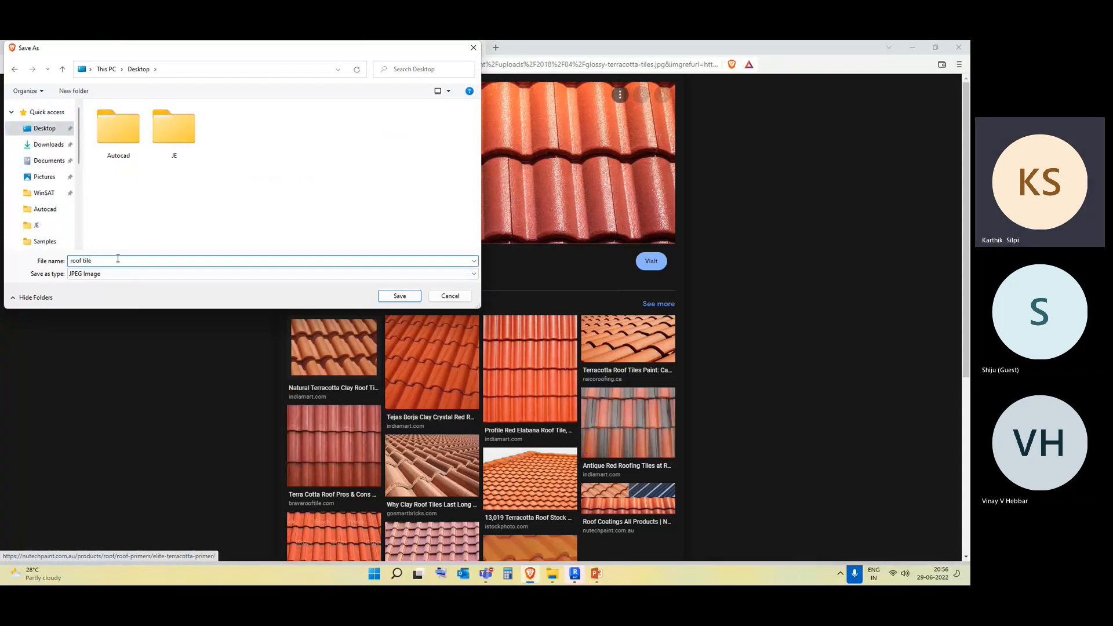
pyautogui.write('f tile')
pyautogui.click(406, 296)
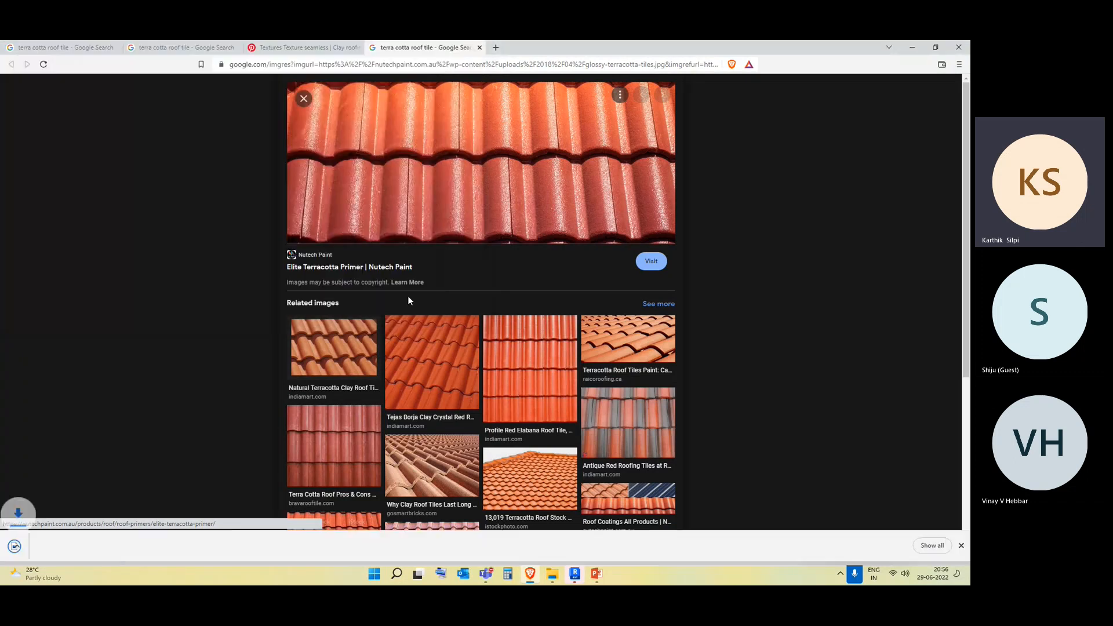
# Switch to Revit and open the Material Browser with the project materials.
pyautogui.click(913, 46)
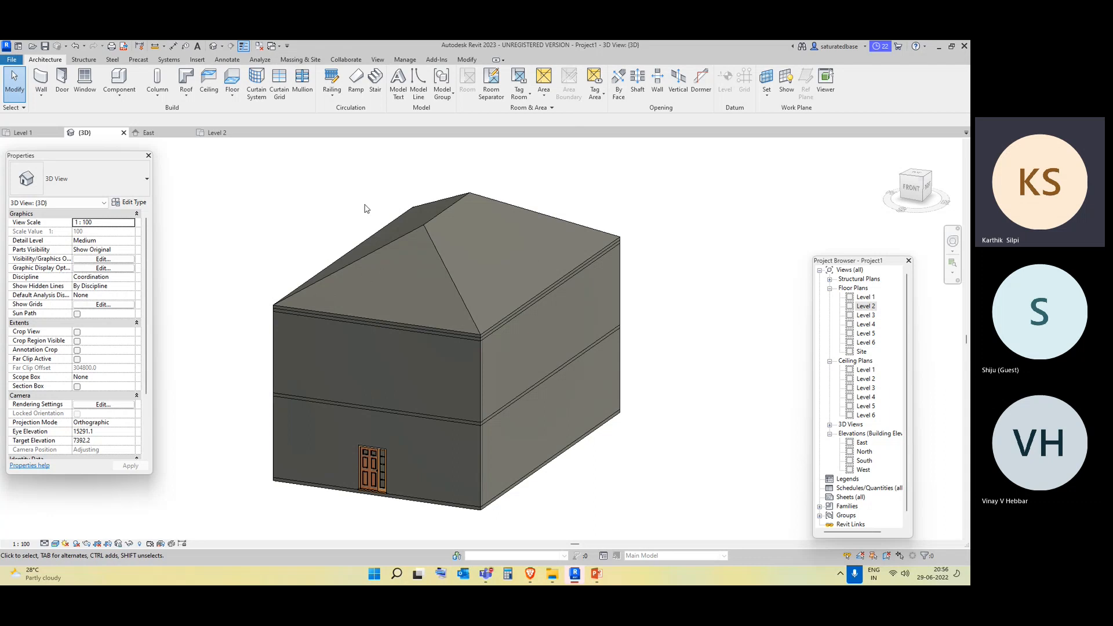
pyautogui.click(407, 62)
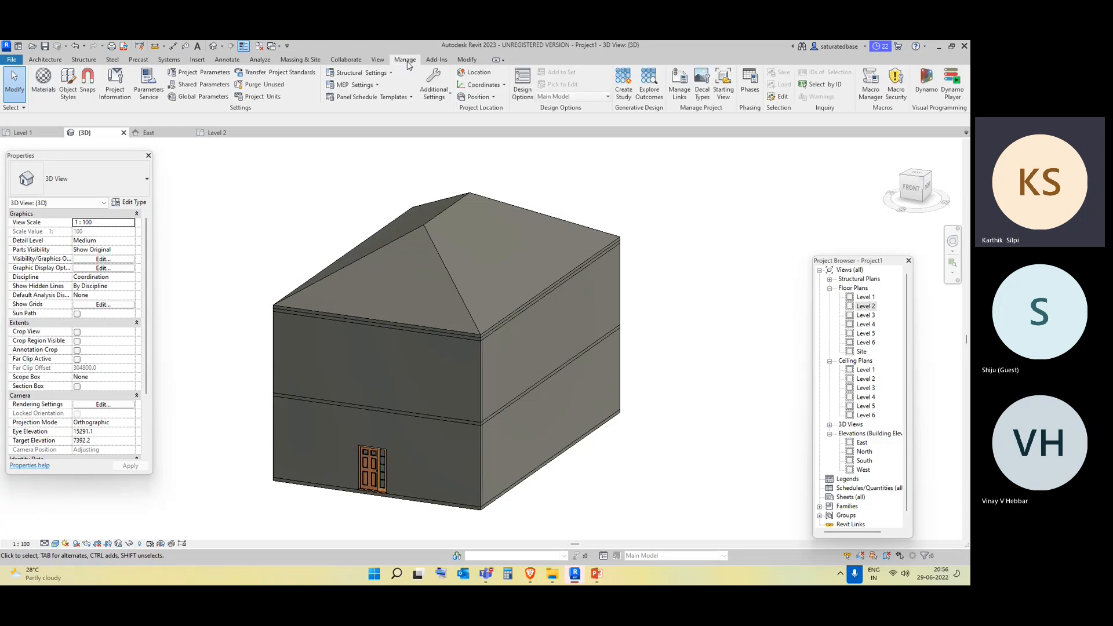
pyautogui.click(44, 84)
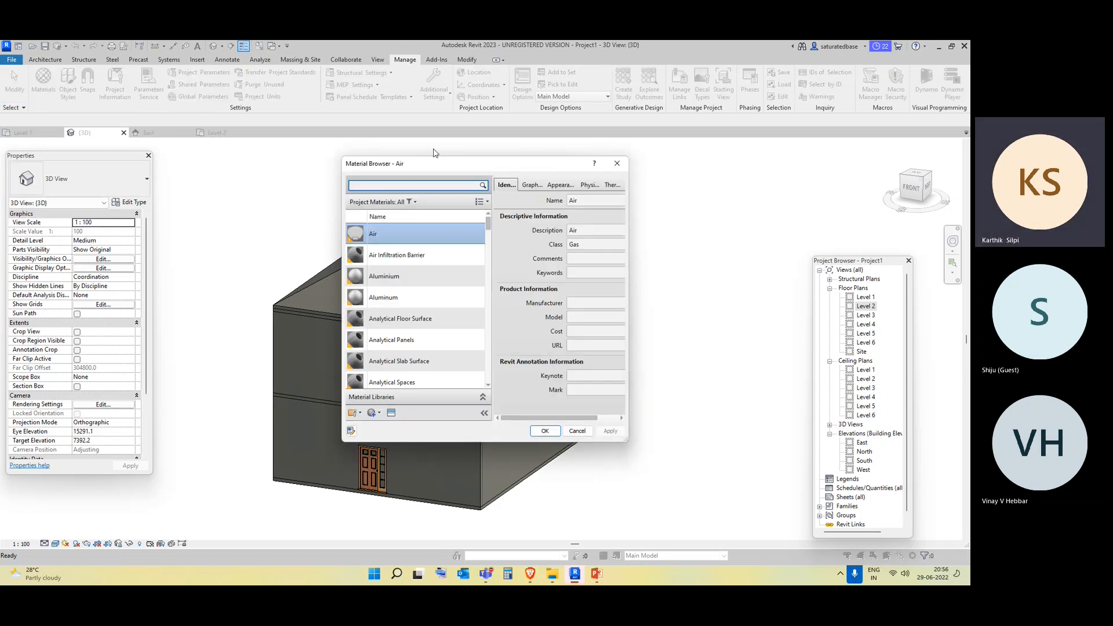
pyautogui.moveTo(487, 221); pyautogui.dragTo(494, 270)
pyautogui.scroll(6, 494, 273)
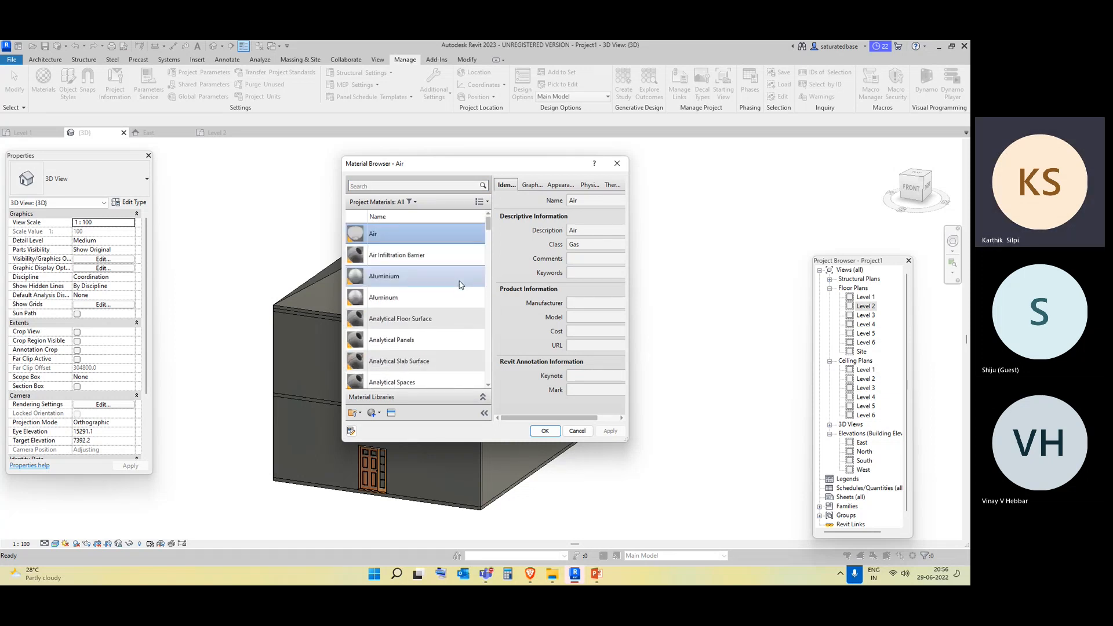
pyautogui.scroll(1, 459, 284)
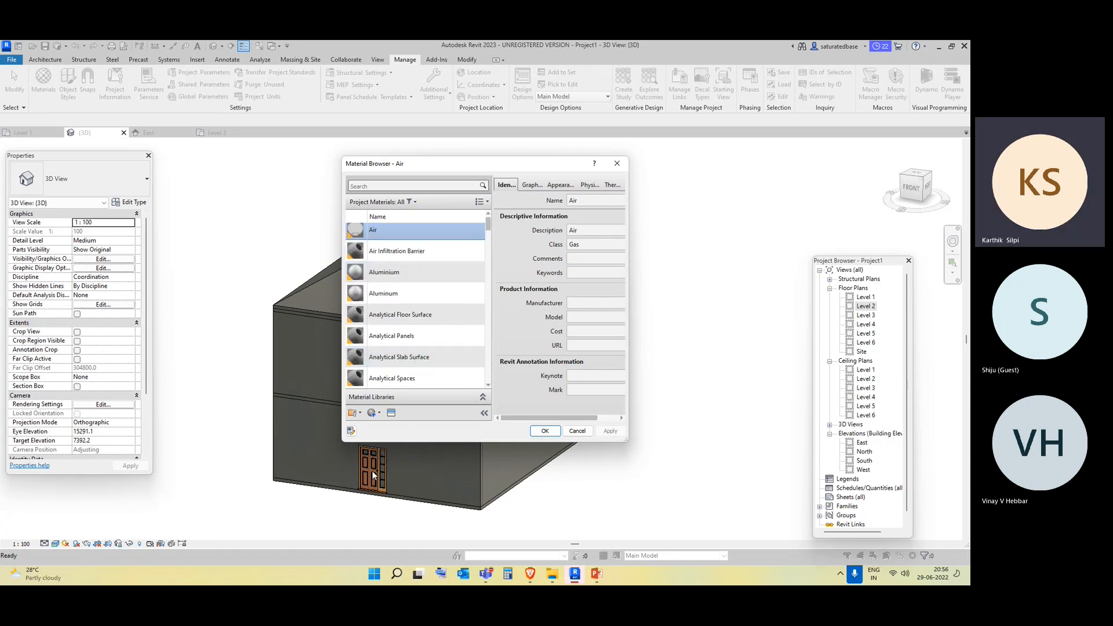
# Create a new project material, name it "Roof Tile", and widen the Material Browser to show its full properties.
pyautogui.click(380, 415)
pyautogui.click(384, 426)
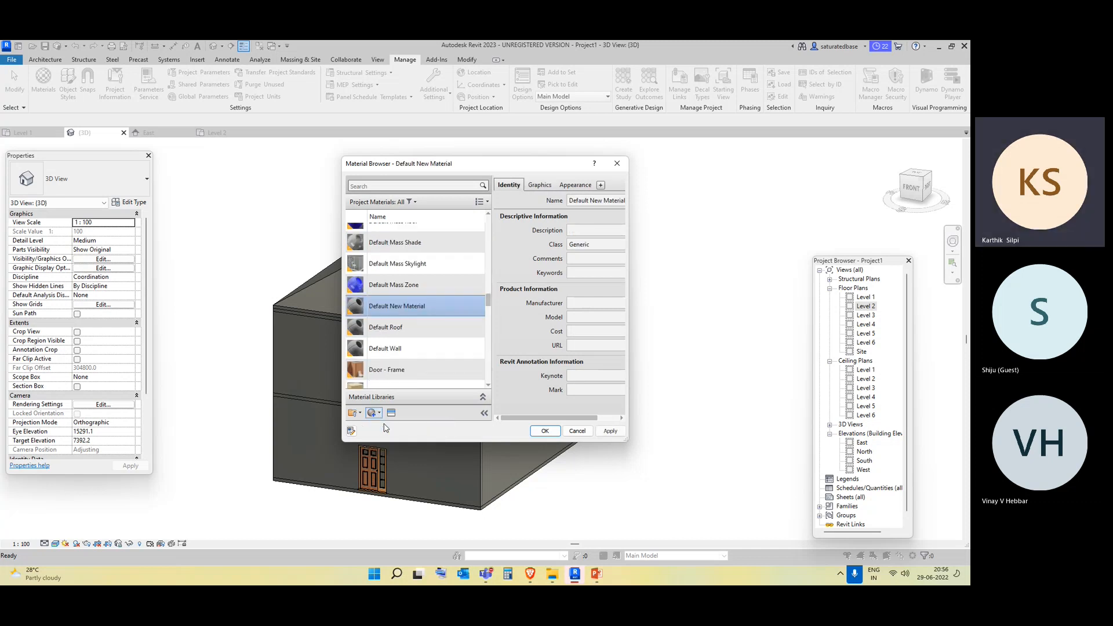
pyautogui.rightClick(407, 294)
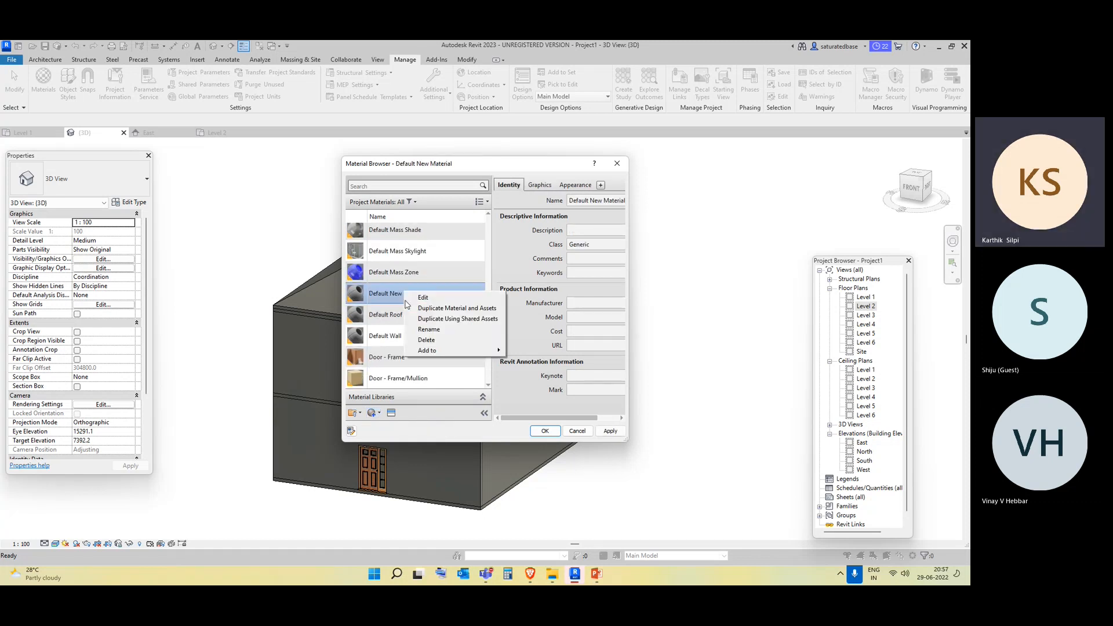
pyautogui.click(433, 333)
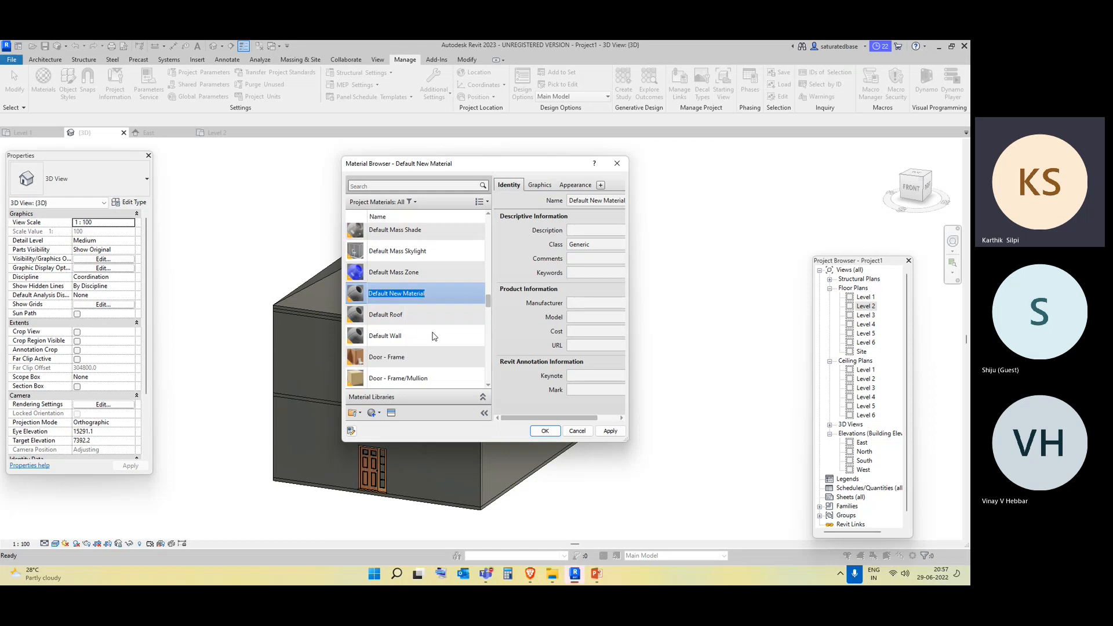
pyautogui.write('Roof Tile')
pyautogui.moveTo(629, 230); pyautogui.dragTo(744, 231)
pyautogui.moveTo(568, 169); pyautogui.dragTo(465, 167)
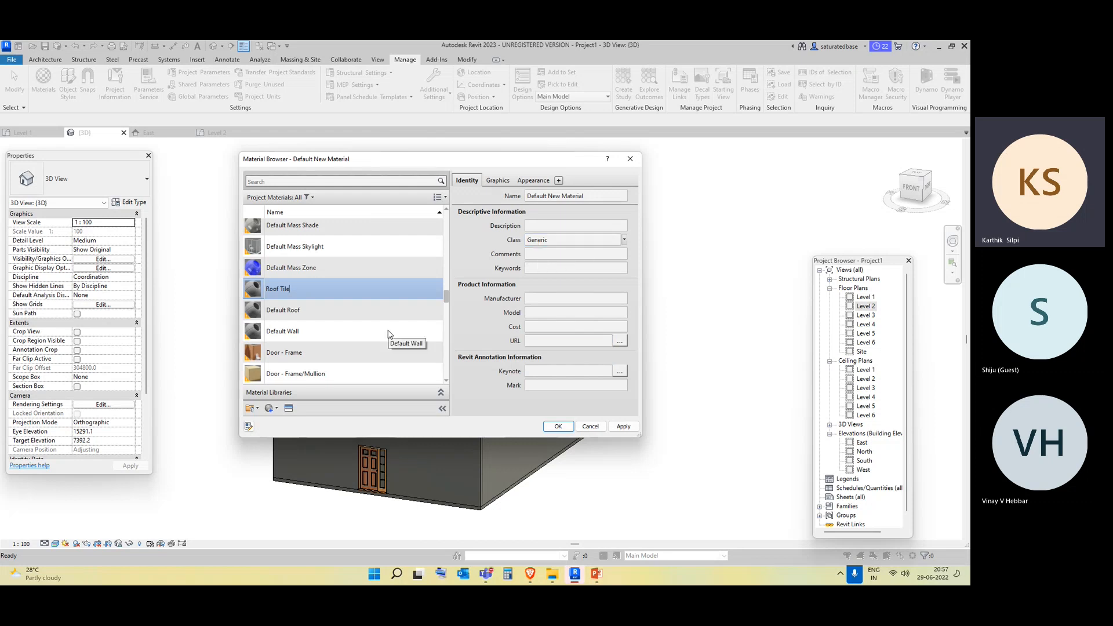
pyautogui.click(468, 389)
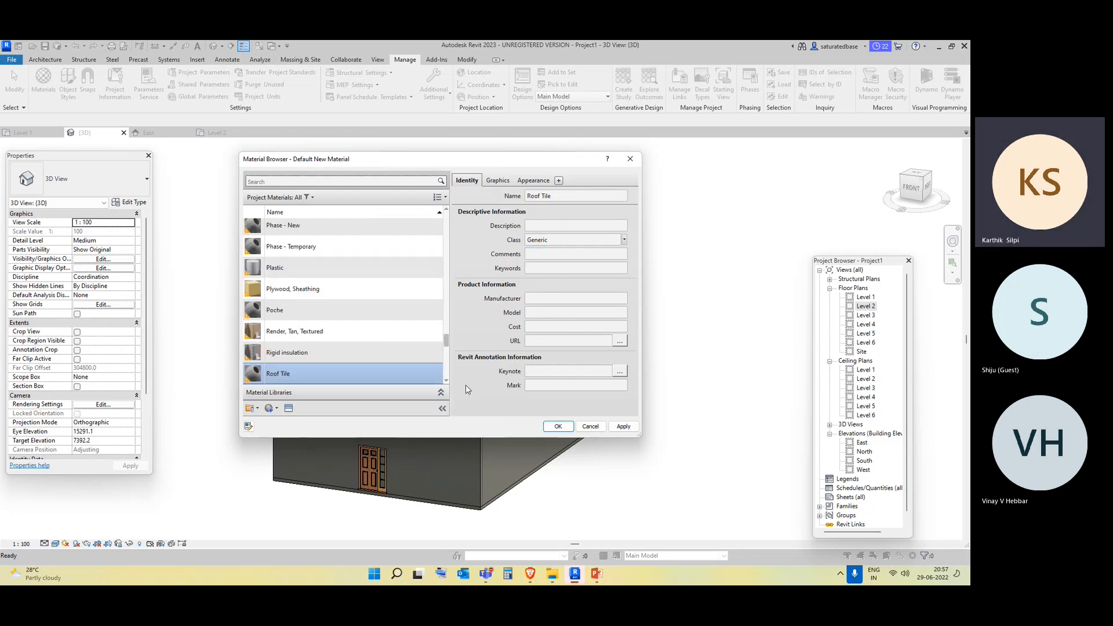
# Set the Roof Tile material's shading color to RGB 255-128-128 and its transparency to 41.
pyautogui.click(491, 181)
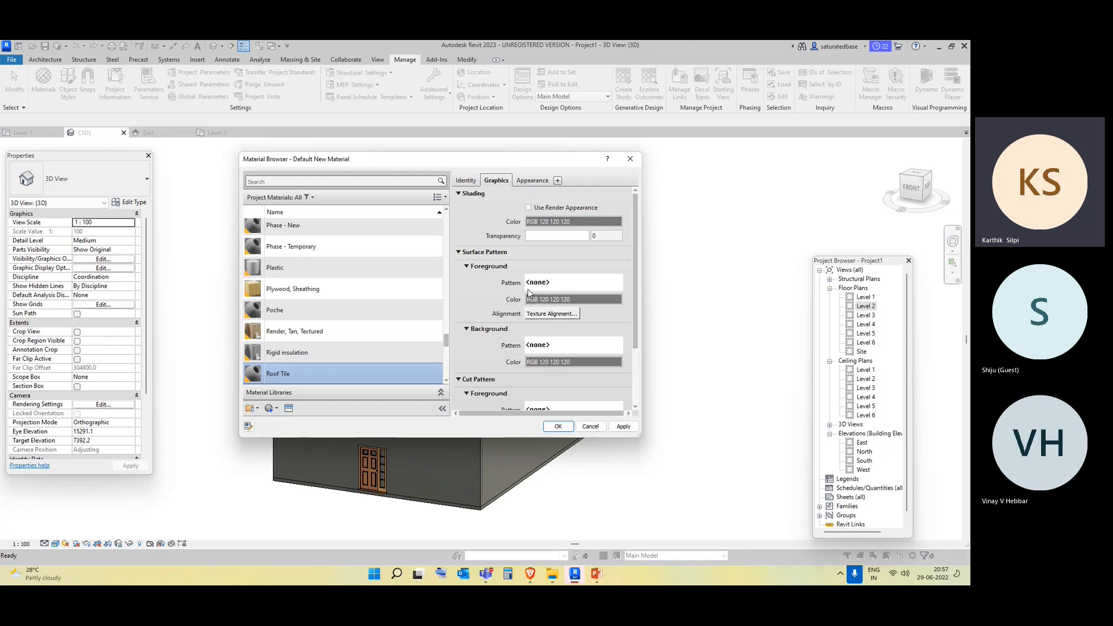
pyautogui.click(545, 223)
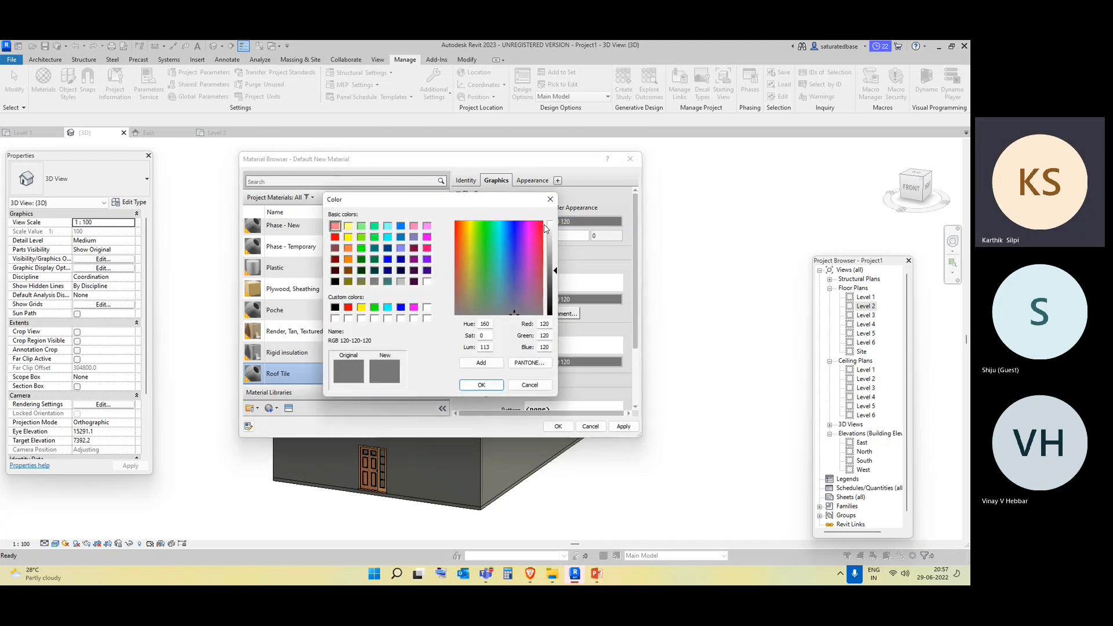
pyautogui.click(335, 259)
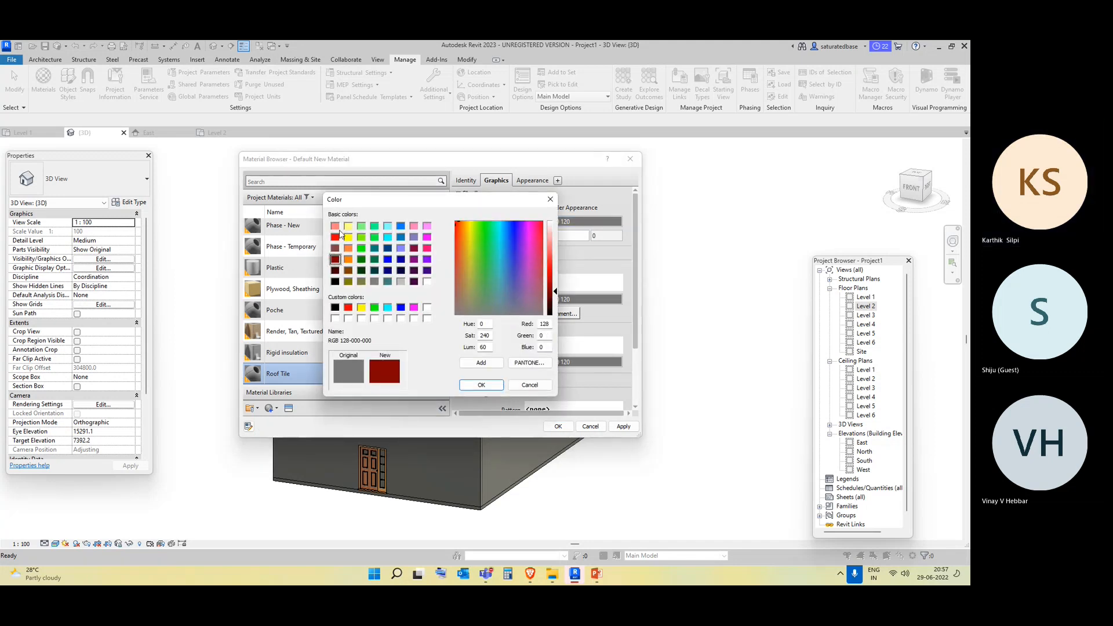
pyautogui.click(335, 225)
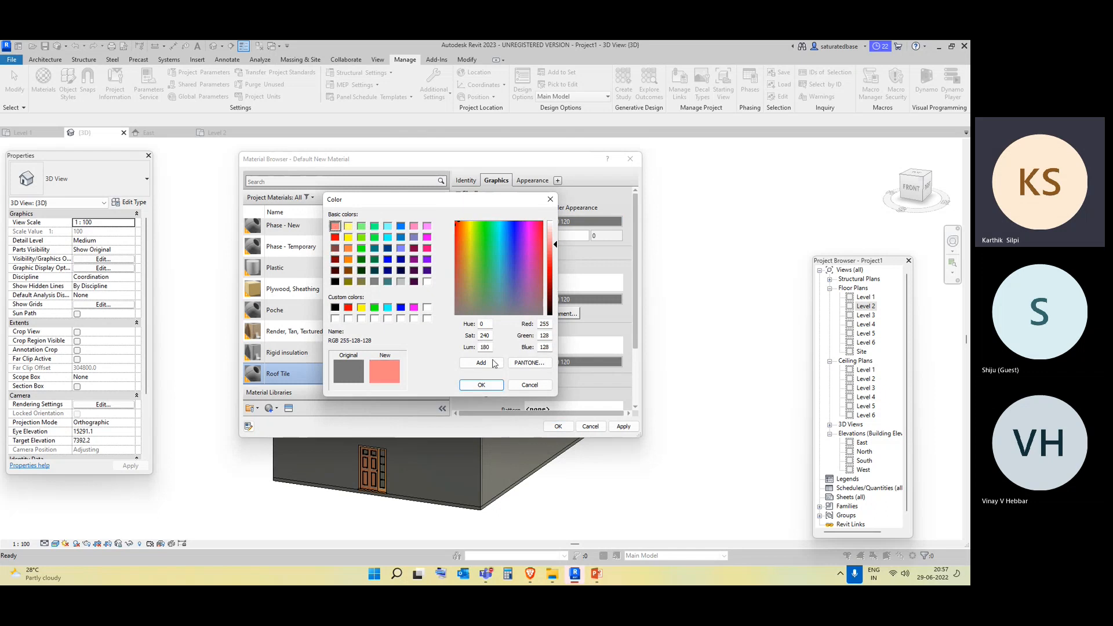
pyautogui.click(482, 385)
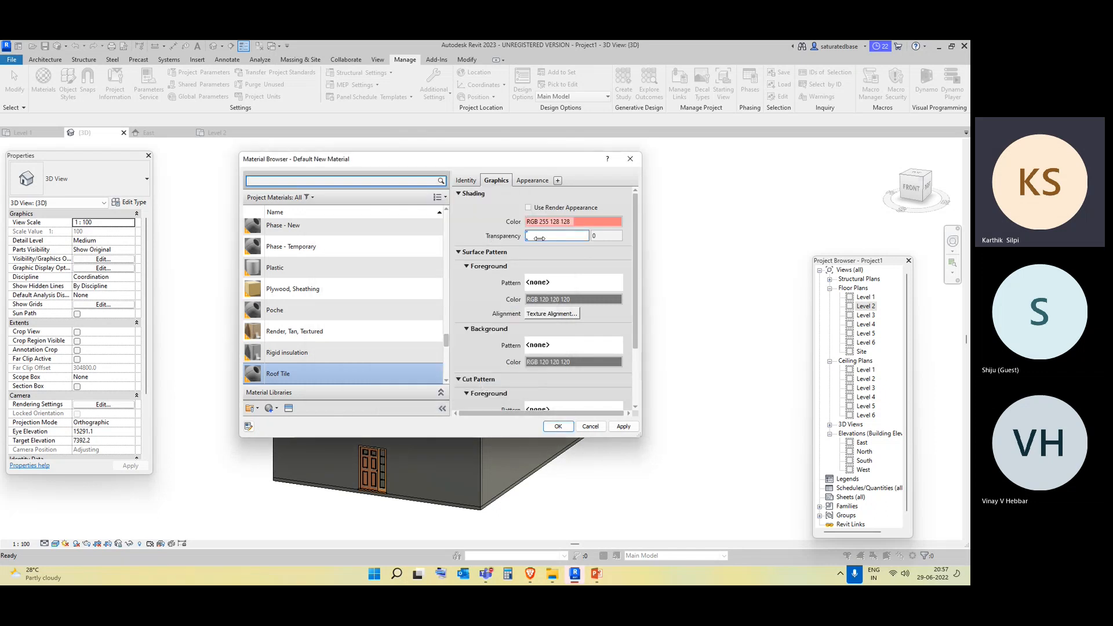
pyautogui.moveTo(559, 237)
pyautogui.mouseDown()
pyautogui.moveTo(594, 237)
pyautogui.moveTo(551, 237)
pyautogui.mouseUp()
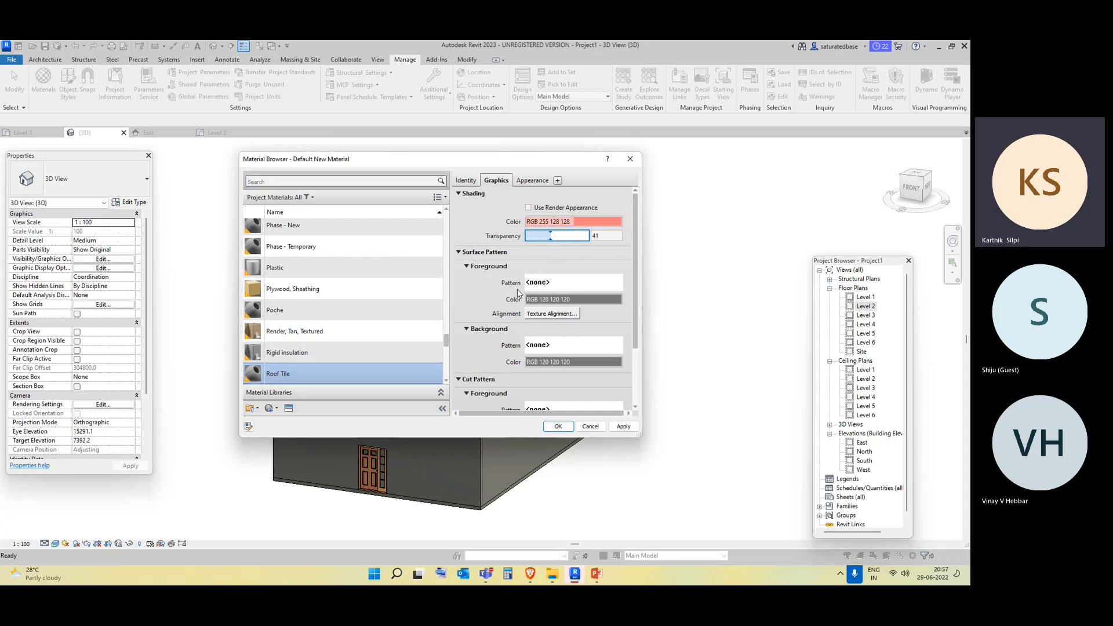
# Load the roof tile JPG from the Desktop as the image for the Roof Tile material's generic appearance.
pyautogui.scroll(-1, 531, 343)
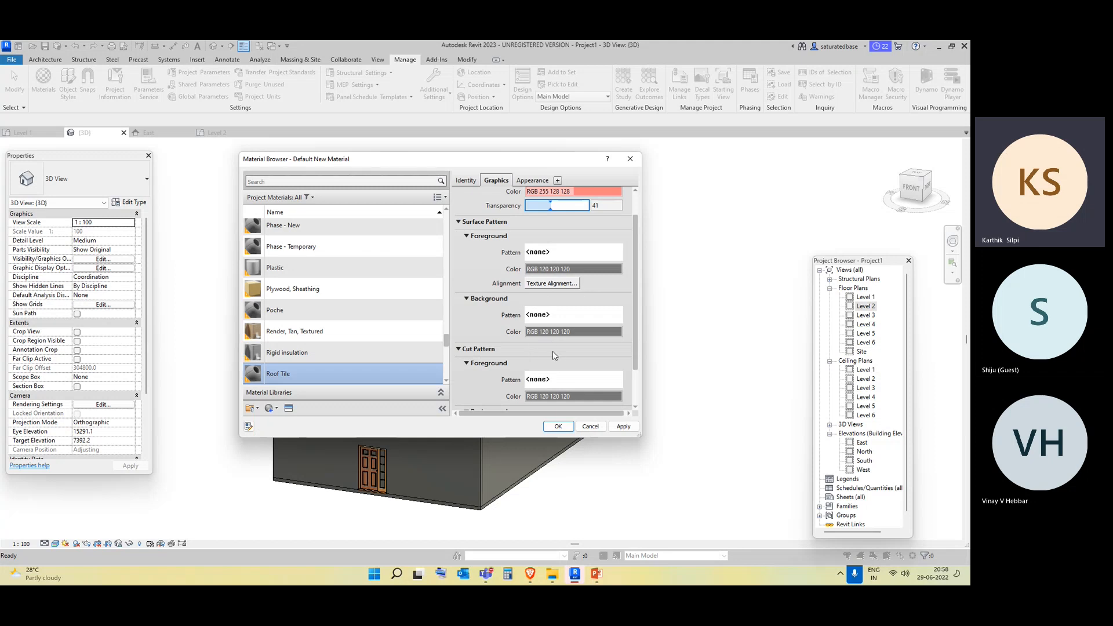
pyautogui.scroll(-3, 553, 355)
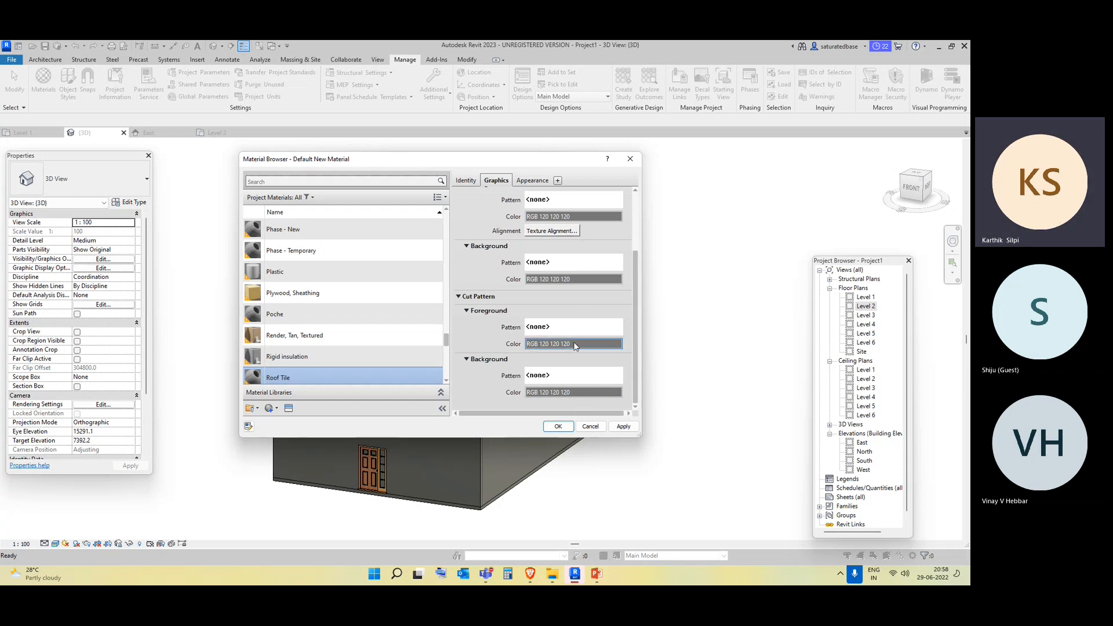
pyautogui.scroll(2, 576, 347)
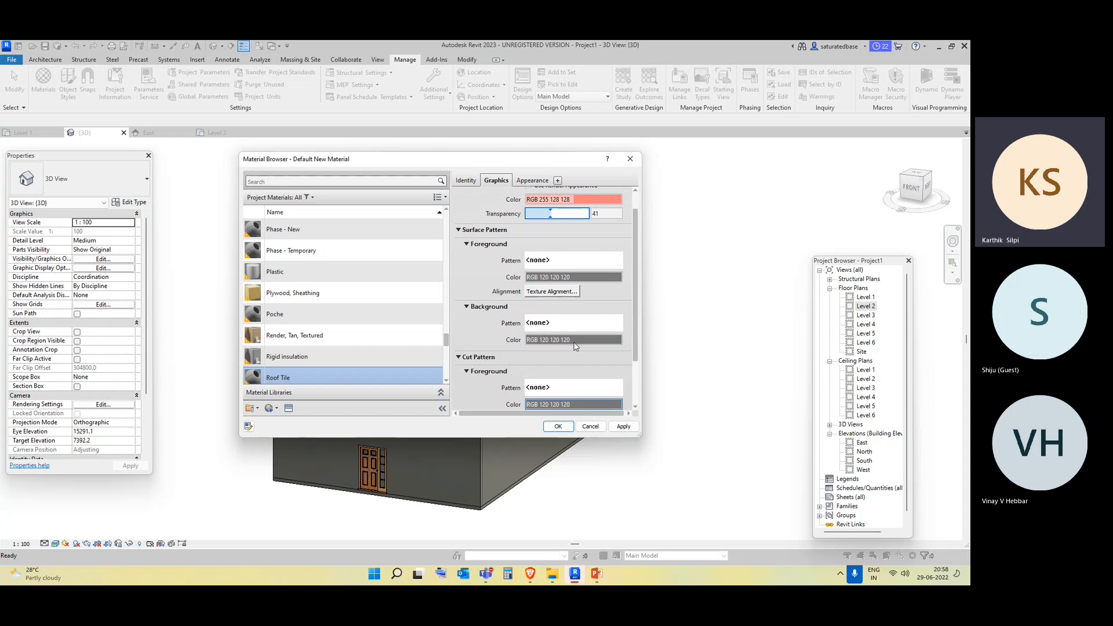
pyautogui.scroll(-2, 585, 380)
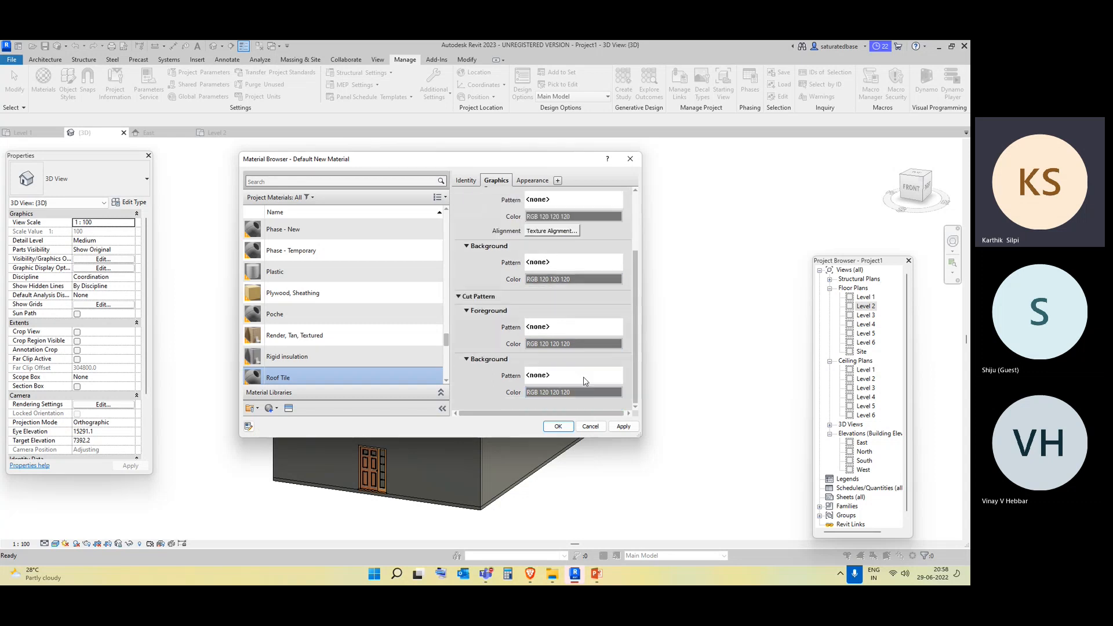
pyautogui.scroll(3, 589, 255)
pyautogui.click(538, 181)
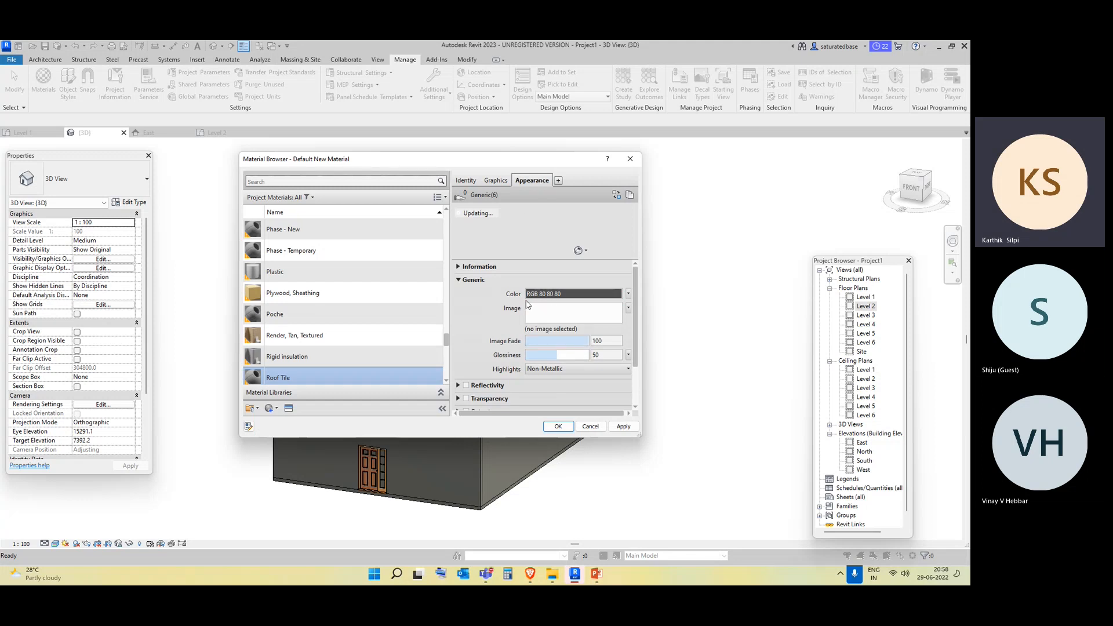
pyautogui.click(561, 316)
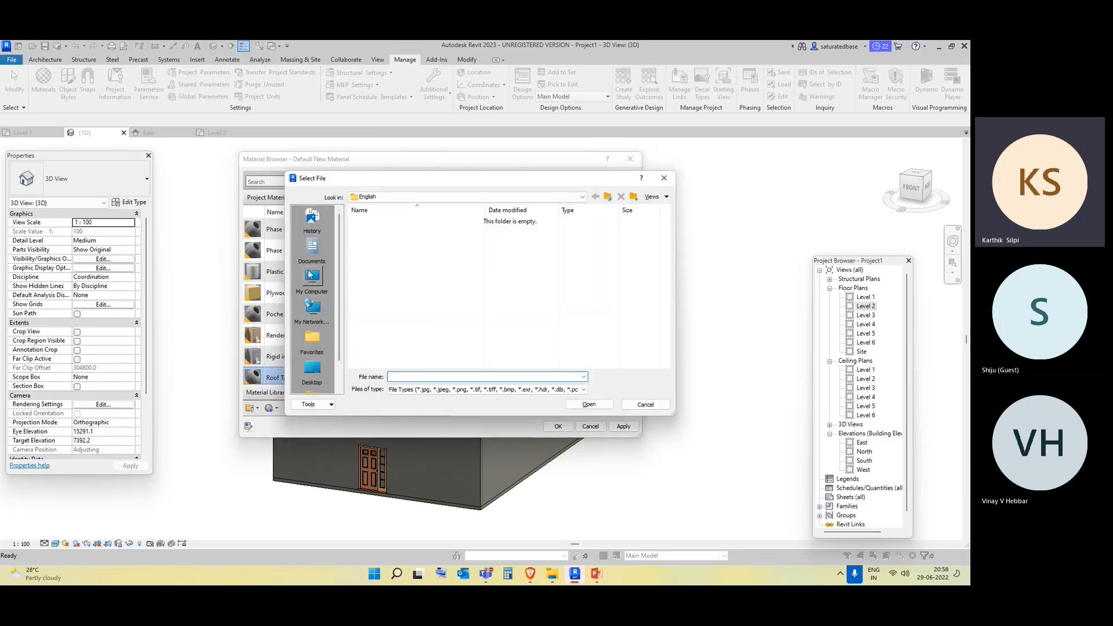
pyautogui.click(312, 370)
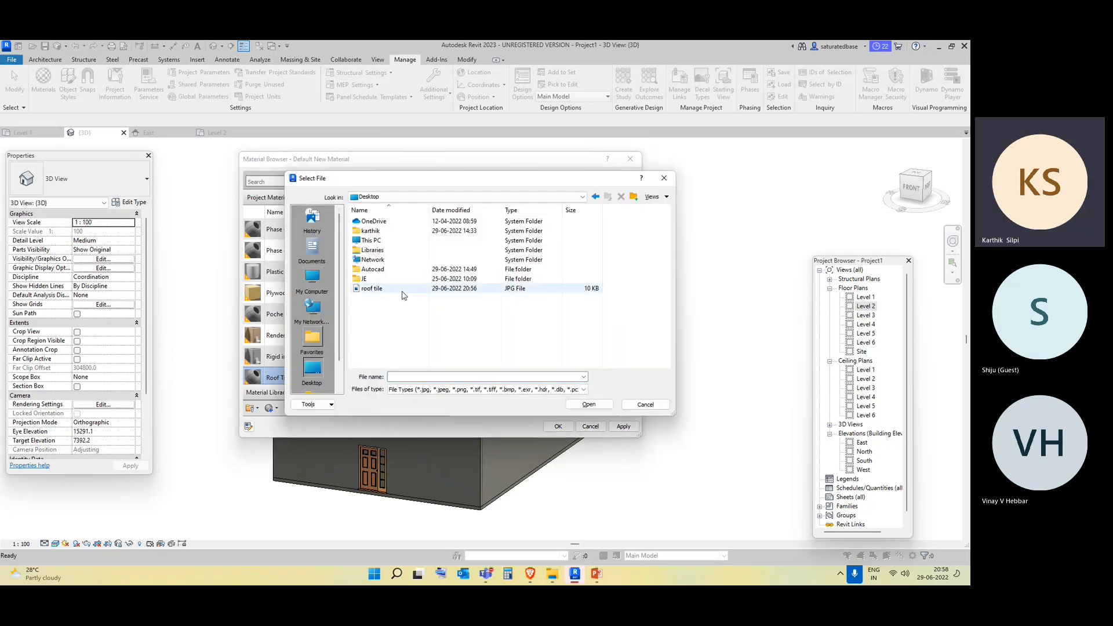
pyautogui.click(406, 290)
pyautogui.click(588, 405)
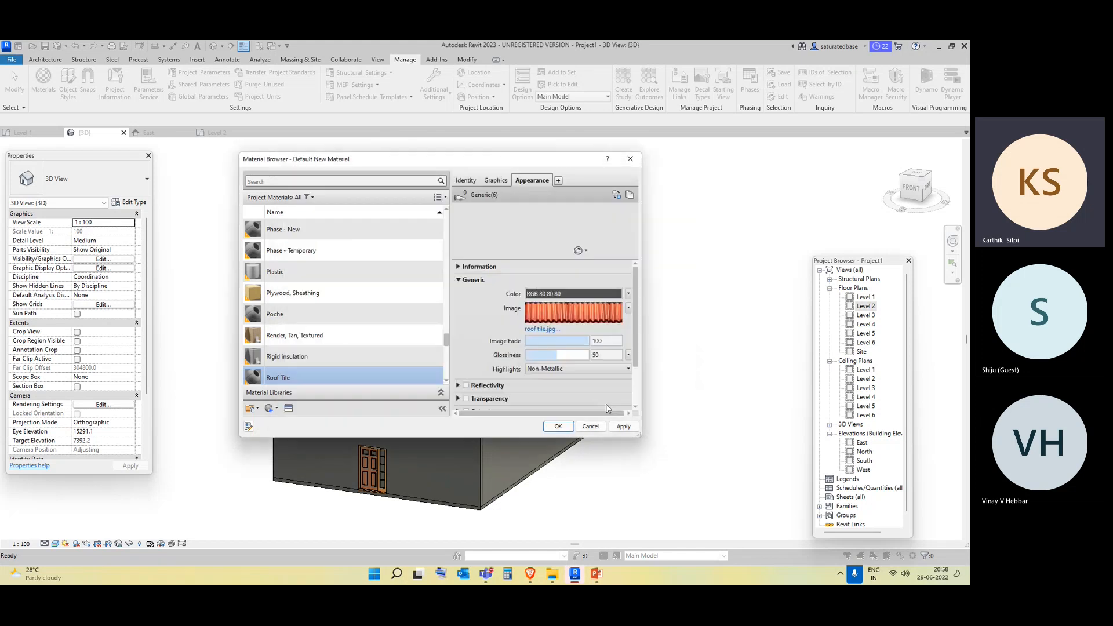
# Set the Roof Tile material's appearance color to RGB 255-128-128 and its glossiness to 48.
pyautogui.click(573, 294)
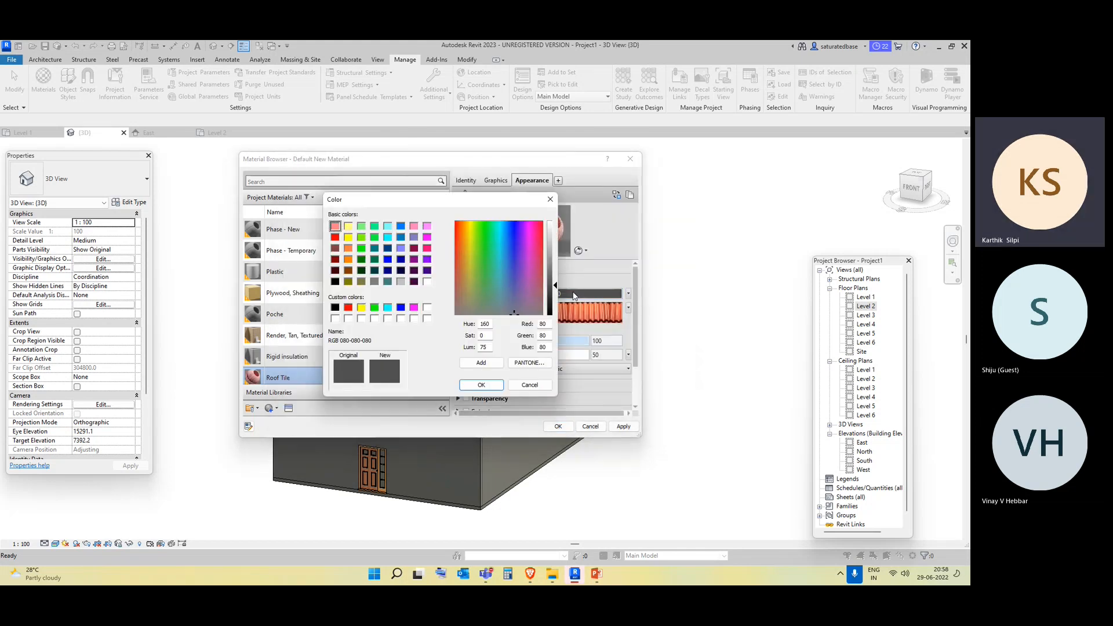
pyautogui.click(335, 227)
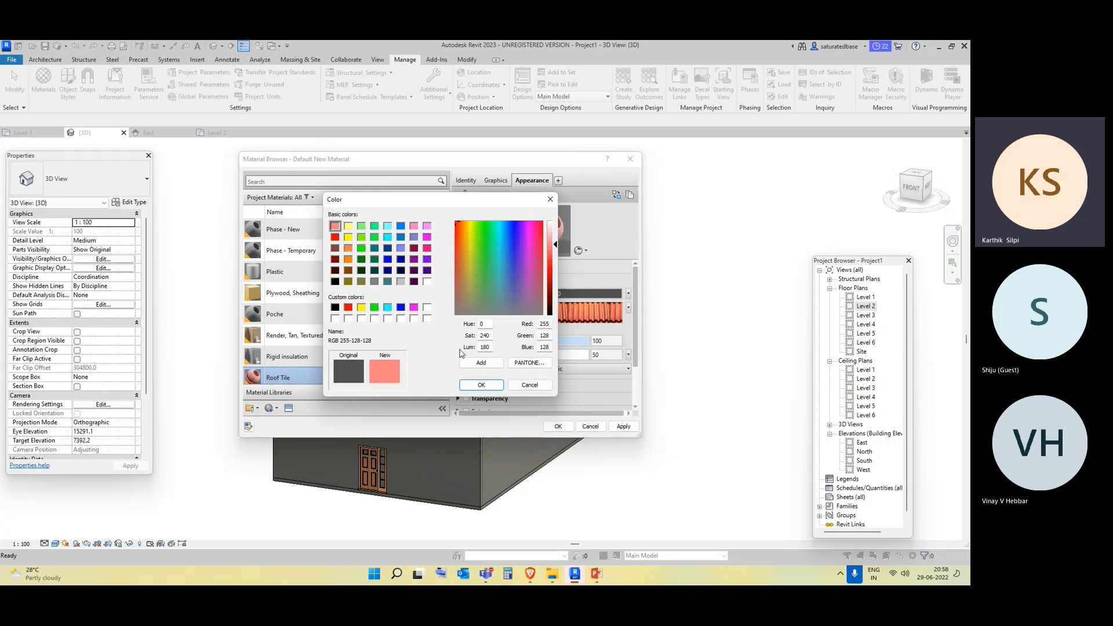
pyautogui.click(481, 385)
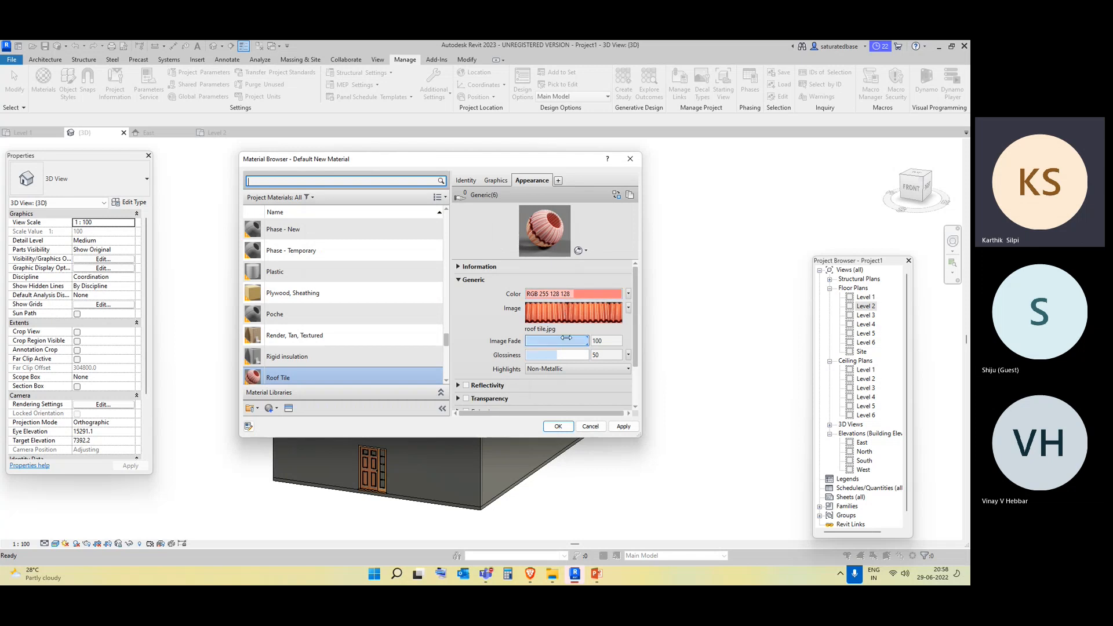
pyautogui.click(557, 355)
pyautogui.scroll(-2, 544, 338)
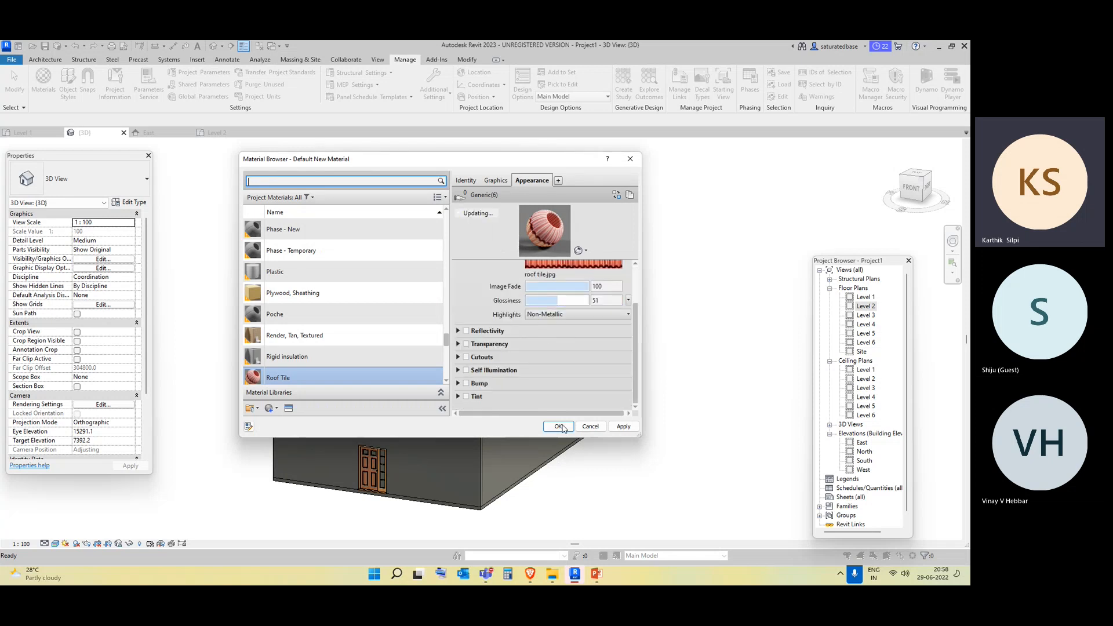
pyautogui.scroll(2, 548, 325)
pyautogui.click(558, 295)
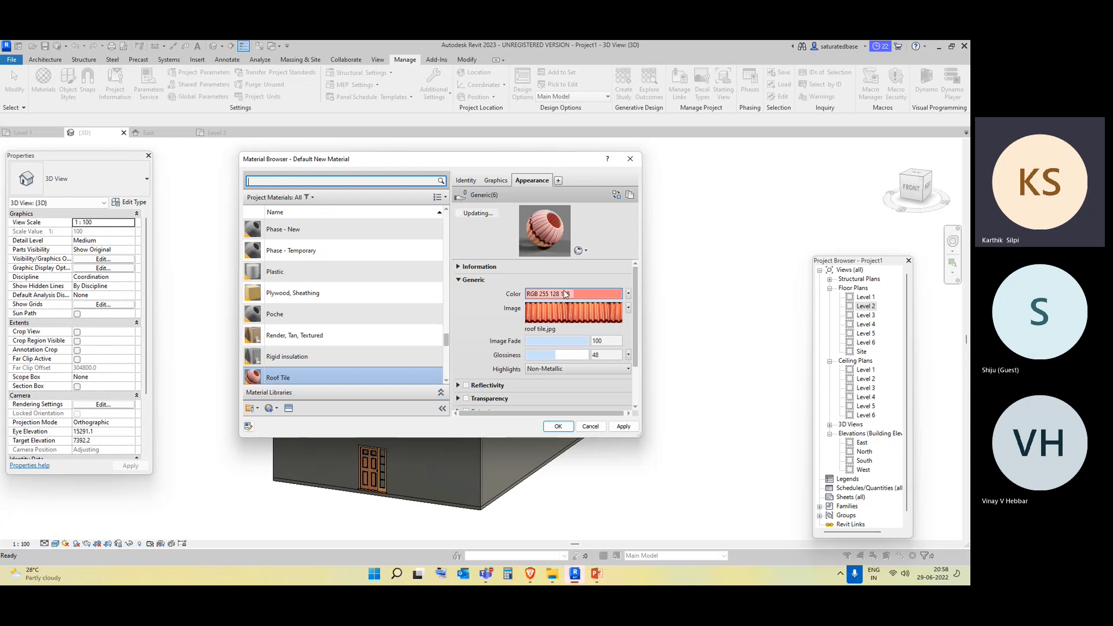
pyautogui.click(550, 200)
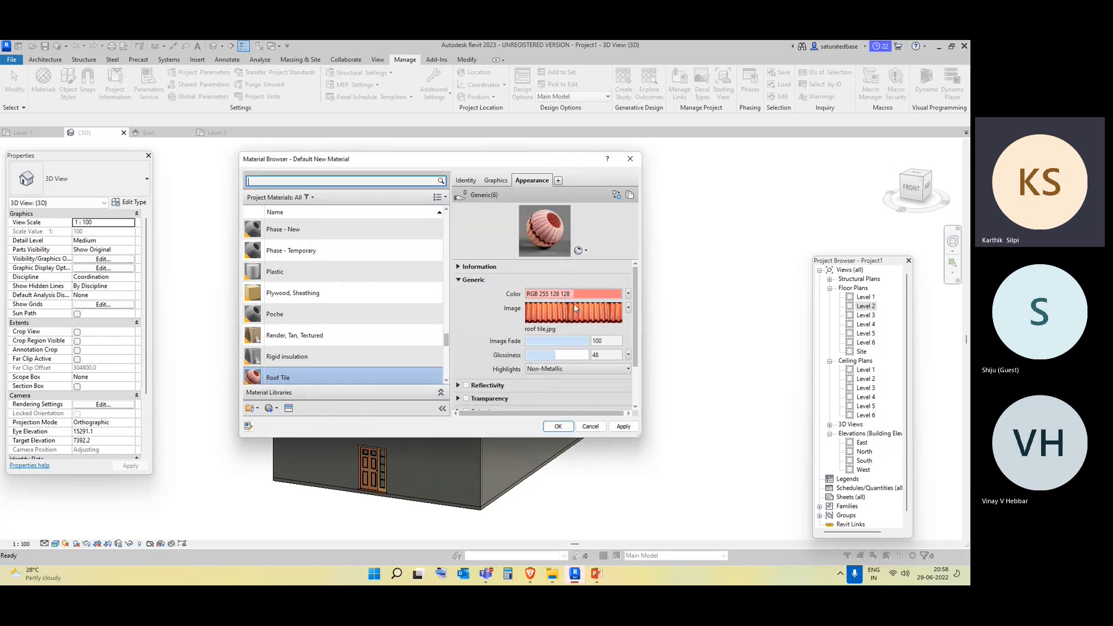
# Check the roof tile image in the Texture Editor, then apply the Roof Tile material changes and close the Material Browser.
pyautogui.click(559, 308)
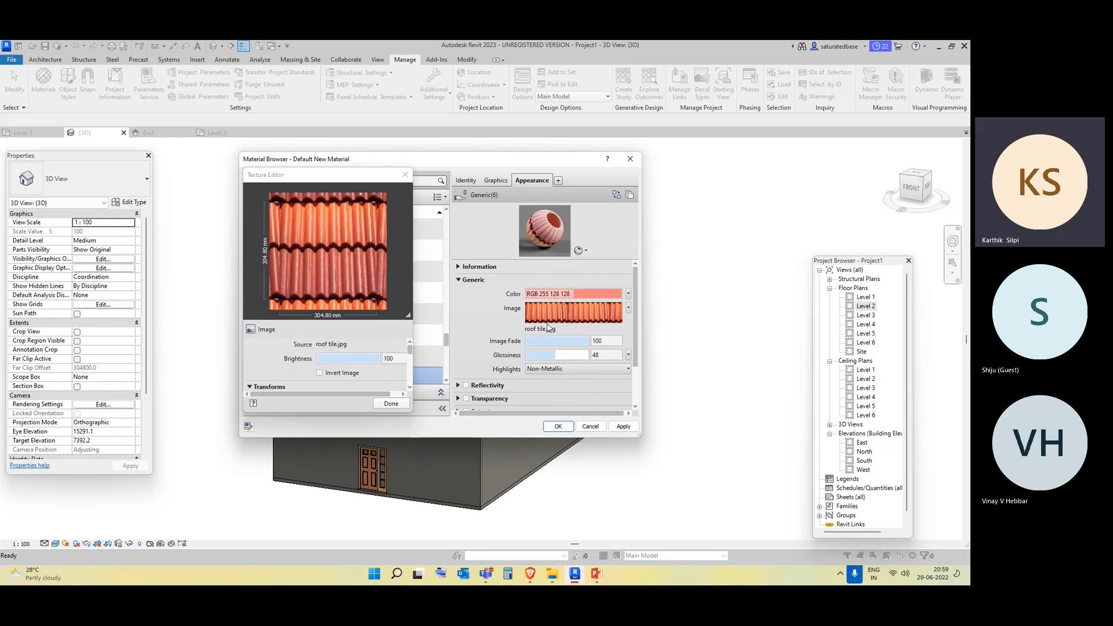
pyautogui.moveTo(548, 328)
pyautogui.click(400, 404)
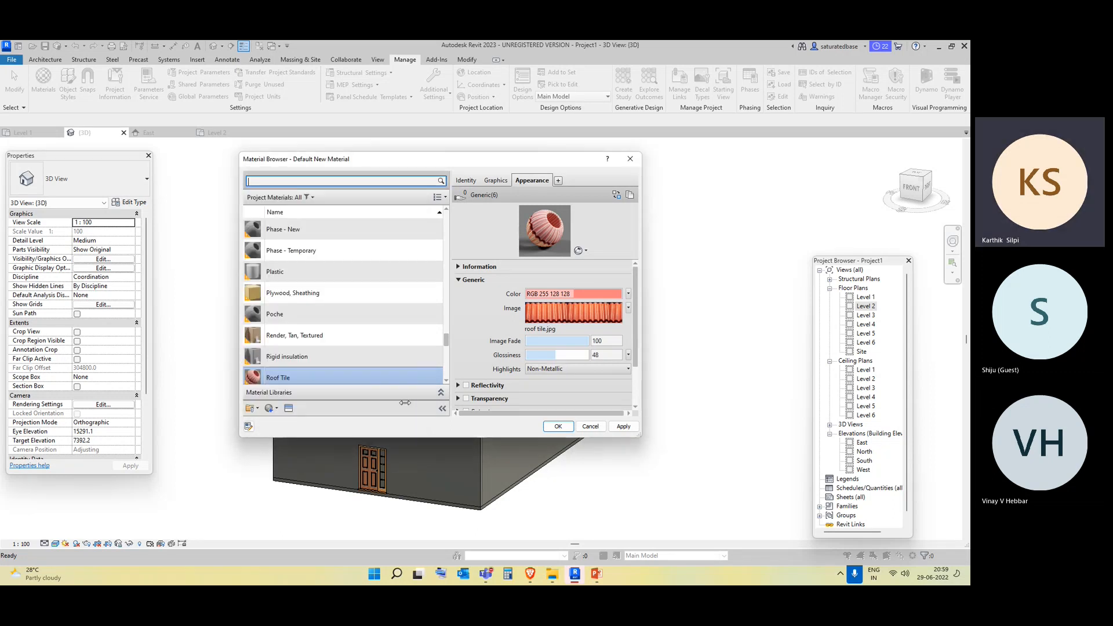
pyautogui.click(623, 427)
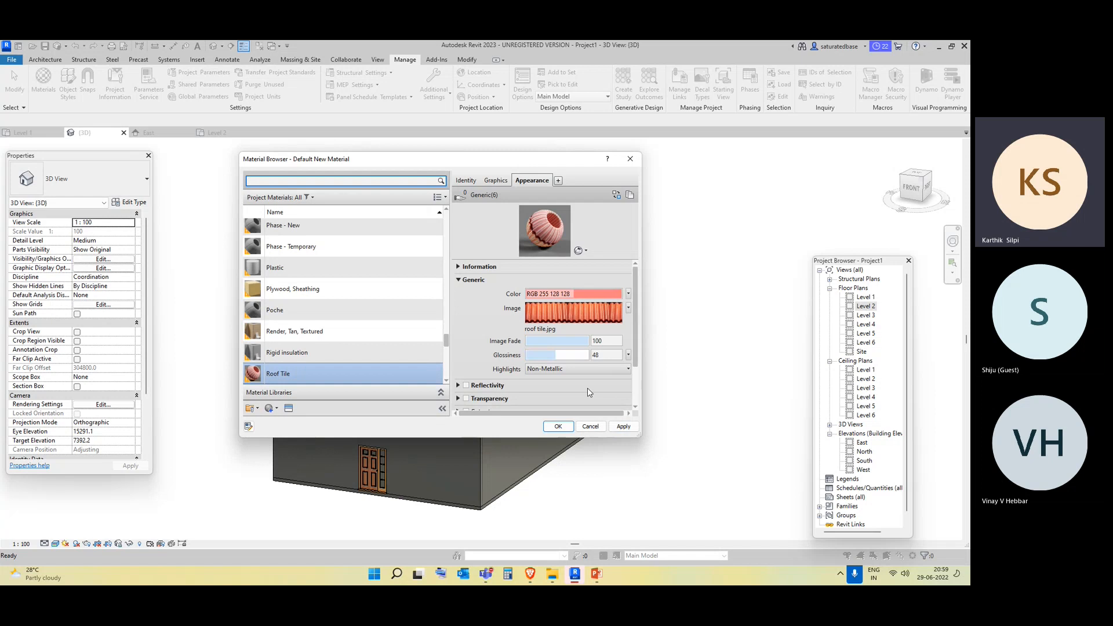
pyautogui.click(623, 427)
pyautogui.click(558, 427)
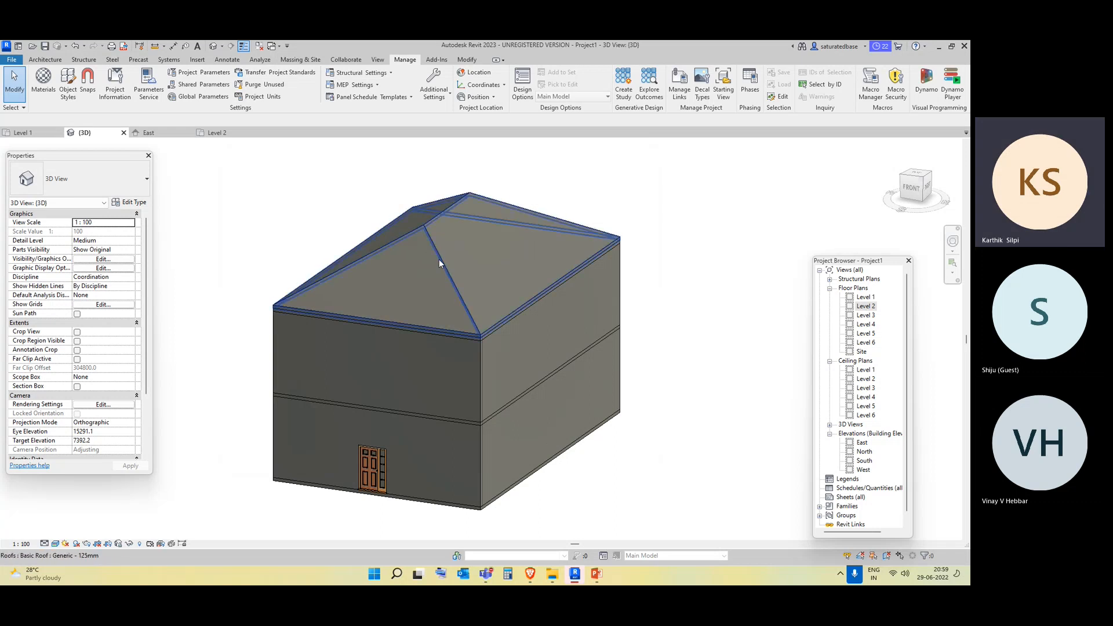
# Assign the Roof Tile material to the structure layer of the hip roof's Generic - 125mm type.
pyautogui.click(440, 259)
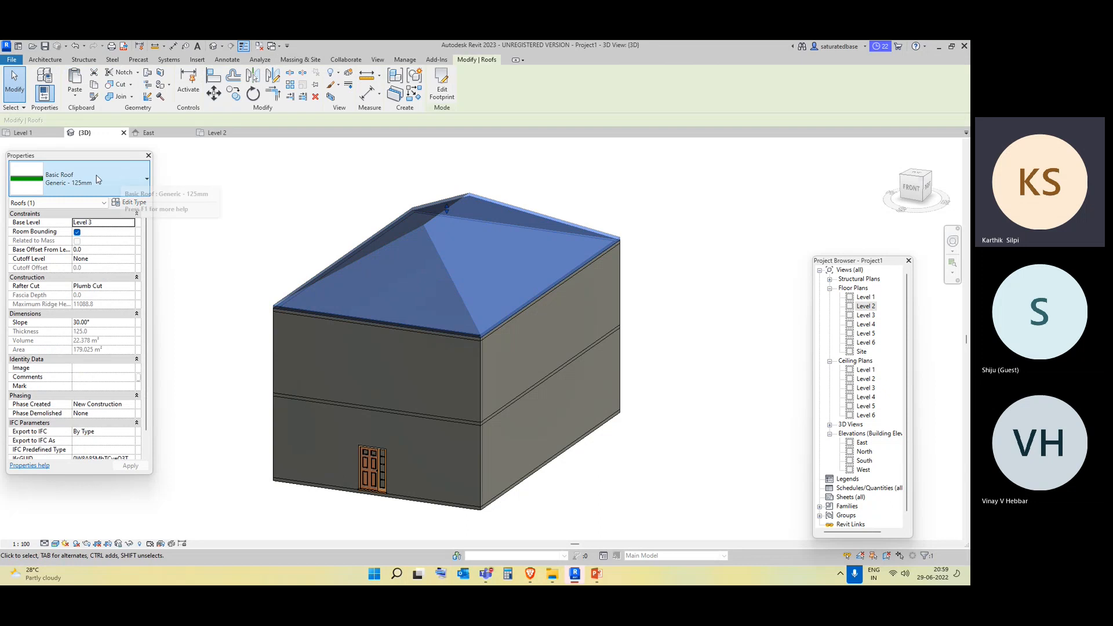
pyautogui.click(128, 202)
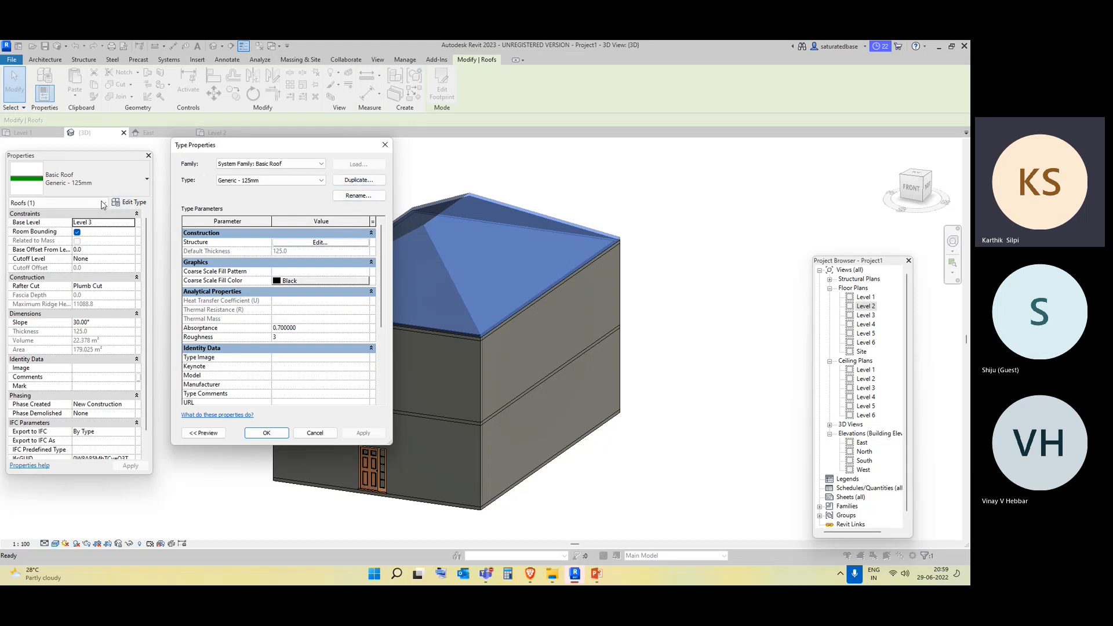
pyautogui.click(343, 244)
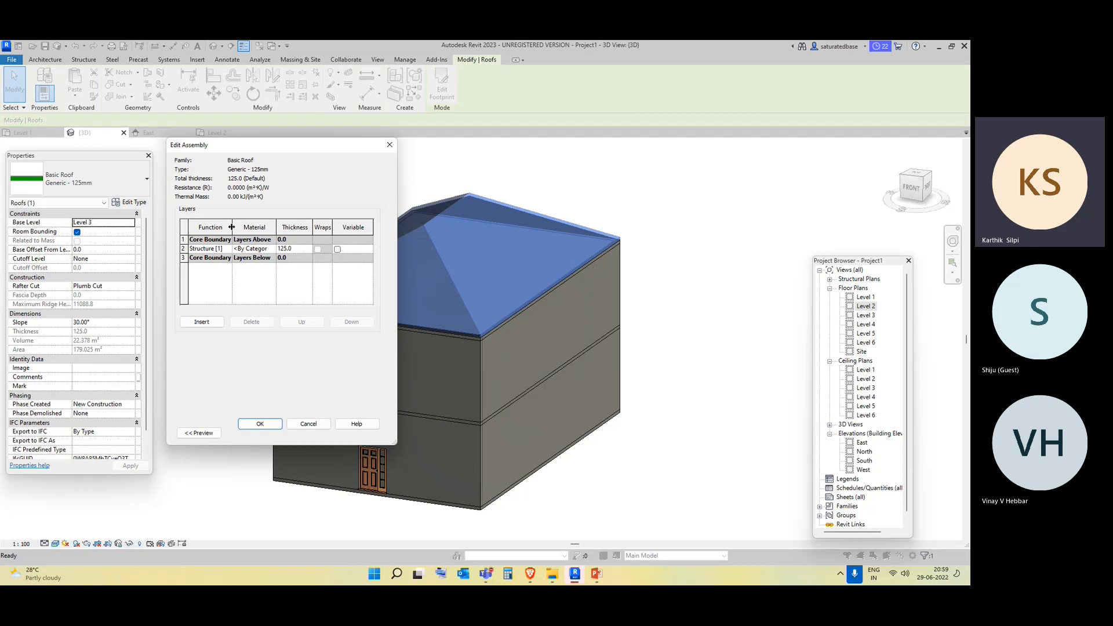
pyautogui.click(255, 249)
pyautogui.click(272, 248)
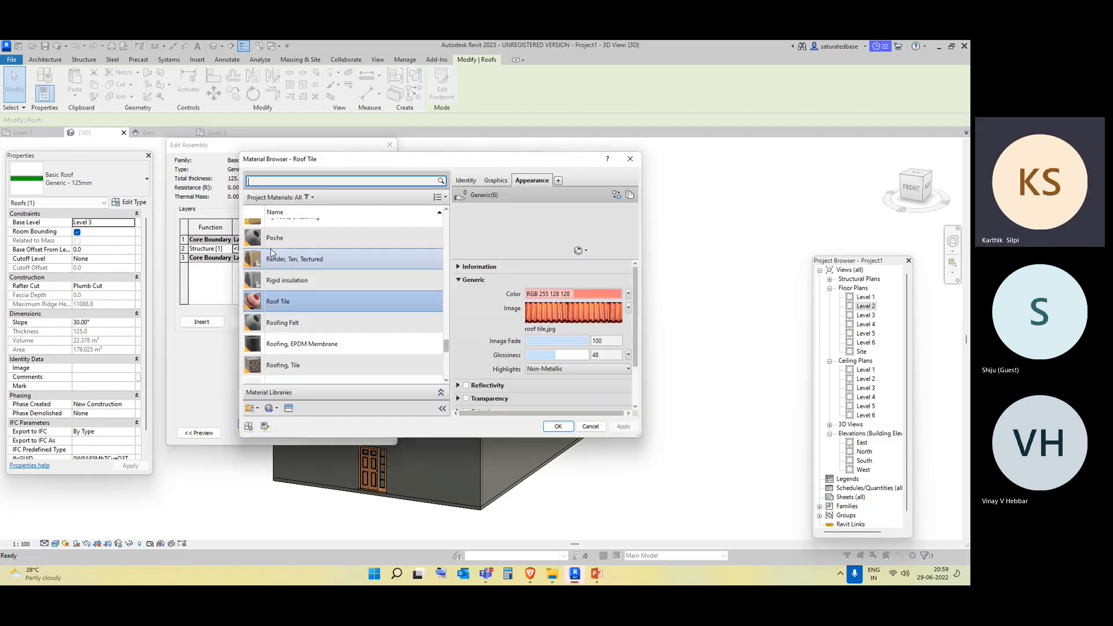
pyautogui.click(630, 160)
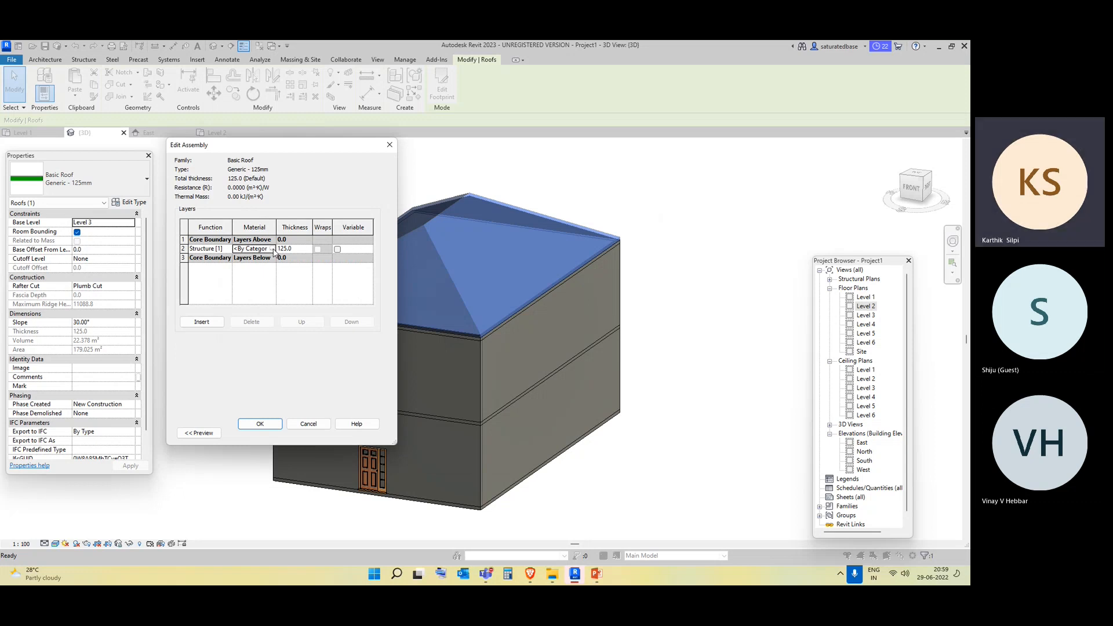
pyautogui.click(273, 249)
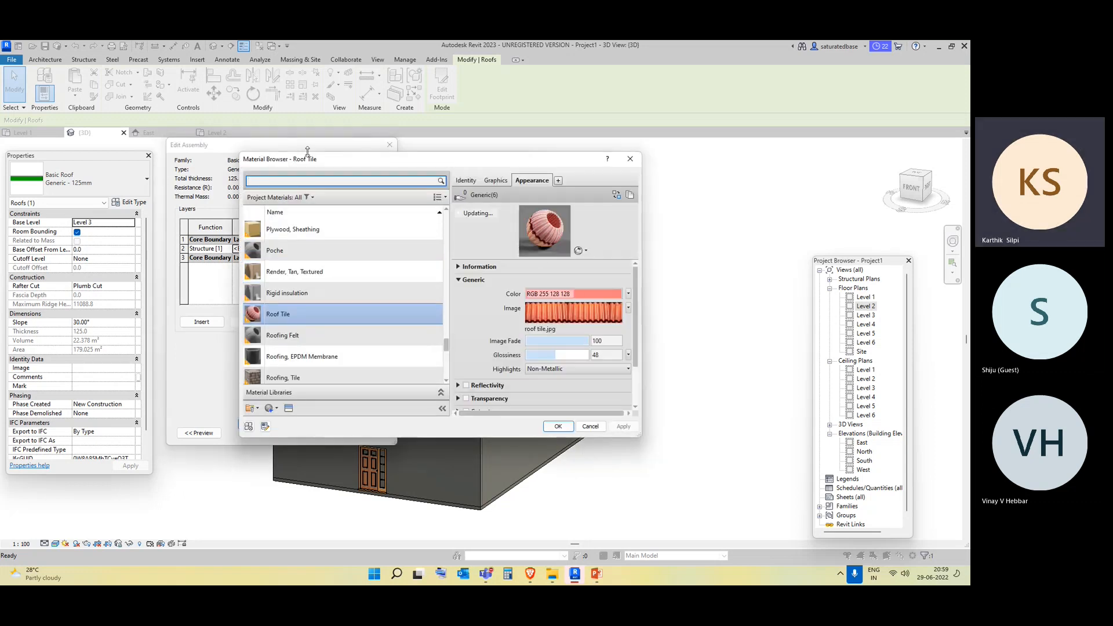
pyautogui.scroll(-3, 346, 267)
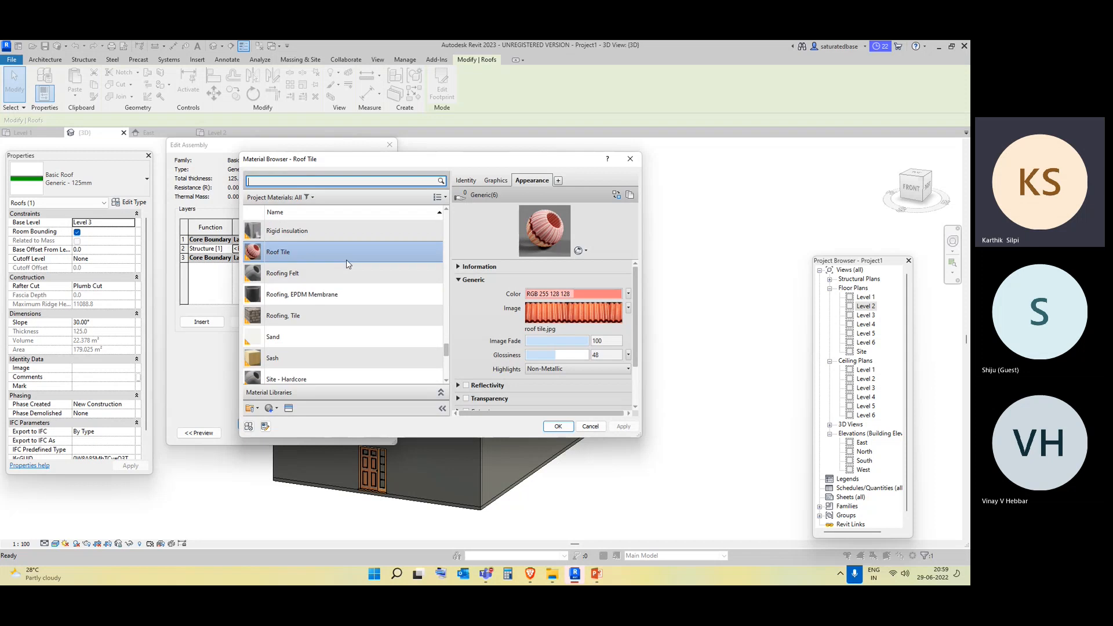
pyautogui.click(347, 260)
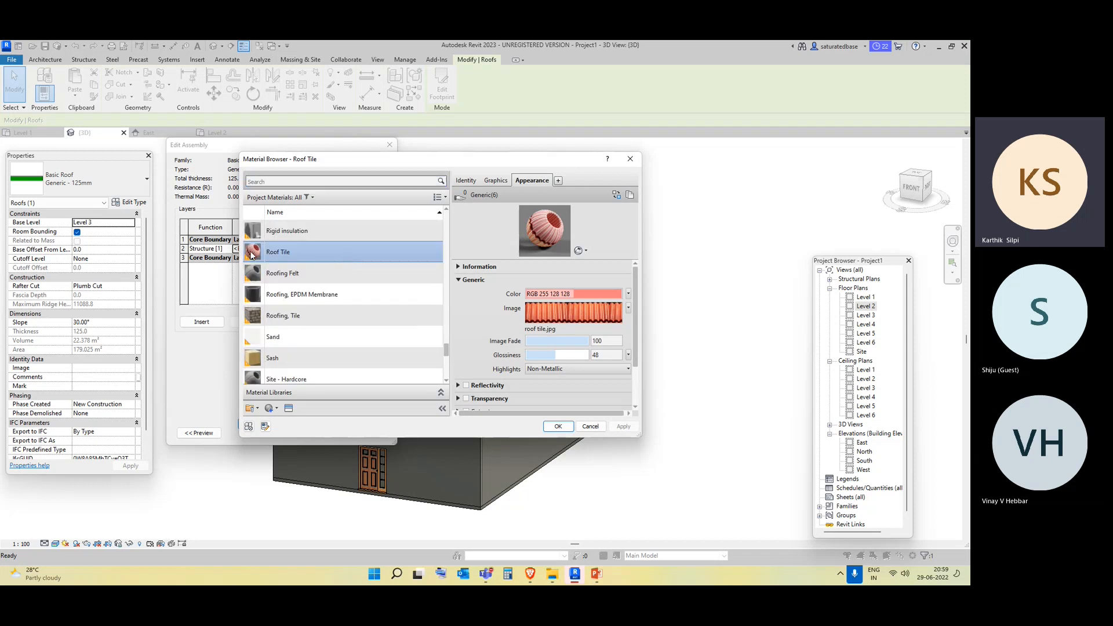
pyautogui.click(566, 426)
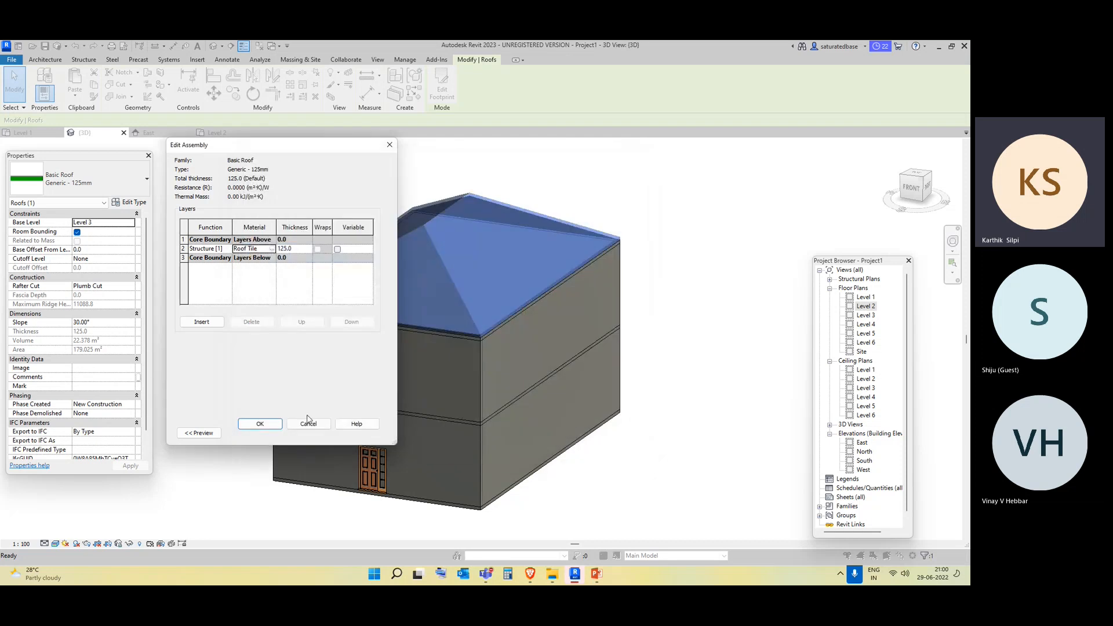
pyautogui.click(259, 424)
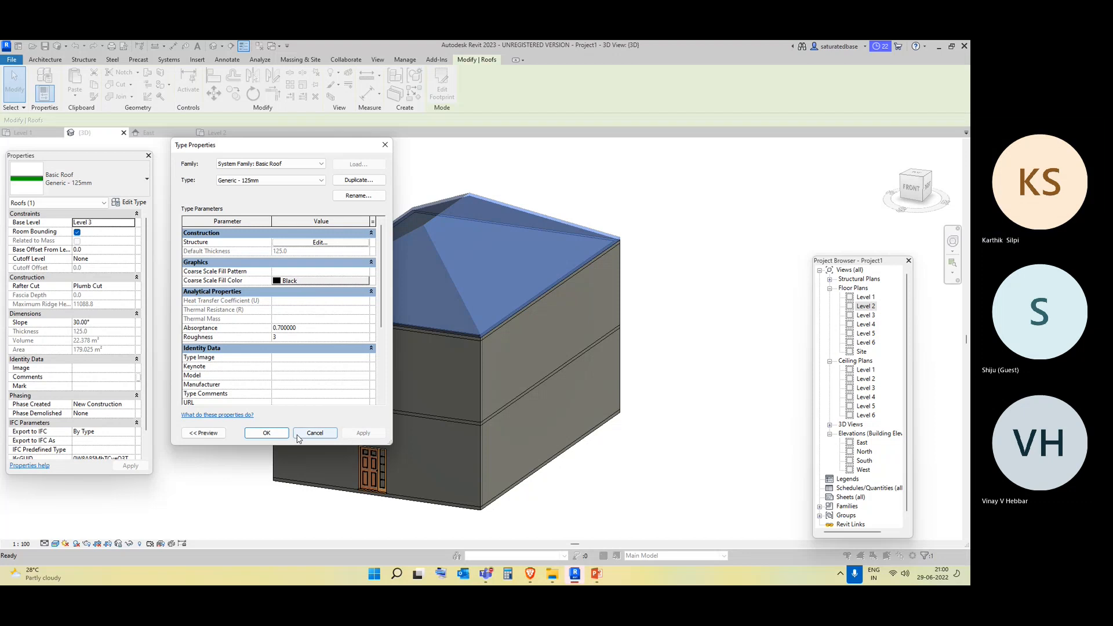
pyautogui.click(266, 433)
pyautogui.click(248, 470)
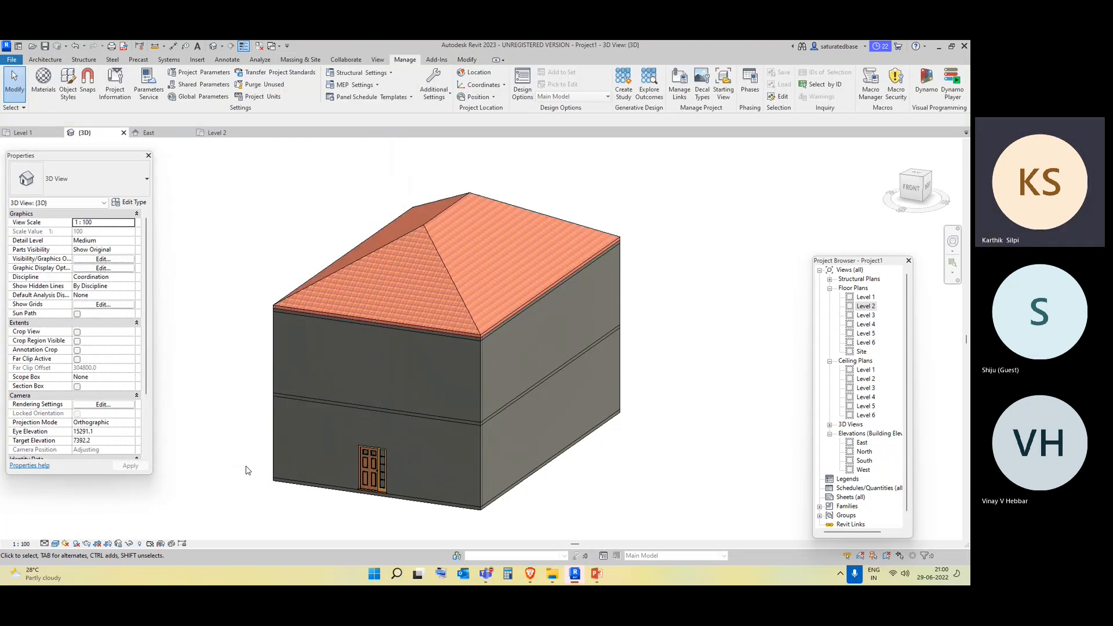
# Examine the tile texture on the hip roof's slopes and eaves up close from several sides.
pyautogui.scroll(5, 439, 265)
pyautogui.scroll(-3, 439, 266)
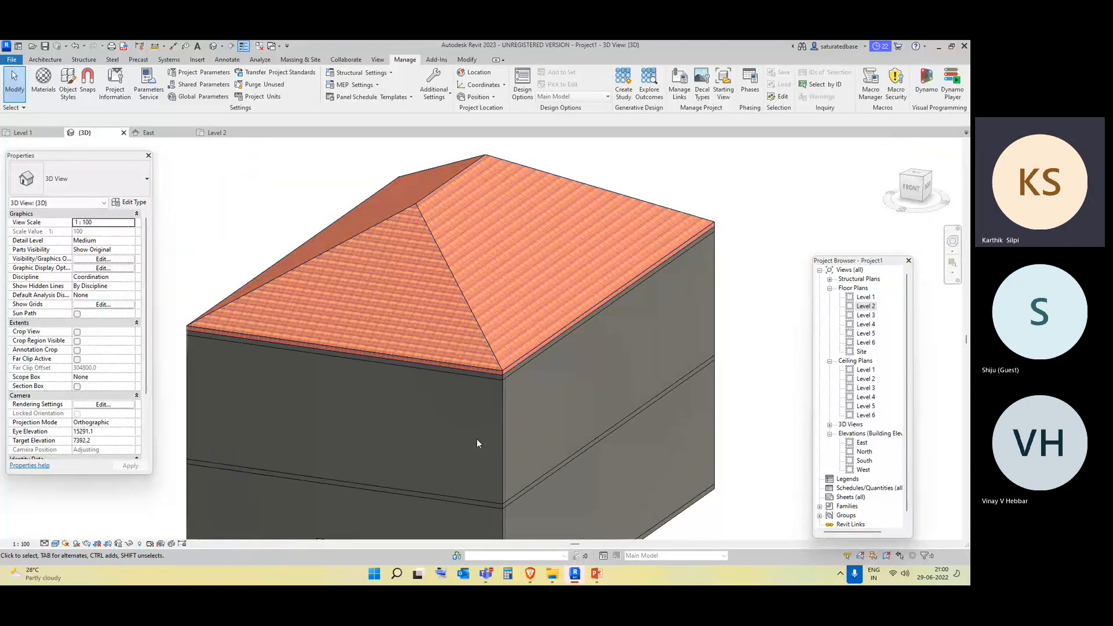
pyautogui.scroll(5, 476, 440)
pyautogui.scroll(5, 521, 315)
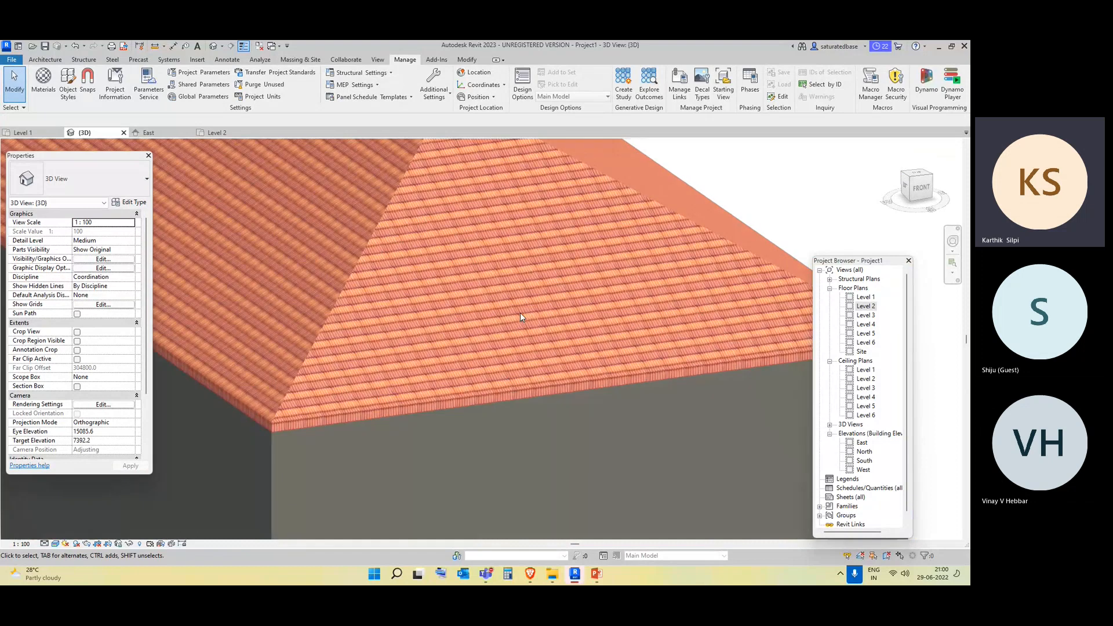
pyautogui.scroll(-4, 520, 313)
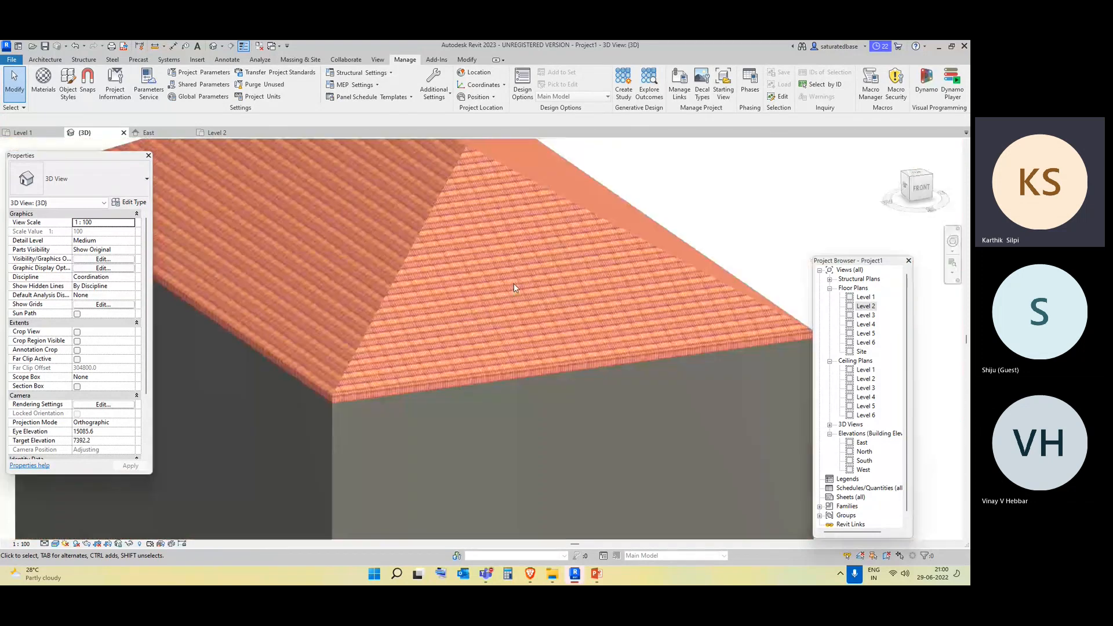
pyautogui.moveTo(481, 168); pyautogui.dragTo(478, 280, button='middle')
pyautogui.scroll(4, 478, 280)
pyautogui.scroll(-4, 489, 225)
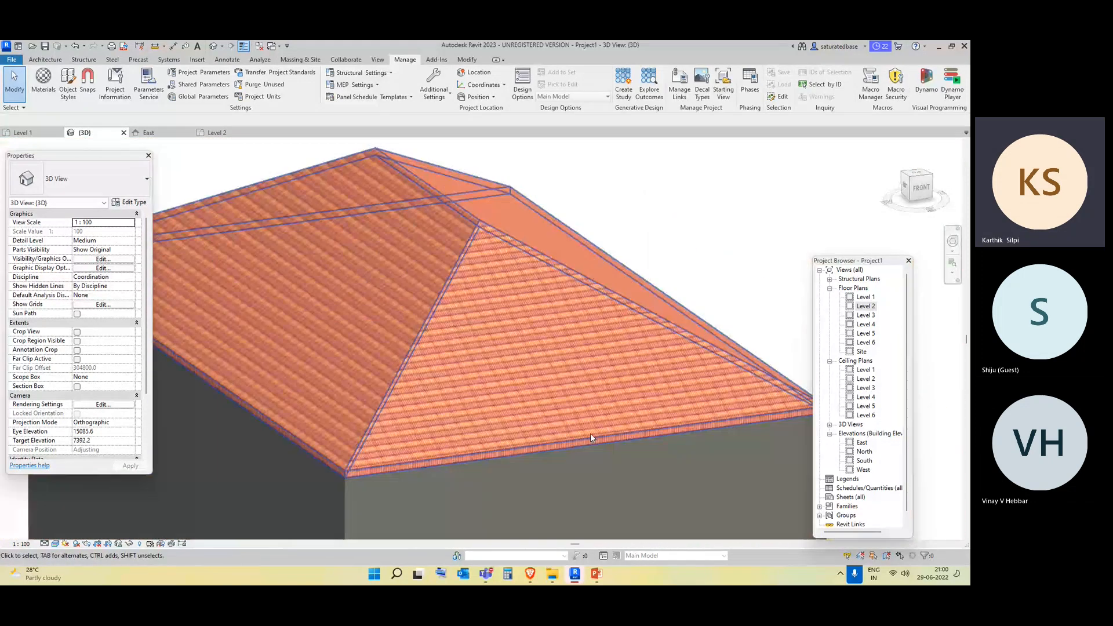
# Examine the tile texture on the roof's ridge and hips and the walls below it from the front and right sides.
pyautogui.scroll(4, 398, 390)
pyautogui.moveTo(398, 390); pyautogui.dragTo(545, 297, button='middle')
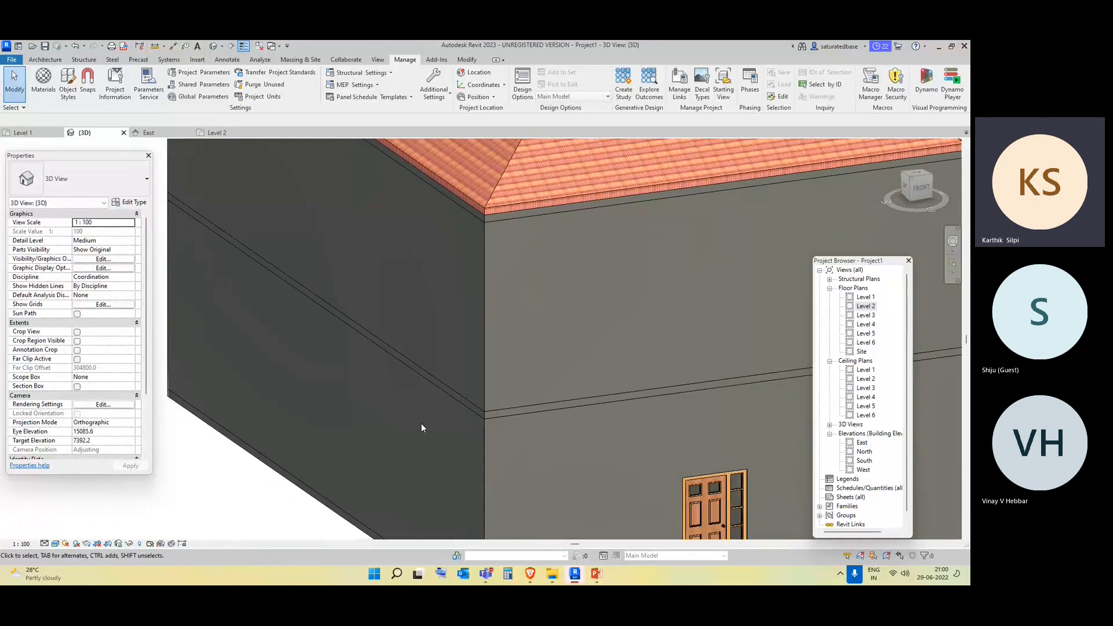
pyautogui.click(485, 314)
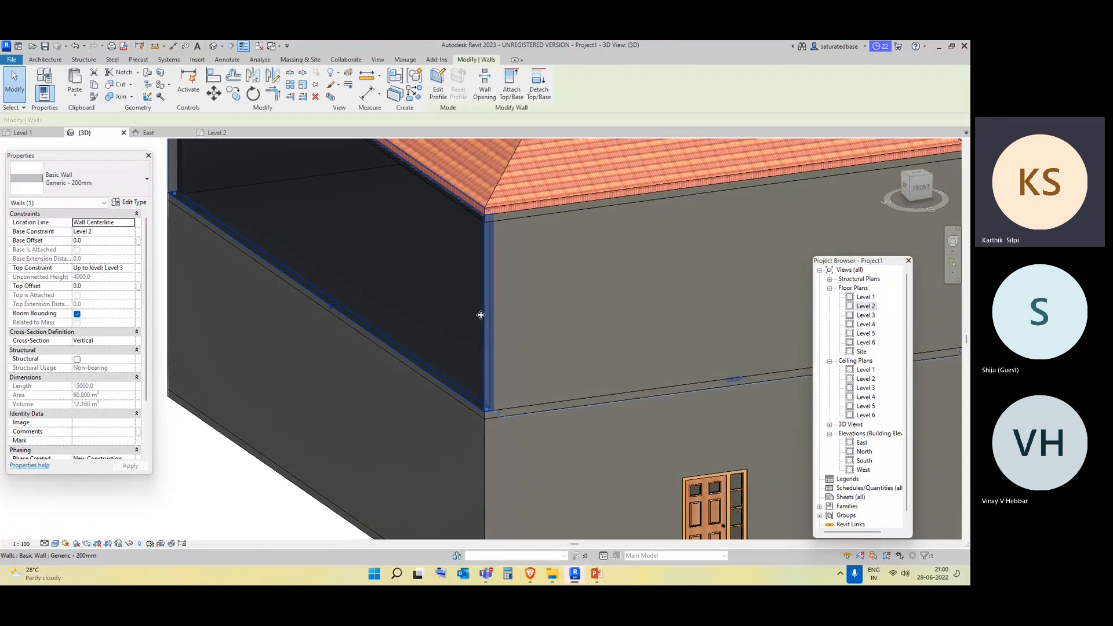
pyautogui.scroll(-3, 480, 313)
pyautogui.click(273, 485)
pyautogui.scroll(3, 545, 201)
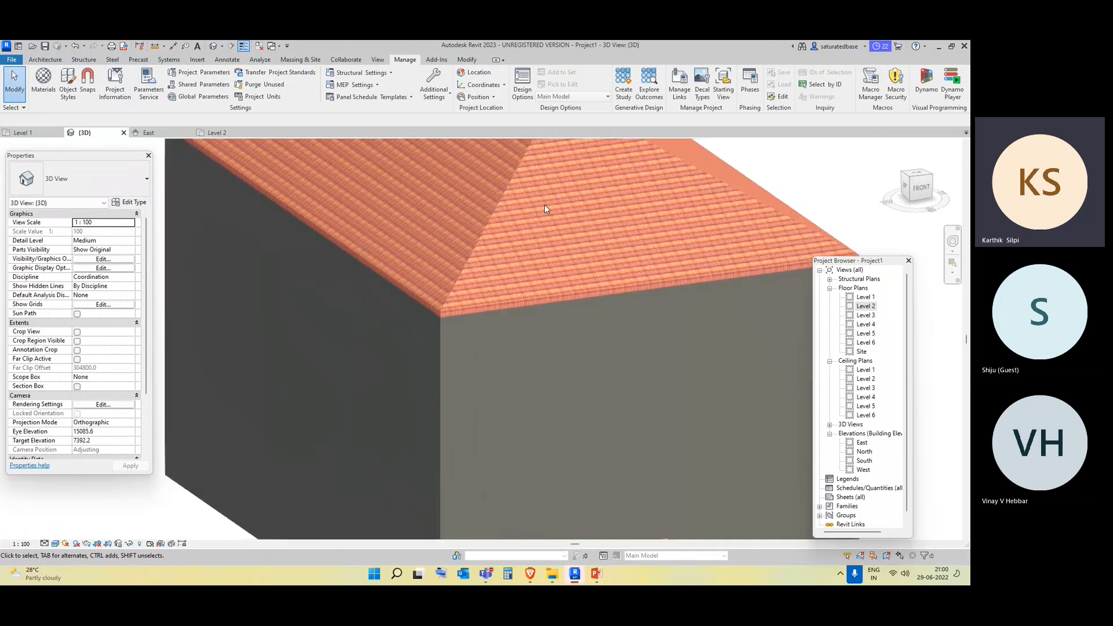
pyautogui.moveTo(545, 204); pyautogui.dragTo(468, 353, button='middle')
pyautogui.scroll(8, 470, 339)
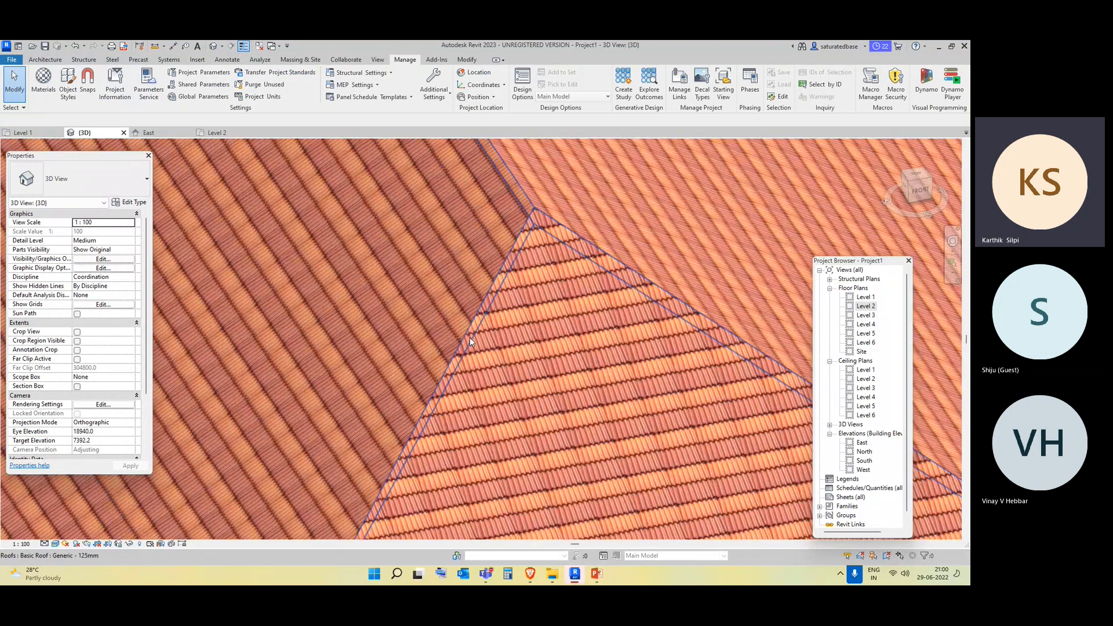
pyautogui.scroll(-6, 470, 341)
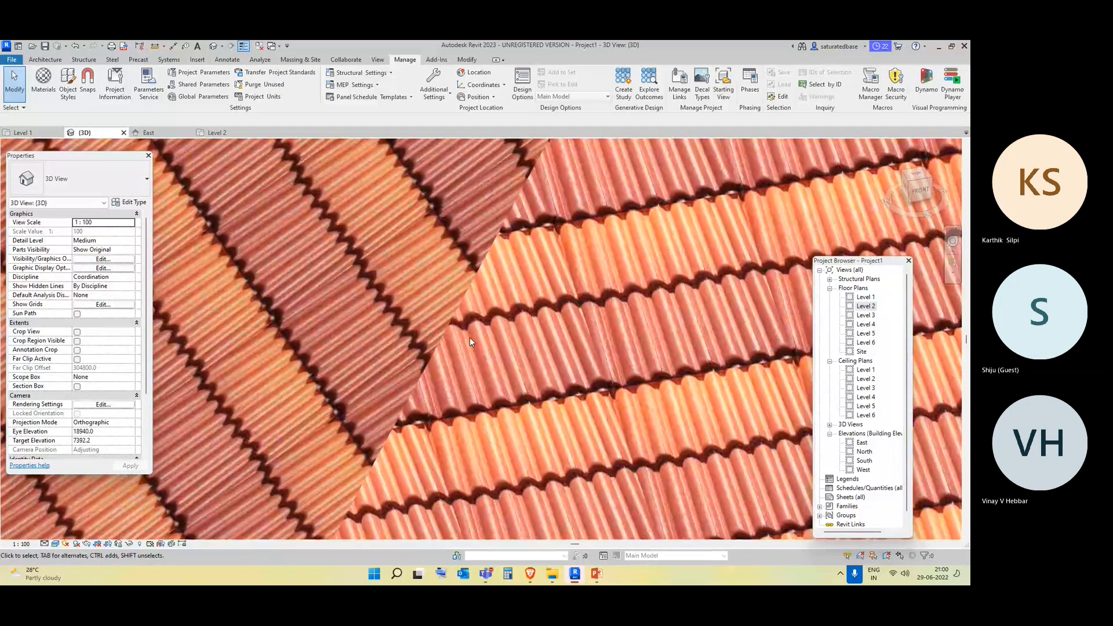
pyautogui.moveTo(516, 467)
pyautogui.mouseDown(button='middle')
pyautogui.moveTo(496, 472)
pyautogui.moveTo(642, 474)
pyautogui.moveTo(363, 348)
pyautogui.moveTo(519, 387)
pyautogui.mouseUp(button='middle')
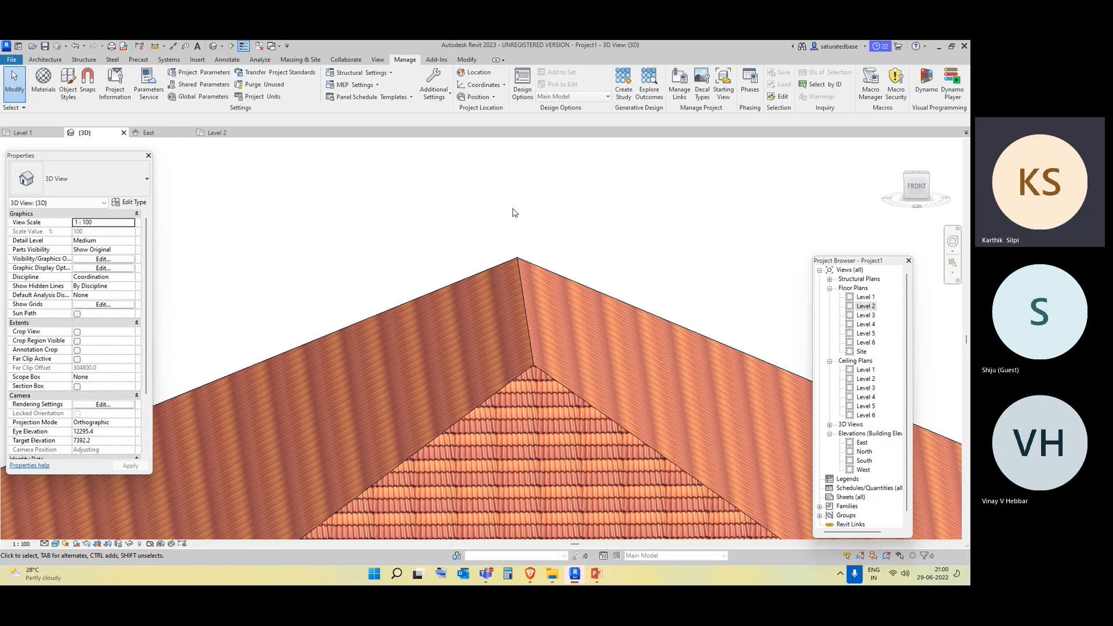
pyautogui.moveTo(569, 300); pyautogui.dragTo(527, 326, button='middle')
pyautogui.scroll(-3, 582, 236)
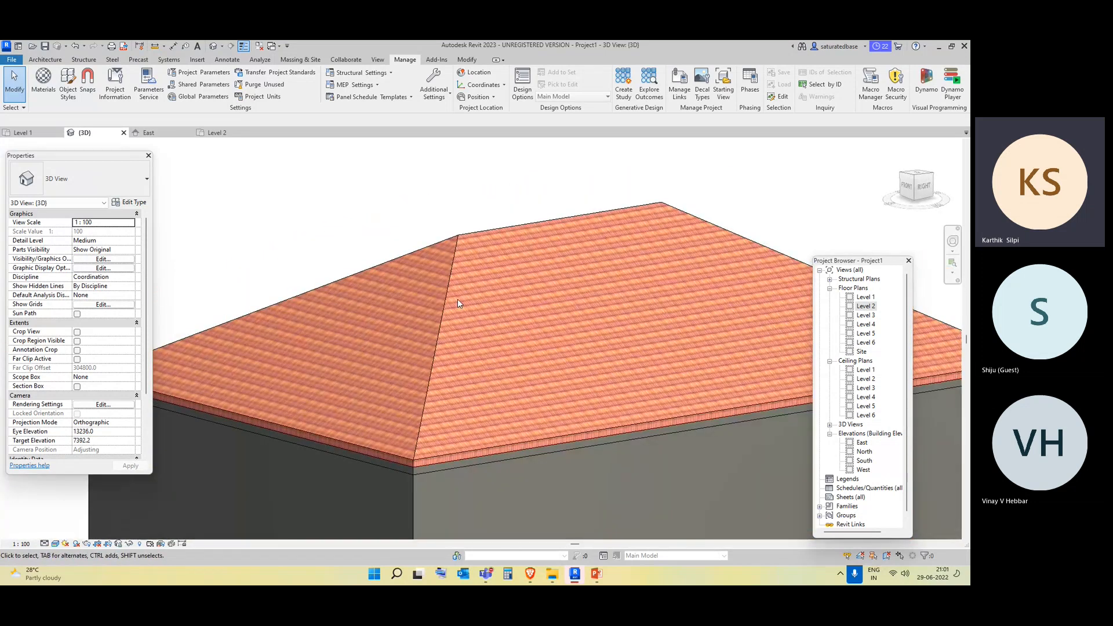
# Open the Level 1 floor plan and check the Roof Tile material in the Material Browser.
pyautogui.doubleClick(866, 298)
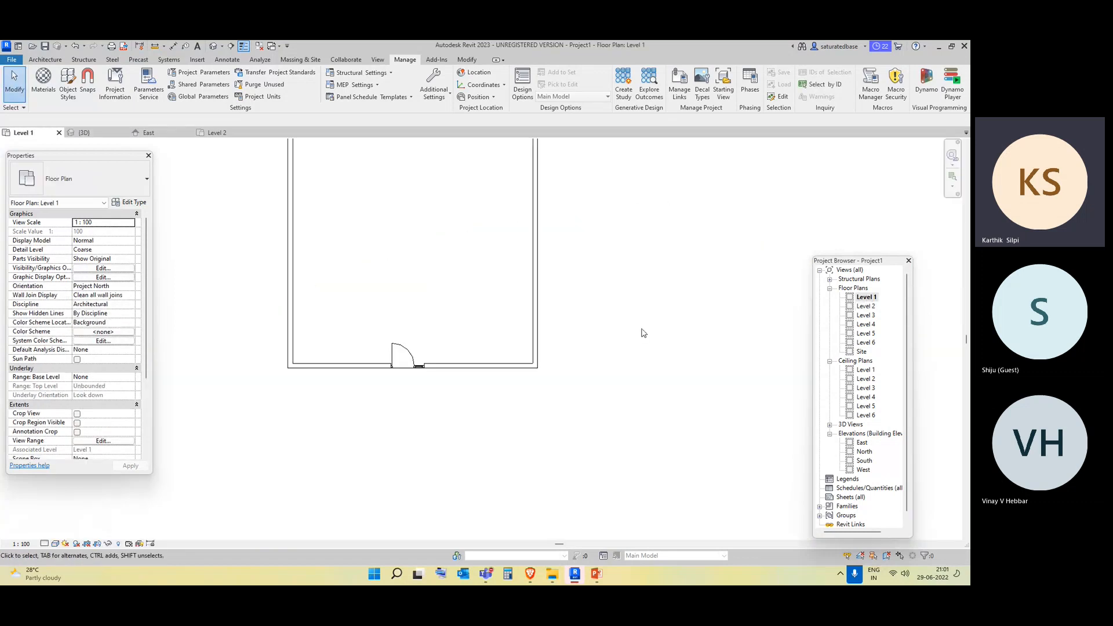
pyautogui.scroll(-3, 642, 330)
pyautogui.moveTo(577, 278); pyautogui.dragTo(465, 275, button='middle')
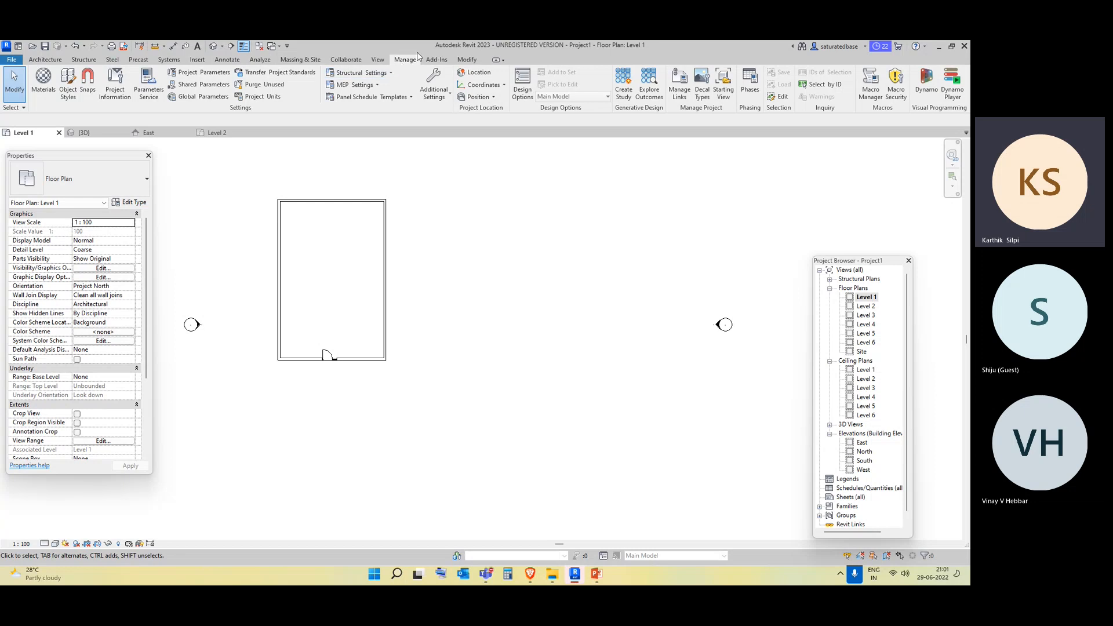
pyautogui.click(40, 83)
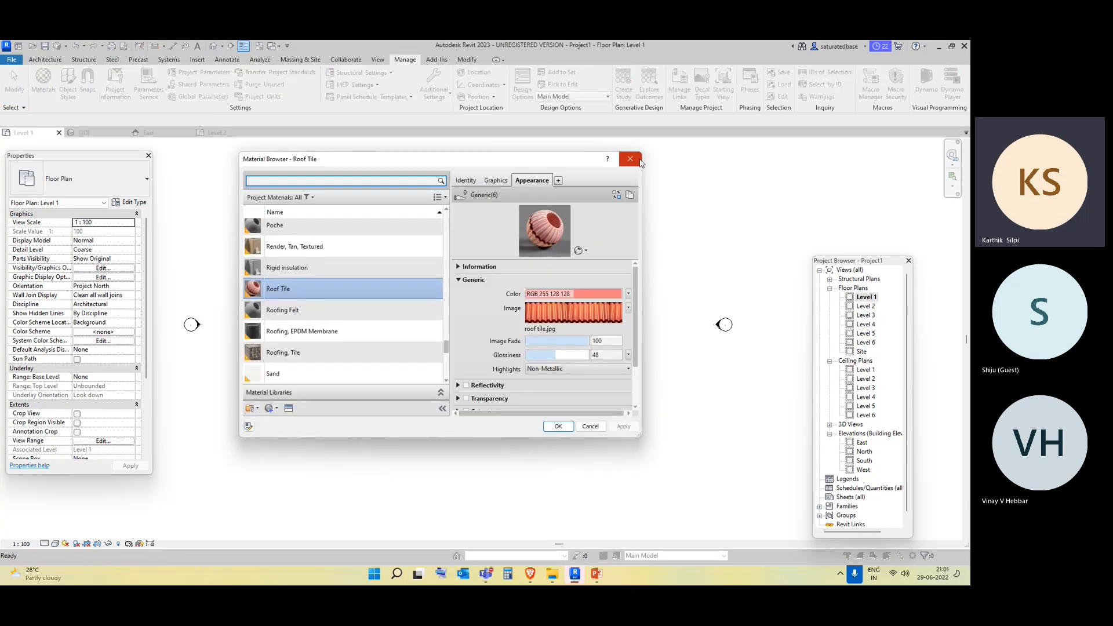
pyautogui.click(630, 158)
# Draw a horizontal Generic - 200mm trial wall about 4300 mm long, east of the building.
pyautogui.click(44, 60)
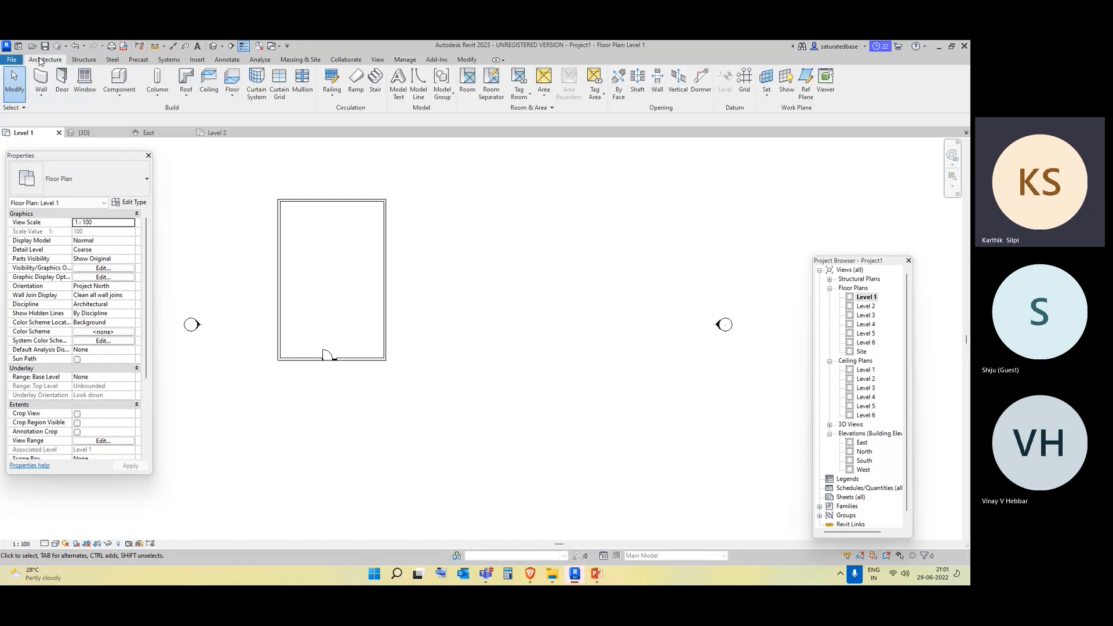
pyautogui.click(40, 96)
pyautogui.click(53, 113)
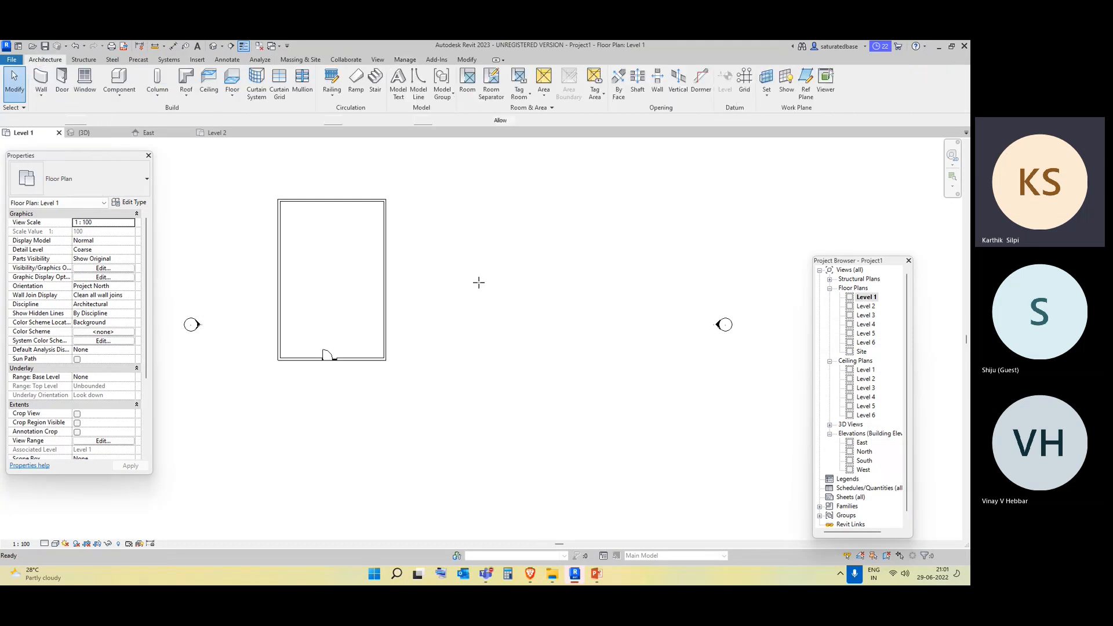
pyautogui.click(485, 283)
pyautogui.click(531, 284)
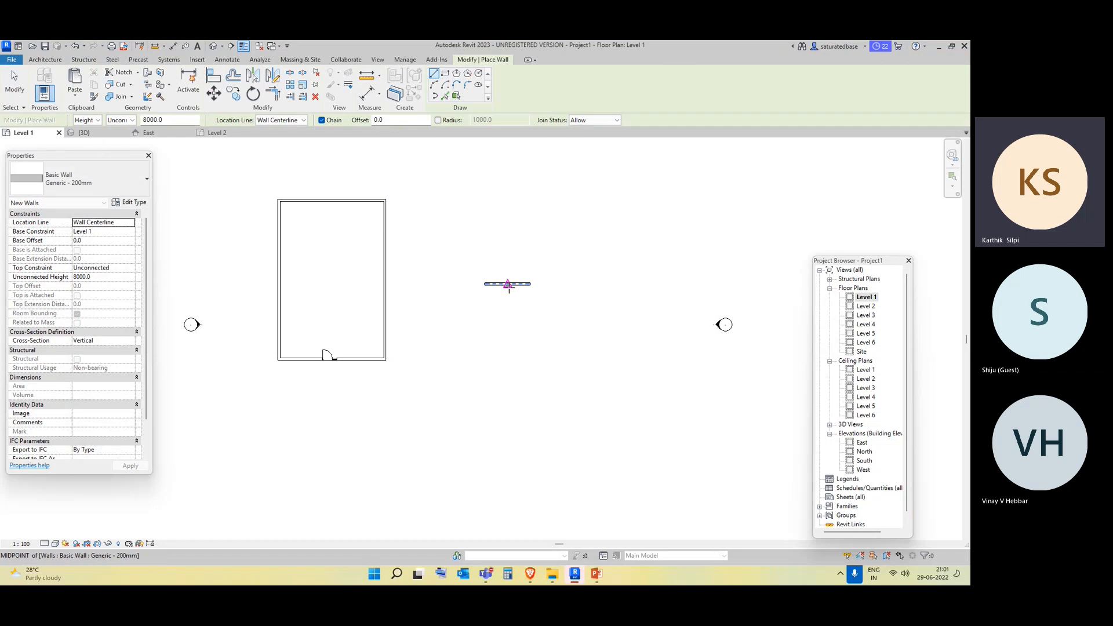
pyautogui.press('Escape')
pyautogui.press('Escape')
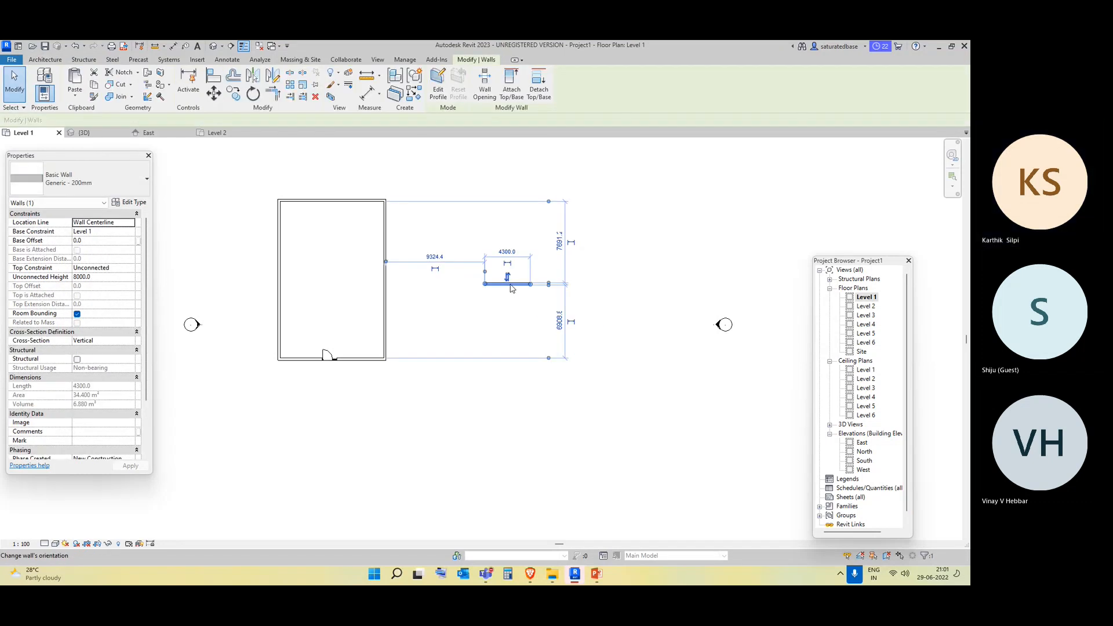
# Check the material creation options for the trial wall's structure layer without changing anything, and delete the wall.
pyautogui.click(132, 203)
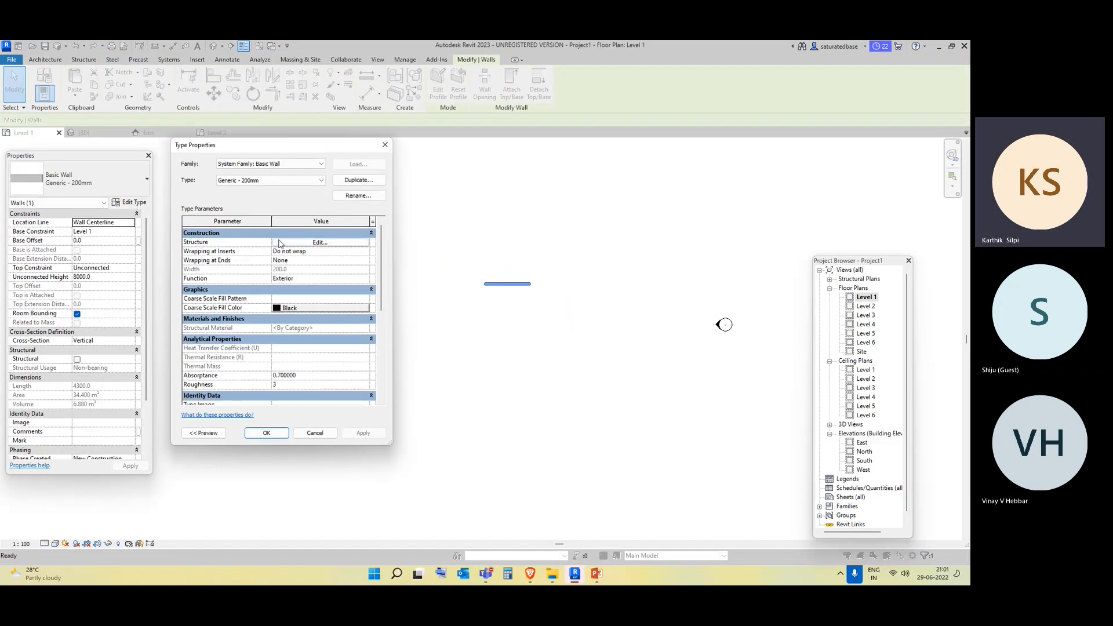
pyautogui.click(279, 243)
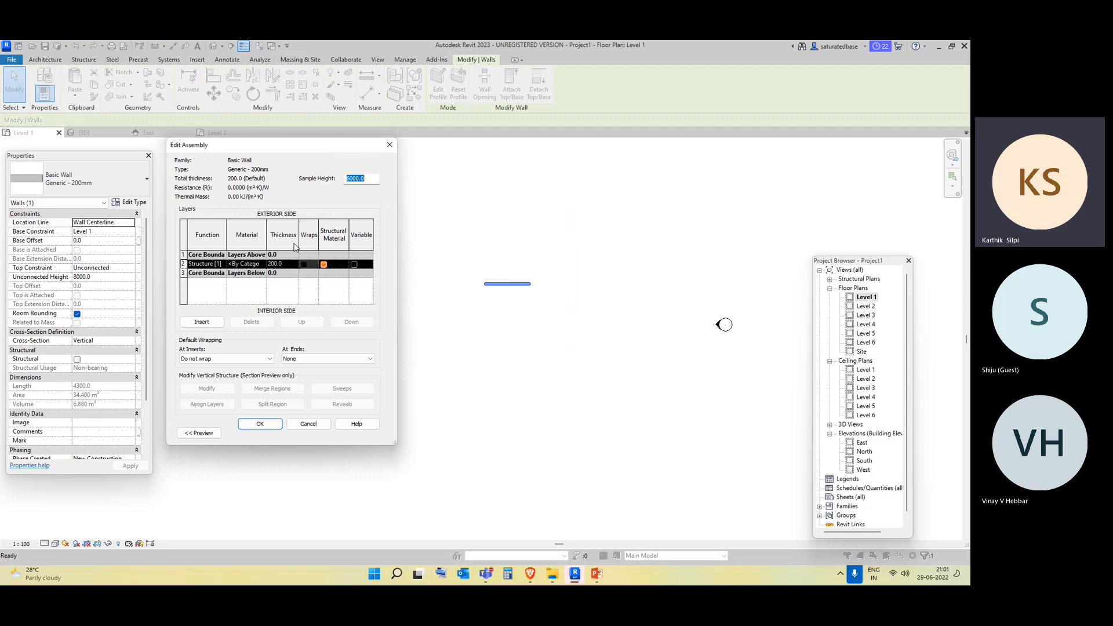
pyautogui.click(262, 265)
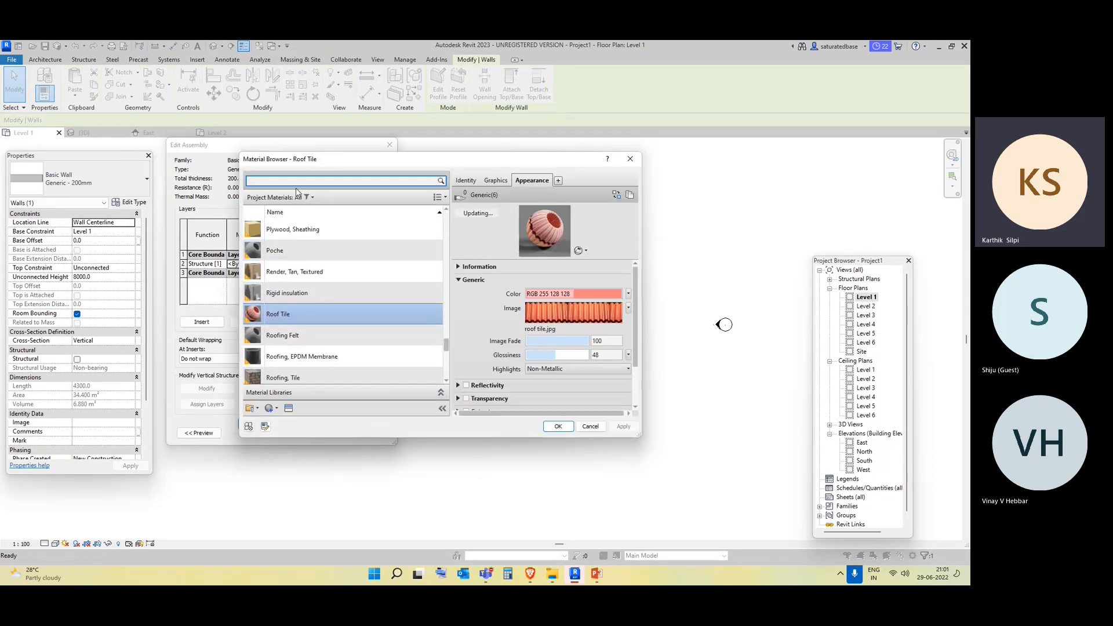
pyautogui.moveTo(447, 347); pyautogui.dragTo(450, 221)
pyautogui.scroll(-10, 348, 302)
pyautogui.click(276, 408)
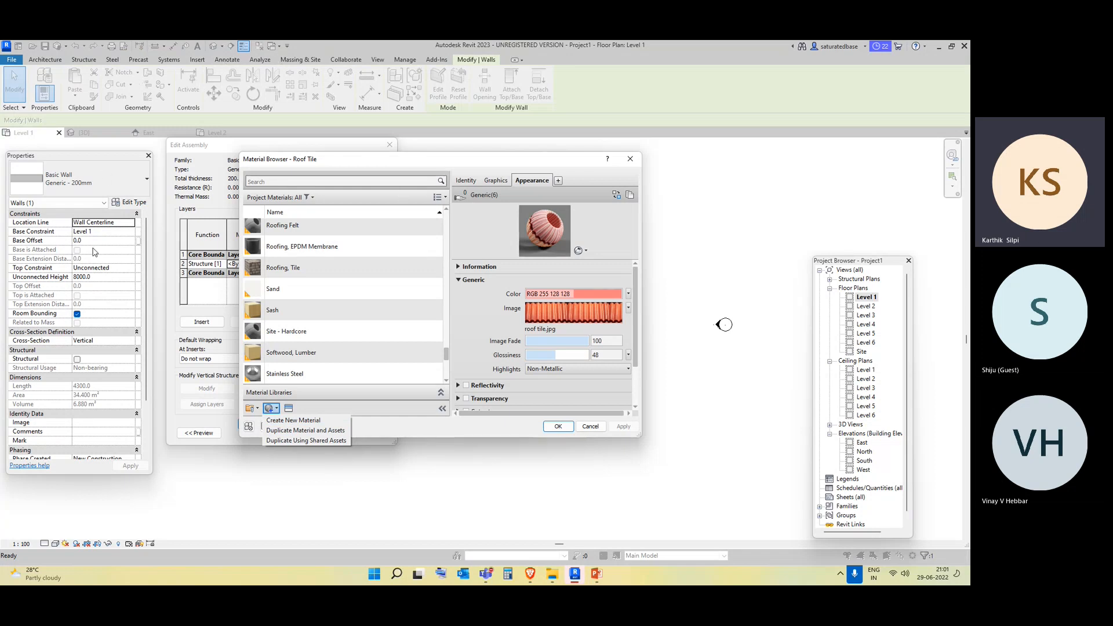
pyautogui.click(632, 159)
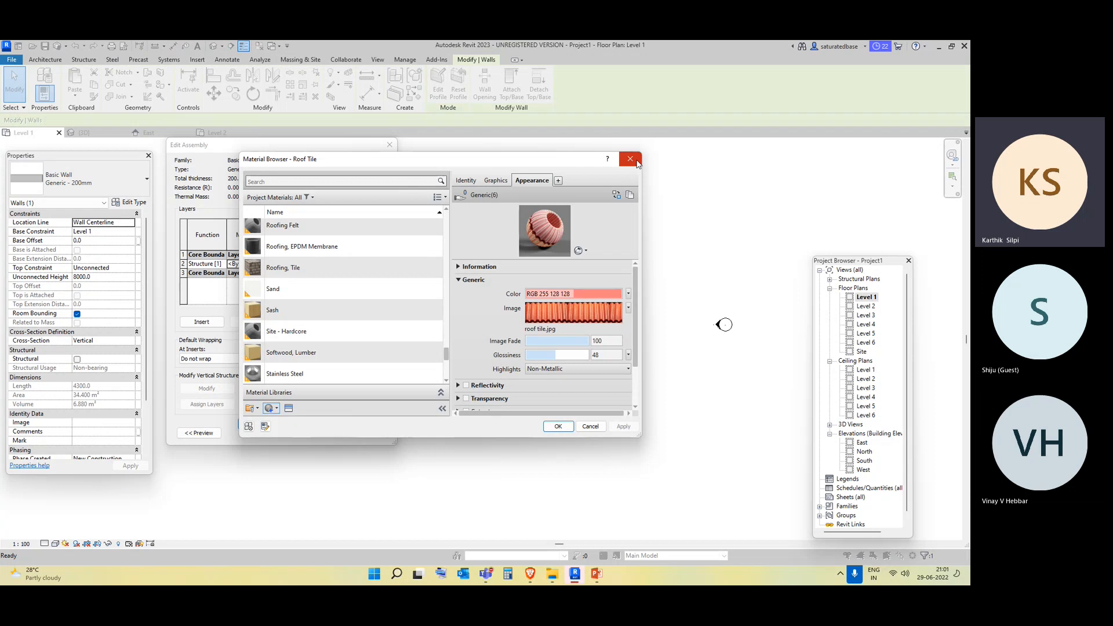
pyautogui.click(600, 428)
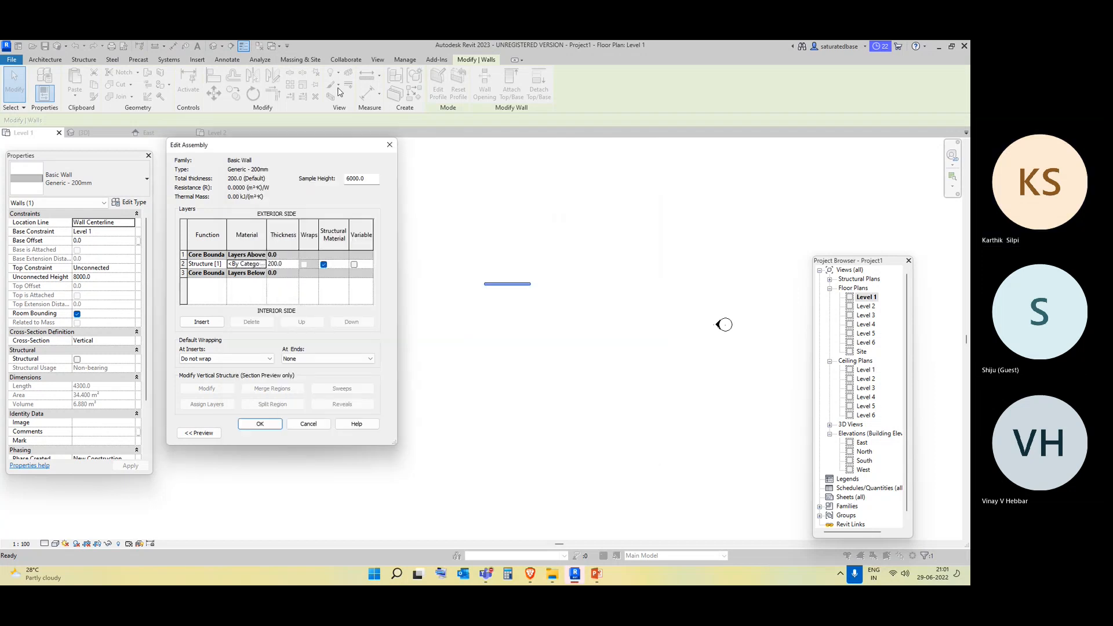
pyautogui.click(390, 145)
pyautogui.click(384, 146)
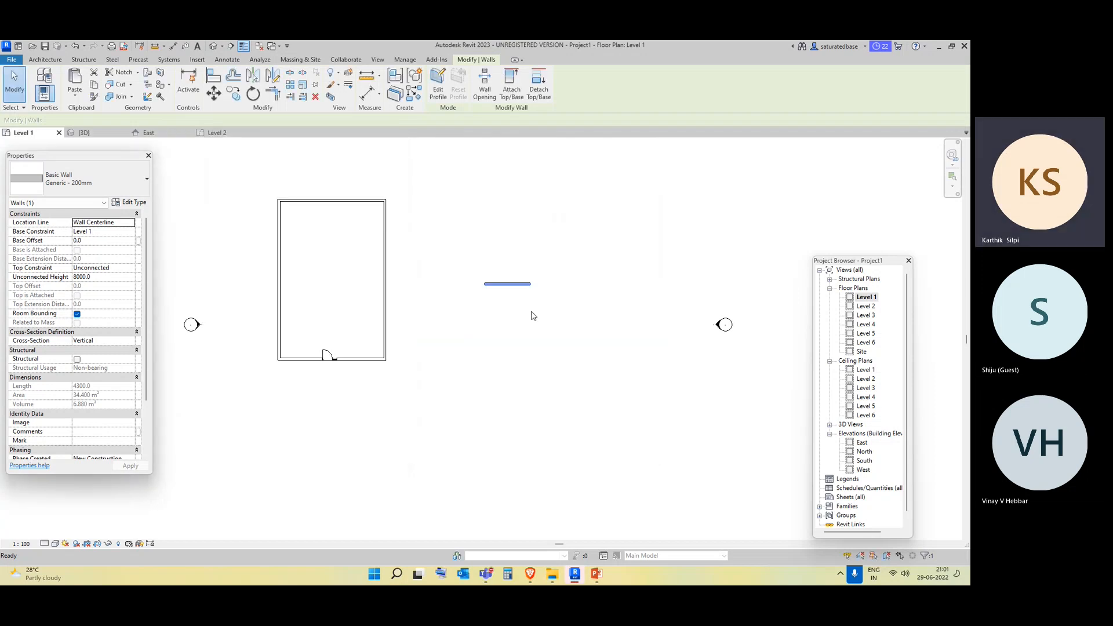
pyautogui.moveTo(527, 313); pyautogui.dragTo(448, 231)
pyautogui.press('Delete')
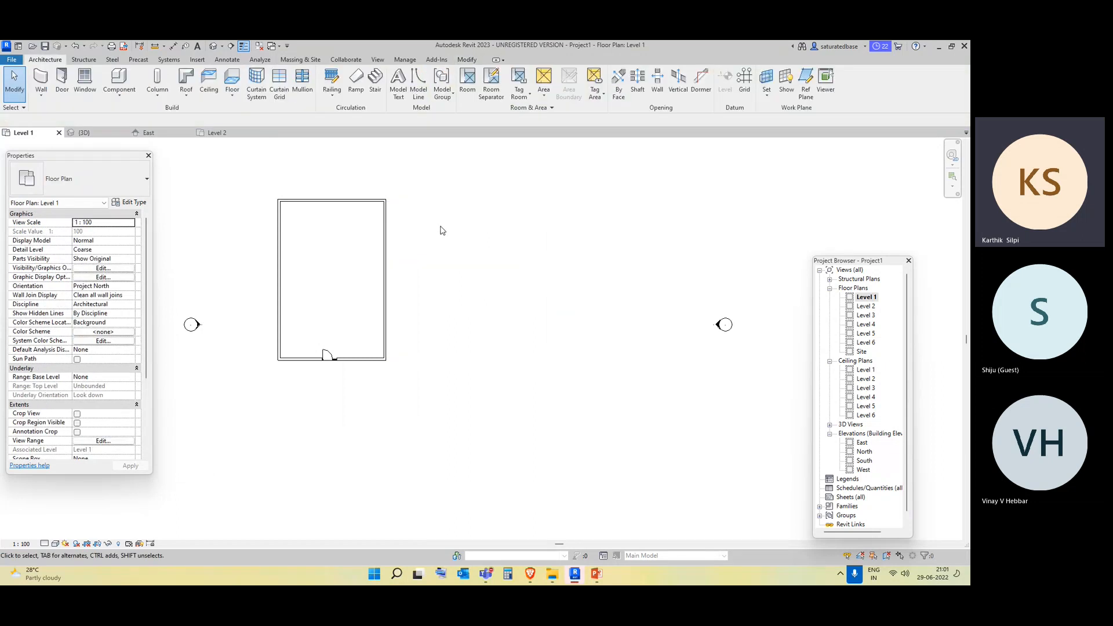
# Check the building's North elevation, then open the South elevation showing the entrance door.
pyautogui.click(186, 95)
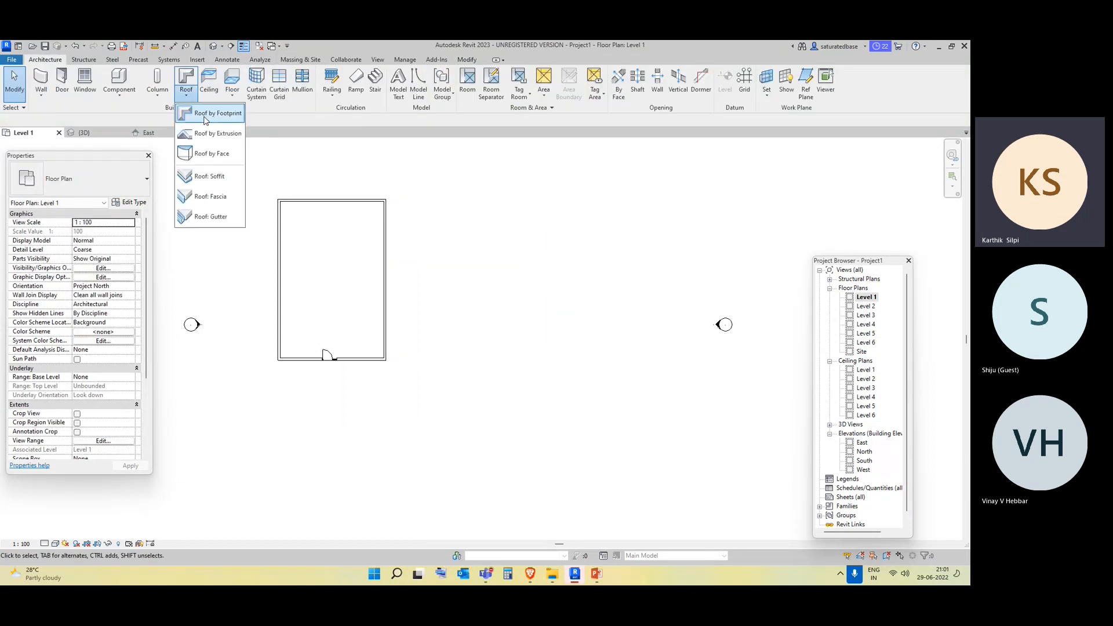
pyautogui.click(874, 455)
pyautogui.click(864, 452)
pyautogui.doubleClick(865, 452)
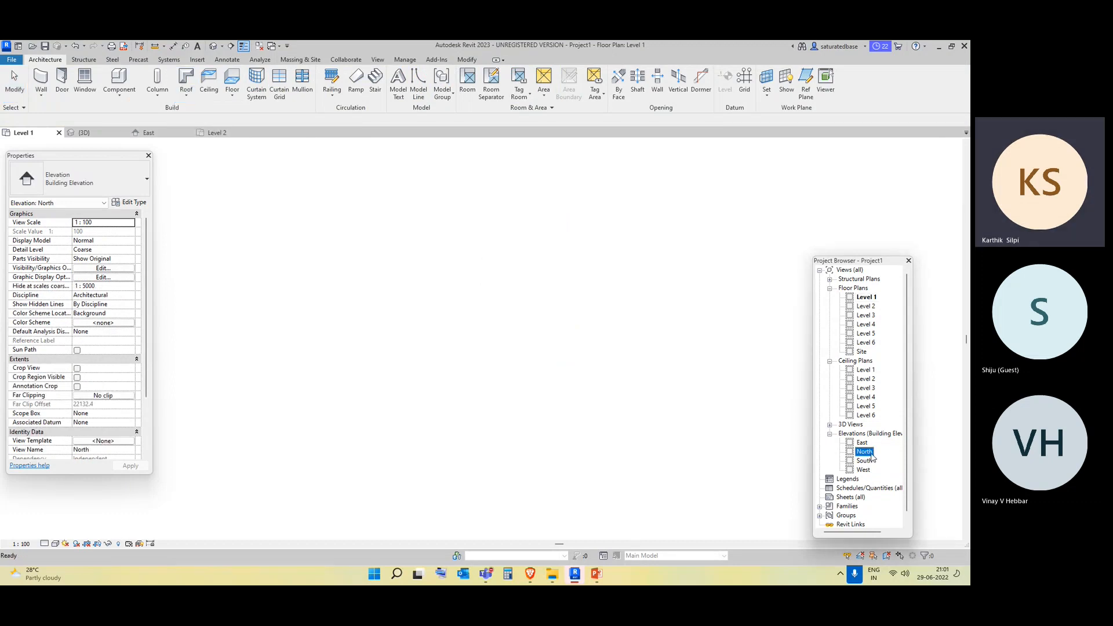
pyautogui.scroll(-1, 865, 441)
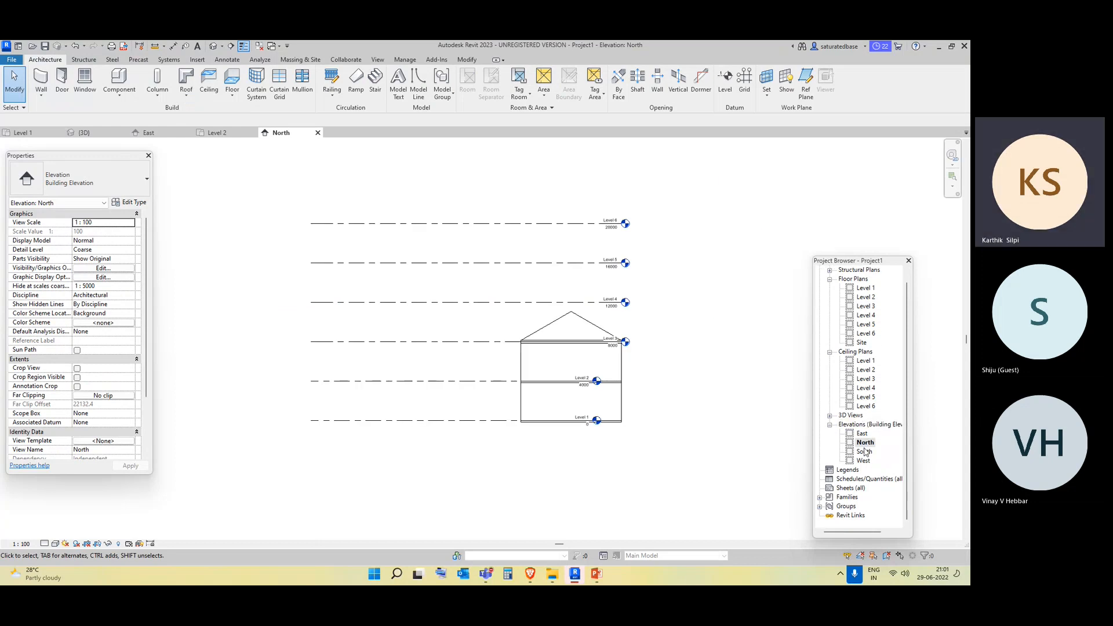
pyautogui.doubleClick(864, 452)
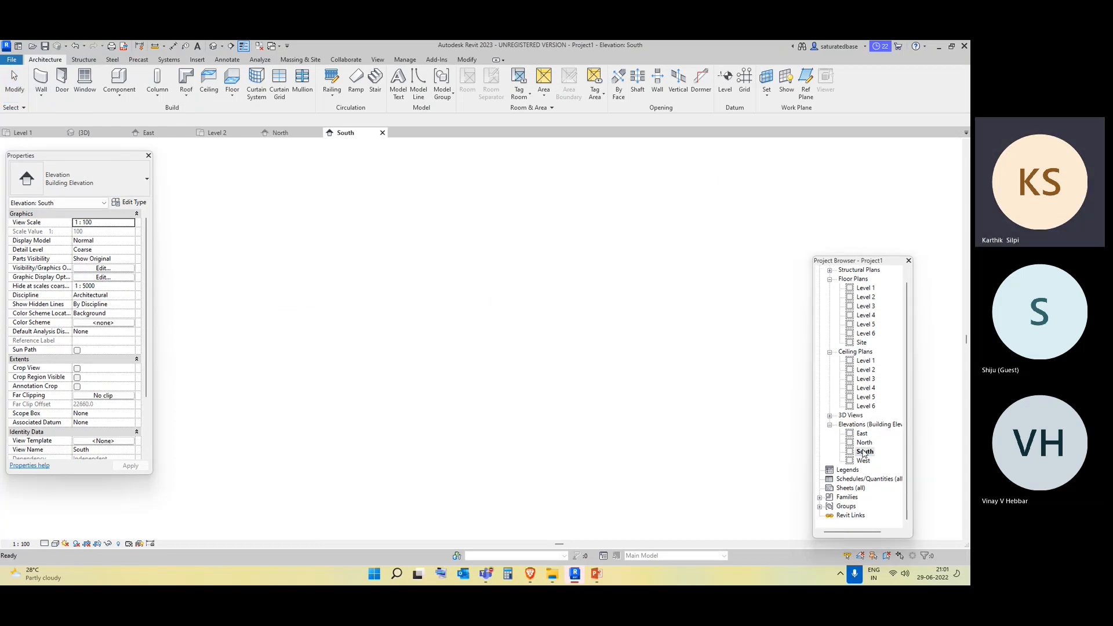
pyautogui.moveTo(430, 378); pyautogui.dragTo(451, 348, button='middle')
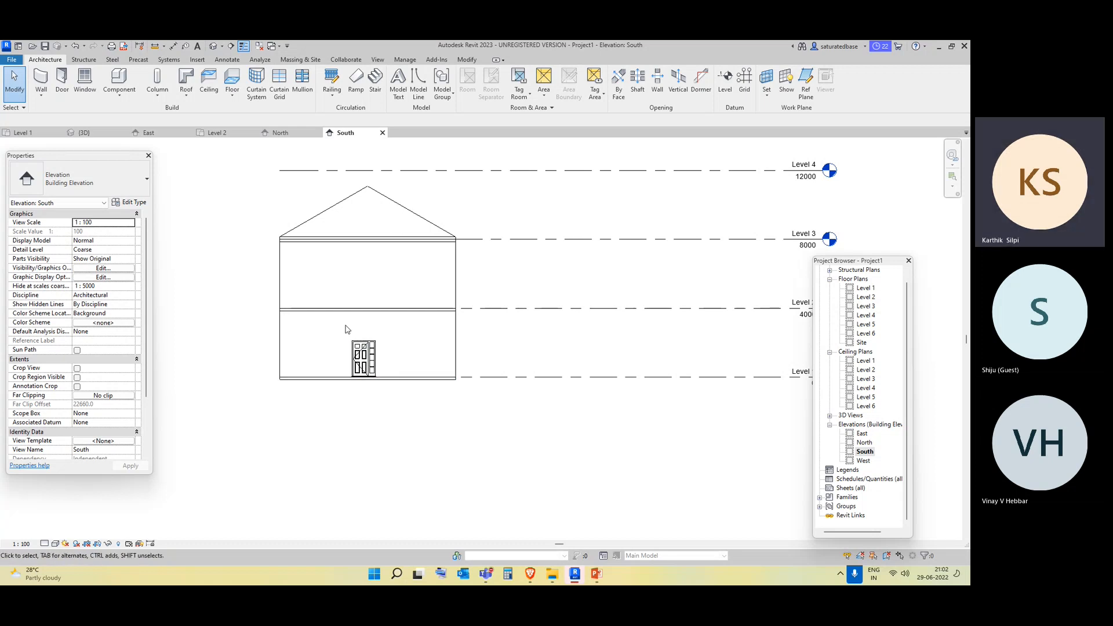
# Start a Roof by Extrusion on the plane picked from the Level 2 floor edge, with reference level Level 6 and offset 0.0.
pyautogui.click(186, 95)
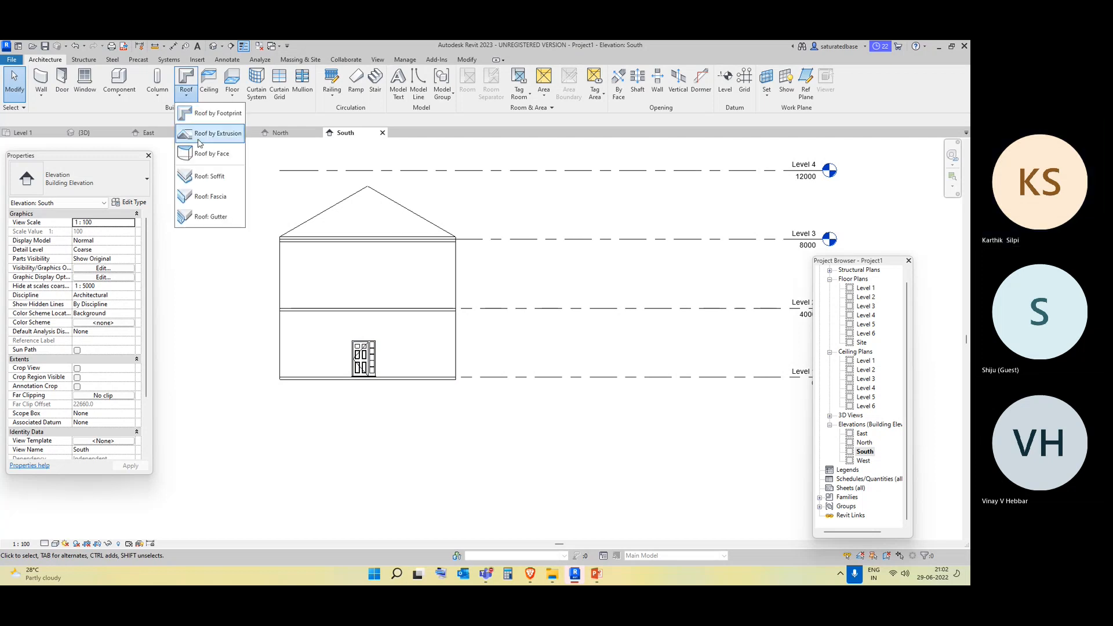
pyautogui.click(203, 136)
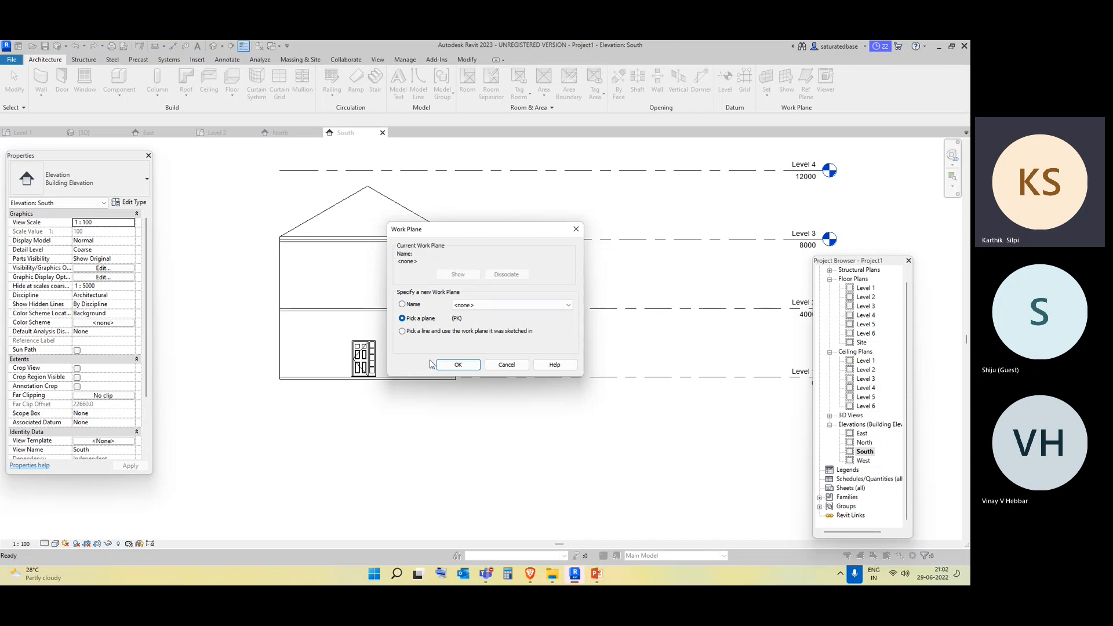
pyautogui.click(449, 365)
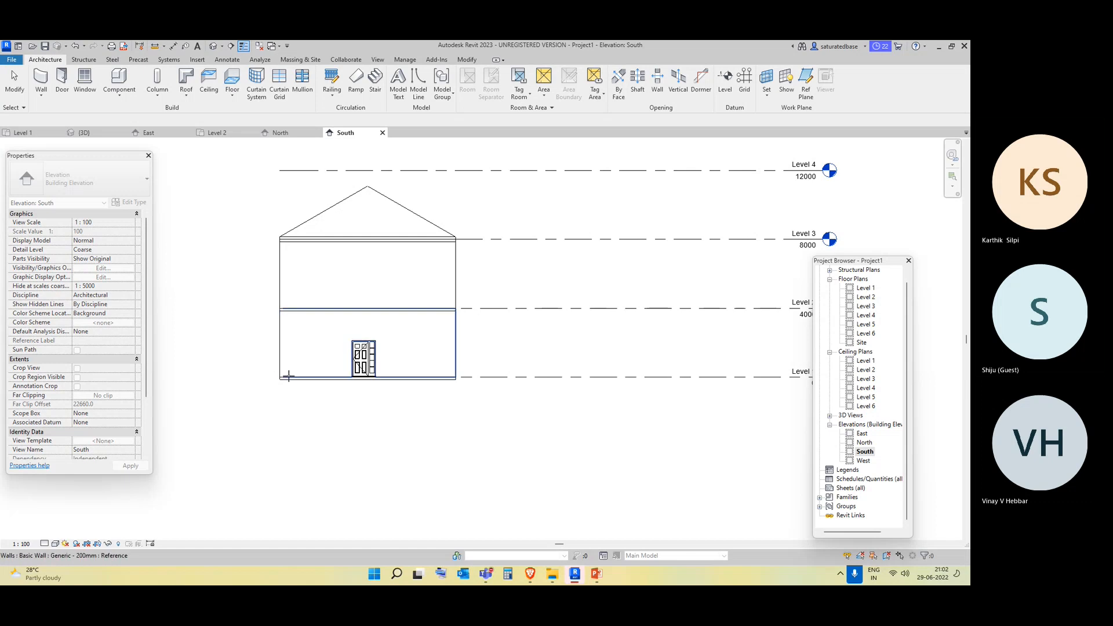
pyautogui.scroll(2, 283, 339)
pyautogui.scroll(2, 283, 340)
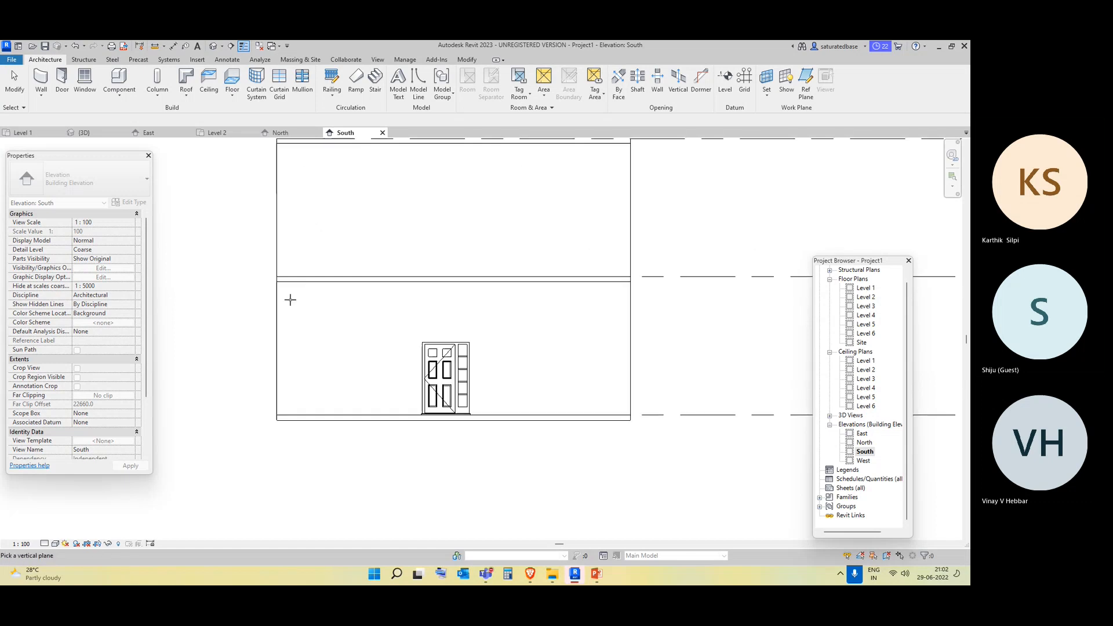
pyautogui.click(293, 280)
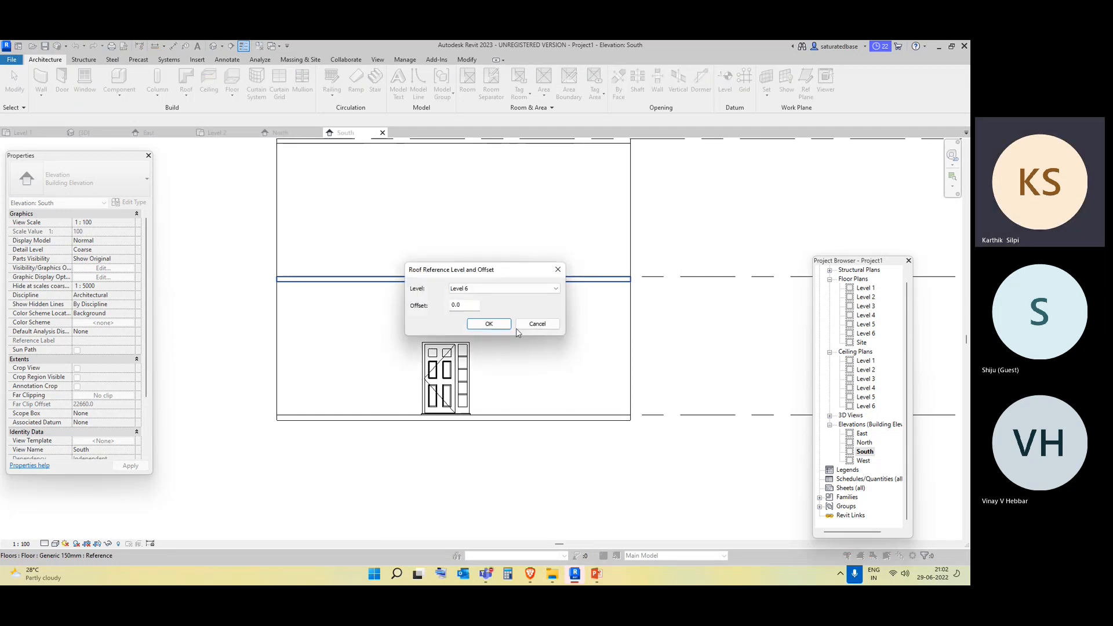
pyautogui.click(493, 290)
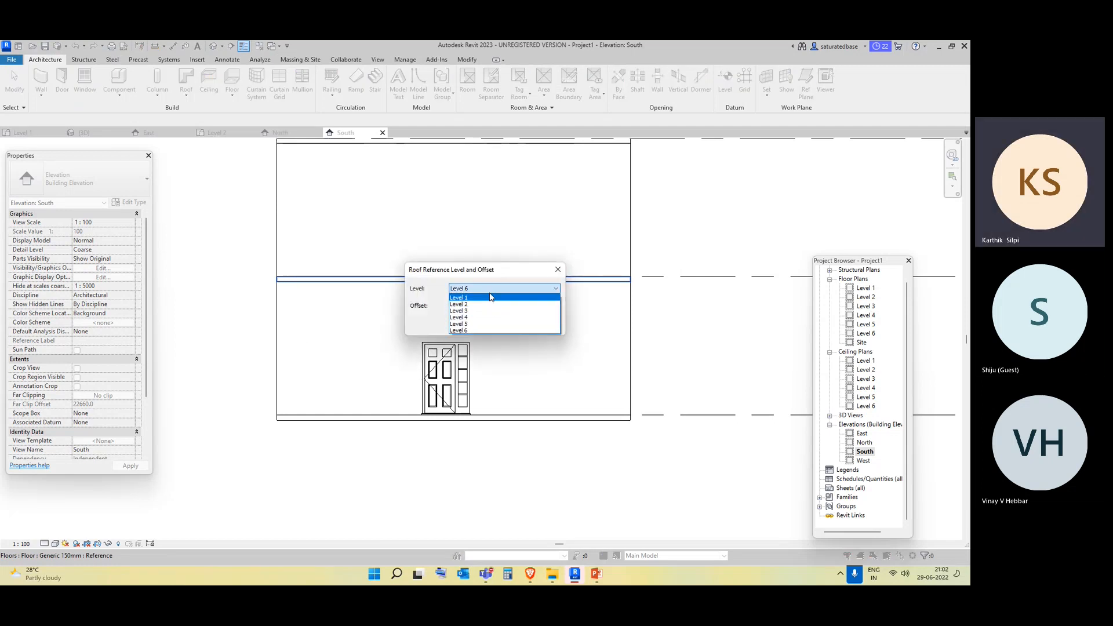
pyautogui.click(493, 330)
pyautogui.click(495, 322)
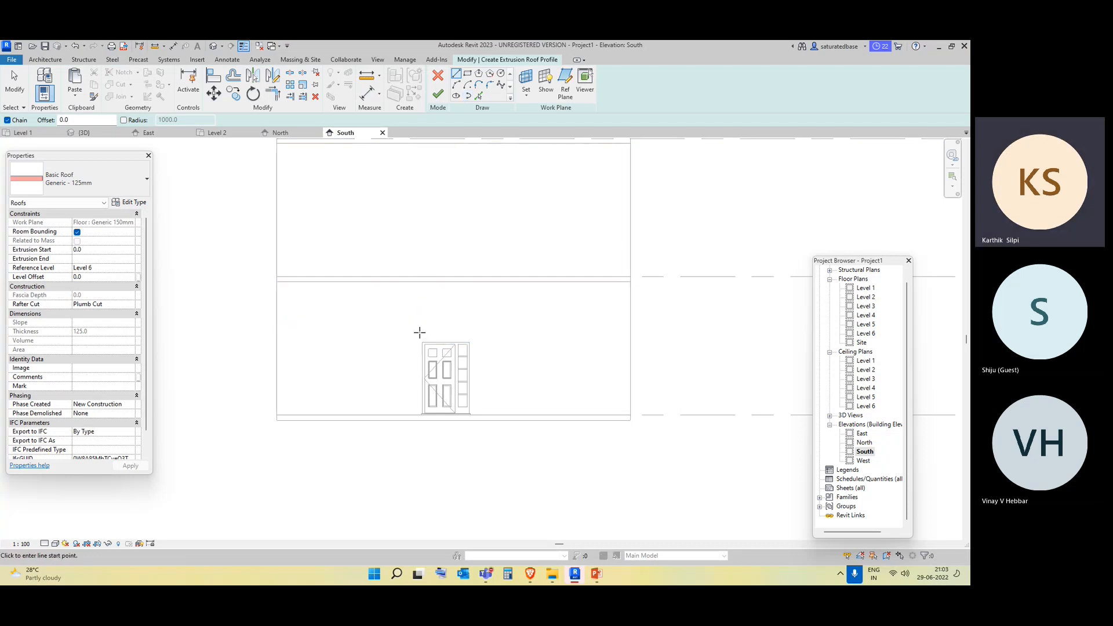
# Sketch a vertical line about 1740 mm up from the door head, then a slope about 2100 mm long down to the west from its top.
pyautogui.click(461, 74)
pyautogui.scroll(2, 442, 341)
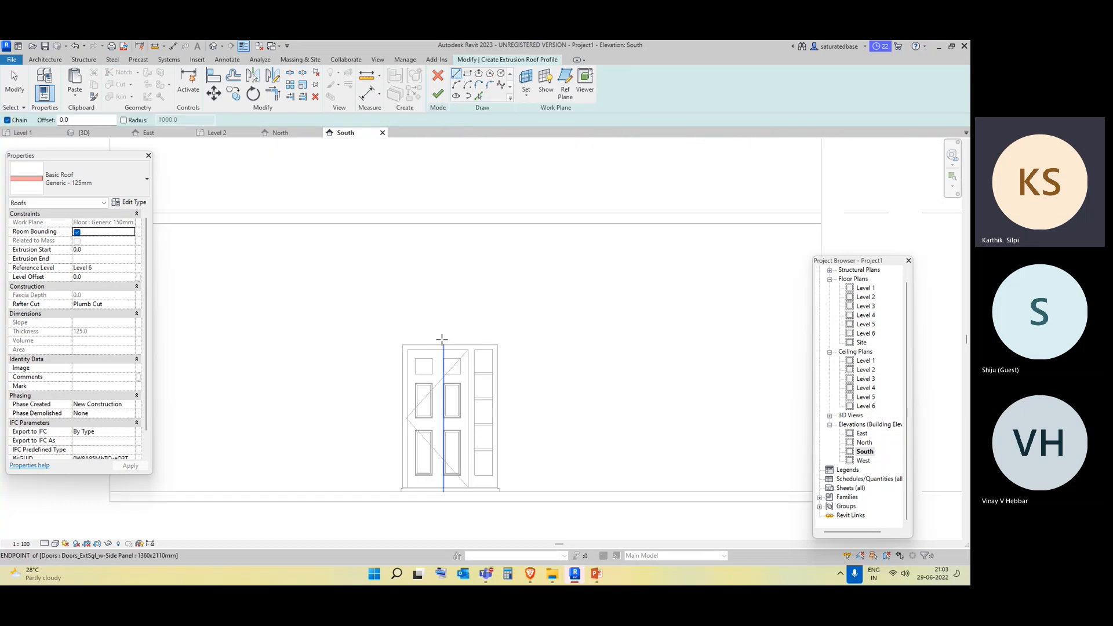
pyautogui.click(452, 345)
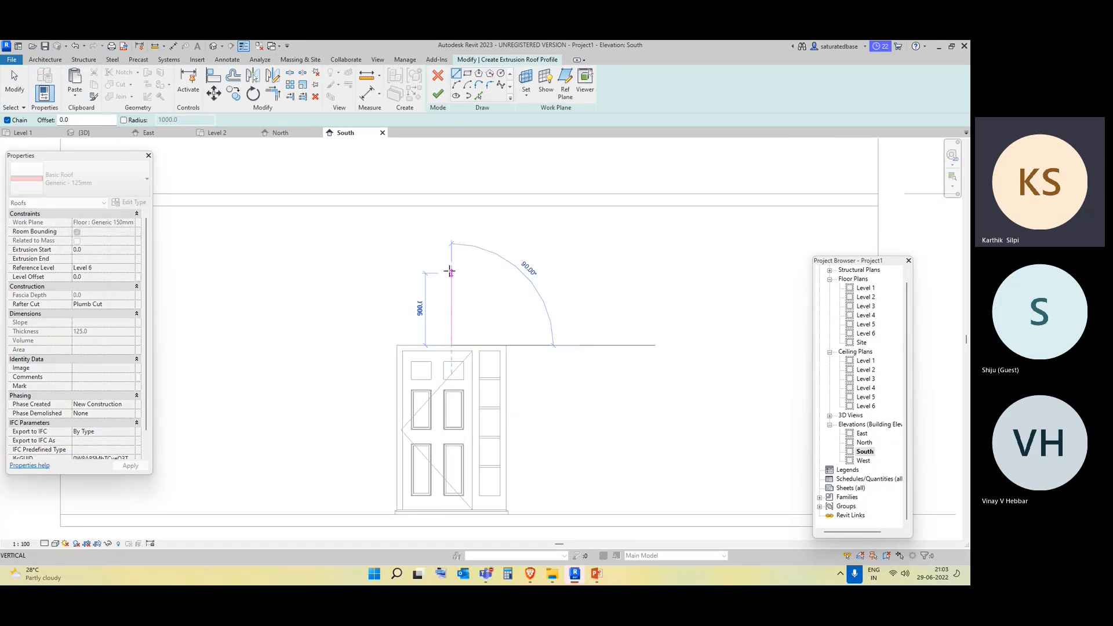
pyautogui.click(452, 206)
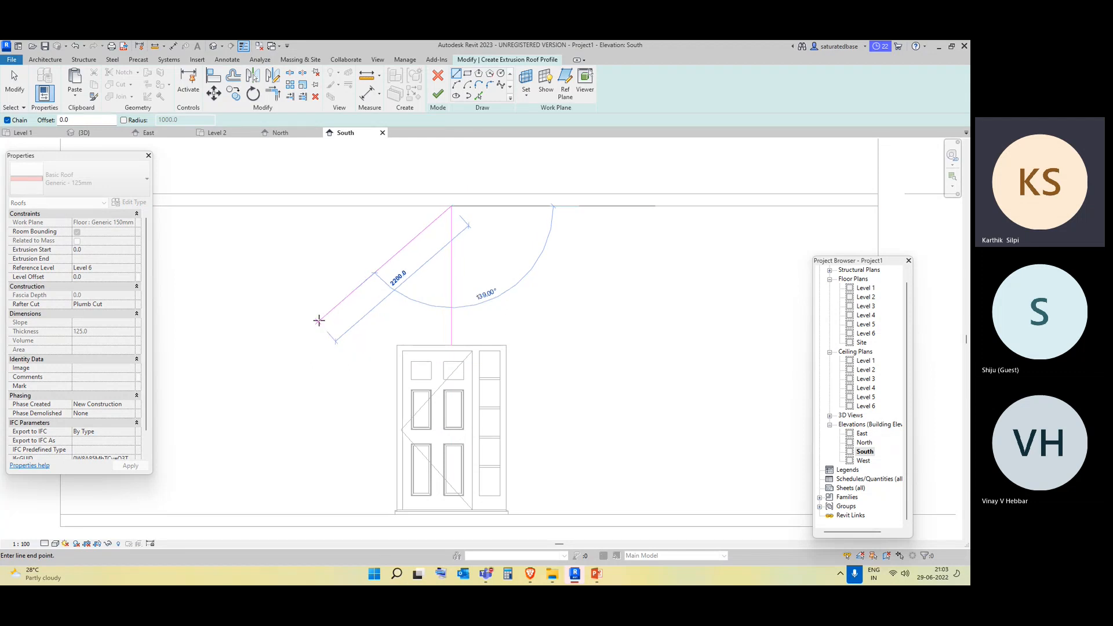
pyautogui.click(321, 312)
pyautogui.press('Escape')
pyautogui.press('Escape')
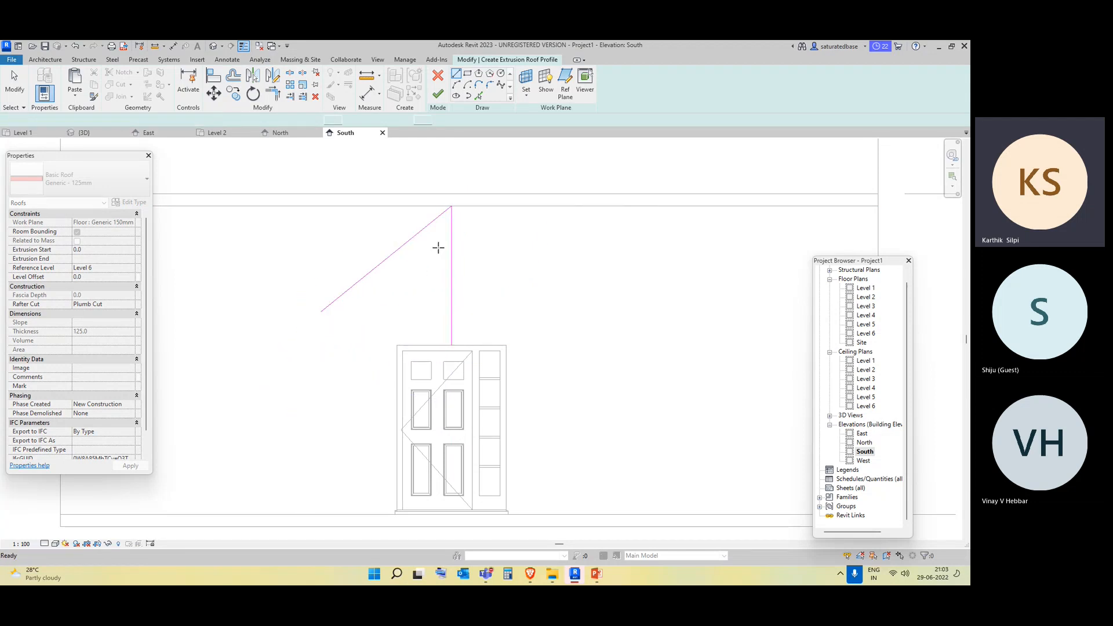
# Delete the vertical guide line and mirror a copy of the slope line about a vertical axis through the ridge point.
pyautogui.click(451, 289)
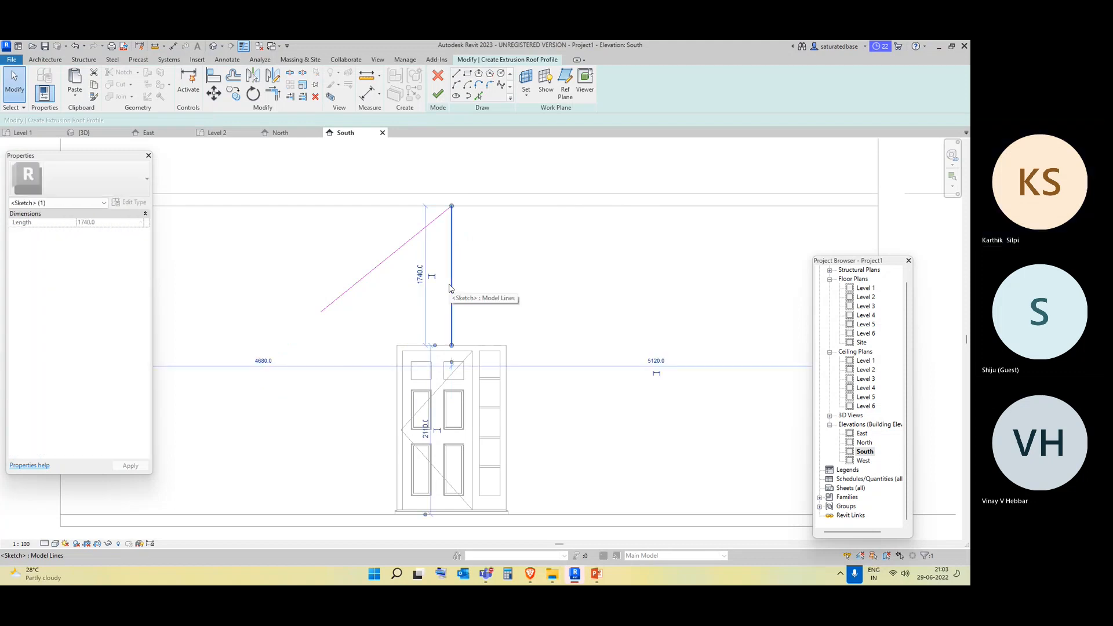
pyautogui.press('Delete')
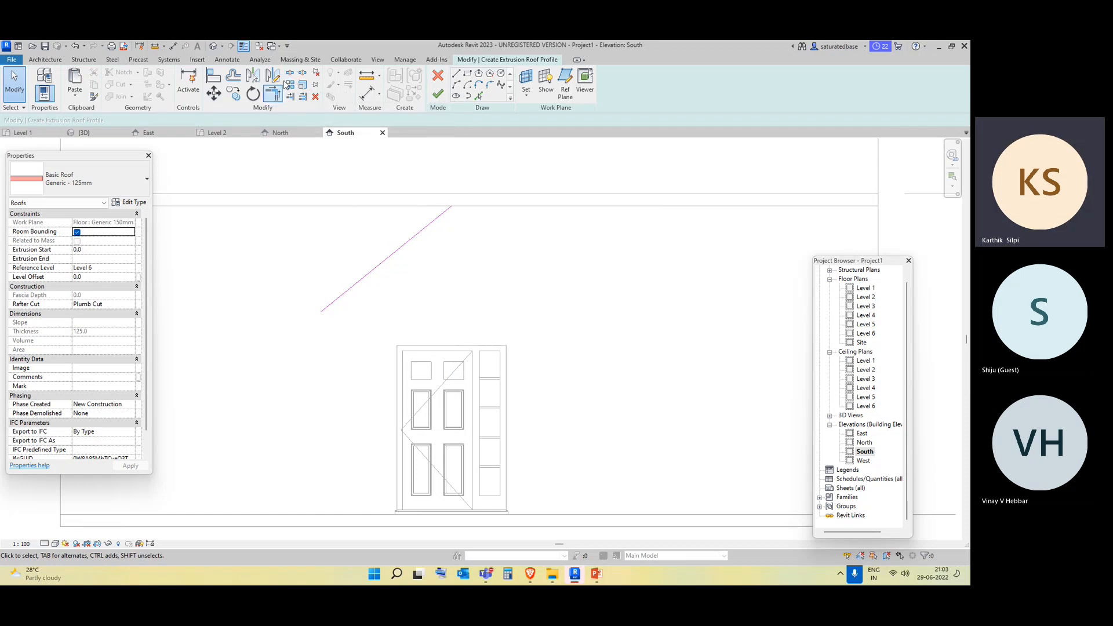
pyautogui.moveTo(394, 291); pyautogui.dragTo(326, 259)
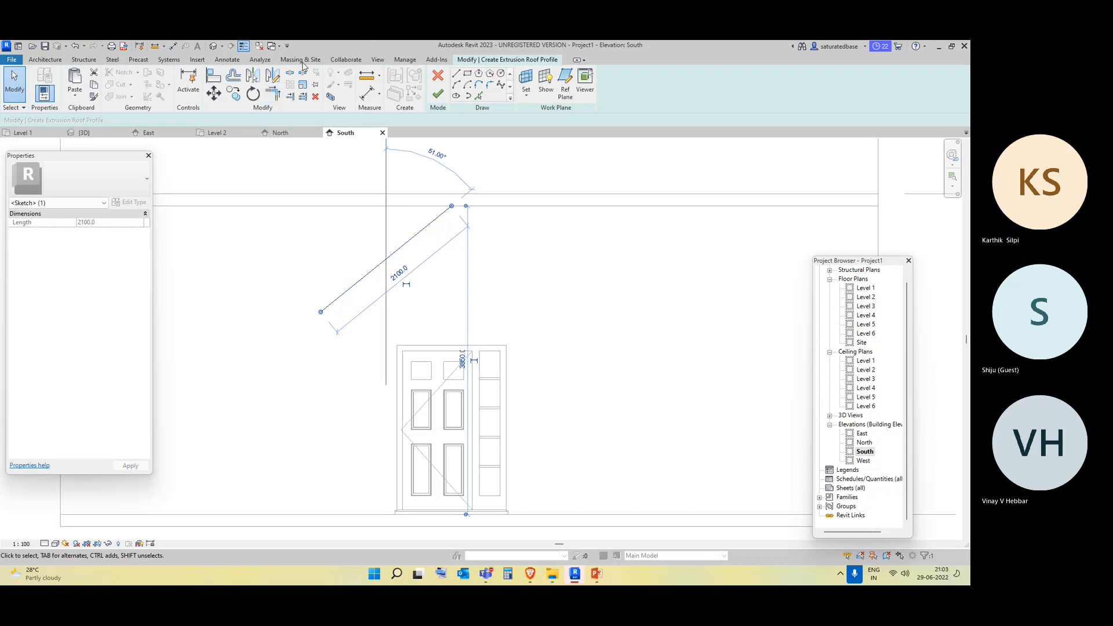
pyautogui.click(273, 75)
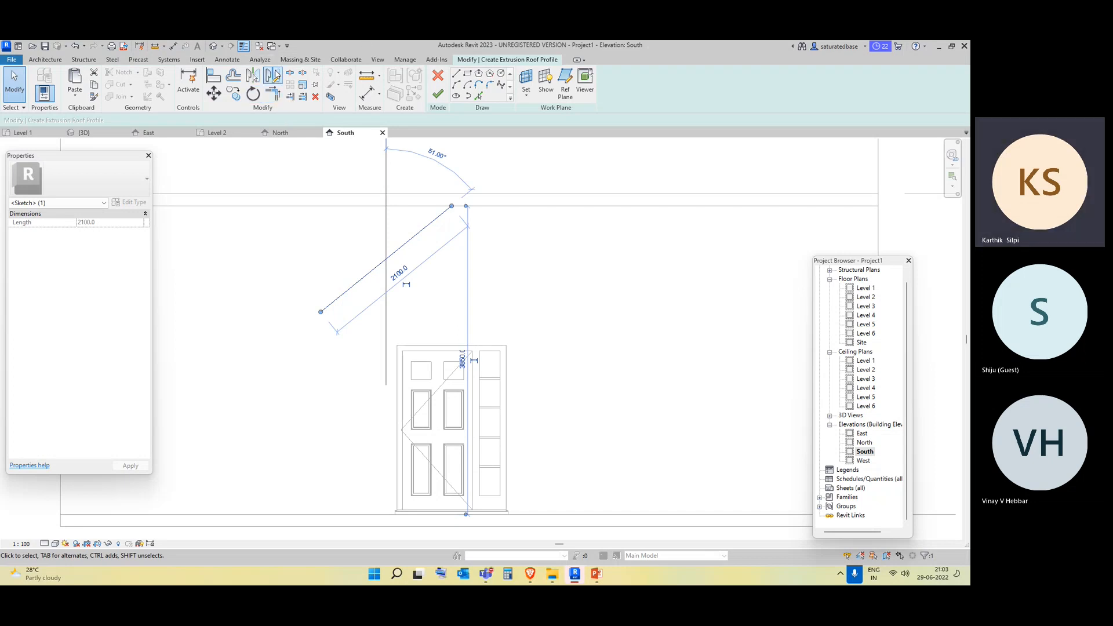
pyautogui.click(452, 206)
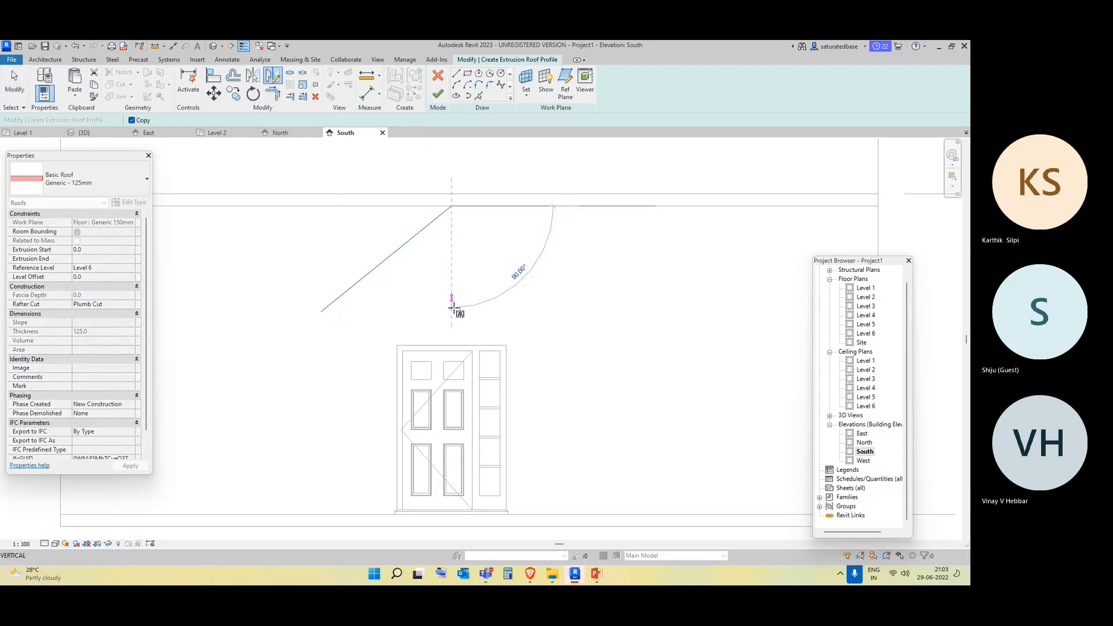
pyautogui.click(453, 381)
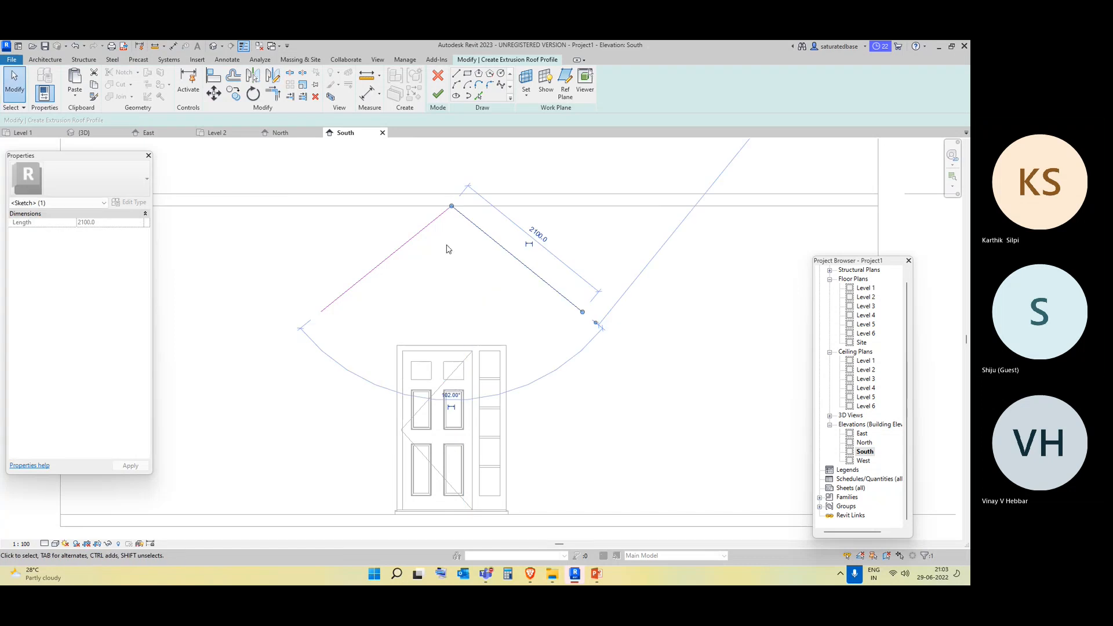
pyautogui.click(456, 73)
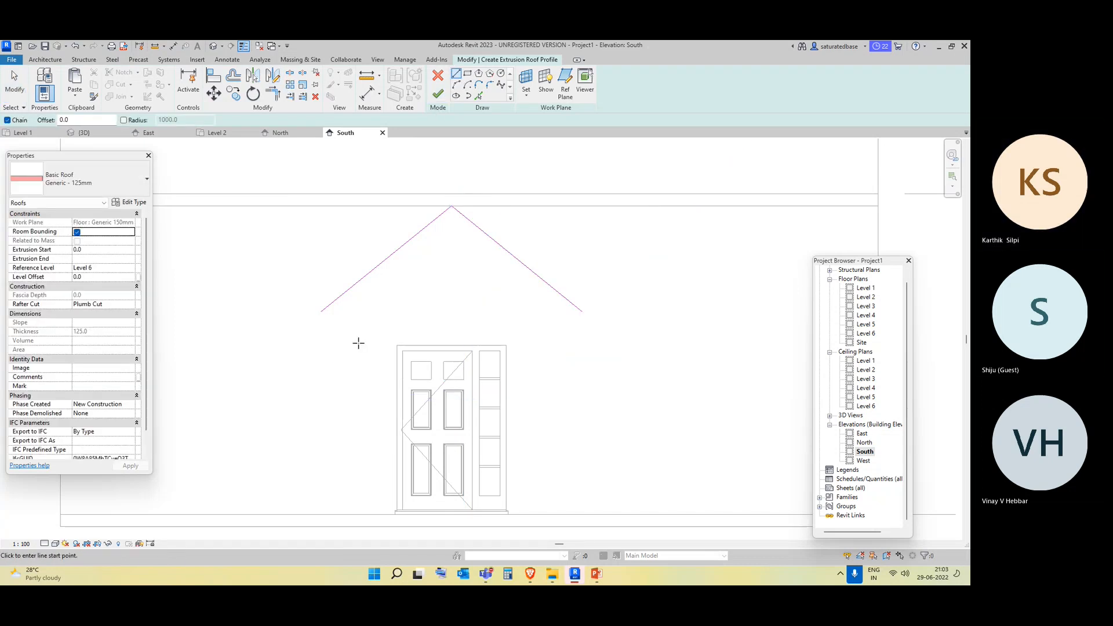
pyautogui.click(322, 311)
pyautogui.press('Escape')
pyautogui.press('Escape')
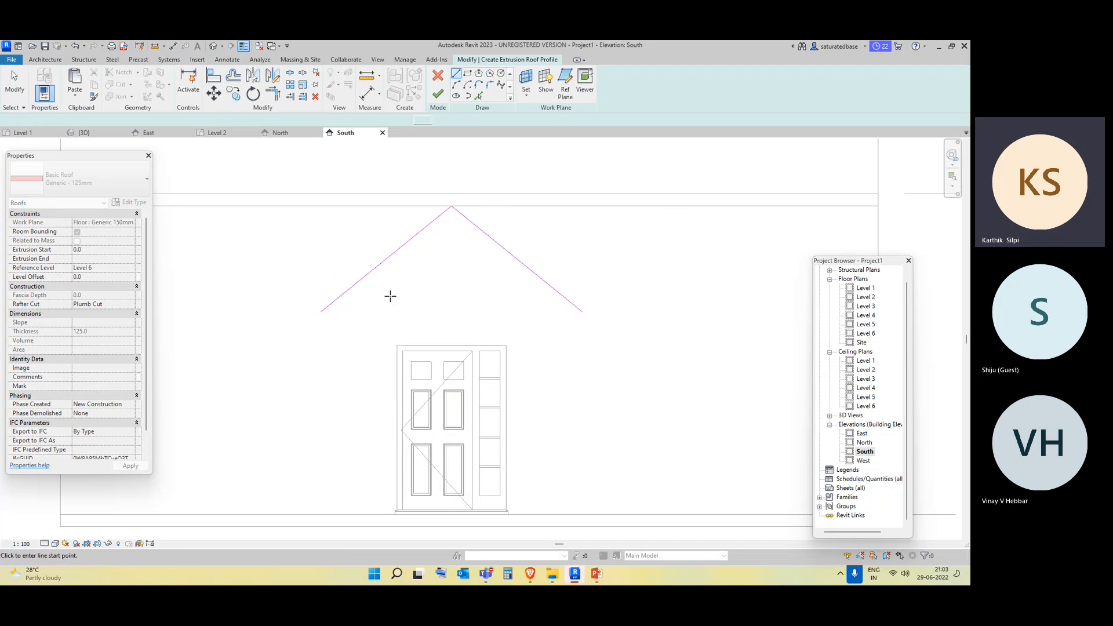
# Offset copies of both slope lines 100 mm toward the inside of the gable using a numerical offset.
pyautogui.click(387, 254)
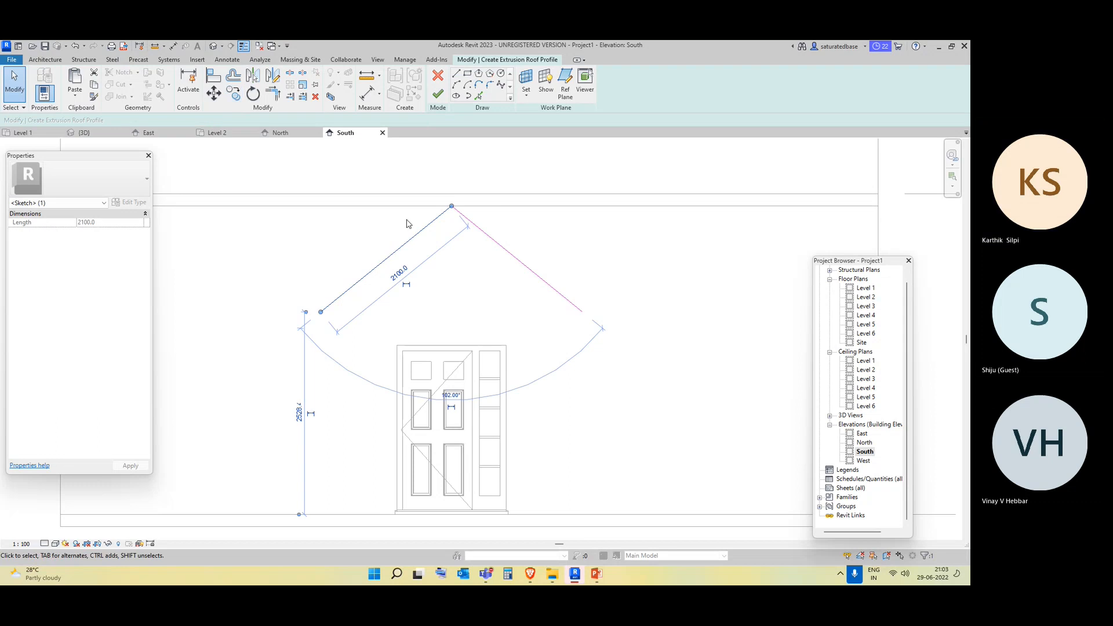
pyautogui.moveTo(412, 272); pyautogui.dragTo(401, 255, button='middle')
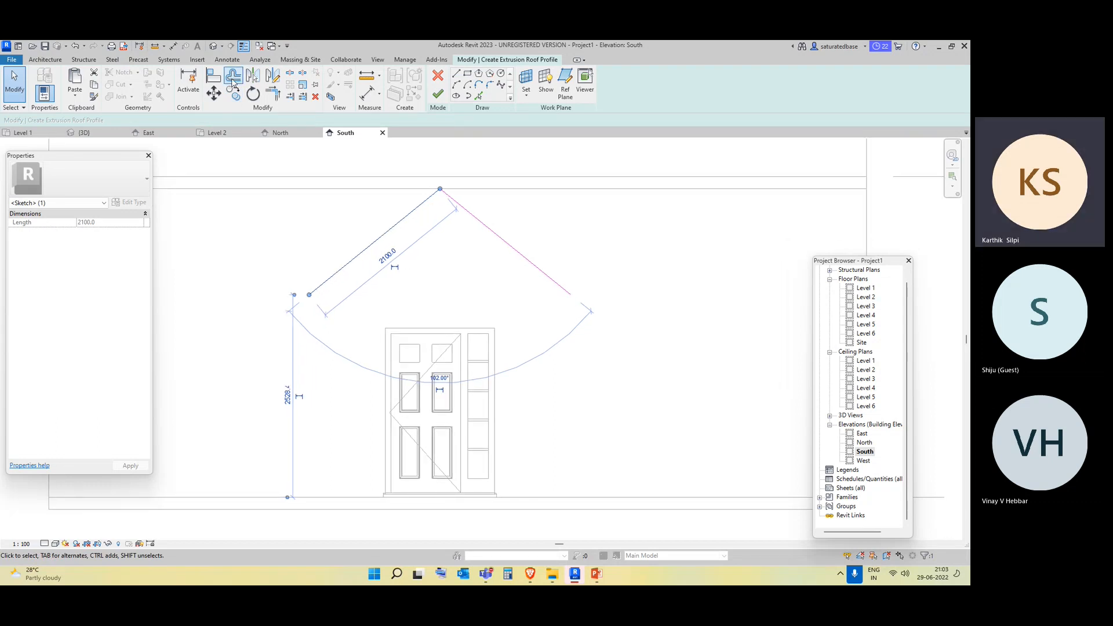
pyautogui.click(233, 79)
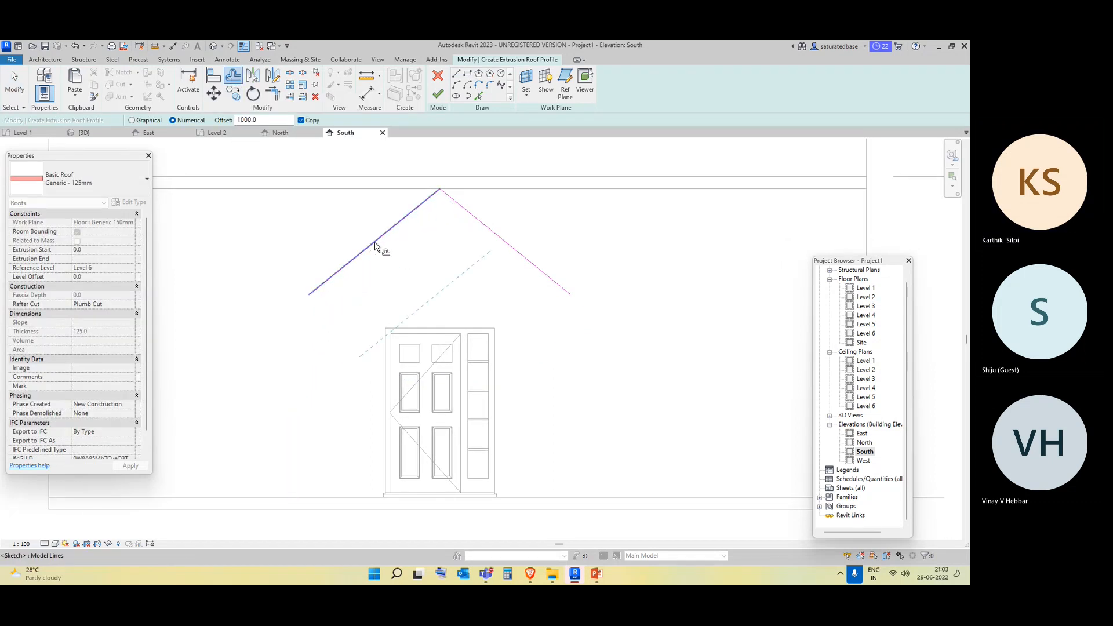
pyautogui.click(189, 119)
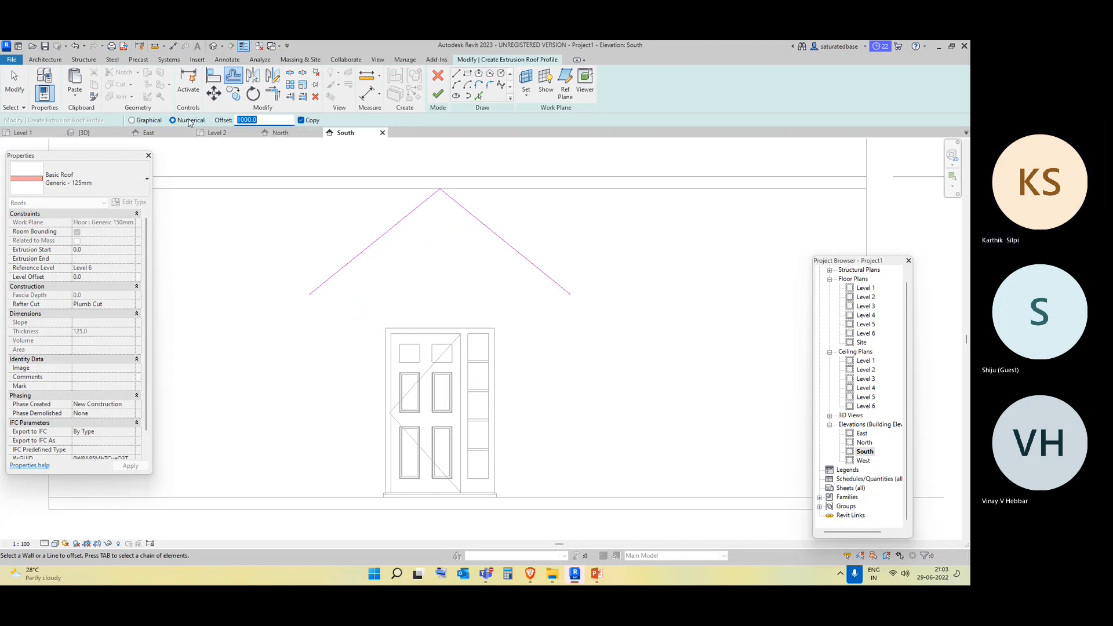
pyautogui.write('10')
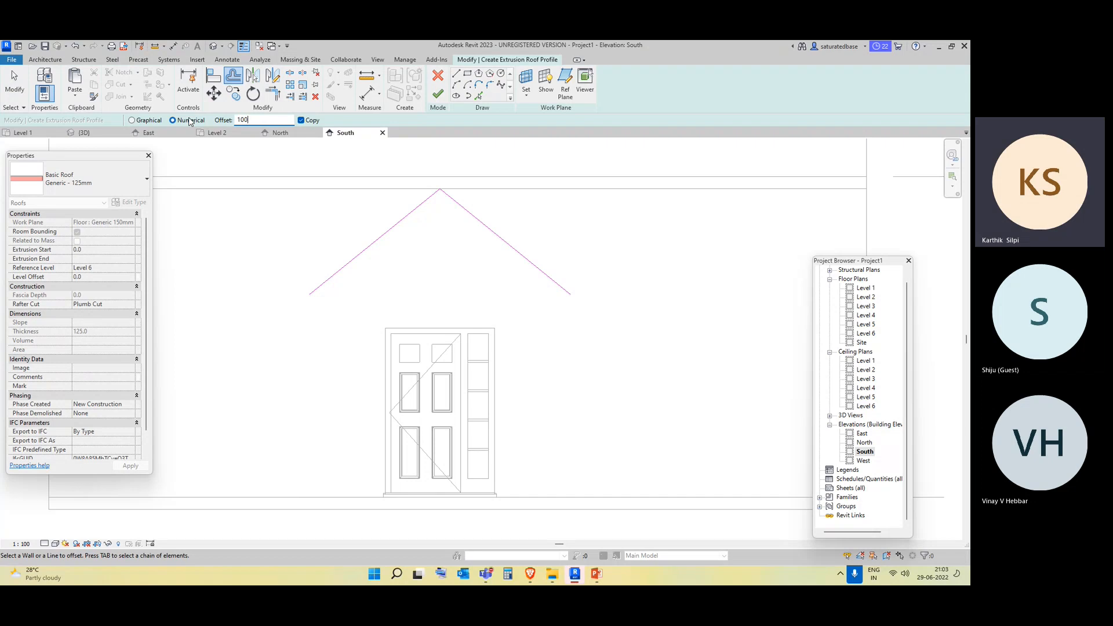
pyautogui.press('Return')
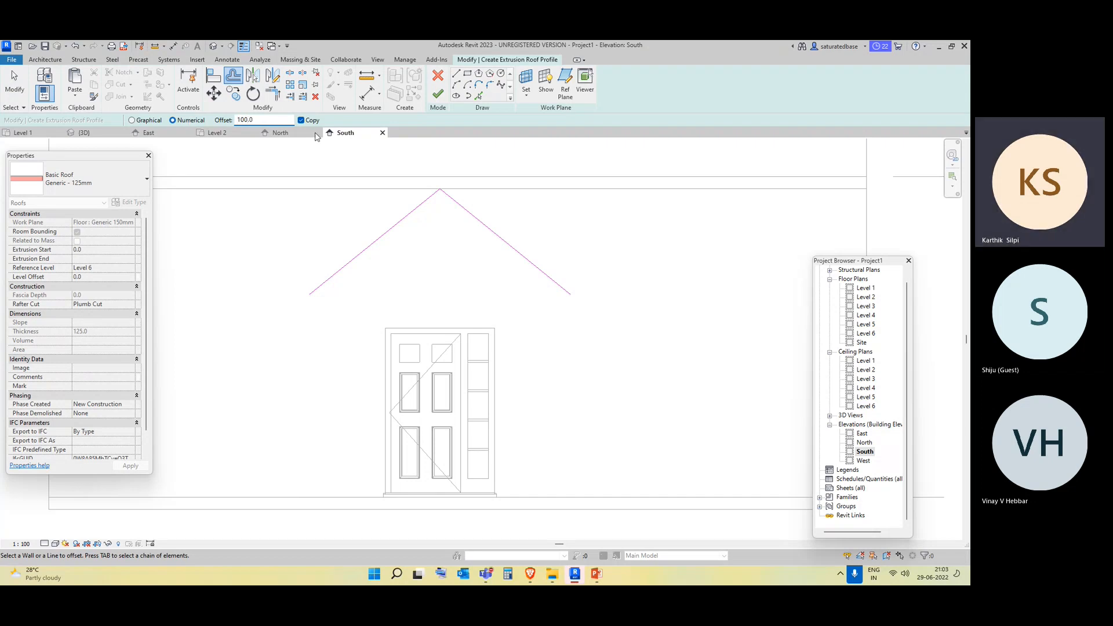
pyautogui.click(365, 261)
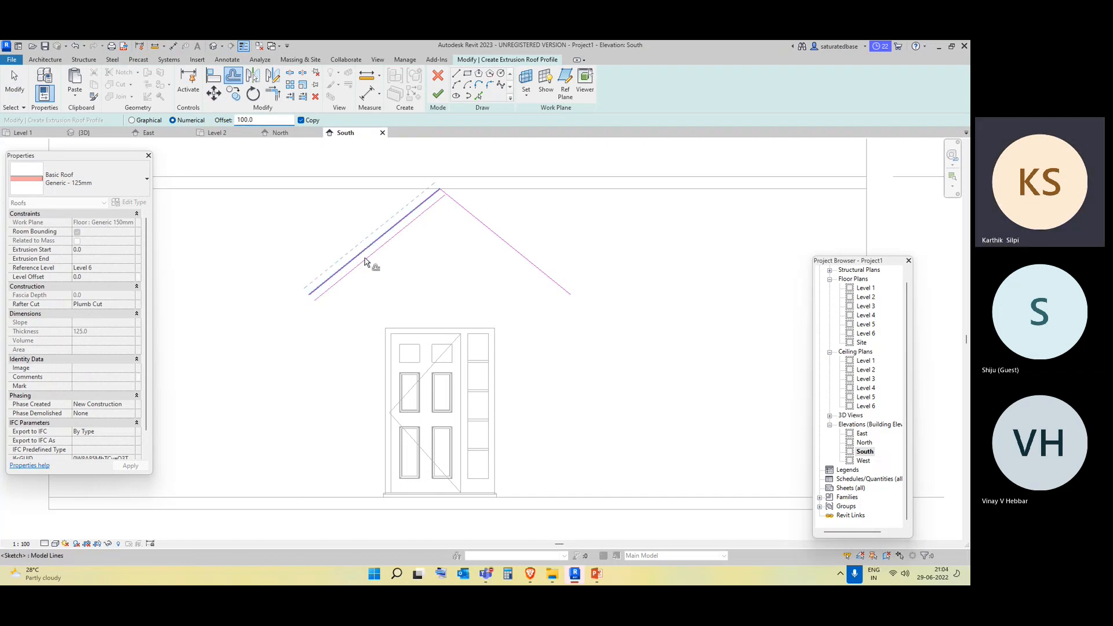
pyautogui.click(467, 212)
pyautogui.scroll(3, 444, 203)
pyautogui.scroll(-2, 450, 227)
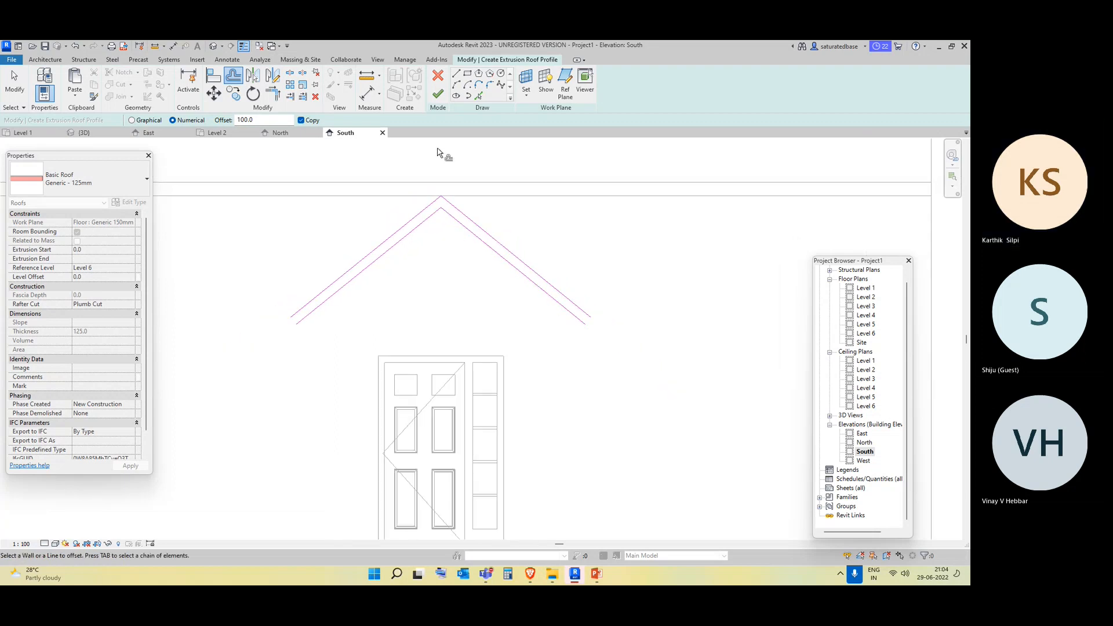
# Close the west eave with a short horizontal line from the outer slope's end and shorten the inner slope line to meet it.
pyautogui.click(456, 75)
pyautogui.scroll(5, 283, 326)
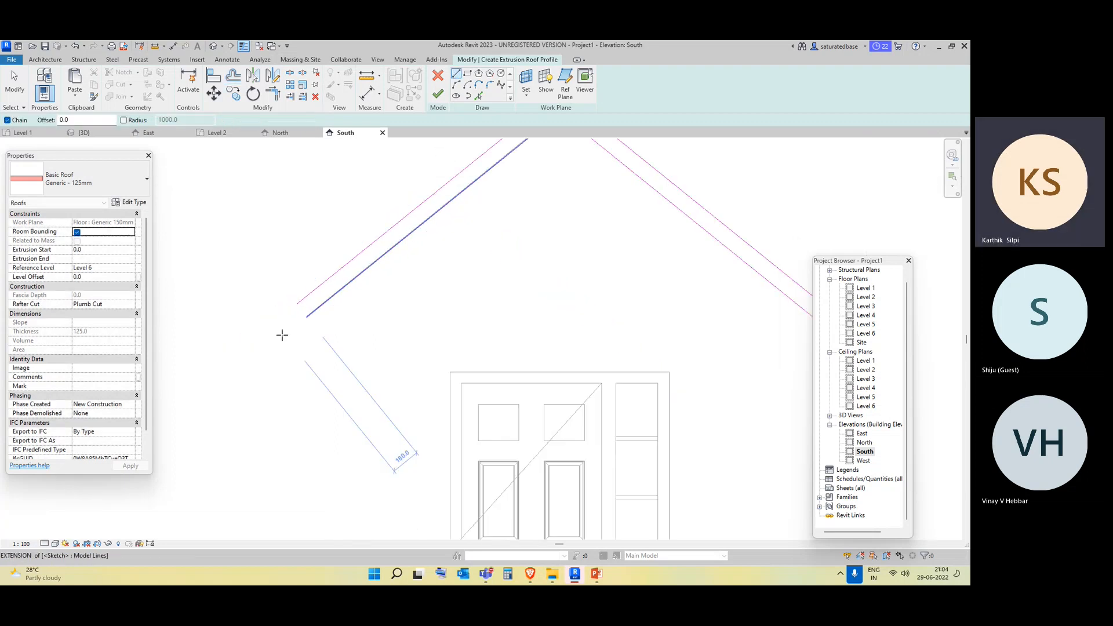
pyautogui.click(335, 294)
pyautogui.press('Escape')
pyautogui.press('Escape')
pyautogui.click(321, 307)
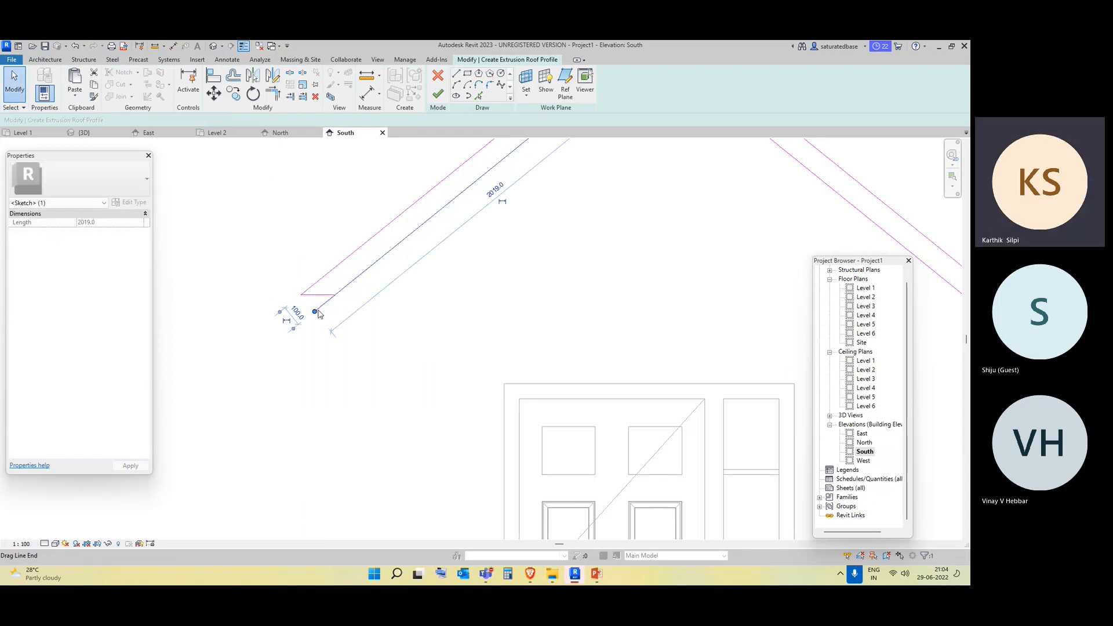
pyautogui.moveTo(318, 315); pyautogui.dragTo(319, 298)
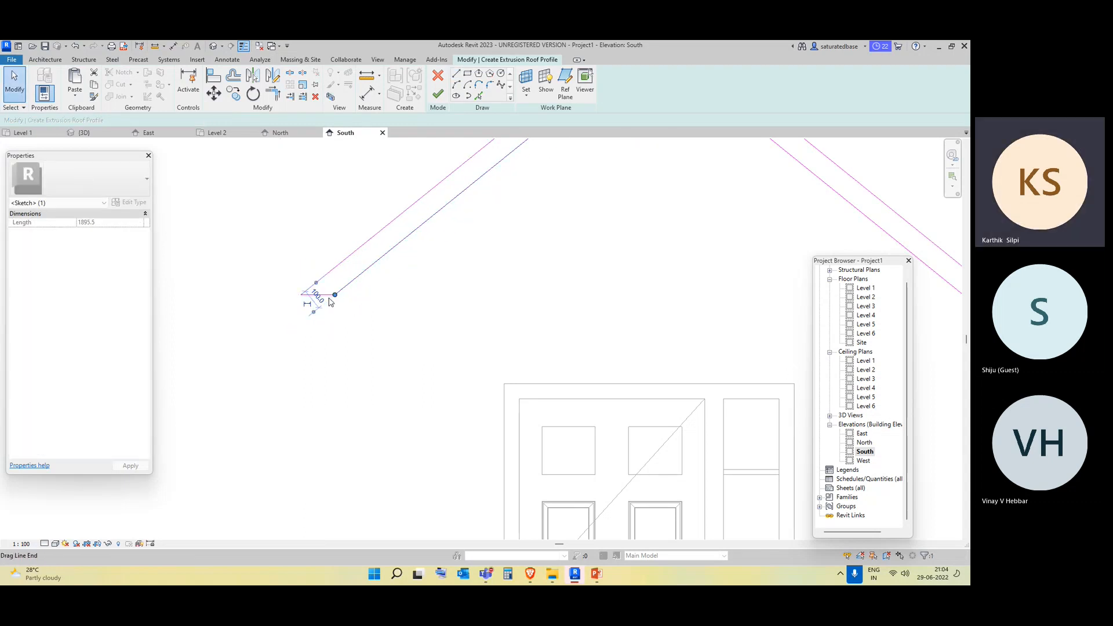
pyautogui.scroll(-3, 318, 298)
pyautogui.click(557, 326)
pyautogui.moveTo(557, 326); pyautogui.dragTo(459, 299, button='middle')
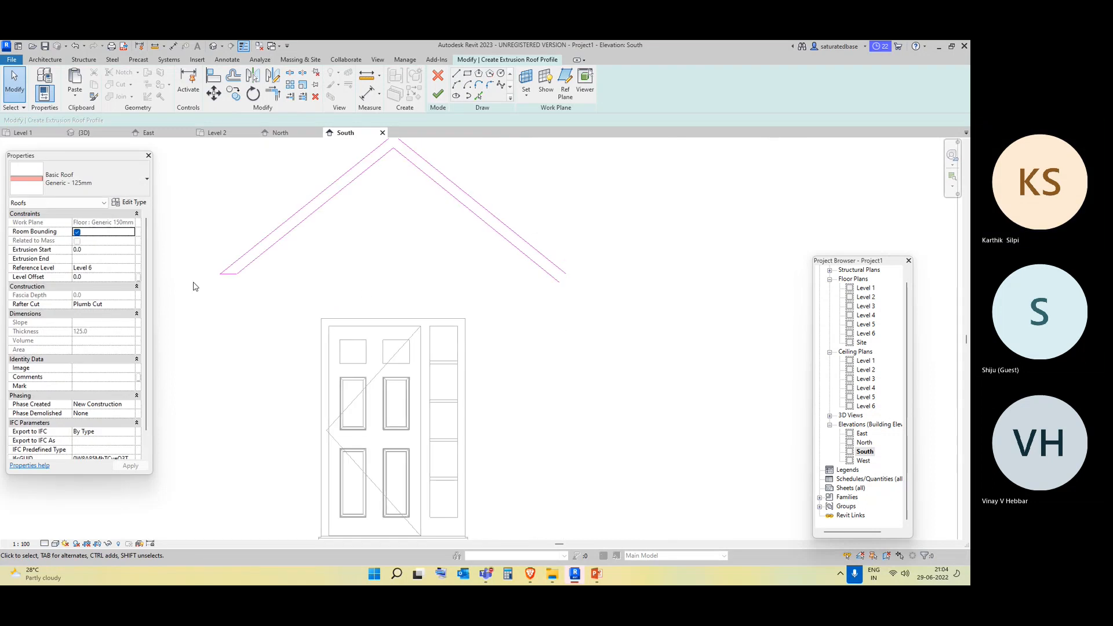
# Inspect the corner where the west eave line meets the inner slope line.
pyautogui.scroll(5, 194, 287)
pyautogui.click(261, 273)
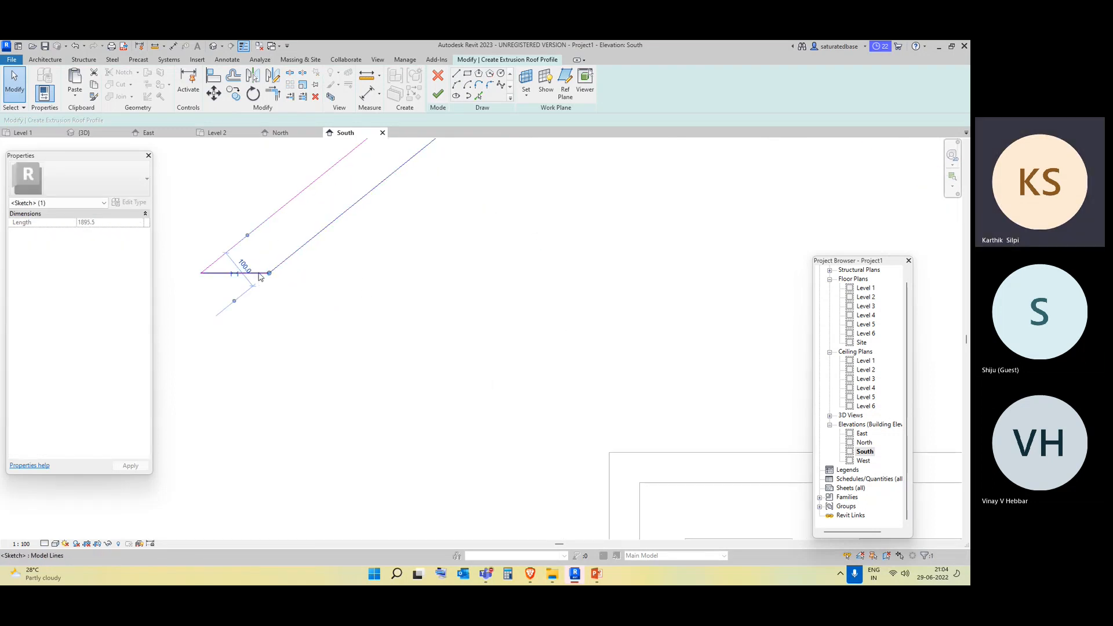
pyautogui.click(259, 274)
pyautogui.scroll(-4, 457, 353)
pyautogui.click(457, 353)
pyautogui.scroll(-3, 549, 352)
pyautogui.moveTo(627, 360); pyautogui.dragTo(472, 339, button='middle')
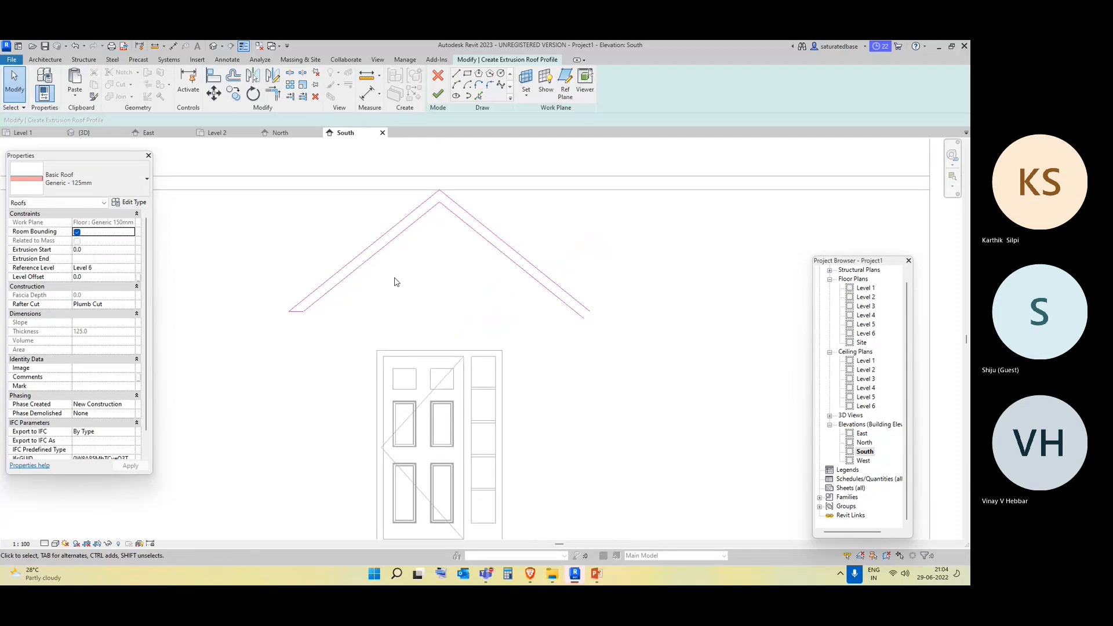
# Close the east eave with a short horizontal line from the outer slope's end and shorten the inner slope line to meet it.
pyautogui.click(456, 73)
pyautogui.scroll(3, 580, 278)
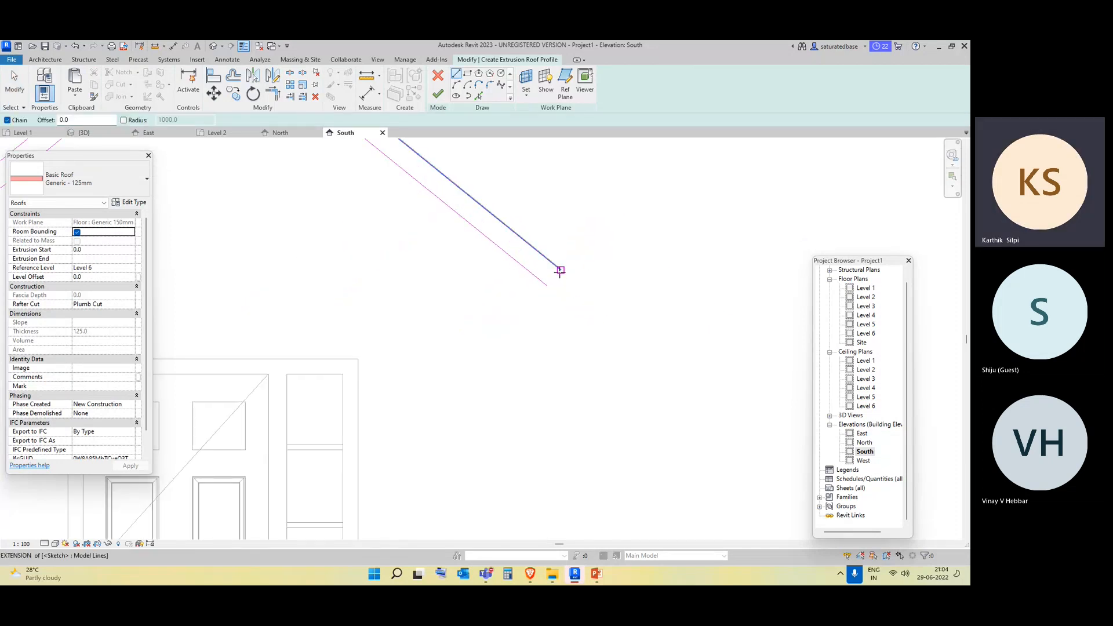
pyautogui.click(560, 270)
pyautogui.click(528, 271)
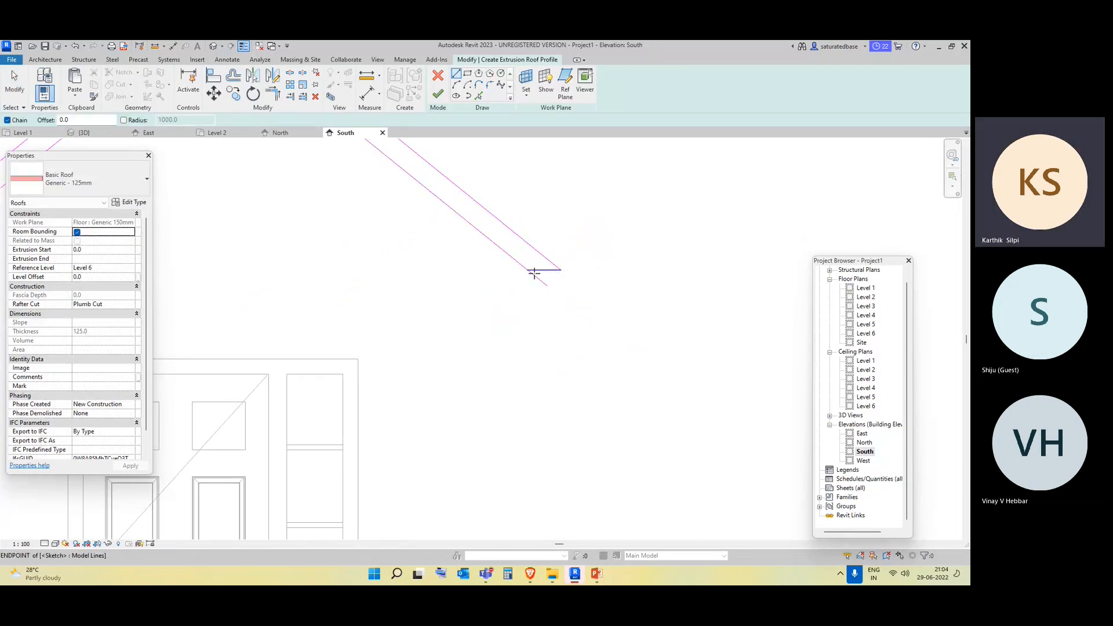
pyautogui.press('Escape')
pyautogui.press('Escape')
pyautogui.click(546, 285)
pyautogui.moveTo(549, 289); pyautogui.dragTo(529, 272)
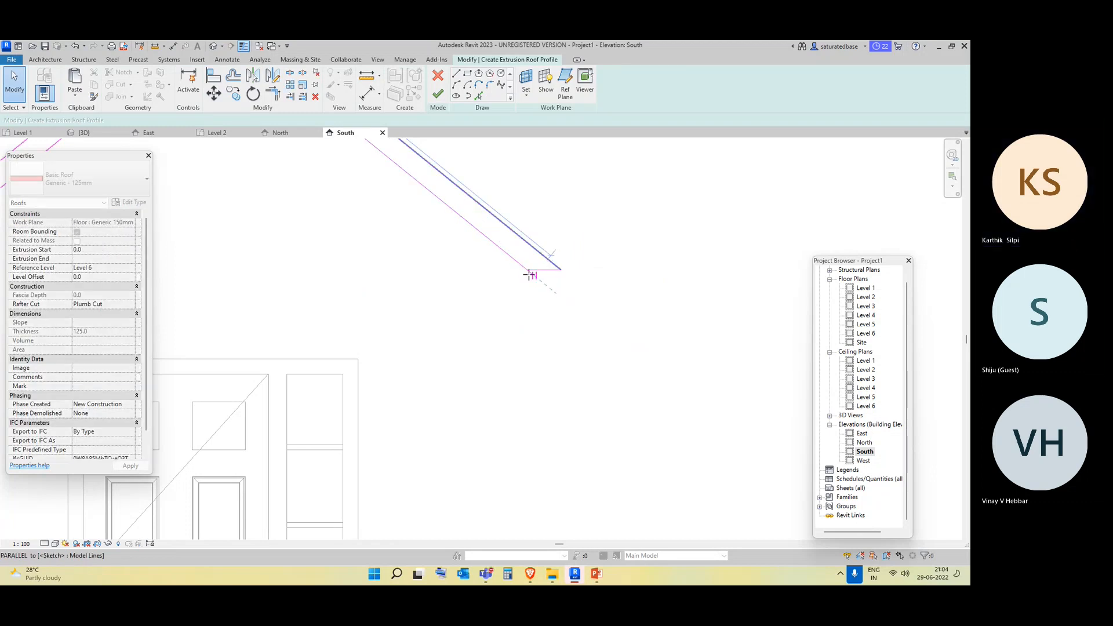
pyautogui.scroll(-3, 541, 308)
pyautogui.scroll(-2, 542, 308)
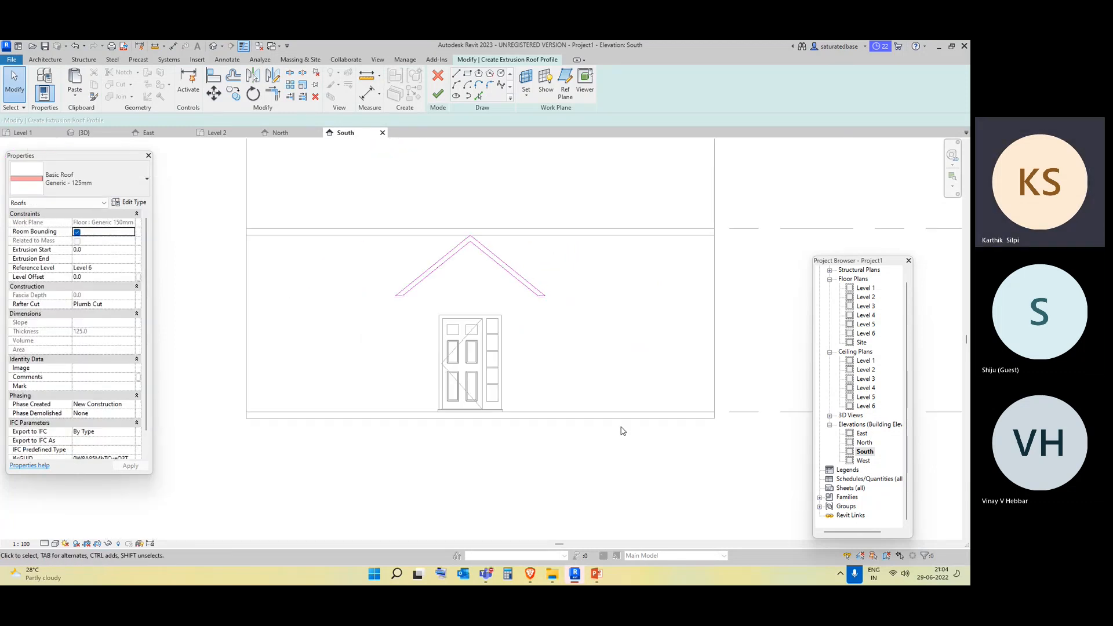
# Try to finish the extrusion roof from the closed gable profile, and return to the sketch.
pyautogui.click(436, 95)
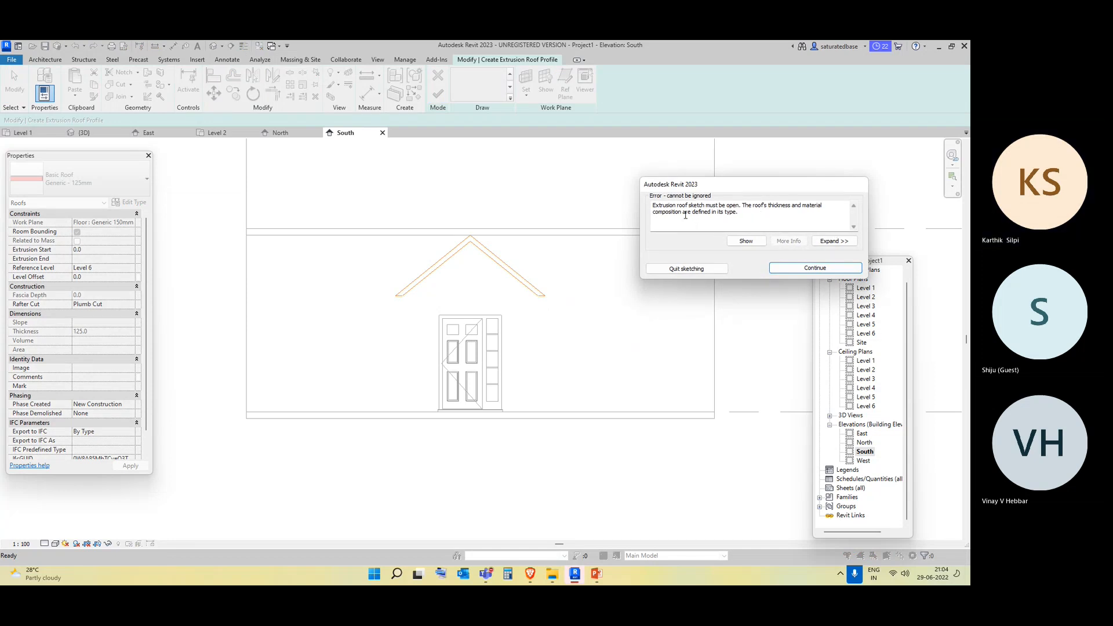
pyautogui.click(800, 269)
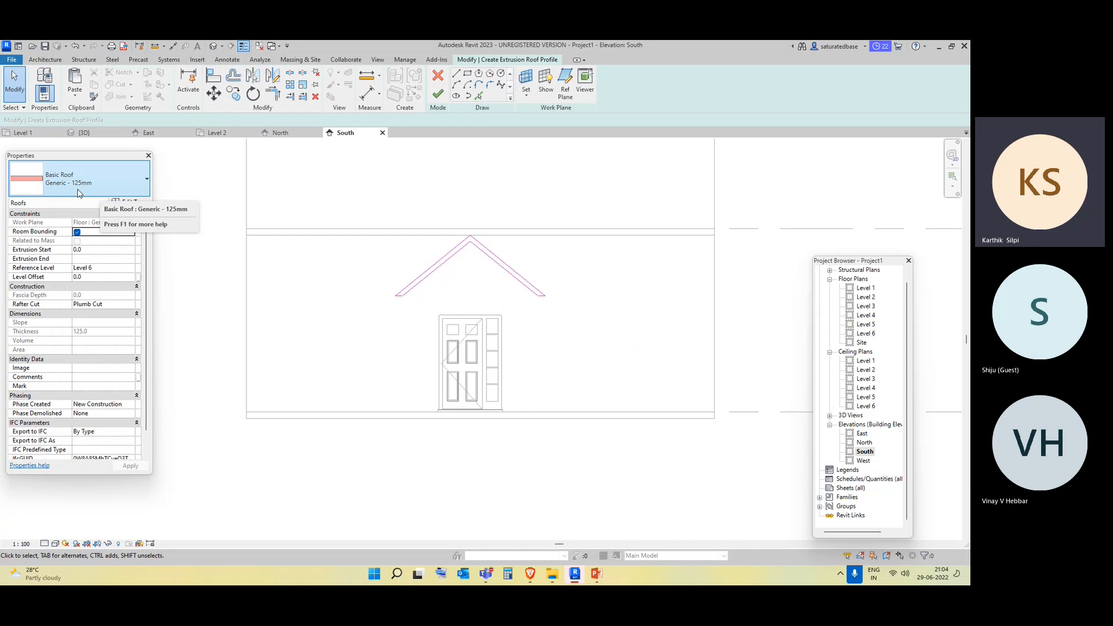
# Select both inner slope lines as a chain and move them farther inward, making each about 1782 mm long.
pyautogui.scroll(5, 452, 245)
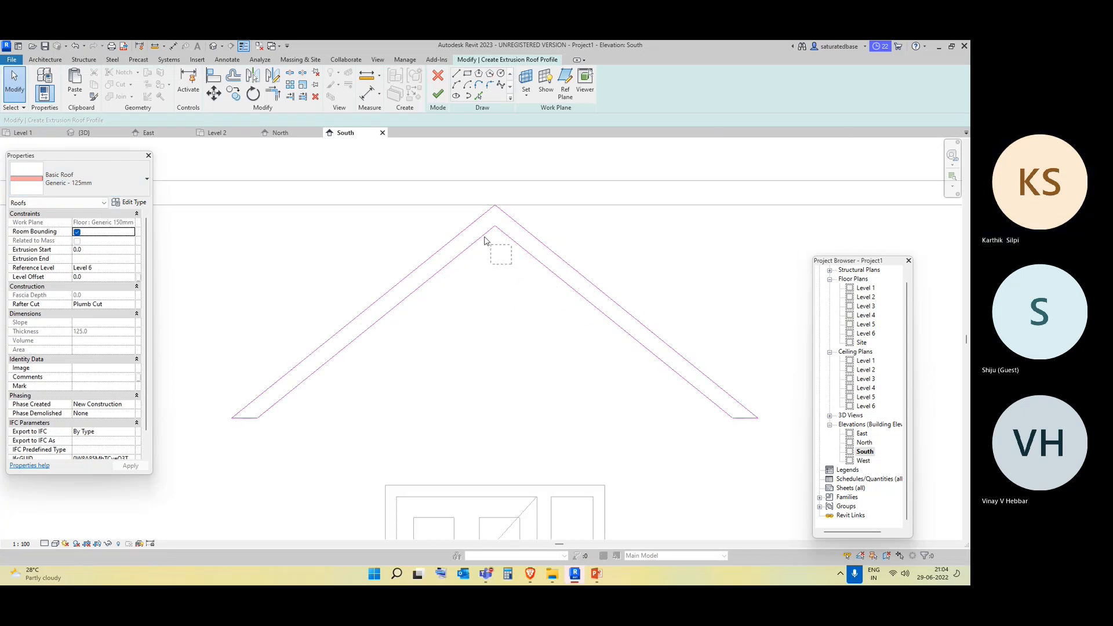
pyautogui.press('Tab')
pyautogui.click(482, 231)
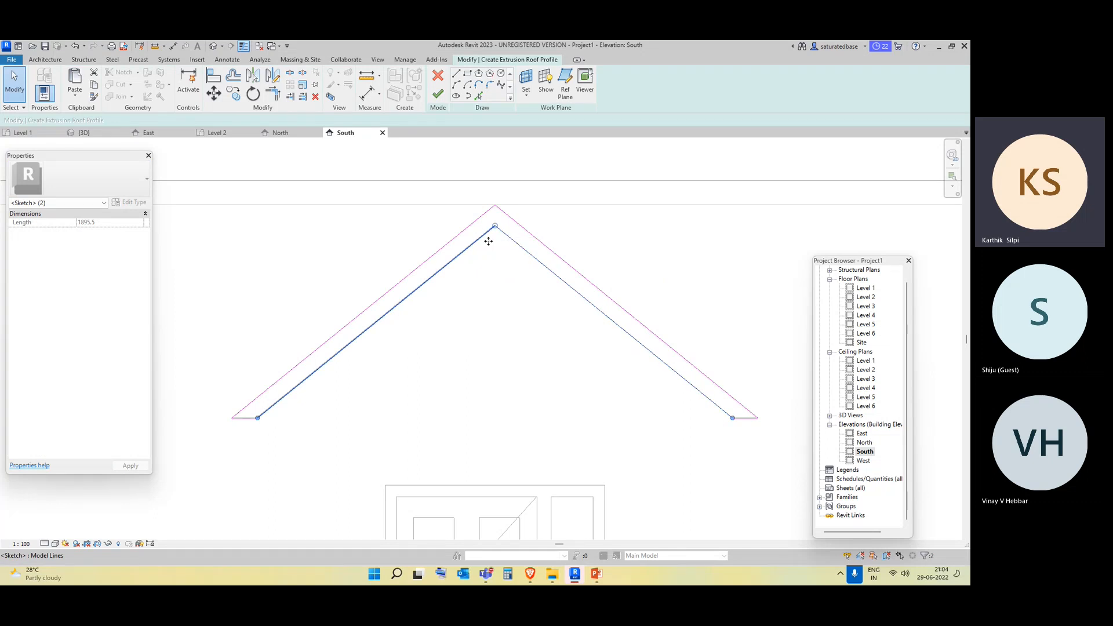
pyautogui.moveTo(494, 243)
pyautogui.mouseDown()
pyautogui.moveTo(482, 251)
pyautogui.moveTo(500, 232)
pyautogui.moveTo(526, 263)
pyautogui.mouseUp()
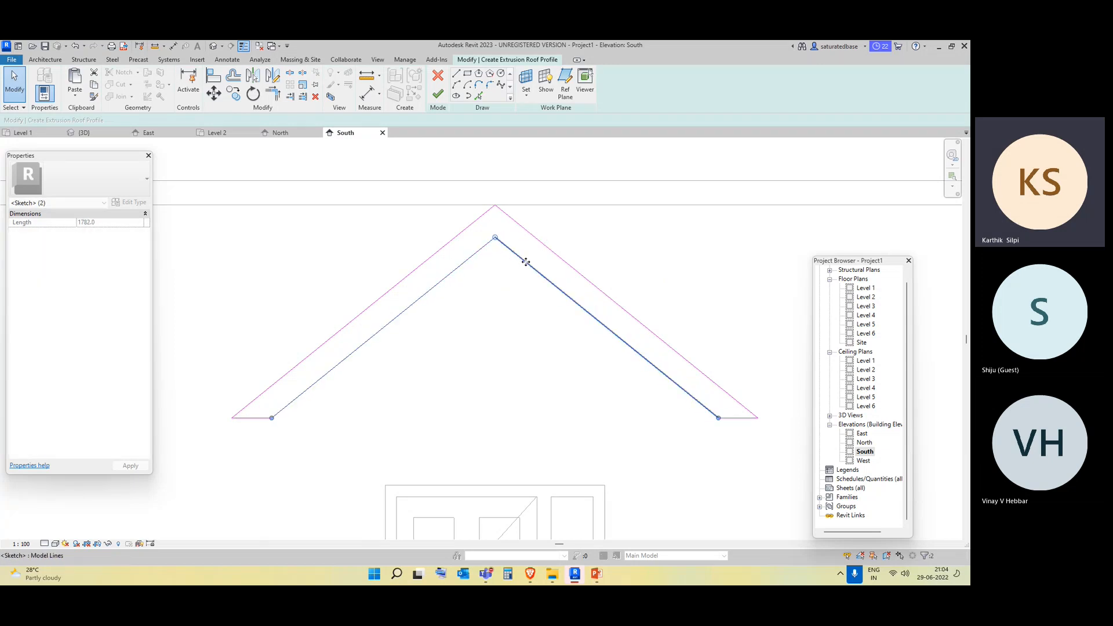
# Try to finish the extrusion roof with the repositioned inner slope lines, and return to the sketch.
pyautogui.click(533, 333)
pyautogui.click(439, 97)
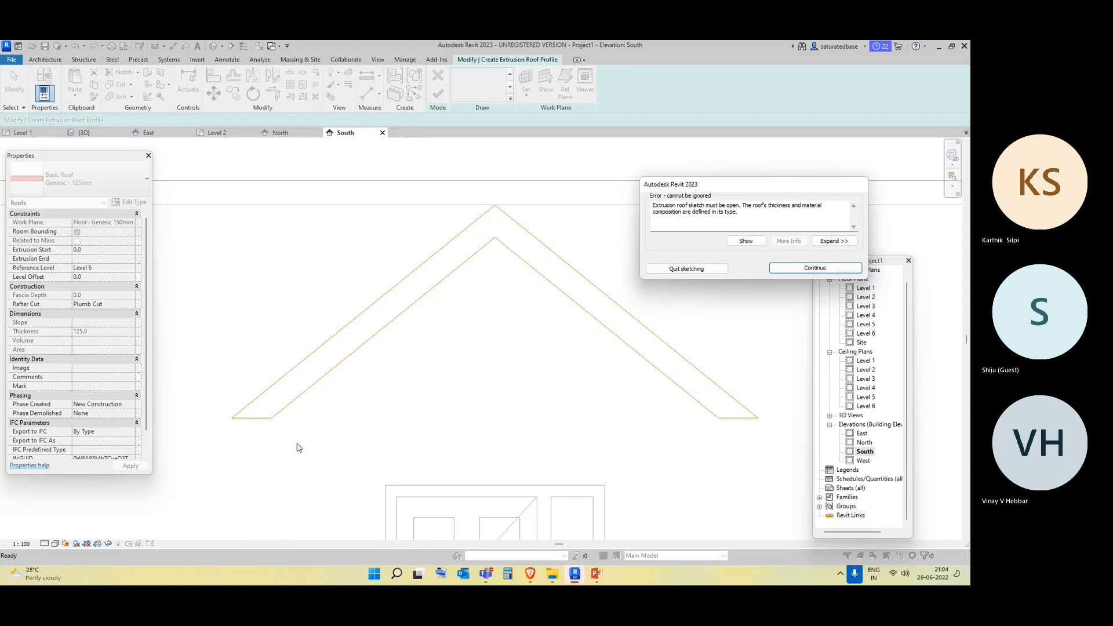
pyautogui.scroll(1, 297, 447)
pyautogui.click(816, 268)
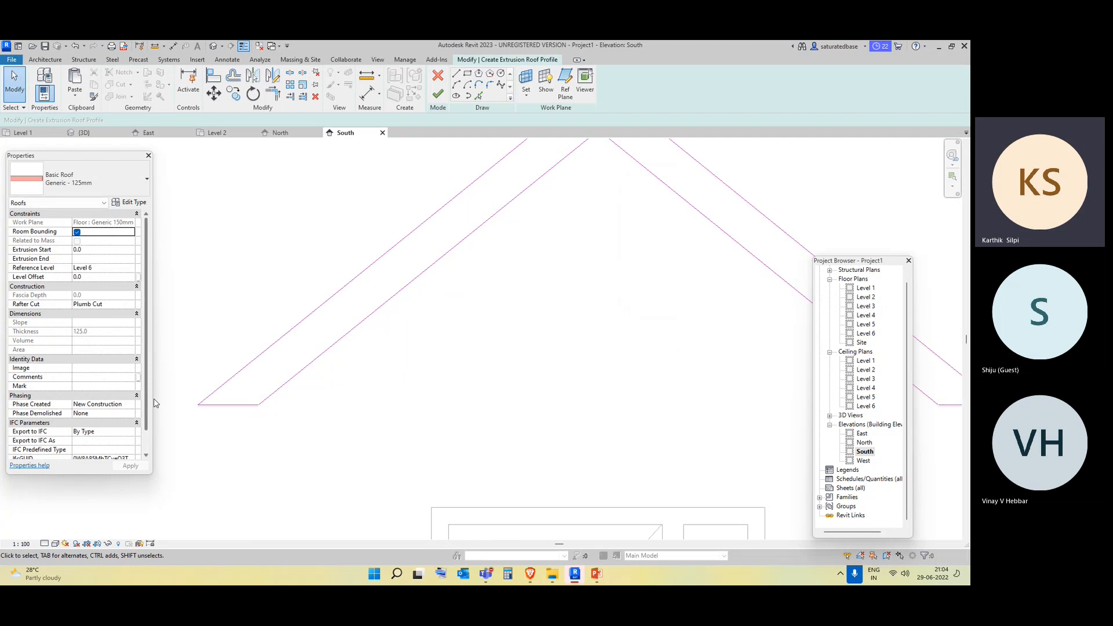
# Inspect the west eave corner, checking where the inner slope line and the short eave line meet.
pyautogui.scroll(1, 274, 428)
pyautogui.click(260, 388)
pyautogui.scroll(1, 259, 392)
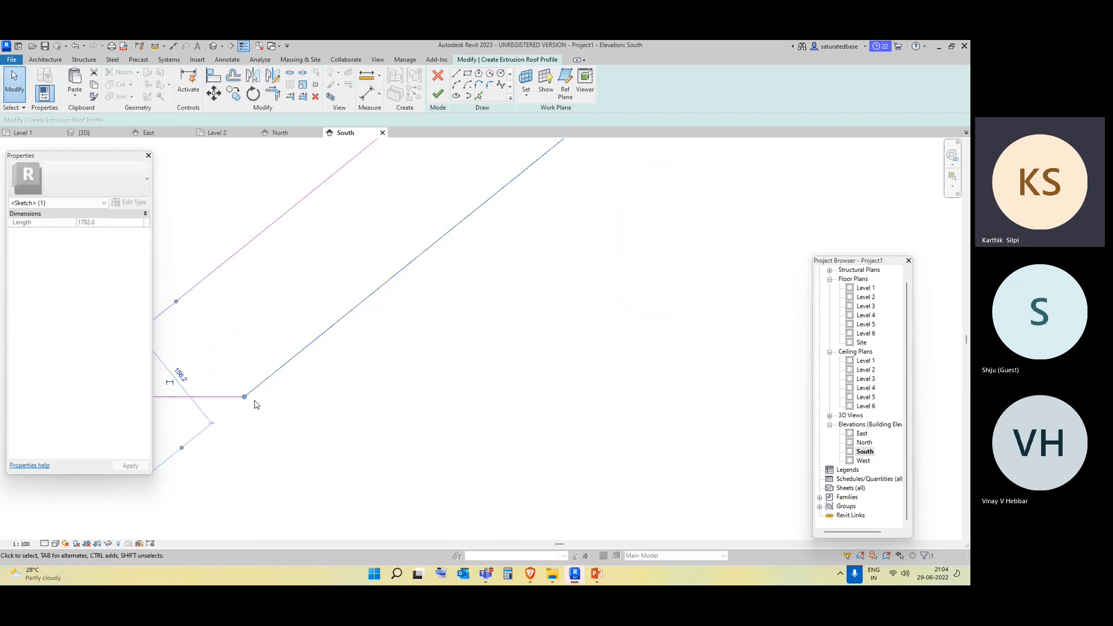
pyautogui.click(233, 398)
pyautogui.scroll(-4, 272, 399)
pyautogui.moveTo(357, 391); pyautogui.dragTo(398, 376, button='middle')
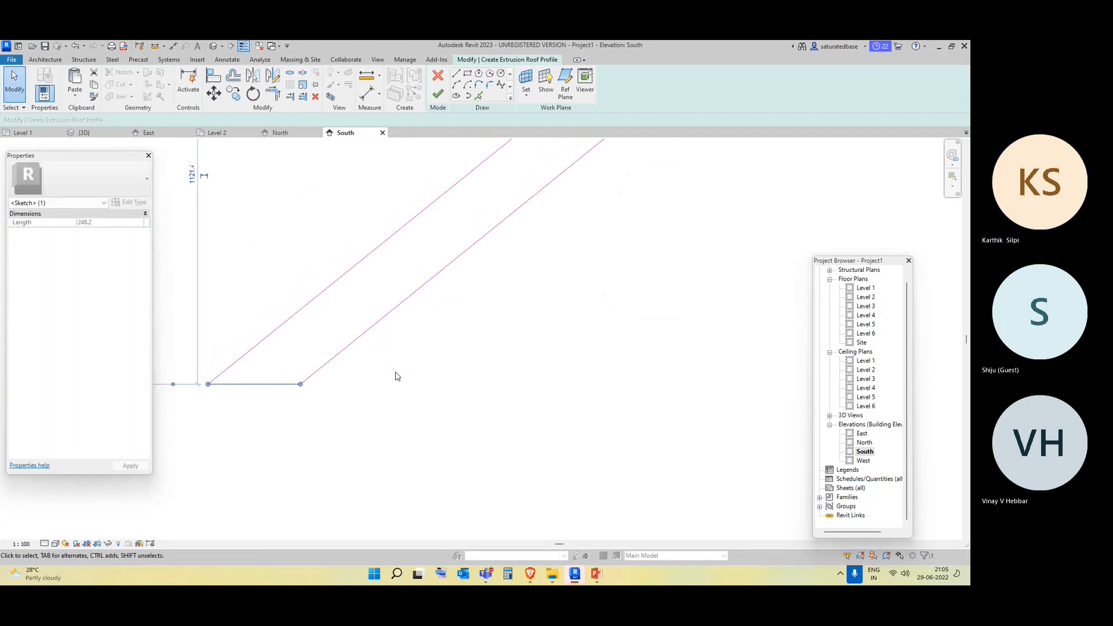
pyautogui.click(398, 376)
# Re-snap the lower ends of the inner and outer slope lines to the east eave line.
pyautogui.scroll(-5, 428, 386)
pyautogui.moveTo(621, 381); pyautogui.dragTo(344, 325, button='middle')
pyautogui.scroll(4, 562, 343)
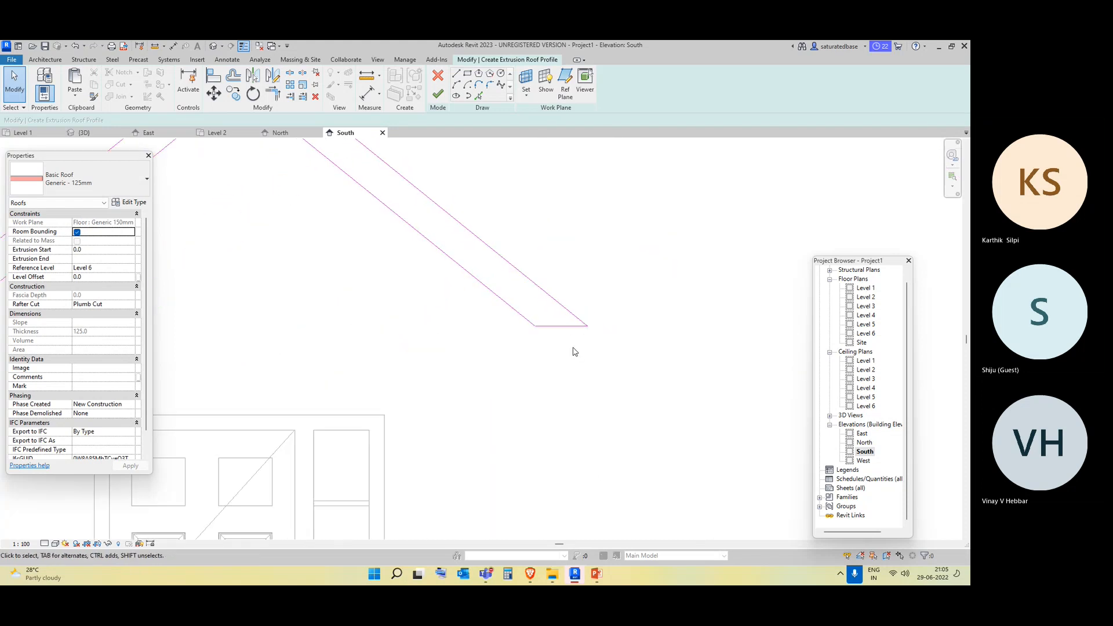
pyautogui.scroll(3, 489, 322)
pyautogui.click(477, 326)
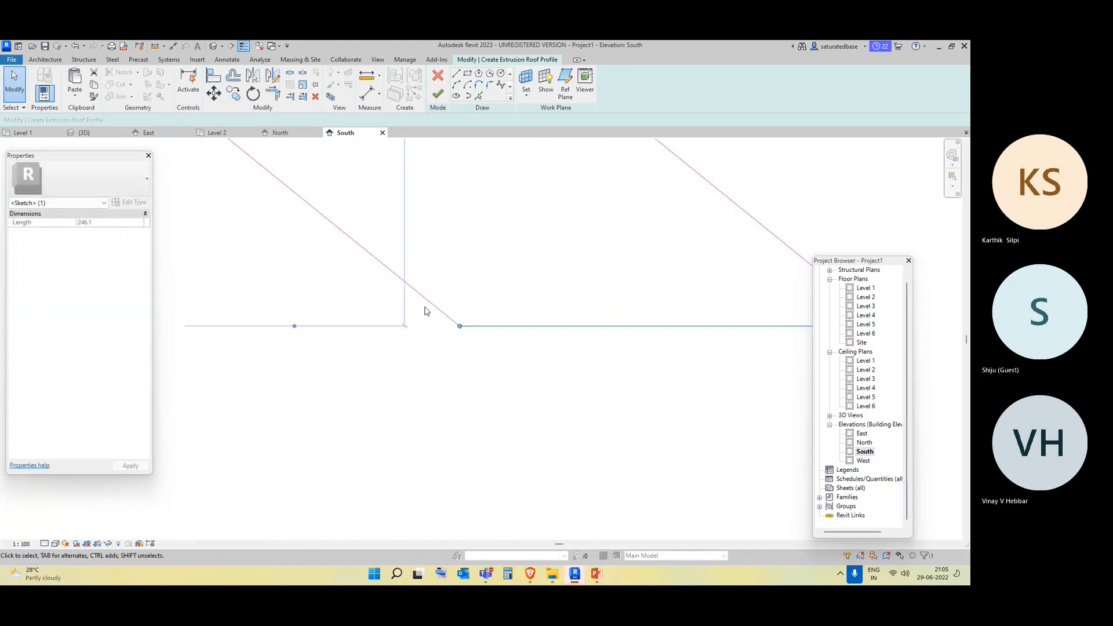
pyautogui.click(426, 310)
pyautogui.click(443, 315)
pyautogui.moveTo(458, 328)
pyautogui.mouseDown()
pyautogui.moveTo(468, 336)
pyautogui.moveTo(461, 327)
pyautogui.mouseUp()
pyautogui.scroll(-6, 461, 327)
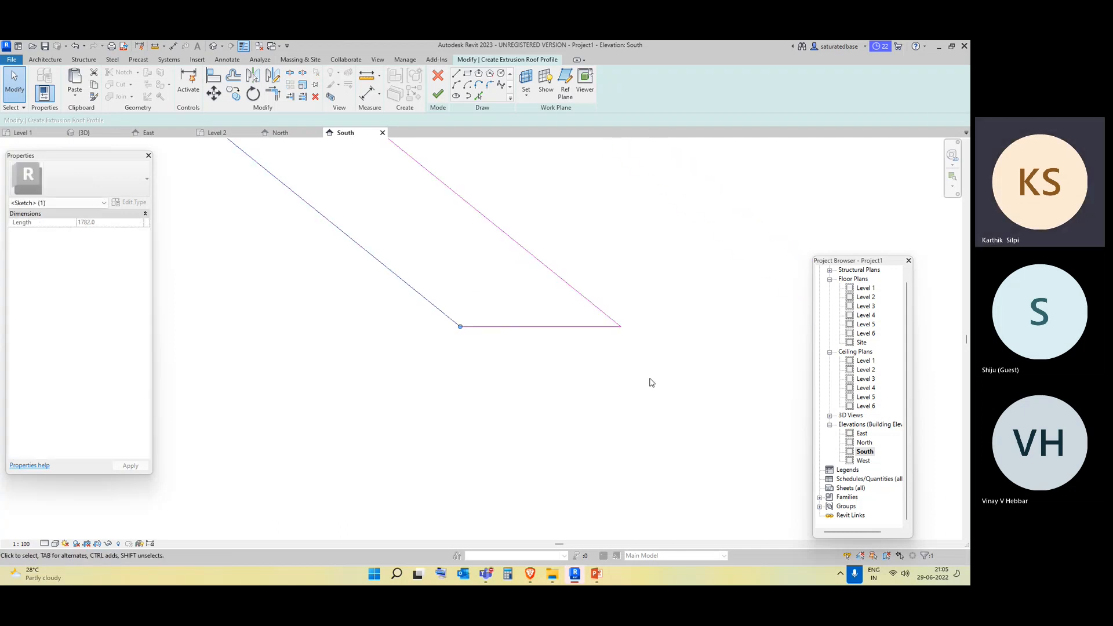
pyautogui.click(618, 326)
pyautogui.moveTo(621, 326)
pyautogui.mouseDown()
pyautogui.moveTo(613, 322)
pyautogui.moveTo(622, 327)
pyautogui.mouseUp()
pyautogui.scroll(-5, 371, 336)
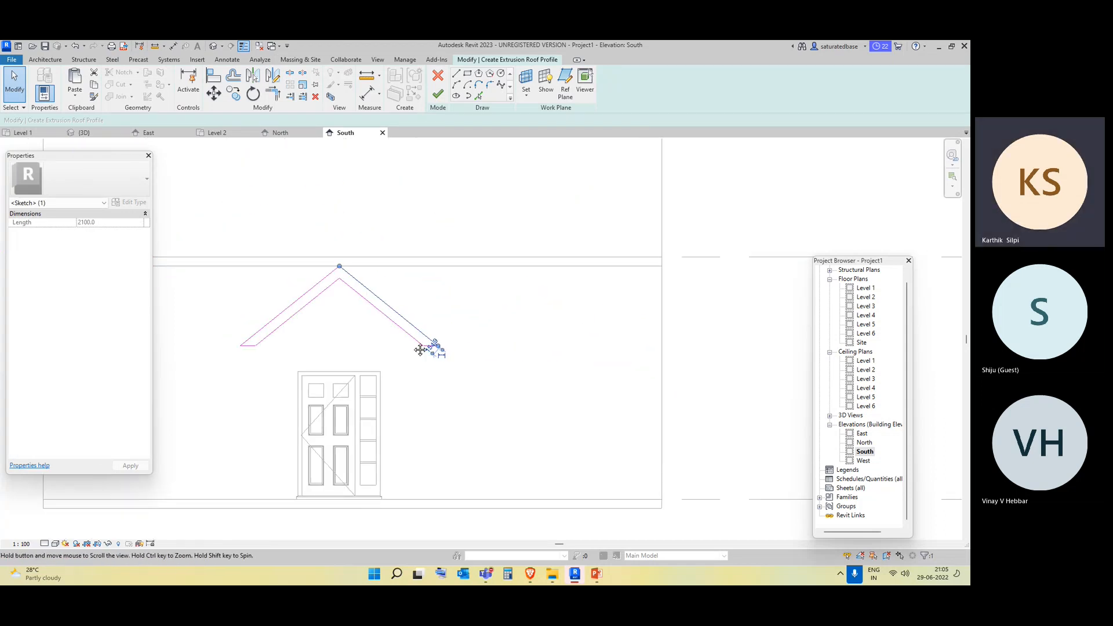
# Re-snap the upper ends of the outer and inner slope lines at the gable's two ridge points.
pyautogui.scroll(5, 383, 325)
pyautogui.click(401, 343)
pyautogui.moveTo(425, 212); pyautogui.dragTo(470, 303, button='middle')
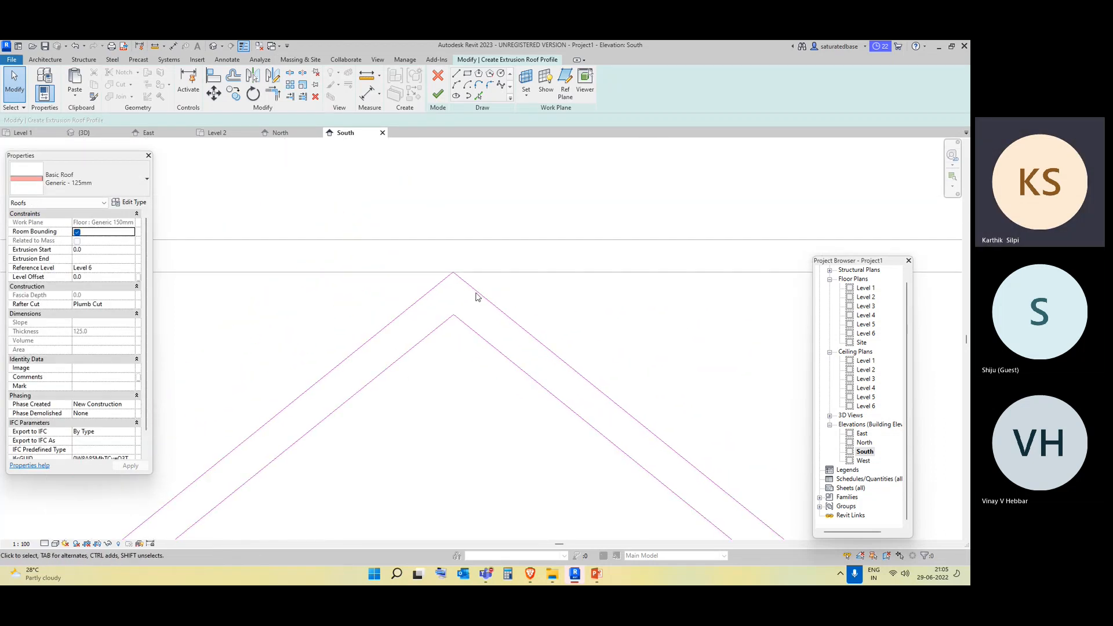
pyautogui.click(474, 290)
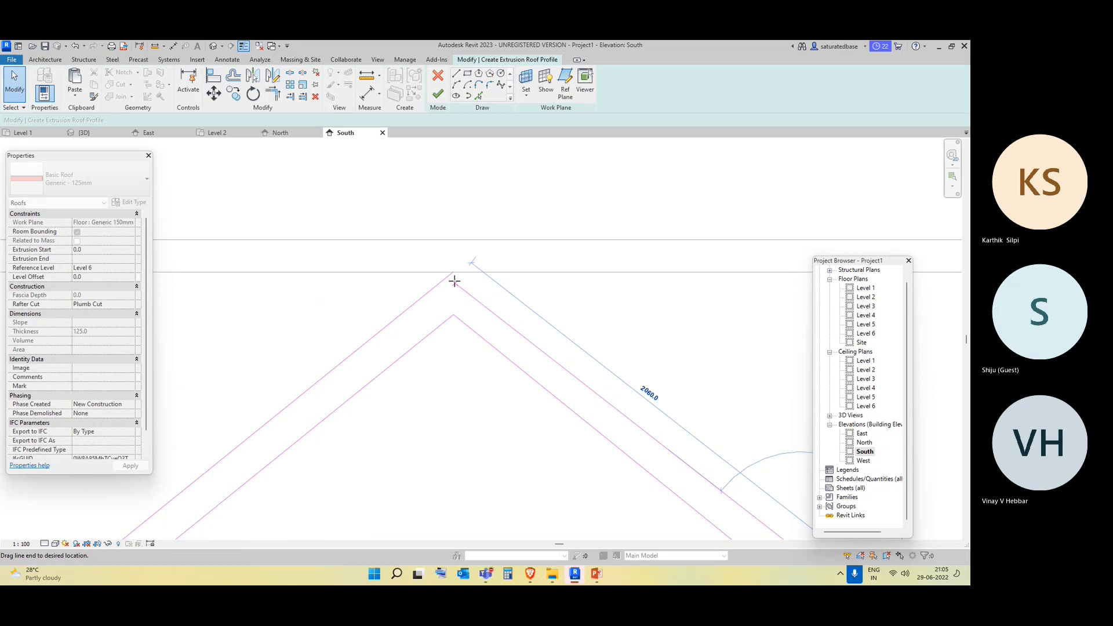
pyautogui.scroll(-2, 454, 281)
pyautogui.click(458, 335)
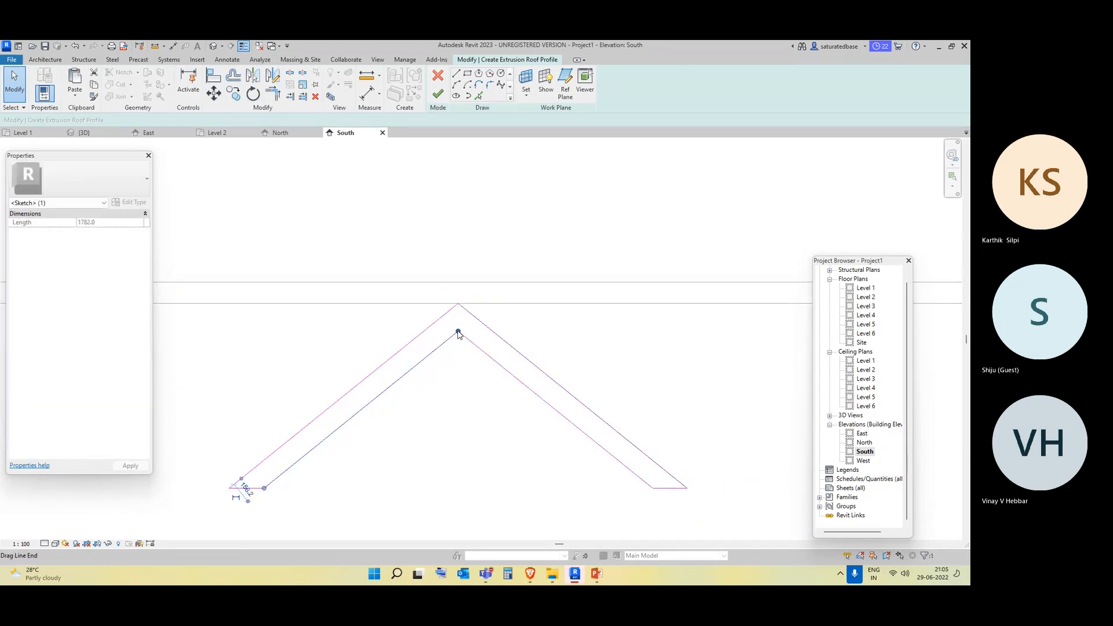
pyautogui.click(458, 333)
pyautogui.scroll(-4, 448, 372)
# Re-snap both ends of the west eave line to the slope lines and try to finish the extrusion roof.
pyautogui.scroll(5, 362, 439)
pyautogui.moveTo(360, 440)
pyautogui.mouseDown(button='middle')
pyautogui.moveTo(347, 446)
pyautogui.moveTo(362, 429)
pyautogui.mouseUp(button='middle')
pyautogui.scroll(3, 333, 397)
pyautogui.click(353, 409)
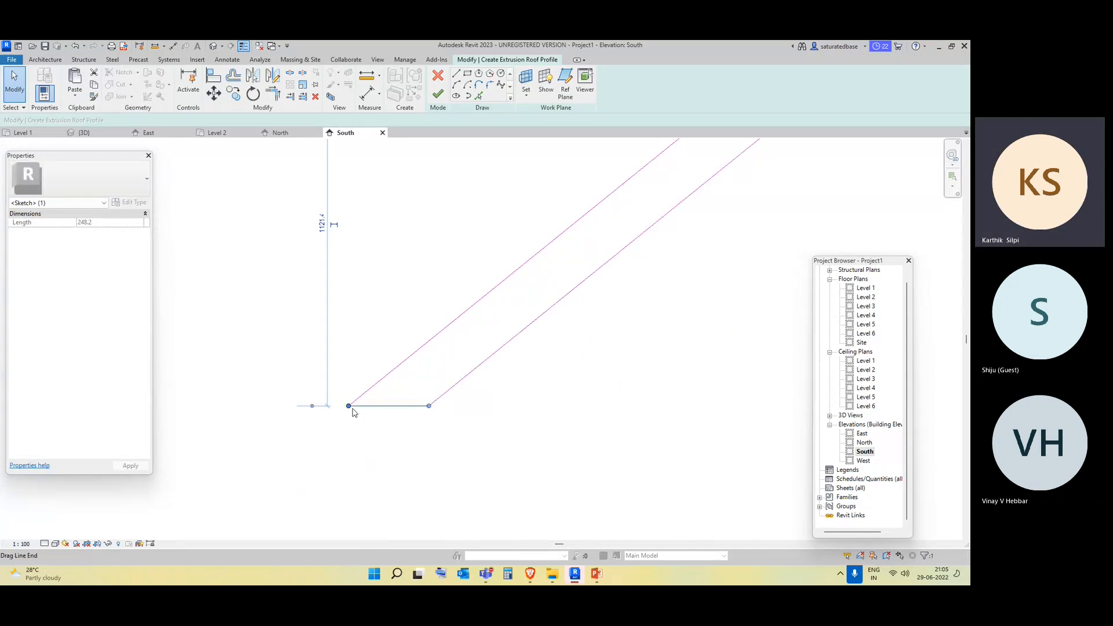
pyautogui.click(349, 407)
pyautogui.moveTo(429, 406); pyautogui.dragTo(428, 406)
pyautogui.scroll(-3, 427, 406)
pyautogui.click(497, 471)
pyautogui.scroll(-3, 496, 471)
pyautogui.moveTo(534, 435); pyautogui.dragTo(388, 360, button='middle')
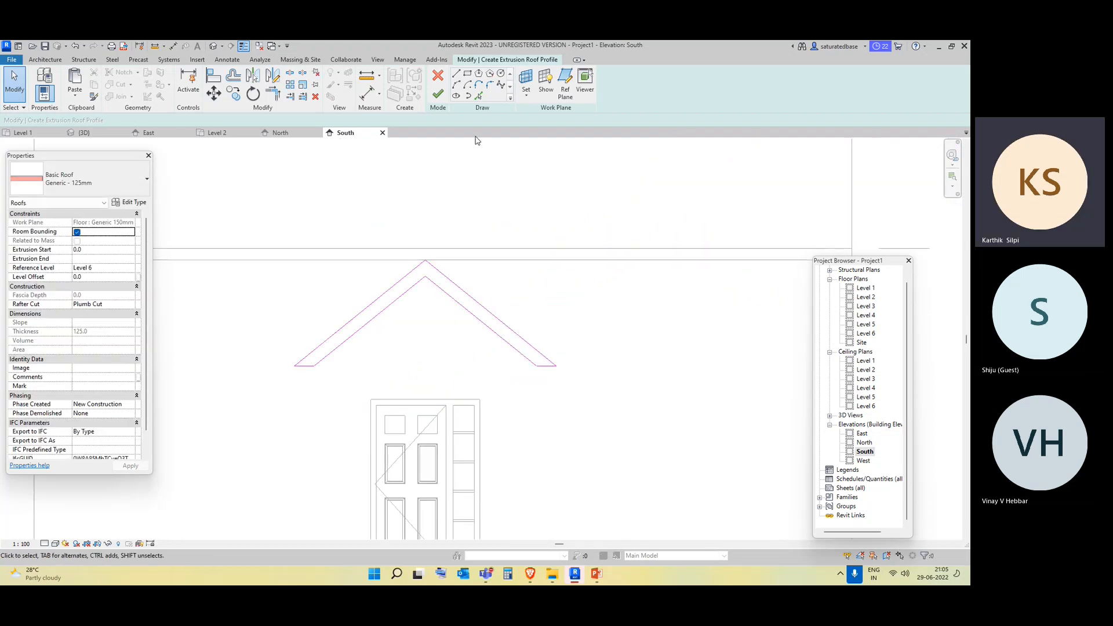
pyautogui.click(438, 96)
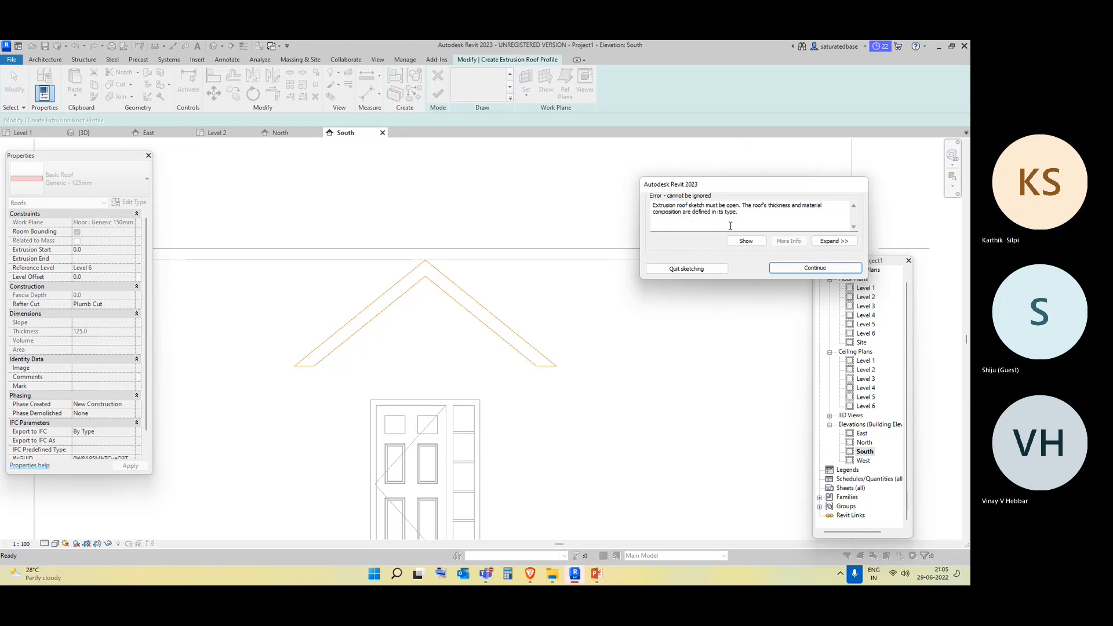
pyautogui.click(812, 268)
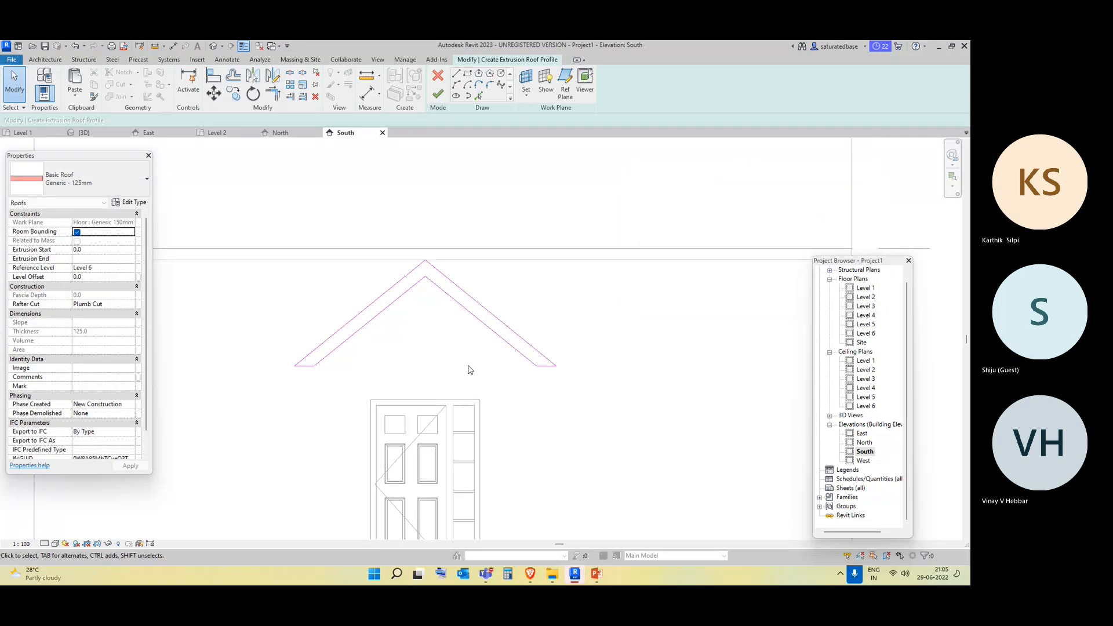
# Delete both short eave lines and try to finish the roof from the separate outer and inner gable lines.
pyautogui.click(546, 367)
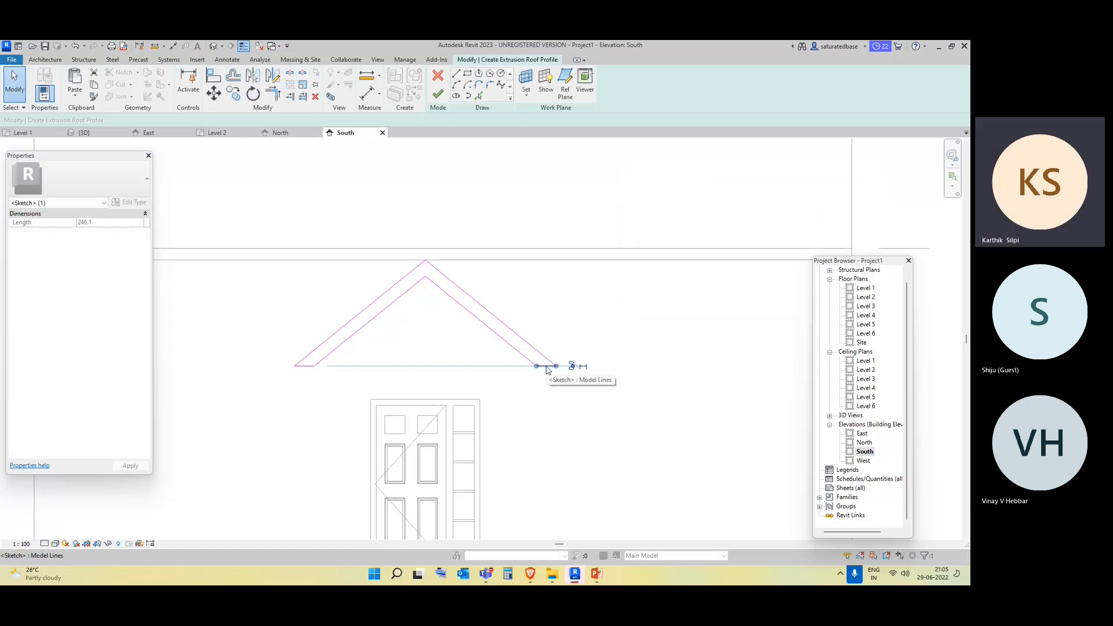
pyautogui.click(385, 389)
pyautogui.click(315, 368)
pyautogui.press('Delete')
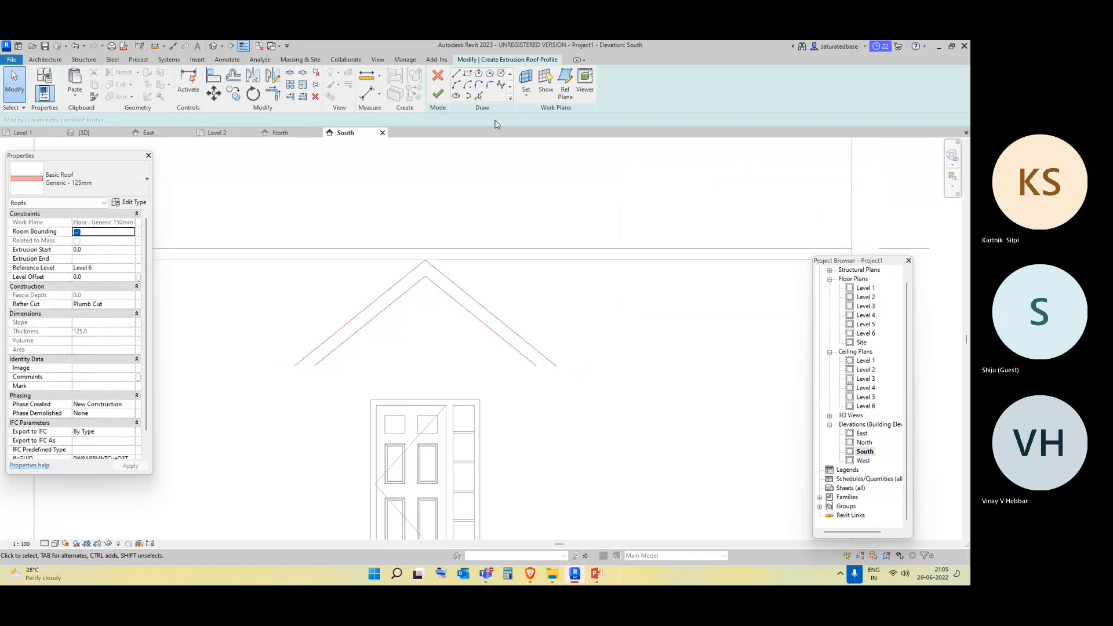
pyautogui.click(439, 95)
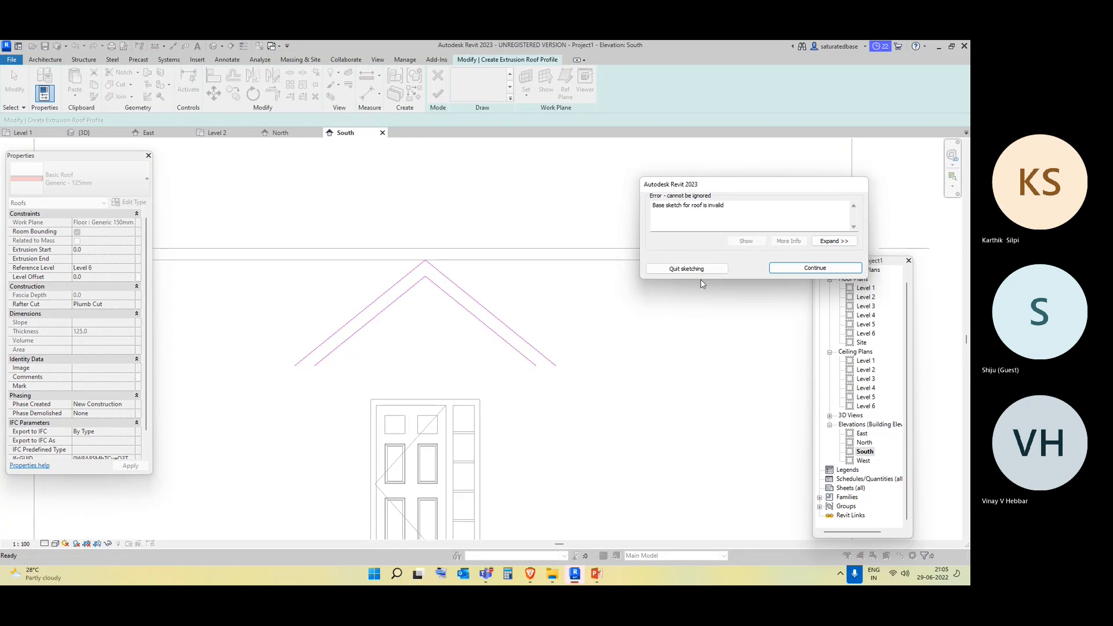
pyautogui.click(818, 269)
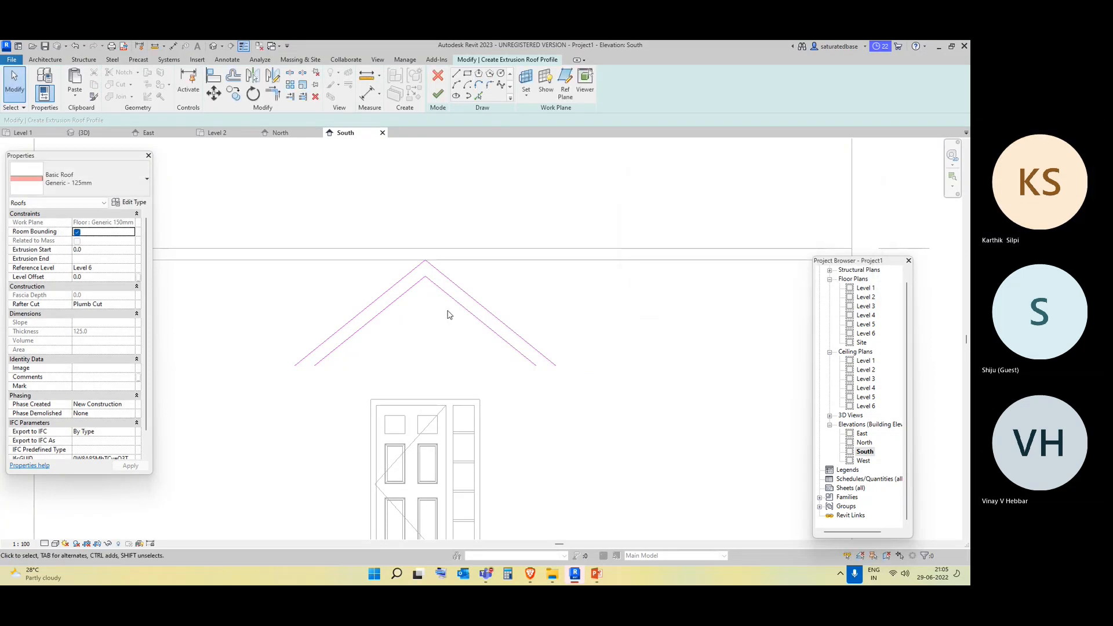
# Replace the inner slope lines with a horizontal base line about 3264 mm long and try to finish the triangular roof profile.
pyautogui.click(415, 283)
pyautogui.press('Delete')
pyautogui.click(456, 75)
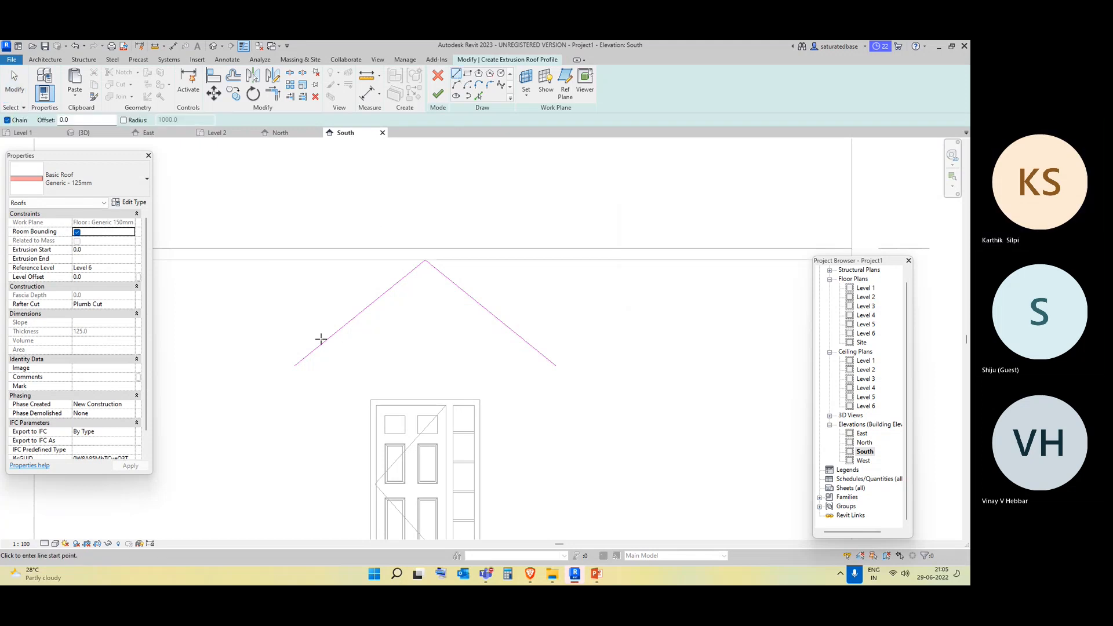
pyautogui.click(294, 366)
pyautogui.click(556, 365)
pyautogui.click(437, 94)
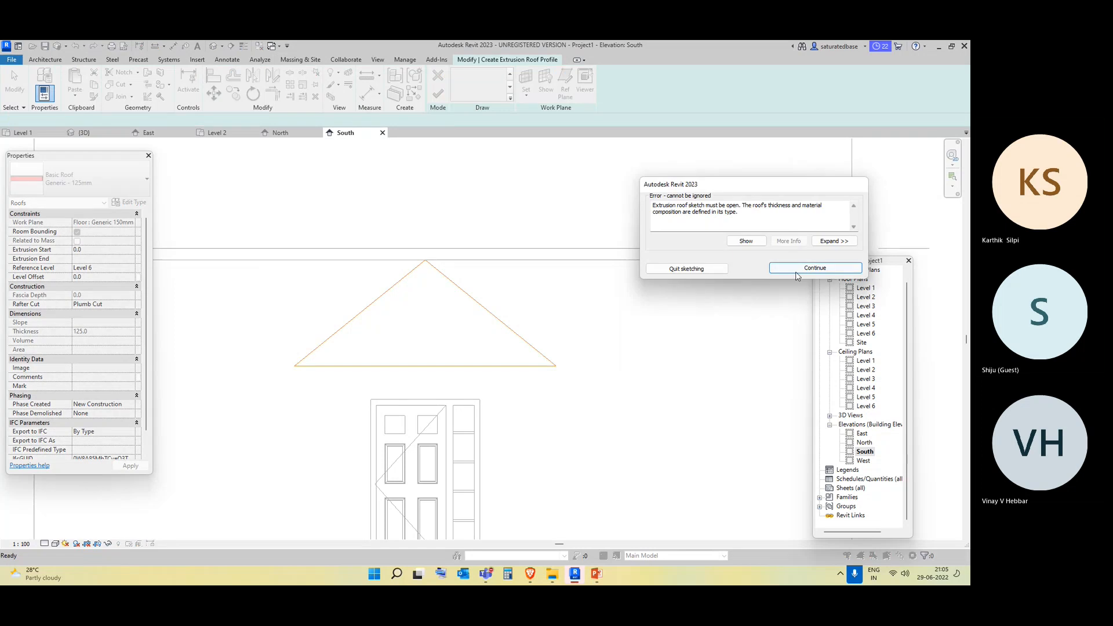
pyautogui.click(796, 272)
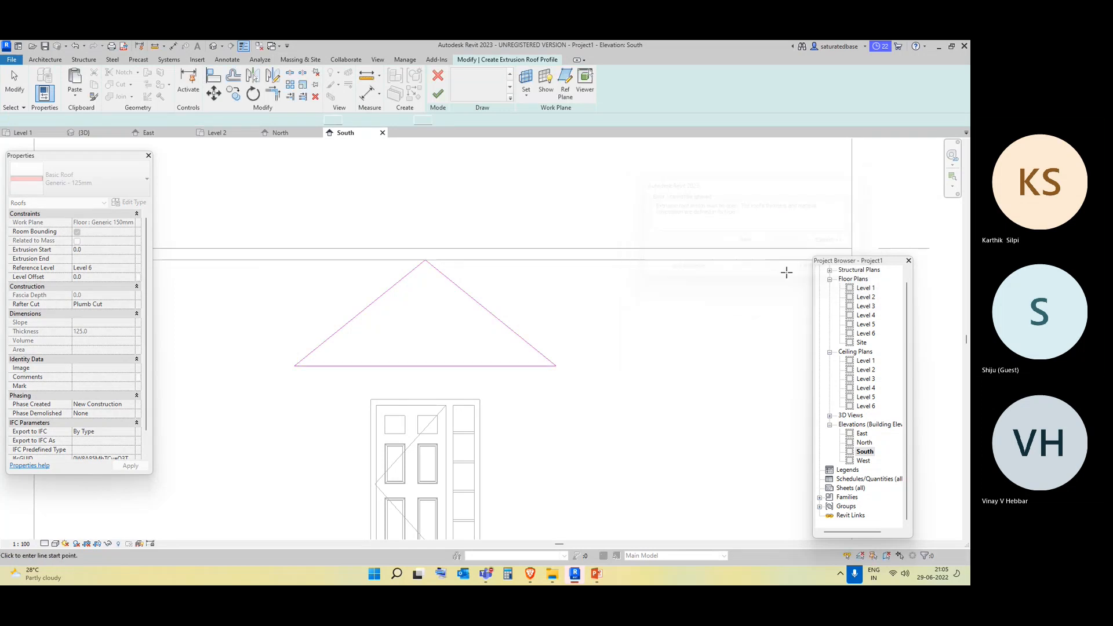
# Delete the horizontal base line, finish the extrusion roof from the two outer slope lines, and dismiss the save reminder.
pyautogui.press('Escape')
pyautogui.click(489, 366)
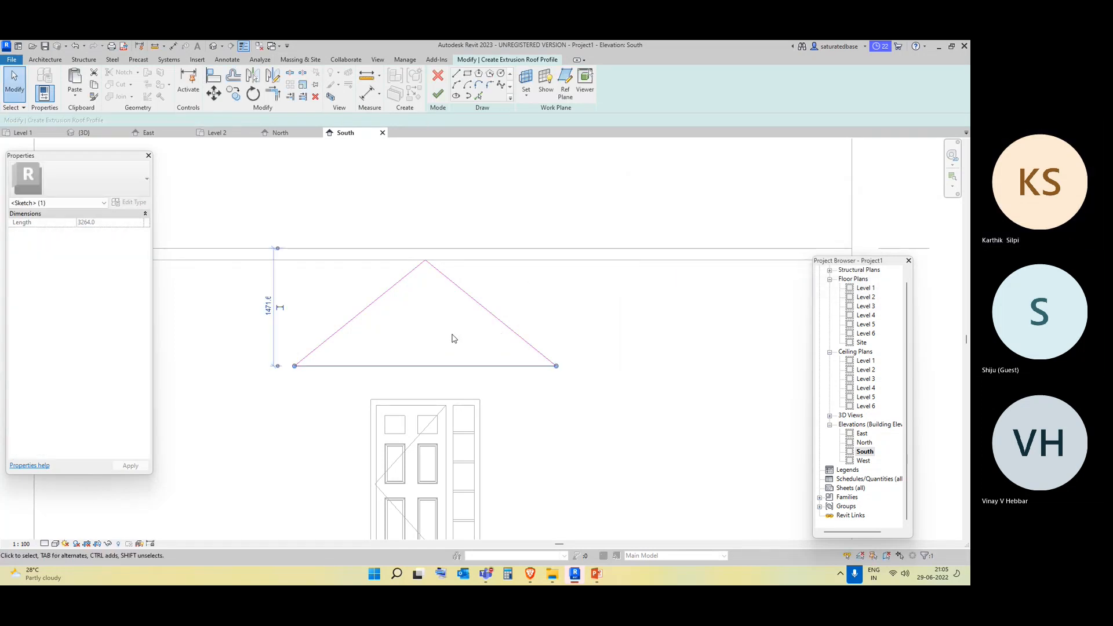
pyautogui.press('Delete')
pyautogui.click(437, 94)
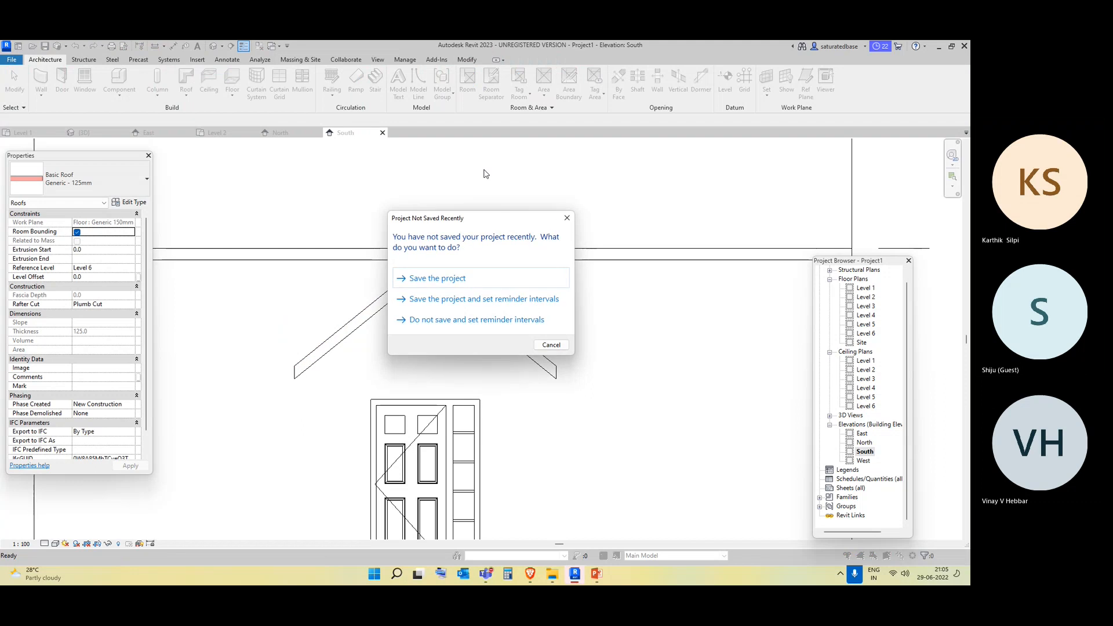
pyautogui.click(568, 220)
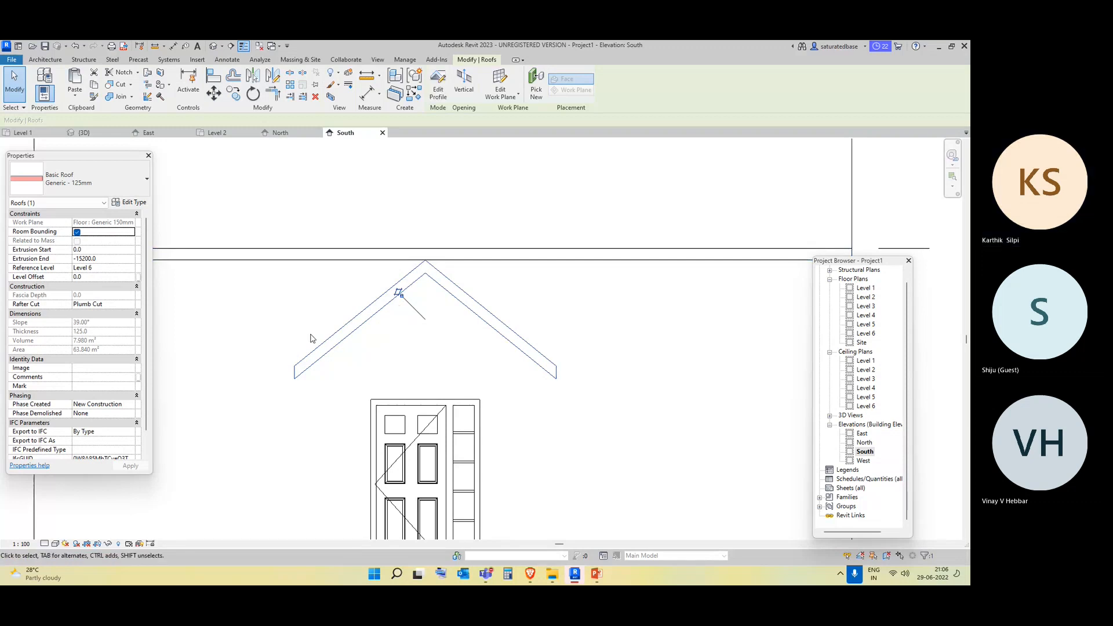
# Review the type properties of the gable roof's Generic - 125mm type and close them without changes.
pyautogui.click(68, 189)
pyautogui.click(67, 190)
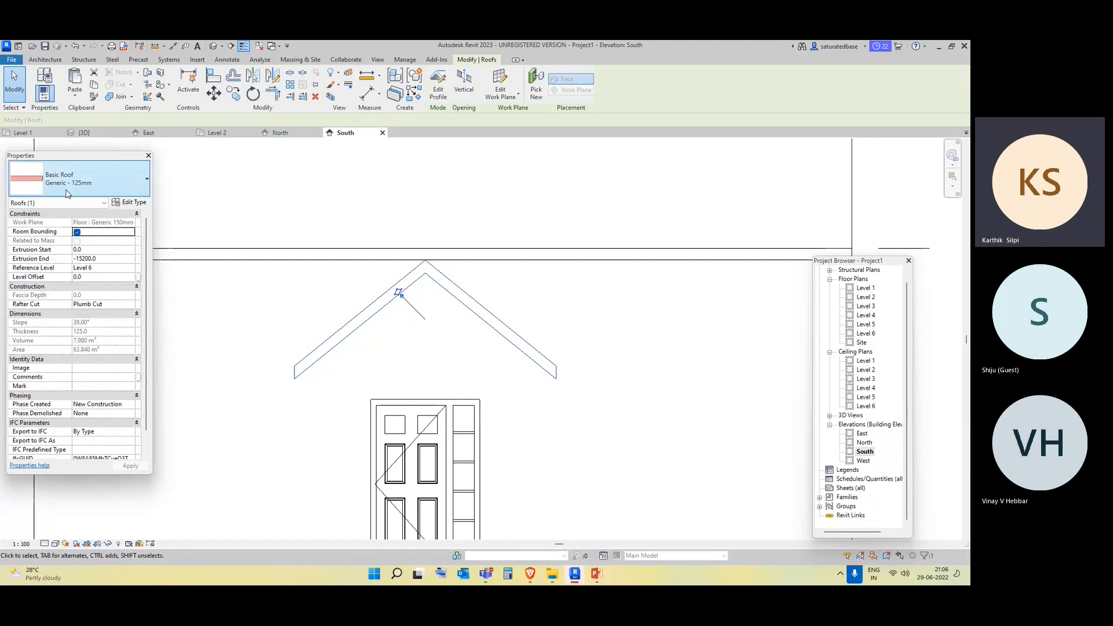
pyautogui.click(133, 202)
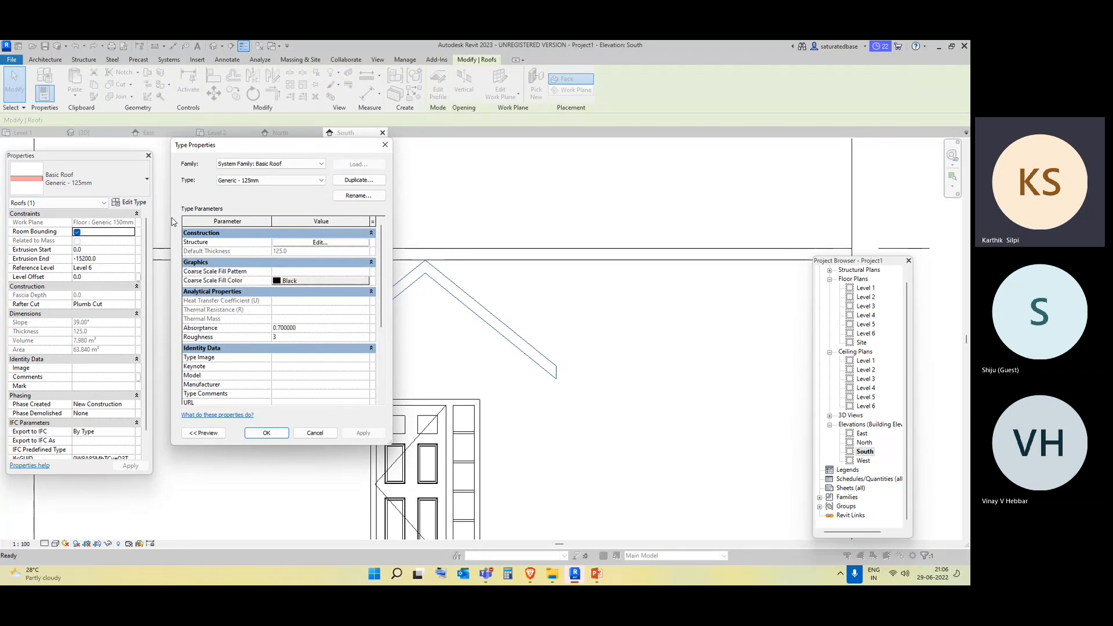
pyautogui.click(385, 145)
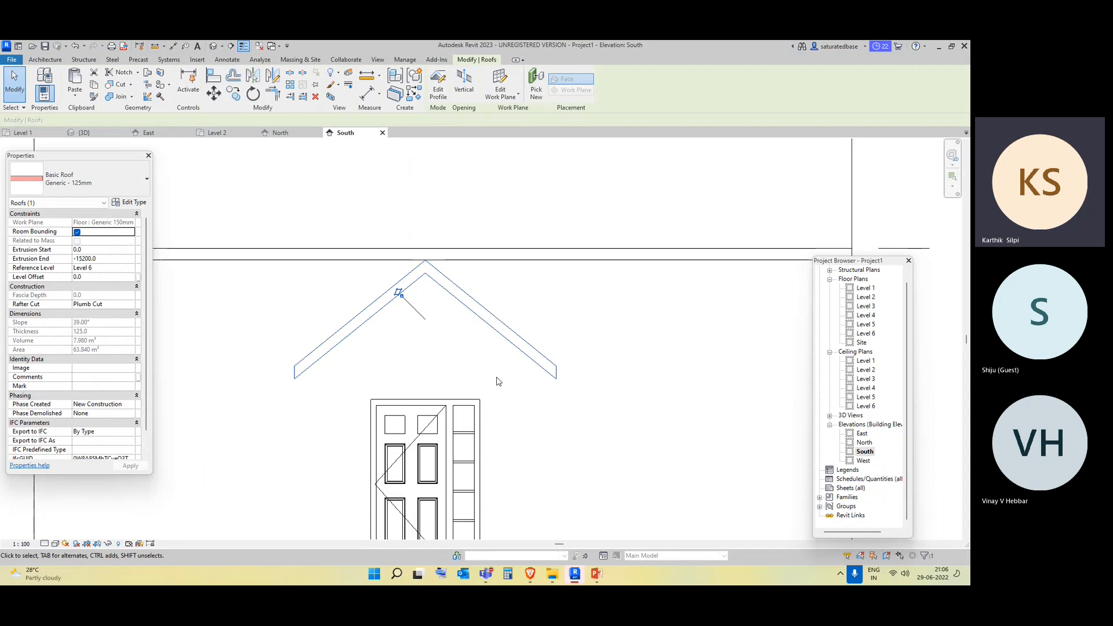
# Delete the gable extrusion roof above the entrance door.
pyautogui.moveTo(497, 376); pyautogui.dragTo(260, 274)
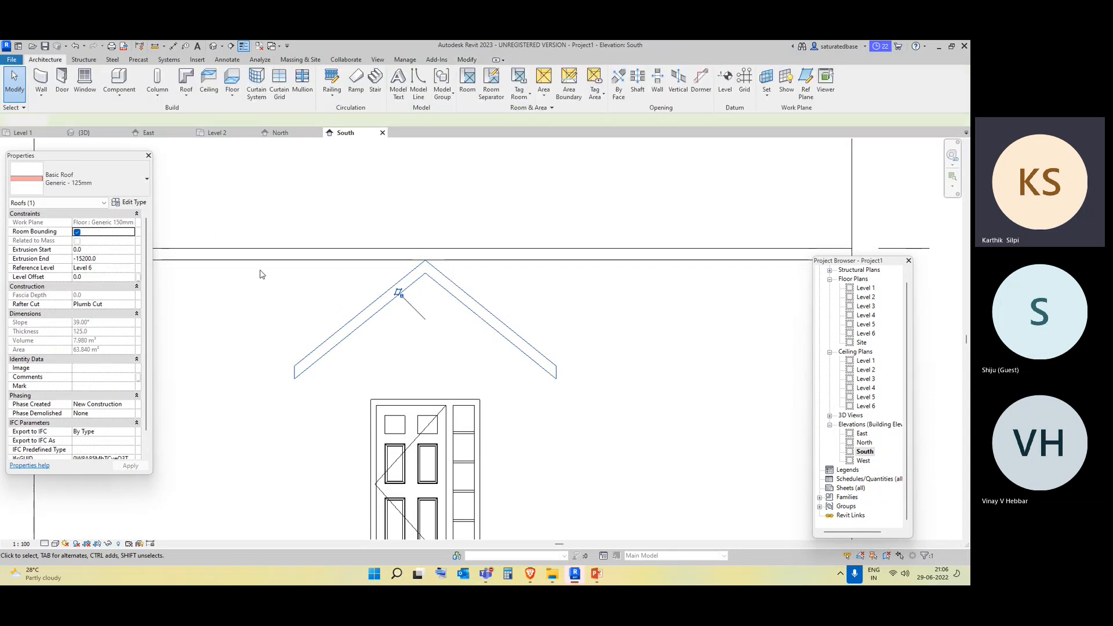
pyautogui.press('Delete')
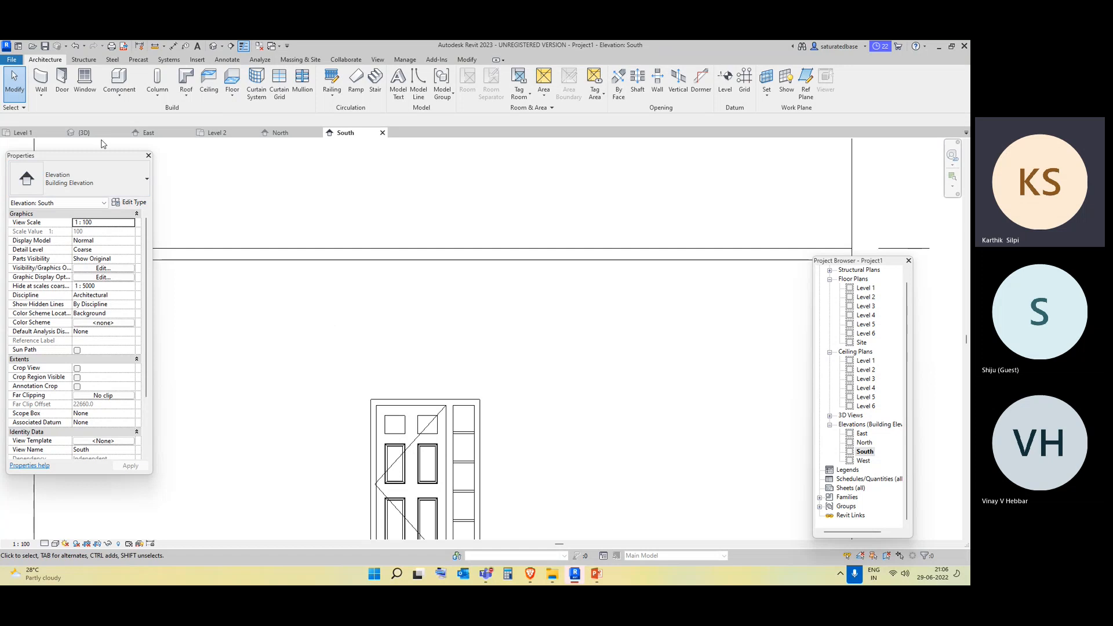
pyautogui.click(124, 100)
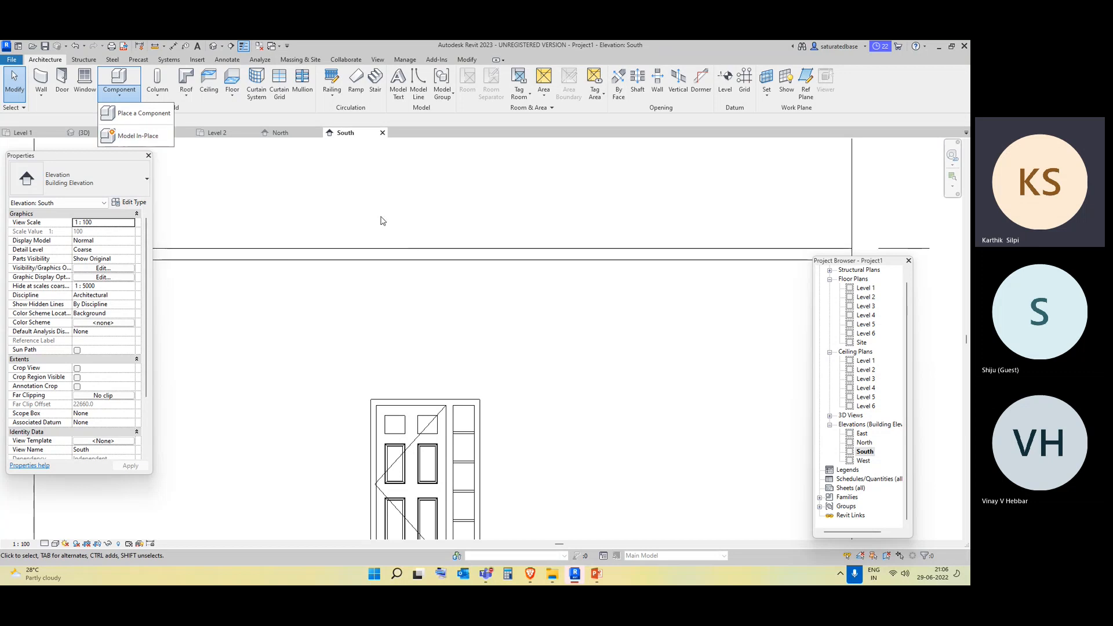
pyautogui.click(381, 177)
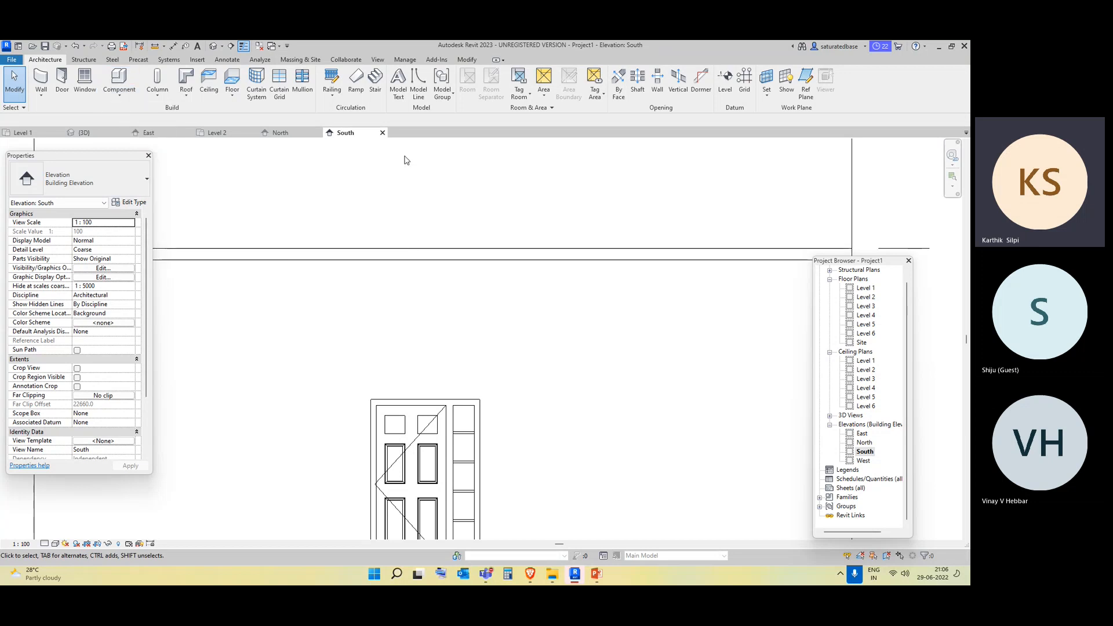
# Start a roof by extrusion on the front face of the Generic 150mm floor edge above the door, with Level 1 as reference level.
pyautogui.click(186, 97)
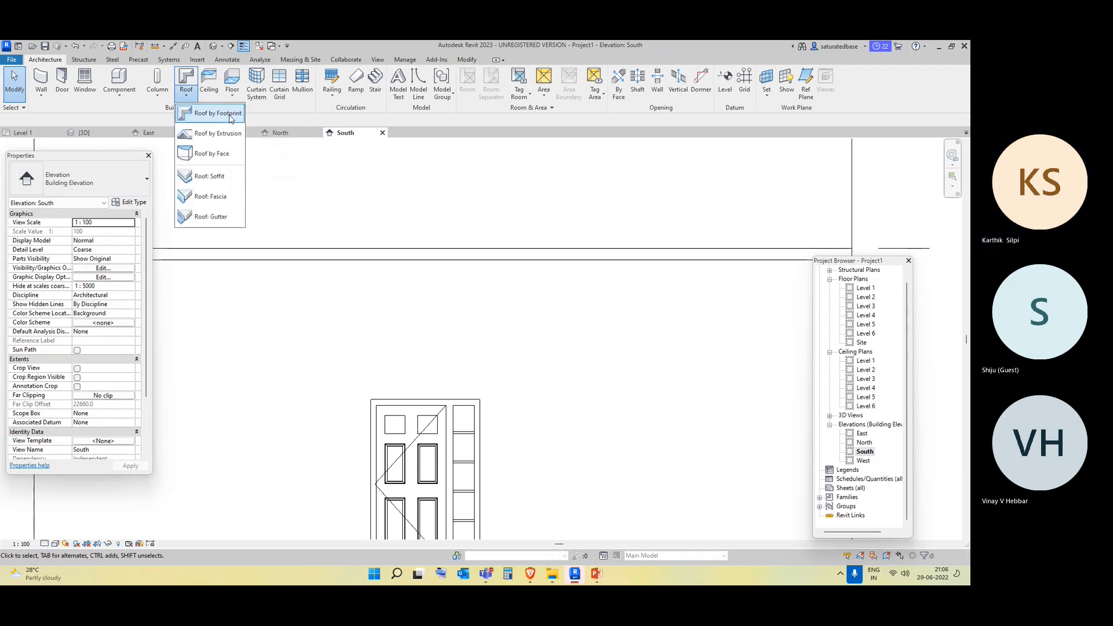
pyautogui.click(229, 135)
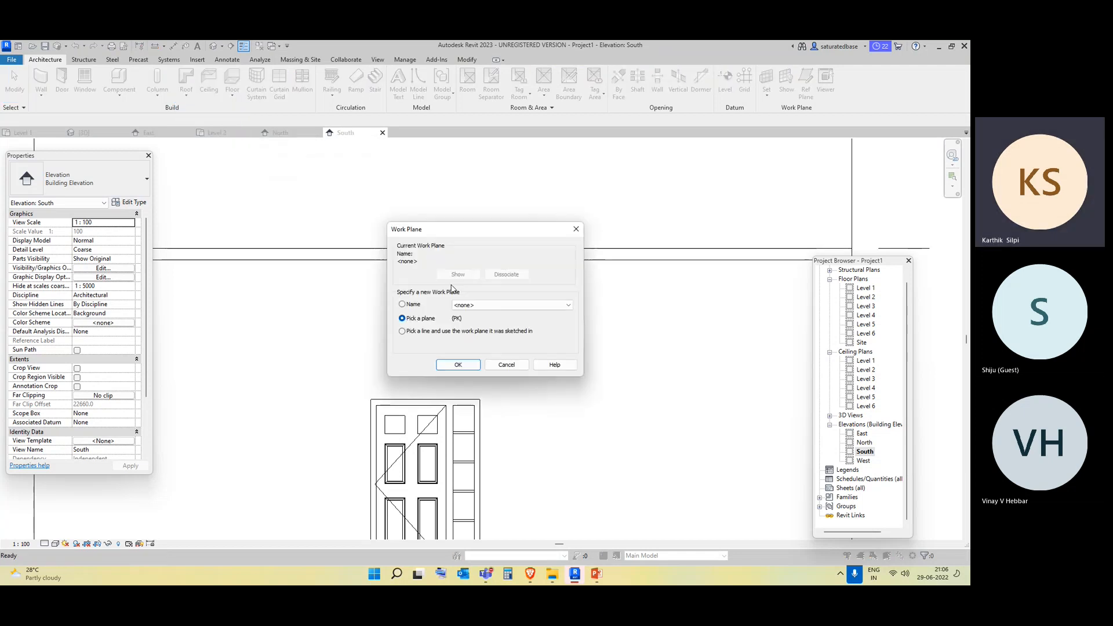
pyautogui.click(458, 363)
pyautogui.scroll(-1, 311, 331)
pyautogui.scroll(2, 310, 330)
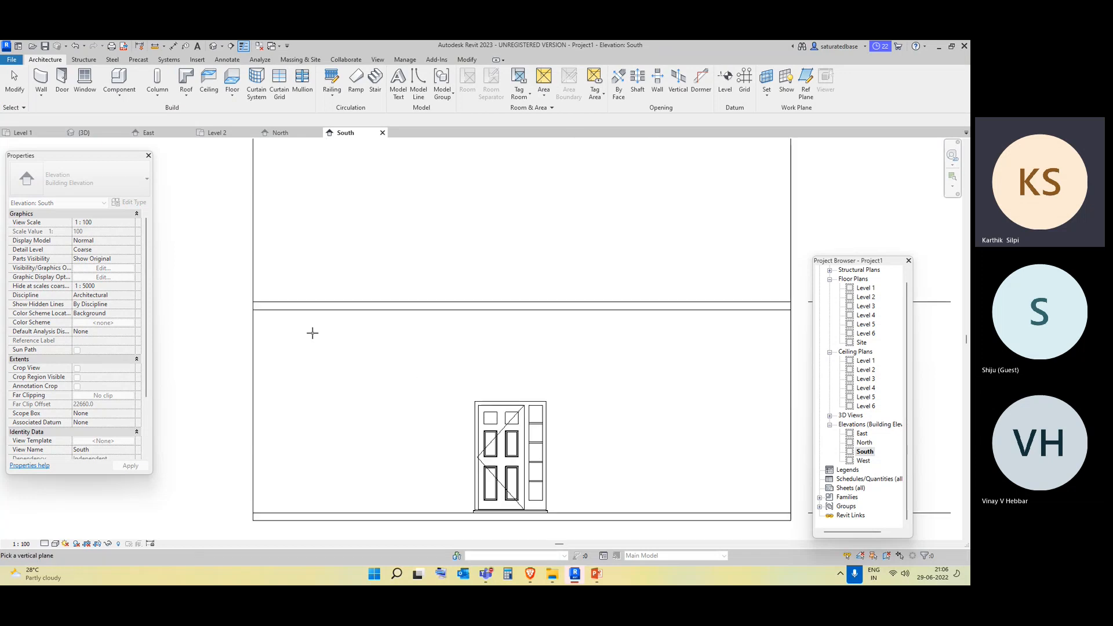
pyautogui.click(280, 307)
pyautogui.click(482, 288)
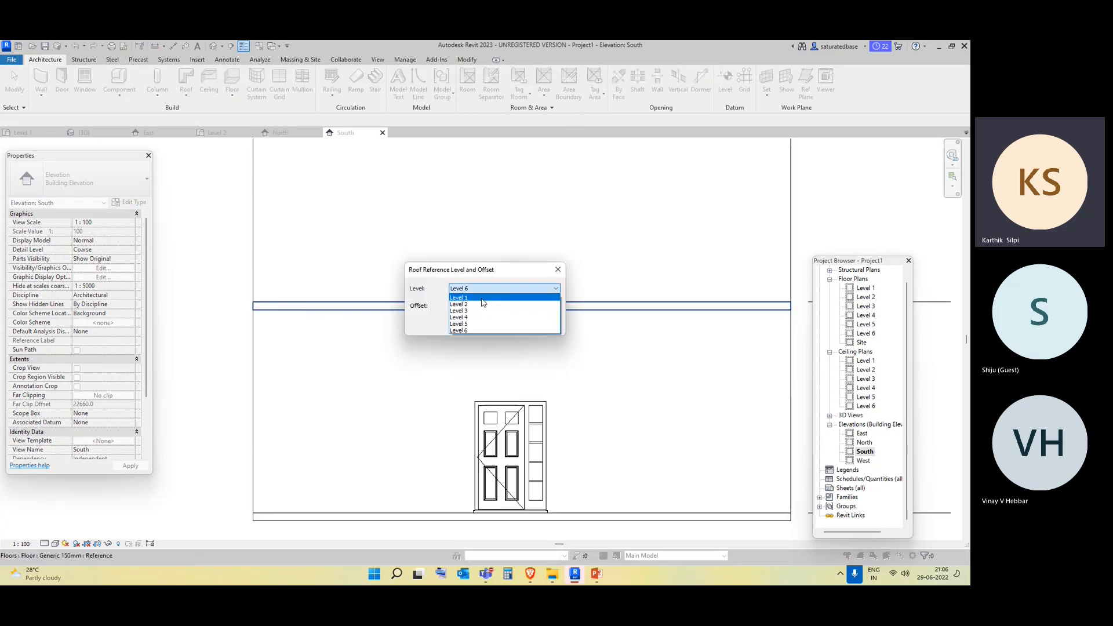
pyautogui.click(482, 298)
pyautogui.click(483, 326)
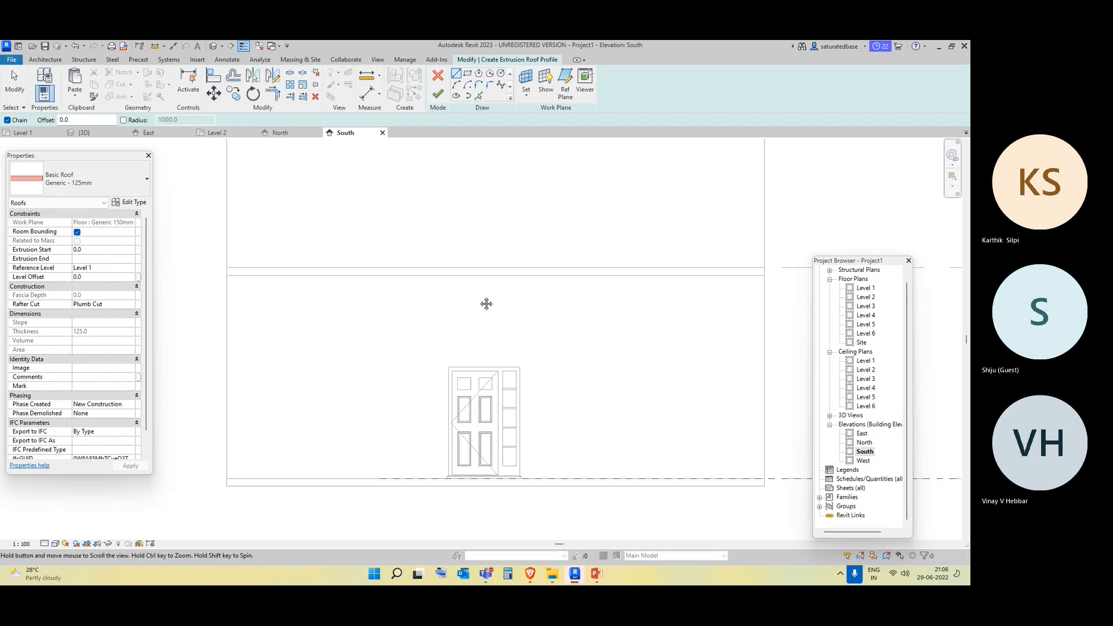
# Sketch a slope line about 2100 mm long down from a vertical guide line above the door, and delete the guide line.
pyautogui.click(456, 78)
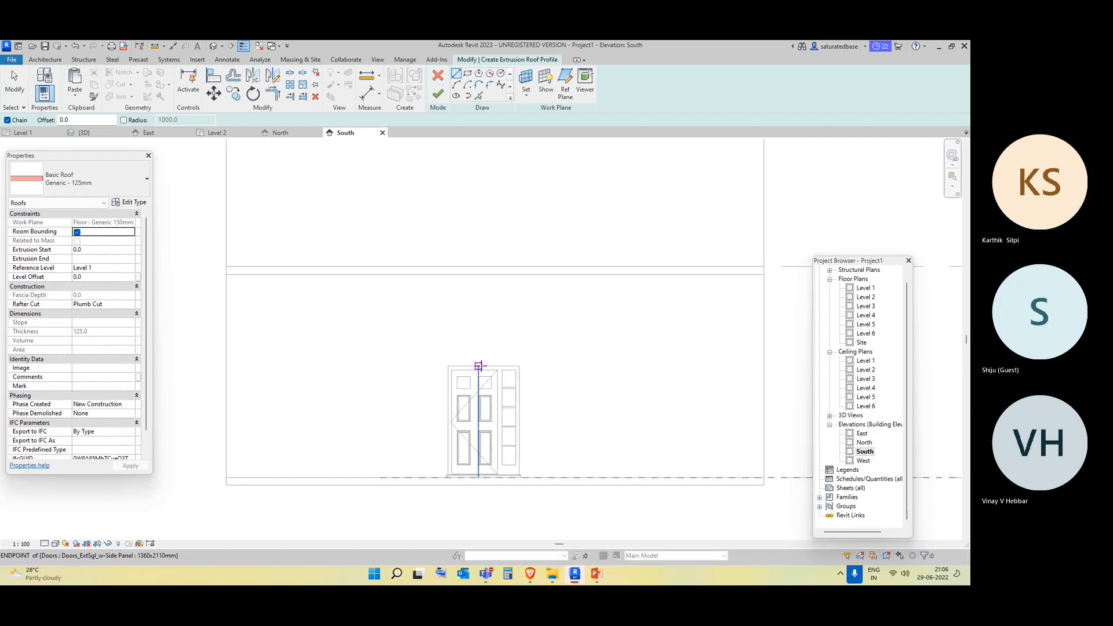
pyautogui.click(486, 366)
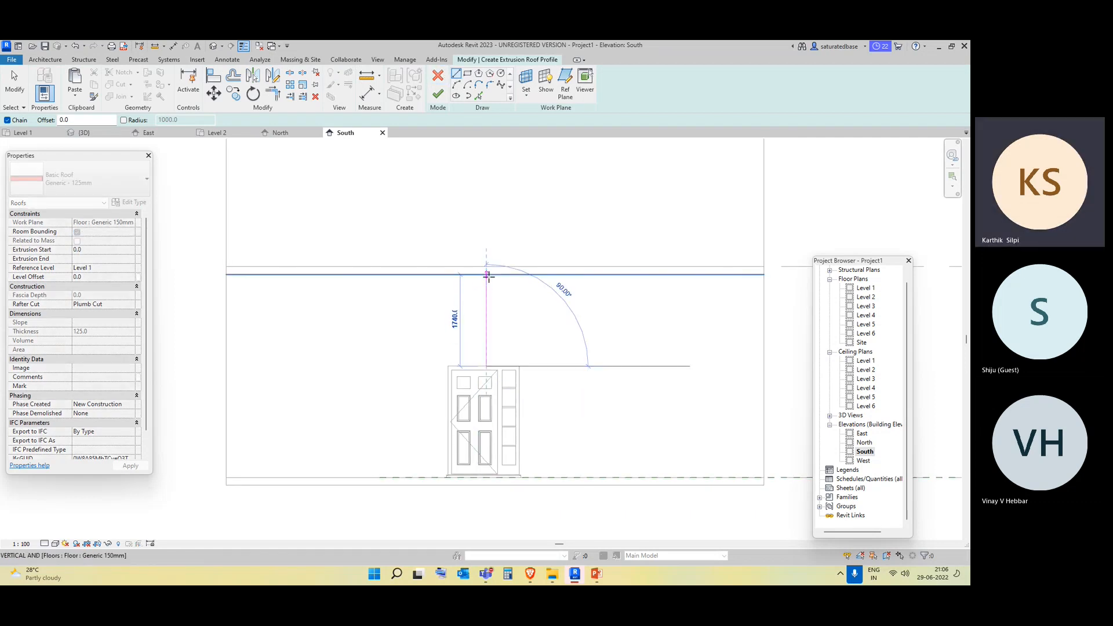
pyautogui.click(486, 275)
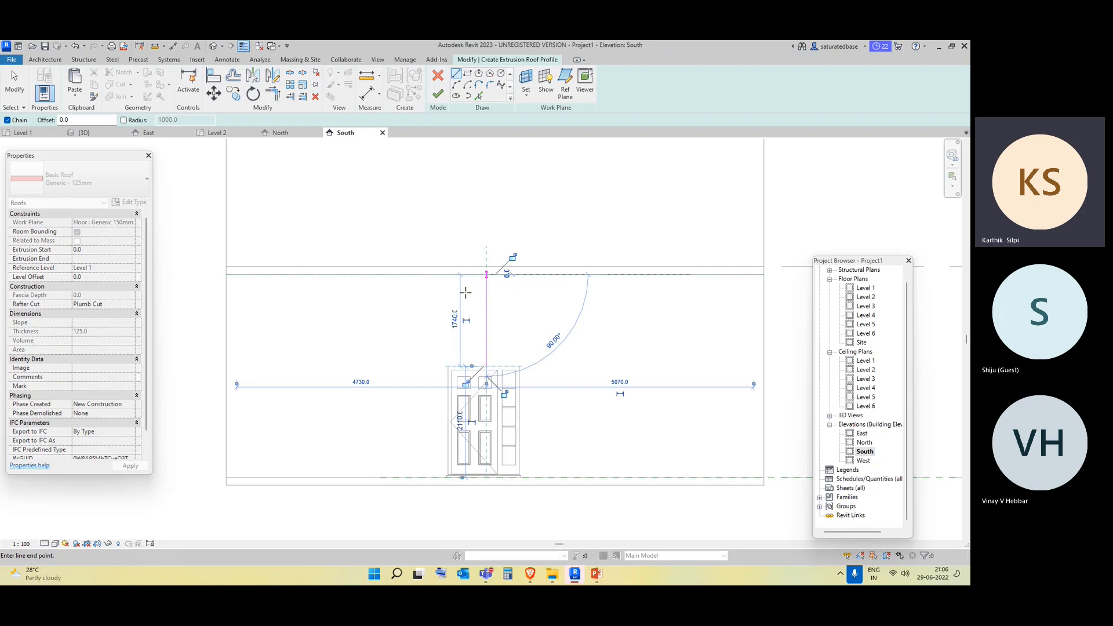
pyautogui.click(401, 342)
pyautogui.press('Escape')
pyautogui.press('Escape')
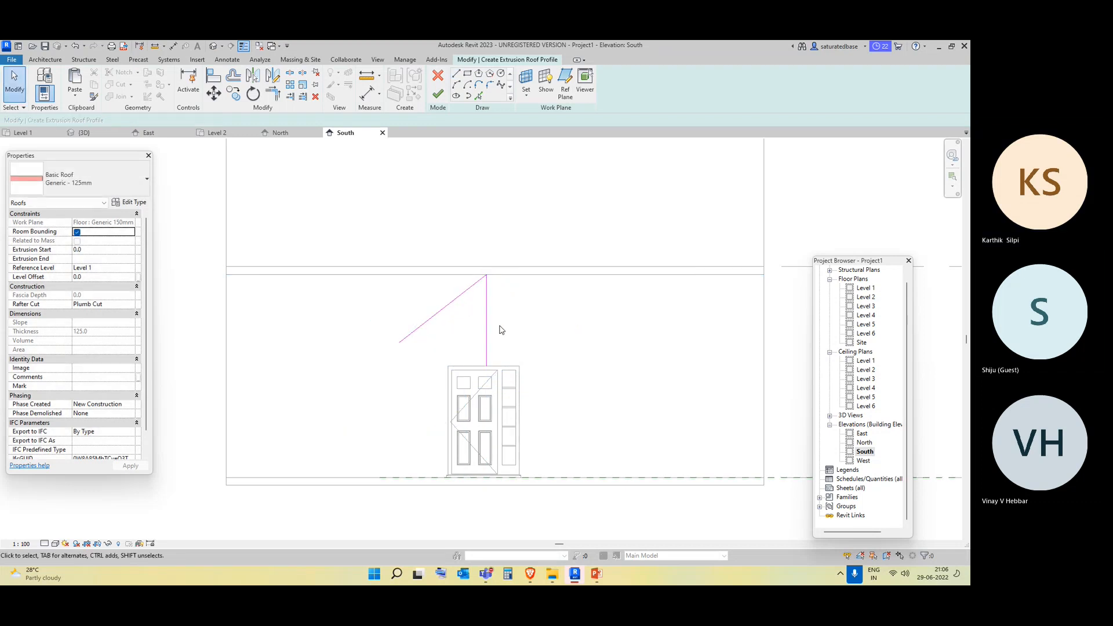
pyautogui.click(488, 325)
pyautogui.press('Delete')
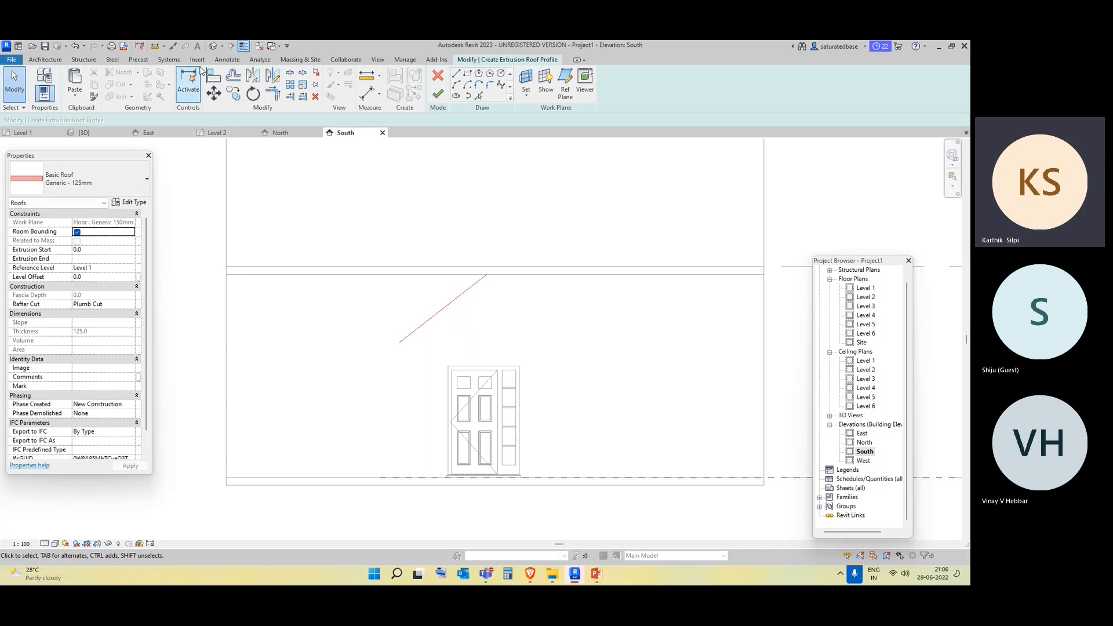
# Mirror the slope line about a vertical axis through its upper end and finish the extrusion roof.
pyautogui.moveTo(424, 353); pyautogui.dragTo(321, 294)
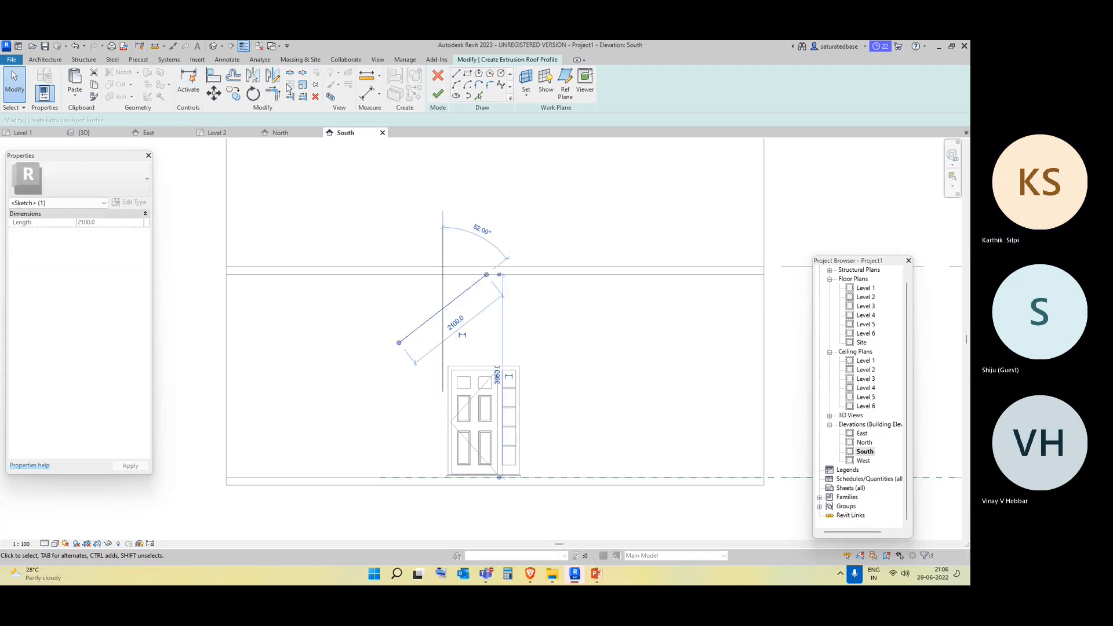
pyautogui.press('d')
pyautogui.press('m')
pyautogui.click(487, 275)
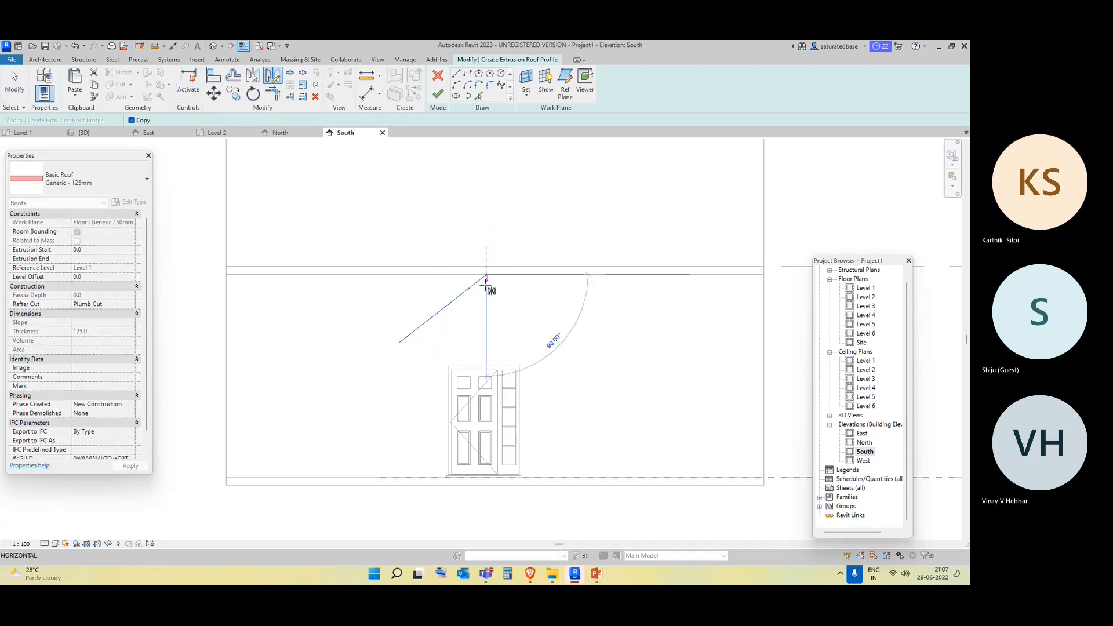
pyautogui.click(486, 358)
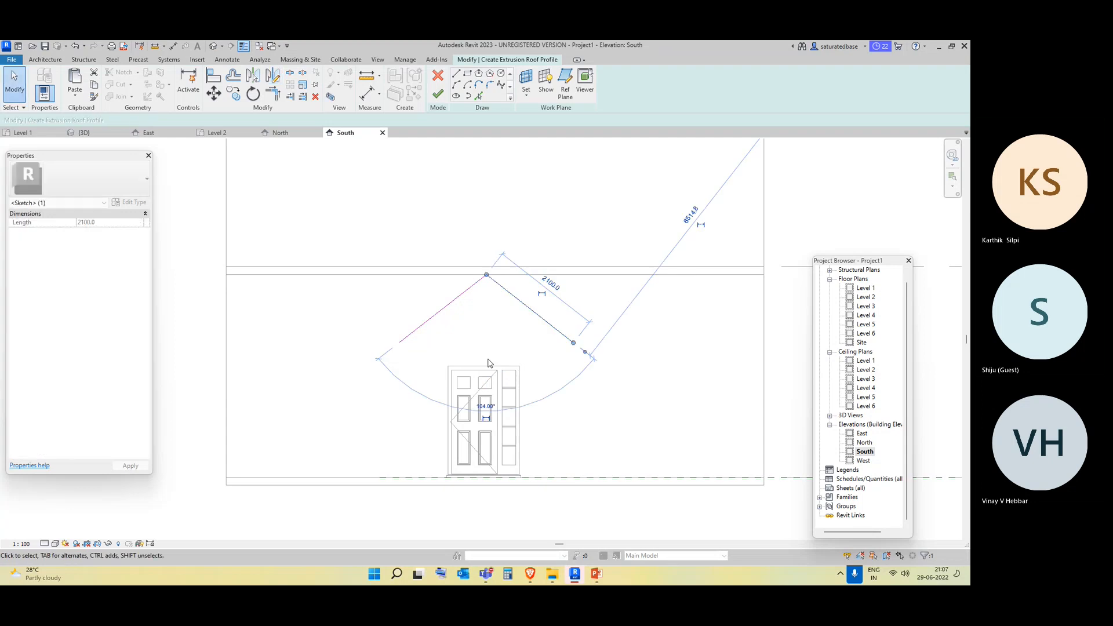
pyautogui.click(554, 352)
pyautogui.click(438, 95)
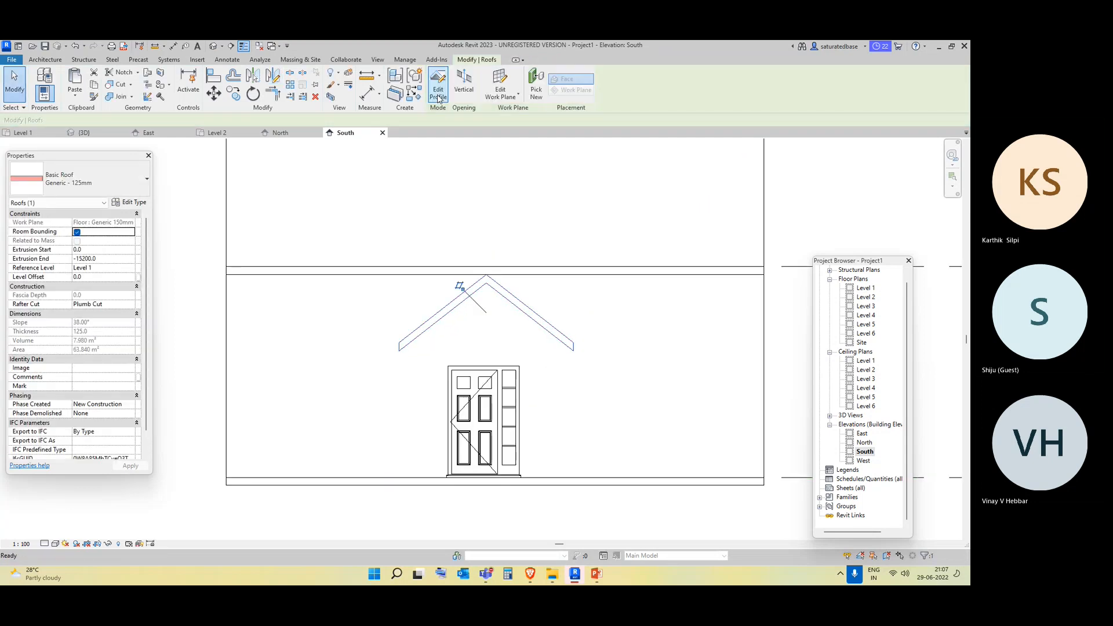
# In the 3D view, temporarily hide the lower long side wall and the entrance wall around the gable roof.
pyautogui.click(214, 50)
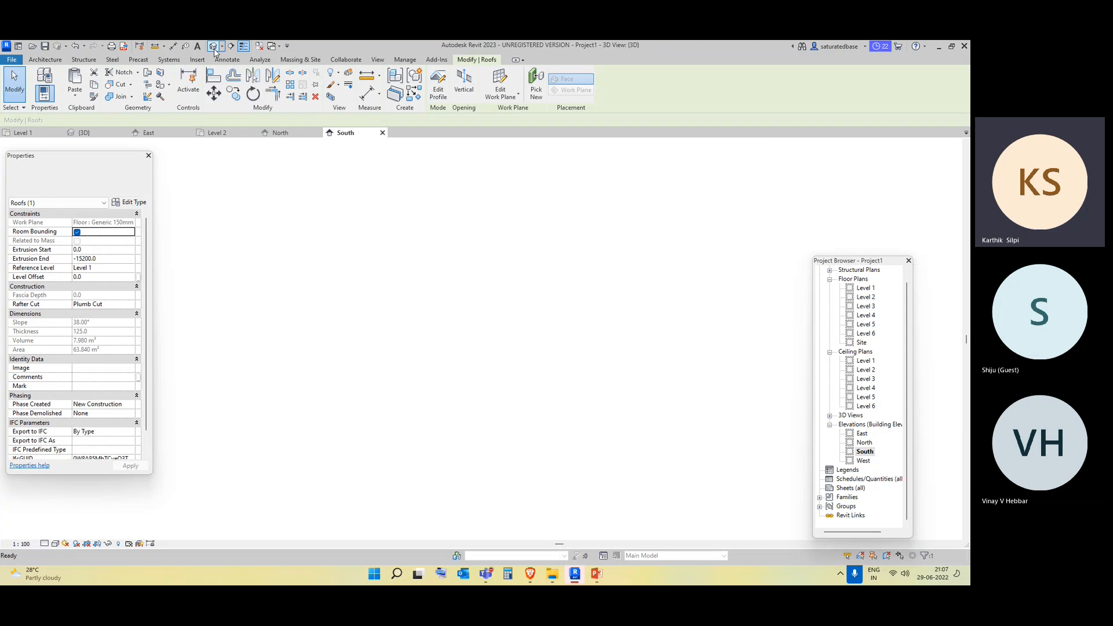
pyautogui.scroll(5, 345, 371)
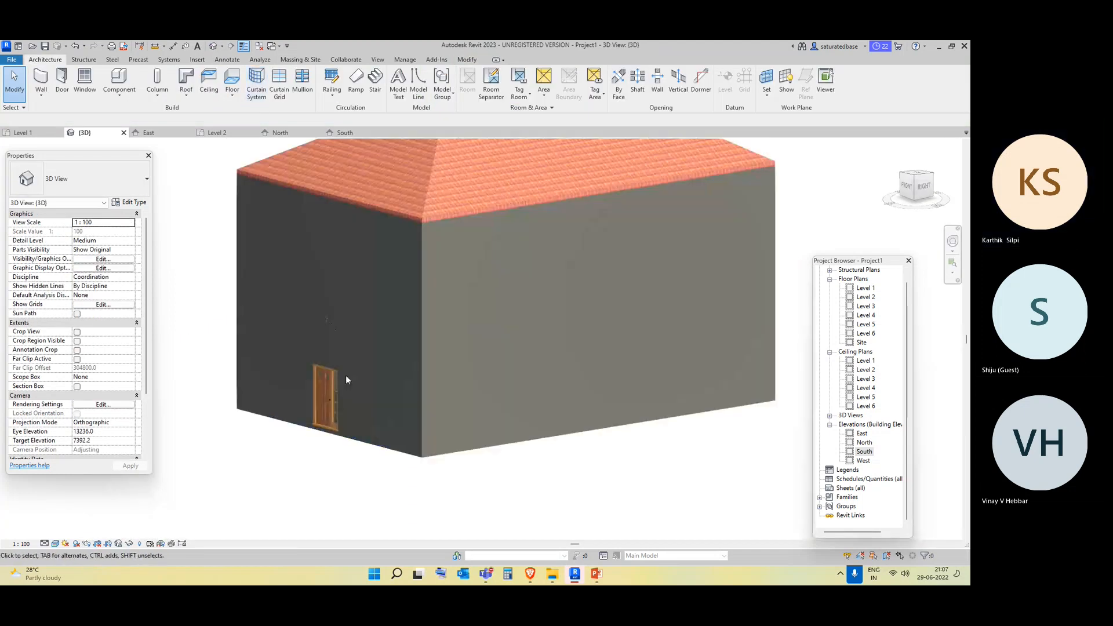
pyautogui.click(419, 422)
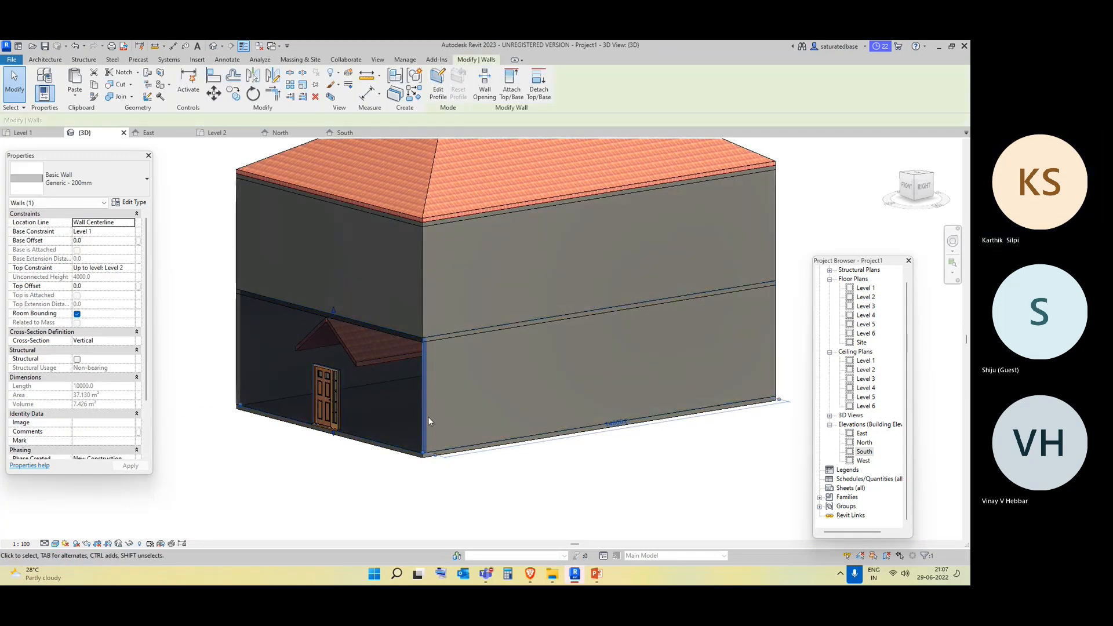
pyautogui.click(442, 452)
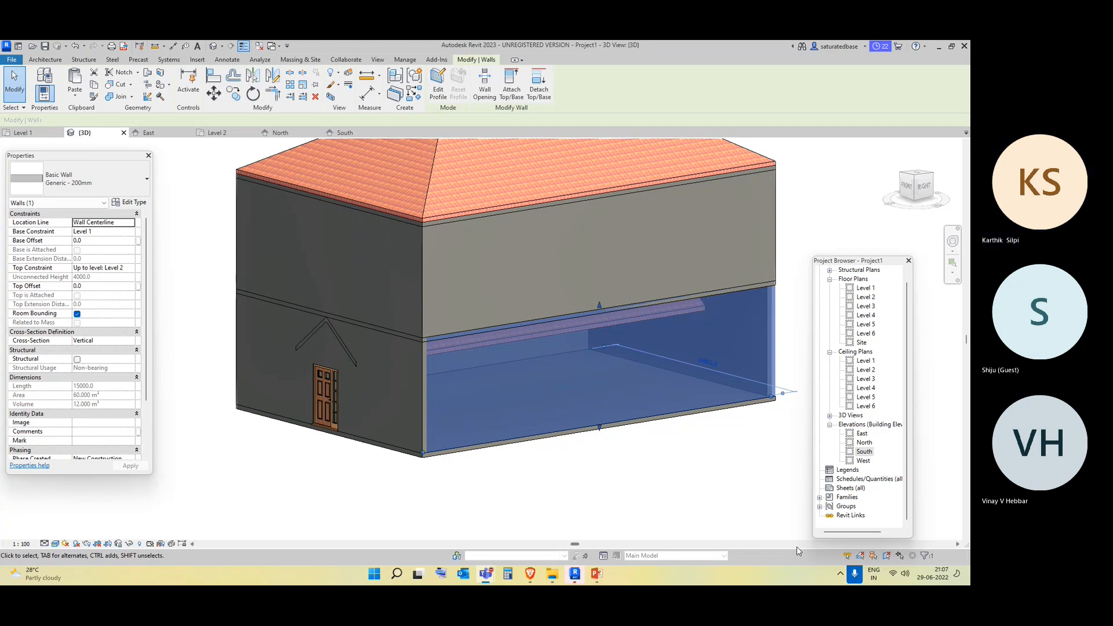
pyautogui.click(129, 543)
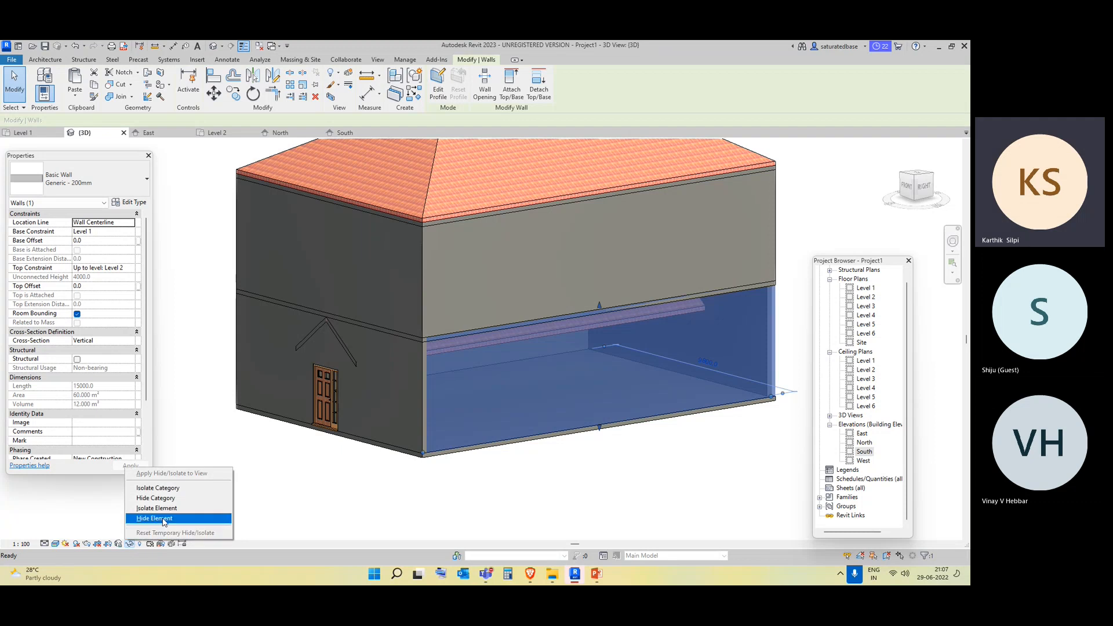
pyautogui.click(163, 519)
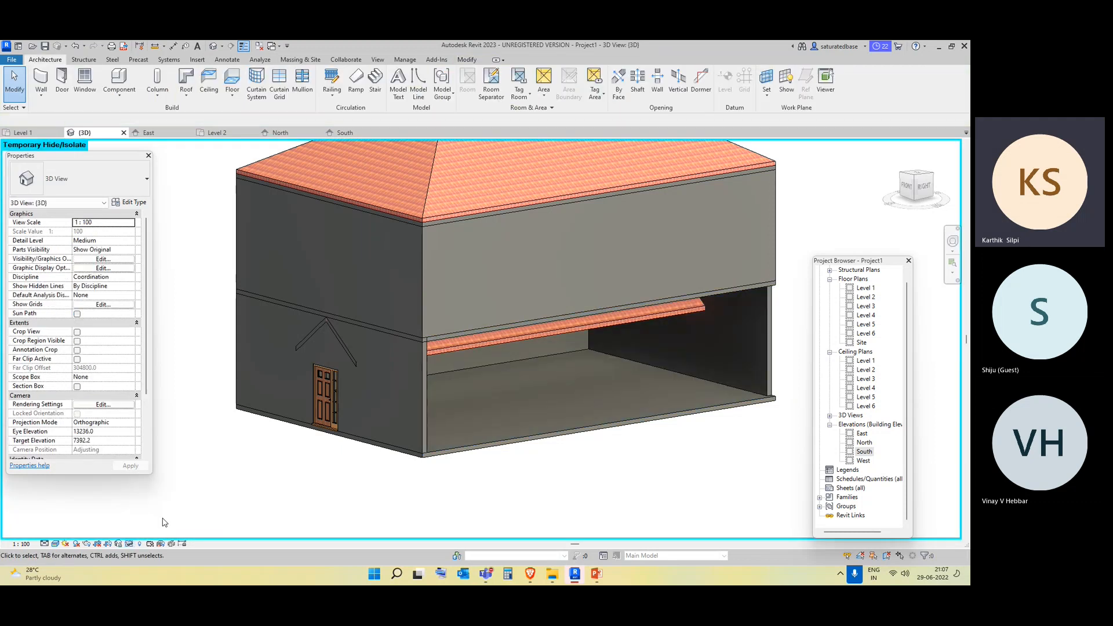
pyautogui.click(423, 402)
pyautogui.click(130, 544)
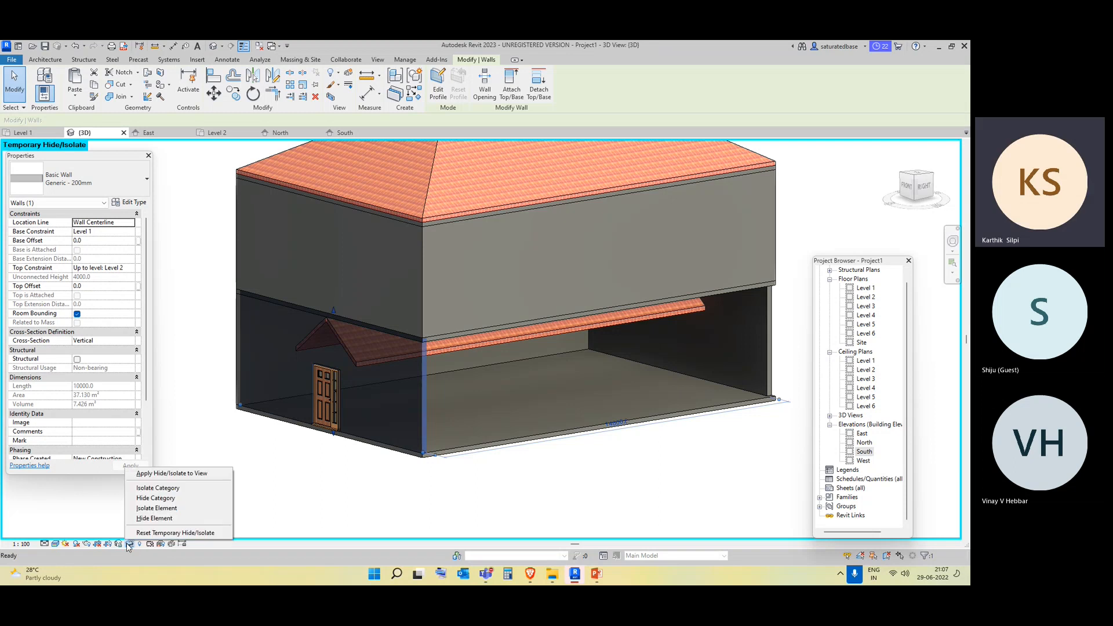
pyautogui.click(160, 520)
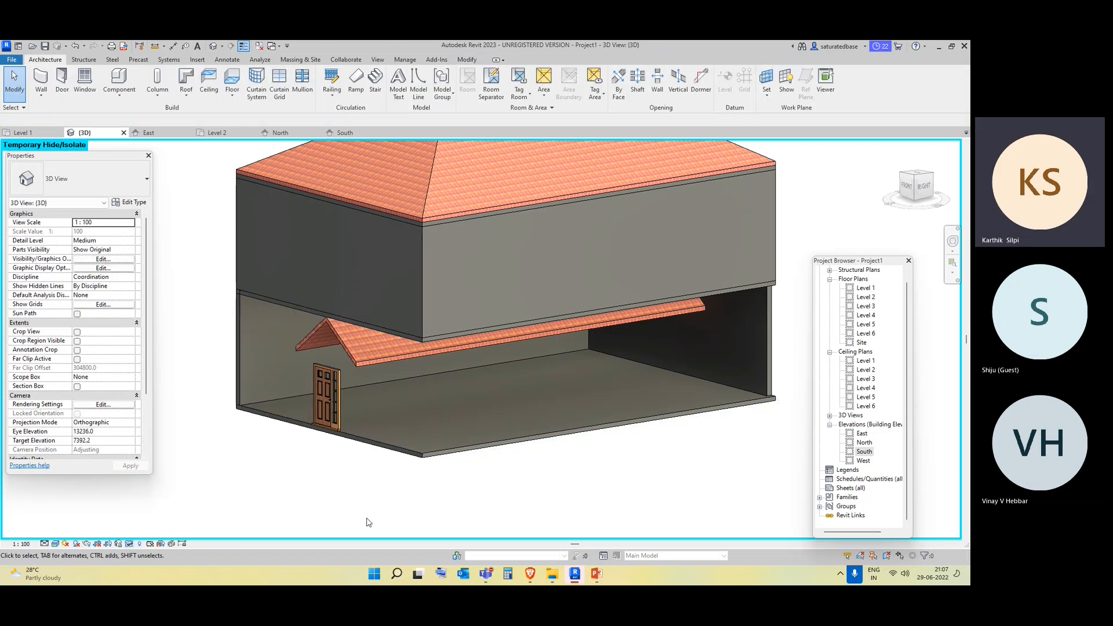
# Stretch the gable roof's front end about 1853 mm out from the entrance facade and pull its rear end back to the facade.
pyautogui.keyDown('shift'); pyautogui.moveTo(380, 532); pyautogui.dragTo(354, 487, button='middle'); pyautogui.keyUp('shift')
pyautogui.click(351, 346)
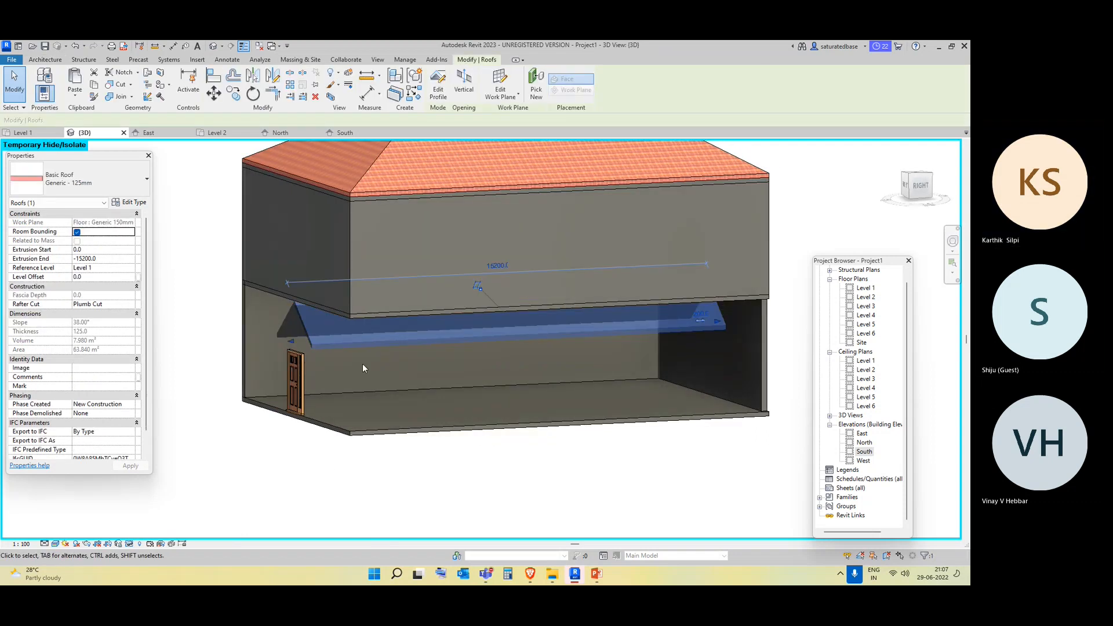
pyautogui.moveTo(284, 337); pyautogui.dragTo(238, 342)
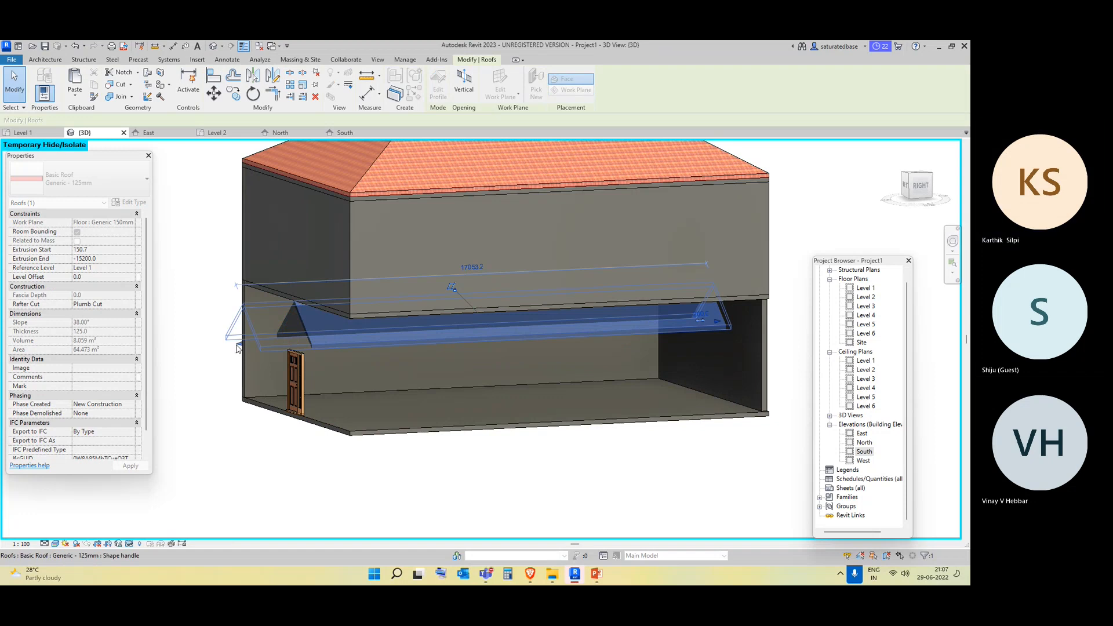
pyautogui.moveTo(708, 327); pyautogui.dragTo(274, 340)
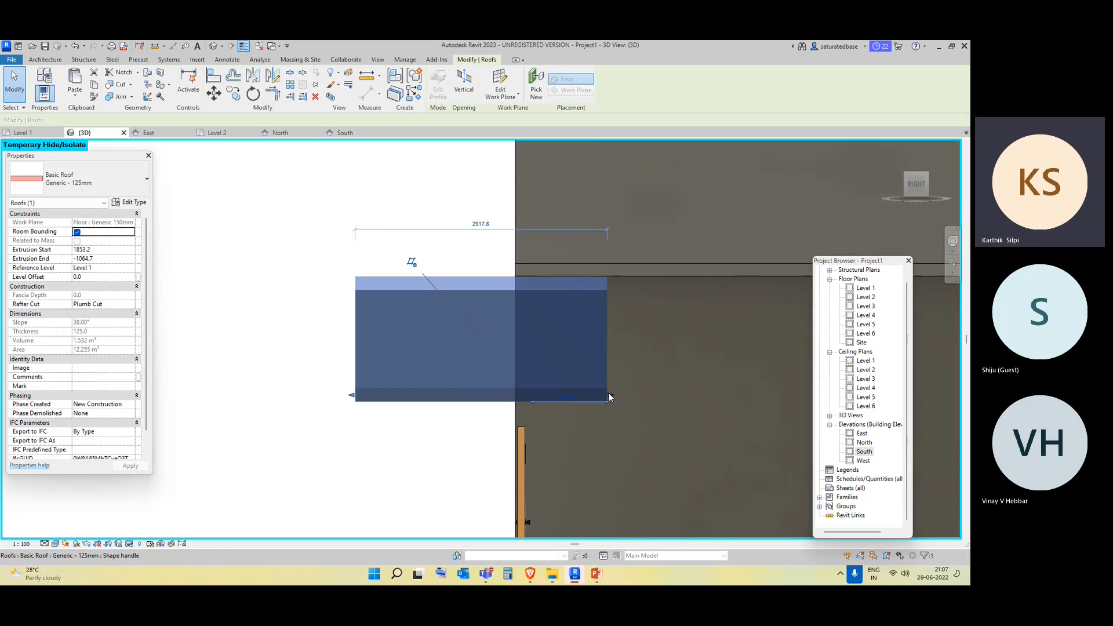
pyautogui.moveTo(614, 397); pyautogui.dragTo(467, 410)
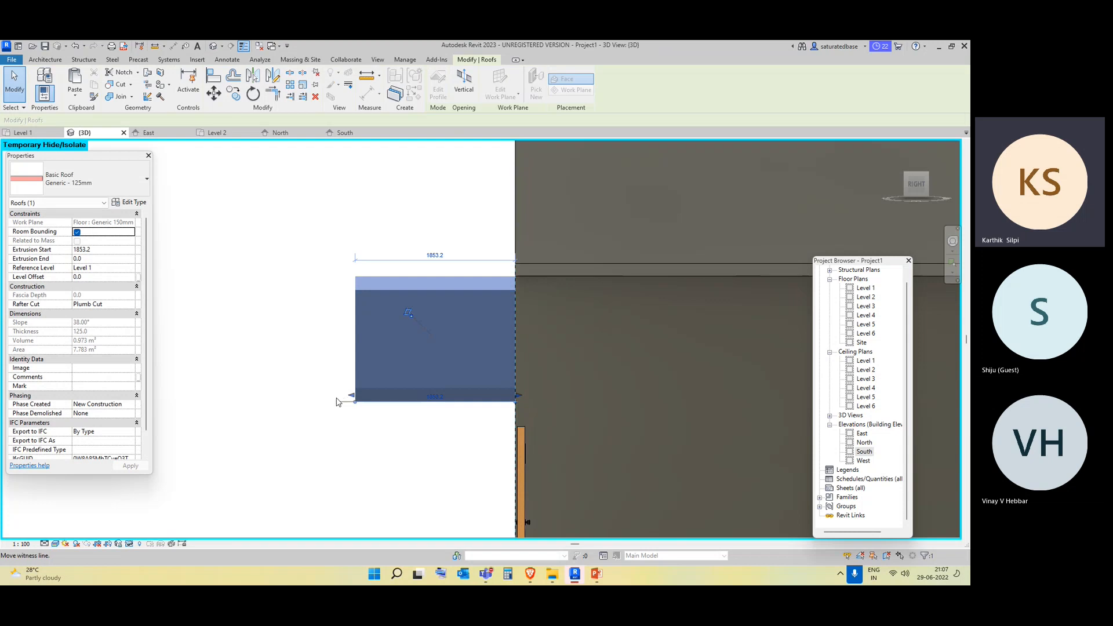
# Set the gable roof's extrusion length to 2000 mm.
pyautogui.click(439, 256)
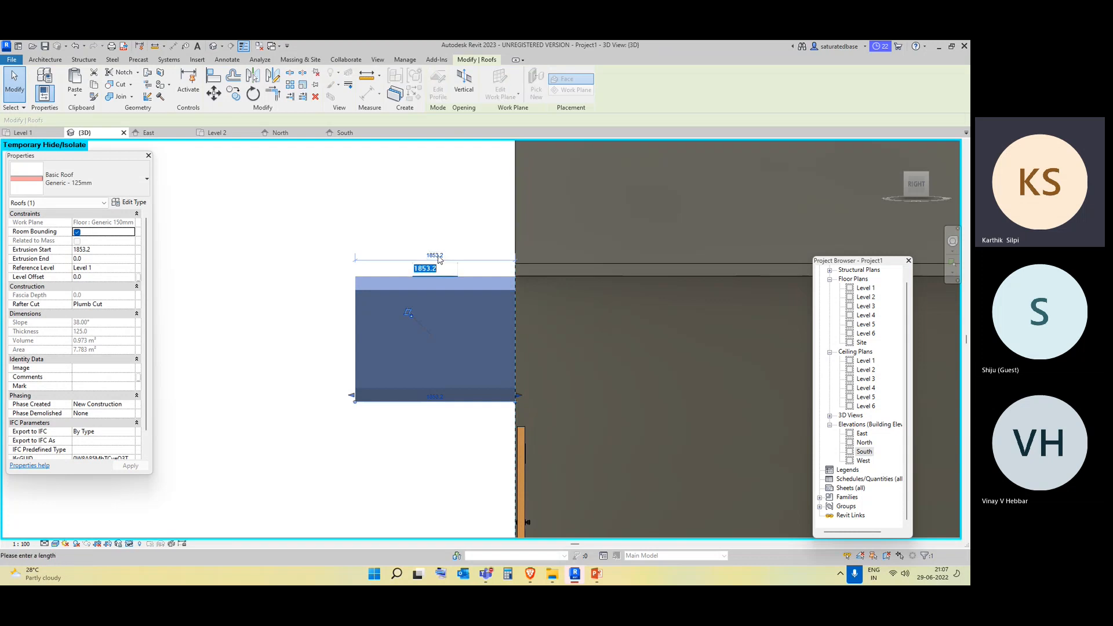
pyautogui.write('2000')
pyautogui.press('Return')
pyautogui.click(427, 221)
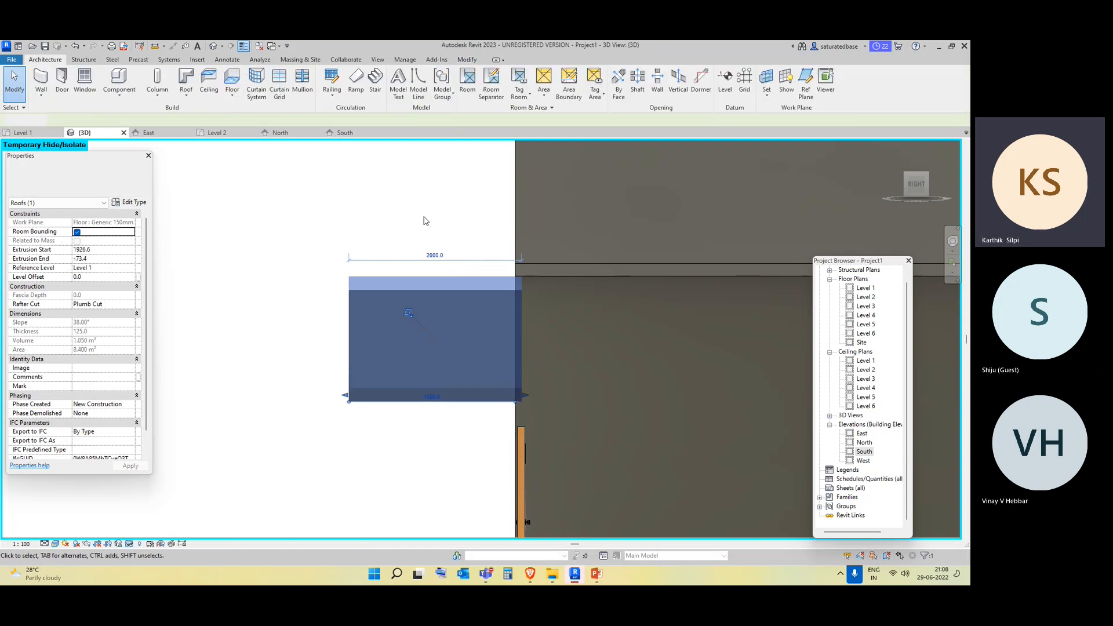
# Reset the temporary hiding of the walls and select the gable roof above the entrance door.
pyautogui.scroll(-2, 386, 291)
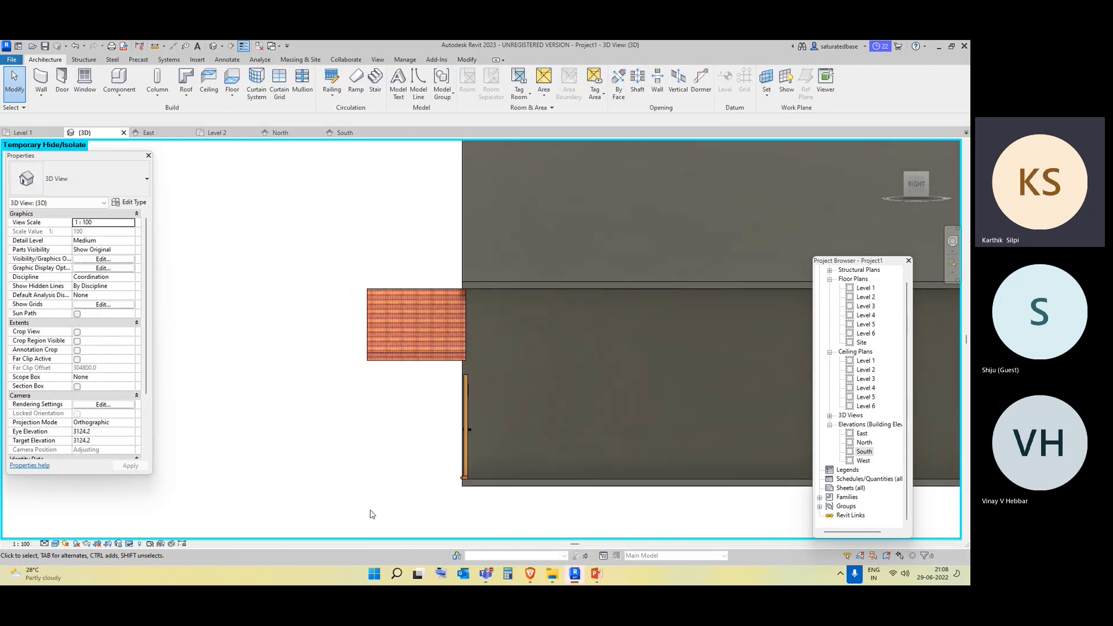
pyautogui.keyDown('shift'); pyautogui.moveTo(378, 440); pyautogui.dragTo(454, 423, button='middle'); pyautogui.keyUp('shift')
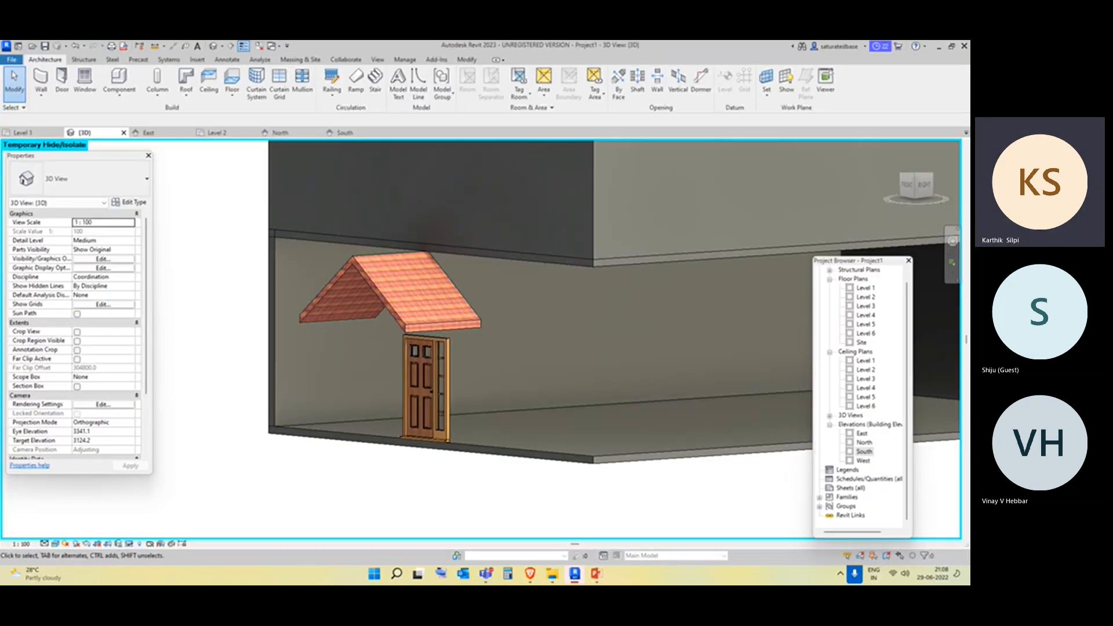
pyautogui.click(130, 545)
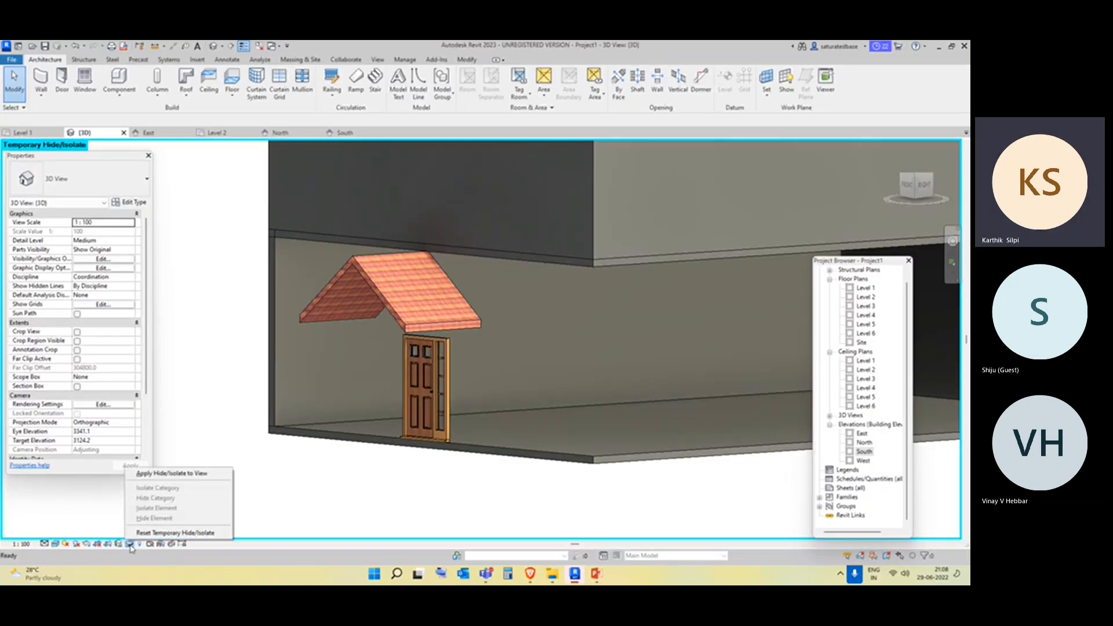
pyautogui.click(166, 533)
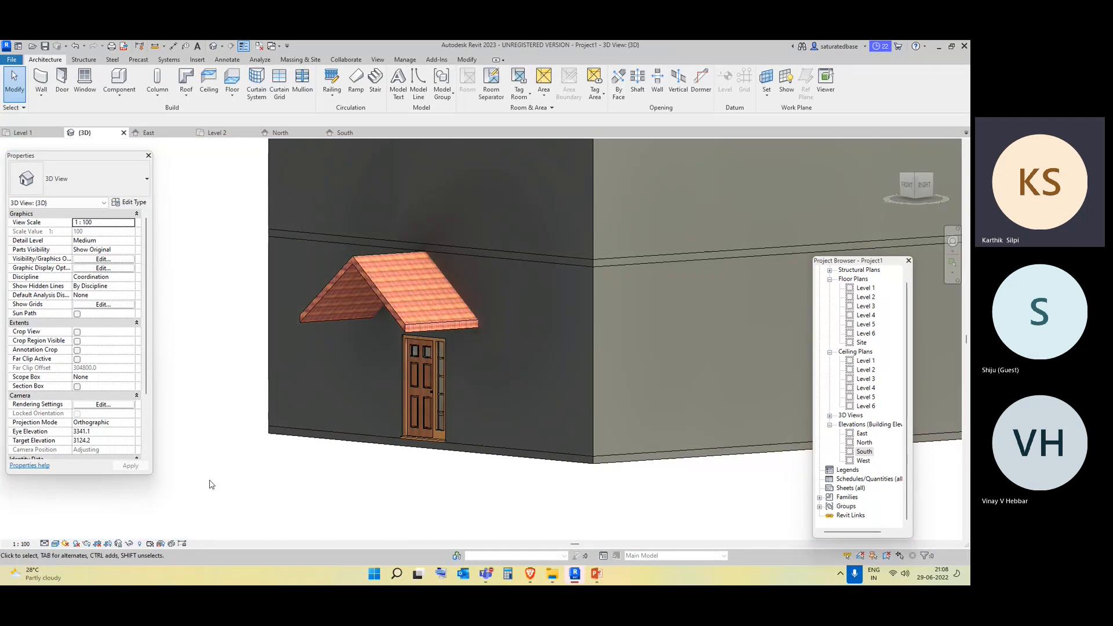
pyautogui.keyDown('shift'); pyautogui.moveTo(249, 519); pyautogui.dragTo(405, 492, button='middle'); pyautogui.keyUp('shift')
pyautogui.scroll(-2, 326, 480)
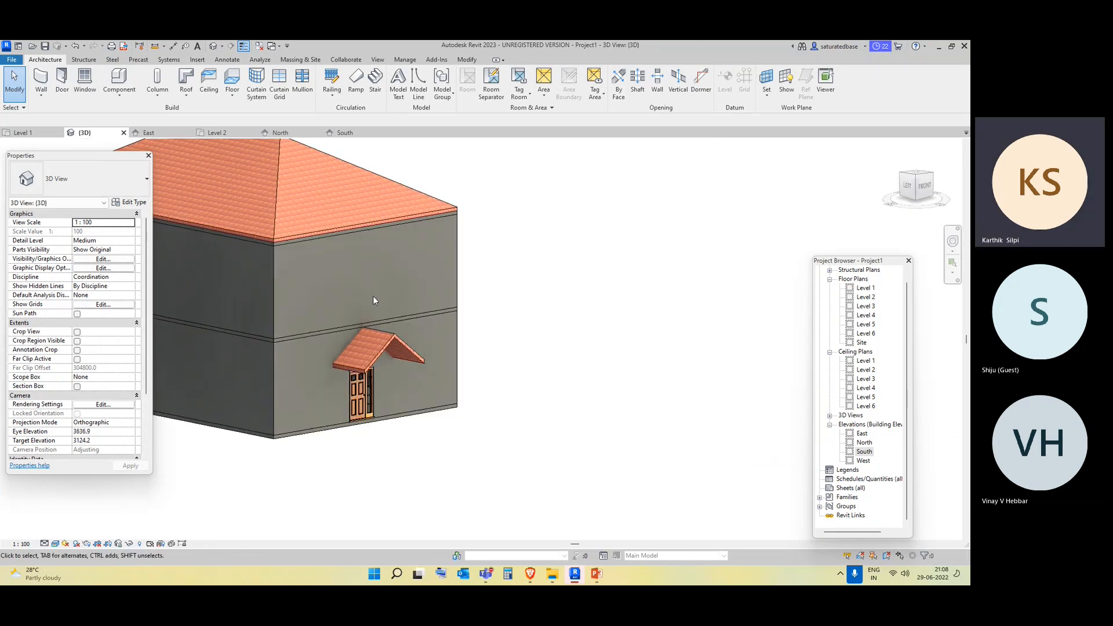
pyautogui.moveTo(284, 399); pyautogui.dragTo(384, 415, button='middle')
pyautogui.click(466, 387)
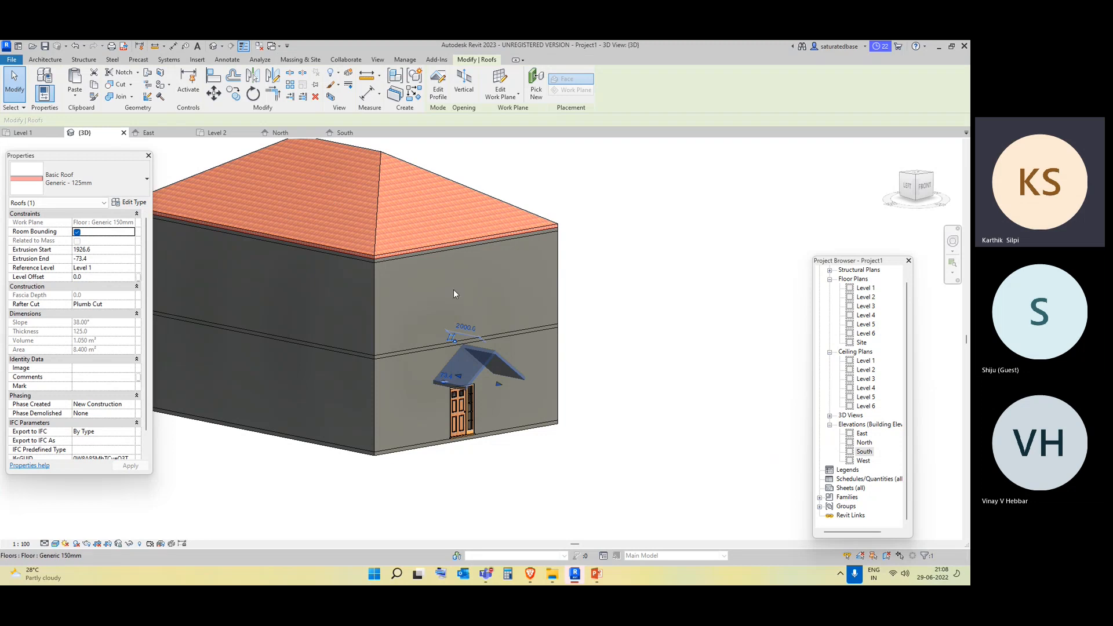
pyautogui.moveTo(517, 443); pyautogui.dragTo(601, 453, button='middle')
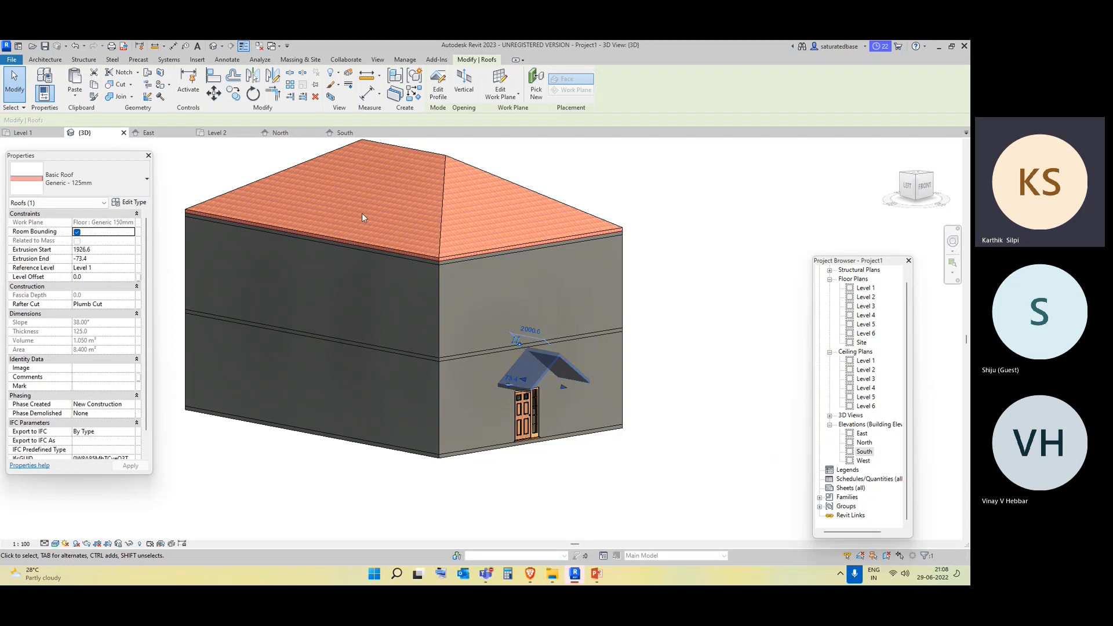
# Open the Level 3 floor plan and select the building's main hip roof.
pyautogui.press('Escape')
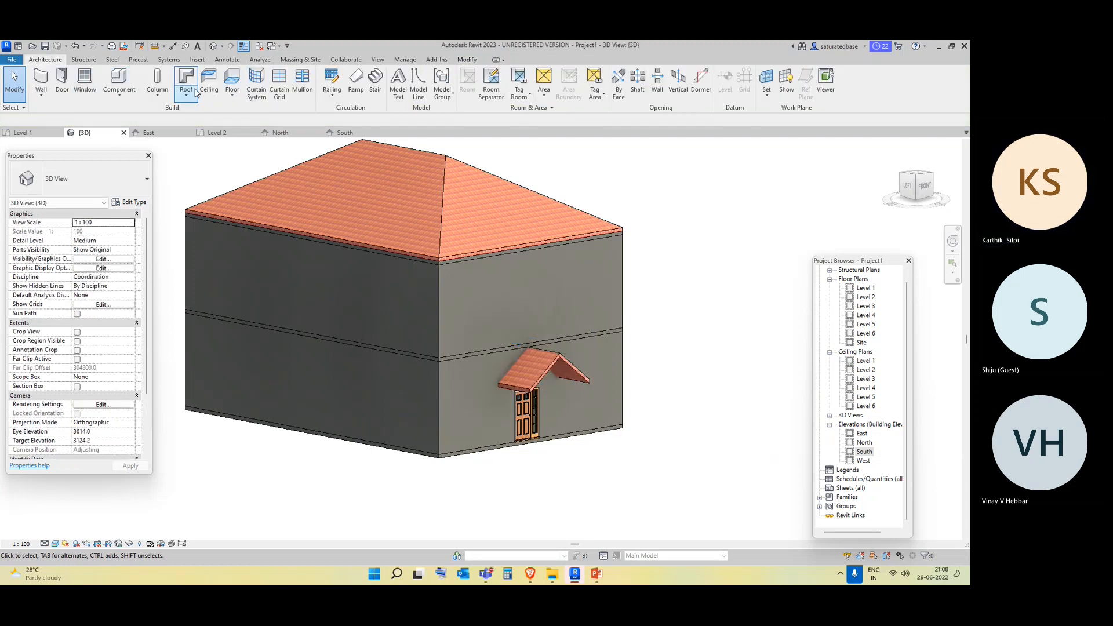
pyautogui.click(194, 93)
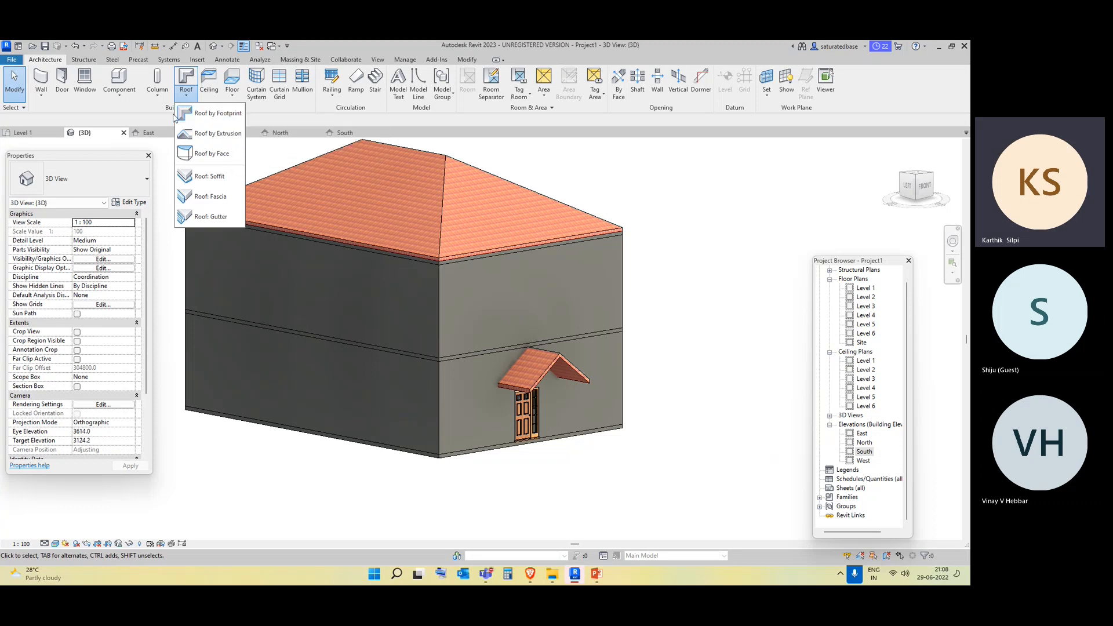
pyautogui.click(871, 288)
pyautogui.click(867, 288)
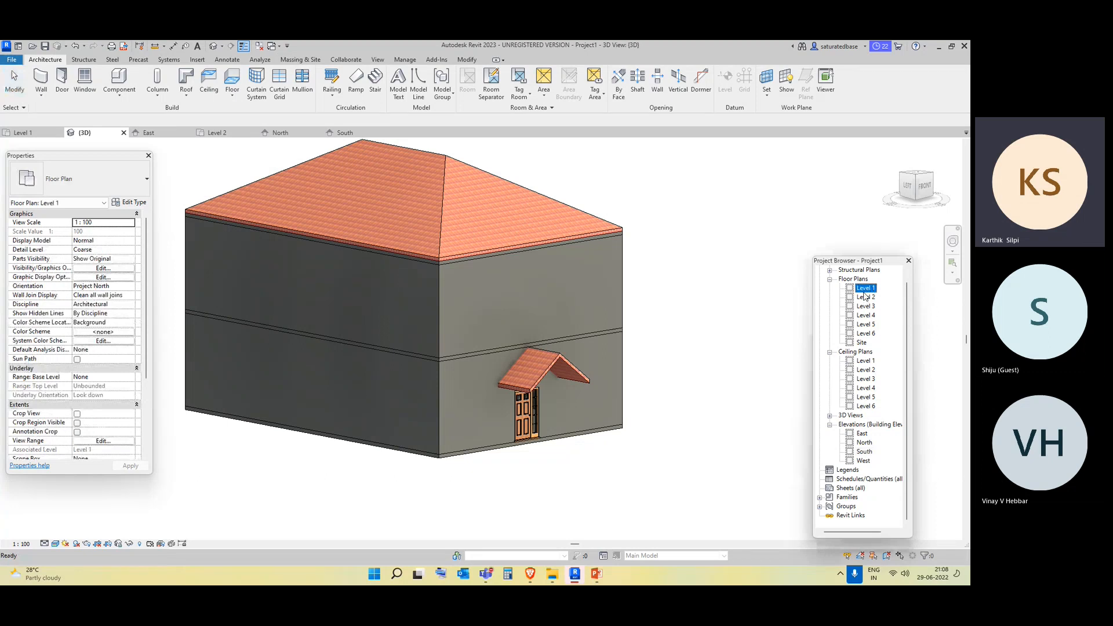
pyautogui.doubleClick(866, 306)
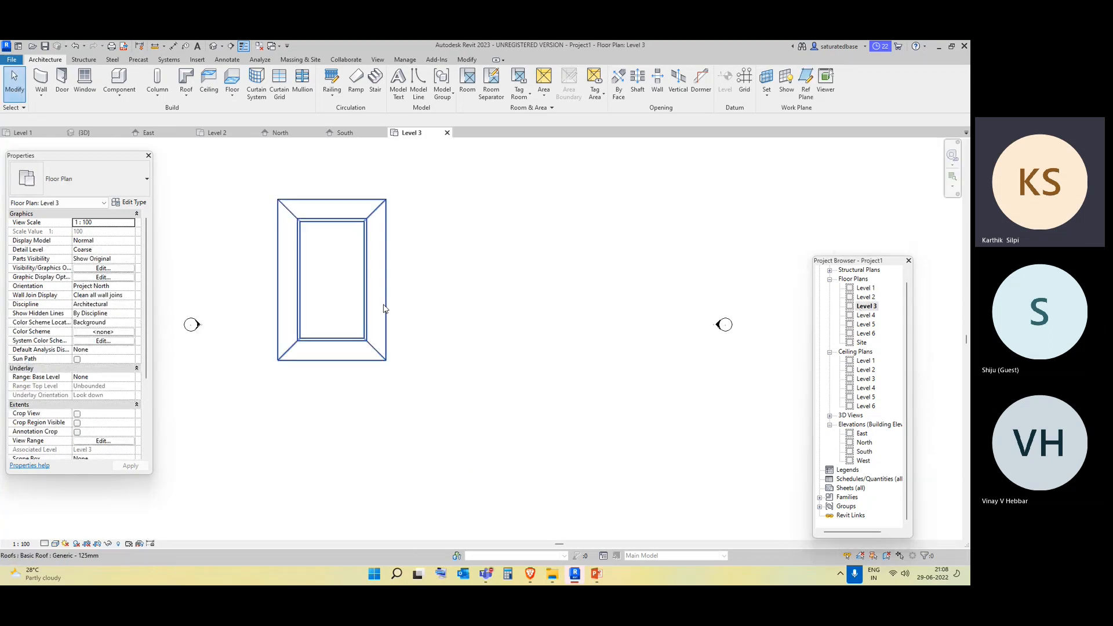
pyautogui.click(367, 279)
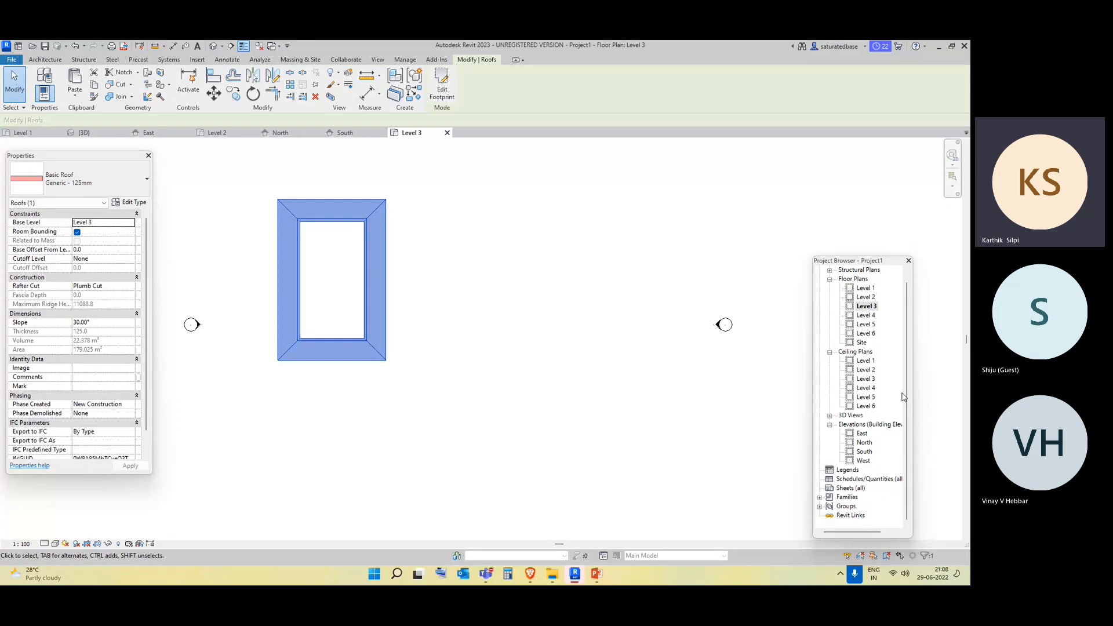
# In the North elevation, stretch the selected hip roof's ridge upward to a maximum ridge height of about 12532 mm.
pyautogui.doubleClick(866, 443)
pyautogui.moveTo(747, 404); pyautogui.dragTo(625, 379, button='middle')
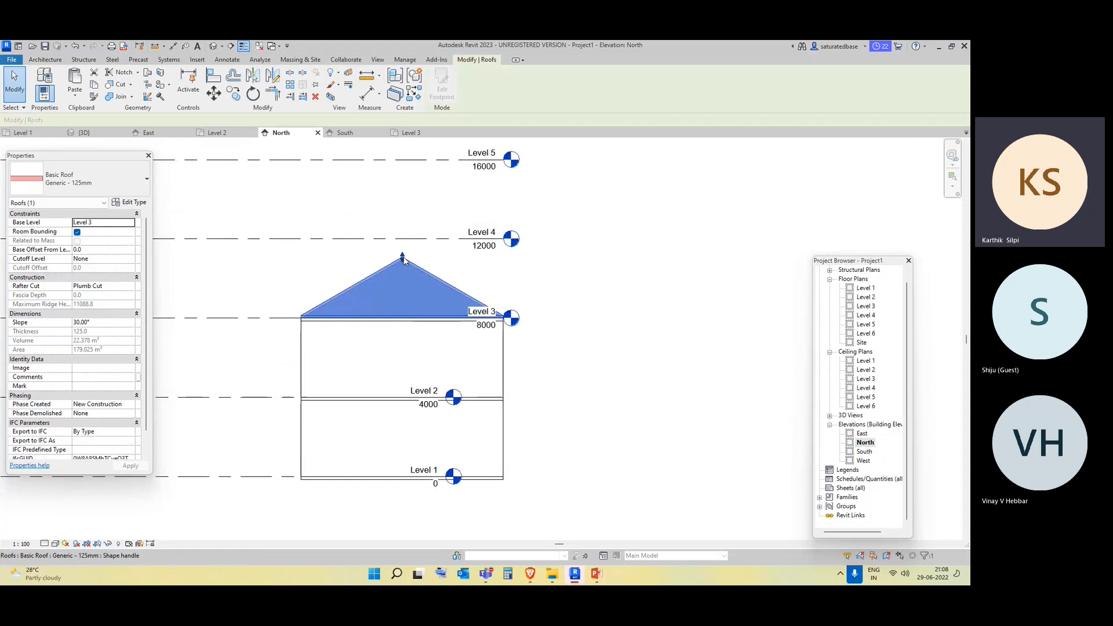
pyautogui.moveTo(403, 255); pyautogui.dragTo(403, 227)
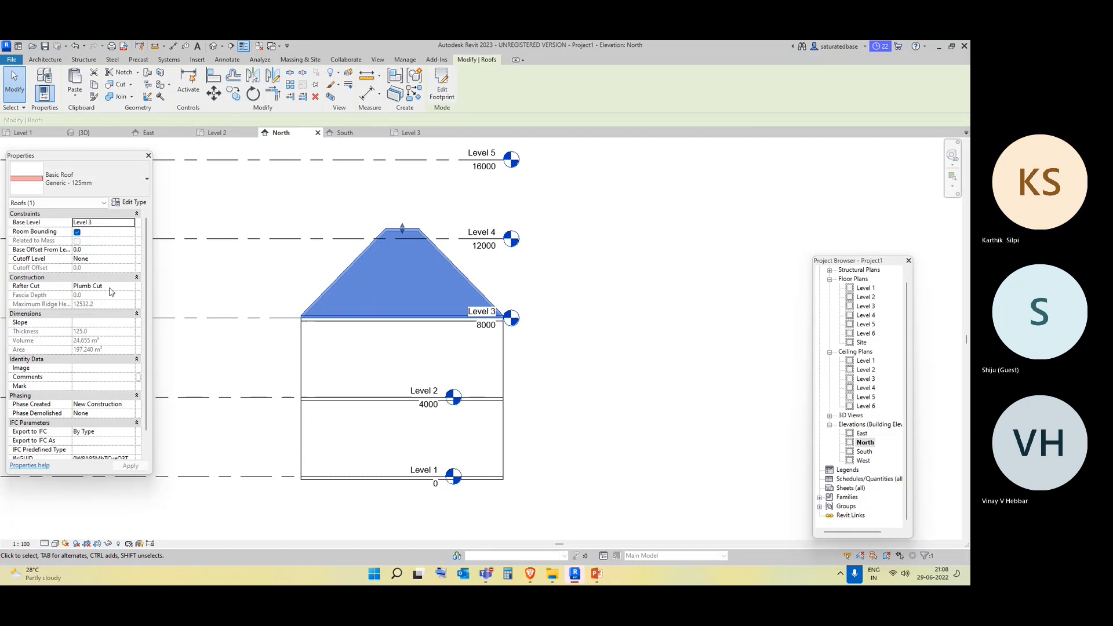
# Set the hip roof's Rafter Cut to Two Cut - Square.
pyautogui.click(130, 287)
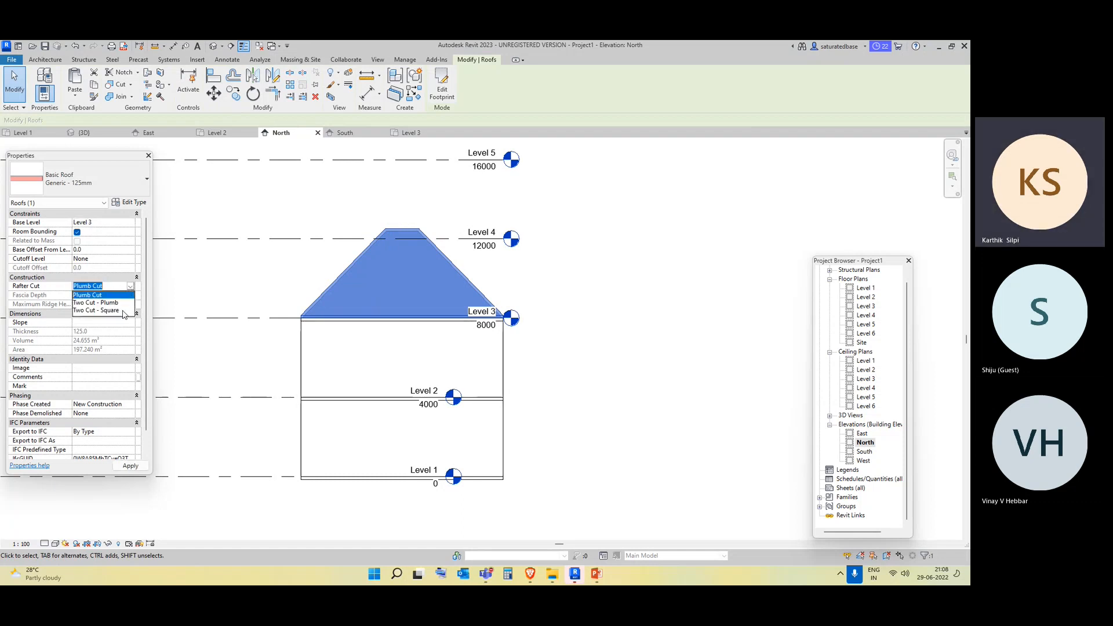
pyautogui.click(107, 303)
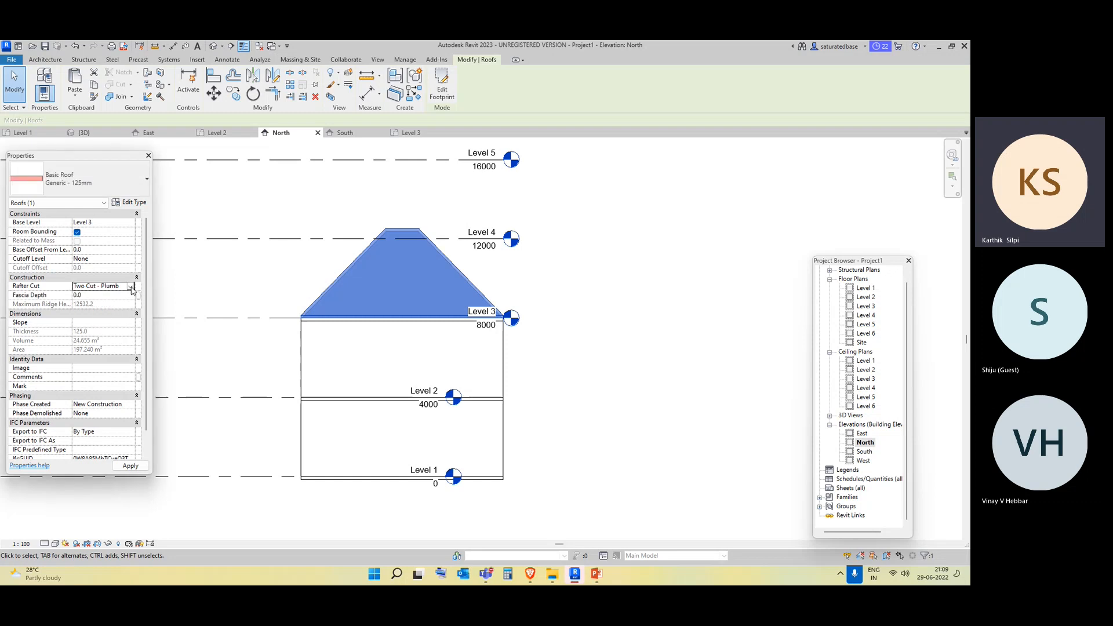
pyautogui.click(131, 287)
pyautogui.click(120, 311)
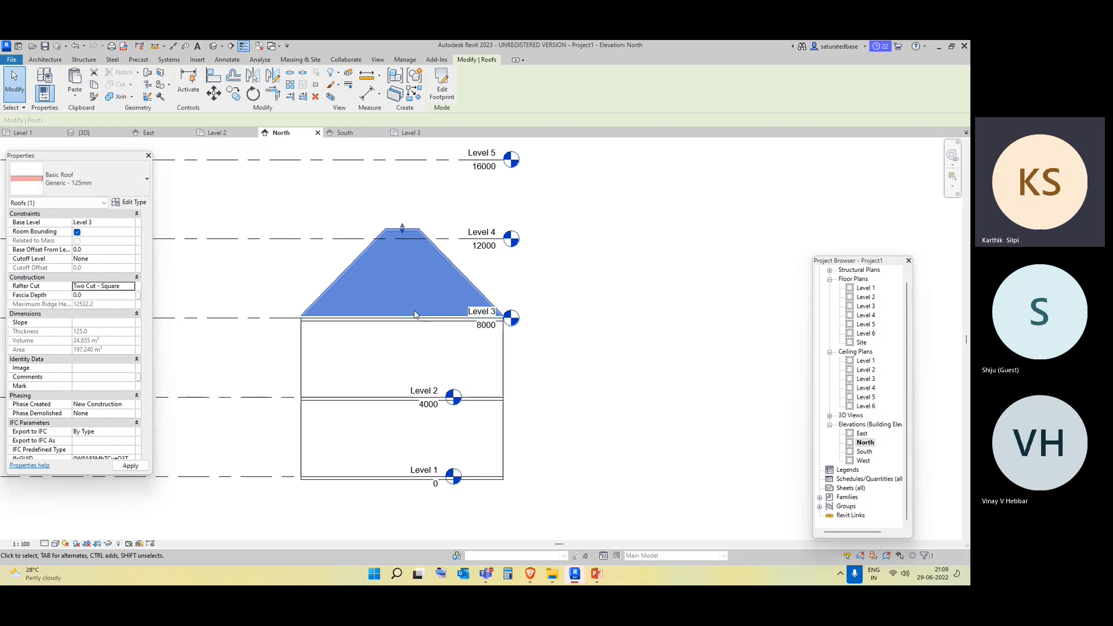
# Reselect the hip roof in the North elevation and raise its ridge further to about 13416 mm.
pyautogui.click(660, 323)
pyautogui.click(448, 263)
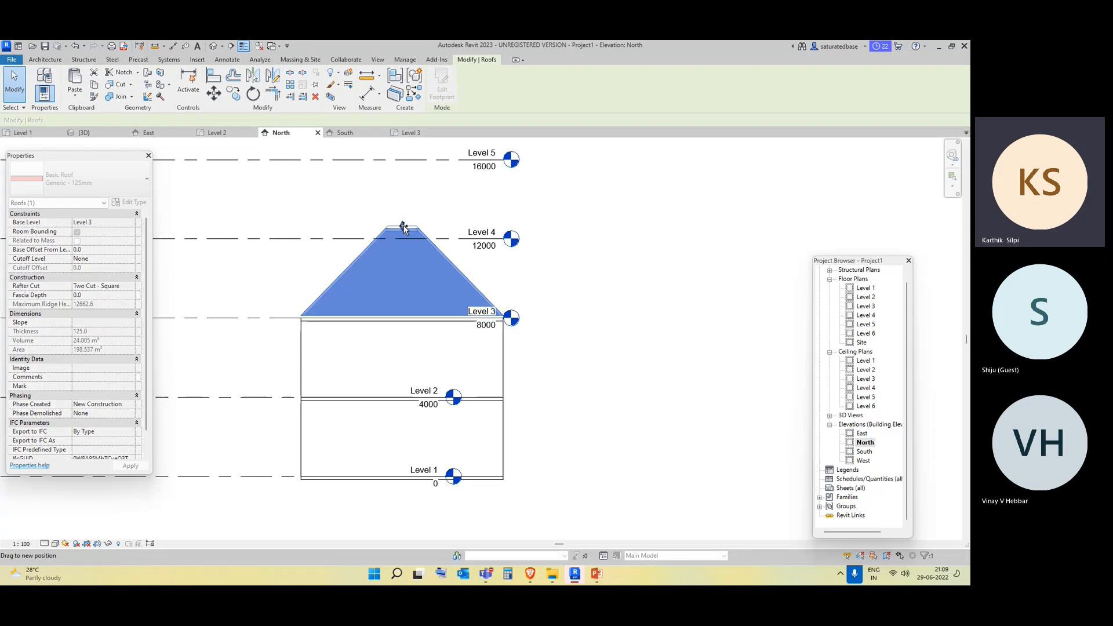
pyautogui.click(668, 315)
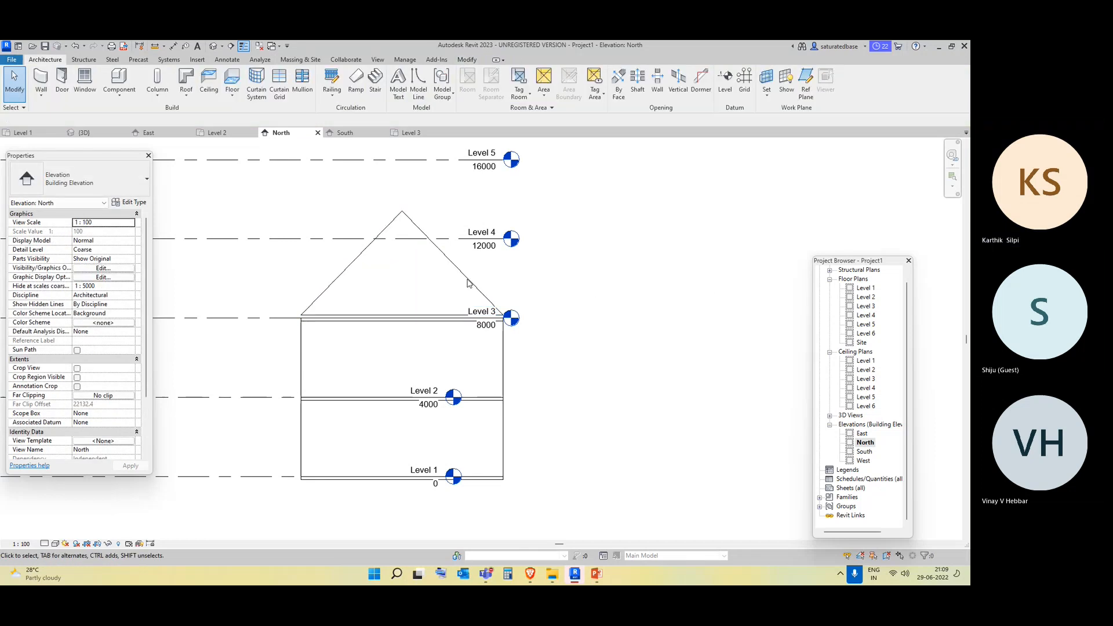
# In the 3D view, lower the hip roof's ridge to a maximum ridge height of about 11885 mm.
pyautogui.click(212, 48)
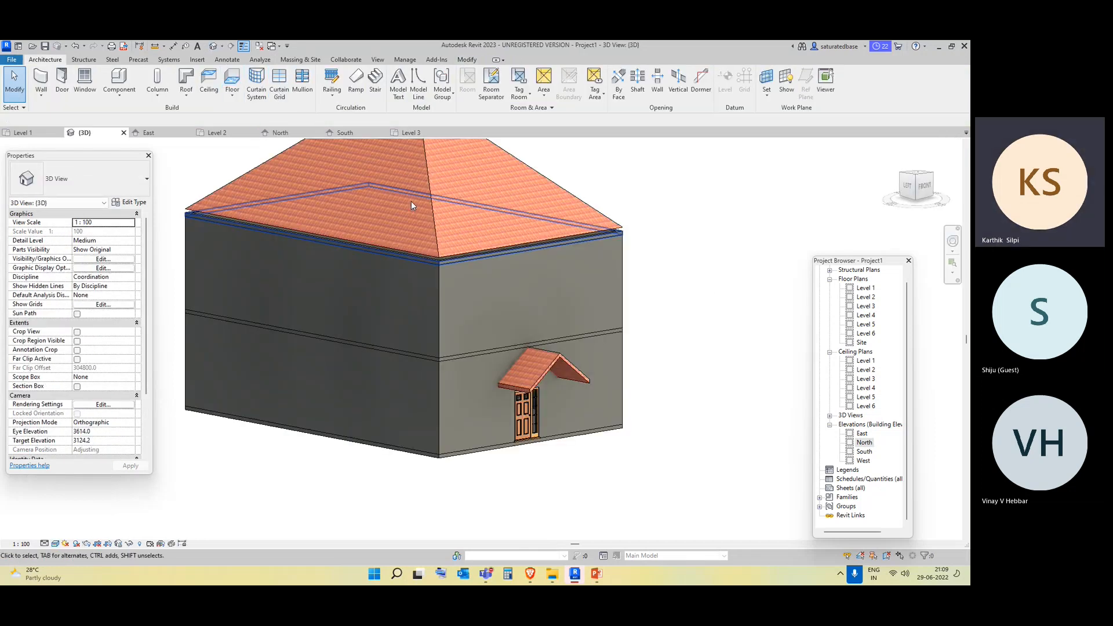
pyautogui.scroll(-3, 412, 200)
pyautogui.click(442, 197)
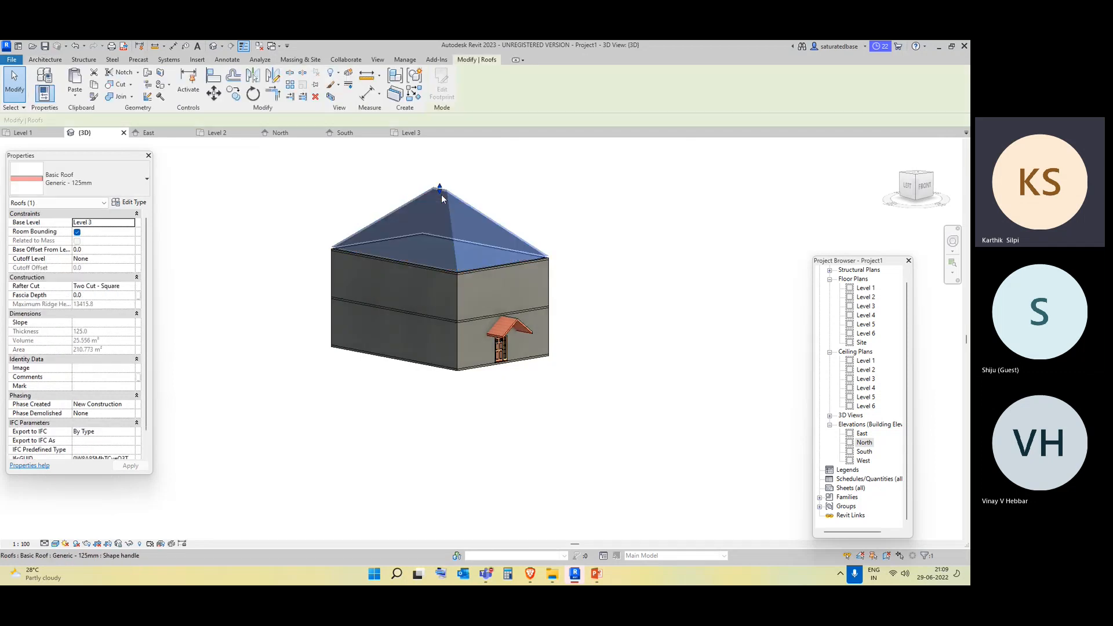
pyautogui.moveTo(439, 195)
pyautogui.mouseDown()
pyautogui.moveTo(440, 224)
pyautogui.moveTo(450, 196)
pyautogui.mouseUp()
pyautogui.scroll(4, 447, 215)
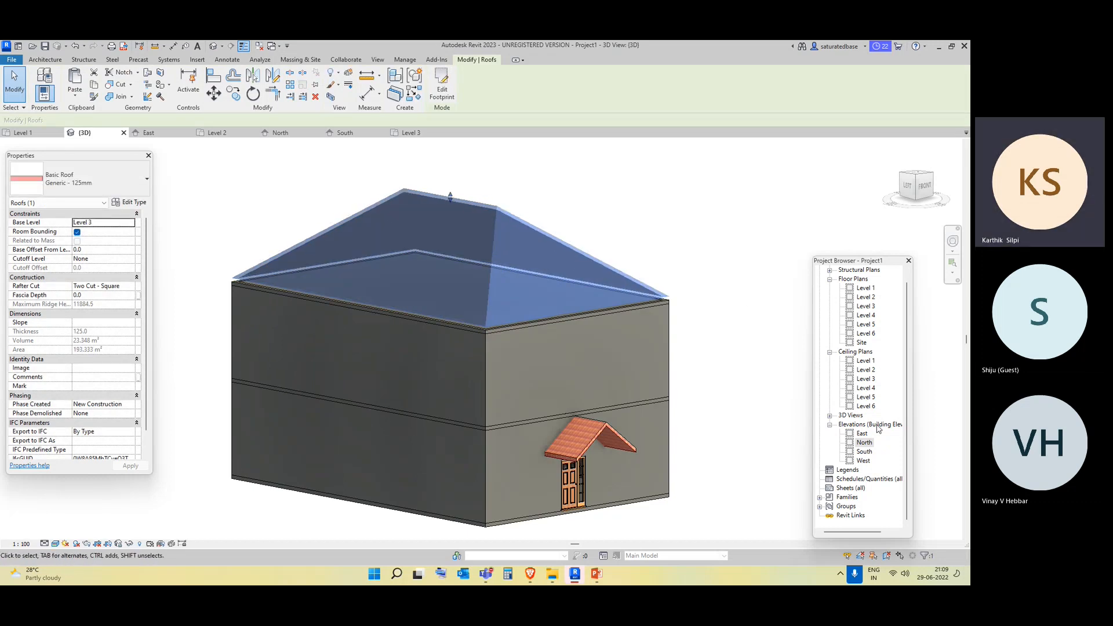
# In the North elevation, set Level 4's elevation to 11000 mm.
pyautogui.doubleClick(865, 443)
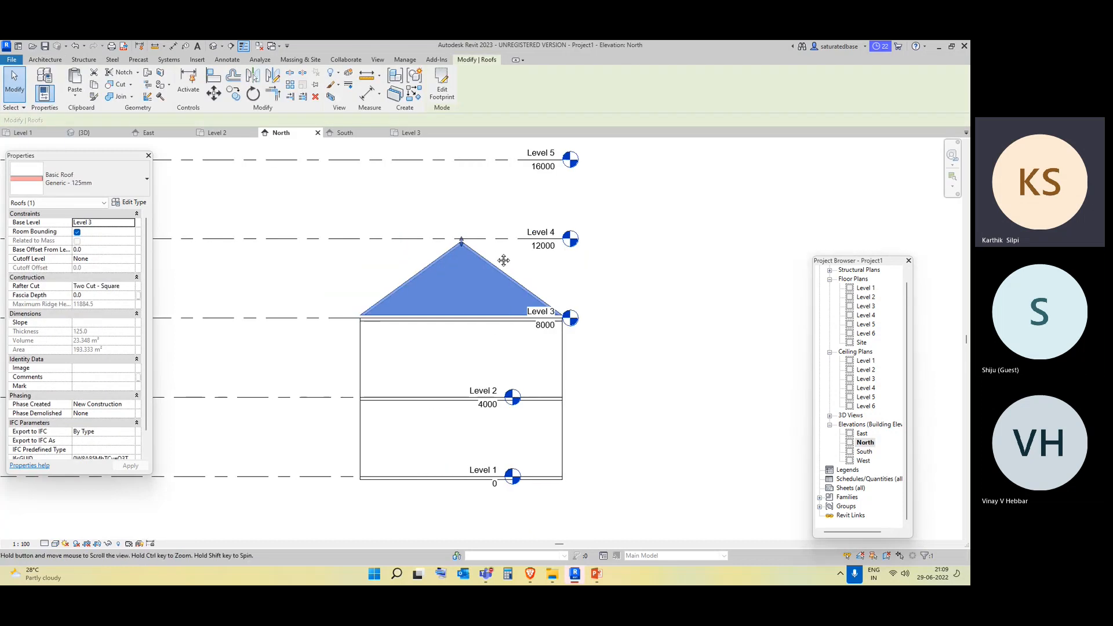
pyautogui.click(532, 249)
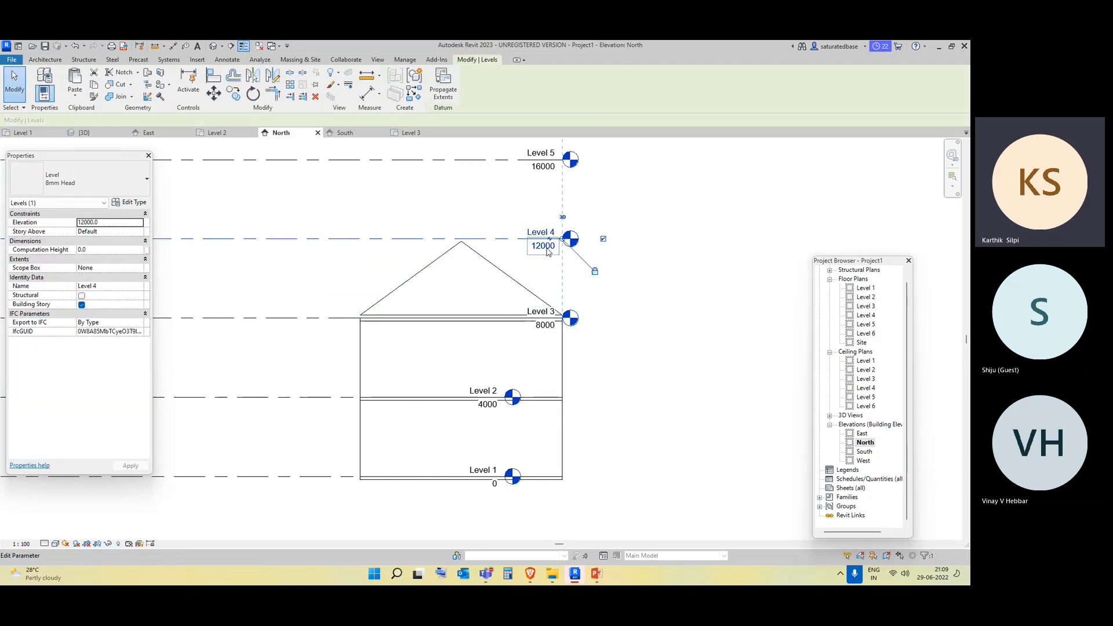
pyautogui.click(537, 248)
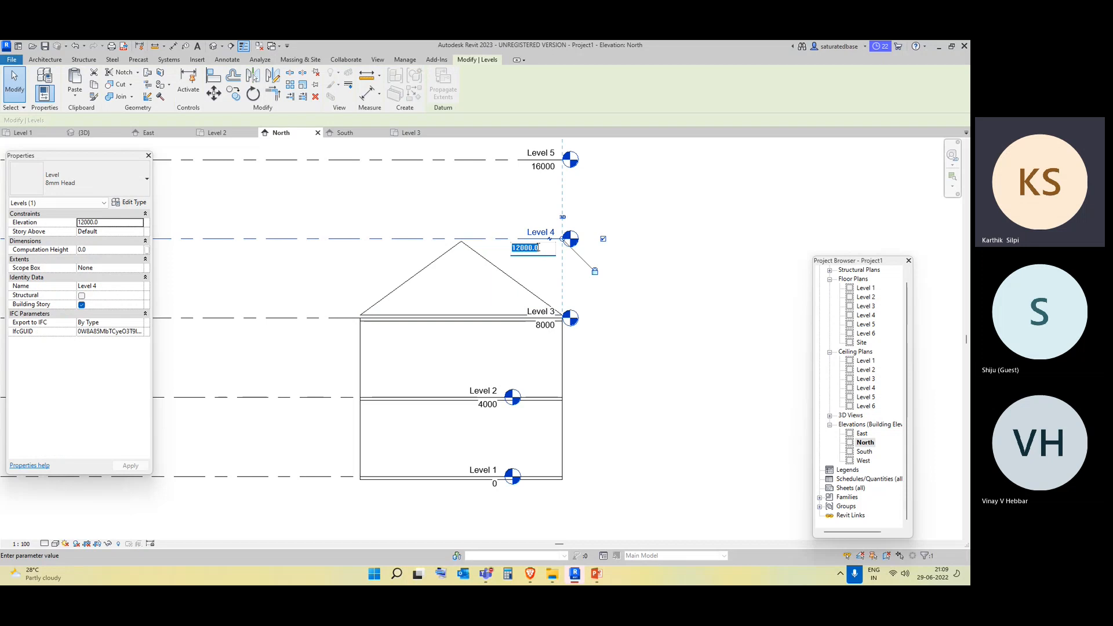
pyautogui.write('11000')
pyautogui.press('Return')
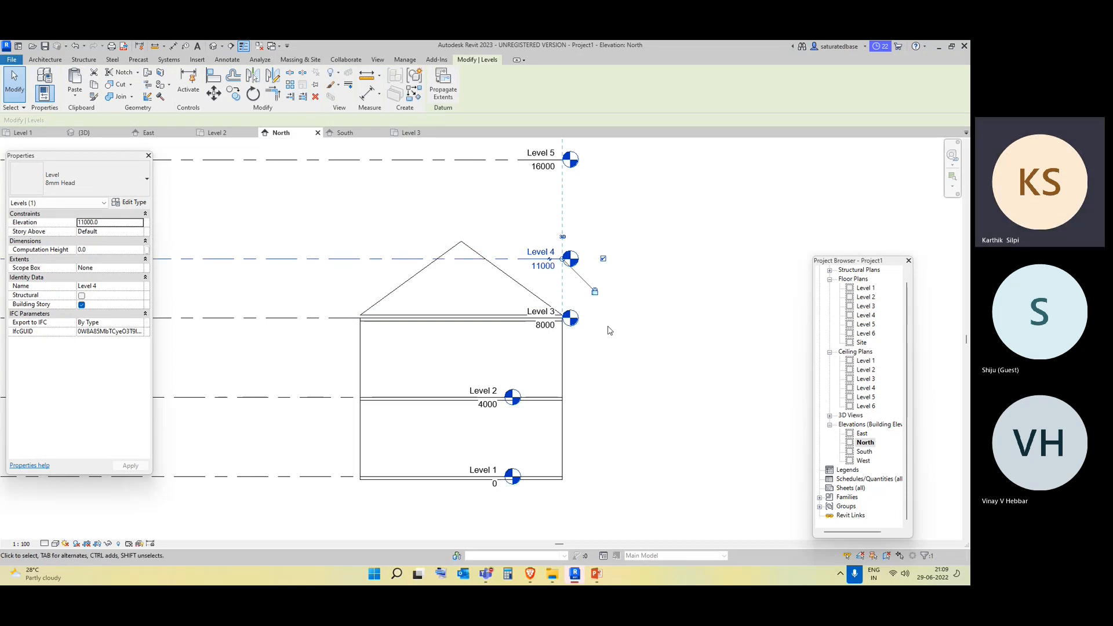
pyautogui.scroll(1, 699, 326)
pyautogui.click(656, 338)
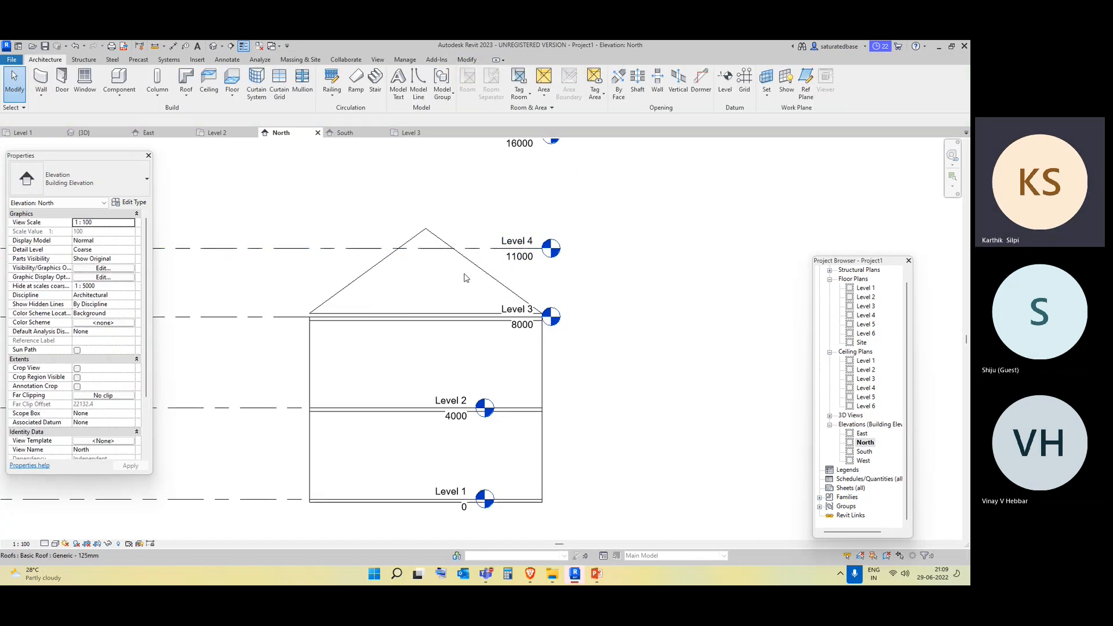
# Set the hip roof's Cutoff Level to Level 4 in the North elevation and inspect the roof's top in 3D.
pyautogui.click(213, 48)
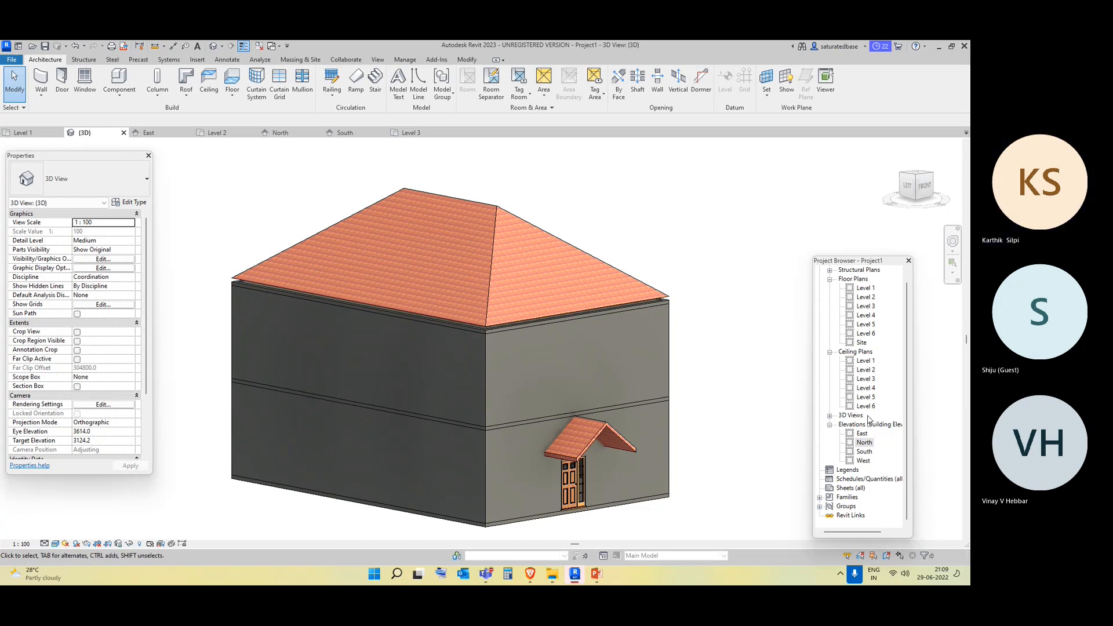
pyautogui.doubleClick(864, 443)
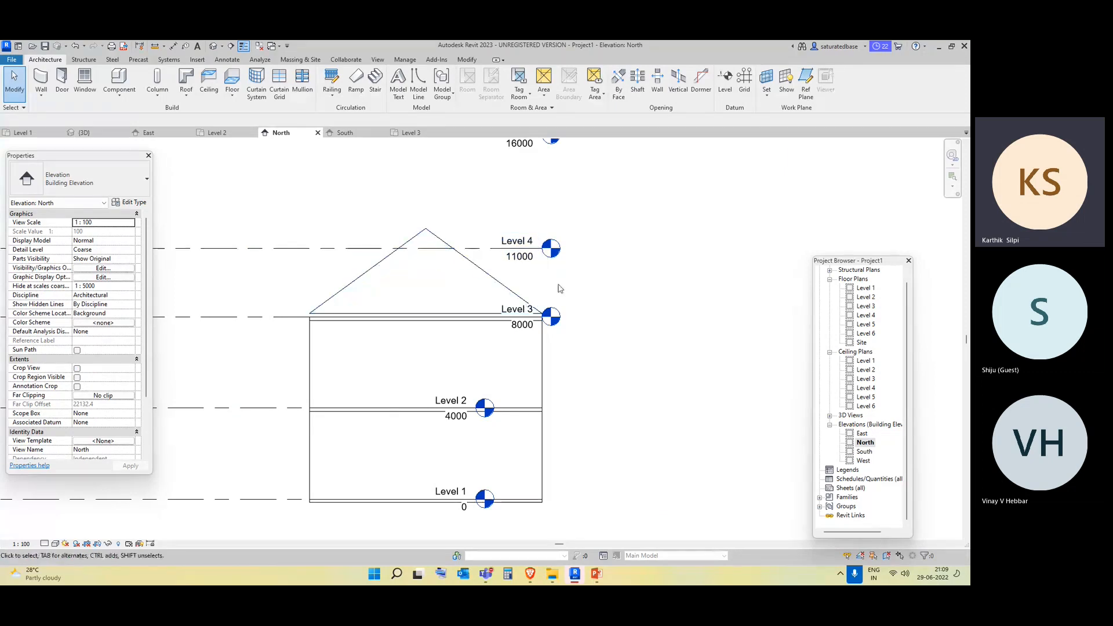
pyautogui.moveTo(317, 274); pyautogui.dragTo(427, 267, button='middle')
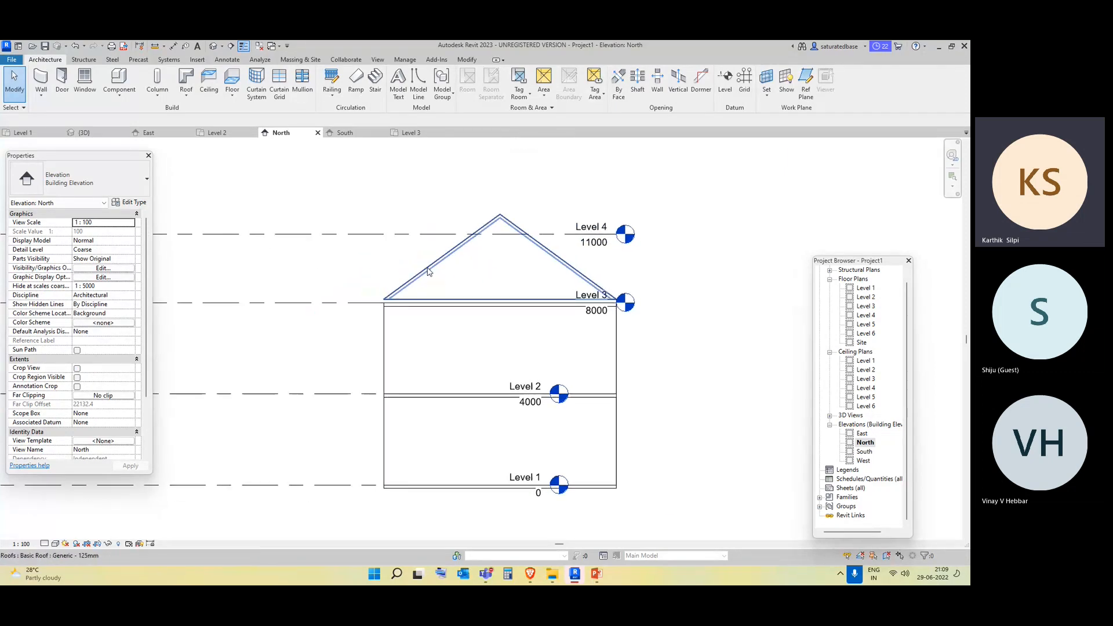
pyautogui.click(428, 267)
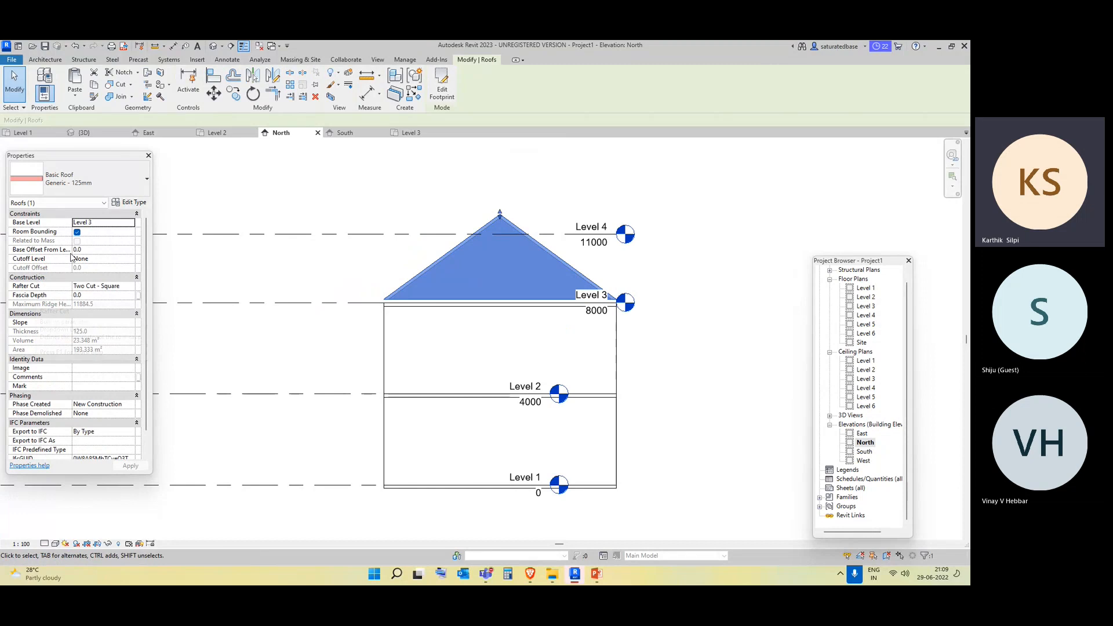
pyautogui.click(130, 261)
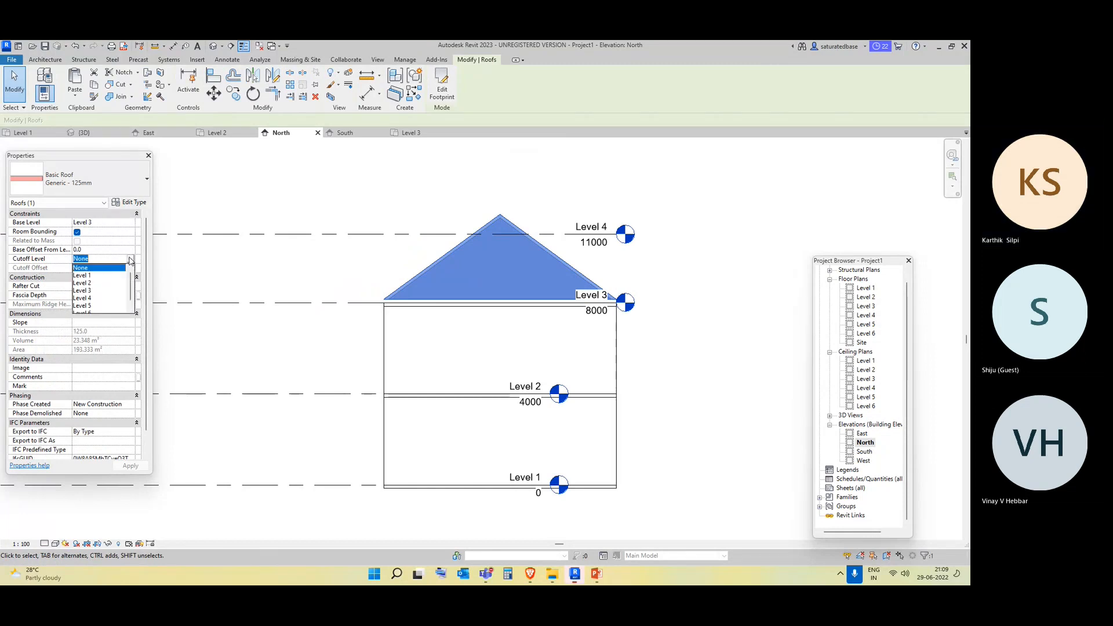
pyautogui.click(97, 299)
pyautogui.click(708, 298)
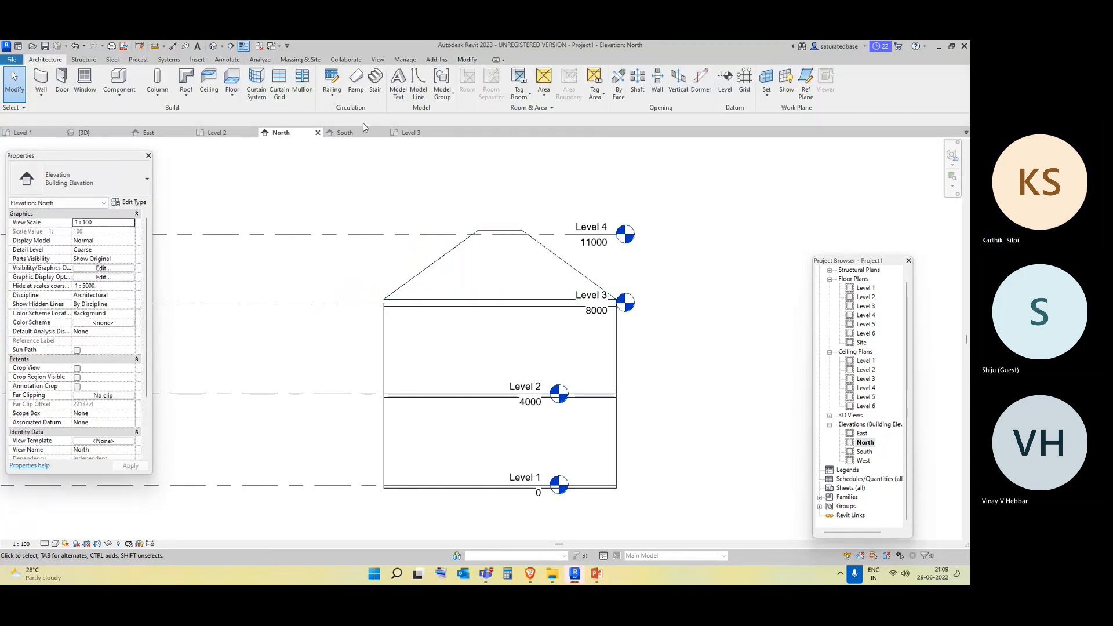
pyautogui.click(212, 48)
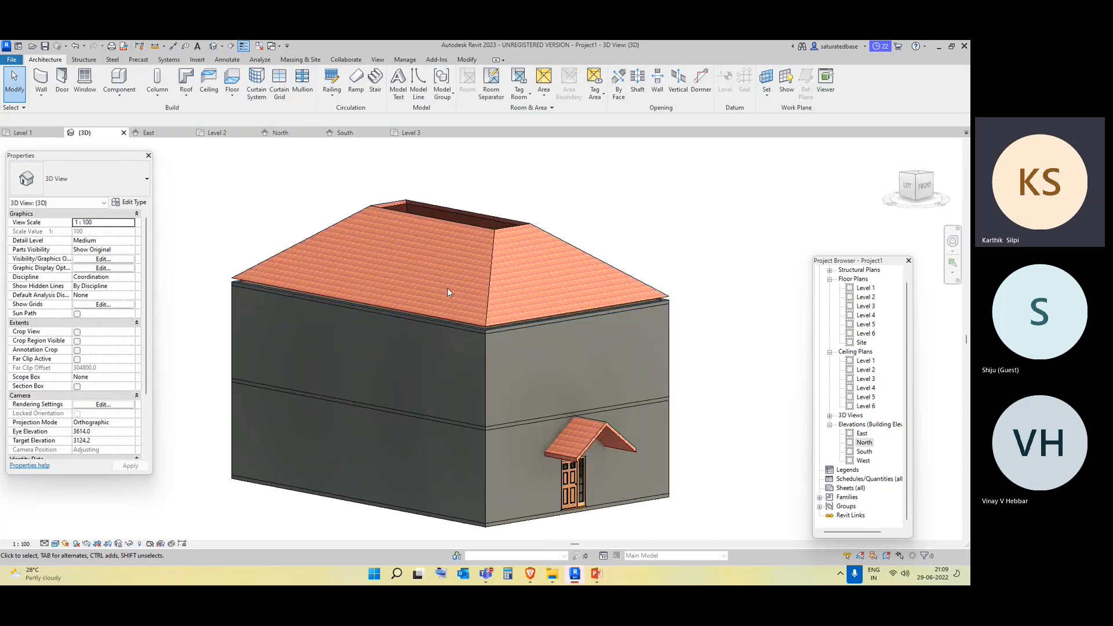
pyautogui.keyDown('shift'); pyautogui.moveTo(411, 277); pyautogui.dragTo(443, 398, button='middle'); pyautogui.keyUp('shift')
pyautogui.scroll(6, 452, 372)
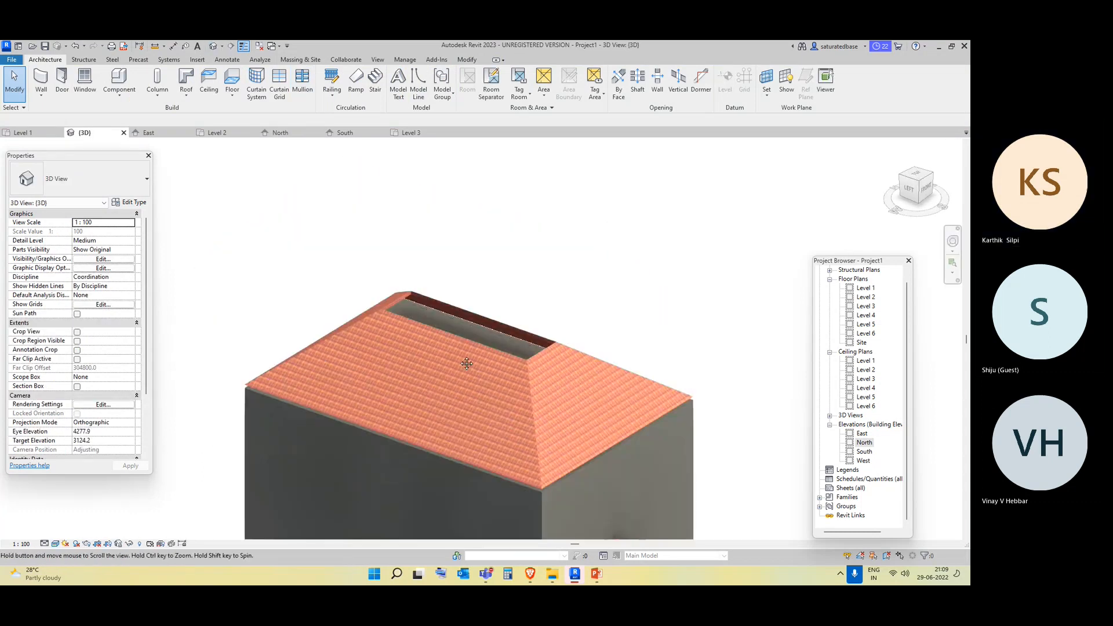
pyautogui.keyDown('shift'); pyautogui.moveTo(426, 305); pyautogui.dragTo(325, 344, button='middle'); pyautogui.keyUp('shift')
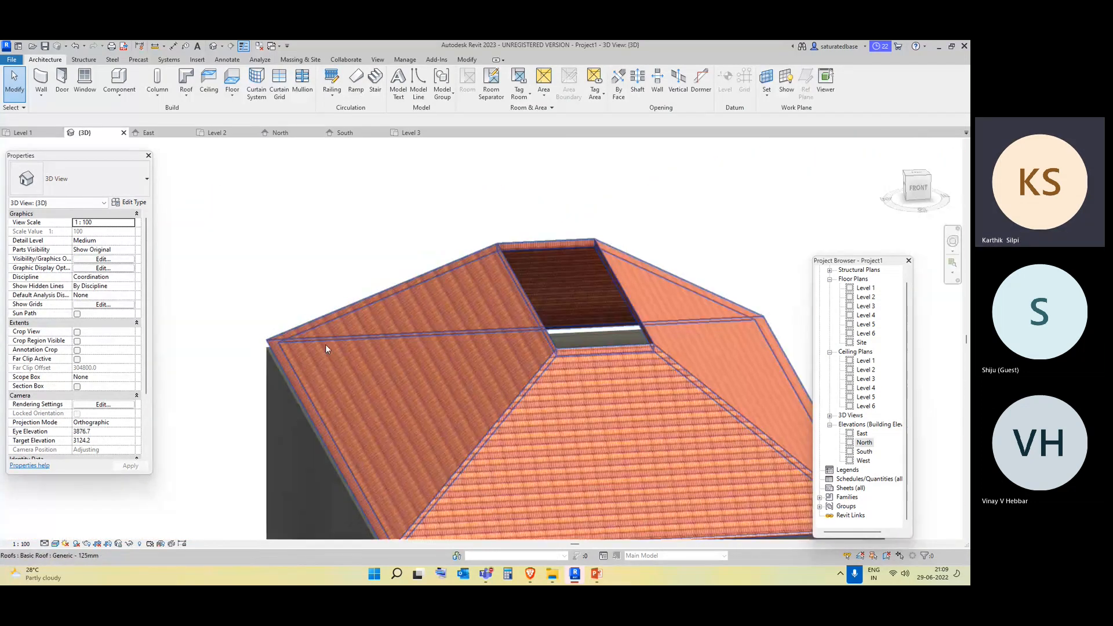
# In the Level 4 floor plan, draw four Generic - 200mm walls around the roof opening with their top constraint up to Level 5.
pyautogui.doubleClick(867, 315)
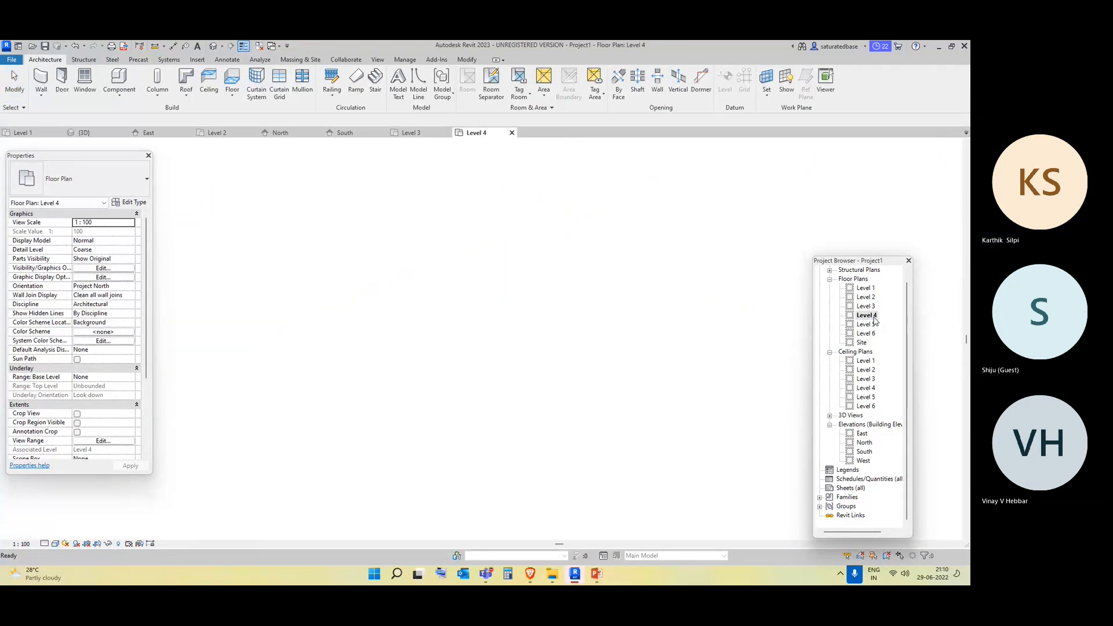
pyautogui.click(41, 96)
pyautogui.click(53, 117)
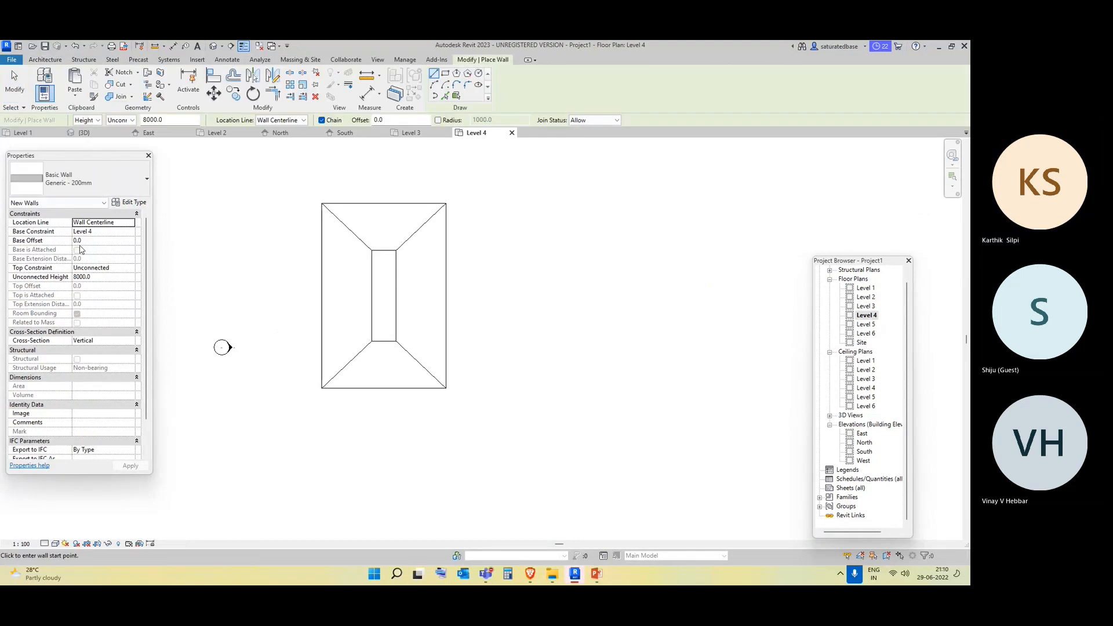
pyautogui.click(130, 269)
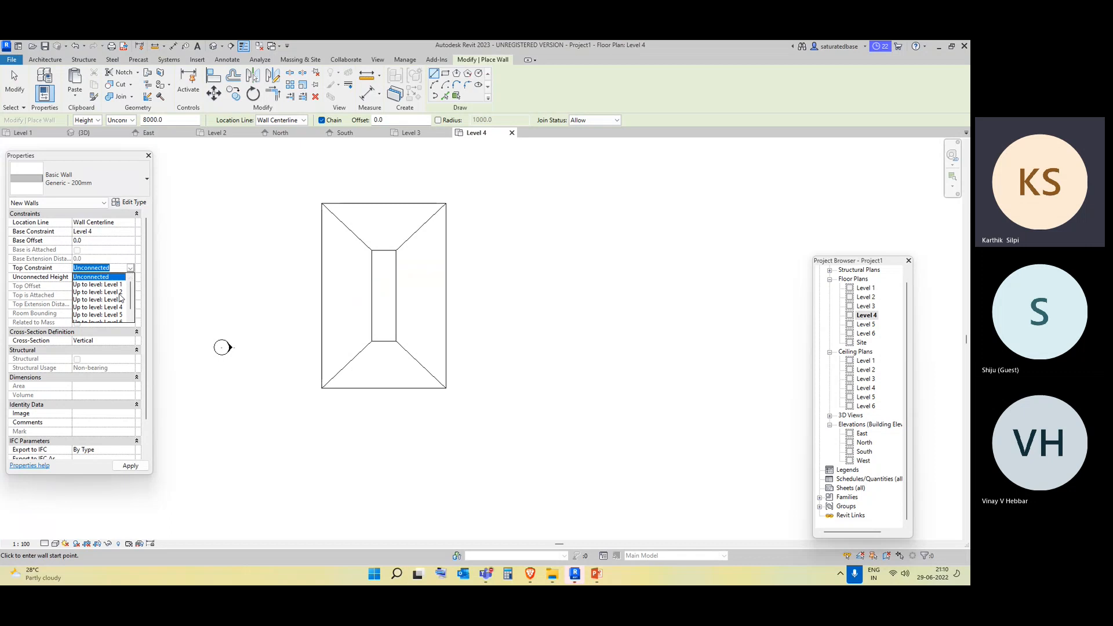
pyautogui.click(98, 315)
pyautogui.scroll(3, 355, 256)
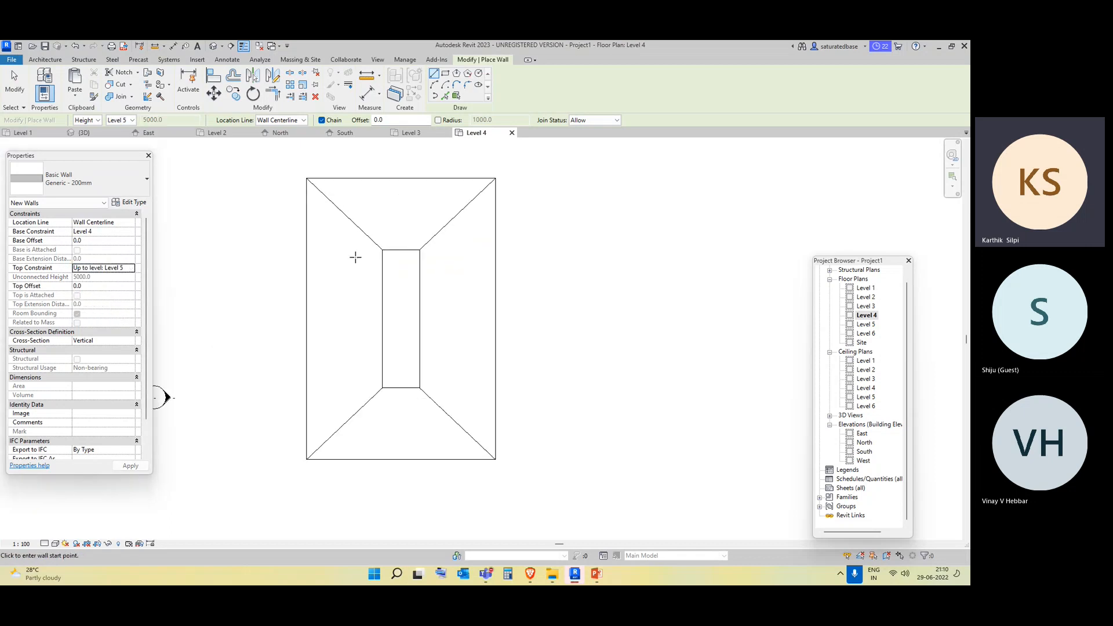
pyautogui.click(393, 249)
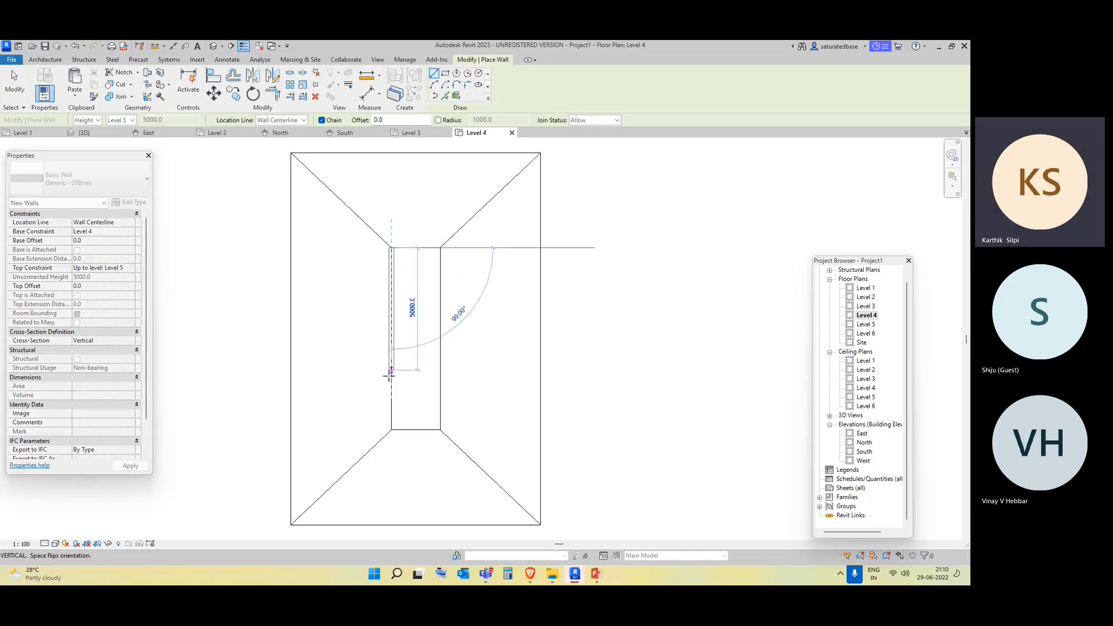
pyautogui.click(392, 430)
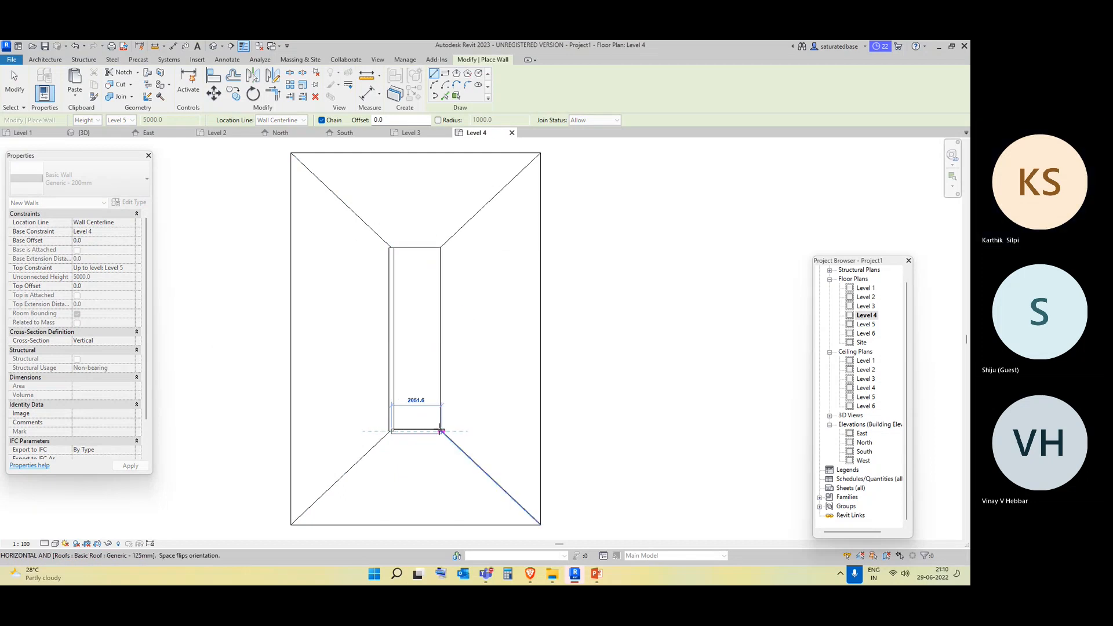
pyautogui.click(441, 431)
pyautogui.click(443, 248)
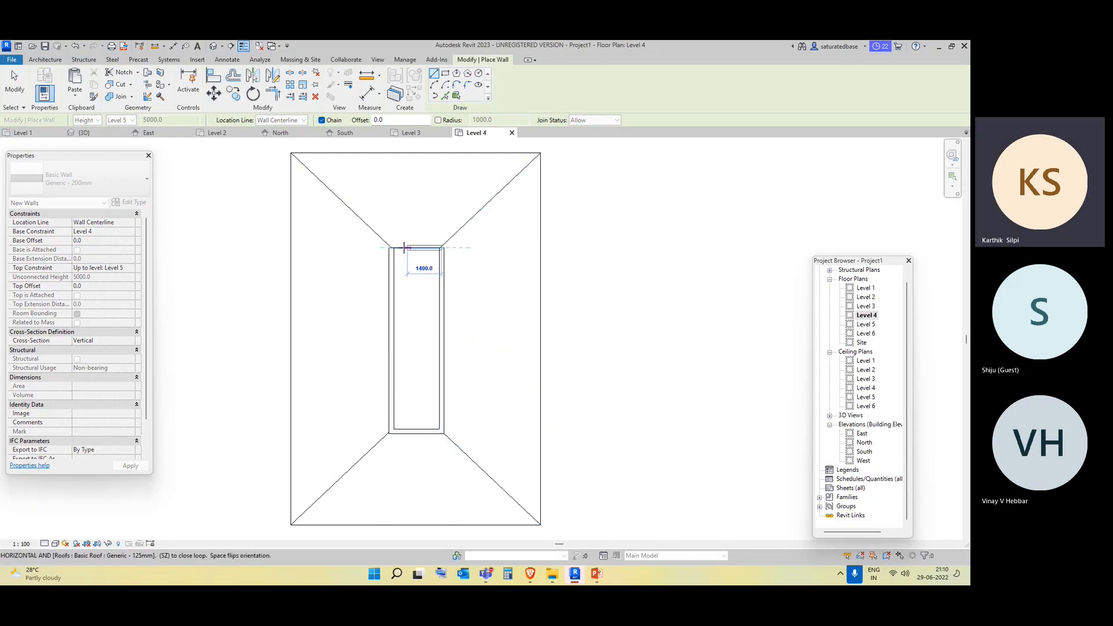
pyautogui.click(404, 249)
pyautogui.scroll(4, 400, 253)
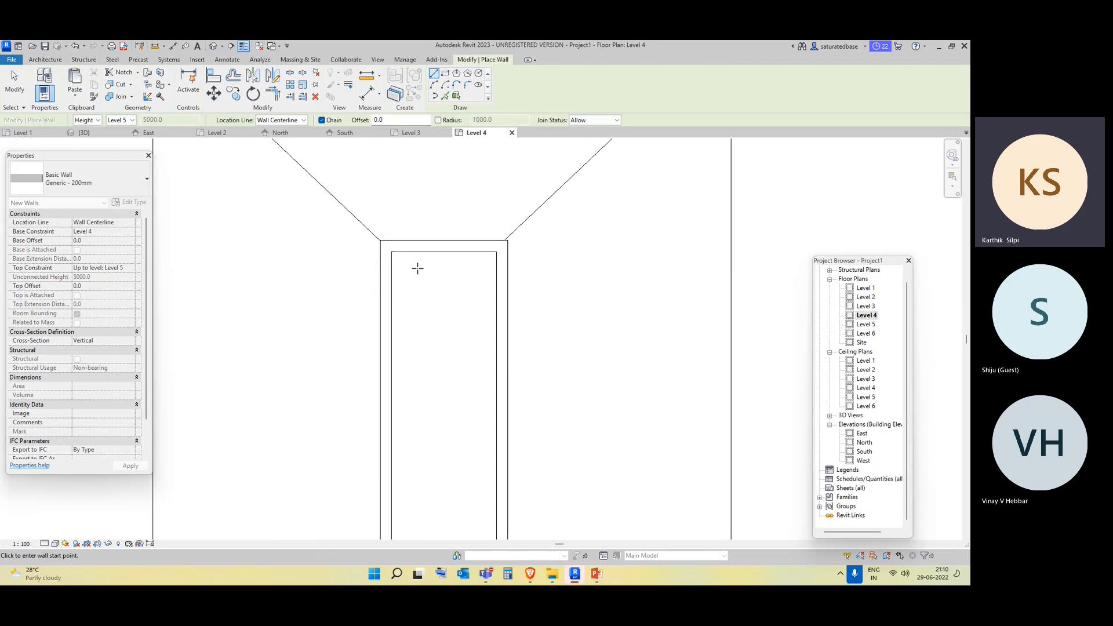
pyautogui.press('Escape')
pyautogui.press('Escape')
# Set the location line of the opening's upper short wall to Finish Face: Exterior.
pyautogui.click(423, 247)
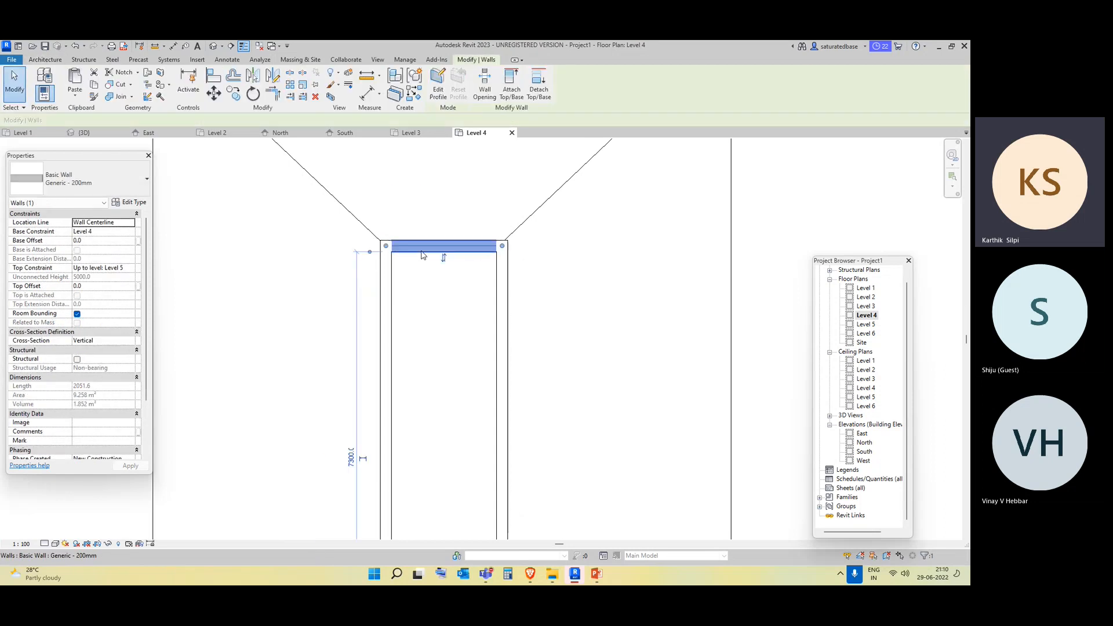
pyautogui.click(127, 226)
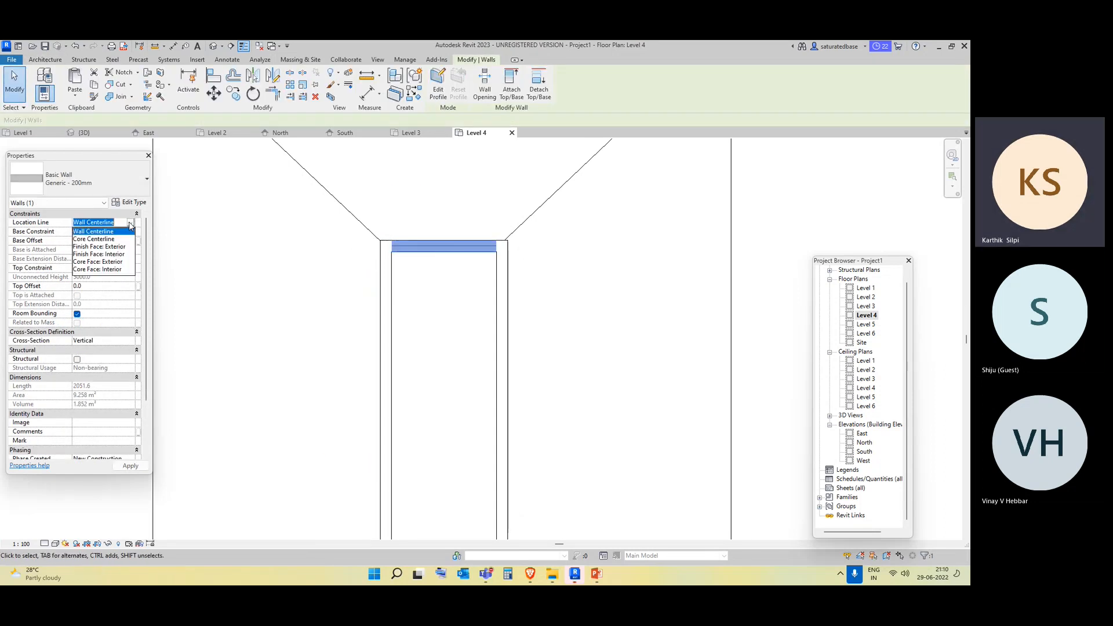
pyautogui.click(110, 247)
pyautogui.click(308, 326)
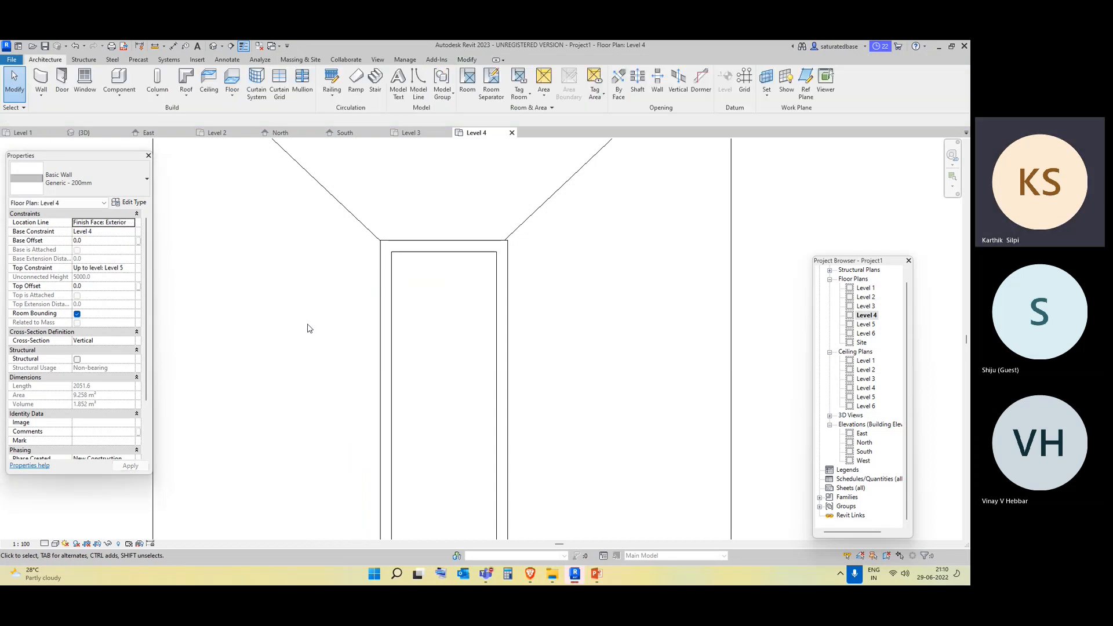
# In the 3D view, set the four opening walls to an unconnected top with a height of 2000.
pyautogui.click(213, 46)
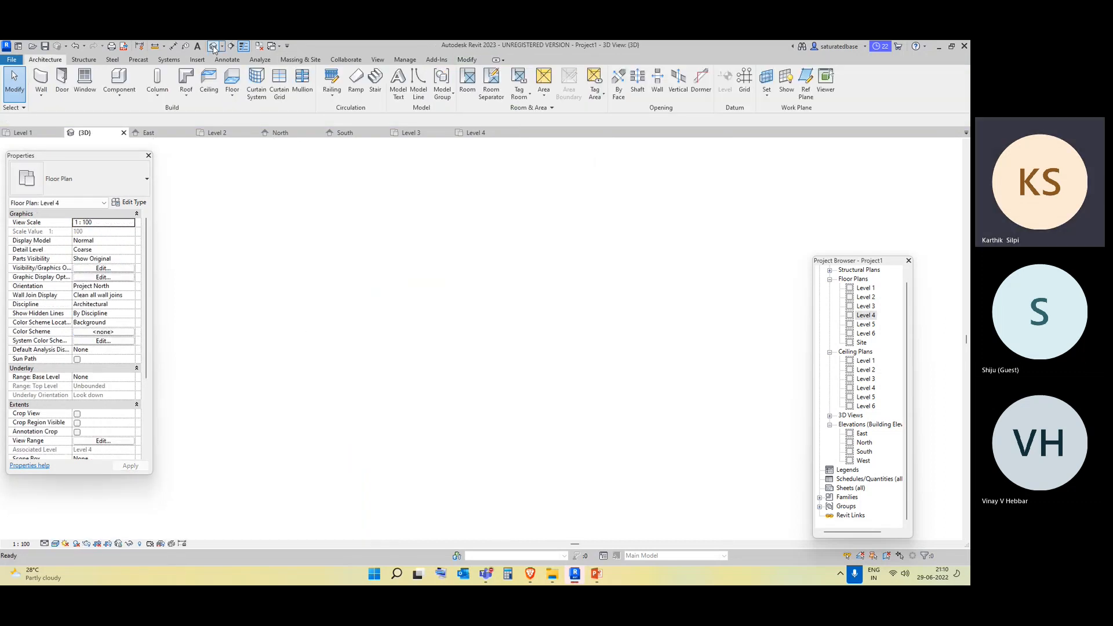
pyautogui.scroll(-5, 468, 384)
pyautogui.keyDown('shift'); pyautogui.moveTo(453, 455); pyautogui.dragTo(524, 389, button='middle'); pyautogui.keyUp('shift')
pyautogui.moveTo(485, 319); pyautogui.dragTo(249, 232)
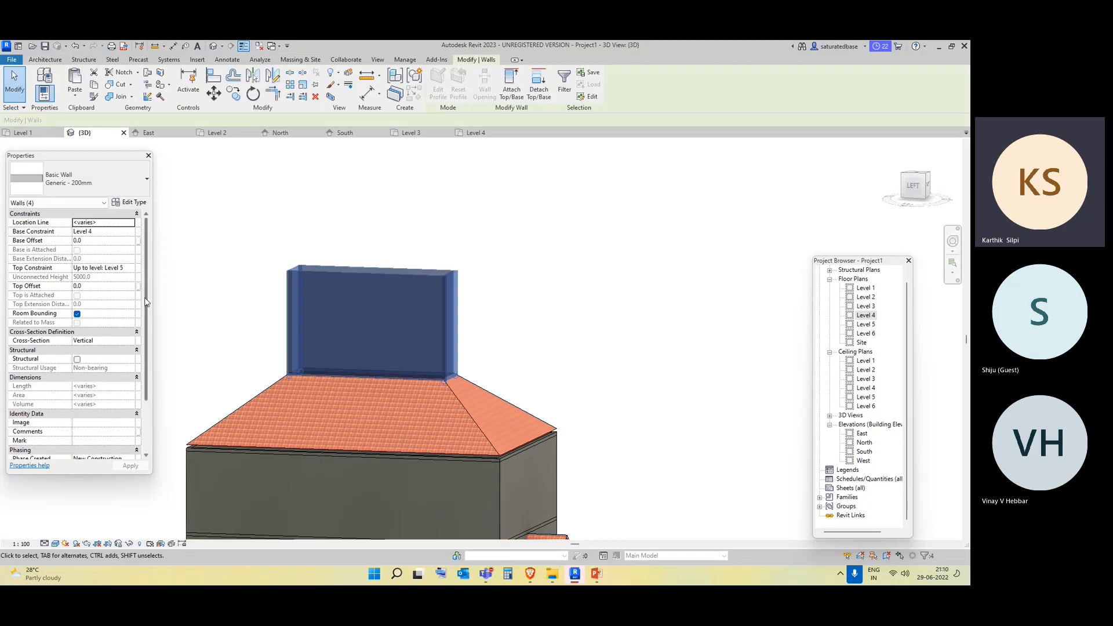
pyautogui.click(132, 268)
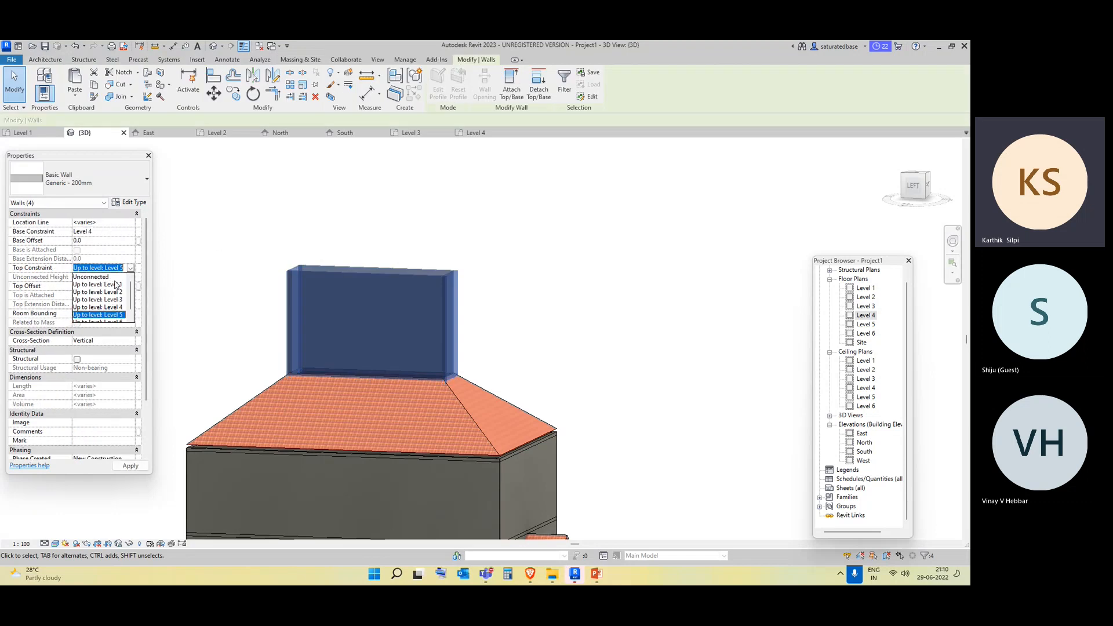
pyautogui.click(112, 277)
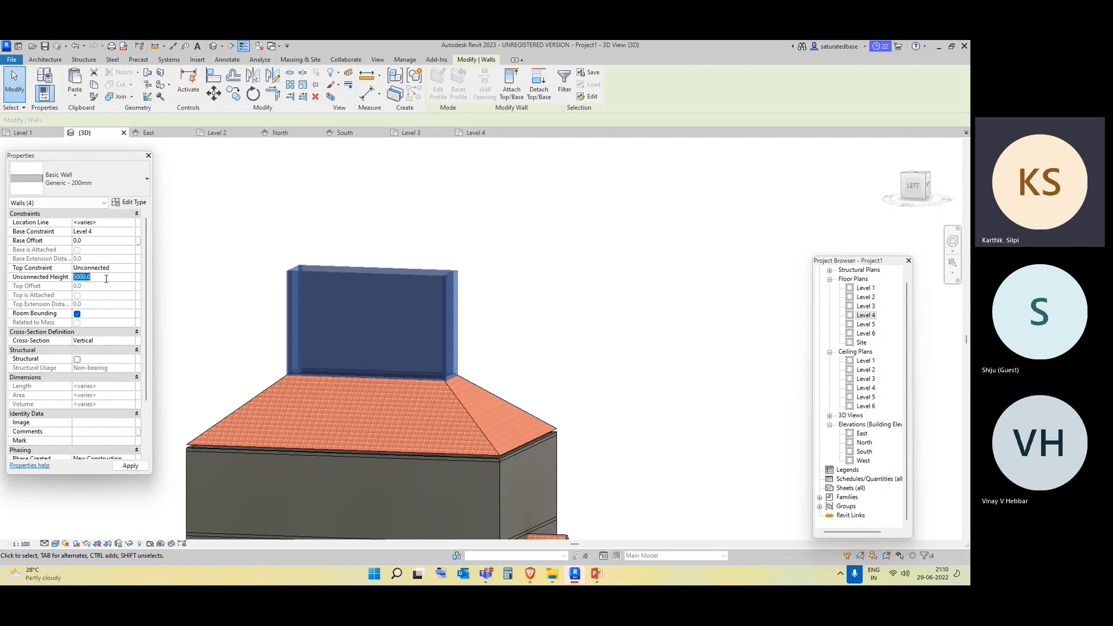
pyautogui.write('200')
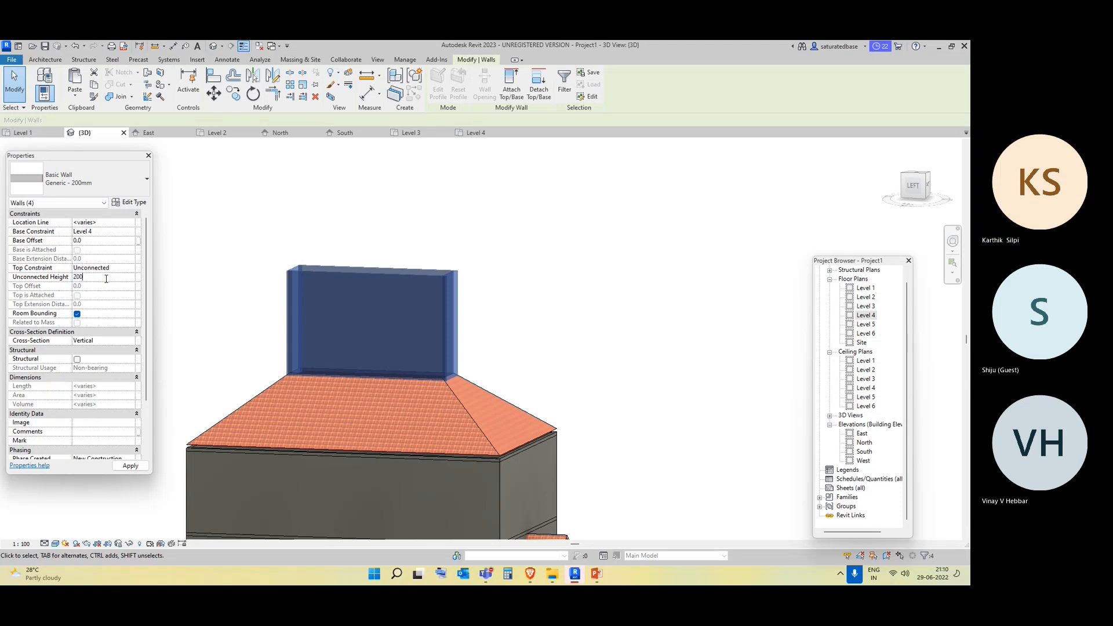
pyautogui.write('0')
pyautogui.click(207, 246)
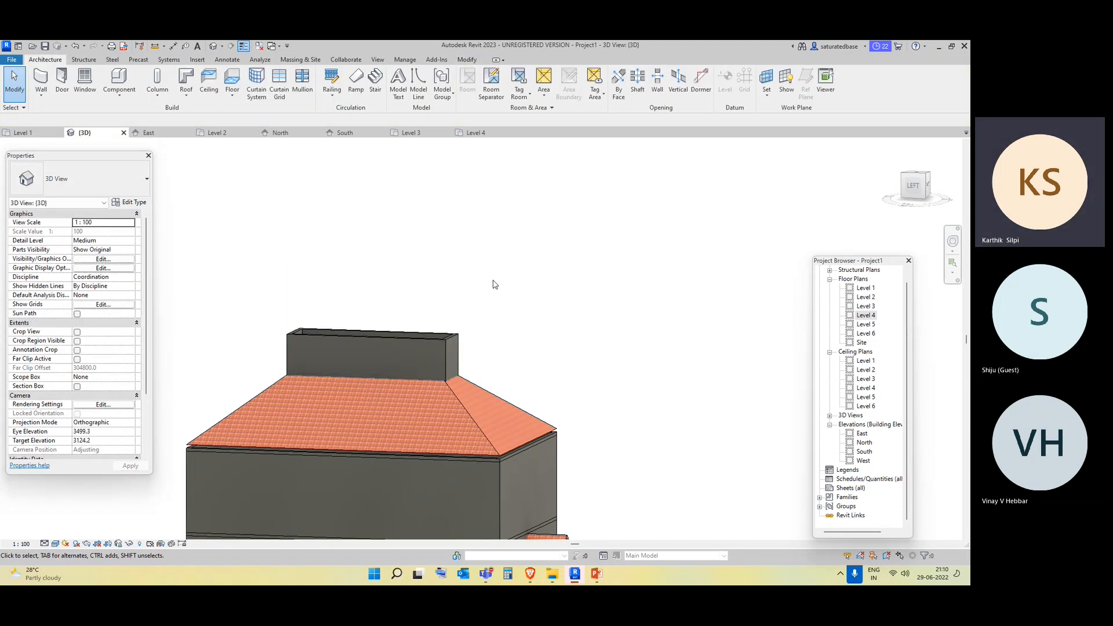
pyautogui.moveTo(543, 347); pyautogui.dragTo(500, 430, button='middle')
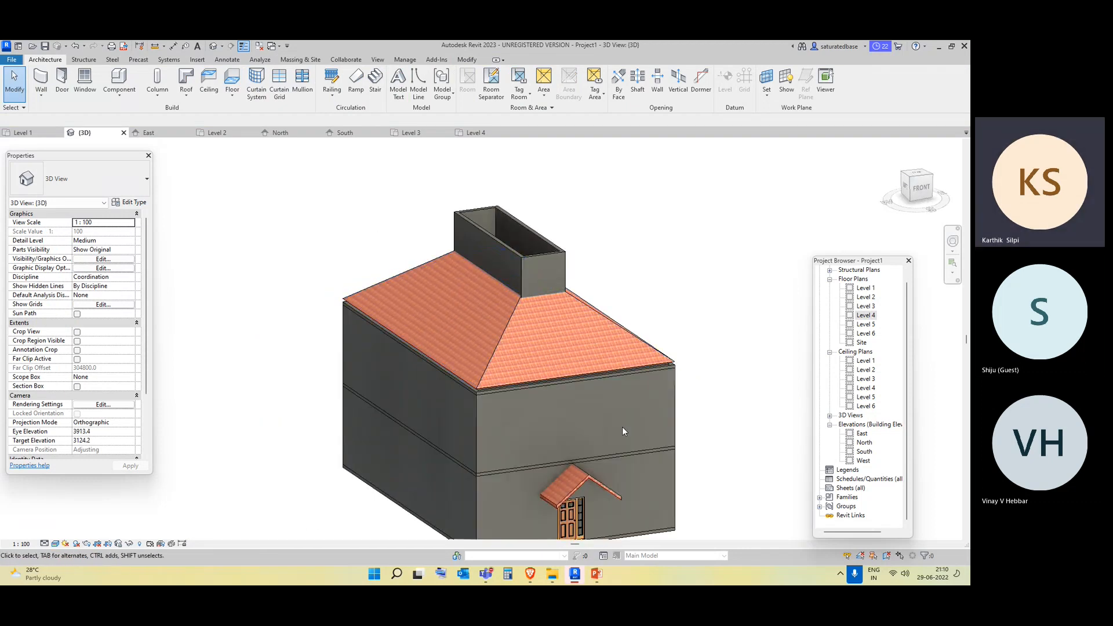
pyautogui.moveTo(392, 348); pyautogui.dragTo(337, 310, button='middle')
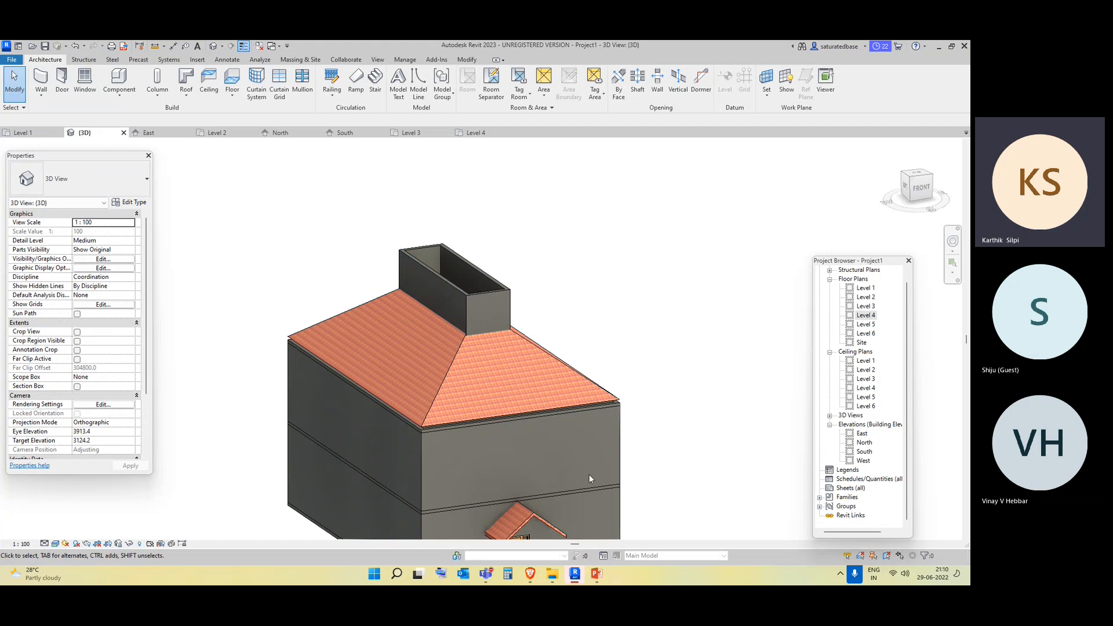
# In the Level 4 floor plan, undo the walls around the opening and the hip roof's Level 4 cutoff.
pyautogui.doubleClick(867, 316)
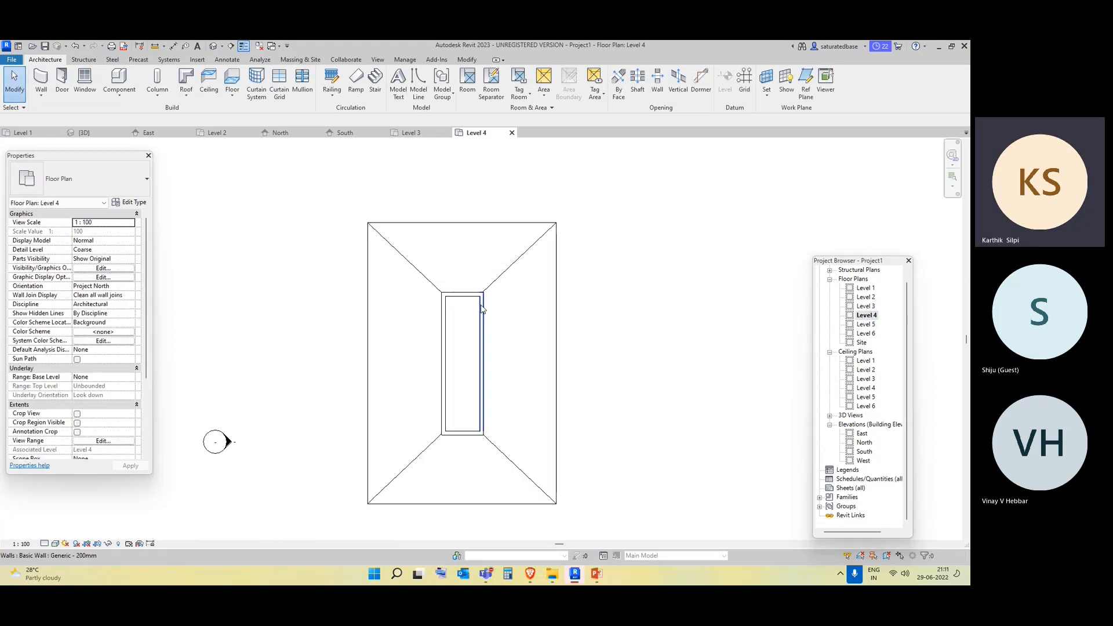
pyautogui.scroll(-4, 483, 306)
pyautogui.moveTo(571, 390); pyautogui.dragTo(541, 377, button='middle')
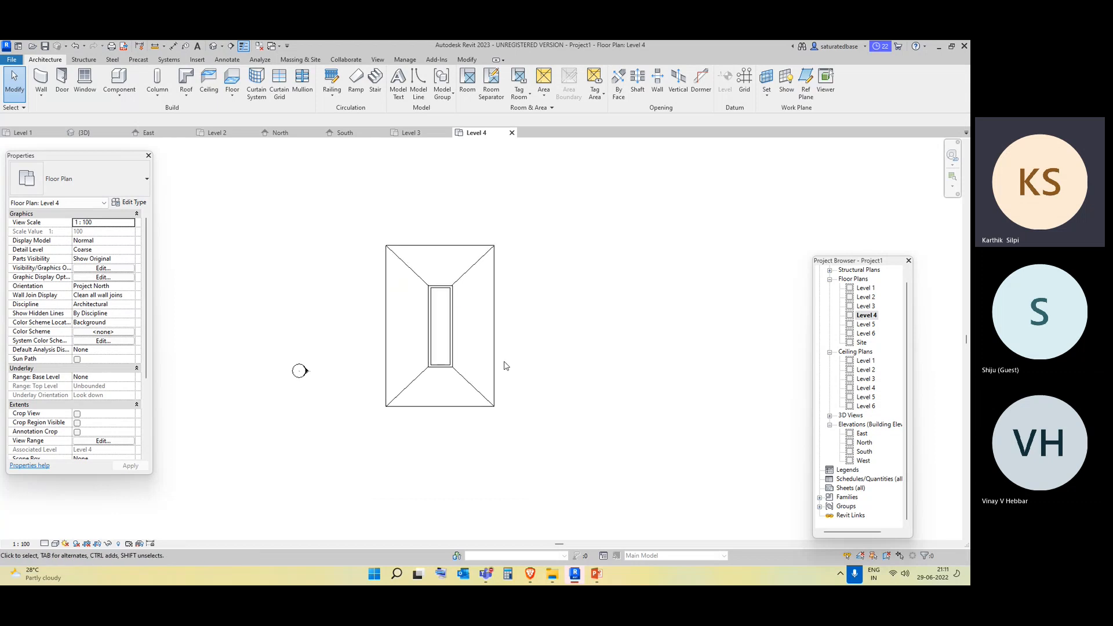
pyautogui.scroll(3, 502, 360)
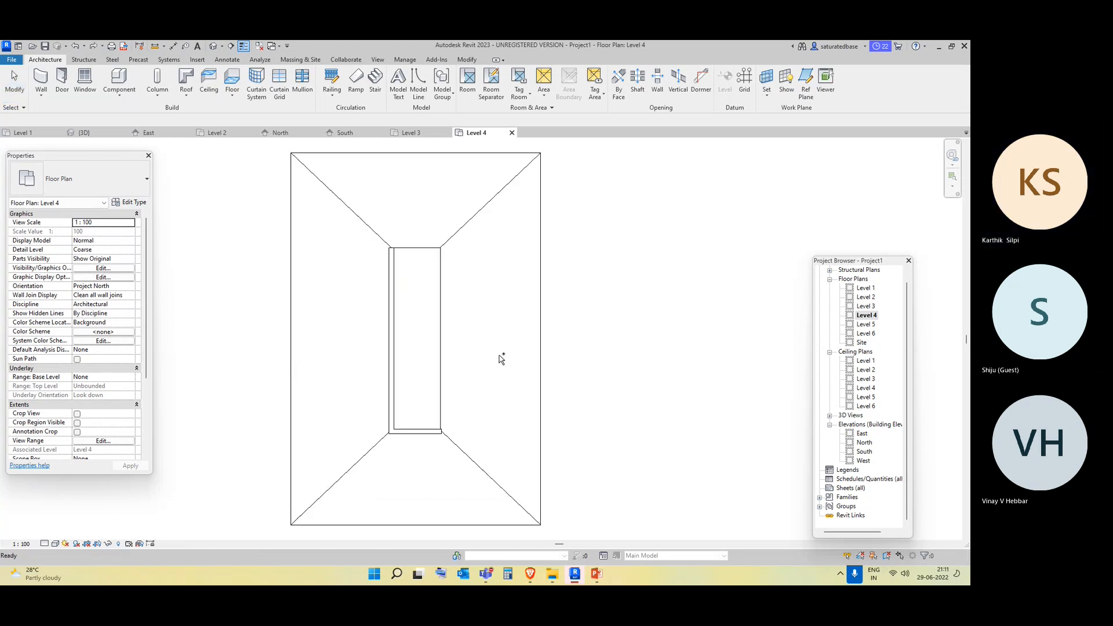
pyautogui.scroll(-2, 502, 359)
pyautogui.hotkey('ctrl', 'z')
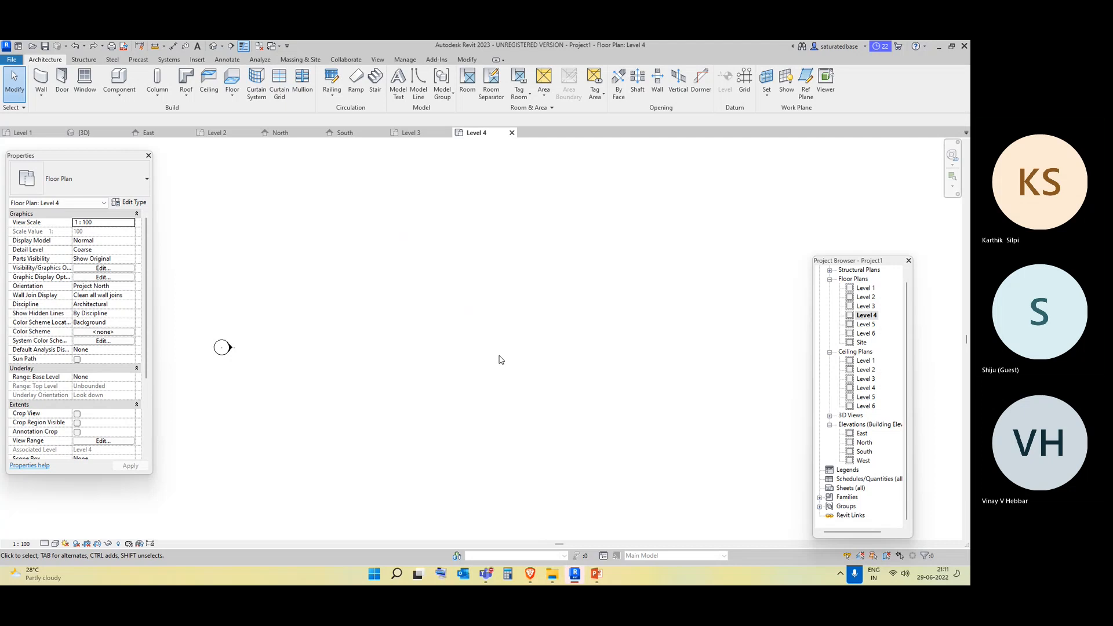
# Select the hip roof in the 3D view and examine how it is cut in the Level 4 and Level 3 floor plans.
pyautogui.click(211, 46)
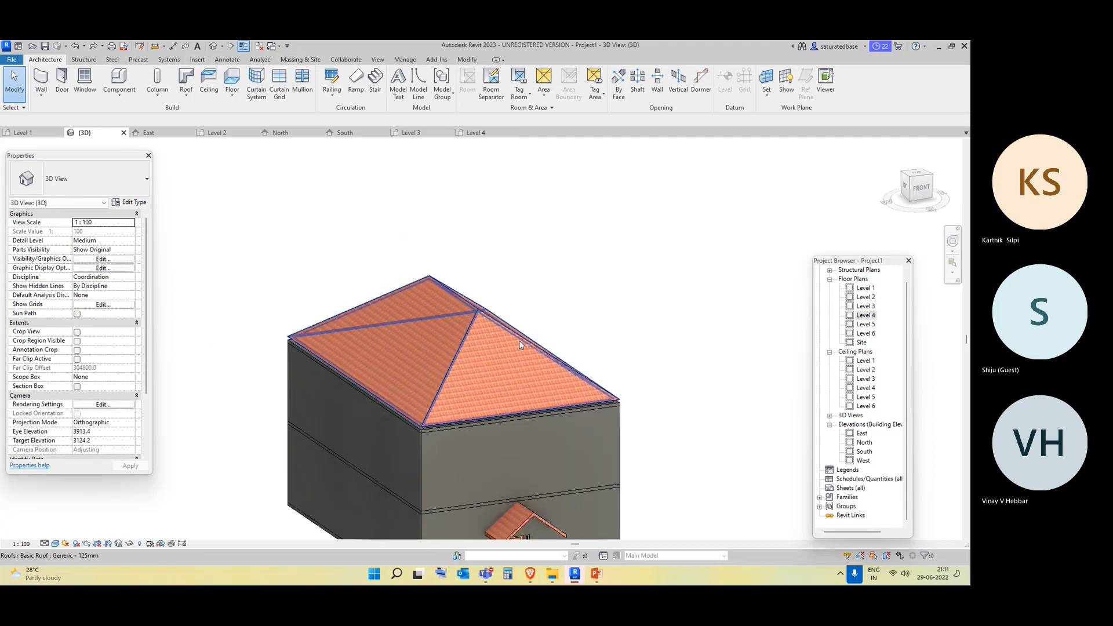
pyautogui.click(484, 318)
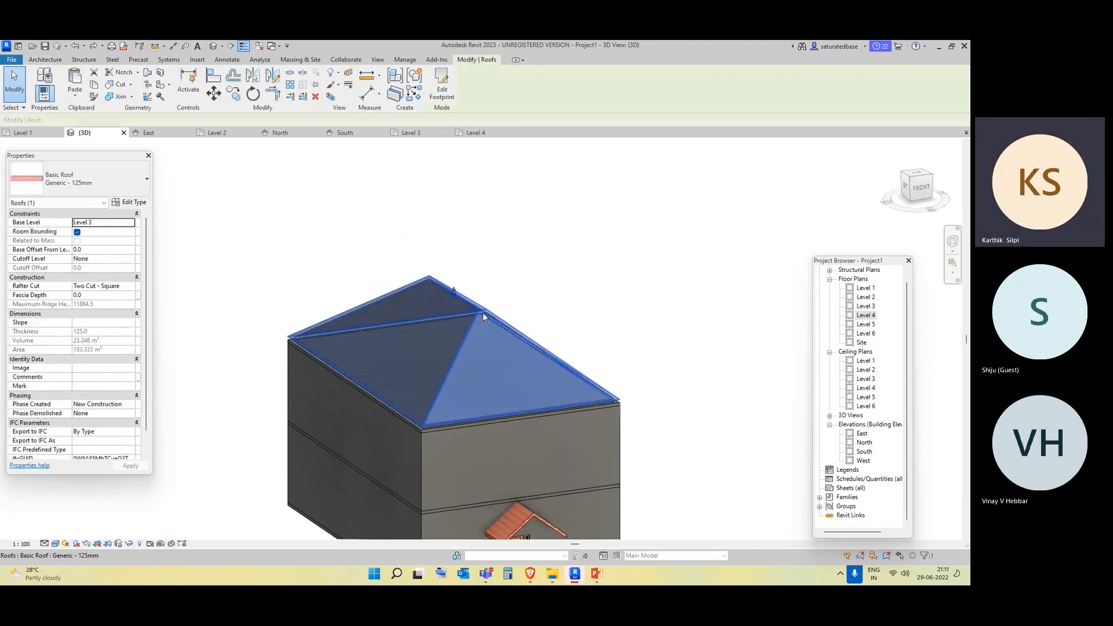
pyautogui.doubleClick(870, 316)
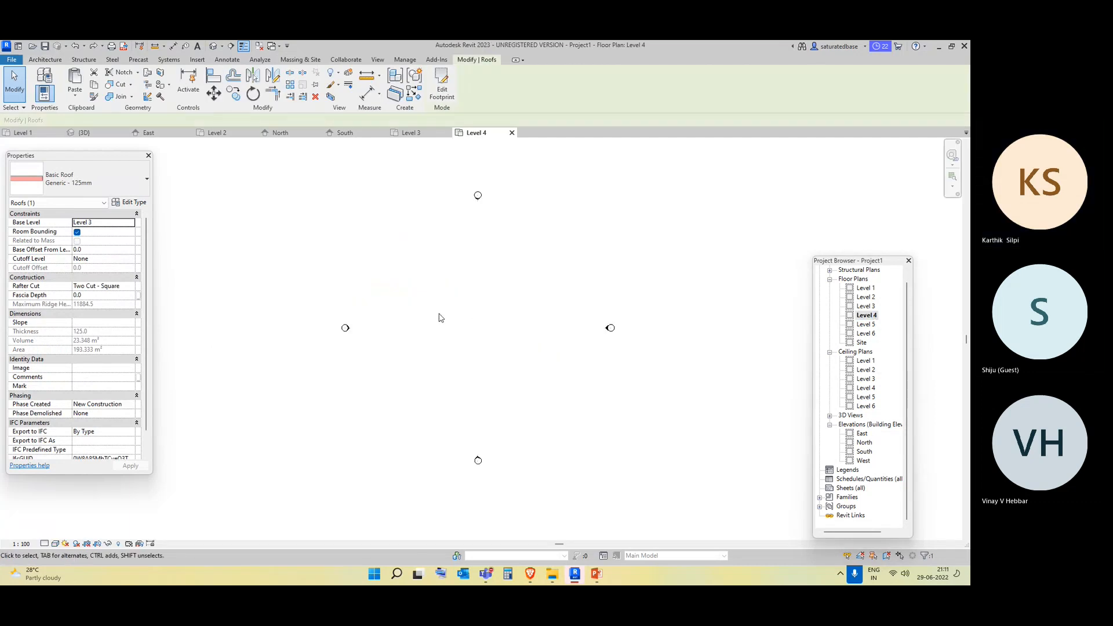
pyautogui.doubleClick(866, 306)
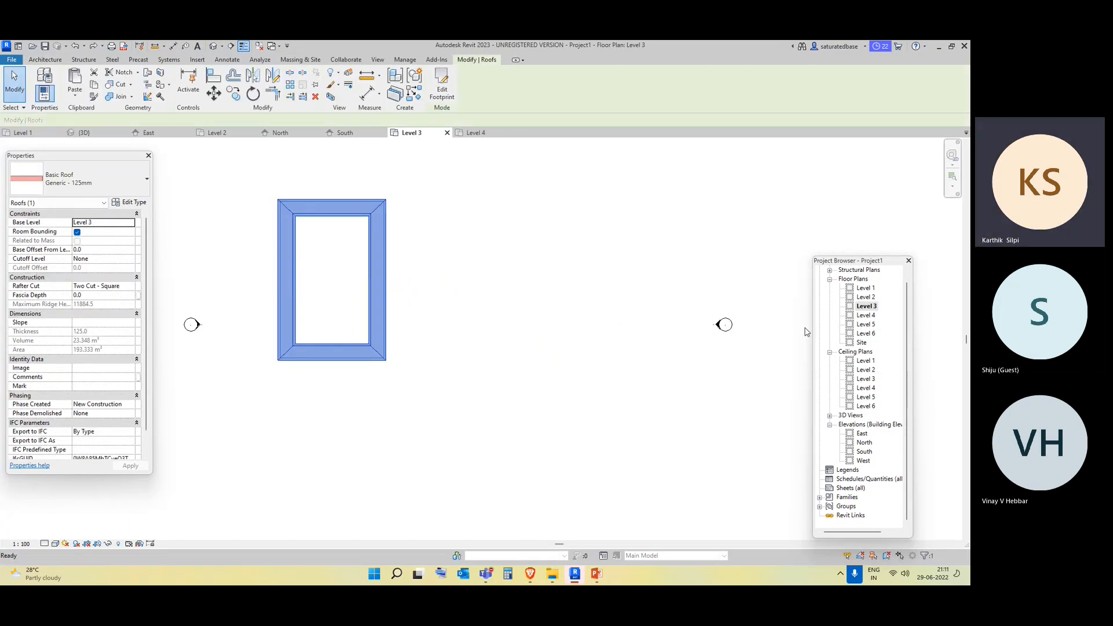
pyautogui.scroll(5, 447, 434)
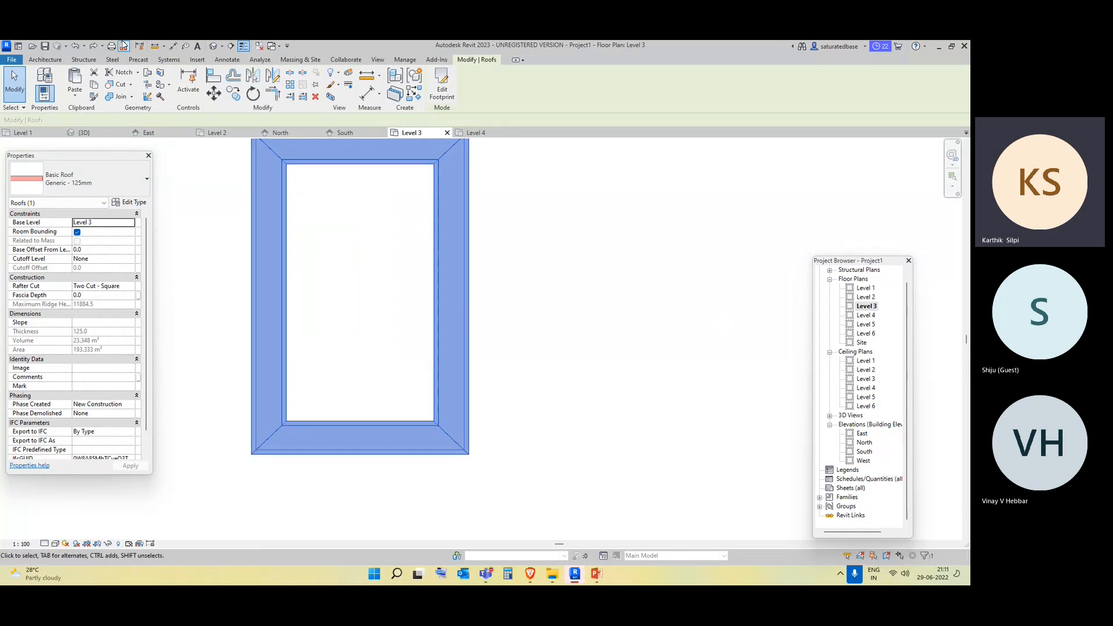
pyautogui.click(87, 137)
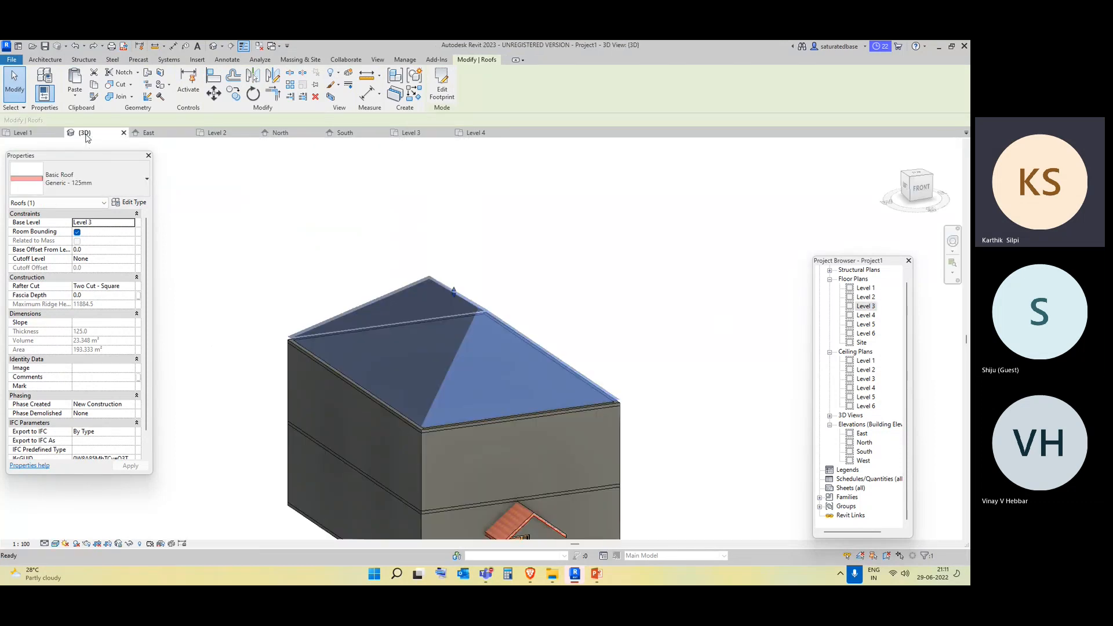
pyautogui.doubleClick(867, 306)
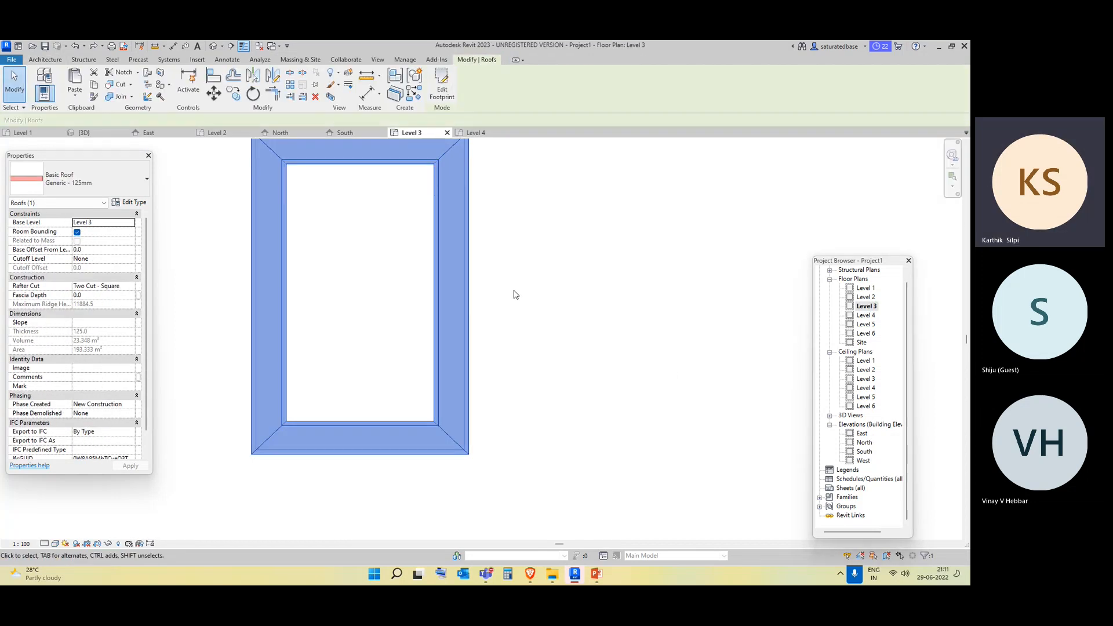
# Open the hip roof's footprint sketch from Level 3, view its boundary and slope lines in 3D, and finish the sketch.
pyautogui.click(443, 88)
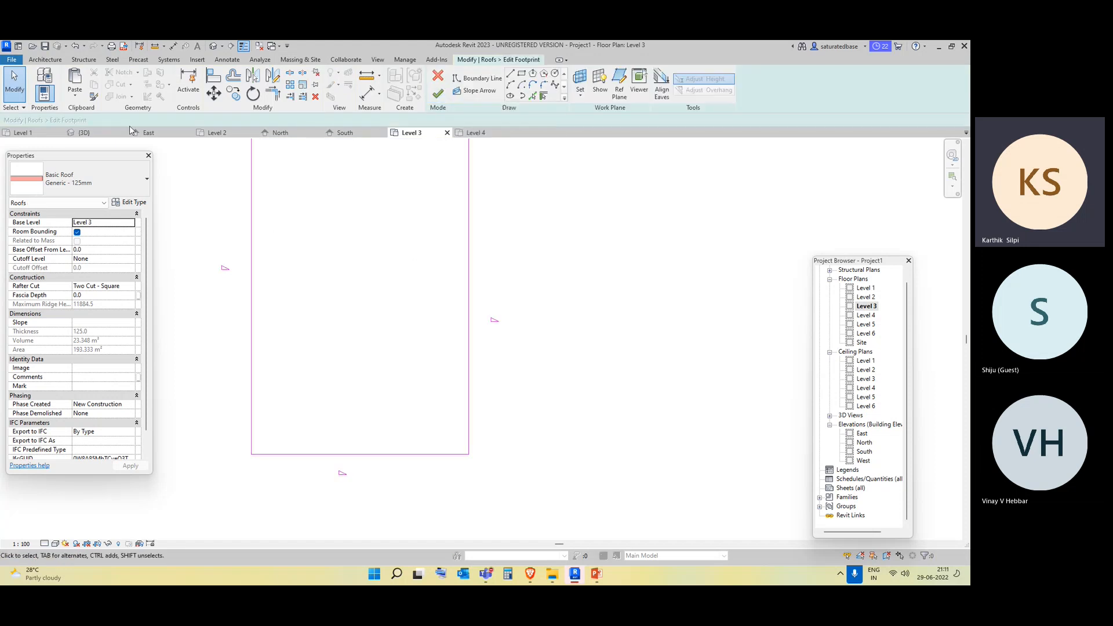
pyautogui.click(77, 134)
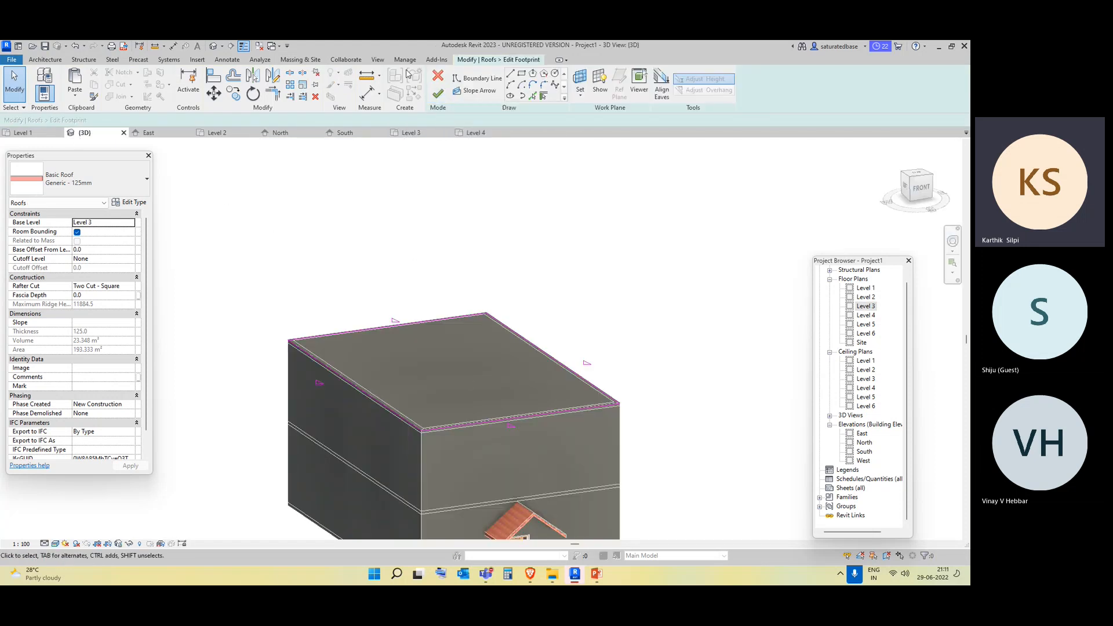
pyautogui.click(438, 93)
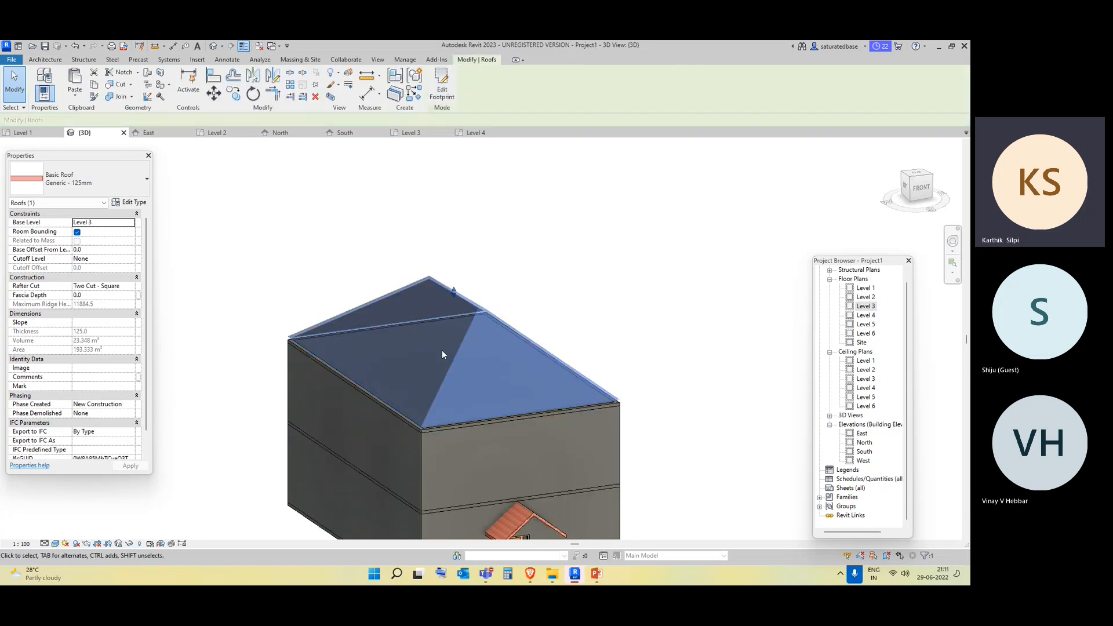
pyautogui.keyDown('shift'); pyautogui.moveTo(399, 381); pyautogui.dragTo(522, 347, button='middle'); pyautogui.keyUp('shift')
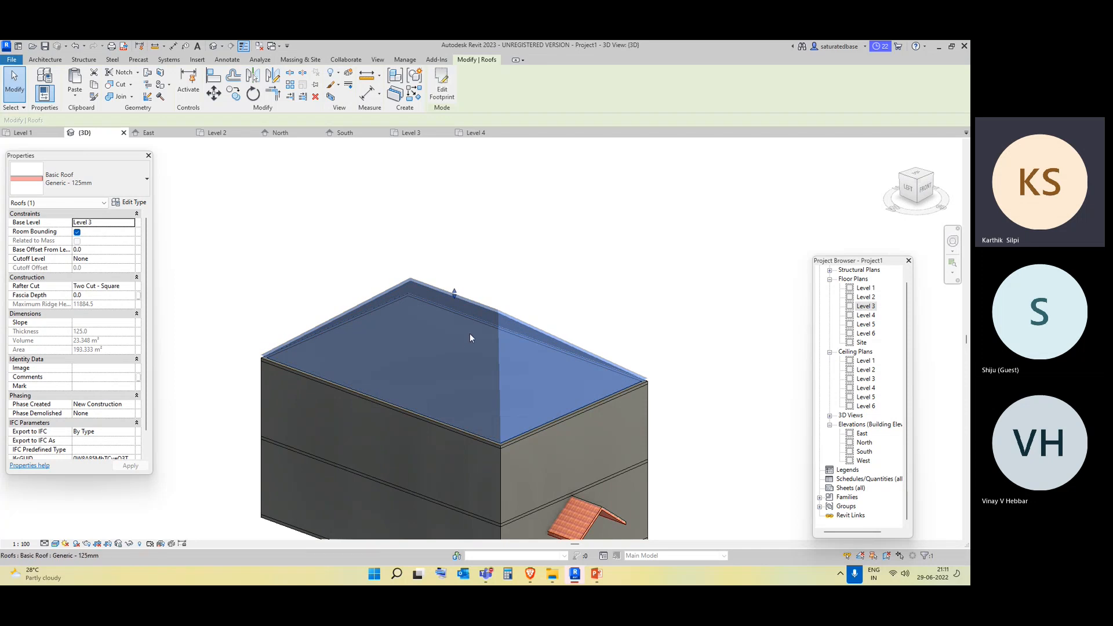
pyautogui.keyDown('shift'); pyautogui.moveTo(470, 336); pyautogui.dragTo(534, 372, button='middle'); pyautogui.keyUp('shift')
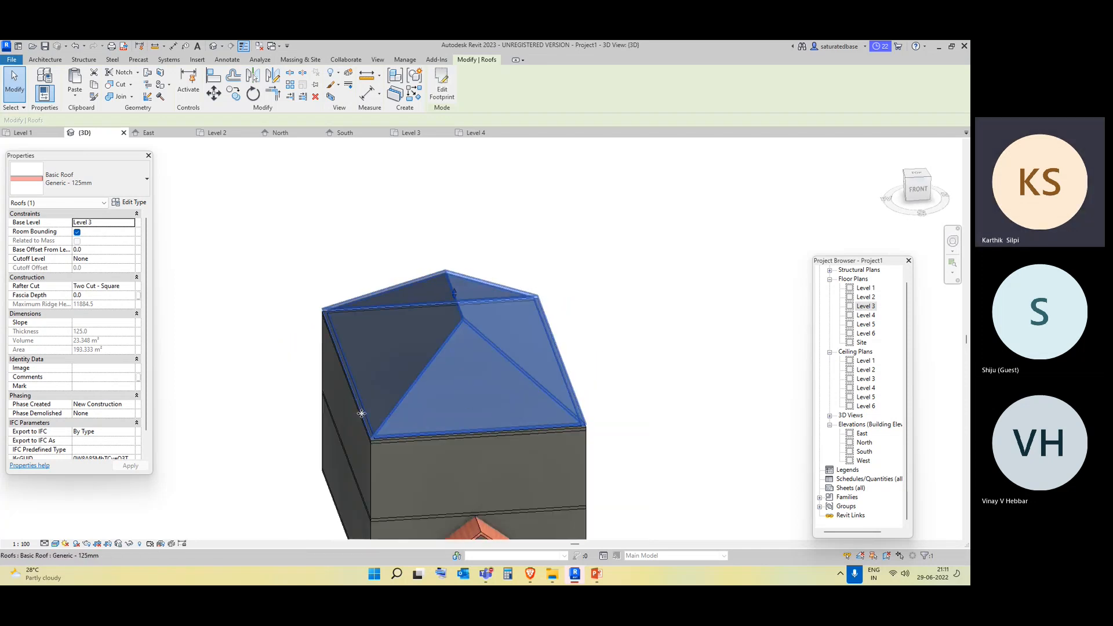
# Open the selected hip roof's footprint sketch for editing in the Level 3 floor plan.
pyautogui.keyDown('shift'); pyautogui.moveTo(360, 412); pyautogui.dragTo(599, 455, button='middle'); pyautogui.keyUp('shift')
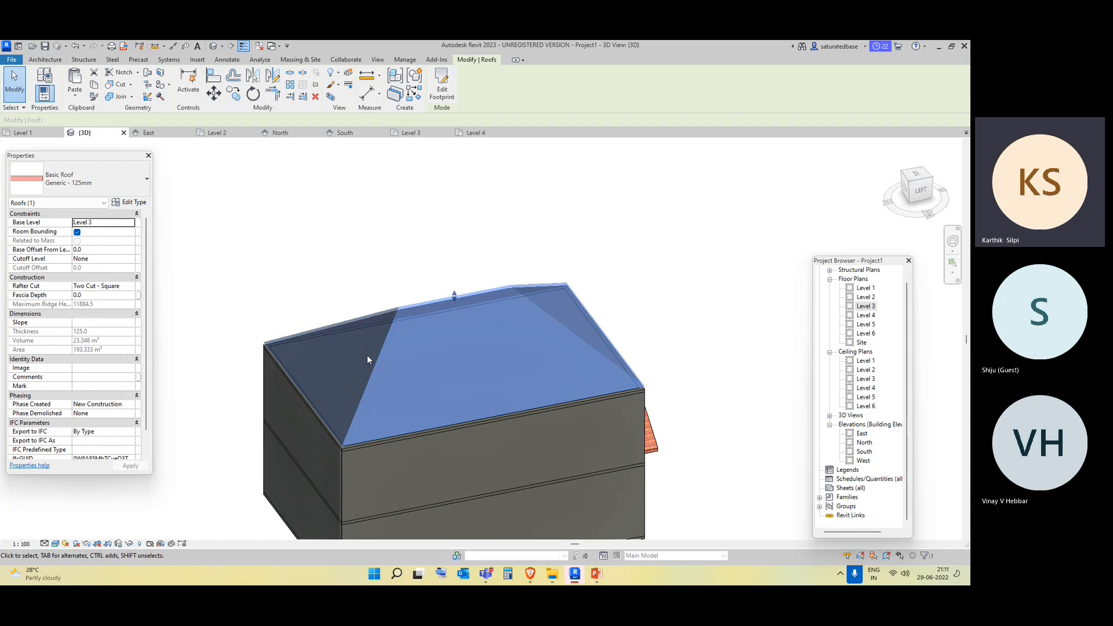
pyautogui.keyDown('shift'); pyautogui.moveTo(646, 325); pyautogui.dragTo(423, 447, button='middle'); pyautogui.keyUp('shift')
pyautogui.doubleClick(867, 306)
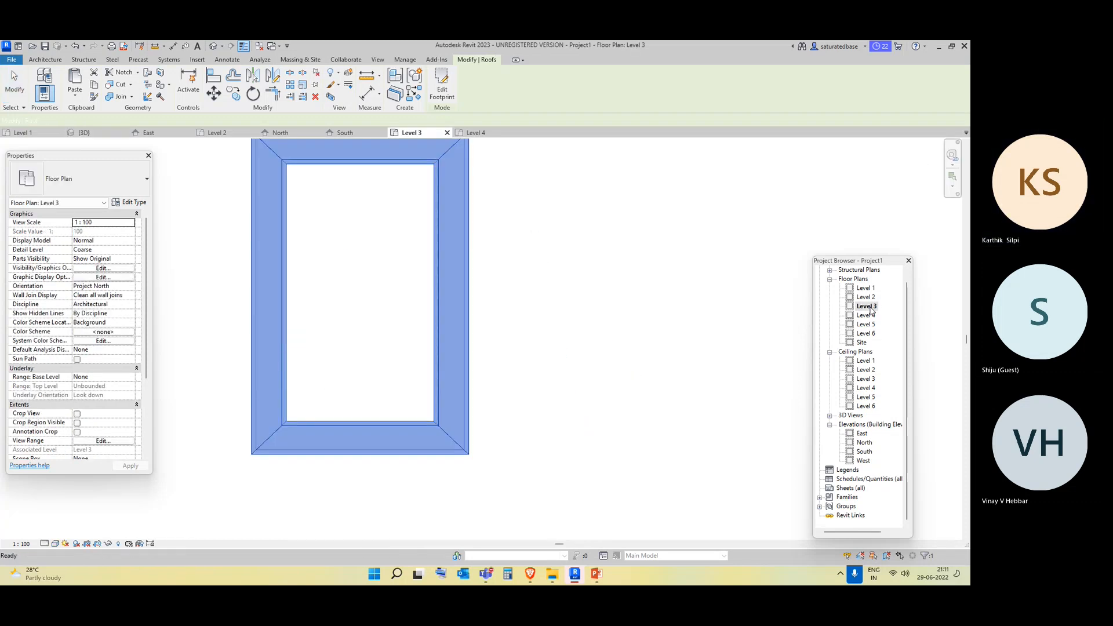
pyautogui.moveTo(509, 354); pyautogui.dragTo(520, 392, button='middle')
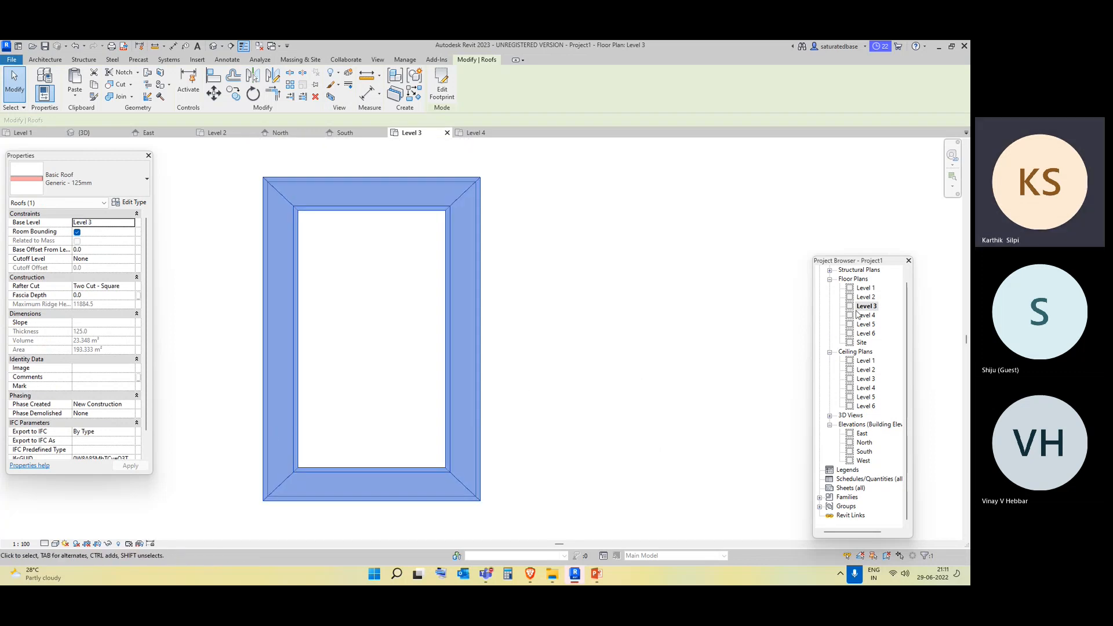
pyautogui.click(443, 86)
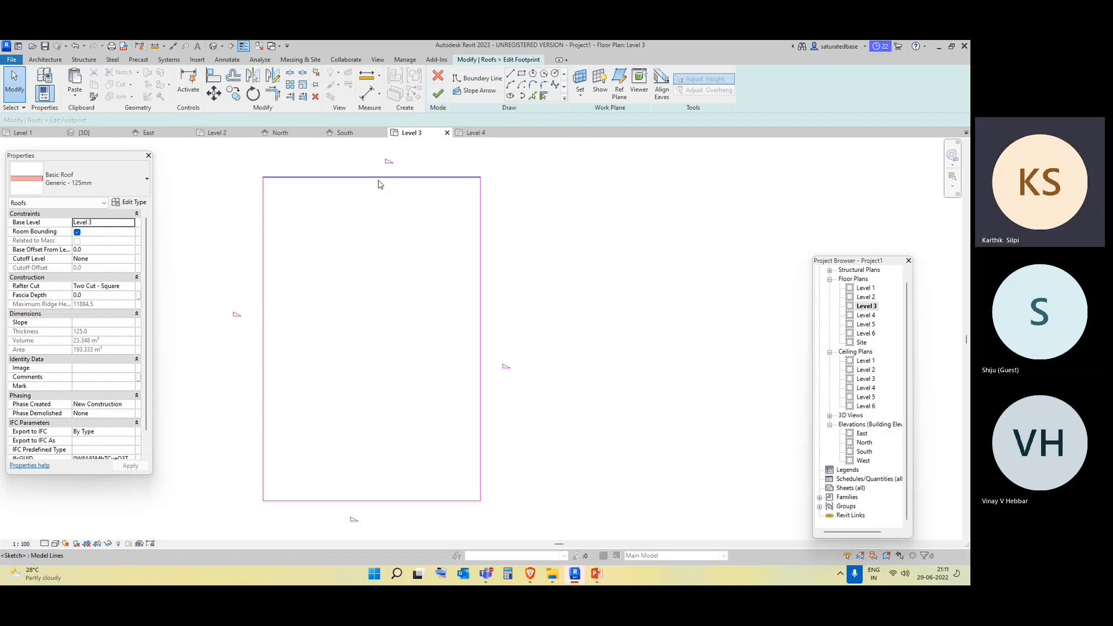
pyautogui.moveTo(515, 251); pyautogui.dragTo(550, 256, button='middle')
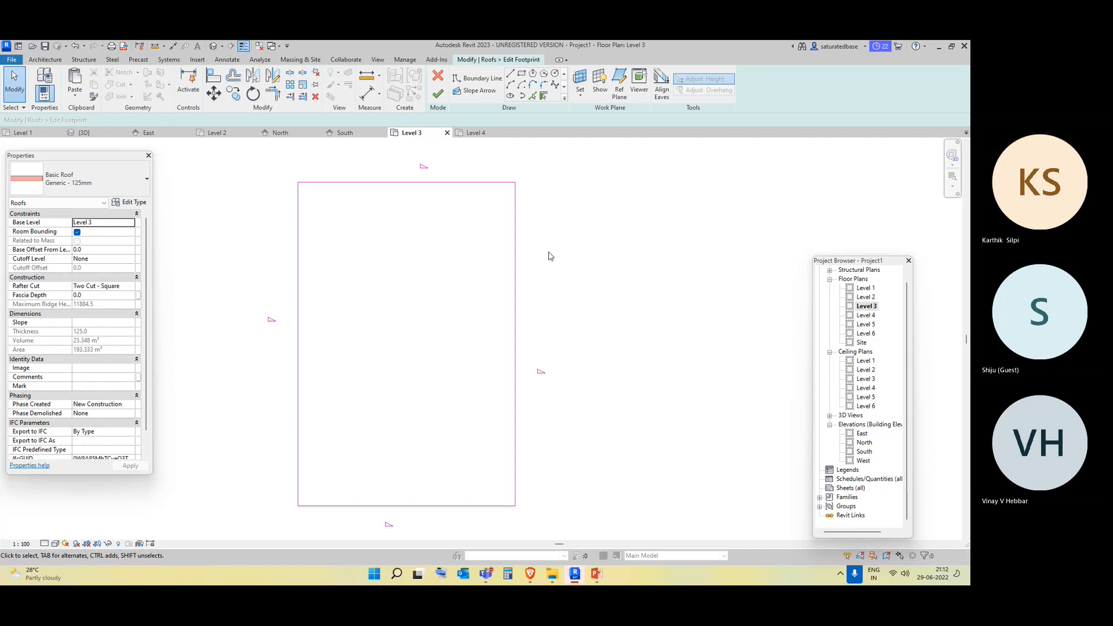
# Turn off slope defining for the two short boundary lines of the roof footprint and finish the sketch.
pyautogui.click(390, 184)
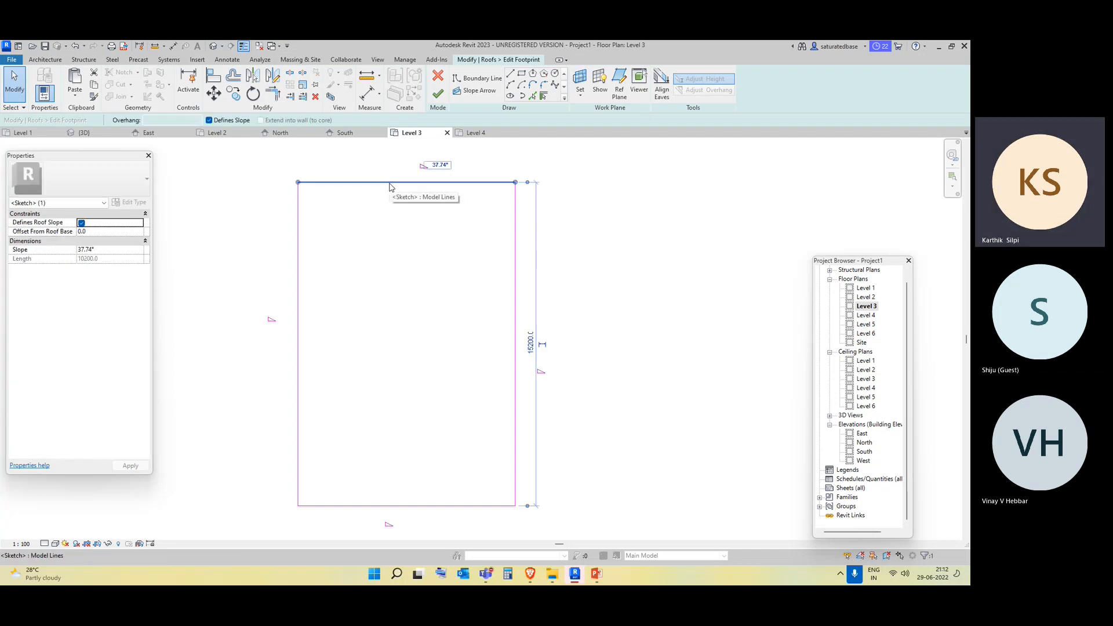
pyautogui.rightClick(390, 187)
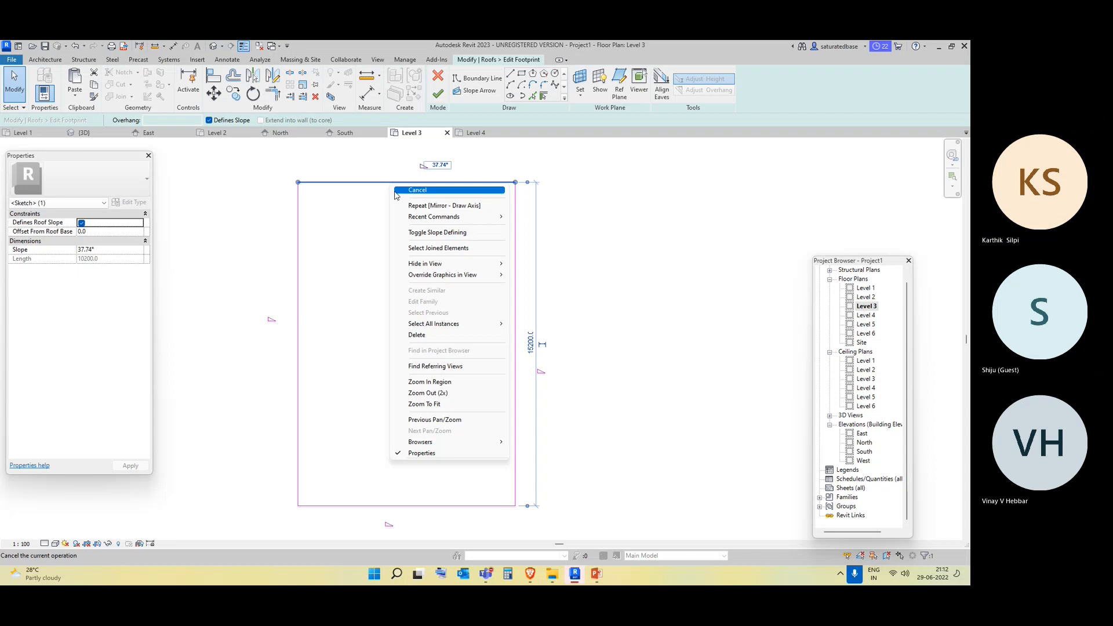
pyautogui.click(439, 238)
pyautogui.moveTo(424, 279); pyautogui.dragTo(398, 146, button='middle')
pyautogui.scroll(-1, 397, 149)
pyautogui.click(398, 345)
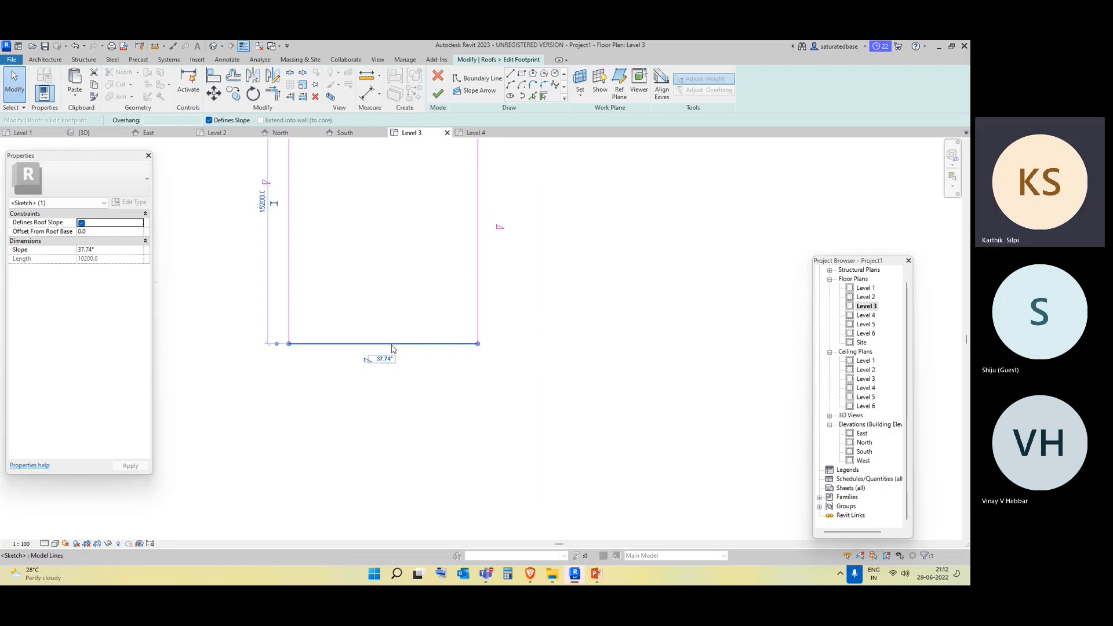
pyautogui.rightClick(392, 347)
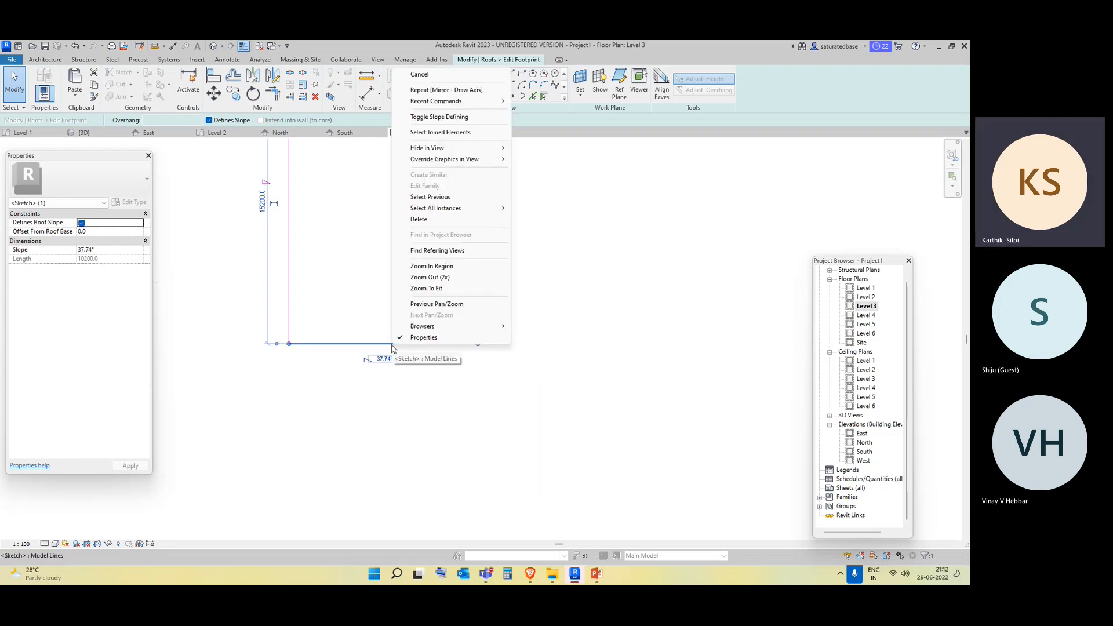
pyautogui.click(458, 120)
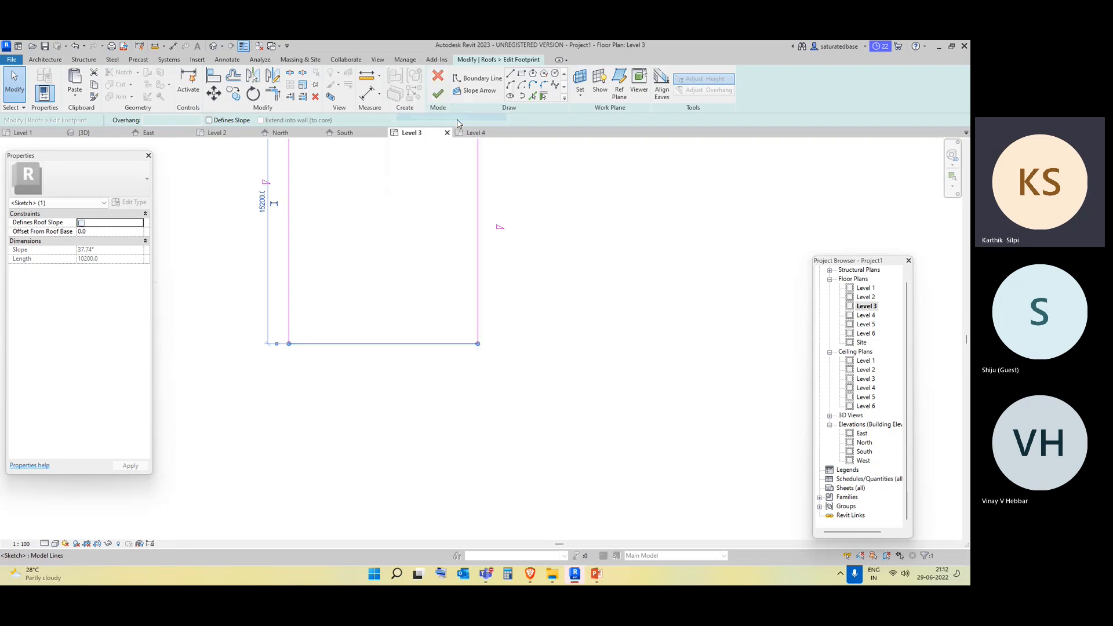
pyautogui.click(545, 378)
pyautogui.moveTo(591, 285); pyautogui.dragTo(594, 363, button='middle')
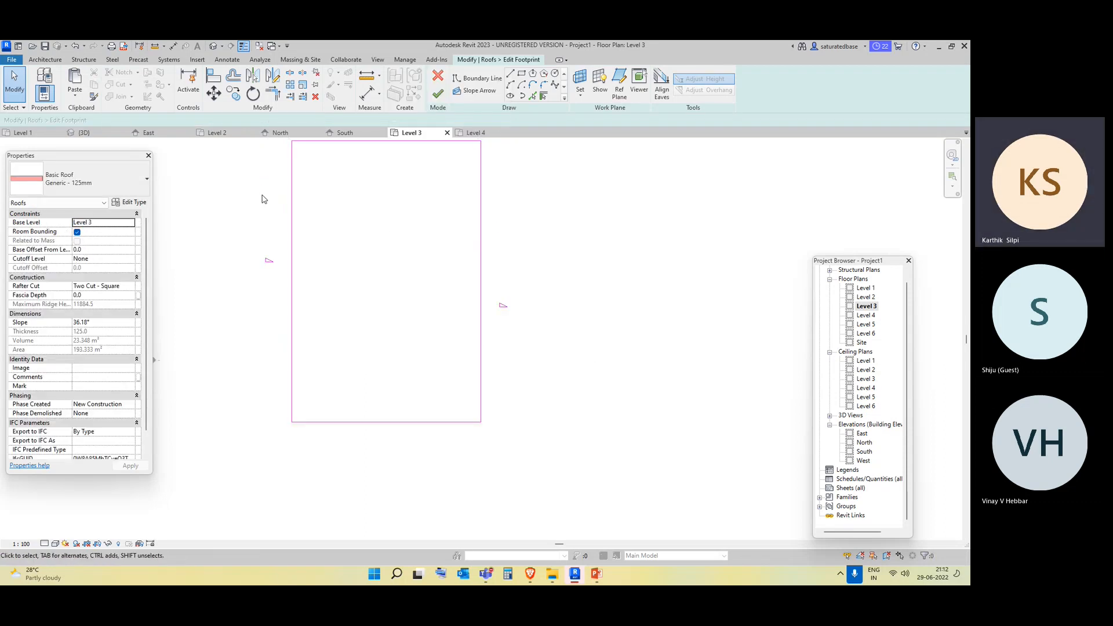
pyautogui.moveTo(348, 303); pyautogui.dragTo(355, 338, button='middle')
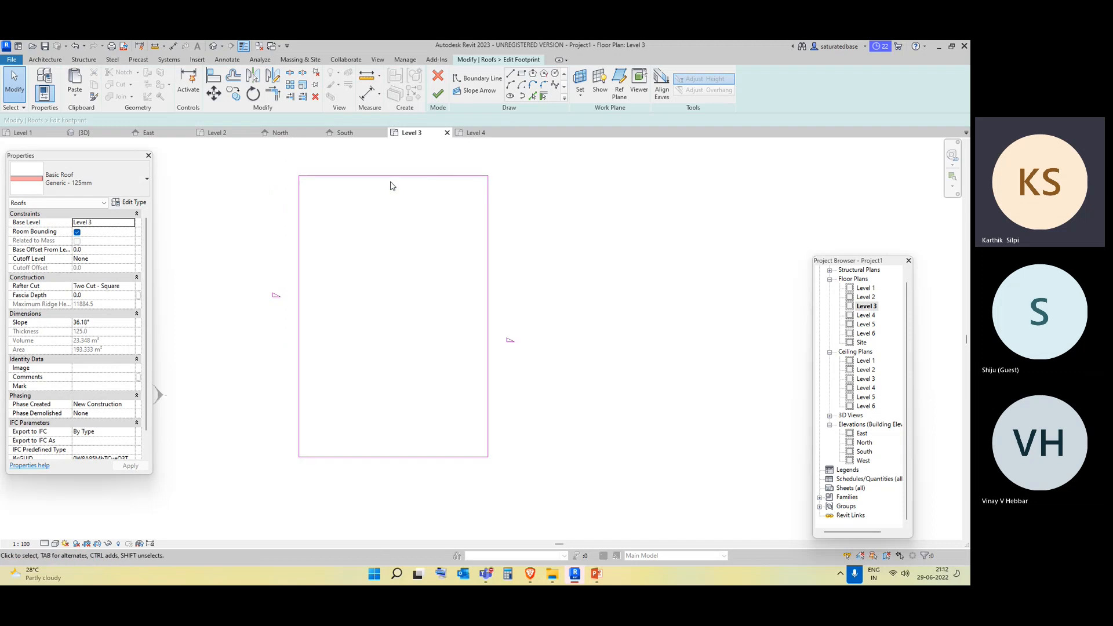
pyautogui.click(438, 94)
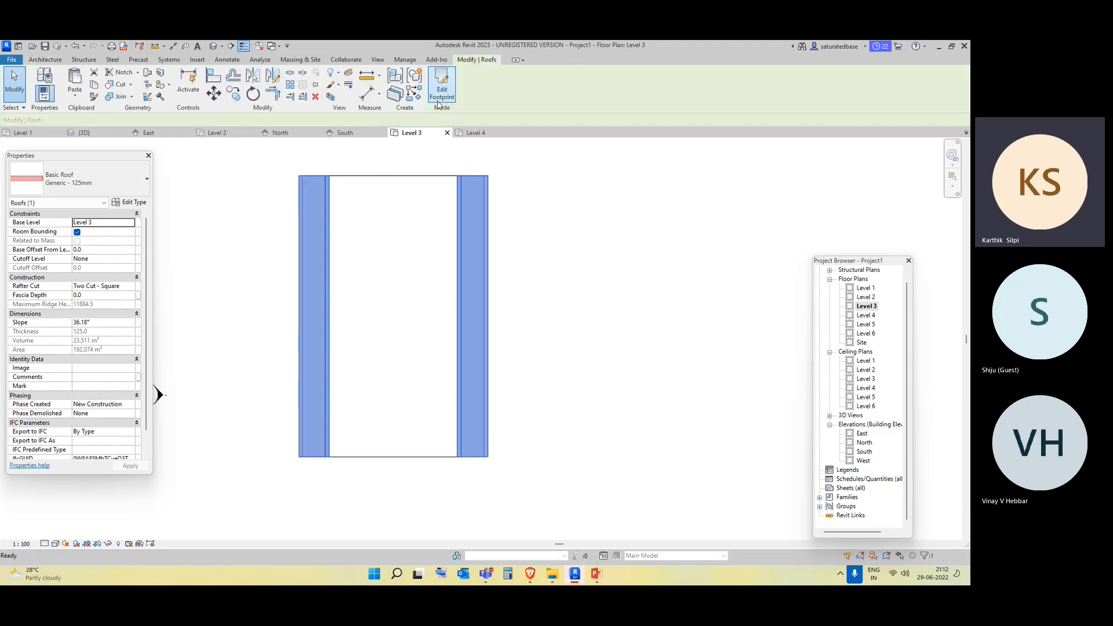
# In the 3D view, attach the top of the back Level 2 wall to the gable roof.
pyautogui.click(217, 47)
pyautogui.keyDown('shift'); pyautogui.moveTo(451, 383); pyautogui.dragTo(454, 356, button='middle'); pyautogui.keyUp('shift')
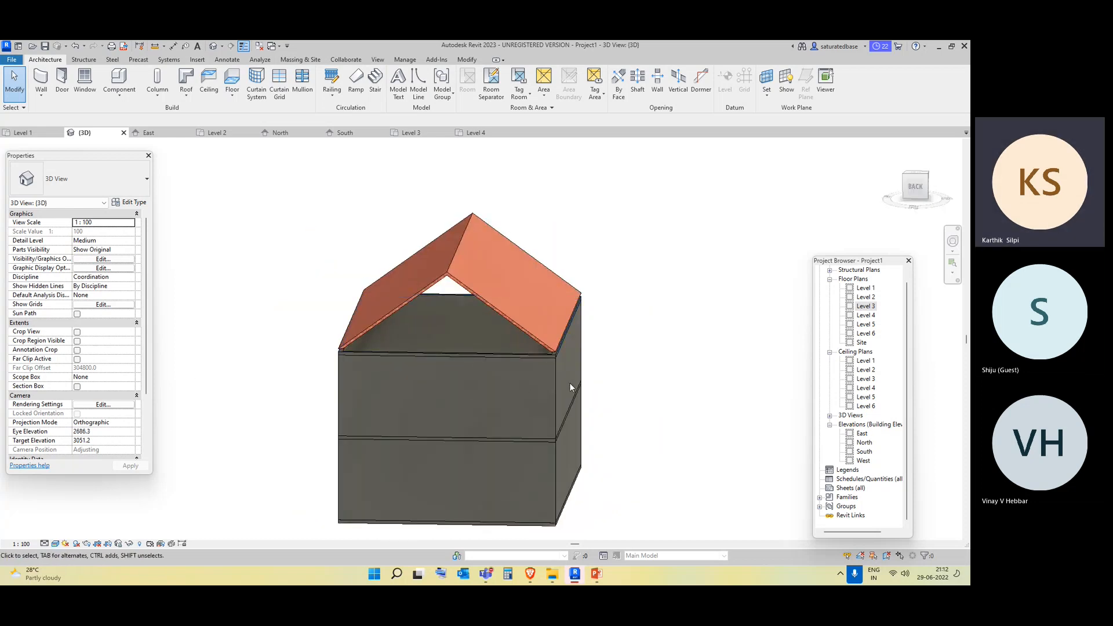
pyautogui.click(548, 385)
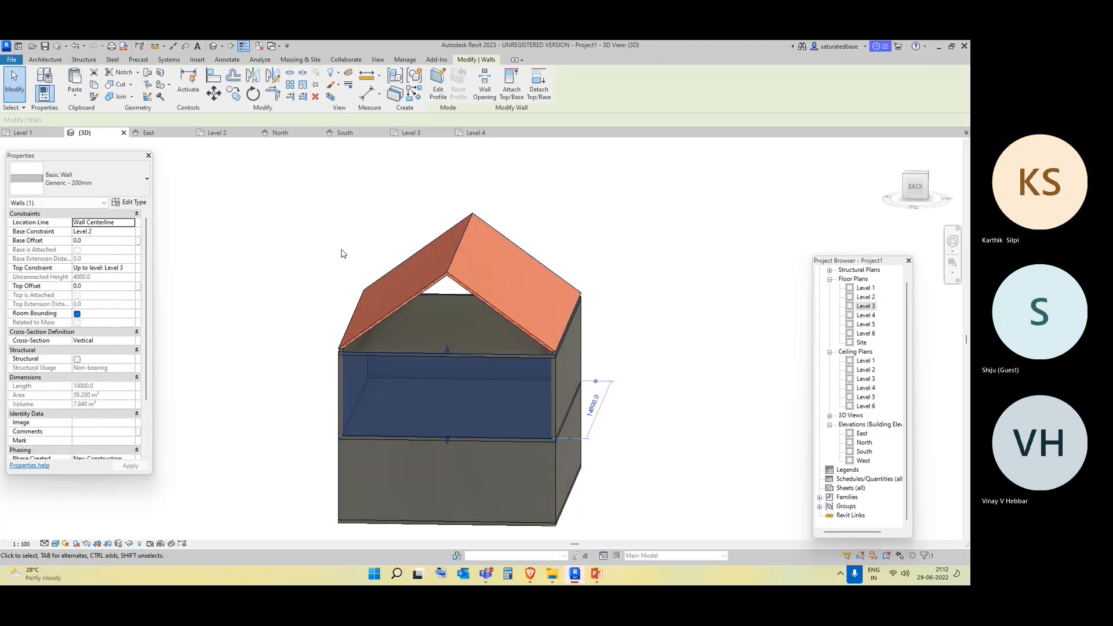
pyautogui.click(518, 94)
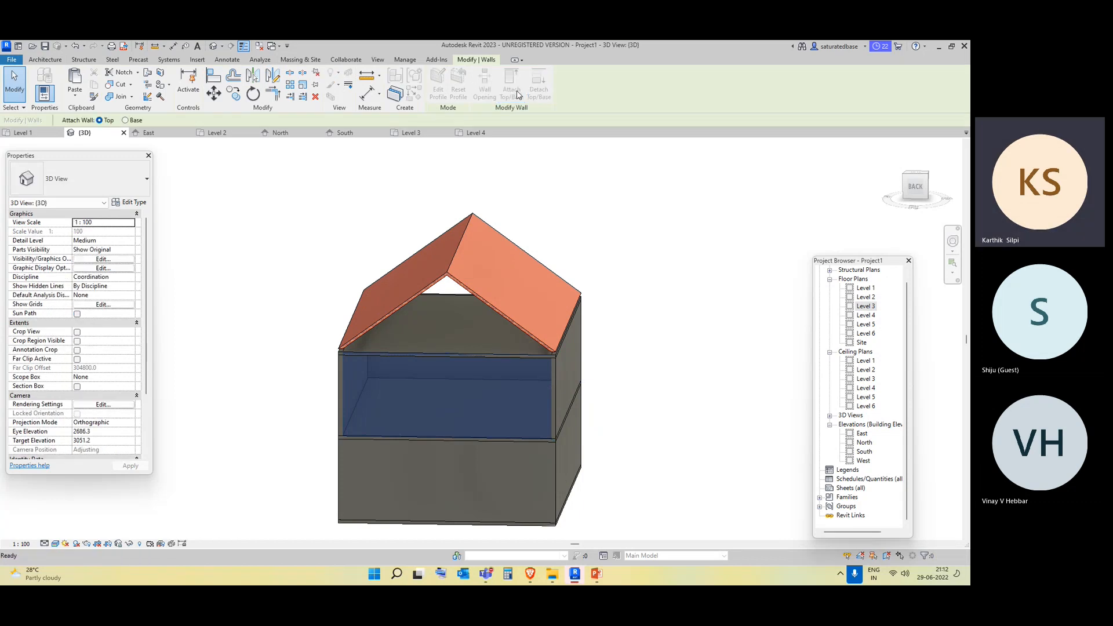
pyautogui.click(461, 281)
pyautogui.click(689, 284)
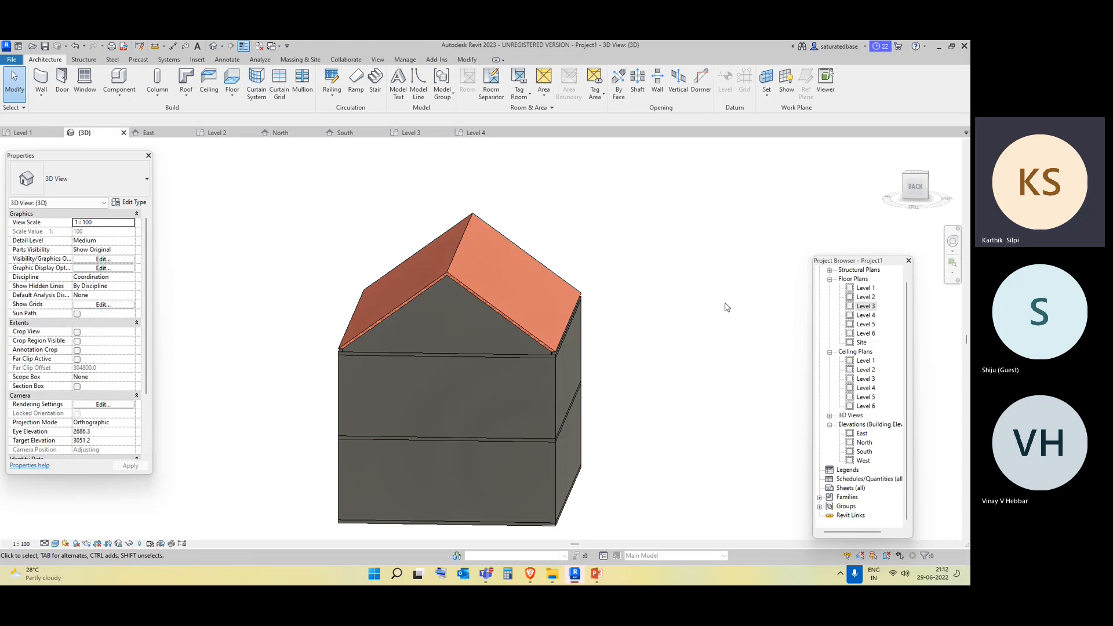
# Attach the top of the front Level 2 wall above the door to the gable roof.
pyautogui.keyDown('shift'); pyautogui.moveTo(727, 308); pyautogui.dragTo(567, 241, button='middle'); pyautogui.keyUp('shift')
pyautogui.keyDown('shift'); pyautogui.moveTo(788, 348); pyautogui.dragTo(767, 402, button='middle'); pyautogui.keyUp('shift')
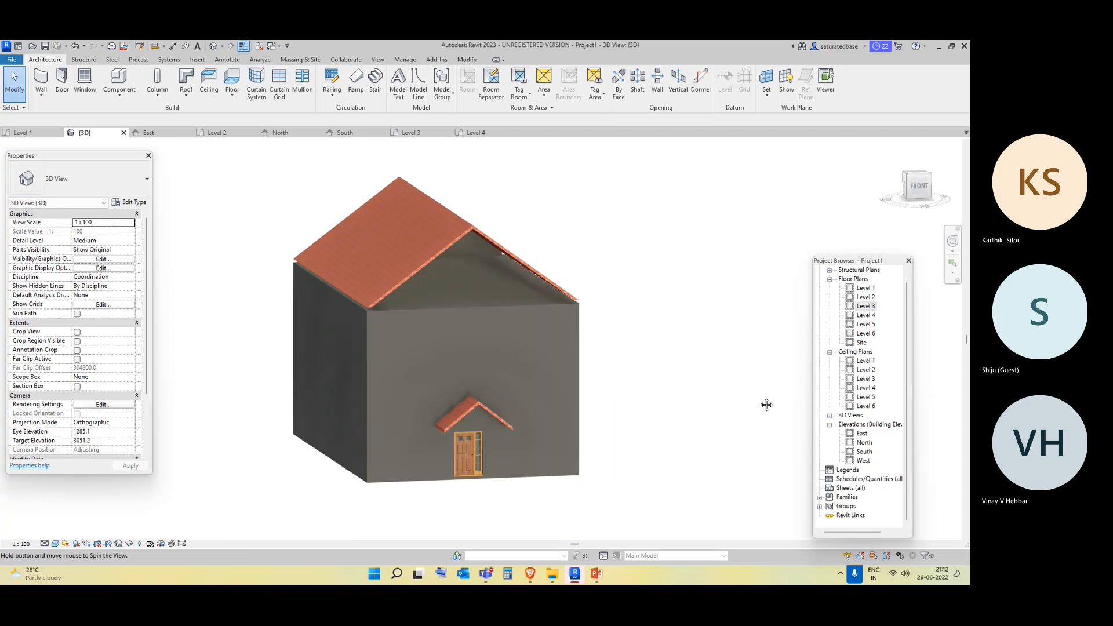
pyautogui.click(579, 341)
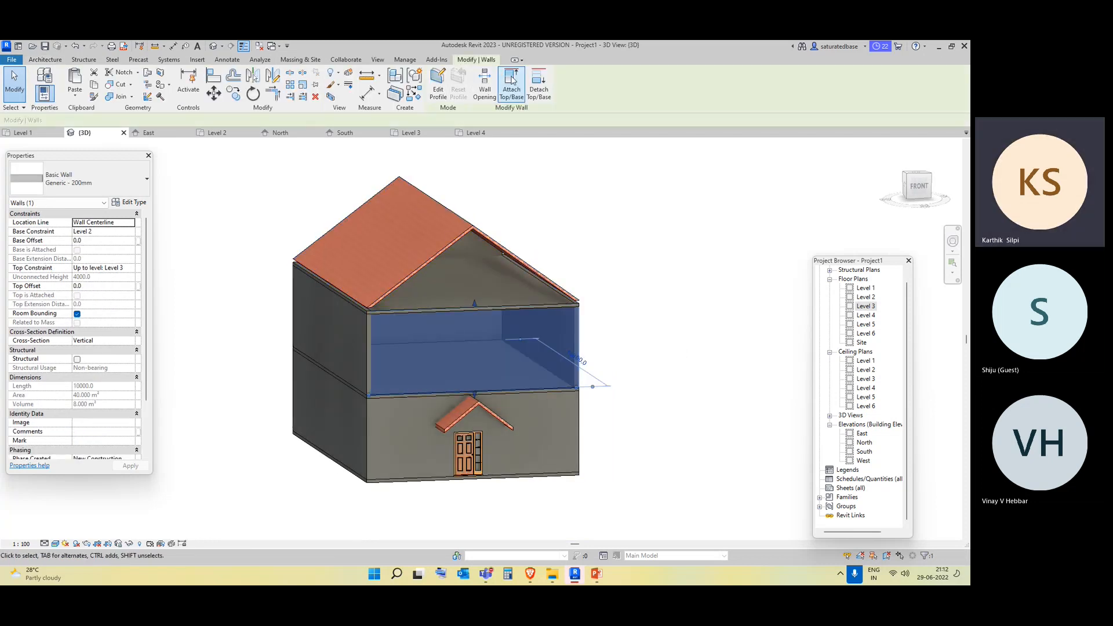
pyautogui.click(512, 79)
pyautogui.click(491, 236)
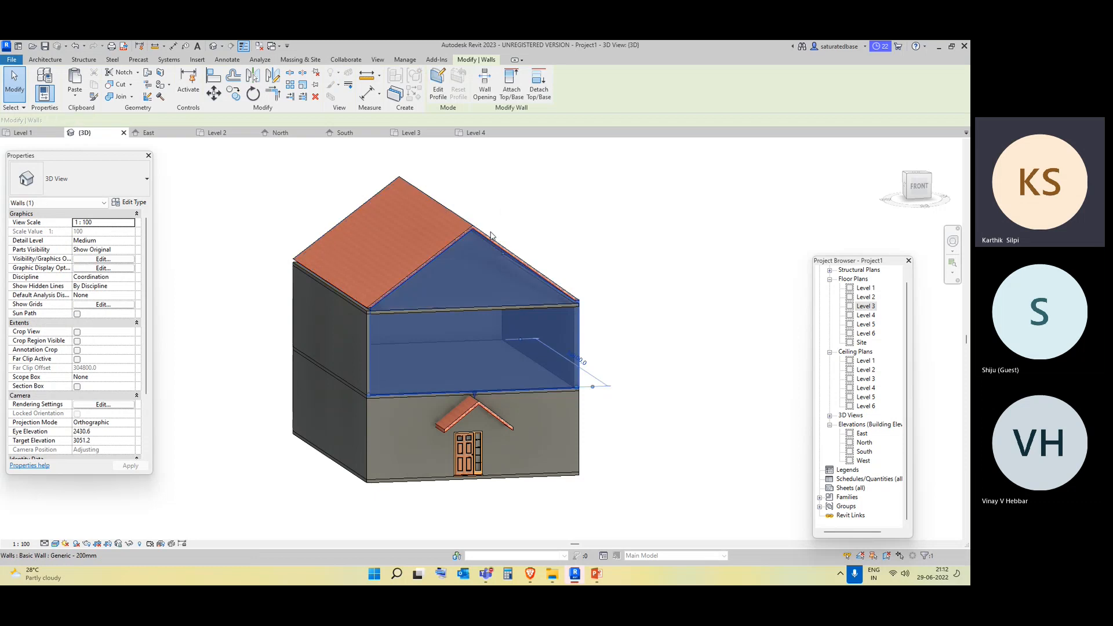
pyautogui.press('Escape')
# Lower the gable roof's ridge with its shape handle in the 3D view to a slope of about 28.91°.
pyautogui.keyDown('shift'); pyautogui.moveTo(676, 342); pyautogui.dragTo(706, 356, button='middle'); pyautogui.keyUp('shift')
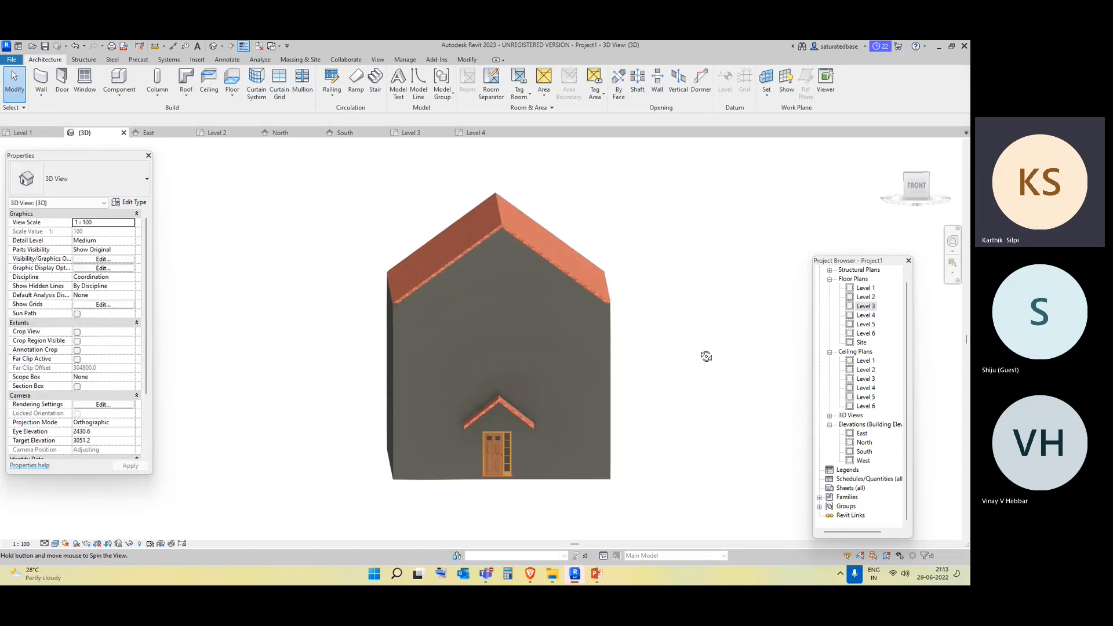
pyautogui.click(517, 239)
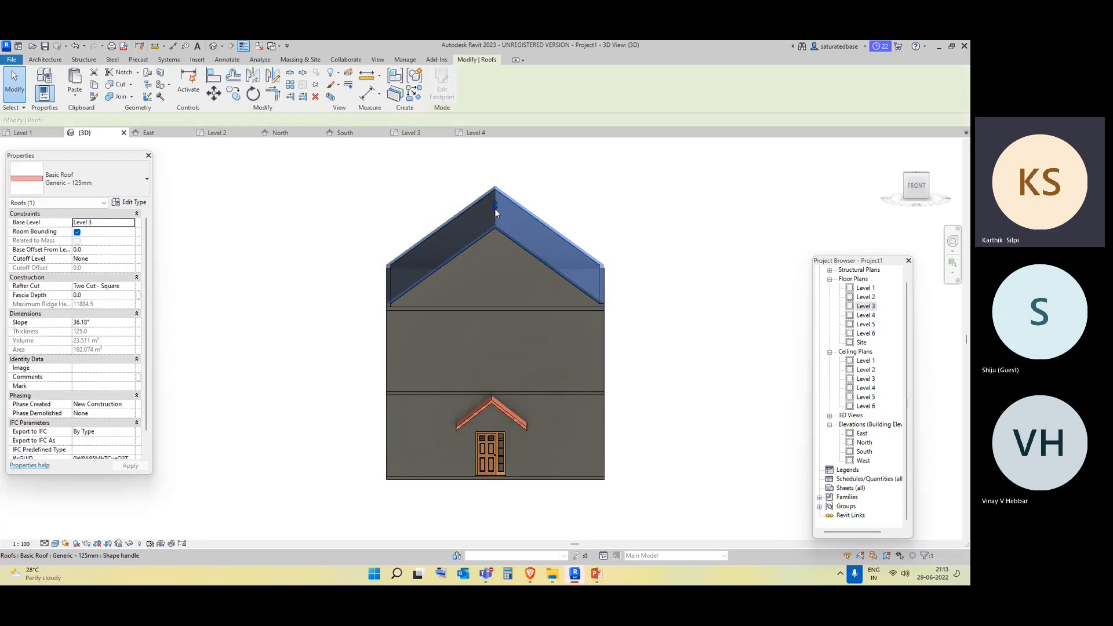
pyautogui.moveTo(495, 213); pyautogui.dragTo(542, 263)
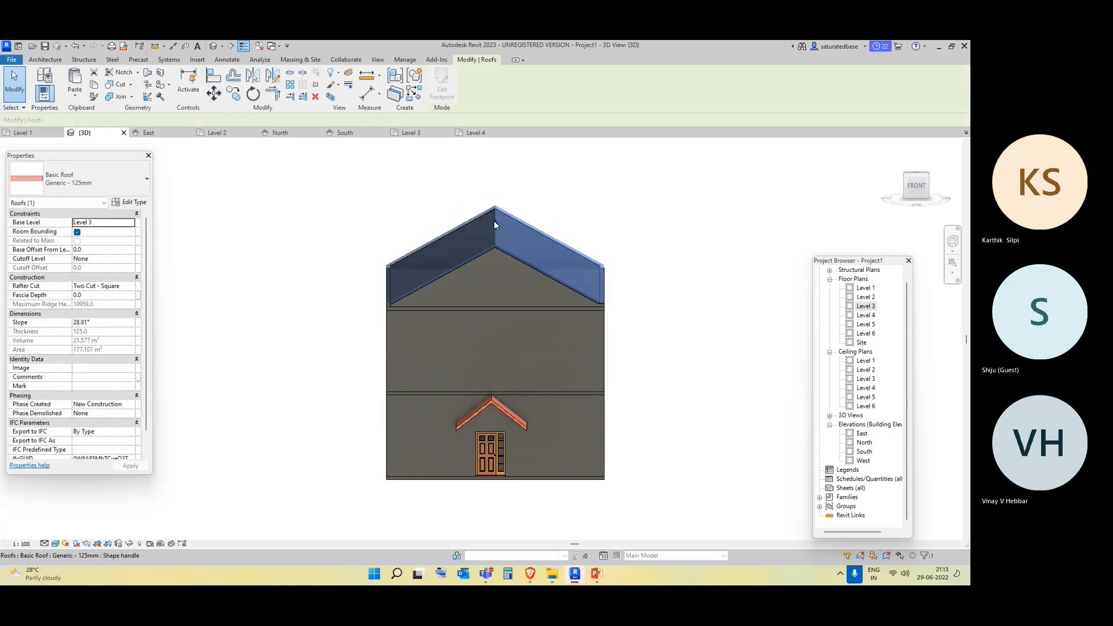
pyautogui.moveTo(494, 222)
pyautogui.mouseDown()
pyautogui.moveTo(495, 195)
pyautogui.moveTo(496, 224)
pyautogui.mouseUp()
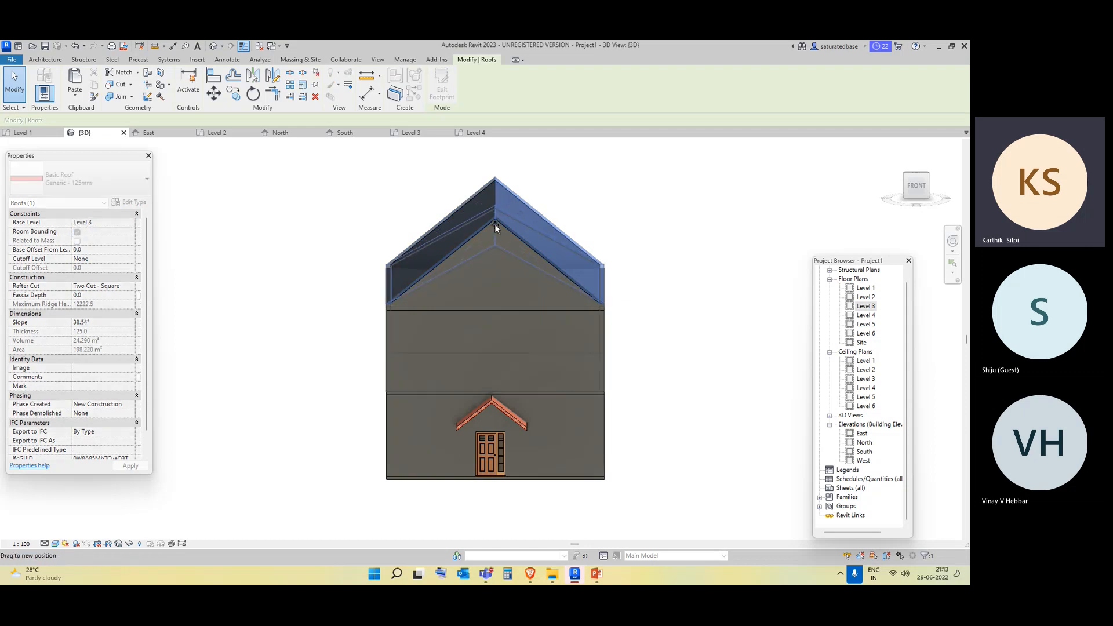
pyautogui.click(712, 304)
pyautogui.moveTo(703, 355)
pyautogui.keyDown('shift'); pyautogui.mouseDown(button='middle')
pyautogui.moveTo(714, 350)
pyautogui.moveTo(410, 330)
pyautogui.moveTo(606, 356)
pyautogui.moveTo(715, 352)
pyautogui.mouseUp(button='middle'); pyautogui.keyUp('shift')
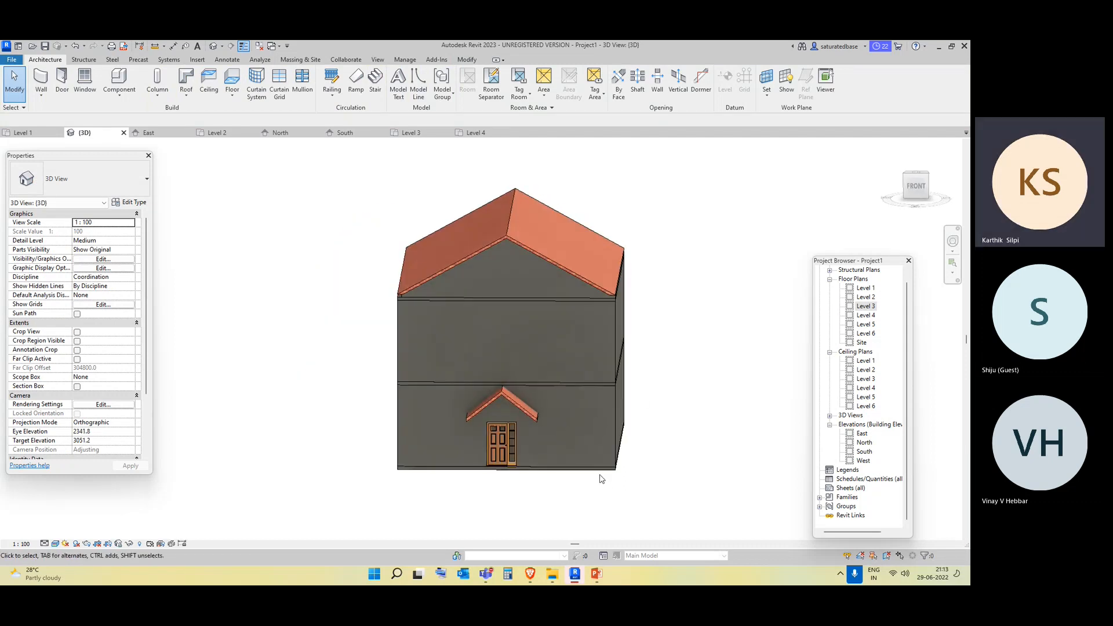
# Dismiss the recording notice in the Teams meeting window and minimize the window.
pyautogui.click(658, 388)
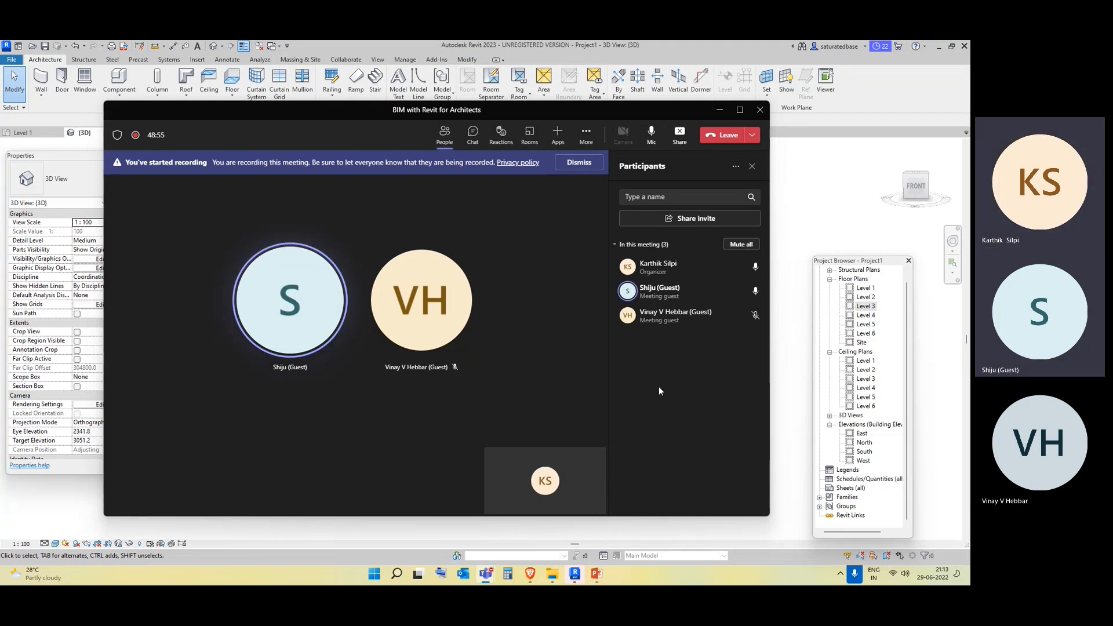
pyautogui.click(576, 160)
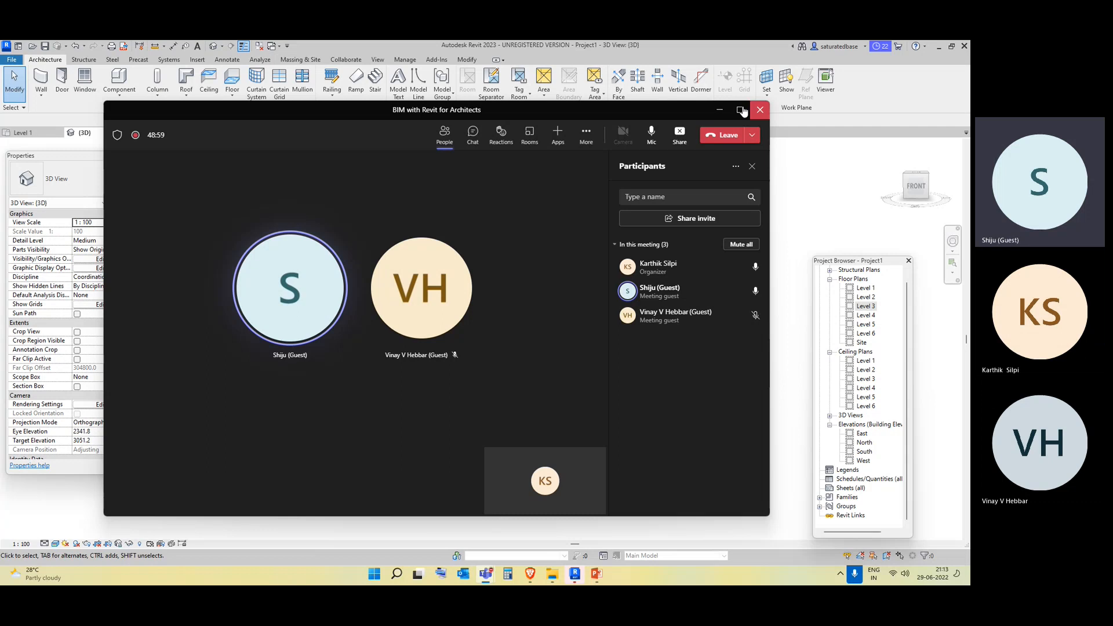
pyautogui.click(720, 111)
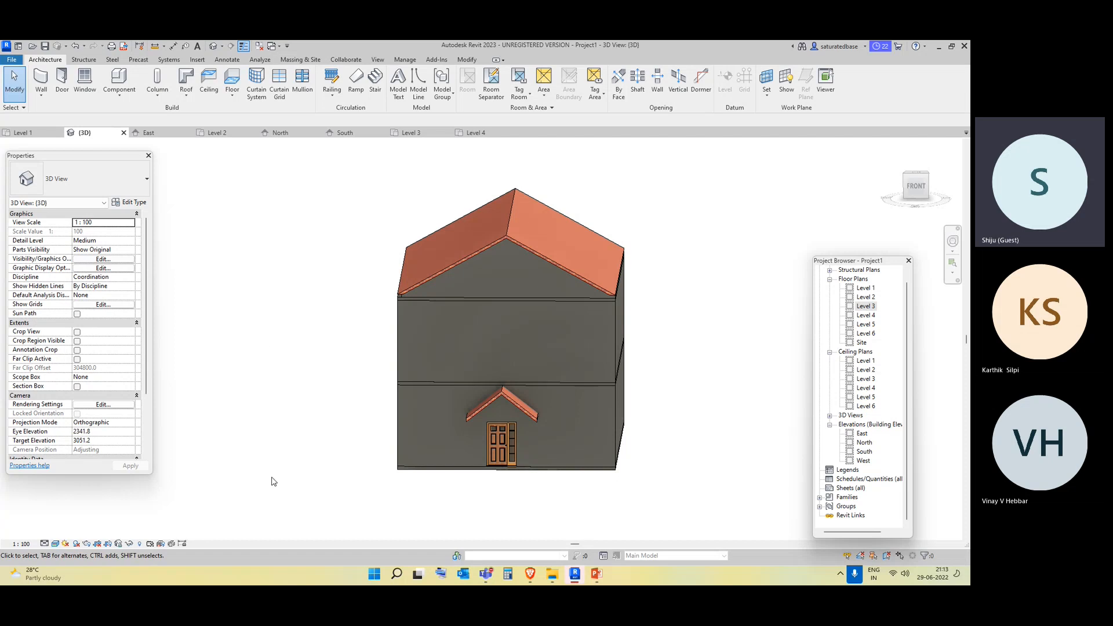
# Lower the system volume slightly in the Windows quick settings and close them.
pyautogui.click(899, 574)
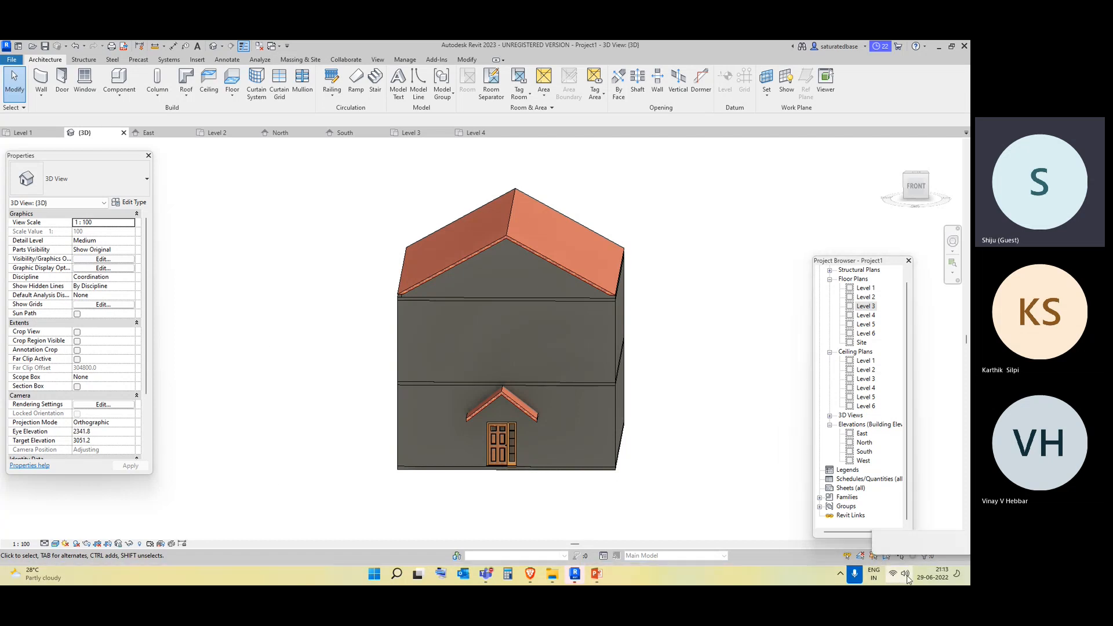
pyautogui.moveTo(899, 510); pyautogui.dragTo(890, 511)
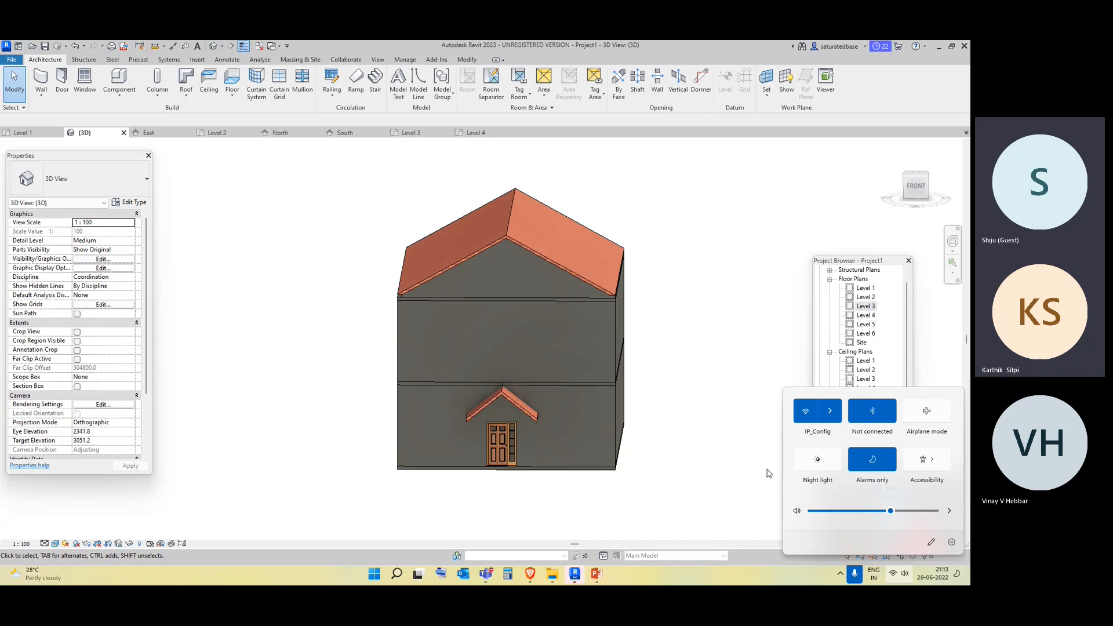
pyautogui.click(741, 439)
# Open the gable roof's footprint sketch in the Level 3 floor plan, examine its slope-defining lines, and finish the sketch.
pyautogui.doubleClick(870, 308)
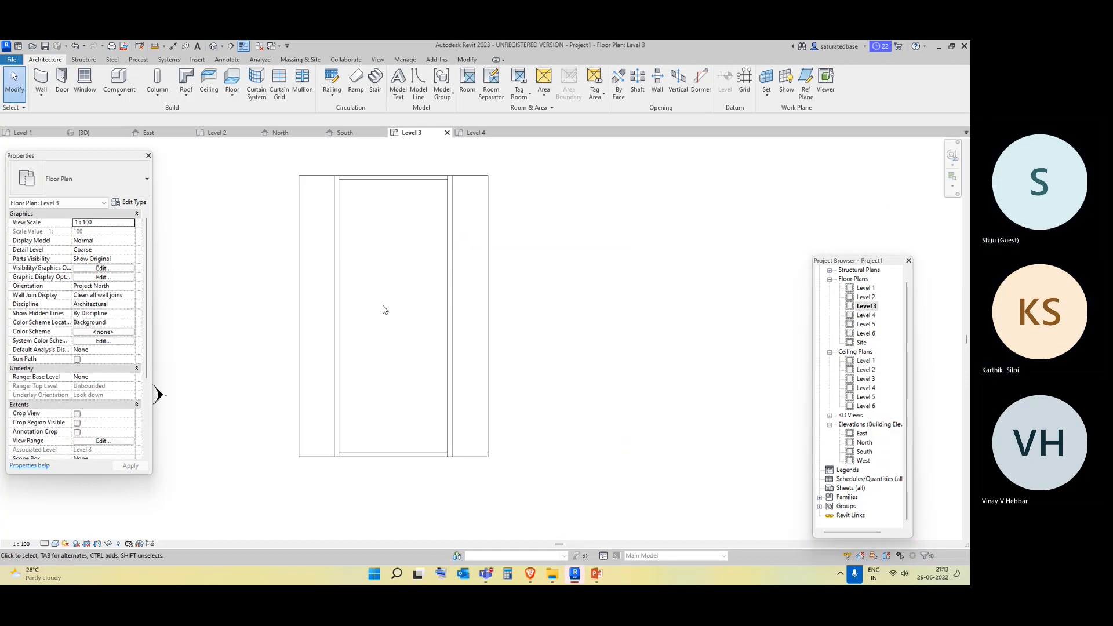
pyautogui.click(448, 296)
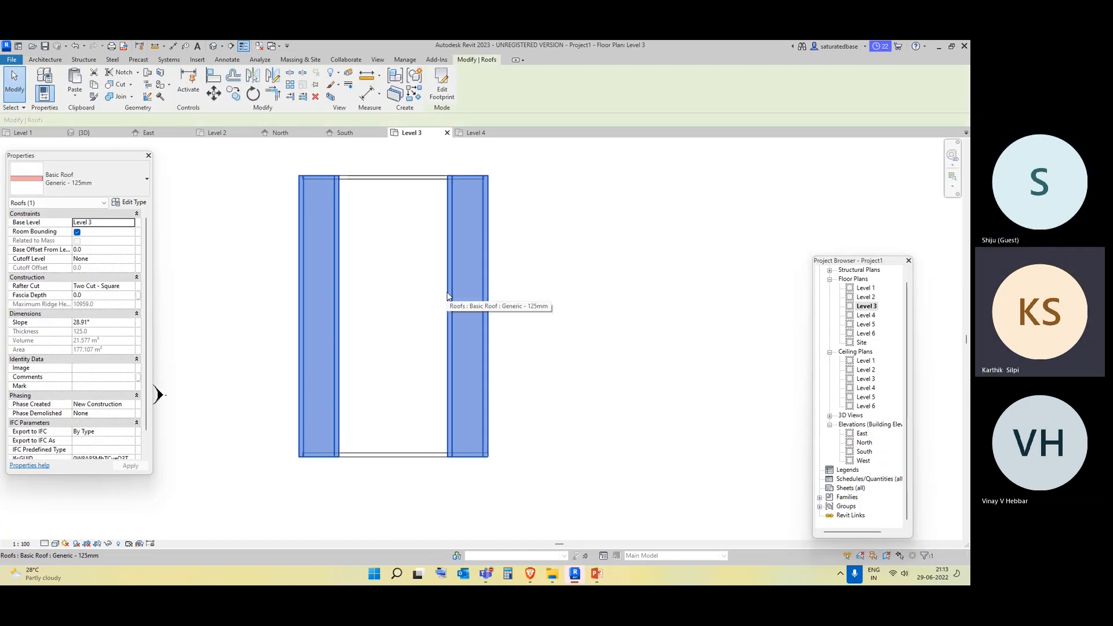
pyautogui.click(441, 87)
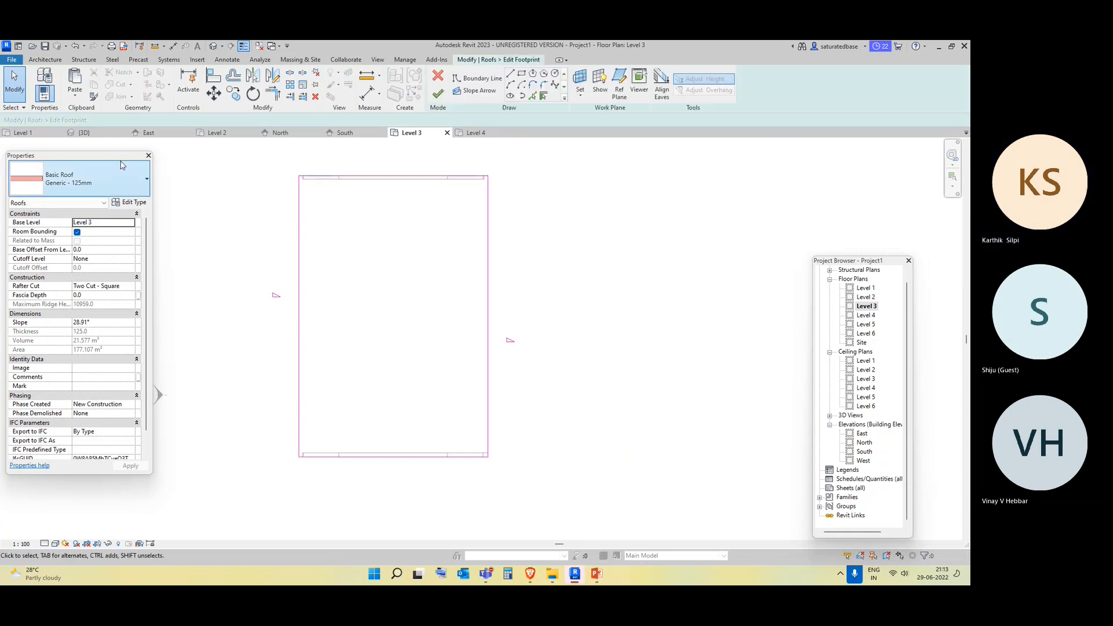
pyautogui.moveTo(179, 178); pyautogui.dragTo(197, 181, button='middle')
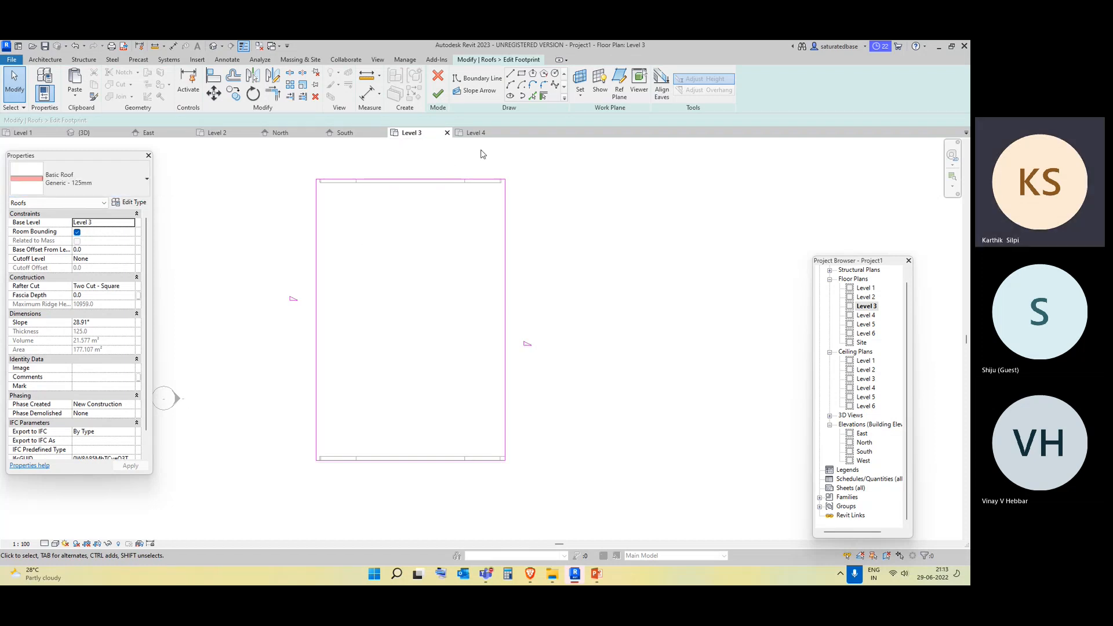
pyautogui.click(438, 93)
# From the Level 1 floor plan, create a footprint roof on Level 2 by sketching a rectangle with a 200 mm offset beside the building.
pyautogui.doubleClick(865, 288)
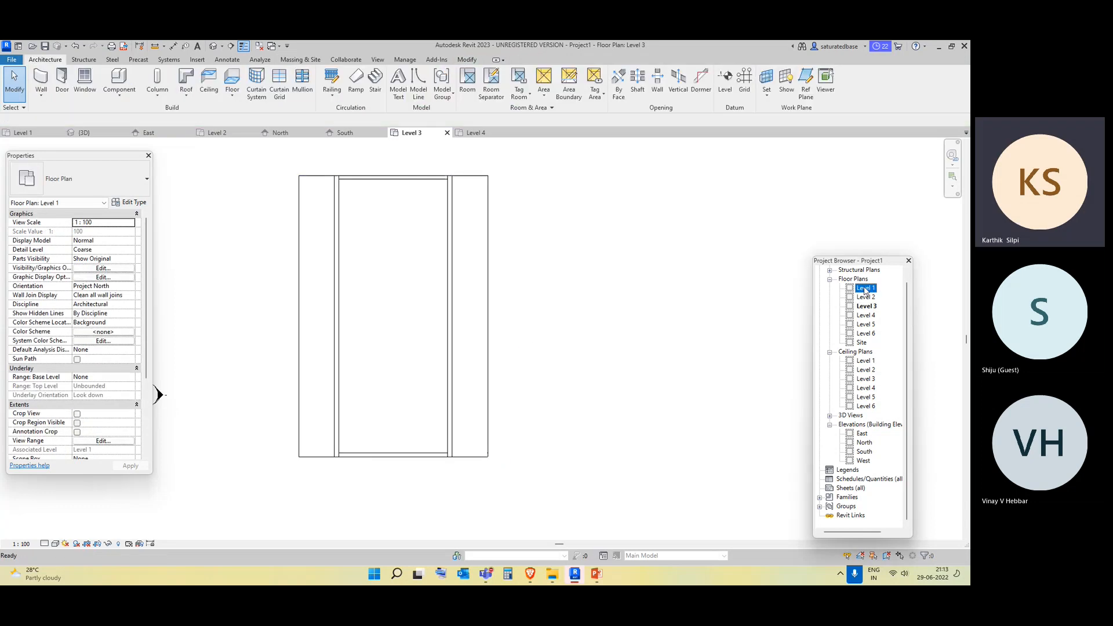
pyautogui.click(45, 59)
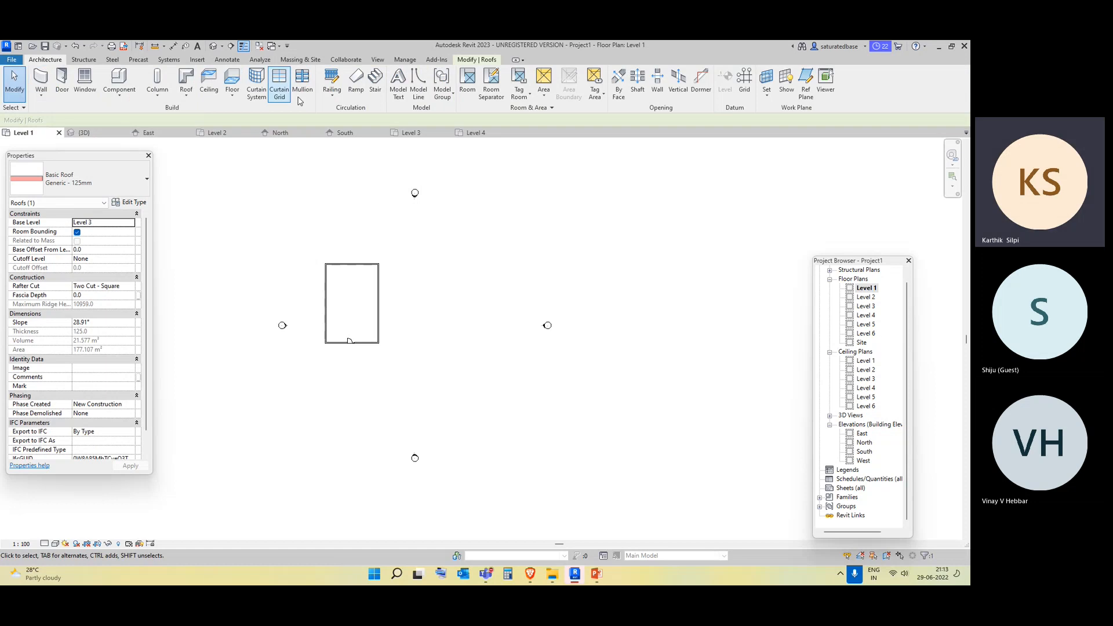
pyautogui.click(186, 97)
pyautogui.click(206, 114)
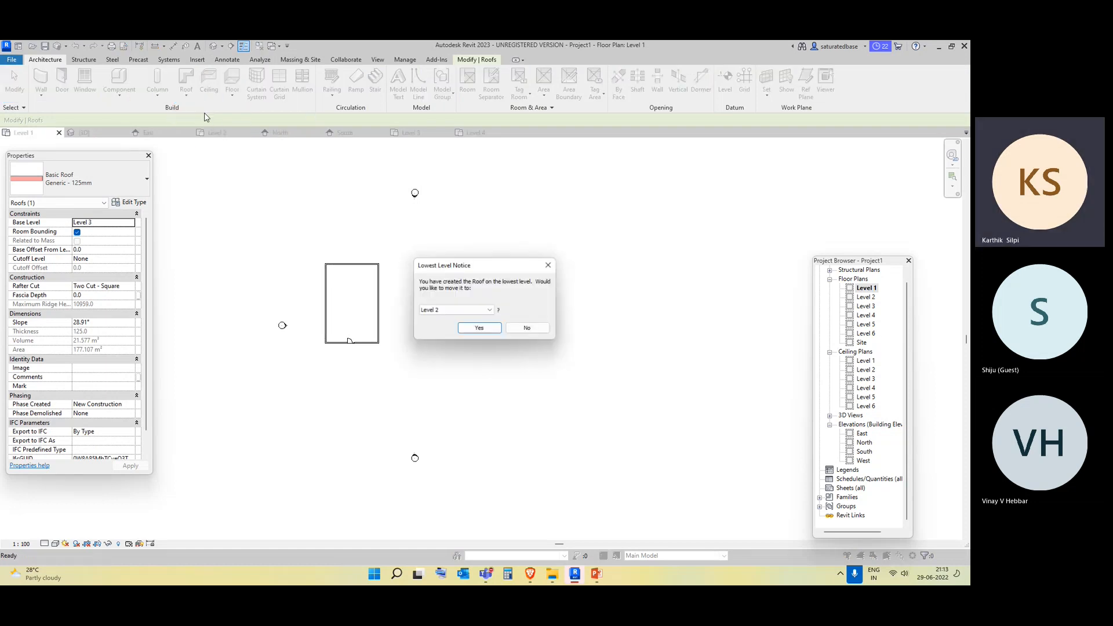
pyautogui.click(490, 328)
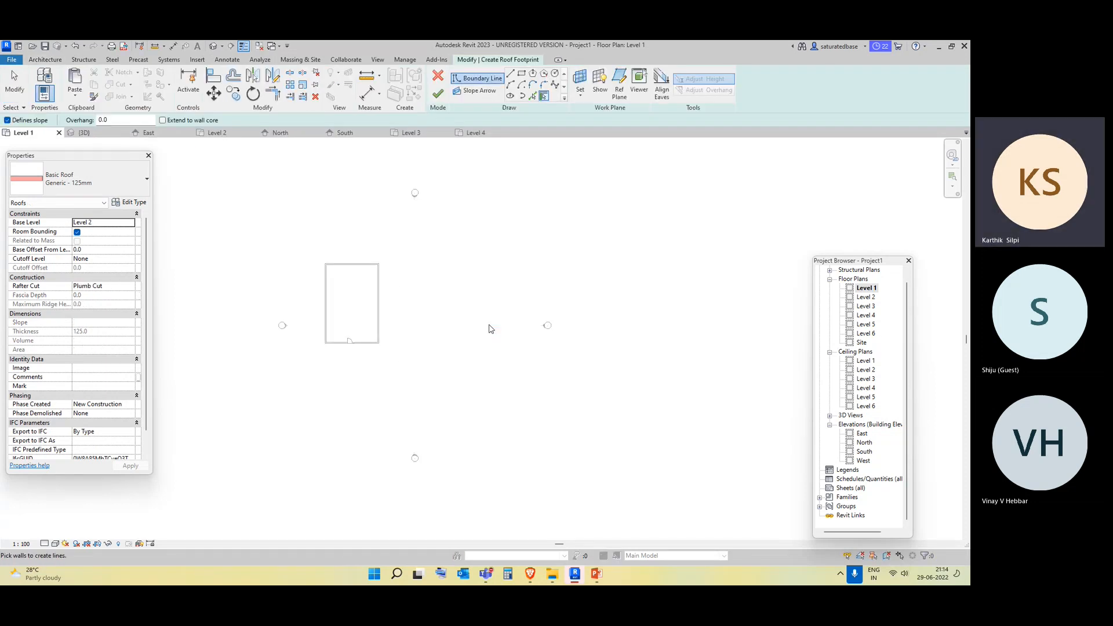
pyautogui.click(521, 74)
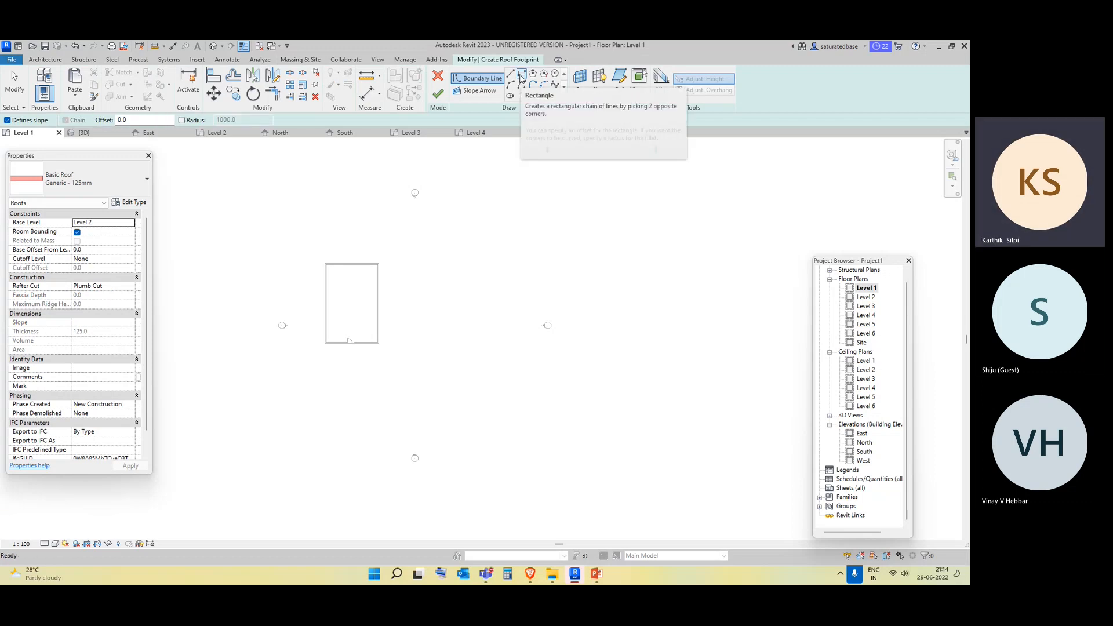
pyautogui.click(116, 120)
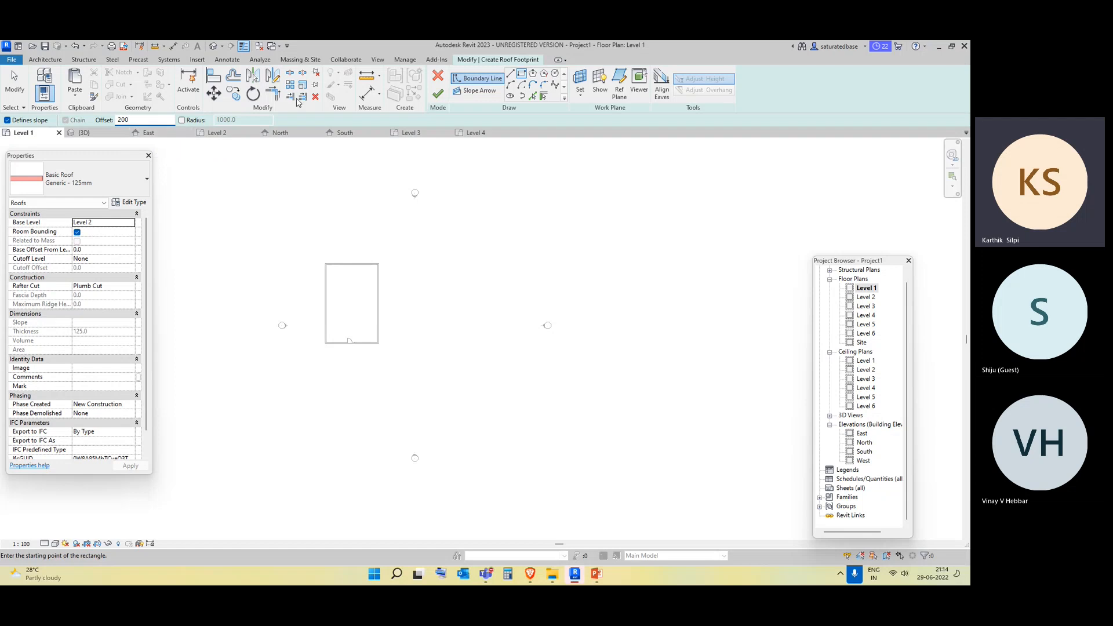
pyautogui.click(459, 246)
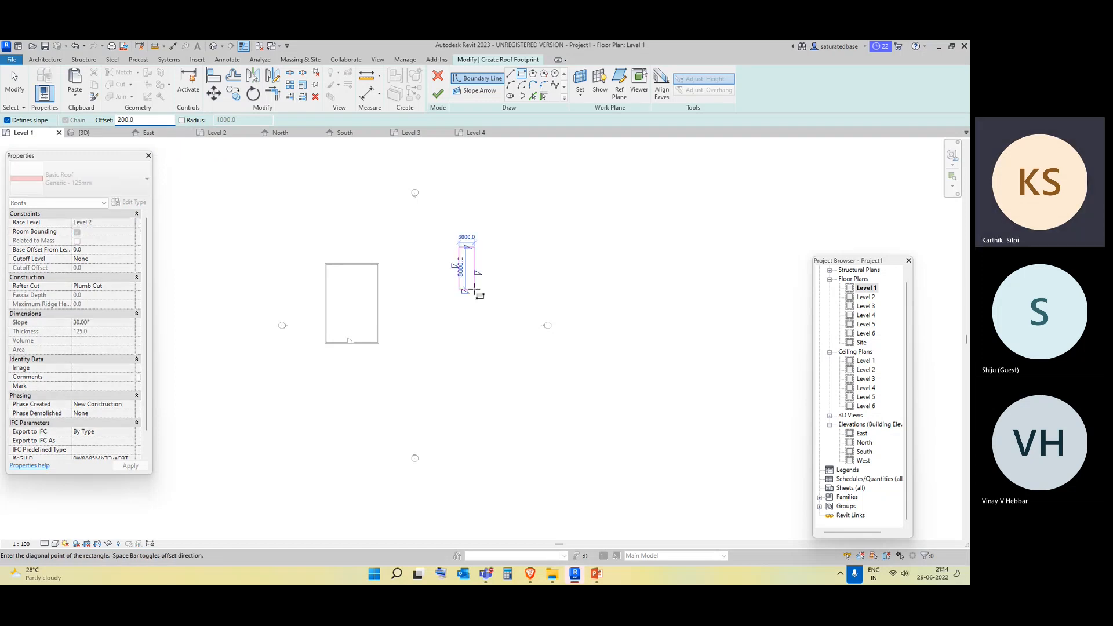
pyautogui.click(506, 316)
pyautogui.click(438, 93)
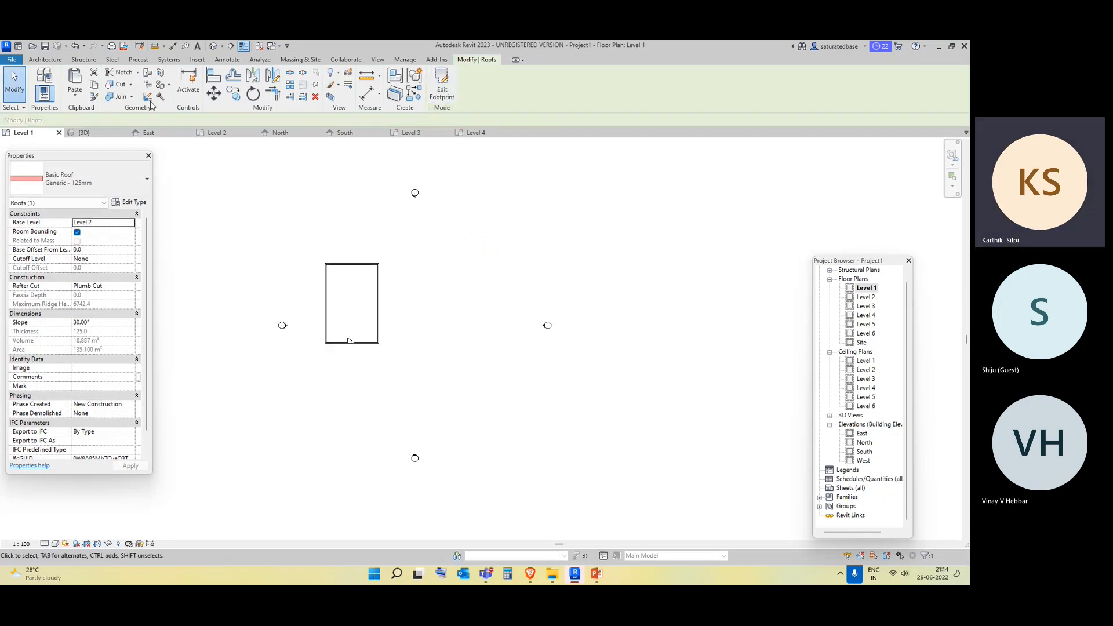
# Delete the freestanding hip roof beside the building in the 3D view.
pyautogui.click(214, 46)
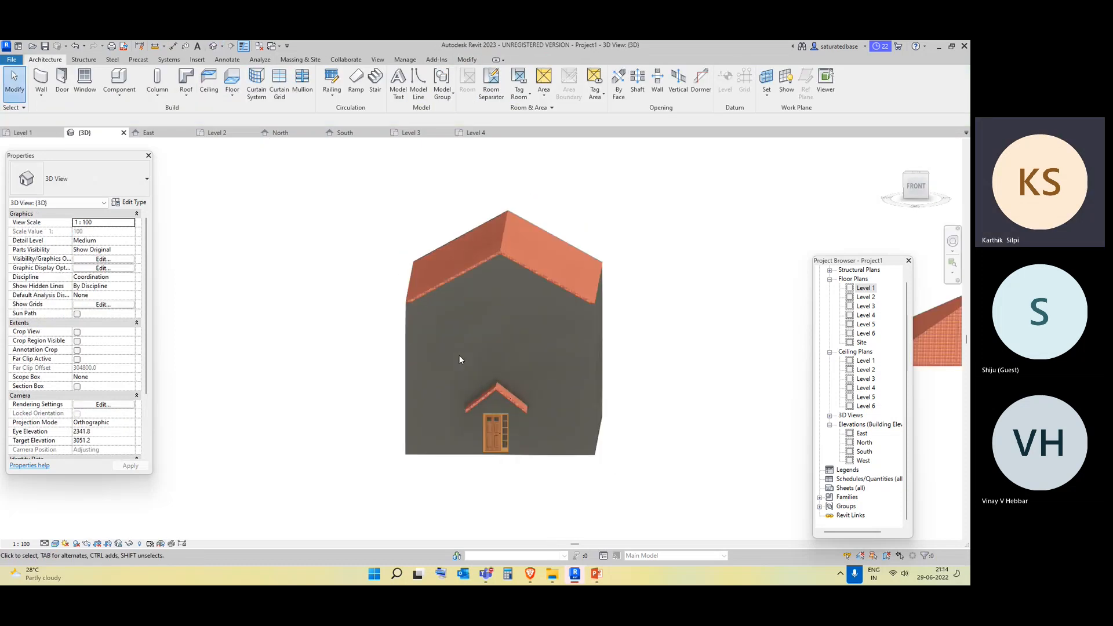
pyautogui.keyDown('shift'); pyautogui.moveTo(507, 362); pyautogui.dragTo(510, 326, button='middle'); pyautogui.keyUp('shift')
pyautogui.click(513, 326)
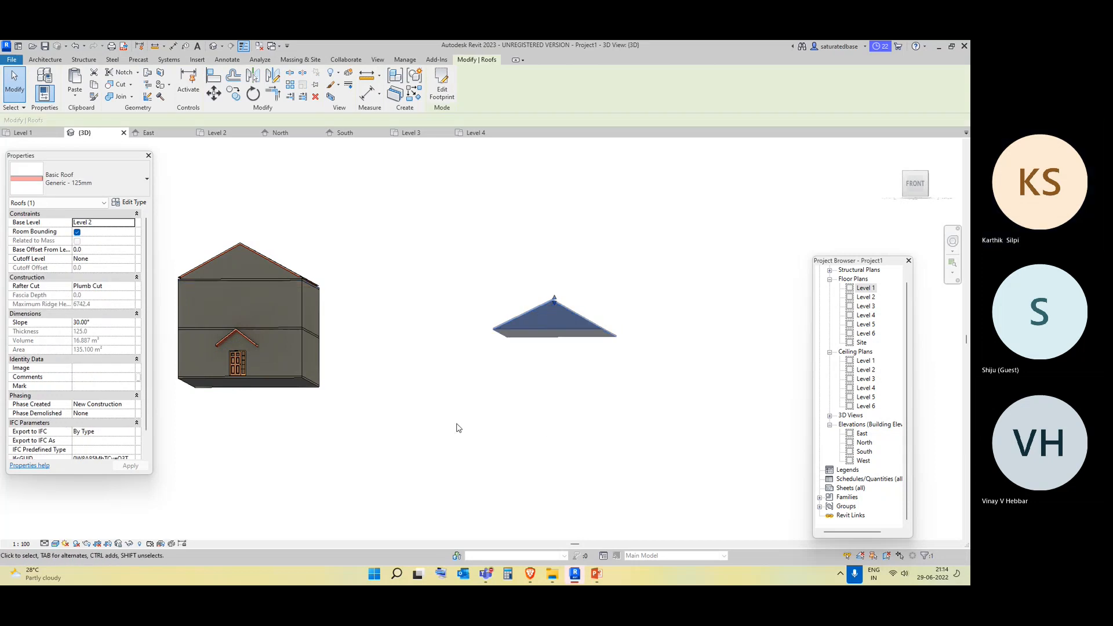
pyautogui.press('Delete')
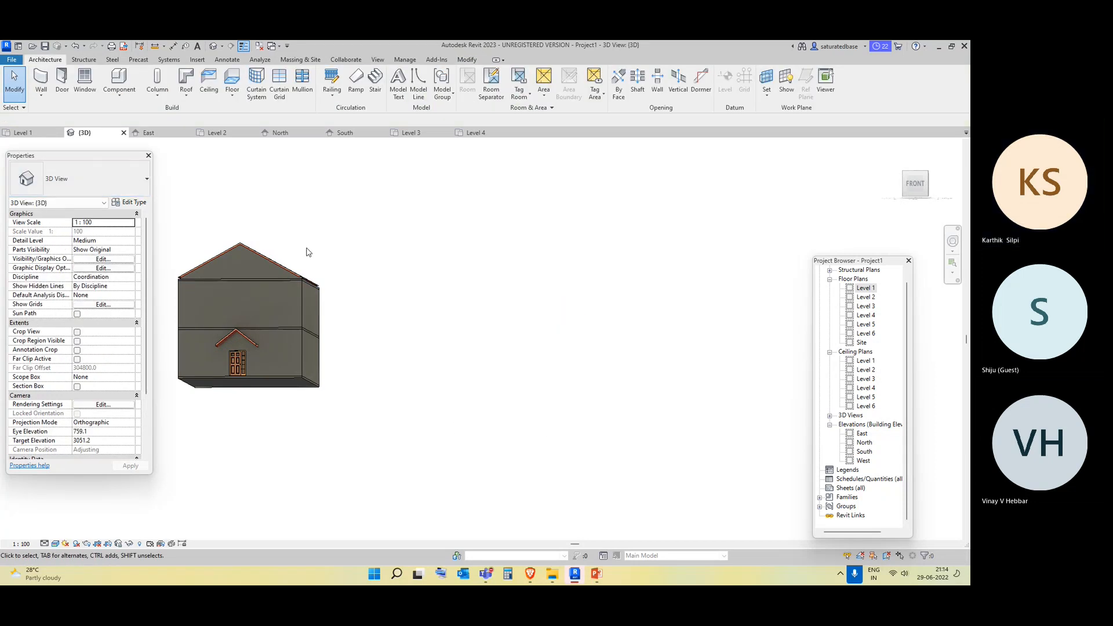
# Delete the gable roof on top of the main building in the 3D view.
pyautogui.keyDown('shift'); pyautogui.moveTo(308, 249); pyautogui.dragTo(382, 441, button='middle'); pyautogui.keyUp('shift')
pyautogui.click(269, 287)
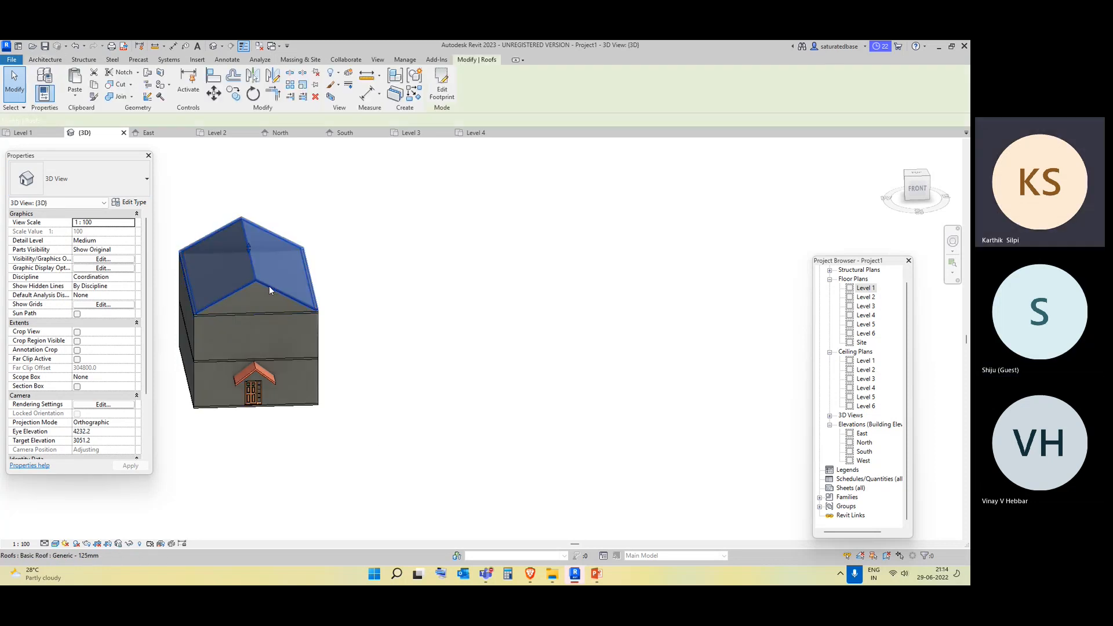
pyautogui.press('Delete')
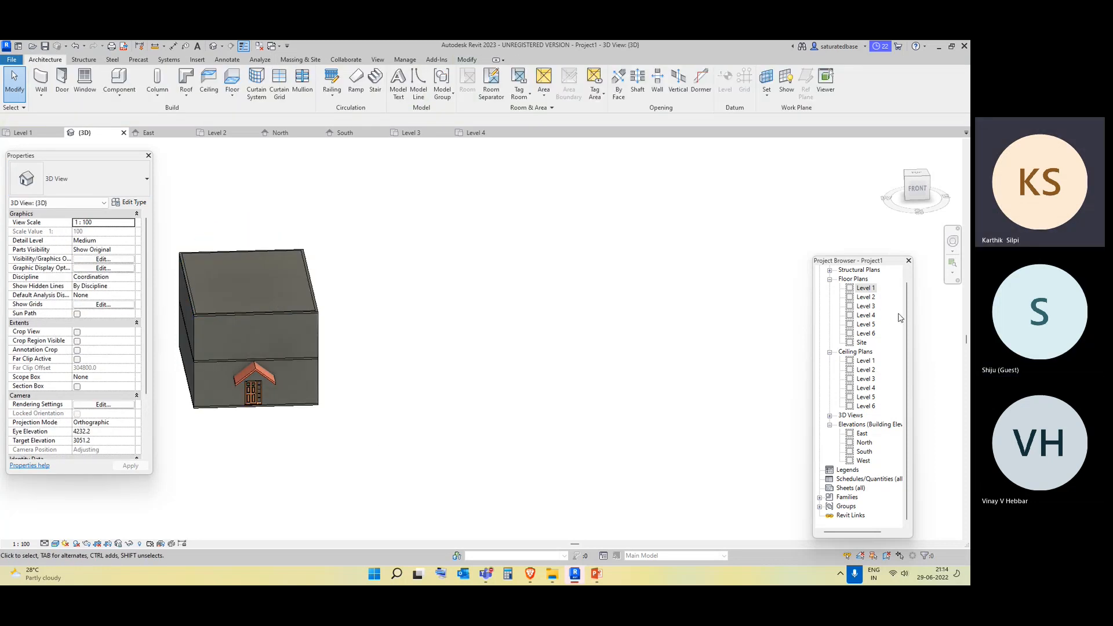
# Create a footprint hip roof on Level 3 from a rectangle between opposite floor corners, offset 300 mm outward with all sides defining slope.
pyautogui.doubleClick(866, 307)
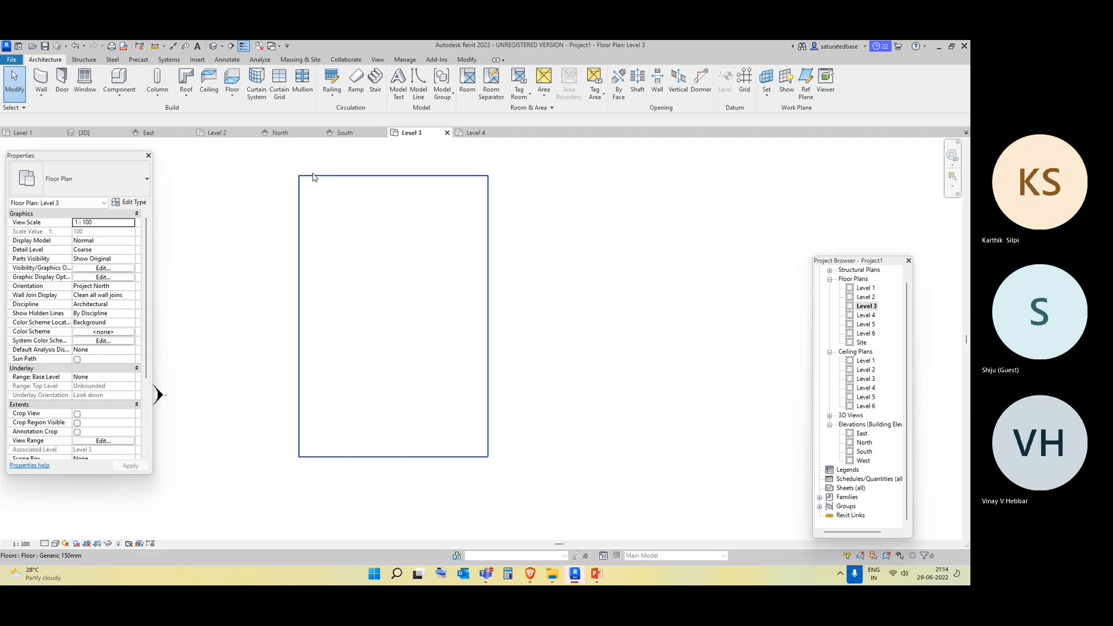
pyautogui.click(186, 93)
pyautogui.click(193, 116)
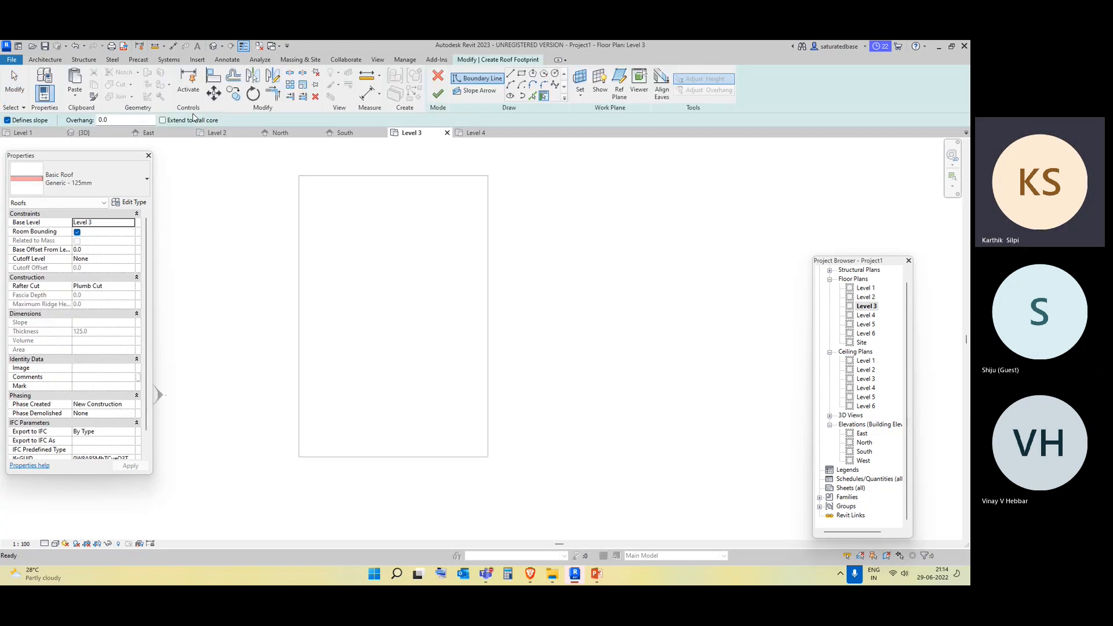
pyautogui.click(521, 73)
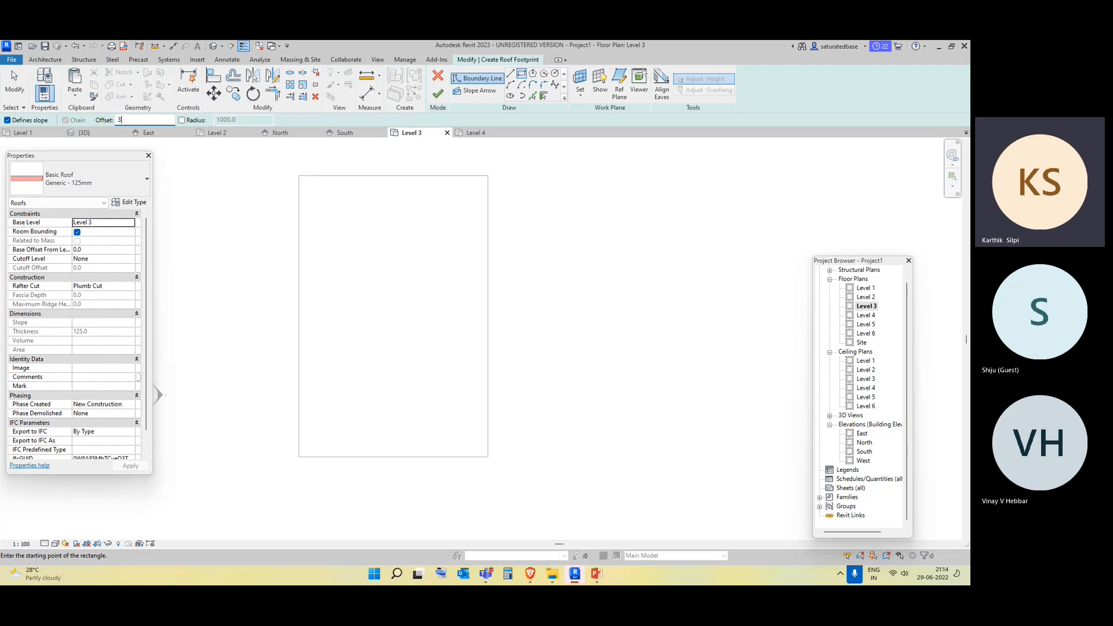
pyautogui.press('Return')
pyautogui.click(300, 175)
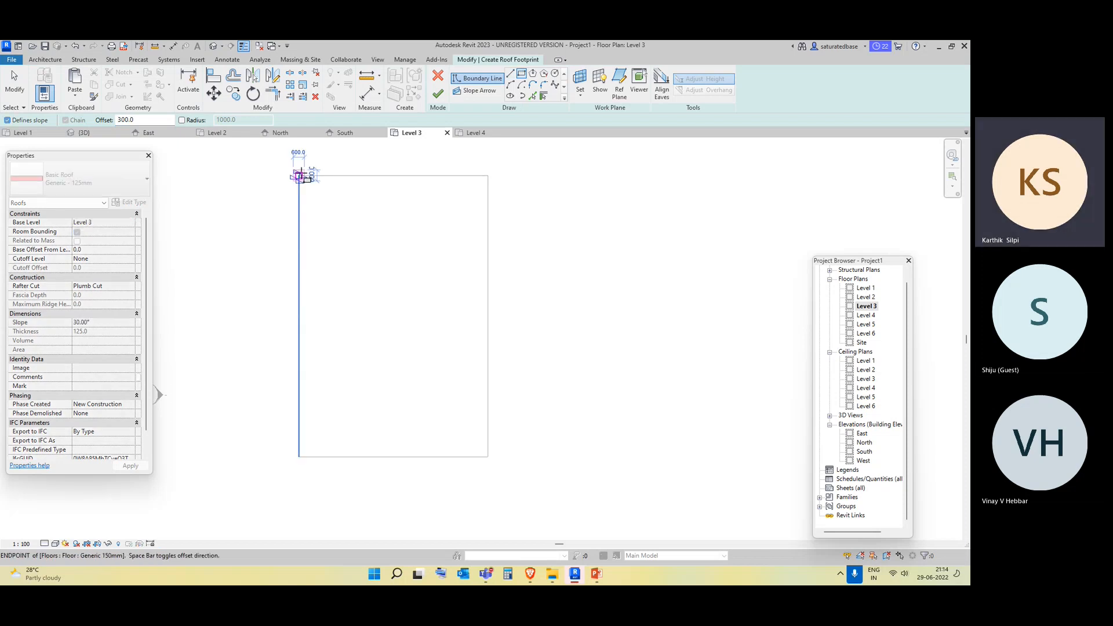
pyautogui.click(488, 458)
pyautogui.scroll(2, 480, 481)
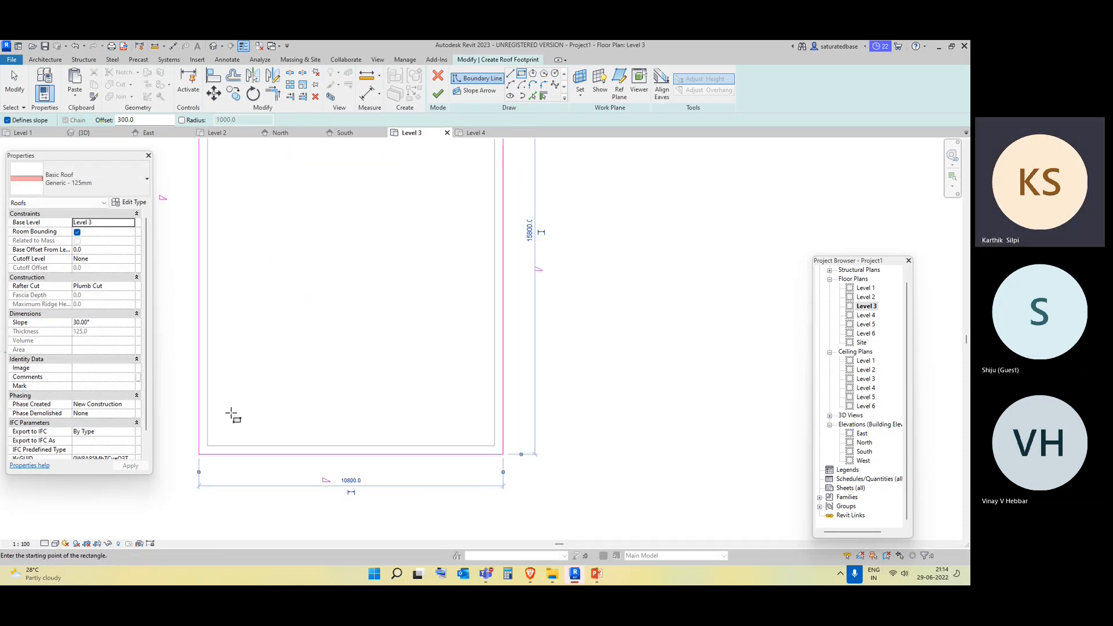
pyautogui.scroll(-2, 232, 416)
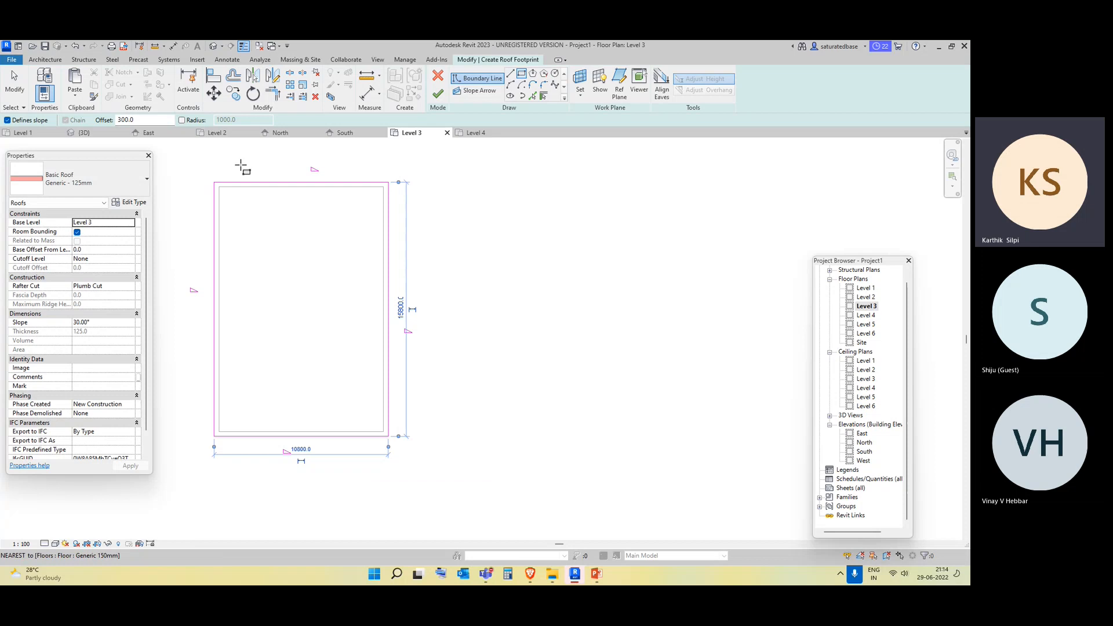
pyautogui.click(440, 94)
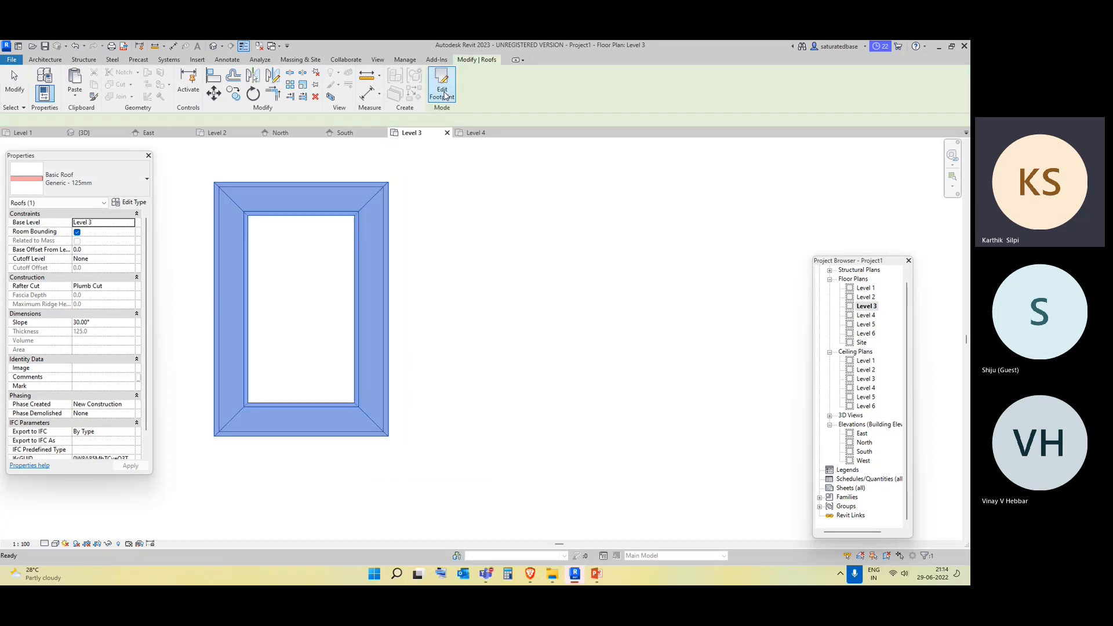
# Examine the new hip roof and its overhang beyond the walls in the 3D view.
pyautogui.click(211, 47)
pyautogui.scroll(2, 290, 342)
pyautogui.moveTo(297, 343); pyautogui.dragTo(455, 236, button='middle')
pyautogui.scroll(5, 249, 331)
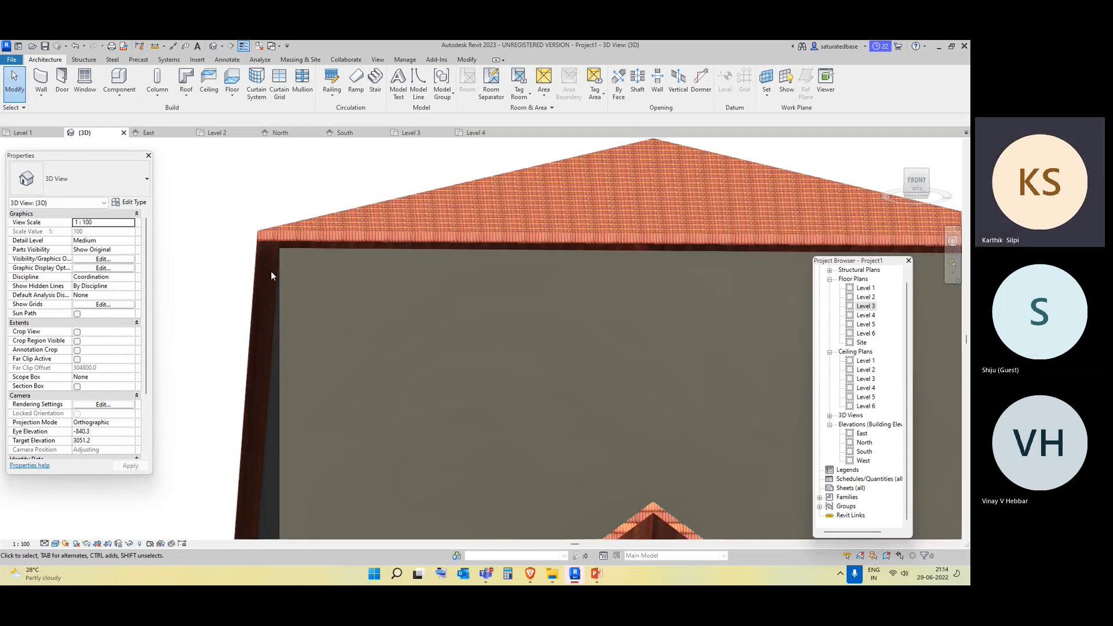
pyautogui.scroll(-2, 271, 266)
pyautogui.scroll(-5, 270, 305)
pyautogui.keyDown('shift'); pyautogui.moveTo(280, 308); pyautogui.dragTo(521, 458, button='middle'); pyautogui.keyUp('shift')
# Look over the roof soffit tool's description and examine the underside of the roof overhang at the building's front corner.
pyautogui.click(191, 97)
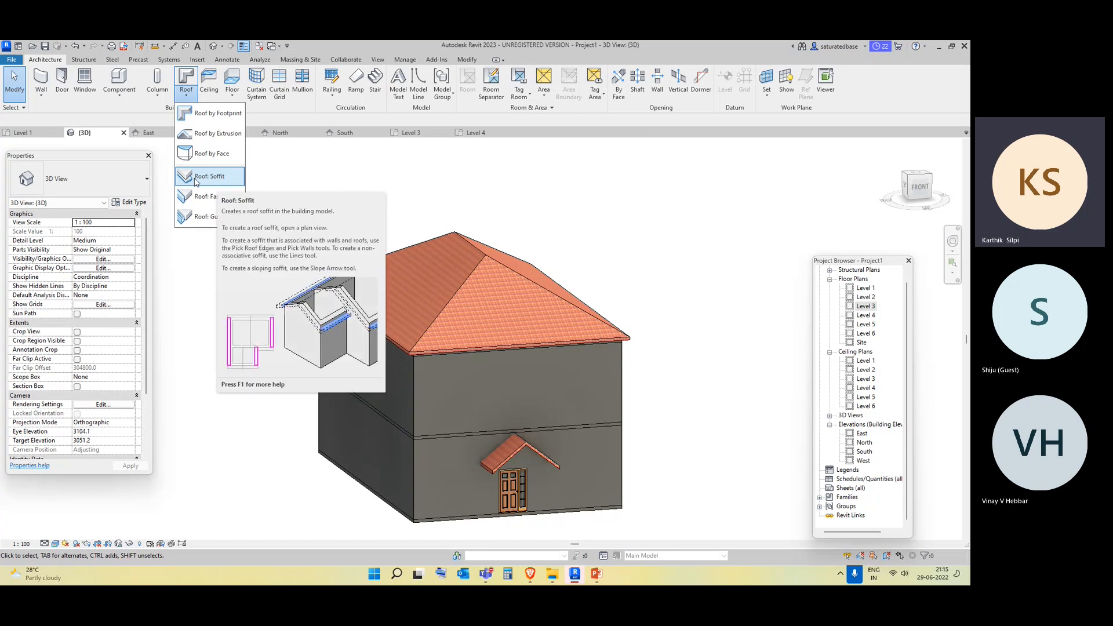
pyautogui.scroll(2, 354, 380)
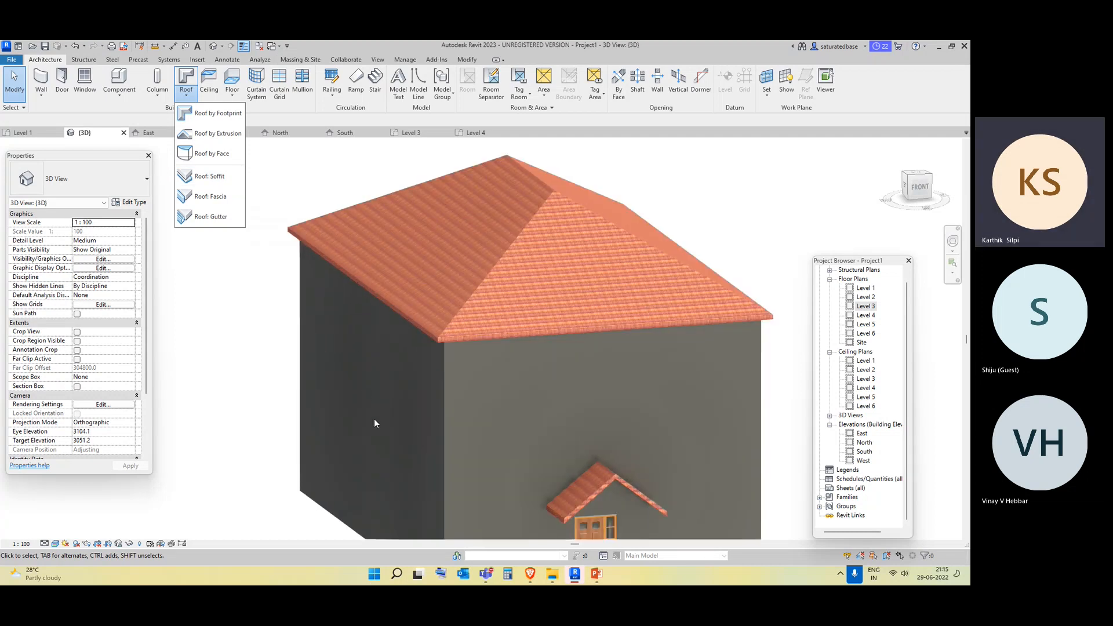
pyautogui.scroll(-4, 416, 416)
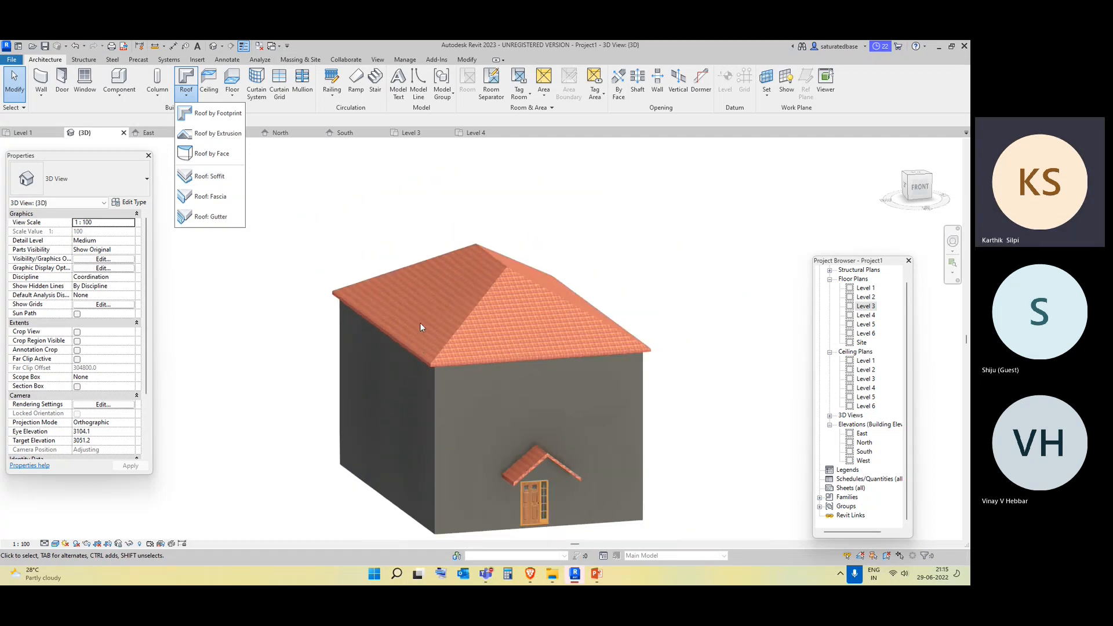
pyautogui.click(629, 462)
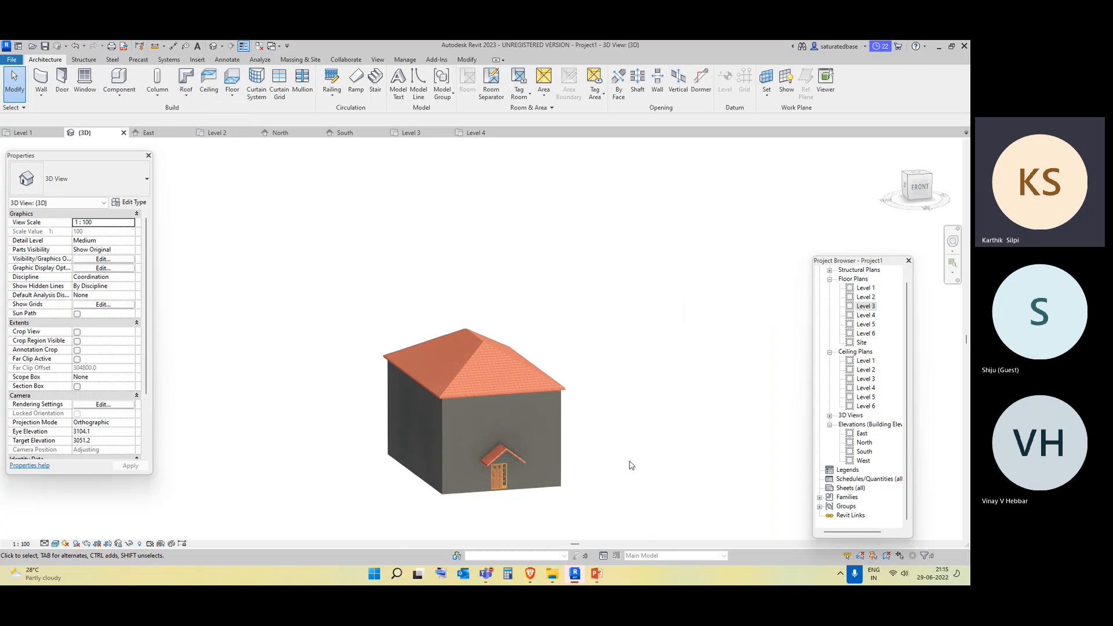
pyautogui.scroll(5, 490, 451)
pyautogui.moveTo(365, 432); pyautogui.dragTo(418, 303, button='middle')
pyautogui.scroll(5, 464, 245)
pyautogui.scroll(3, 461, 258)
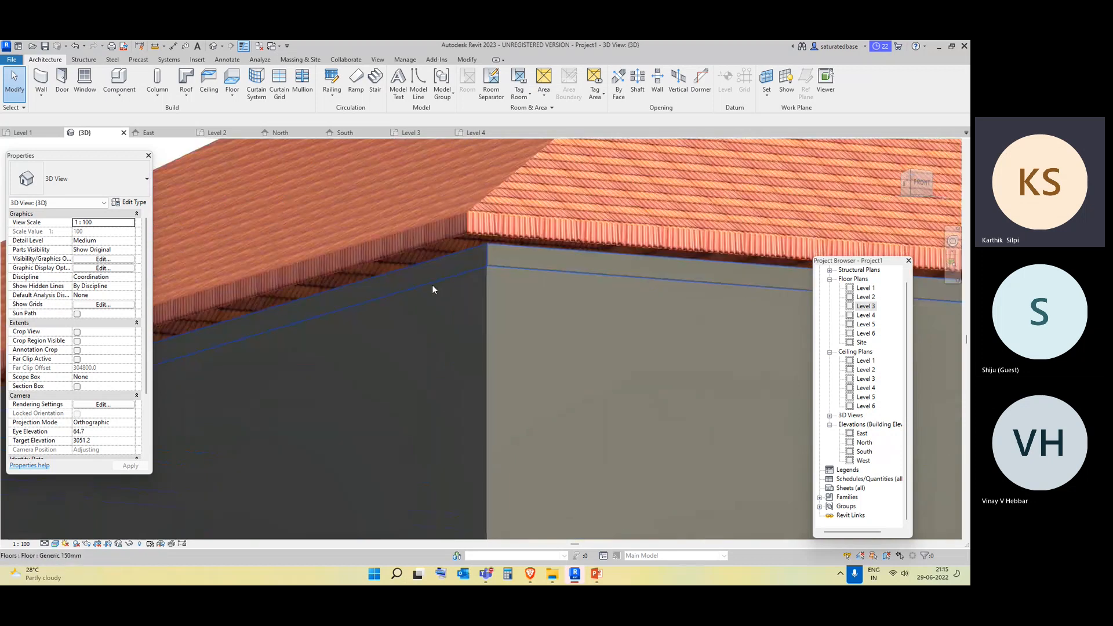
pyautogui.keyDown('shift'); pyautogui.moveTo(432, 284); pyautogui.dragTo(318, 410, button='middle'); pyautogui.keyUp('shift')
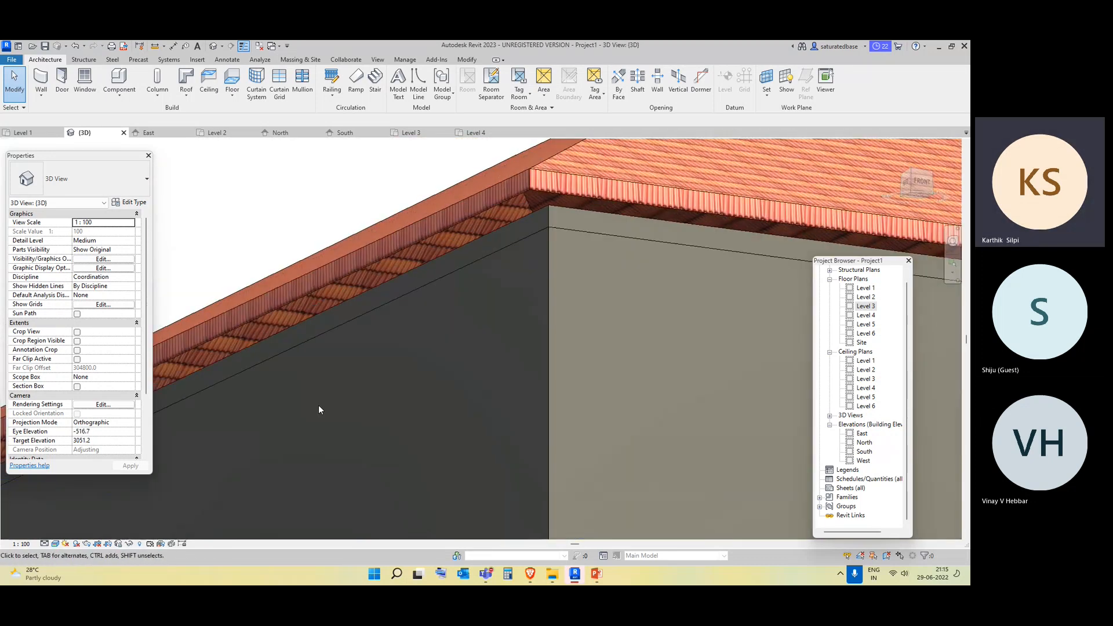
pyautogui.keyDown('shift'); pyautogui.moveTo(404, 267); pyautogui.dragTo(454, 211, button='middle'); pyautogui.keyUp('shift')
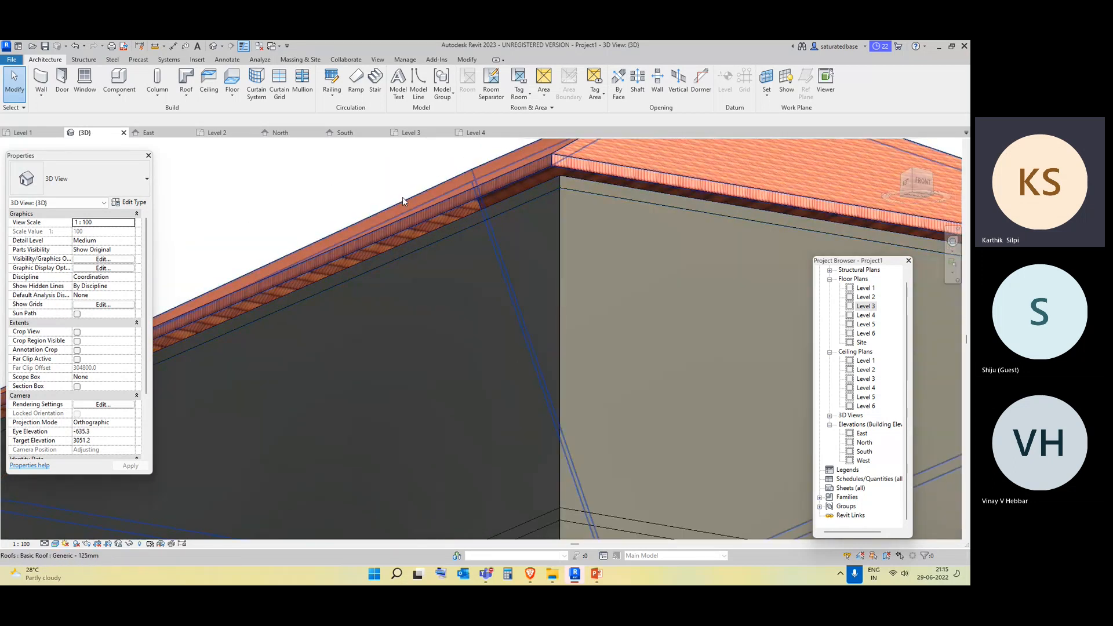
# Review the available roof soffit, fascia and gutter tools and examine the roof's eave edges from the front and at an angle.
pyautogui.click(187, 96)
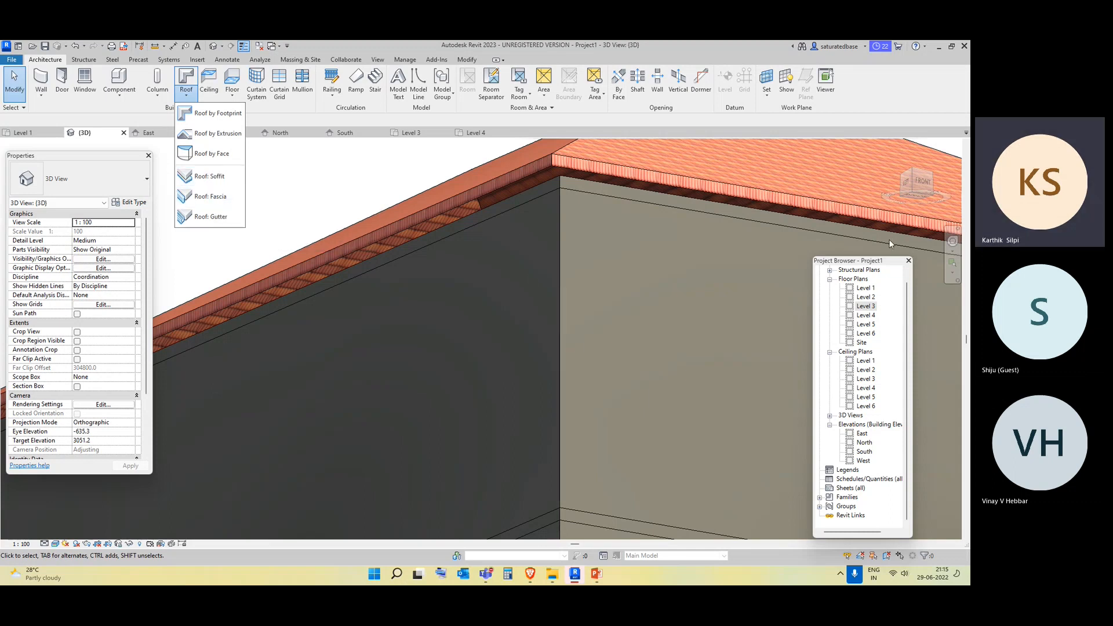
pyautogui.click(928, 184)
pyautogui.click(929, 183)
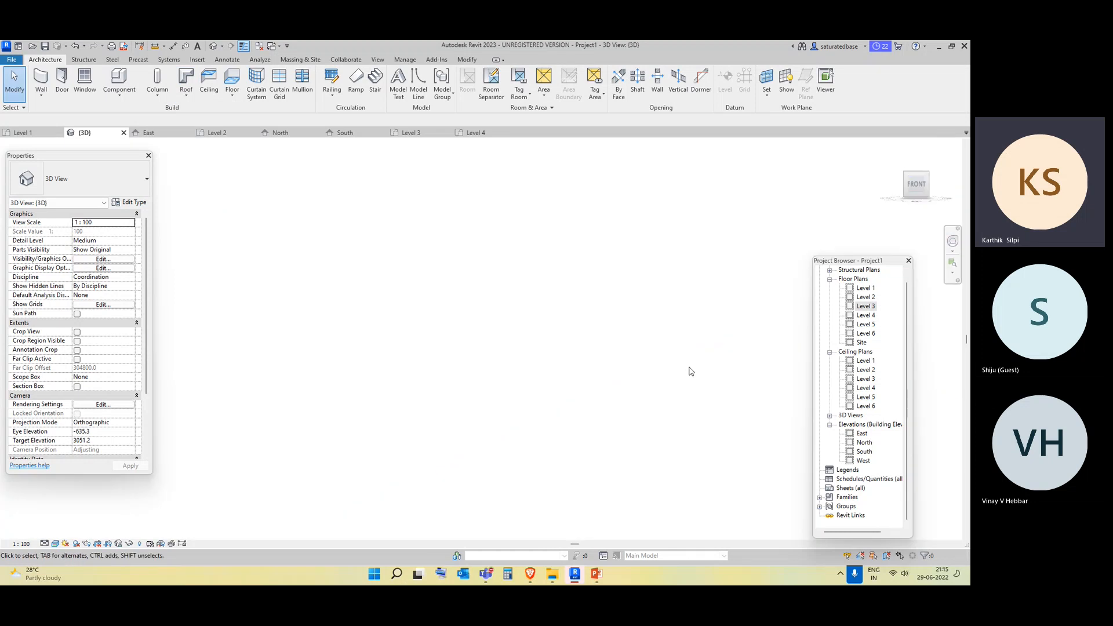
pyautogui.scroll(5, 413, 331)
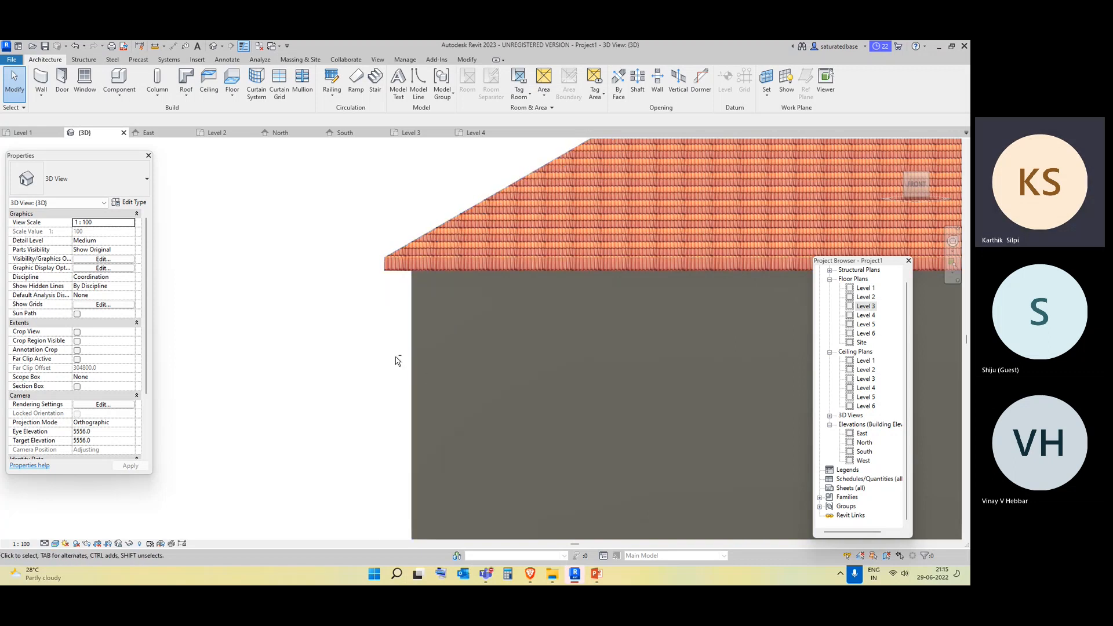
pyautogui.keyDown('shift'); pyautogui.moveTo(394, 357); pyautogui.dragTo(425, 368, button='middle'); pyautogui.keyUp('shift')
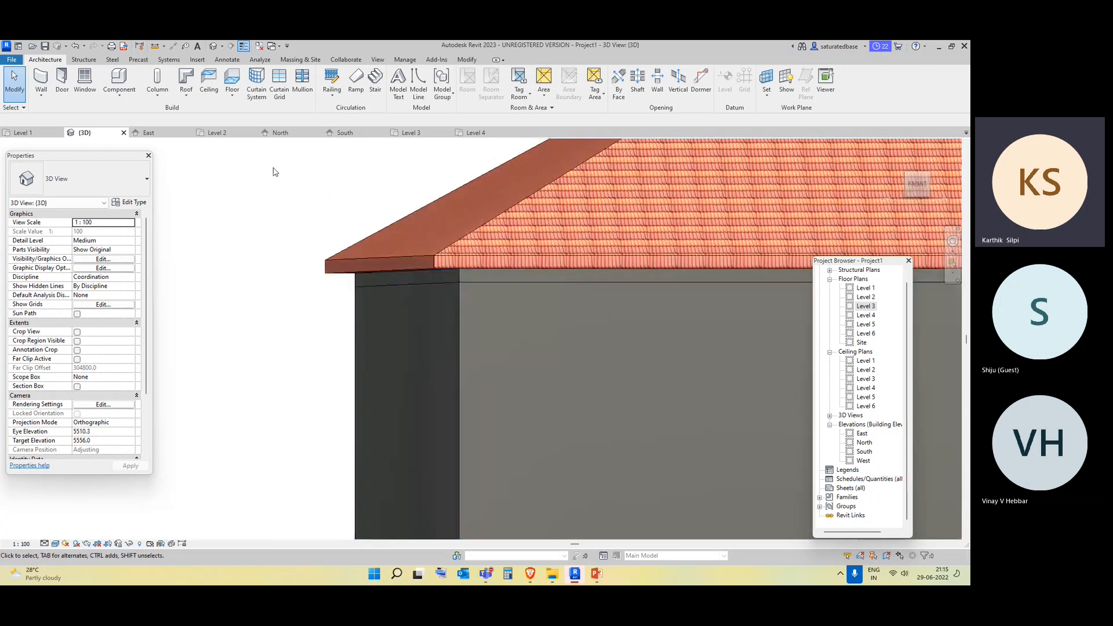
pyautogui.click(186, 93)
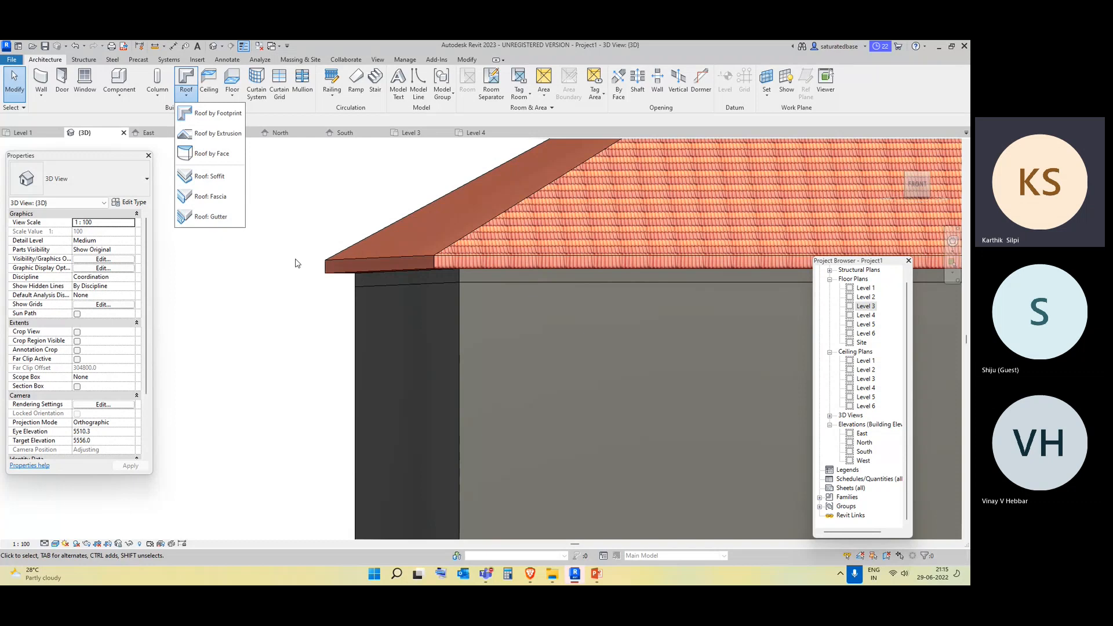
pyautogui.scroll(-2, 361, 260)
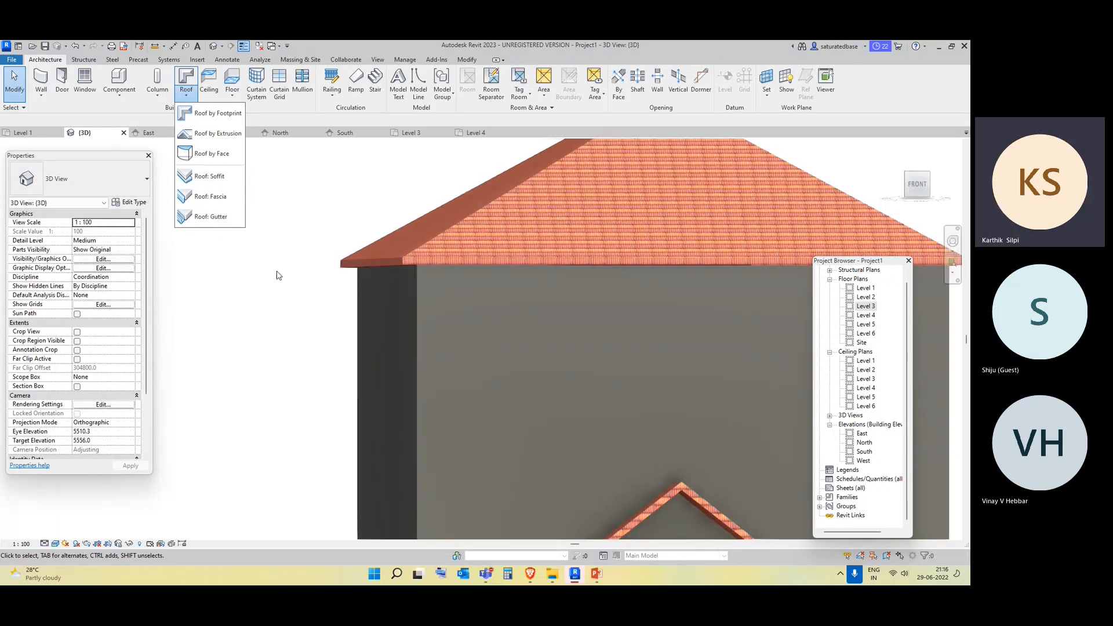
pyautogui.click(256, 201)
pyautogui.scroll(-2, 280, 274)
pyautogui.moveTo(282, 319); pyautogui.dragTo(476, 403, button='middle')
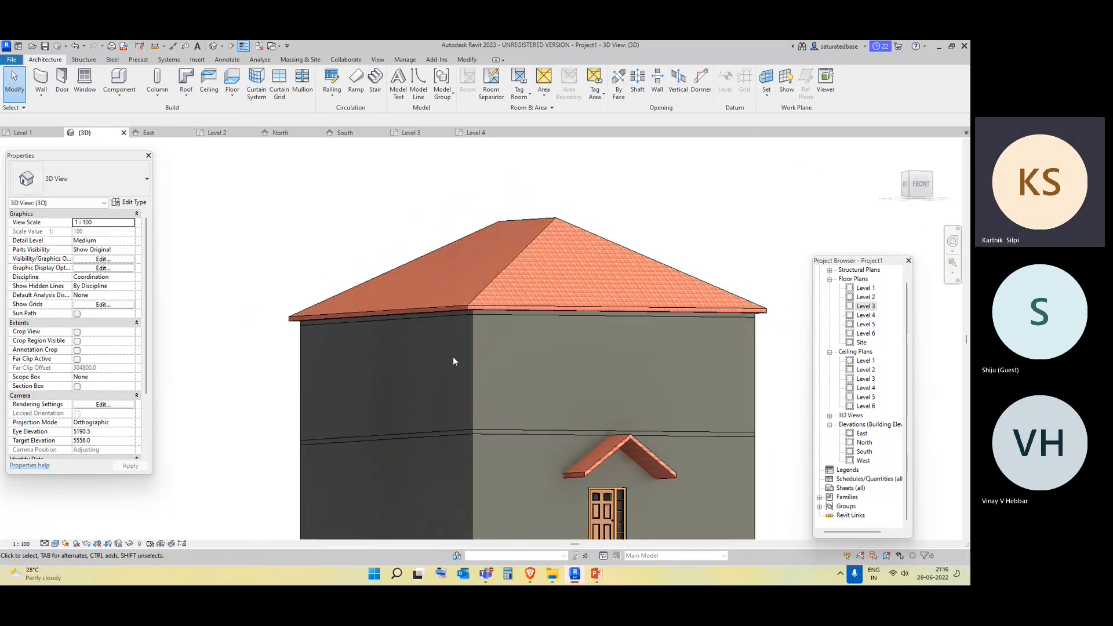
# Check the default gutter's type properties and place a roof gutter along the hip roof's eave on the building's left side.
pyautogui.keyDown('shift'); pyautogui.moveTo(454, 360); pyautogui.dragTo(383, 342, button='middle'); pyautogui.keyUp('shift')
pyautogui.scroll(2, 378, 279)
pyautogui.click(186, 95)
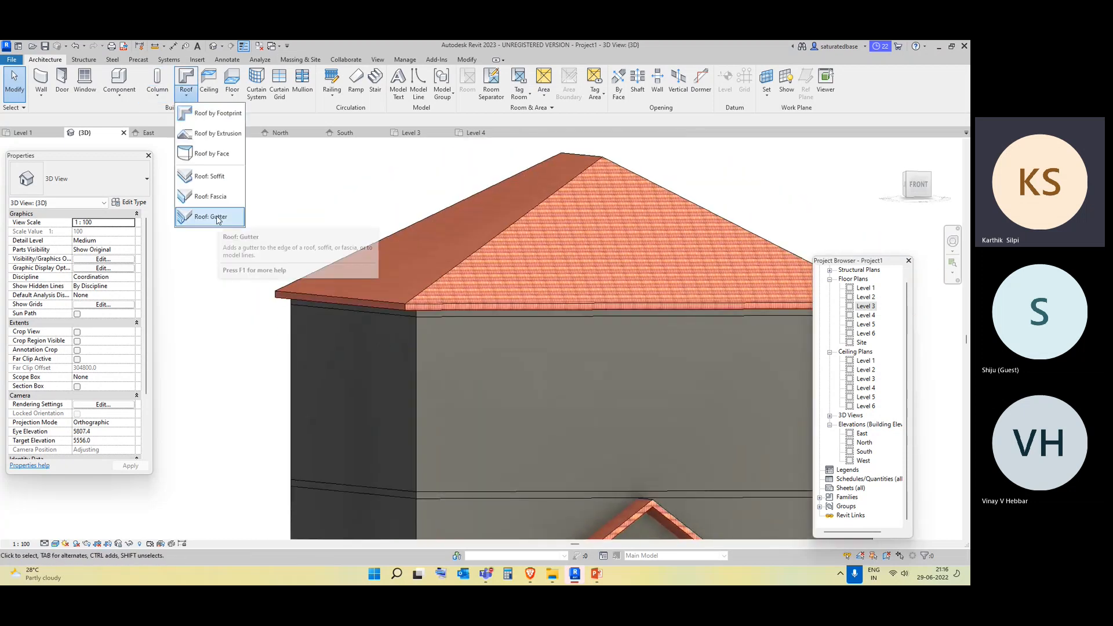
pyautogui.click(218, 218)
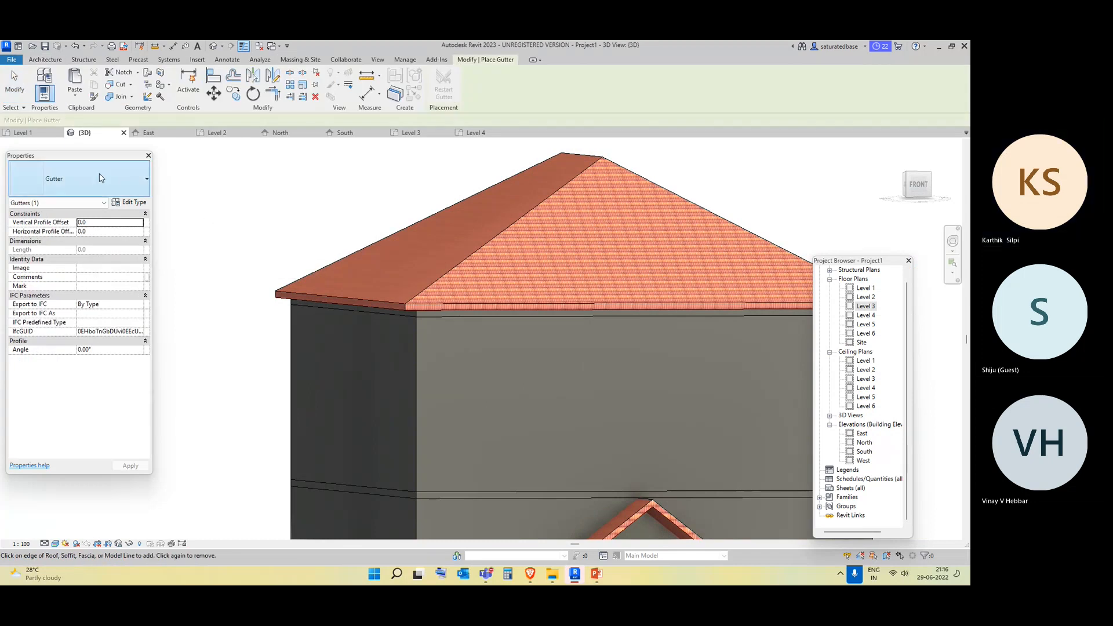
pyautogui.click(130, 203)
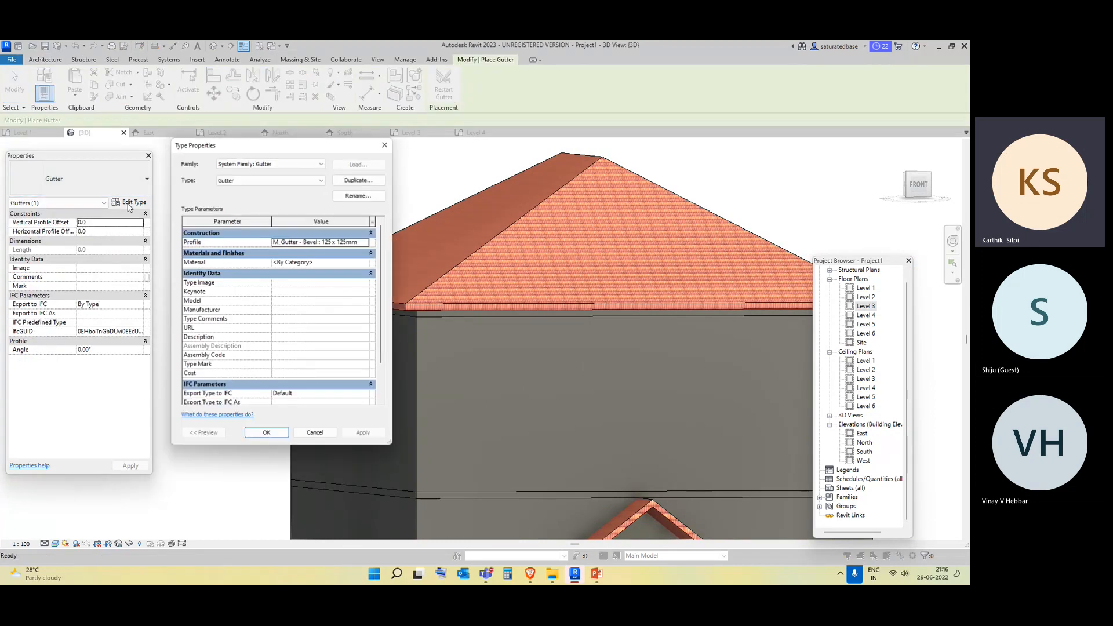
pyautogui.click(385, 145)
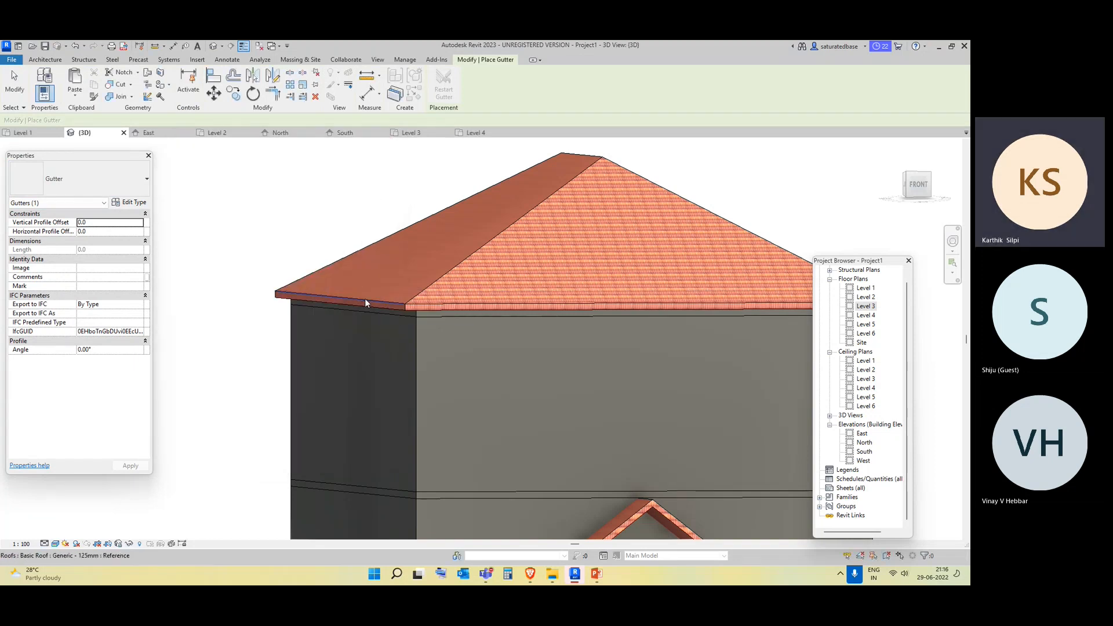
pyautogui.click(365, 301)
pyautogui.moveTo(361, 318)
pyautogui.keyDown('shift'); pyautogui.mouseDown(button='middle')
pyautogui.moveTo(402, 313)
pyautogui.moveTo(461, 331)
pyautogui.moveTo(286, 332)
pyautogui.moveTo(290, 319)
pyautogui.moveTo(313, 353)
pyautogui.moveTo(371, 320)
pyautogui.mouseUp(button='middle'); pyautogui.keyUp('shift')
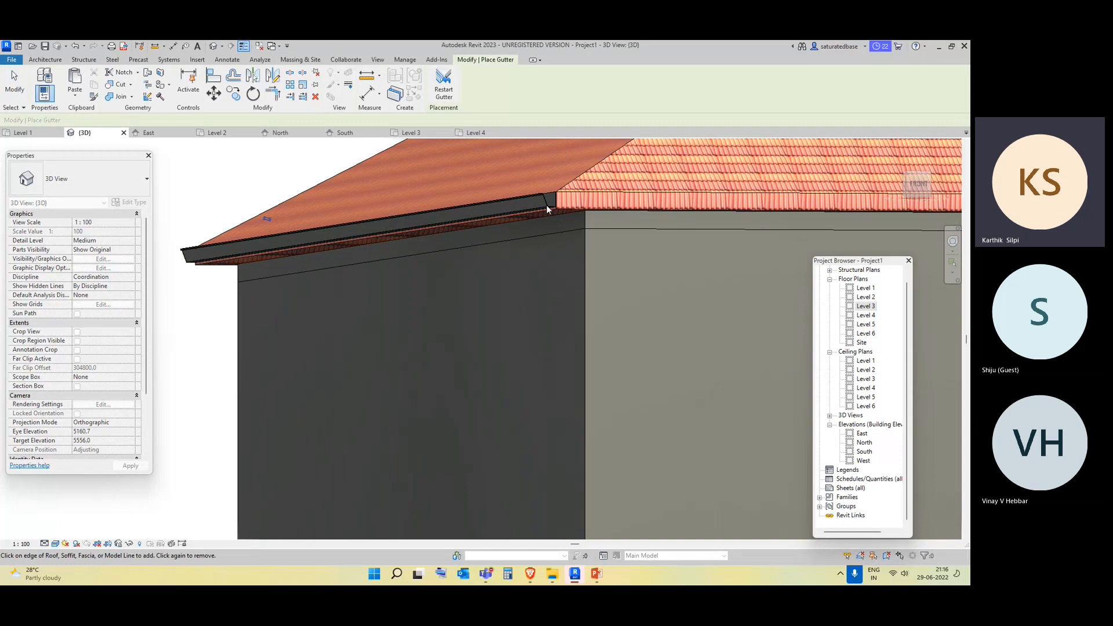
# Examine the hip roof's eave on the building's right side and bring up the available roof tools.
pyautogui.scroll(-2, 546, 342)
pyautogui.keyDown('shift'); pyautogui.moveTo(582, 355); pyautogui.dragTo(505, 378, button='middle'); pyautogui.keyUp('shift')
pyautogui.scroll(-3, 476, 330)
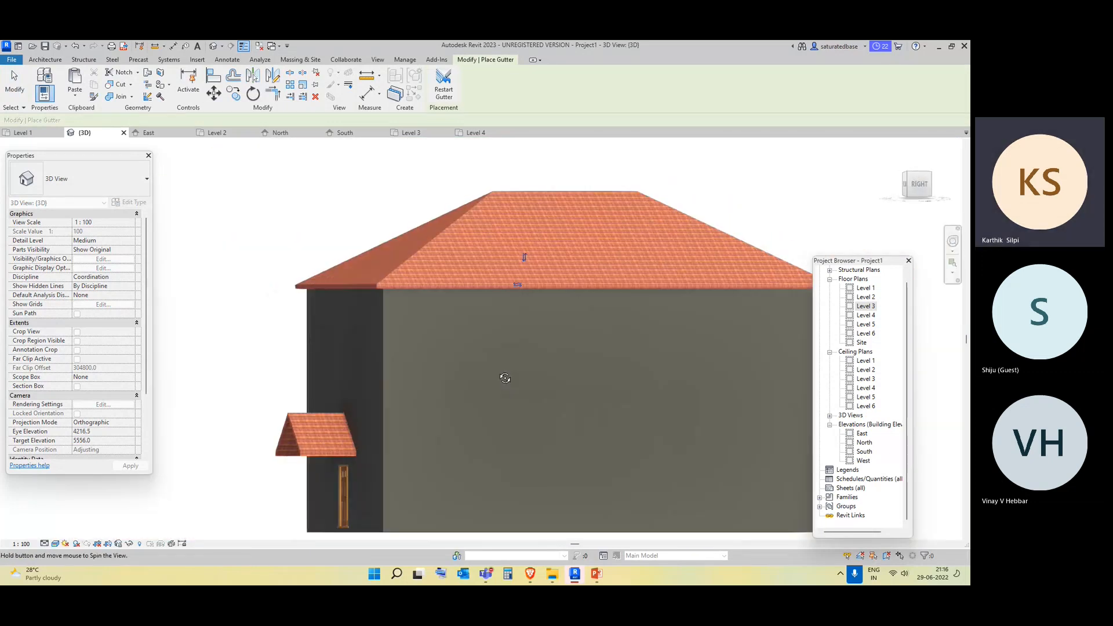
pyautogui.click(46, 60)
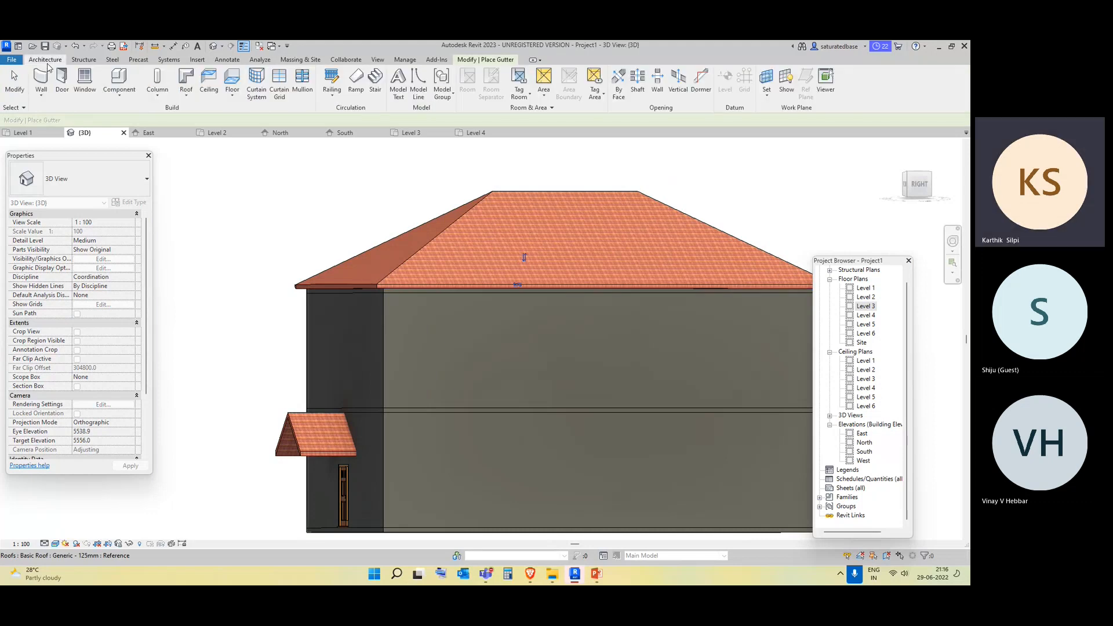
pyautogui.click(186, 81)
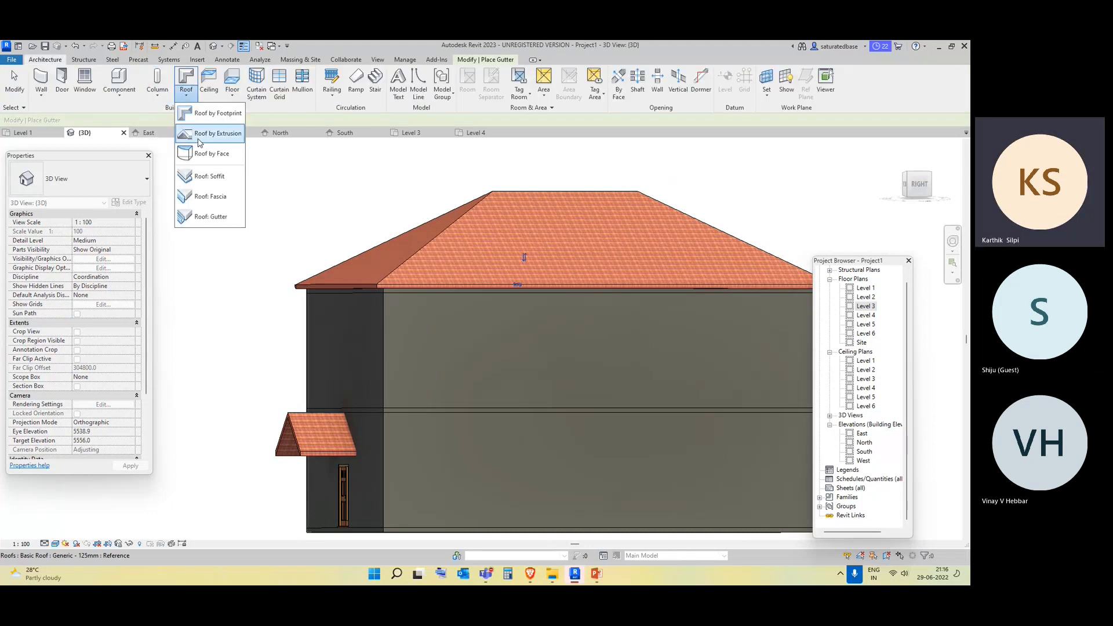
pyautogui.click(209, 176)
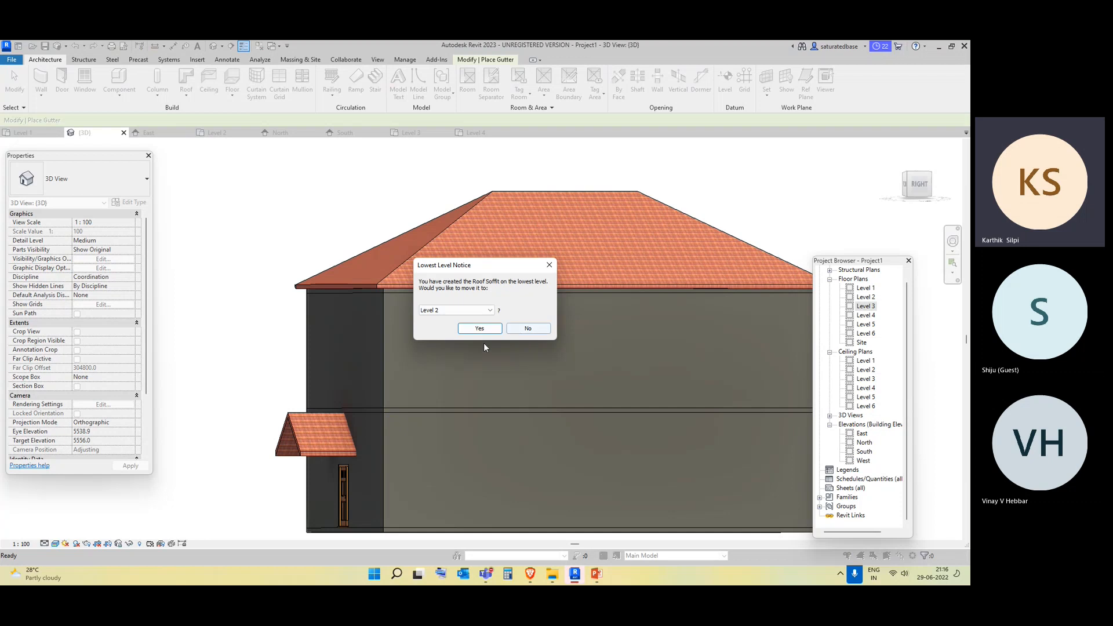
pyautogui.click(480, 328)
pyautogui.scroll(3, 371, 292)
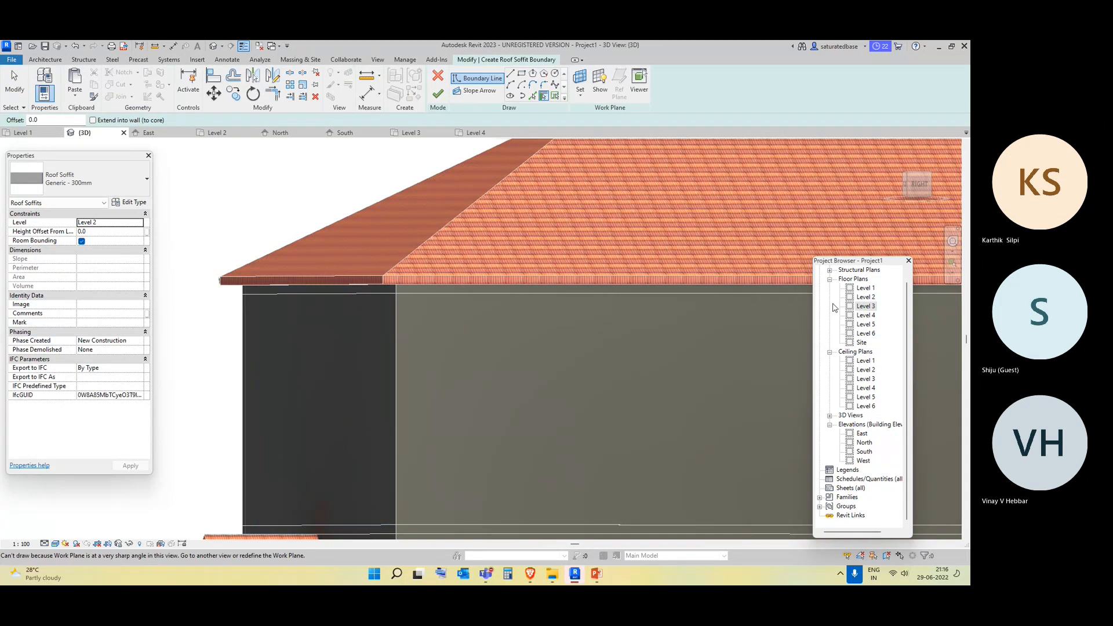
pyautogui.click(438, 79)
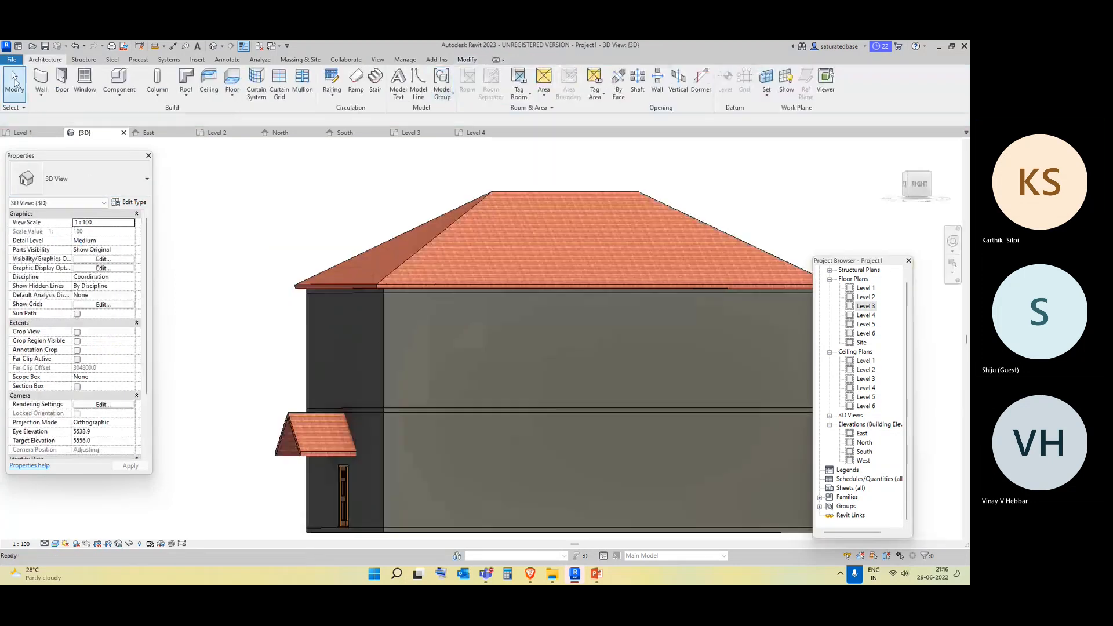
# Try to sketch a roof soffit on Level 3, picking the entrance-side wall beneath the main roof as a boundary line.
pyautogui.click(185, 99)
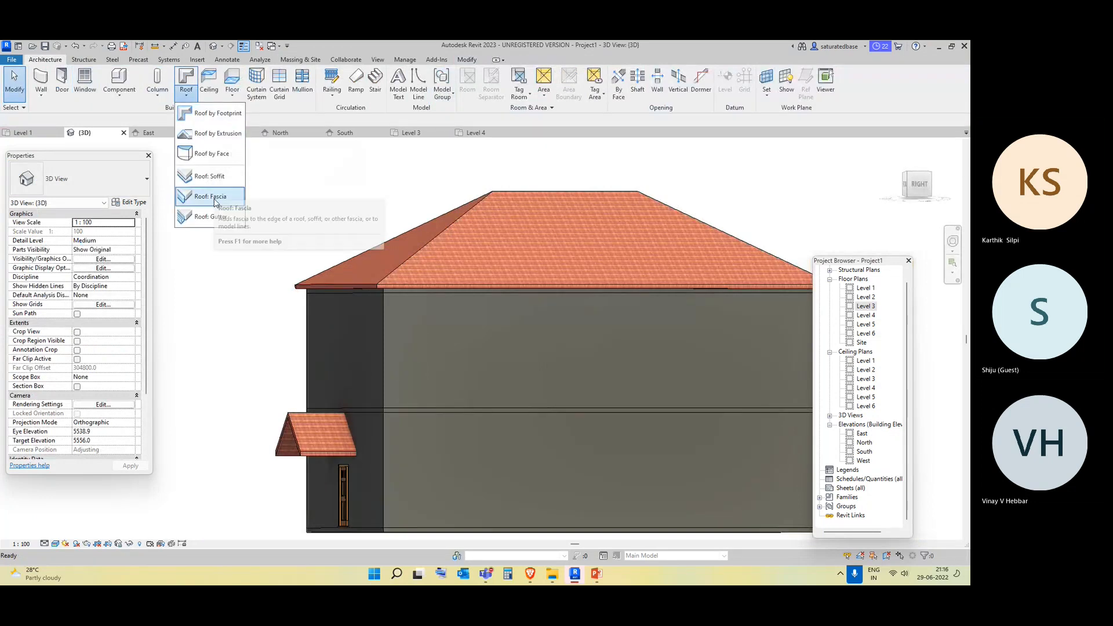
pyautogui.click(214, 177)
pyautogui.click(470, 311)
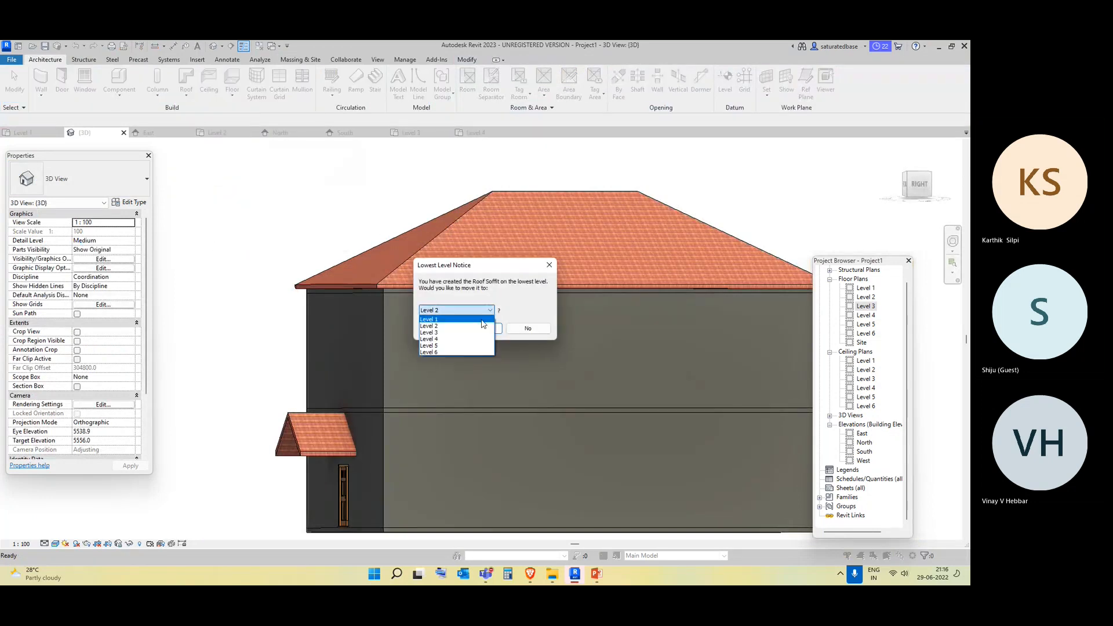
pyautogui.click(470, 333)
pyautogui.click(471, 329)
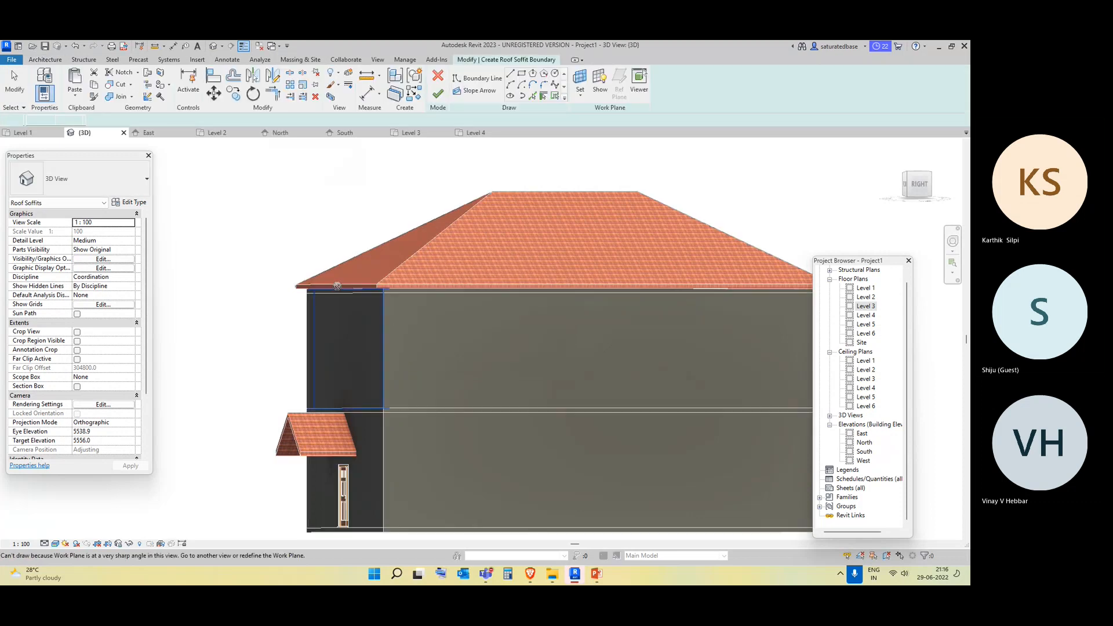
pyautogui.scroll(3, 337, 286)
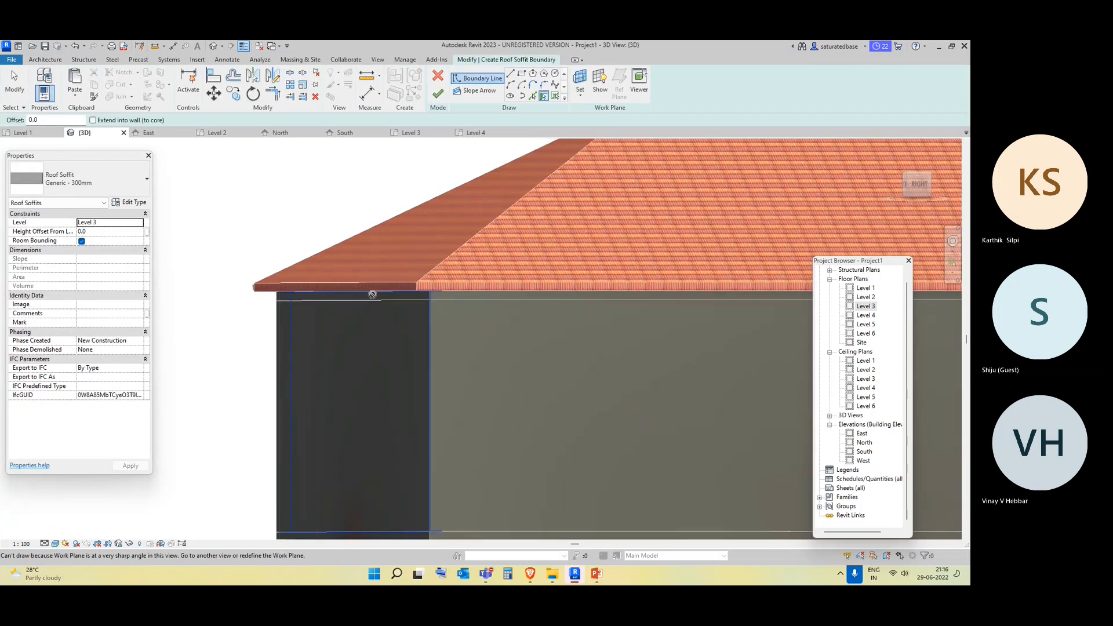
pyautogui.scroll(1, 372, 295)
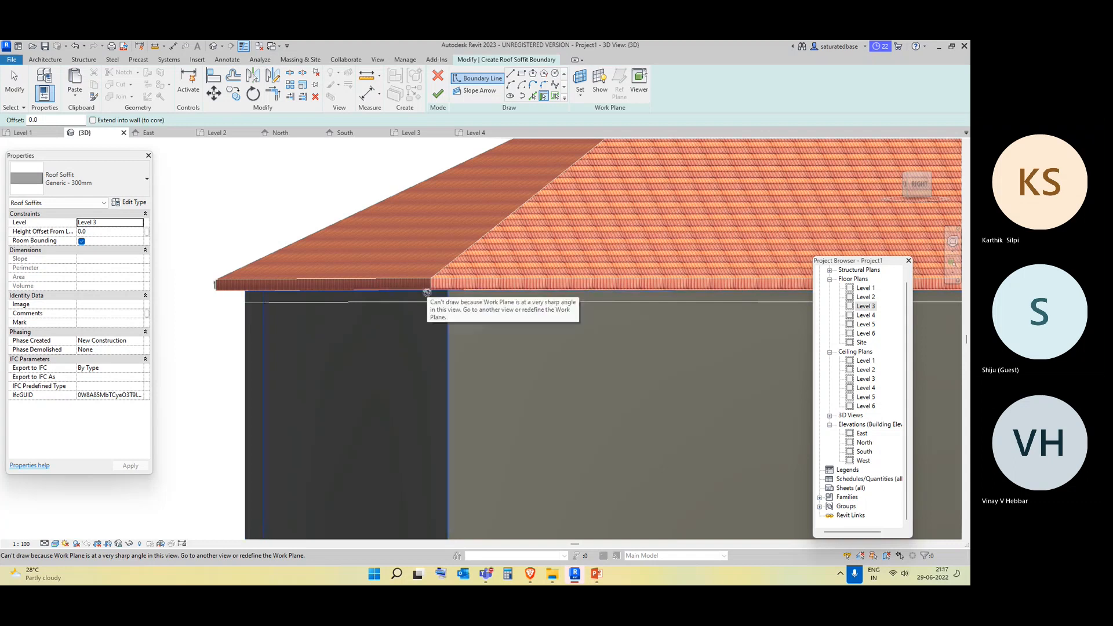
pyautogui.scroll(2, 429, 286)
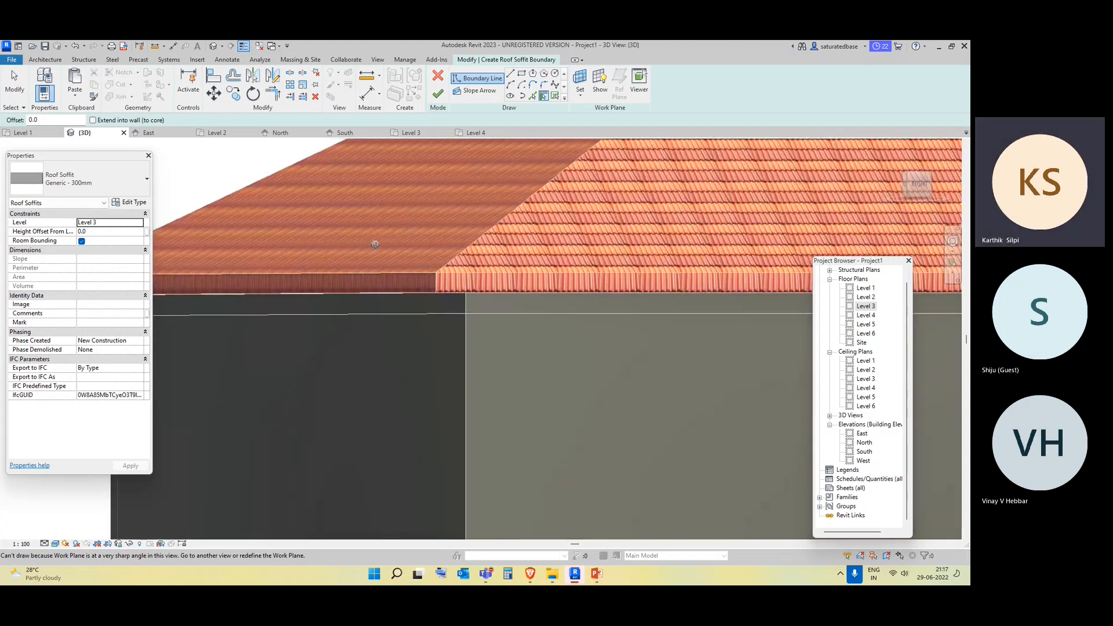
pyautogui.scroll(-1, 496, 312)
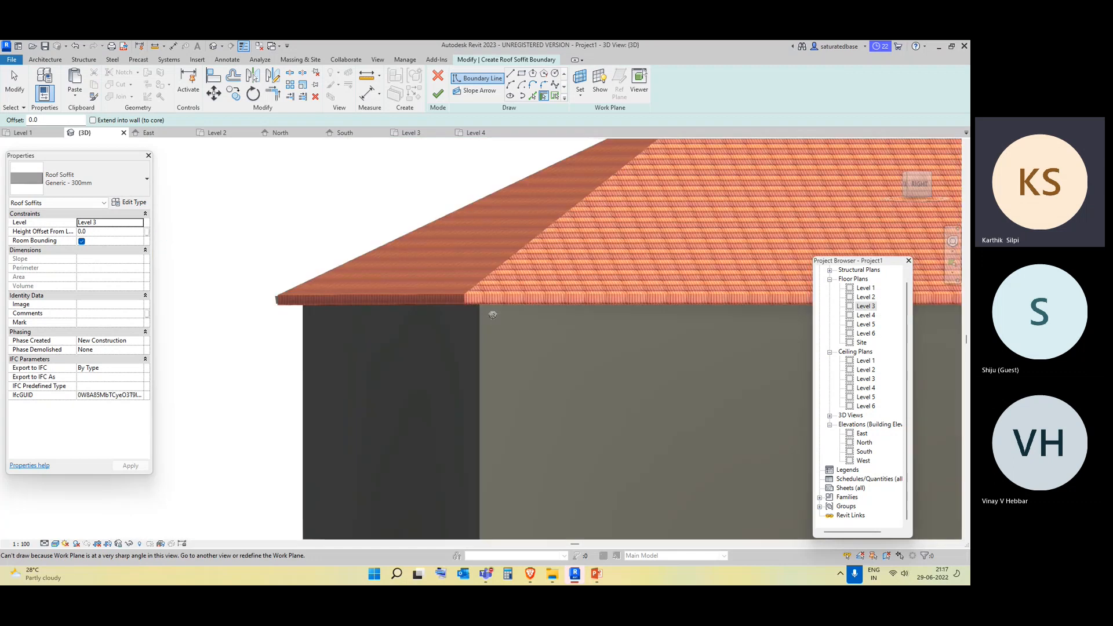
pyautogui.keyDown('shift'); pyautogui.moveTo(515, 387); pyautogui.dragTo(408, 322, button='middle'); pyautogui.keyUp('shift')
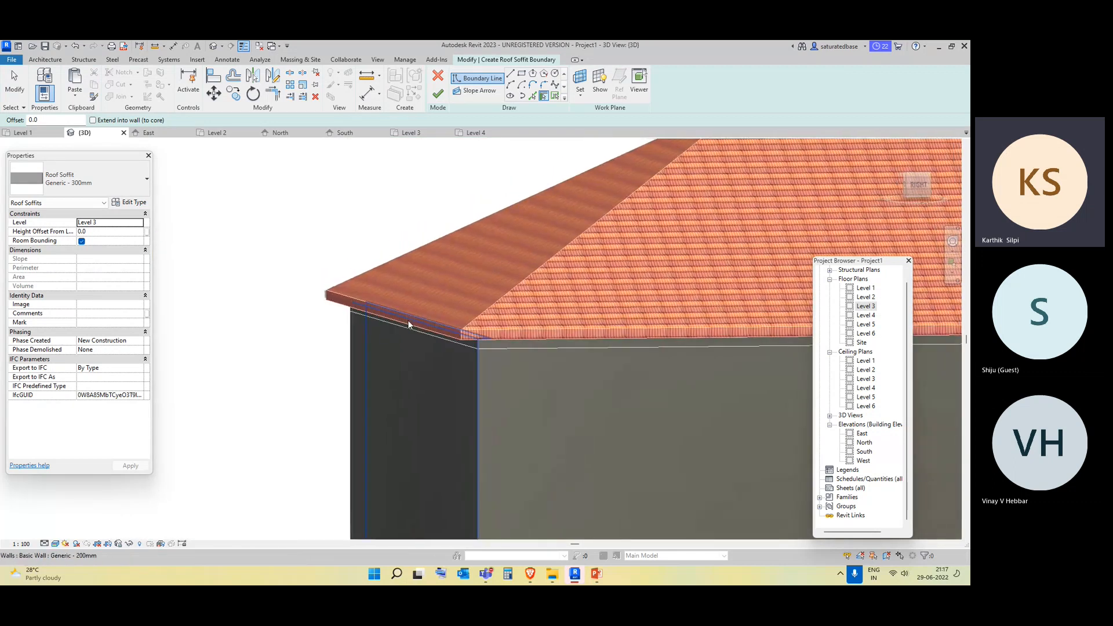
pyautogui.click(408, 325)
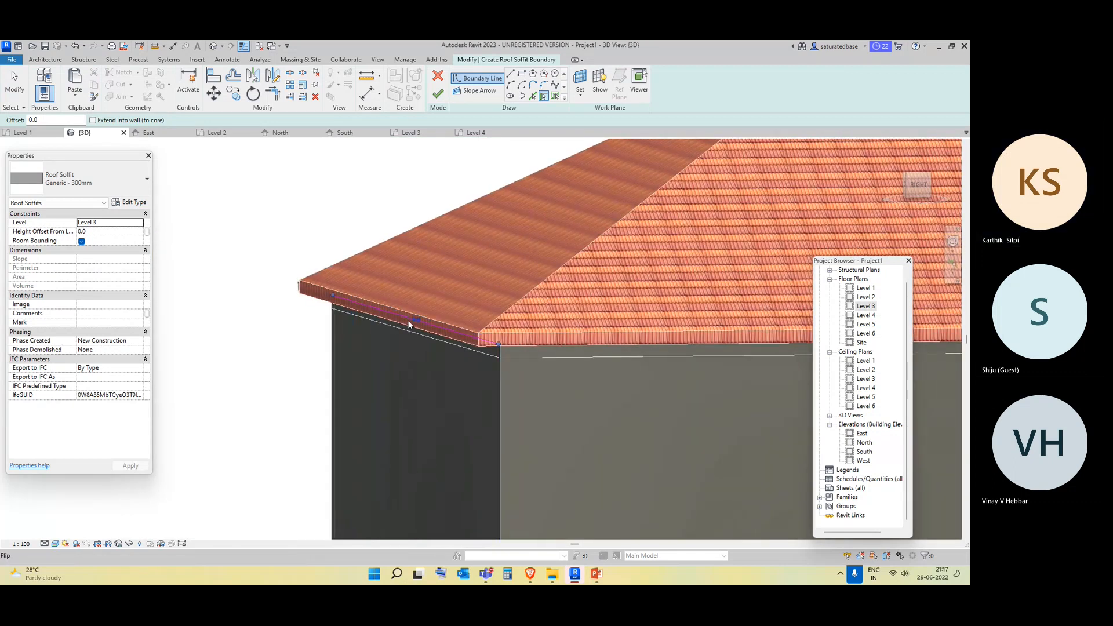
pyautogui.click(437, 77)
pyautogui.click(511, 312)
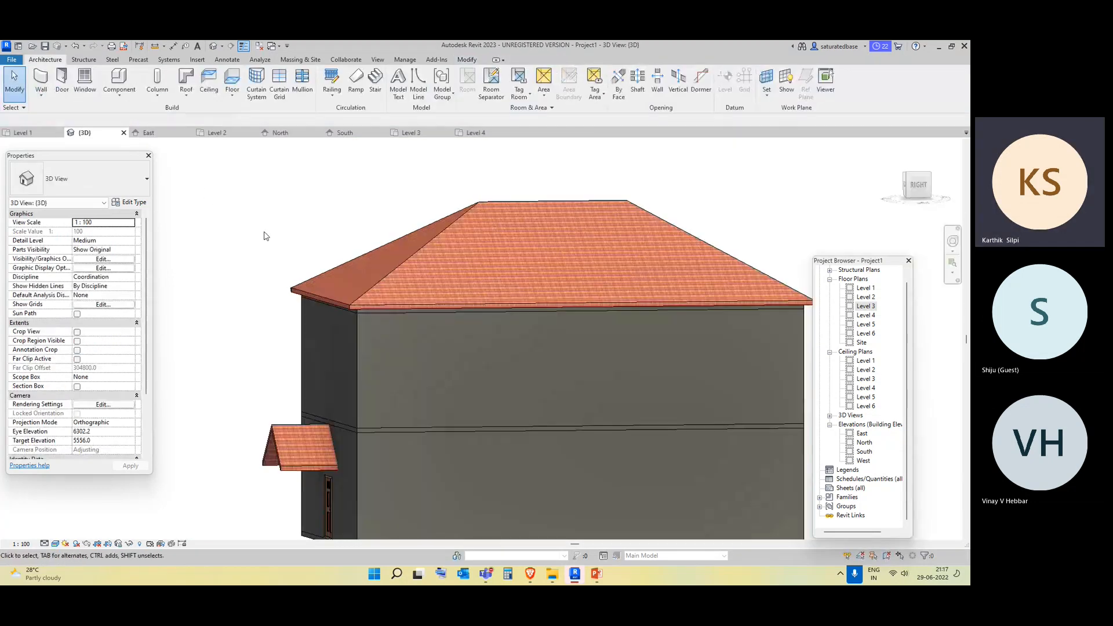
# Place a roof fascia along the main roof's eave edge on the entrance side of the house.
pyautogui.click(186, 96)
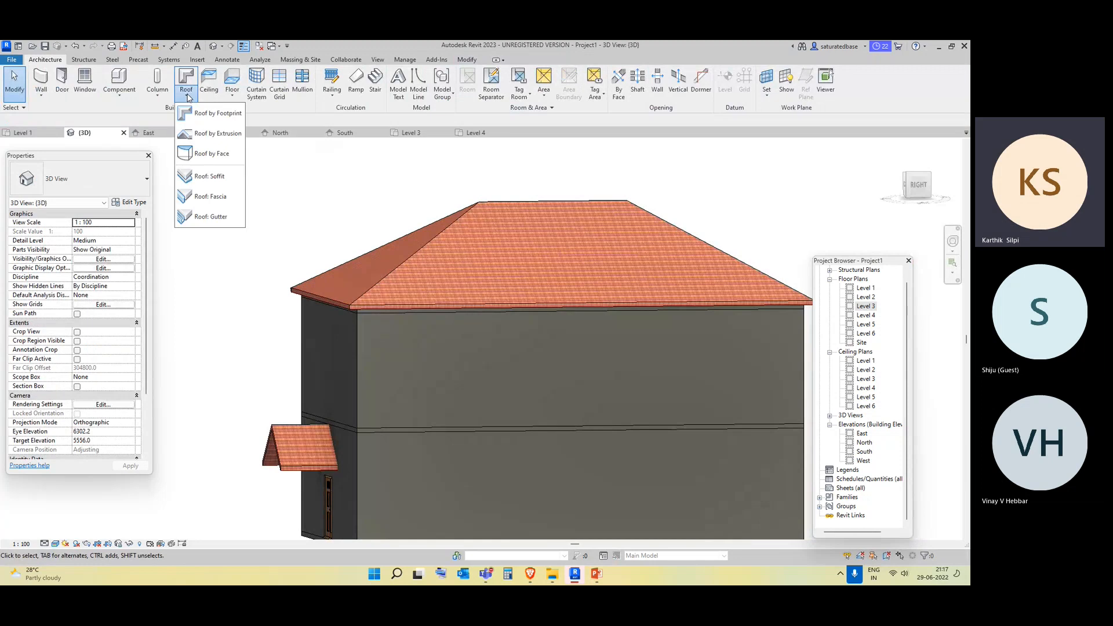
pyautogui.click(213, 199)
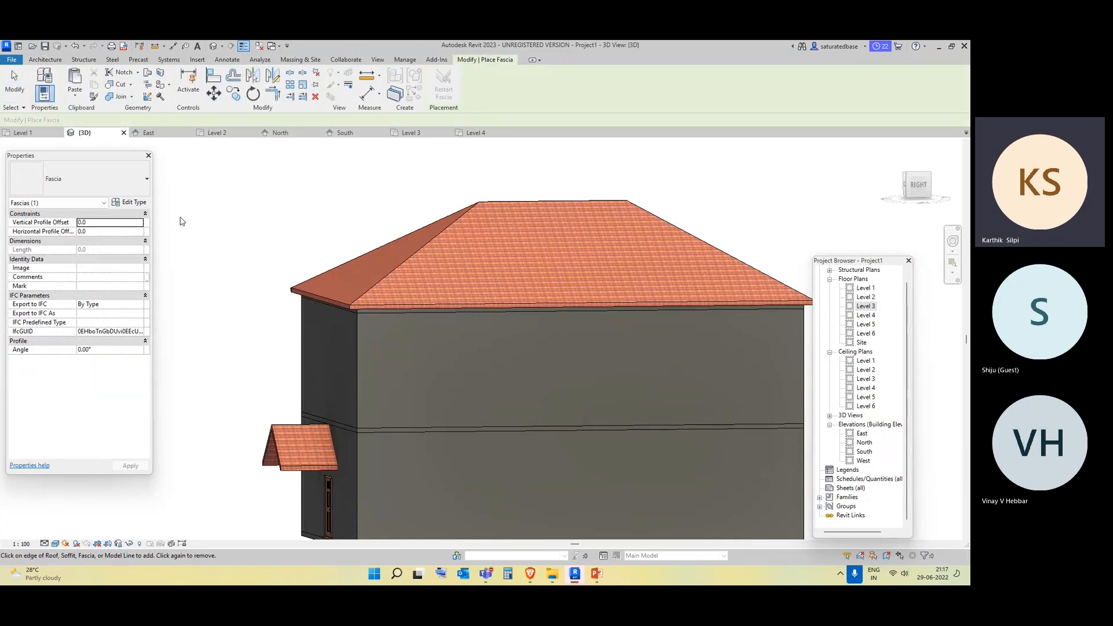
pyautogui.scroll(4, 339, 302)
pyautogui.click(338, 303)
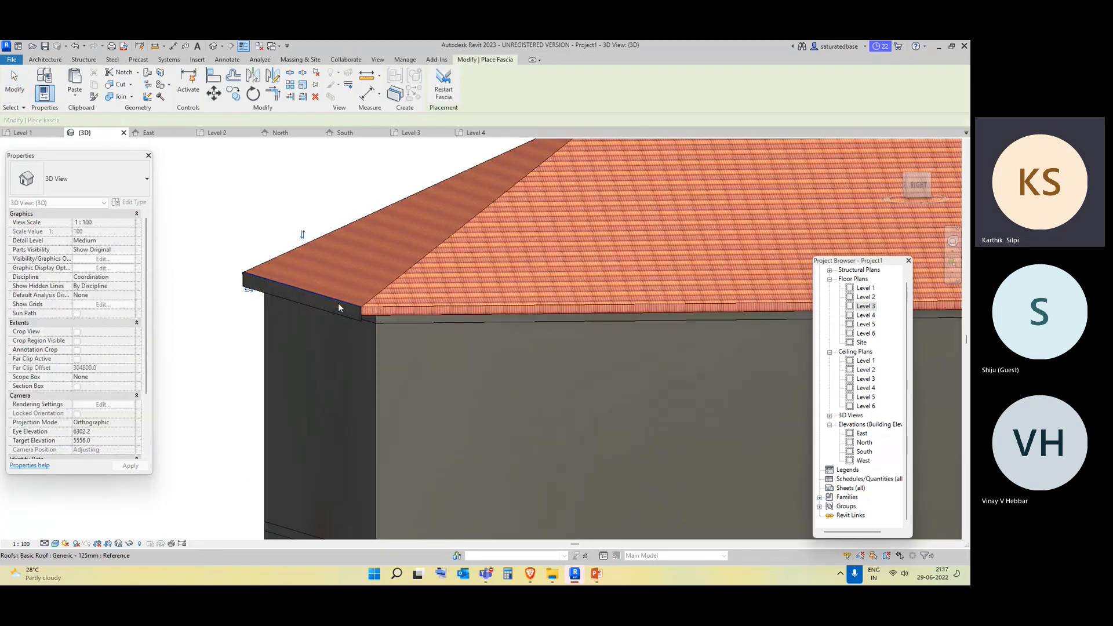
# Examine the fascia at the roof corner from several angles, checking how it meets the eave and the adjacent roof edge.
pyautogui.scroll(4, 354, 338)
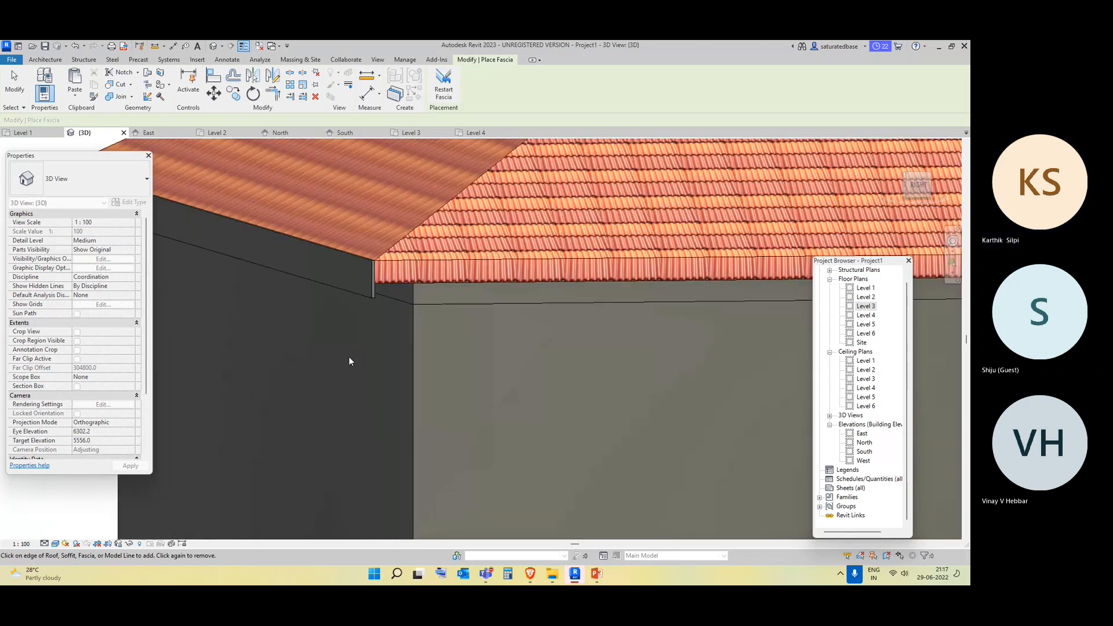
pyautogui.keyDown('shift'); pyautogui.moveTo(350, 360); pyautogui.dragTo(405, 351, button='middle'); pyautogui.keyUp('shift')
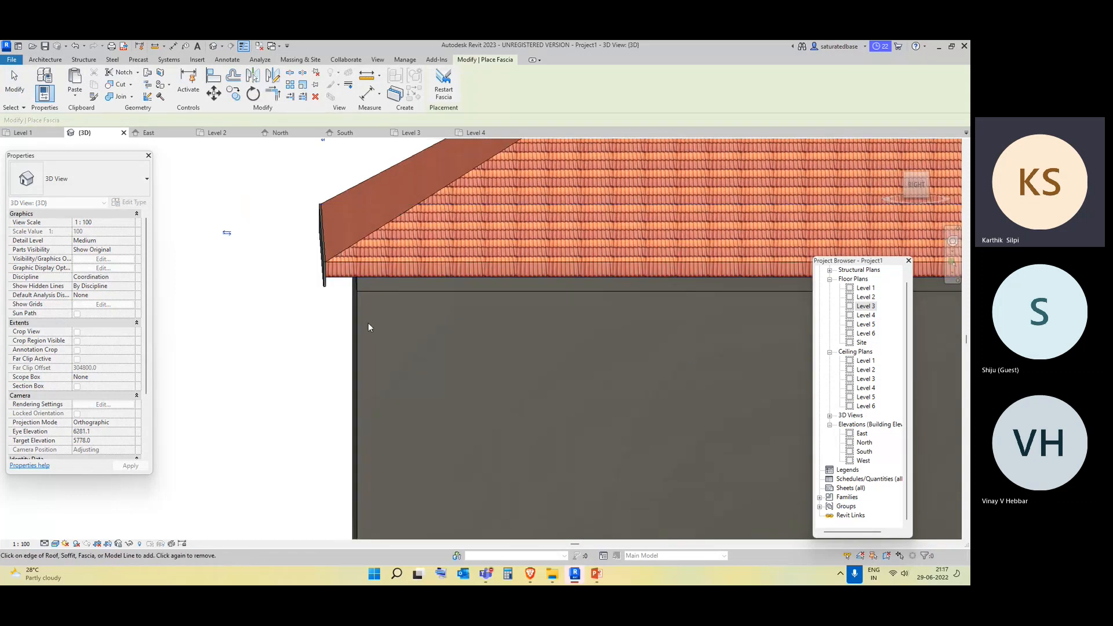
pyautogui.scroll(2, 328, 290)
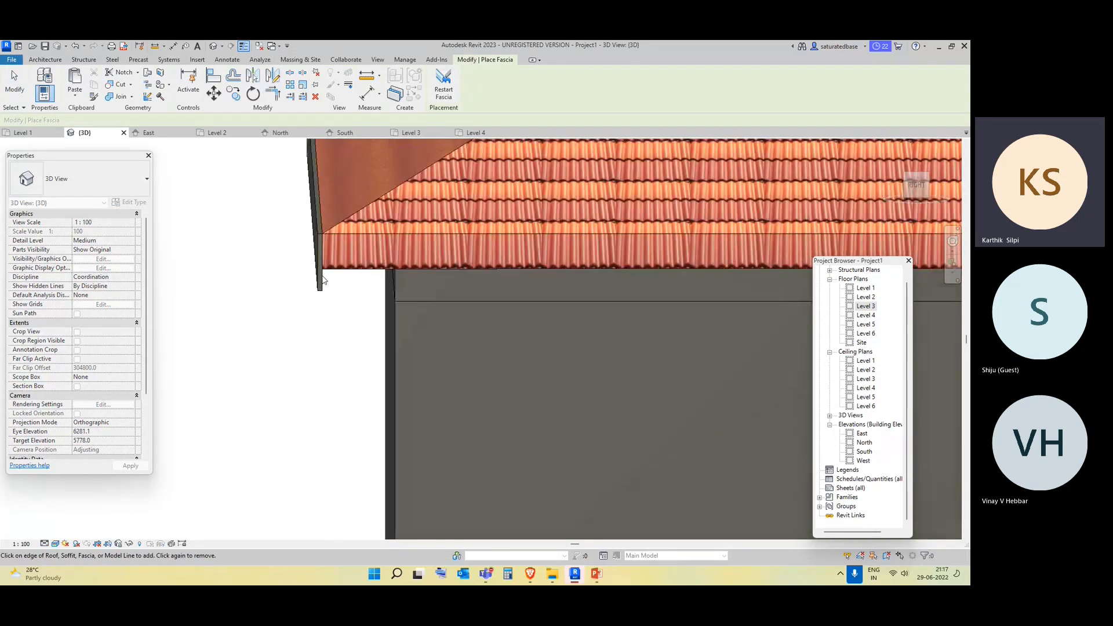
pyautogui.scroll(-5, 323, 280)
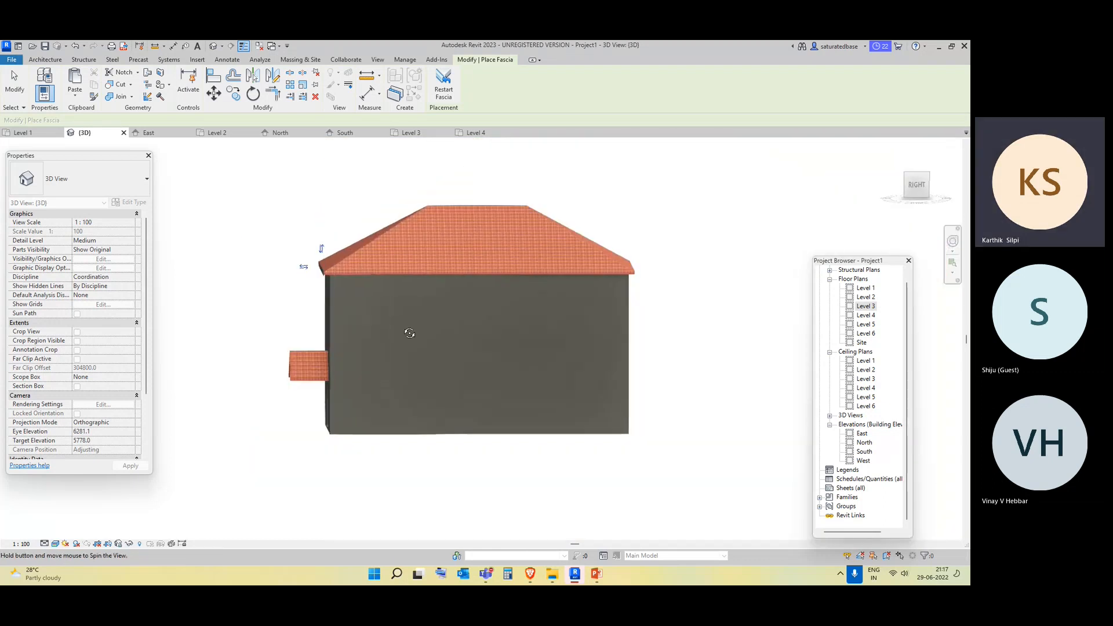
pyautogui.keyDown('shift'); pyautogui.moveTo(323, 280); pyautogui.dragTo(505, 335, button='middle'); pyautogui.keyUp('shift')
pyautogui.scroll(6, 405, 266)
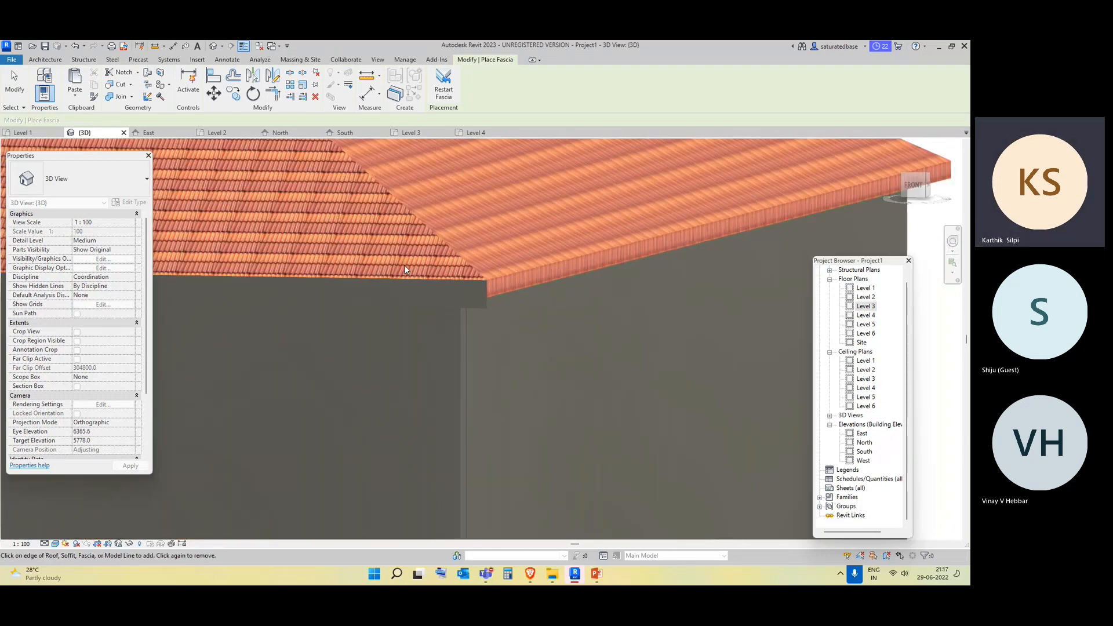
pyautogui.keyDown('shift'); pyautogui.moveTo(456, 367); pyautogui.dragTo(300, 266, button='middle'); pyautogui.keyUp('shift')
pyautogui.keyDown('shift'); pyautogui.moveTo(385, 283); pyautogui.dragTo(341, 298, button='middle'); pyautogui.keyUp('shift')
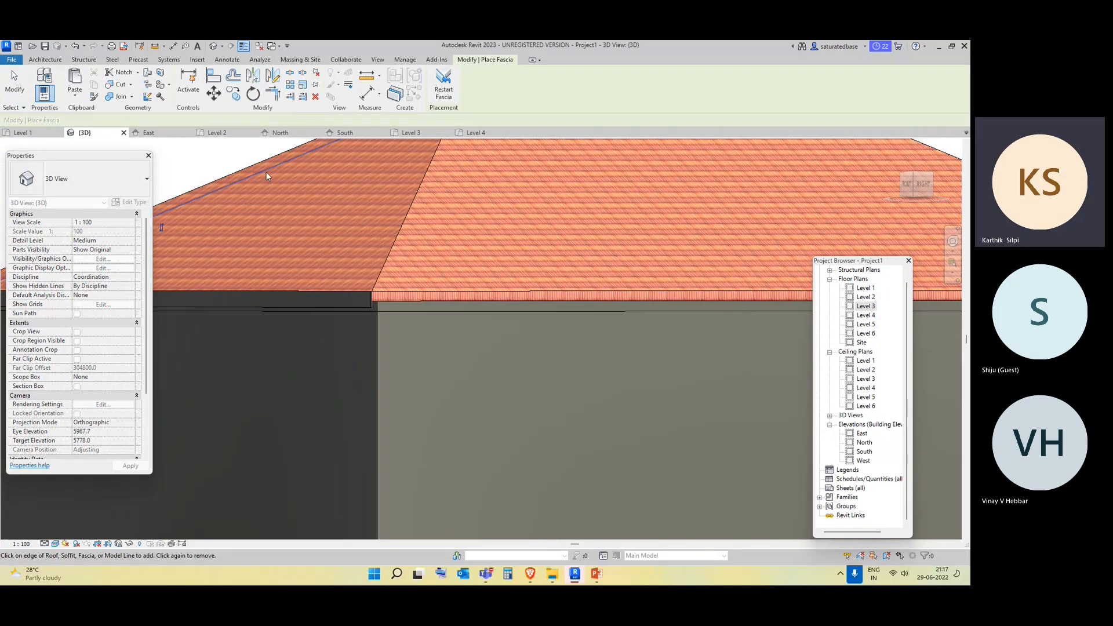
# End fascia placement from the Level 2 floor plan and return to the 3D view of the whole house.
pyautogui.click(219, 132)
pyautogui.scroll(-3, 279, 166)
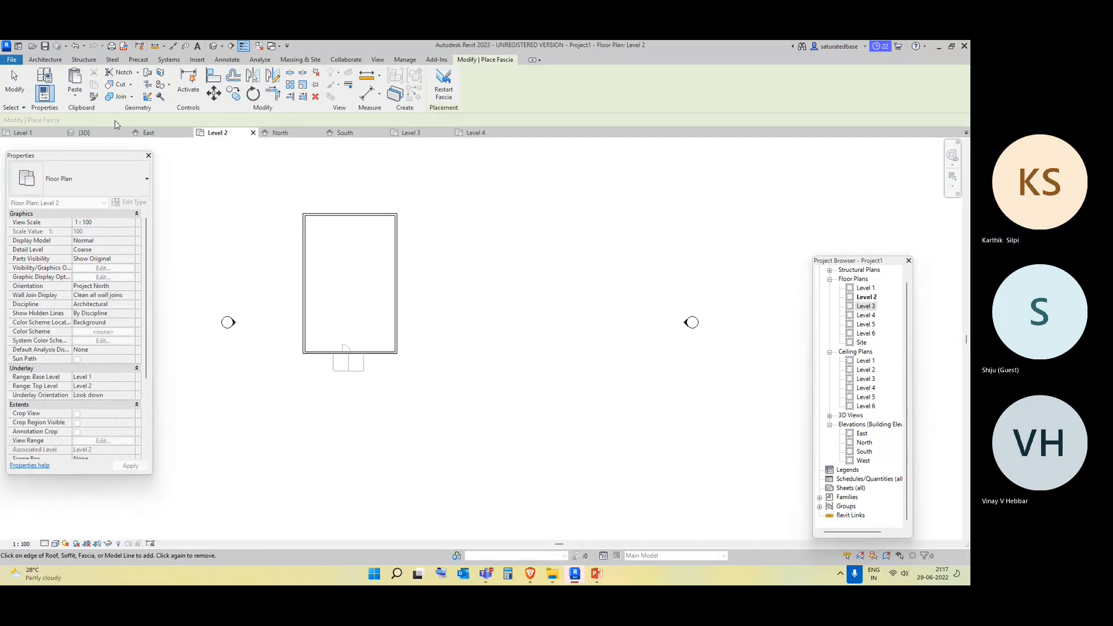
pyautogui.click(45, 61)
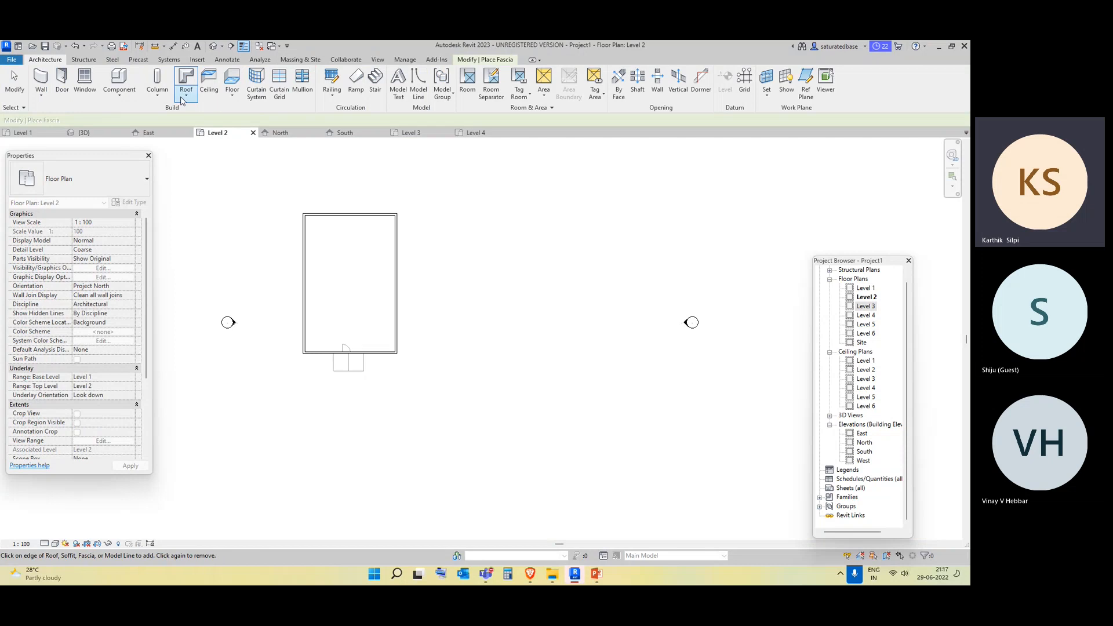
pyautogui.click(186, 93)
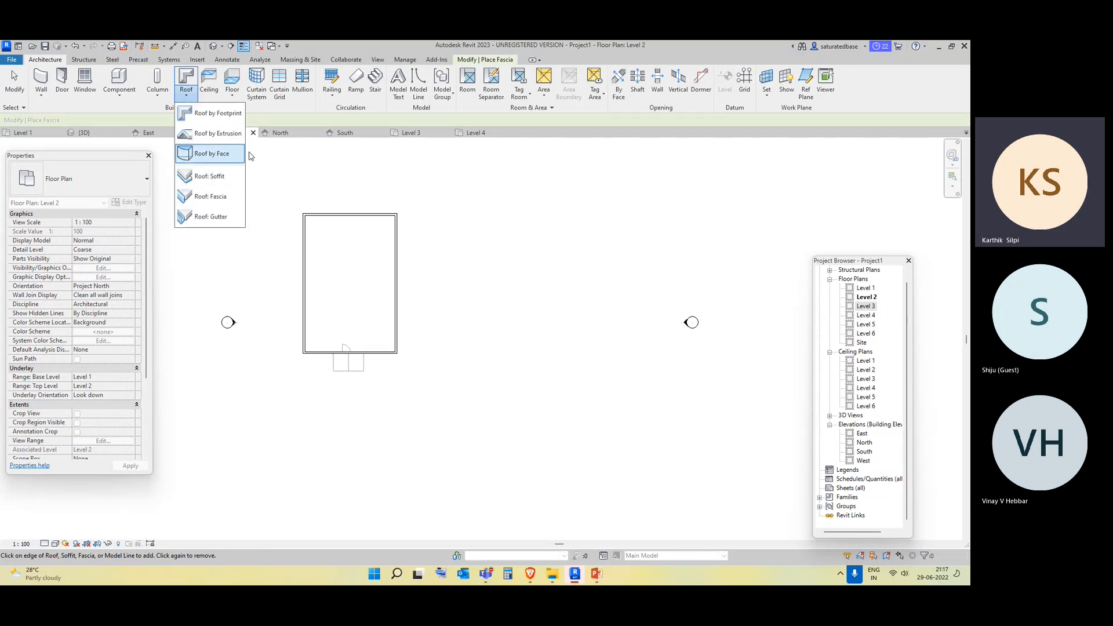
pyautogui.press('Escape')
pyautogui.press('Escape')
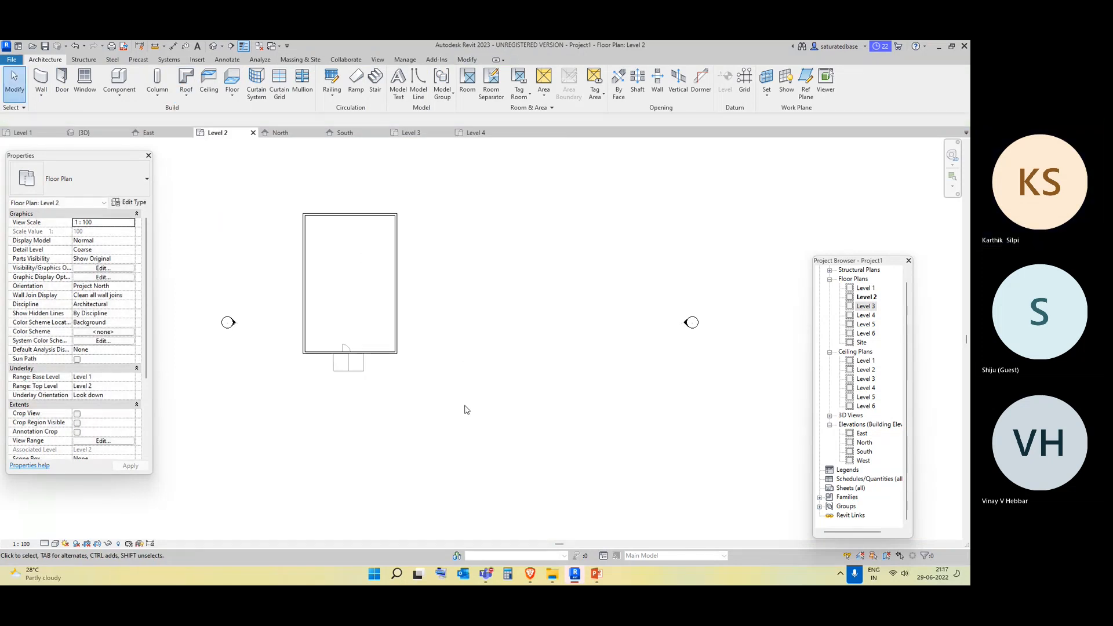
pyautogui.click(215, 45)
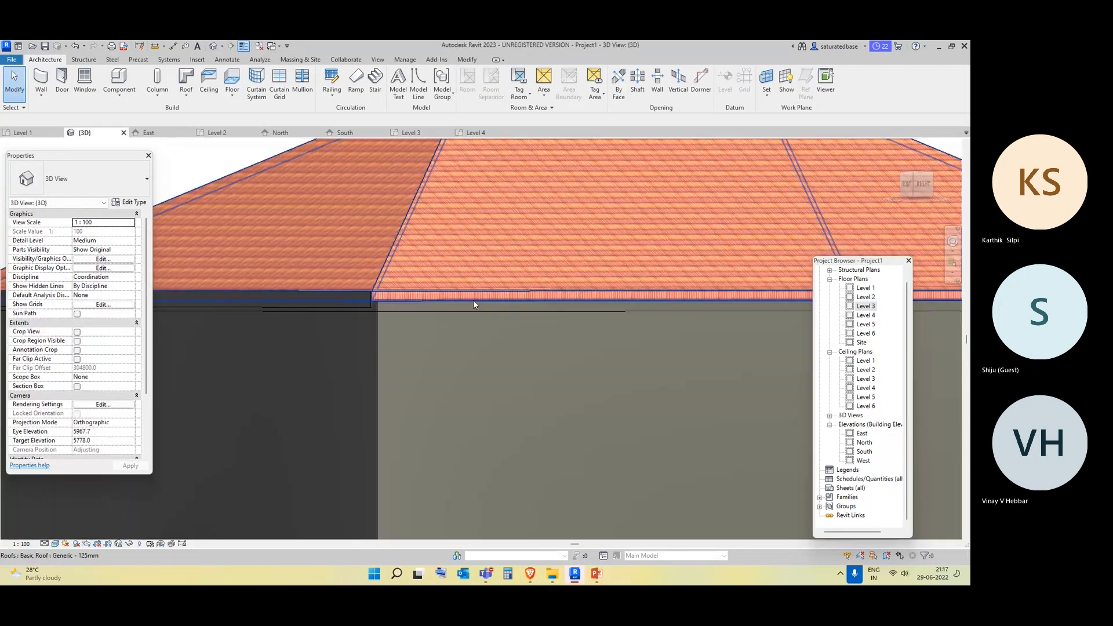
pyautogui.scroll(-6, 473, 300)
pyautogui.scroll(2, 413, 355)
pyautogui.scroll(1, 412, 354)
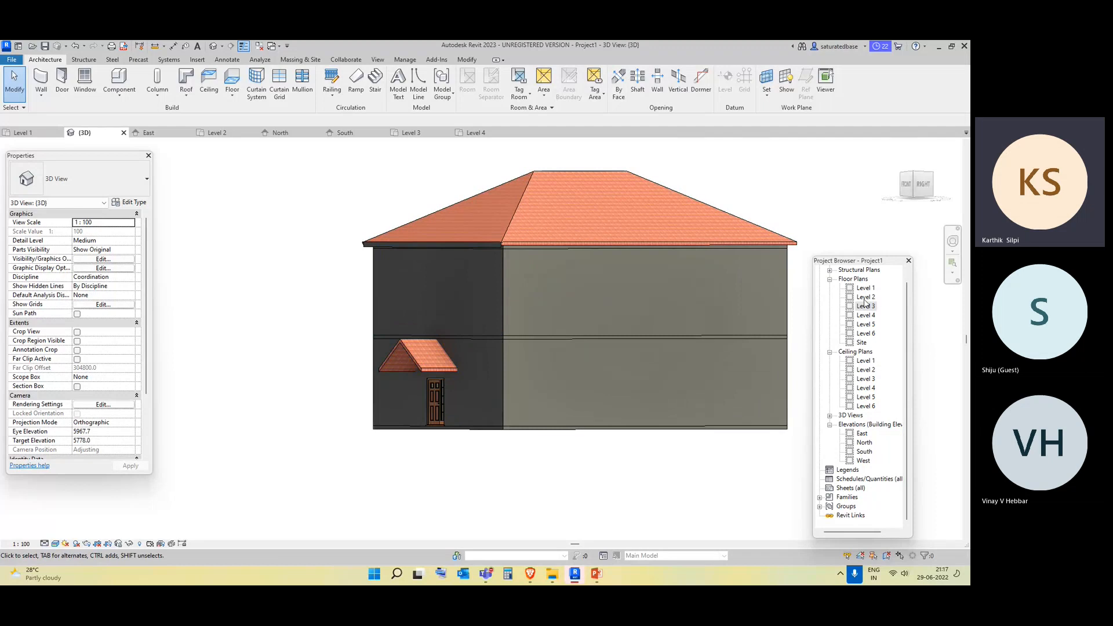
# View the Level 1 floor plan and Level 1 ceiling plan, and examine the level lines in the East elevation.
pyautogui.doubleClick(867, 289)
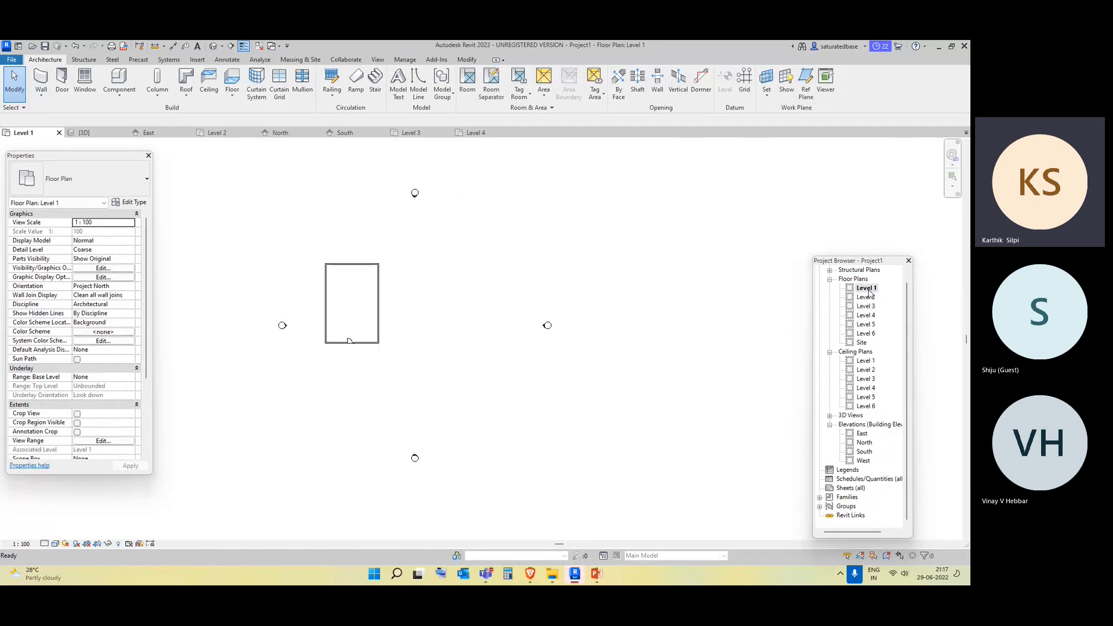
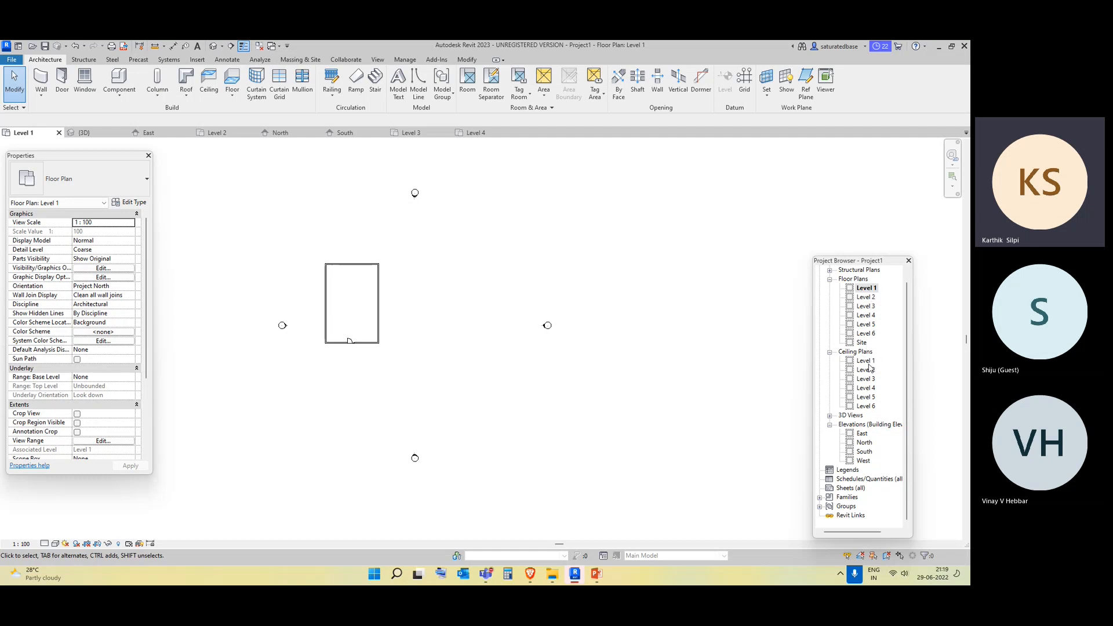
pyautogui.doubleClick(866, 361)
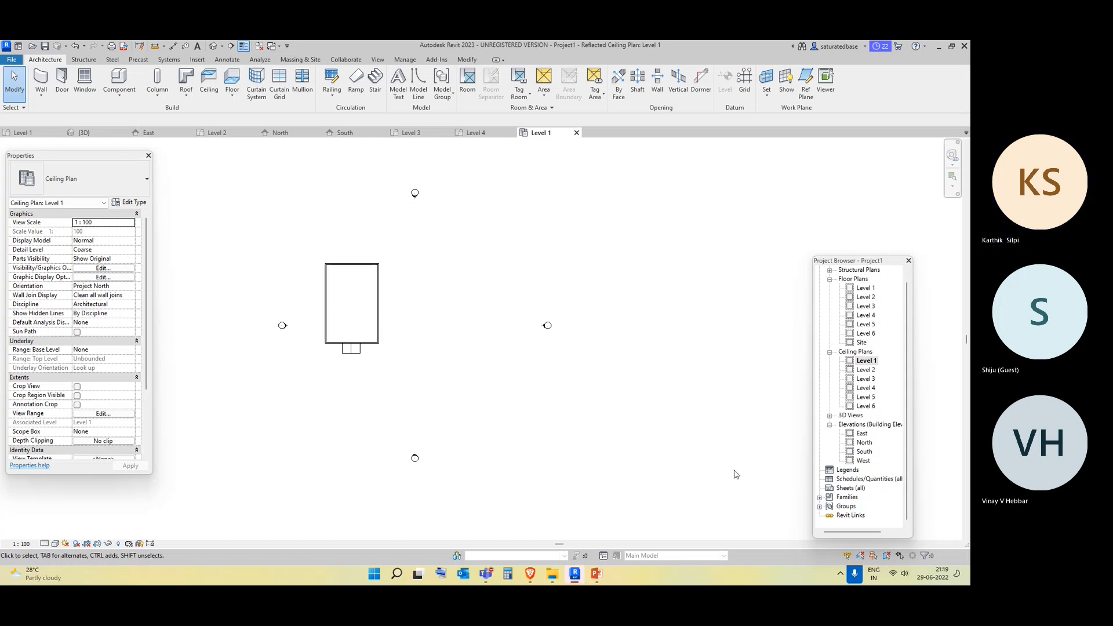
pyautogui.doubleClick(862, 434)
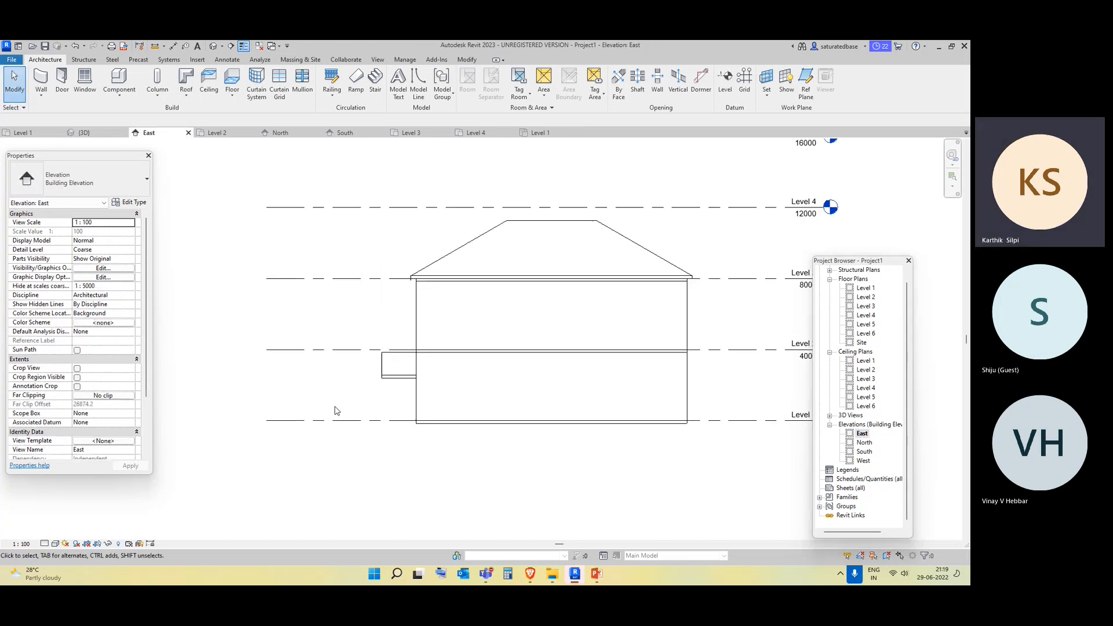
pyautogui.scroll(4, 359, 435)
pyautogui.moveTo(638, 342); pyautogui.dragTo(567, 325, button='middle')
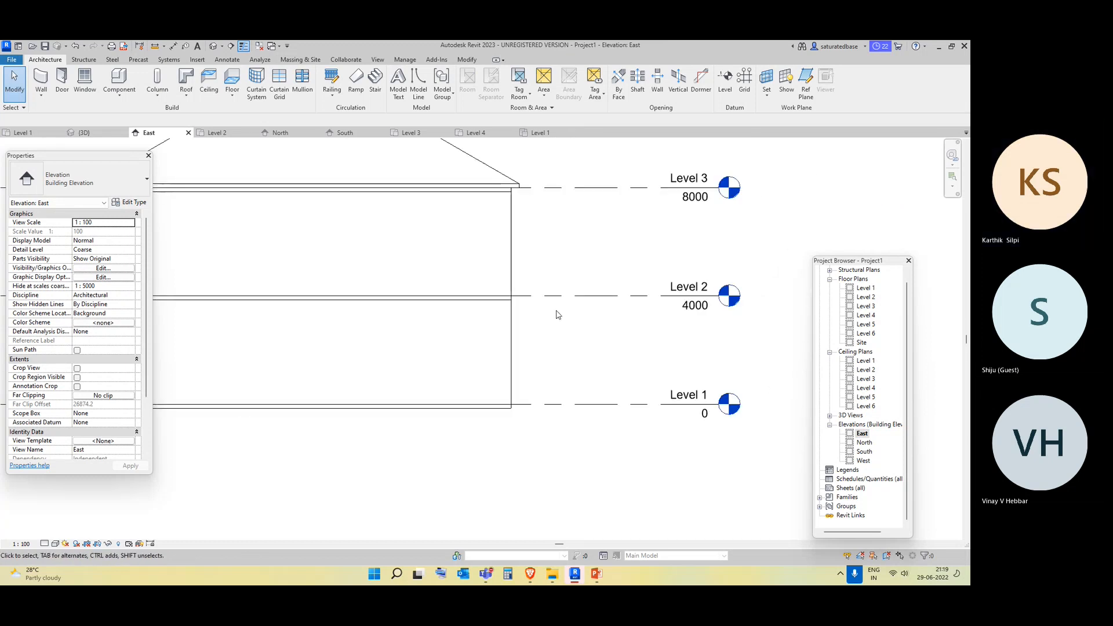
# Draw a vertical model line about 3400 mm tall up from Level 1 beside the house, with the wall picked as work plane.
pyautogui.click(416, 98)
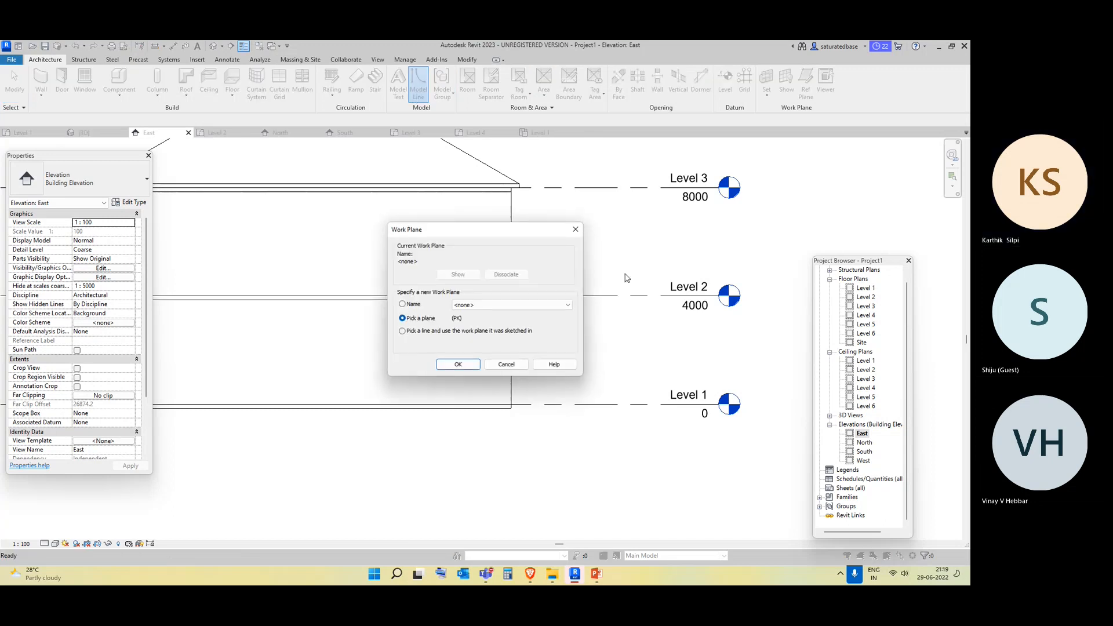
pyautogui.click(458, 365)
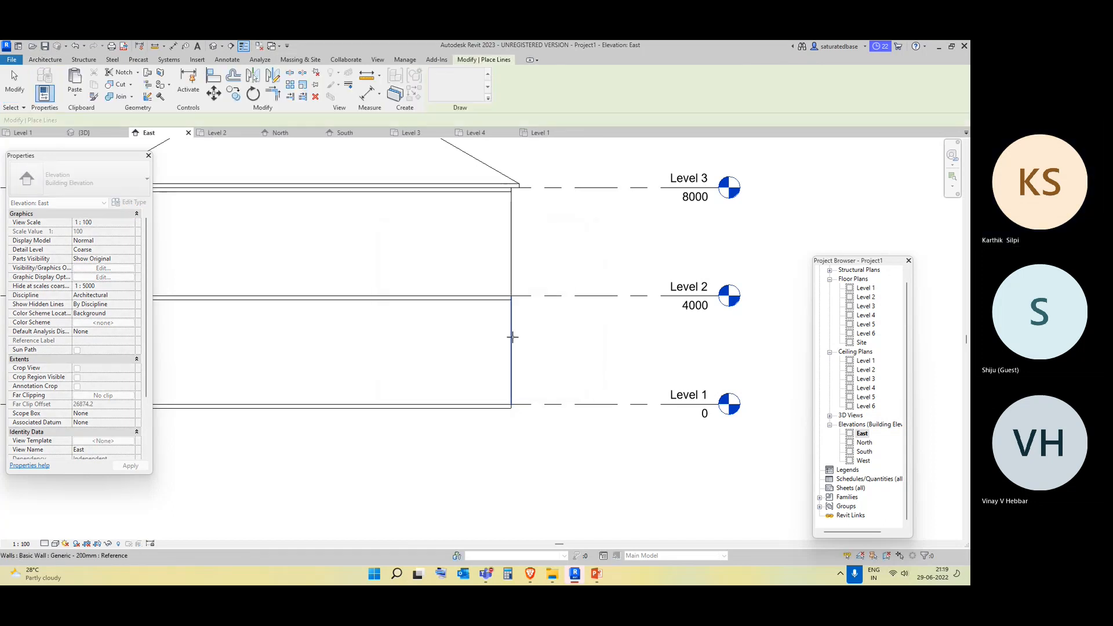
pyautogui.click(512, 337)
pyautogui.scroll(2, 551, 320)
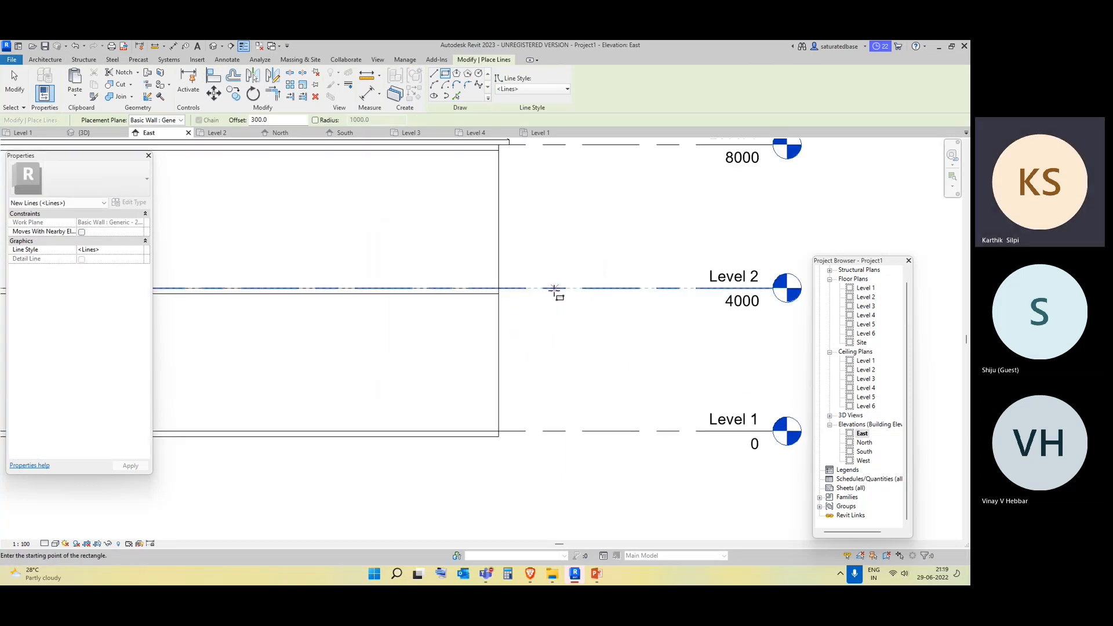
pyautogui.click(553, 432)
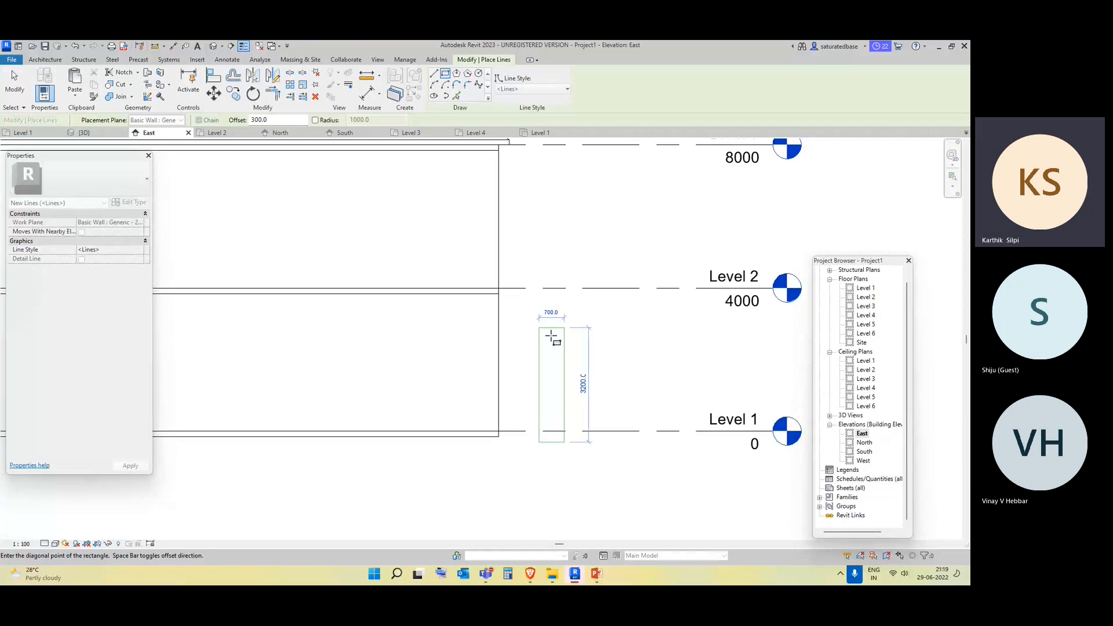
pyautogui.click(433, 74)
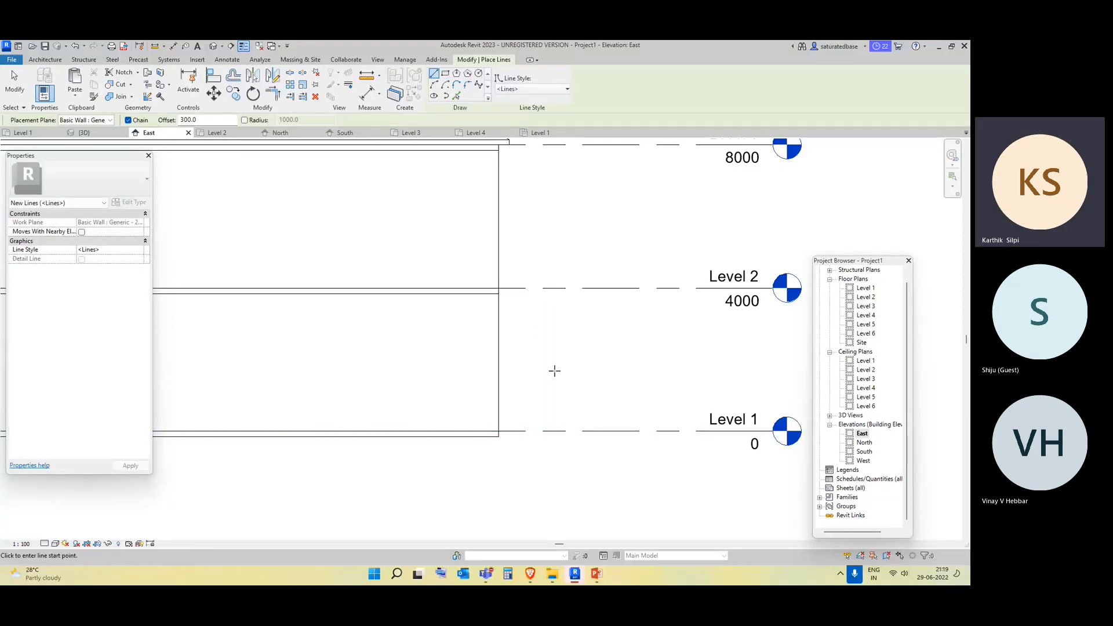
pyautogui.click(554, 431)
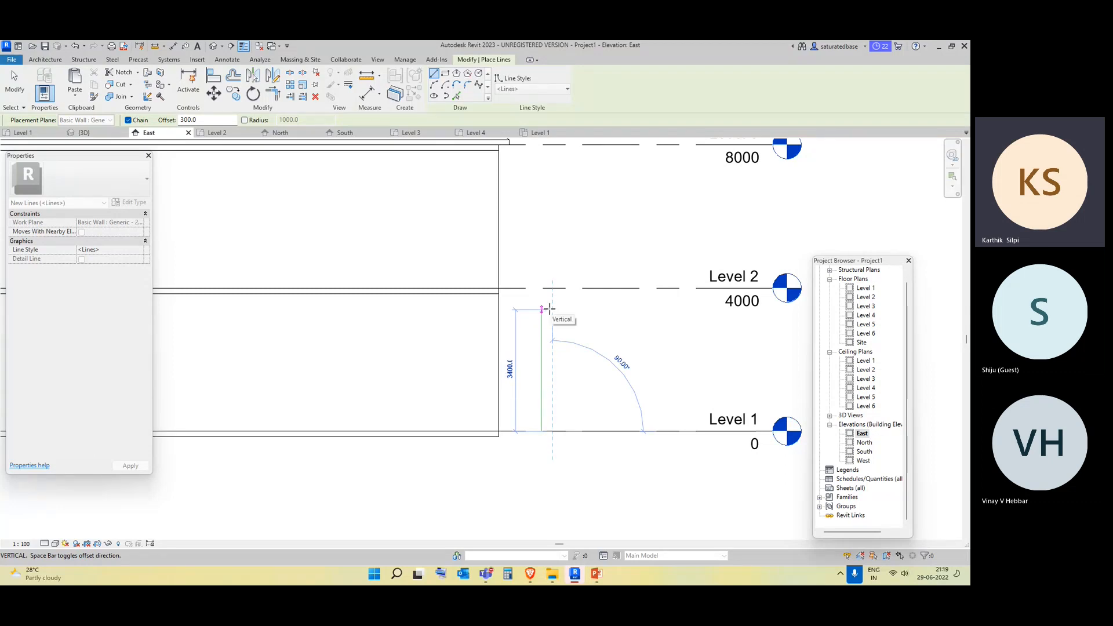
pyautogui.click(549, 309)
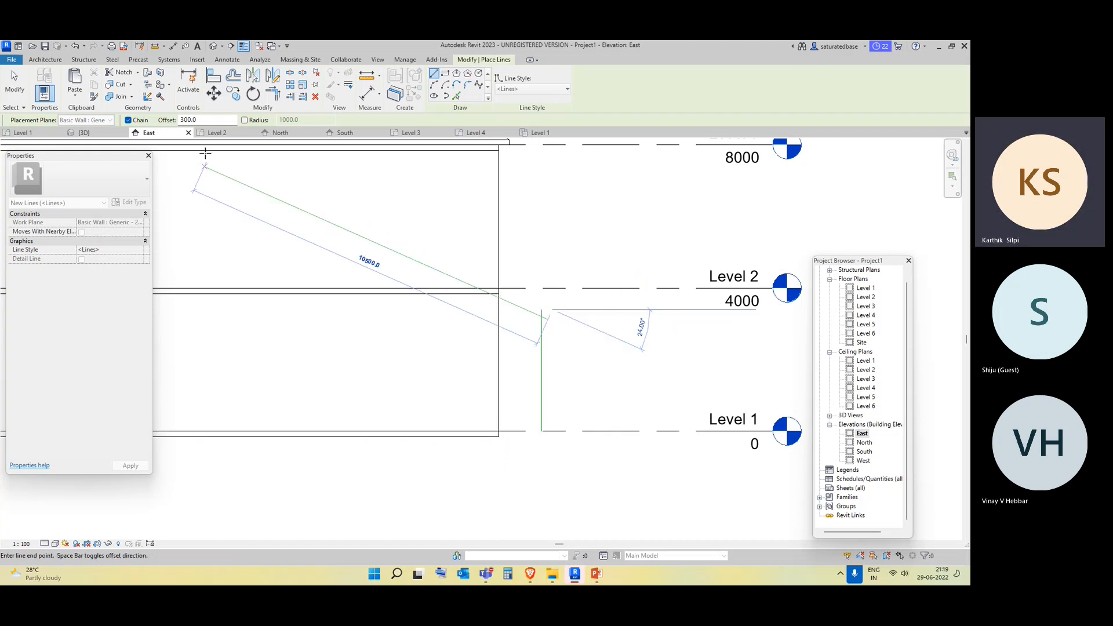
# Set the line offset to 0, then add a horizontal line about 2600 mm long and a short vertical line up to Level 2.
pyautogui.write('0')
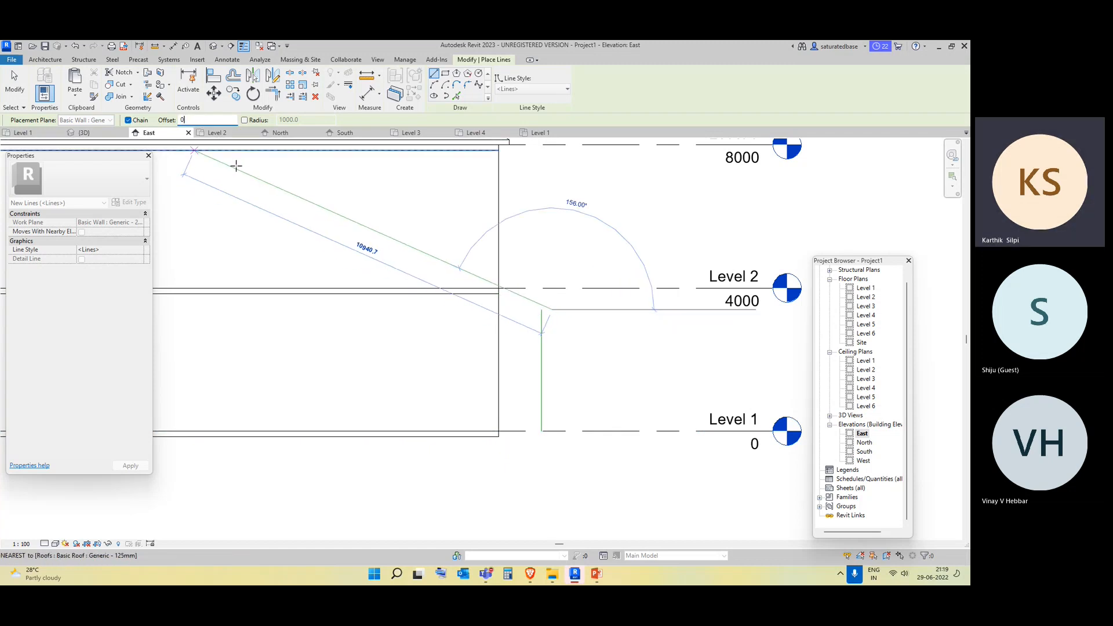
pyautogui.click(634, 309)
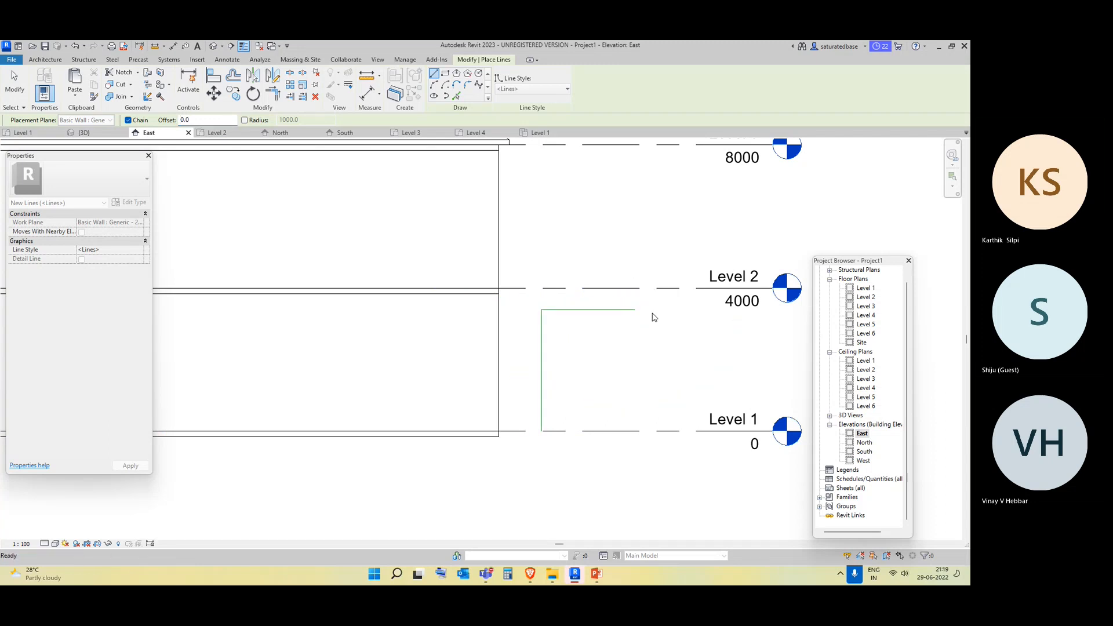
pyautogui.scroll(3, 597, 312)
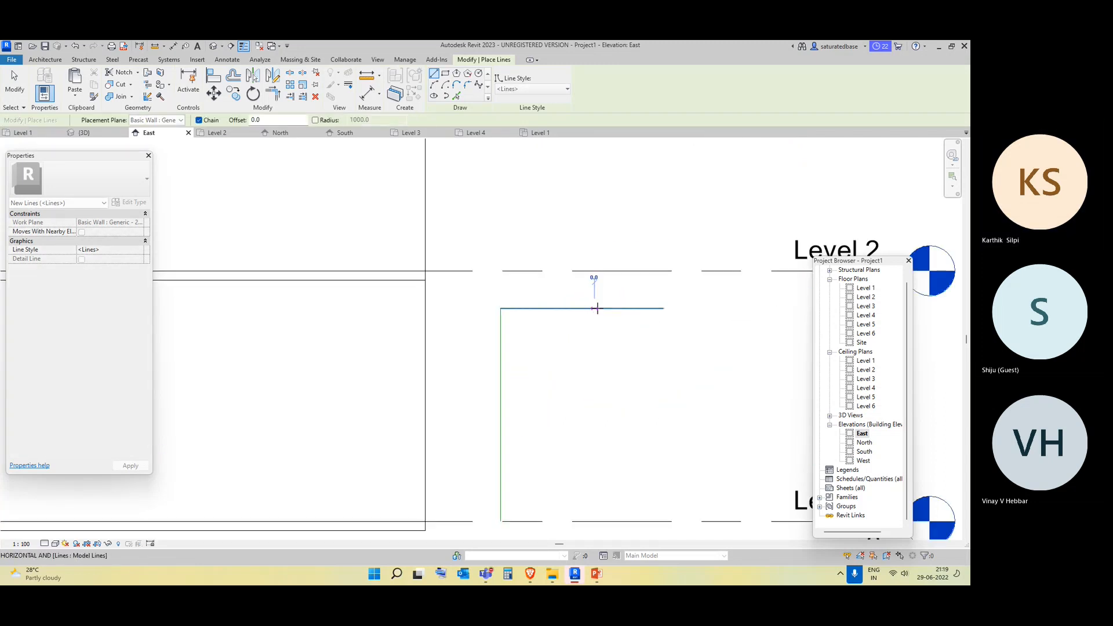
pyautogui.click(596, 270)
pyautogui.press('Escape')
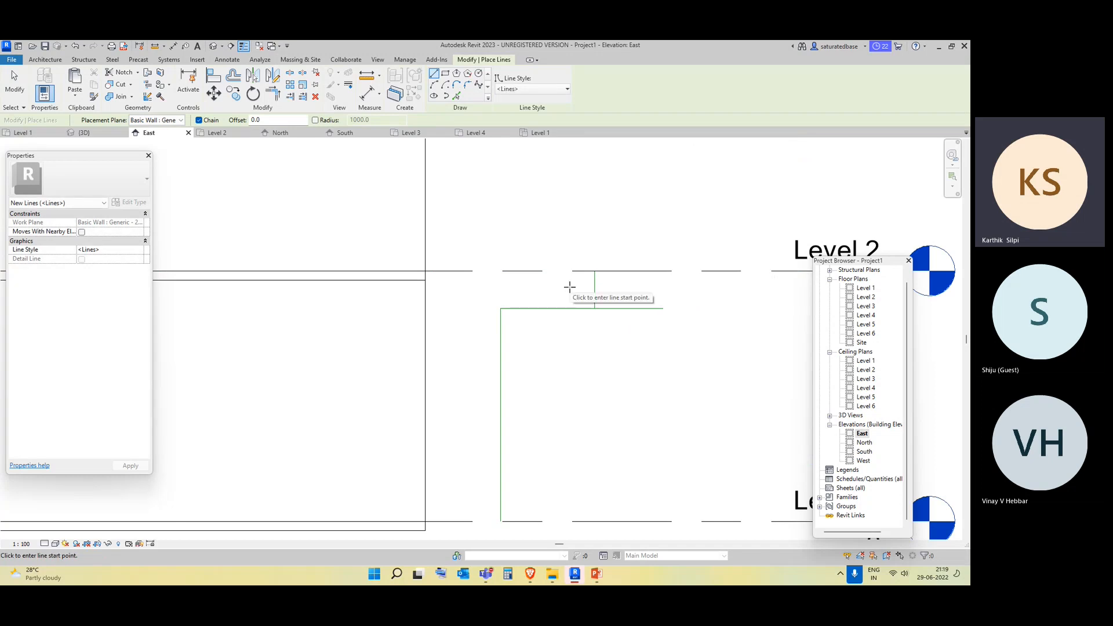
pyautogui.press('Escape')
# Move the horizontal model line down to about 3160 mm above Level 1.
pyautogui.scroll(-2, 562, 338)
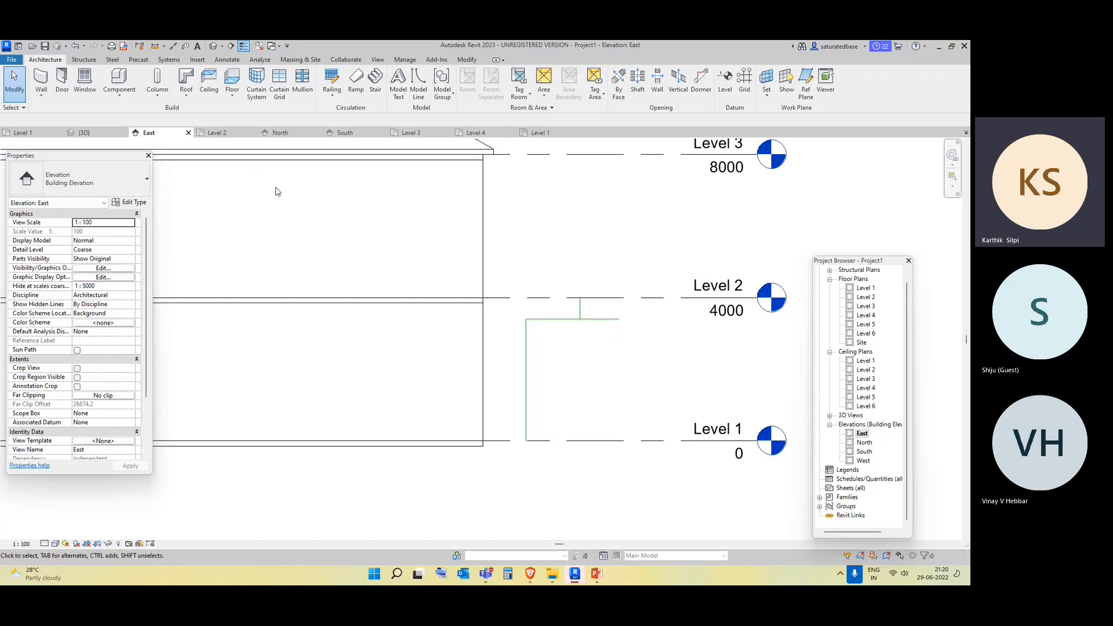
pyautogui.click(596, 319)
pyautogui.moveTo(596, 321); pyautogui.dragTo(599, 328)
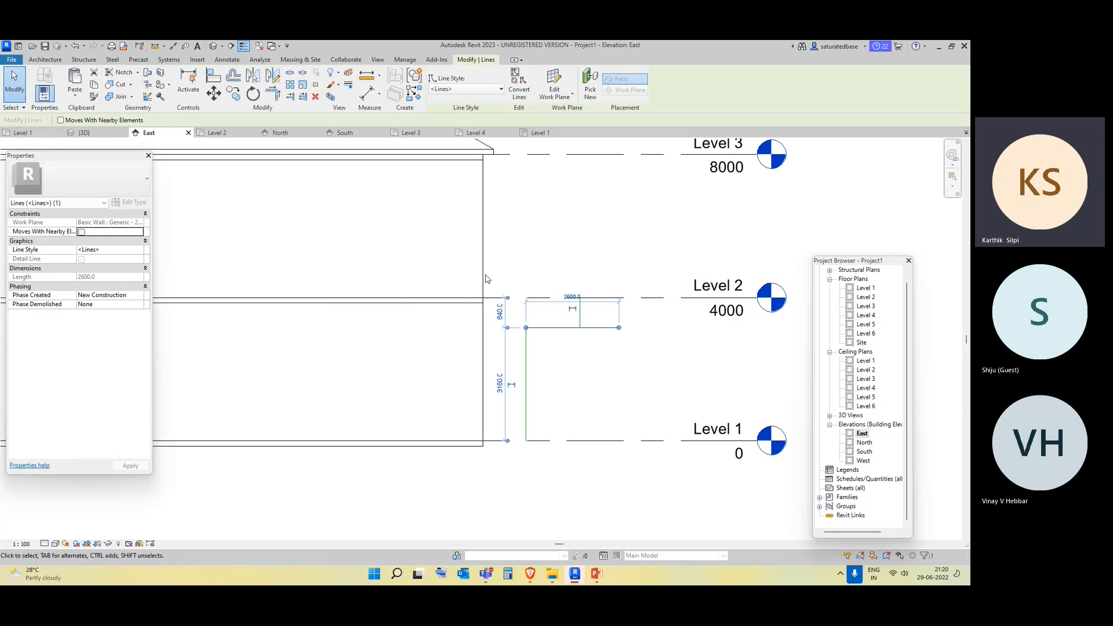
pyautogui.click(661, 350)
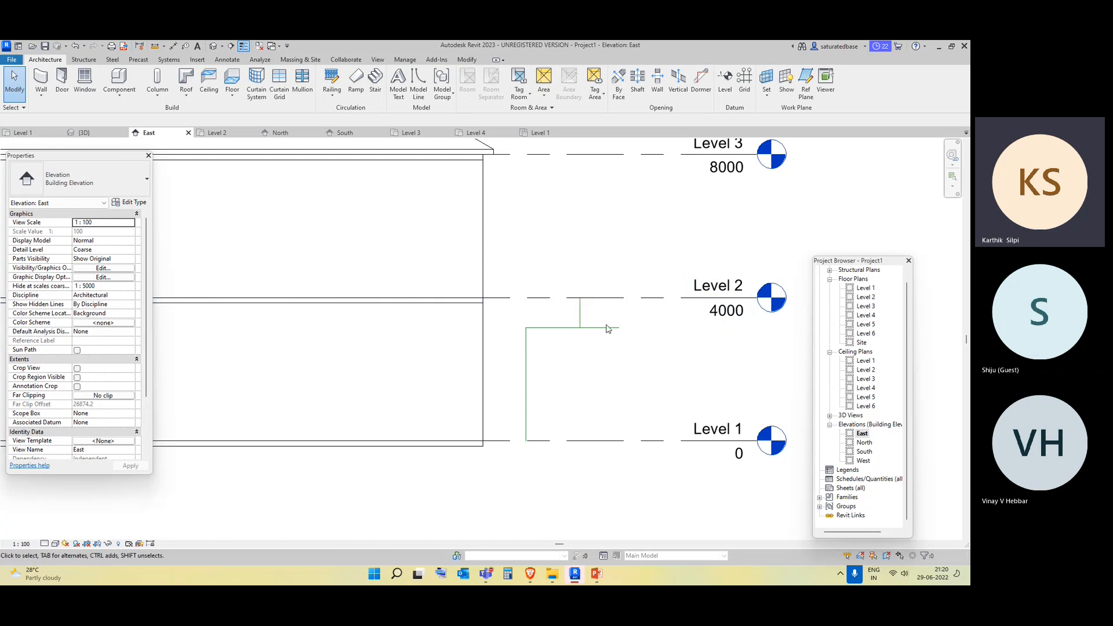
# Check the horizontal line's distances to Level 1 and Level 2, and delete all three model lines.
pyautogui.click(563, 328)
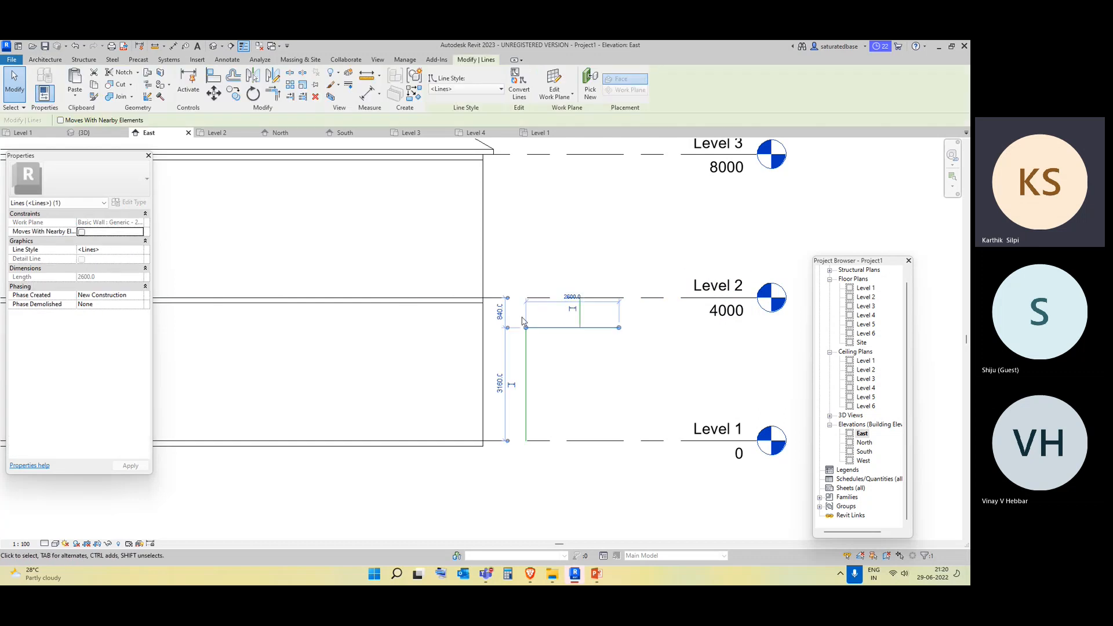
pyautogui.press('Escape')
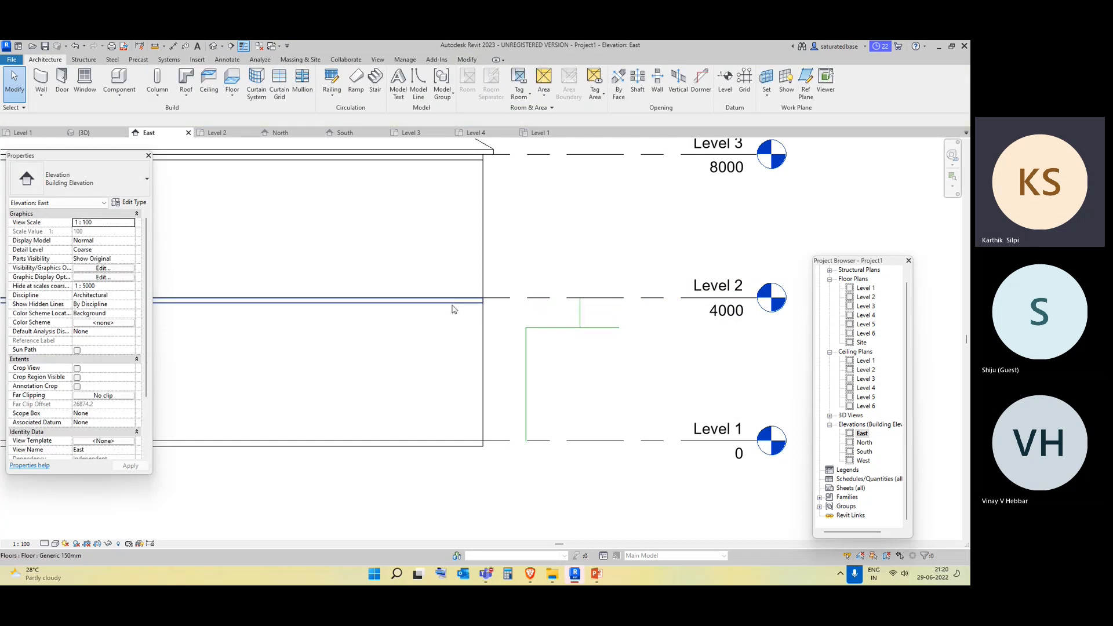
pyautogui.click(561, 327)
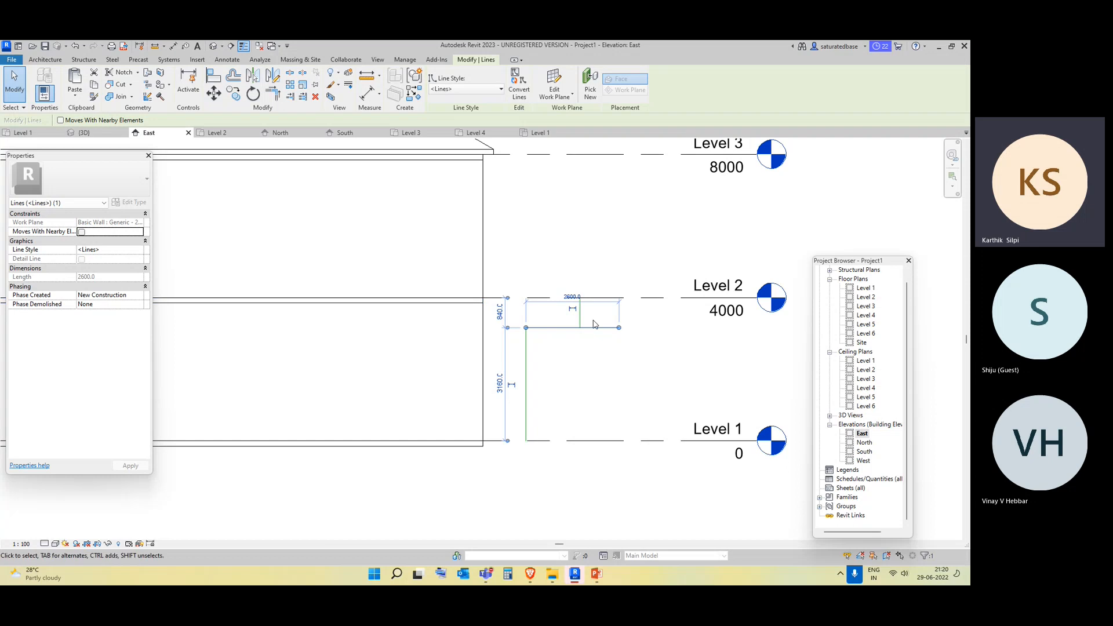
pyautogui.click(647, 340)
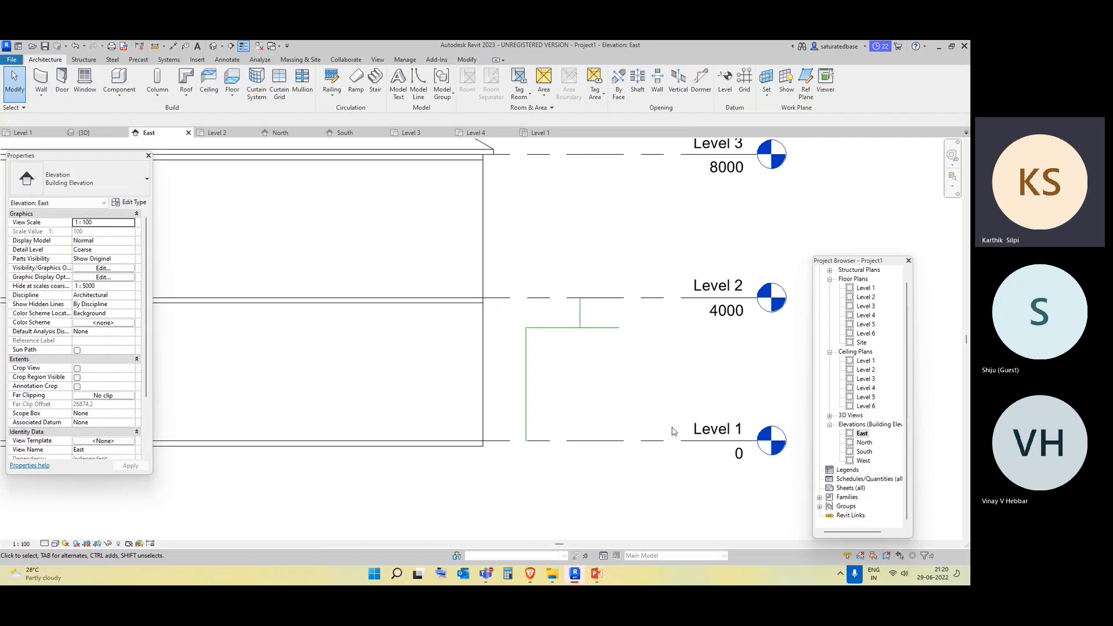
pyautogui.moveTo(652, 409); pyautogui.dragTo(516, 316)
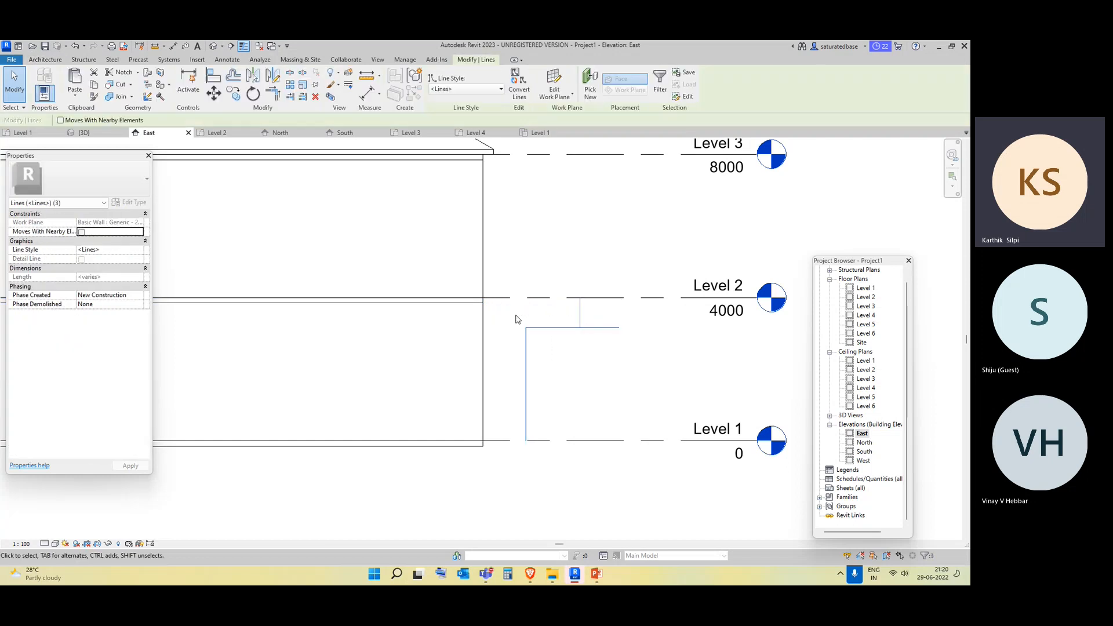
pyautogui.press('Delete')
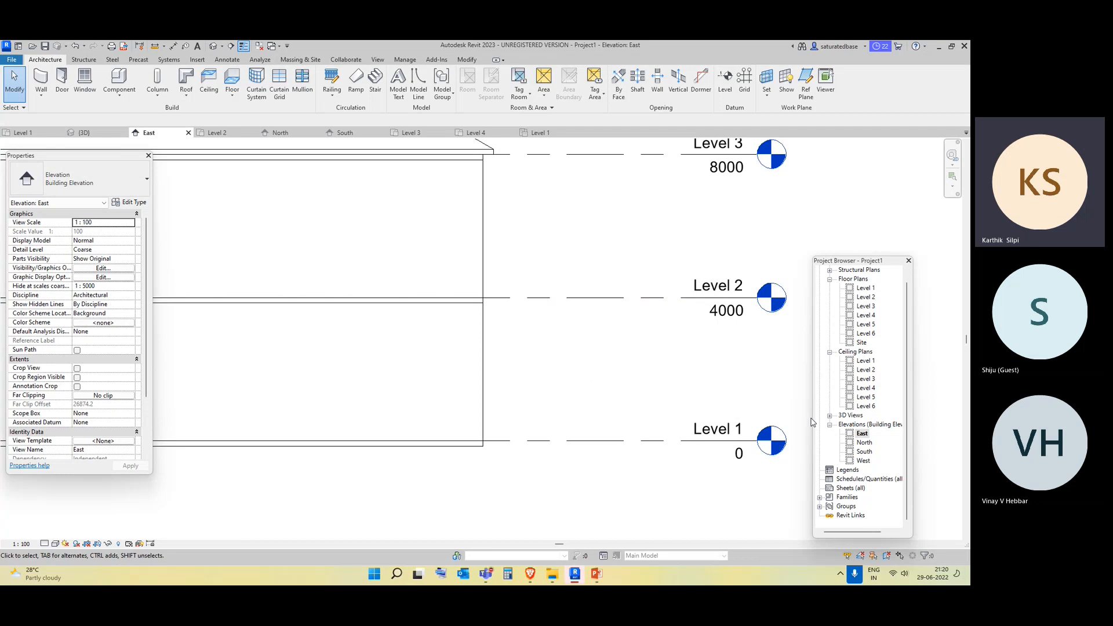
# Create a Plain compound ceiling in the Level 1 ceiling plan from a rectangular boundary along the inner wall faces.
pyautogui.doubleClick(866, 362)
pyautogui.scroll(3, 366, 370)
pyautogui.moveTo(423, 340); pyautogui.dragTo(470, 425, button='middle')
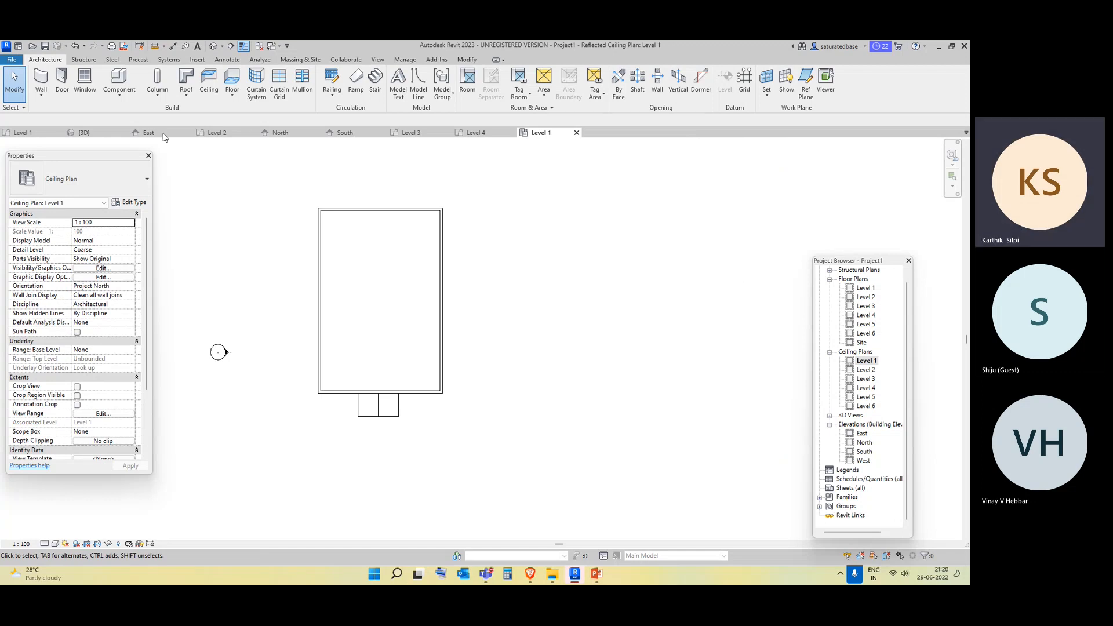
pyautogui.click(204, 84)
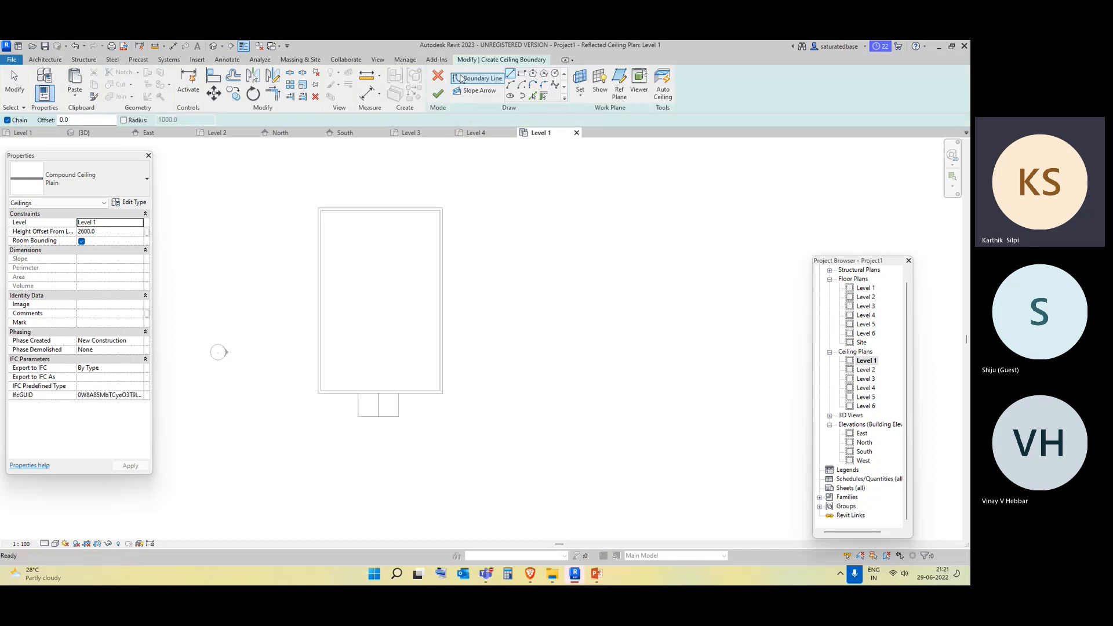
pyautogui.click(470, 82)
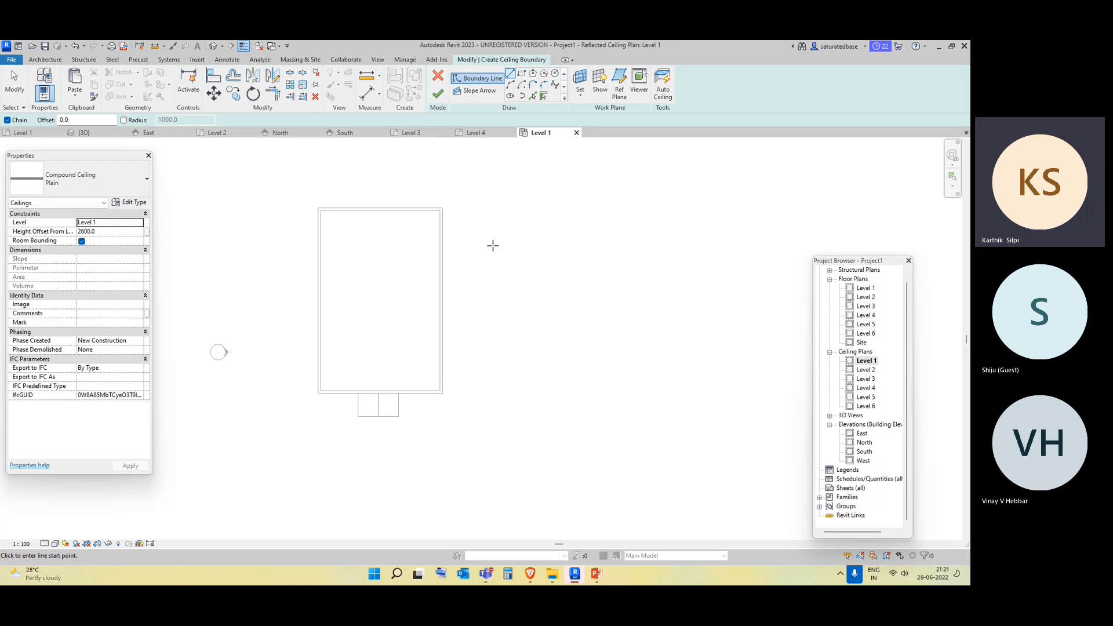
pyautogui.click(522, 73)
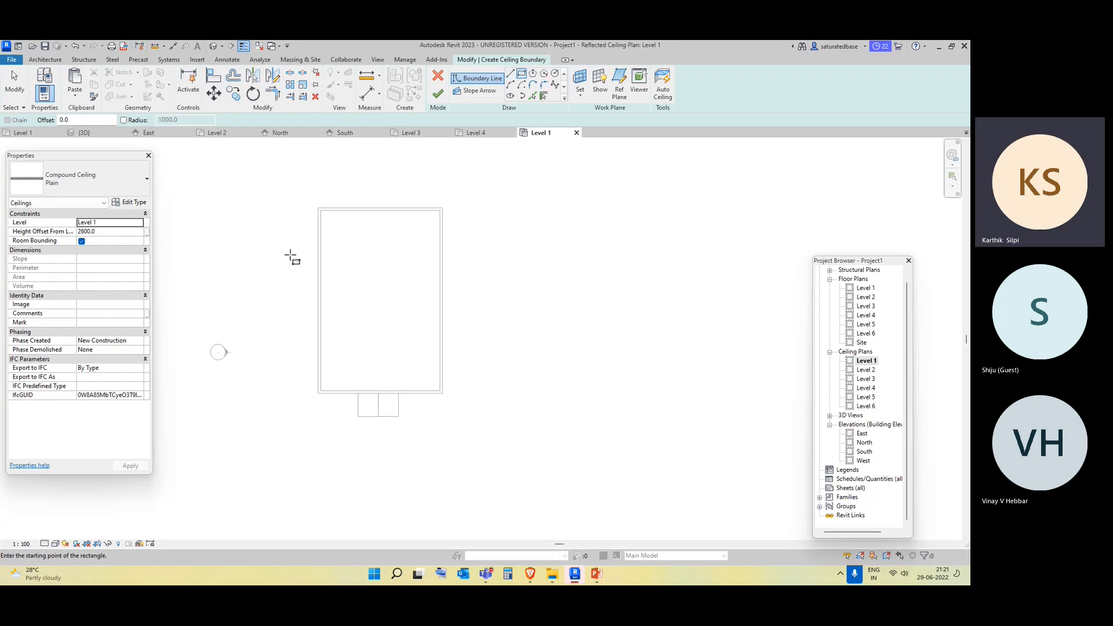
pyautogui.scroll(2, 322, 250)
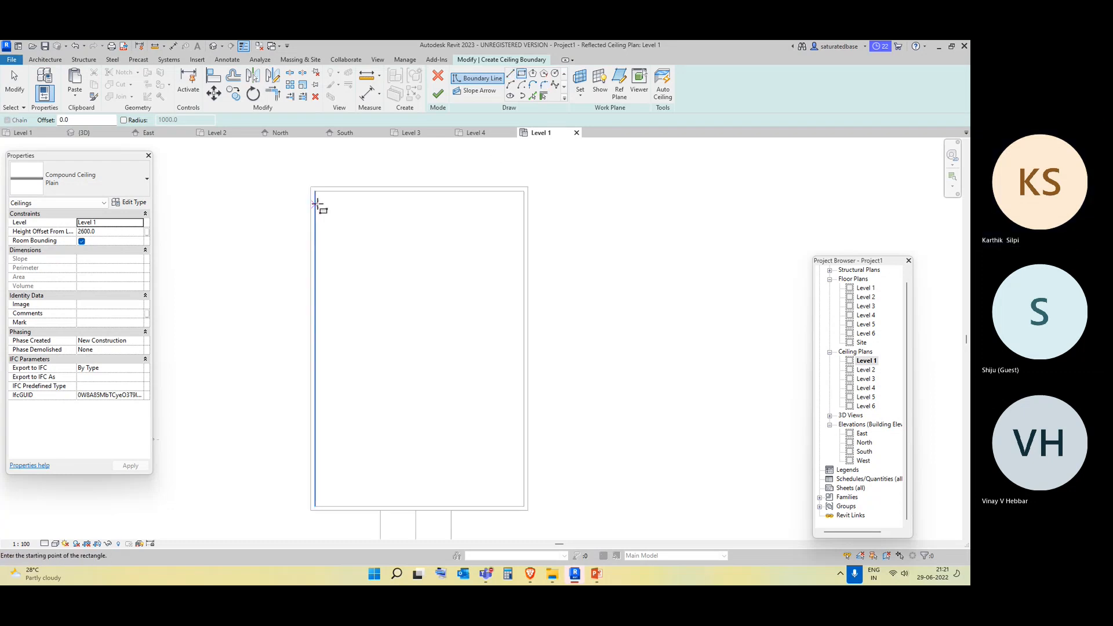
pyautogui.click(109, 183)
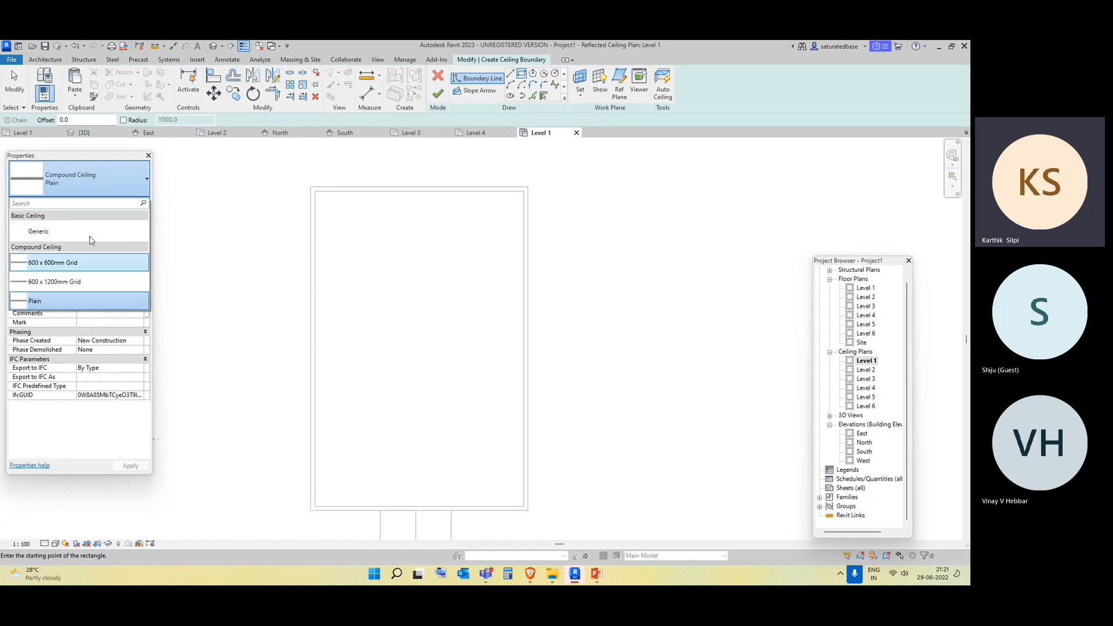
pyautogui.click(91, 303)
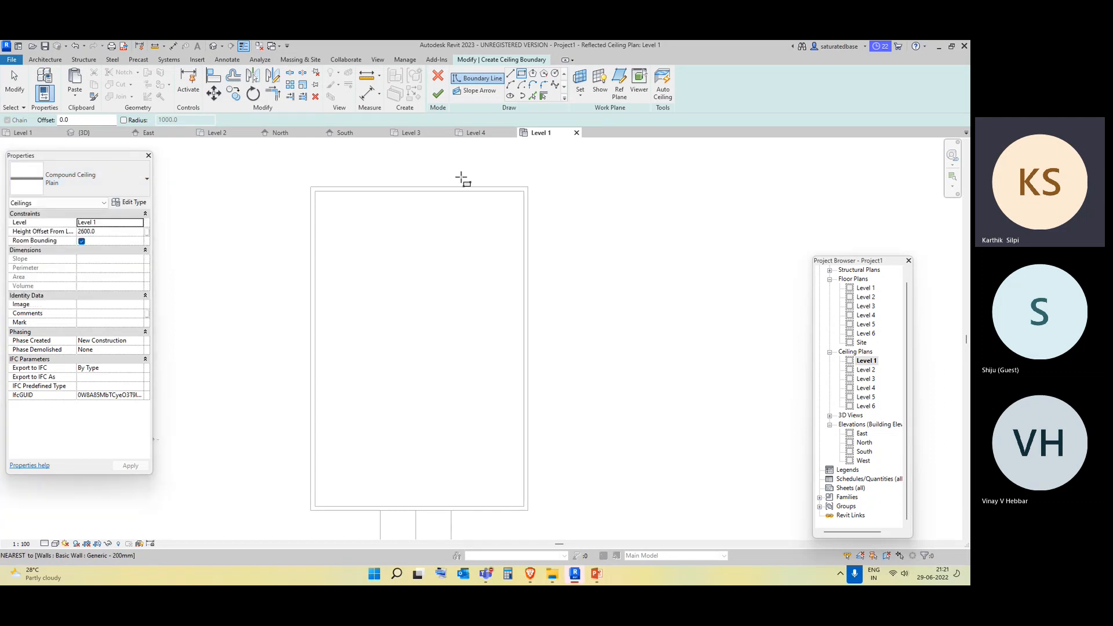
pyautogui.click(315, 191)
pyautogui.click(525, 508)
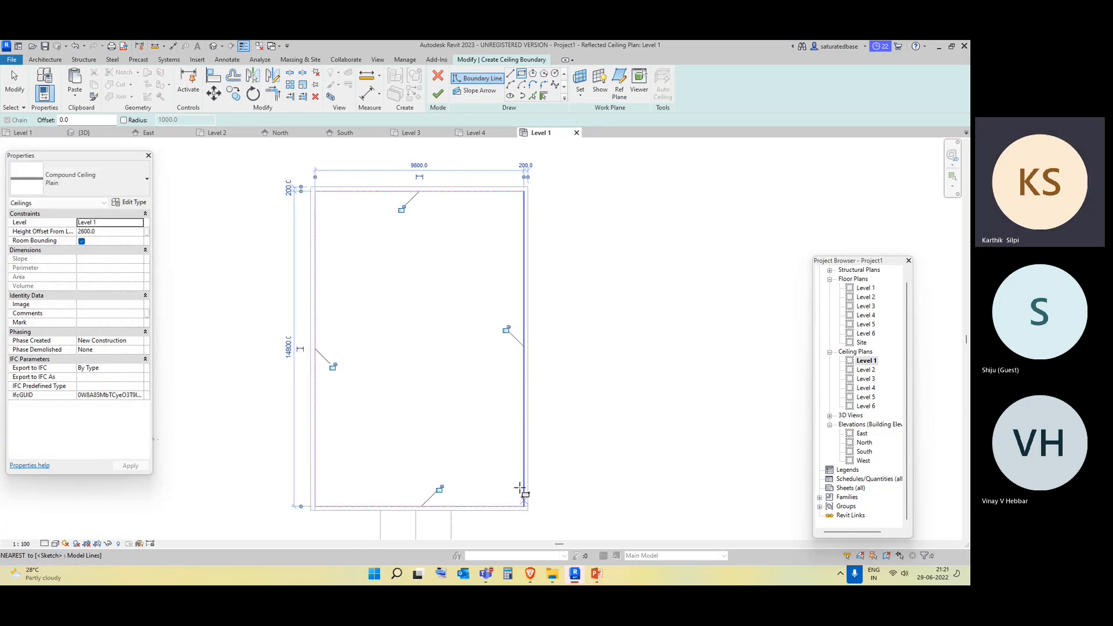
pyautogui.click(438, 93)
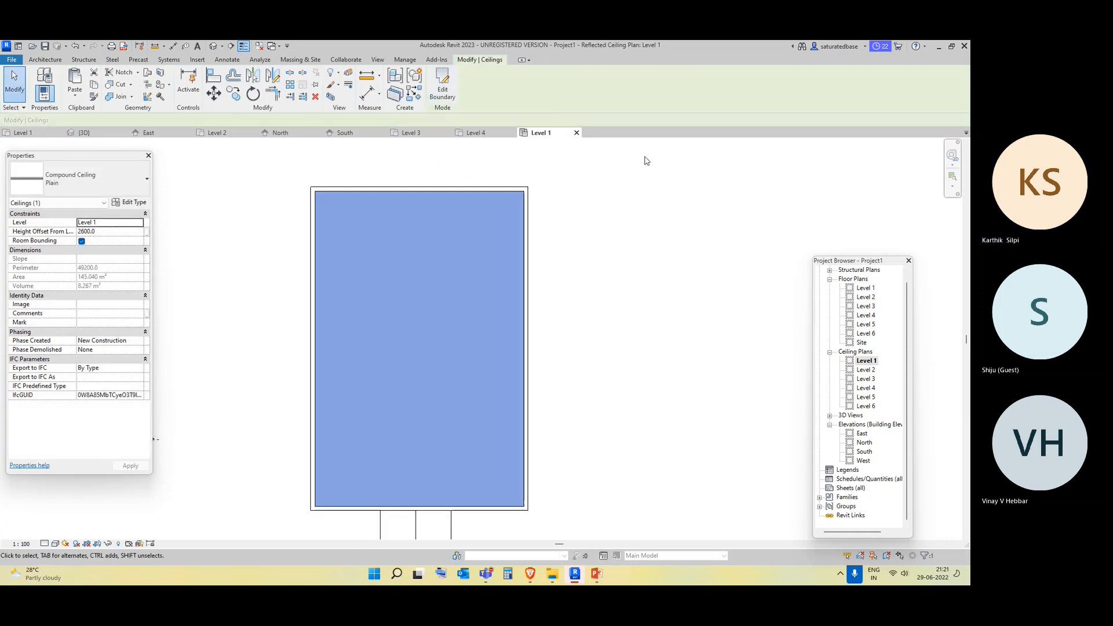
# Temporarily hide the ground-floor entrance wall in the 3D view and look at the new ceiling inside the house.
pyautogui.click(214, 47)
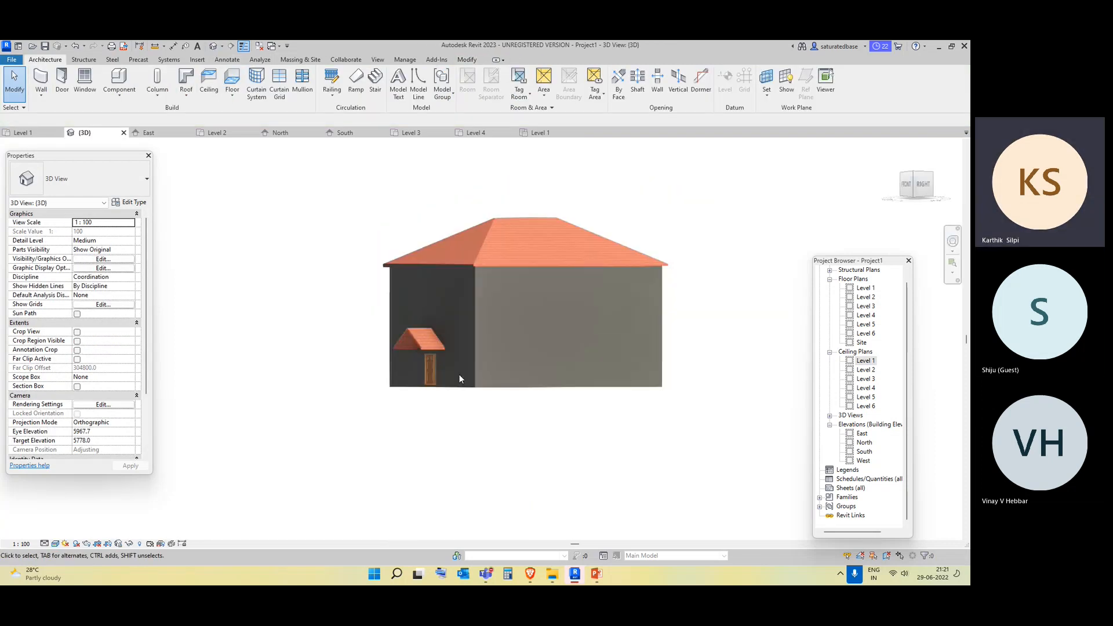
pyautogui.scroll(3, 458, 374)
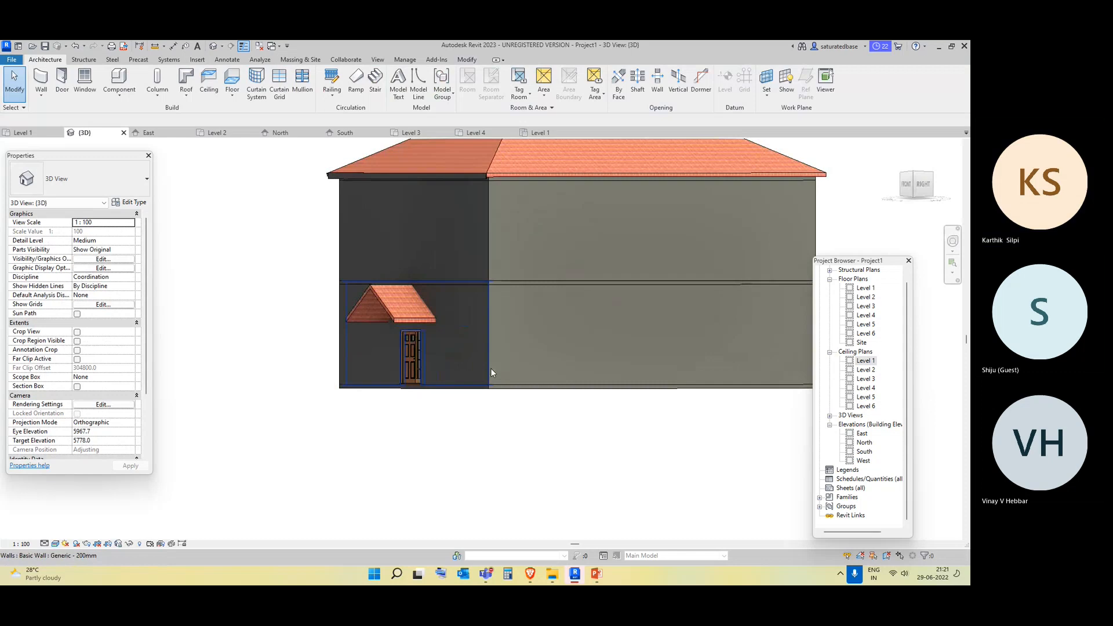
pyautogui.click(490, 367)
pyautogui.click(130, 544)
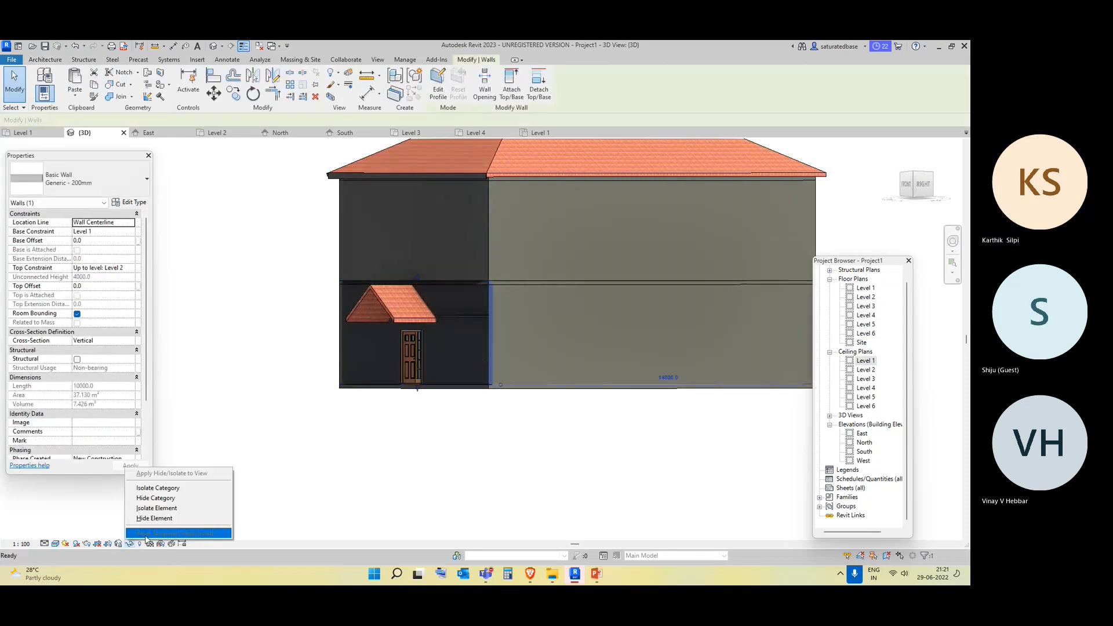
pyautogui.click(184, 522)
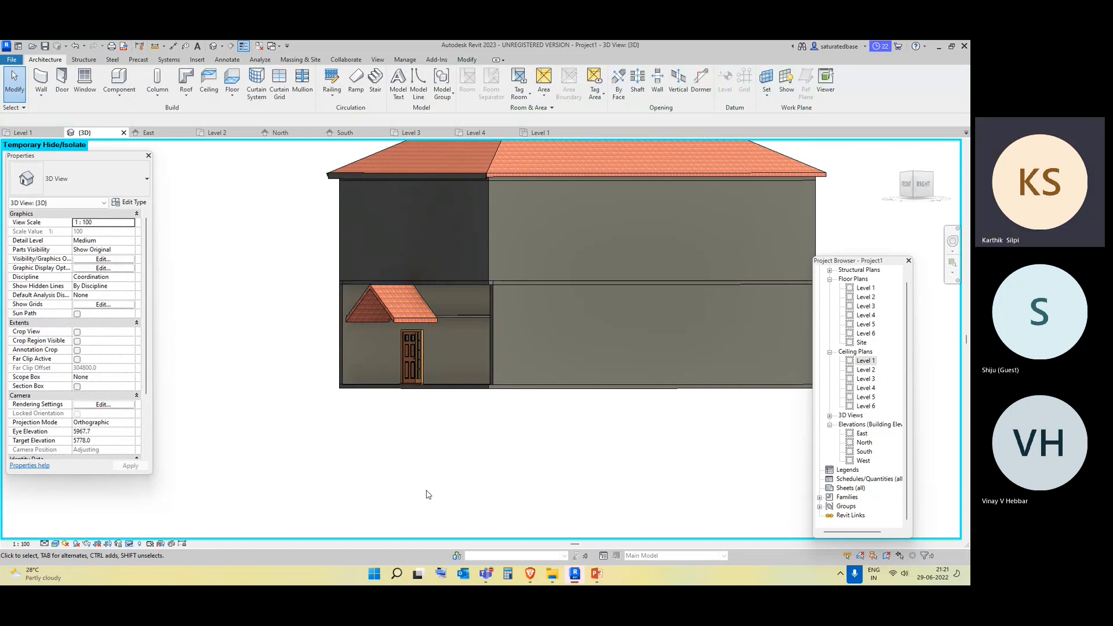
pyautogui.keyDown('shift'); pyautogui.moveTo(450, 499); pyautogui.dragTo(430, 402, button='middle'); pyautogui.keyUp('shift')
pyautogui.scroll(3, 428, 402)
pyautogui.scroll(1, 323, 336)
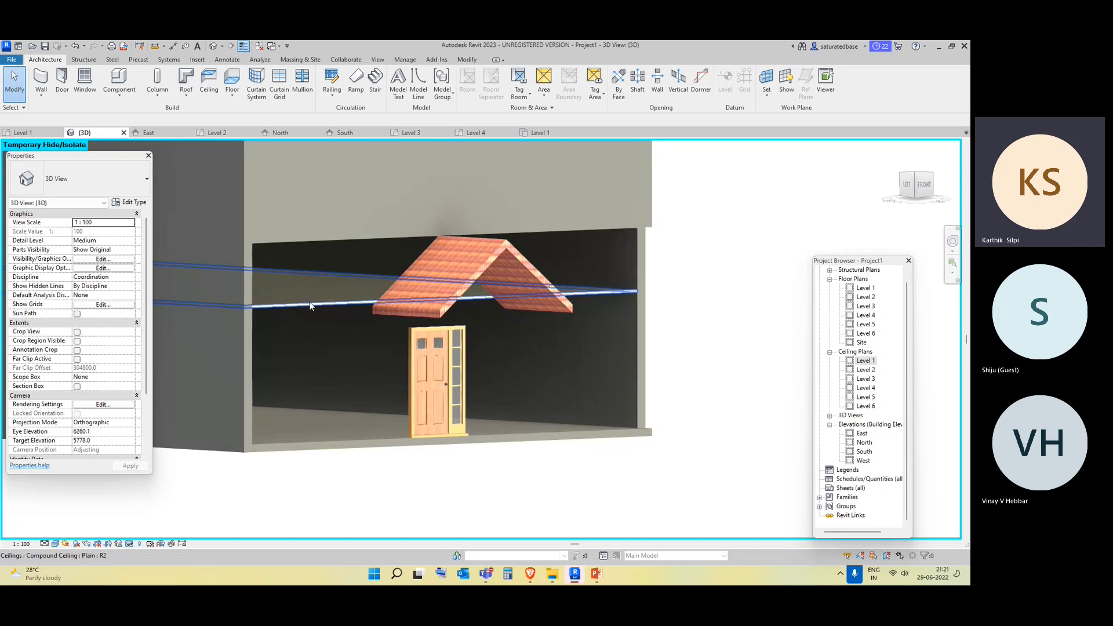
# Check the layer assembly of the ceiling's Plain type, and view the ceiling inside the house from several angles.
pyautogui.click(311, 299)
pyautogui.click(134, 203)
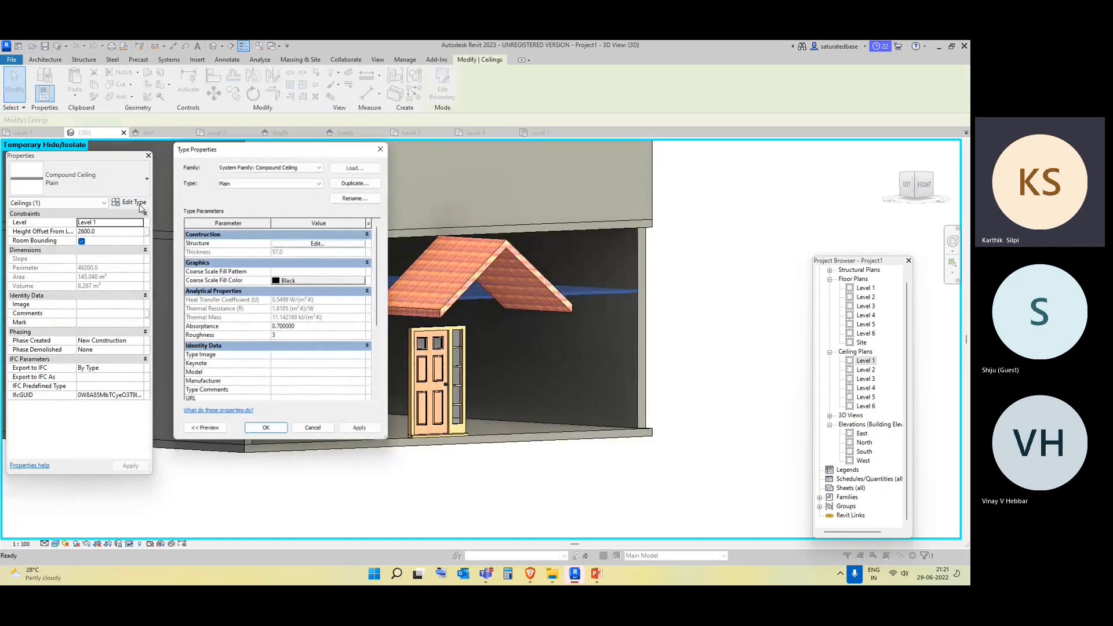
pyautogui.click(320, 243)
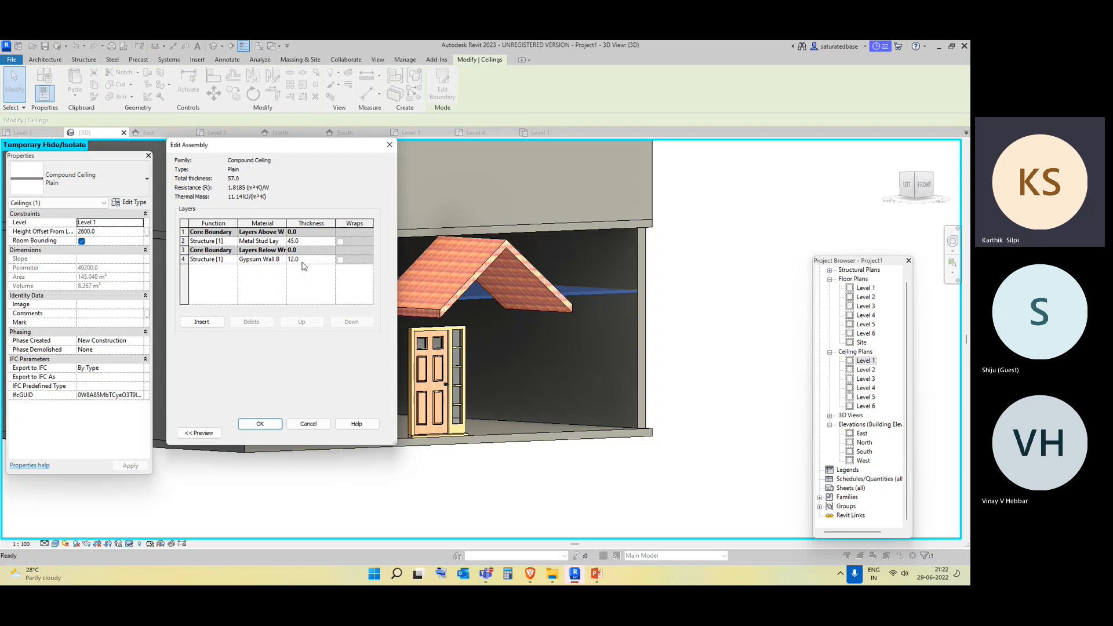
pyautogui.click(389, 145)
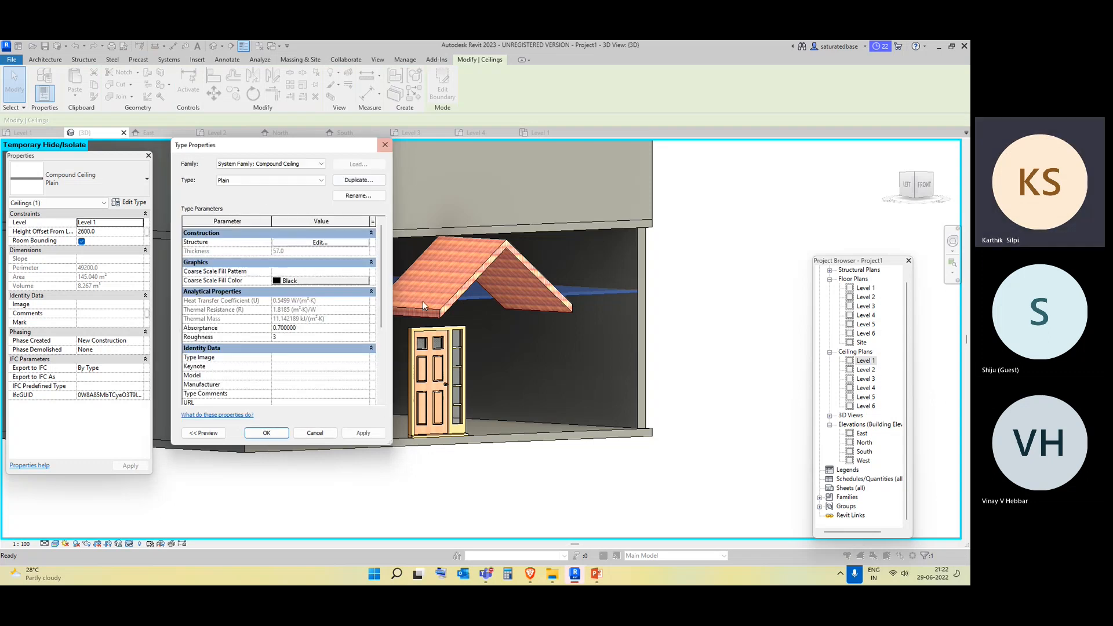
pyautogui.click(380, 148)
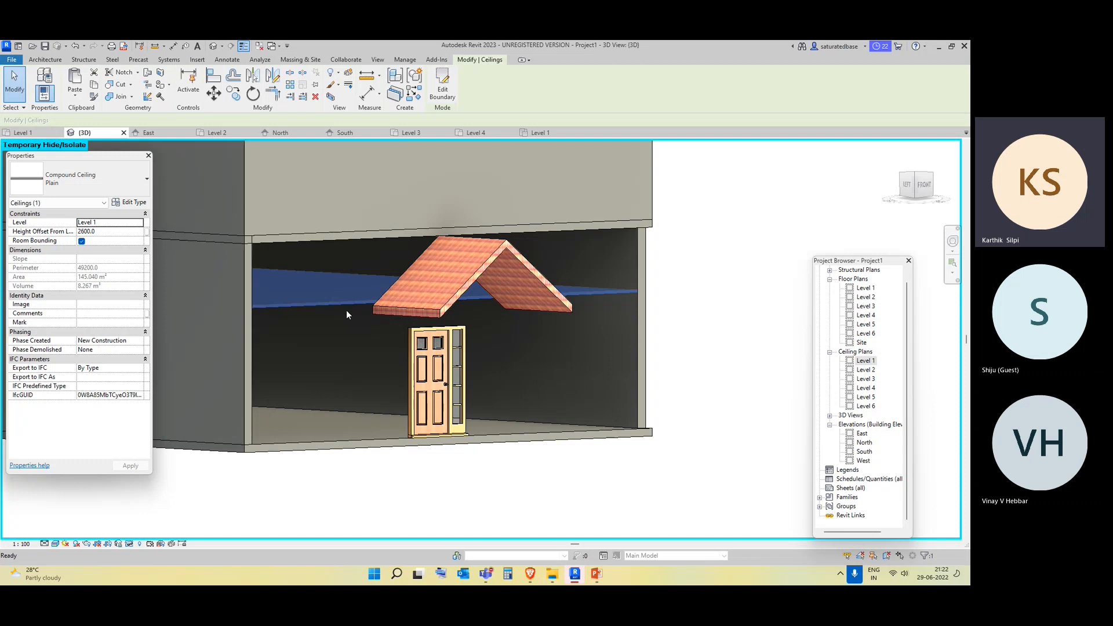
pyautogui.moveTo(346, 311); pyautogui.dragTo(327, 238, button='middle')
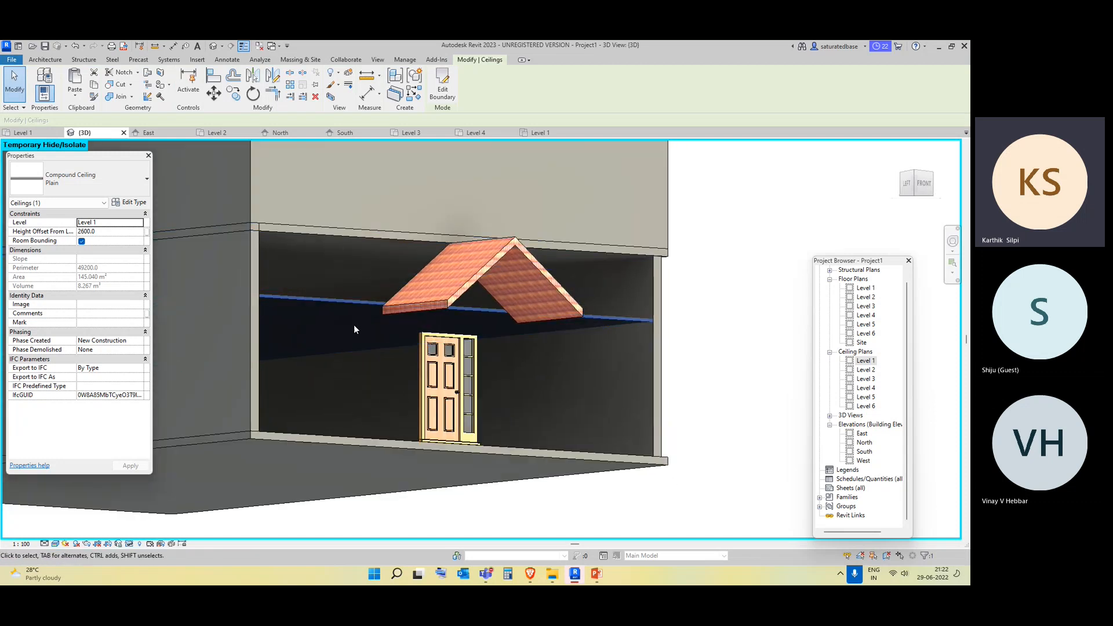
pyautogui.keyDown('shift'); pyautogui.moveTo(352, 346); pyautogui.dragTo(358, 398, button='middle'); pyautogui.keyUp('shift')
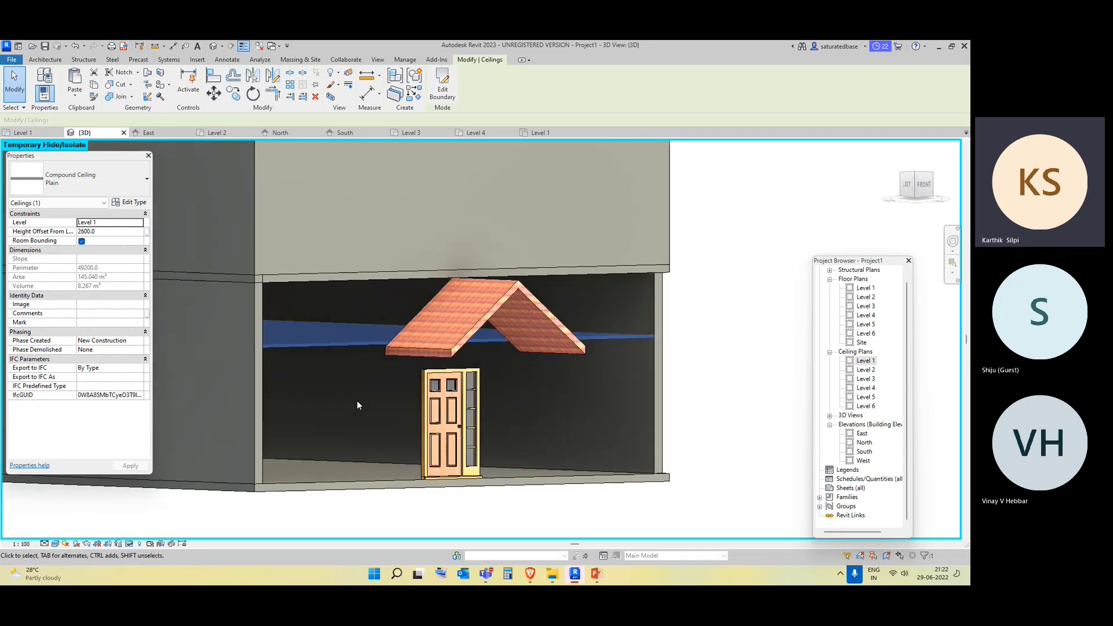
pyautogui.keyDown('shift'); pyautogui.moveTo(328, 324); pyautogui.dragTo(257, 255, button='middle'); pyautogui.keyUp('shift')
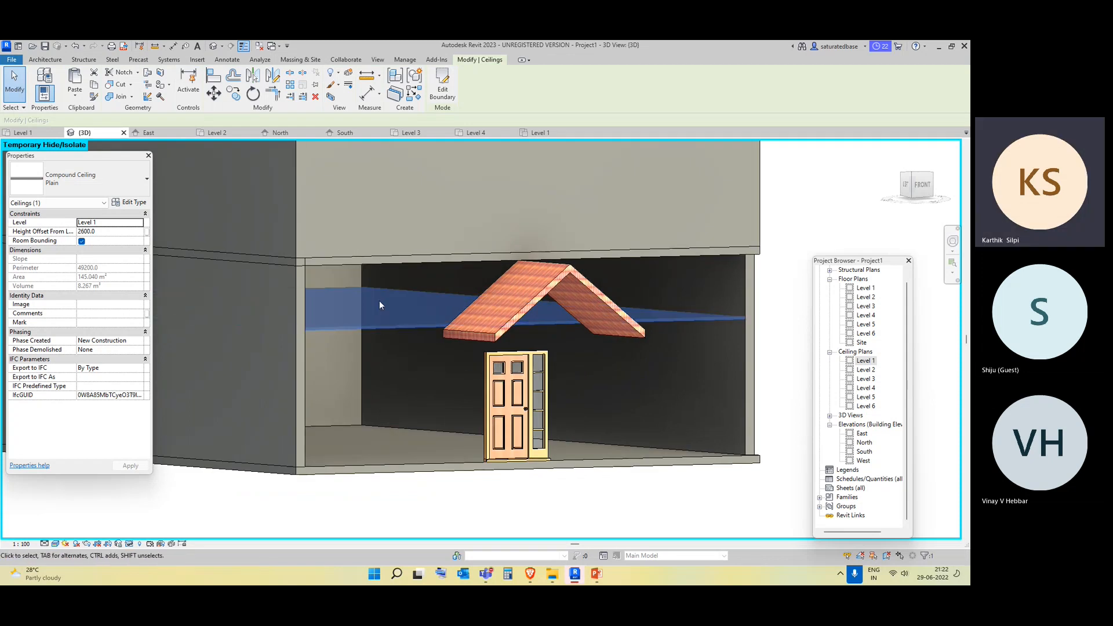
# Edit the ceiling's boundary in the Level 1 ceiling plan to cut a large circular opening near its centre.
pyautogui.doubleClick(867, 360)
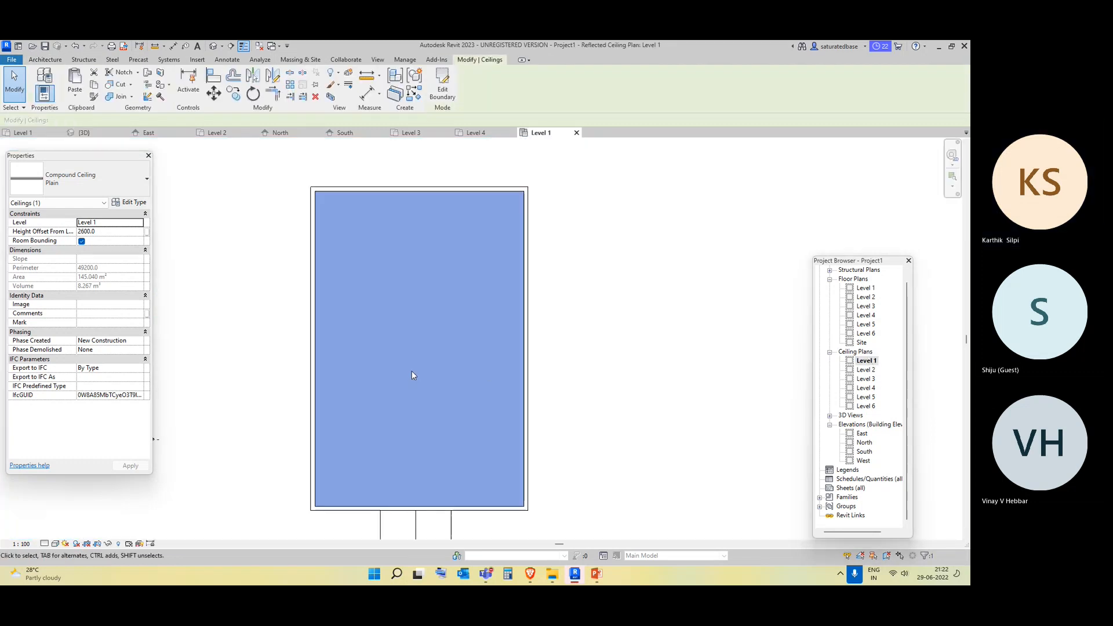
pyautogui.click(443, 87)
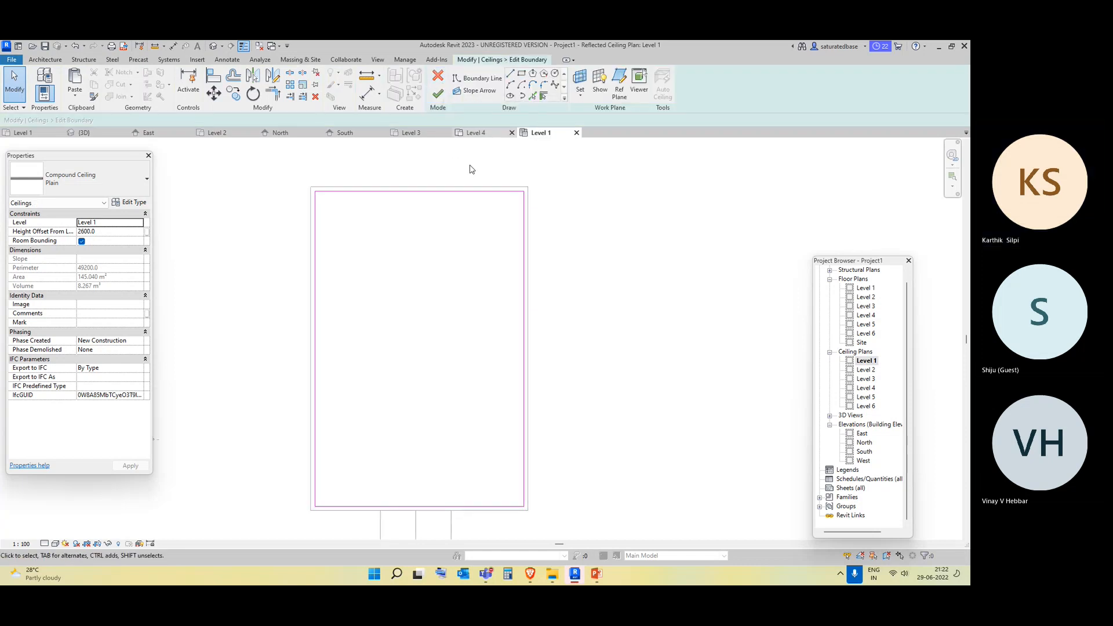
pyautogui.click(555, 73)
pyautogui.click(409, 341)
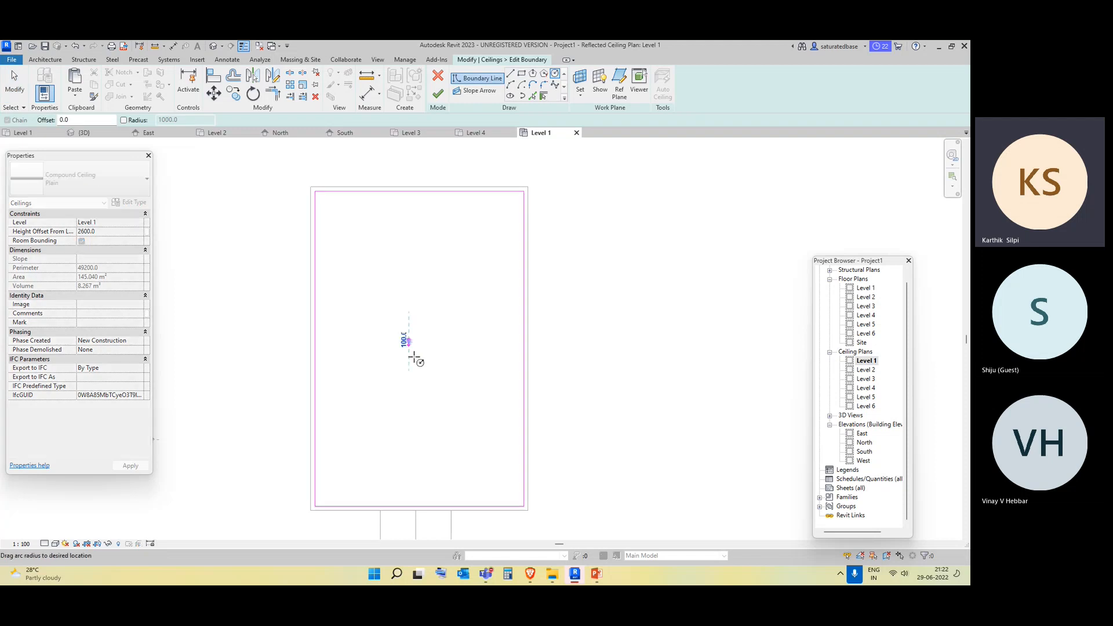
pyautogui.click(448, 402)
pyautogui.click(445, 95)
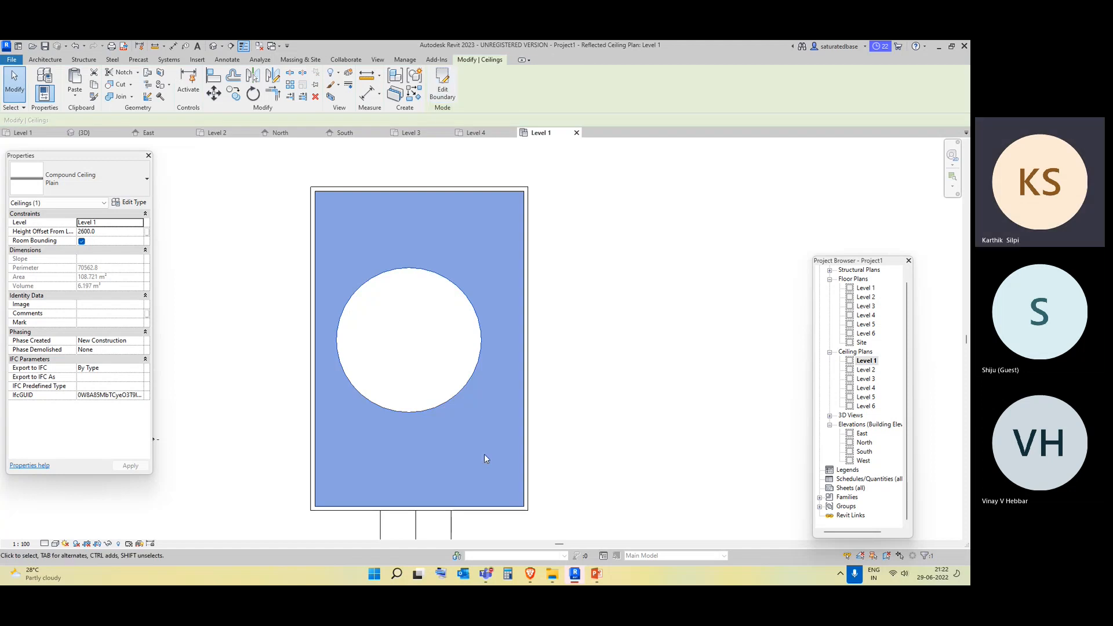
# Look at the ceiling's circular opening in 3D and return to the Level 1 ceiling plan.
pyautogui.click(223, 44)
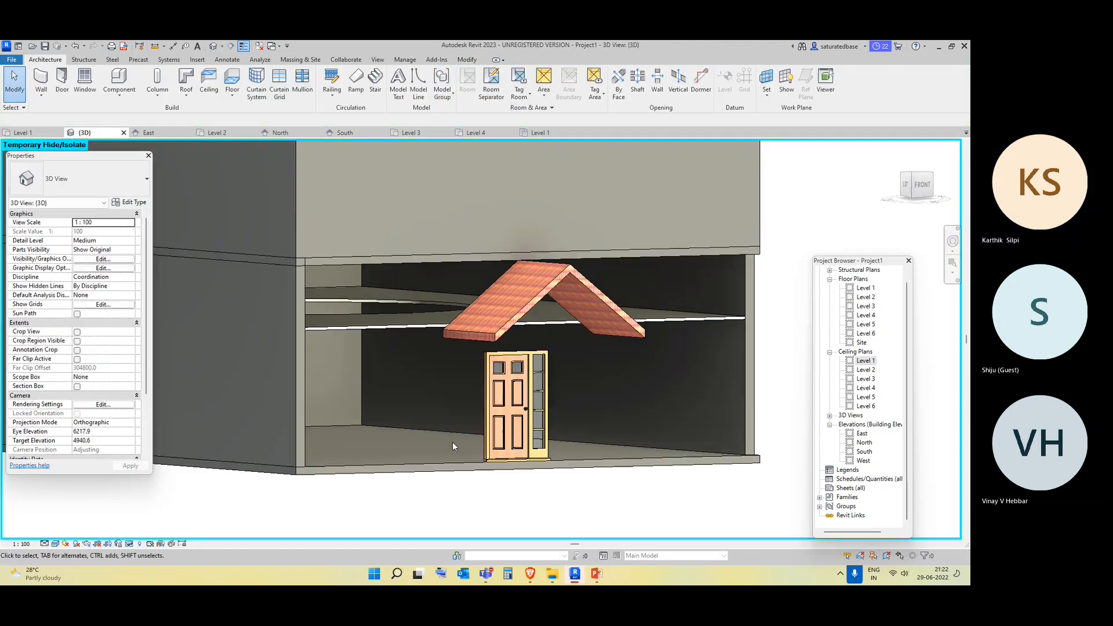
pyautogui.moveTo(452, 442); pyautogui.dragTo(319, 352, button='middle')
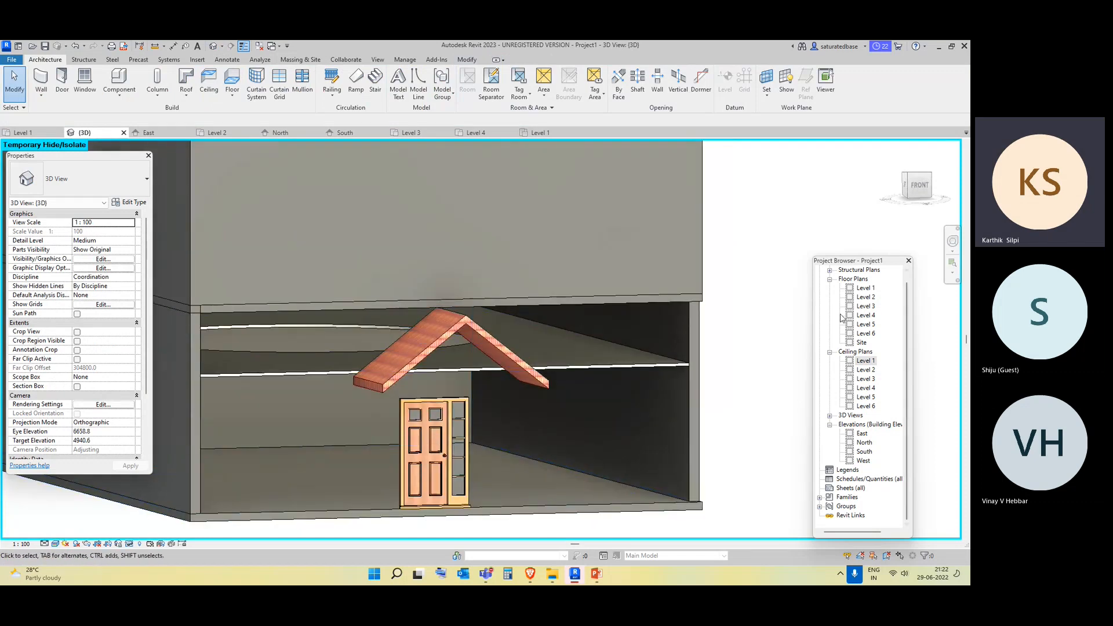
pyautogui.click(862, 362)
pyautogui.doubleClick(864, 361)
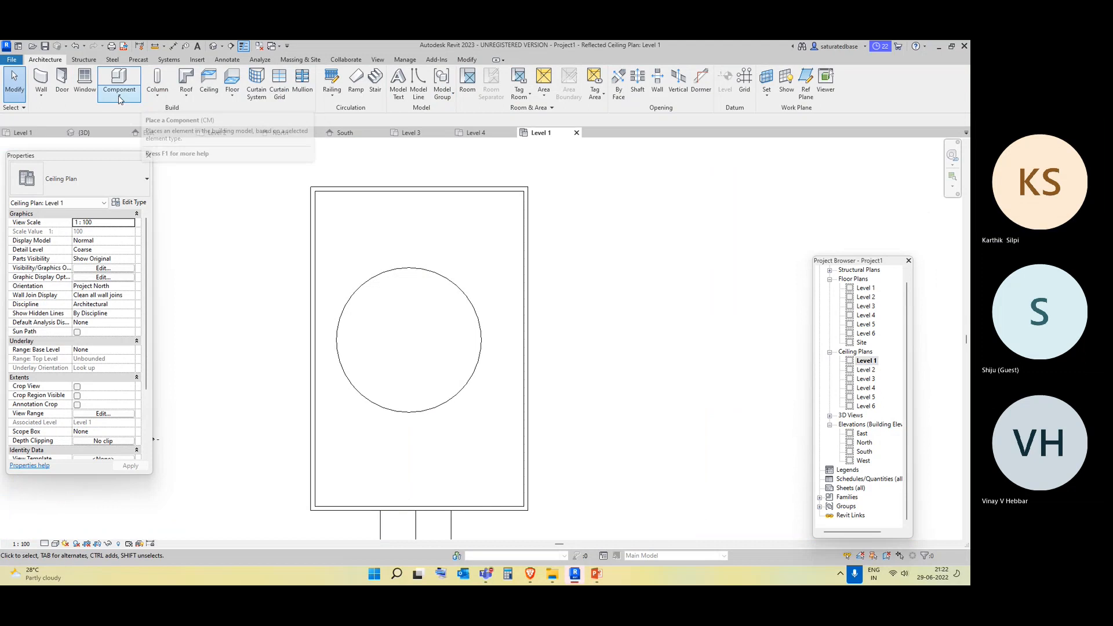
pyautogui.click(208, 96)
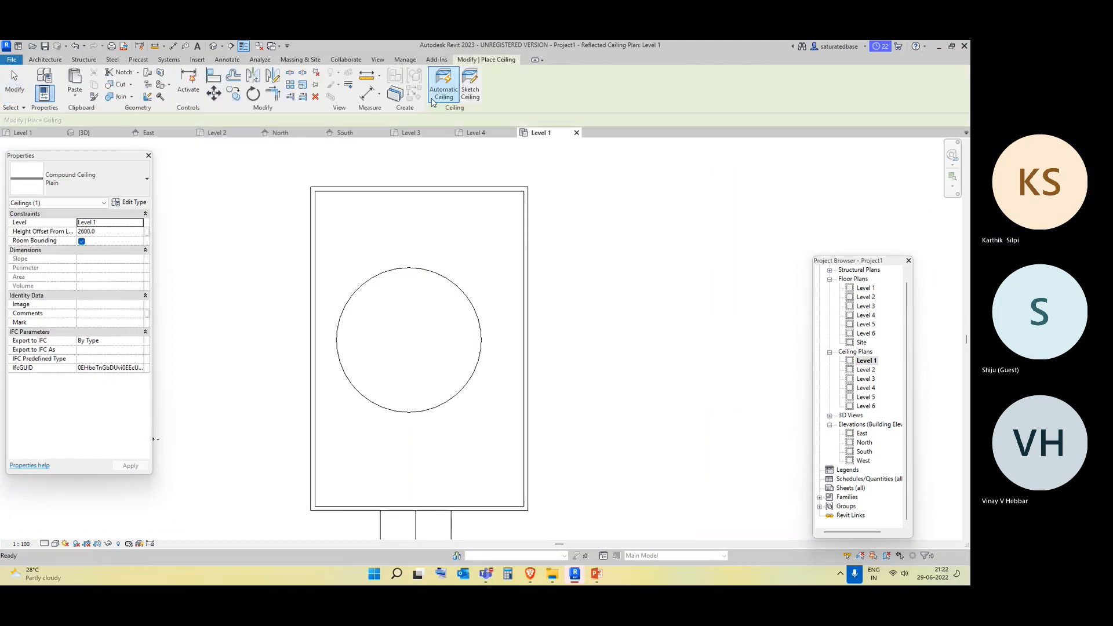
pyautogui.click(461, 85)
pyautogui.click(534, 97)
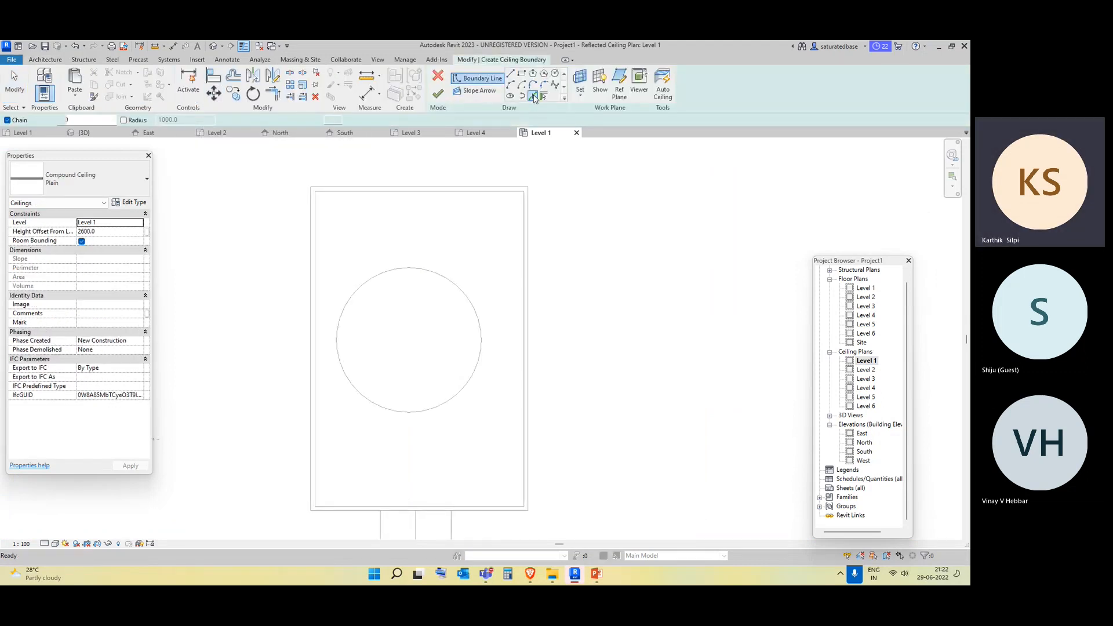
pyautogui.press('Escape')
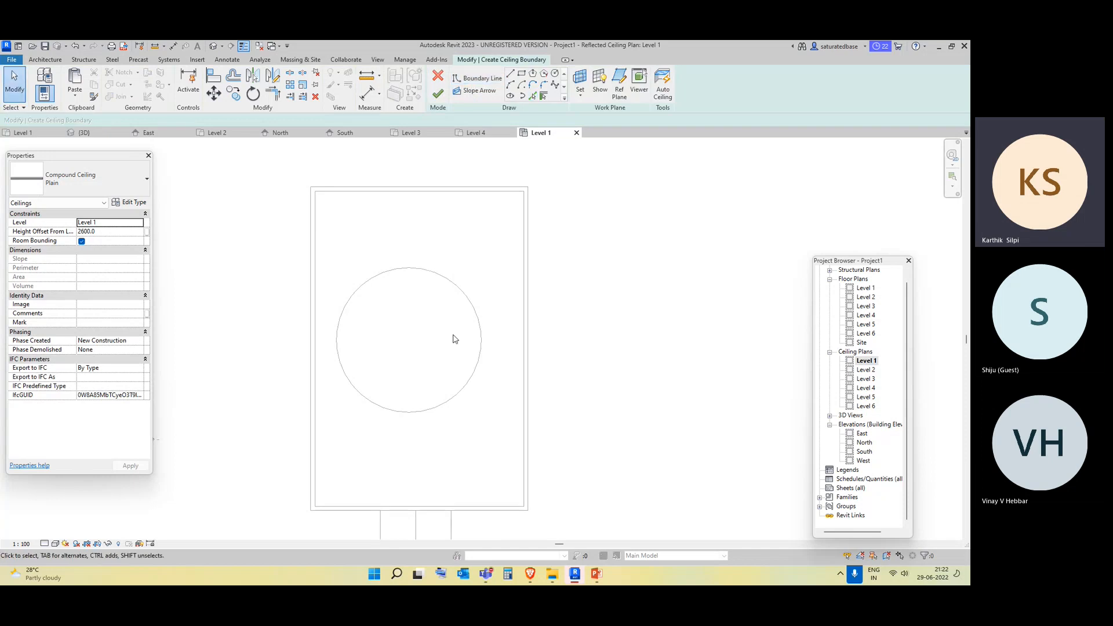
pyautogui.click(438, 92)
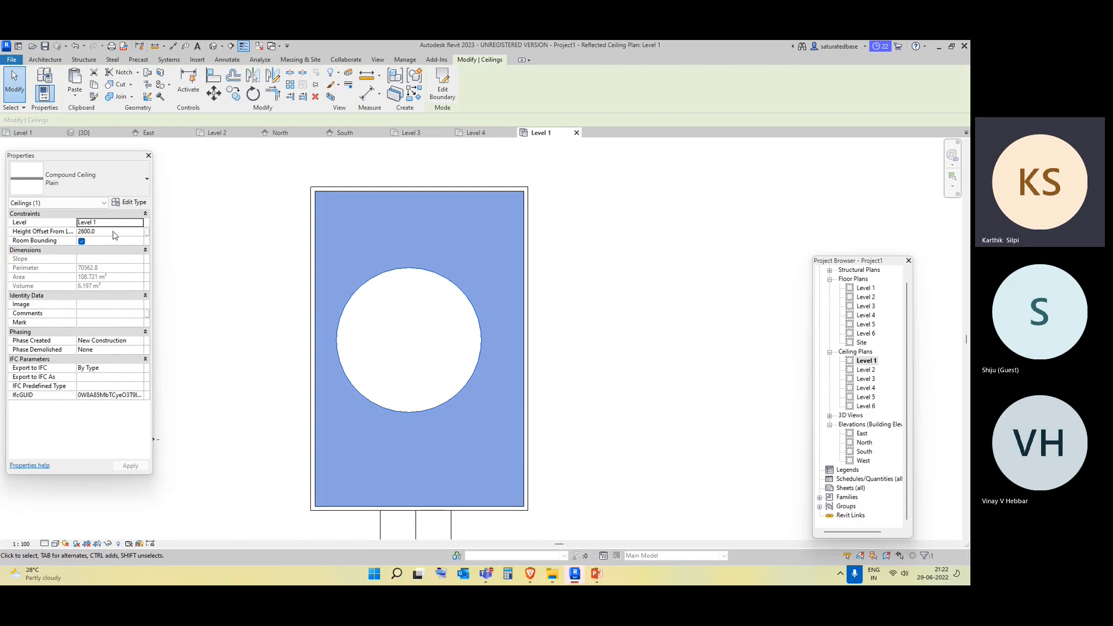
pyautogui.click(335, 168)
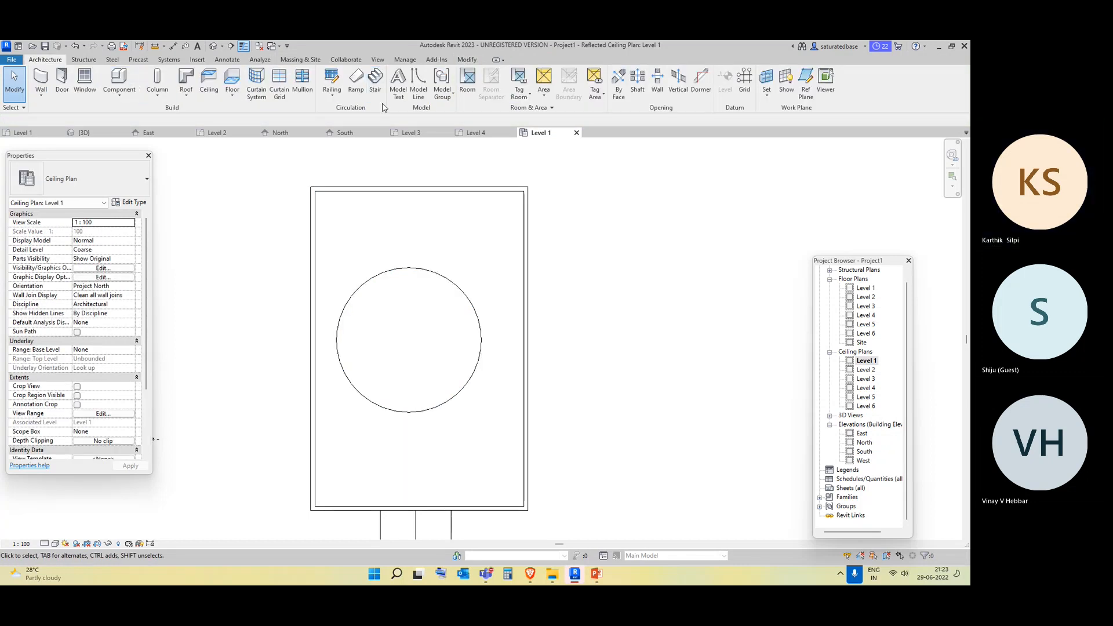
# Create a circular Plain ceiling from the opening's edge with a 3100 mm height offset from Level 1, and check it in 3D.
pyautogui.click(209, 80)
pyautogui.click(471, 88)
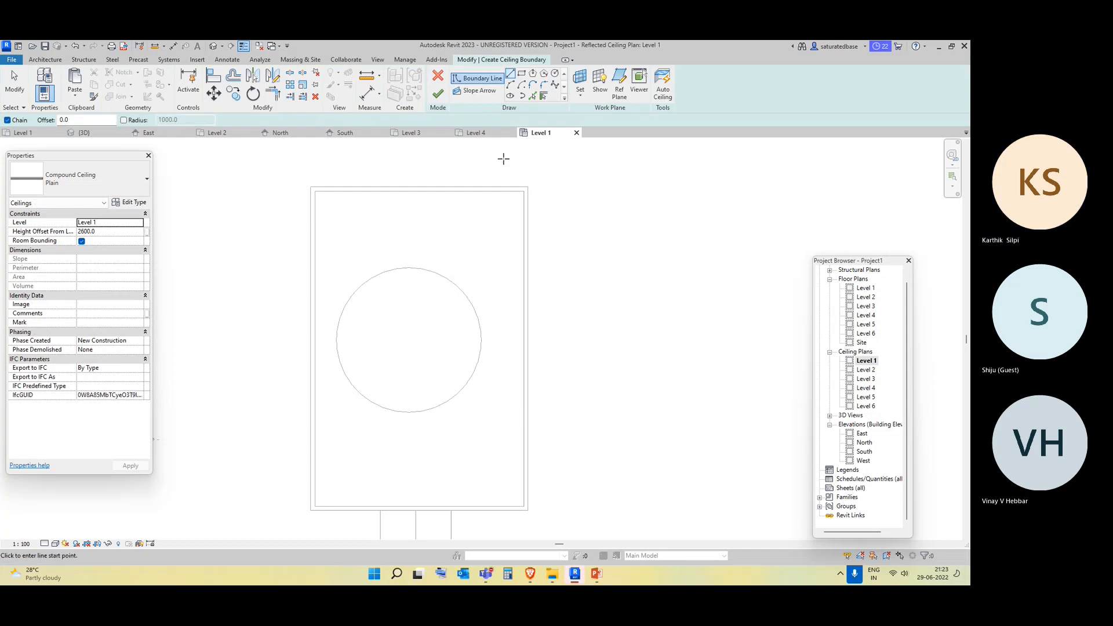
pyautogui.click(533, 97)
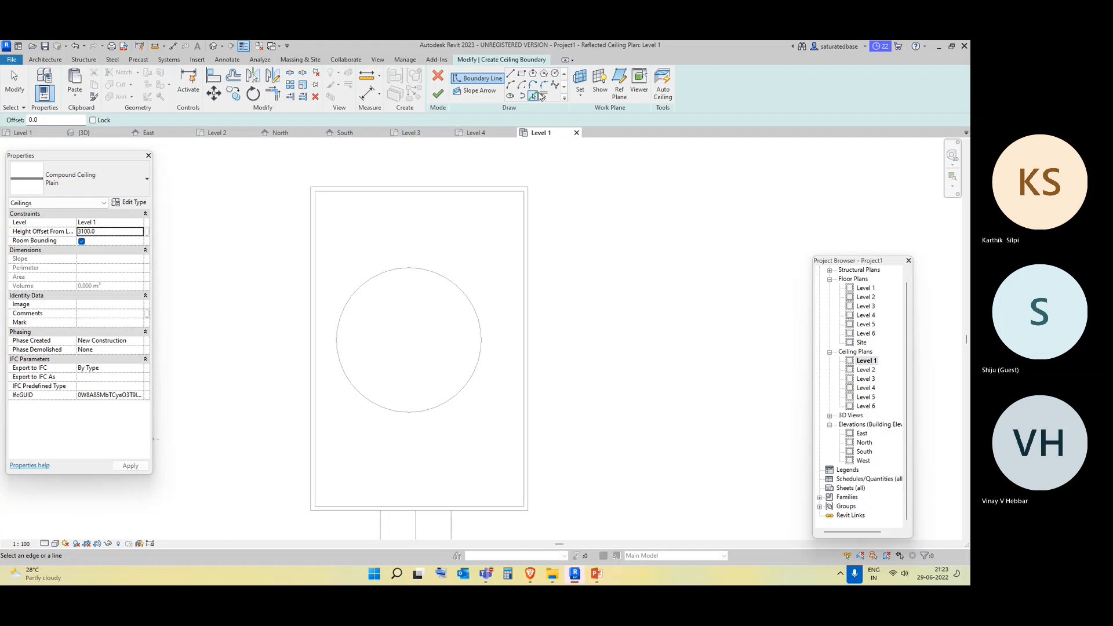
pyautogui.click(534, 97)
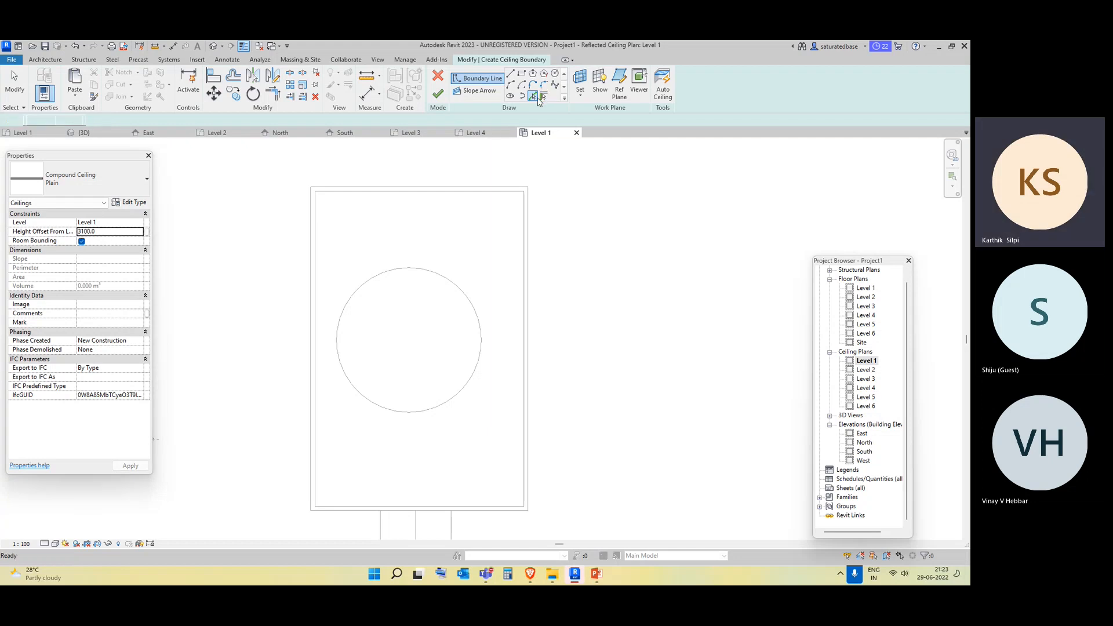
pyautogui.click(438, 277)
pyautogui.click(456, 396)
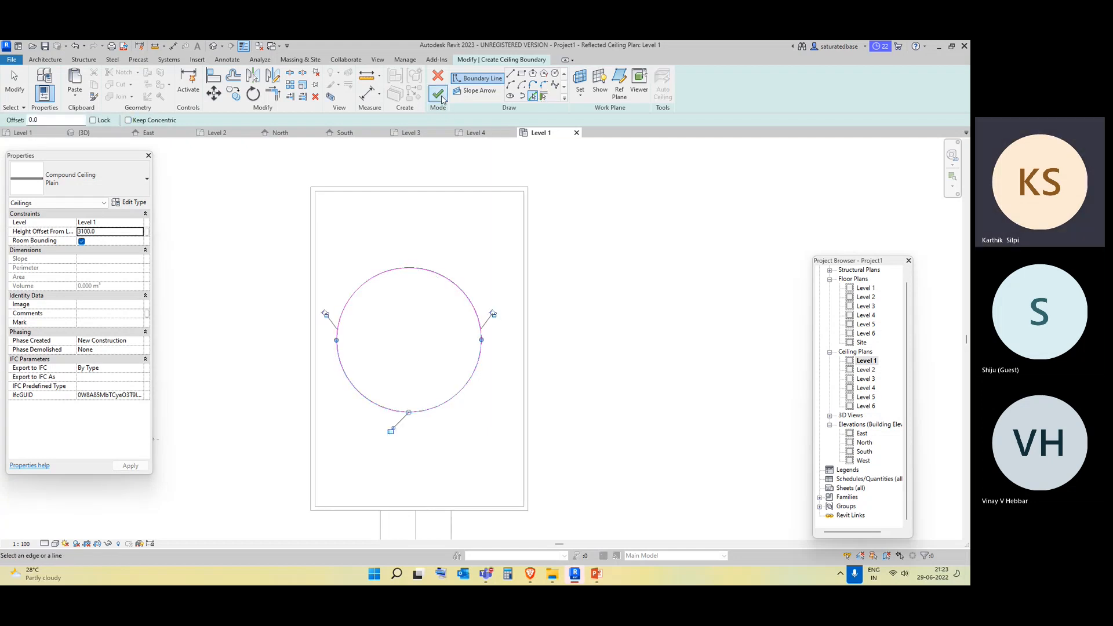
pyautogui.click(438, 93)
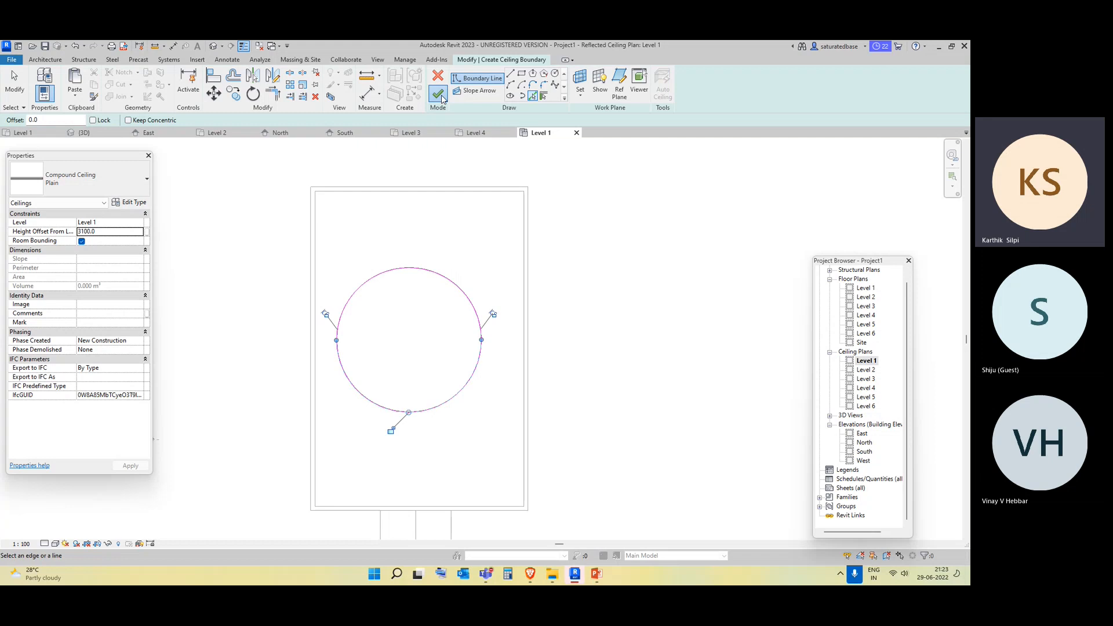
pyautogui.click(213, 46)
pyautogui.keyDown('shift'); pyautogui.moveTo(444, 398); pyautogui.dragTo(408, 332, button='middle'); pyautogui.keyUp('shift')
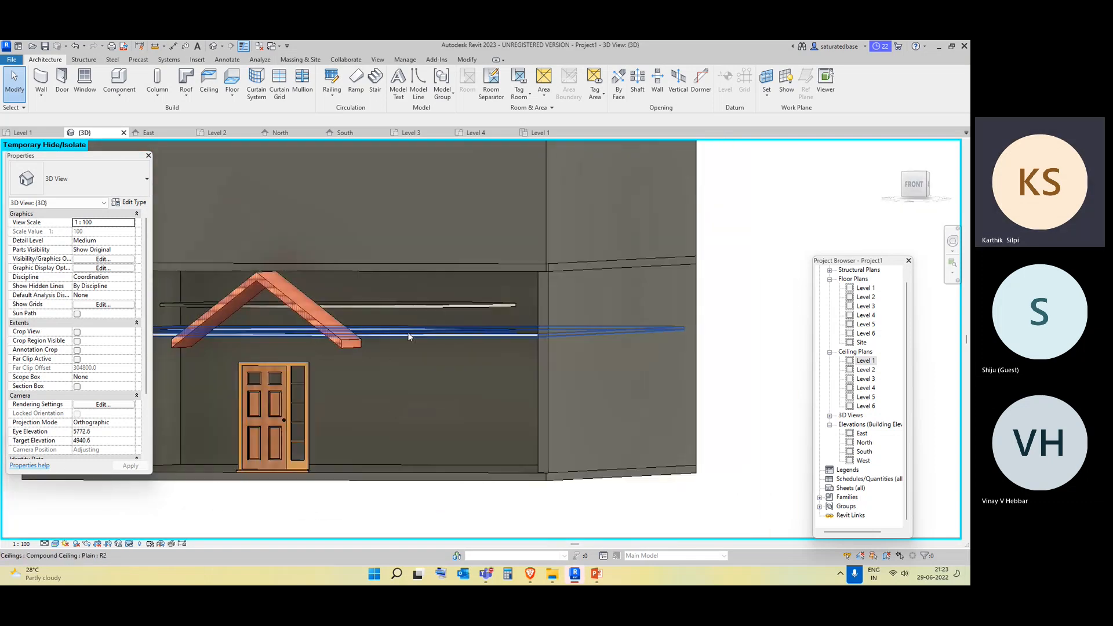
# Start an architectural wall in the Level 1 ceiling plan using the Interior - 79mm Partition (1-hr) type, and check its type properties.
pyautogui.doubleClick(872, 362)
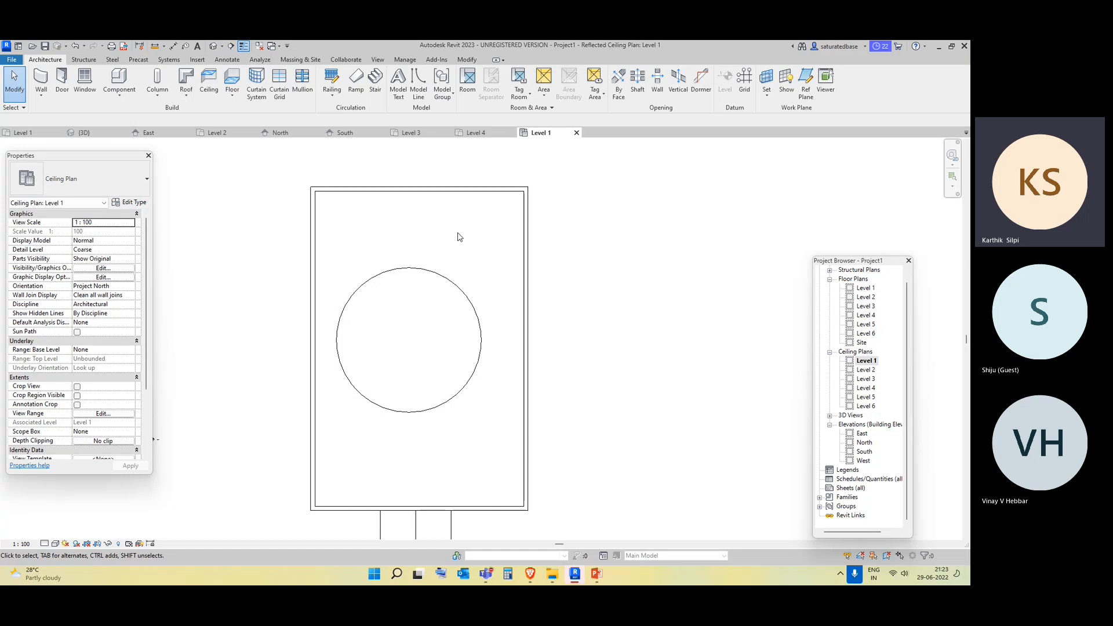
pyautogui.click(41, 95)
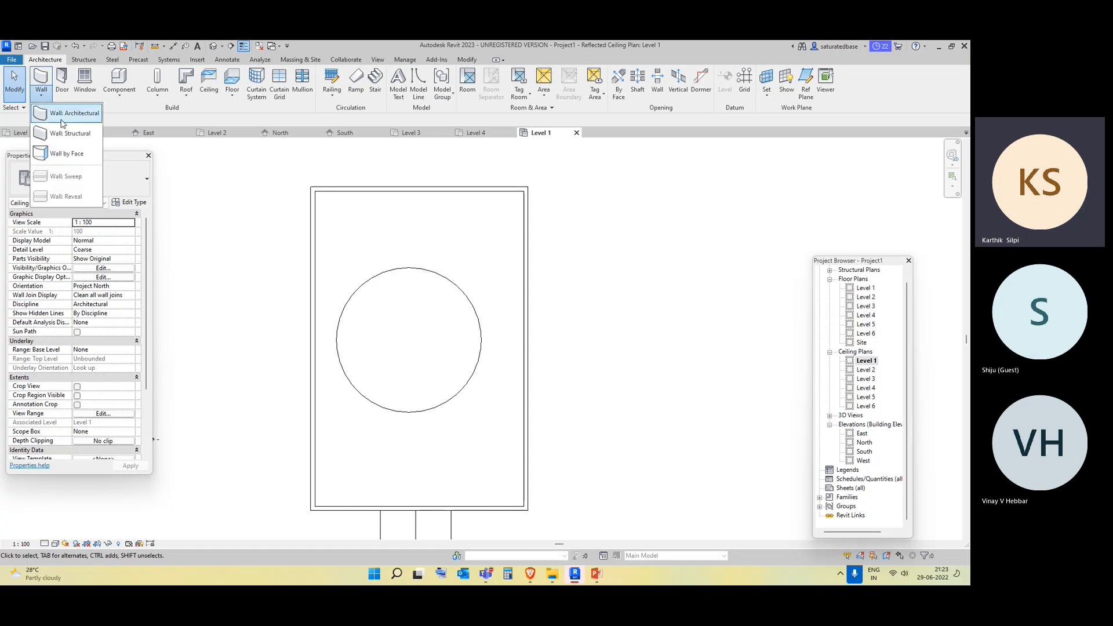
pyautogui.click(62, 116)
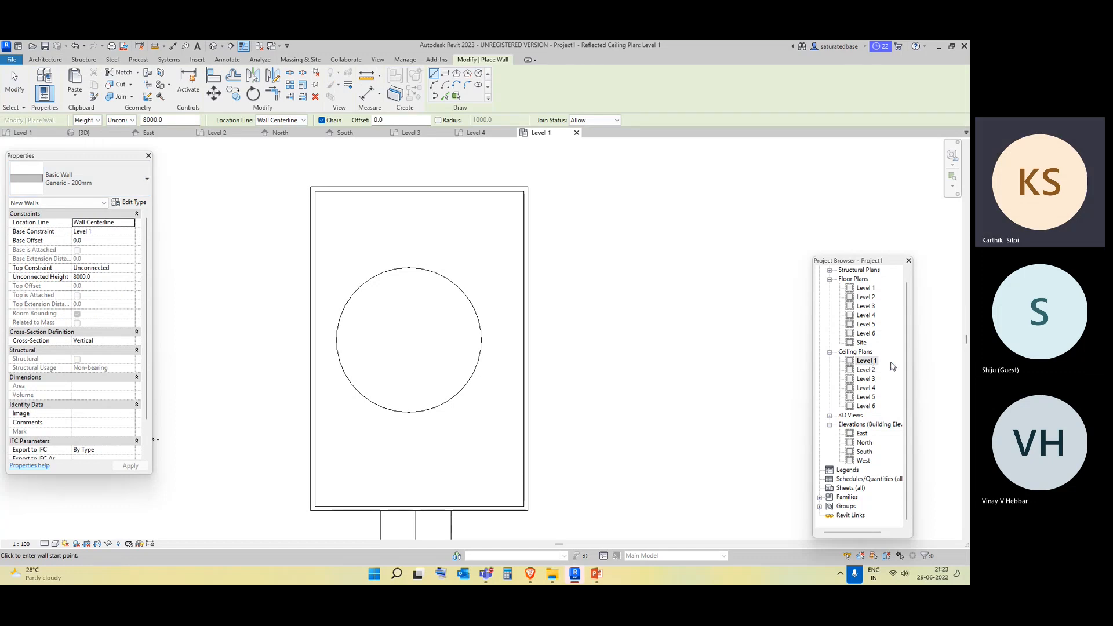
pyautogui.click(81, 178)
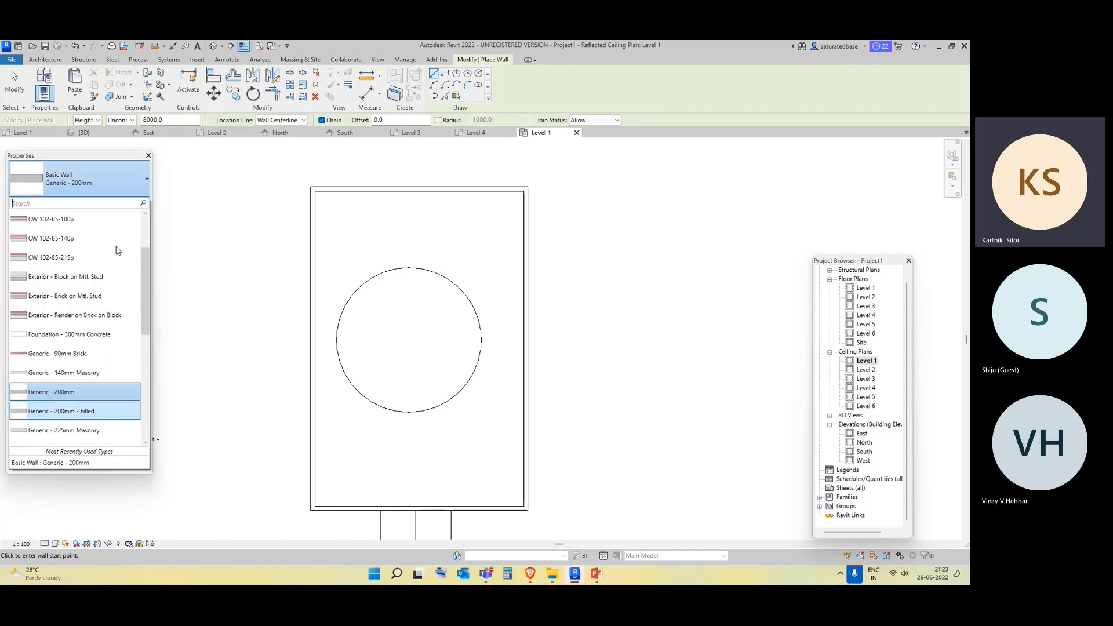
pyautogui.scroll(-3, 129, 318)
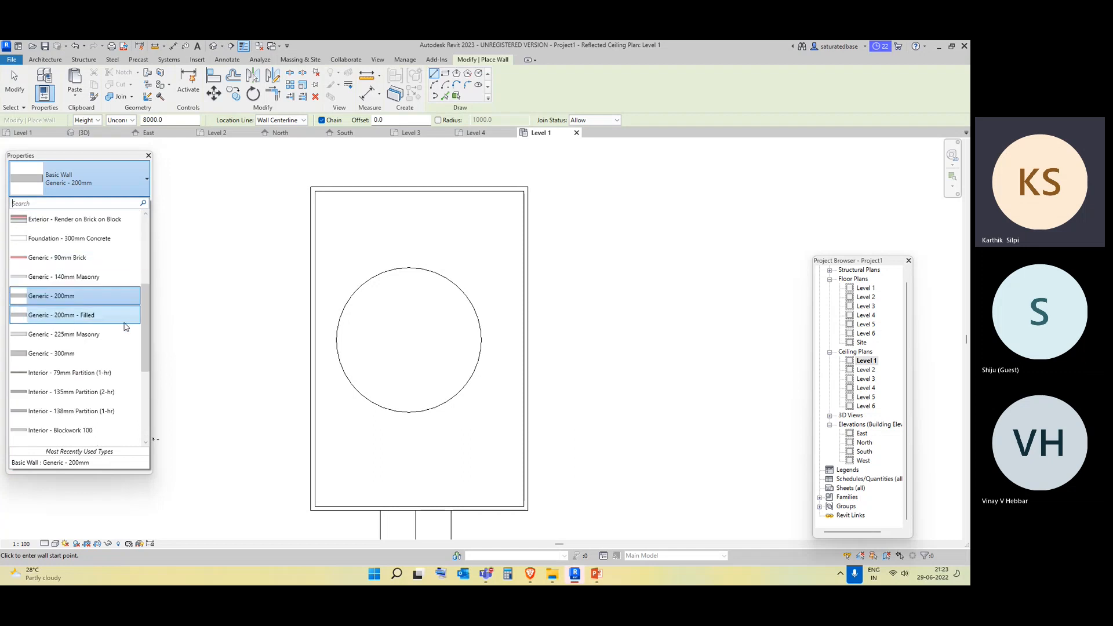
pyautogui.scroll(-3, 119, 325)
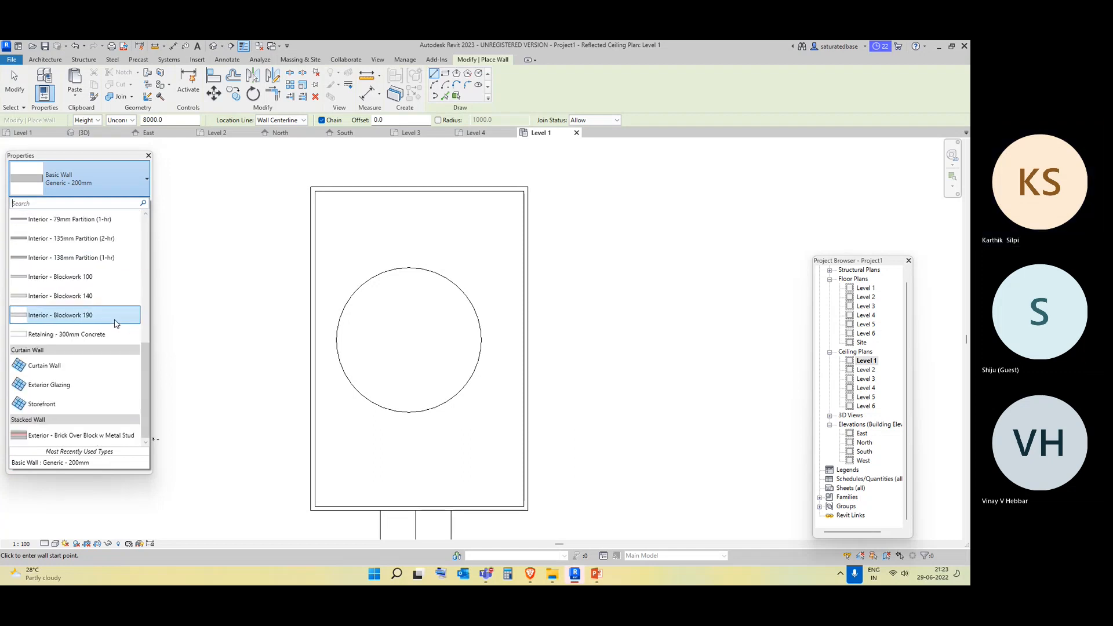
pyautogui.click(98, 223)
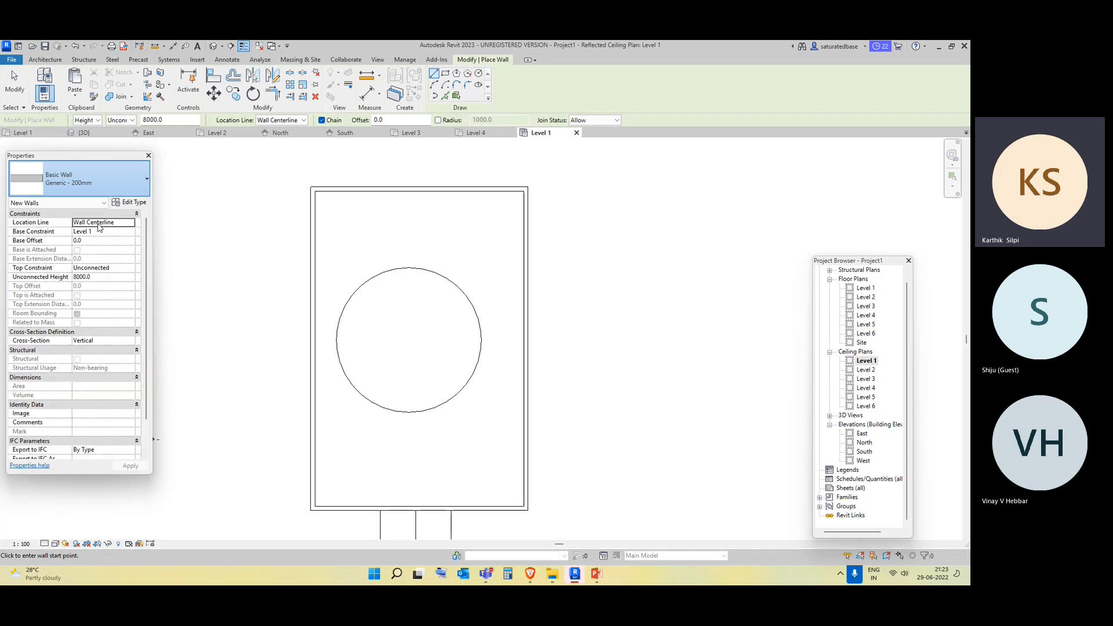
pyautogui.click(131, 204)
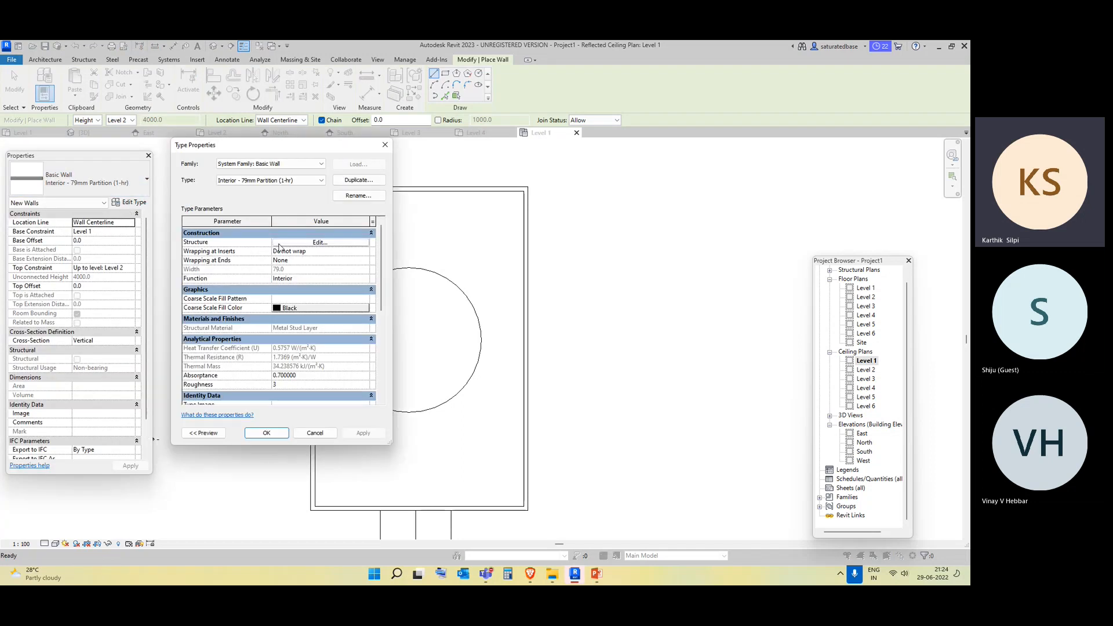
pyautogui.click(385, 145)
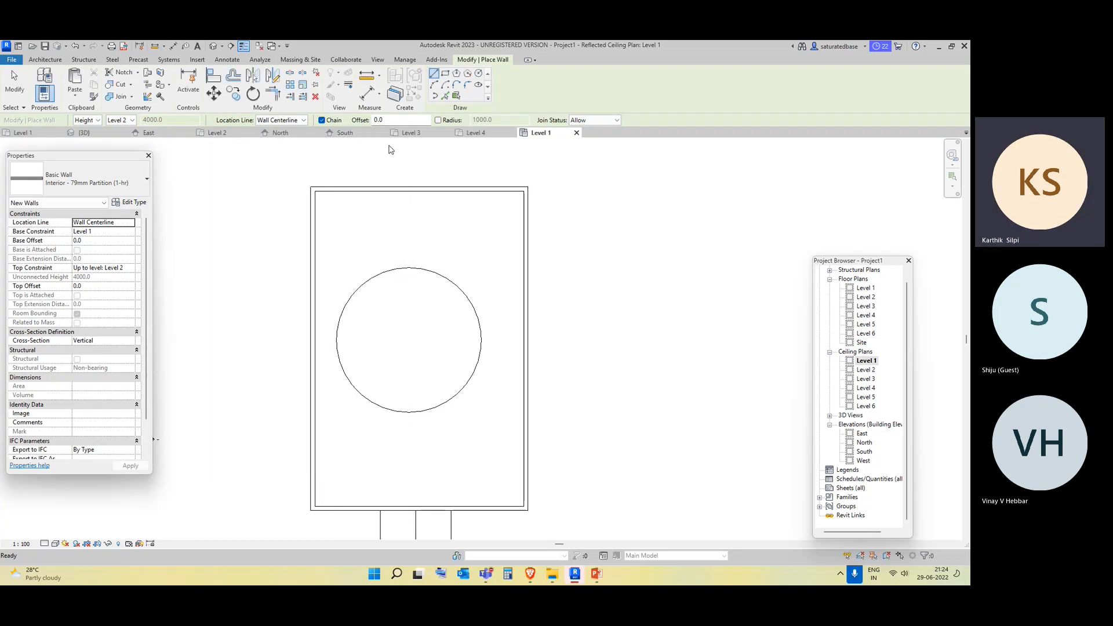
# Place the partition wall along the circular opening's edge with a 2600 mm base offset and a 500 mm unconnected height.
pyautogui.click(452, 96)
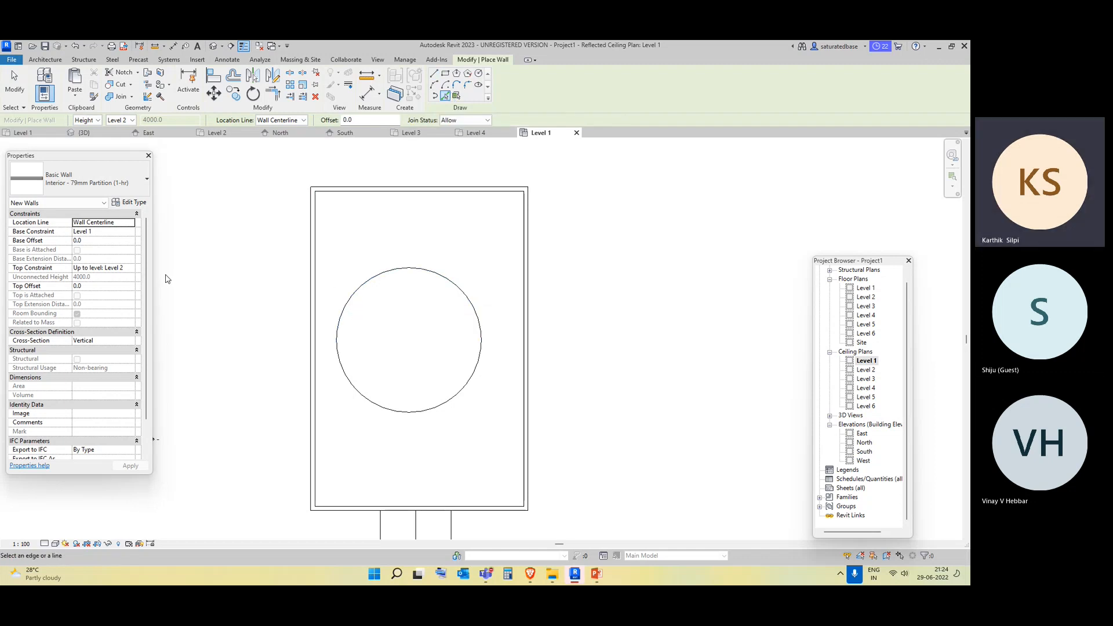
pyautogui.click(106, 241)
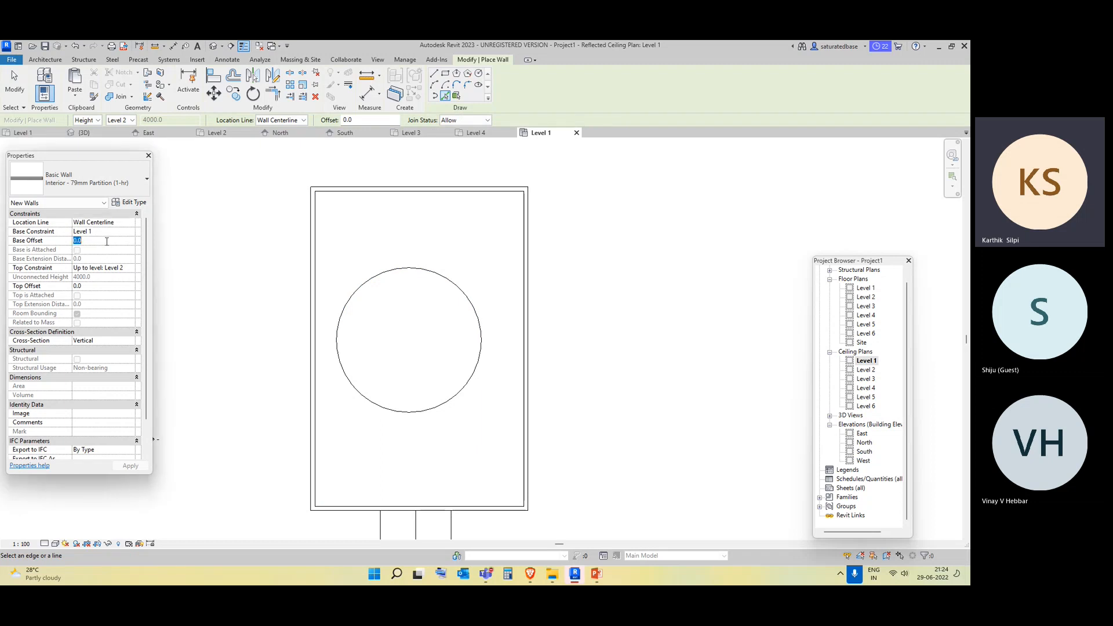
pyautogui.write('260')
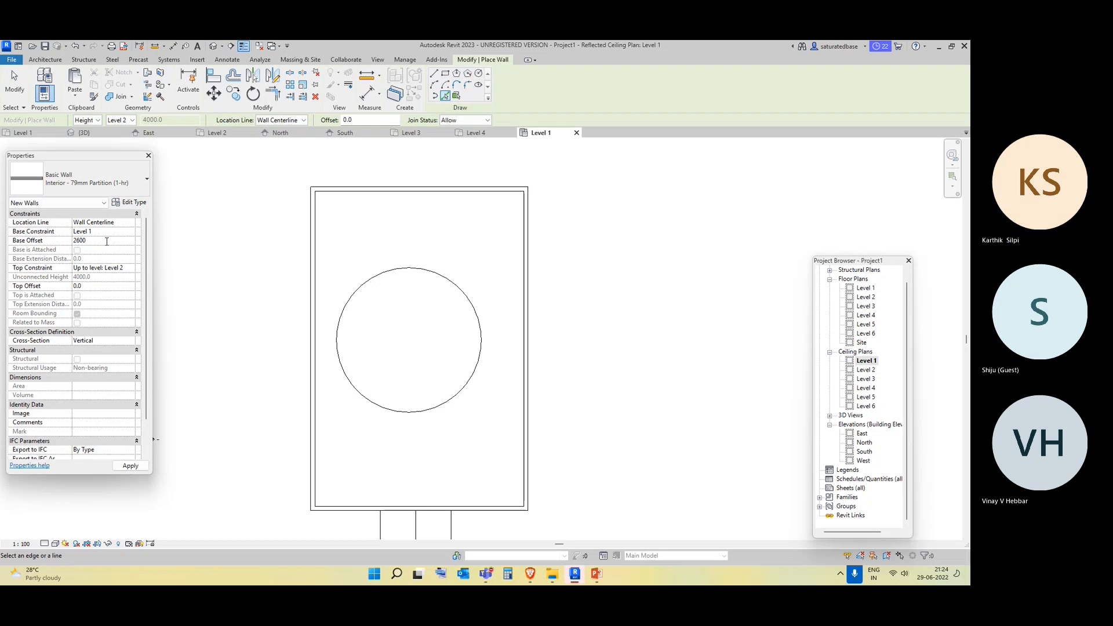
pyautogui.write('0')
pyautogui.click(130, 268)
pyautogui.click(111, 278)
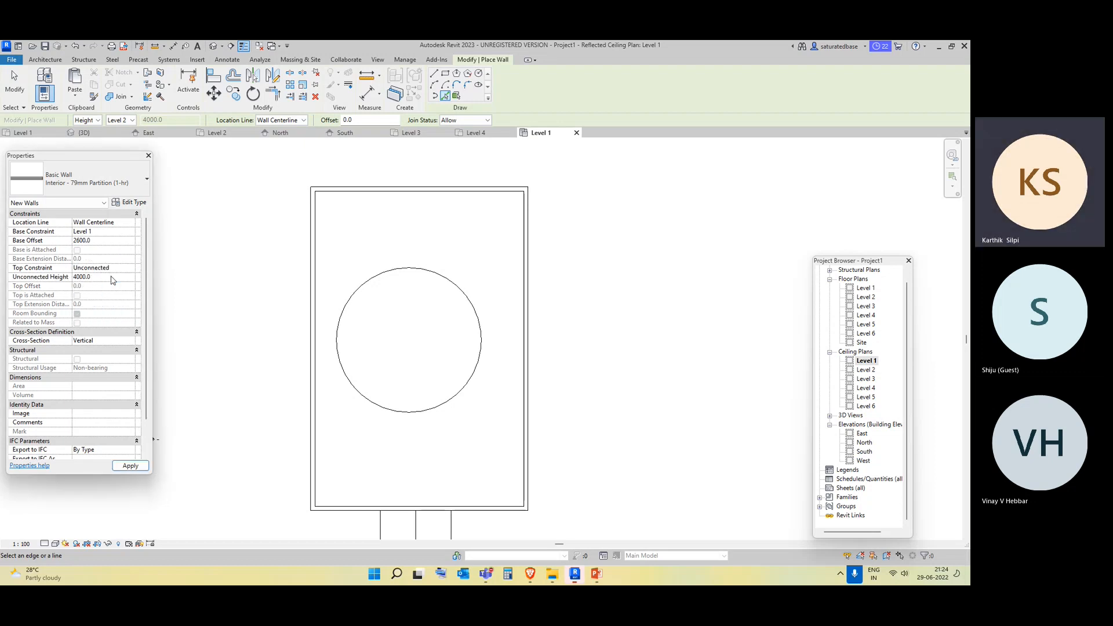
pyautogui.click(112, 277)
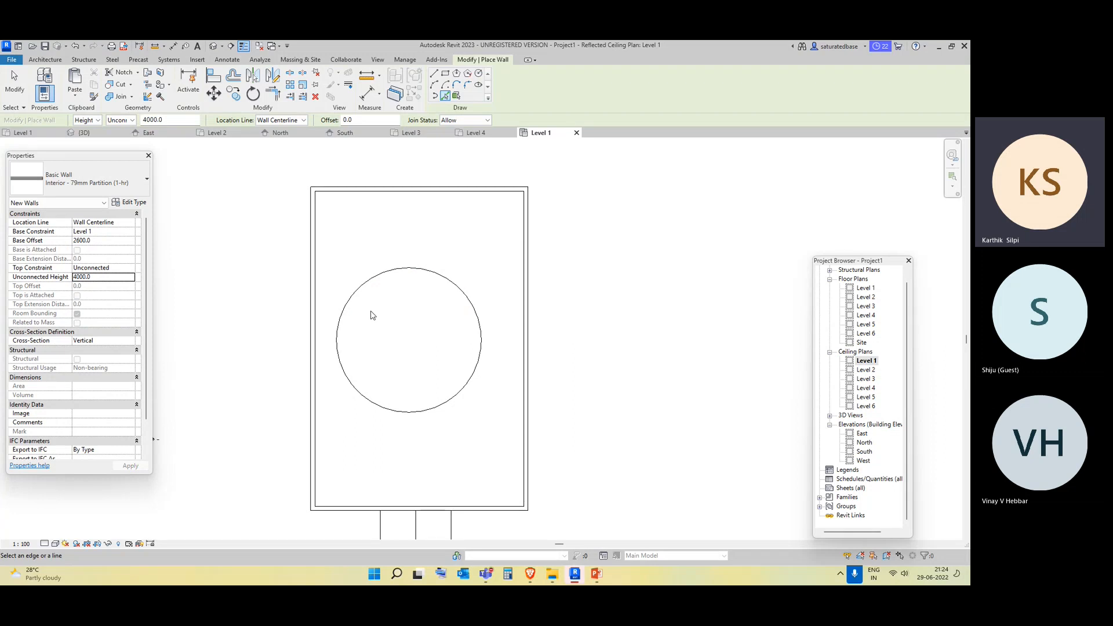
pyautogui.click(109, 277)
pyautogui.write('500')
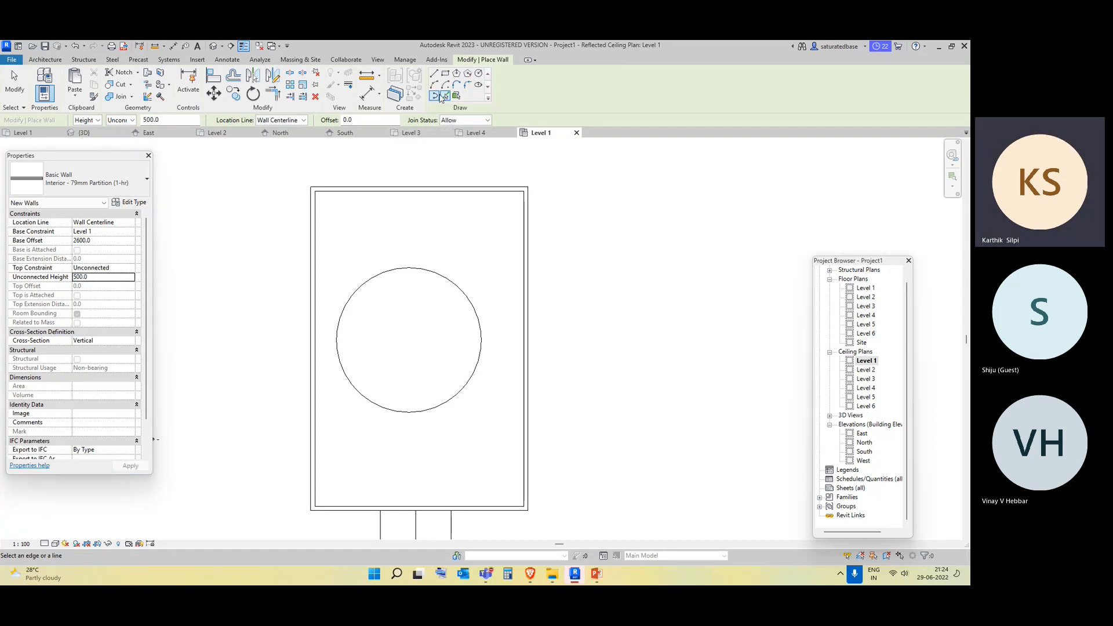
pyautogui.click(397, 274)
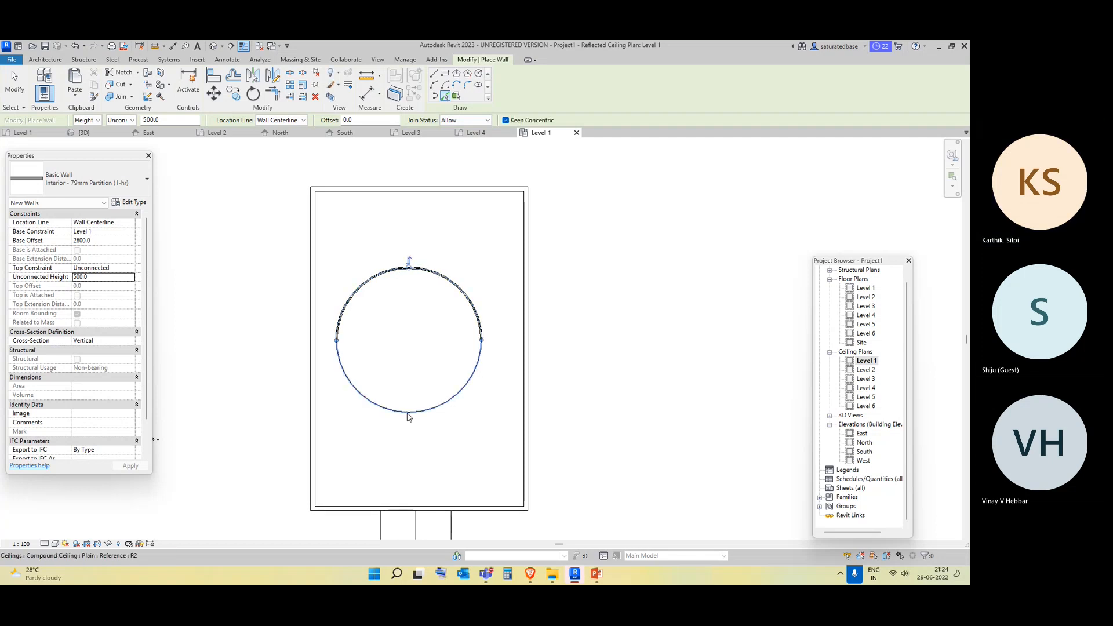
# Inspect the new circular wall between the two ceilings in 3D from below, and end wall placement.
pyautogui.click(214, 46)
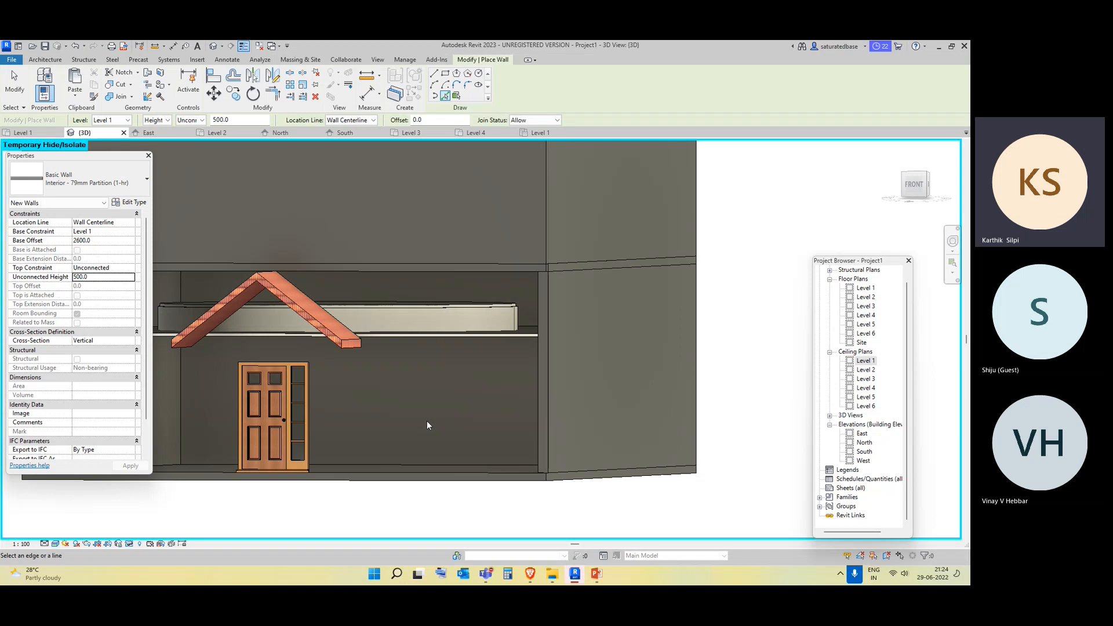
pyautogui.keyDown('shift'); pyautogui.moveTo(437, 466); pyautogui.dragTo(363, 357, button='middle'); pyautogui.keyUp('shift')
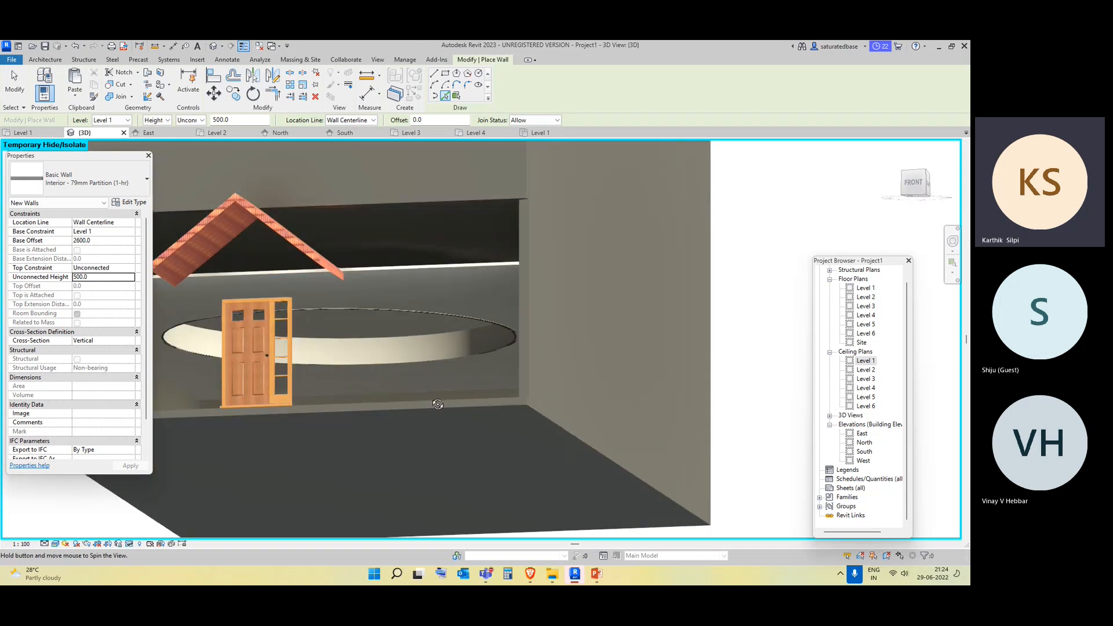
pyautogui.scroll(3, 362, 356)
pyautogui.scroll(-2, 409, 404)
pyautogui.scroll(3, 321, 395)
pyautogui.click(319, 392)
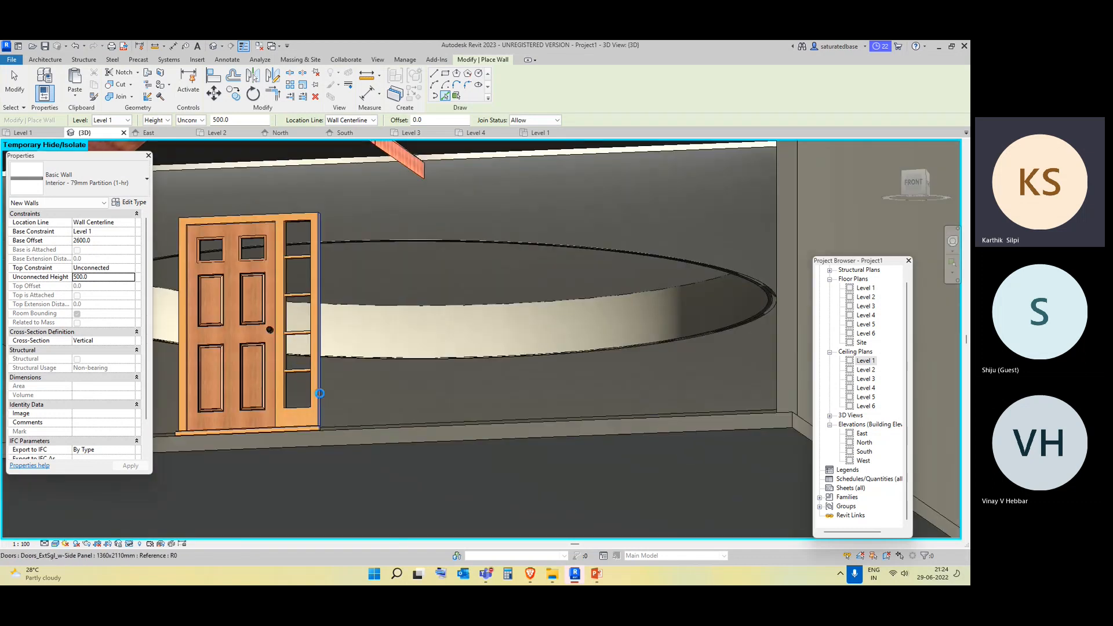
pyautogui.press('Escape')
pyautogui.press('Escape')
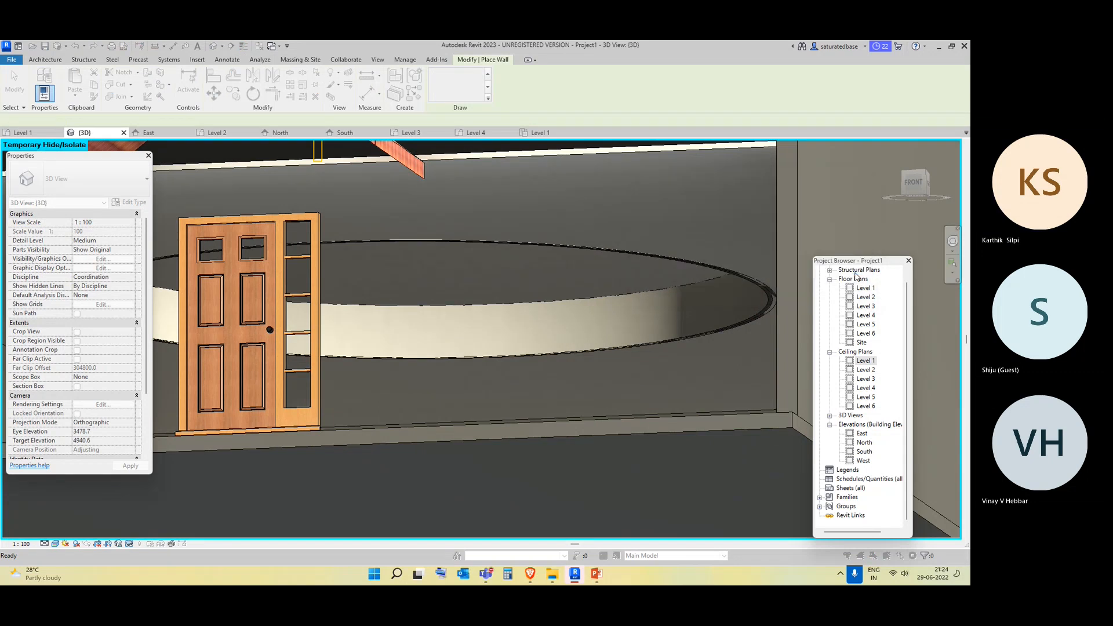
# Temporarily hide the entrance door and the small gable roof above it in 3D, and view the stepped ceiling from the front.
pyautogui.click(321, 388)
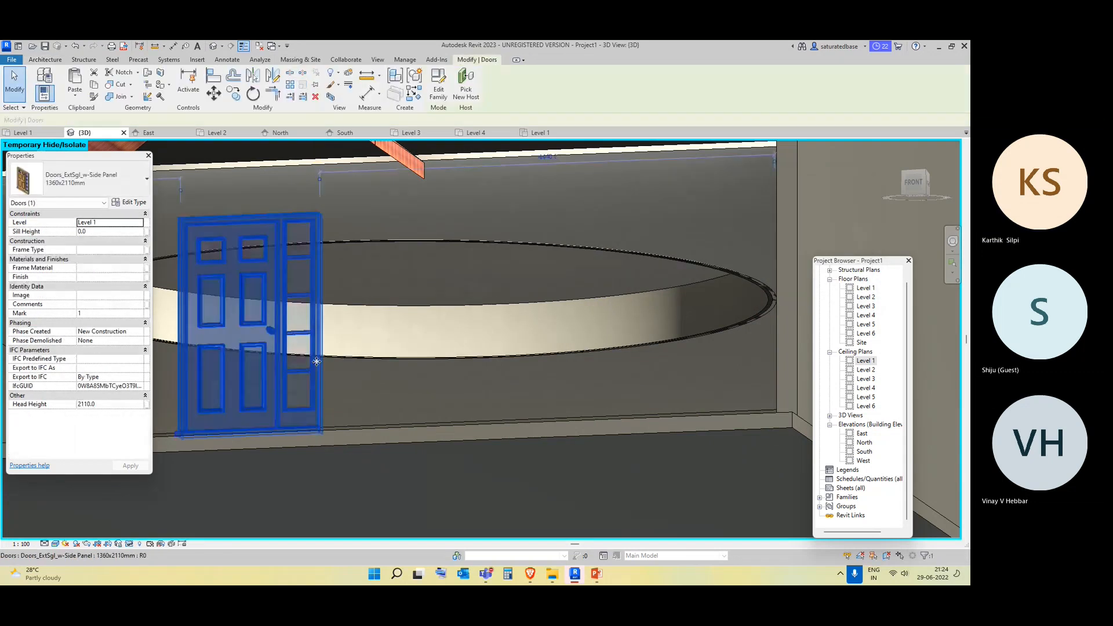
pyautogui.click(130, 544)
pyautogui.click(150, 521)
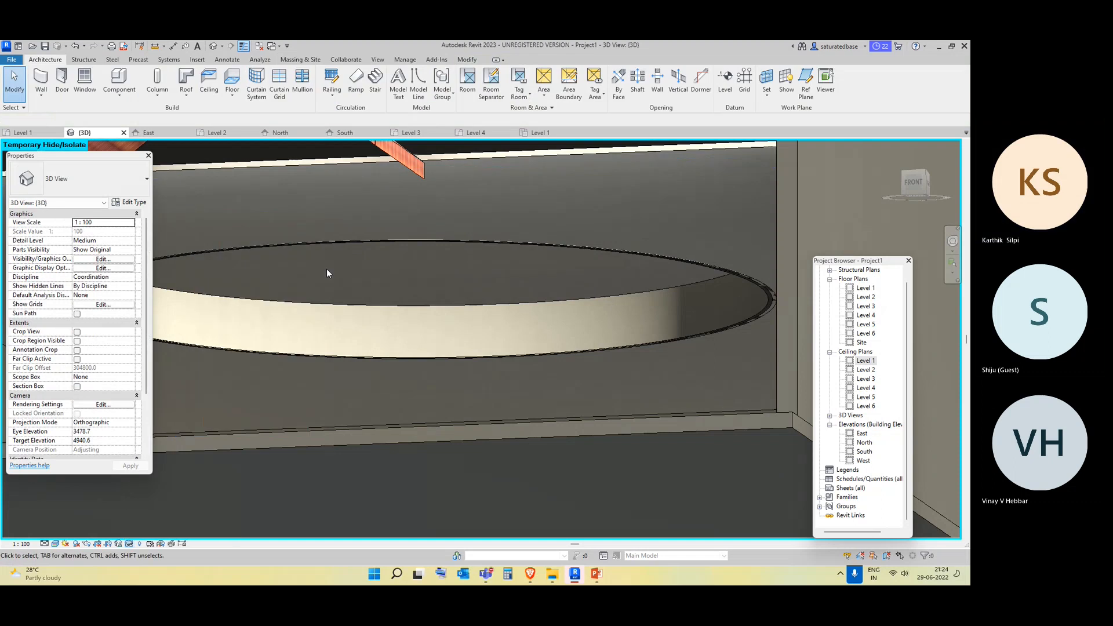
pyautogui.scroll(-2, 338, 214)
pyautogui.click(339, 216)
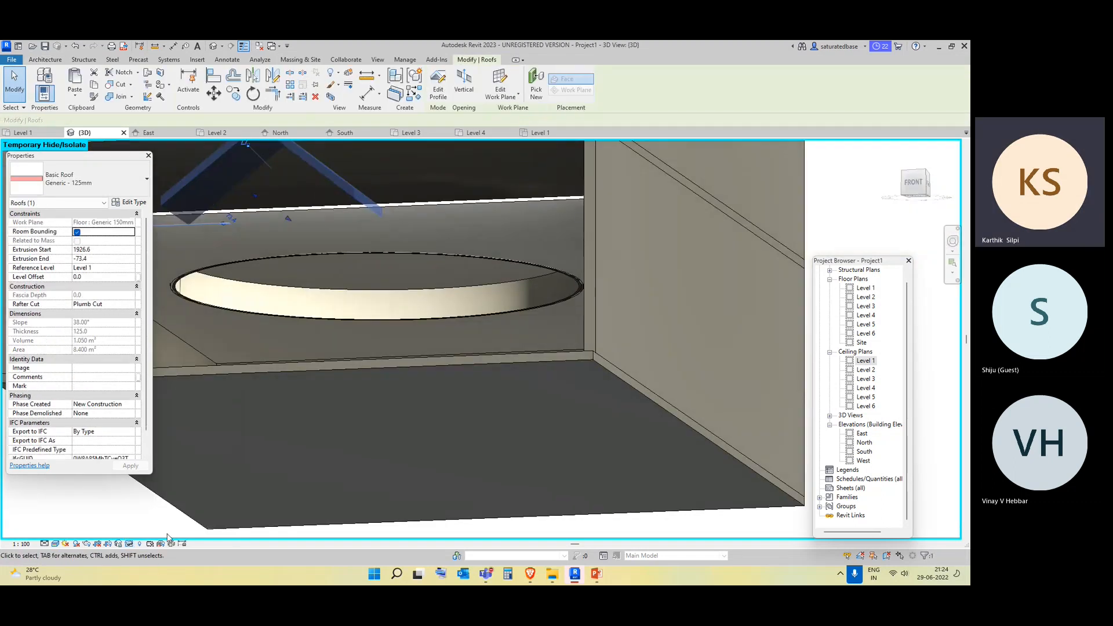
pyautogui.click(138, 545)
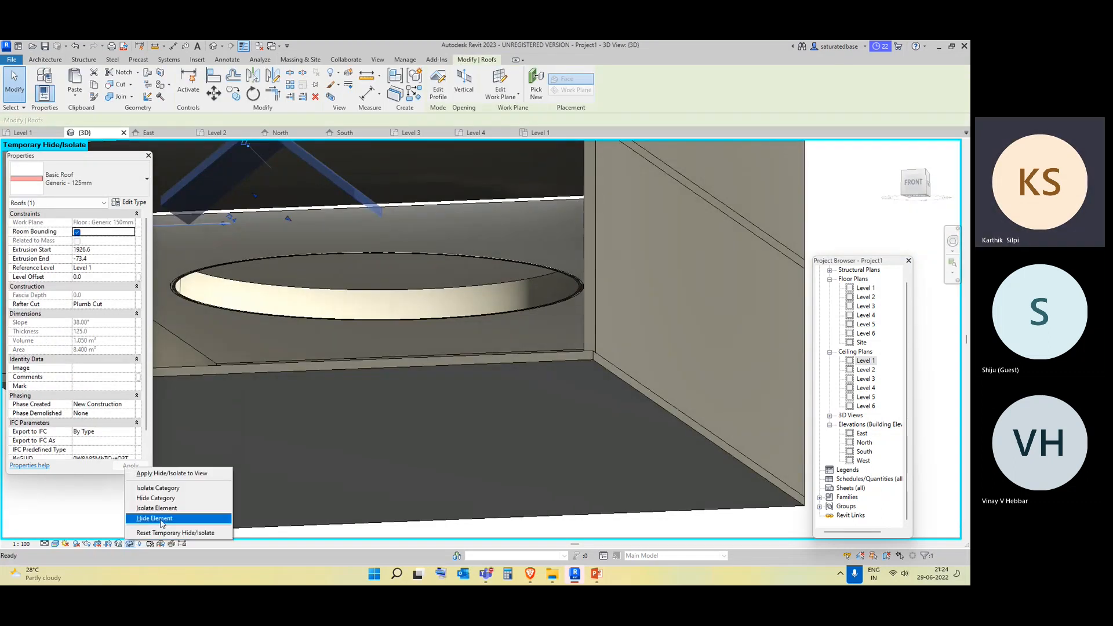
pyautogui.click(162, 519)
pyautogui.keyDown('shift'); pyautogui.moveTo(270, 442); pyautogui.dragTo(465, 413, button='middle'); pyautogui.keyUp('shift')
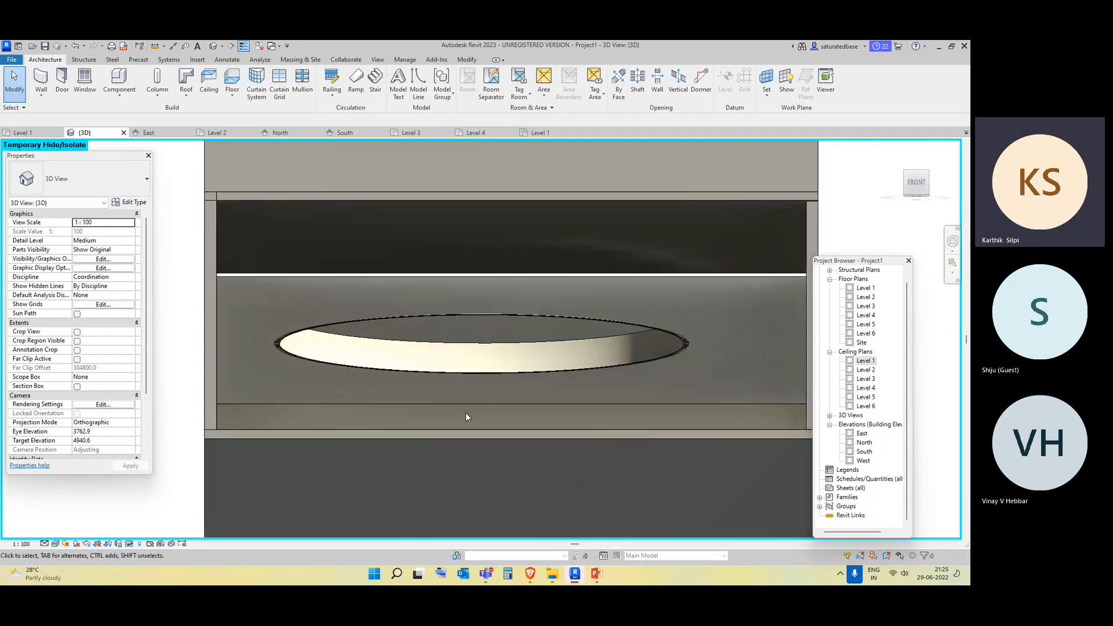
# In the Level 1 ceiling plan, start loading a family and browse the UK library to Lighting, Architectural, Internal.
pyautogui.doubleClick(867, 361)
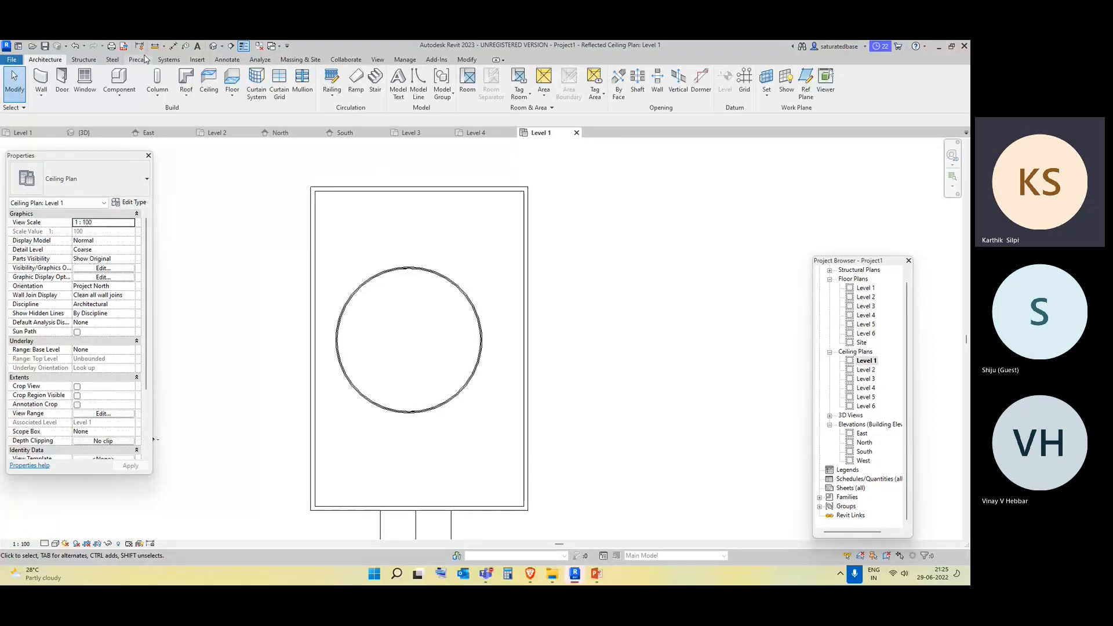
pyautogui.click(198, 60)
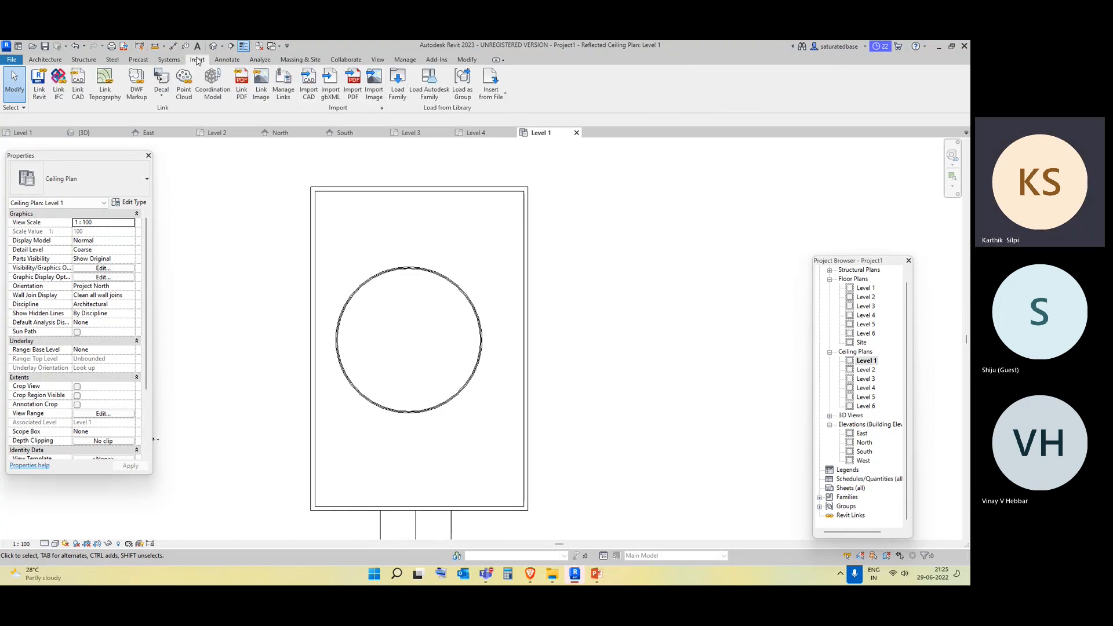
pyautogui.click(398, 83)
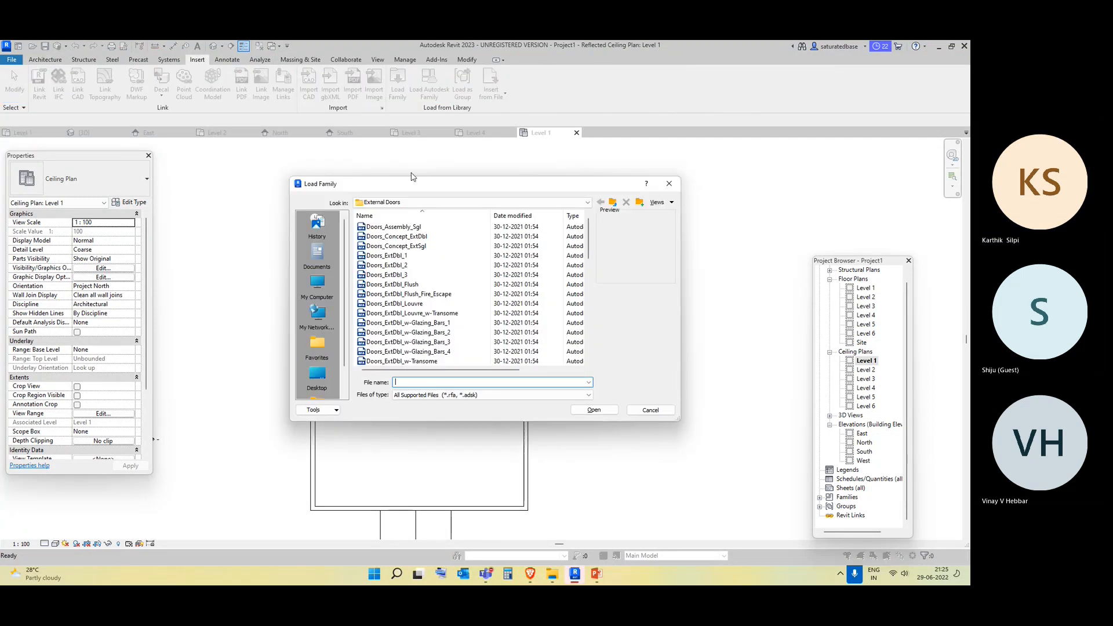
pyautogui.click(605, 206)
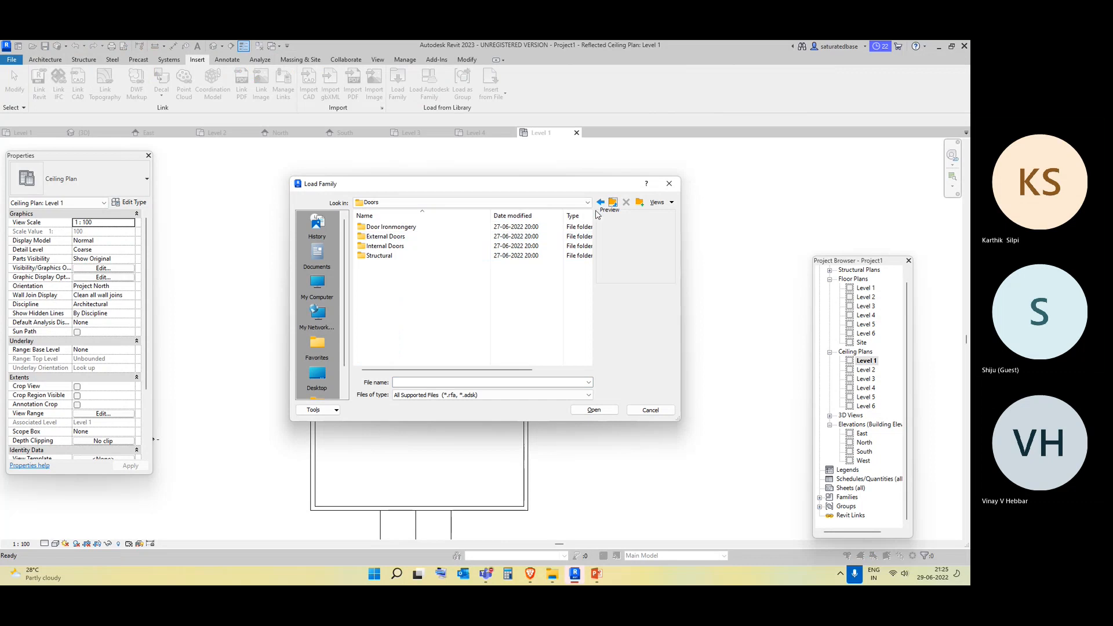
pyautogui.click(612, 203)
pyautogui.scroll(-8, 520, 299)
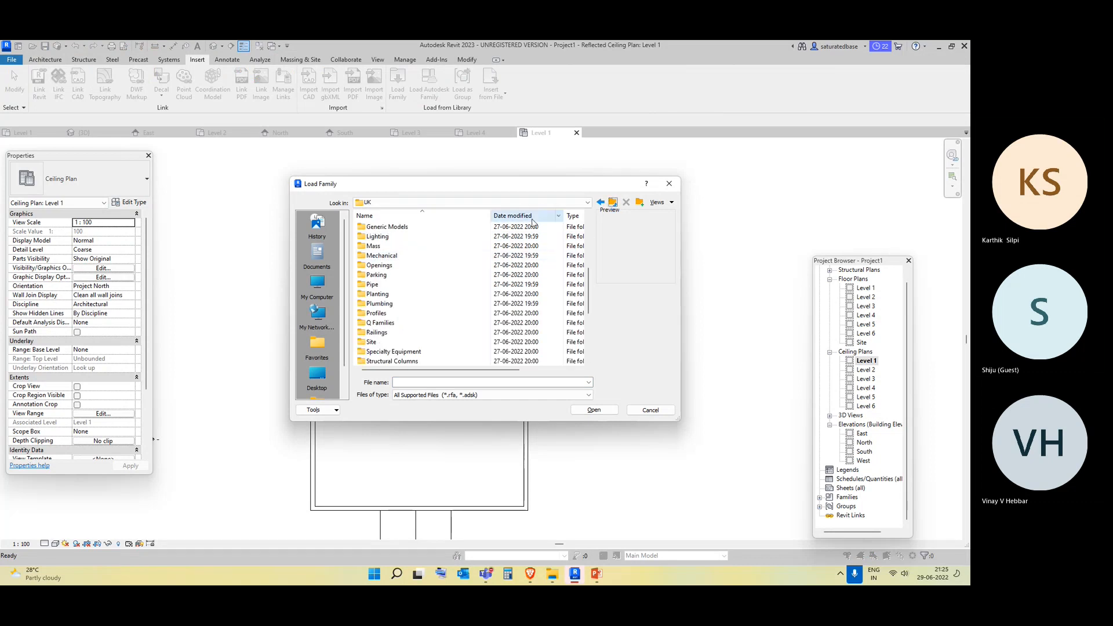
pyautogui.scroll(2, 510, 293)
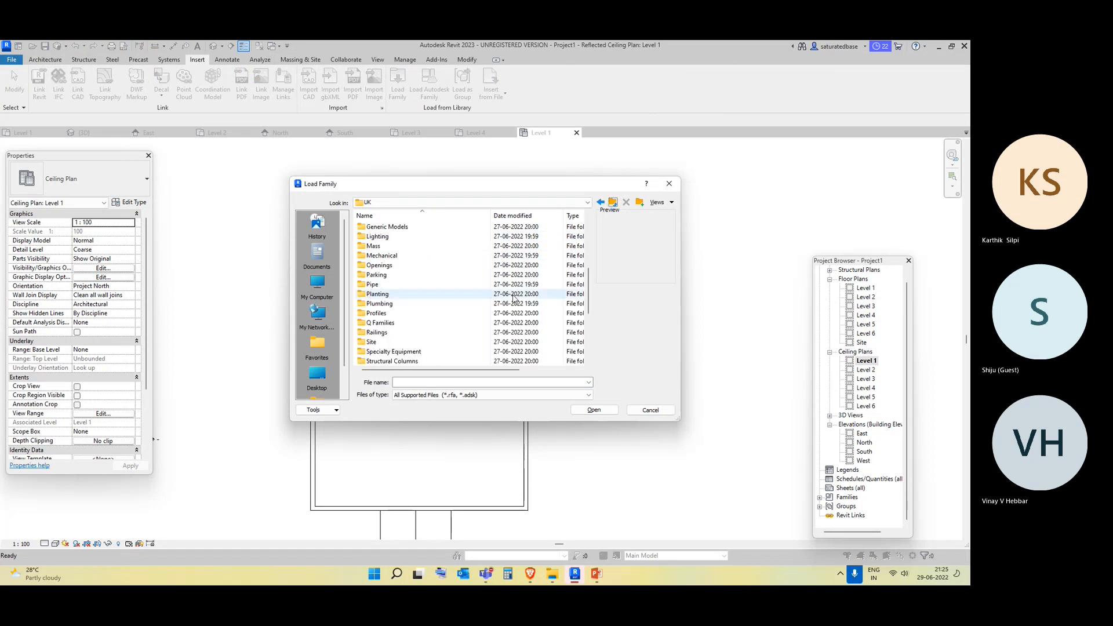
pyautogui.doubleClick(404, 237)
pyautogui.doubleClick(405, 227)
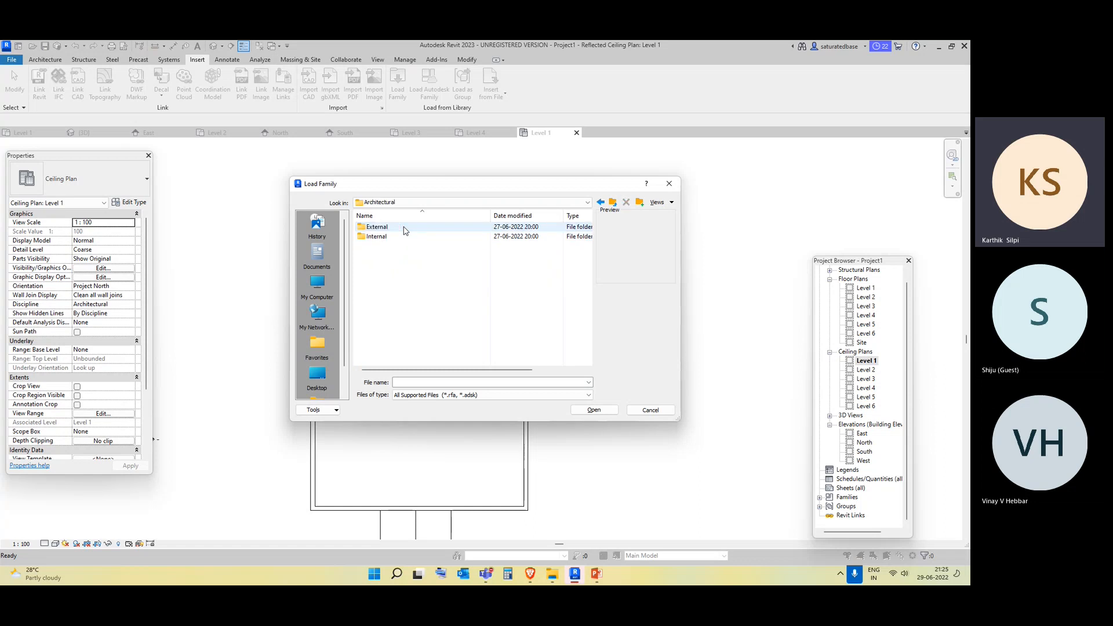
pyautogui.doubleClick(407, 237)
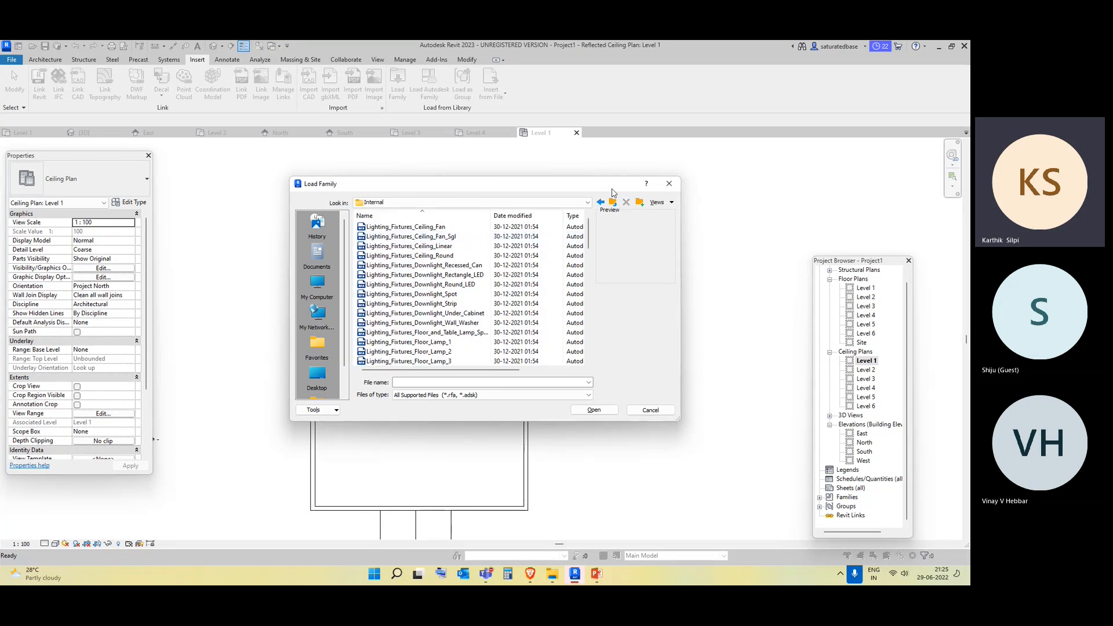
# Preview several internal lighting fixtures in the library and load the Lighting_Fixtures_Suspended_Linear_2 family.
pyautogui.click(447, 236)
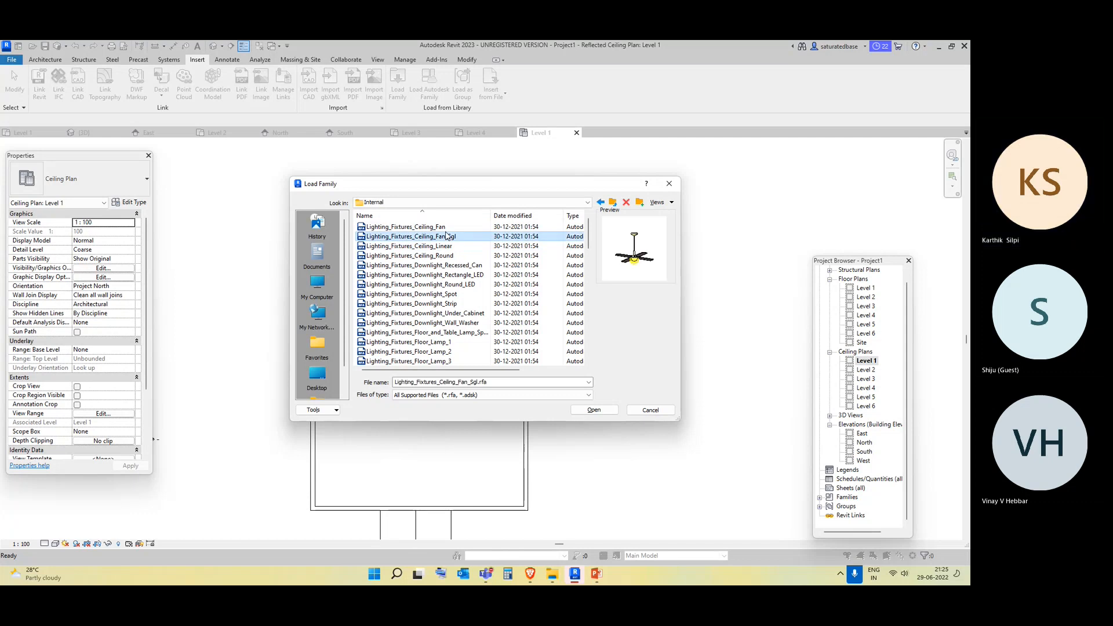
pyautogui.click(444, 227)
pyautogui.click(449, 247)
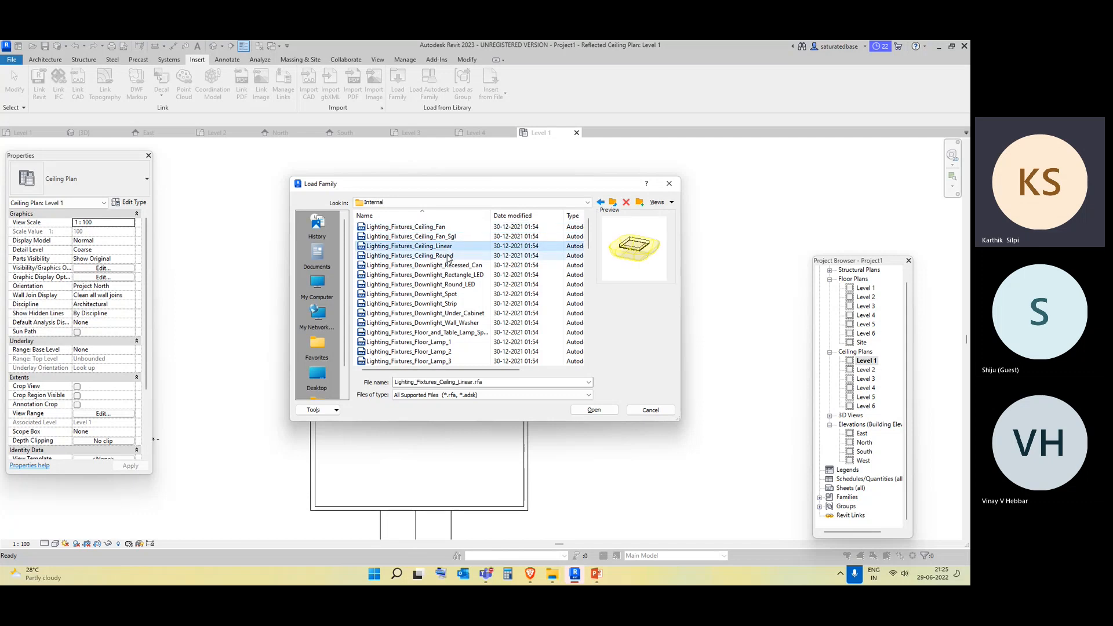
pyautogui.scroll(-4, 448, 255)
pyautogui.click(448, 256)
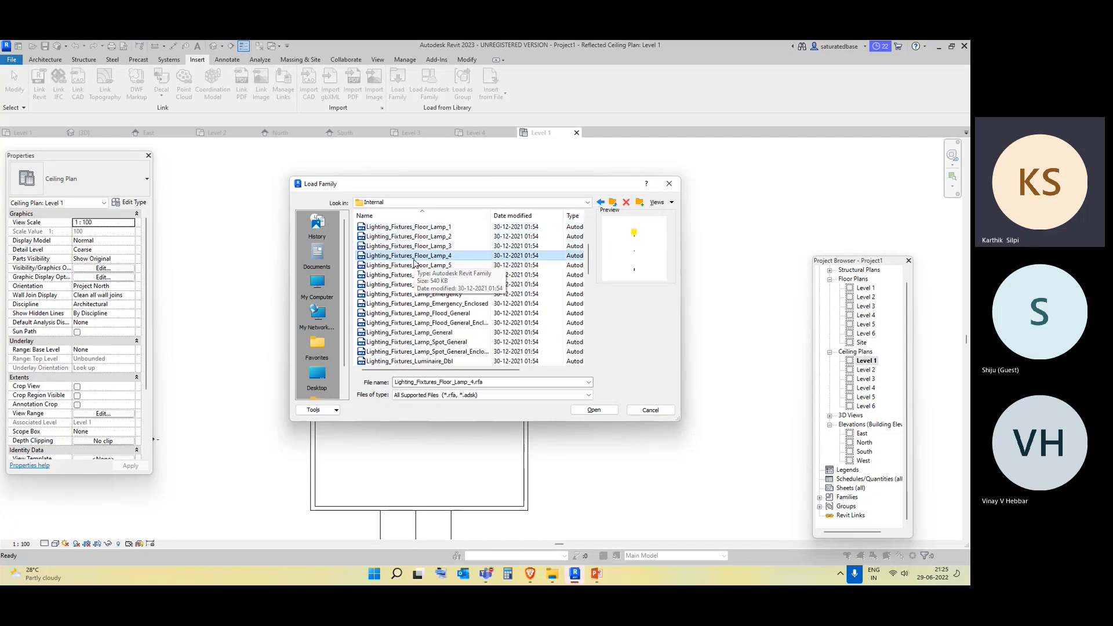
pyautogui.scroll(2, 440, 256)
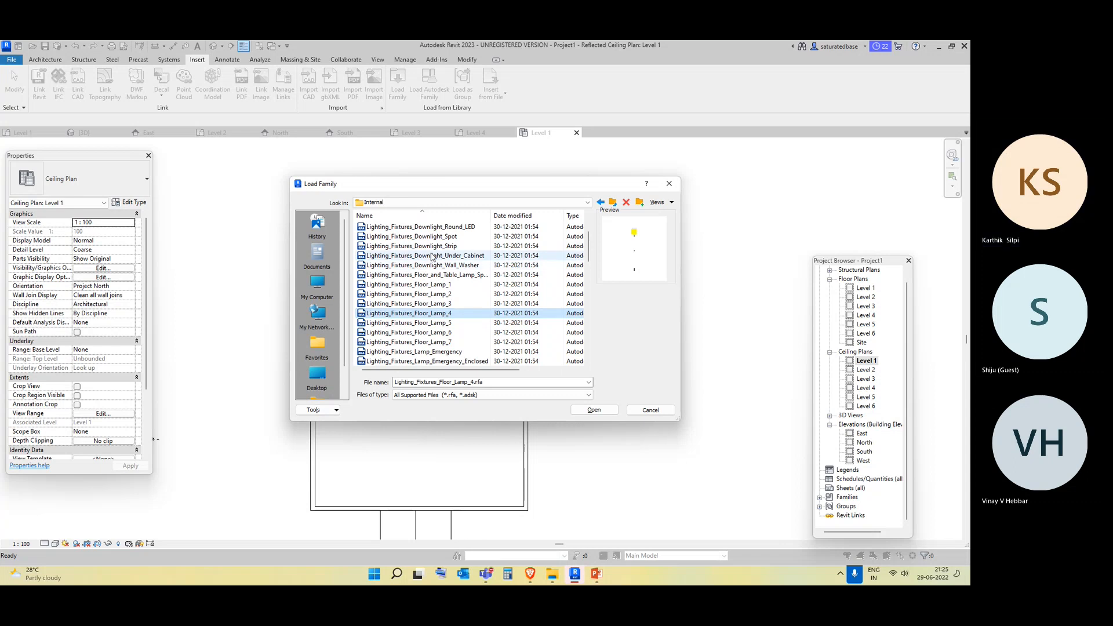
pyautogui.scroll(-7, 432, 258)
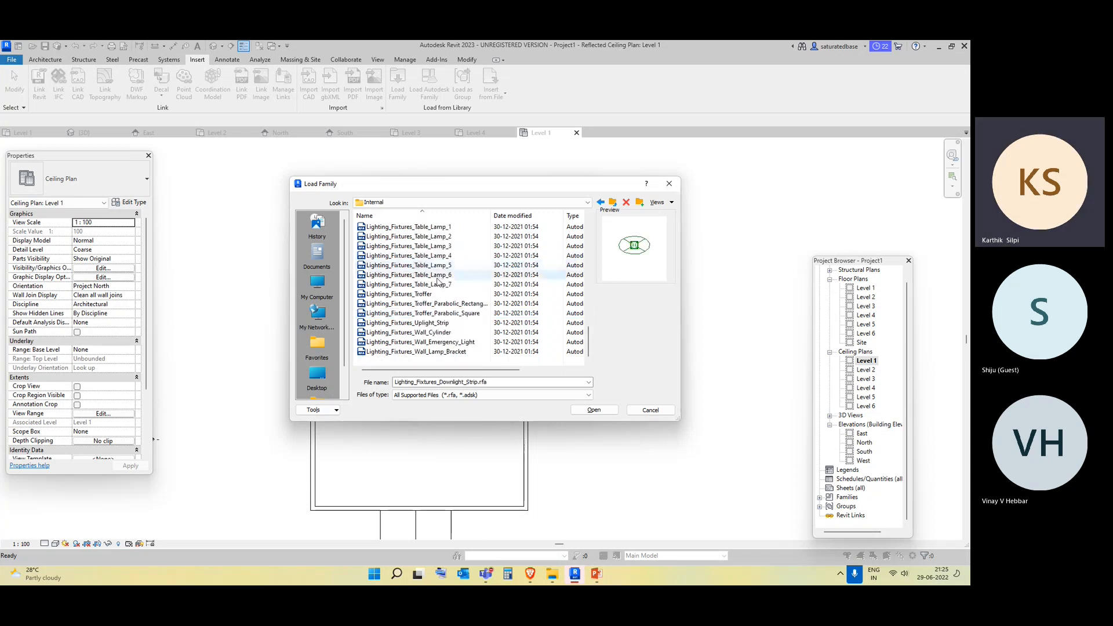
pyautogui.click(434, 275)
pyautogui.scroll(4, 432, 267)
pyautogui.click(445, 323)
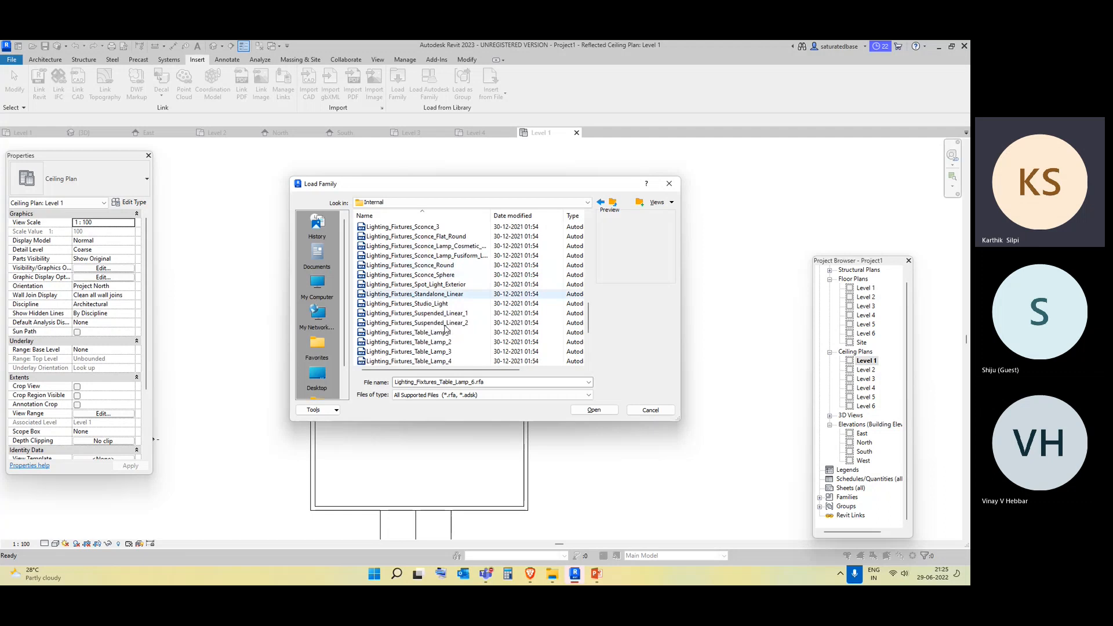
pyautogui.scroll(1, 453, 348)
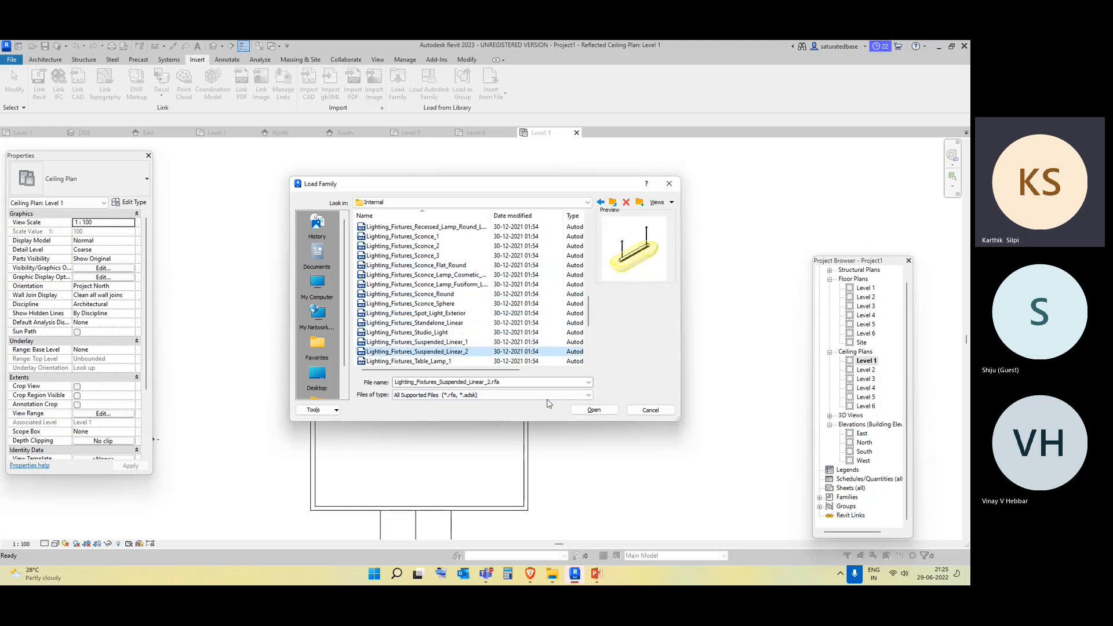
pyautogui.click(594, 410)
# Place two 1200mm_Length Suspended Linear 2 lights side by side on the ceiling above the circular opening, about 1300 mm from the upper wall.
pyautogui.click(42, 60)
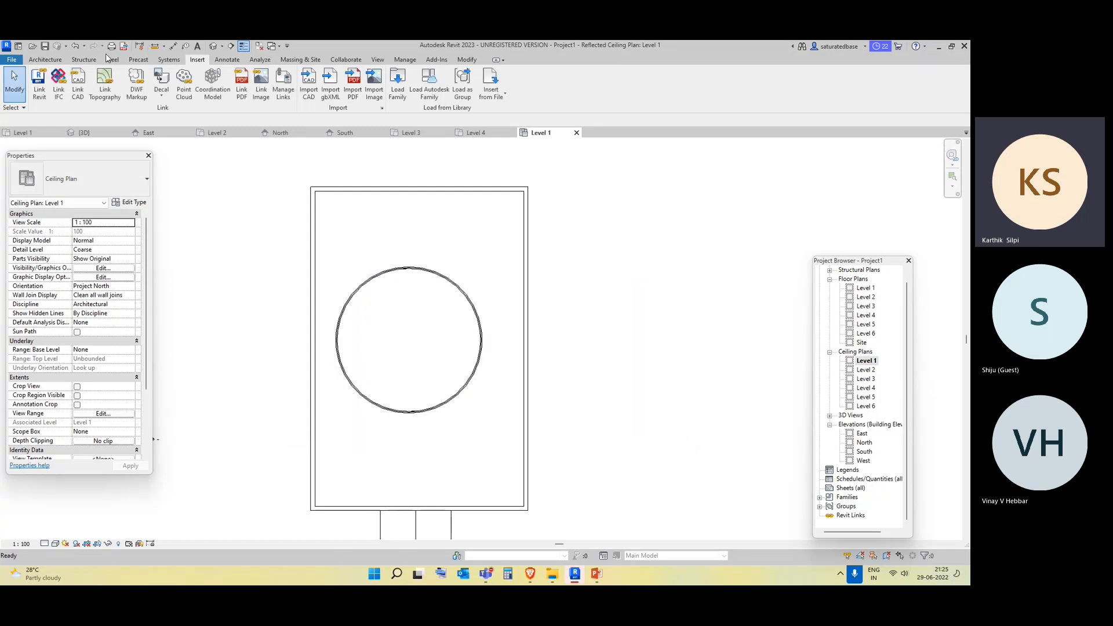
pyautogui.click(119, 93)
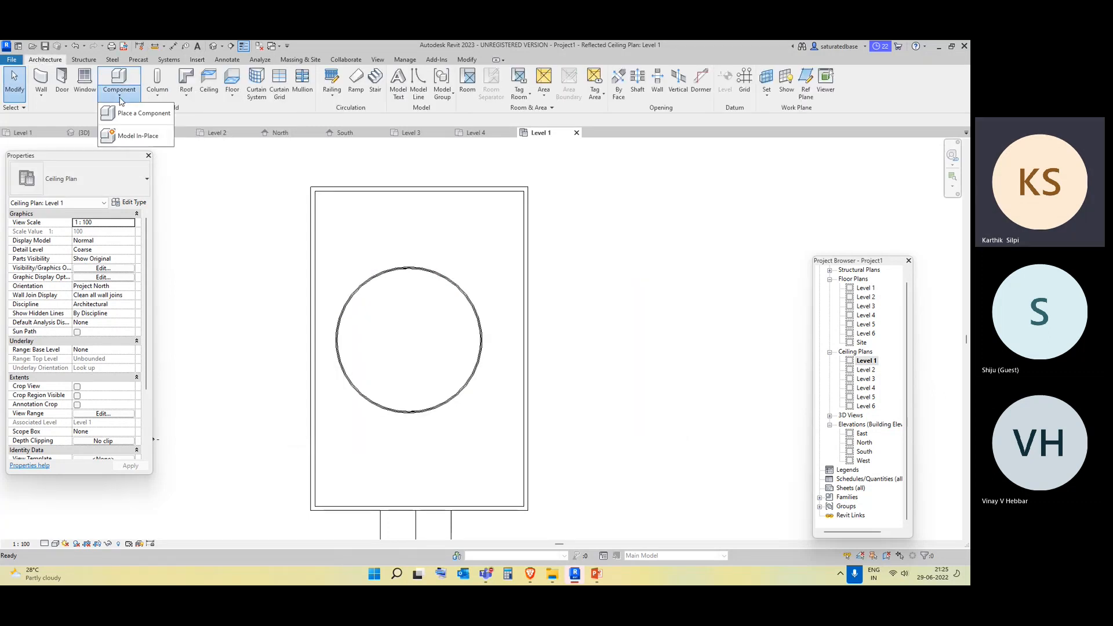
pyautogui.click(139, 113)
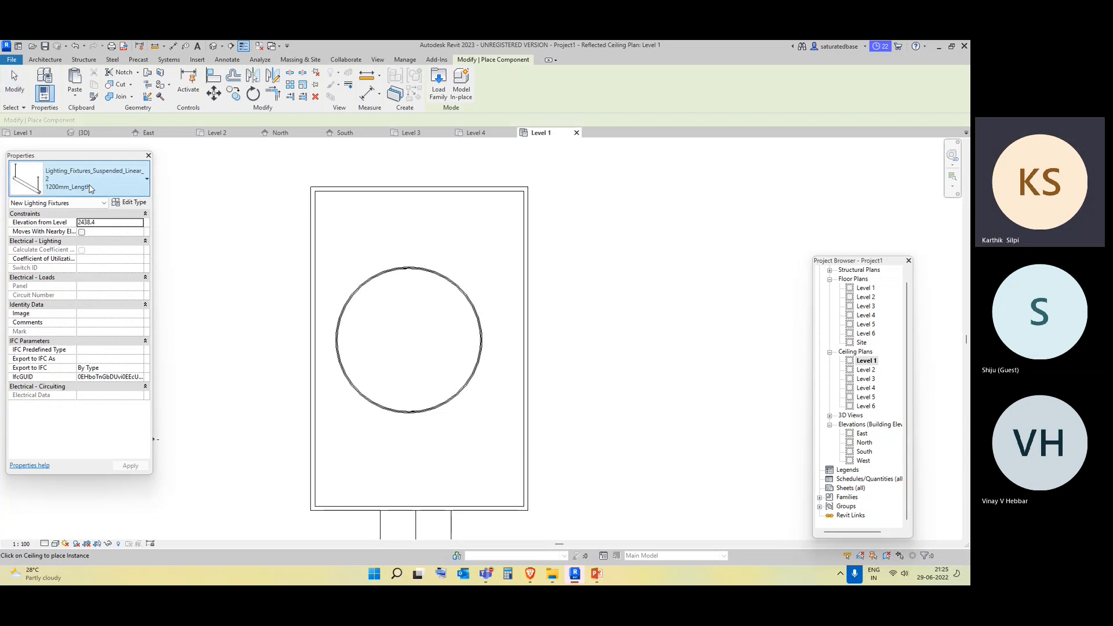
pyautogui.scroll(2, 345, 220)
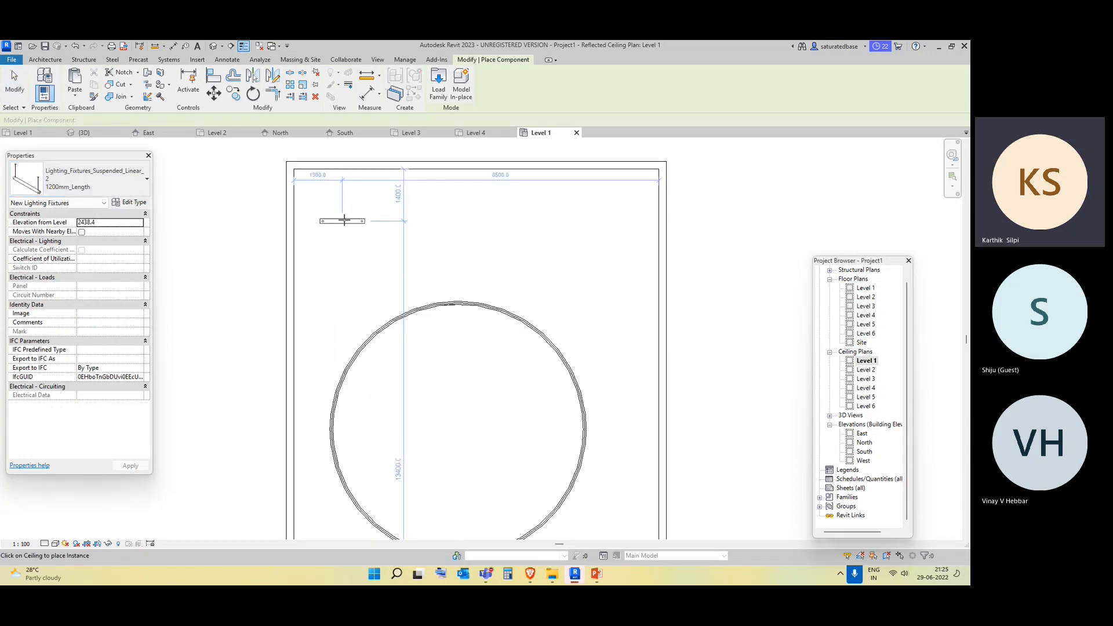
pyautogui.click(350, 218)
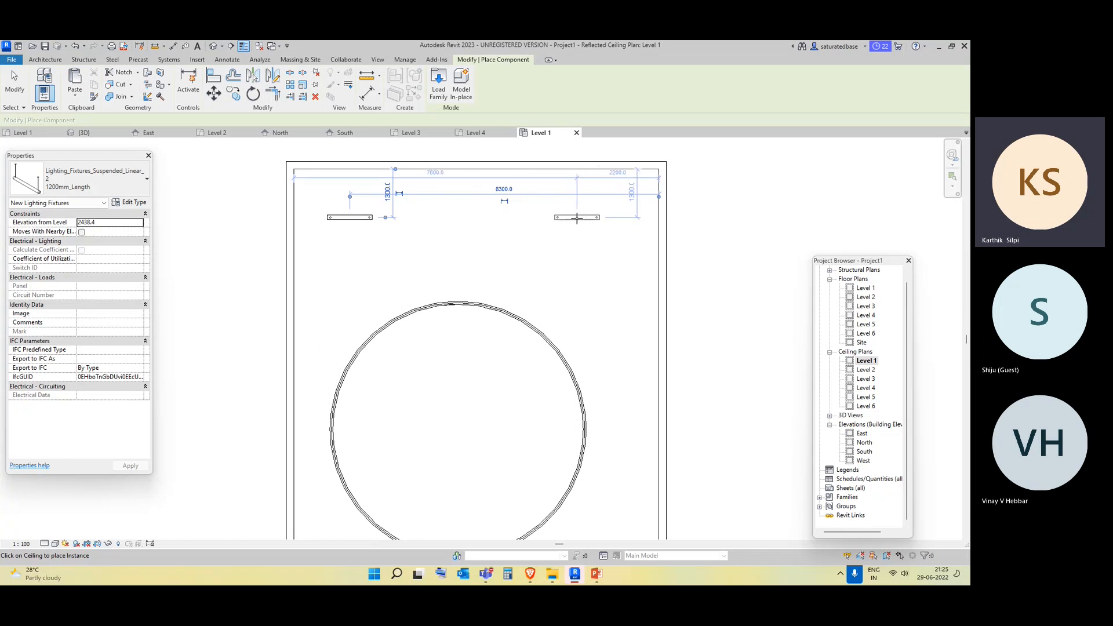
pyautogui.click(577, 219)
pyautogui.scroll(-2, 603, 223)
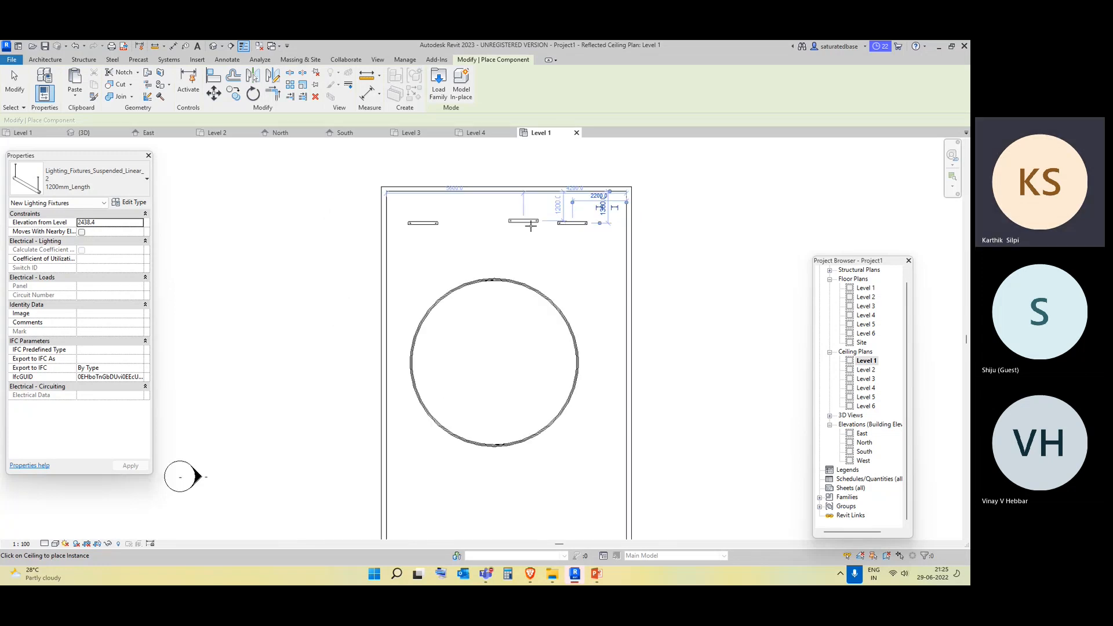
# Inspect the suspended lights below the stepped ceiling in 3D, selecting one fixture and viewing it from below and above.
pyautogui.click(213, 47)
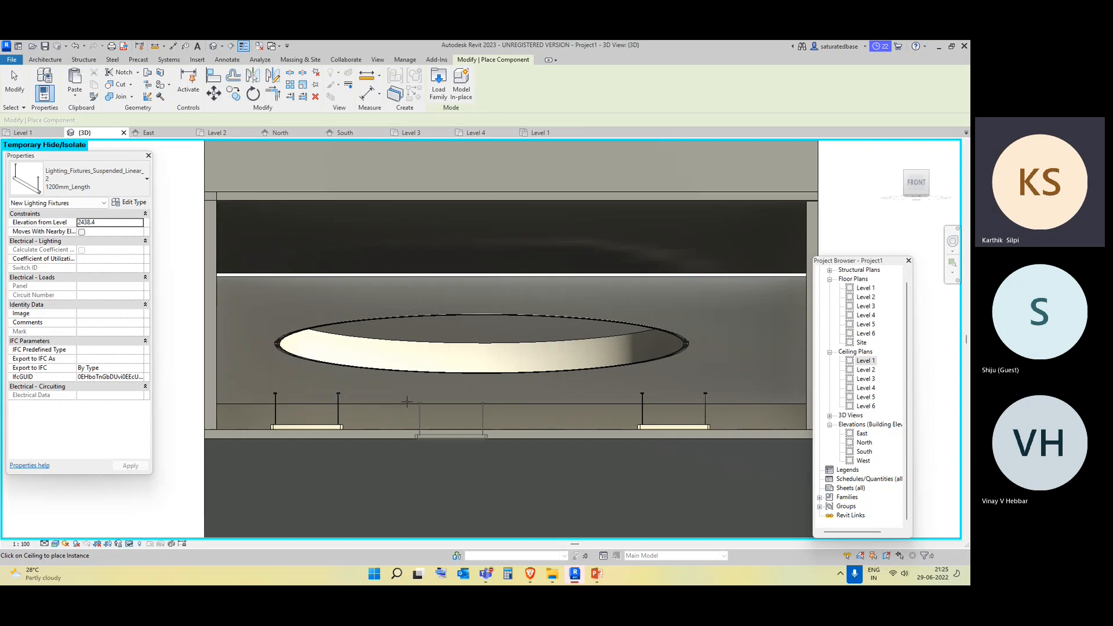
pyautogui.scroll(-3, 456, 360)
pyautogui.keyDown('shift'); pyautogui.moveTo(452, 365); pyautogui.dragTo(566, 374, button='middle'); pyautogui.keyUp('shift')
pyautogui.scroll(3, 507, 310)
pyautogui.click(508, 319)
pyautogui.scroll(-1, 567, 375)
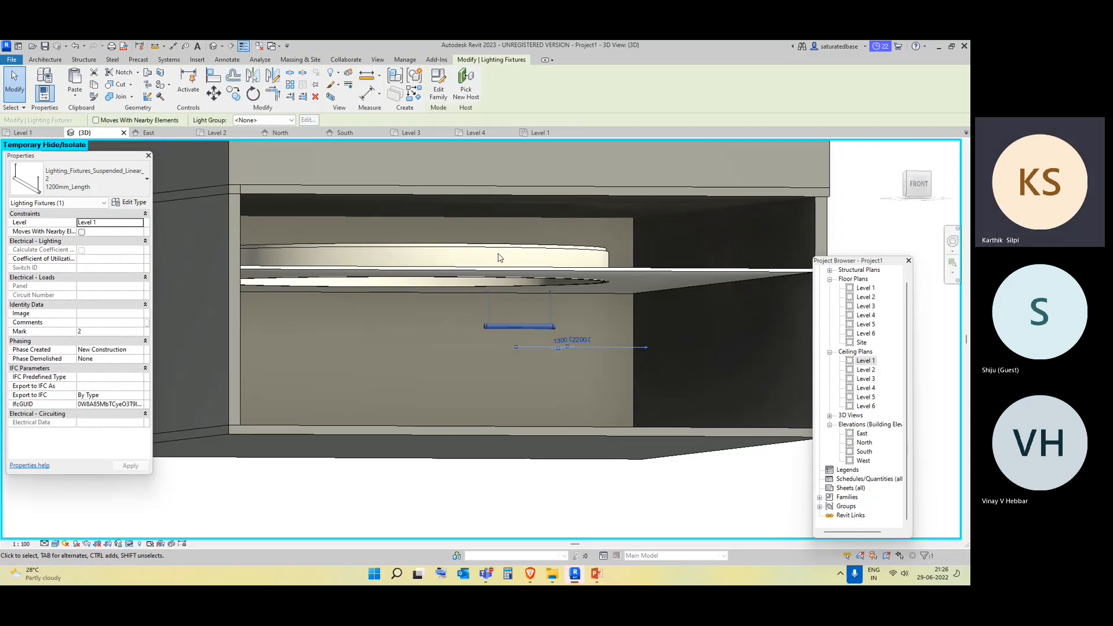
pyautogui.keyDown('shift'); pyautogui.moveTo(465, 262); pyautogui.dragTo(543, 344, button='middle'); pyautogui.keyUp('shift')
pyautogui.scroll(-1, 533, 372)
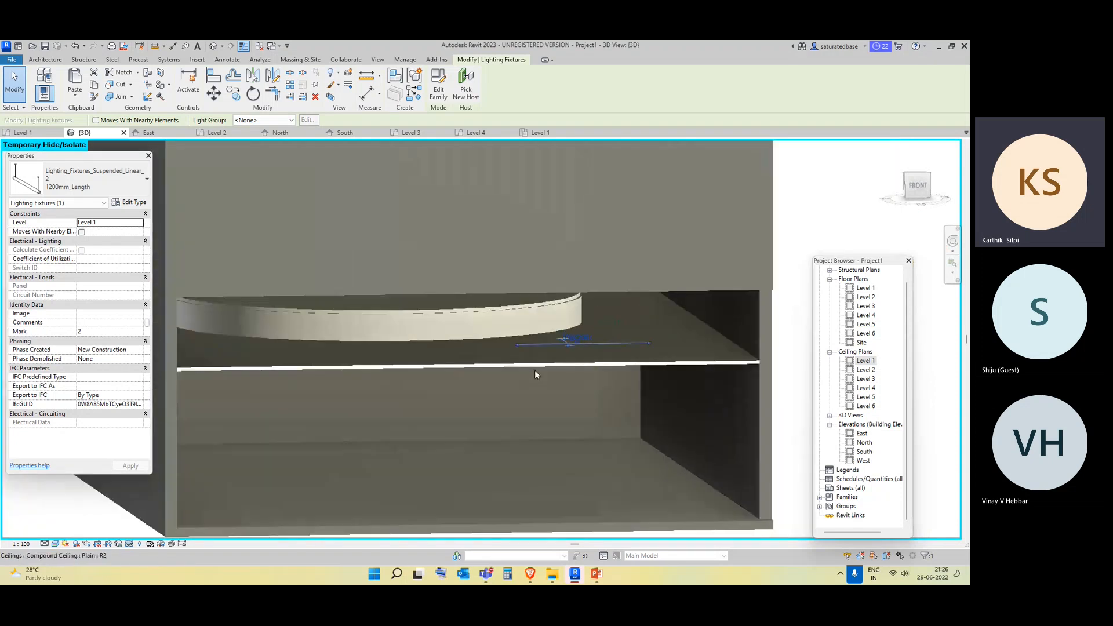
# Return to the Level 1 ceiling plan, deselect the light, and close every open view except the Level 1 floor plan.
pyautogui.doubleClick(867, 361)
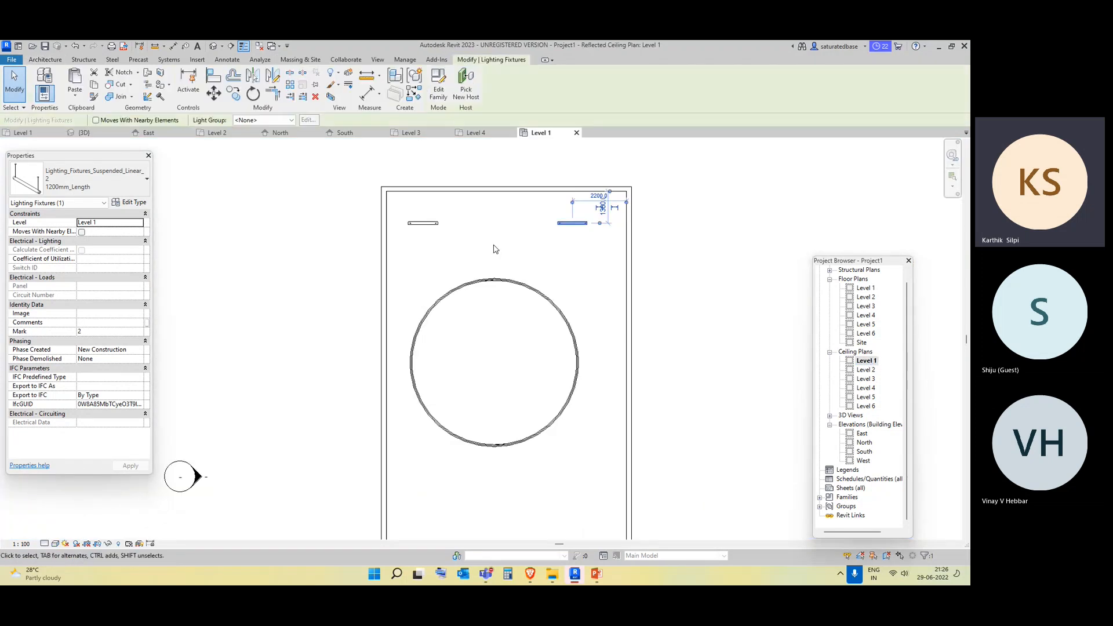
pyautogui.click(729, 305)
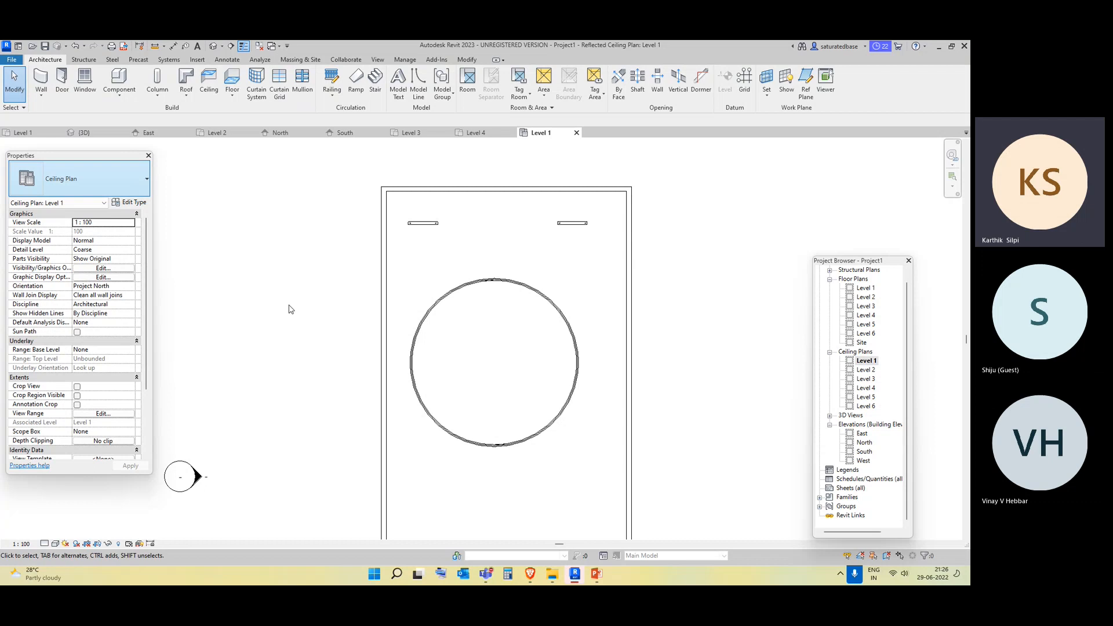
pyautogui.click(123, 133)
pyautogui.click(124, 133)
pyautogui.click(124, 132)
pyautogui.click(123, 133)
pyautogui.click(124, 132)
pyautogui.click(123, 133)
pyautogui.click(123, 133)
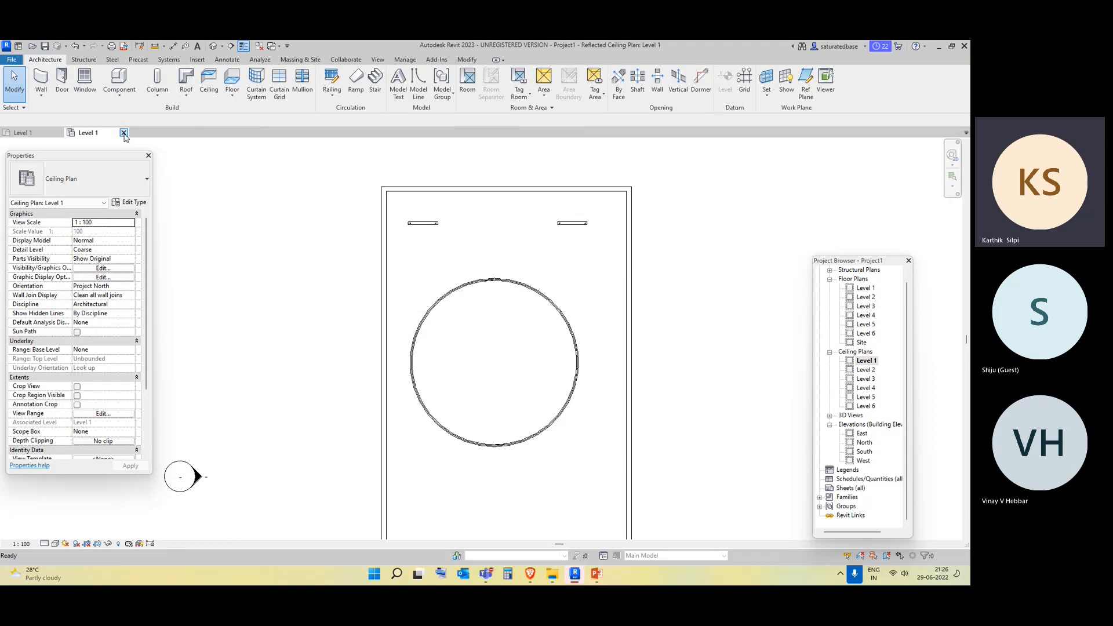
pyautogui.click(123, 132)
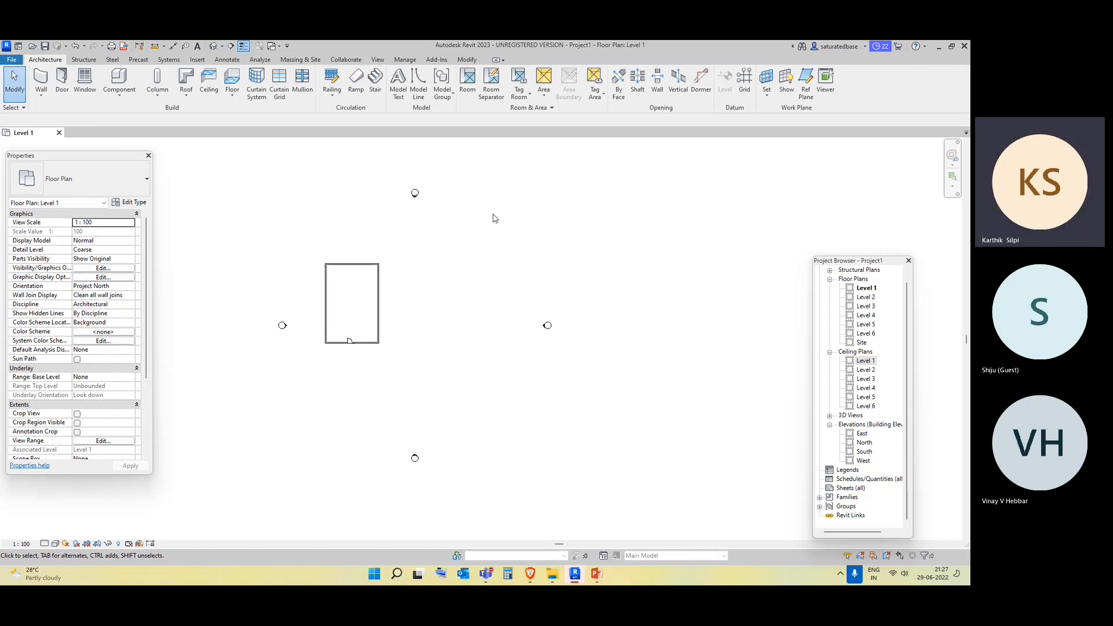
# Delete the Level 1 walls and door in the floor plan, and delete the rest of the visible house in 3D.
pyautogui.moveTo(398, 373); pyautogui.dragTo(301, 217)
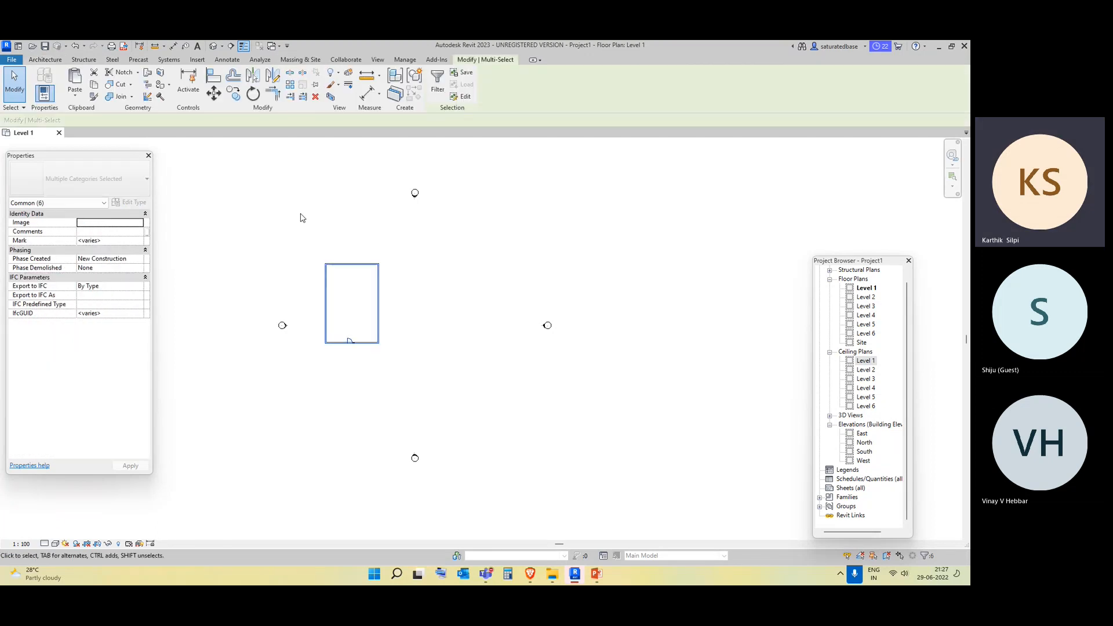
pyautogui.press('Delete')
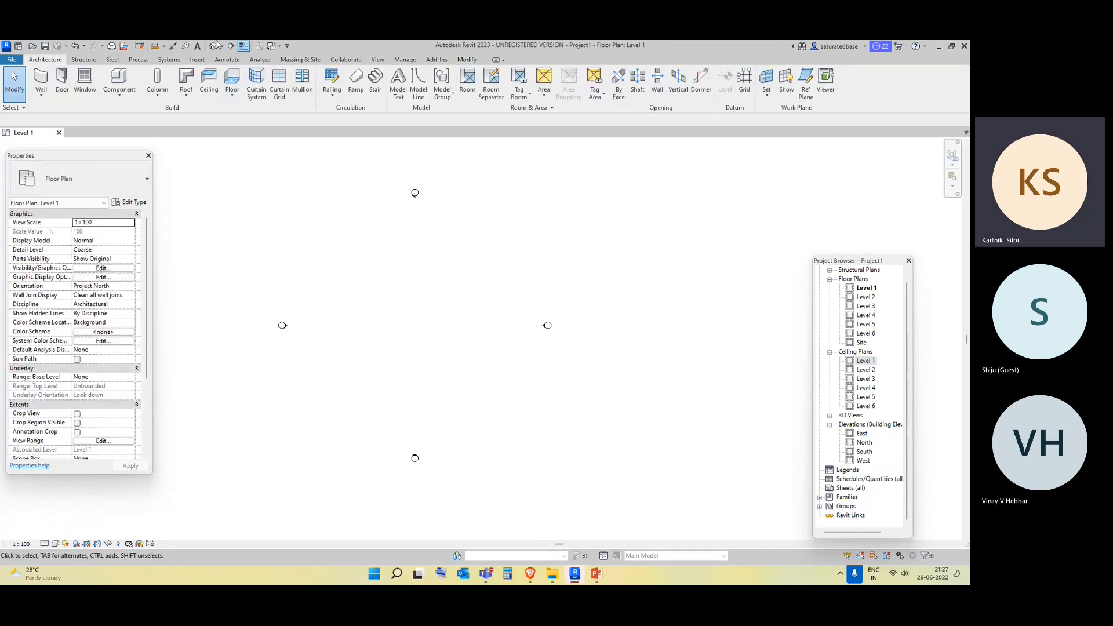
pyautogui.click(213, 46)
pyautogui.scroll(-3, 468, 314)
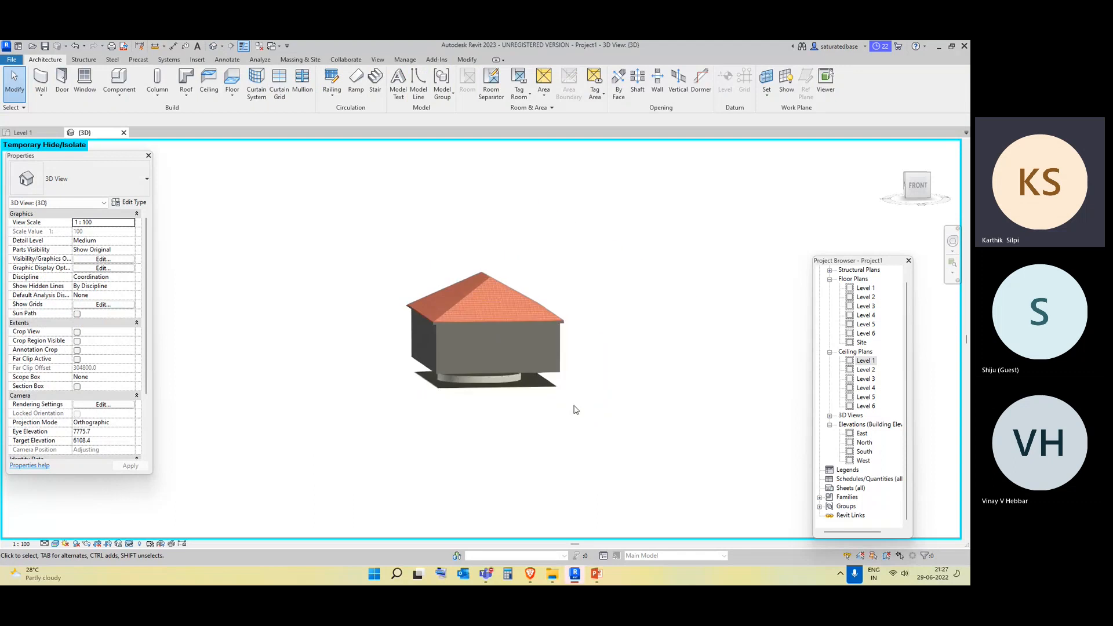
pyautogui.moveTo(398, 290); pyautogui.dragTo(355, 244)
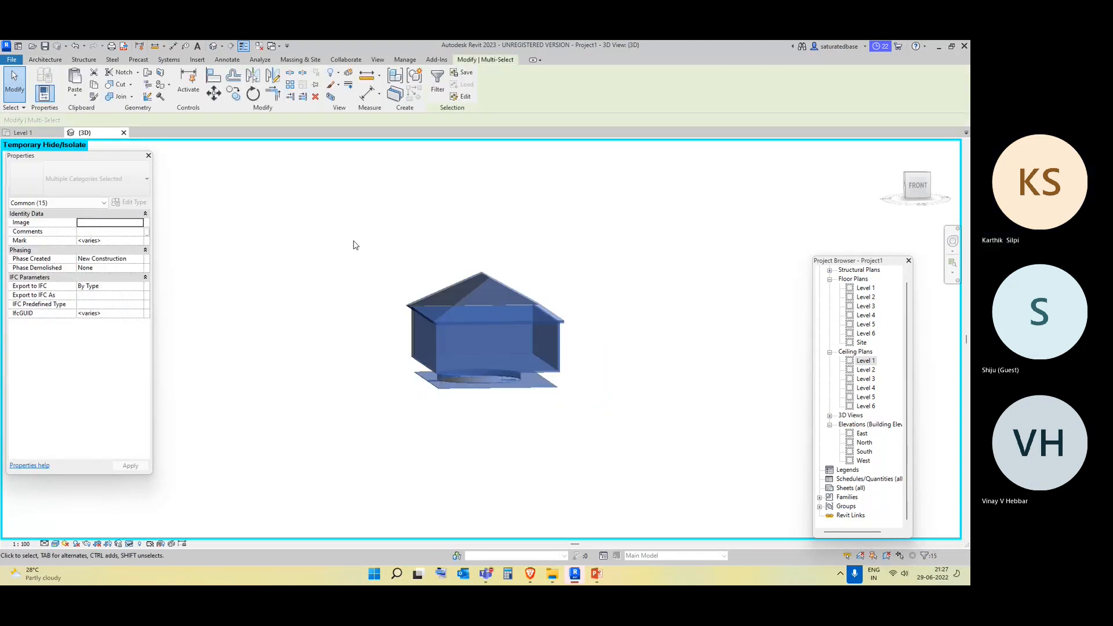
pyautogui.press('Delete')
# Reset the temporary hide/isolate in 3D to clear any remaining elements, and return to the Level 1 floor plan.
pyautogui.click(131, 545)
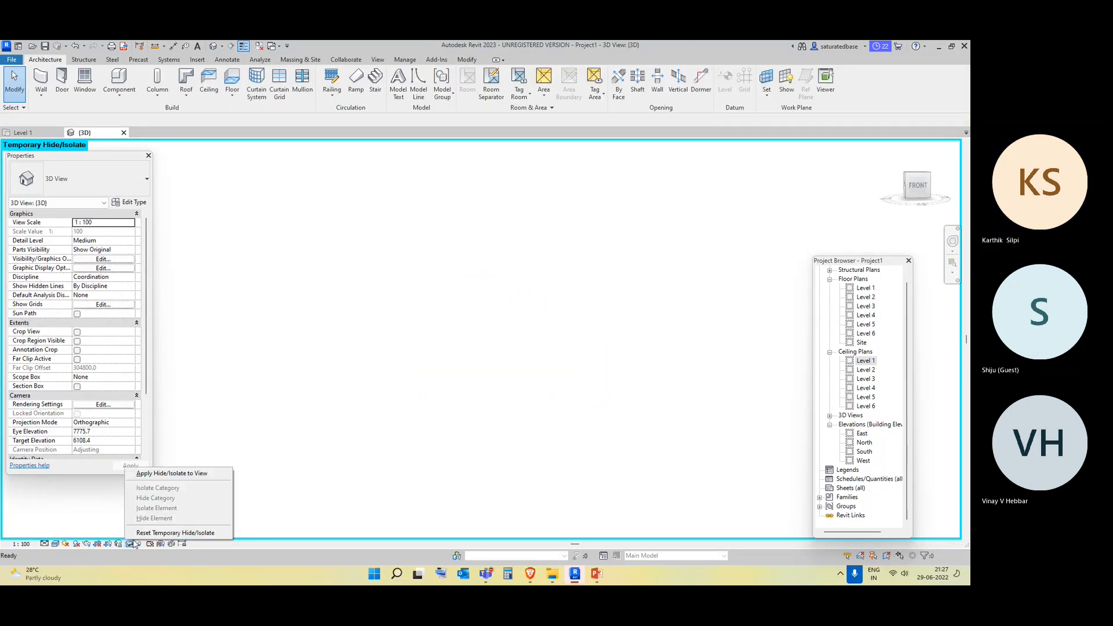
pyautogui.click(152, 534)
pyautogui.moveTo(643, 455); pyautogui.dragTo(366, 331)
pyautogui.click(366, 330)
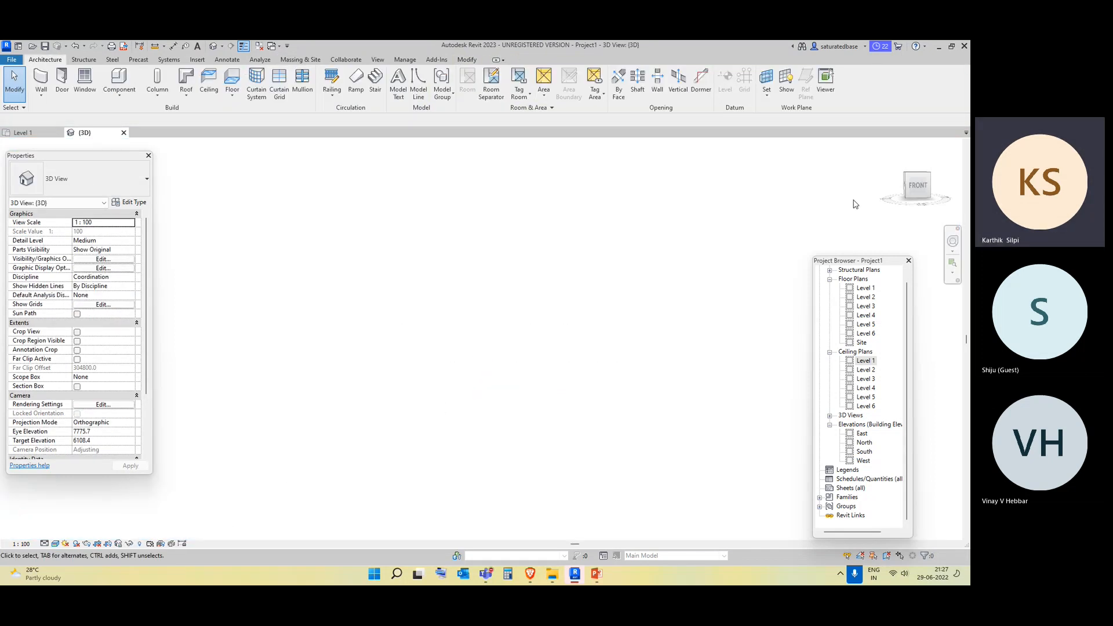
pyautogui.doubleClick(870, 289)
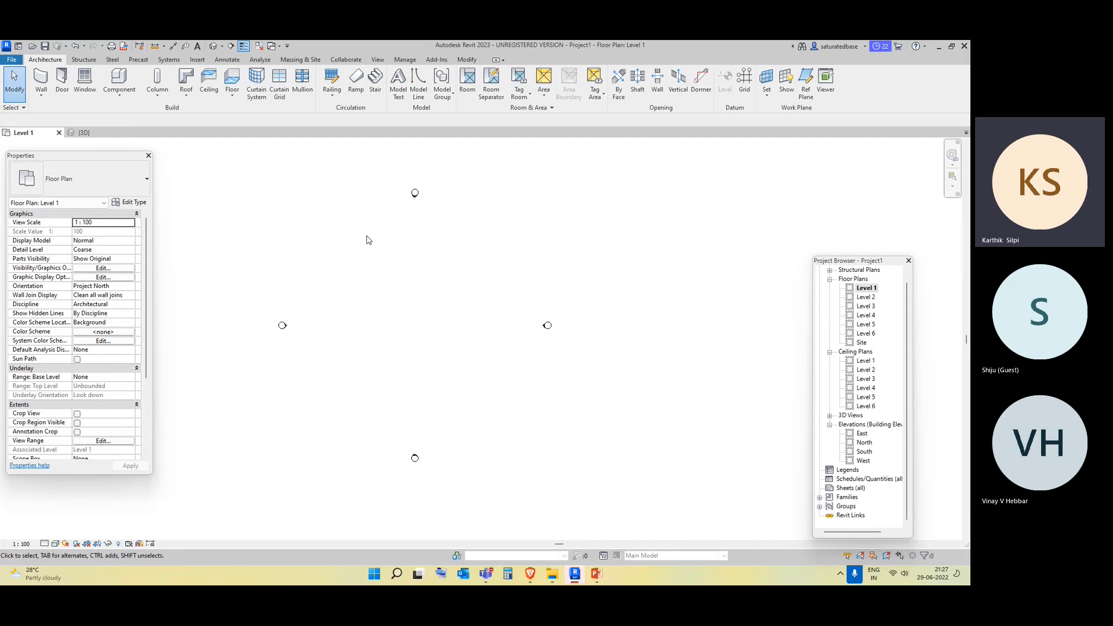
# Switch to File Explorer and try to open the A-201 ELEVATION 1 and A-107 TOP ROOF FLOOR PLAN drawings in the revit architecture folder.
pyautogui.click(941, 47)
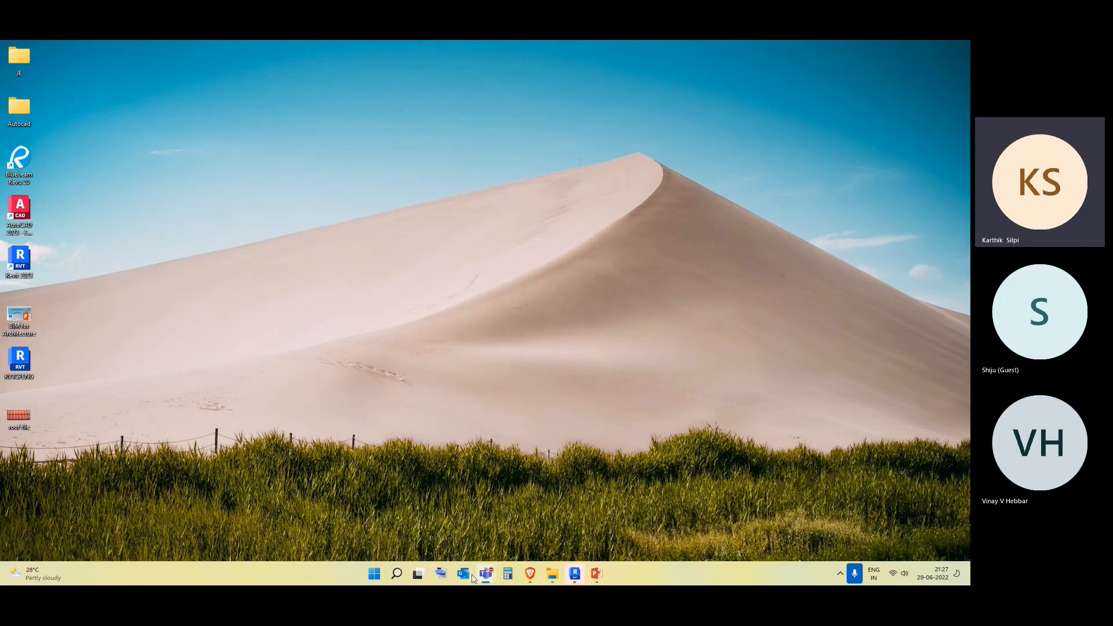
pyautogui.click(552, 574)
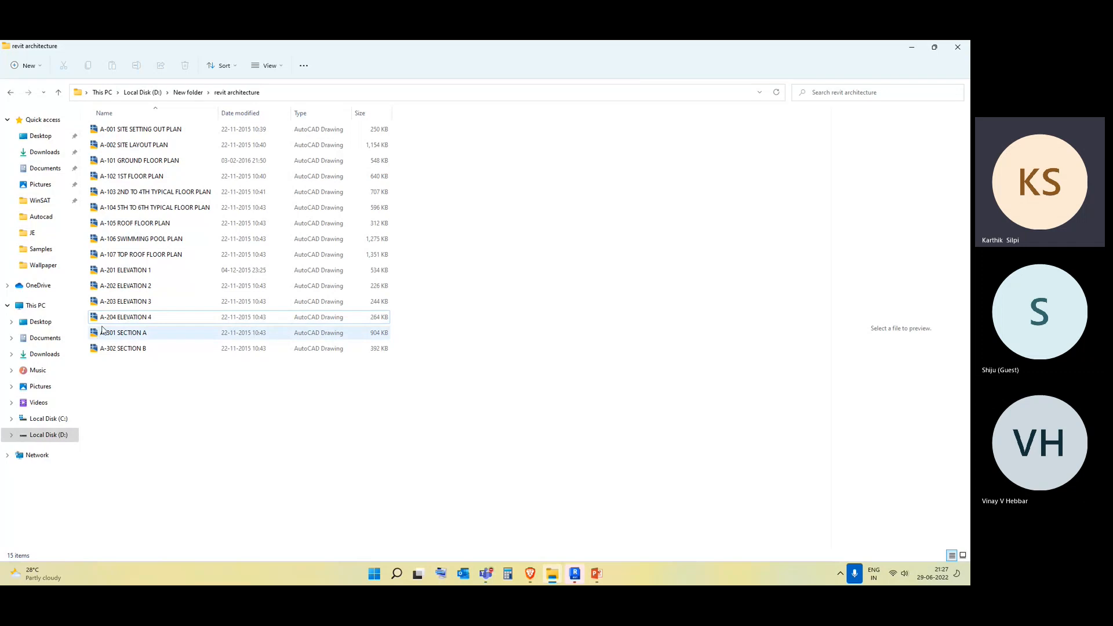
pyautogui.doubleClick(150, 270)
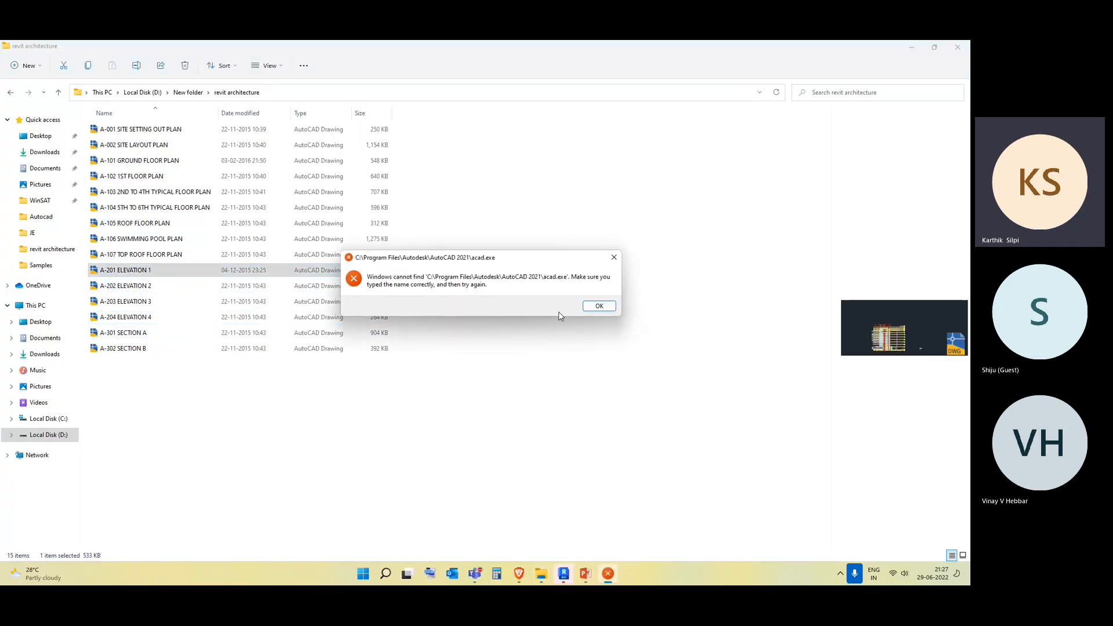
pyautogui.click(599, 306)
pyautogui.click(150, 257)
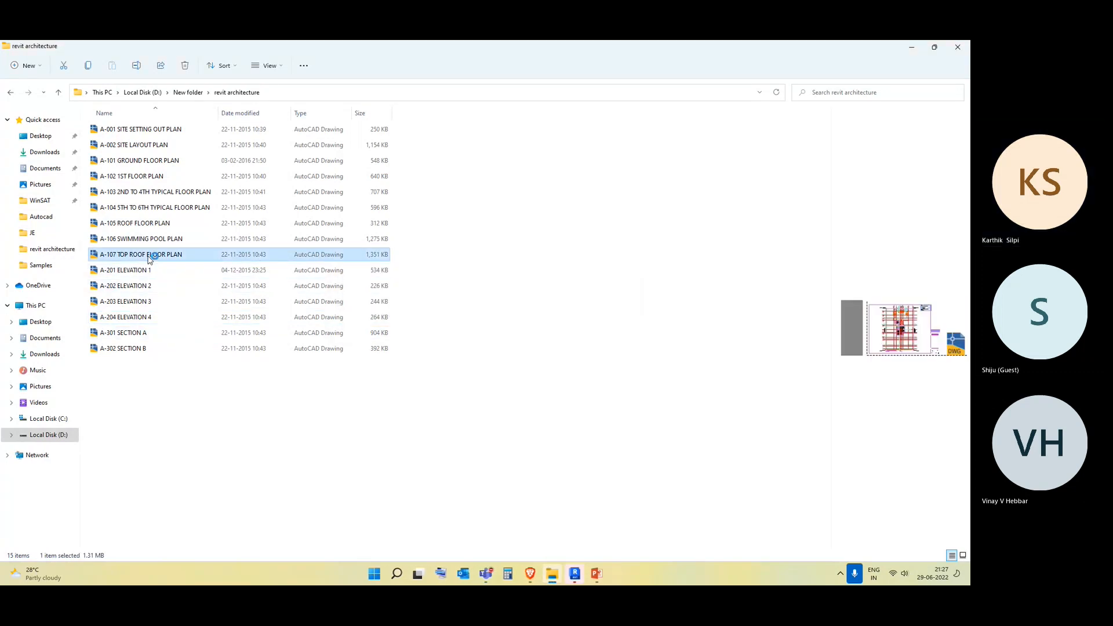
pyautogui.click(613, 255)
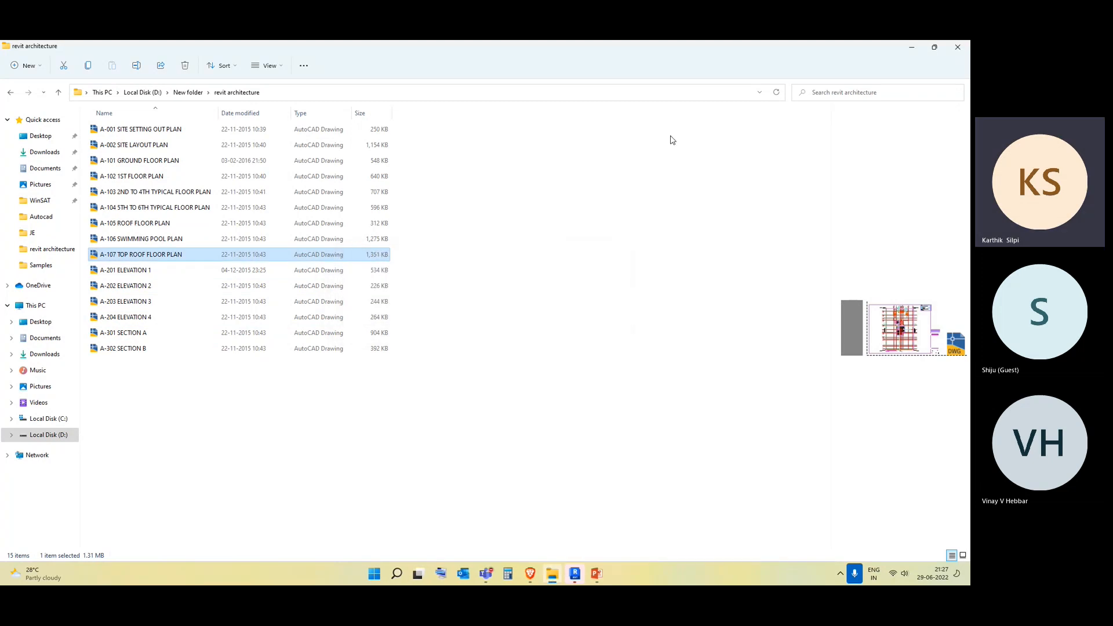
# Look for drawings in the Autocad folder on Local Disk (D:), and return to the drive's top level.
pyautogui.click(46, 437)
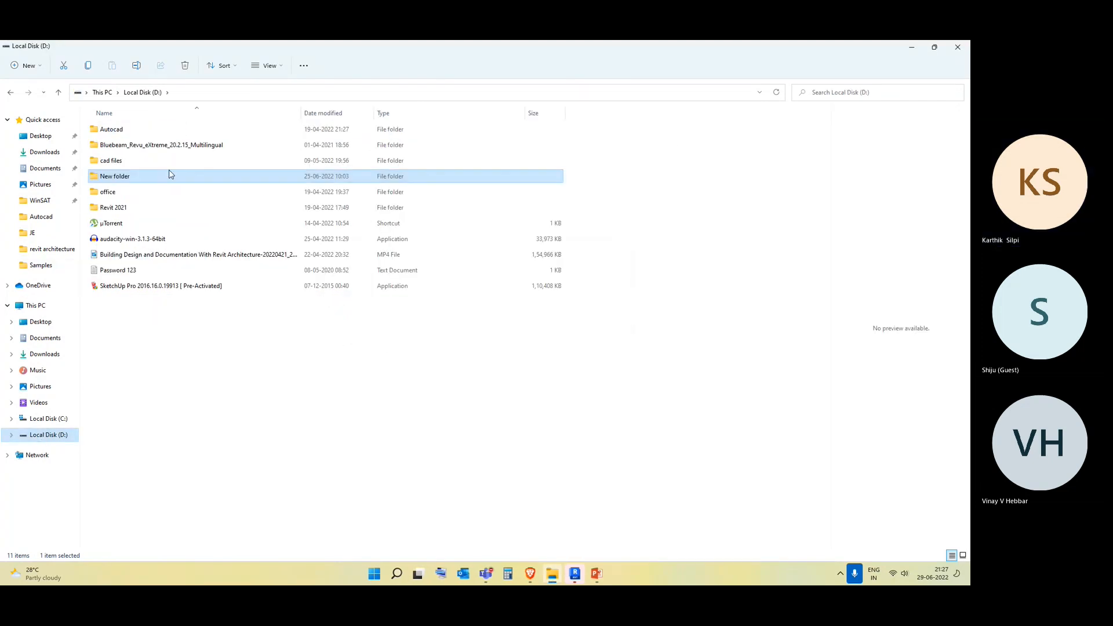
pyautogui.doubleClick(150, 131)
pyautogui.doubleClick(151, 131)
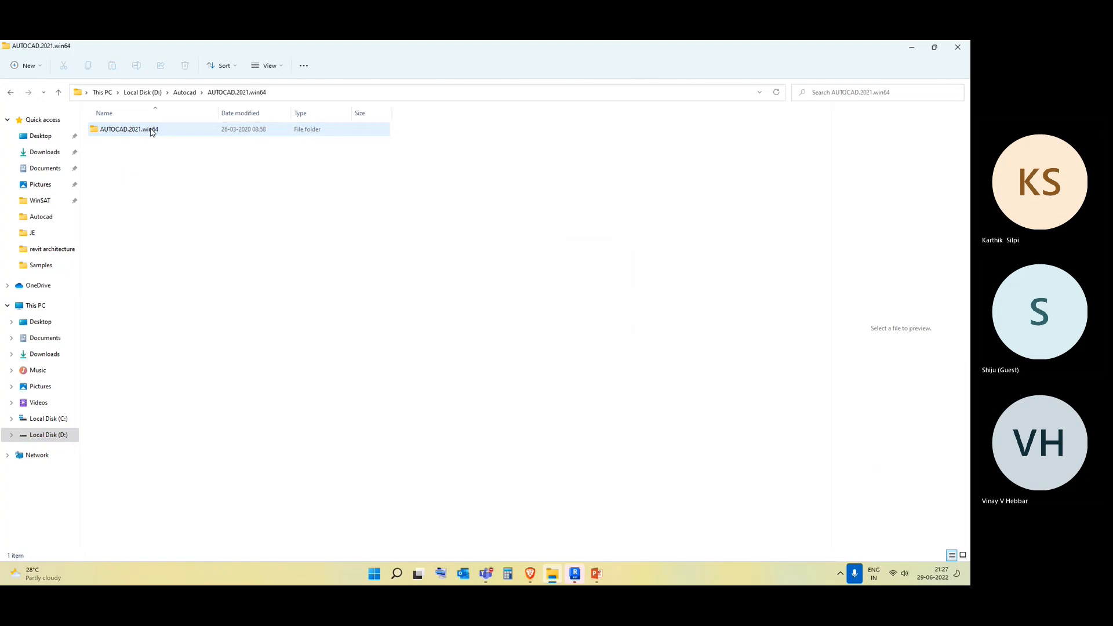
pyautogui.press('BackSpace')
pyautogui.press('BackSpace')
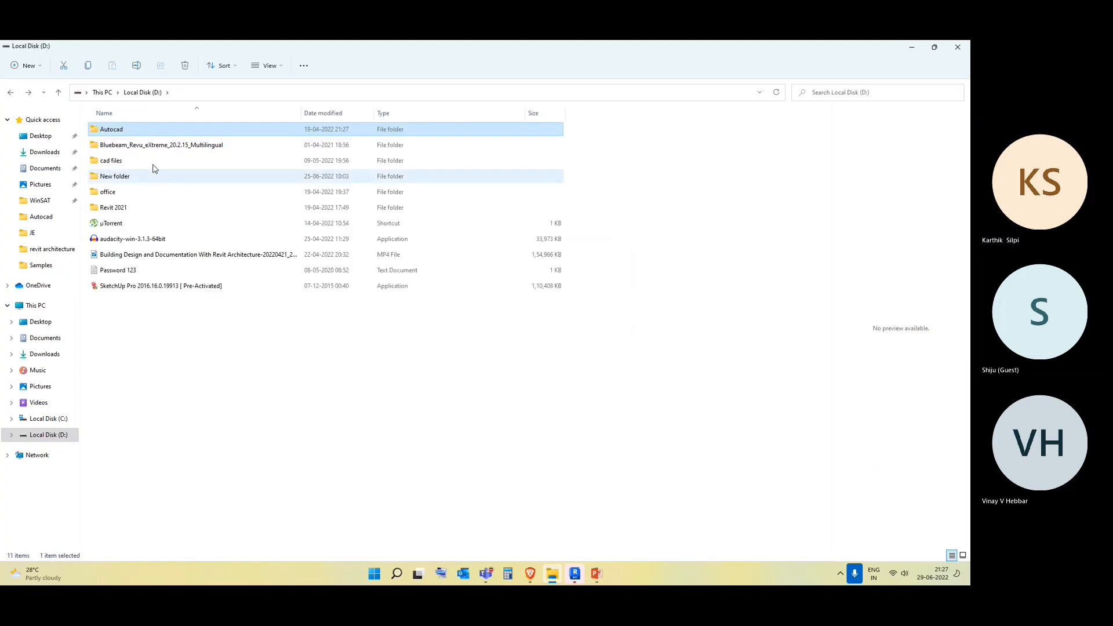
# Browse the cad files folder to Pro > DUBAI > CURRECTION WORK, and try to open the P44608 AutoCAD drawing.
pyautogui.doubleClick(153, 161)
pyautogui.doubleClick(154, 145)
pyautogui.press('BackSpace')
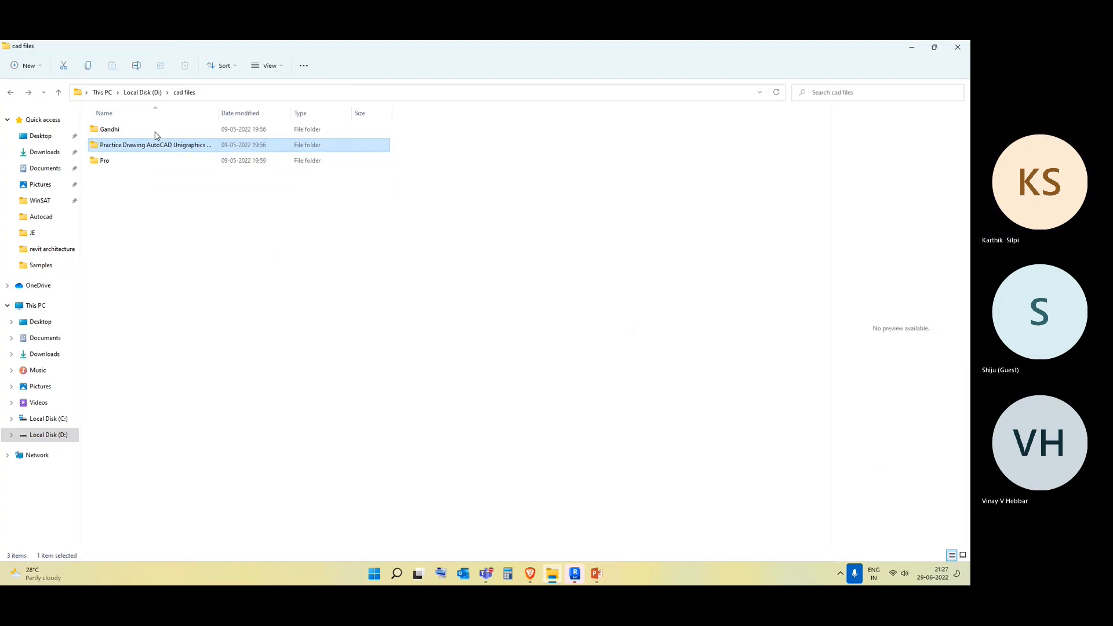
pyautogui.doubleClick(153, 161)
pyautogui.doubleClick(152, 130)
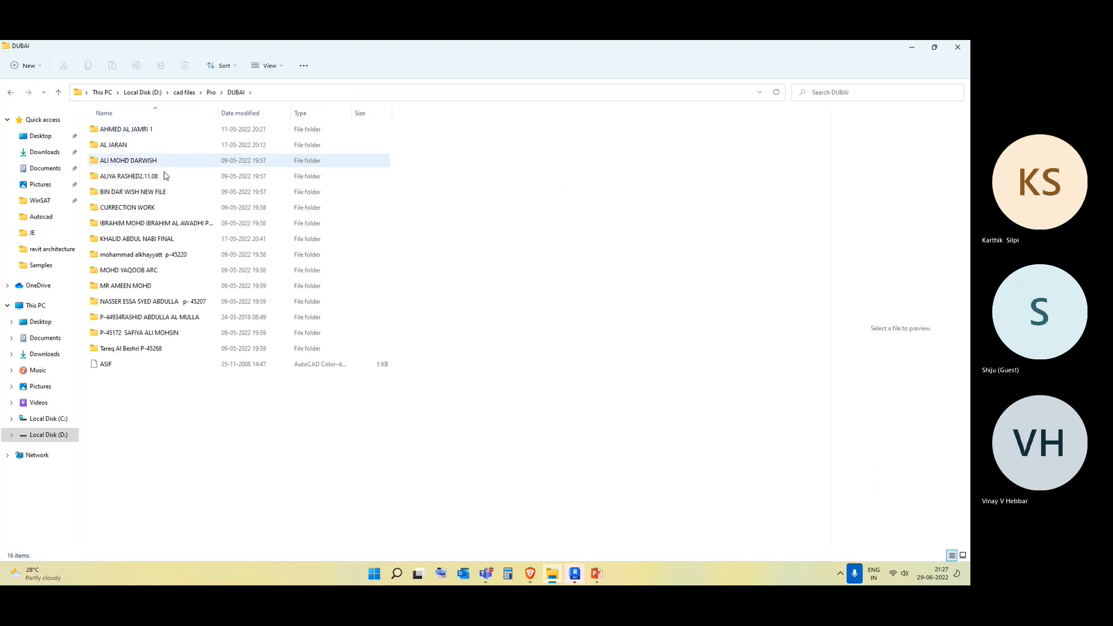
pyautogui.doubleClick(166, 208)
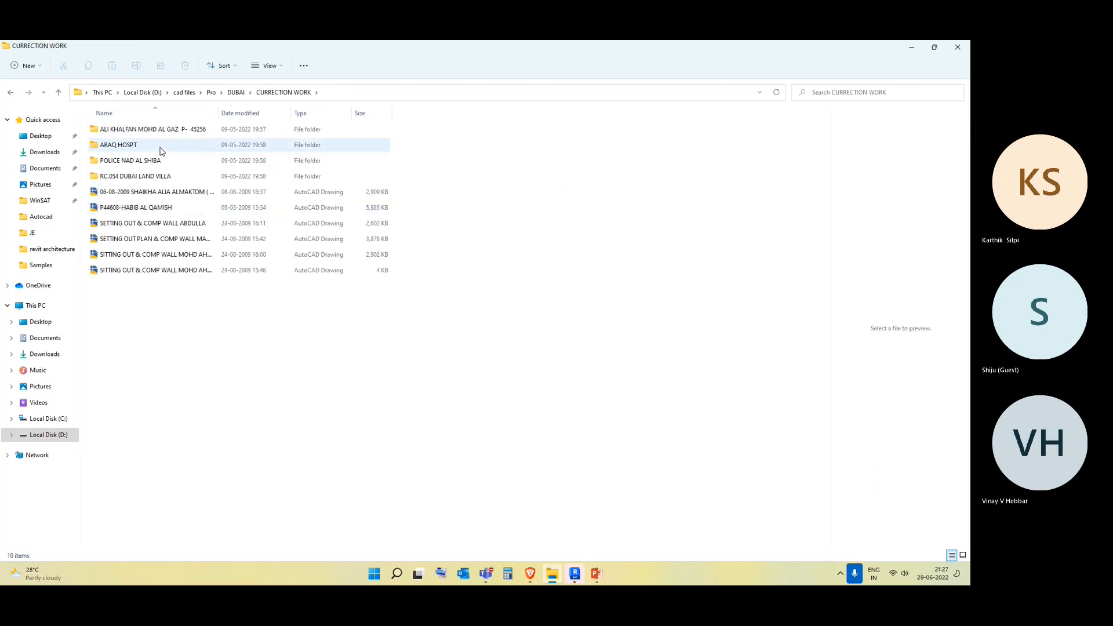
pyautogui.click(171, 210)
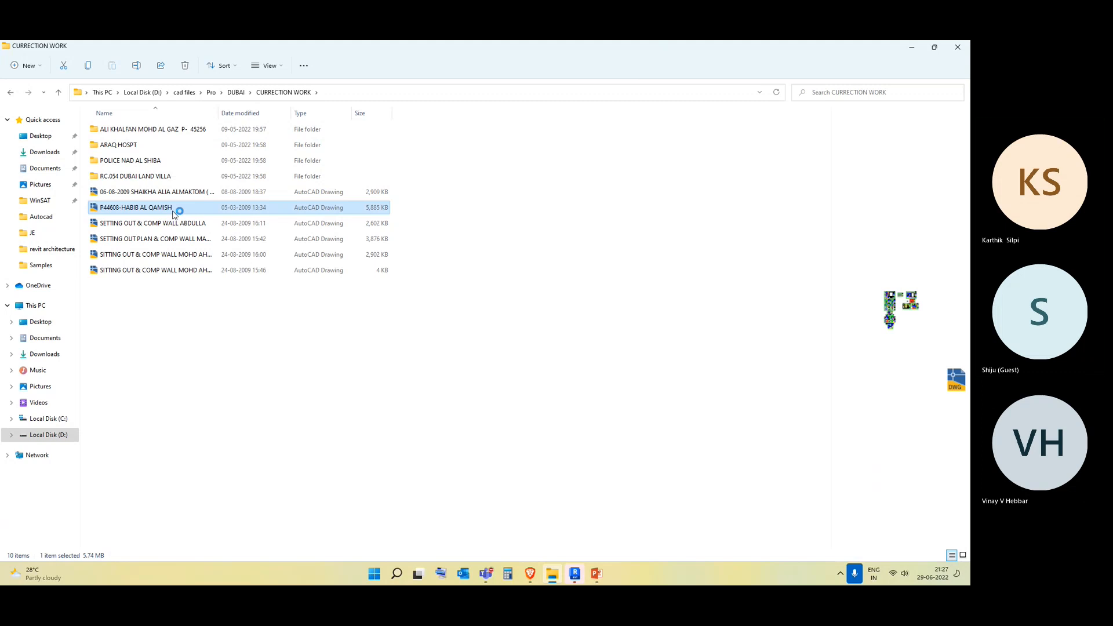
pyautogui.click(595, 305)
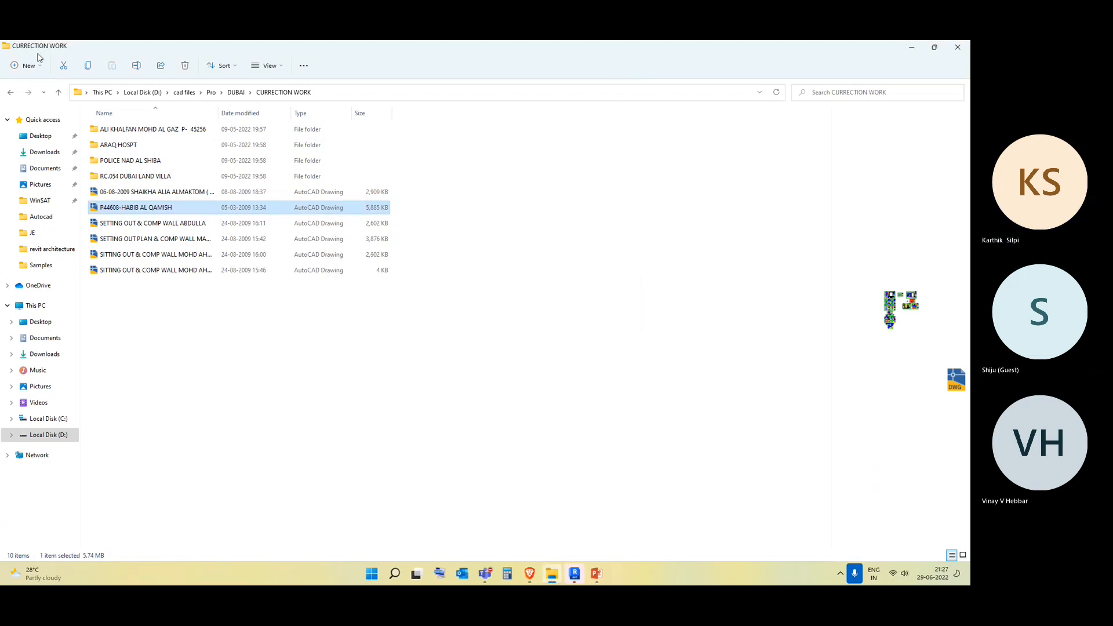
# Browse back through Local Disk (D:) to the Pro folder, and try to open the final drawing dated 23.03.09 in its client subfolder.
pyautogui.click(11, 93)
pyautogui.click(11, 93)
pyautogui.click(11, 92)
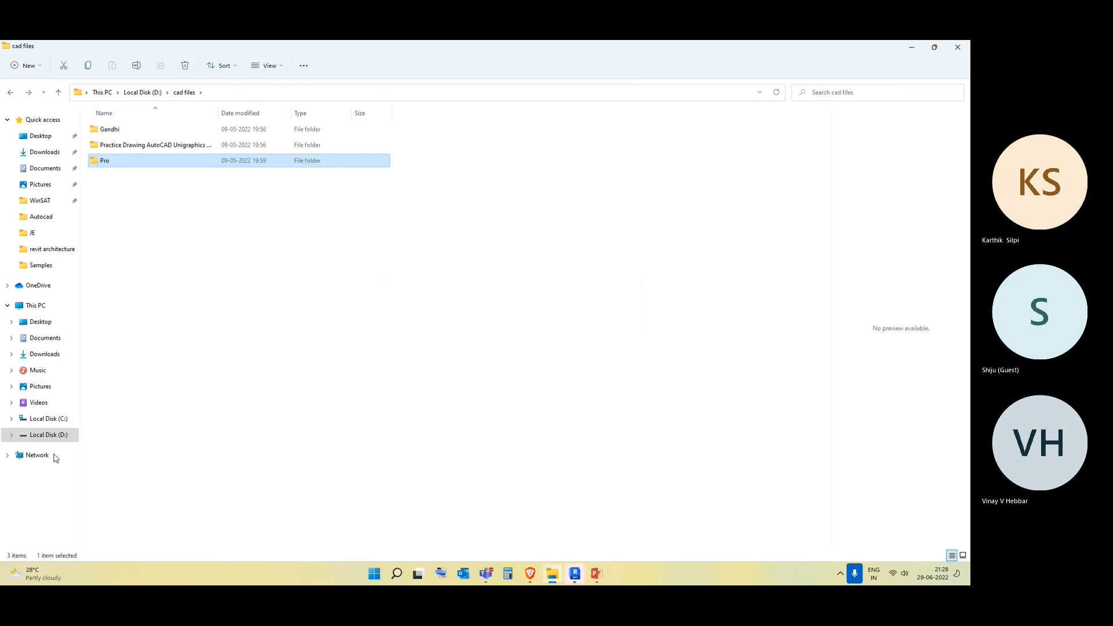
pyautogui.click(48, 435)
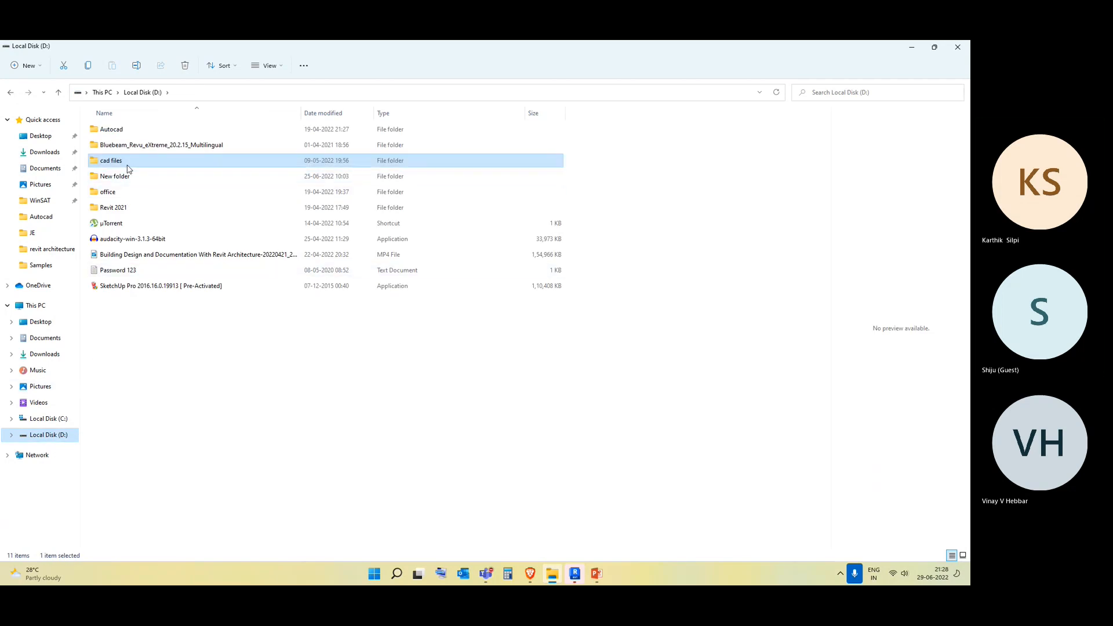
pyautogui.doubleClick(128, 165)
pyautogui.doubleClick(116, 159)
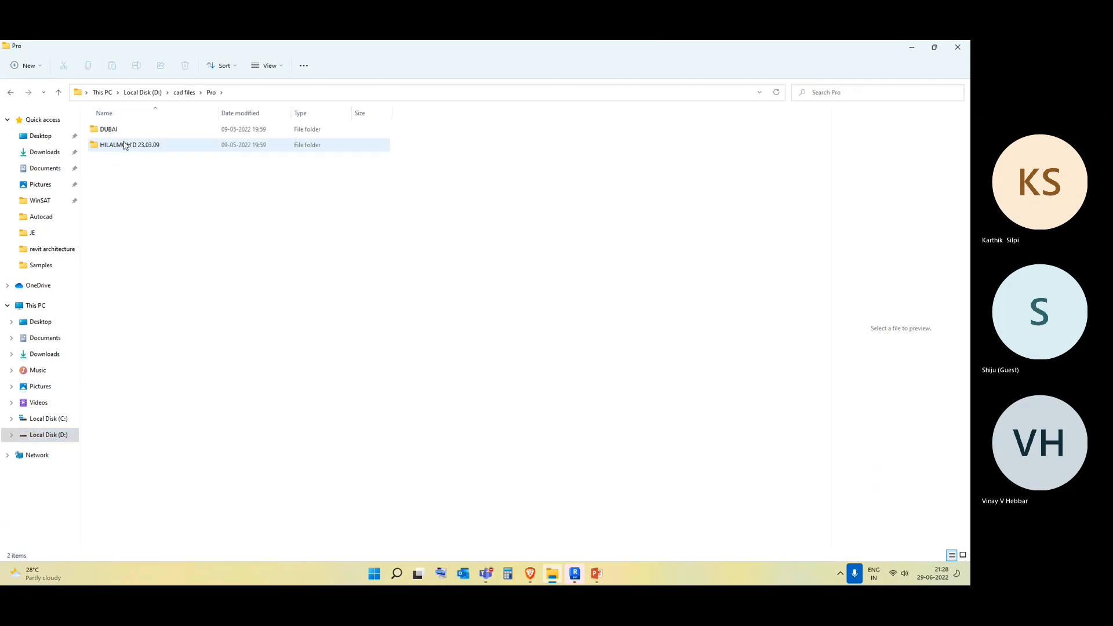
pyautogui.doubleClick(124, 146)
pyautogui.doubleClick(134, 177)
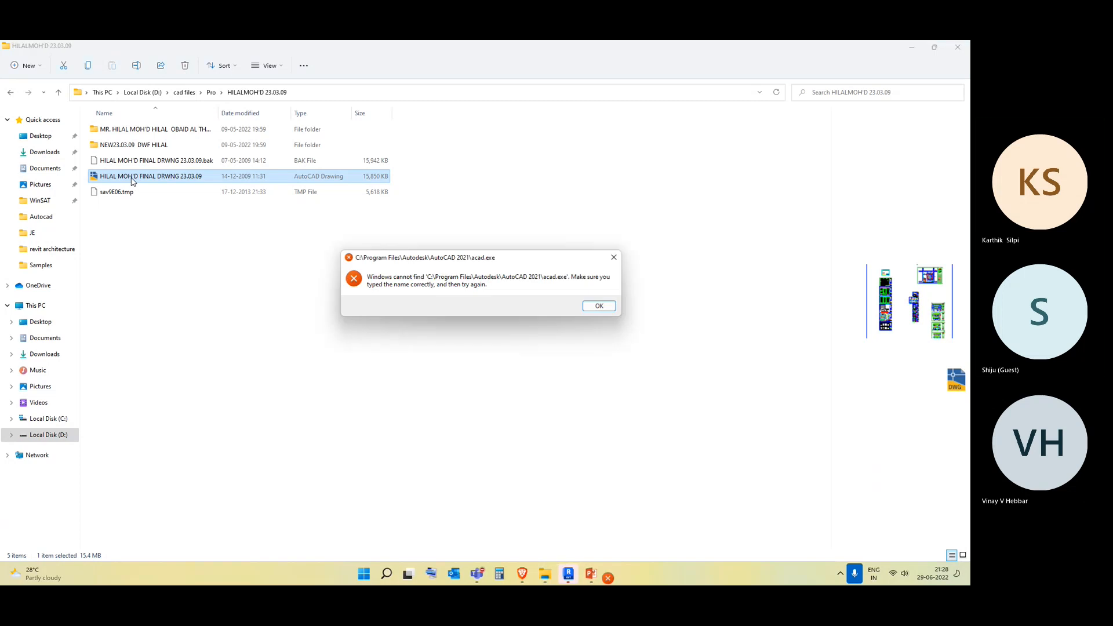
pyautogui.click(598, 306)
# Leave the client folder, close File Explorer, and switch back to Revit.
pyautogui.click(10, 94)
pyautogui.click(10, 95)
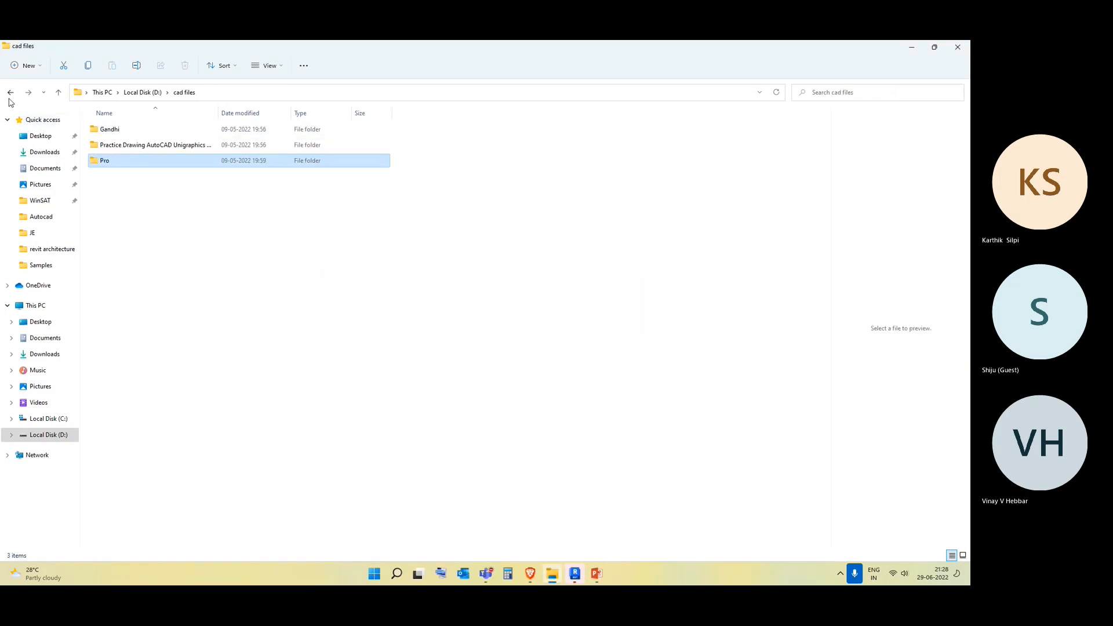
pyautogui.click(10, 95)
pyautogui.click(9, 98)
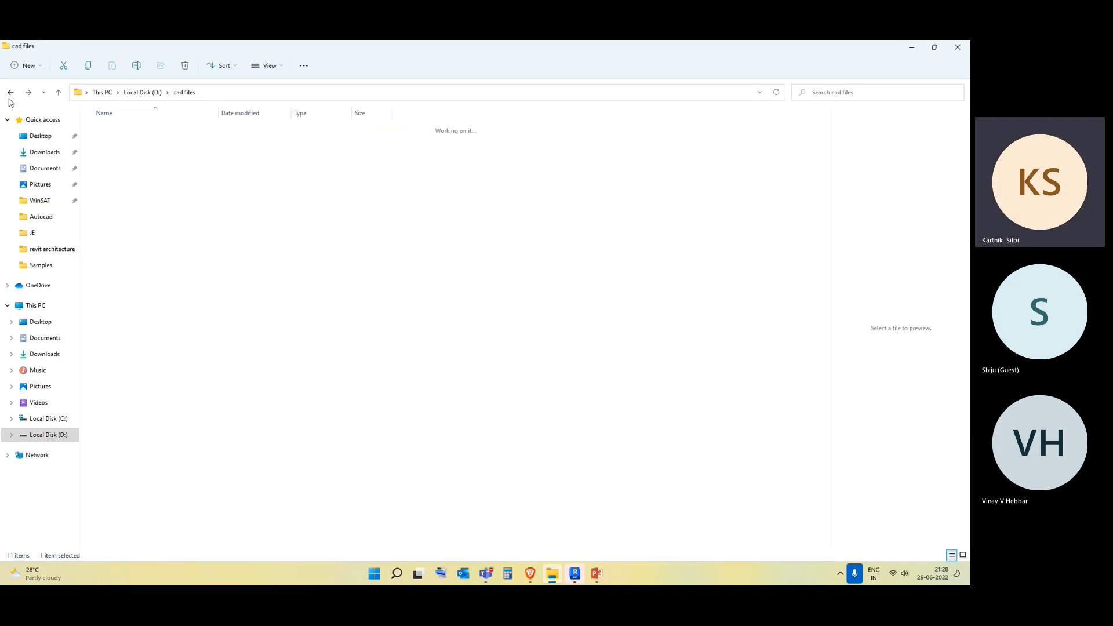
pyautogui.click(958, 47)
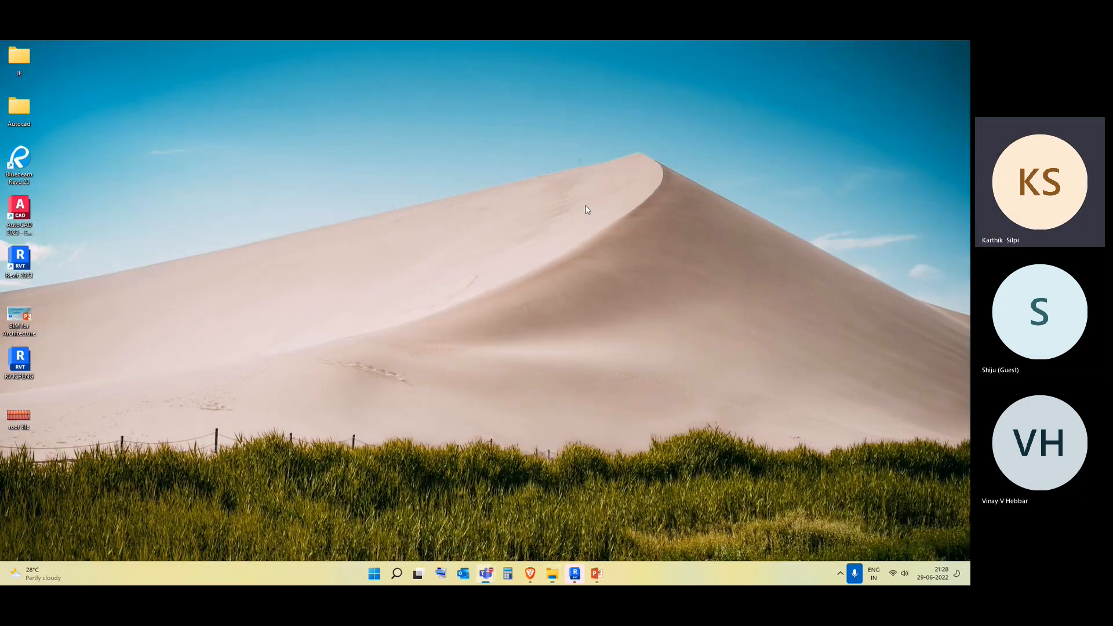
pyautogui.click(581, 580)
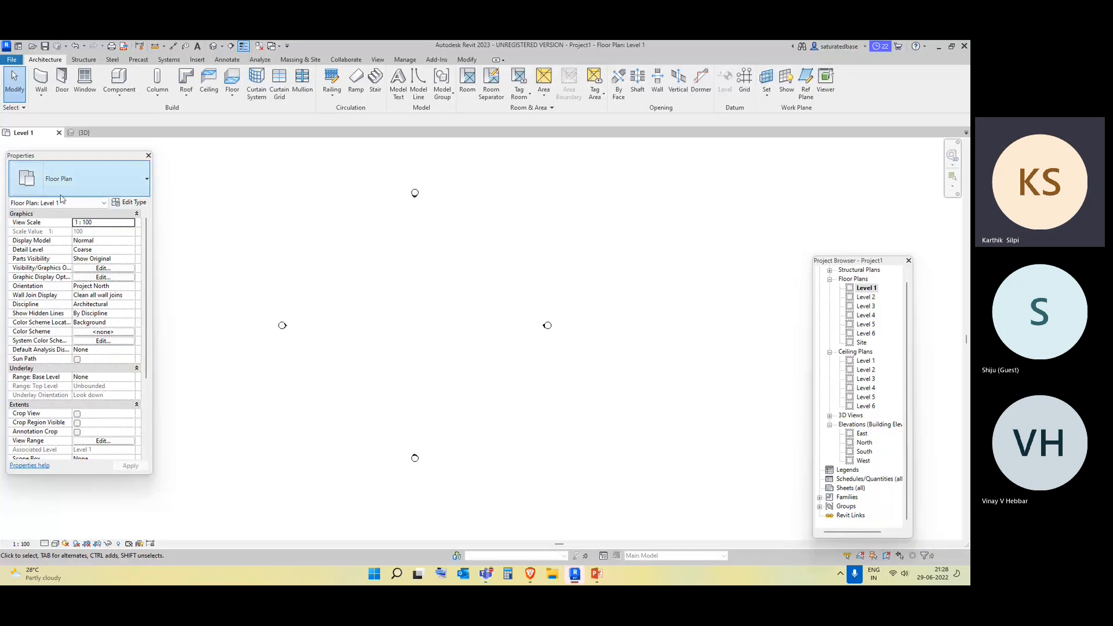
# Open the Arch Link Model project from the Revit sample files.
pyautogui.click(12, 60)
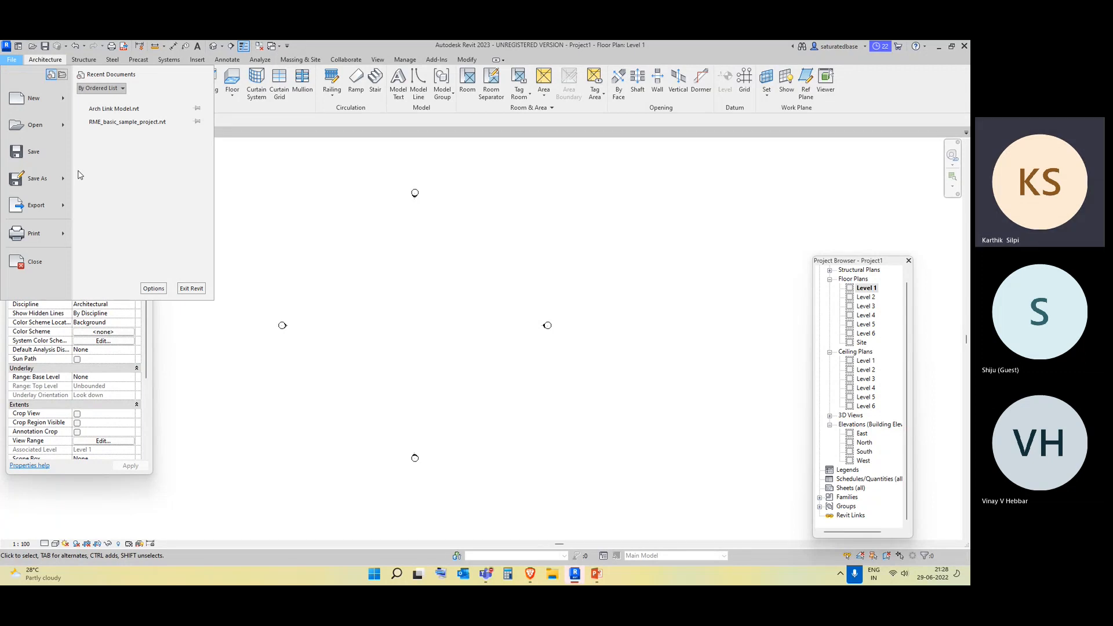
pyautogui.click(401, 284)
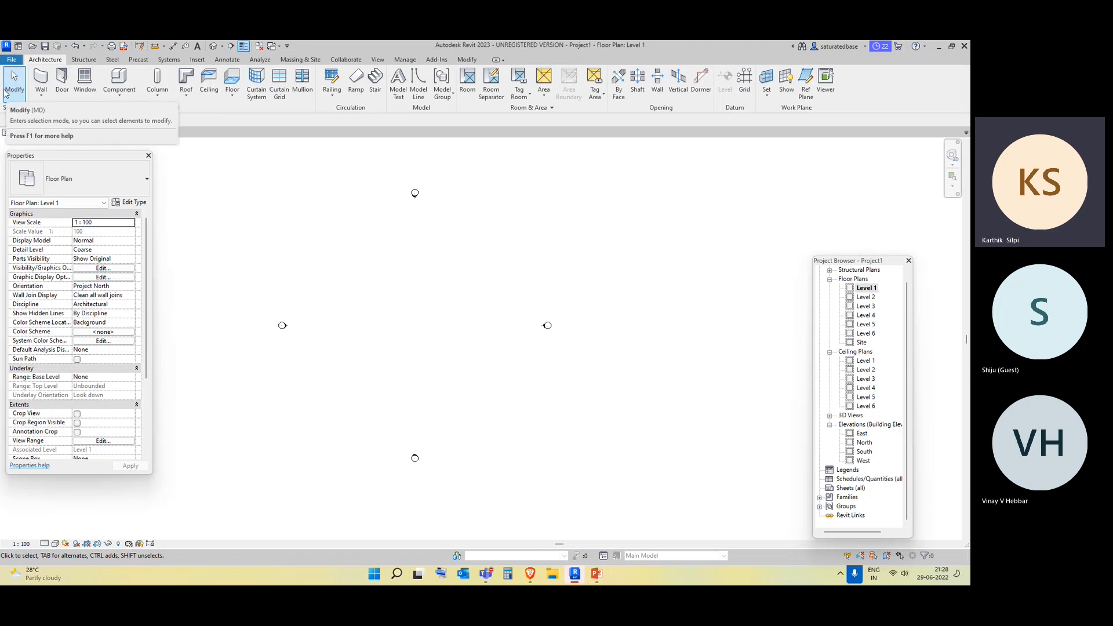
pyautogui.click(11, 61)
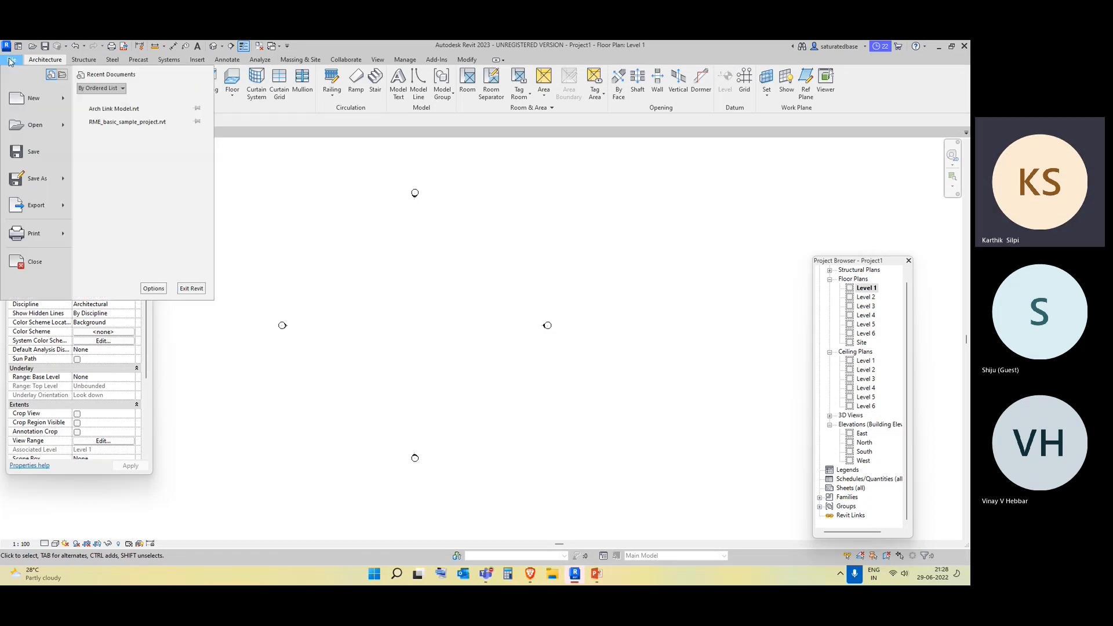
pyautogui.click(66, 128)
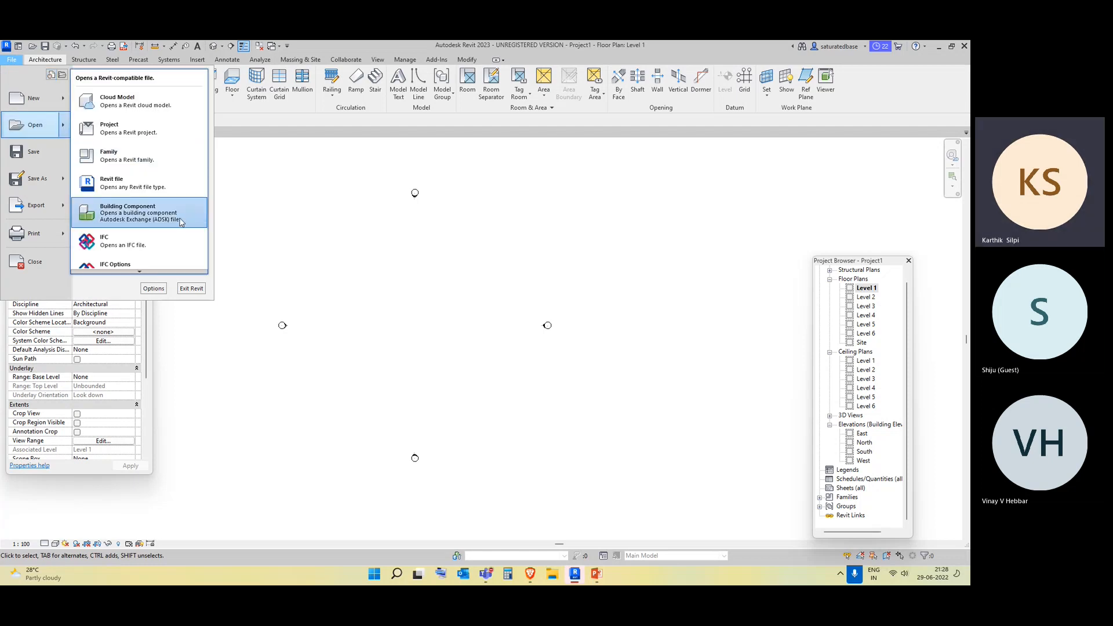
pyautogui.moveTo(160, 272)
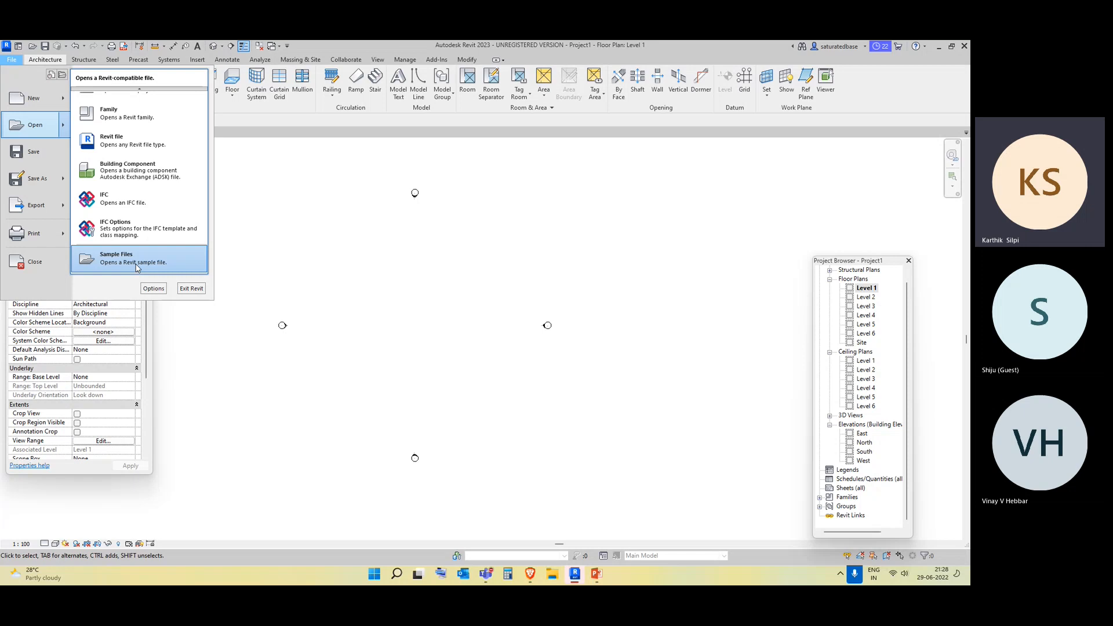
pyautogui.click(137, 264)
pyautogui.click(389, 227)
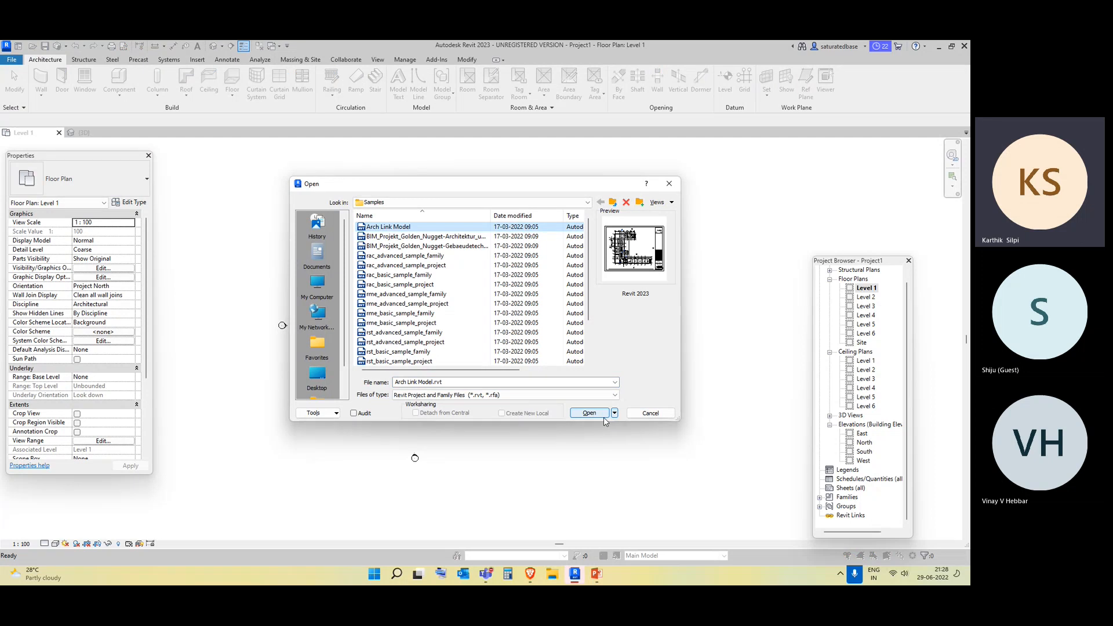
pyautogui.scroll(-2, 584, 292)
pyautogui.scroll(2, 585, 291)
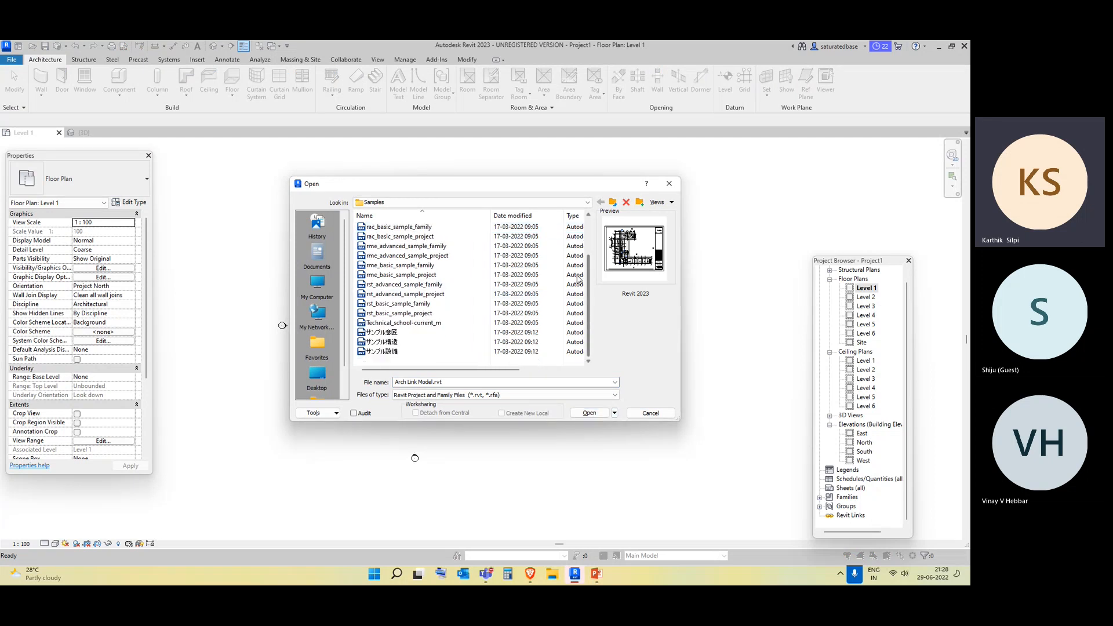
pyautogui.click(588, 413)
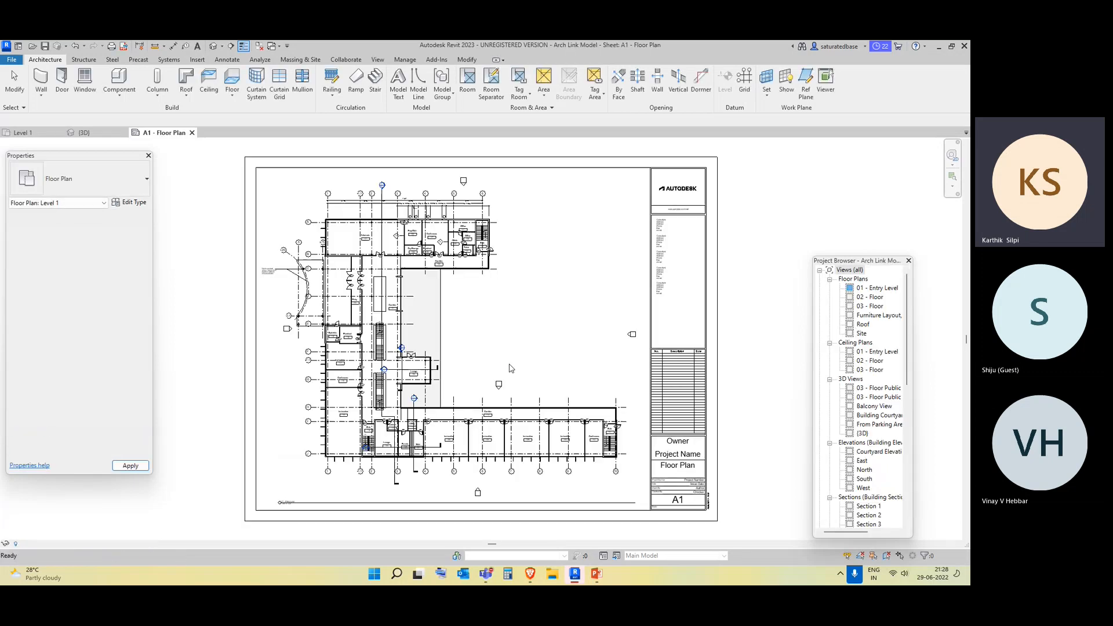
# Export the 01 - Entry Level floor plan to the Desktop in AutoCAD 2018 DWG format as Arch Link Model - Floor Plan - 01 - Entry Level.
pyautogui.doubleClick(877, 288)
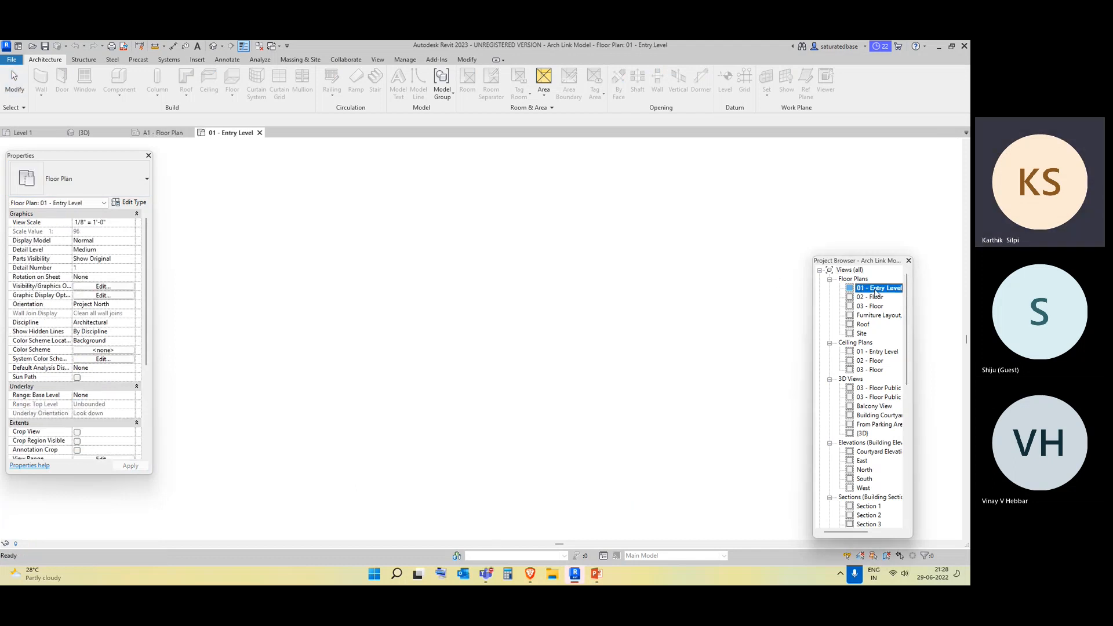
pyautogui.scroll(-3, 485, 308)
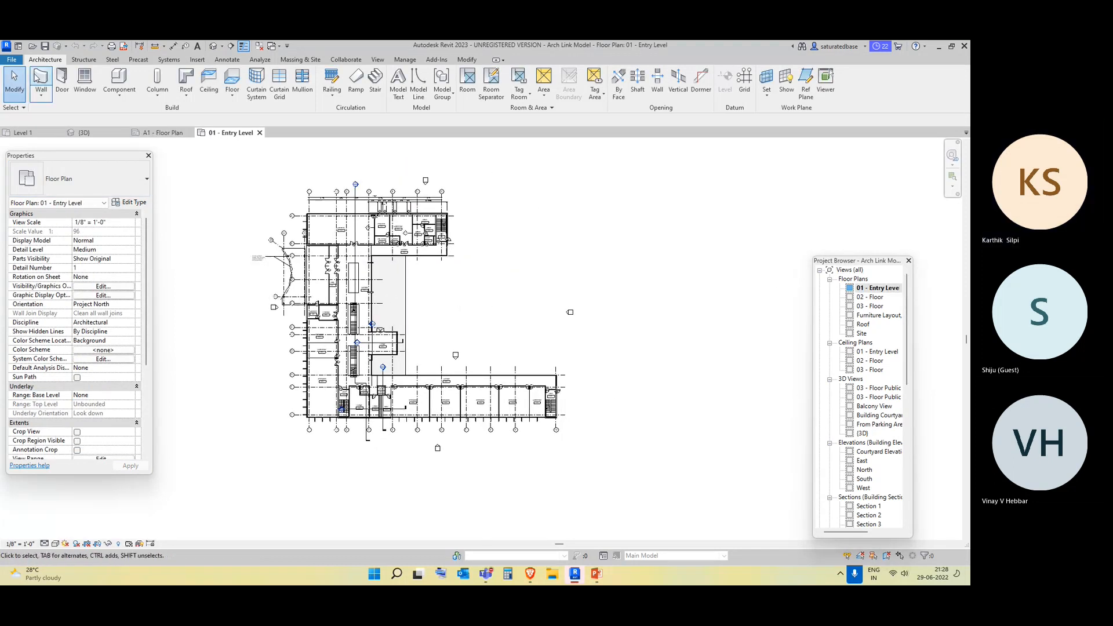
pyautogui.click(12, 60)
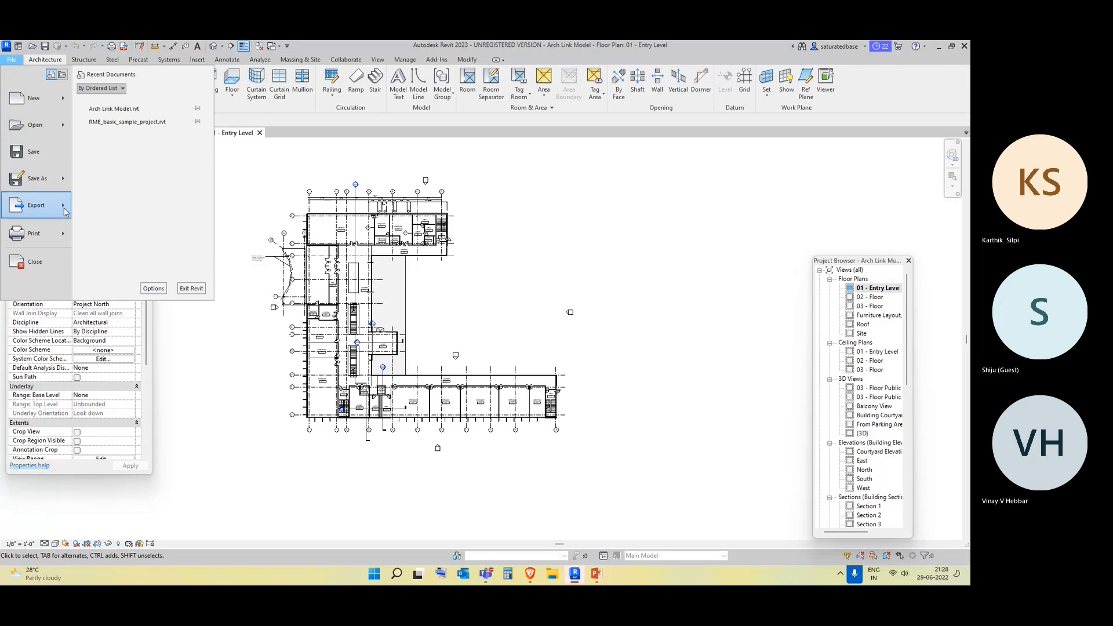
pyautogui.moveTo(40, 205)
pyautogui.moveTo(153, 110)
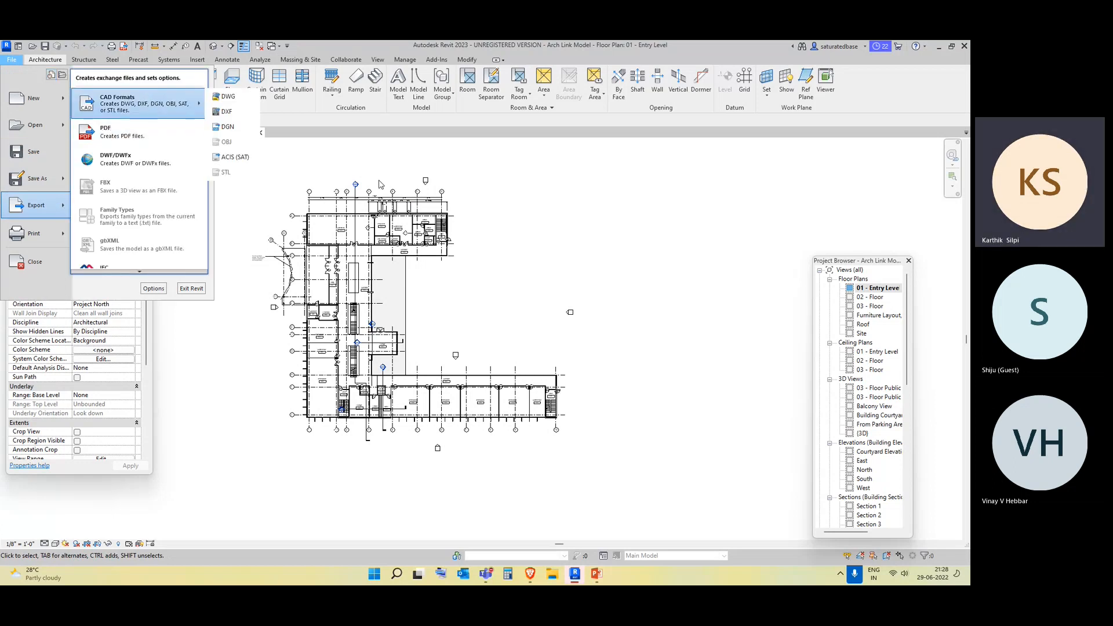
pyautogui.click(229, 96)
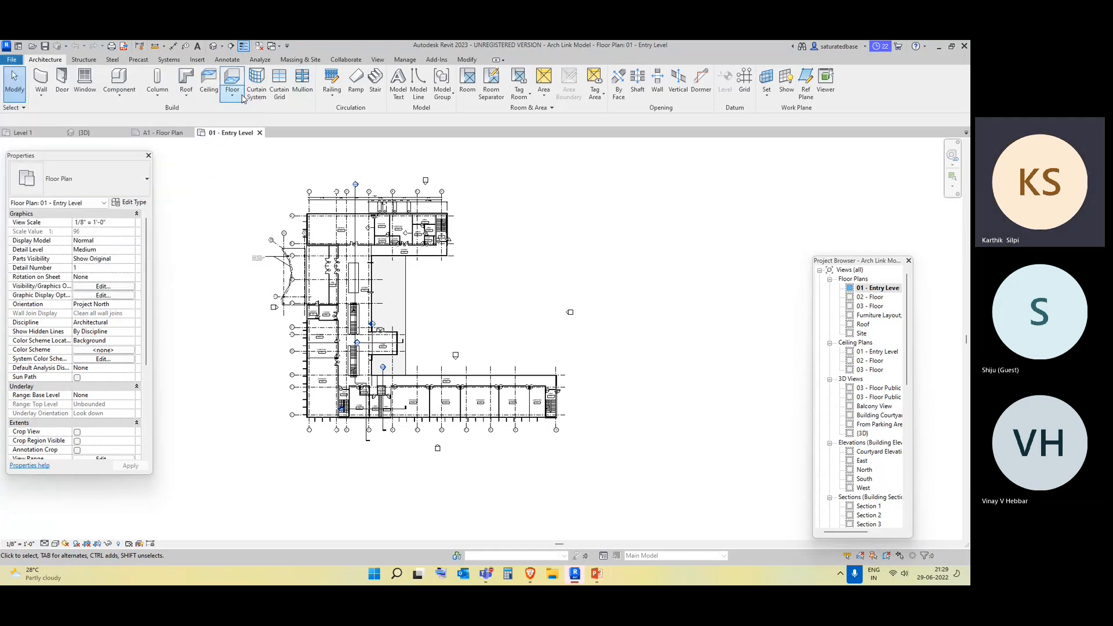
pyautogui.click(524, 428)
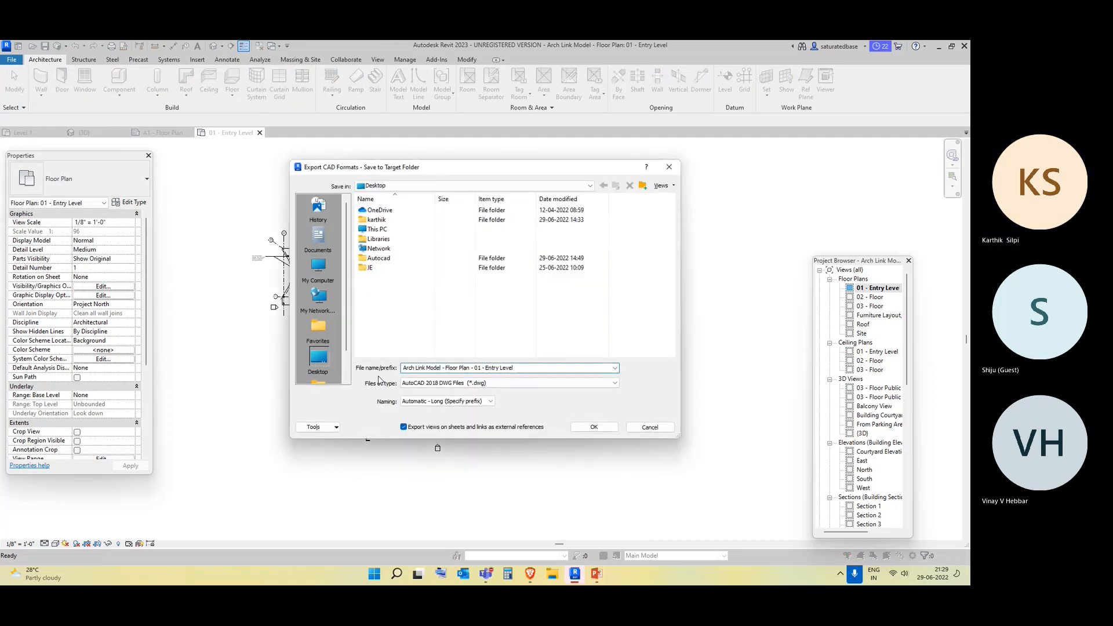
pyautogui.click(586, 426)
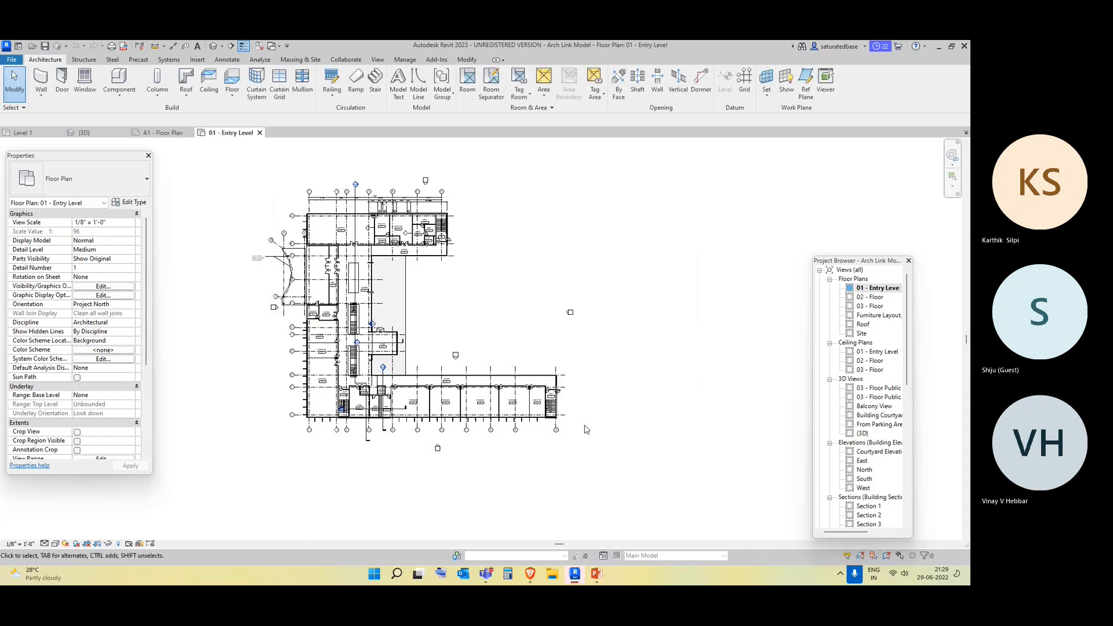
# Return to the Level 1 floor plan of Project1, and close the 3D and A1 - Floor Plan views.
pyautogui.click(23, 133)
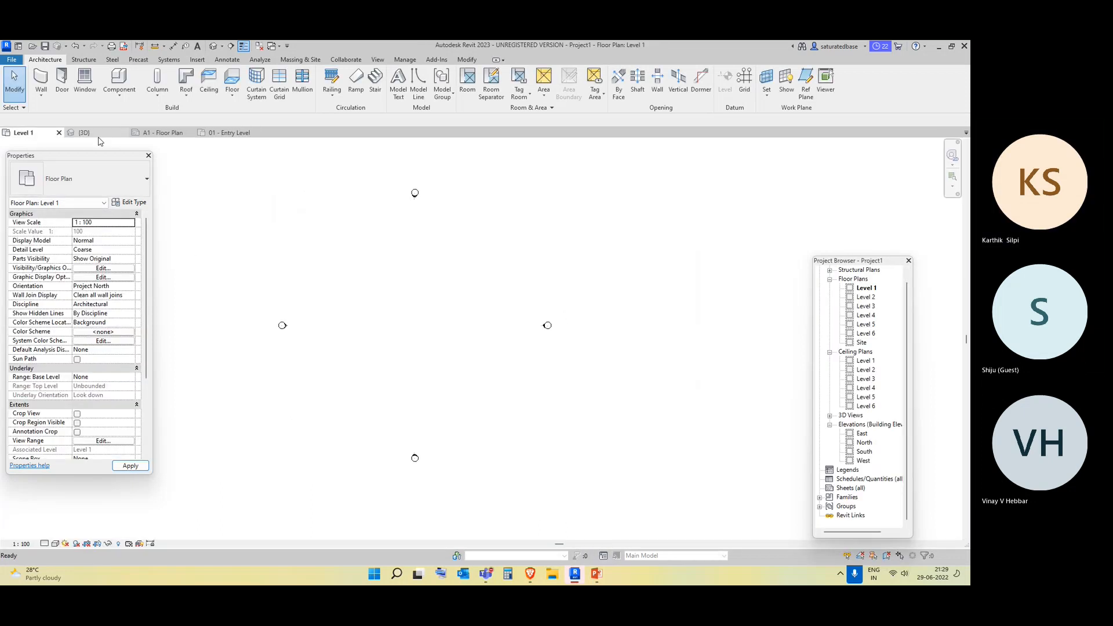
pyautogui.click(124, 133)
pyautogui.click(126, 134)
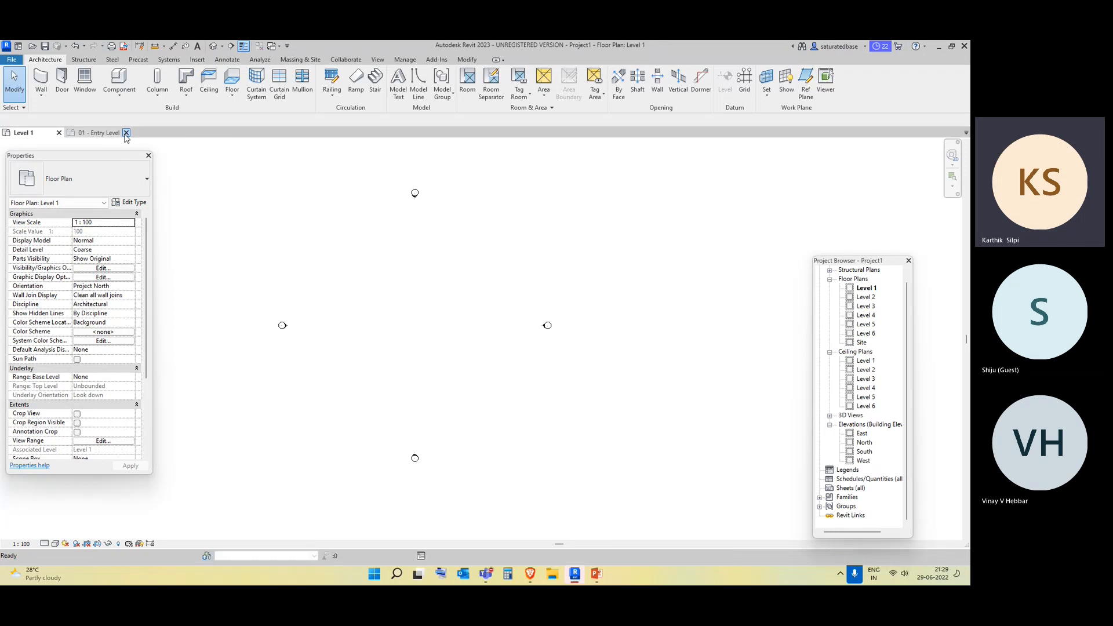
# Minimize Revit, and try to open the exported Arch Link Model drawing from the desktop.
pyautogui.click(939, 46)
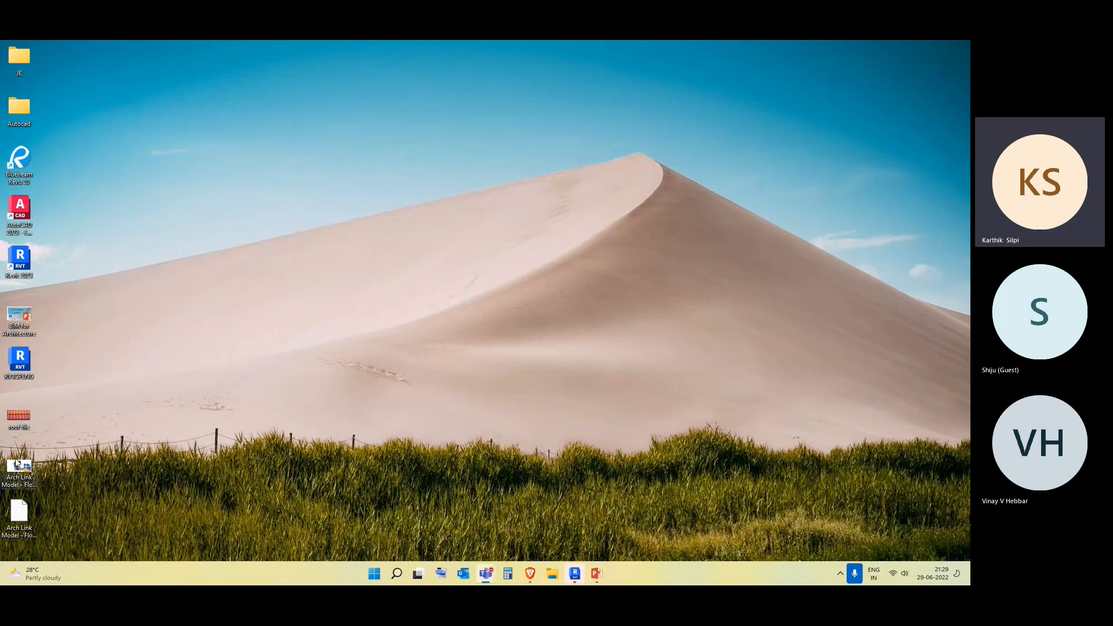
pyautogui.doubleClick(17, 464)
pyautogui.click(596, 306)
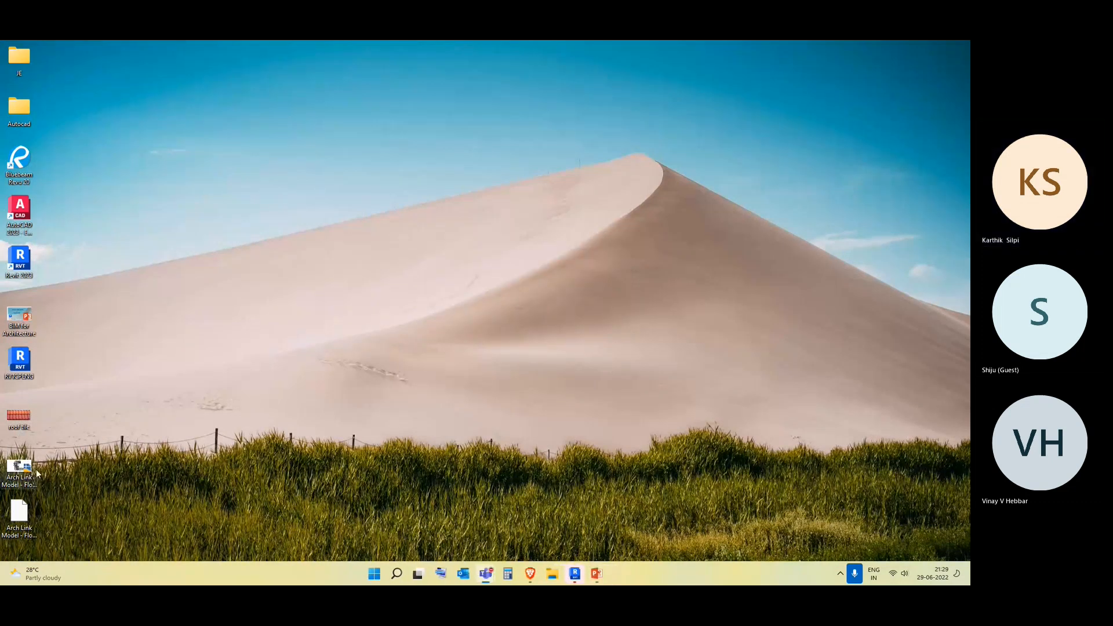
# Try to open the exported Arch Link Model files from the desktop, also using AutoCAD DWG Launcher for the drawing.
pyautogui.doubleClick(26, 513)
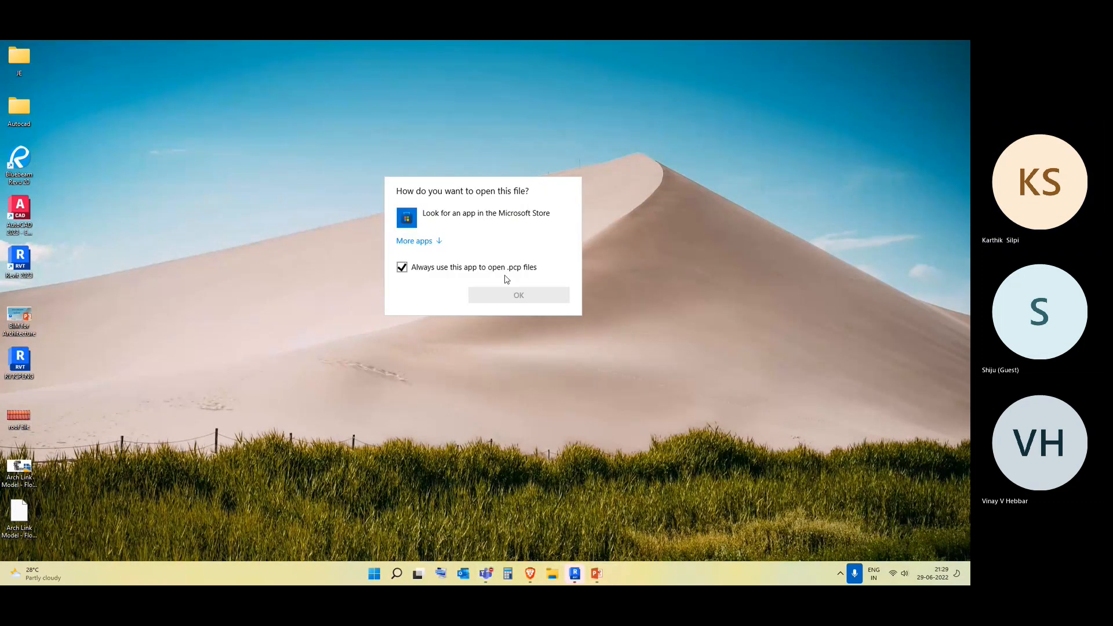
pyautogui.click(624, 301)
pyautogui.doubleClick(25, 474)
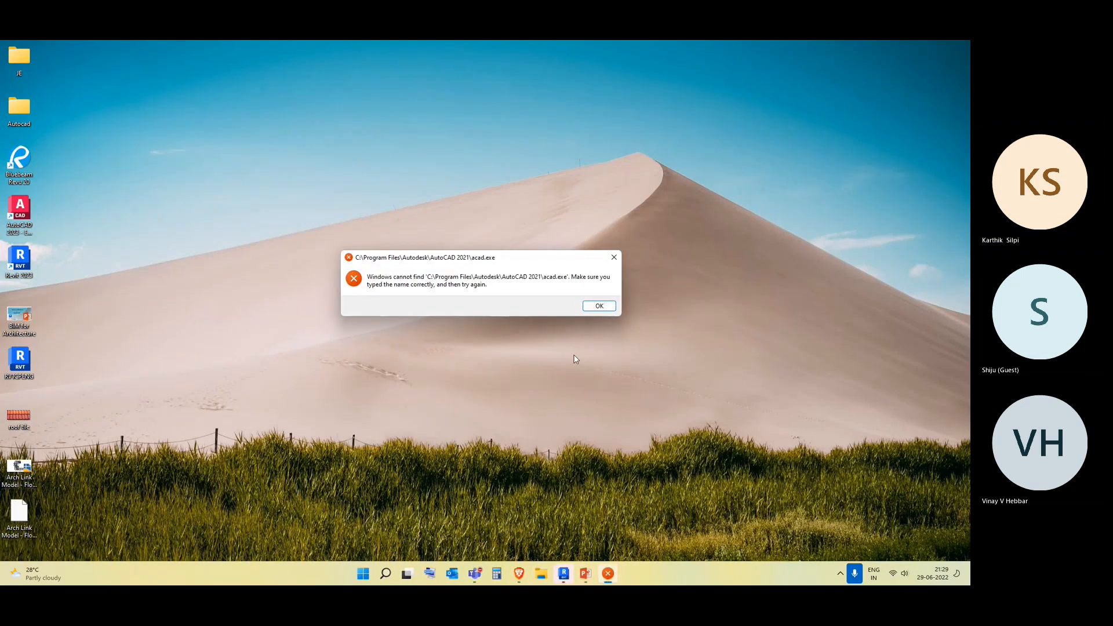
pyautogui.click(599, 305)
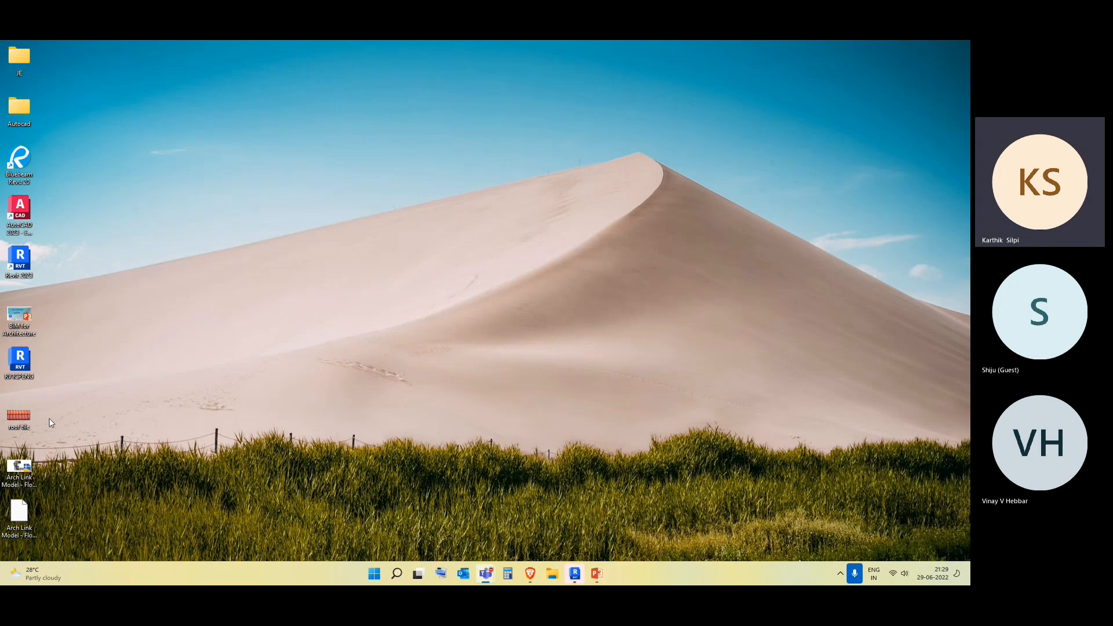
pyautogui.rightClick(26, 486)
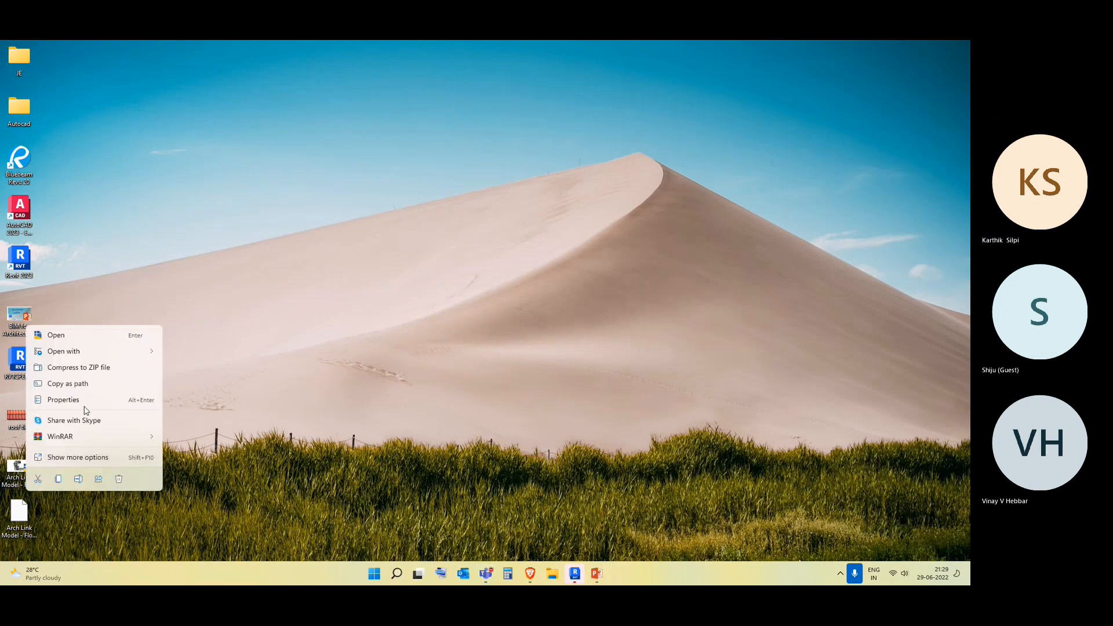
pyautogui.moveTo(104, 353)
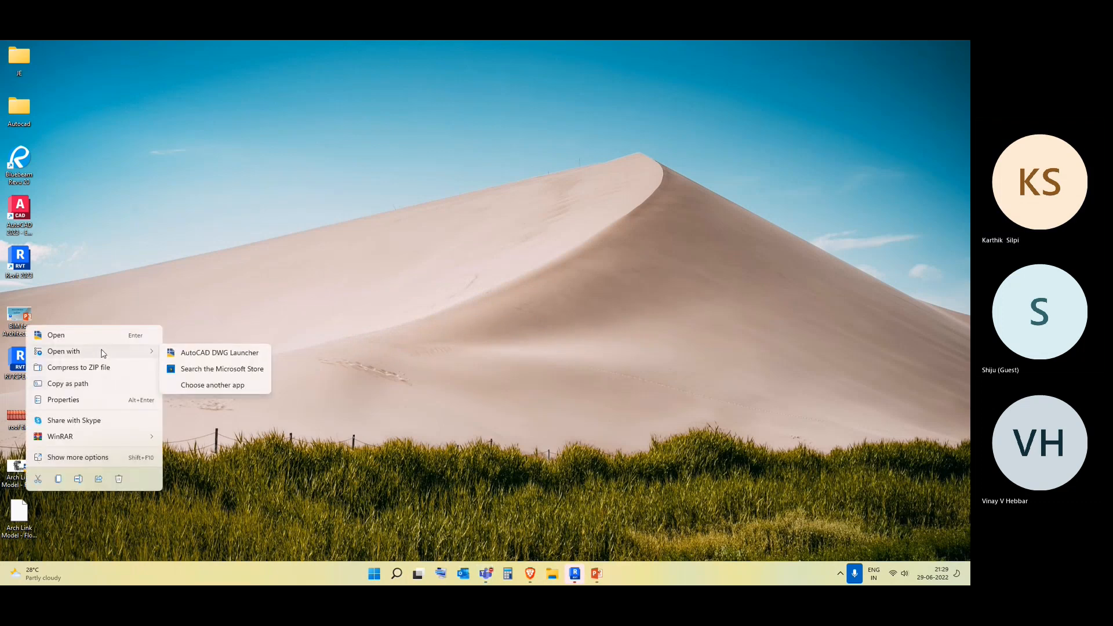
pyautogui.click(226, 354)
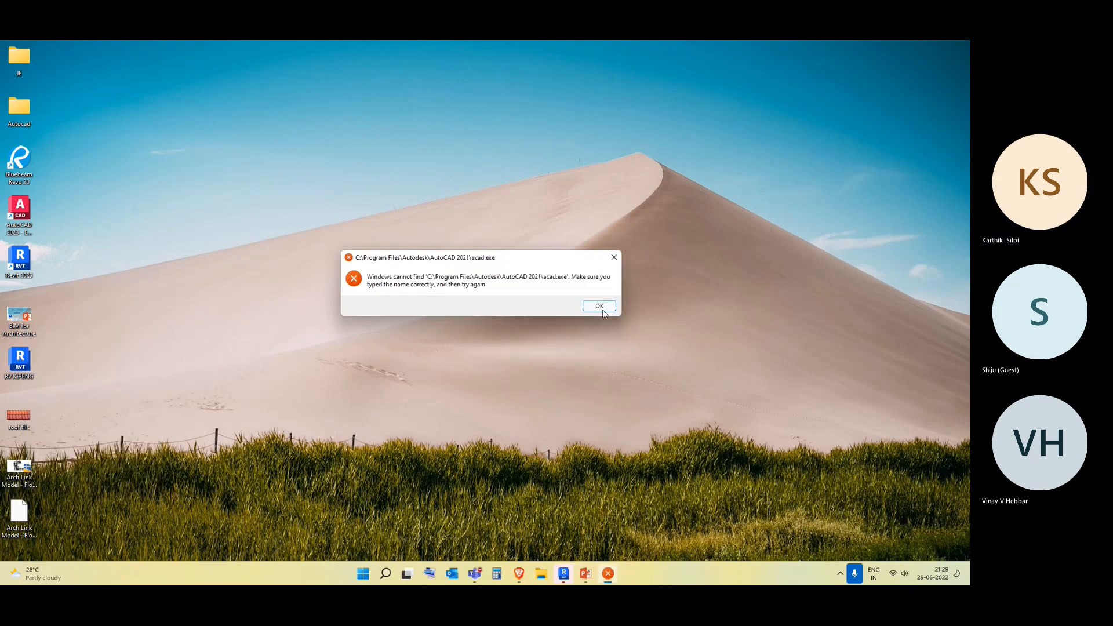
pyautogui.click(600, 308)
# Start AutoCAD 2023, and keep AutoCAD DWG Launcher as the default app for .dwg files in the exported drawing's properties.
pyautogui.doubleClick(27, 217)
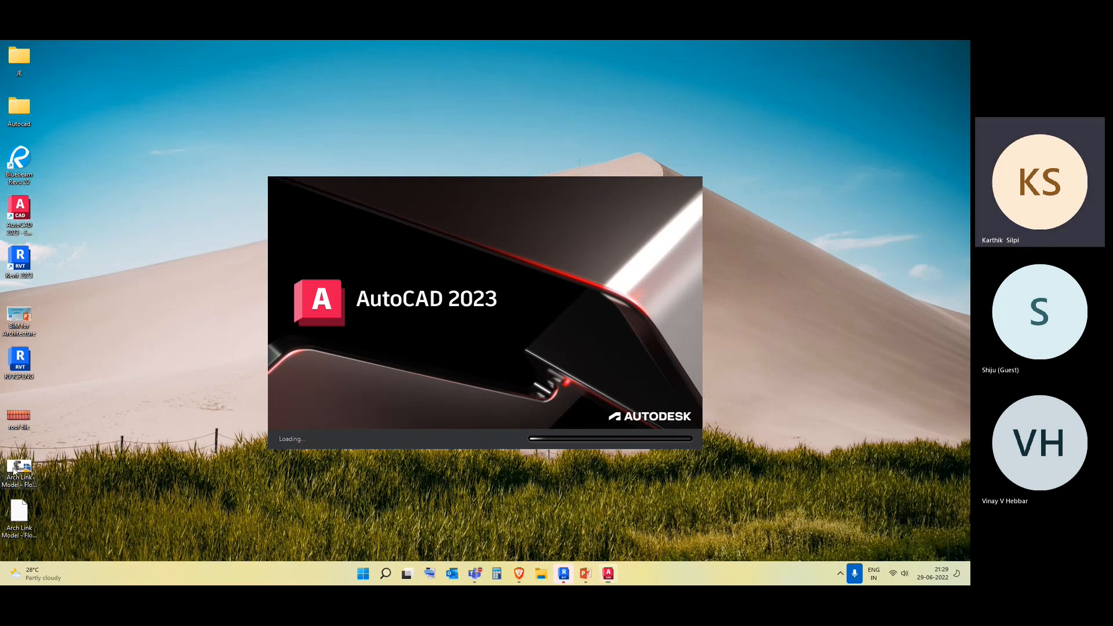
pyautogui.rightClick(18, 484)
pyautogui.click(78, 400)
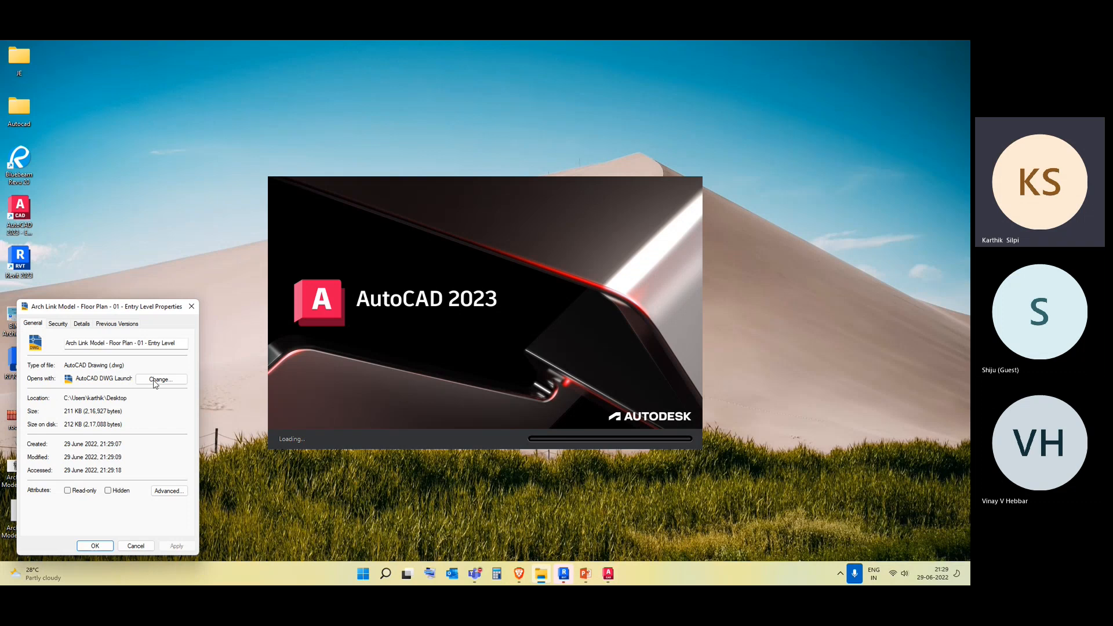
pyautogui.click(155, 380)
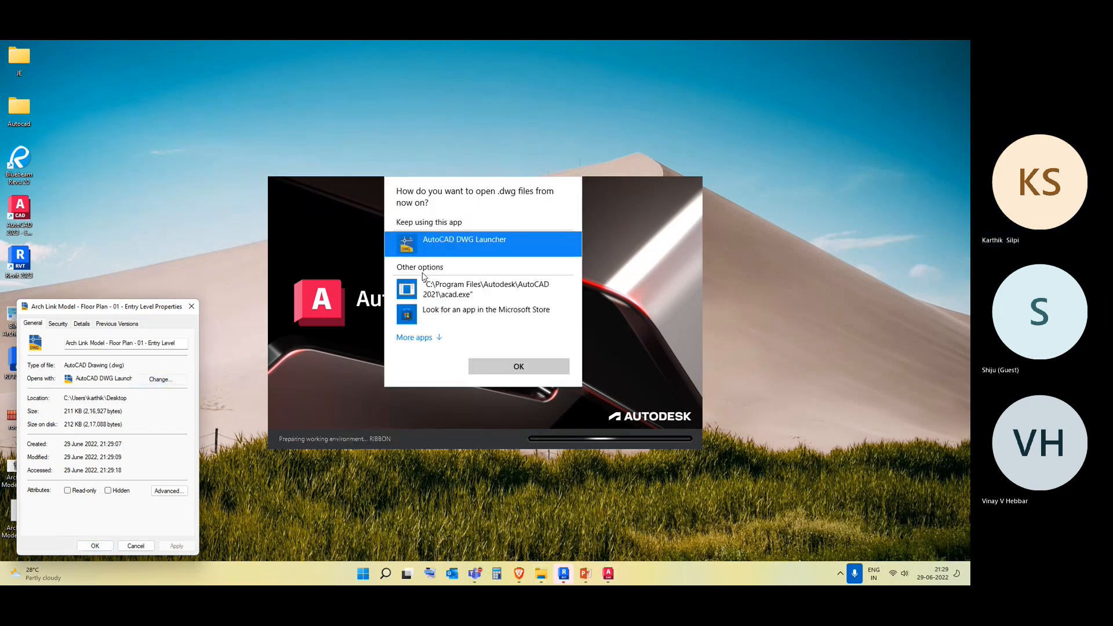
pyautogui.click(519, 367)
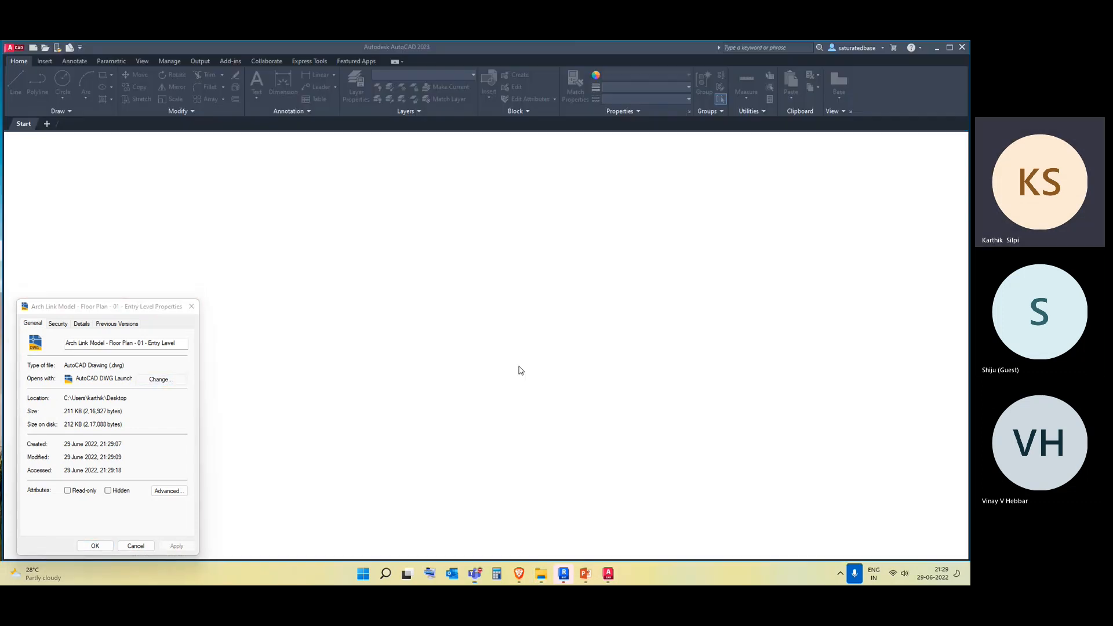
pyautogui.click(192, 307)
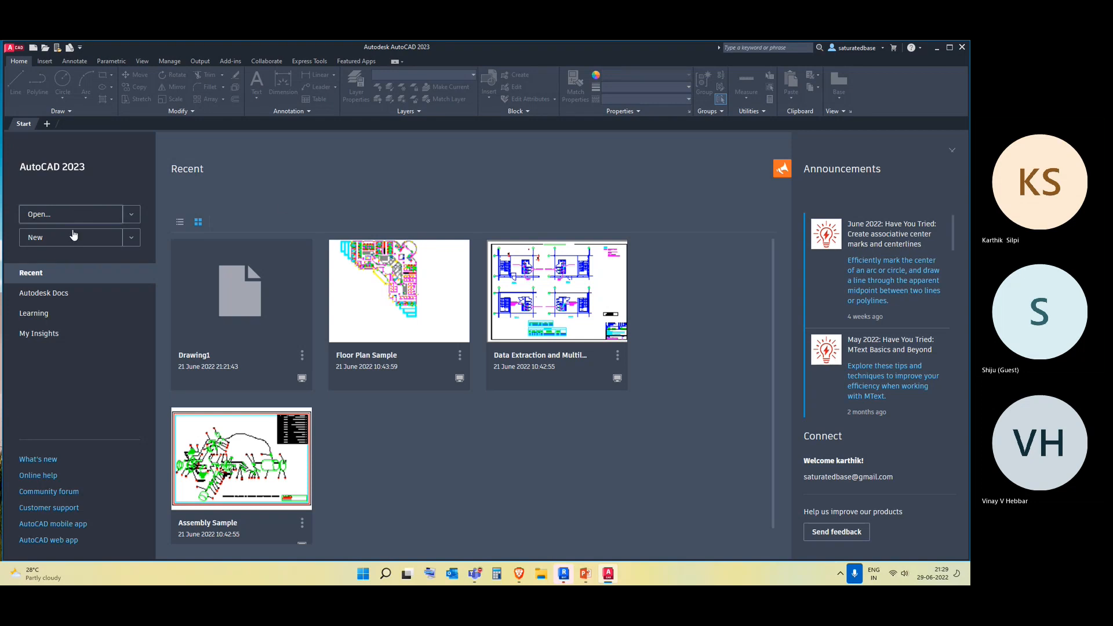
# Open the Arch Link Model - Floor Plan - 01 - Entry Level drawing from the Desktop in AutoCAD and view the whole plan.
pyautogui.click(42, 216)
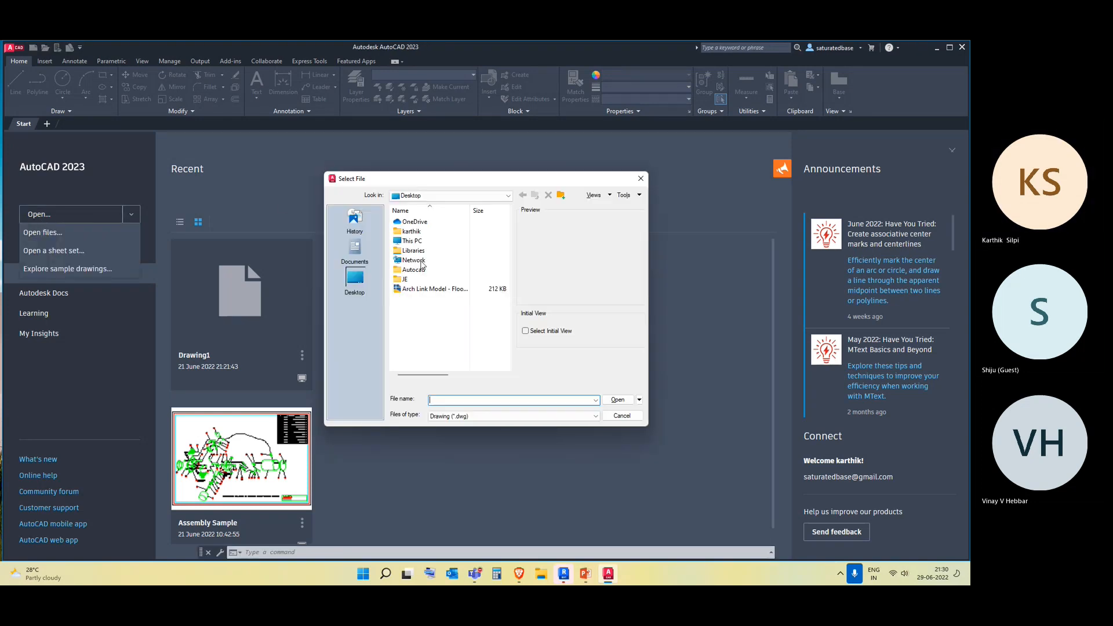
pyautogui.click(424, 289)
pyautogui.click(629, 400)
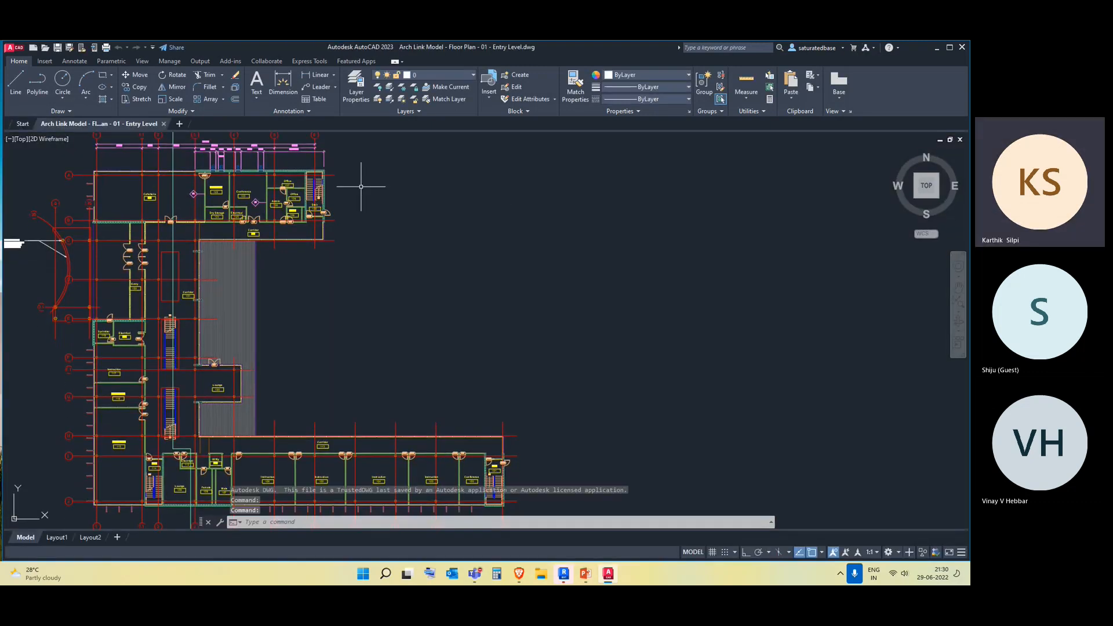
pyautogui.moveTo(308, 311); pyautogui.dragTo(473, 277, button='middle')
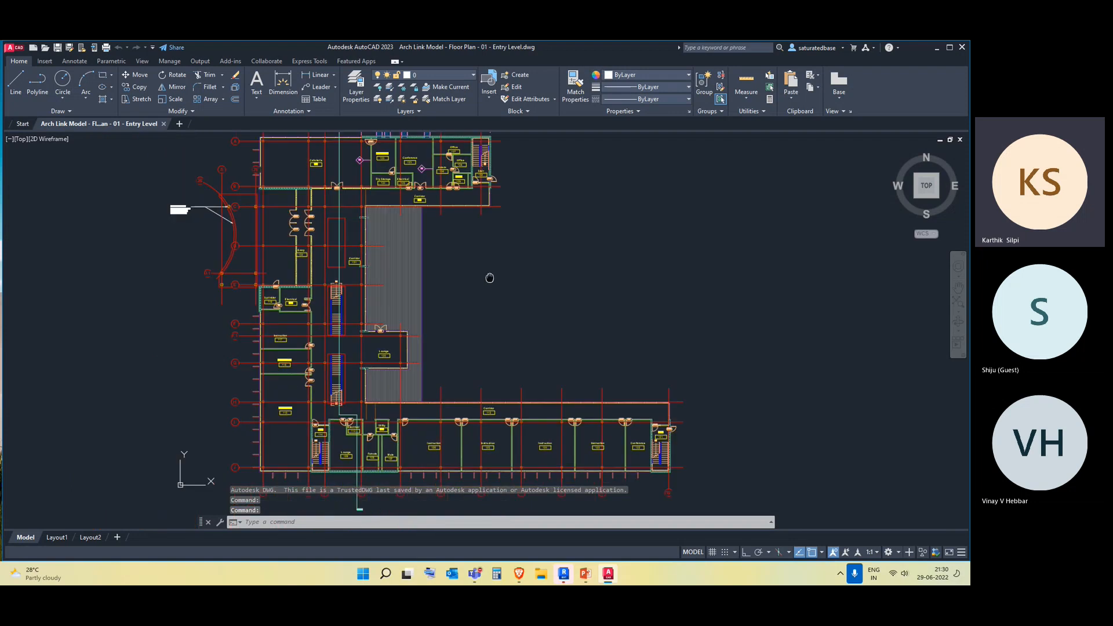
pyautogui.moveTo(110, 308); pyautogui.dragTo(73, 347, button='middle')
pyautogui.scroll(5, 187, 302)
pyautogui.scroll(-10, 192, 298)
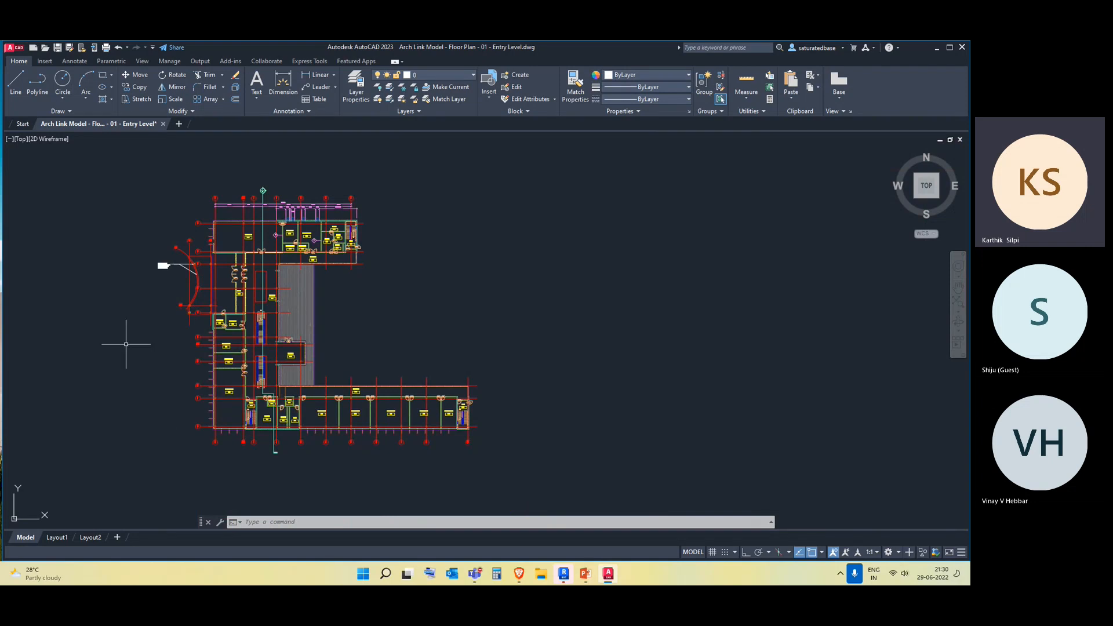
# Switch to Revit and import the Arch Link Model - Floor Plan - 01 - Entry Level drawing into the Level 1 floor plan.
pyautogui.click(938, 50)
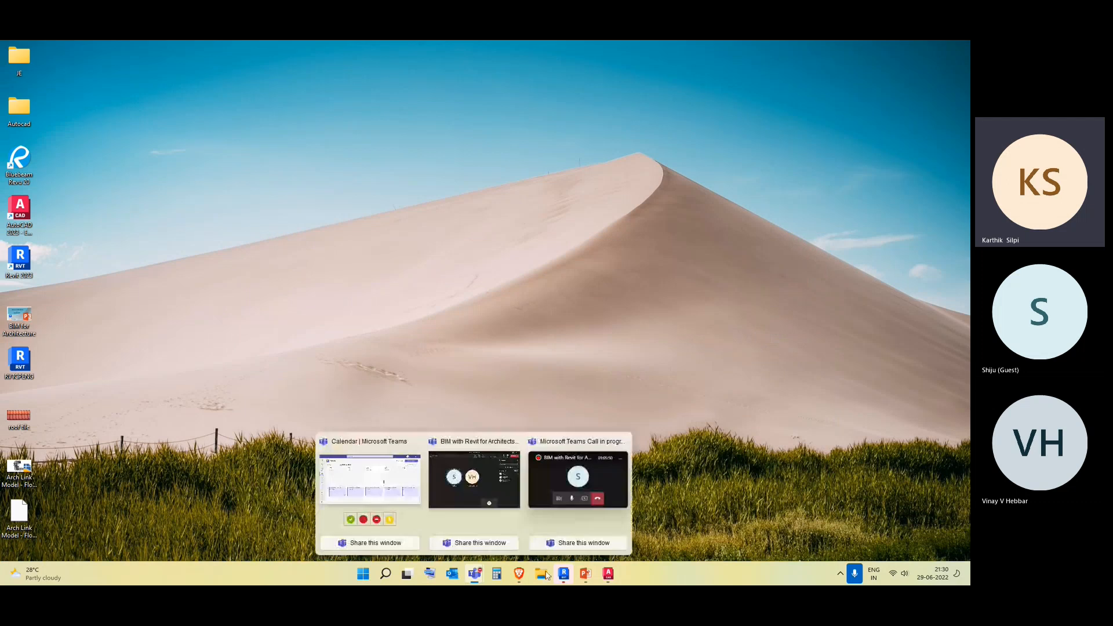
pyautogui.click(563, 574)
pyautogui.scroll(-1, 495, 356)
pyautogui.moveTo(494, 361); pyautogui.dragTo(481, 298, button='middle')
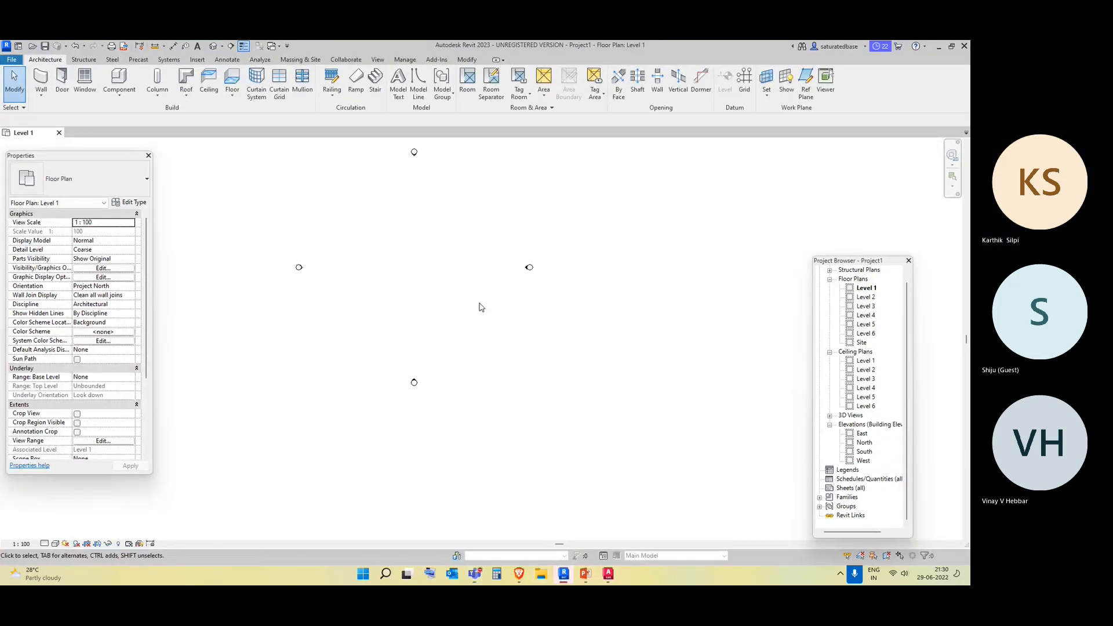
pyautogui.scroll(2, 428, 248)
pyautogui.moveTo(435, 258); pyautogui.dragTo(422, 335, button='middle')
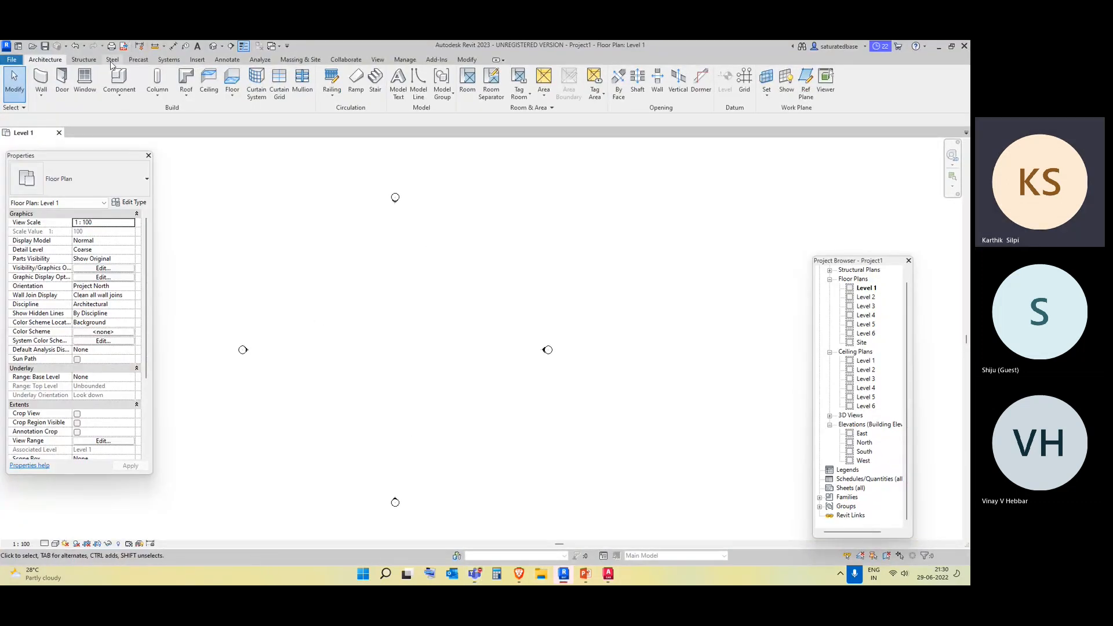
pyautogui.click(197, 60)
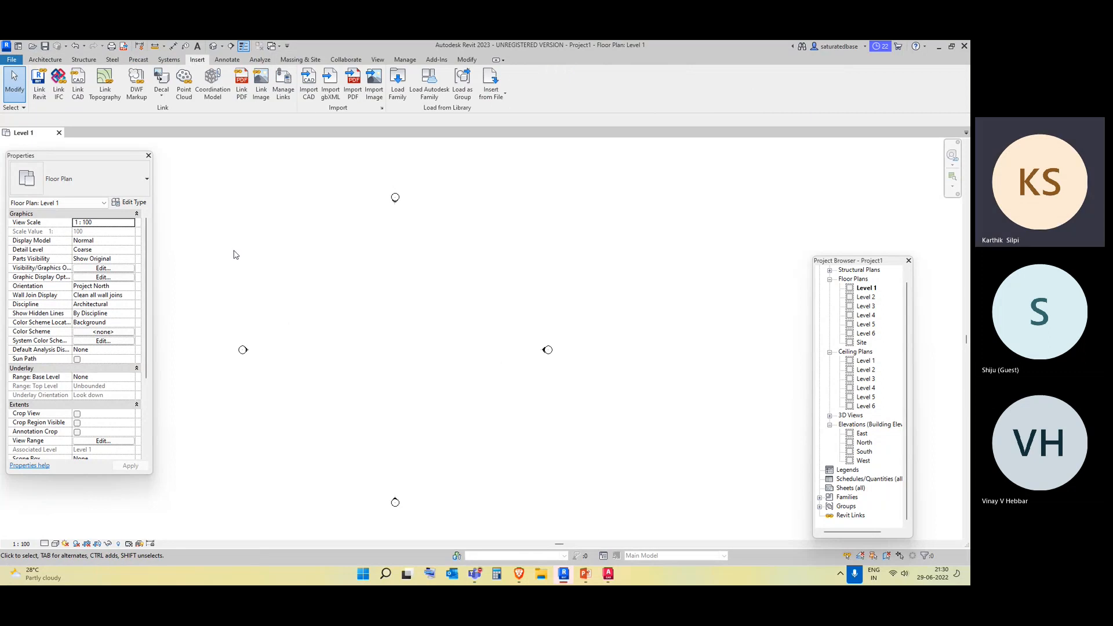
pyautogui.click(310, 84)
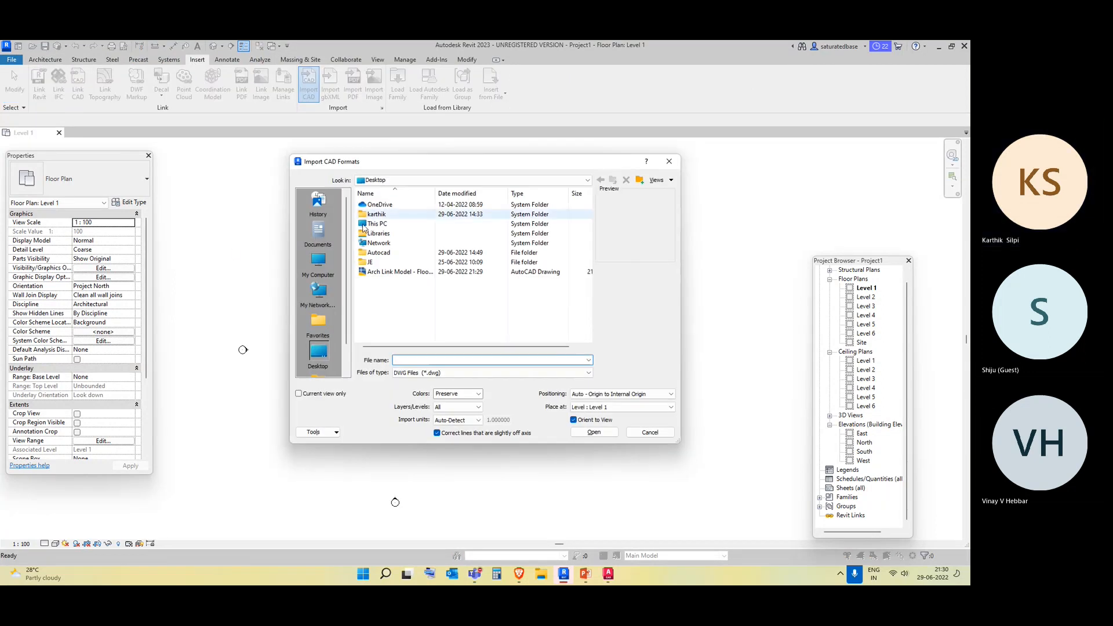
pyautogui.click(390, 273)
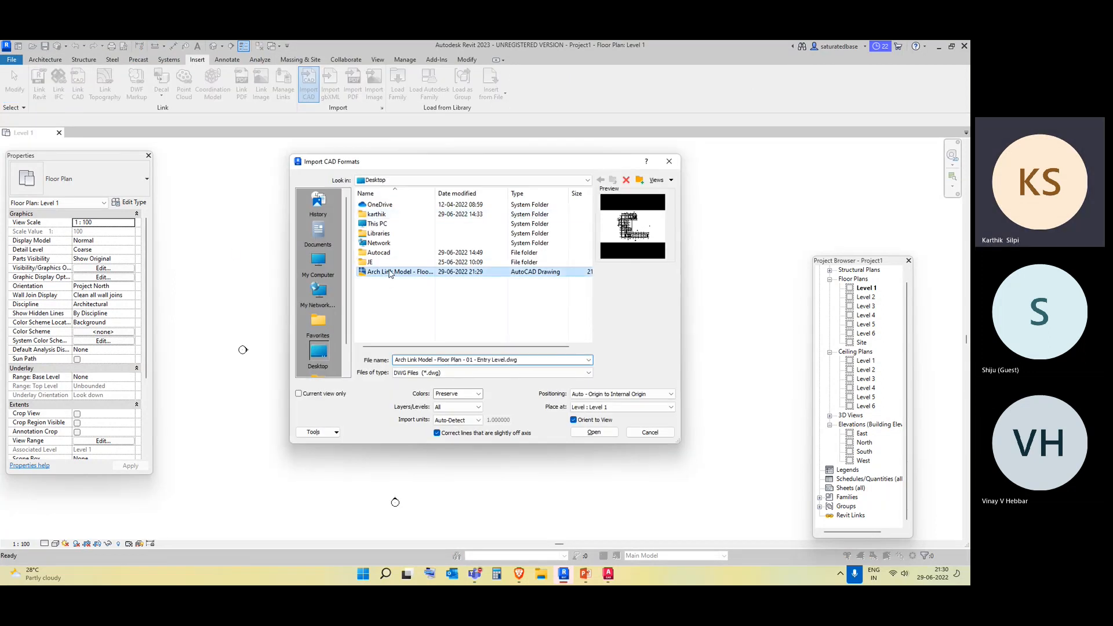
pyautogui.click(592, 433)
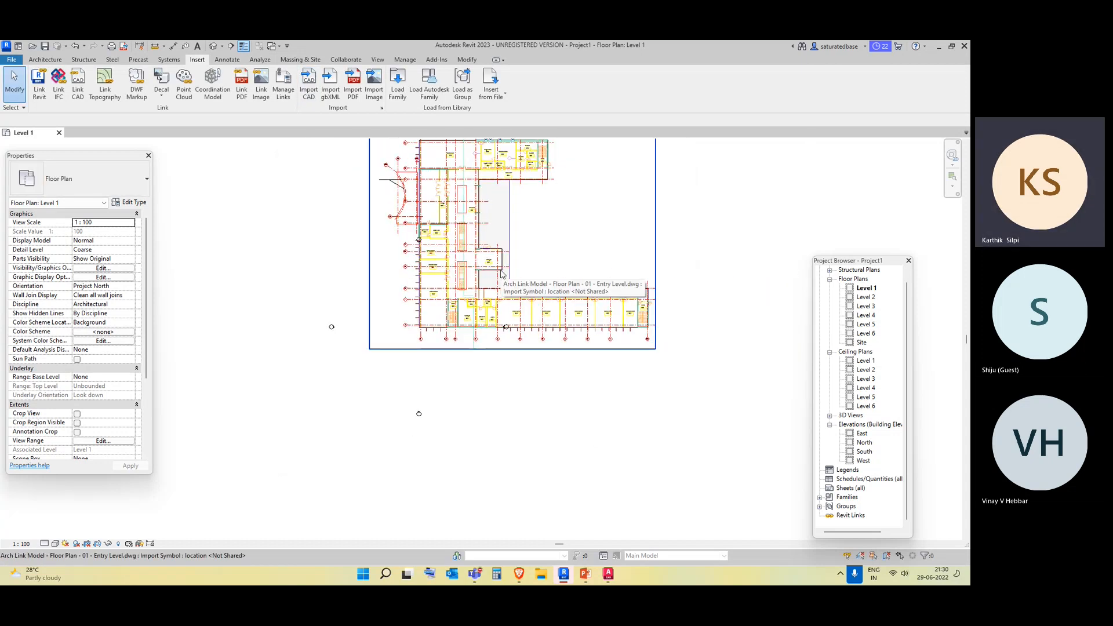
# Check the project units of Project1 without changing them.
pyautogui.press('Escape')
pyautogui.press('u')
pyautogui.press('n')
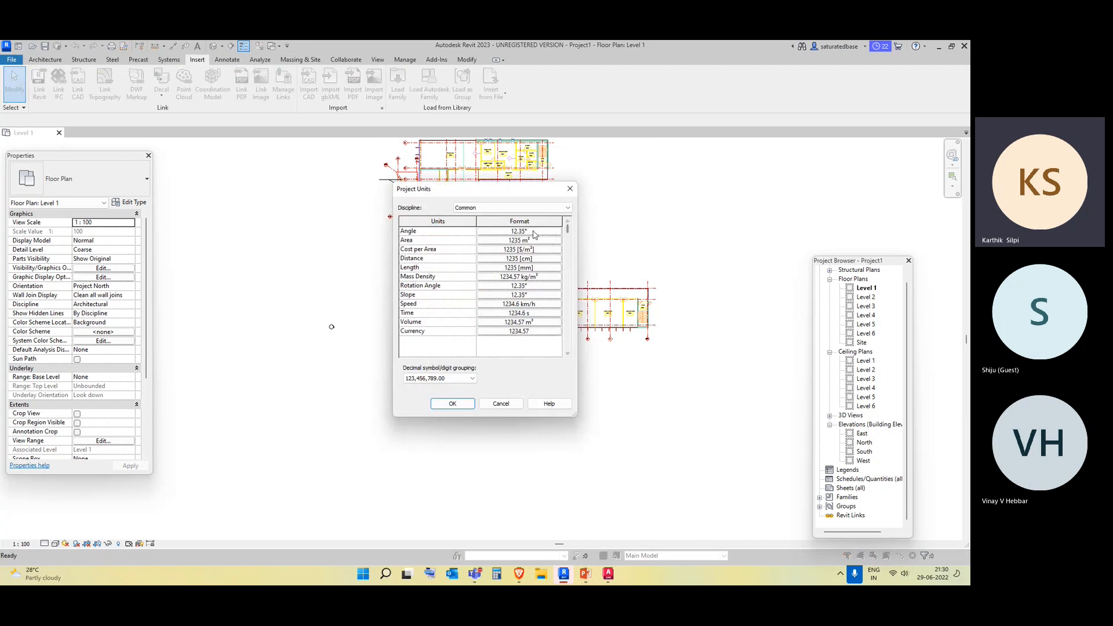
pyautogui.click(569, 189)
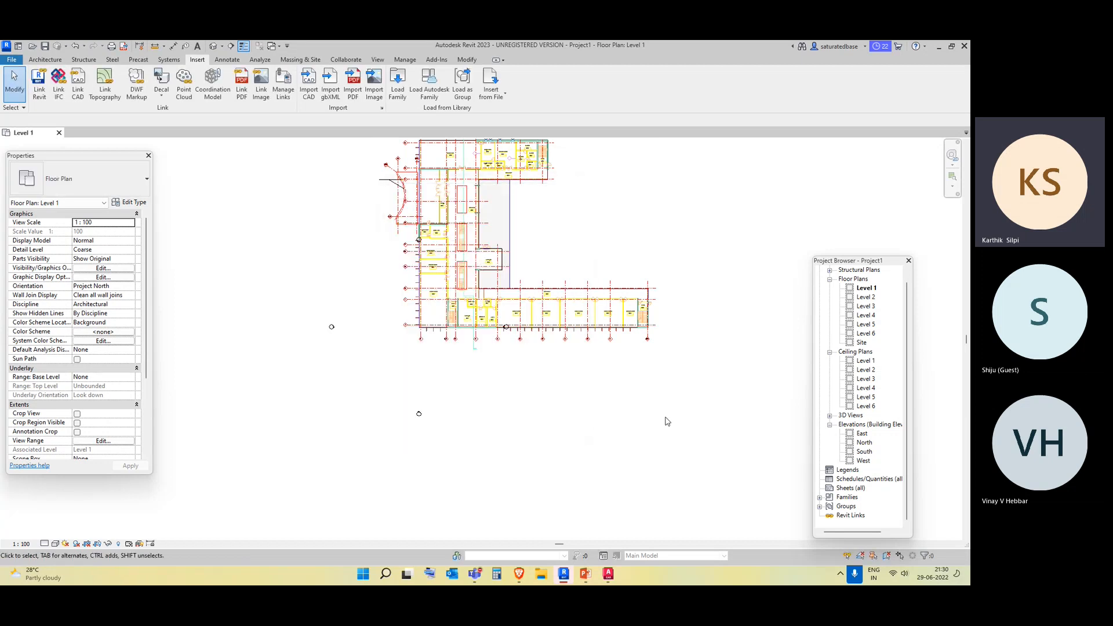
# Delete the imported Arch Link Model drawing from the Level 1 floor plan.
pyautogui.moveTo(667, 409); pyautogui.dragTo(589, 271)
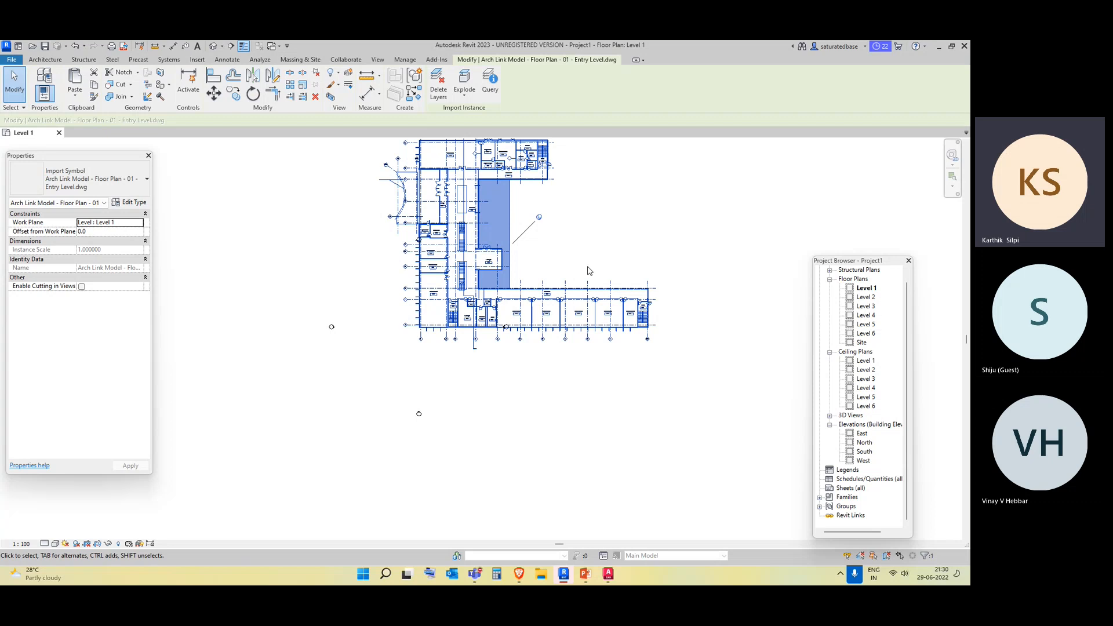
pyautogui.press('Delete')
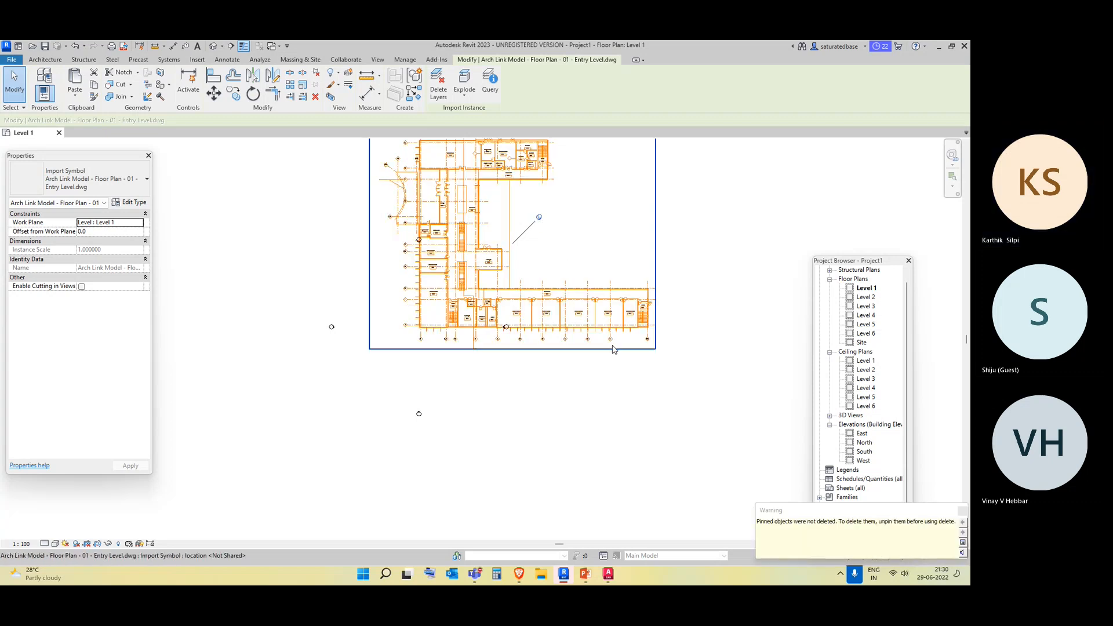
pyautogui.click(609, 364)
pyautogui.click(591, 329)
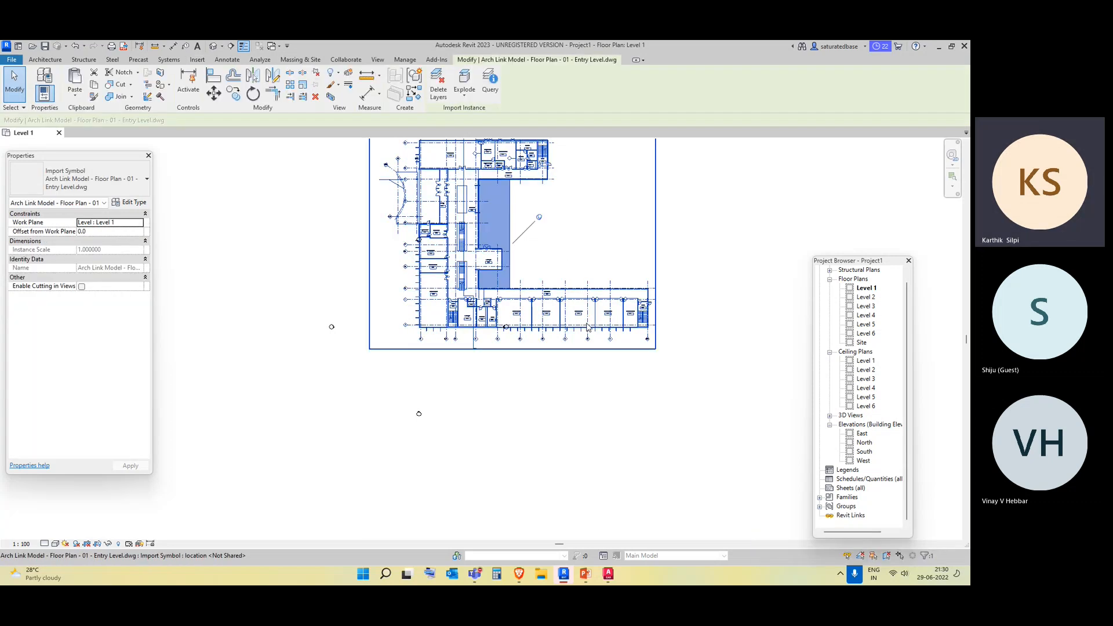
pyautogui.press('Delete')
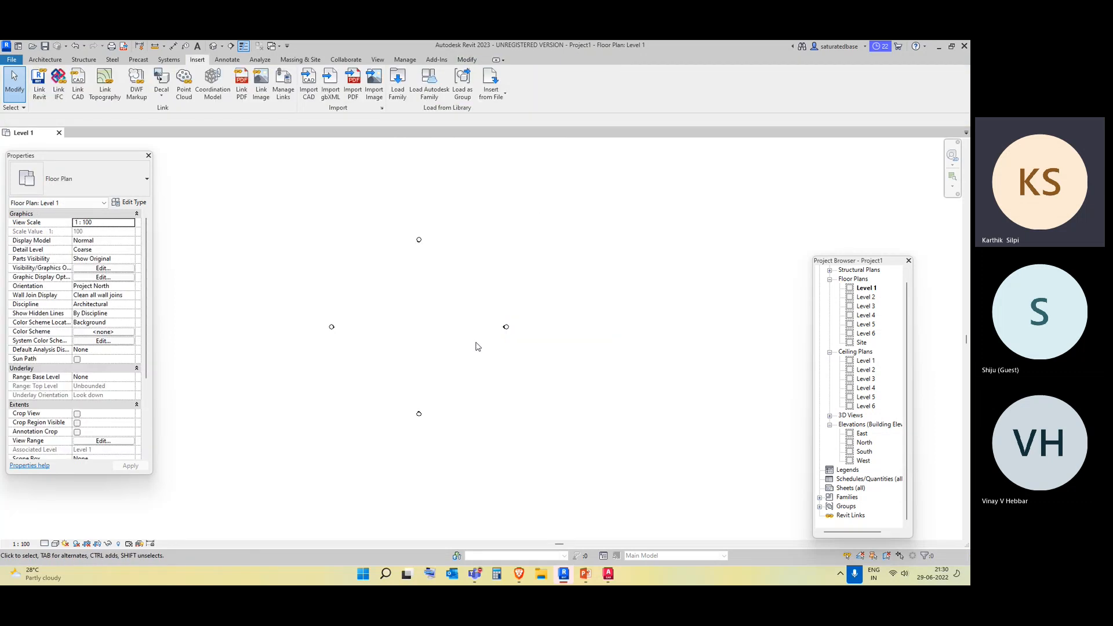
# Browse File Explorer to D:\New folder\revit architecture, and preview the A-001 SITE SETTING OUT PLAN and A-201 ELEVATION 1 drawings.
pyautogui.click(541, 575)
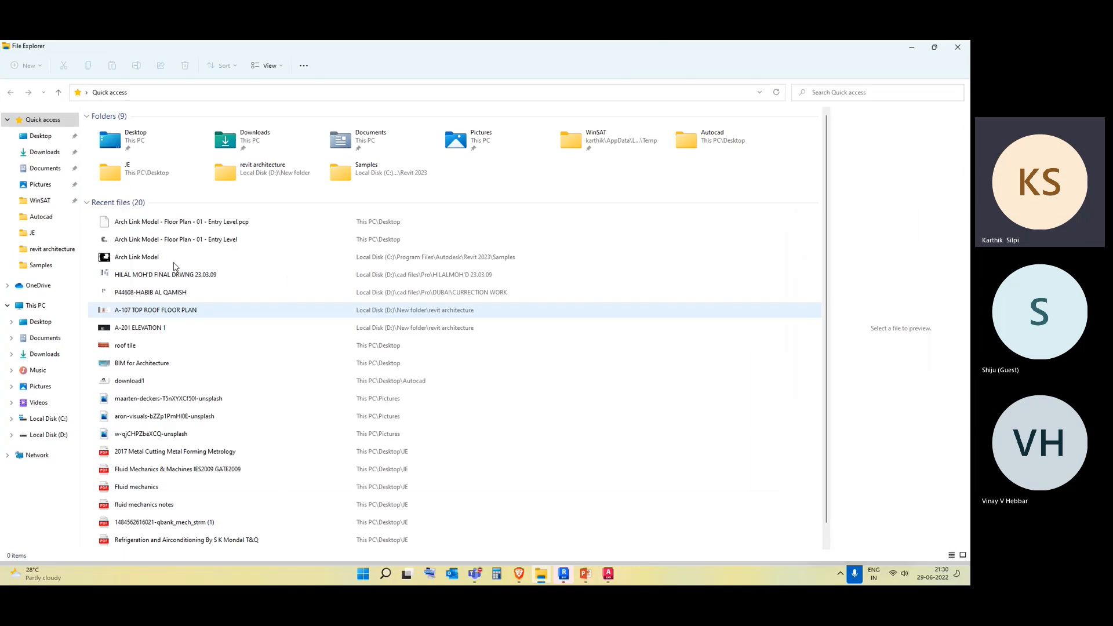
pyautogui.click(48, 435)
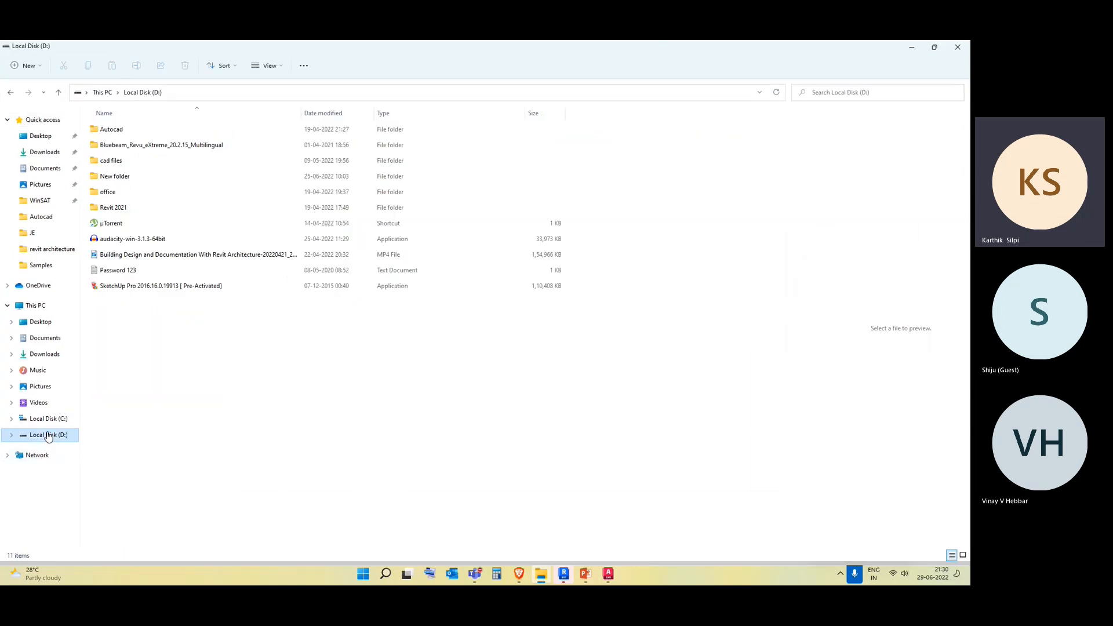
pyautogui.doubleClick(154, 160)
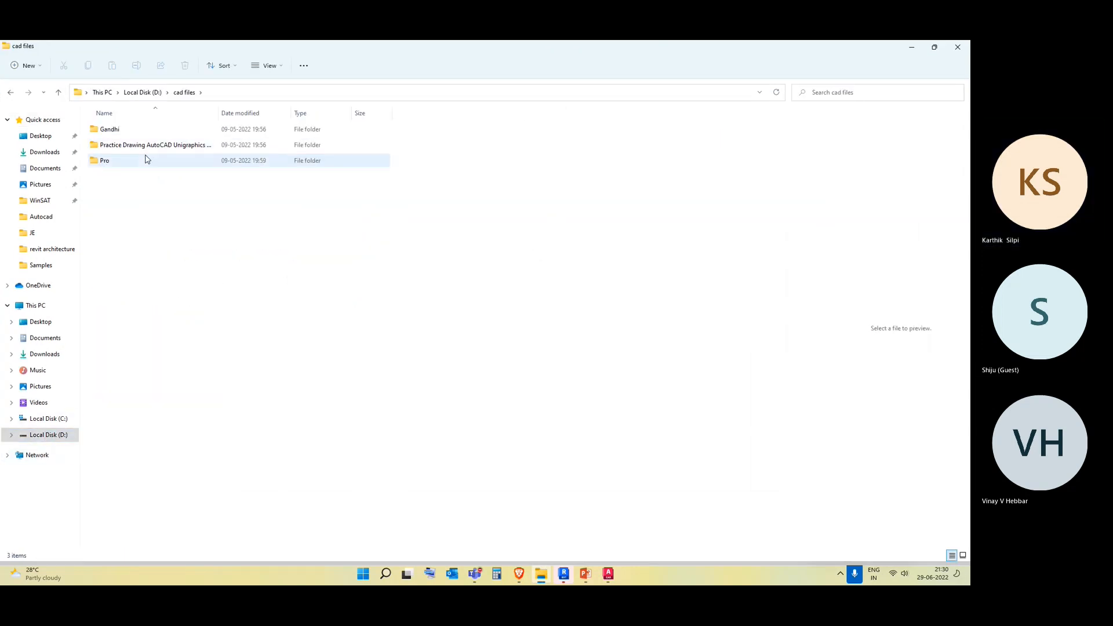
pyautogui.hotkey('alt', 'Left')
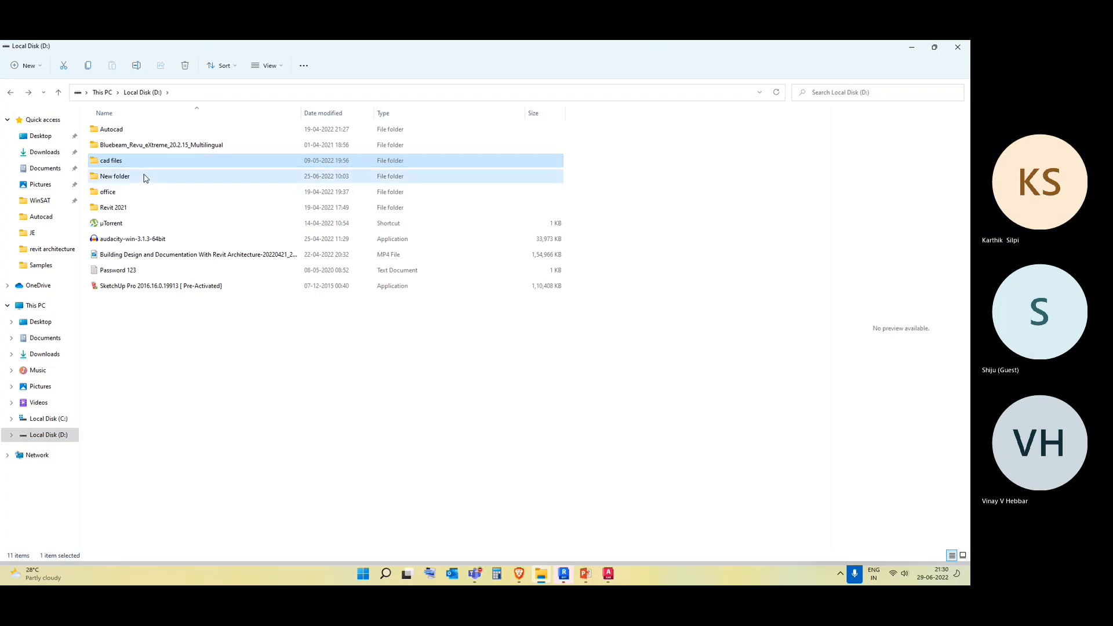
pyautogui.doubleClick(145, 177)
pyautogui.doubleClick(145, 146)
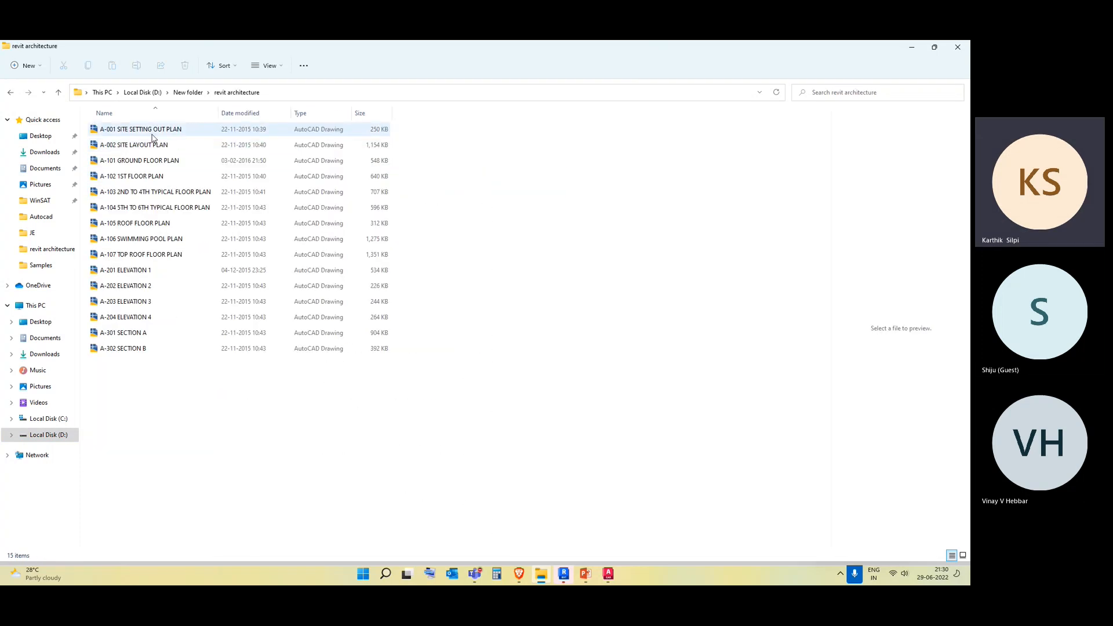
pyautogui.click(153, 134)
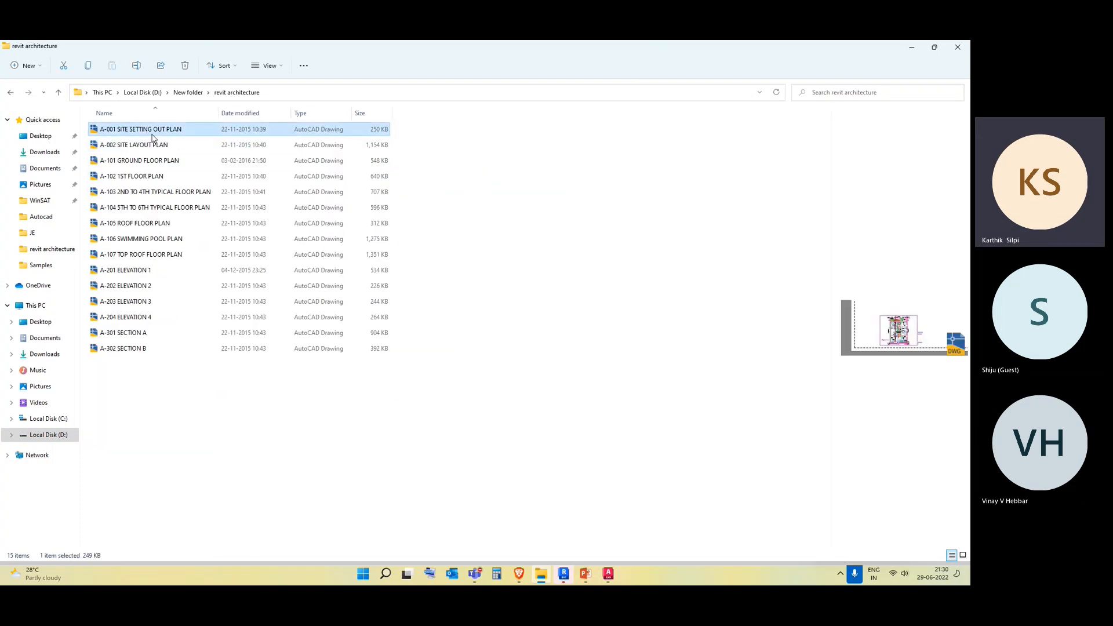
pyautogui.click(160, 273)
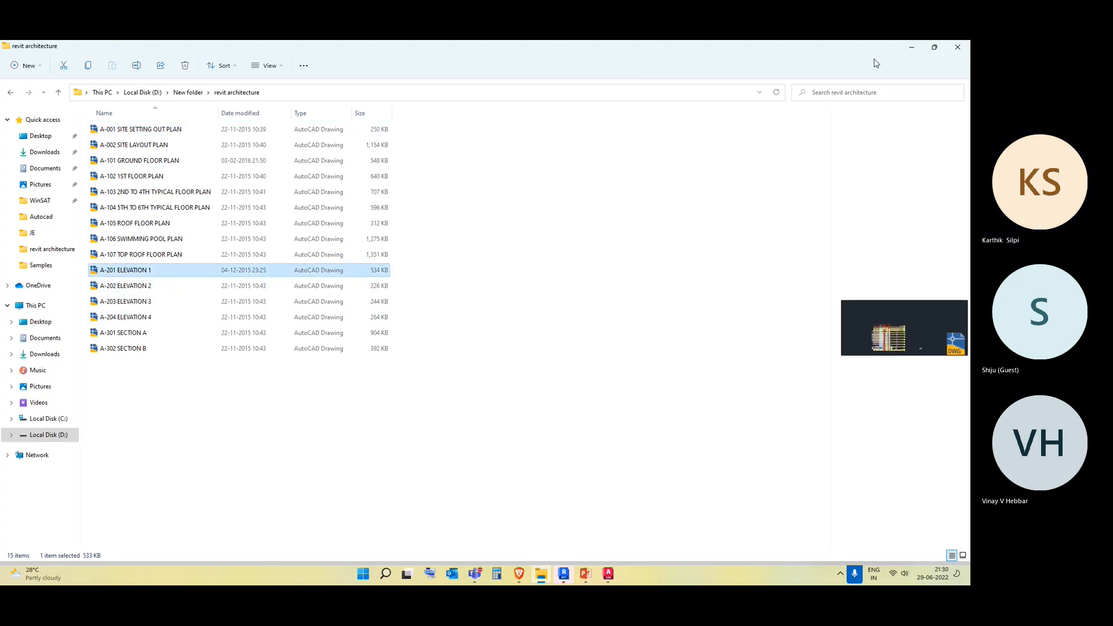
# Switch to Revit, open the East elevation and delete Levels 2 to 6 together with their associated views.
pyautogui.click(919, 44)
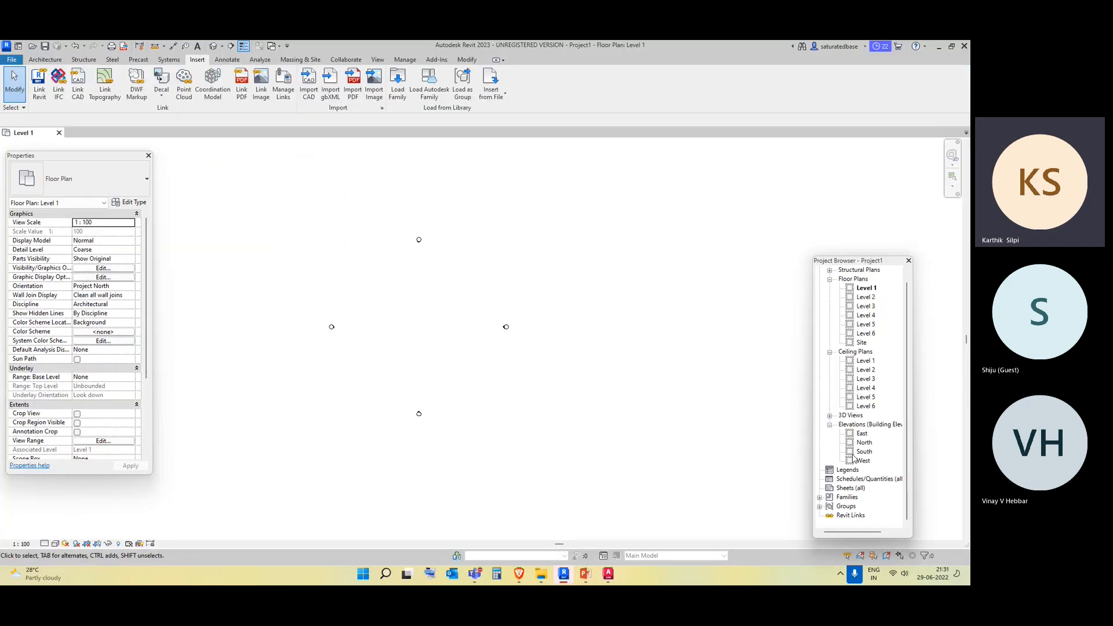
pyautogui.doubleClick(862, 434)
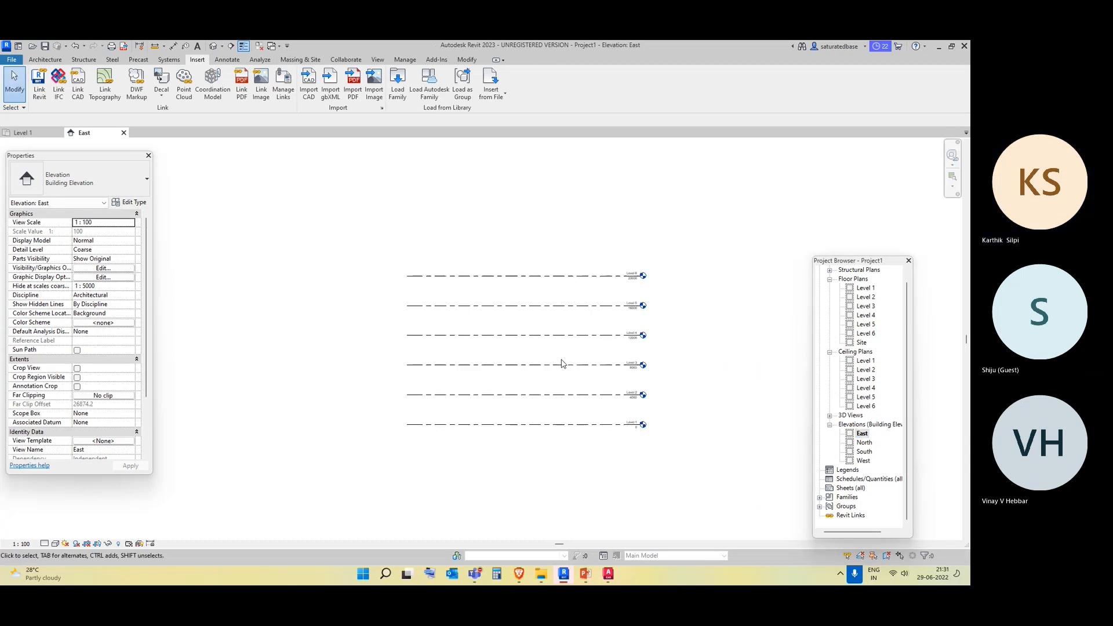
pyautogui.scroll(2, 659, 411)
pyautogui.moveTo(667, 415); pyautogui.dragTo(536, 181)
pyautogui.press('Delete')
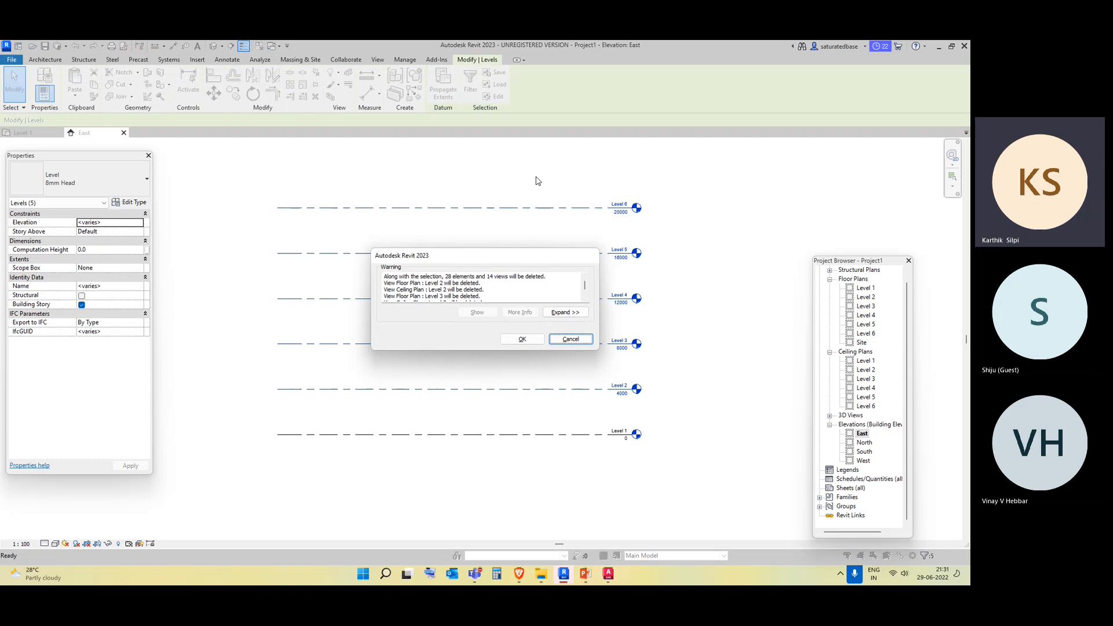
pyautogui.click(523, 341)
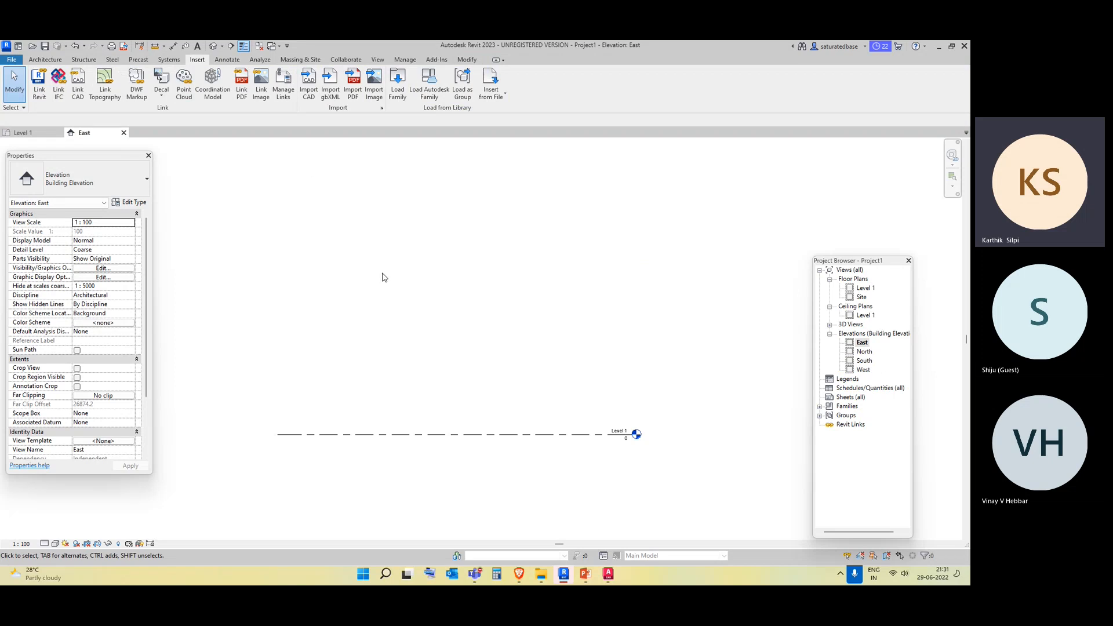
# Import the A-201 ELEVATION 1 drawing from D:\New folder\revit architecture into the East elevation, keeping the default import options.
pyautogui.click(309, 81)
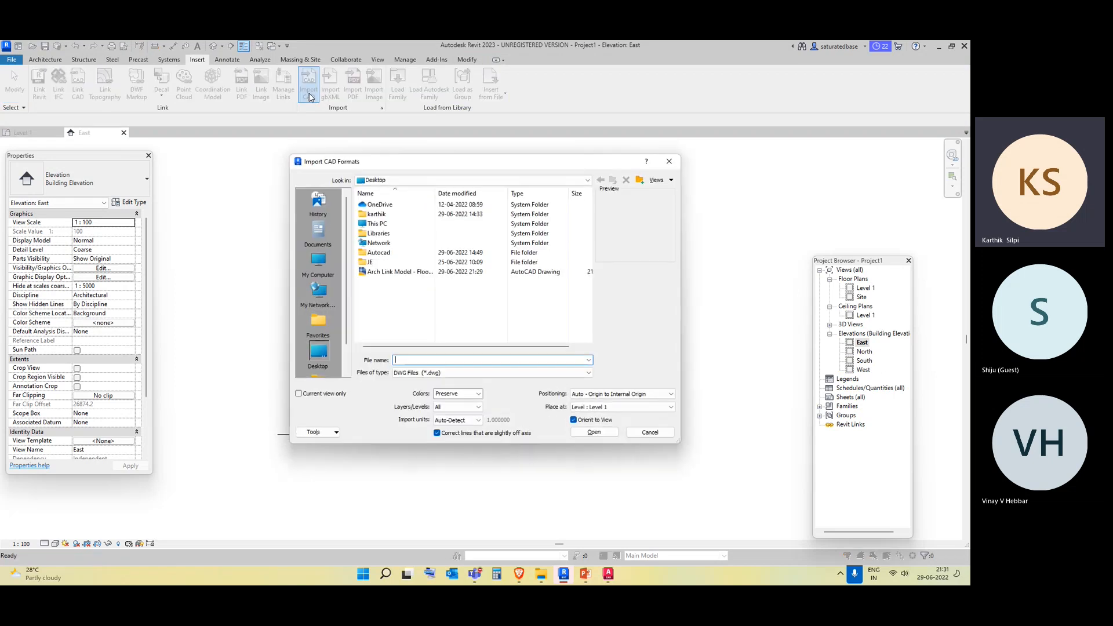
pyautogui.scroll(-1, 327, 332)
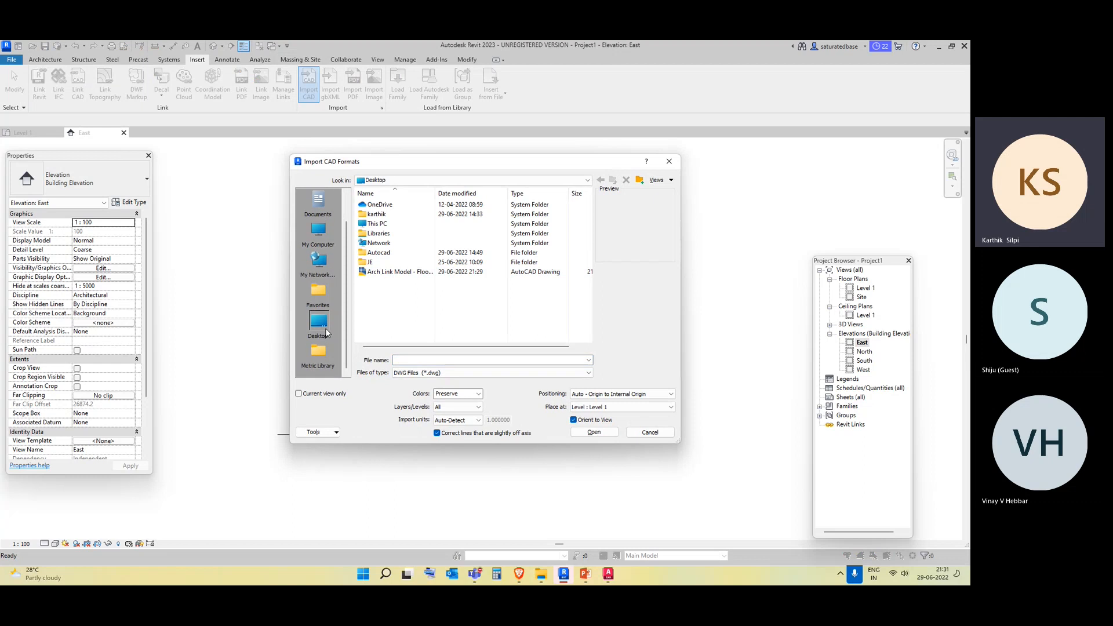
pyautogui.click(318, 239)
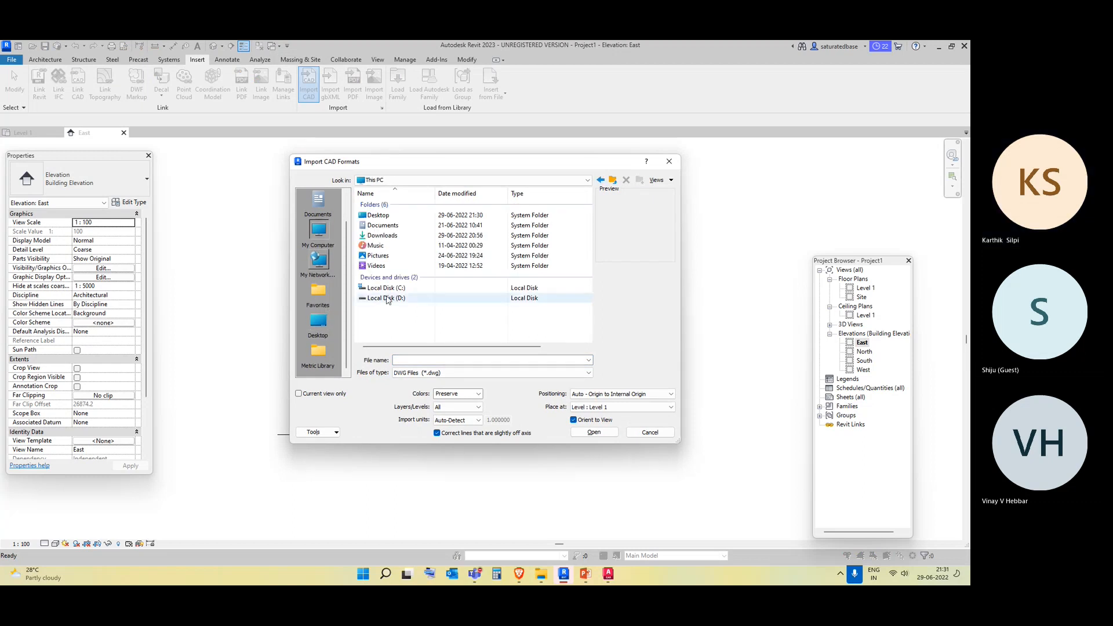
pyautogui.doubleClick(388, 299)
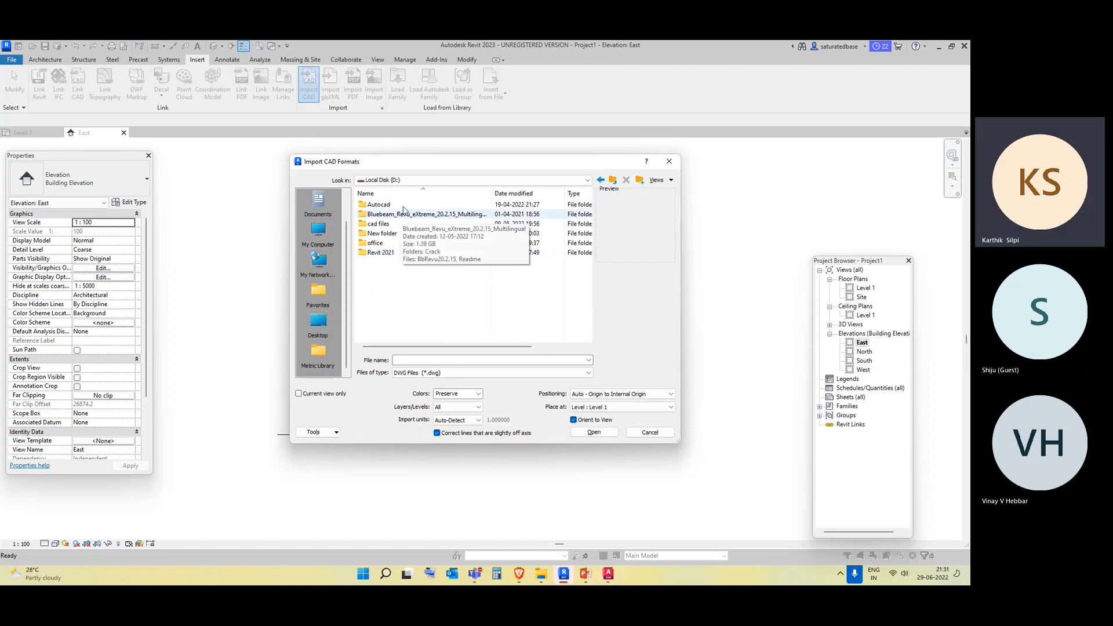
pyautogui.doubleClick(382, 233)
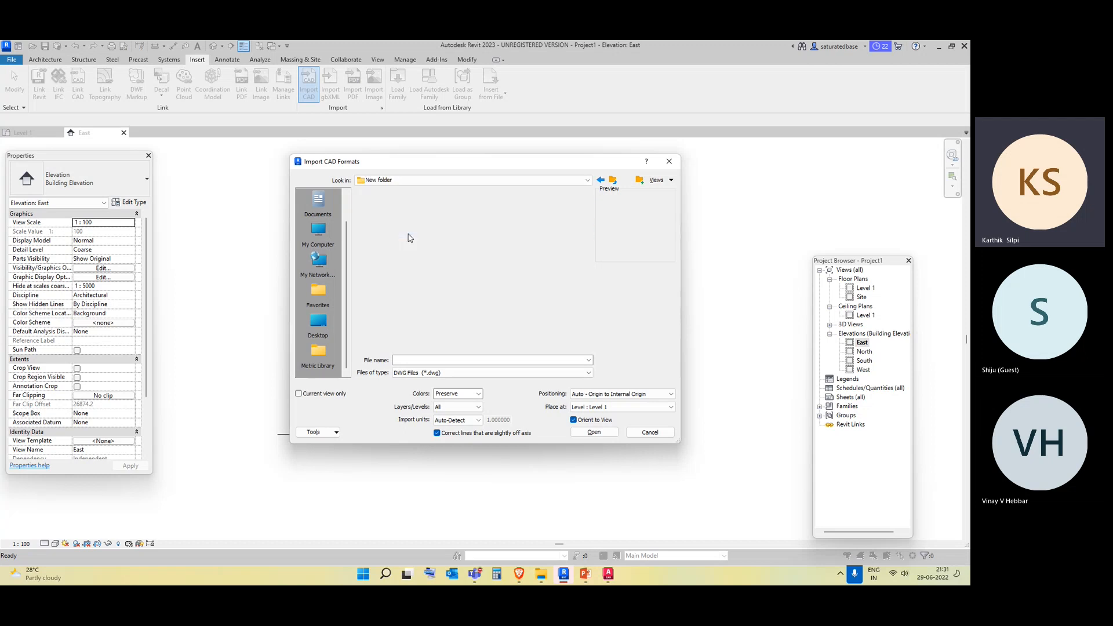
pyautogui.doubleClick(408, 216)
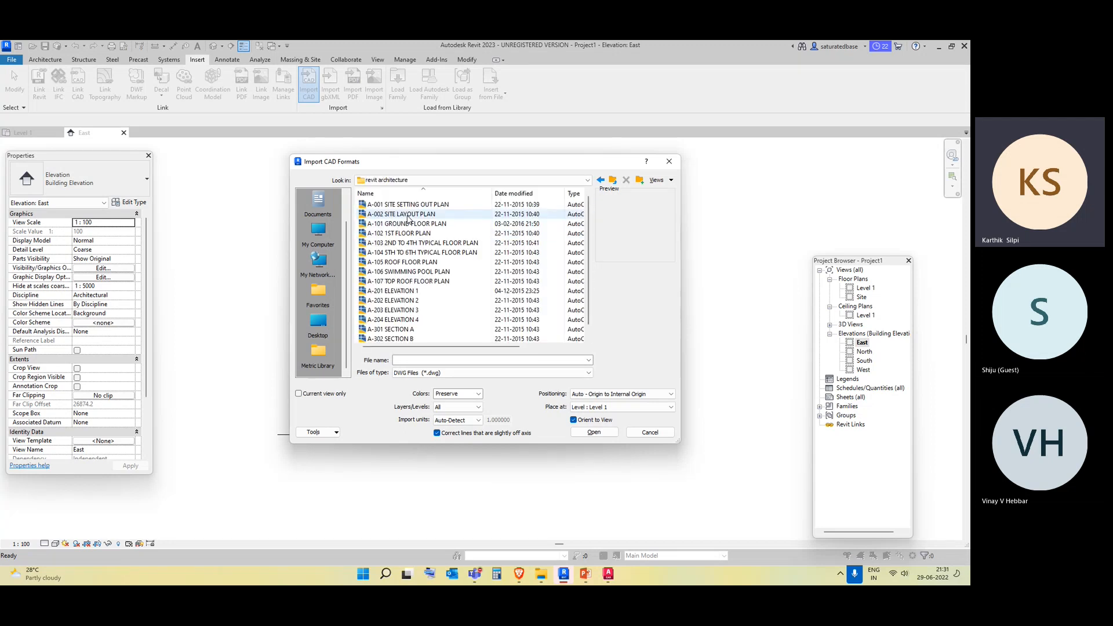
pyautogui.scroll(-1, 422, 290)
pyautogui.click(424, 283)
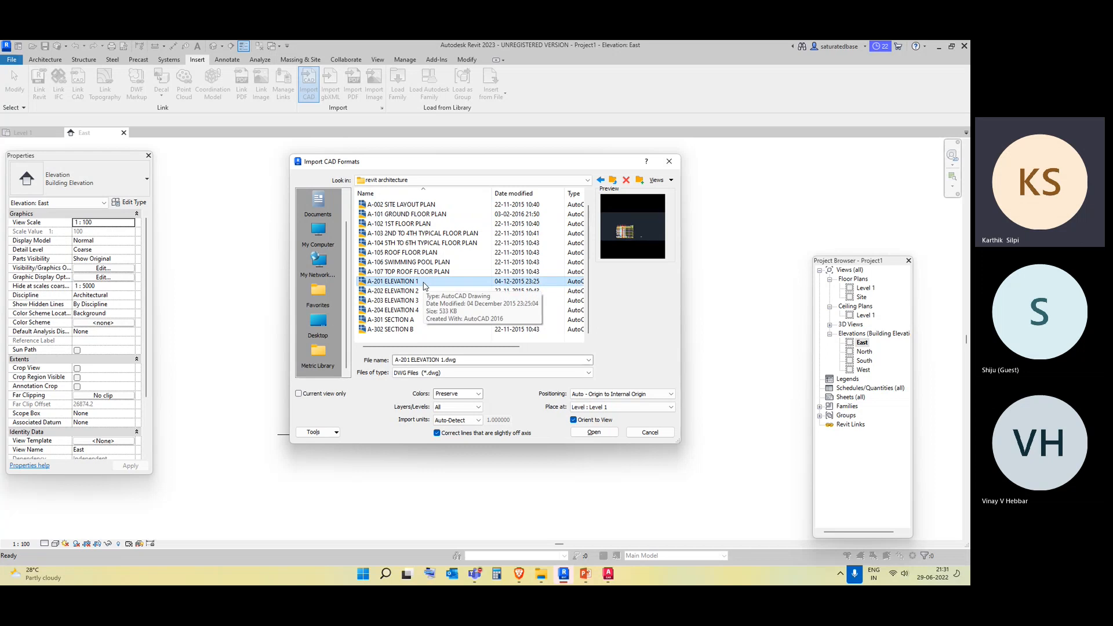
pyautogui.click(601, 435)
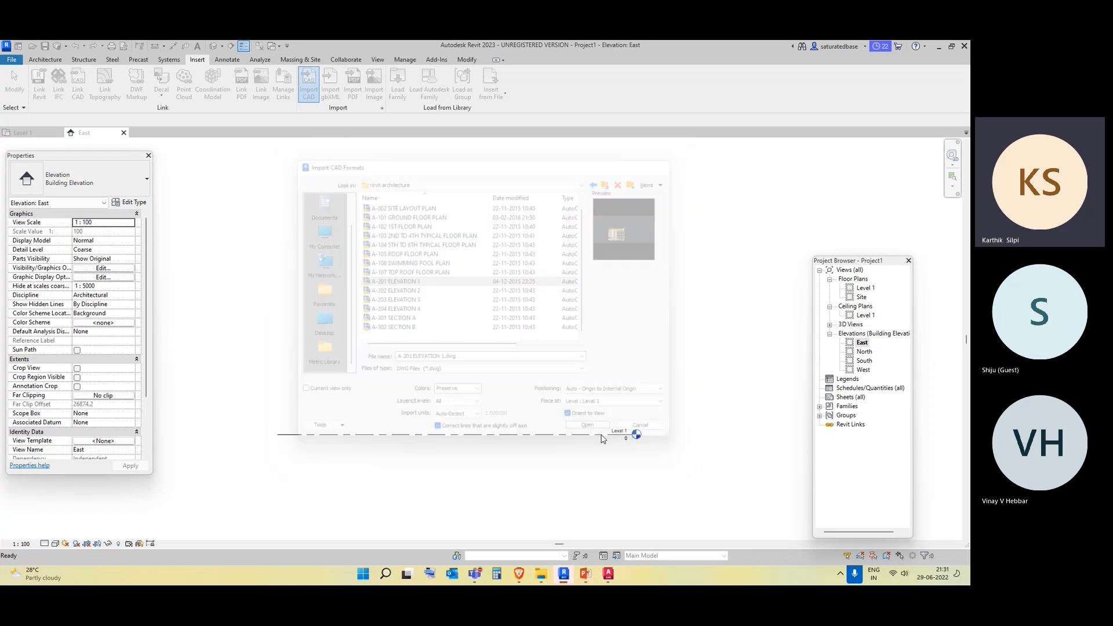
# Move the imported A-201 ELEVATION 1 drawing over the Level 1 line, with its base slightly below the level.
pyautogui.scroll(-10, 532, 406)
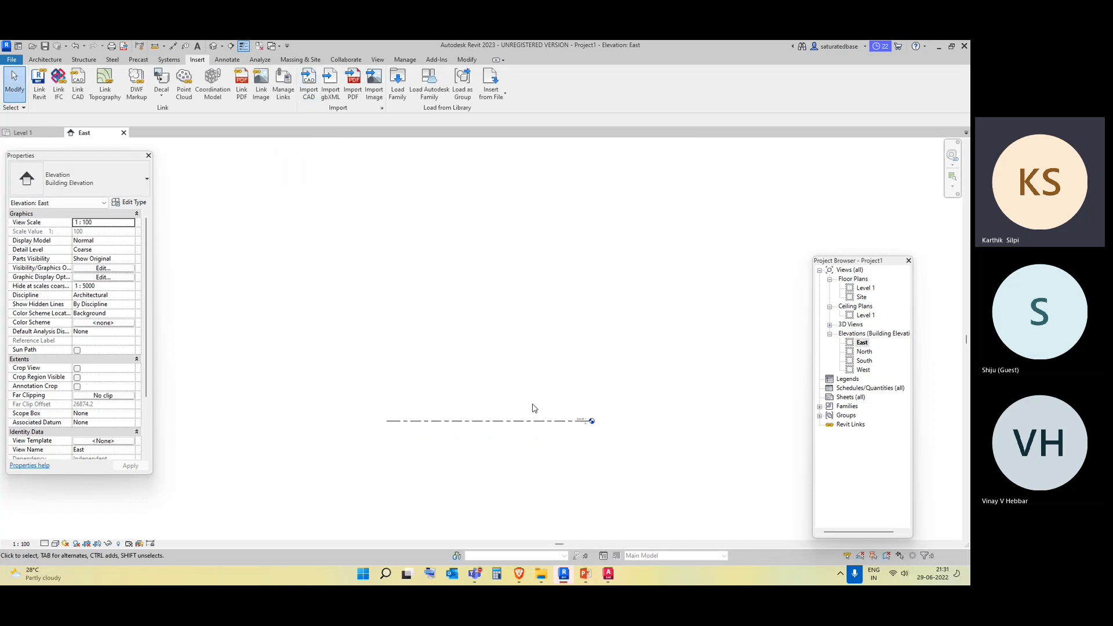
pyautogui.scroll(3, 638, 409)
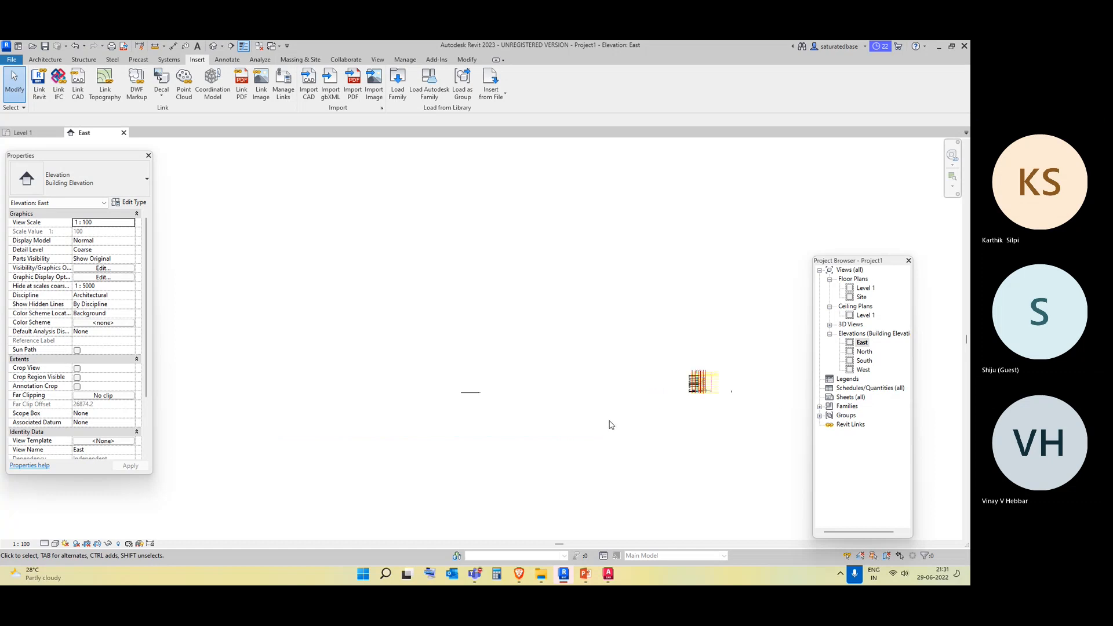
pyautogui.click(720, 386)
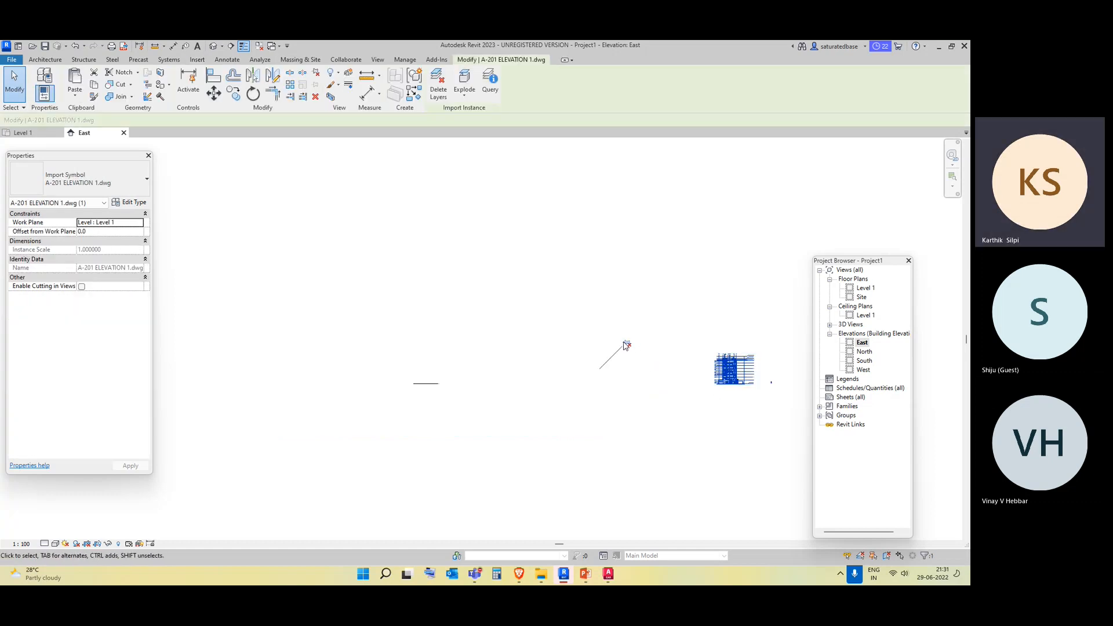
pyautogui.moveTo(724, 376); pyautogui.dragTo(400, 361)
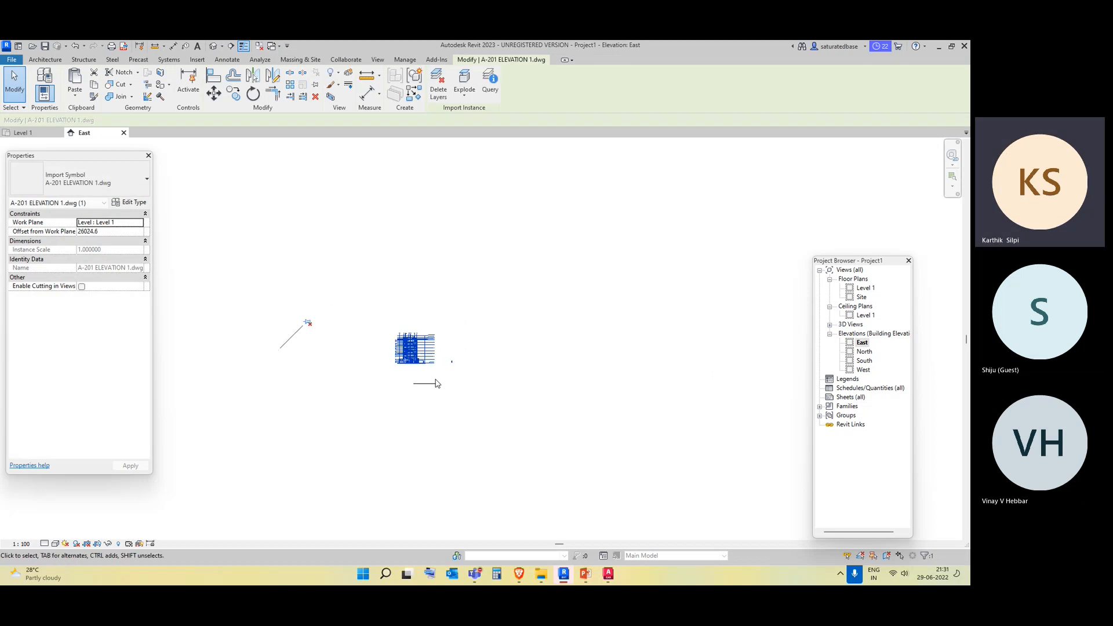
pyautogui.scroll(5, 437, 380)
pyautogui.click(458, 368)
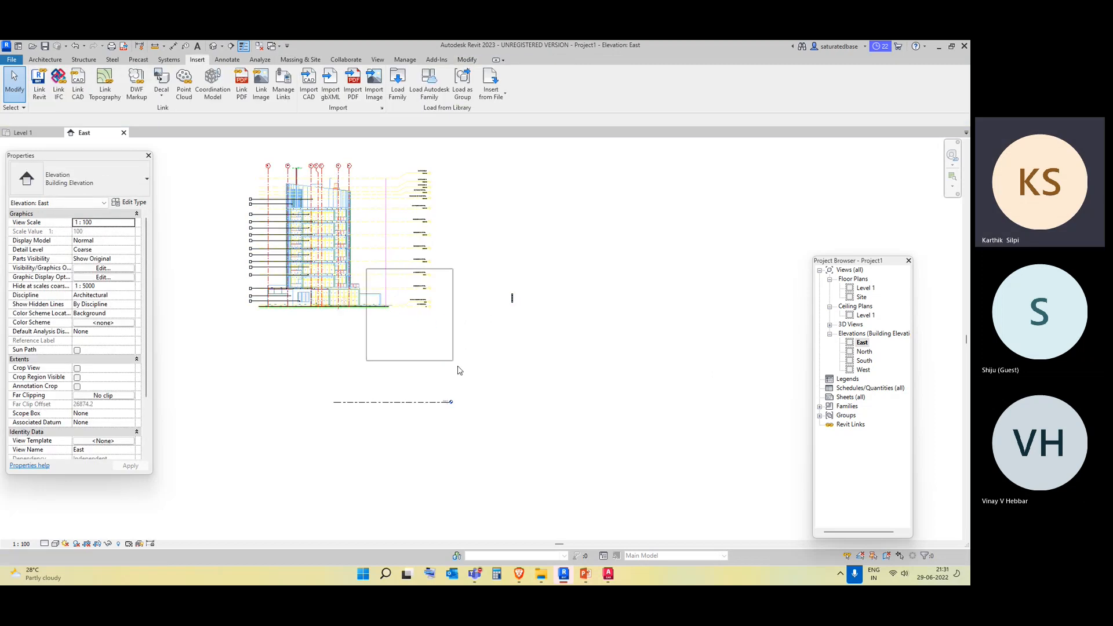
pyautogui.click(393, 302)
pyautogui.moveTo(384, 285); pyautogui.dragTo(423, 373)
pyautogui.scroll(4, 465, 433)
pyautogui.scroll(3, 422, 377)
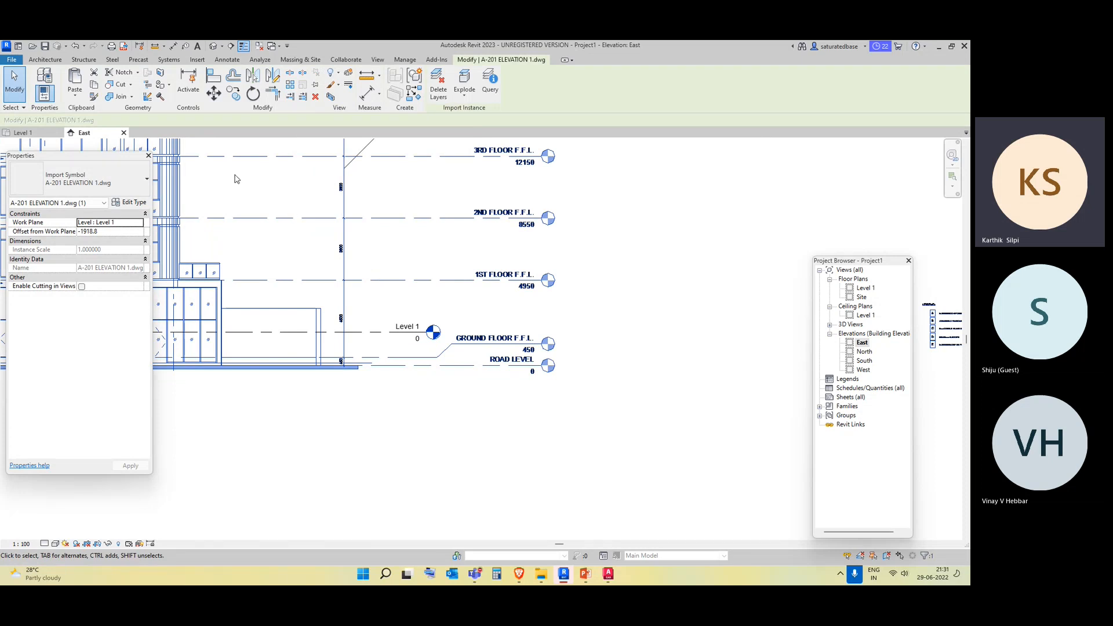
# Try to align Level 1 to the ROAD LEVEL line of the imported elevation, and undo the alignment.
pyautogui.click(211, 78)
pyautogui.scroll(3, 371, 345)
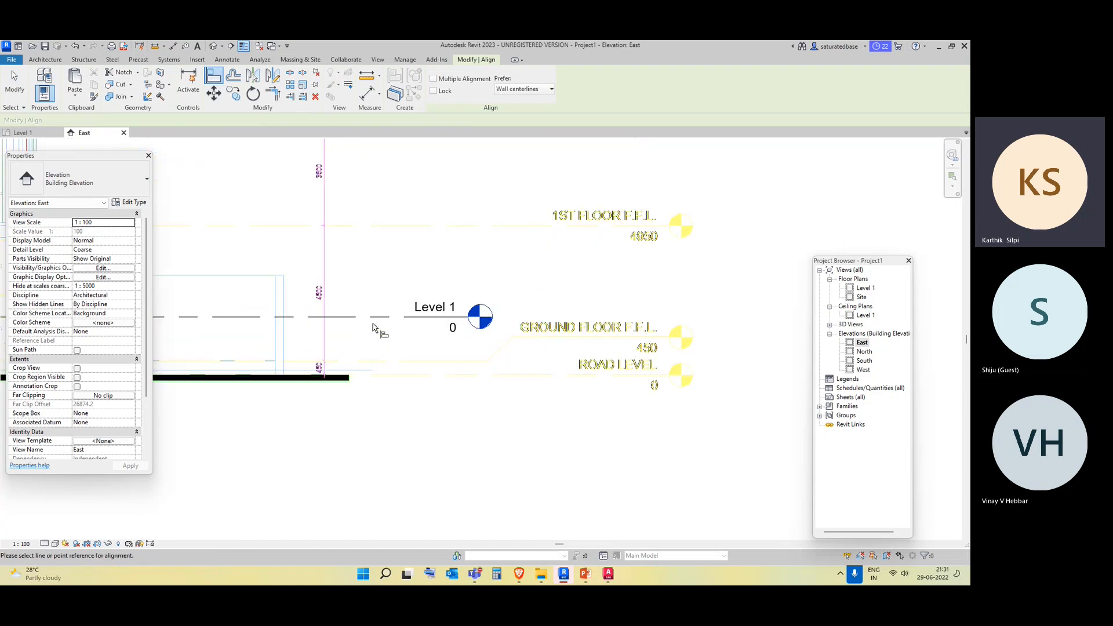
pyautogui.click(409, 378)
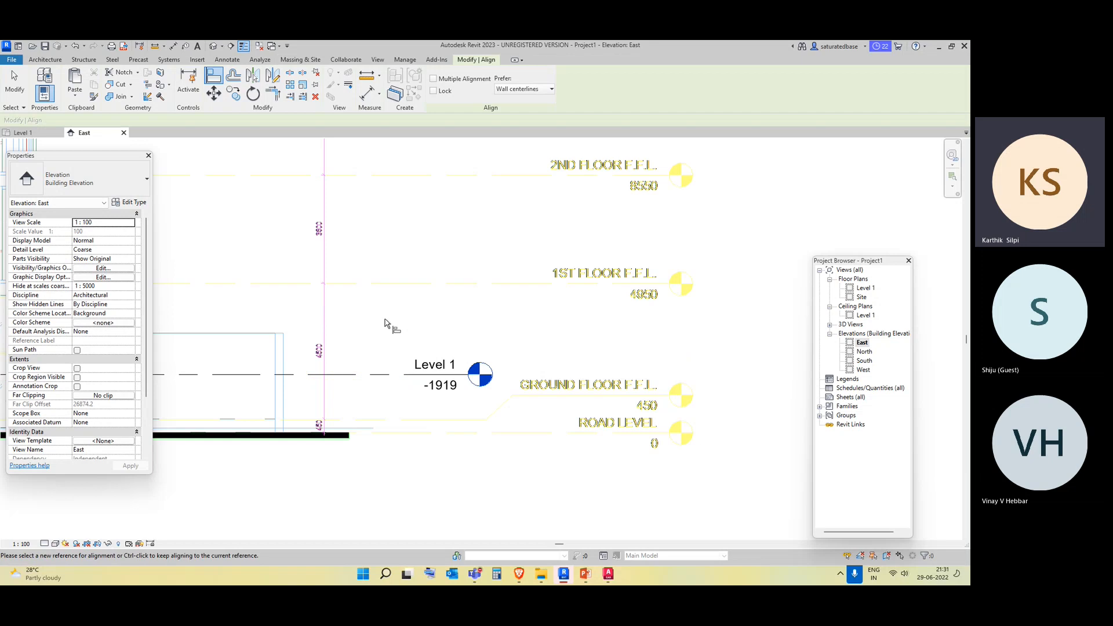
pyautogui.scroll(-4, 451, 445)
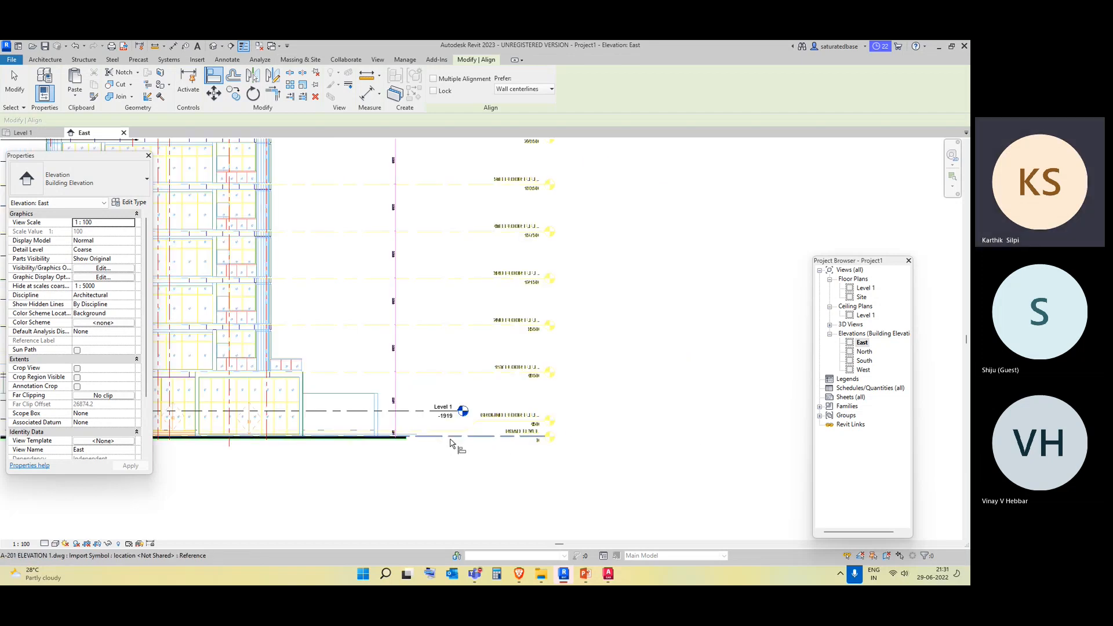
pyautogui.scroll(4, 452, 444)
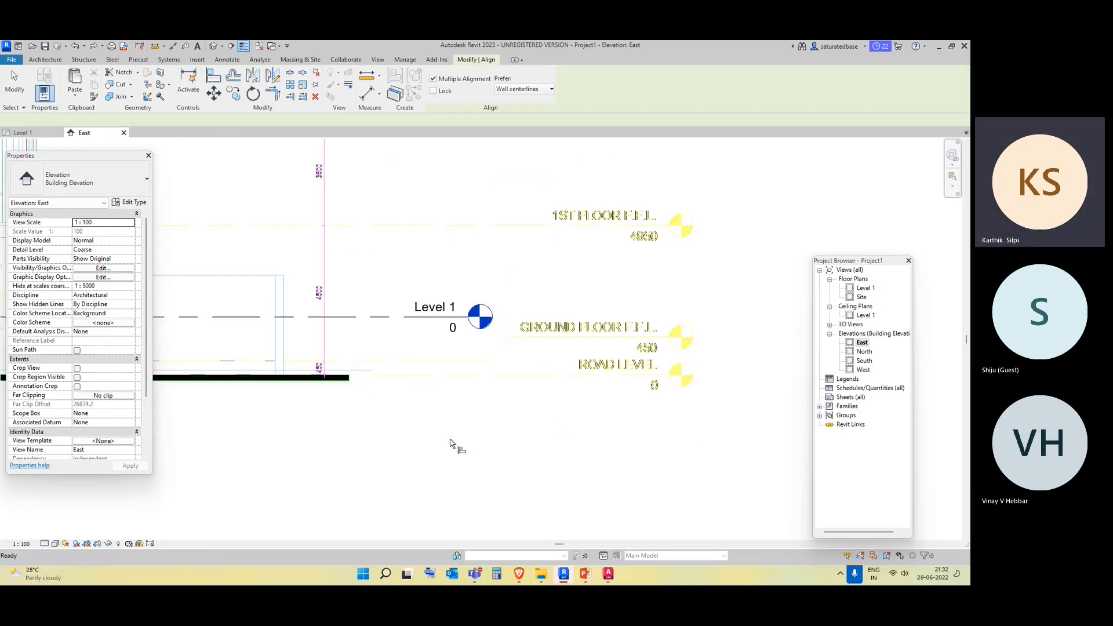
# Align the imported elevation's ROAD LEVEL line to Level 1, keeping the level at 0, and finish the Align tool.
pyautogui.click(378, 319)
pyautogui.click(405, 374)
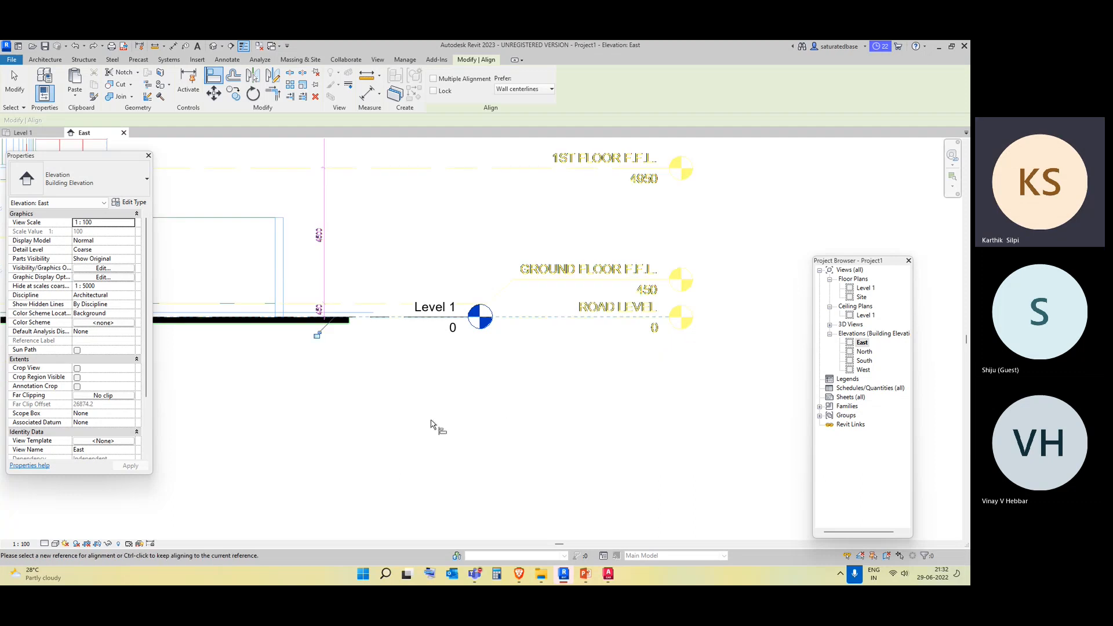
pyautogui.scroll(-5, 427, 427)
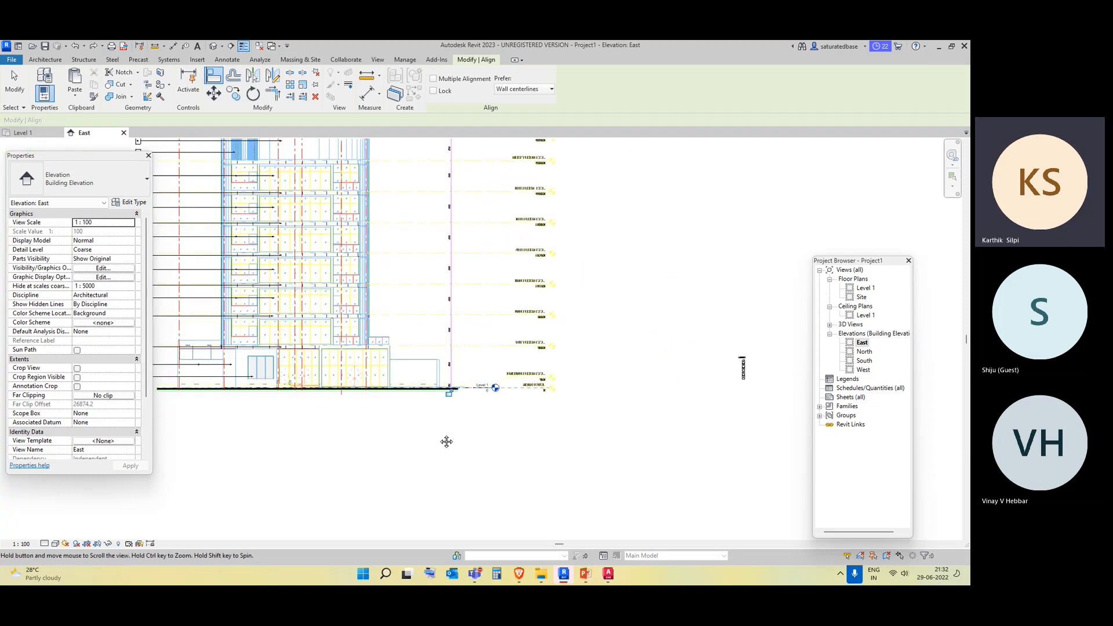
pyautogui.scroll(4, 493, 405)
pyautogui.scroll(-3, 493, 405)
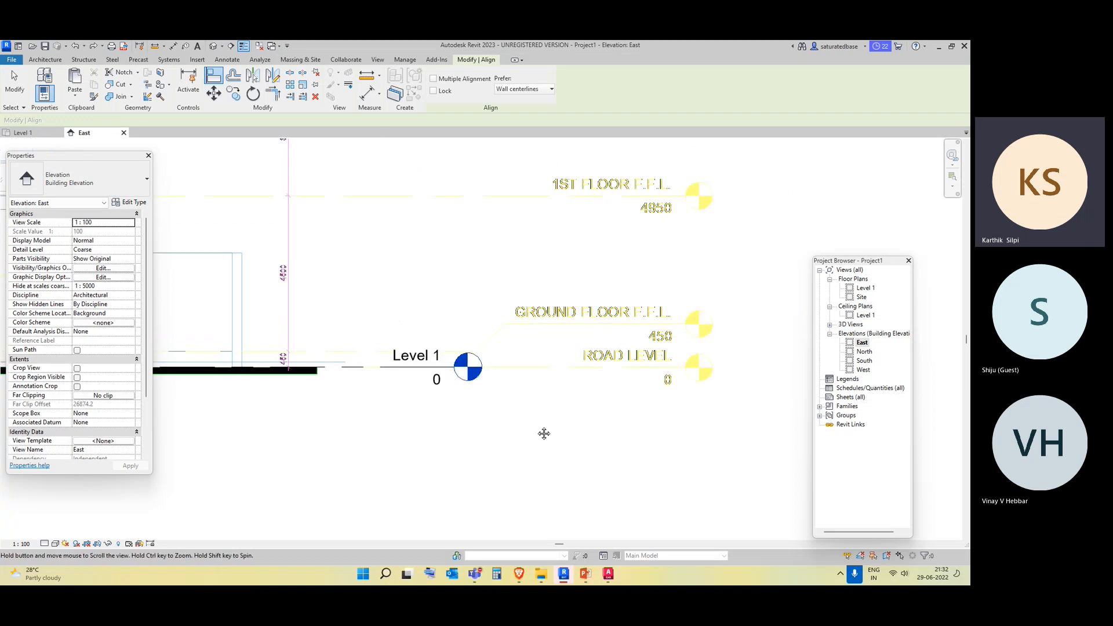
pyautogui.scroll(-1, 491, 398)
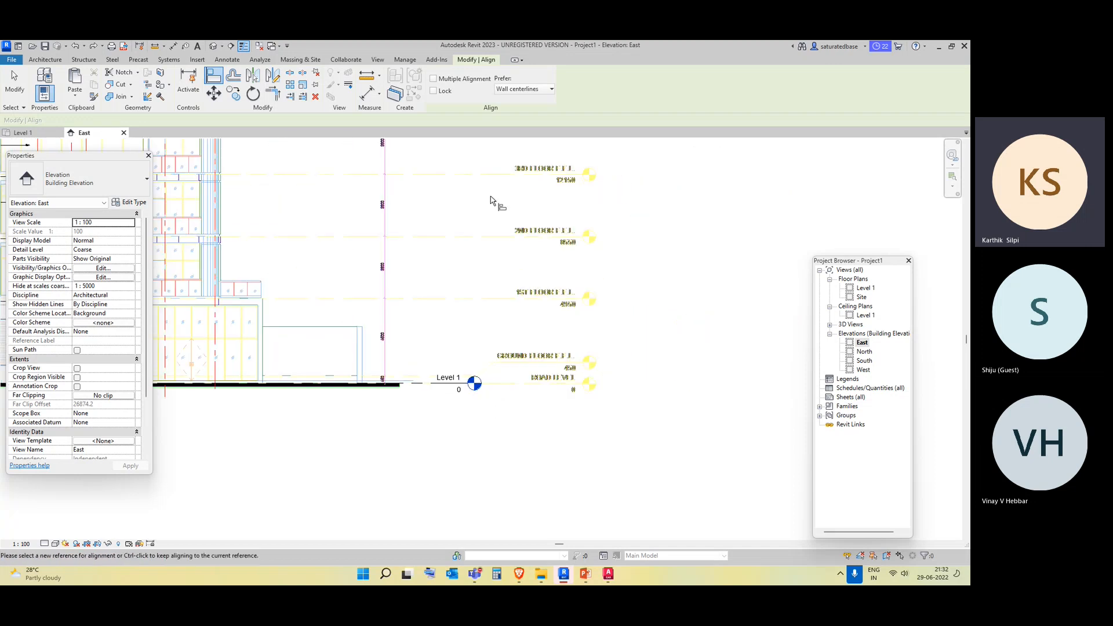
pyautogui.press('Escape')
pyautogui.scroll(2, 496, 318)
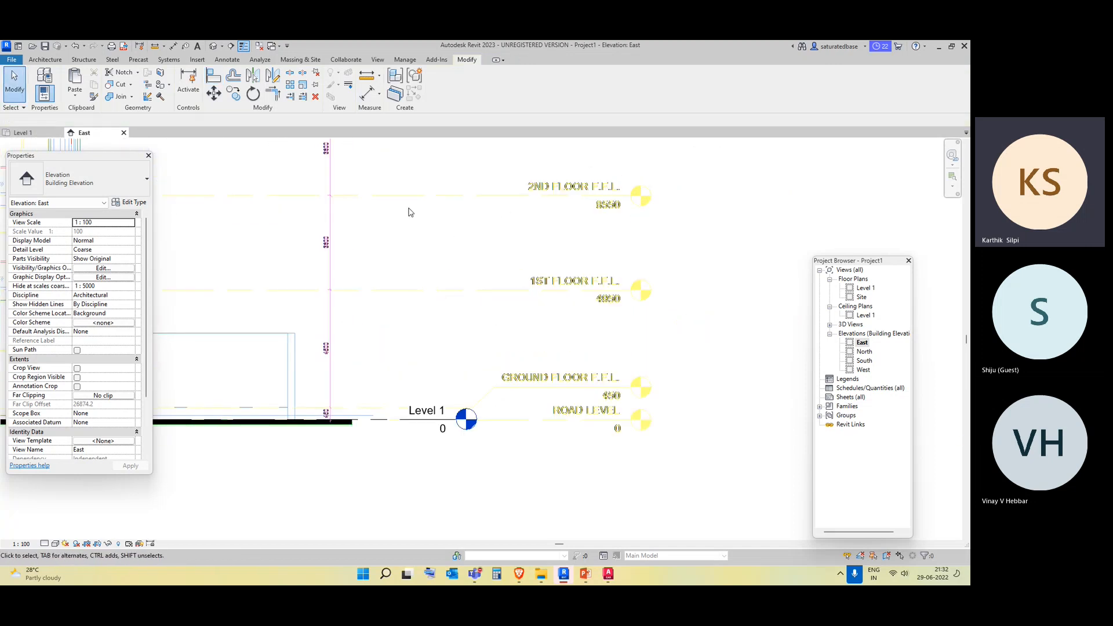
# Examine the imported elevation's floor level lines from ROAD LEVEL up to the roof and parapet.
pyautogui.click(45, 60)
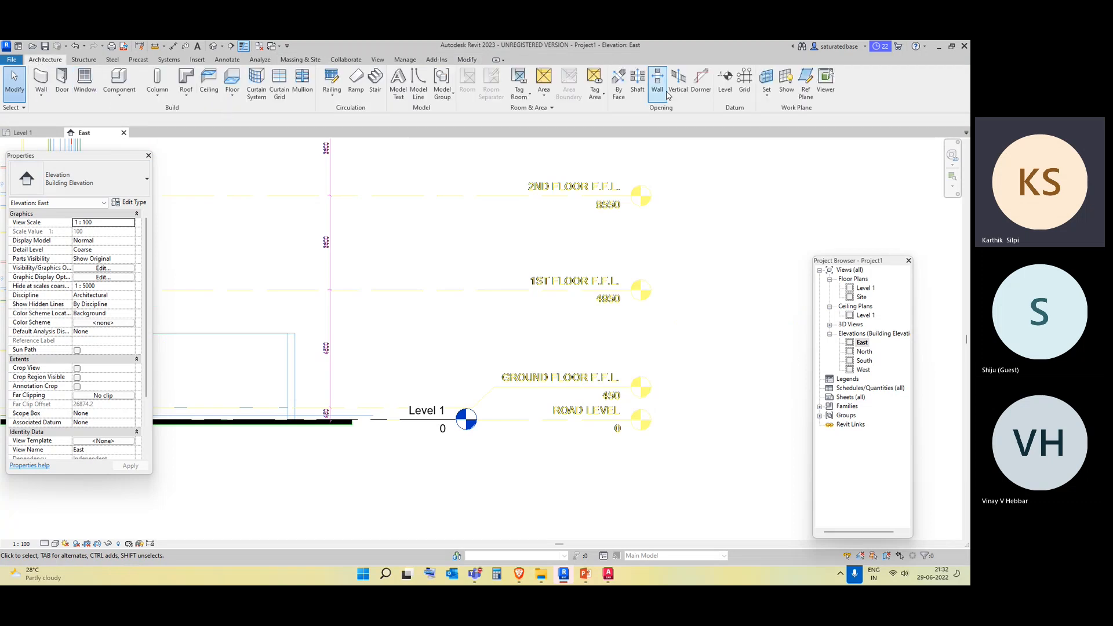
pyautogui.scroll(-2, 249, 315)
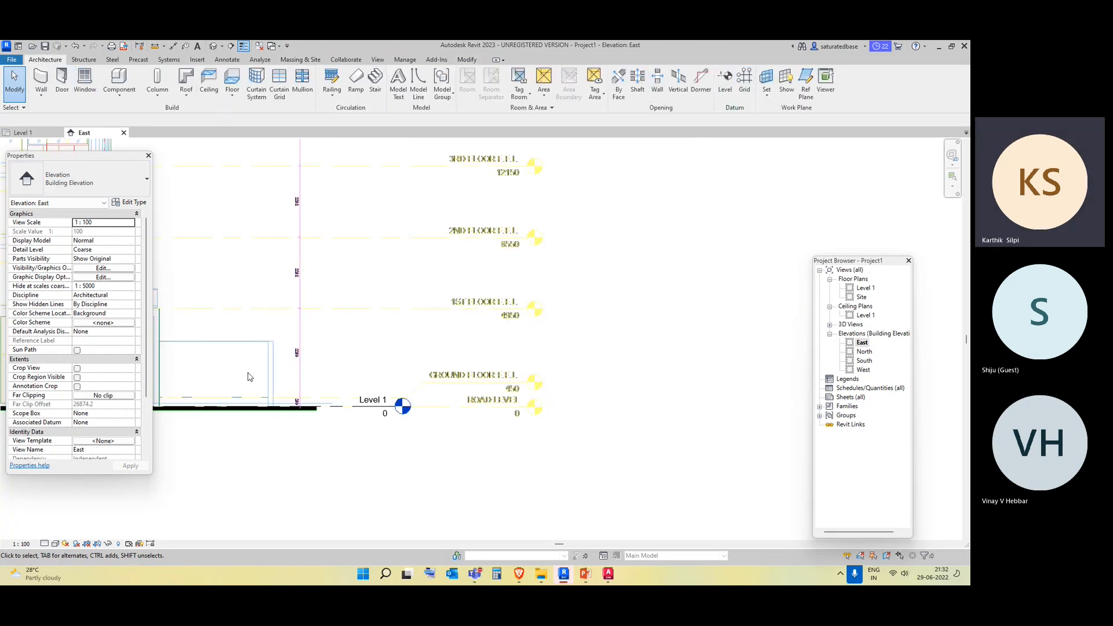
pyautogui.moveTo(248, 315); pyautogui.dragTo(474, 380, button='middle')
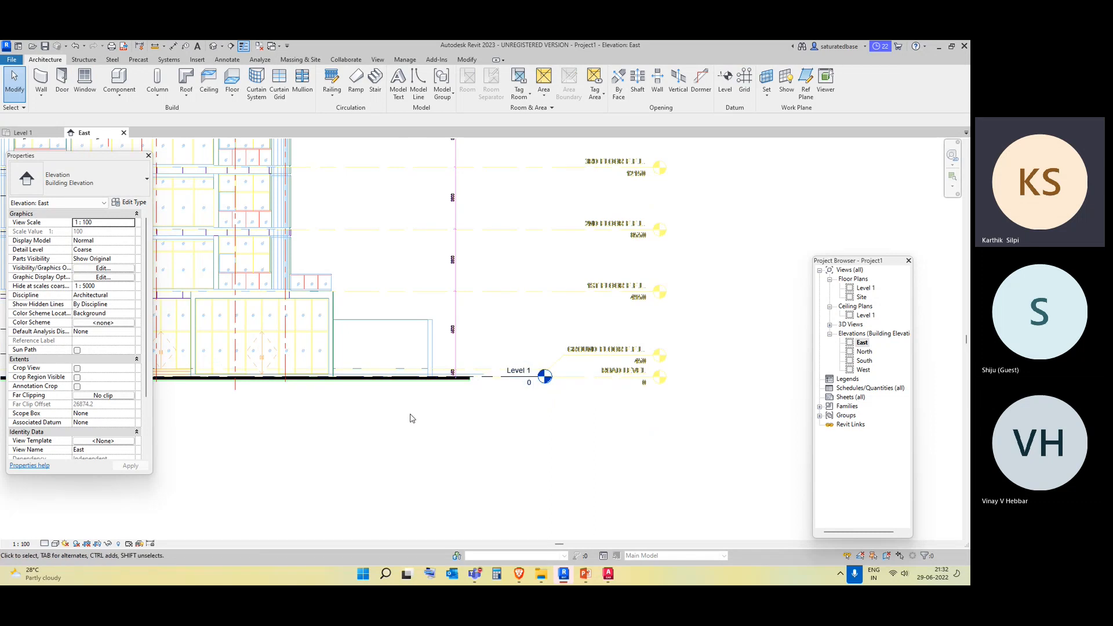
pyautogui.moveTo(432, 411); pyautogui.dragTo(544, 403, button='middle')
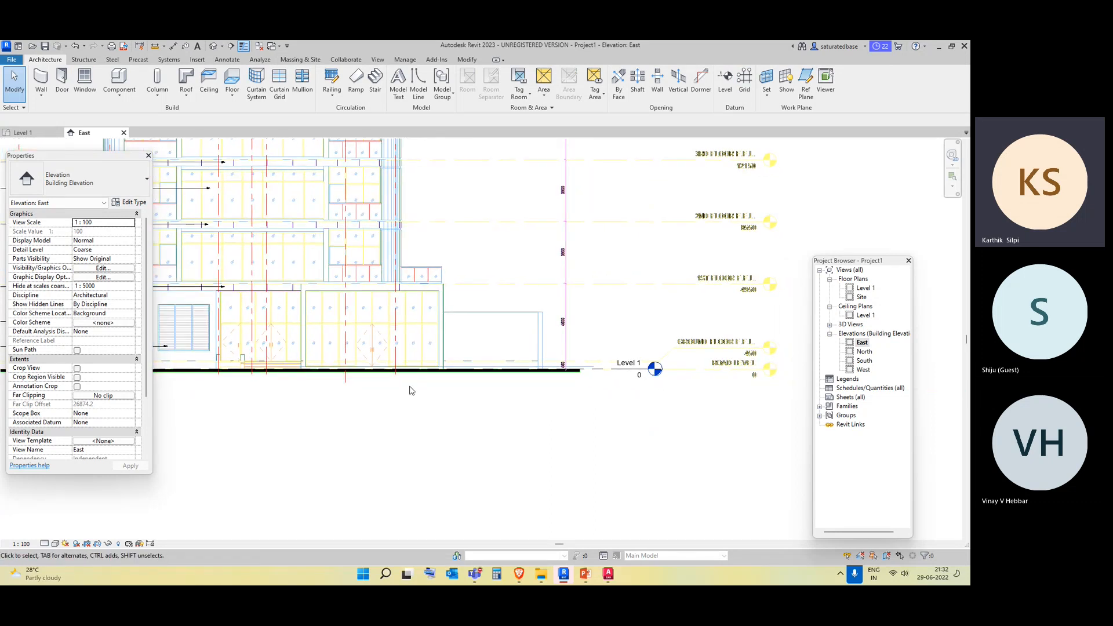
pyautogui.scroll(3, 686, 366)
pyautogui.moveTo(687, 446); pyautogui.dragTo(584, 475, button='middle')
pyautogui.scroll(-3, 625, 233)
pyautogui.moveTo(668, 238); pyautogui.dragTo(674, 377, button='middle')
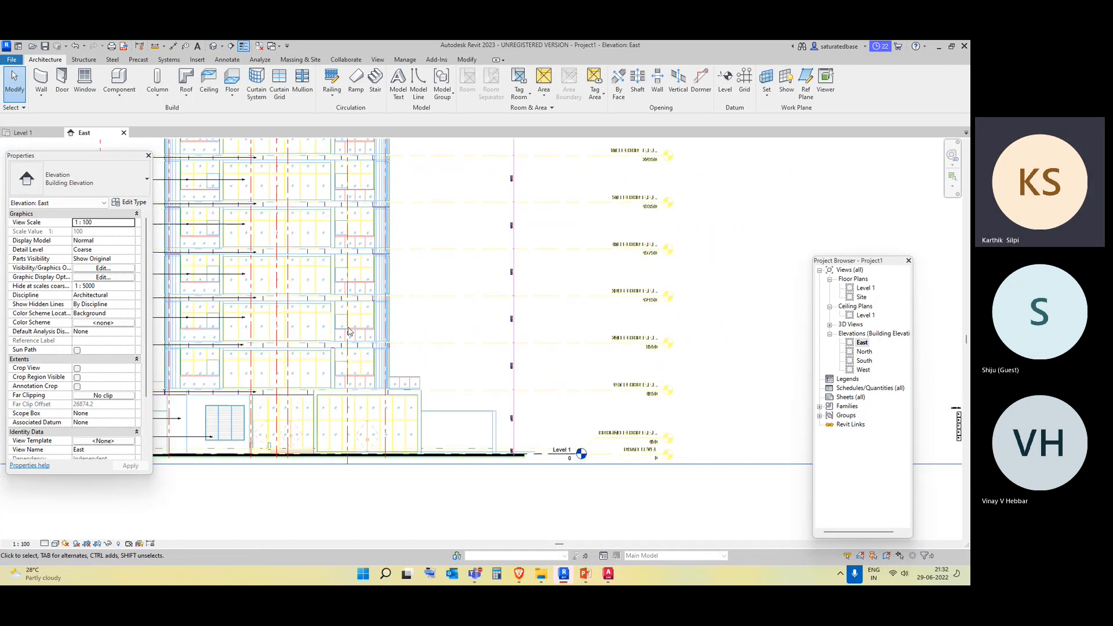
pyautogui.scroll(2, 622, 428)
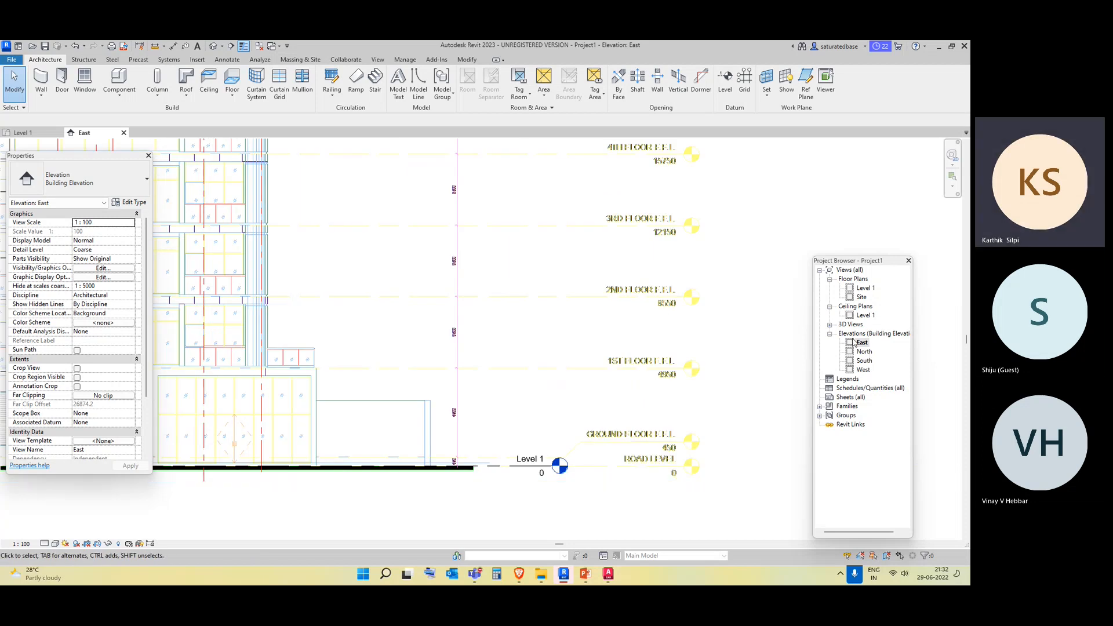
pyautogui.scroll(-3, 432, 334)
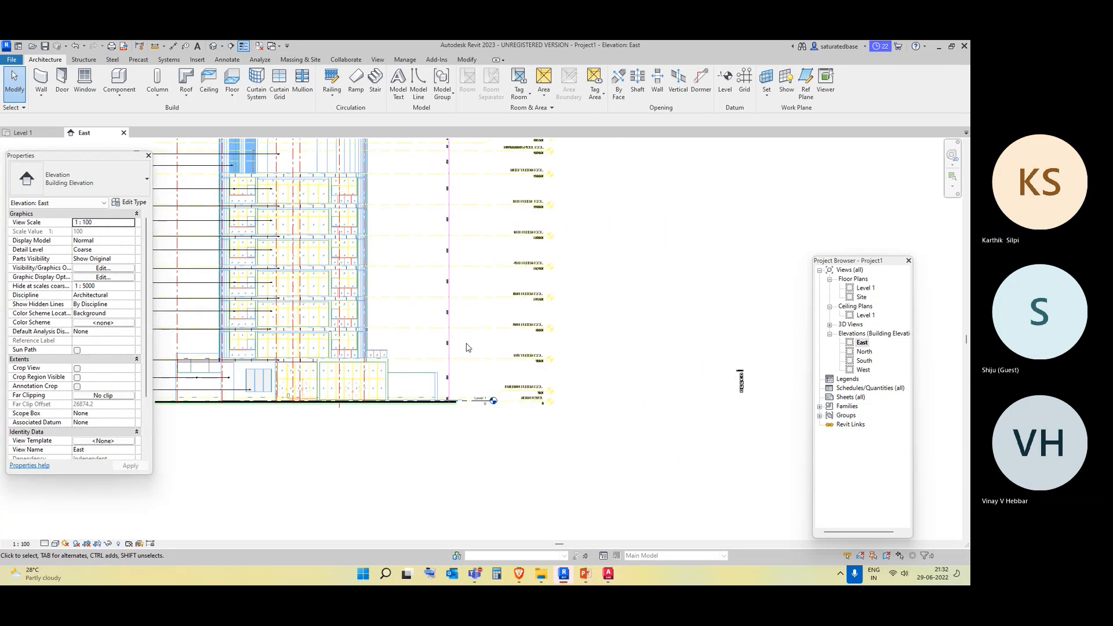
pyautogui.scroll(-2, 468, 347)
pyautogui.moveTo(480, 301); pyautogui.dragTo(501, 418, button='middle')
pyautogui.scroll(2, 465, 436)
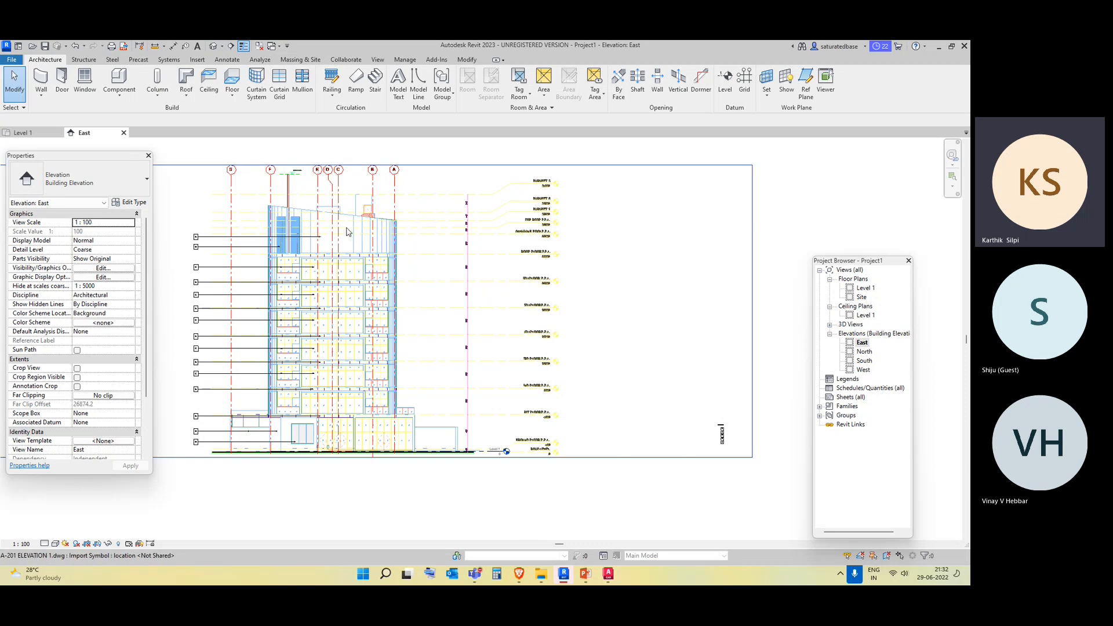
# Draw a new level at 500 just above Level 1, close to the imported drawing's GROUND FLOOR F.F.L. line.
pyautogui.scroll(2, 321, 487)
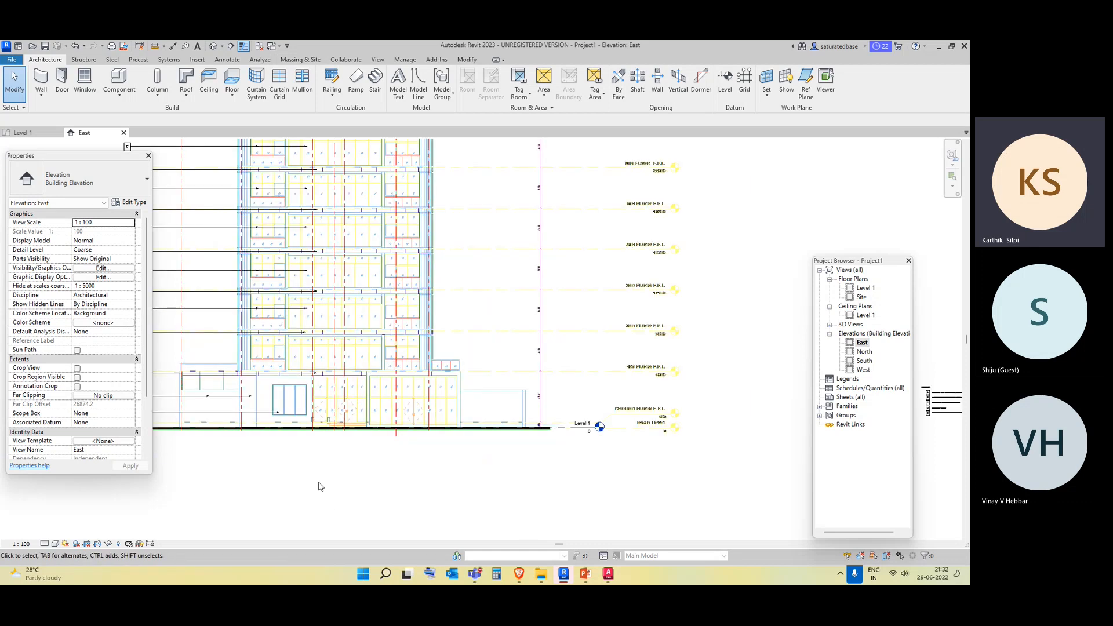
pyautogui.moveTo(318, 481); pyautogui.dragTo(342, 519, button='middle')
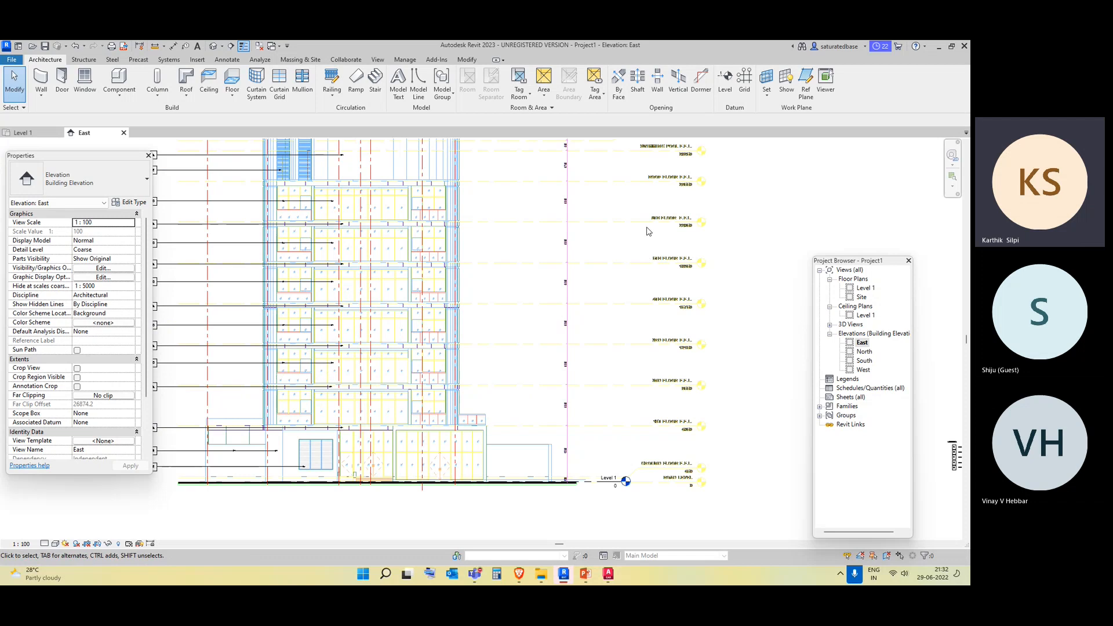
pyautogui.moveTo(572, 450); pyautogui.dragTo(476, 420, button='middle')
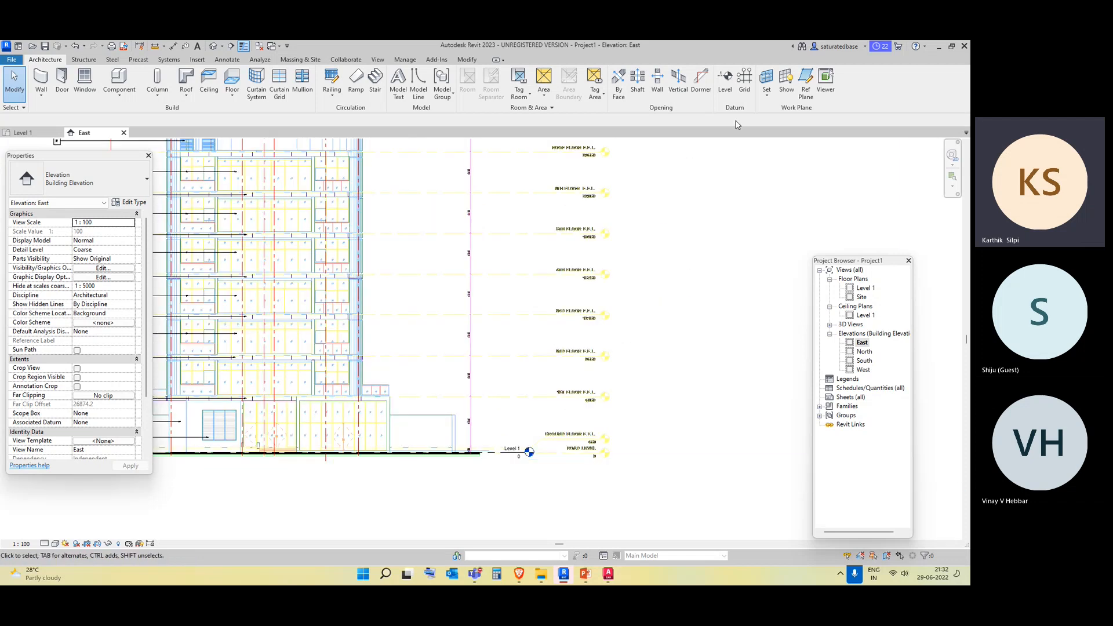
pyautogui.click(726, 76)
pyautogui.scroll(5, 524, 499)
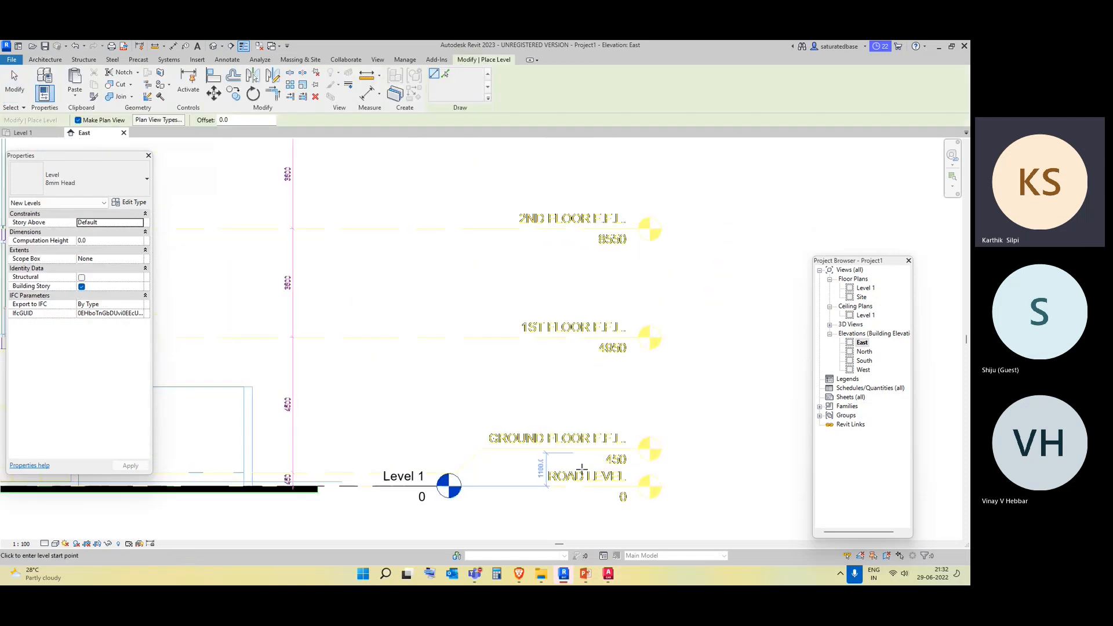
pyautogui.scroll(1, 316, 359)
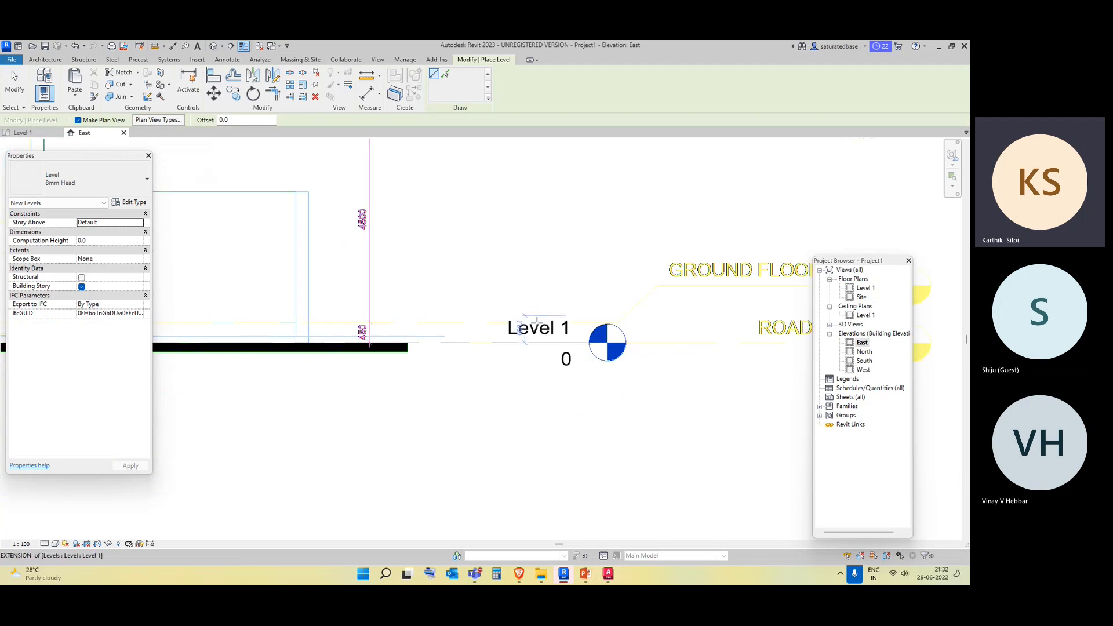
pyautogui.click(228, 321)
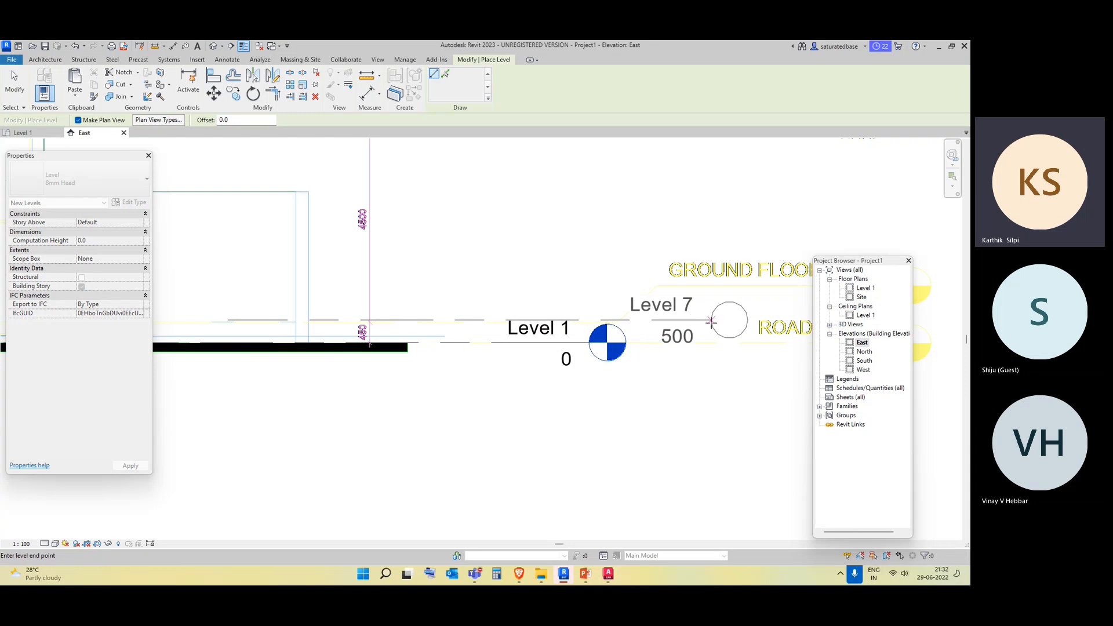
pyautogui.click(725, 321)
pyautogui.scroll(-3, 697, 362)
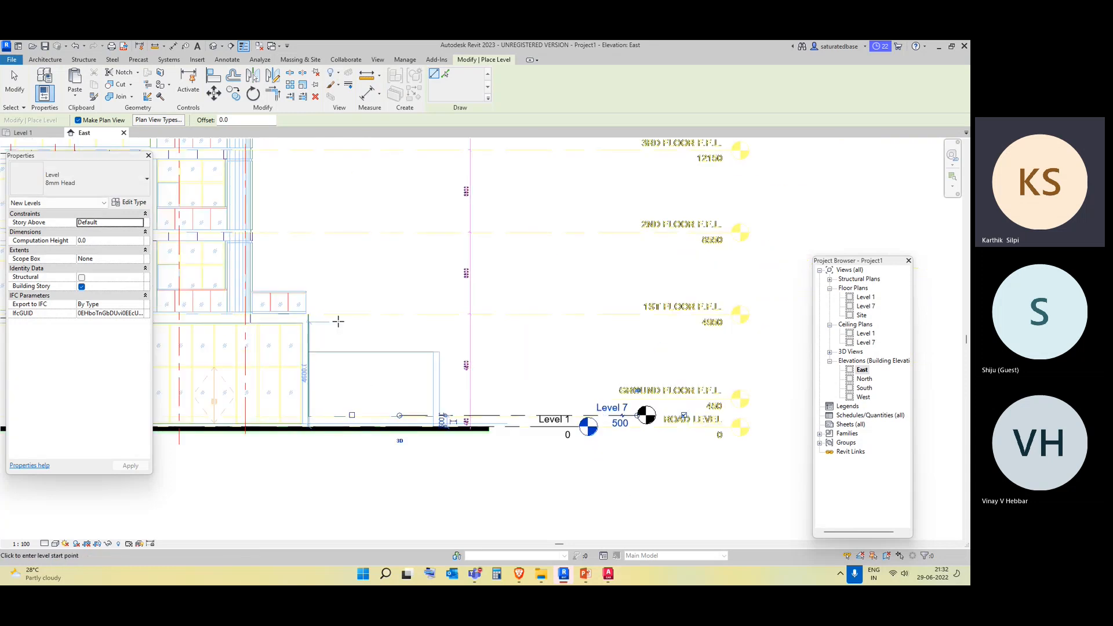
# Create levels with Pick Lines from the drawing's 1ST, 2ND and 3RD FLOOR F.F.L. lines at 4950, 8550 and 12150.
pyautogui.scroll(2, 319, 313)
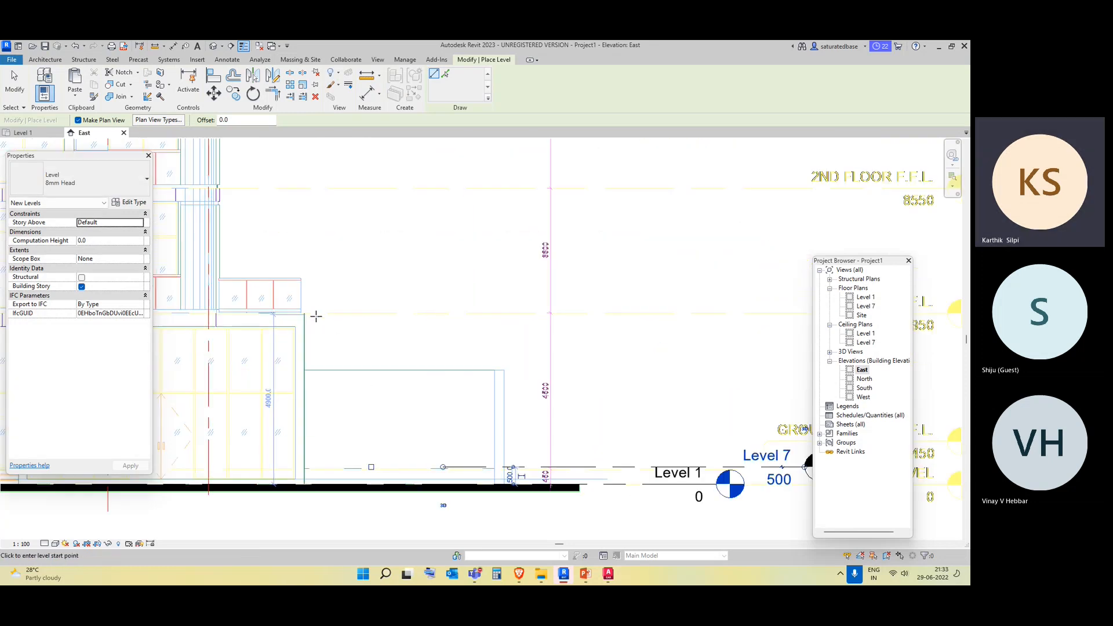
pyautogui.click(445, 78)
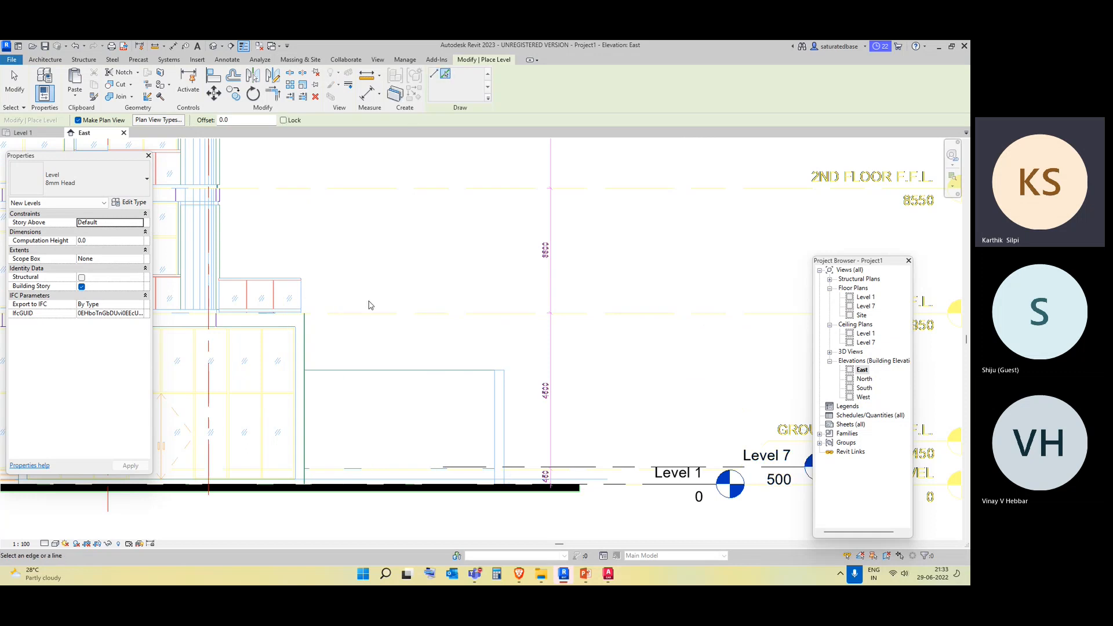
pyautogui.click(351, 318)
pyautogui.scroll(-2, 383, 339)
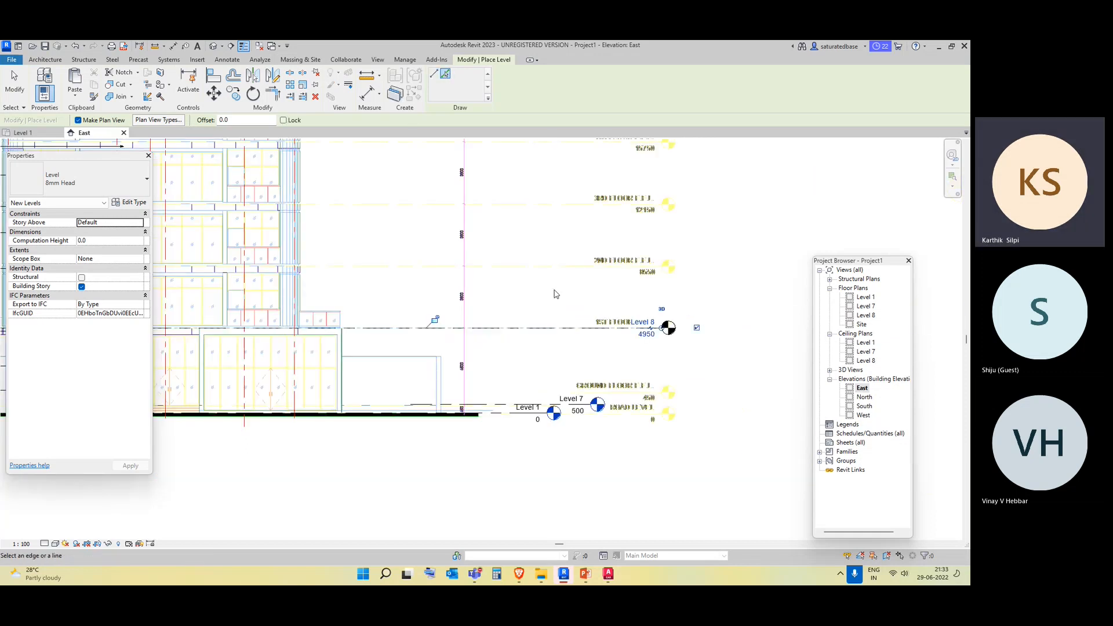
pyautogui.click(419, 266)
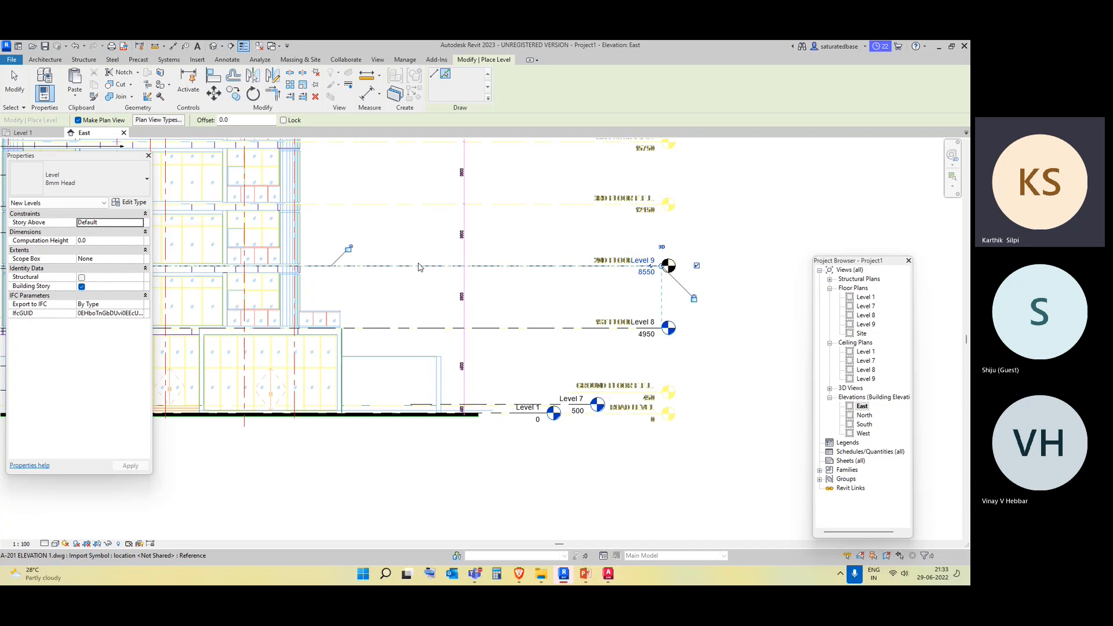
pyautogui.click(419, 204)
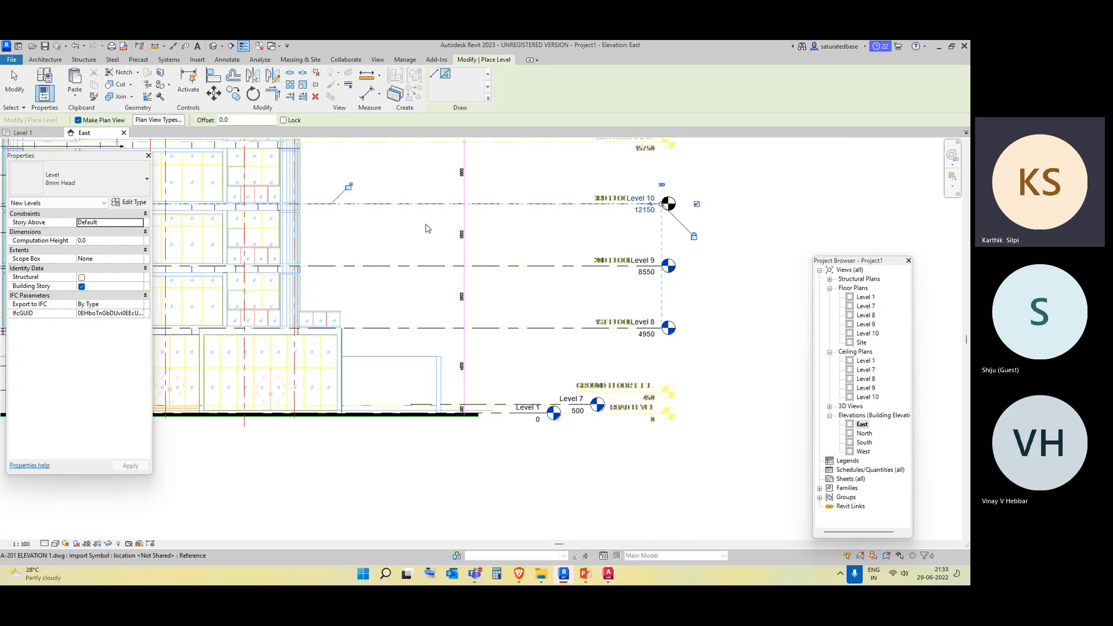
# Import A-101 GROUND FLOOR PLAN.dwg into the Level 1 floor plan with origin-to-internal-origin positioning, and dismiss the import message.
pyautogui.doubleClick(864, 298)
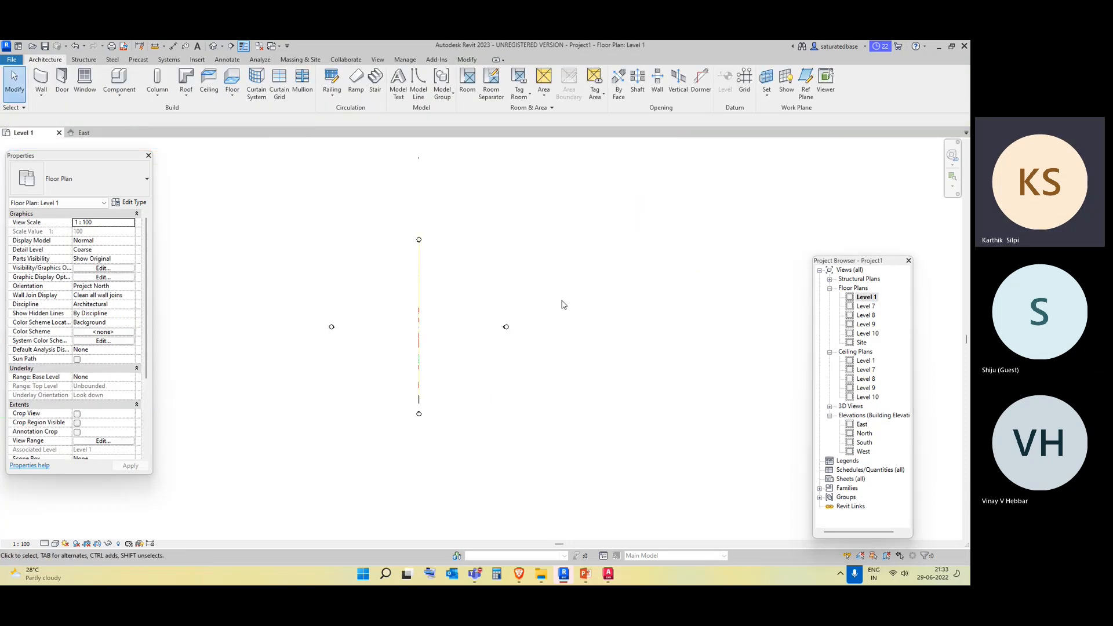
pyautogui.click(198, 61)
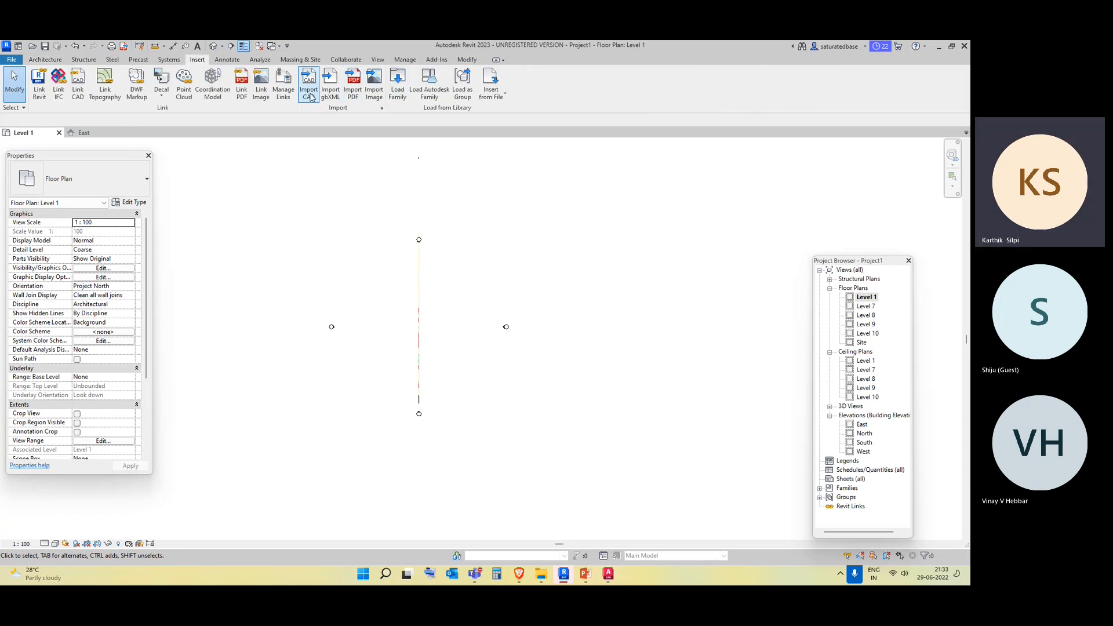
pyautogui.click(311, 93)
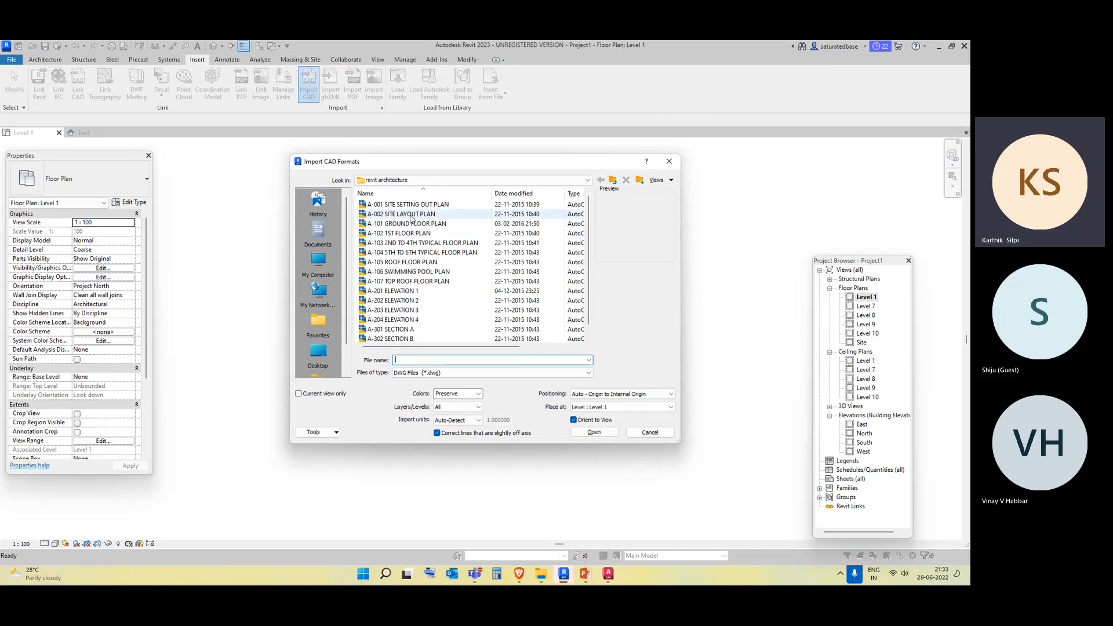
pyautogui.click(417, 225)
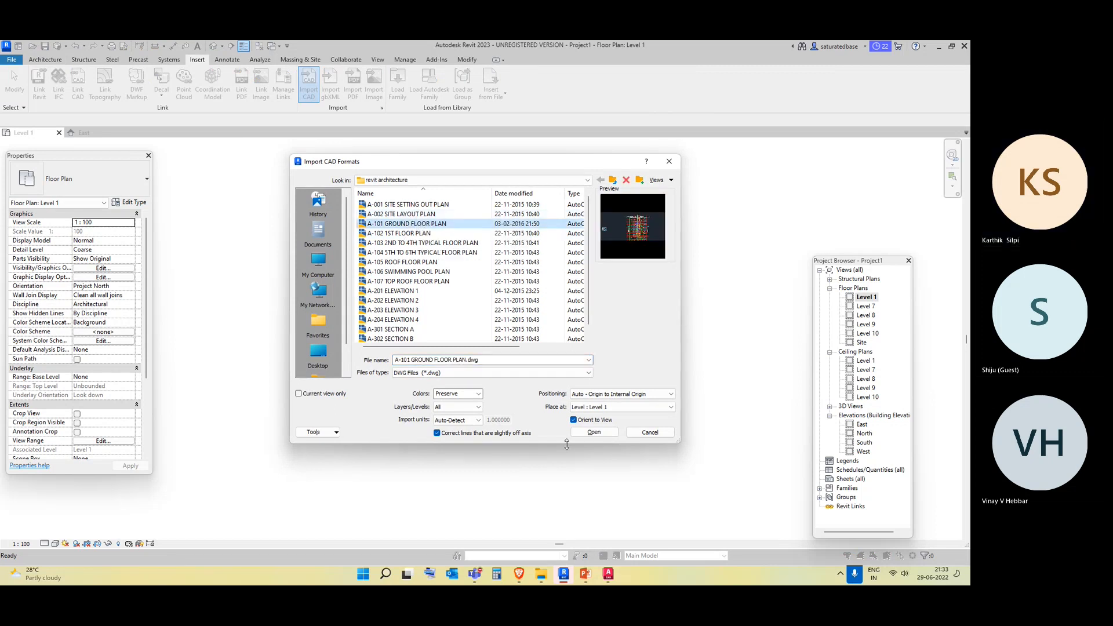
pyautogui.click(595, 433)
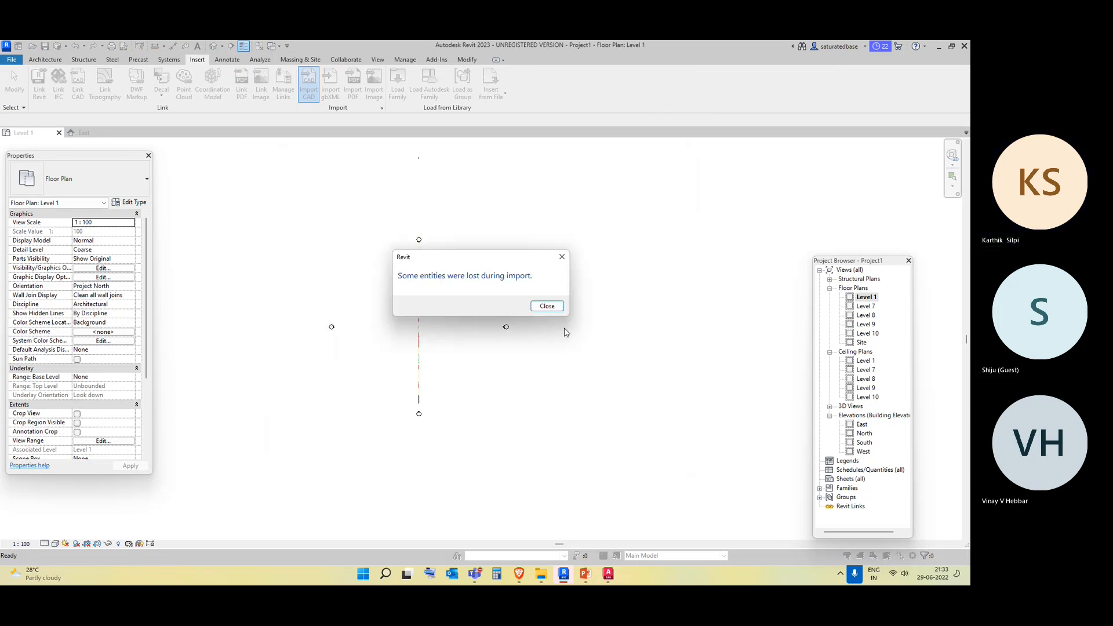
pyautogui.click(555, 309)
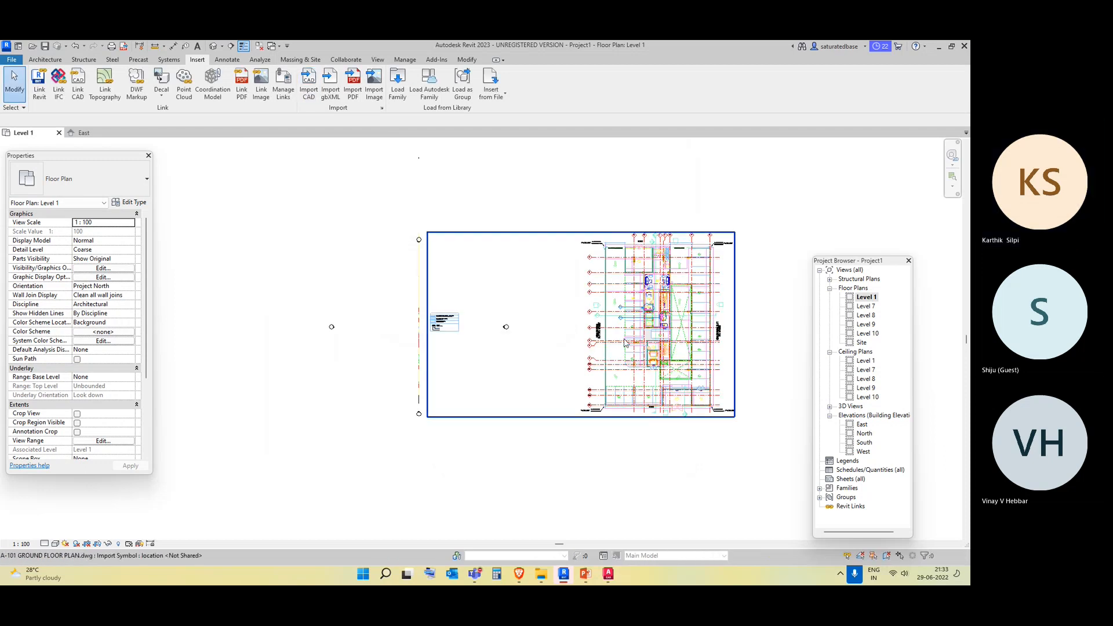
# Move the imported ground floor plan so that the building sits between the elevation markers, and deselect it.
pyautogui.click(601, 371)
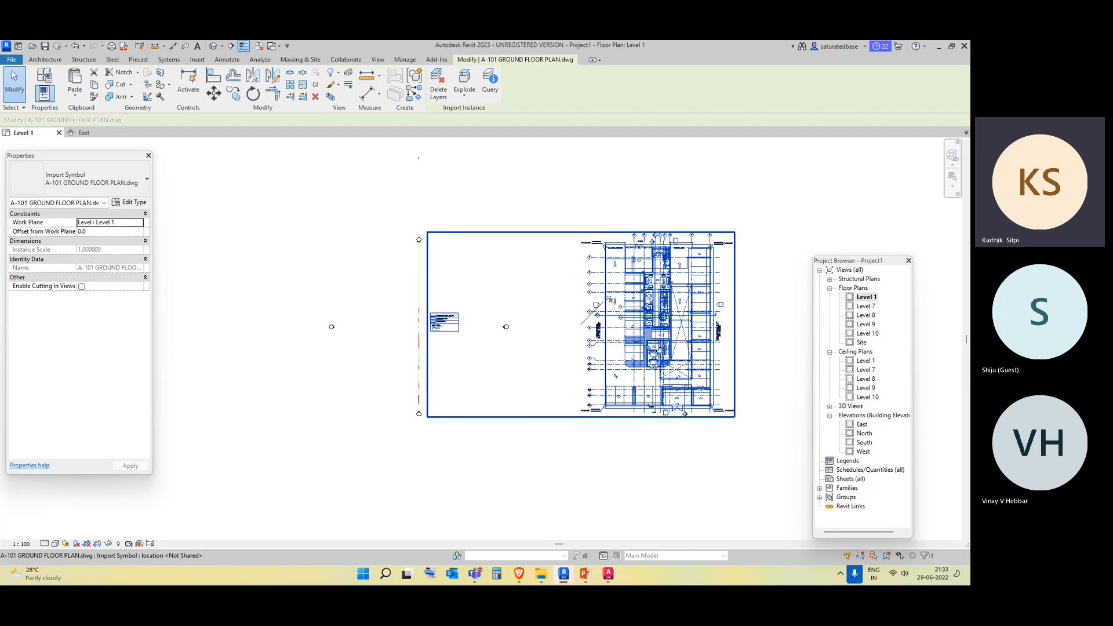
pyautogui.moveTo(667, 351); pyautogui.dragTo(433, 338)
pyautogui.scroll(3, 486, 431)
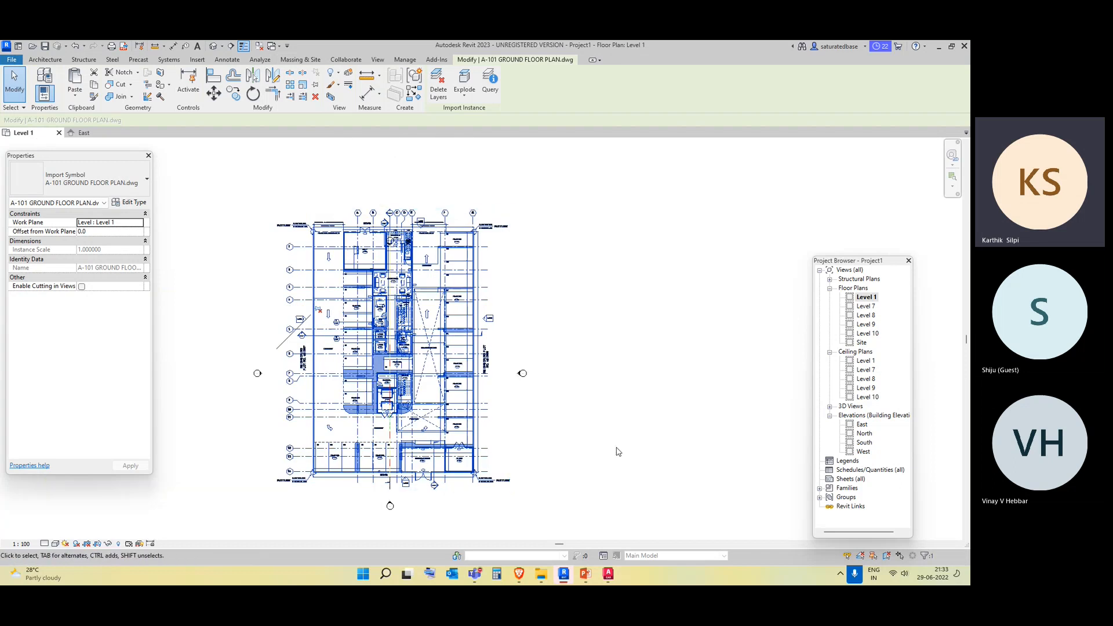
pyautogui.click(634, 437)
pyautogui.moveTo(634, 437); pyautogui.dragTo(642, 401, button='middle')
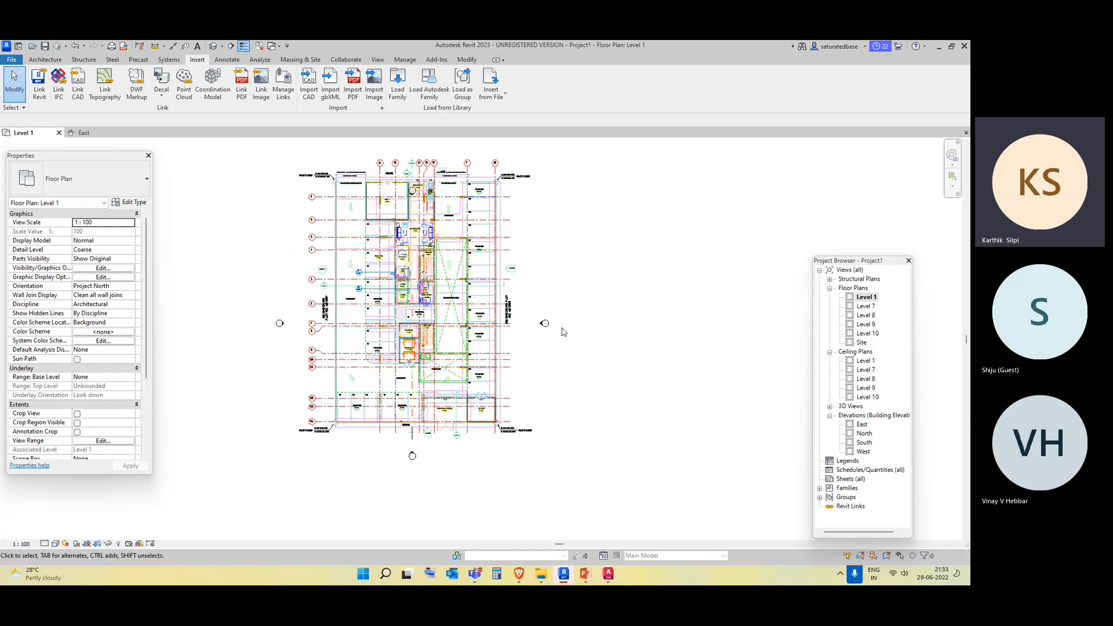
pyautogui.scroll(1, 378, 472)
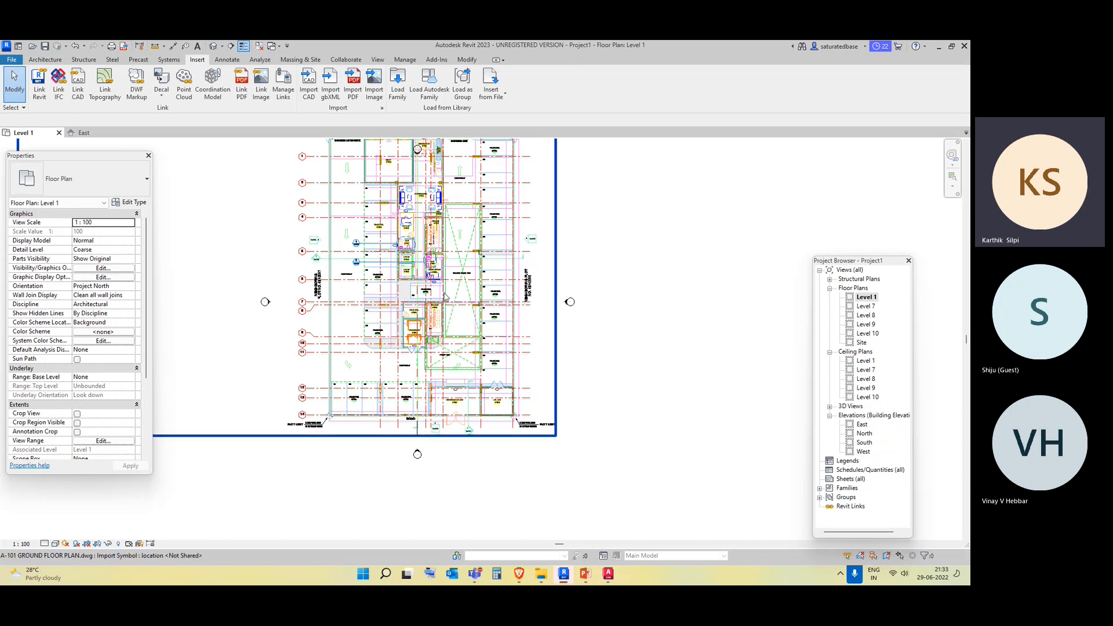
# Examine the Level 7 floor plan, the East elevation up to the parapet, and the ground floor drawing in the Level 1 plan.
pyautogui.doubleClick(866, 307)
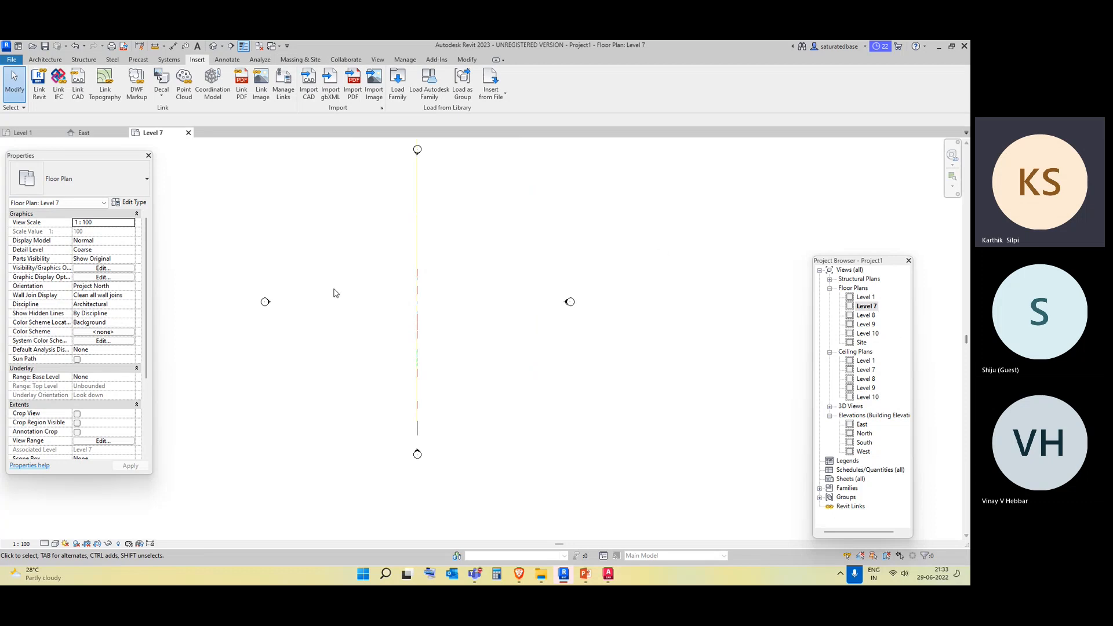
pyautogui.click(87, 134)
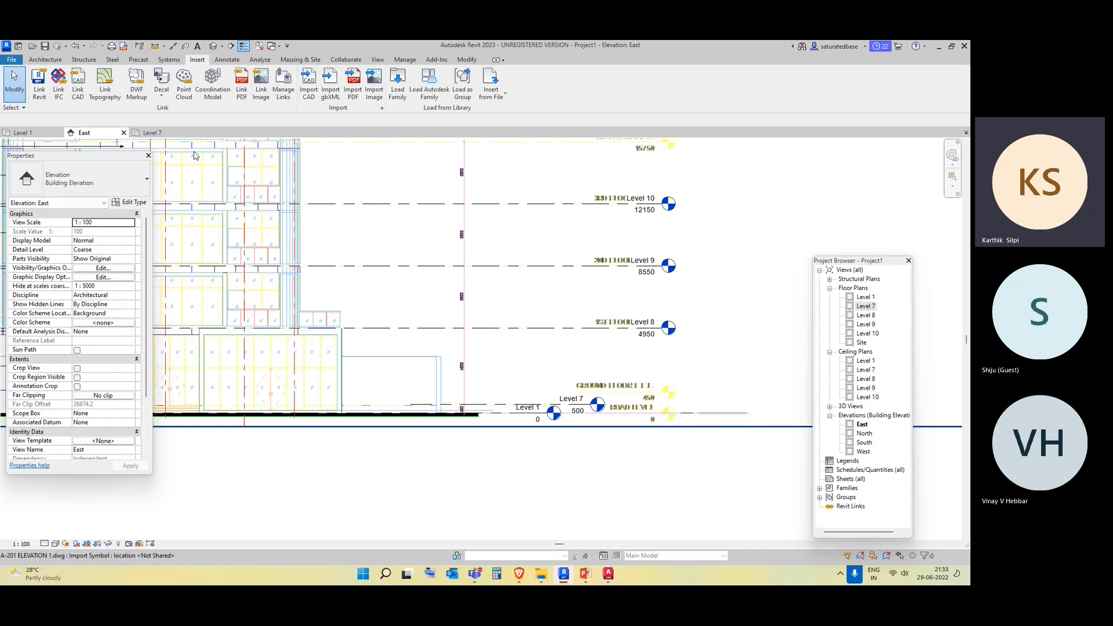
pyautogui.moveTo(672, 282); pyautogui.dragTo(654, 462, button='middle')
pyautogui.scroll(-2, 625, 259)
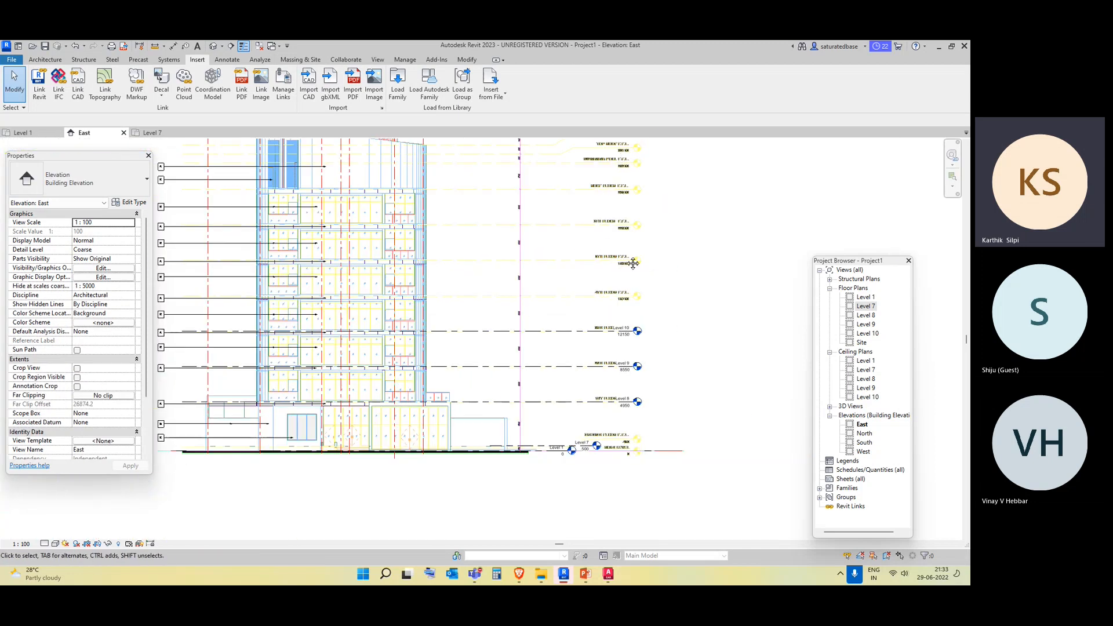
pyautogui.moveTo(629, 261); pyautogui.dragTo(631, 376, button='middle')
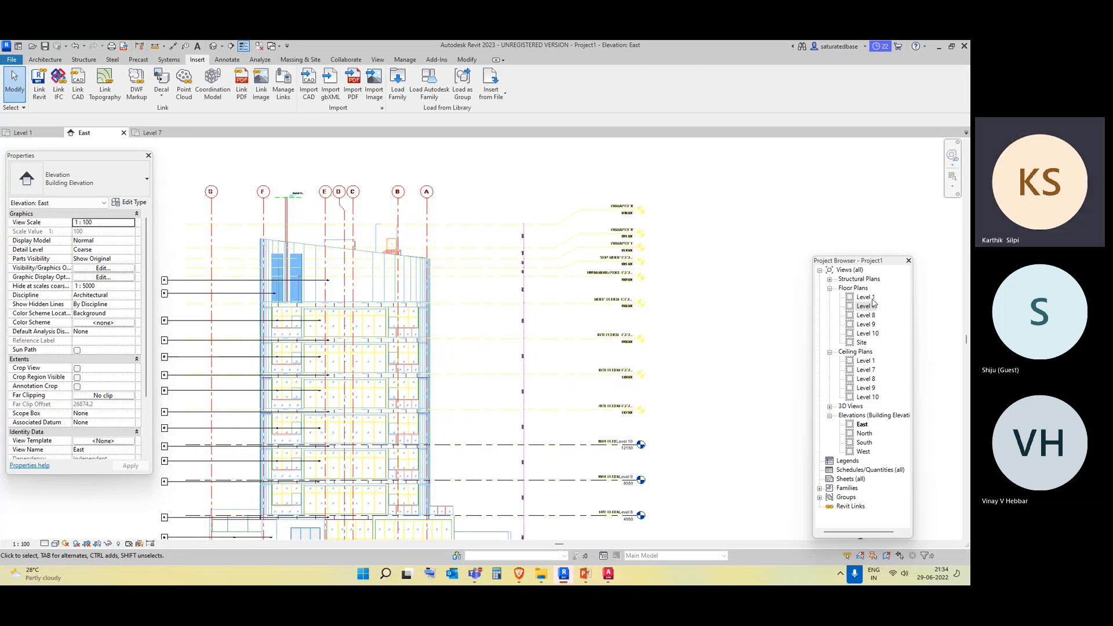
pyautogui.doubleClick(866, 298)
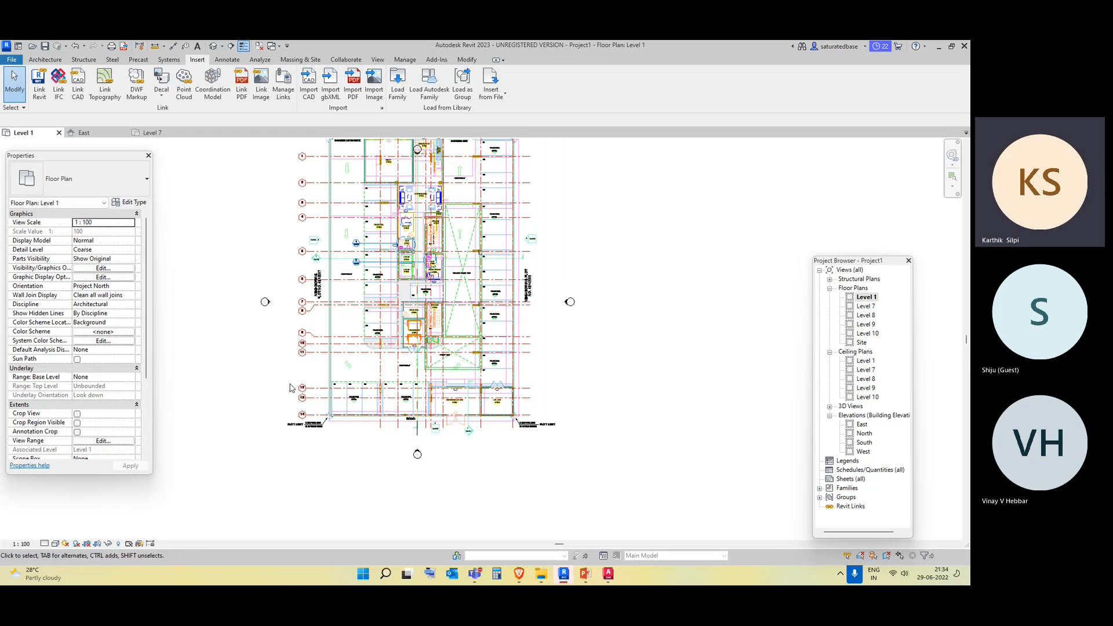
pyautogui.scroll(3, 430, 396)
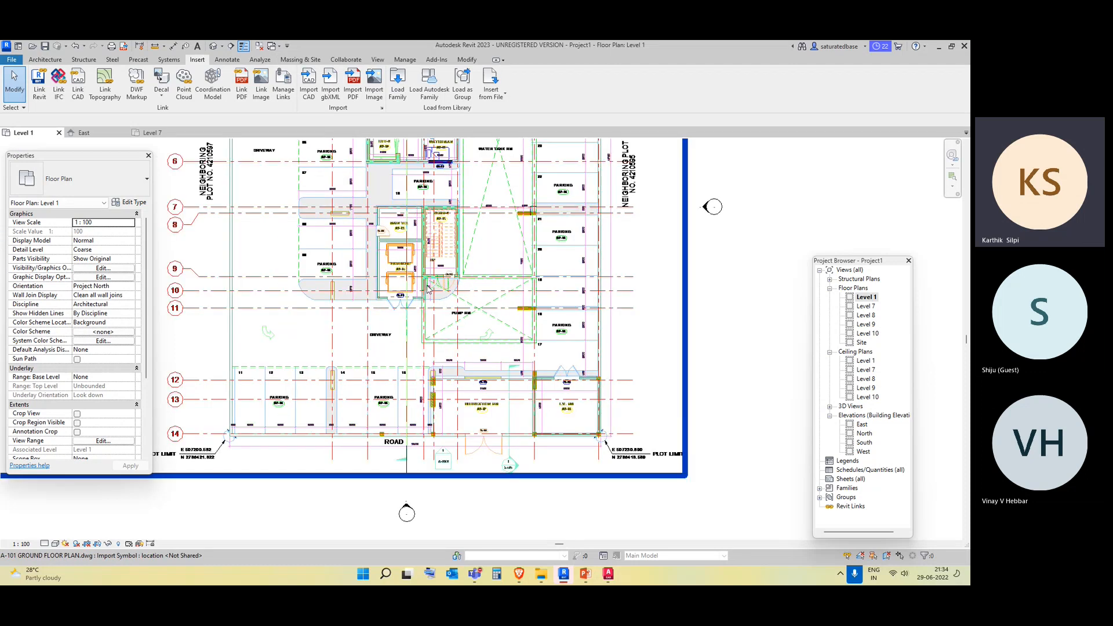
pyautogui.scroll(2, 438, 343)
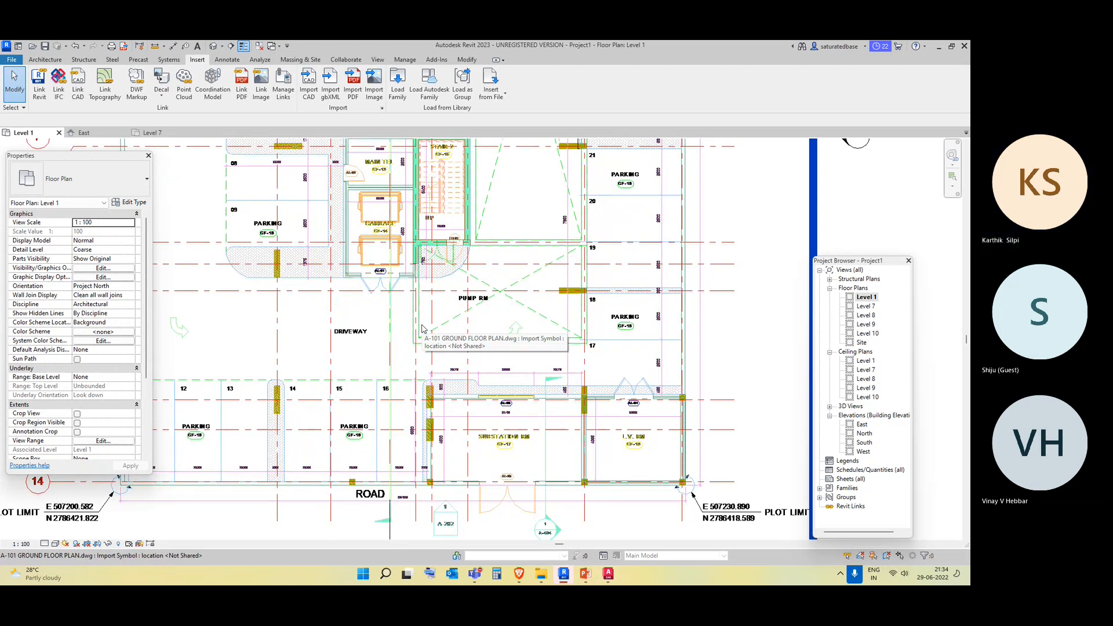
# Draw a vertical reference plane along the easternmost grid line, starting from its lower end at the ground floor plan's L.V. room corner.
pyautogui.click(45, 59)
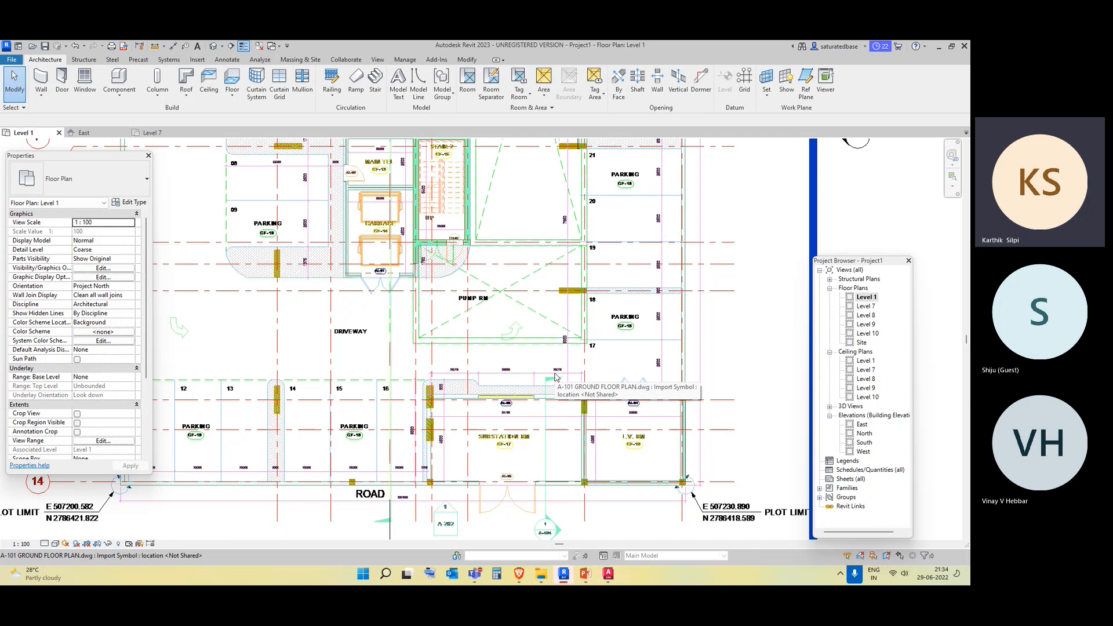
pyautogui.scroll(-3, 555, 377)
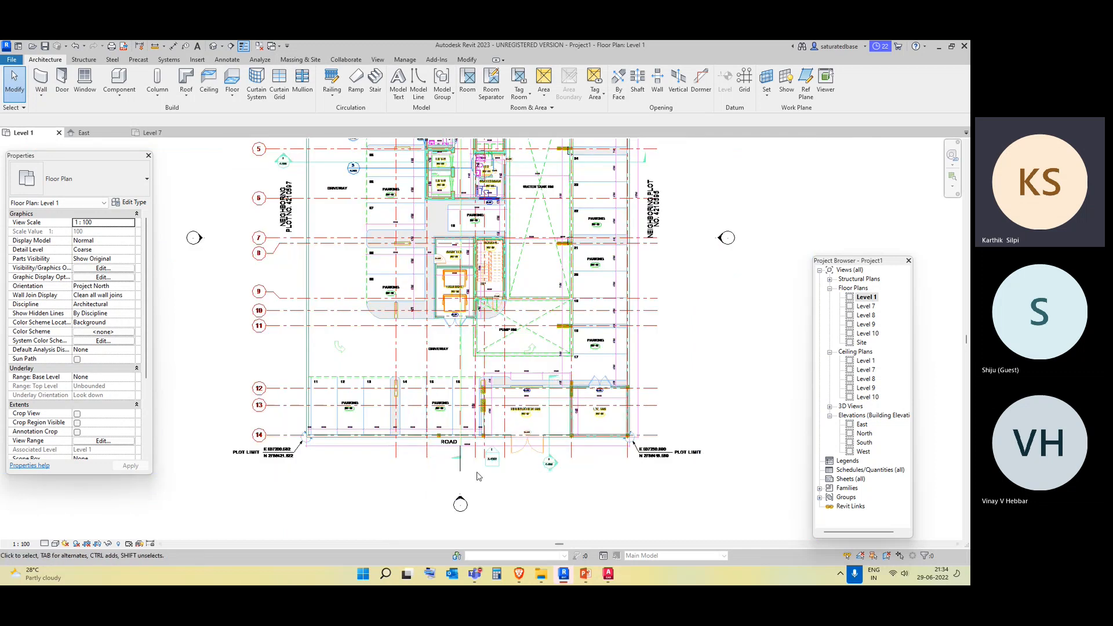
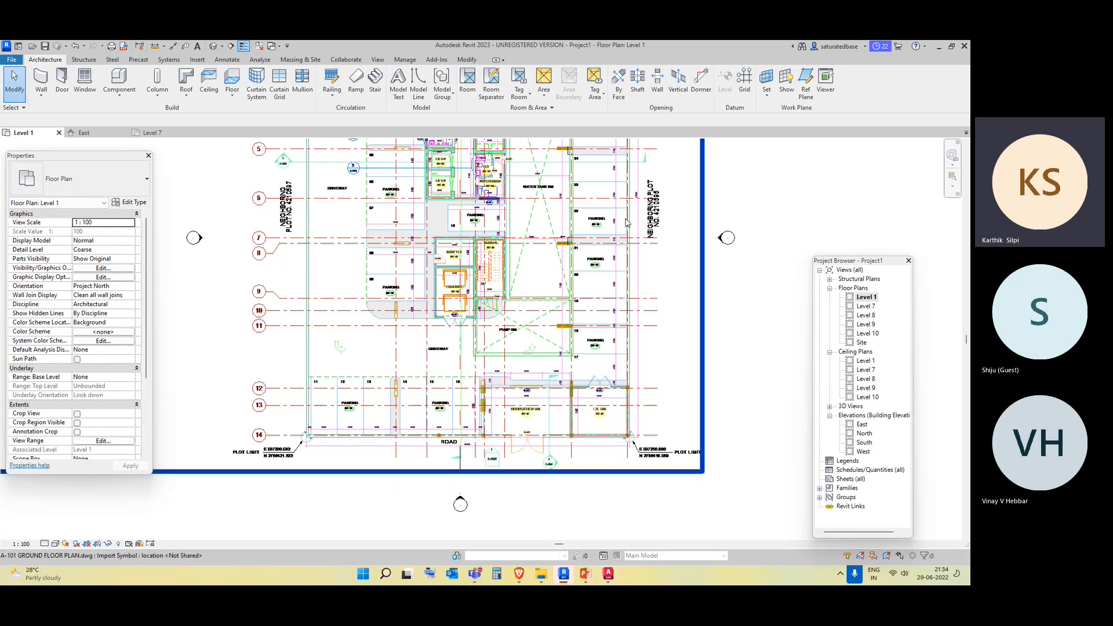
pyautogui.scroll(-2, 652, 271)
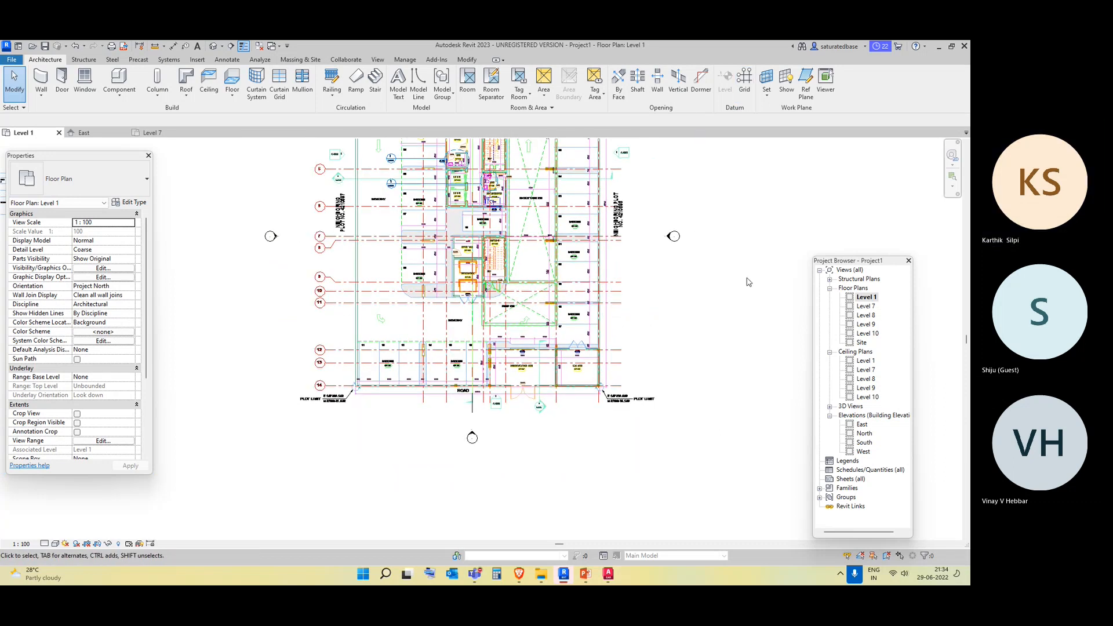
pyautogui.moveTo(748, 282); pyautogui.dragTo(728, 298, button='middle')
pyautogui.click(810, 91)
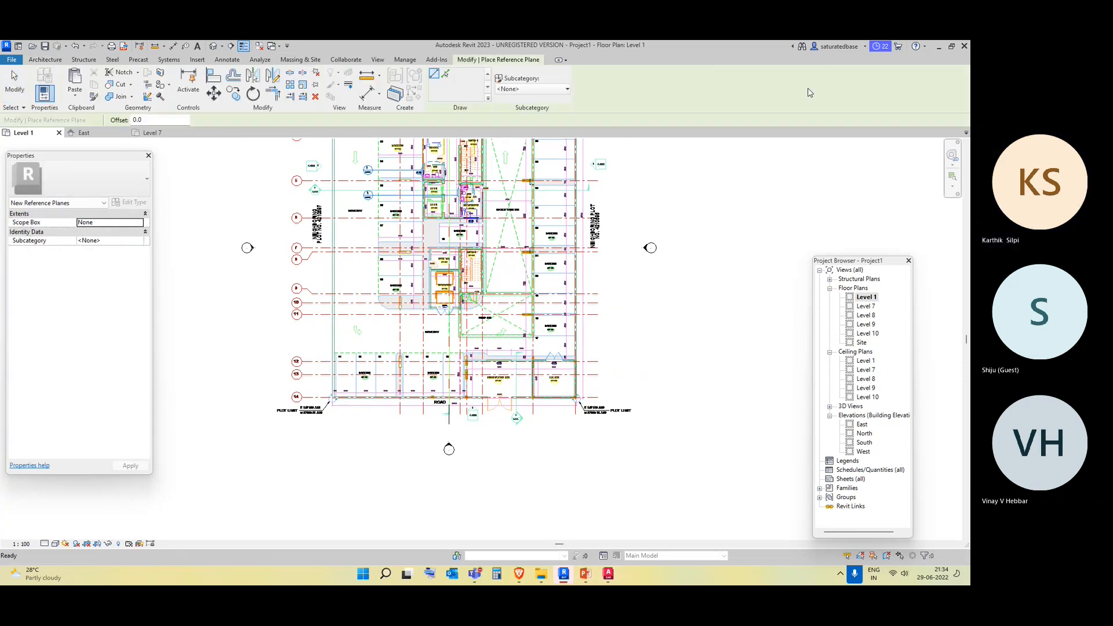
pyautogui.scroll(3, 311, 432)
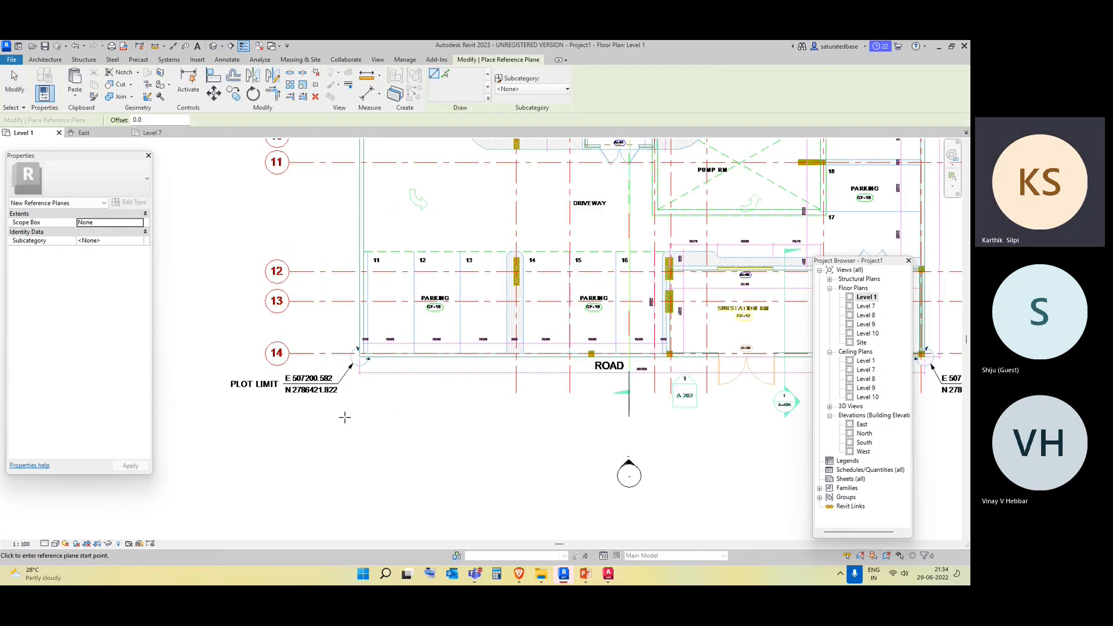
pyautogui.scroll(-4, 448, 293)
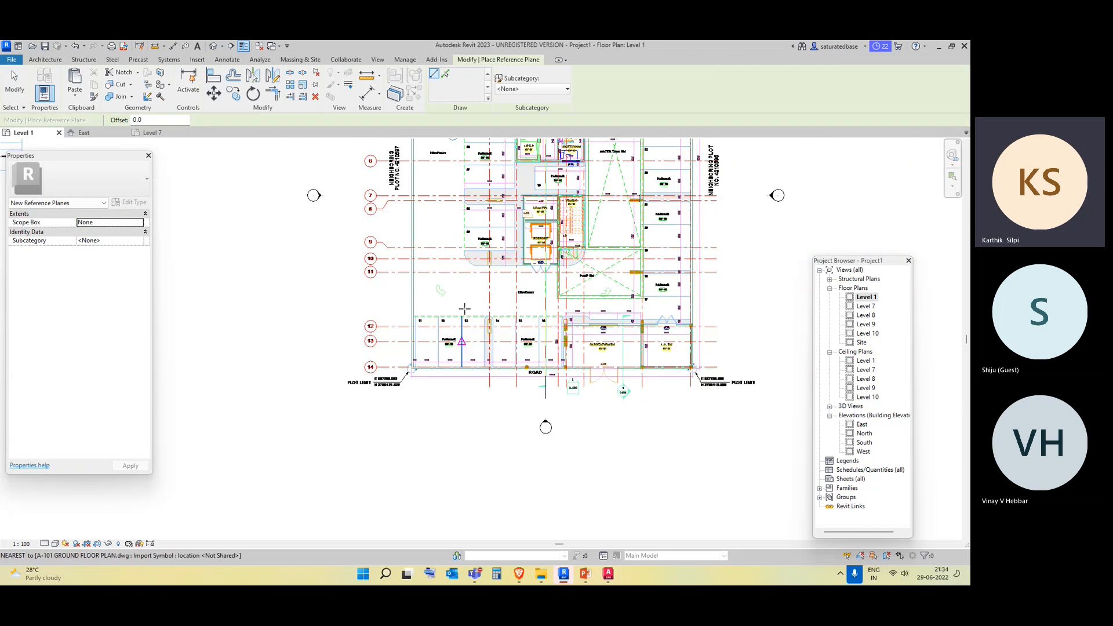
pyautogui.moveTo(447, 294); pyautogui.dragTo(435, 462, button='middle')
pyautogui.moveTo(630, 336); pyautogui.dragTo(613, 203, button='middle')
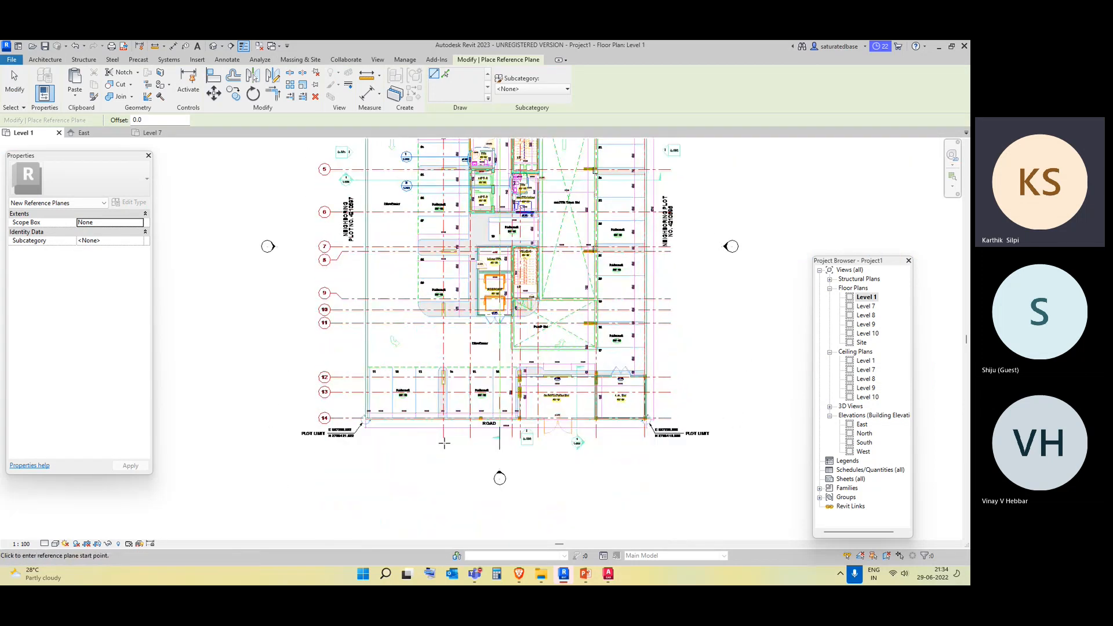
pyautogui.scroll(4, 445, 444)
pyautogui.scroll(-3, 468, 441)
pyautogui.scroll(-1, 531, 444)
pyautogui.scroll(3, 684, 439)
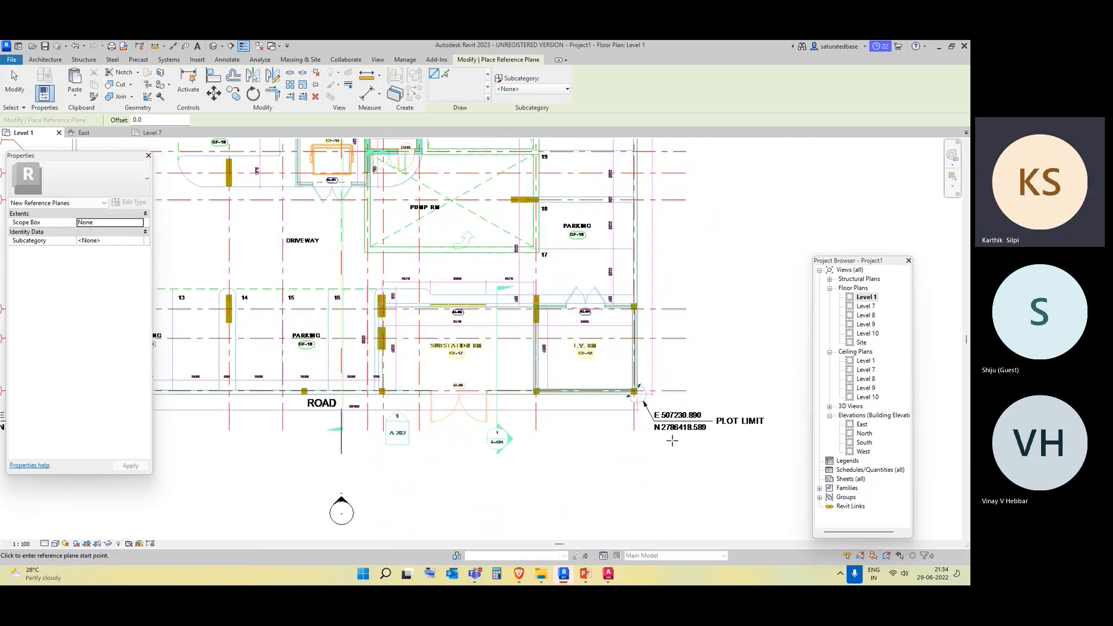
pyautogui.scroll(3, 644, 403)
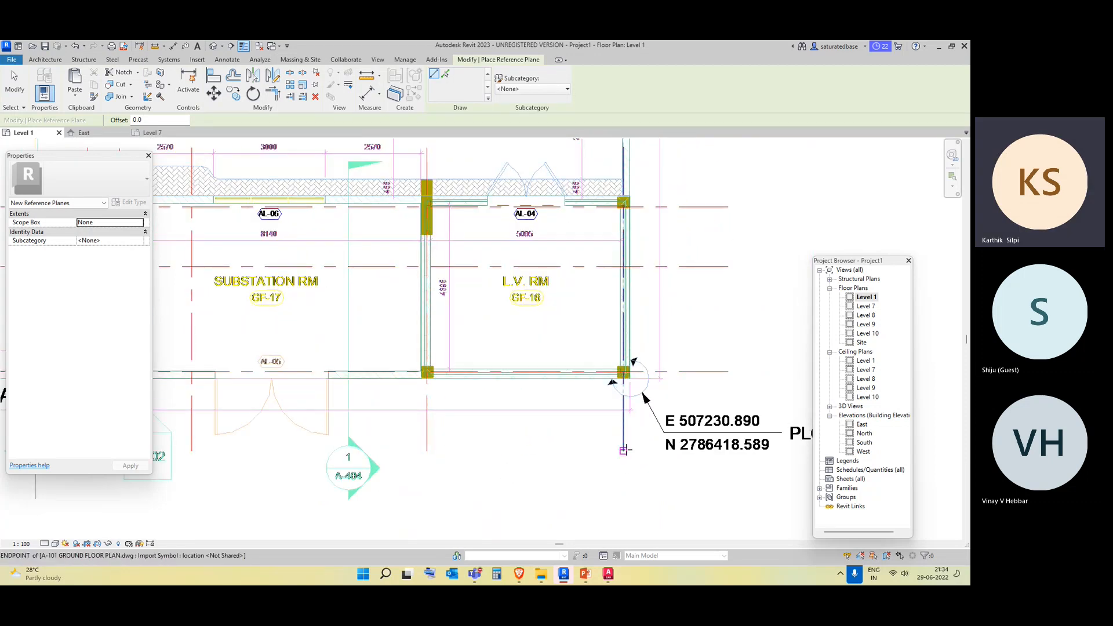
pyautogui.click(624, 451)
pyautogui.scroll(-2, 624, 273)
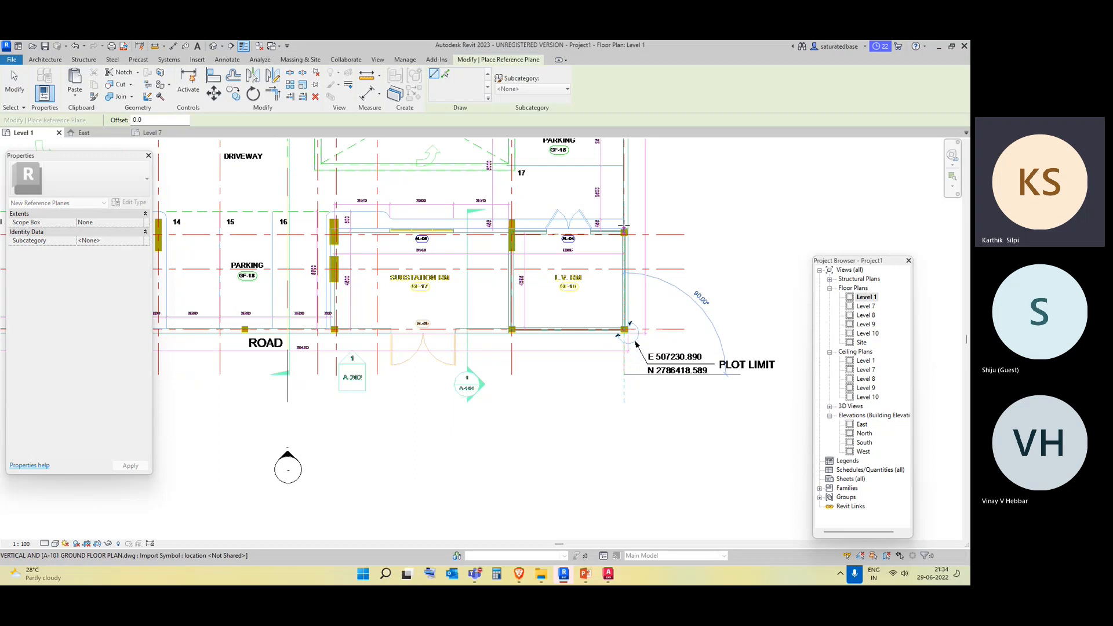
pyautogui.click(625, 190)
# Draw a horizontal reference plane along grid line 14 through the same plot corner, and end the command.
pyautogui.scroll(2, 624, 370)
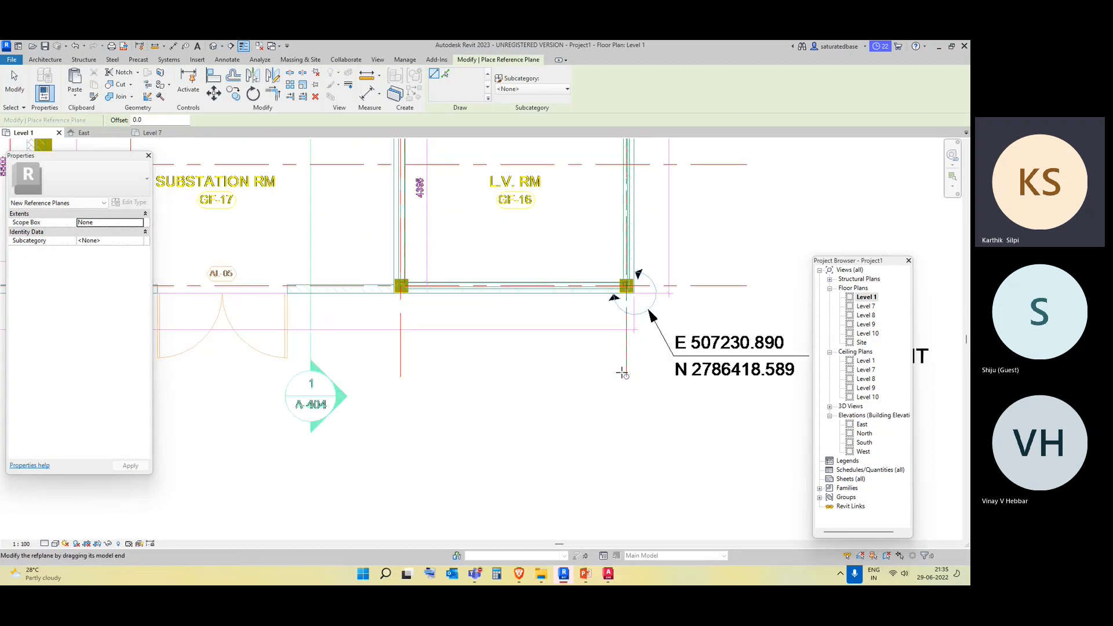
pyautogui.click(744, 286)
pyautogui.click(477, 286)
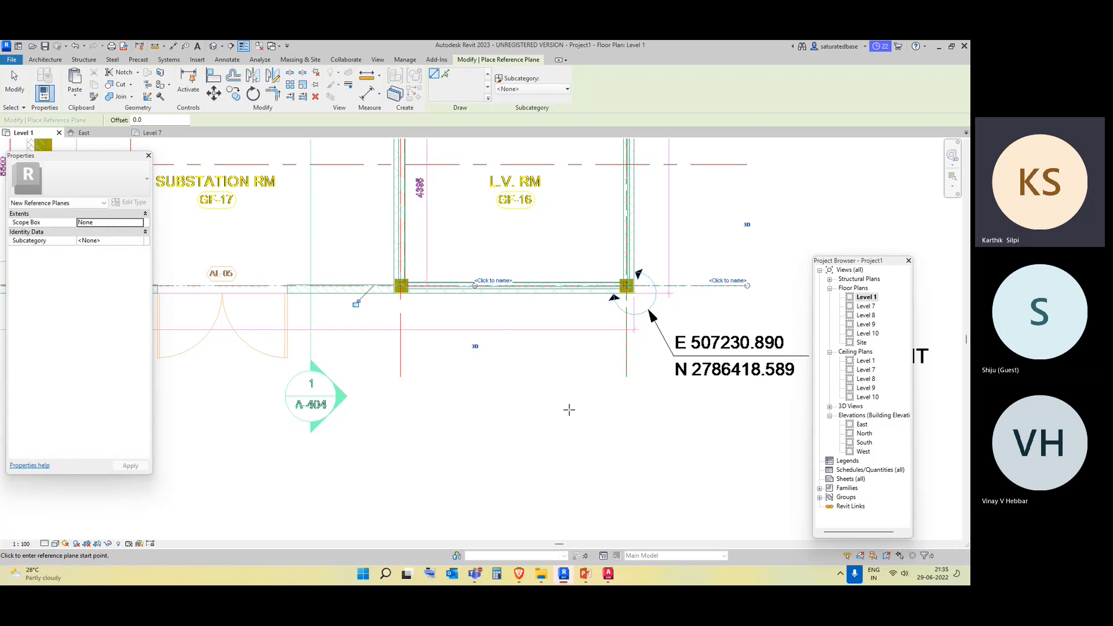
pyautogui.scroll(-2, 661, 437)
pyautogui.scroll(-5, 662, 438)
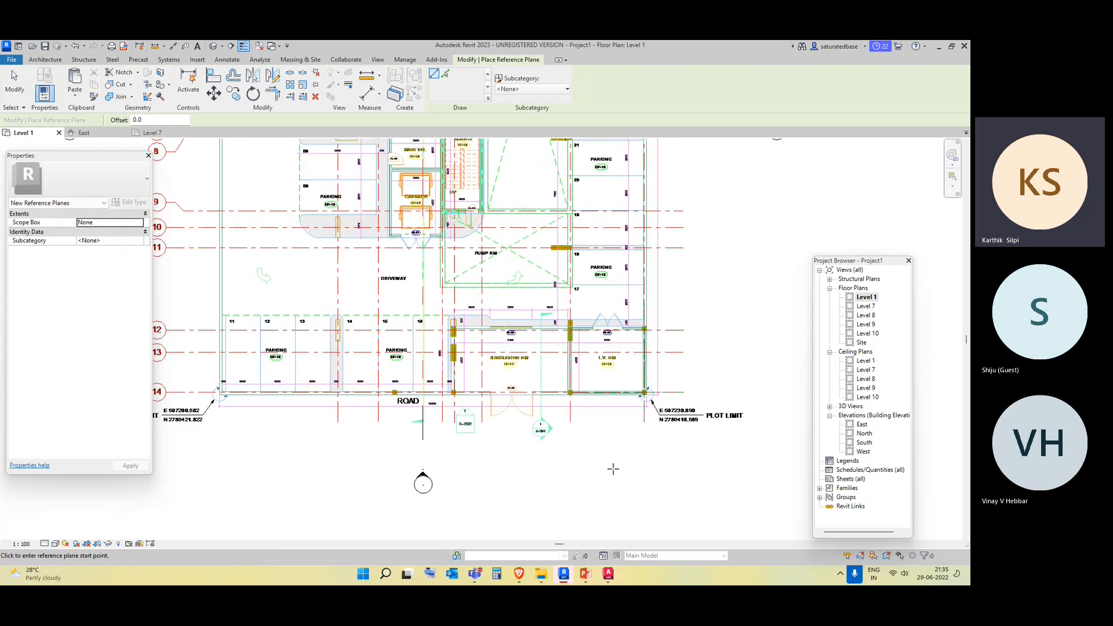
pyautogui.press('Escape')
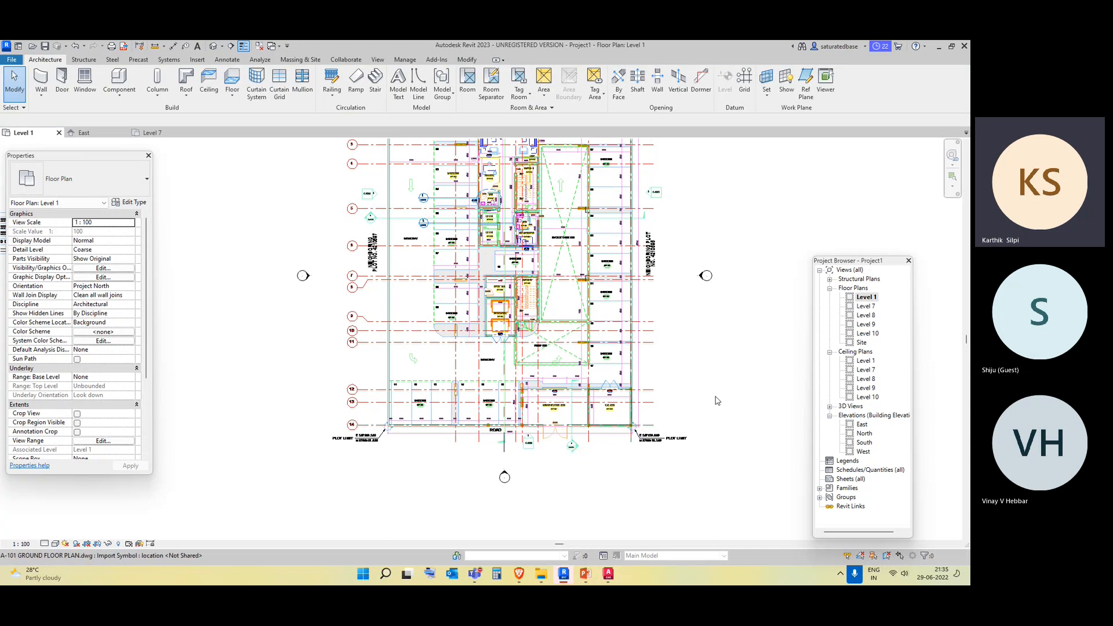
# Open the Level 7 floor plan and check the two crossing reference planes there by selecting and deselecting them.
pyautogui.doubleClick(864, 307)
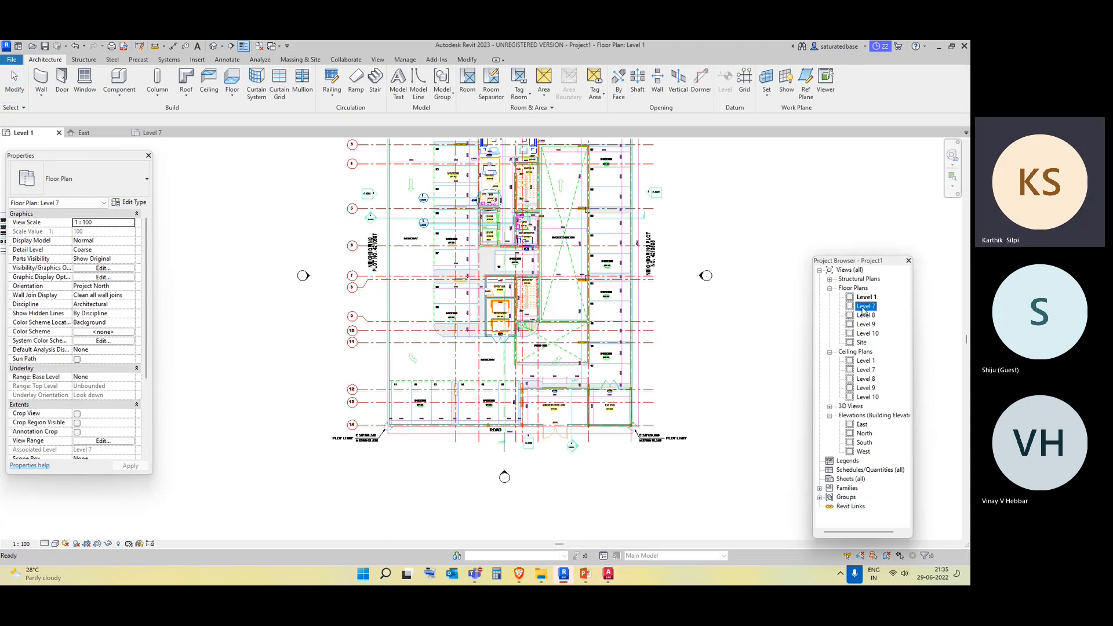
pyautogui.scroll(2, 536, 426)
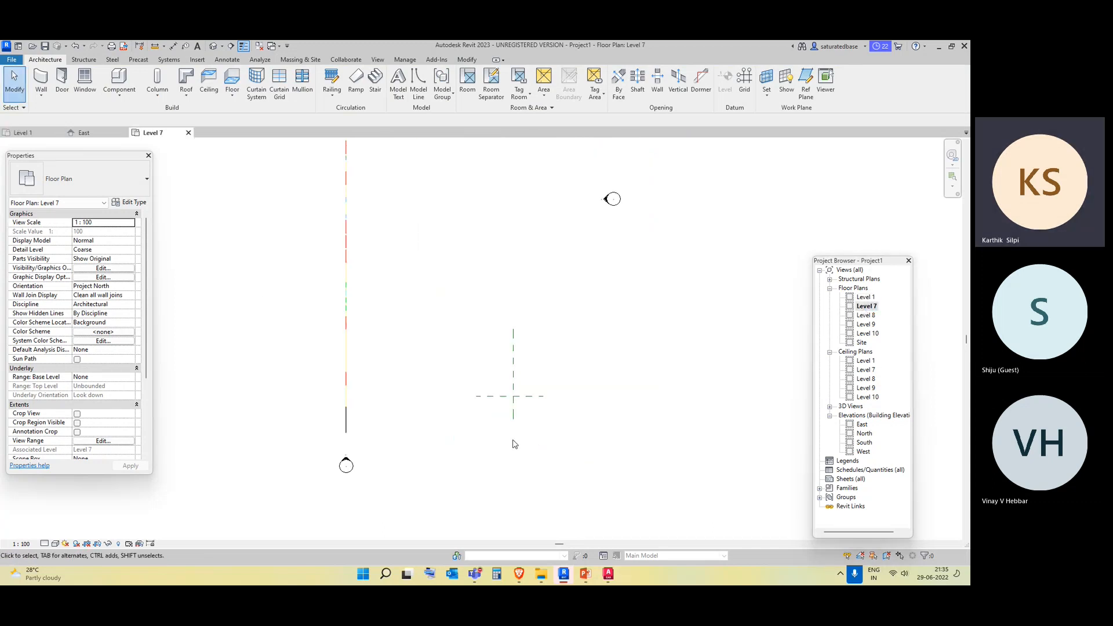
pyautogui.moveTo(564, 455); pyautogui.dragTo(453, 353)
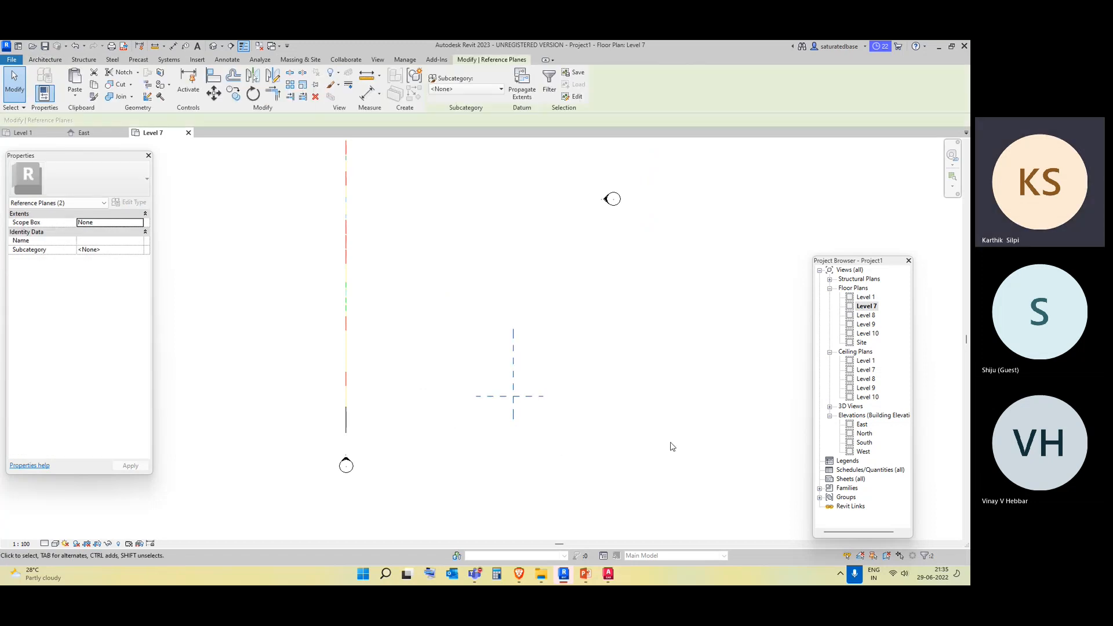
pyautogui.click(674, 448)
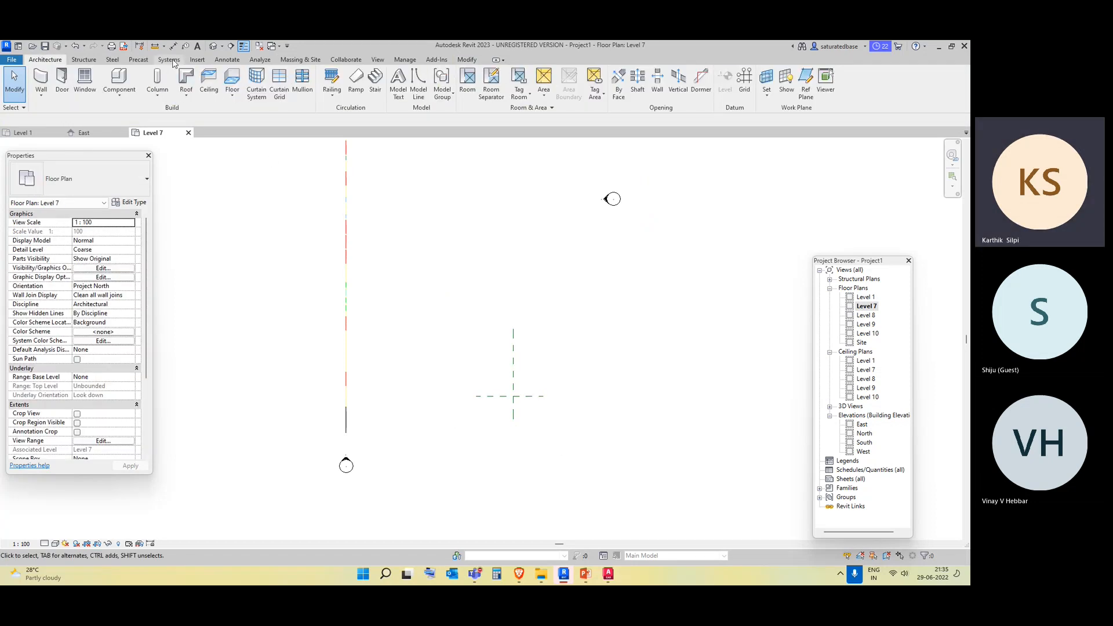
# Import A-102 1ST FLOOR PLAN.dwg into the Level 7 floor plan with origin-to-internal-origin positioning.
pyautogui.click(197, 61)
pyautogui.click(398, 84)
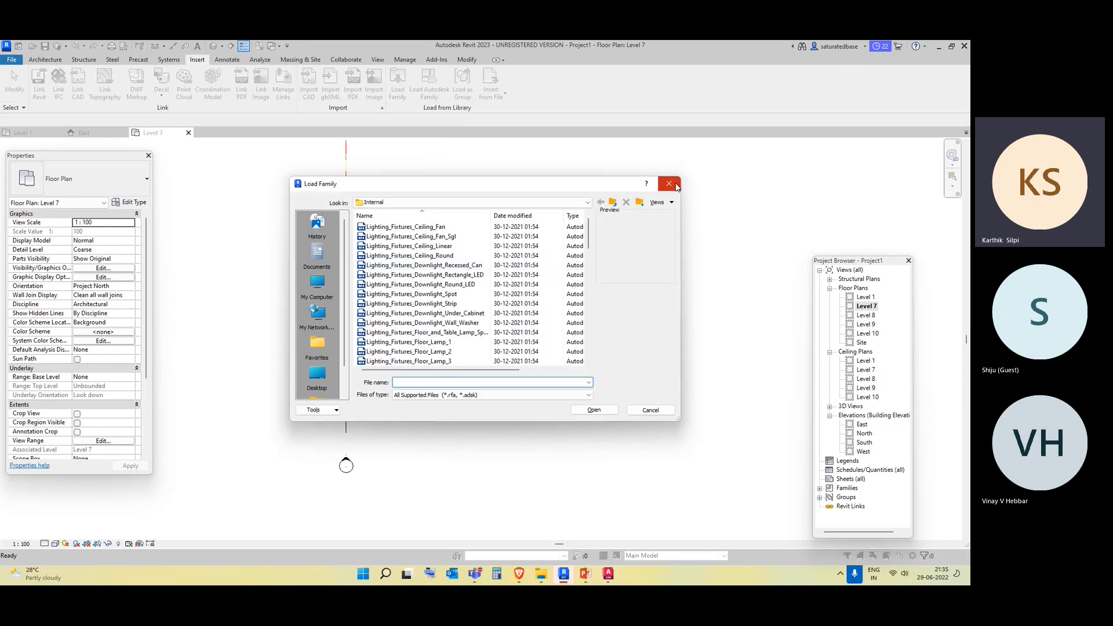
pyautogui.click(670, 184)
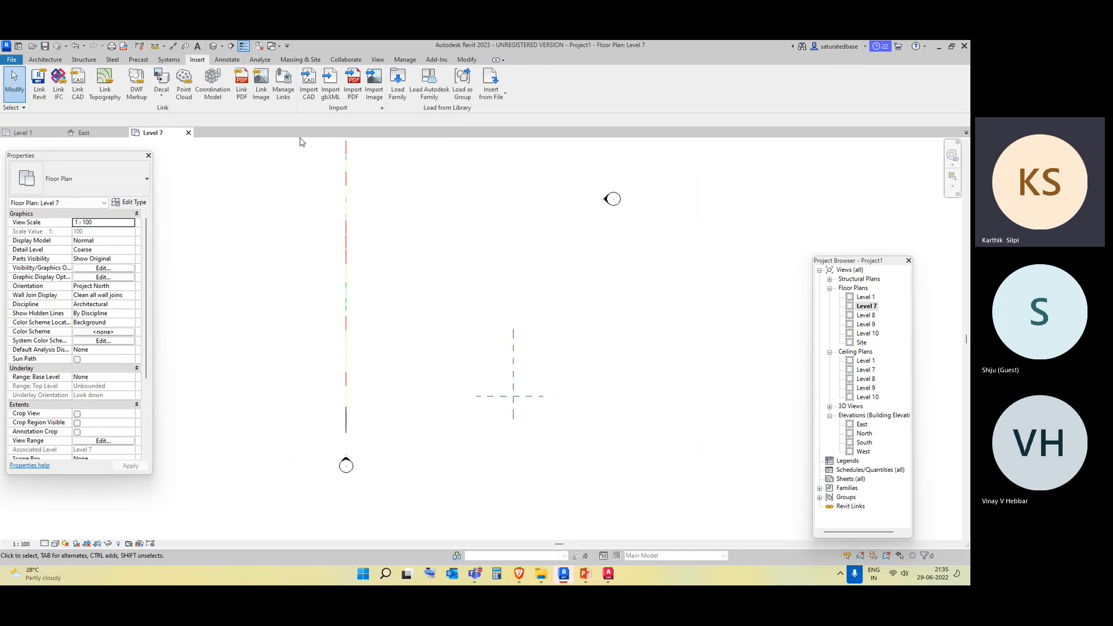
pyautogui.click(308, 85)
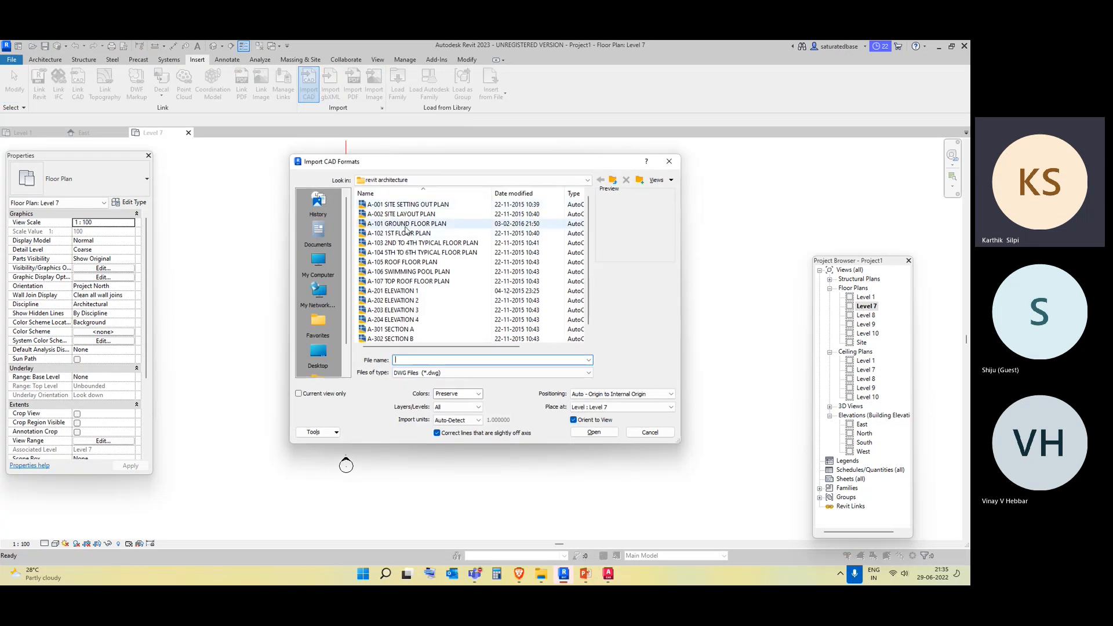
pyautogui.click(429, 234)
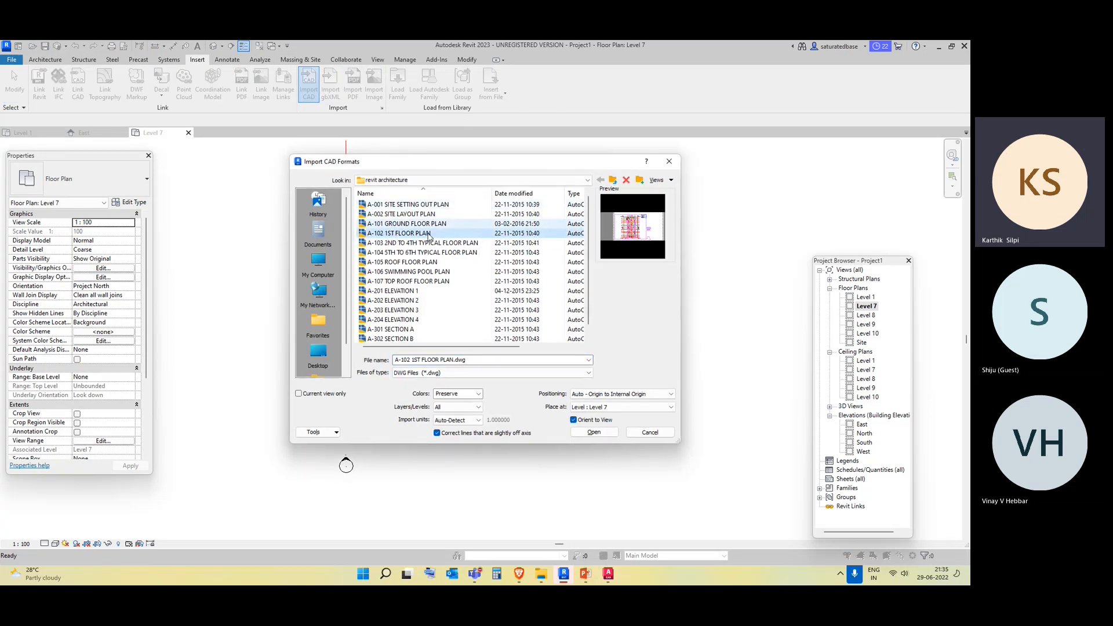
pyautogui.click(594, 432)
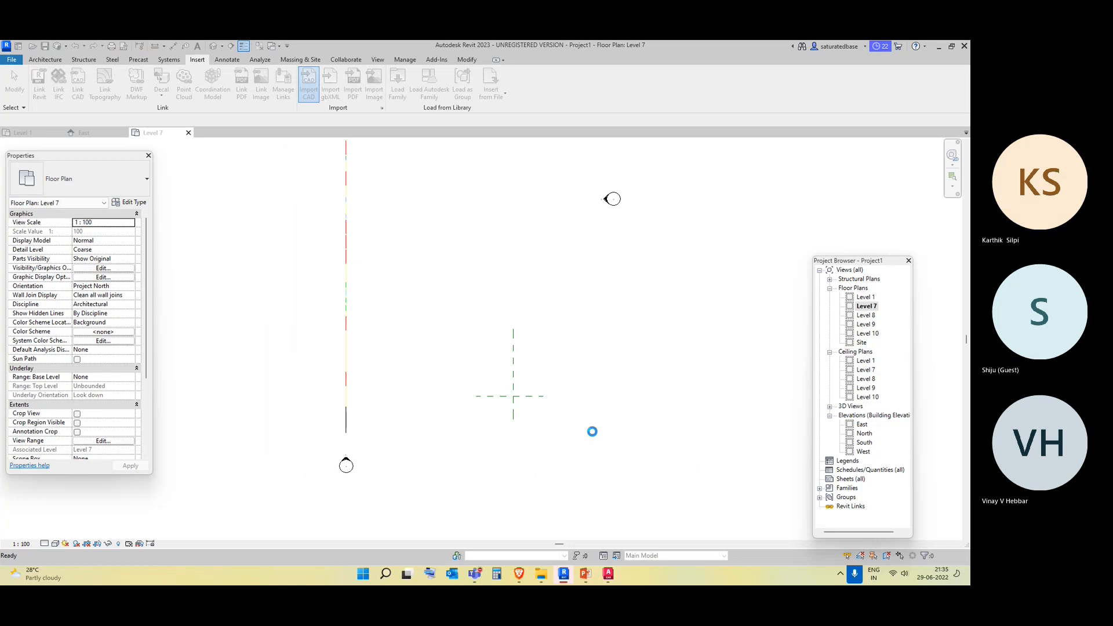
# Move the imported first floor plan roughly into the area of the elevation markers, close to the crossing reference planes.
pyautogui.scroll(-4, 562, 393)
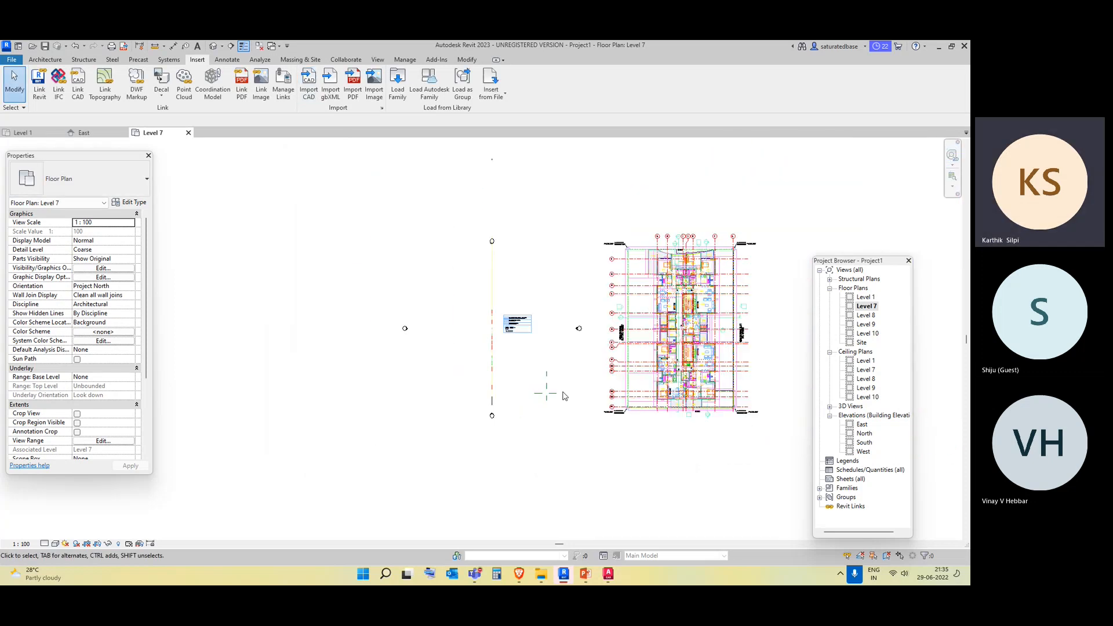
pyautogui.click(689, 404)
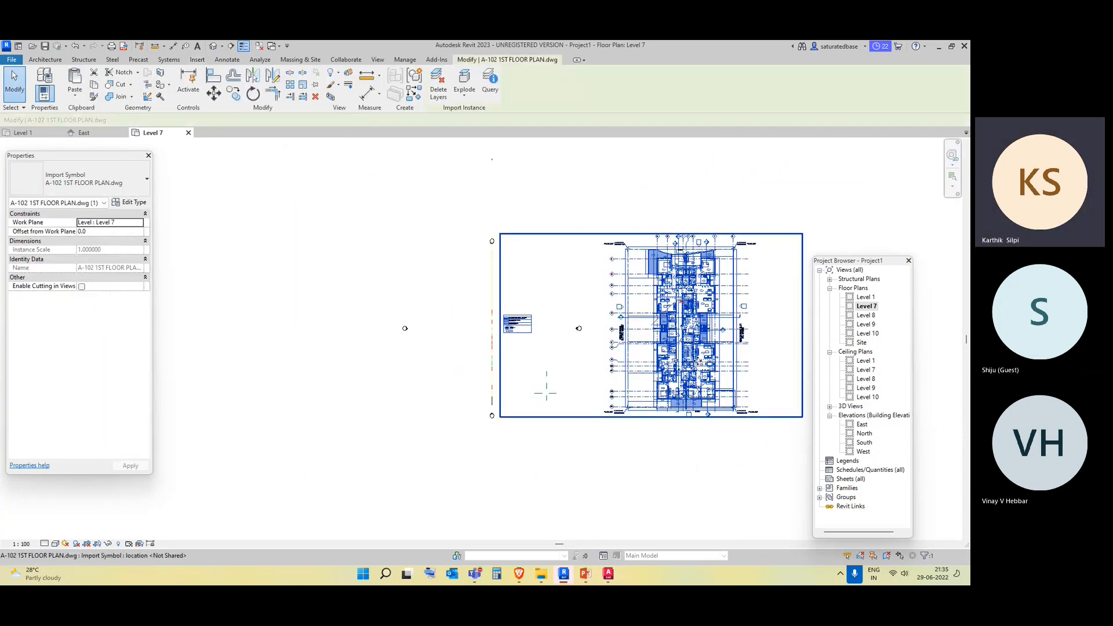
pyautogui.moveTo(561, 381); pyautogui.dragTo(275, 349)
pyautogui.scroll(4, 446, 400)
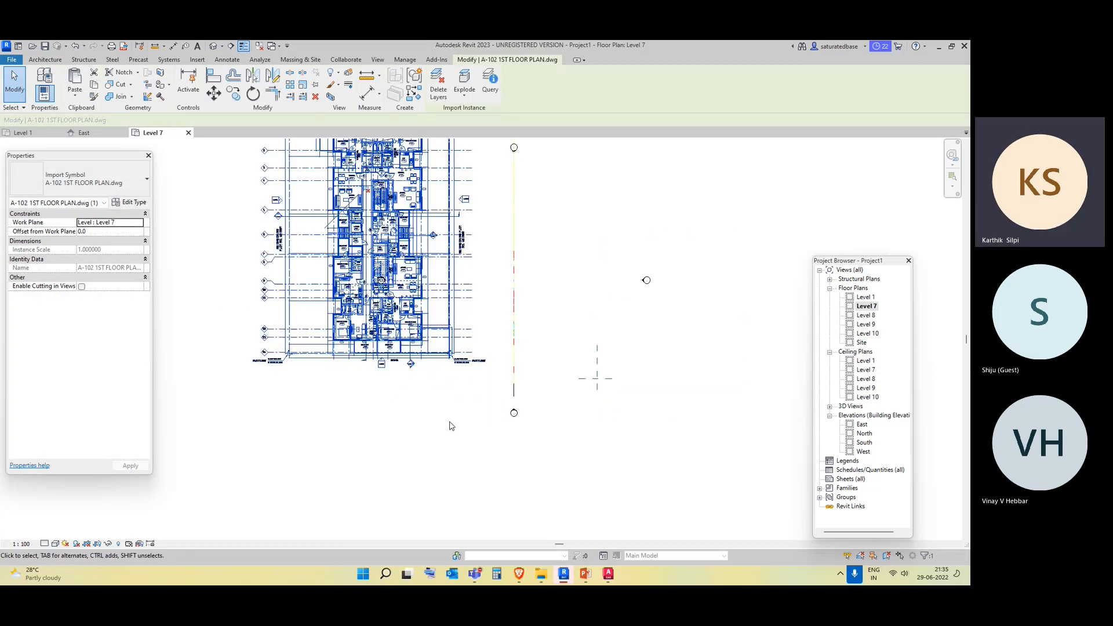
pyautogui.scroll(2, 447, 390)
pyautogui.press('Escape')
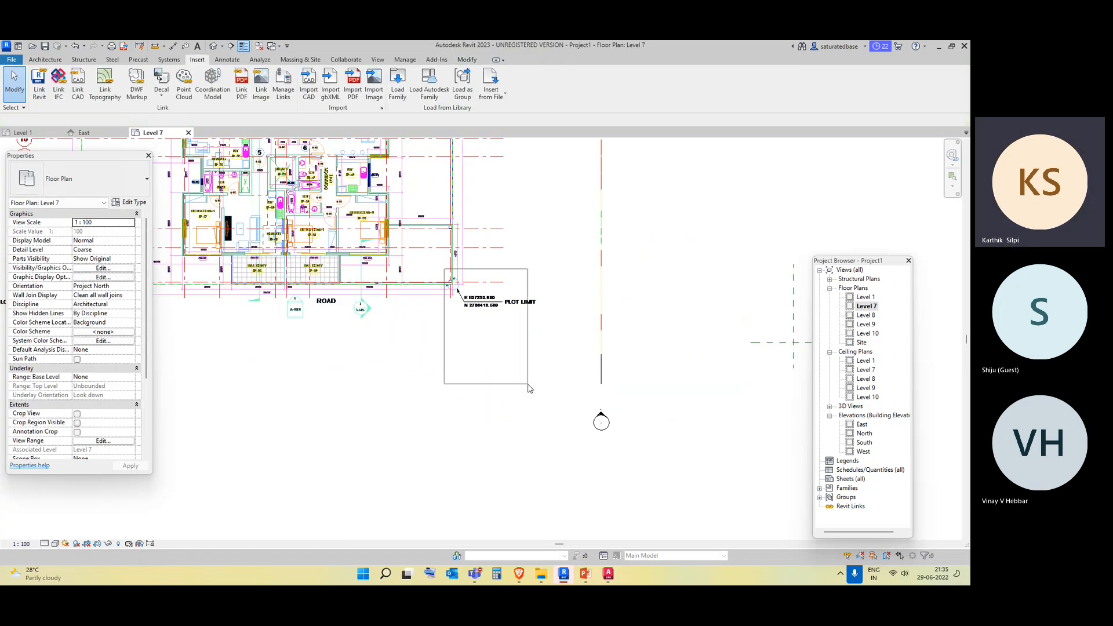
pyautogui.click(434, 300)
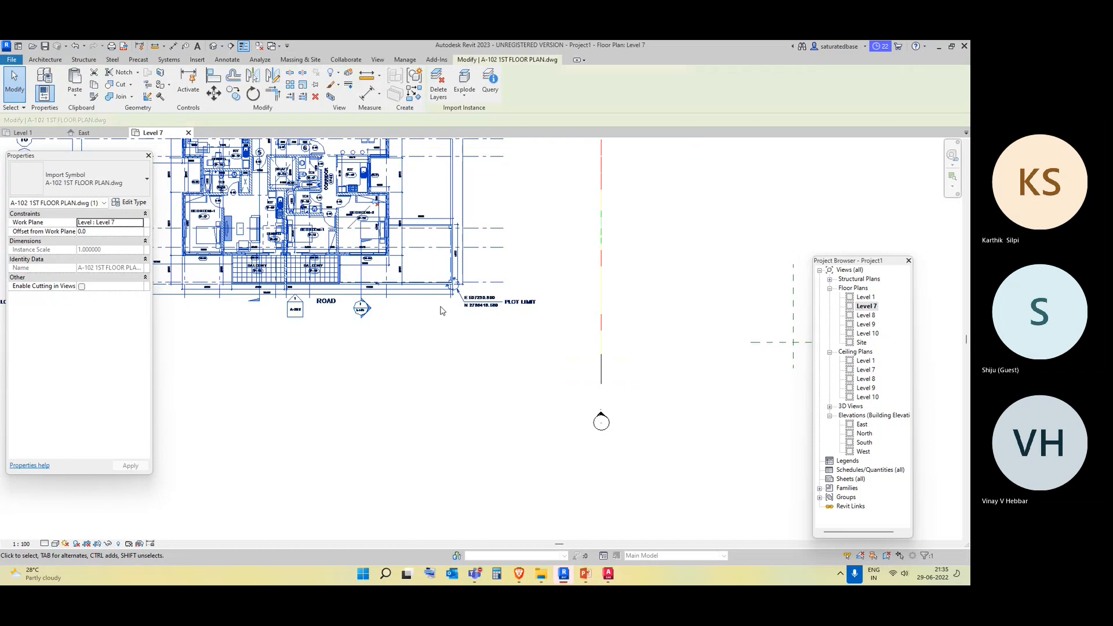
pyautogui.scroll(-2, 423, 325)
pyautogui.moveTo(415, 400); pyautogui.dragTo(341, 417, button='middle')
pyautogui.moveTo(363, 298); pyautogui.dragTo(481, 315)
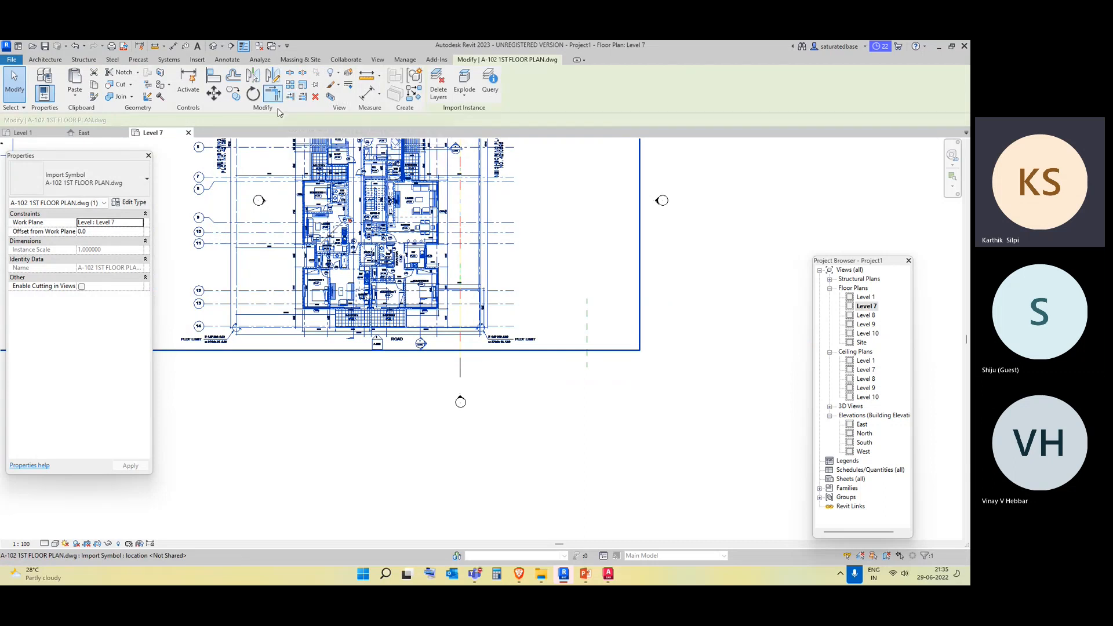
# Align the first floor plan's grid line 14 and its easternmost grid line with the horizontal and vertical reference planes.
pyautogui.press('a')
pyautogui.press('l')
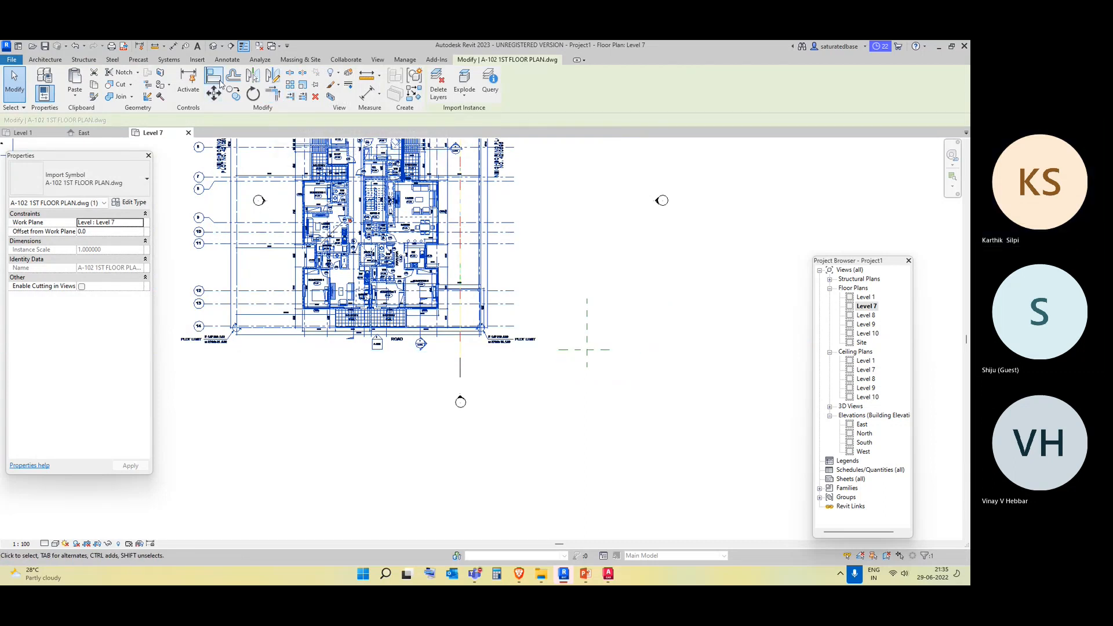
pyautogui.scroll(3, 557, 349)
pyautogui.click(560, 354)
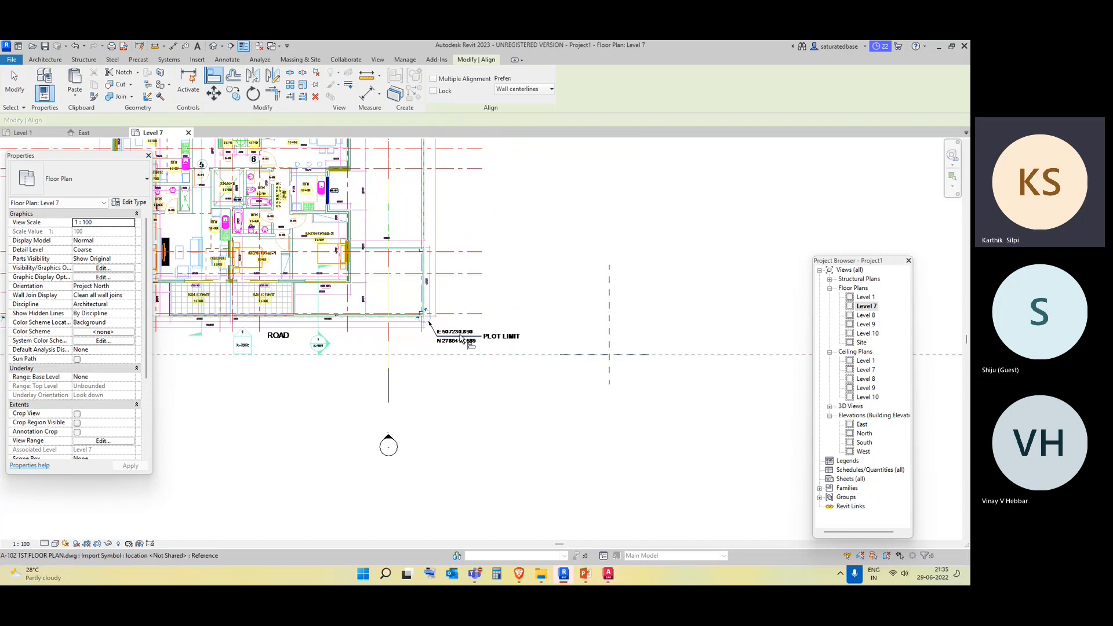
pyautogui.click(458, 318)
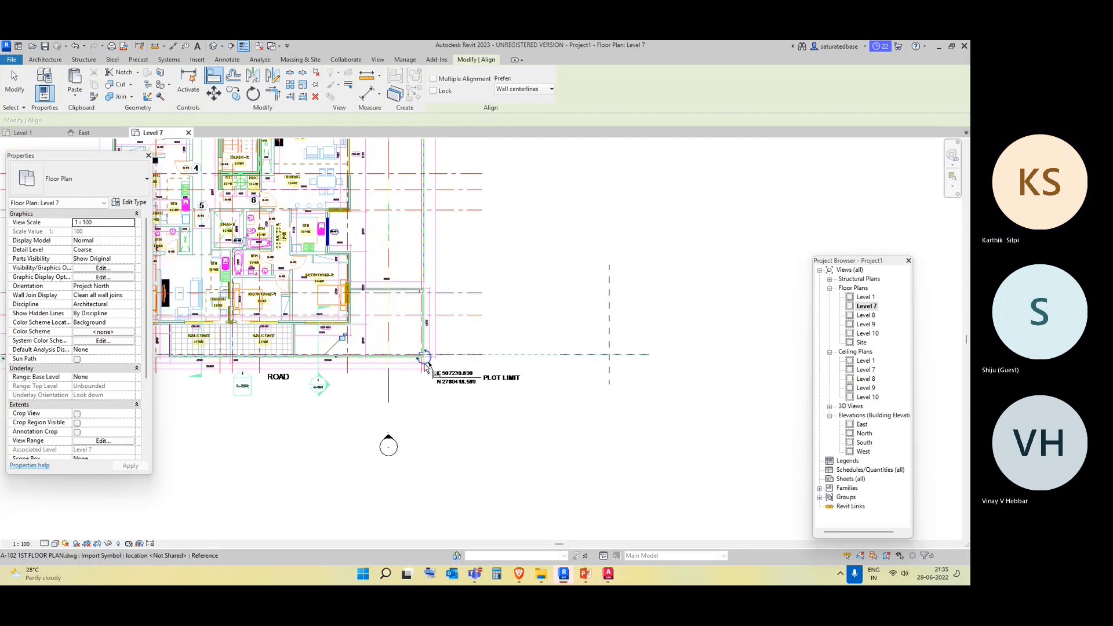
pyautogui.scroll(2, 440, 356)
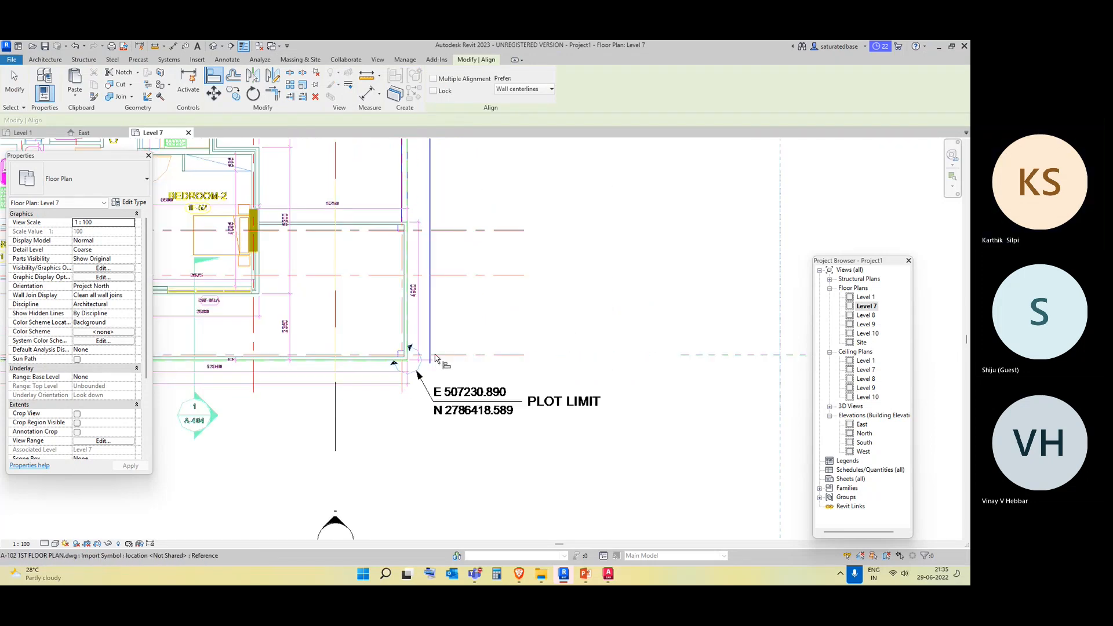
pyautogui.scroll(-6, 404, 393)
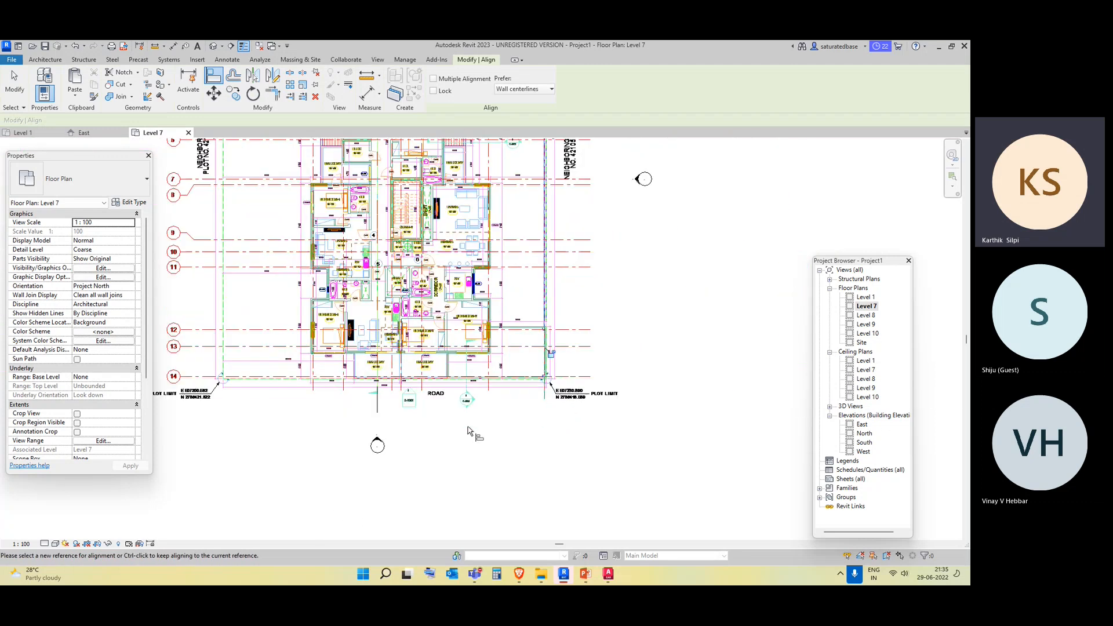
# Open the default 3D view and examine how the imported floor plans and elevation drawing sit relative to each other.
pyautogui.doubleClick(865, 308)
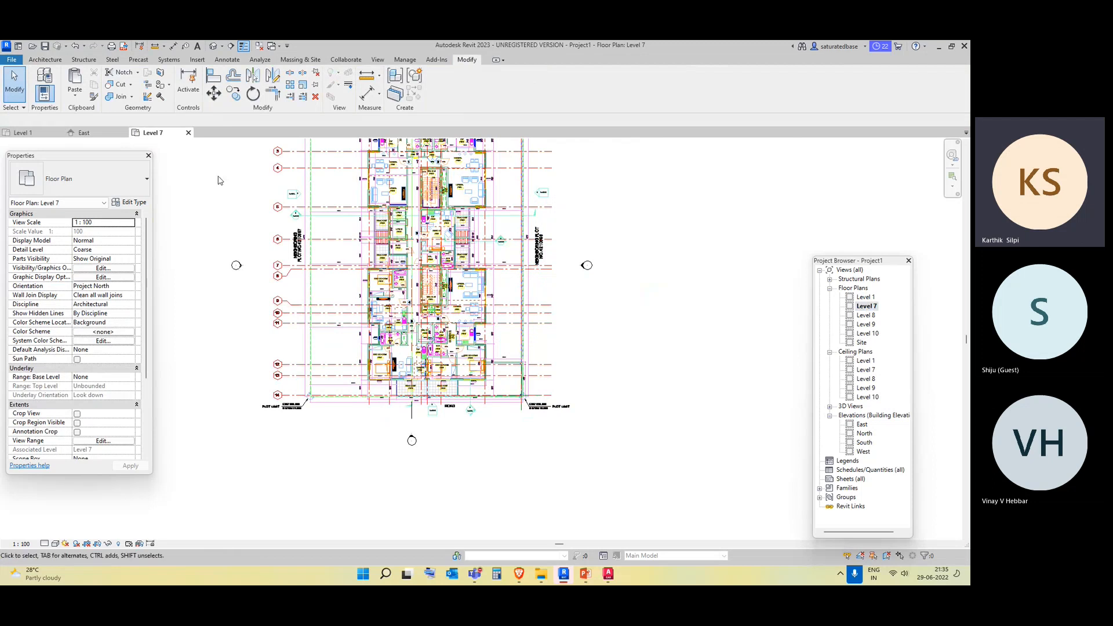
pyautogui.click(214, 48)
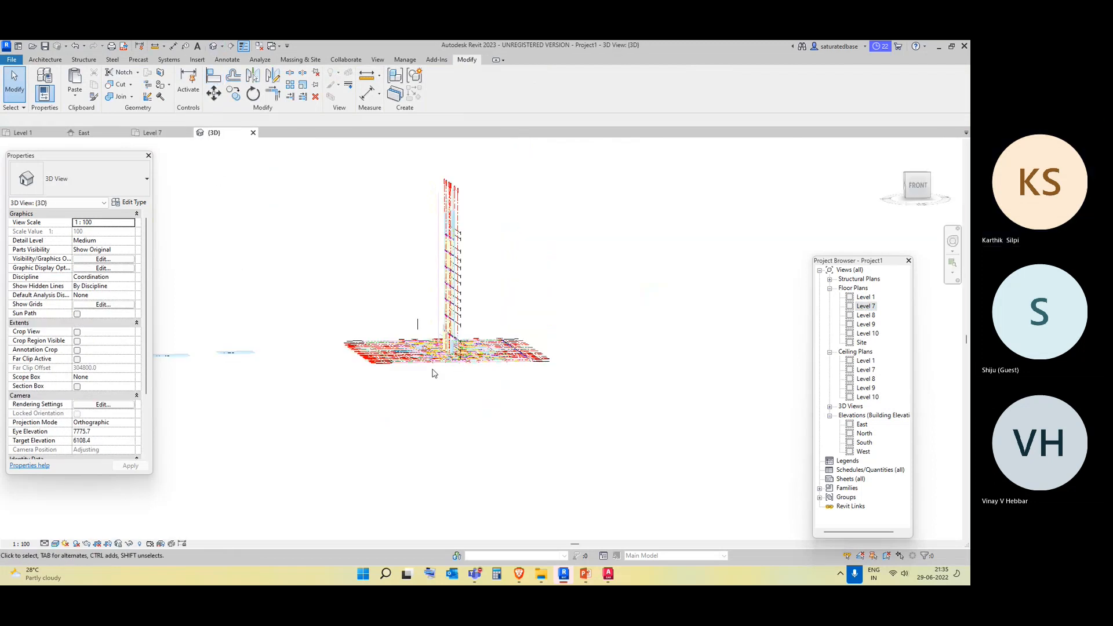
pyautogui.scroll(3, 433, 373)
pyautogui.scroll(3, 441, 358)
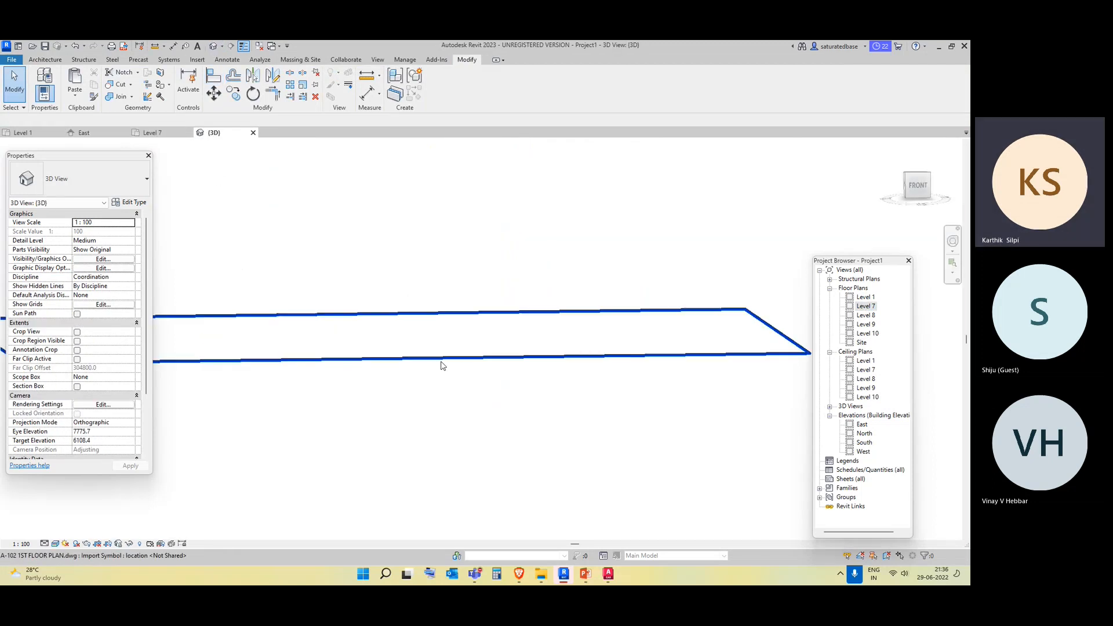
pyautogui.keyDown('shift'); pyautogui.moveTo(477, 464); pyautogui.dragTo(472, 426); pyautogui.keyUp('shift')
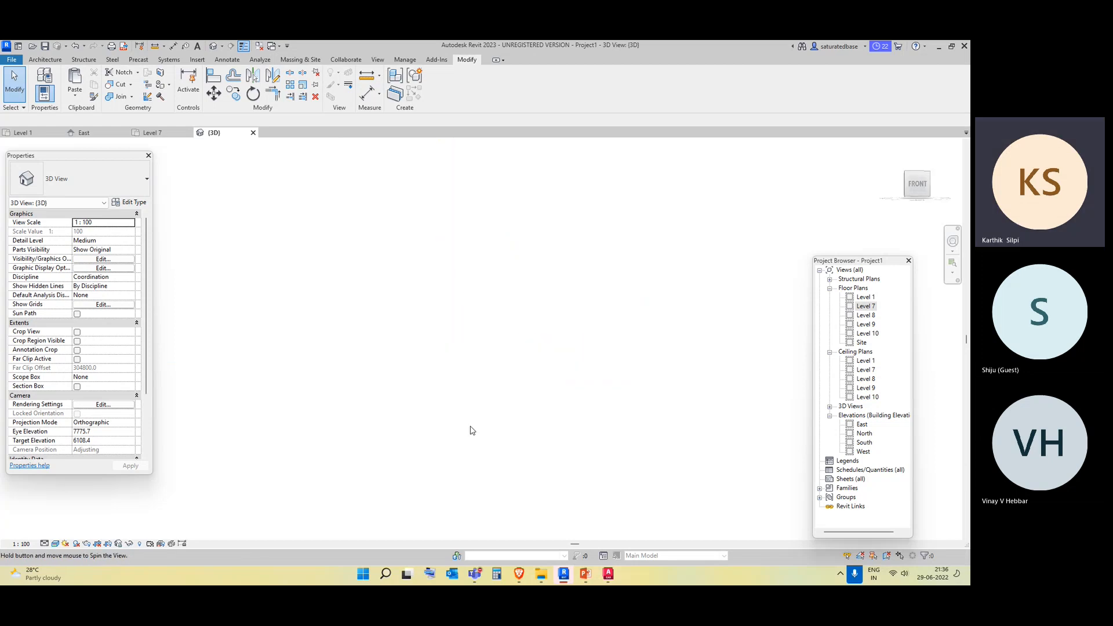
pyautogui.keyDown('shift'); pyautogui.moveTo(472, 425); pyautogui.dragTo(501, 306, button='middle'); pyautogui.keyUp('shift')
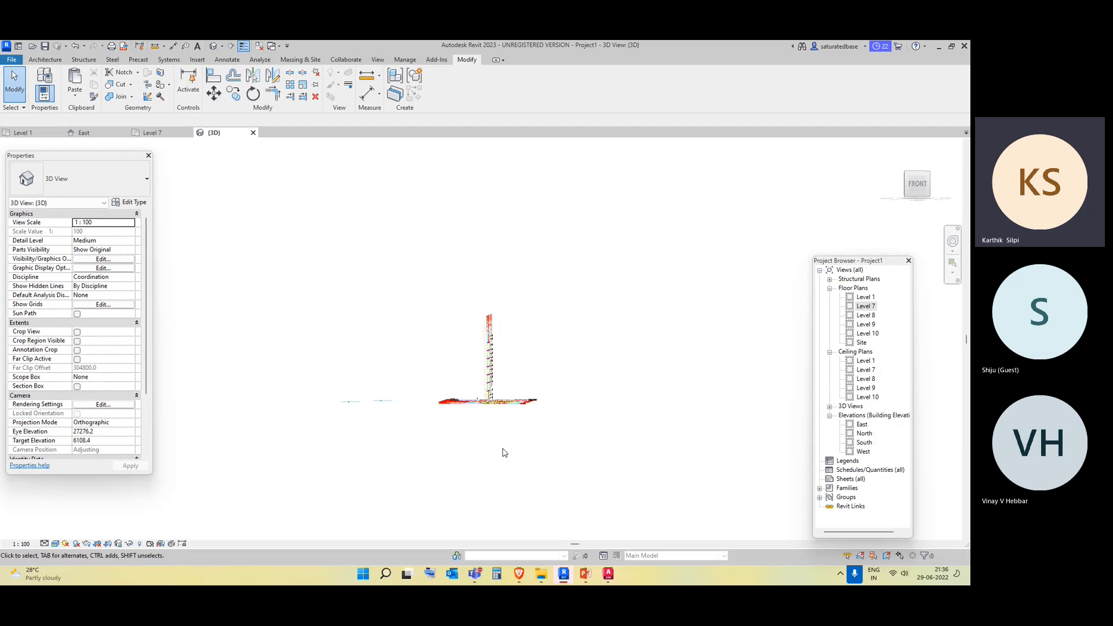
pyautogui.scroll(2, 504, 453)
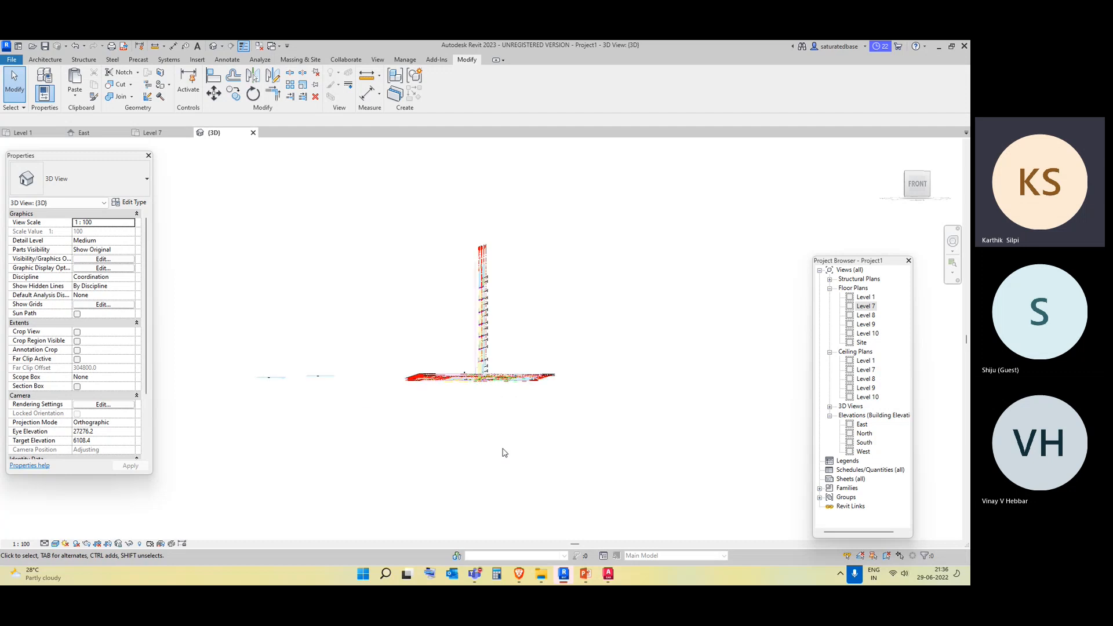
# Hide A-101 GROUND FLOOR PLAN, A-102 1ST FLOOR PLAN.dwg, A-201 ELEVATION 1.dwg and Imports in Families in the 3D view's visibility overrides.
pyautogui.moveTo(673, 467); pyautogui.dragTo(382, 253)
pyautogui.click(620, 367)
pyautogui.press('v')
pyautogui.press('g')
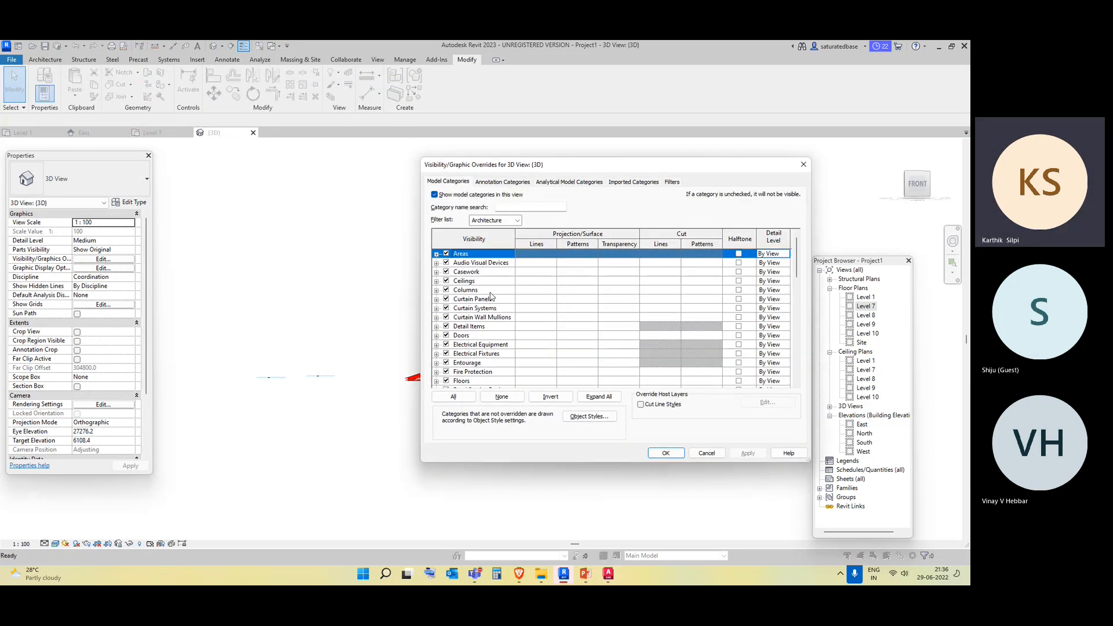
pyautogui.click(630, 183)
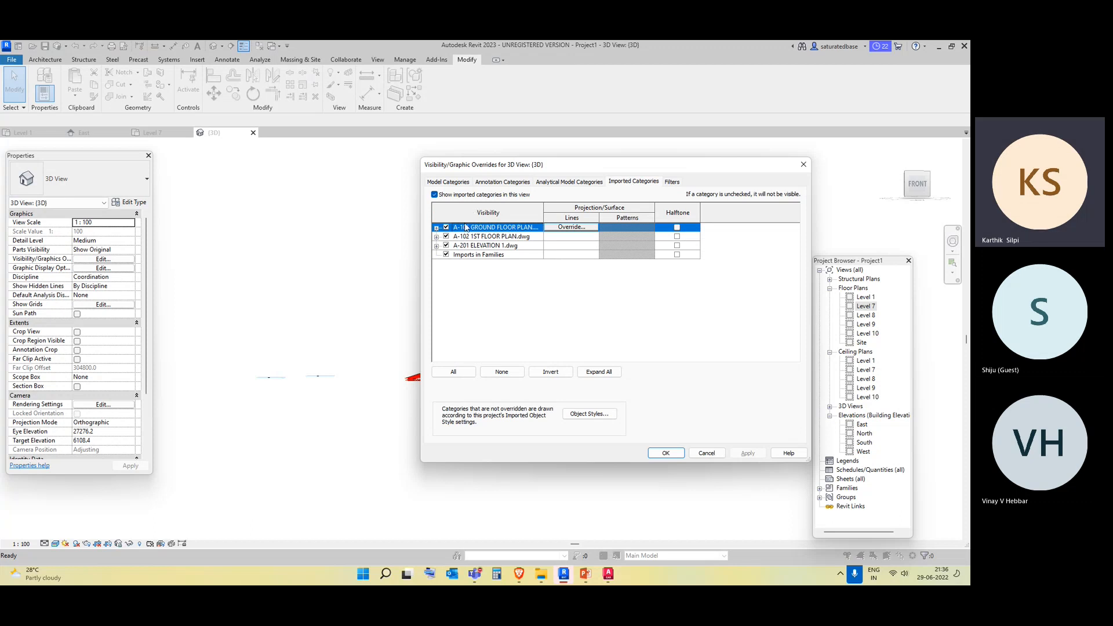
pyautogui.click(446, 236)
pyautogui.click(446, 246)
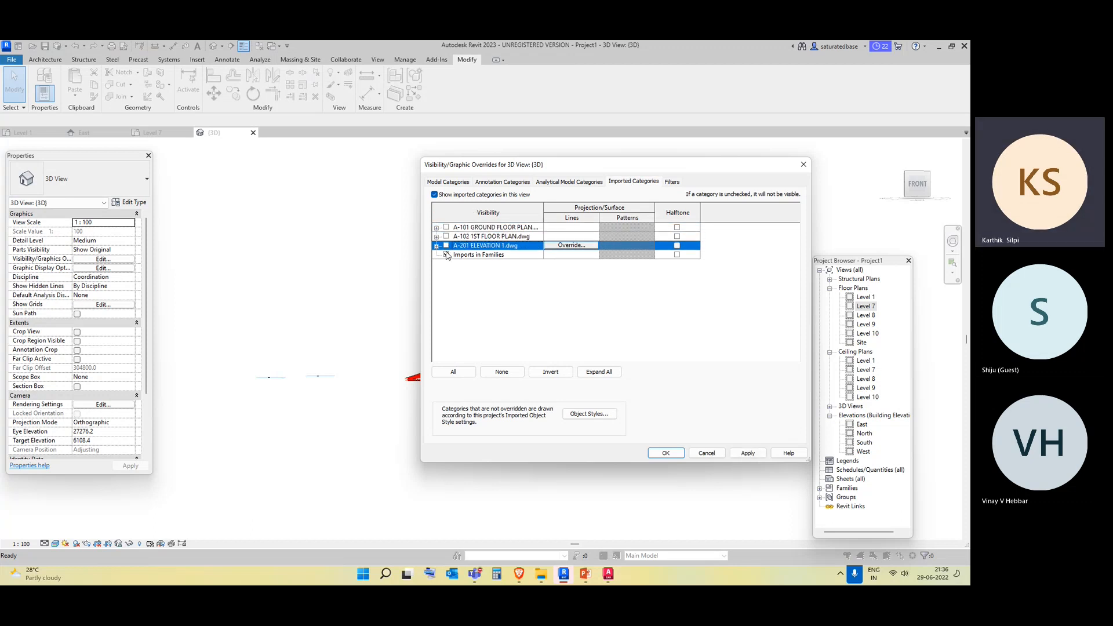
pyautogui.click(446, 255)
pyautogui.click(747, 454)
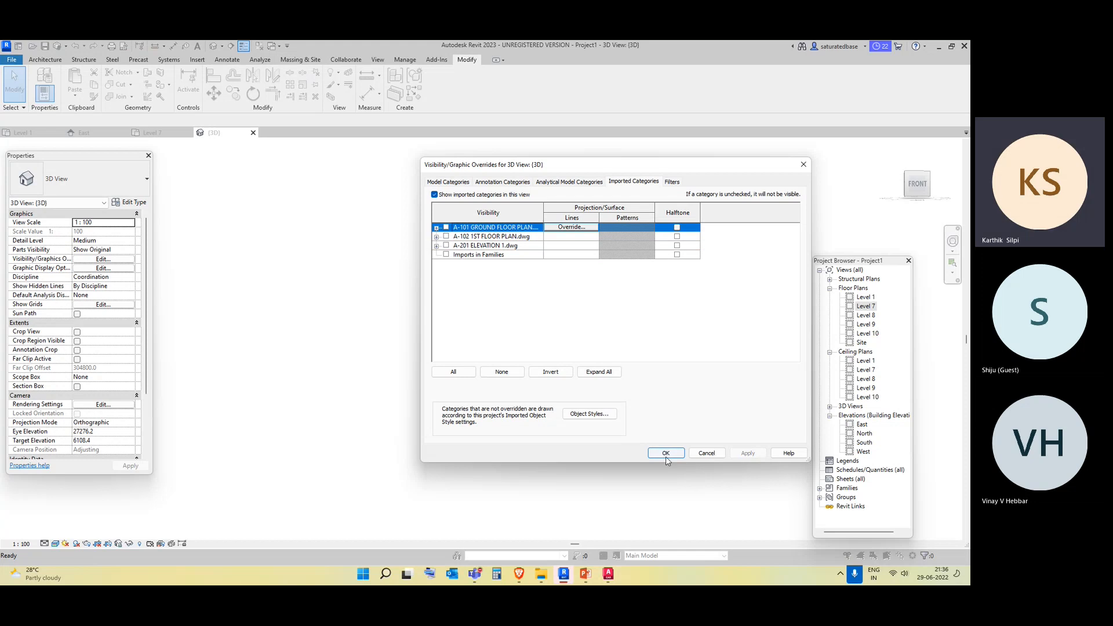
pyautogui.click(666, 455)
pyautogui.click(566, 218)
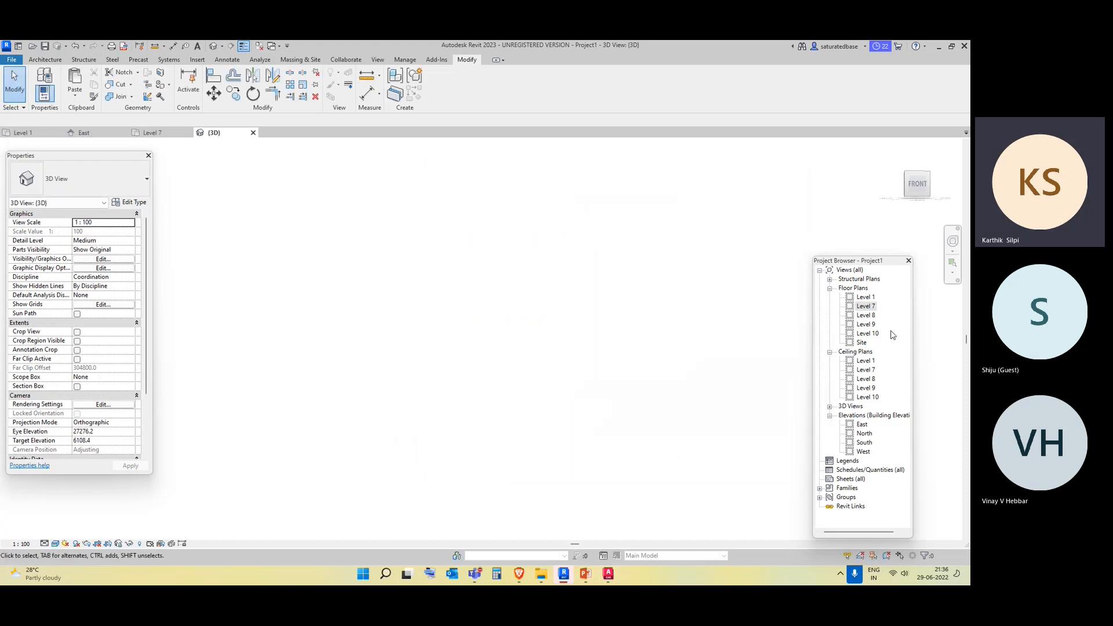
# Open the Level 1 floor plan at the south-east corner of the L.V. room, comparing briefly with Level 7.
pyautogui.doubleClick(868, 298)
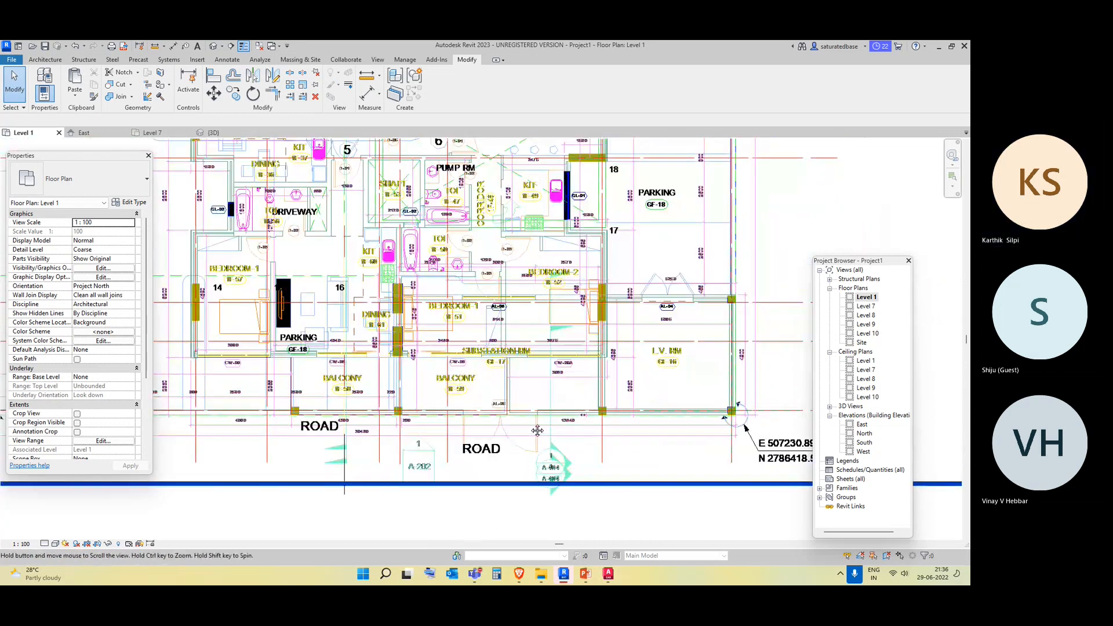
pyautogui.doubleClick(866, 306)
pyautogui.doubleClick(866, 297)
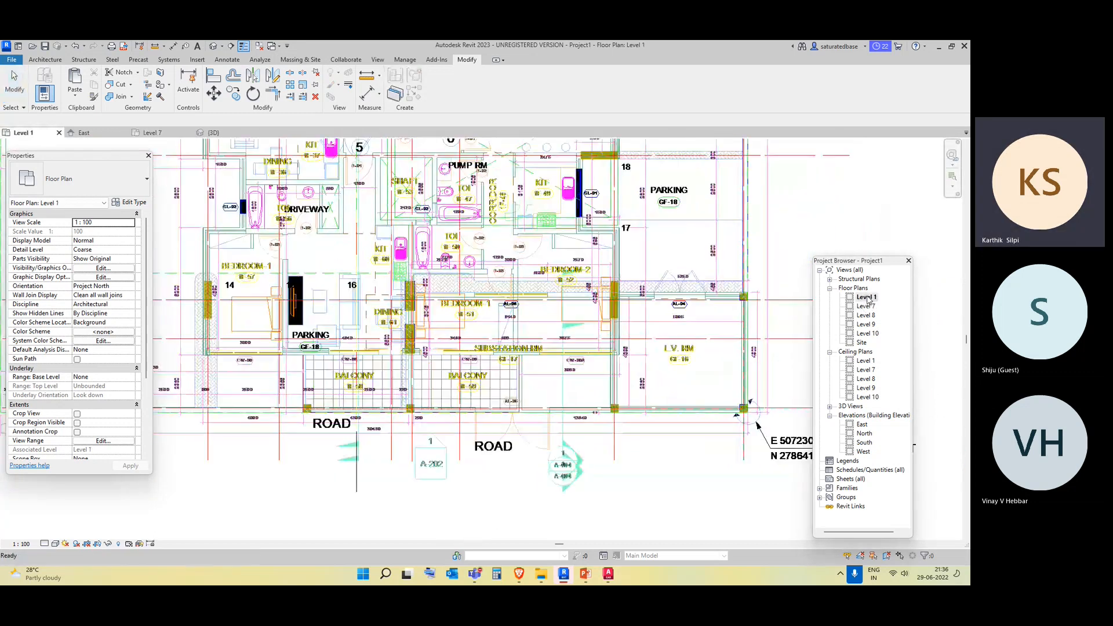
pyautogui.scroll(3, 652, 456)
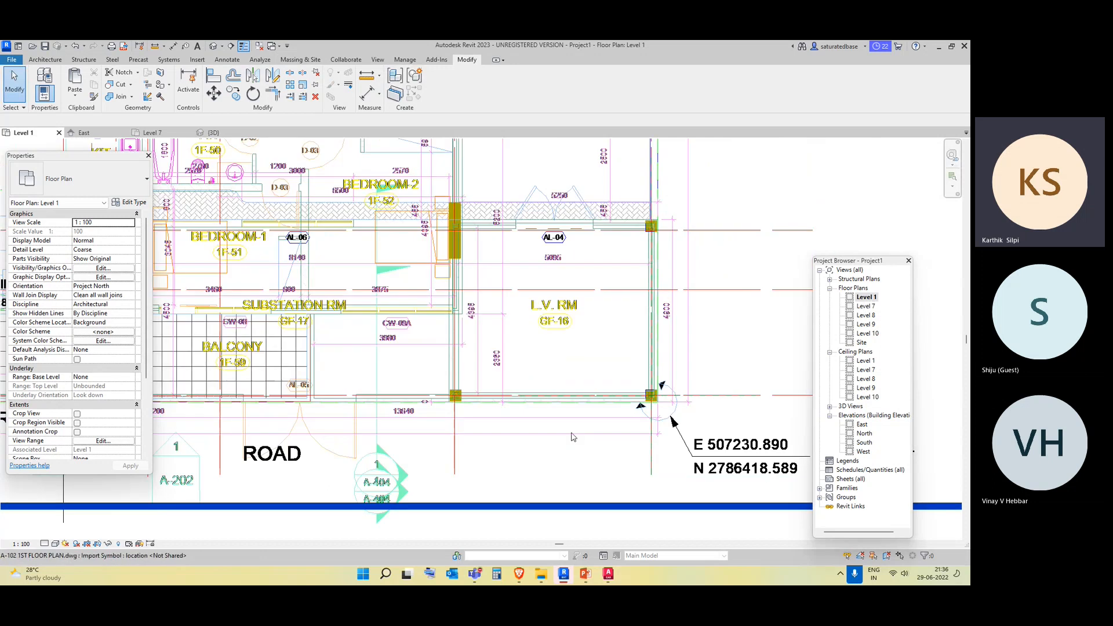
pyautogui.scroll(3, 494, 445)
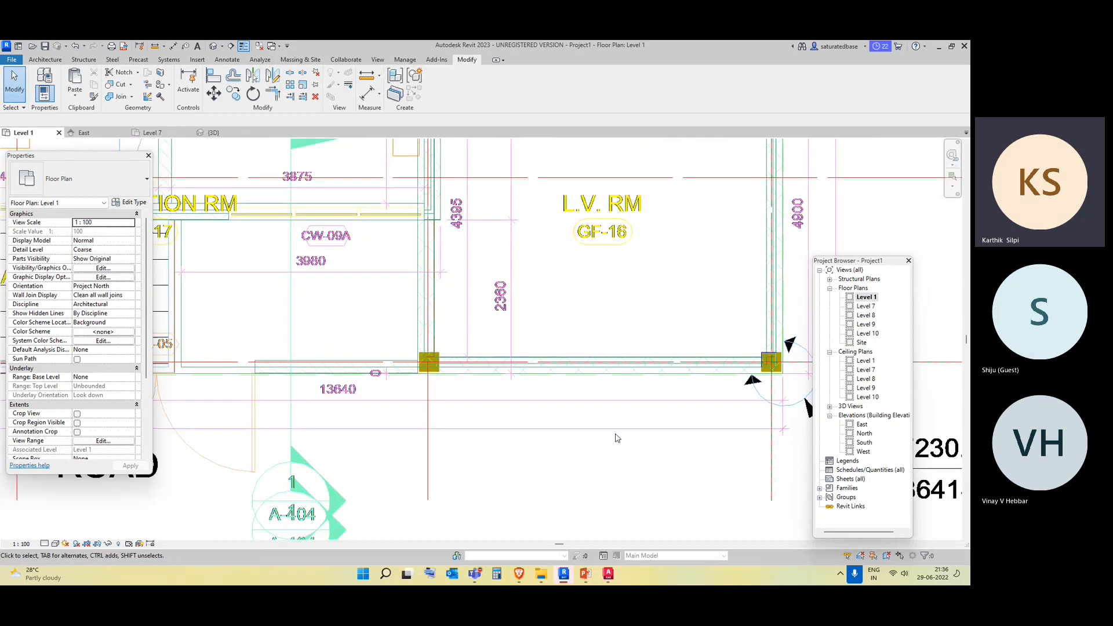
pyautogui.scroll(1, 676, 442)
pyautogui.moveTo(681, 443); pyautogui.dragTo(541, 444, button='middle')
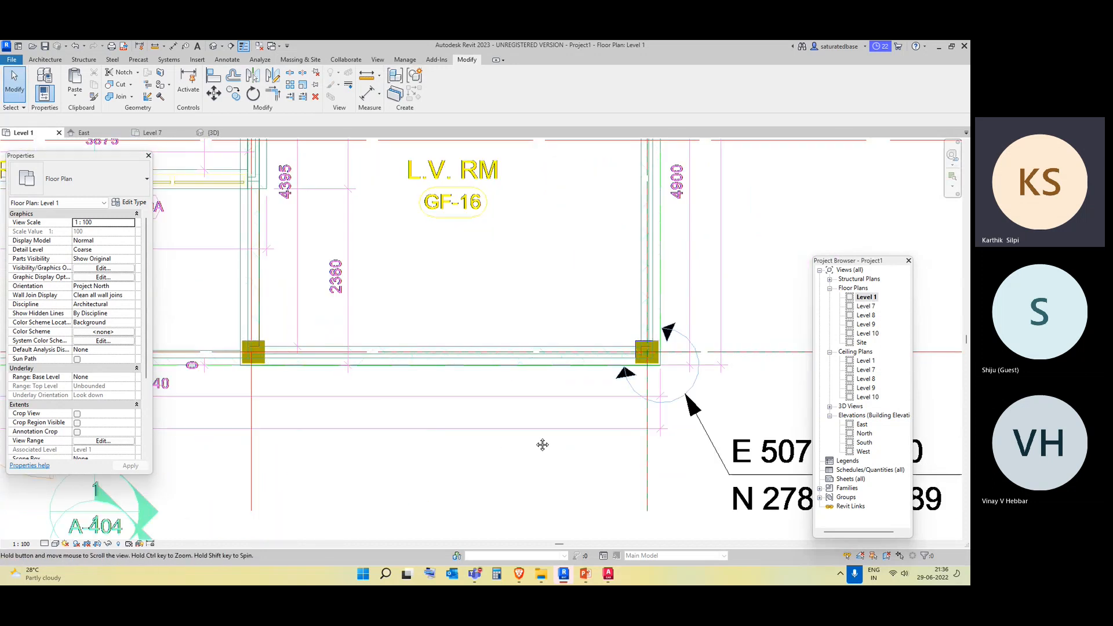
# Show the plan as outlines without solid fills and draw partition walls about 5200 mm along the L.V. room's south edge and 1300 mm up its east edge.
pyautogui.click(46, 59)
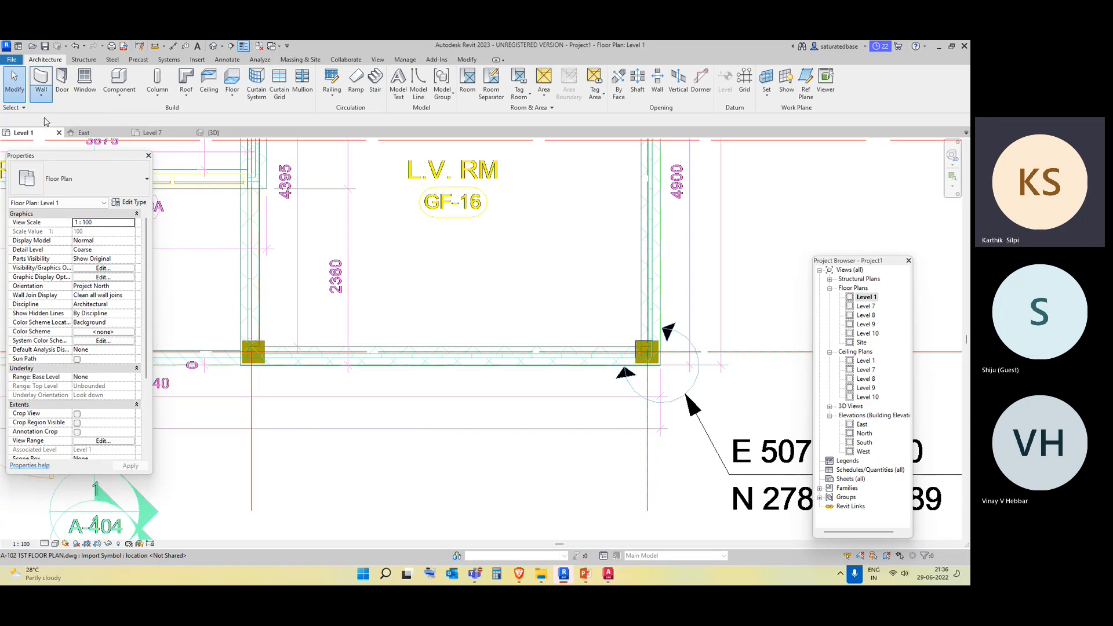
pyautogui.click(41, 82)
pyautogui.scroll(2, 280, 348)
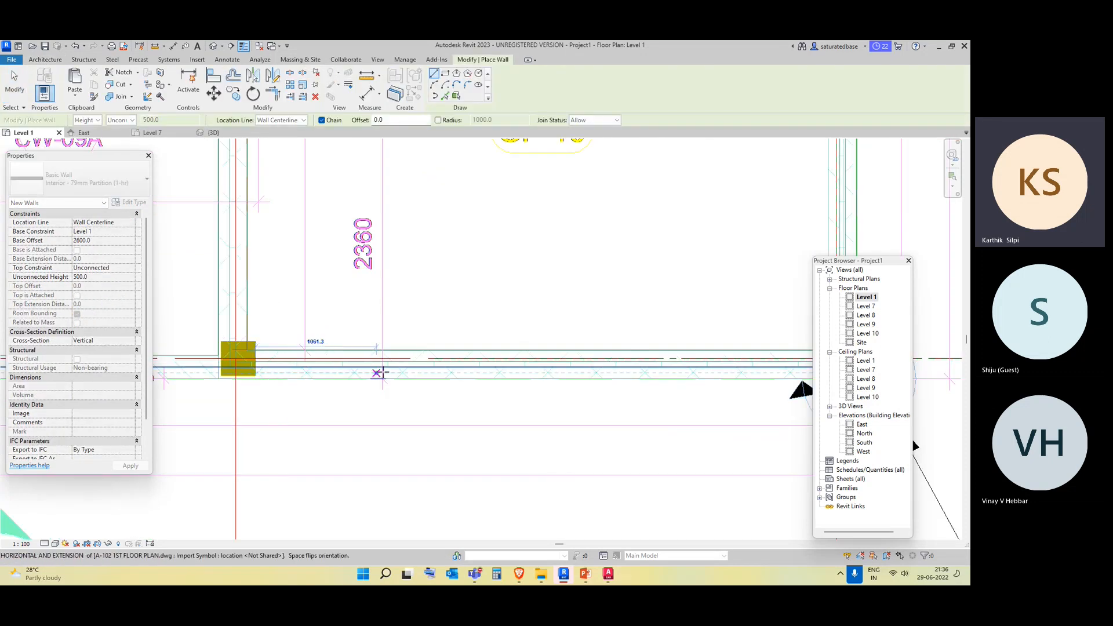
pyautogui.scroll(-2, 456, 366)
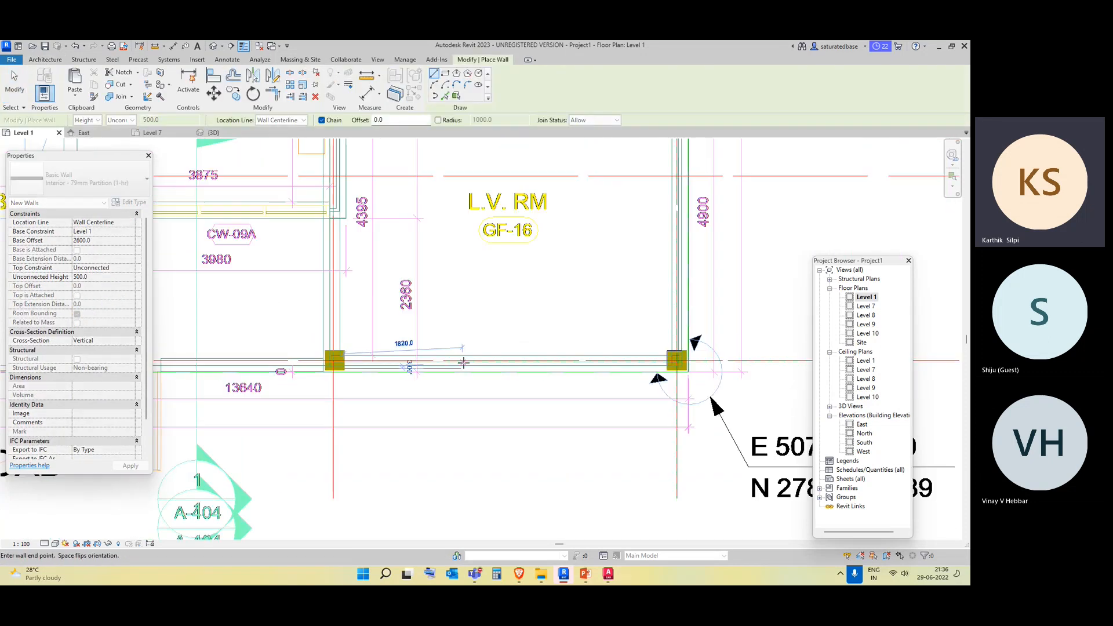
pyautogui.click(54, 545)
pyautogui.click(61, 535)
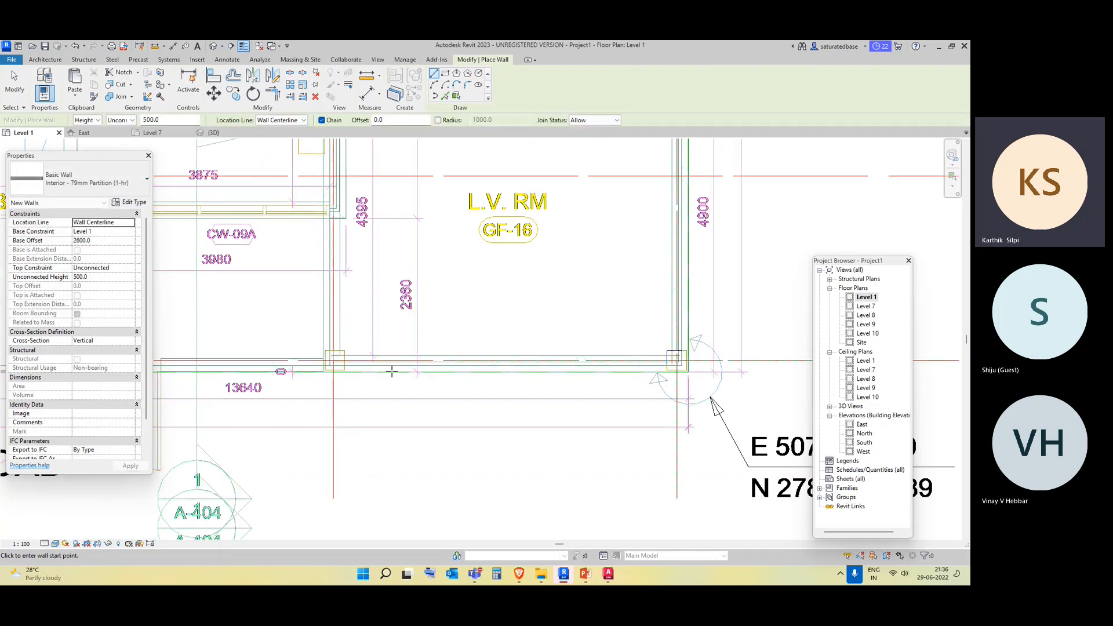
pyautogui.click(347, 367)
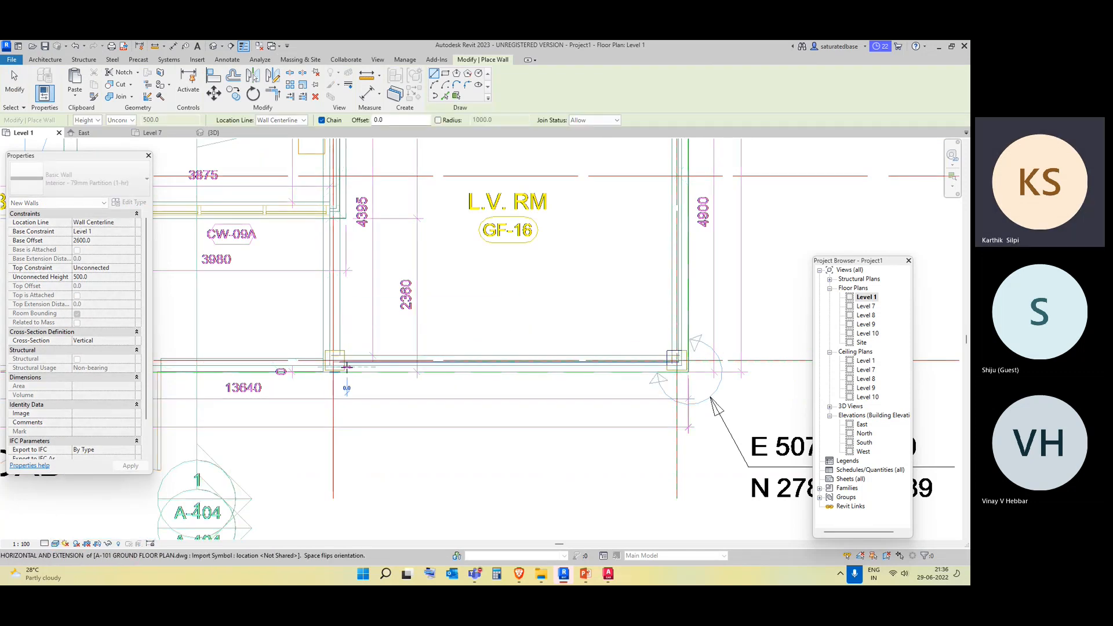
pyautogui.click(677, 366)
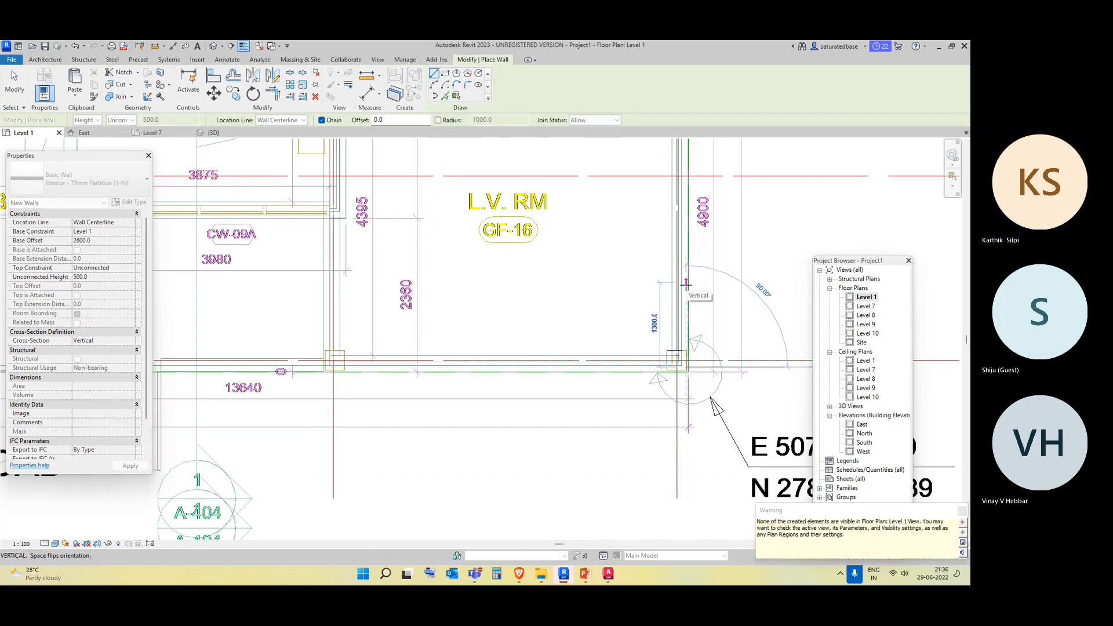
pyautogui.press('Escape')
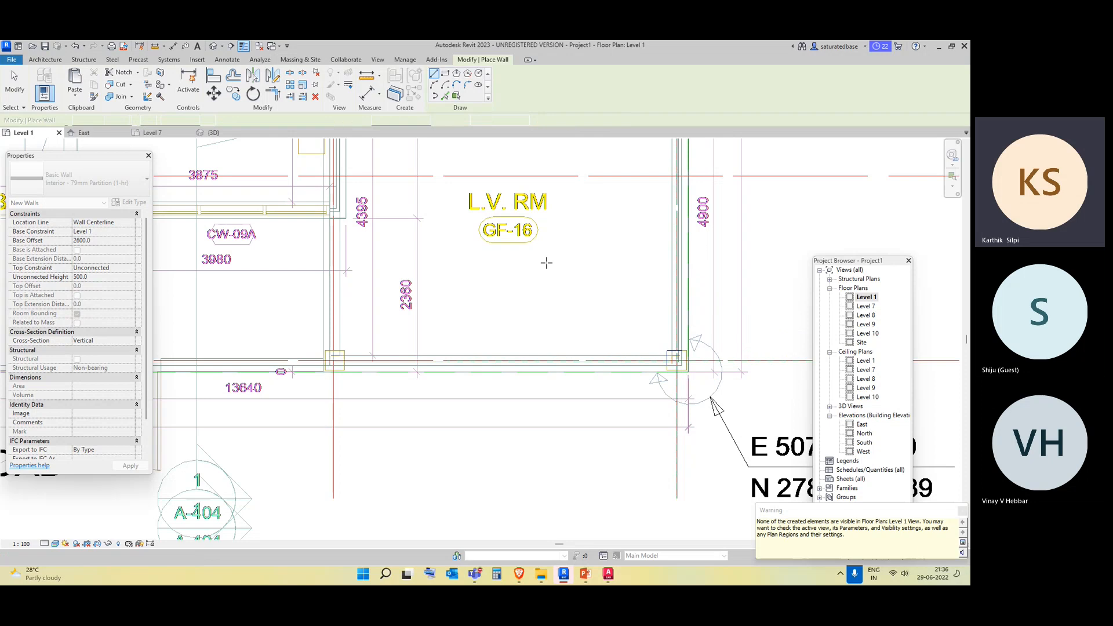
# Open the 3D view, select the longer partition wall and inspect the new walls from several sides.
pyautogui.click(216, 48)
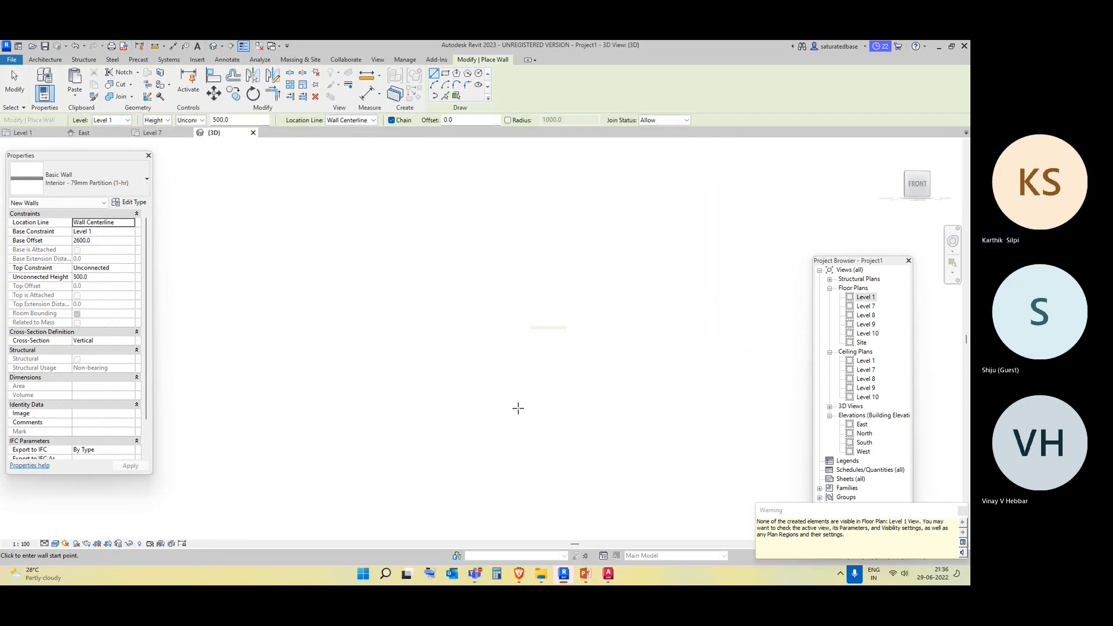
pyautogui.press('Escape')
pyautogui.scroll(4, 529, 336)
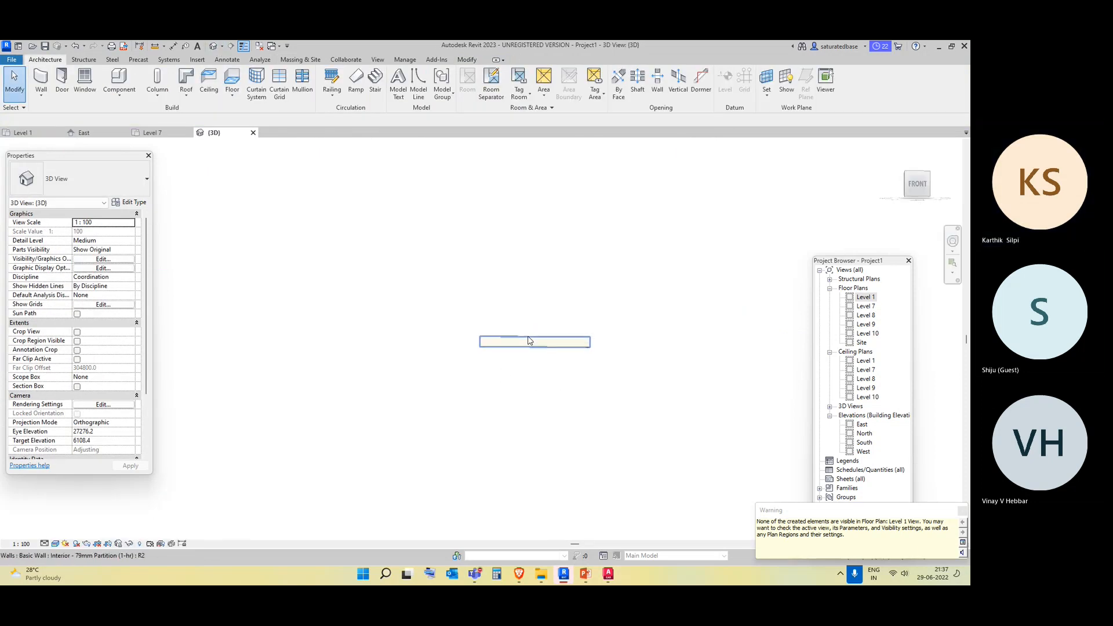
pyautogui.click(529, 341)
pyautogui.keyDown('shift'); pyautogui.moveTo(472, 418); pyautogui.dragTo(639, 325, button='middle'); pyautogui.keyUp('shift')
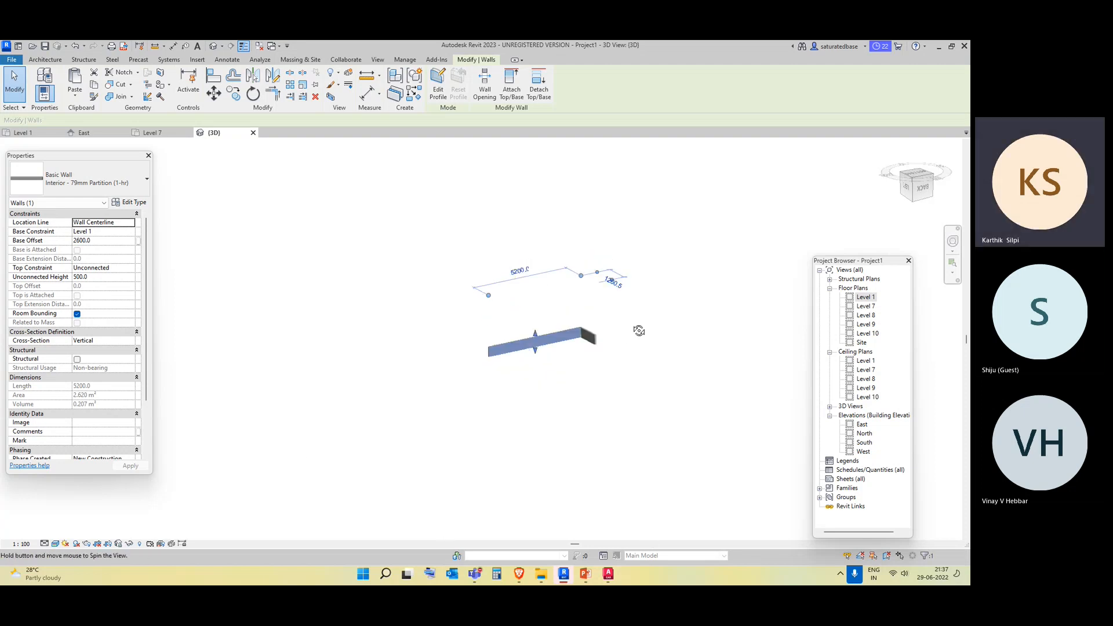
pyautogui.keyDown('shift'); pyautogui.moveTo(463, 428); pyautogui.dragTo(388, 402, button='middle'); pyautogui.keyUp('shift')
pyautogui.keyDown('shift'); pyautogui.moveTo(562, 284); pyautogui.dragTo(428, 432, button='middle'); pyautogui.keyUp('shift')
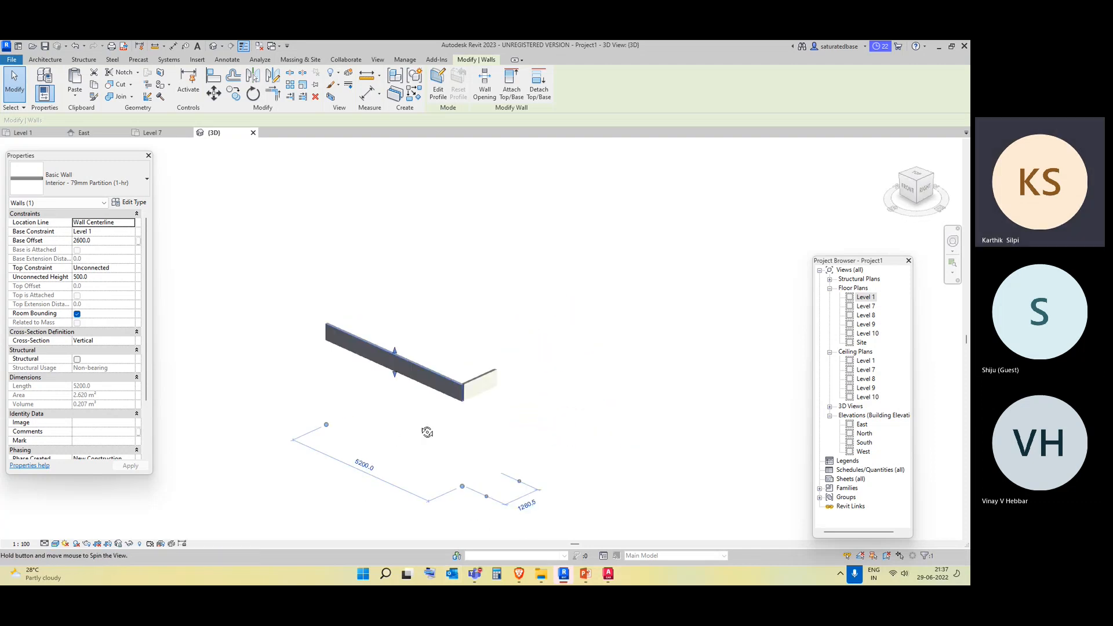
# In the East elevation, stretch the short partition wall's base down to the marker E line and its top up towards the level line above.
pyautogui.doubleClick(863, 425)
pyautogui.scroll(-3, 516, 373)
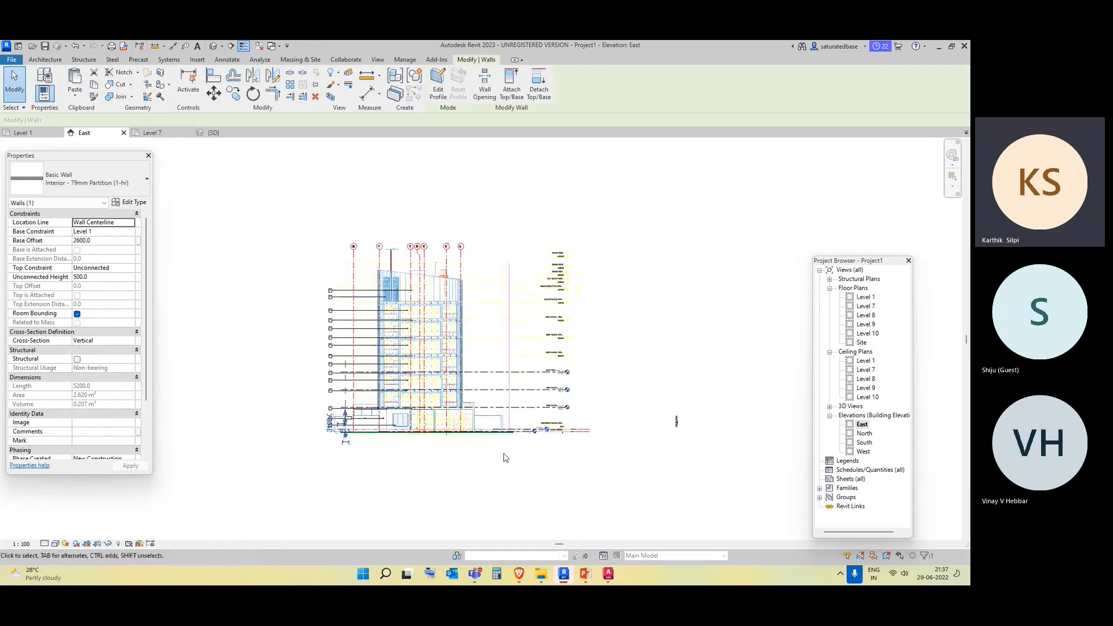
pyautogui.scroll(4, 504, 458)
pyautogui.moveTo(445, 435); pyautogui.dragTo(708, 418, button='middle')
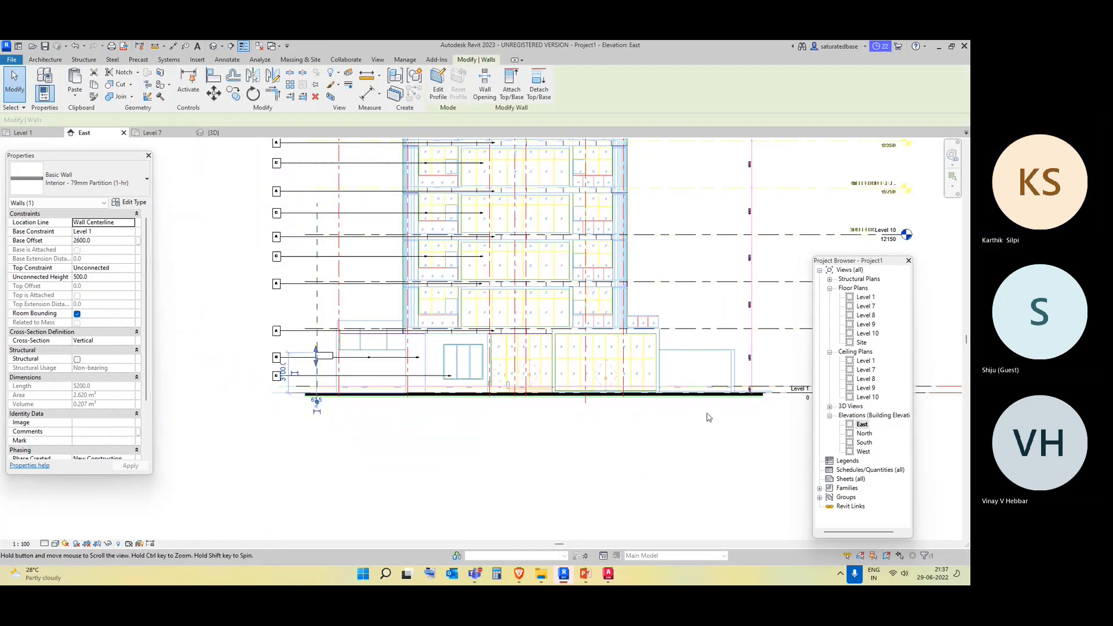
pyautogui.scroll(3, 309, 367)
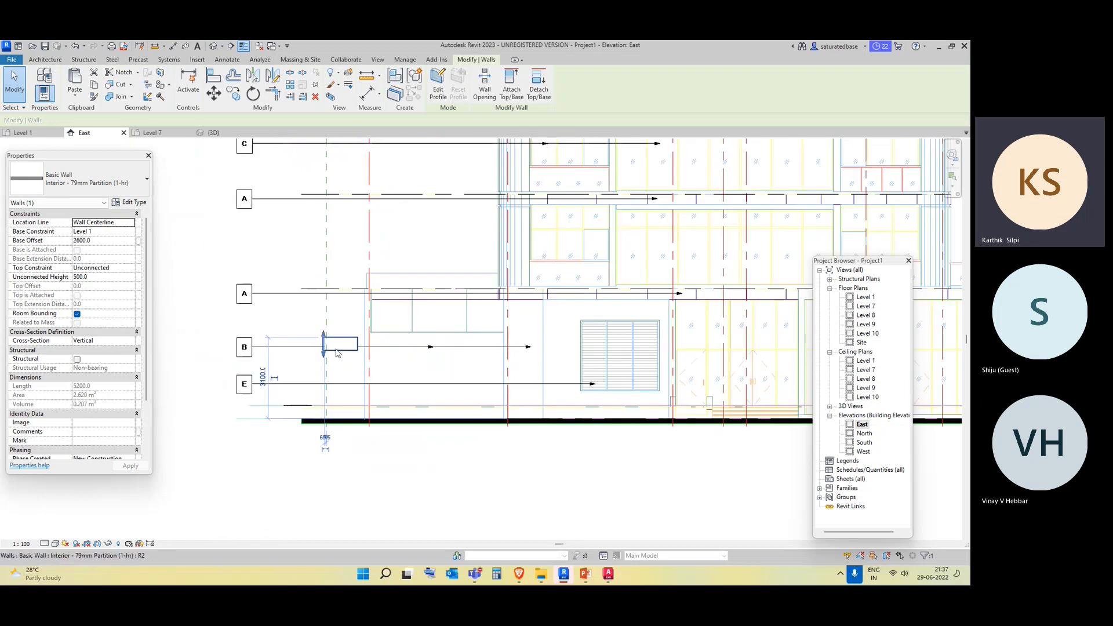
pyautogui.click(338, 355)
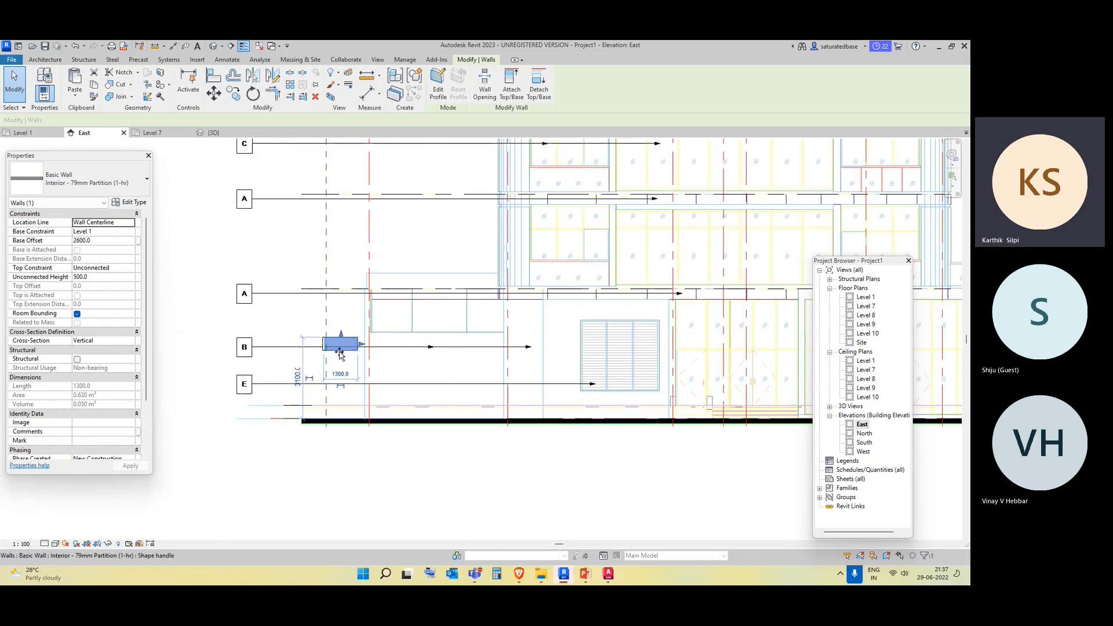
pyautogui.moveTo(339, 355); pyautogui.dragTo(406, 400)
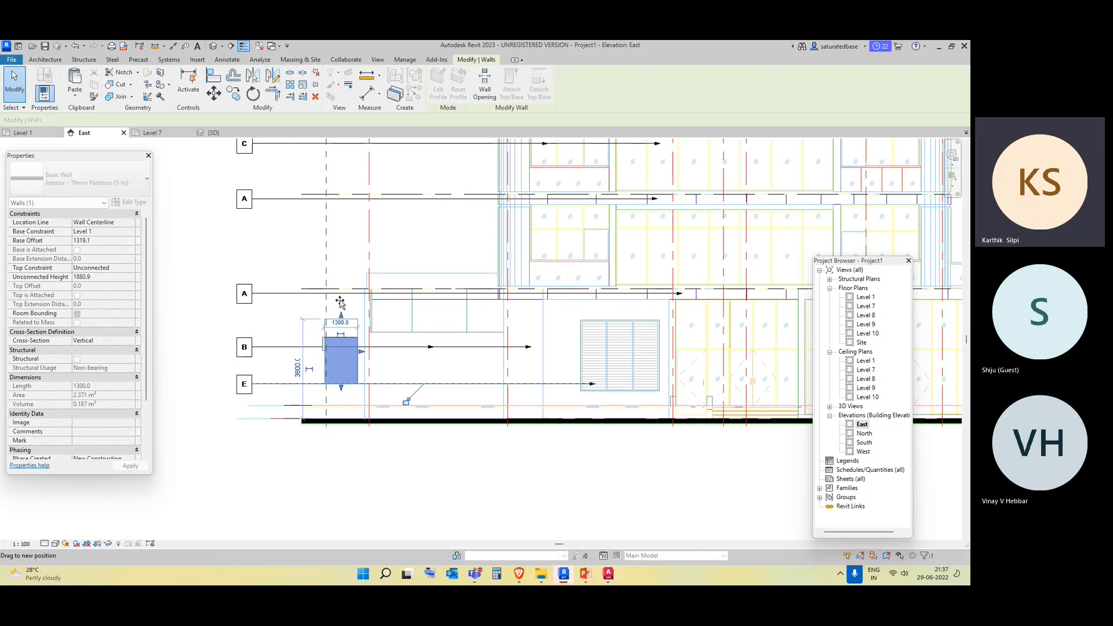
pyautogui.moveTo(341, 302); pyautogui.dragTo(340, 293)
pyautogui.click(400, 483)
# Hide the imported drawings A-101 GROUND FLOOR PLAN, A-102 1ST FLOOR PLAN, A-201 ELEVATION 1 and Imports in Families in the East elevation.
pyautogui.scroll(-3, 404, 484)
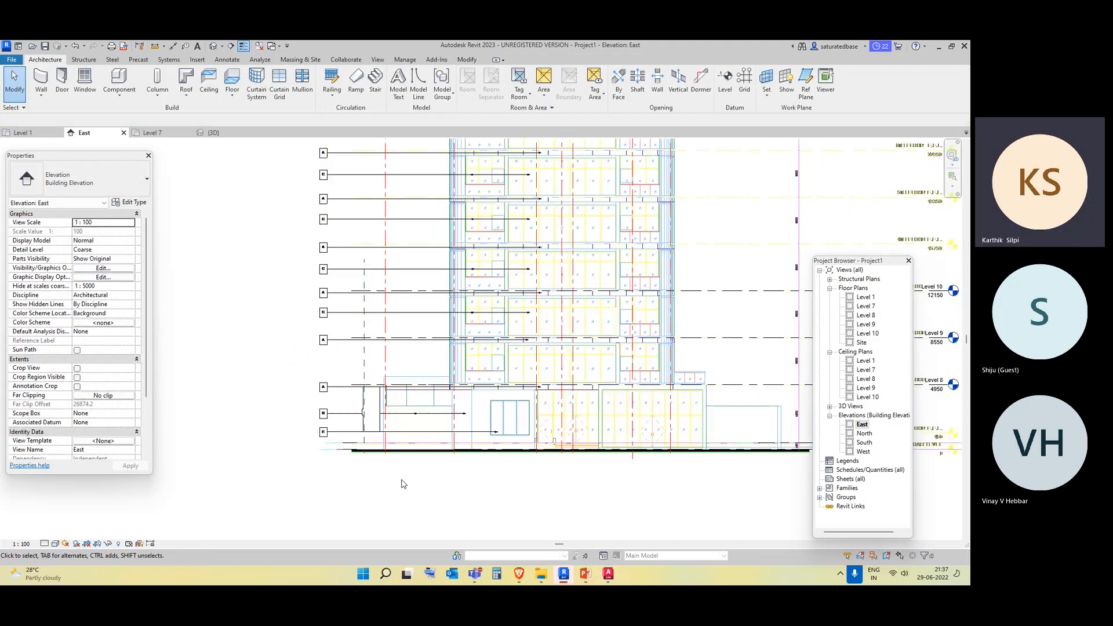
pyautogui.scroll(-2, 404, 484)
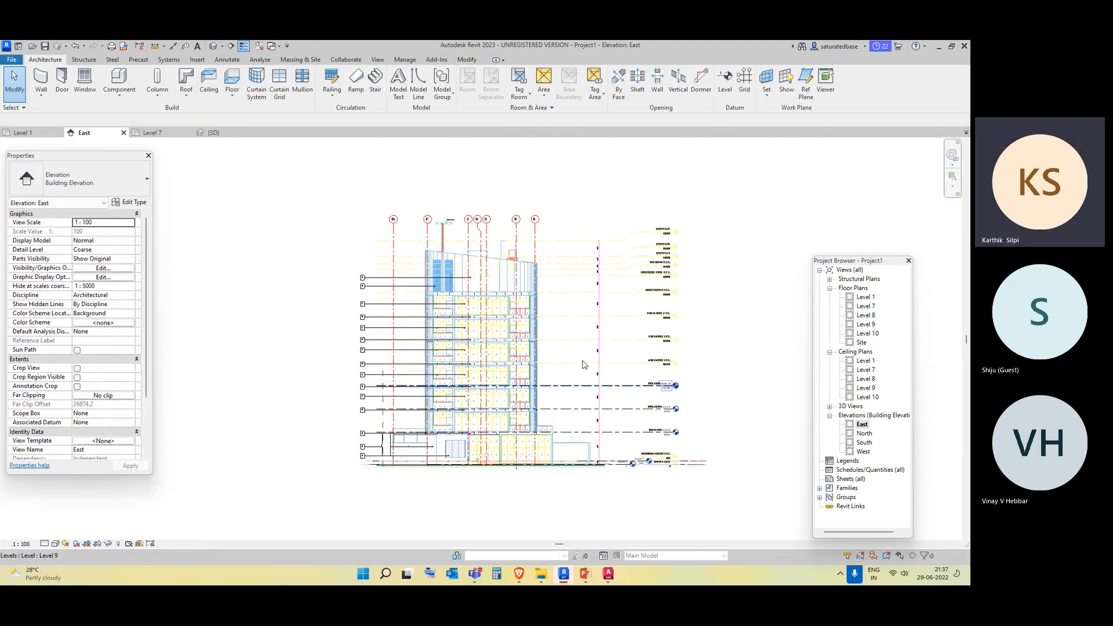
pyautogui.press('g')
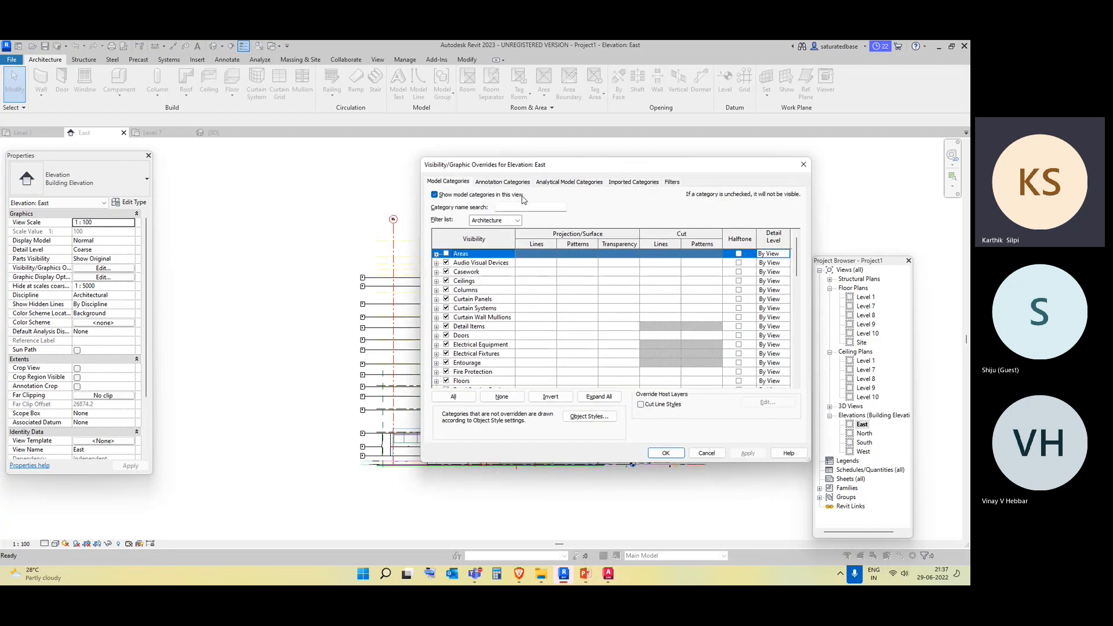
pyautogui.click(631, 182)
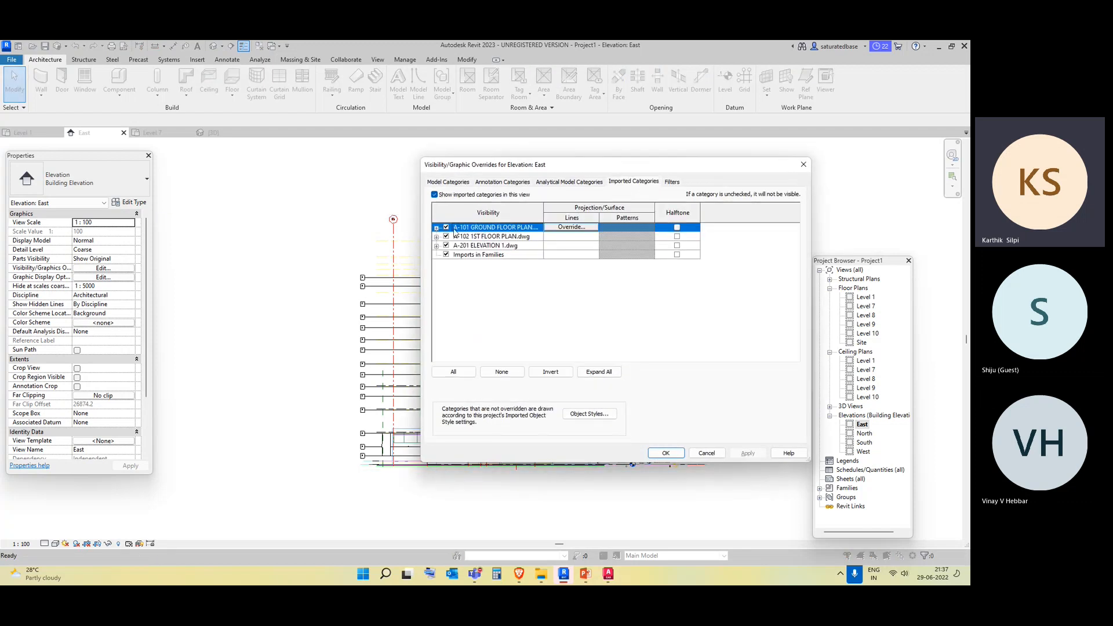
pyautogui.click(446, 236)
pyautogui.click(446, 245)
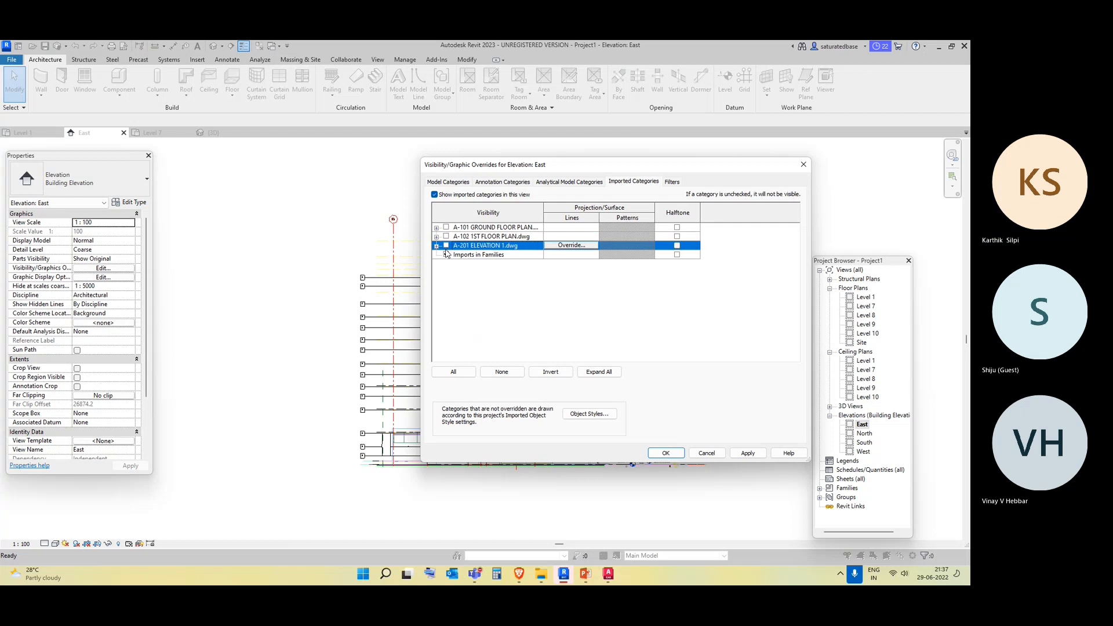
pyautogui.click(446, 255)
pyautogui.click(748, 453)
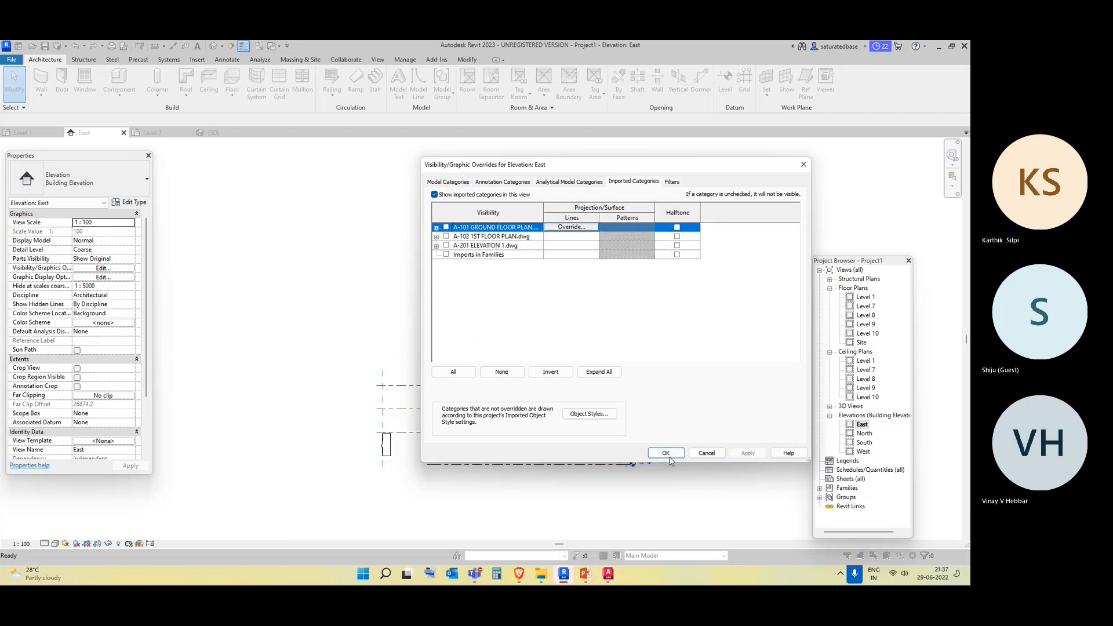
pyautogui.click(668, 455)
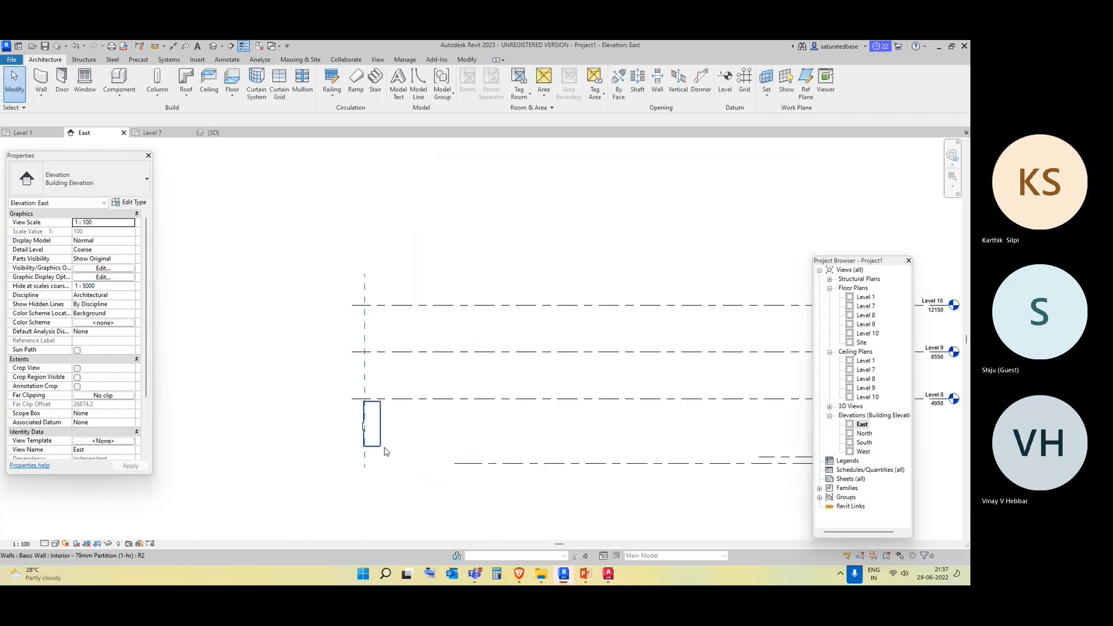
pyautogui.click(381, 448)
pyautogui.click(462, 248)
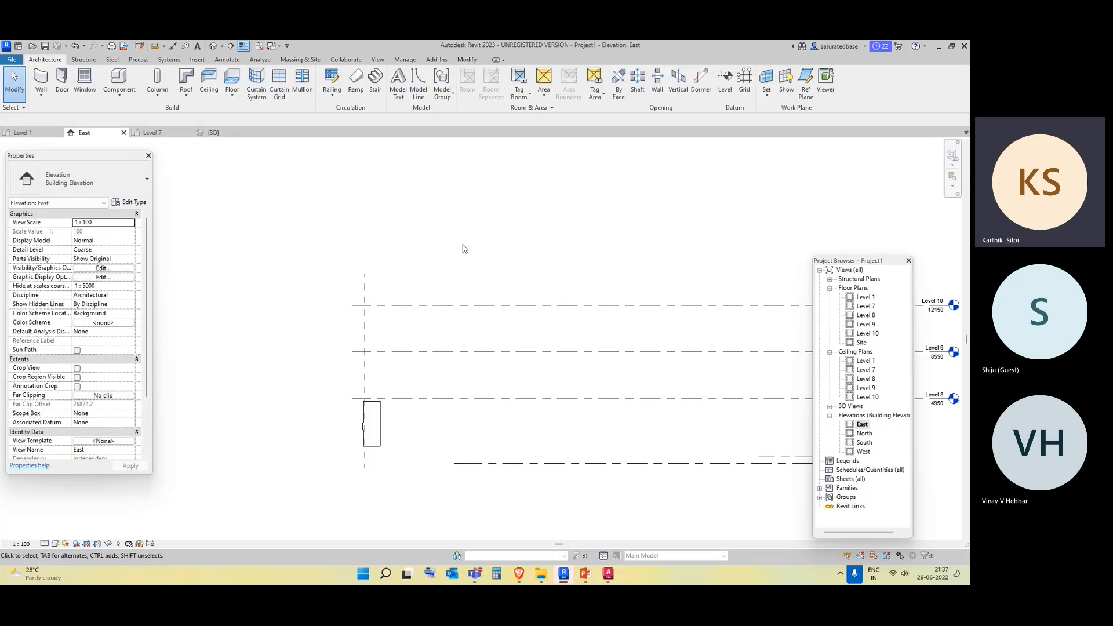
# Open the Level 1 floor plan and look over the imported drawings across the whole plot.
pyautogui.doubleClick(867, 298)
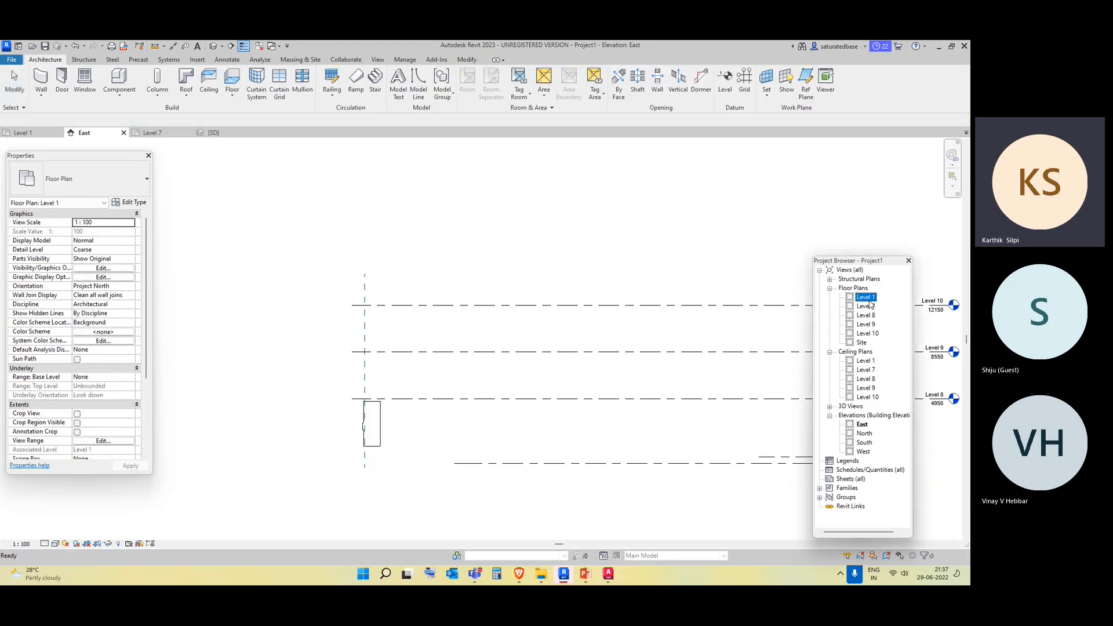
pyautogui.scroll(-6, 565, 352)
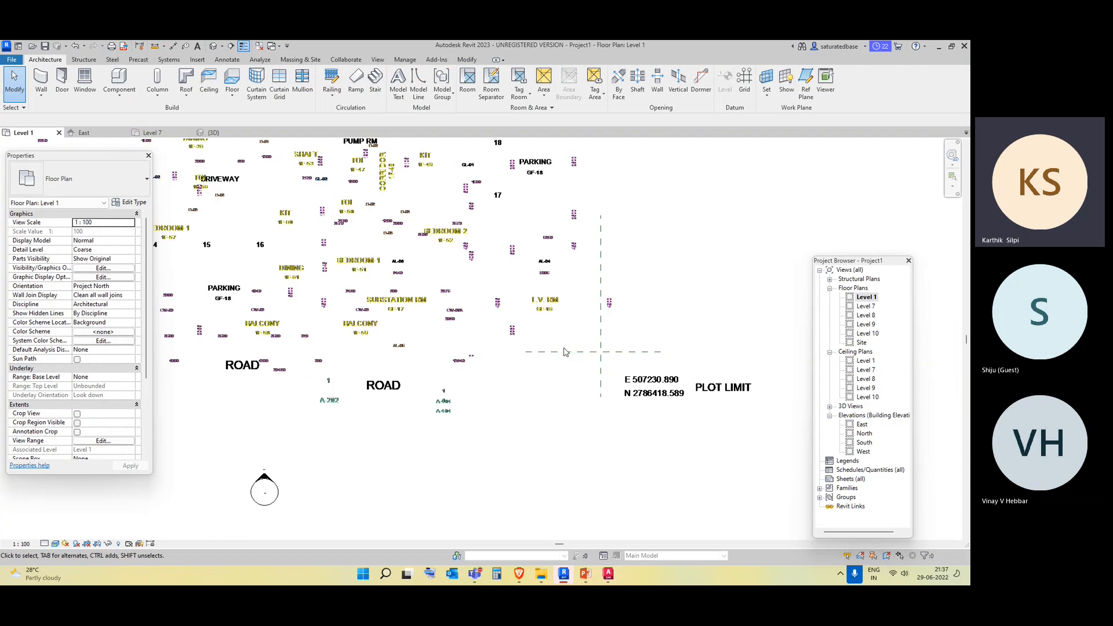
pyautogui.moveTo(583, 350); pyautogui.dragTo(601, 435, button='middle')
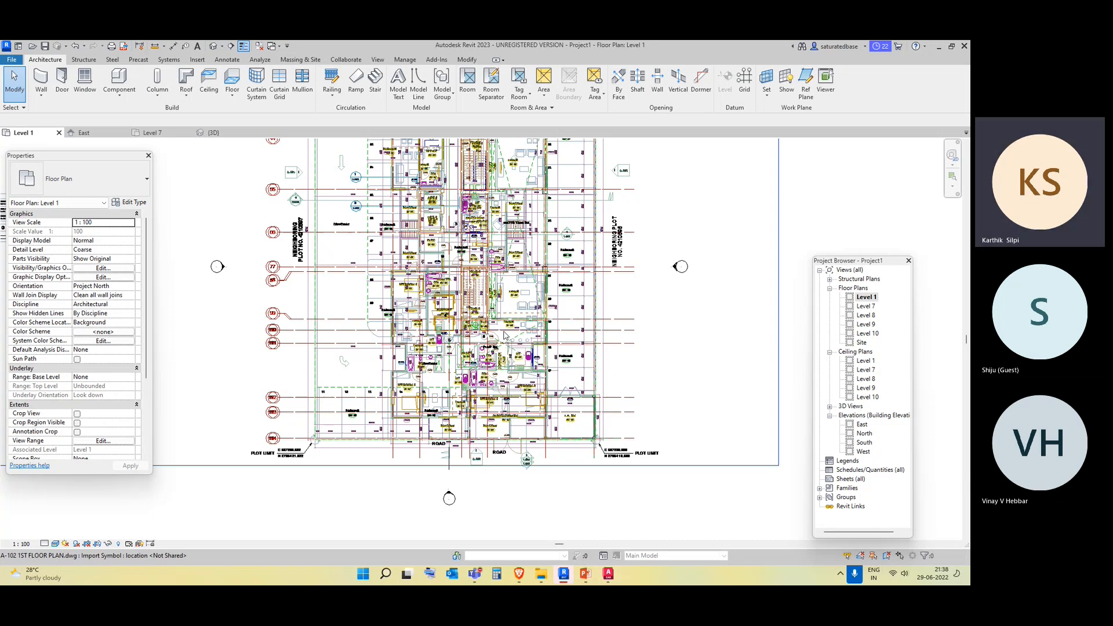
pyautogui.click(914, 508)
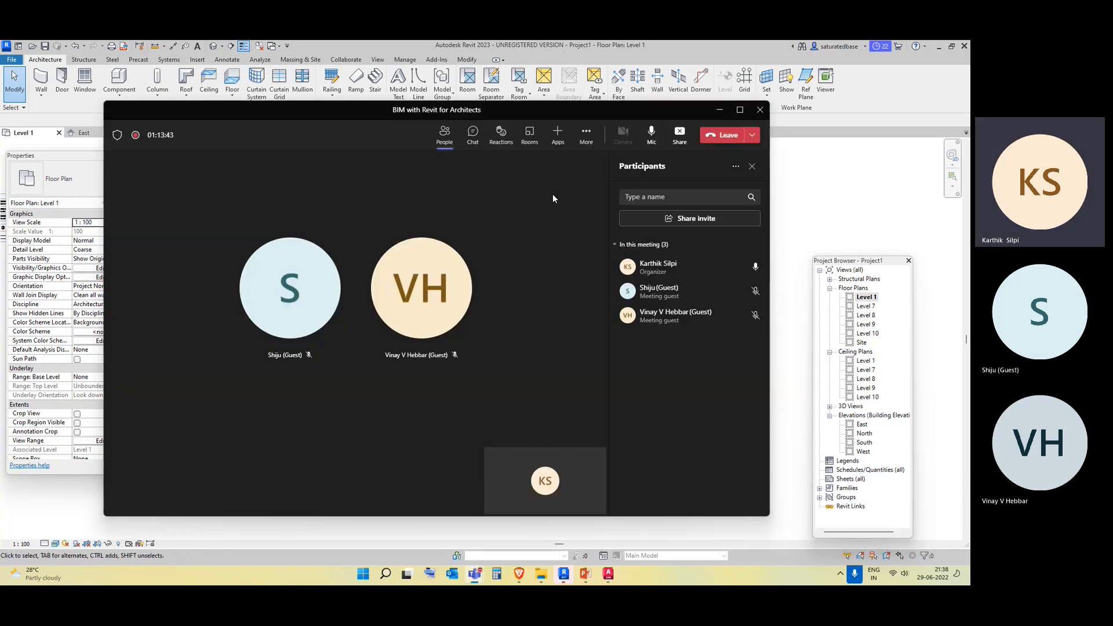
pyautogui.click(587, 135)
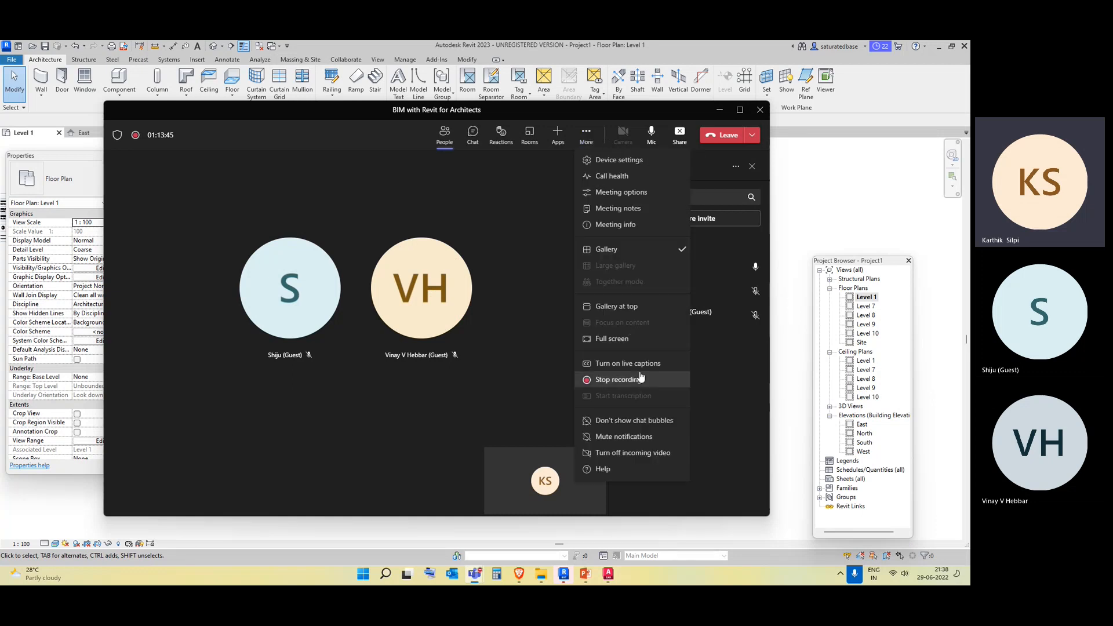